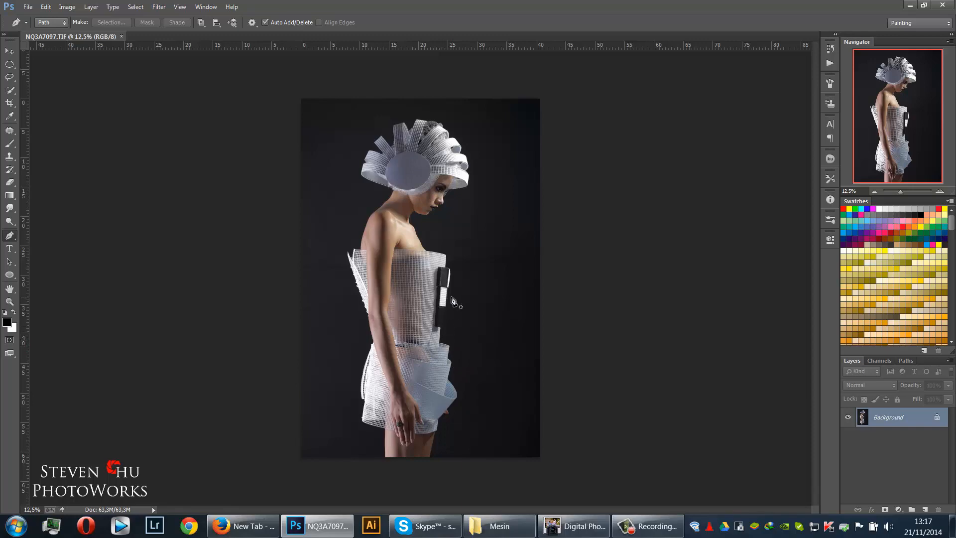
# Examine the model's dress, arm, face and headpiece in the photo at a closer magnification
pyautogui.hotkey('ctrl', '+')
pyautogui.hotkey('ctrl', '+')
pyautogui.hotkey('ctrl', '+')
pyautogui.hotkey('ctrl', '+')
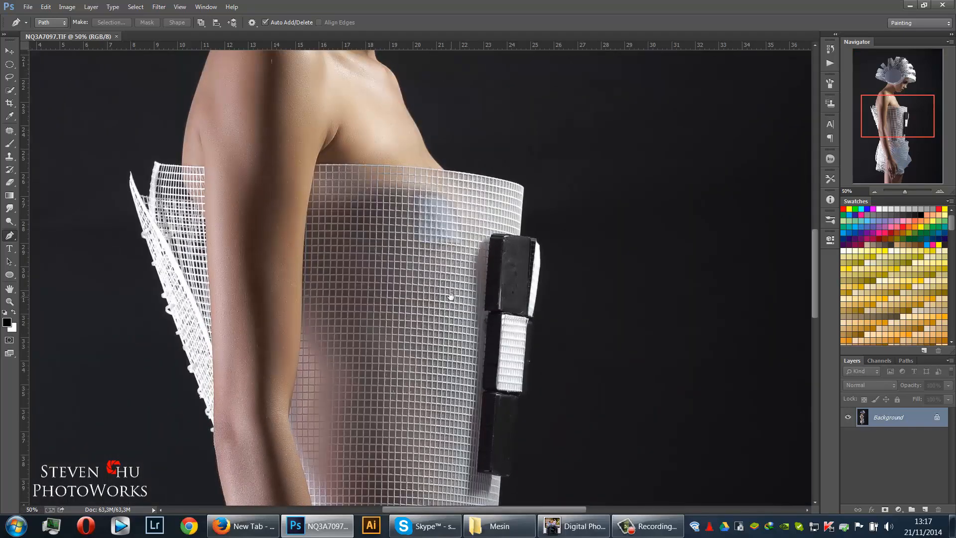
pyautogui.scroll(-5, 349, 274)
pyautogui.scroll(10, 289, 309)
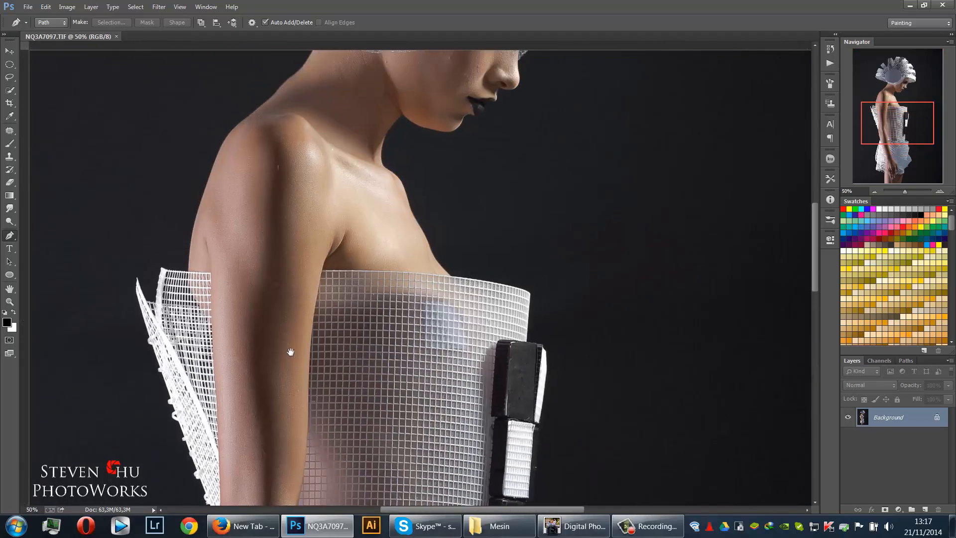
pyautogui.scroll(3, 299, 309)
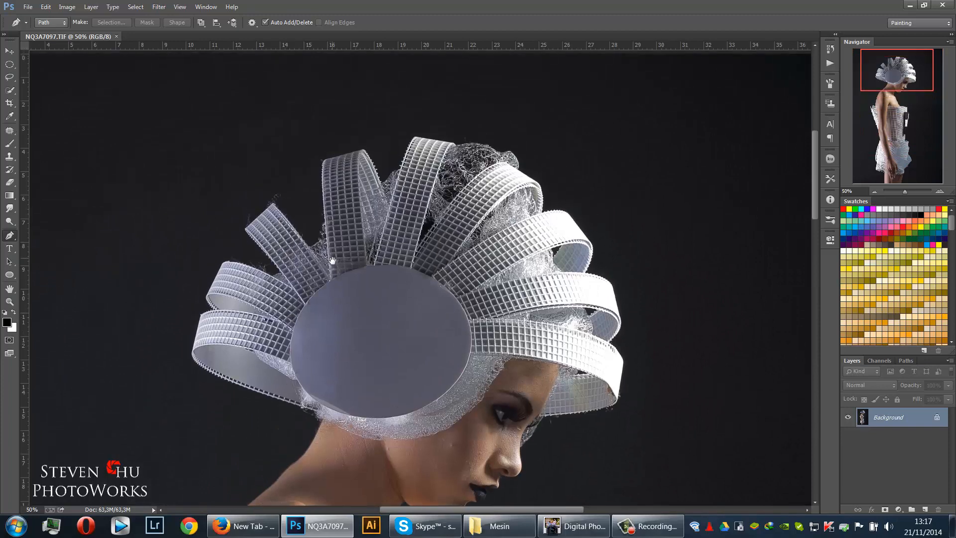
pyautogui.moveTo(332, 261); pyautogui.dragTo(377, 215)
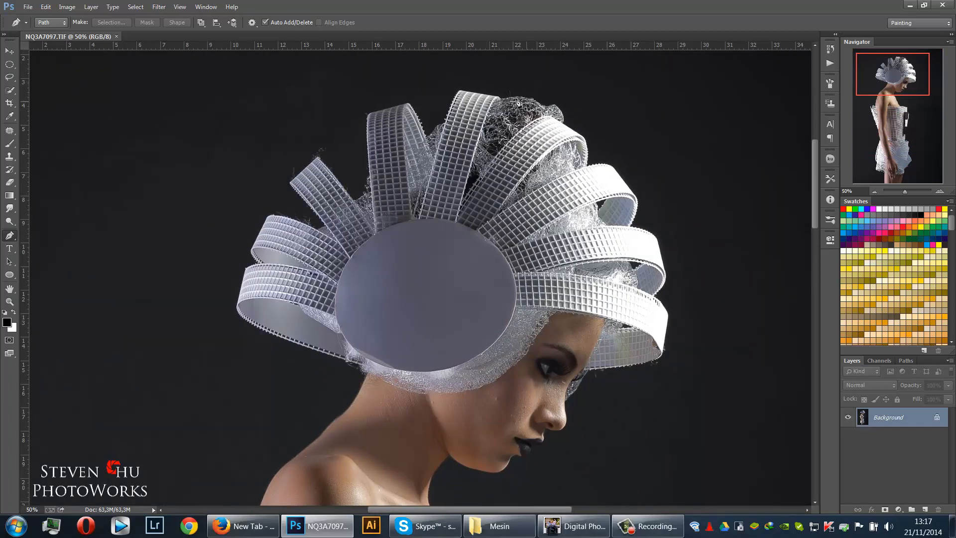
pyautogui.scroll(-5, 491, 232)
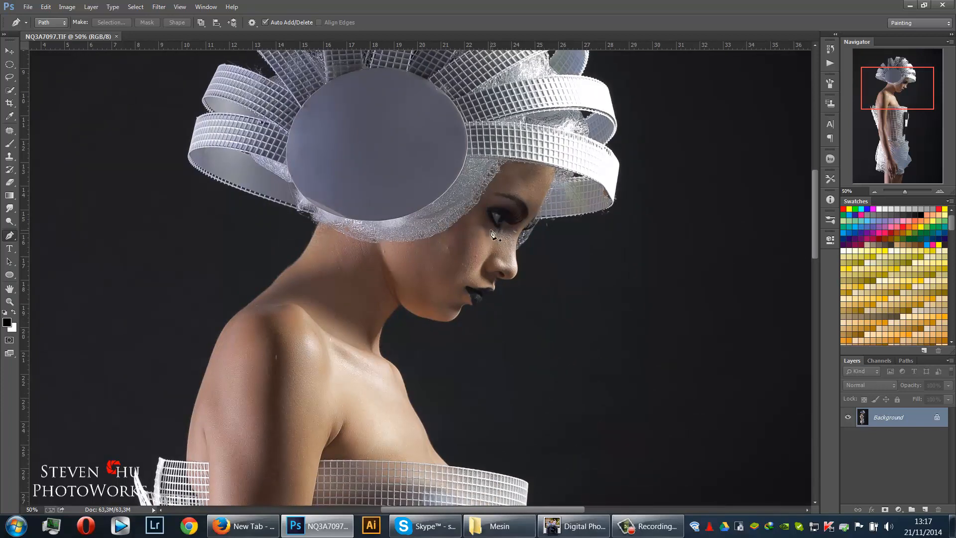
# Start a Pen path where the neck meets the jaw and trace it along the jawline to the underside of the chin
pyautogui.scroll(5, 491, 230)
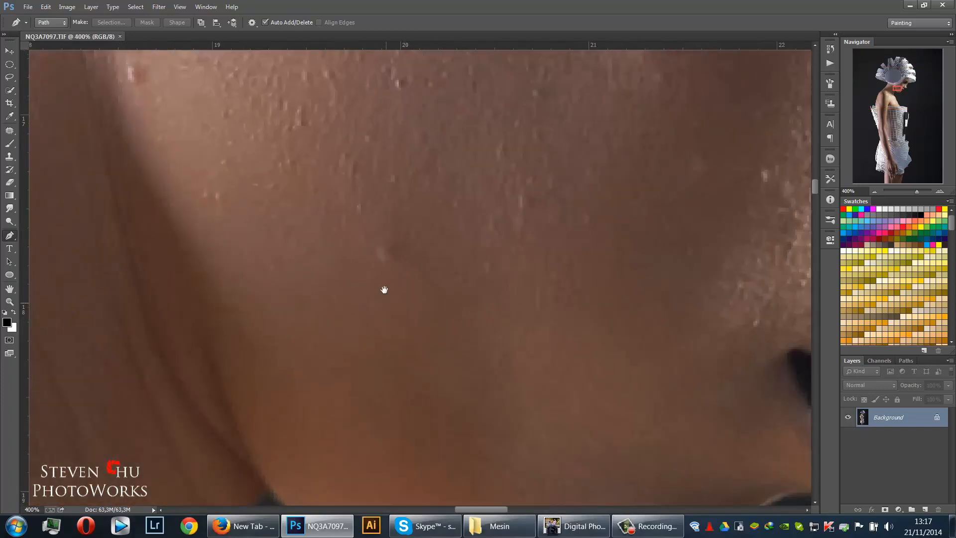
pyautogui.moveTo(384, 290)
pyautogui.mouseDown()
pyautogui.moveTo(302, 304)
pyautogui.moveTo(339, 248)
pyautogui.mouseUp()
pyautogui.moveTo(299, 187); pyautogui.dragTo(337, 264)
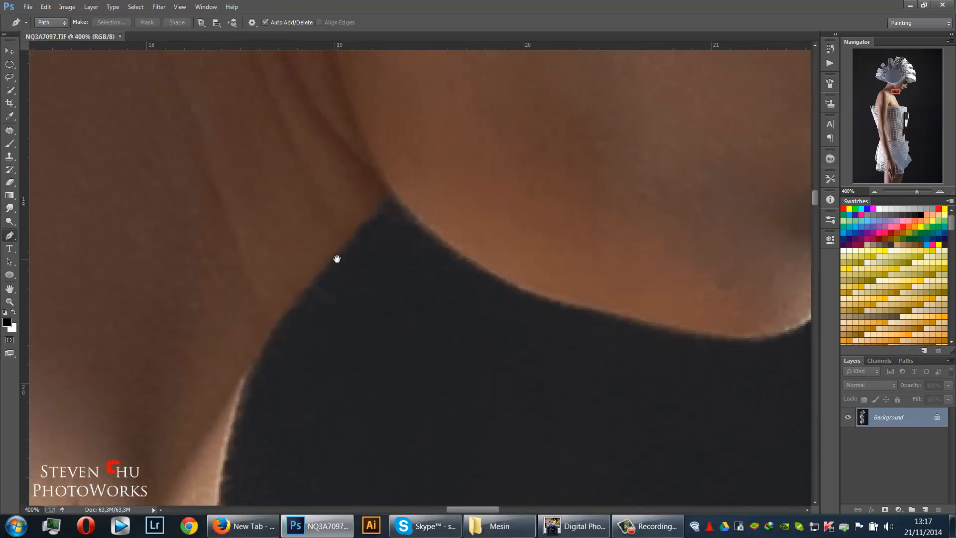
pyautogui.click(393, 194)
pyautogui.moveTo(497, 294); pyautogui.dragTo(200, 312)
pyautogui.moveTo(268, 322); pyautogui.dragTo(347, 340)
pyautogui.keyDown('alt'); pyautogui.click(269, 322); pyautogui.keyUp('alt')
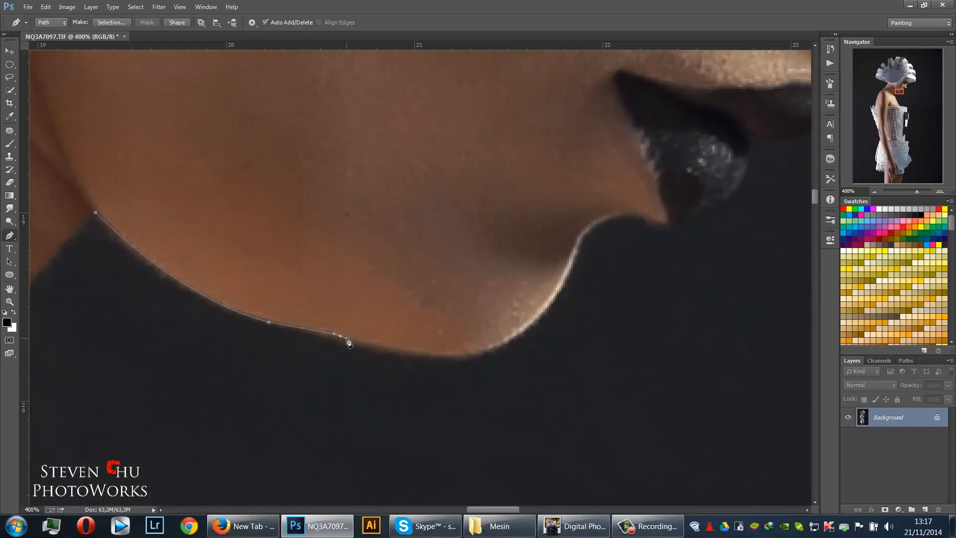
pyautogui.moveTo(482, 352); pyautogui.dragTo(558, 344)
pyautogui.keyDown('alt'); pyautogui.click(482, 353); pyautogui.keyUp('alt')
pyautogui.moveTo(574, 311); pyautogui.dragTo(472, 337)
pyautogui.keyDown('alt'); pyautogui.click(454, 378); pyautogui.keyUp('alt')
pyautogui.hotkey('ctrl', 'z')
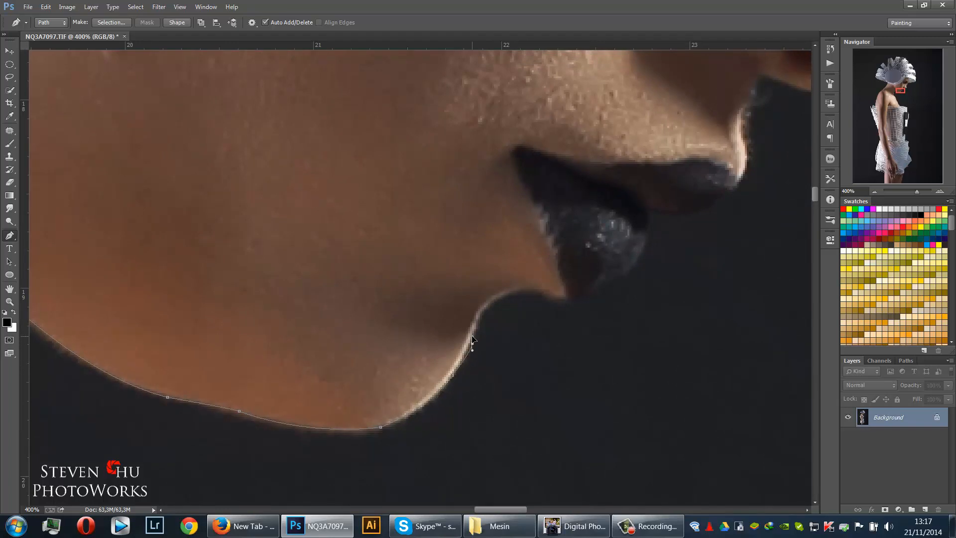
pyautogui.hotkey('ctrl', 'z')
pyautogui.hotkey('ctrl', 'z')
# Continue the path up the front of the chin and around the lower lip to the gap between the lips
pyautogui.moveTo(474, 341); pyautogui.dragTo(478, 327)
pyautogui.moveTo(508, 292); pyautogui.dragTo(530, 289)
pyautogui.click(413, 372)
pyautogui.moveTo(572, 317); pyautogui.dragTo(448, 378)
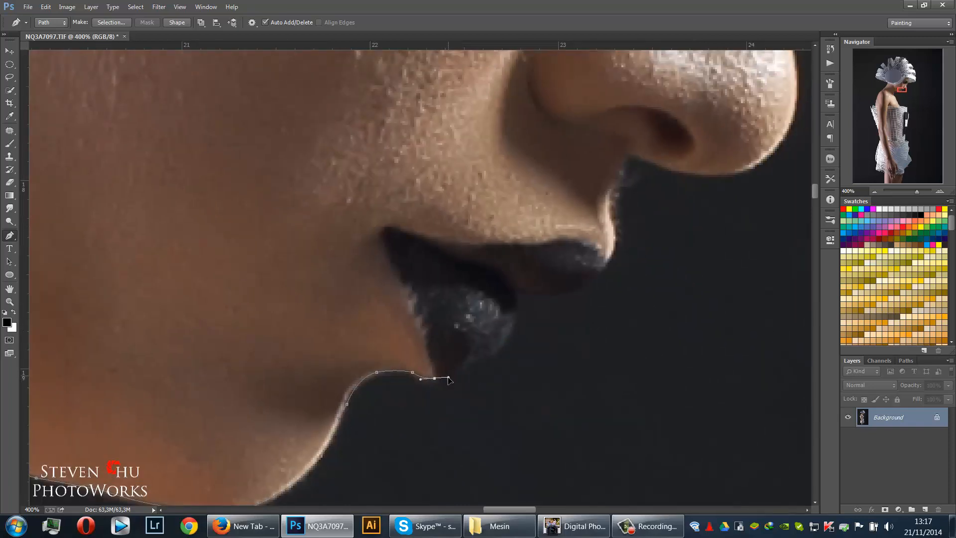
pyautogui.click(472, 362)
pyautogui.moveTo(498, 346); pyautogui.dragTo(509, 334)
pyautogui.moveTo(516, 292); pyautogui.dragTo(516, 259)
# Trace the path around the upper lip and up to the base of the nose
pyautogui.moveTo(552, 306); pyautogui.dragTo(364, 406)
pyautogui.moveTo(400, 381); pyautogui.dragTo(412, 324)
pyautogui.moveTo(412, 325); pyautogui.dragTo(387, 404)
pyautogui.click(377, 408)
pyautogui.moveTo(394, 354); pyautogui.dragTo(397, 354)
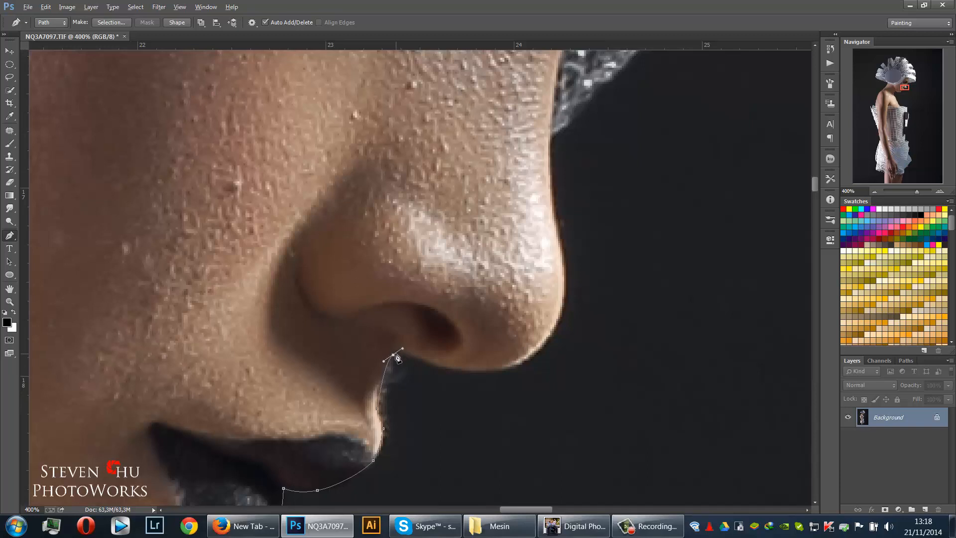
pyautogui.click(396, 351)
# Trace the underside of the nose with closely spaced anchor points, undoing misplaced segments and ending in a corner point
pyautogui.moveTo(482, 370); pyautogui.dragTo(545, 373)
pyautogui.hotkey('ctrl', 'z')
pyautogui.click(418, 359)
pyautogui.moveTo(455, 369); pyautogui.dragTo(334, 453)
pyautogui.hotkey('ctrl', 'z')
pyautogui.hotkey('ctrl', 'z')
pyautogui.keyDown('alt'); pyautogui.click(301, 472); pyautogui.keyUp('alt')
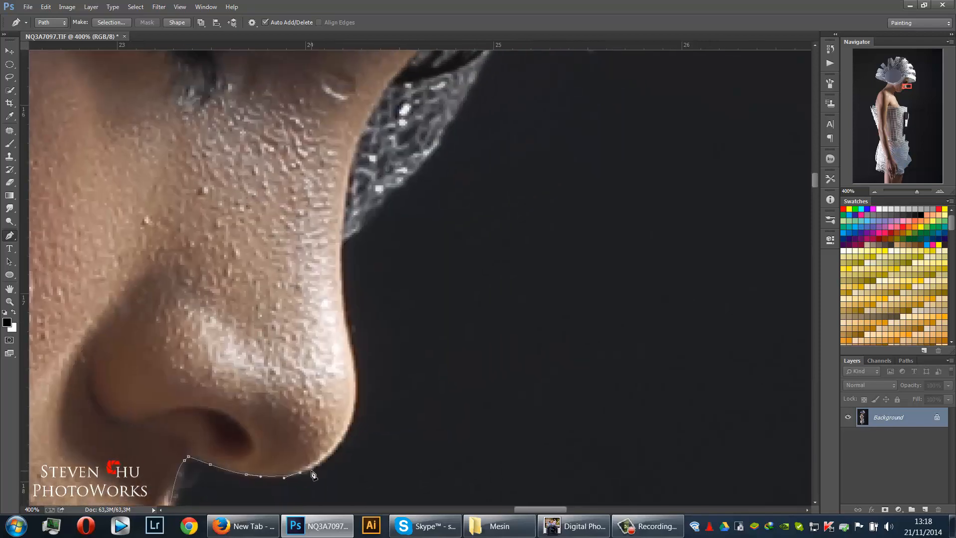
# Curve the path around the tip of the nose and up along its front edge
pyautogui.moveTo(354, 416); pyautogui.dragTo(358, 388)
pyautogui.keyDown('alt'); pyautogui.click(353, 416); pyautogui.keyUp('alt')
pyautogui.moveTo(354, 352); pyautogui.dragTo(350, 338)
pyautogui.moveTo(369, 248); pyautogui.dragTo(353, 325)
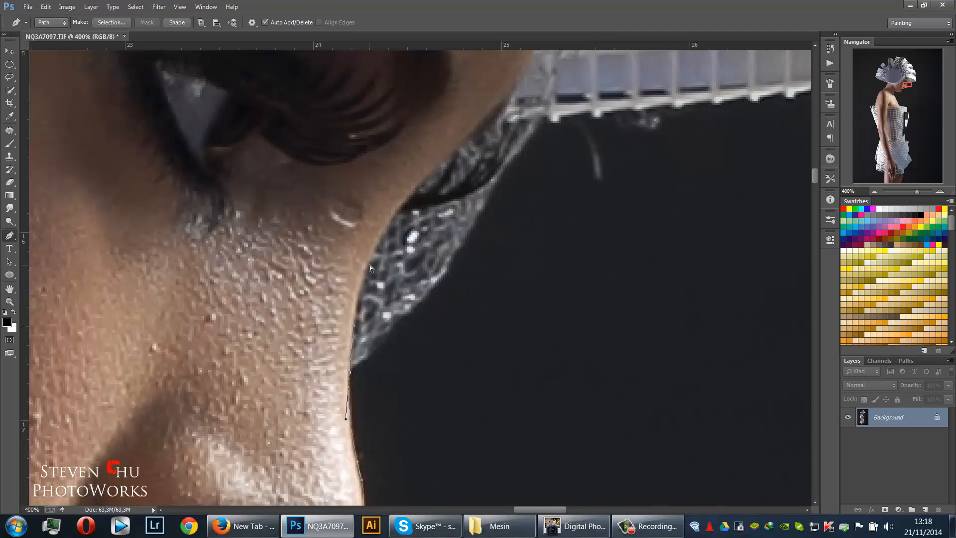
# Continue the path up the nose bridge and brow to where the forehead meets the underside of the headpiece brim
pyautogui.hotkey('ctrl', '1')
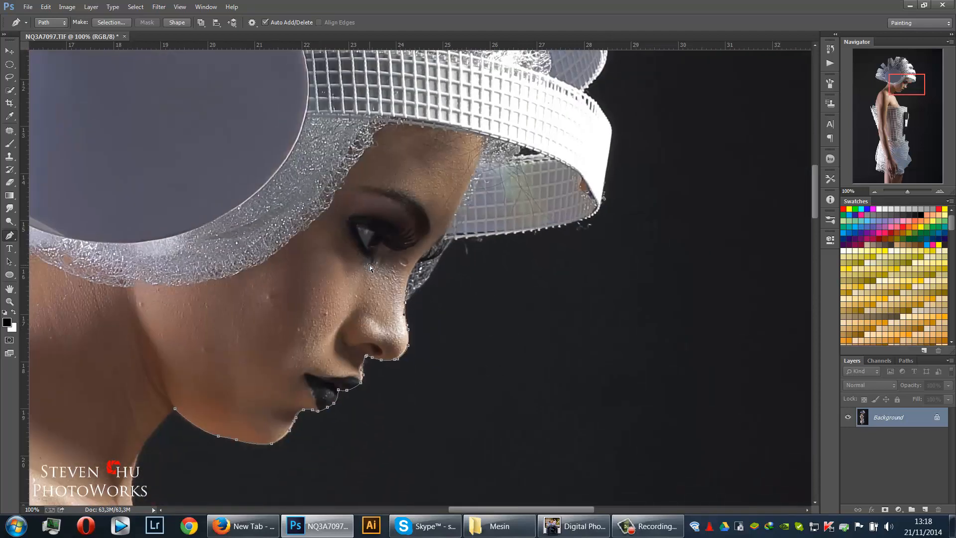
pyautogui.hotkey('ctrl', '+')
pyautogui.hotkey('ctrl', '+')
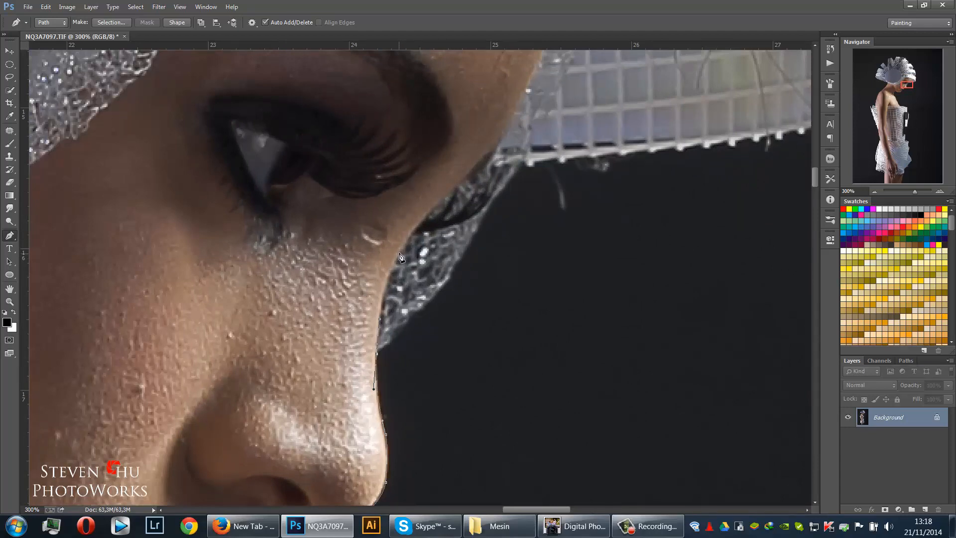
pyautogui.click(413, 231)
pyautogui.click(433, 206)
pyautogui.moveTo(458, 205); pyautogui.dragTo(415, 272)
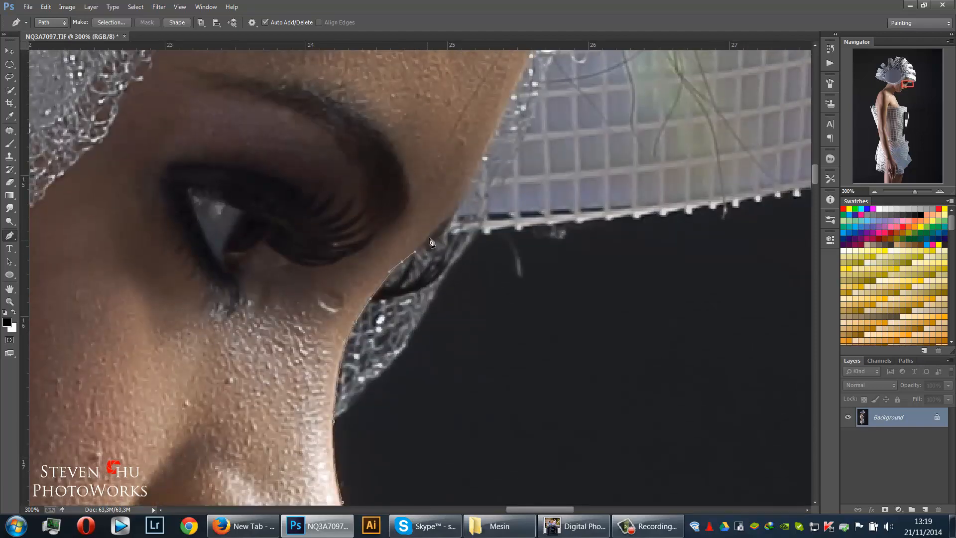
pyautogui.click(454, 235)
# Trace the lower edge of the brim towards its front end, finishing the segment with a corner point
pyautogui.moveTo(548, 251); pyautogui.dragTo(293, 301)
pyautogui.moveTo(319, 263); pyautogui.dragTo(330, 263)
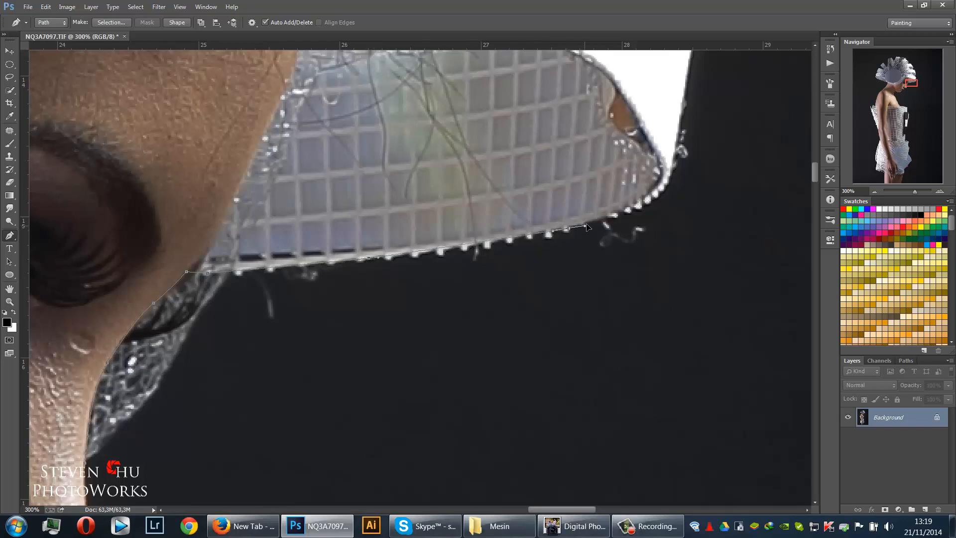
pyautogui.moveTo(542, 237); pyautogui.dragTo(348, 323)
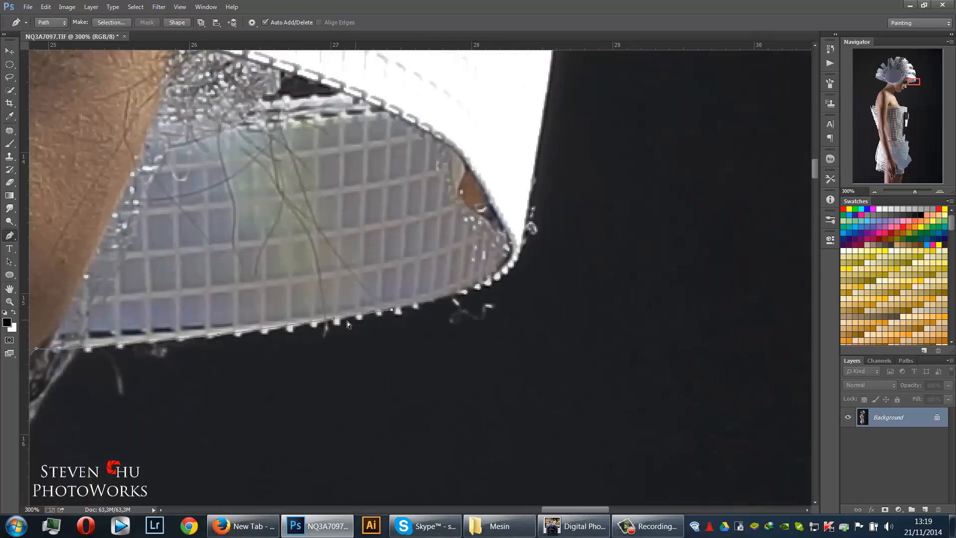
pyautogui.moveTo(461, 292); pyautogui.dragTo(492, 284)
pyautogui.keyDown('alt'); pyautogui.click(461, 292); pyautogui.keyUp('alt')
# Take the path around the brim's front end, up its outer edge and over its top to the second strip
pyautogui.moveTo(520, 252); pyautogui.dragTo(523, 237)
pyautogui.click(527, 203)
pyautogui.moveTo(561, 57); pyautogui.dragTo(539, 228)
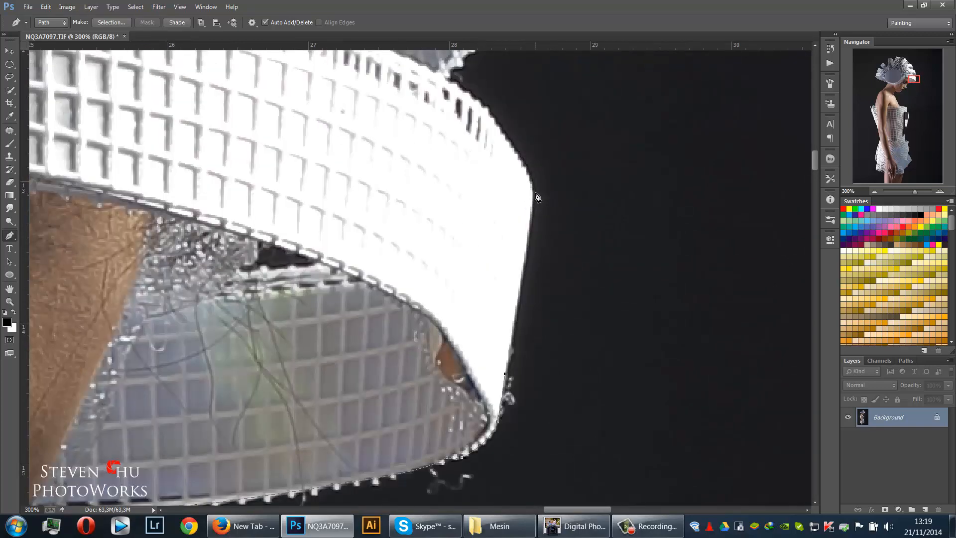
pyautogui.moveTo(544, 189); pyautogui.dragTo(512, 416)
pyautogui.moveTo(418, 305); pyautogui.dragTo(348, 255)
pyautogui.moveTo(425, 297); pyautogui.dragTo(432, 288)
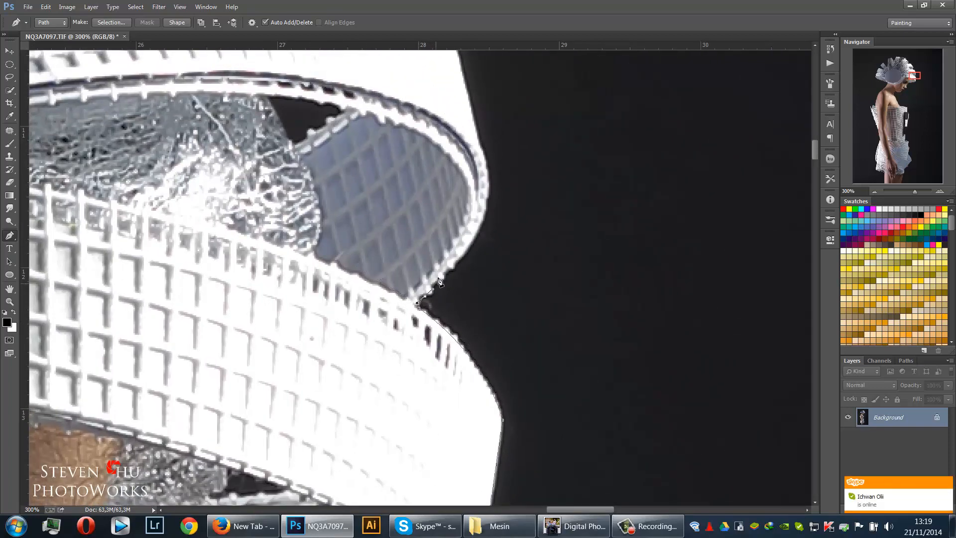
# Dismiss the contact notification and quit Skype, confirming the exit
pyautogui.click(948, 483)
pyautogui.rightClick(799, 526)
pyautogui.click(822, 520)
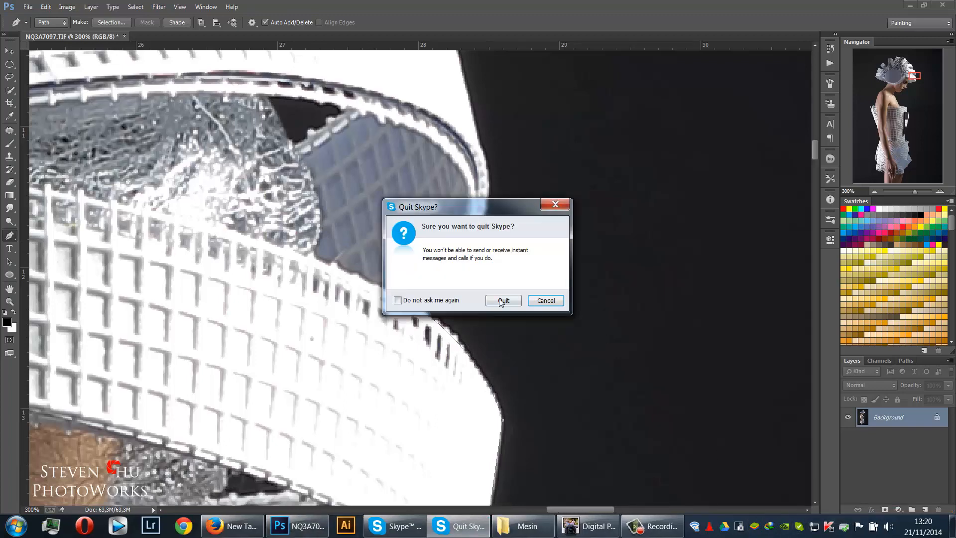
pyautogui.click(503, 301)
# Trace the outer edge of the headpiece's second strip loop up to its junction with the third loop
pyautogui.moveTo(486, 209); pyautogui.dragTo(479, 280)
pyautogui.keyDown('alt'); pyautogui.click(487, 210); pyautogui.keyUp('alt')
pyautogui.click(472, 257)
pyautogui.moveTo(498, 214); pyautogui.dragTo(543, 342)
pyautogui.click(476, 213)
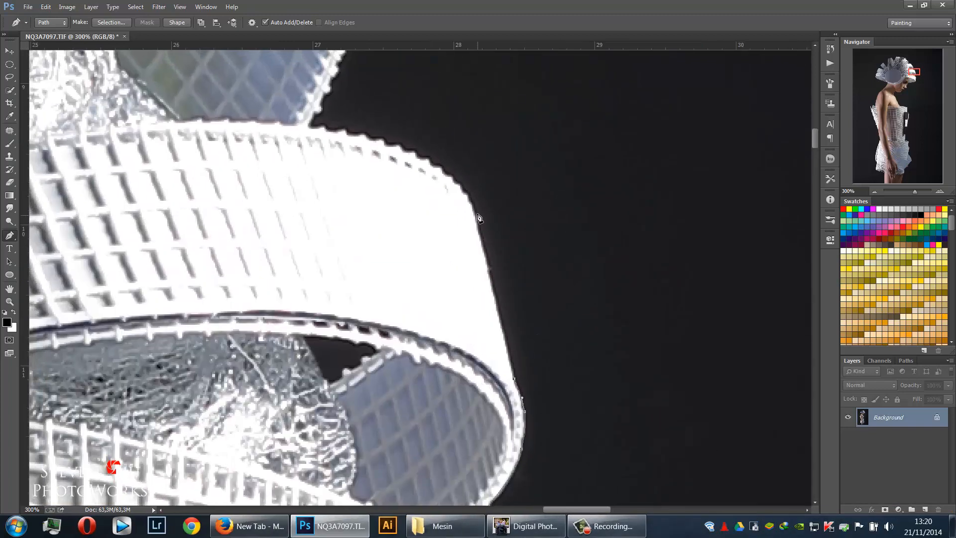
pyautogui.moveTo(540, 237); pyautogui.dragTo(615, 346)
pyautogui.moveTo(386, 242); pyautogui.dragTo(233, 216)
pyautogui.moveTo(457, 206); pyautogui.dragTo(606, 385)
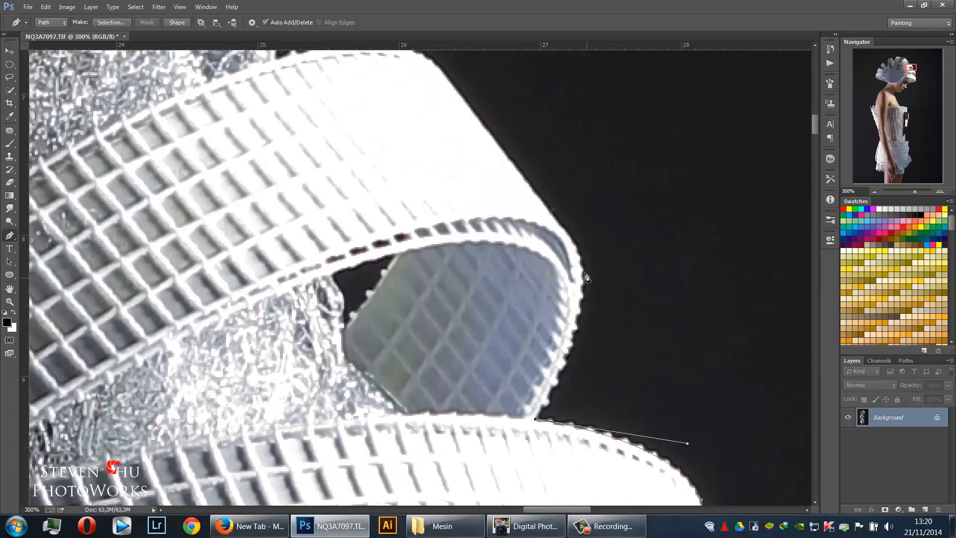
# Outline the third strip loop around its rounded end and along its top to the fourth loop
pyautogui.moveTo(581, 260); pyautogui.dragTo(593, 326)
pyautogui.keyDown('alt'); pyautogui.click(582, 260); pyautogui.keyUp('alt')
pyautogui.click(577, 248)
pyautogui.moveTo(520, 194); pyautogui.dragTo(613, 287)
pyautogui.click(527, 156)
pyautogui.moveTo(535, 248); pyautogui.dragTo(667, 346)
pyautogui.moveTo(503, 250); pyautogui.dragTo(630, 218)
pyautogui.moveTo(520, 198); pyautogui.dragTo(609, 314)
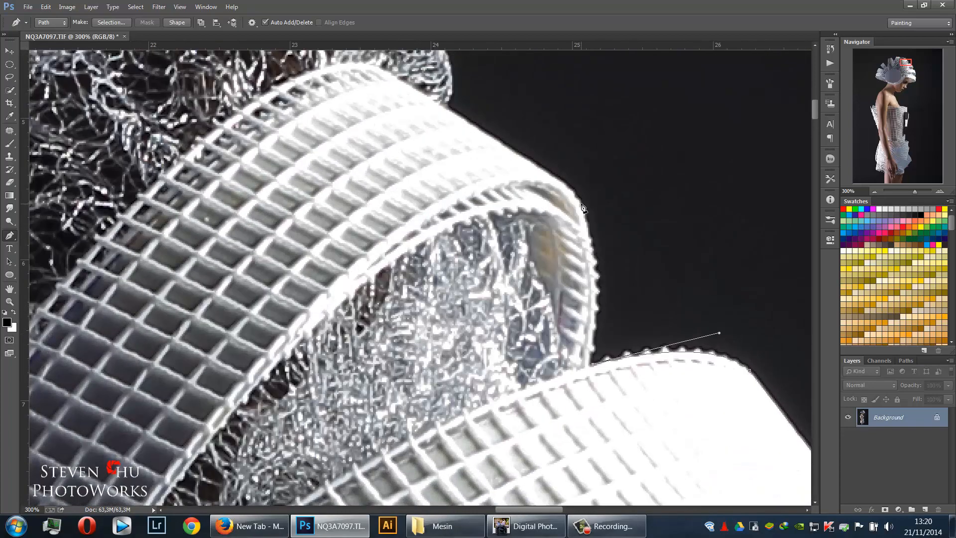
# Trace the outer edge of the fourth strip and carry the path past the dark netting to the upright strip's near corner
pyautogui.moveTo(581, 203); pyautogui.dragTo(687, 299)
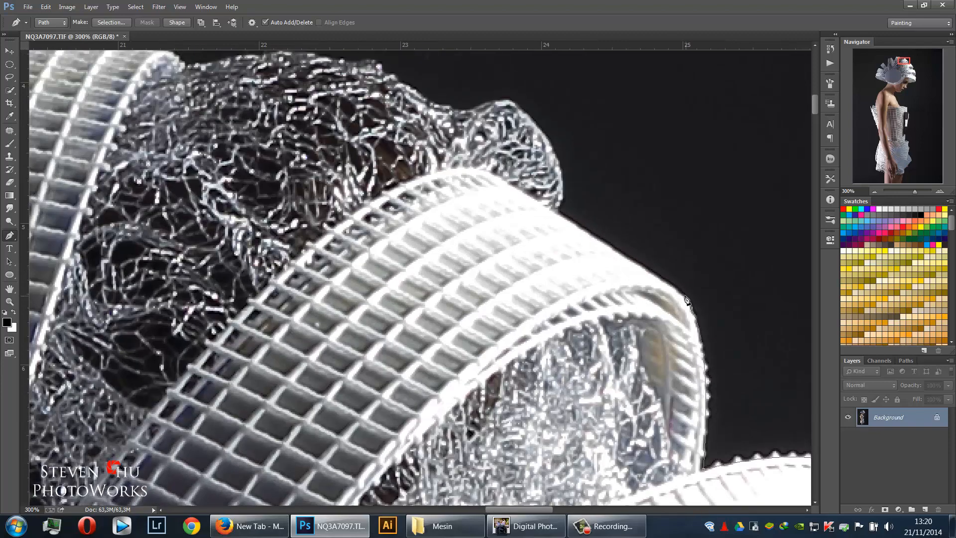
pyautogui.click(488, 173)
pyautogui.moveTo(263, 184); pyautogui.dragTo(495, 262)
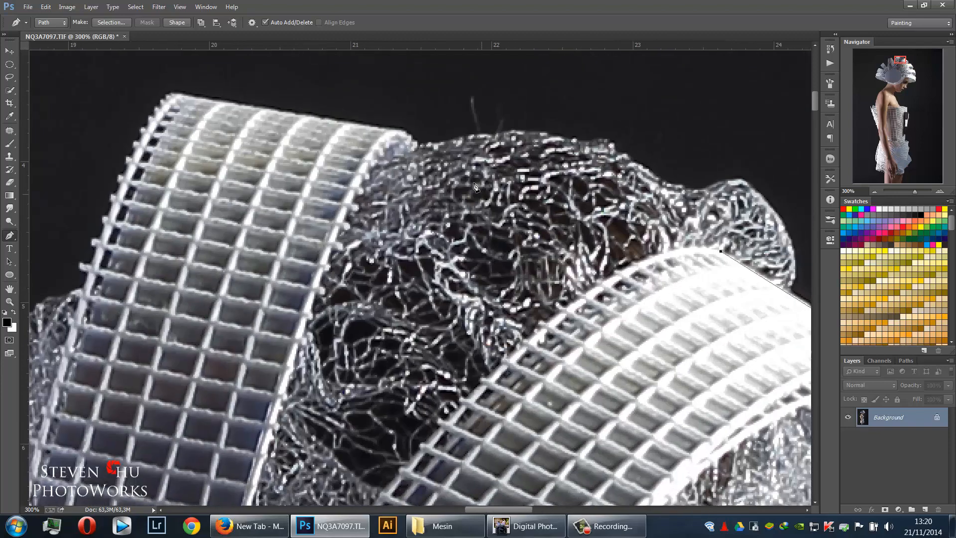
pyautogui.moveTo(412, 193); pyautogui.dragTo(613, 261)
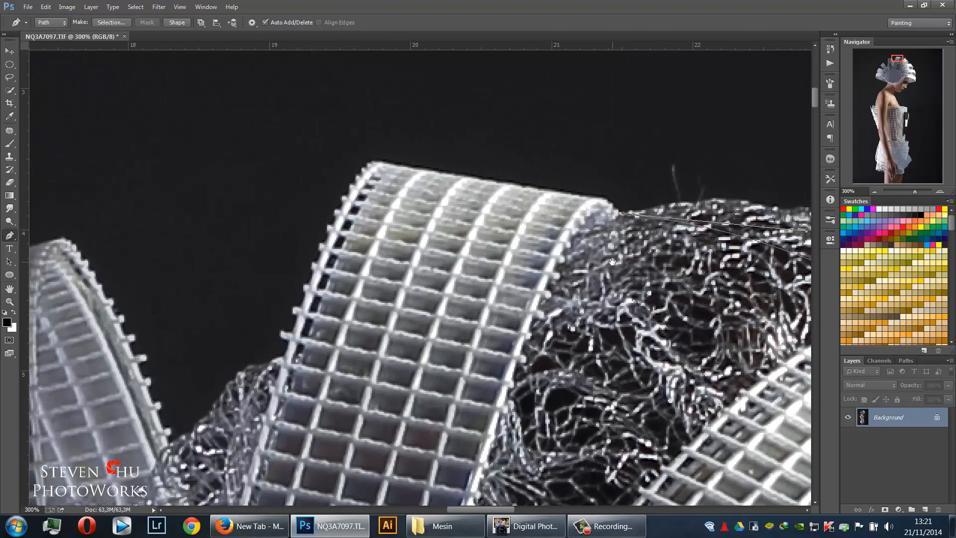
pyautogui.click(604, 199)
# Outline the upright strip along its top edge and down its far side to the netting
pyautogui.click(375, 160)
pyautogui.moveTo(342, 223); pyautogui.dragTo(468, 218)
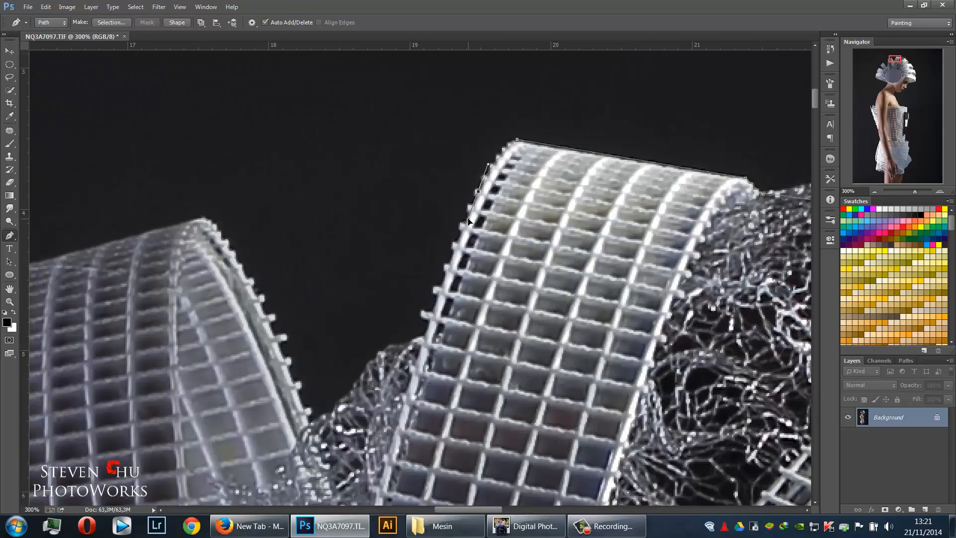
pyautogui.moveTo(437, 291); pyautogui.dragTo(430, 310)
pyautogui.click(427, 329)
pyautogui.moveTo(391, 335); pyautogui.dragTo(486, 251)
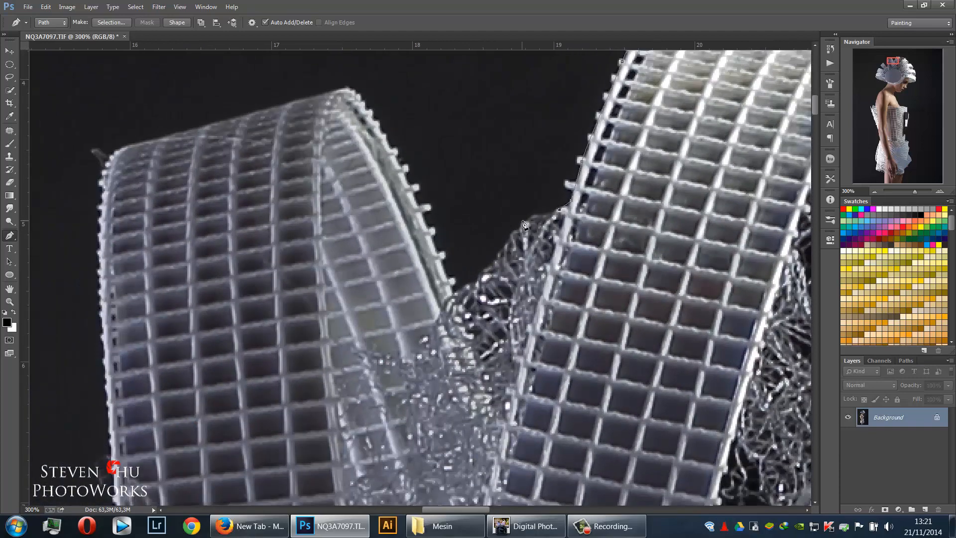
# Trace the netting between the strips and the next loop's curved edge up to a corner point at its top
pyautogui.click(533, 216)
pyautogui.click(518, 225)
pyautogui.moveTo(400, 165); pyautogui.dragTo(422, 213)
pyautogui.moveTo(467, 191); pyautogui.dragTo(445, 180)
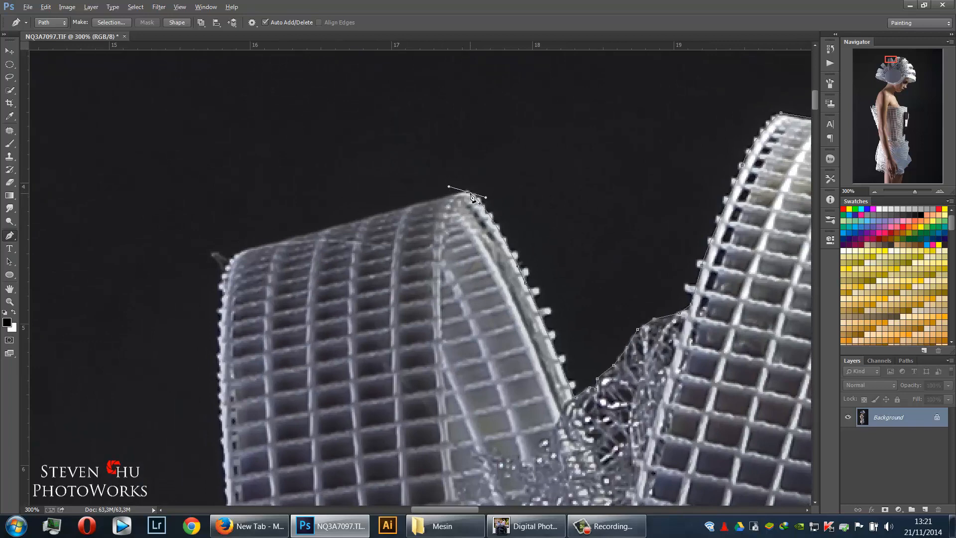
pyautogui.keyDown('alt'); pyautogui.click(467, 192); pyautogui.keyUp('alt')
# Trace the top edge of this wide loop and its straight outer side down to the netting below
pyautogui.moveTo(240, 370); pyautogui.dragTo(532, 230)
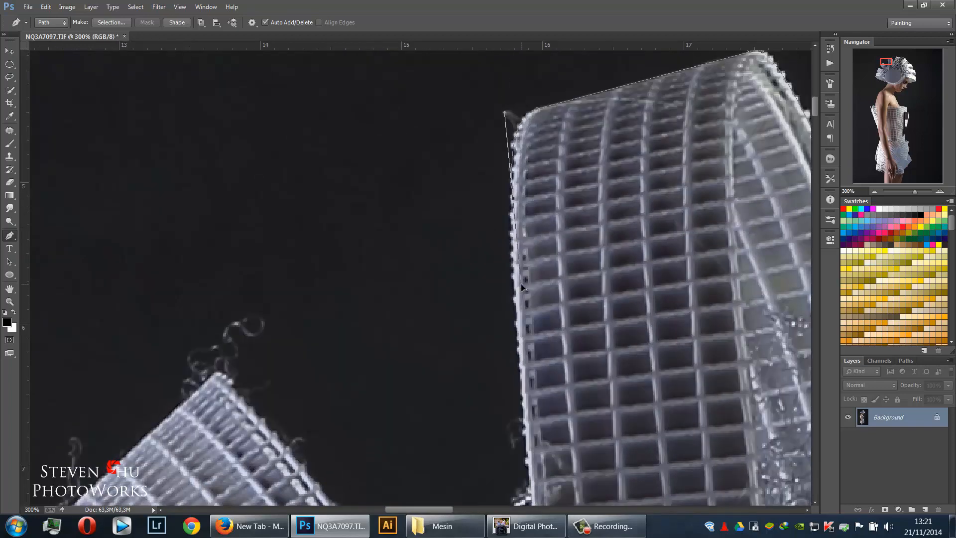
pyautogui.moveTo(521, 274); pyautogui.dragTo(516, 274)
pyautogui.keyDown('alt'); pyautogui.click(513, 198); pyautogui.keyUp('alt')
pyautogui.moveTo(522, 372); pyautogui.dragTo(509, 339)
pyautogui.scroll(-3, 509, 342)
pyautogui.click(503, 340)
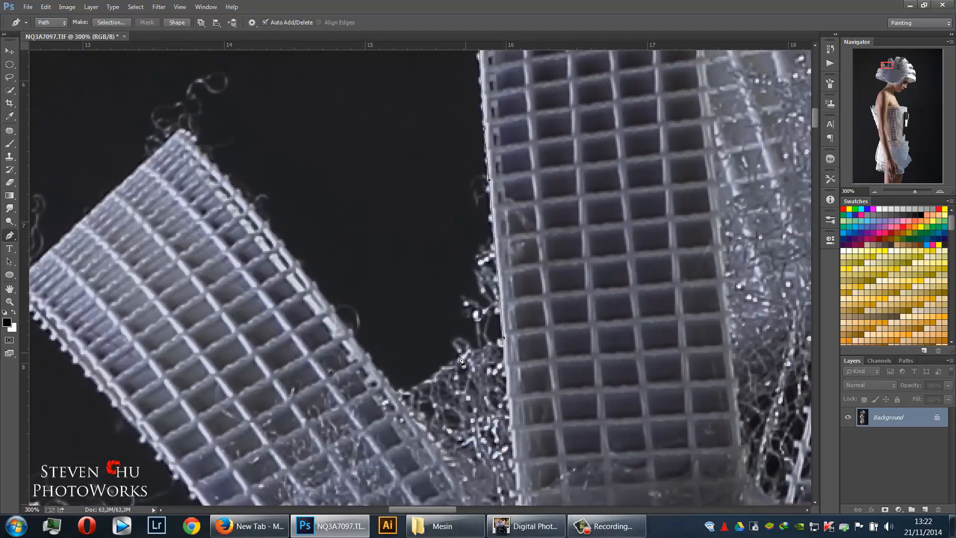
# Continue the path across the netting and up the near side of the short slanted strip to its upper corner
pyautogui.moveTo(394, 402); pyautogui.dragTo(612, 404)
pyautogui.keyDown('alt'); pyautogui.click(402, 391); pyautogui.keyUp('alt')
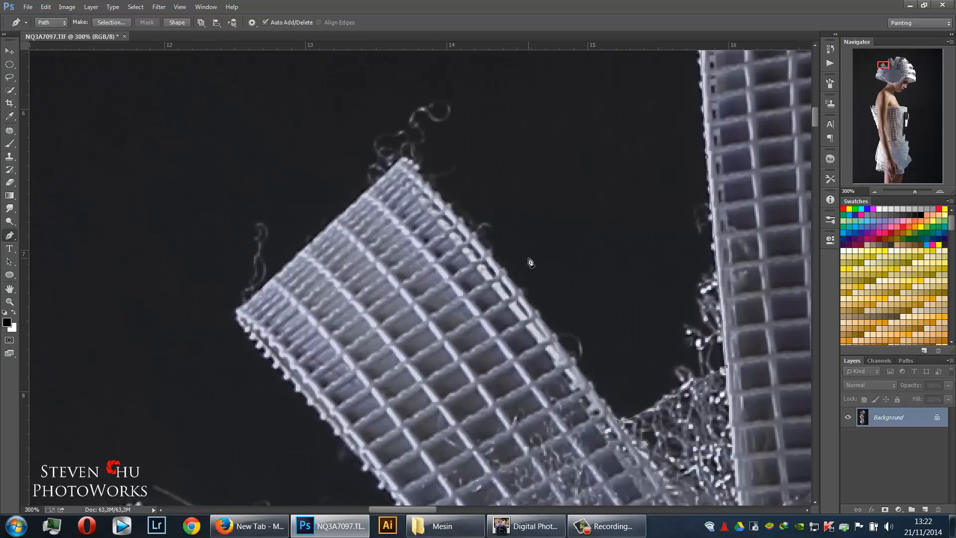
pyautogui.moveTo(487, 246); pyautogui.dragTo(434, 194)
pyautogui.click(403, 158)
# Trace the end of the short slanted strip and its outer side down to the small netting patch beside the next loop
pyautogui.moveTo(309, 240); pyautogui.dragTo(577, 165)
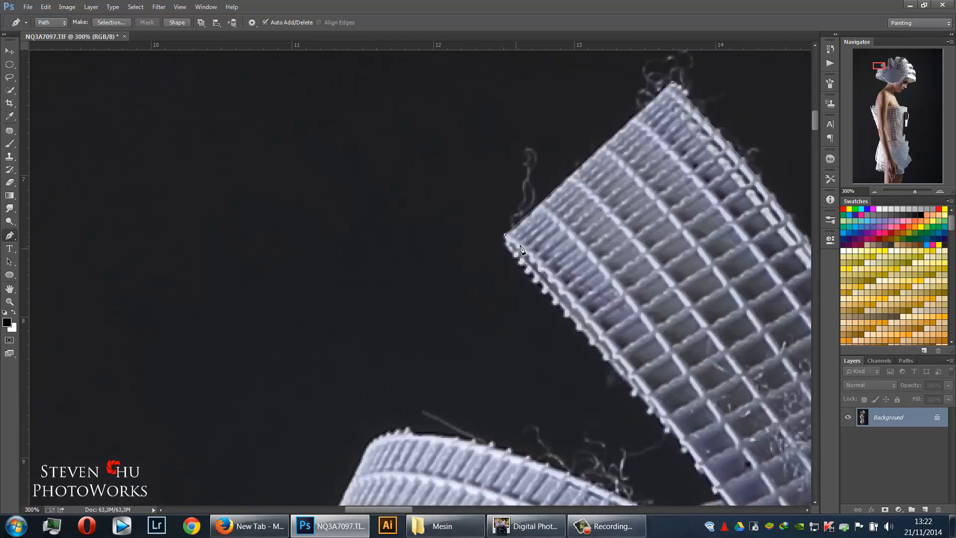
pyautogui.click(507, 246)
pyautogui.click(514, 255)
pyautogui.moveTo(518, 259); pyautogui.dragTo(411, 99)
pyautogui.click(588, 298)
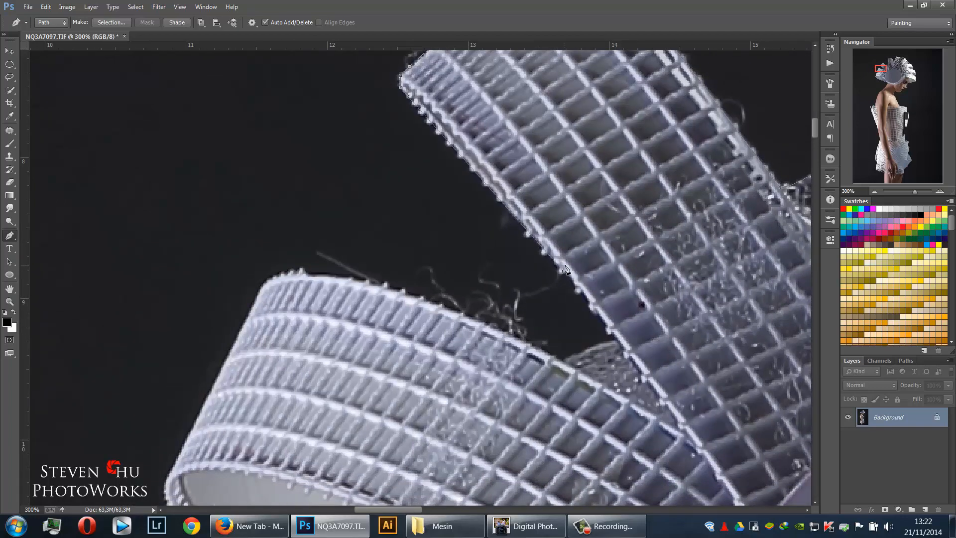
pyautogui.click(617, 337)
pyautogui.moveTo(567, 362); pyautogui.dragTo(604, 315)
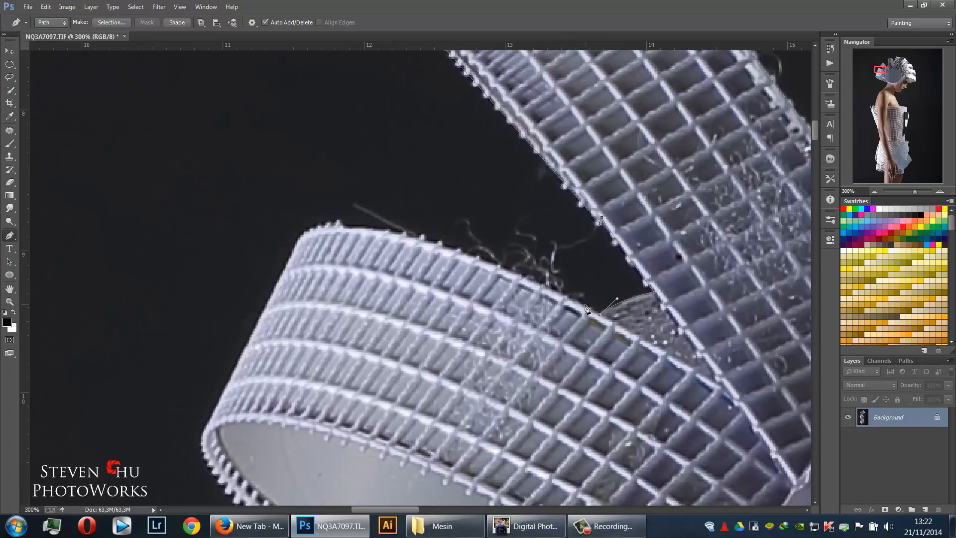
# Trace the next loop's curved top edge, its outer side and the underside curl down to the lowest loop
pyautogui.moveTo(300, 236); pyautogui.dragTo(206, 274)
pyautogui.moveTo(266, 366); pyautogui.dragTo(413, 233)
pyautogui.click(351, 298)
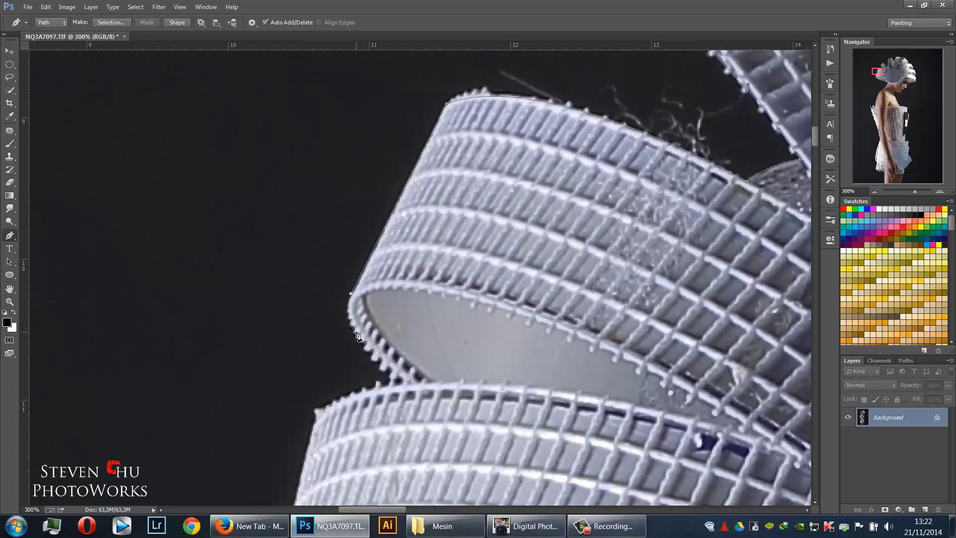
pyautogui.moveTo(356, 336); pyautogui.dragTo(394, 371)
pyautogui.click(408, 383)
pyautogui.moveTo(289, 379); pyautogui.dragTo(398, 309)
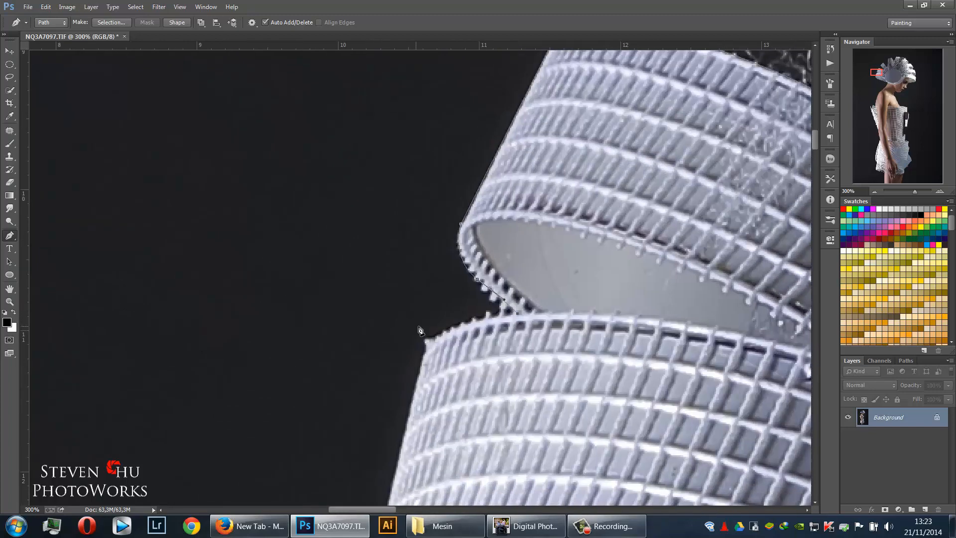
# Trace the lowest loop from its upper corner down the outer side and around the start of its bottom curl
pyautogui.moveTo(425, 342); pyautogui.dragTo(391, 365)
pyautogui.keyDown('alt'); pyautogui.click(425, 342); pyautogui.keyUp('alt')
pyautogui.click(425, 353)
pyautogui.moveTo(394, 416); pyautogui.dragTo(417, 262)
pyautogui.click(402, 396)
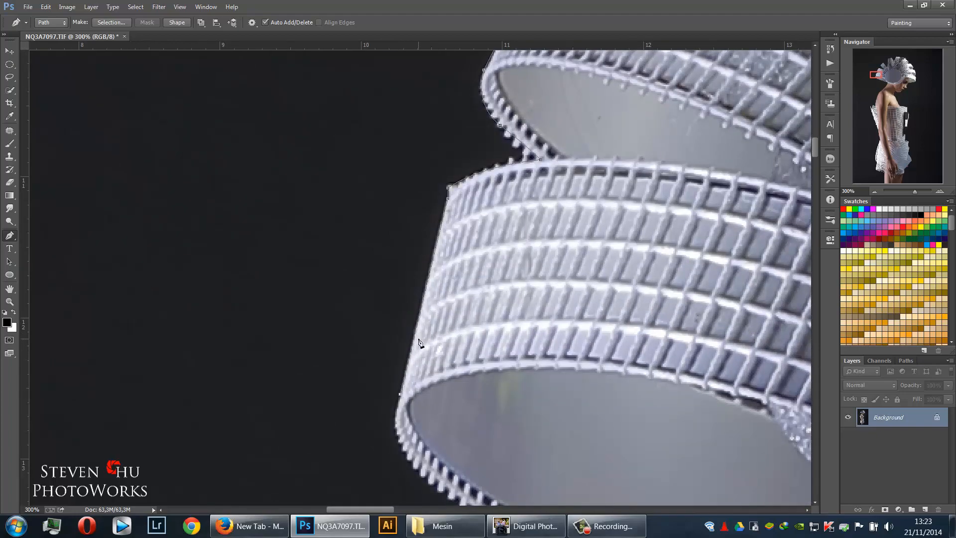
pyautogui.moveTo(418, 339); pyautogui.dragTo(351, 168)
pyautogui.moveTo(353, 294); pyautogui.dragTo(394, 326)
# Trace the long lower rim of the lowest loop and the frayed netting where it meets the neck
pyautogui.moveTo(566, 408); pyautogui.dragTo(384, 307)
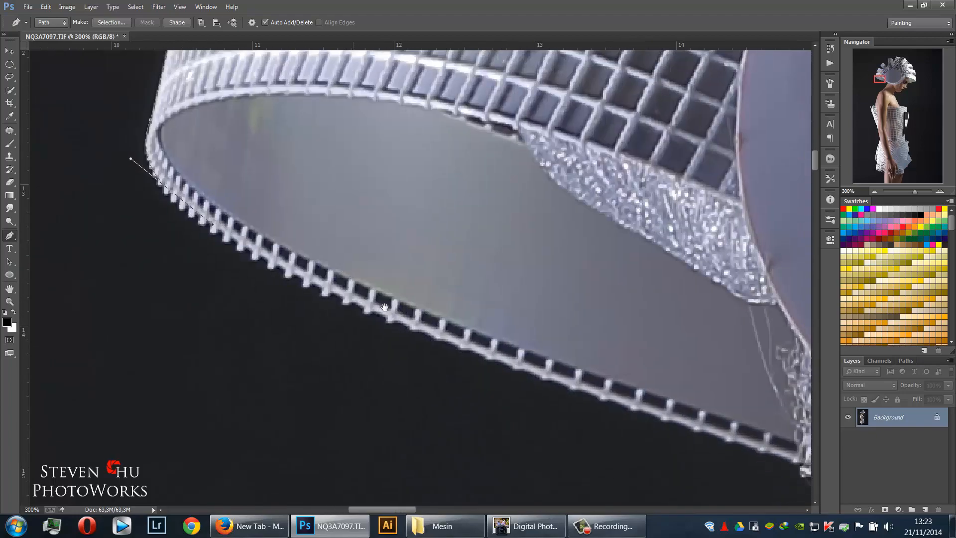
pyautogui.moveTo(575, 386); pyautogui.dragTo(787, 442)
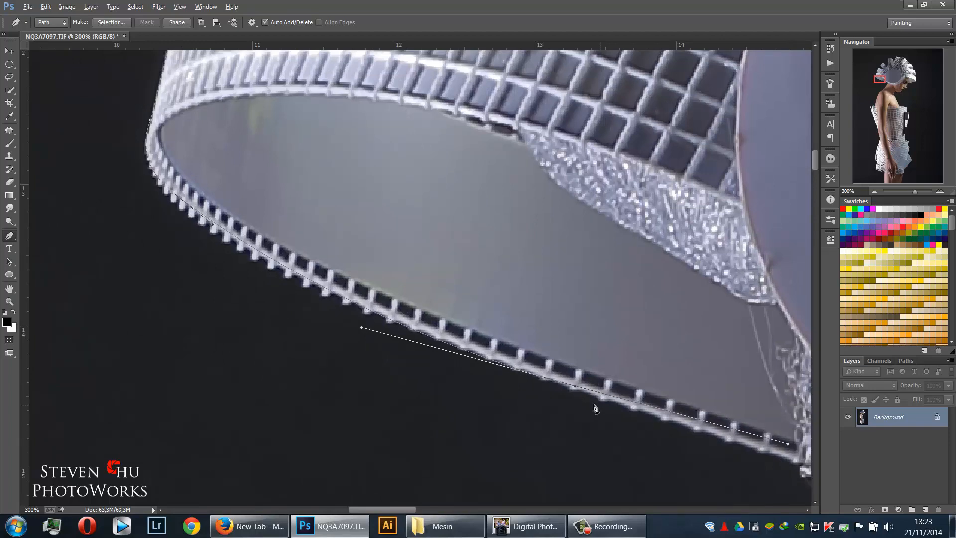
pyautogui.keyDown('alt'); pyautogui.click(575, 386); pyautogui.keyUp('alt')
pyautogui.click(797, 460)
pyautogui.moveTo(713, 444); pyautogui.dragTo(333, 299)
pyautogui.click(537, 337)
pyautogui.moveTo(472, 376); pyautogui.dragTo(256, 264)
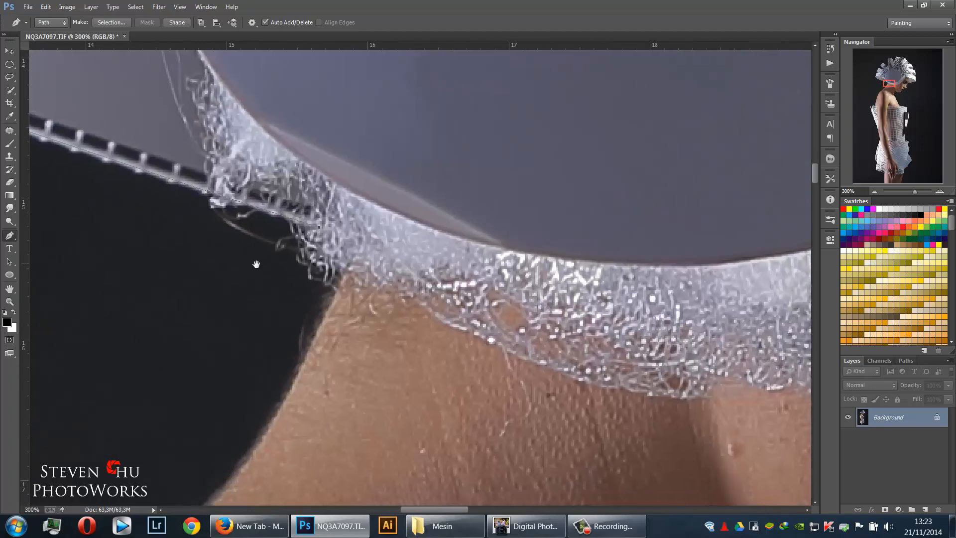
# Continue the path from the netting down the back of the neck towards the shoulder
pyautogui.moveTo(287, 322); pyautogui.dragTo(414, 232)
pyautogui.moveTo(299, 386); pyautogui.dragTo(428, 292)
pyautogui.moveTo(334, 368); pyautogui.dragTo(508, 244)
pyautogui.moveTo(315, 315); pyautogui.dragTo(471, 174)
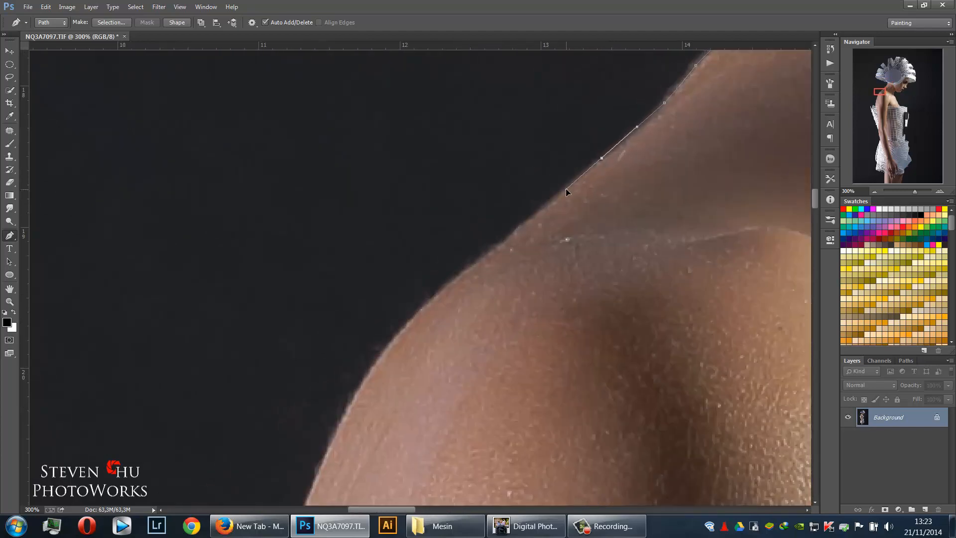
# Trace the rounded shoulder contour and continue down the outer edge of the upper arm
pyautogui.moveTo(483, 254); pyautogui.dragTo(601, 149)
pyautogui.moveTo(461, 280); pyautogui.dragTo(588, 167)
pyautogui.moveTo(599, 177); pyautogui.dragTo(565, 249)
pyautogui.moveTo(587, 154); pyautogui.dragTo(558, 144)
pyautogui.moveTo(480, 319); pyautogui.dragTo(488, 146)
pyautogui.click(447, 415)
pyautogui.moveTo(435, 298); pyautogui.dragTo(460, 132)
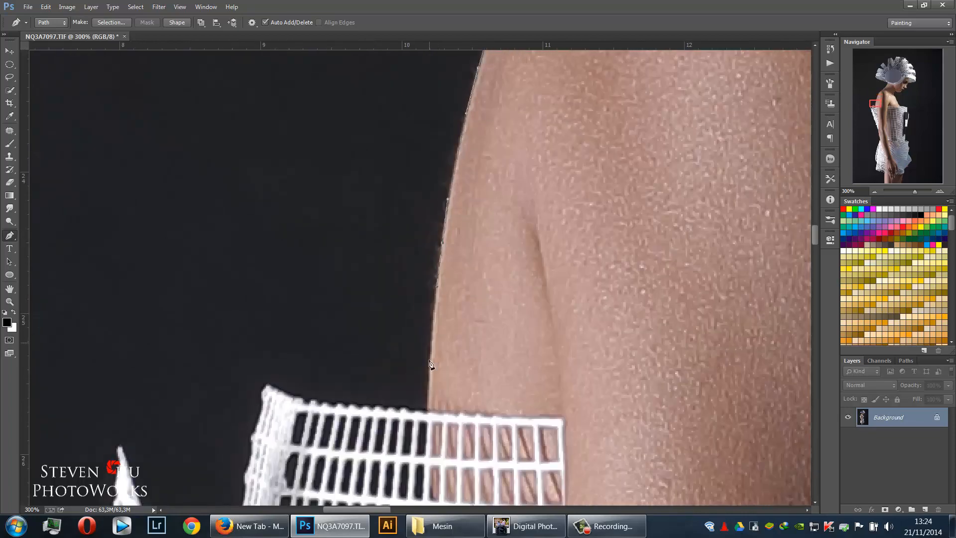
# Extend the path down the skin edge behind the arm to the top of the mesh dress panel
pyautogui.click(429, 389)
pyautogui.moveTo(429, 394); pyautogui.dragTo(422, 203)
pyautogui.click(422, 222)
pyautogui.moveTo(475, 250); pyautogui.dragTo(435, 142)
# Examine the flared mesh panels behind the arm and their outer edge at different zoom levels
pyautogui.hotkey('ctrl', '-')
pyautogui.hotkey('ctrl', '-')
pyautogui.hotkey('ctrl', '-')
pyautogui.hotkey('ctrl', '-')
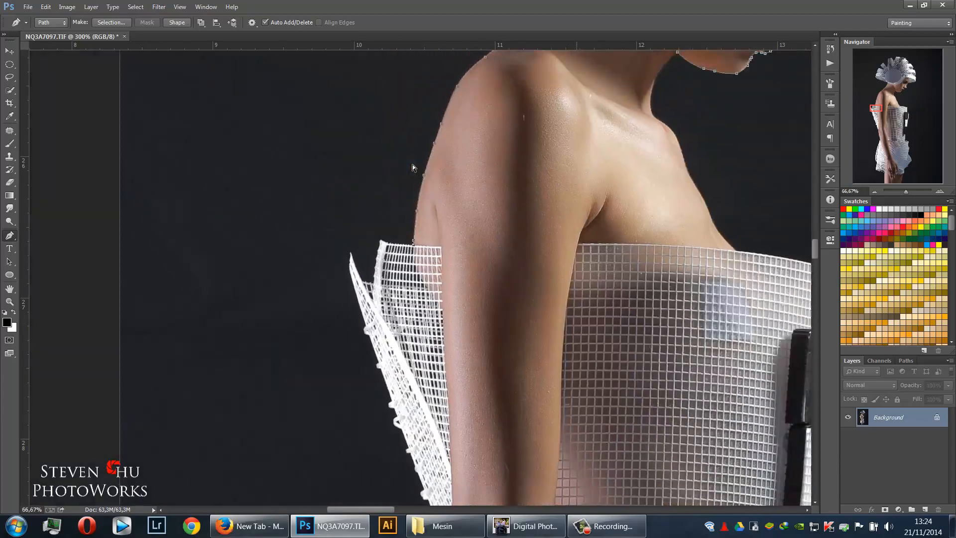
pyautogui.moveTo(391, 318); pyautogui.dragTo(336, 185)
pyautogui.hotkey('ctrl', '+')
pyautogui.hotkey('ctrl', '+')
pyautogui.hotkey('ctrl', '+')
pyautogui.hotkey('ctrl', '+')
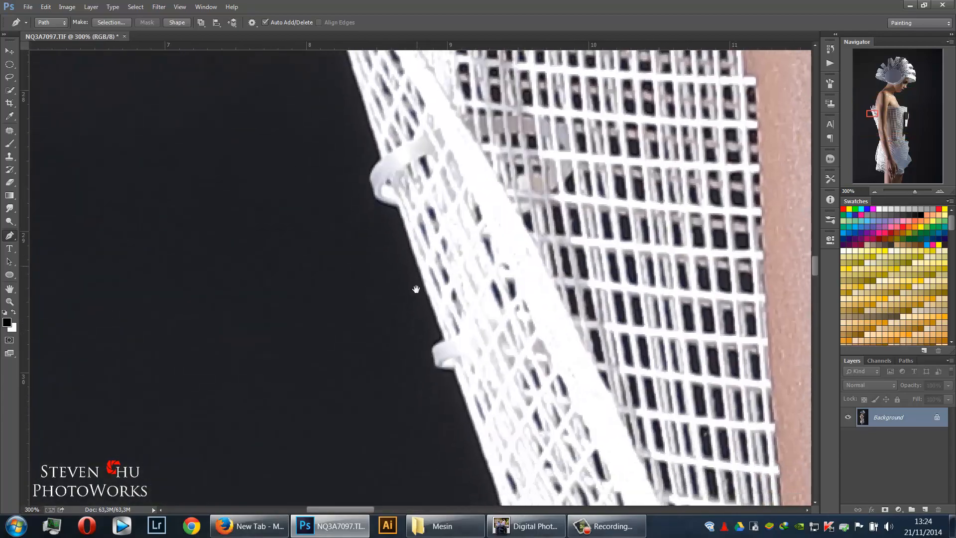
pyautogui.moveTo(416, 289); pyautogui.dragTo(378, 367)
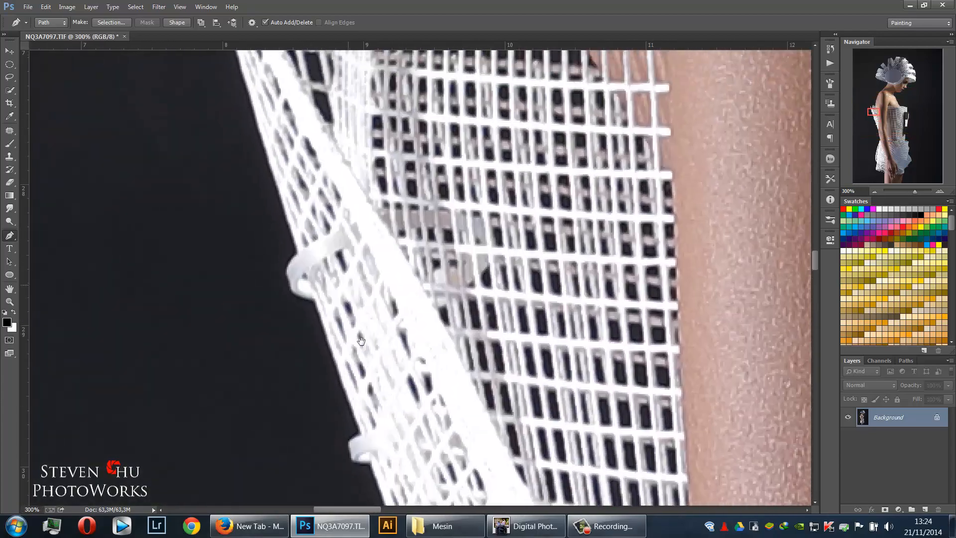
pyautogui.hotkey('ctrl', '-')
pyautogui.hotkey('ctrl', '-')
pyautogui.hotkey('ctrl', '-')
pyautogui.hotkey('ctrl', '-')
pyautogui.hotkey('ctrl', '-')
pyautogui.hotkey('ctrl', '-')
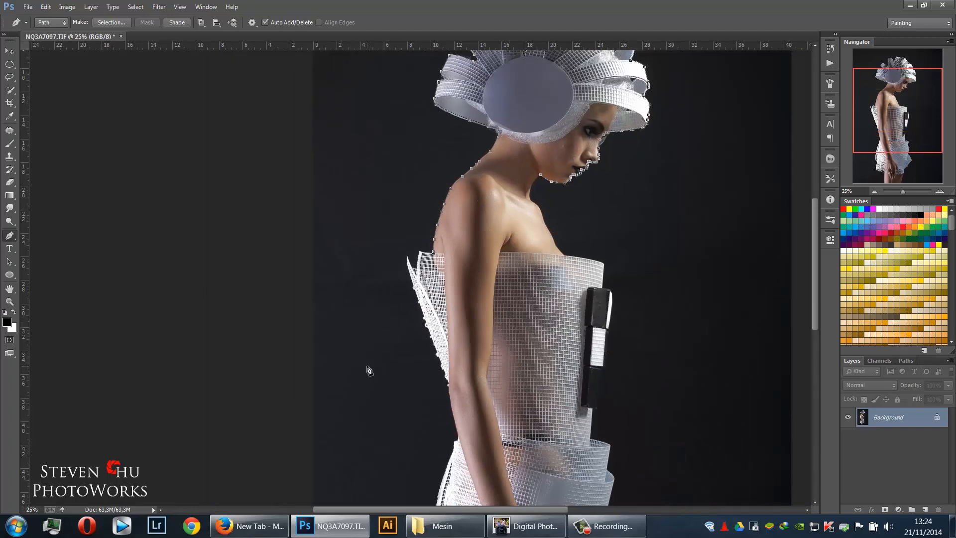
pyautogui.hotkey('ctrl', '+')
pyautogui.moveTo(367, 366); pyautogui.dragTo(377, 503)
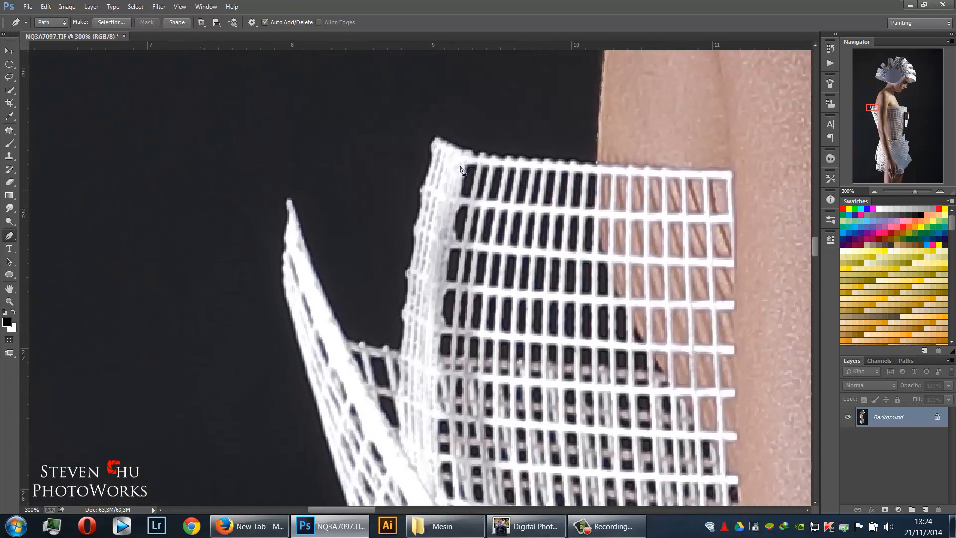
# Trace the inner mesh panel's top edge to its corner and down its outer side to the short cross netting
pyautogui.moveTo(508, 157); pyautogui.dragTo(466, 151)
pyautogui.click(422, 191)
pyautogui.hotkey('ctrl', 'z')
pyautogui.click(432, 161)
pyautogui.moveTo(408, 272); pyautogui.dragTo(405, 324)
pyautogui.hotkey('ctrl', 'z')
pyautogui.click(398, 349)
# Trace across the short netting and up the inner side of the pointed outer panel to its tip
pyautogui.click(346, 337)
pyautogui.click(301, 228)
pyautogui.moveTo(301, 226); pyautogui.dragTo(294, 183)
pyautogui.moveTo(275, 249); pyautogui.dragTo(412, 193)
pyautogui.moveTo(427, 157); pyautogui.dragTo(428, 169)
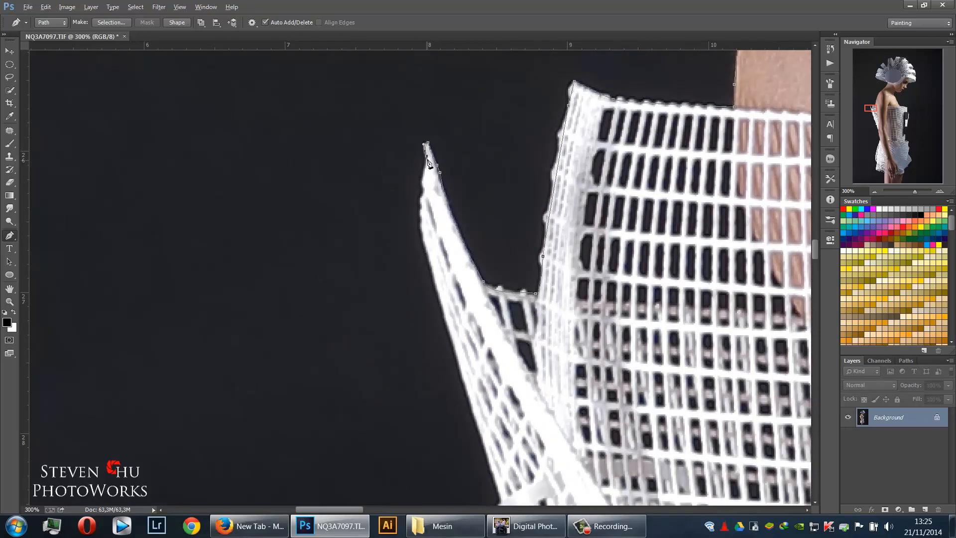
# Trace the pointed panel's outer edge downwards, following the outlines of the first two white tabs
pyautogui.click(421, 207)
pyautogui.click(420, 232)
pyautogui.moveTo(490, 458); pyautogui.dragTo(421, 308)
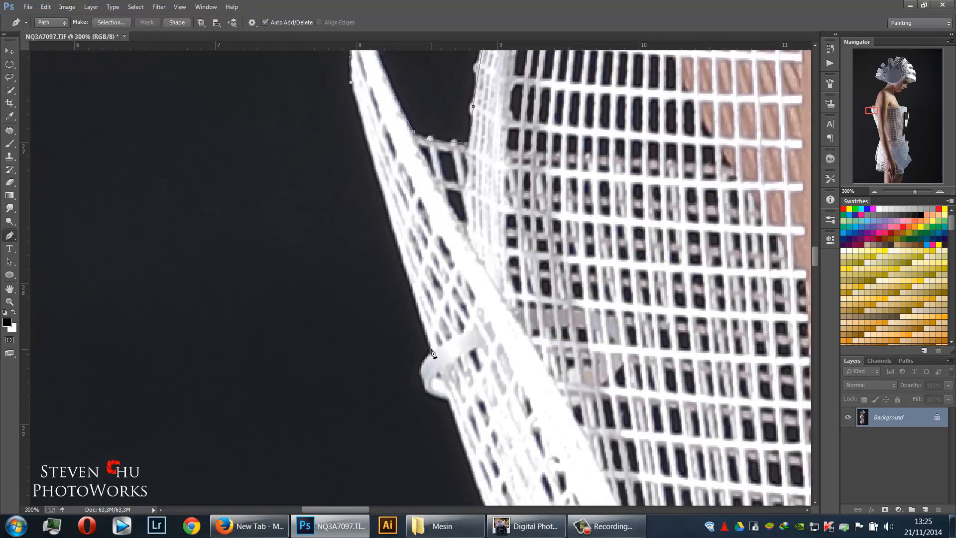
pyautogui.moveTo(432, 350); pyautogui.dragTo(428, 276)
pyautogui.keyDown('alt'); pyautogui.click(433, 351); pyautogui.keyUp('alt')
pyautogui.click(420, 370)
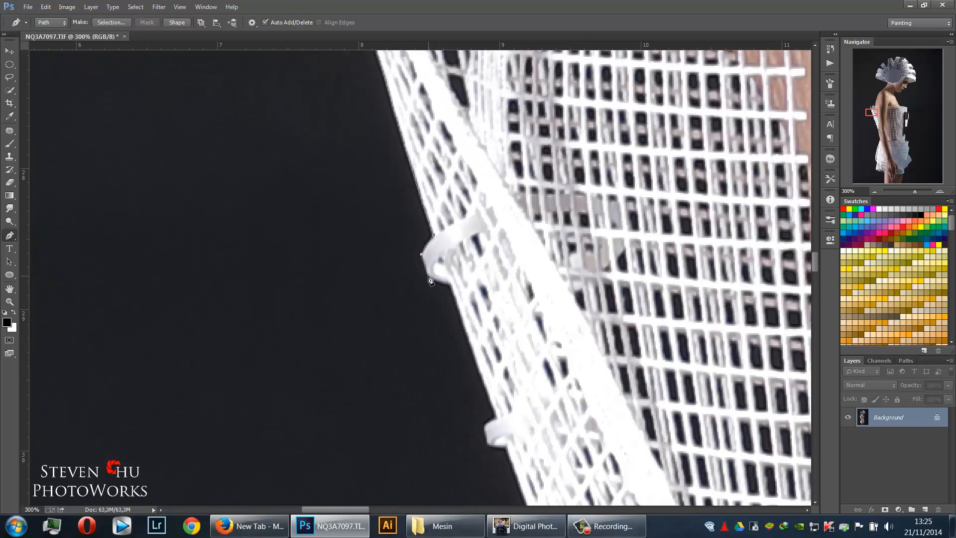
pyautogui.moveTo(487, 322); pyautogui.dragTo(454, 252)
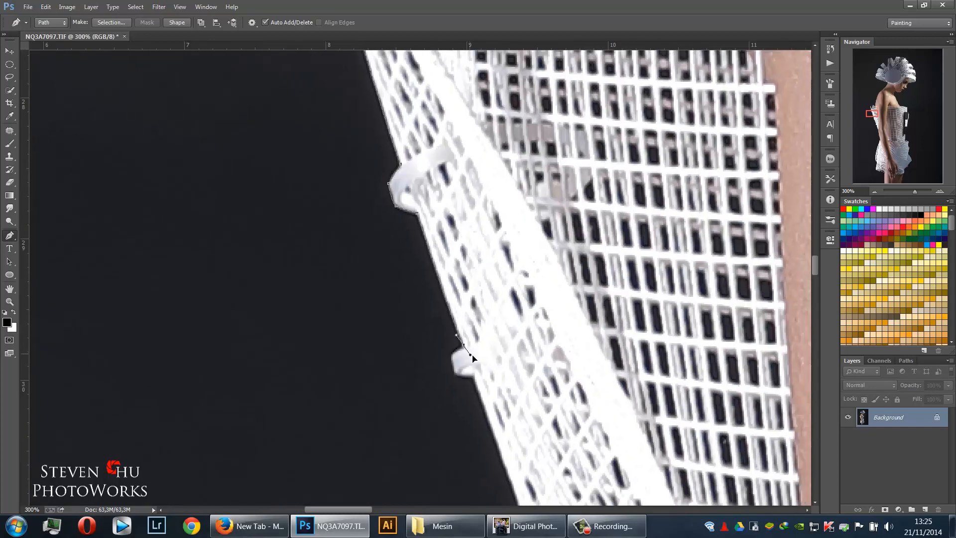
pyautogui.moveTo(458, 366); pyautogui.dragTo(387, 223)
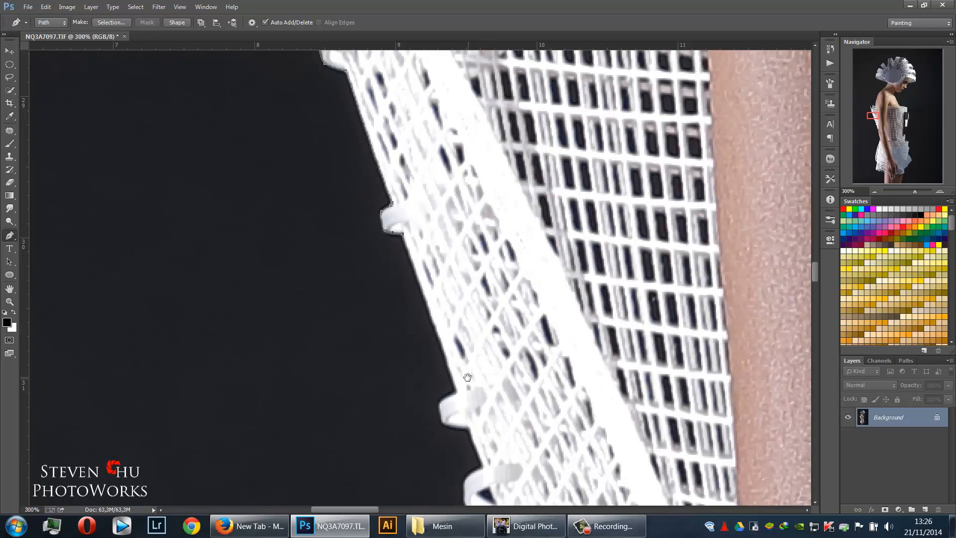
pyautogui.moveTo(464, 353); pyautogui.dragTo(450, 321)
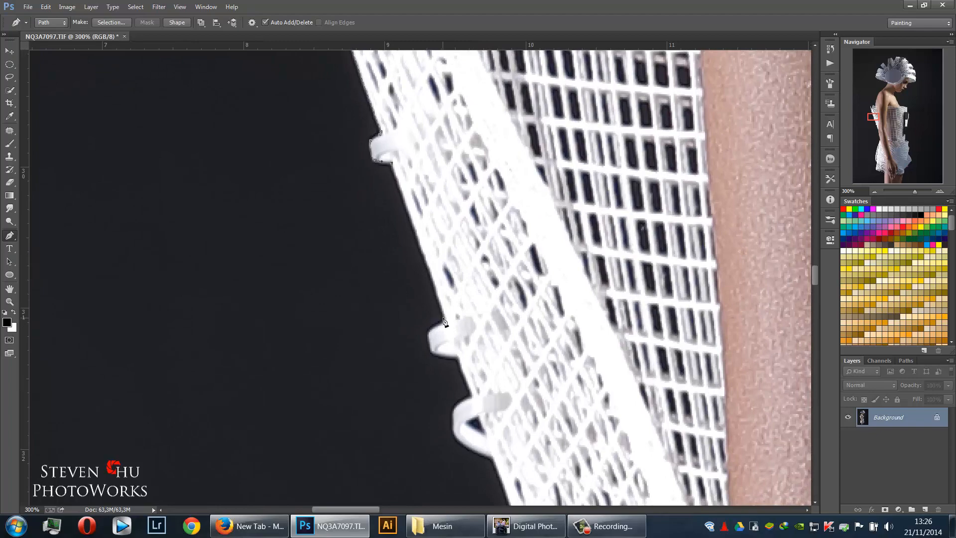
# Outline the third white tab and continue along the panel edge to the open looped tab below it
pyautogui.click(443, 319)
pyautogui.moveTo(433, 354); pyautogui.dragTo(440, 357)
pyautogui.click(456, 359)
pyautogui.moveTo(529, 398); pyautogui.dragTo(500, 295)
pyautogui.click(445, 294)
pyautogui.moveTo(454, 317); pyautogui.dragTo(488, 264)
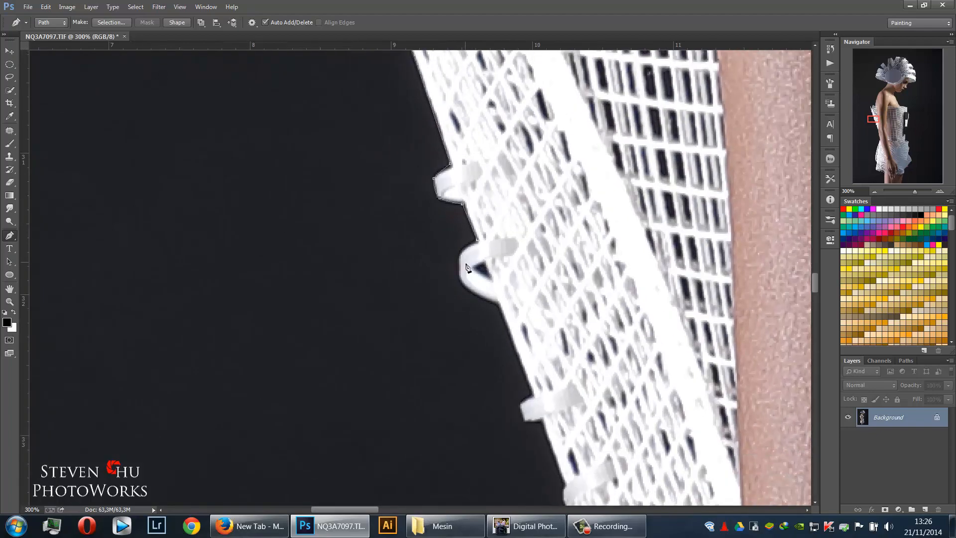
# Outline the open looped tab and trace the panel edge down to the small square tab
pyautogui.click(458, 259)
pyautogui.click(456, 277)
pyautogui.click(498, 302)
pyautogui.moveTo(524, 352); pyautogui.dragTo(448, 217)
pyautogui.moveTo(458, 258); pyautogui.dragTo(464, 269)
pyautogui.keyDown('alt'); pyautogui.click(457, 258); pyautogui.keyUp('alt')
pyautogui.moveTo(526, 328); pyautogui.dragTo(527, 242)
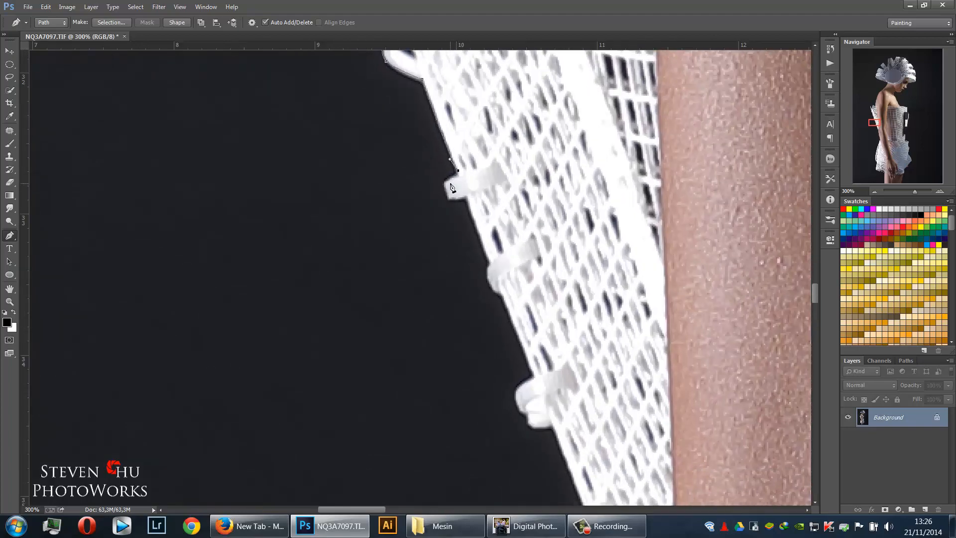
# Outline the small square tab and the one below it, then follow the panel edge to the double tab
pyautogui.click(444, 183)
pyautogui.click(449, 200)
pyautogui.moveTo(536, 301); pyautogui.dragTo(448, 179)
pyautogui.keyDown('alt'); pyautogui.click(426, 168); pyautogui.keyUp('alt')
pyautogui.click(456, 245)
# Outline the double tab and the remaining looped tabs down to where the panel meets the elbow
pyautogui.moveTo(490, 233); pyautogui.dragTo(513, 154)
pyautogui.moveTo(462, 188); pyautogui.dragTo(427, 190)
pyautogui.click(468, 203)
pyautogui.click(475, 207)
pyautogui.click(533, 298)
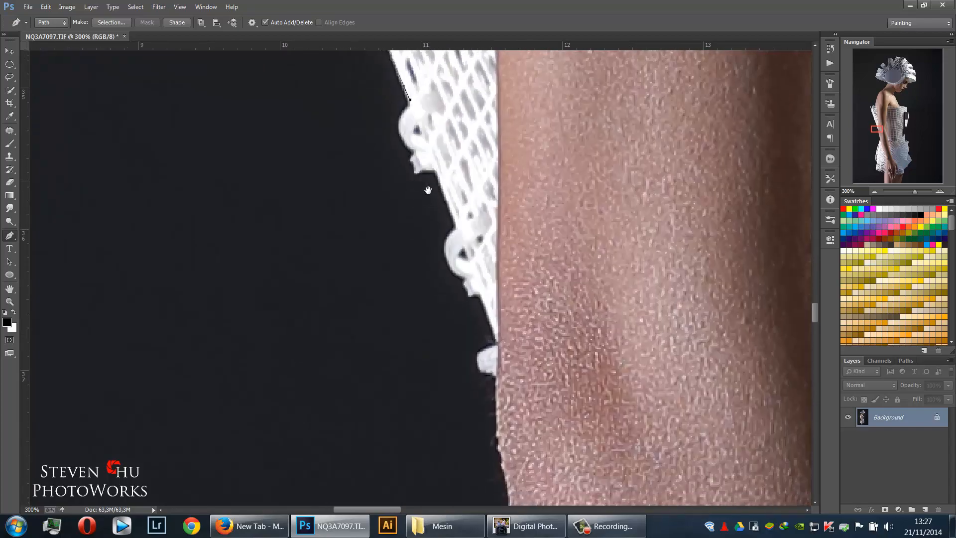
pyautogui.moveTo(496, 342); pyautogui.dragTo(506, 366)
pyautogui.moveTo(564, 344); pyautogui.dragTo(541, 271)
# Trace the arm's outer edge from the last tab at the elbow onto the upper forearm
pyautogui.hotkey('ctrl', '-')
pyautogui.hotkey('ctrl', '-')
pyautogui.hotkey('ctrl', '-')
pyautogui.hotkey('ctrl', '-')
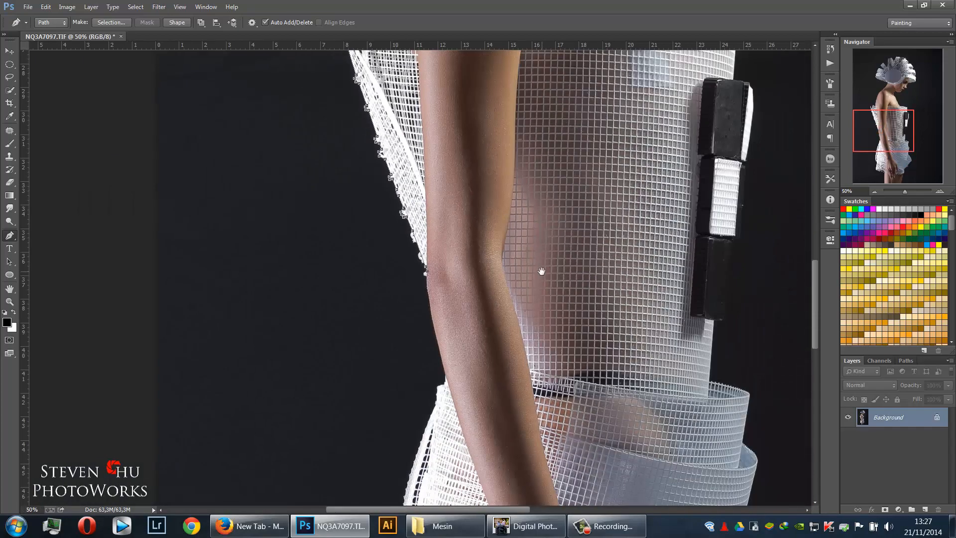
pyautogui.moveTo(511, 328); pyautogui.dragTo(478, 207)
pyautogui.hotkey('ctrl', '+')
pyautogui.hotkey('ctrl', '+')
pyautogui.hotkey('ctrl', '+')
pyautogui.hotkey('ctrl', '+')
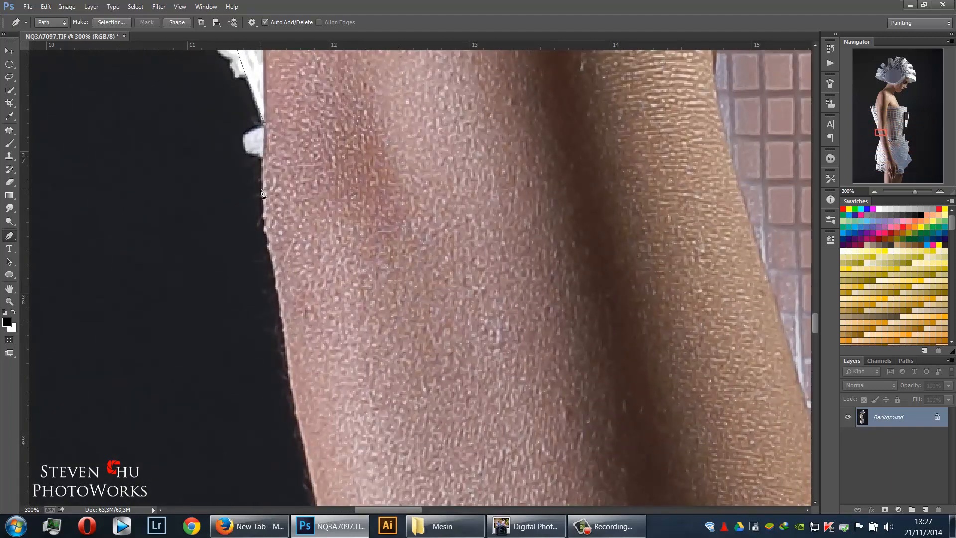
pyautogui.click(261, 190)
pyautogui.moveTo(272, 269); pyautogui.dragTo(285, 185)
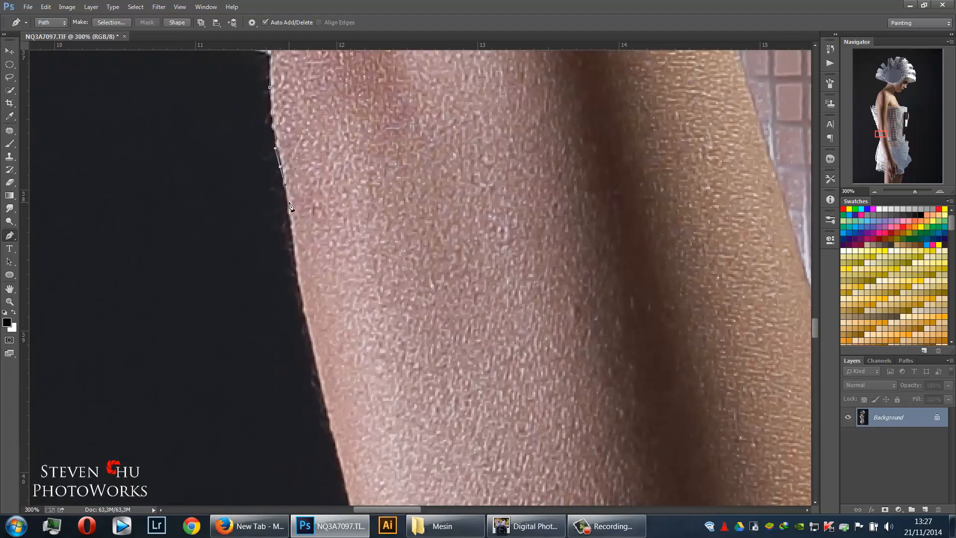
pyautogui.click(304, 313)
pyautogui.moveTo(345, 424); pyautogui.dragTo(321, 276)
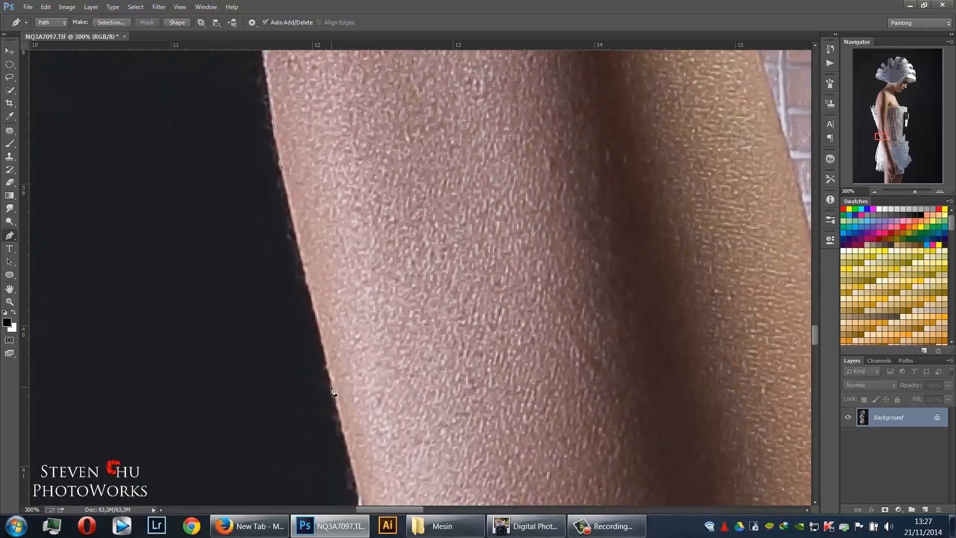
# Trace the forearm's outer edge down past the dark background and alongside the mesh skirt
pyautogui.click(331, 387)
pyautogui.moveTo(332, 387); pyautogui.dragTo(281, 182)
pyautogui.click(324, 350)
pyautogui.moveTo(325, 350); pyautogui.dragTo(297, 202)
pyautogui.click(349, 372)
pyautogui.moveTo(349, 371); pyautogui.dragTo(325, 217)
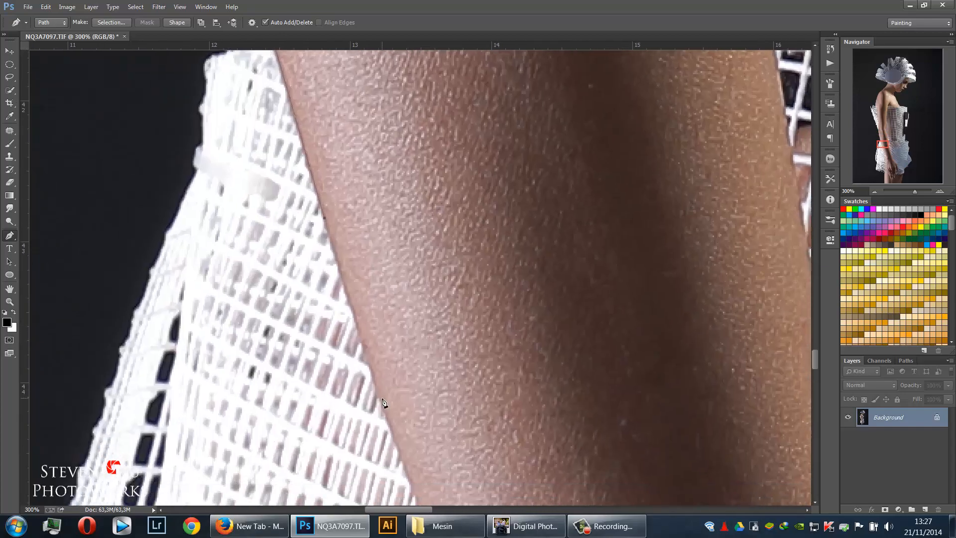
pyautogui.moveTo(454, 462); pyautogui.dragTo(391, 318)
# Continue the path along the lower forearm's edge against the mesh skirt to the wrist
pyautogui.click(376, 418)
pyautogui.moveTo(424, 470); pyautogui.dragTo(344, 283)
pyautogui.click(347, 335)
pyautogui.moveTo(421, 473); pyautogui.dragTo(378, 301)
pyautogui.click(379, 314)
pyautogui.moveTo(420, 399); pyautogui.dragTo(359, 265)
# Trace the wrist and the outer side of the hand down to the little finger's knuckle
pyautogui.moveTo(387, 360); pyautogui.dragTo(419, 224)
pyautogui.moveTo(406, 330); pyautogui.dragTo(433, 243)
pyautogui.moveTo(419, 362); pyautogui.dragTo(435, 313)
pyautogui.moveTo(435, 415); pyautogui.dragTo(426, 287)
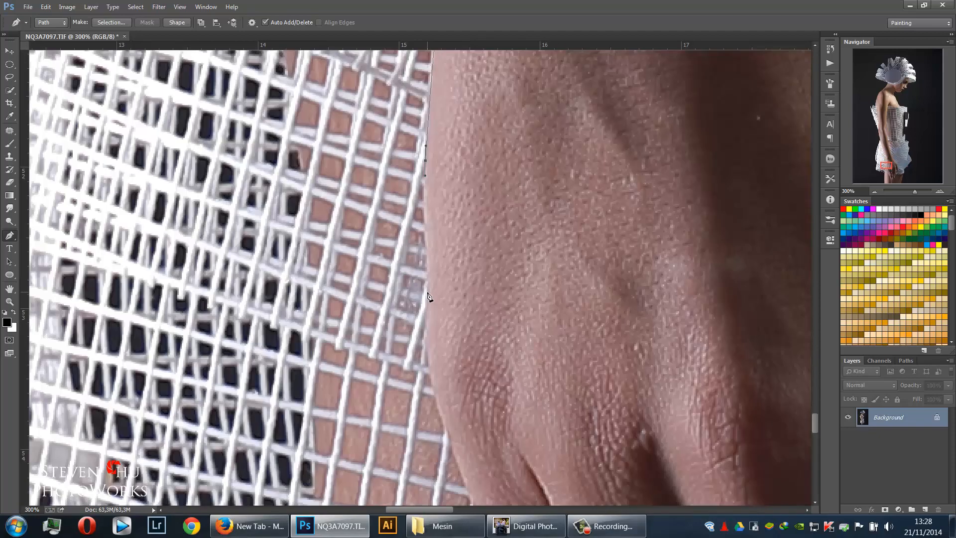
pyautogui.click(429, 300)
pyautogui.moveTo(427, 357); pyautogui.dragTo(429, 365)
pyautogui.moveTo(422, 411); pyautogui.dragTo(353, 252)
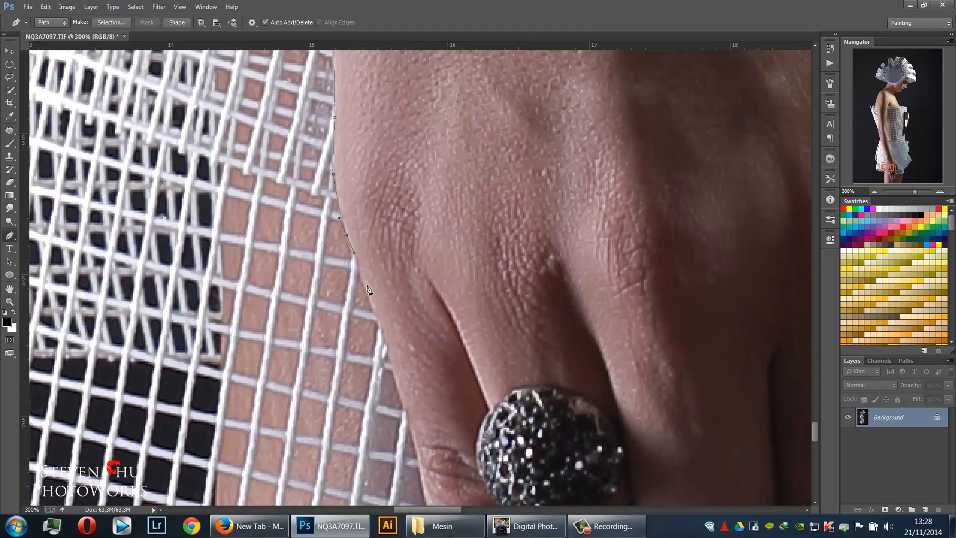
# Trace the outer side of the little finger from its knuckle down to the start of its nail tip
pyautogui.click(367, 286)
pyautogui.moveTo(411, 375); pyautogui.dragTo(356, 192)
pyautogui.click(354, 227)
pyautogui.moveTo(391, 374); pyautogui.dragTo(335, 215)
pyautogui.click(345, 261)
pyautogui.moveTo(369, 340); pyautogui.dragTo(352, 304)
pyautogui.click(352, 306)
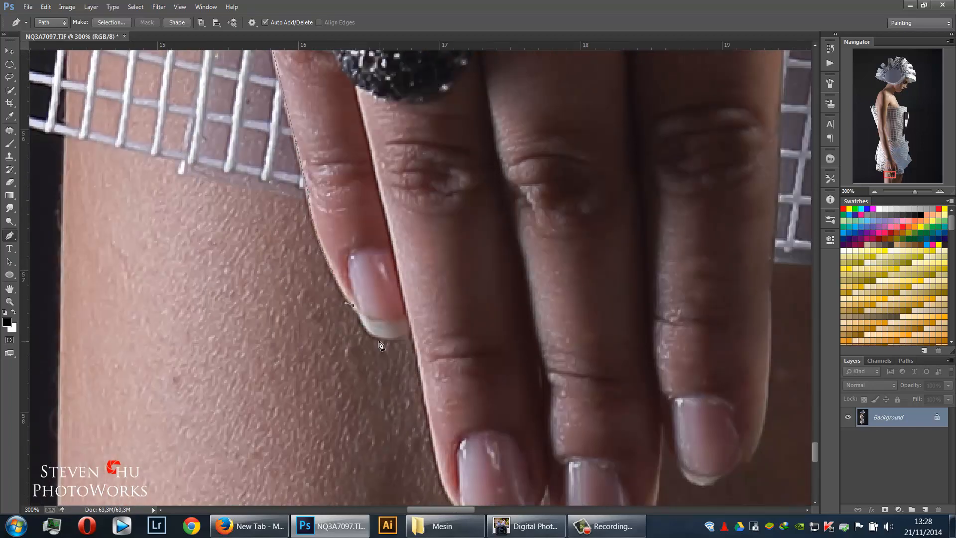
# Outline the little finger's nail tip up to where it meets the ring finger
pyautogui.moveTo(395, 341); pyautogui.dragTo(396, 341)
pyautogui.keyDown('alt'); pyautogui.click(381, 338); pyautogui.keyUp('alt')
pyautogui.click(397, 337)
pyautogui.click(411, 330)
pyautogui.moveTo(457, 358); pyautogui.dragTo(383, 237)
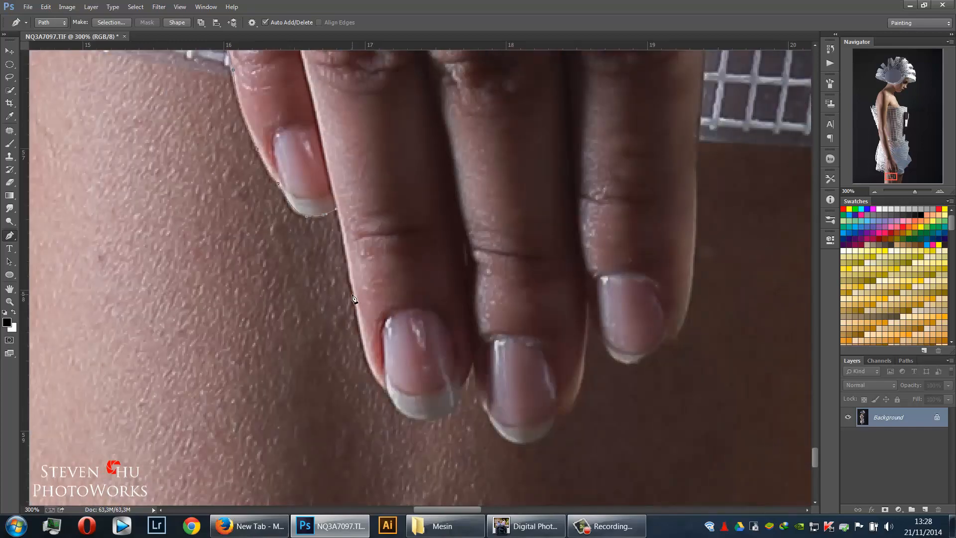
# Trace the ring finger's outer side and nail tip up to the notch beside the middle finger
pyautogui.click(352, 294)
pyautogui.moveTo(388, 401); pyautogui.dragTo(444, 322)
pyautogui.keyDown('alt'); pyautogui.click(369, 315); pyautogui.keyUp('alt')
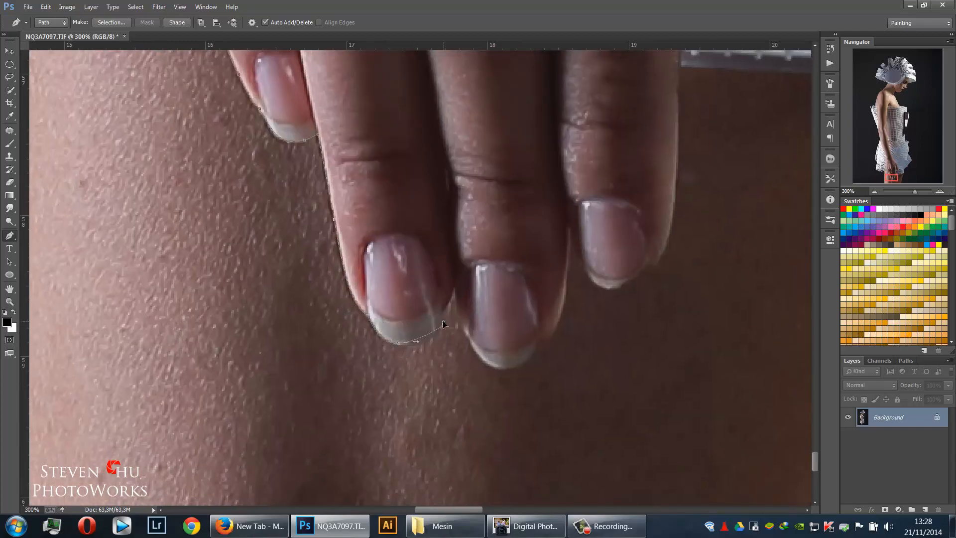
pyautogui.click(456, 288)
# Outline the middle finger's nail tip and side up to where it meets the index finger
pyautogui.click(469, 340)
pyautogui.moveTo(502, 368); pyautogui.dragTo(540, 338)
pyautogui.click(549, 336)
pyautogui.moveTo(565, 303); pyautogui.dragTo(566, 284)
pyautogui.moveTo(569, 230); pyautogui.dragTo(460, 301)
pyautogui.click(460, 299)
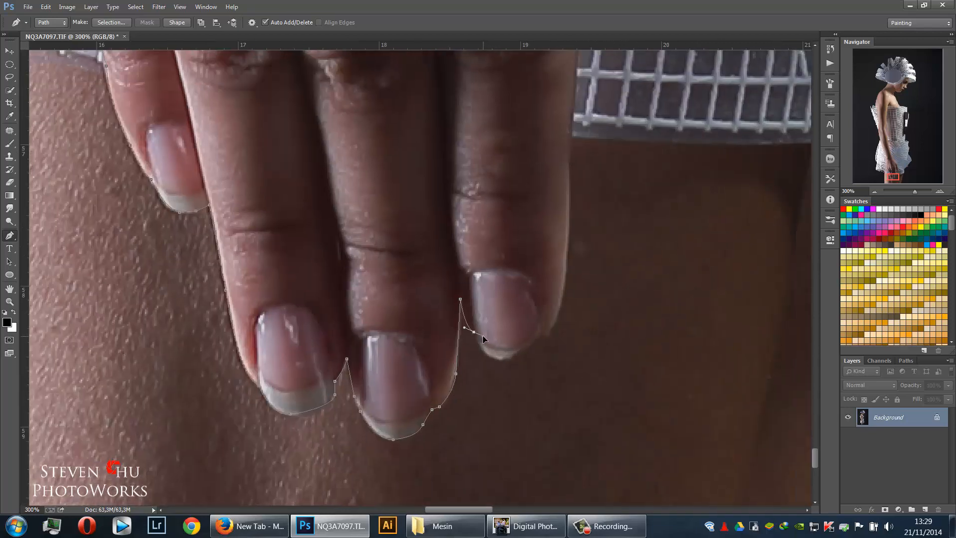
# Outline the index fingertip around its nail to the start of the finger's outer side
pyautogui.click(474, 332)
pyautogui.moveTo(493, 358); pyautogui.dragTo(504, 364)
pyautogui.click(513, 356)
pyautogui.click(528, 346)
pyautogui.click(541, 333)
pyautogui.click(548, 335)
# Trace the index finger's outer edge and the side of the hand up to the base of the thumb
pyautogui.moveTo(576, 264); pyautogui.dragTo(447, 302)
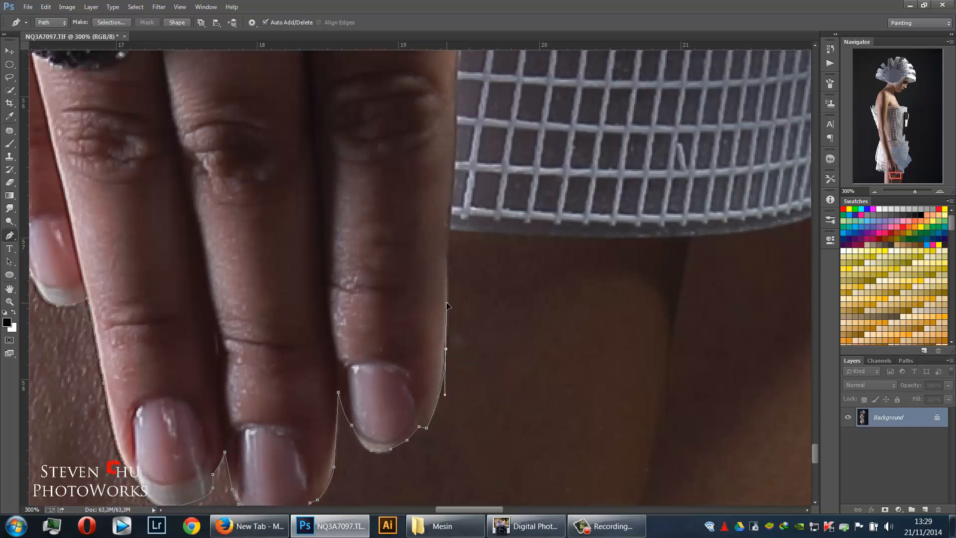
pyautogui.click(446, 272)
pyautogui.moveTo(474, 224); pyautogui.dragTo(477, 342)
pyautogui.click(450, 332)
pyautogui.moveTo(458, 241); pyautogui.dragTo(469, 400)
pyautogui.click(471, 310)
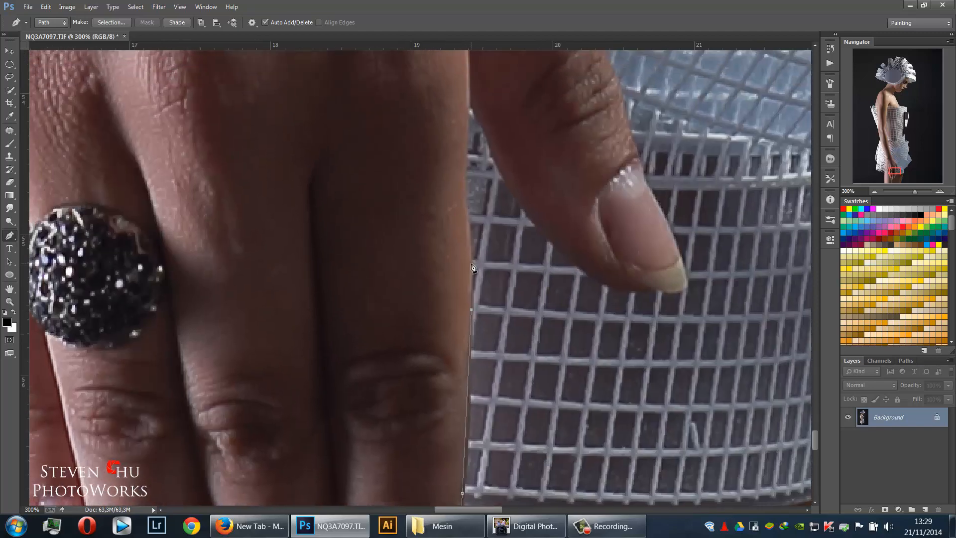
pyautogui.moveTo(461, 220); pyautogui.dragTo(464, 337)
pyautogui.click(468, 297)
pyautogui.click(473, 229)
# Trace the thumb's underside and around its nail tip against the mesh skirt
pyautogui.moveTo(518, 318); pyautogui.dragTo(530, 329)
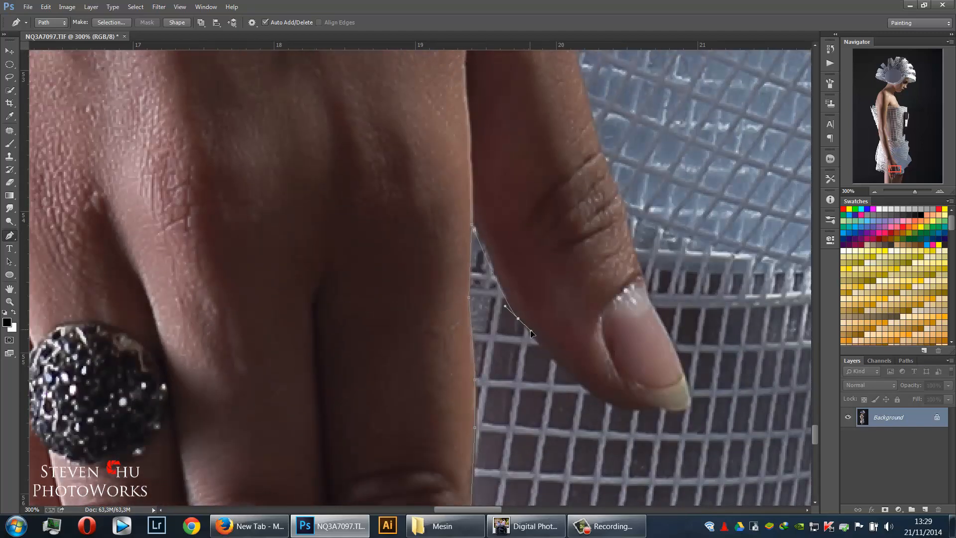
pyautogui.moveTo(553, 361); pyautogui.dragTo(571, 378)
pyautogui.moveTo(625, 409); pyautogui.dragTo(639, 409)
pyautogui.click(653, 407)
pyautogui.moveTo(741, 424); pyautogui.dragTo(411, 401)
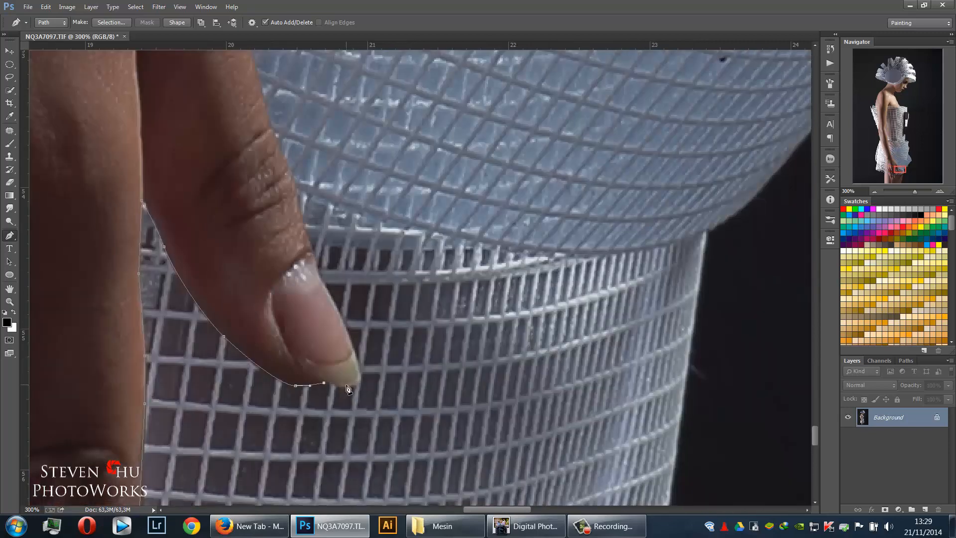
pyautogui.click(353, 351)
# Continue the path along the thumb's upper side and the edge of the hand up to the wrist
pyautogui.hotkey('ctrl', '-')
pyautogui.hotkey('ctrl', '-')
pyautogui.hotkey('ctrl', '-')
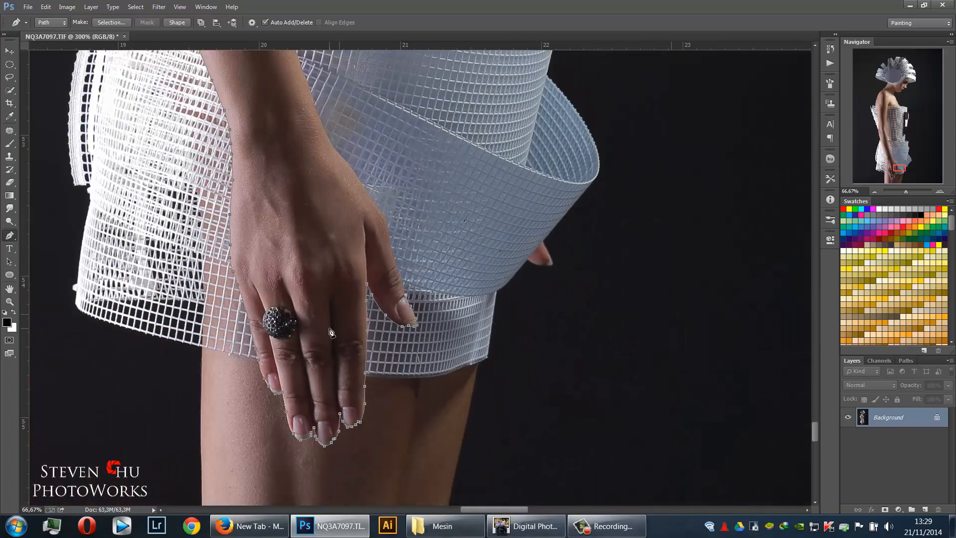
pyautogui.moveTo(391, 255); pyautogui.dragTo(352, 491)
pyautogui.moveTo(447, 198); pyautogui.dragTo(447, 95)
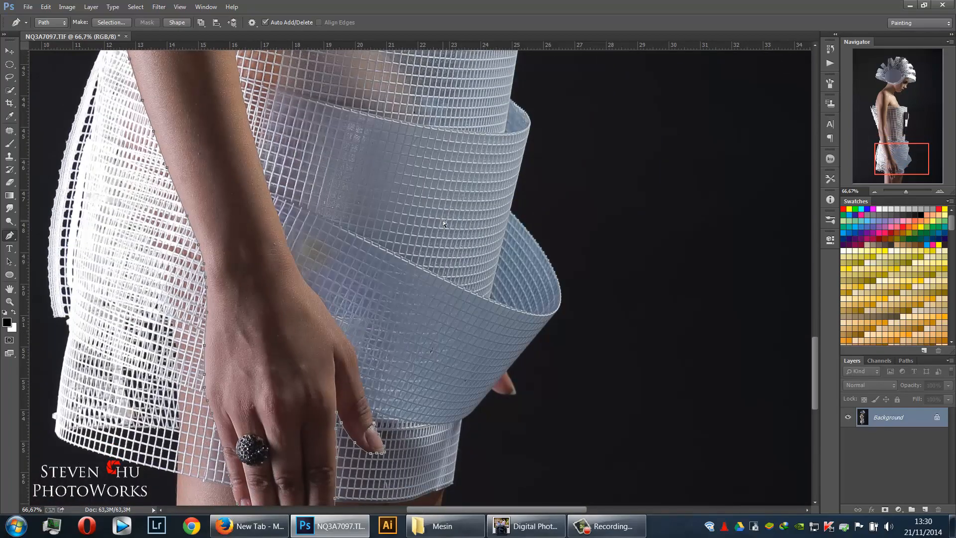
pyautogui.hotkey('ctrl', '+')
pyautogui.hotkey('ctrl', '+')
pyautogui.moveTo(284, 446); pyautogui.dragTo(343, 179)
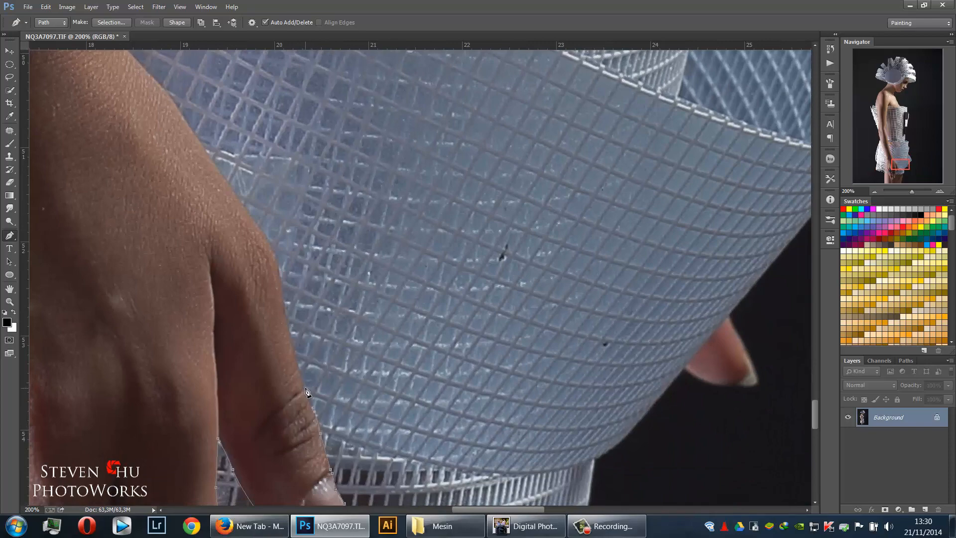
pyautogui.moveTo(284, 317); pyautogui.dragTo(342, 431)
pyautogui.moveTo(289, 288); pyautogui.dragTo(374, 367)
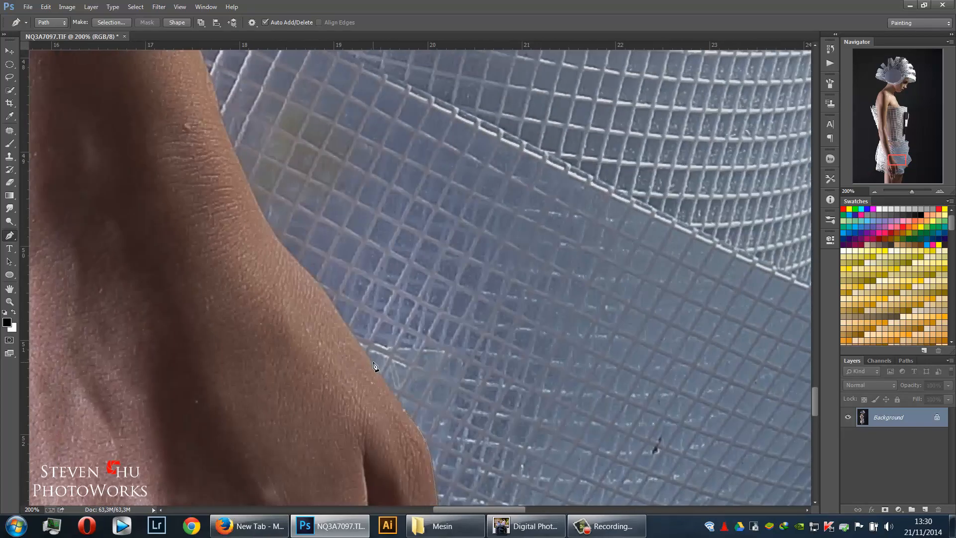
pyautogui.moveTo(345, 326); pyautogui.dragTo(427, 440)
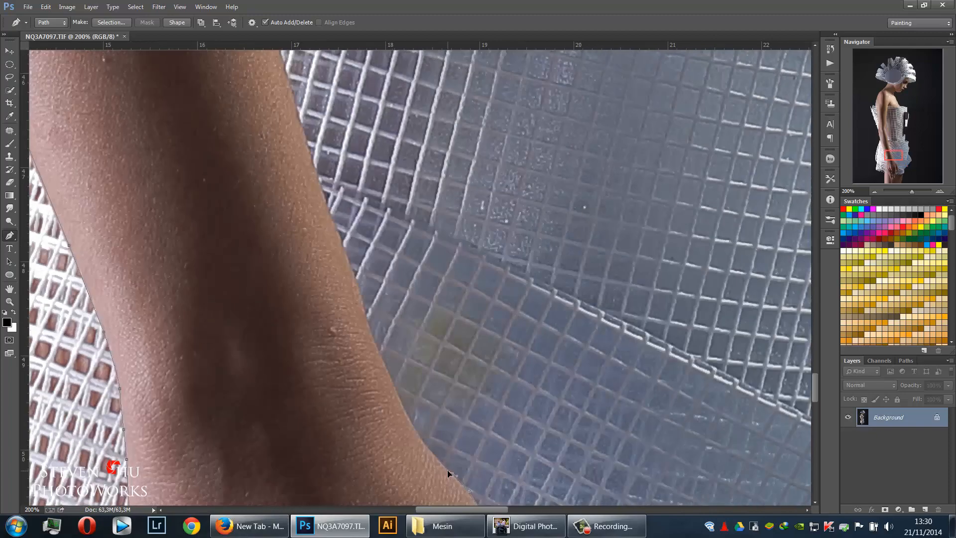
pyautogui.click(423, 445)
# Trace the forearm's front edge from the wrist up to the top edge of the hip band
pyautogui.moveTo(390, 324); pyautogui.dragTo(407, 377)
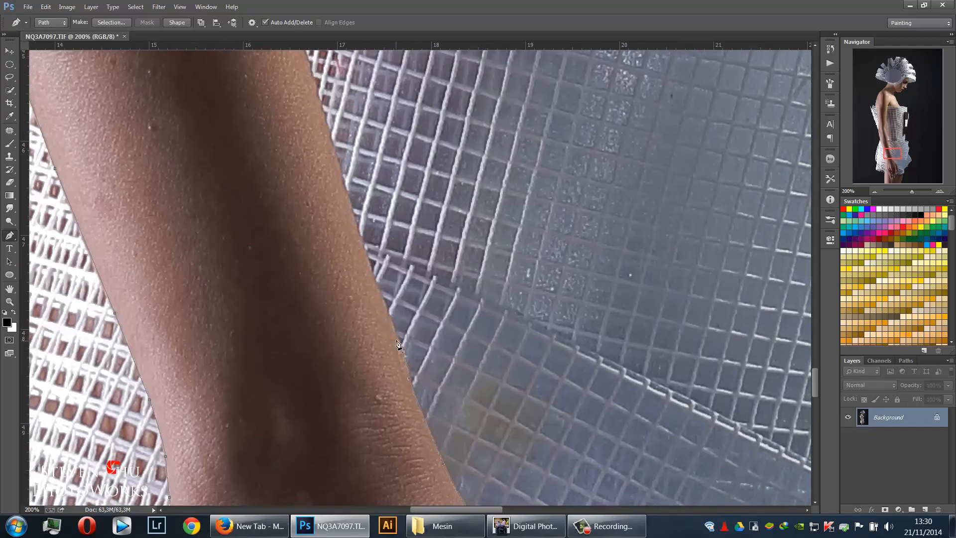
pyautogui.moveTo(388, 292); pyautogui.dragTo(425, 428)
pyautogui.moveTo(389, 347); pyautogui.dragTo(386, 332)
pyautogui.moveTo(362, 235); pyautogui.dragTo(411, 337)
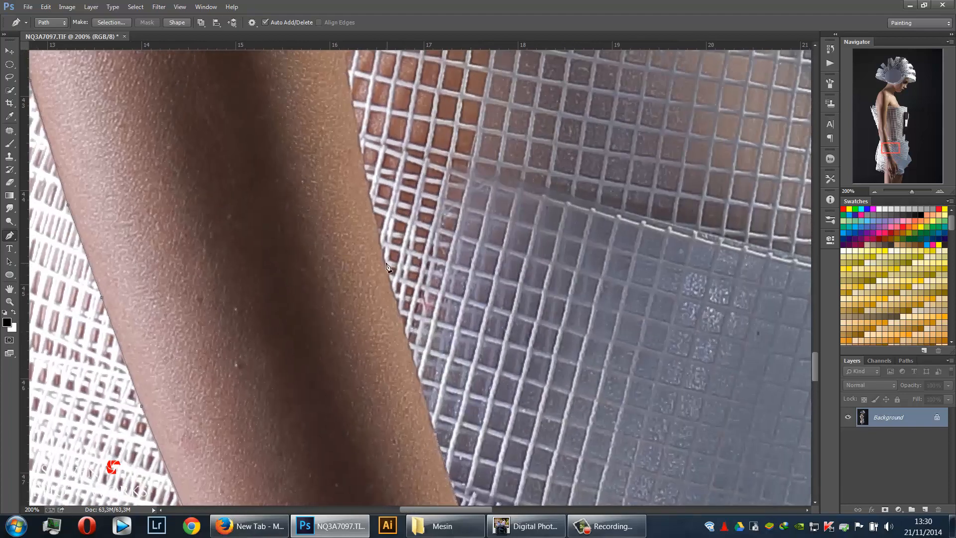
pyautogui.click(386, 264)
pyautogui.moveTo(385, 231); pyautogui.dragTo(422, 390)
pyautogui.click(391, 282)
pyautogui.click(372, 163)
pyautogui.moveTo(370, 76); pyautogui.dragTo(411, 246)
pyautogui.click(397, 240)
# Trace the top edge of the hip's mesh band from the forearm across to the bodice's front edge
pyautogui.click(573, 275)
pyautogui.moveTo(676, 315); pyautogui.dragTo(358, 258)
pyautogui.moveTo(501, 263); pyautogui.dragTo(539, 268)
pyautogui.moveTo(662, 285); pyautogui.dragTo(441, 302)
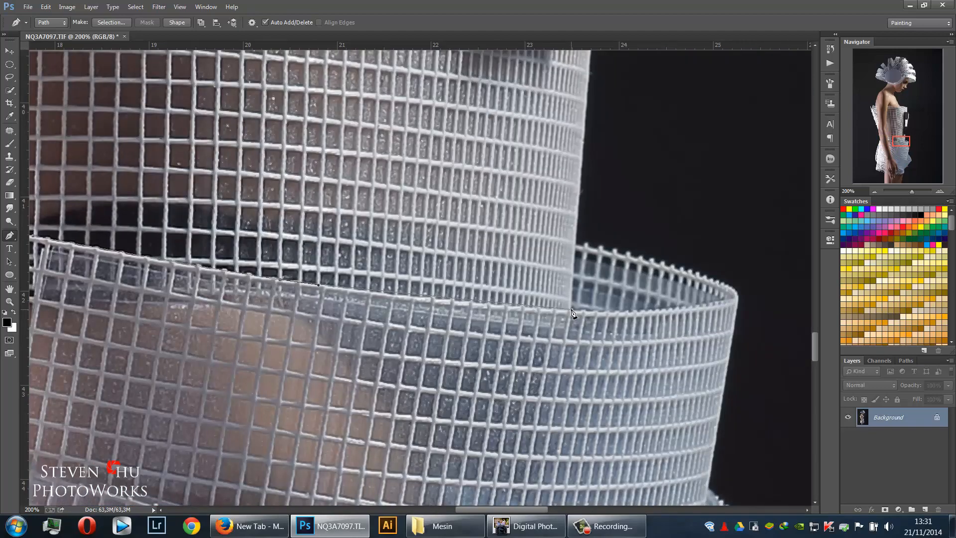
# Trace the bodice's front edge and the outer side of the lowest black block up to its top corner
pyautogui.moveTo(589, 94); pyautogui.dragTo(566, 269)
pyautogui.click(572, 175)
pyautogui.moveTo(607, 172); pyautogui.dragTo(501, 276)
pyautogui.click(501, 276)
pyautogui.moveTo(531, 208); pyautogui.dragTo(510, 309)
pyautogui.click(515, 67)
pyautogui.moveTo(553, 121); pyautogui.dragTo(486, 342)
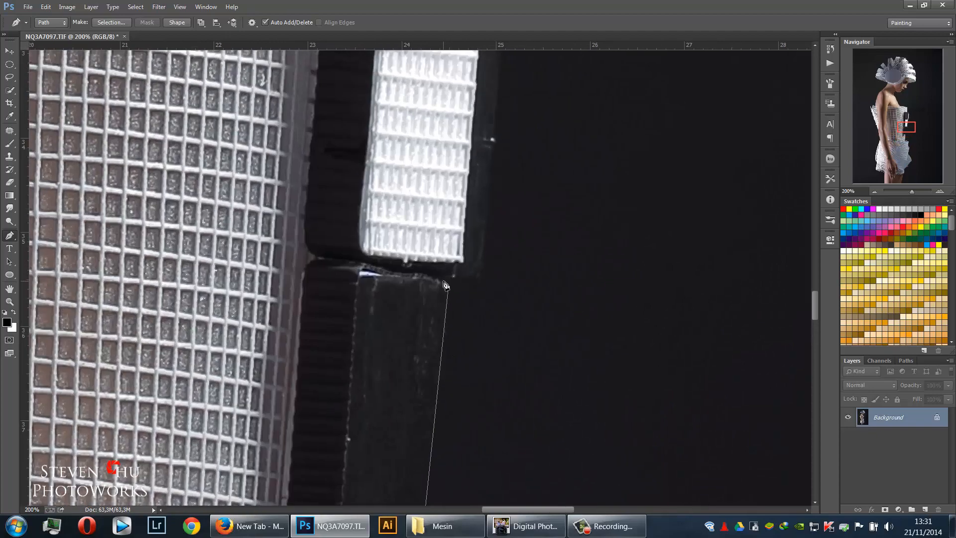
pyautogui.click(441, 280)
# Trace around the outer side of the white mesh block up to the notch below the upper block
pyautogui.moveTo(477, 273); pyautogui.dragTo(482, 269)
pyautogui.click(485, 242)
pyautogui.moveTo(510, 142); pyautogui.dragTo(504, 299)
pyautogui.hotkey('ctrl', 'z')
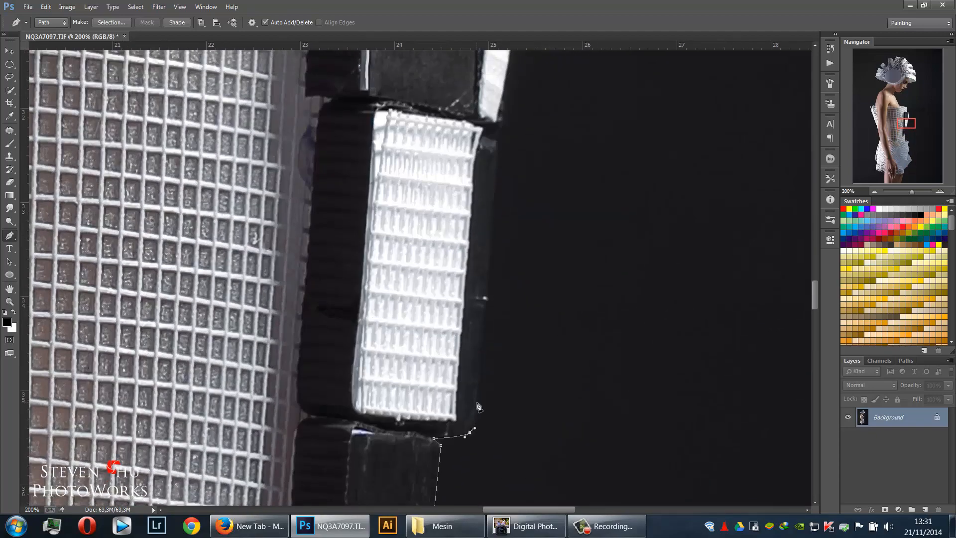
pyautogui.click(478, 396)
pyautogui.click(497, 143)
pyautogui.moveTo(576, 194); pyautogui.dragTo(540, 360)
pyautogui.click(453, 305)
pyautogui.click(465, 290)
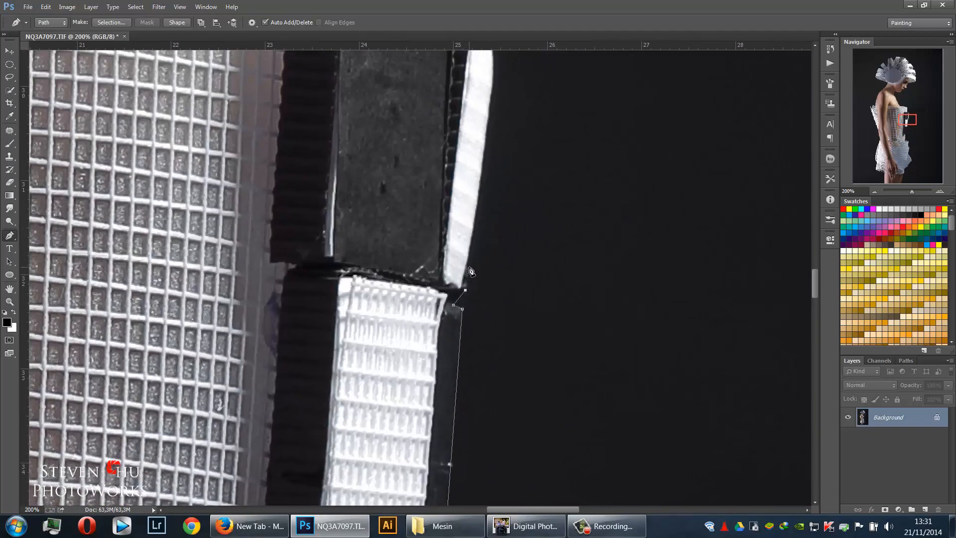
# Follow the white outer edge of the upper block to just below its top corner
pyautogui.click(468, 266)
pyautogui.click(471, 258)
pyautogui.moveTo(472, 276); pyautogui.dragTo(483, 387)
pyautogui.click(470, 368)
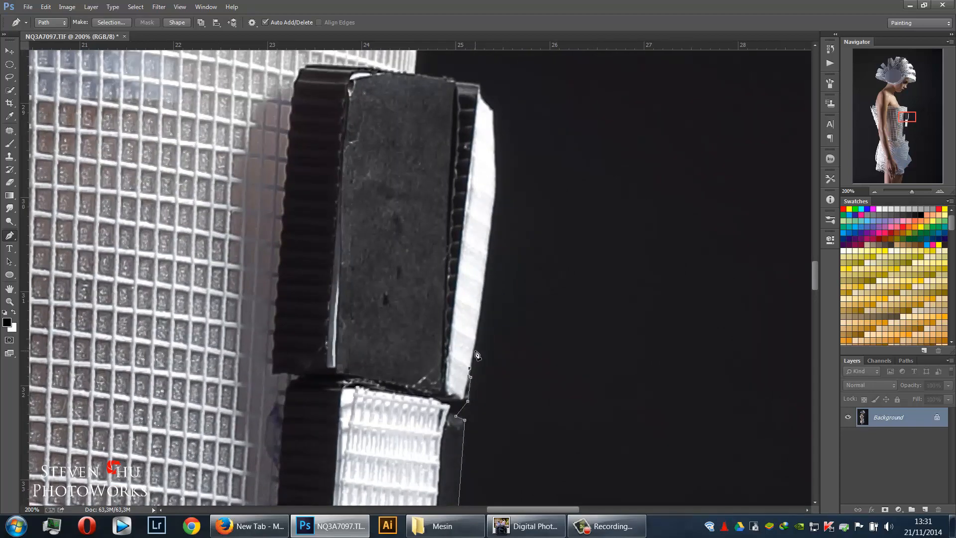
pyautogui.click(476, 344)
pyautogui.click(493, 209)
pyautogui.moveTo(531, 200); pyautogui.dragTo(505, 340)
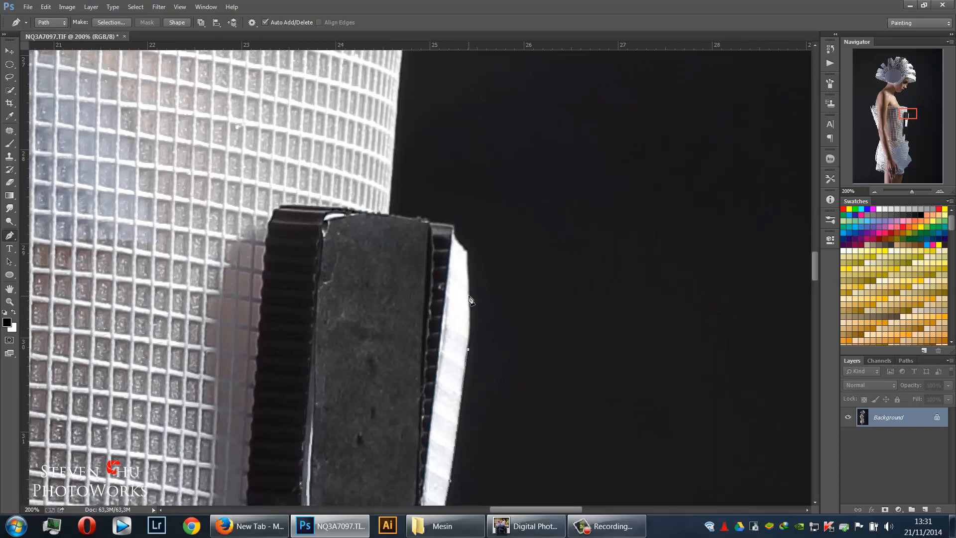
pyautogui.click(470, 334)
pyautogui.click(468, 286)
# Trace over the top of the upper block back to the bodice's front edge
pyautogui.click(468, 251)
pyautogui.click(454, 228)
pyautogui.click(430, 223)
pyautogui.click(389, 215)
# Trace the bodice's upper front corner and its curved top rim to where it meets the chest
pyautogui.moveTo(398, 195); pyautogui.dragTo(403, 353)
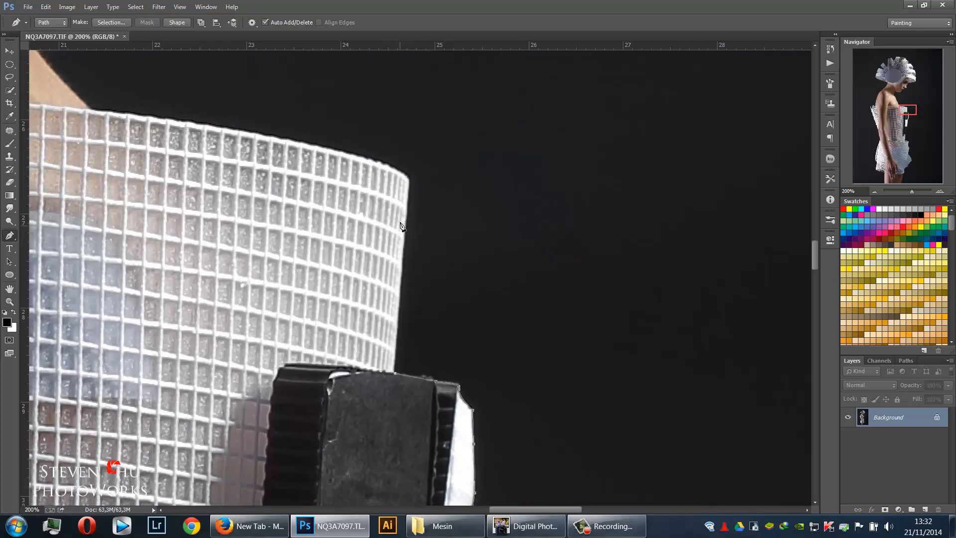
pyautogui.click(408, 184)
pyautogui.moveTo(410, 187); pyautogui.dragTo(546, 363)
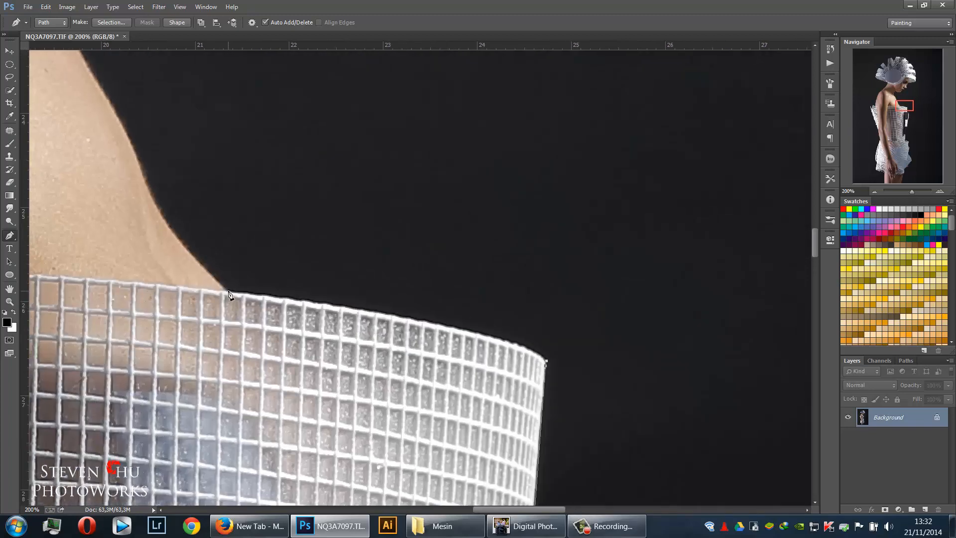
pyautogui.moveTo(227, 296); pyautogui.dragTo(79, 261)
# Trace the contour of the chest from the bodice rim up to the base of the neck
pyautogui.moveTo(306, 211); pyautogui.dragTo(292, 179)
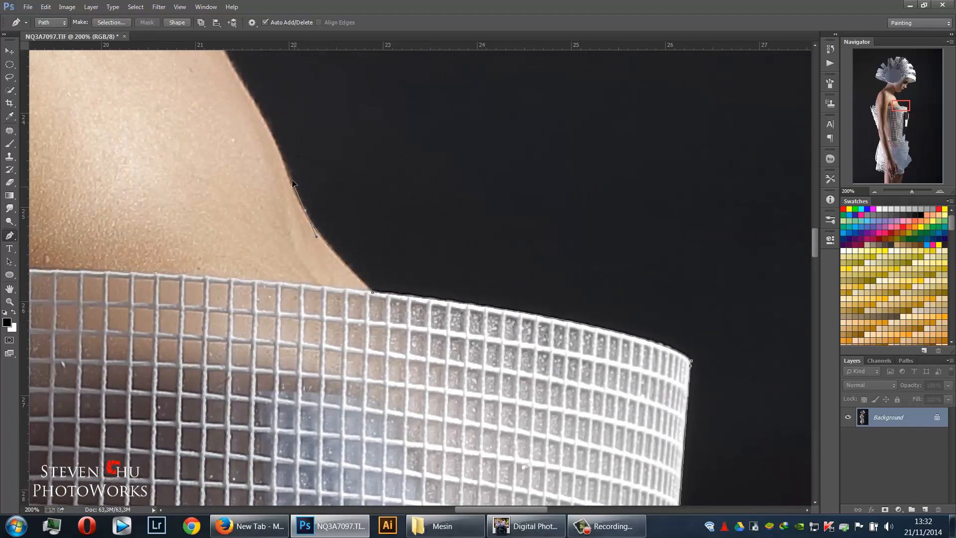
pyautogui.moveTo(313, 215); pyautogui.dragTo(462, 358)
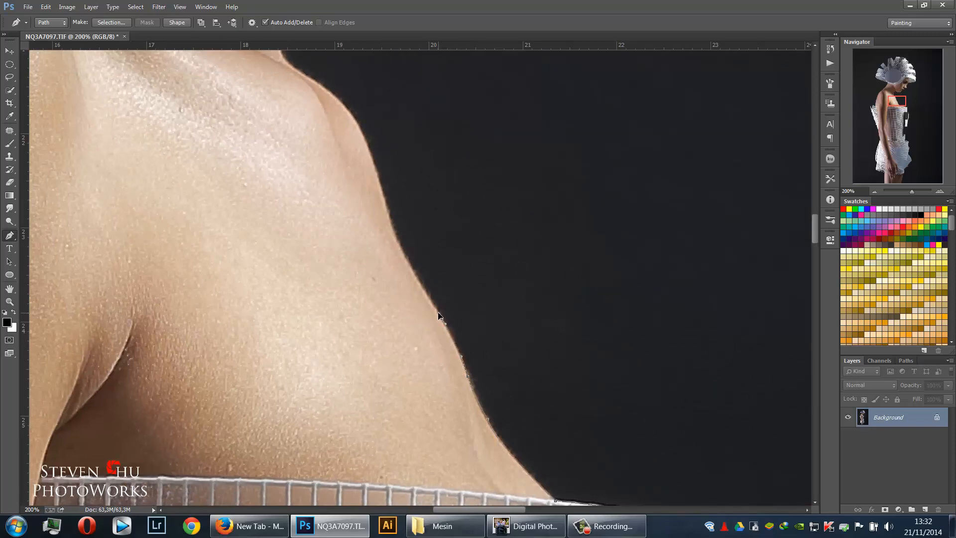
pyautogui.moveTo(412, 269); pyautogui.dragTo(439, 335)
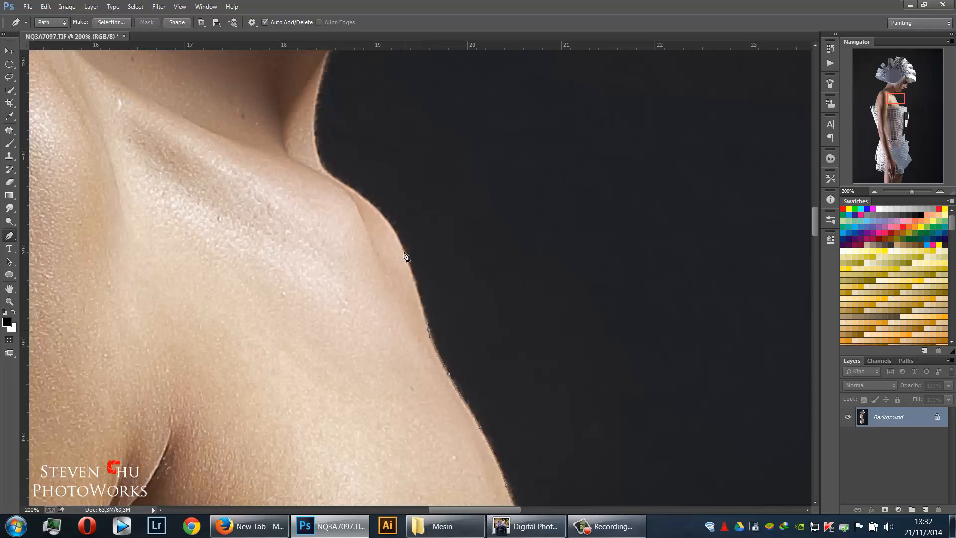
pyautogui.moveTo(396, 237); pyautogui.dragTo(411, 312)
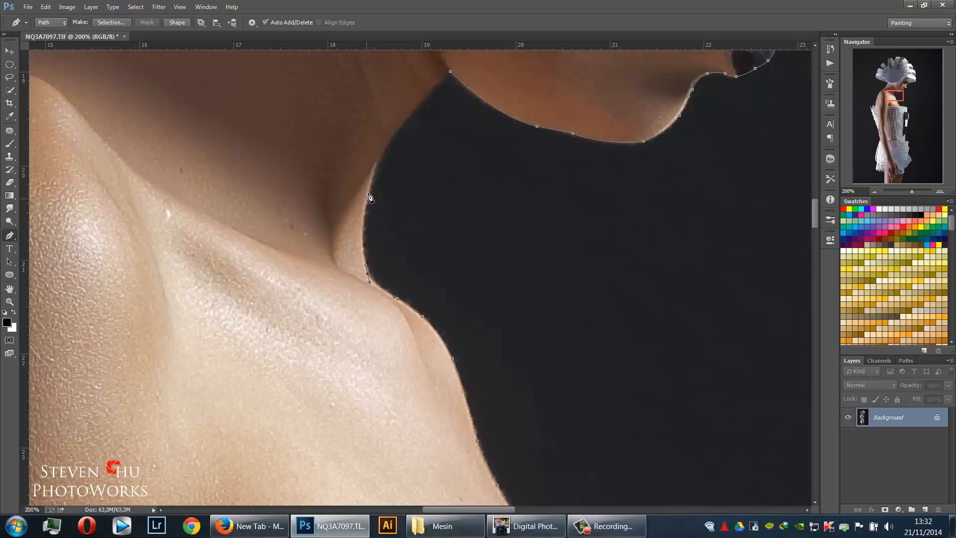
# Trace the front of the neck up to the jaw and close the path on the existing anchor point
pyautogui.moveTo(361, 217); pyautogui.dragTo(373, 181)
pyautogui.click(377, 159)
pyautogui.moveTo(395, 163); pyautogui.dragTo(407, 259)
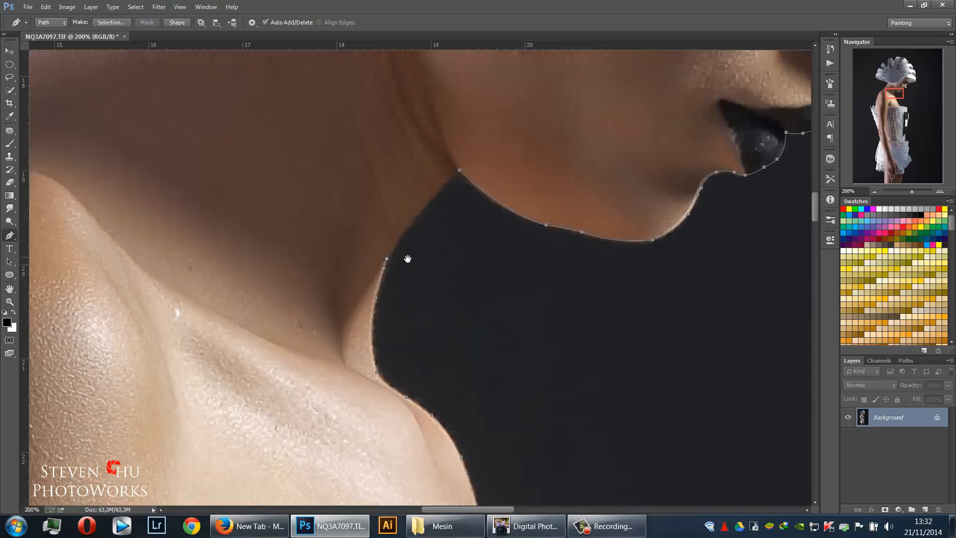
pyautogui.moveTo(424, 208); pyautogui.dragTo(441, 195)
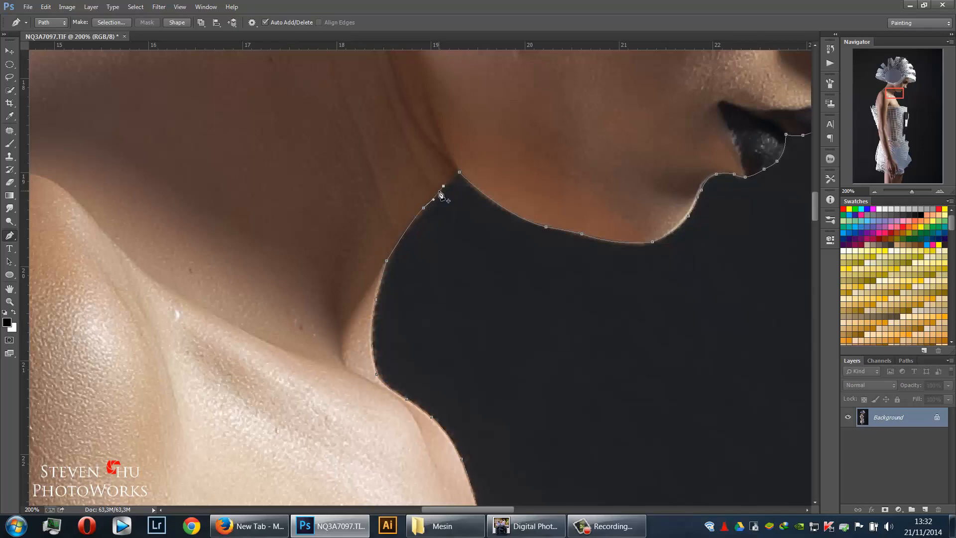
pyautogui.click(461, 174)
# Check the whole outline from the skirt and hand up to the headpiece
pyautogui.hotkey('ctrl', '-')
pyautogui.hotkey('ctrl', '-')
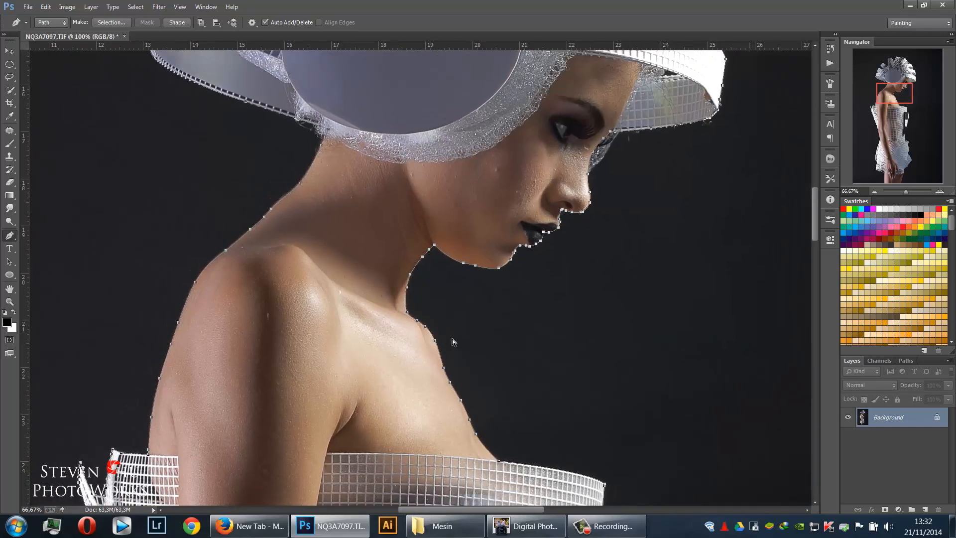
pyautogui.hotkey('ctrl', '-')
pyautogui.hotkey('ctrl', '-')
pyautogui.moveTo(507, 438); pyautogui.dragTo(348, 280)
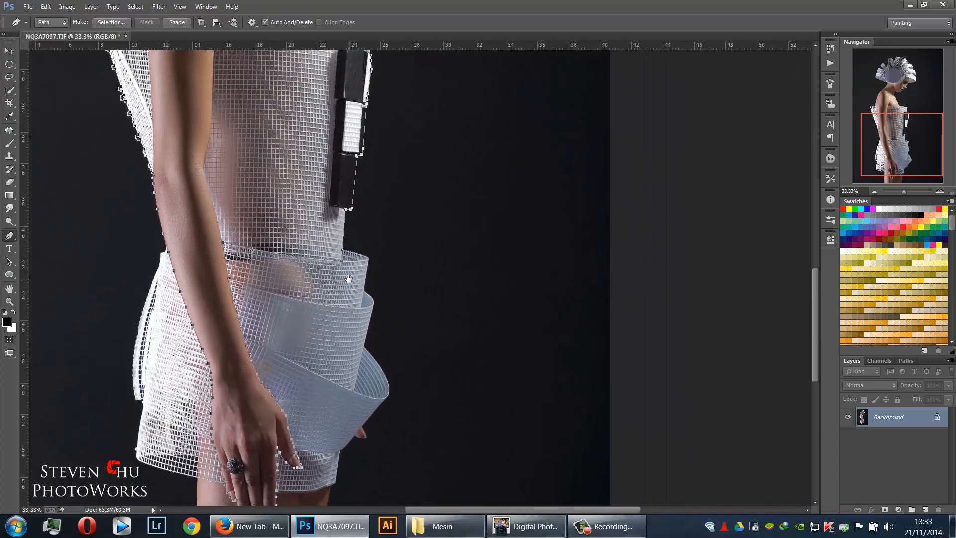
pyautogui.moveTo(329, 144); pyautogui.dragTo(341, 252)
pyautogui.moveTo(348, 186); pyautogui.dragTo(337, 290)
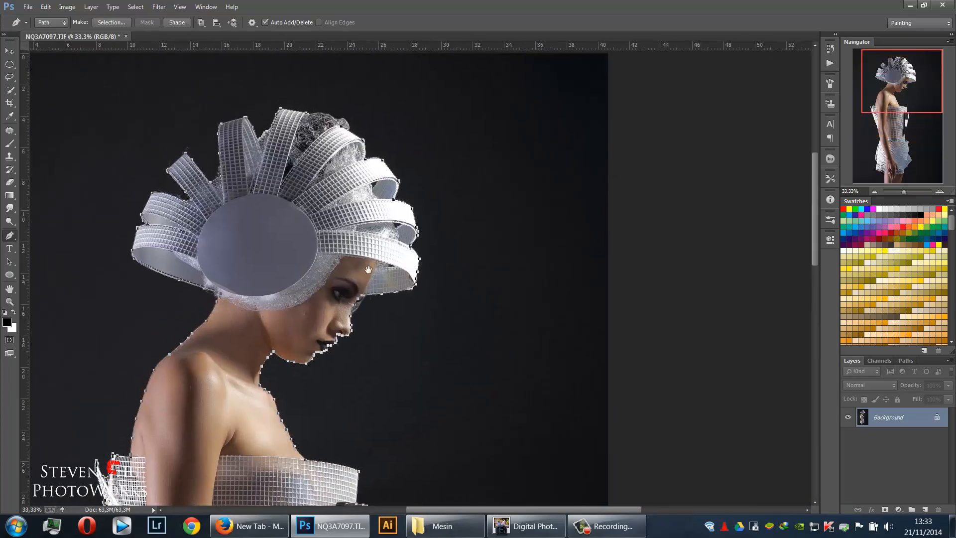
pyautogui.moveTo(377, 252); pyautogui.dragTo(455, 270)
# Outline the small dark background gap beneath the headpiece's lowest band, beside the forehead
pyautogui.hotkey('ctrl', '+')
pyautogui.hotkey('ctrl', '+')
pyautogui.hotkey('ctrl', '+')
pyautogui.hotkey('ctrl', '+')
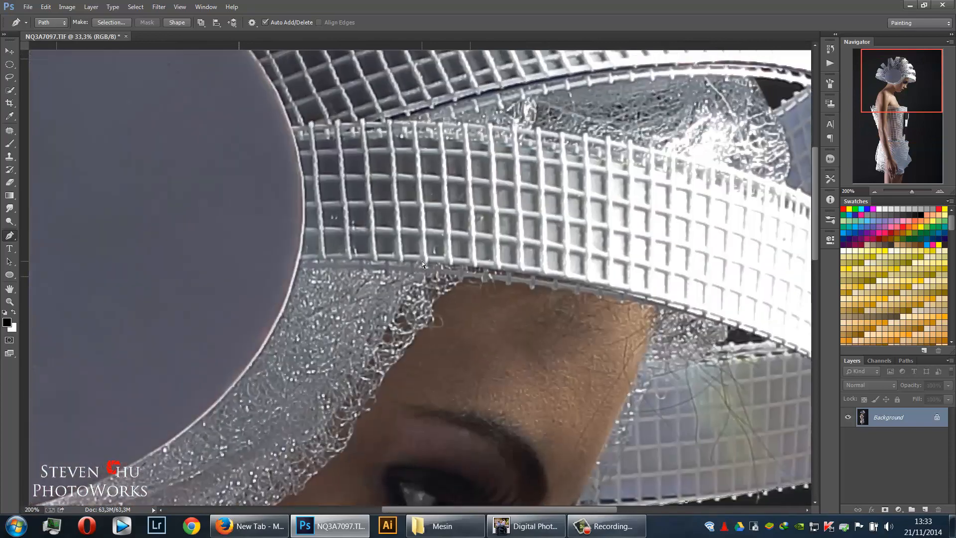
pyautogui.hotkey('ctrl', '+')
pyautogui.moveTo(610, 349); pyautogui.dragTo(402, 322)
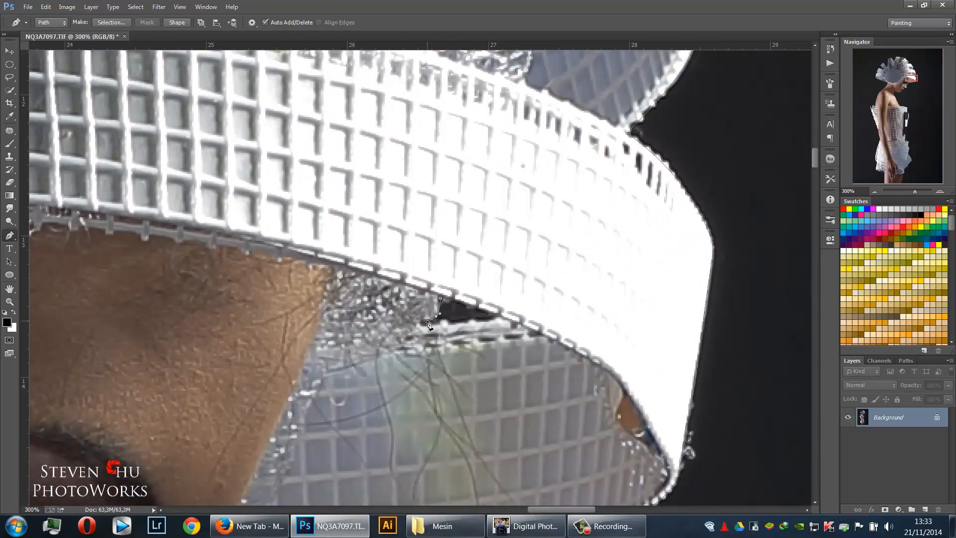
pyautogui.click(461, 320)
# Outline the small dark background gaps inside the curled headpiece bands higher up
pyautogui.moveTo(465, 217); pyautogui.dragTo(450, 269)
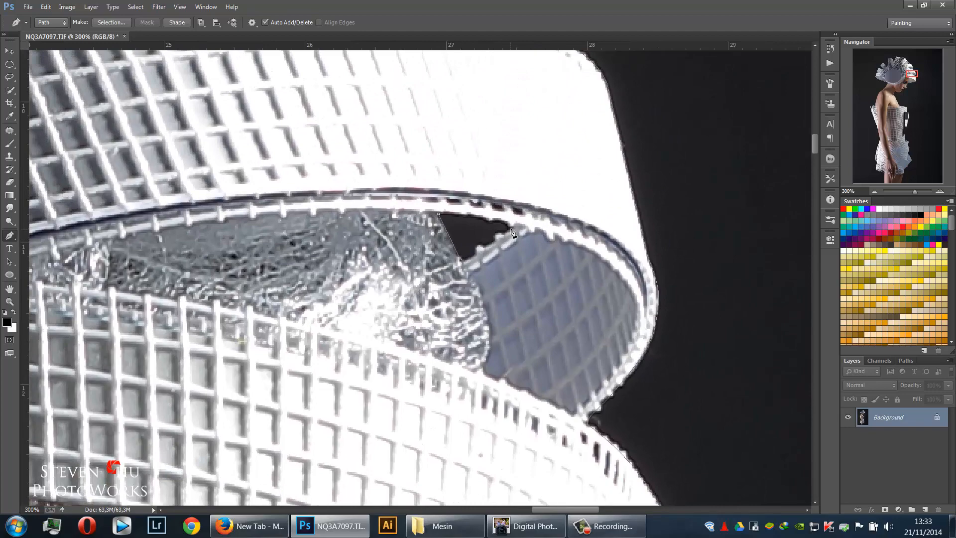
pyautogui.moveTo(439, 215); pyautogui.dragTo(368, 217)
pyautogui.moveTo(272, 97); pyautogui.dragTo(389, 256)
pyautogui.moveTo(383, 101); pyautogui.dragTo(361, 292)
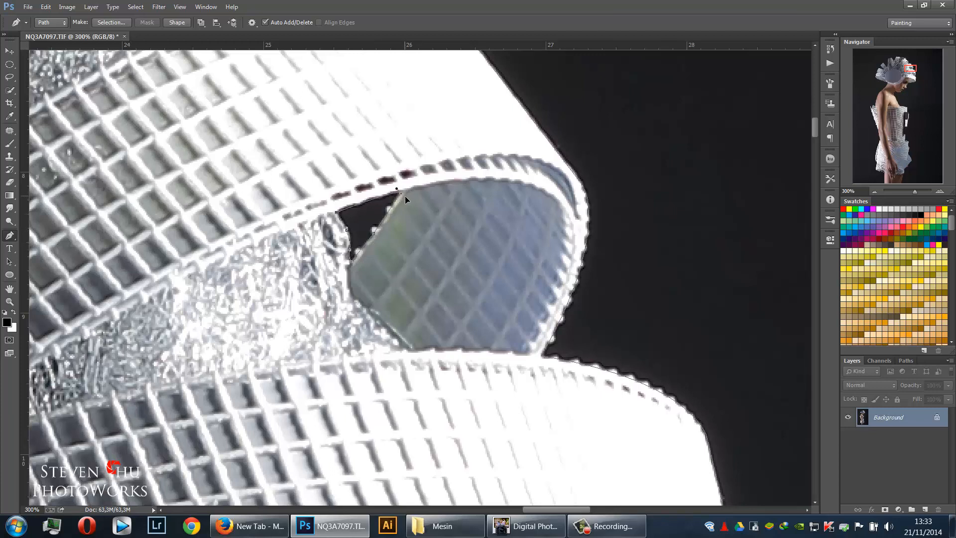
pyautogui.moveTo(400, 266); pyautogui.dragTo(529, 432)
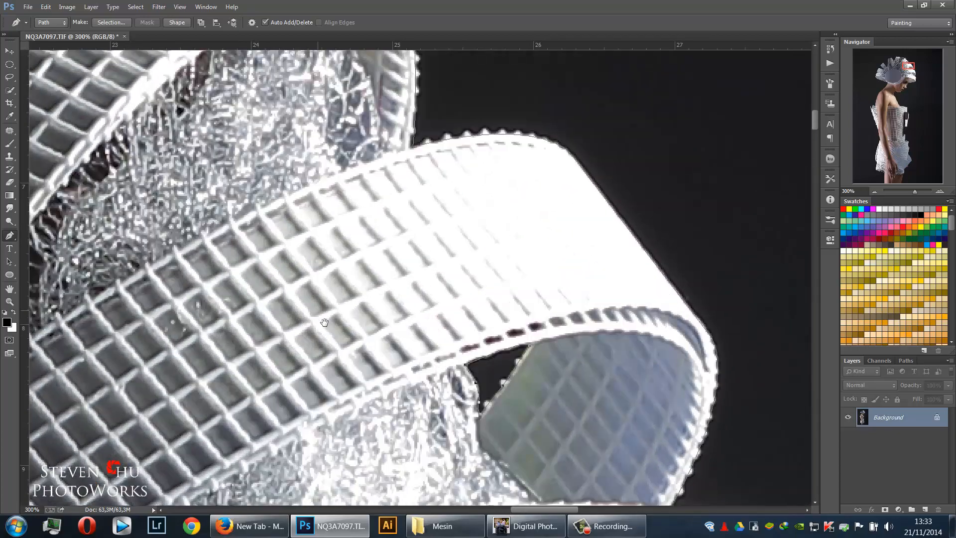
# Inspect the headpiece bands at high magnification from the forehead side across to the back for background gaps left outside the path
pyautogui.moveTo(387, 186); pyautogui.dragTo(516, 276)
pyautogui.moveTo(336, 311); pyautogui.dragTo(425, 266)
pyautogui.moveTo(324, 244); pyautogui.dragTo(455, 420)
pyautogui.moveTo(310, 267); pyautogui.dragTo(467, 431)
pyautogui.moveTo(308, 348); pyautogui.dragTo(438, 181)
pyautogui.moveTo(355, 254); pyautogui.dragTo(480, 366)
pyautogui.moveTo(379, 220); pyautogui.dragTo(503, 162)
pyautogui.moveTo(348, 256); pyautogui.dragTo(371, 145)
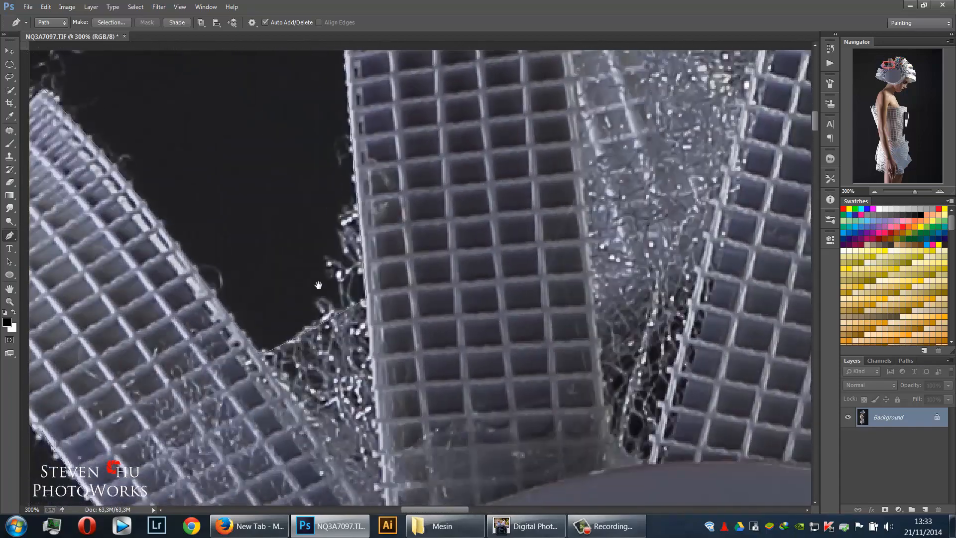
pyautogui.moveTo(320, 292); pyautogui.dragTo(580, 152)
pyautogui.moveTo(352, 281); pyautogui.dragTo(390, 84)
pyautogui.moveTo(344, 338); pyautogui.dragTo(337, 230)
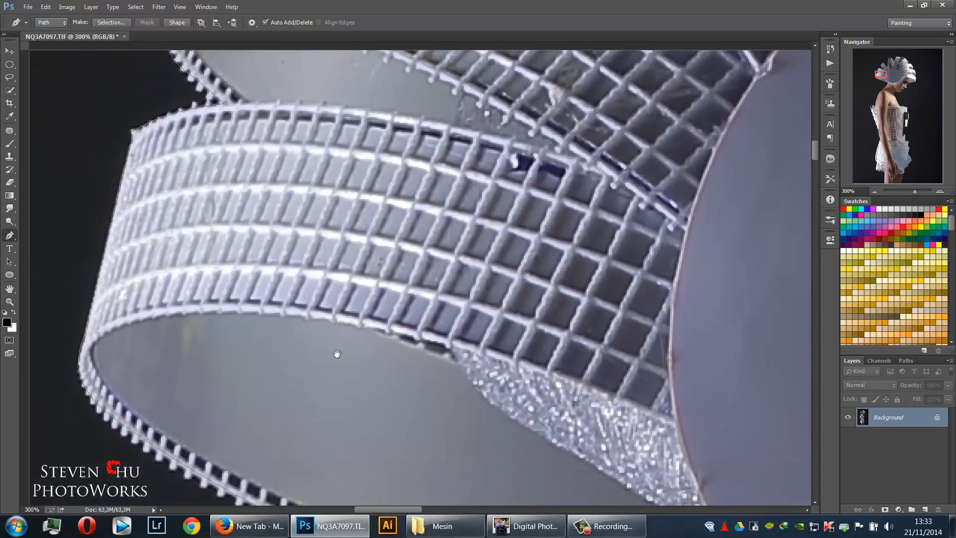
pyautogui.moveTo(335, 354); pyautogui.dragTo(324, 177)
pyautogui.moveTo(366, 342); pyautogui.dragTo(288, 158)
pyautogui.moveTo(342, 288); pyautogui.dragTo(199, 137)
pyautogui.moveTo(416, 309); pyautogui.dragTo(289, 384)
# Examine the path around the headpiece's rear and upper bands and the netting between them
pyautogui.hotkey('ctrl', '-')
pyautogui.hotkey('ctrl', '-')
pyautogui.hotkey('ctrl', '-')
pyautogui.hotkey('ctrl', '+')
pyautogui.hotkey('ctrl', '+')
pyautogui.hotkey('ctrl', '+')
pyautogui.hotkey('ctrl', '+')
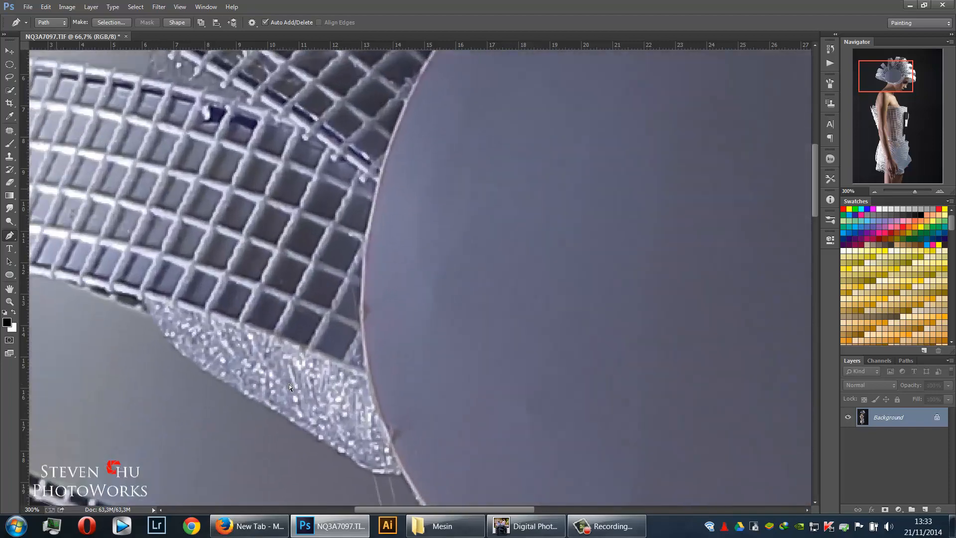
pyautogui.moveTo(238, 402); pyautogui.dragTo(232, 461)
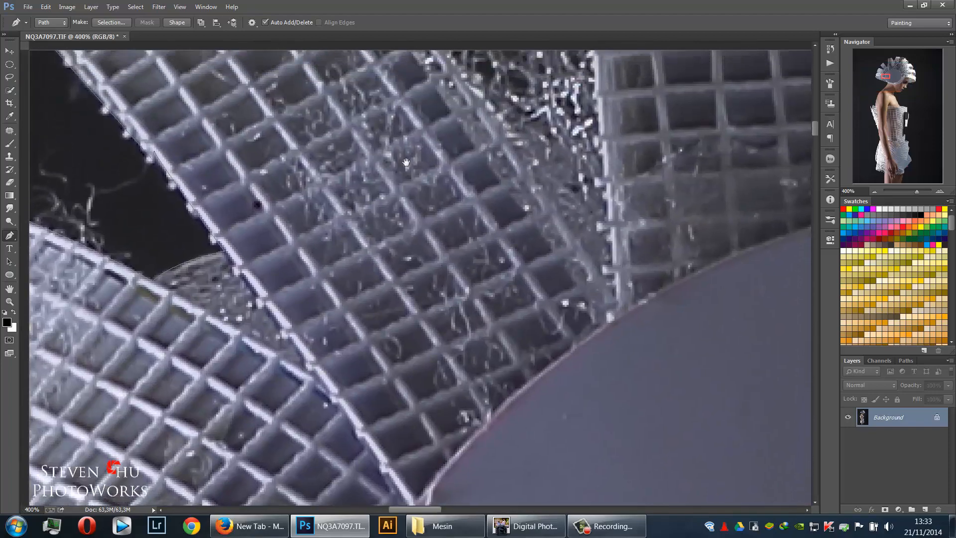
pyautogui.moveTo(368, 187); pyautogui.dragTo(306, 320)
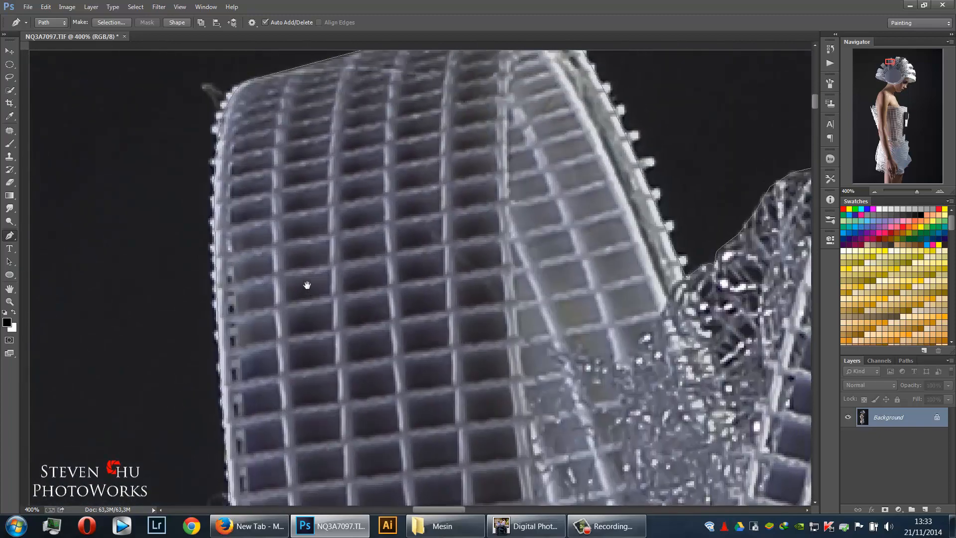
pyautogui.moveTo(307, 285); pyautogui.dragTo(171, 259)
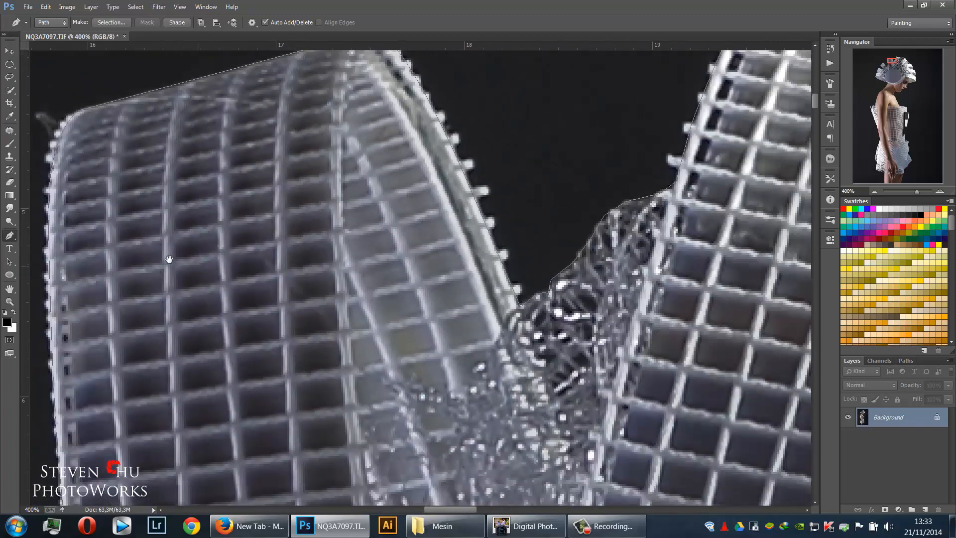
pyautogui.moveTo(289, 323); pyautogui.dragTo(209, 341)
# Check the traced outline from the mesh bodice up over the shoulder, neck and face to the headpiece
pyautogui.hotkey('ctrl', '0')
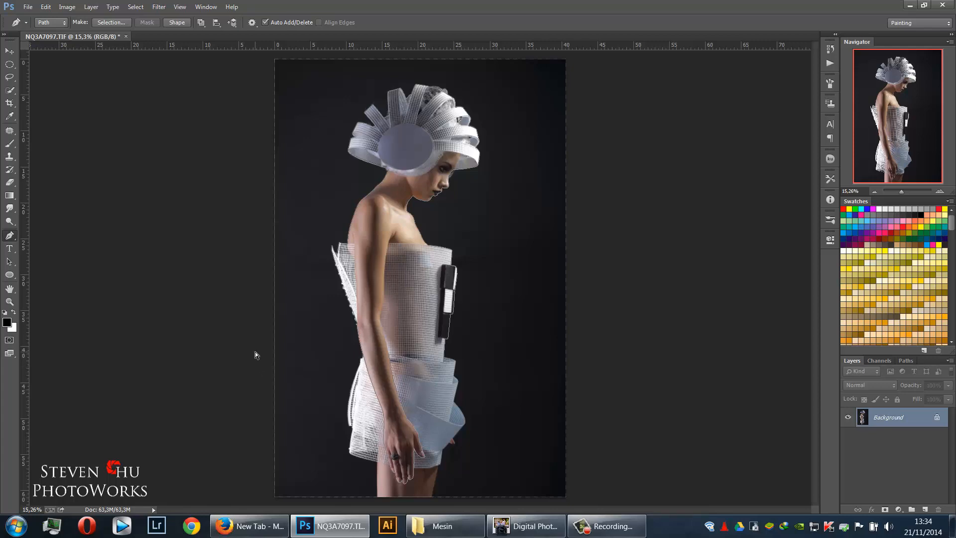
pyautogui.hotkey('ctrl', '+')
pyautogui.hotkey('ctrl', '+')
pyautogui.hotkey('ctrl', '+')
pyautogui.hotkey('ctrl', '+')
pyautogui.hotkey('ctrl', '+')
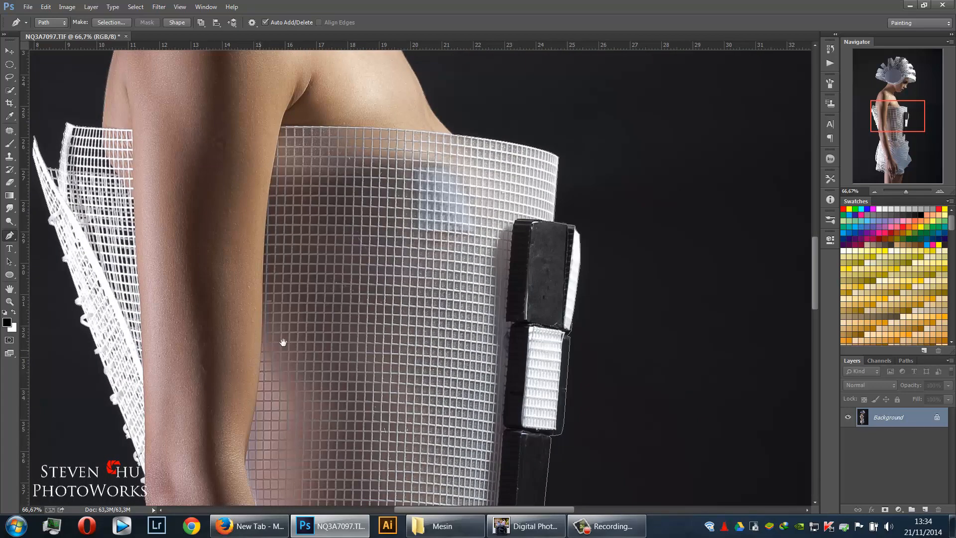
pyautogui.moveTo(232, 317); pyautogui.dragTo(401, 320)
pyautogui.moveTo(441, 80); pyautogui.dragTo(413, 313)
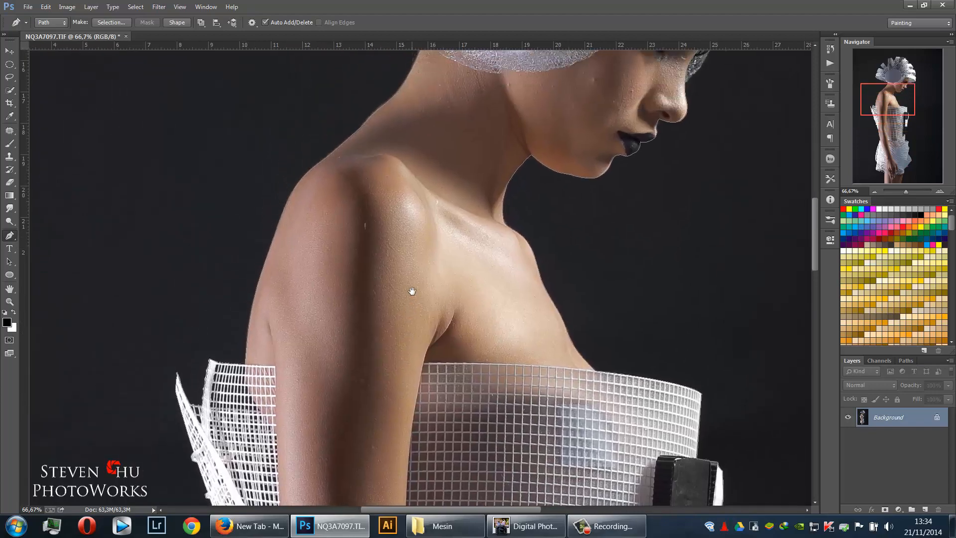
pyautogui.moveTo(445, 258); pyautogui.dragTo(352, 365)
pyautogui.moveTo(403, 265); pyautogui.dragTo(364, 357)
pyautogui.moveTo(371, 257); pyautogui.dragTo(364, 323)
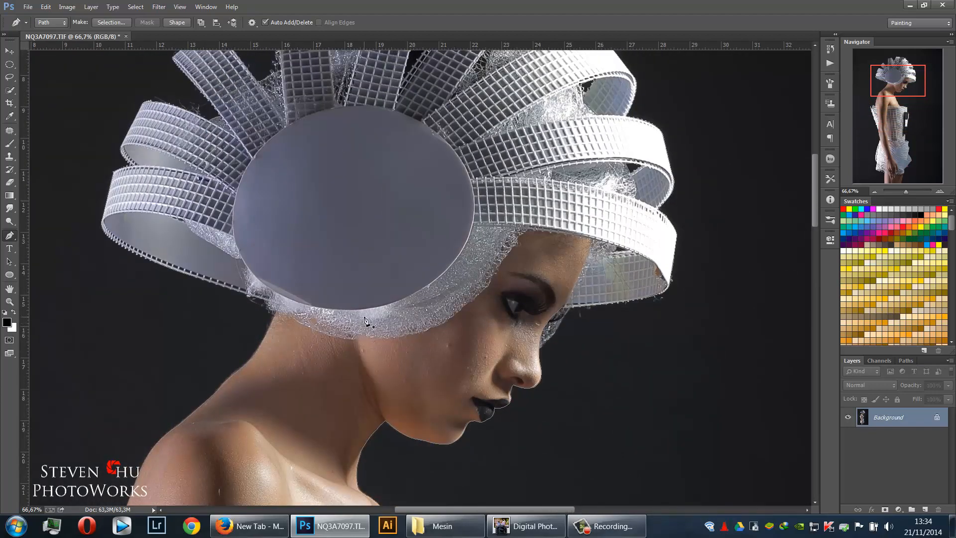
pyautogui.hotkey('ctrl', '0')
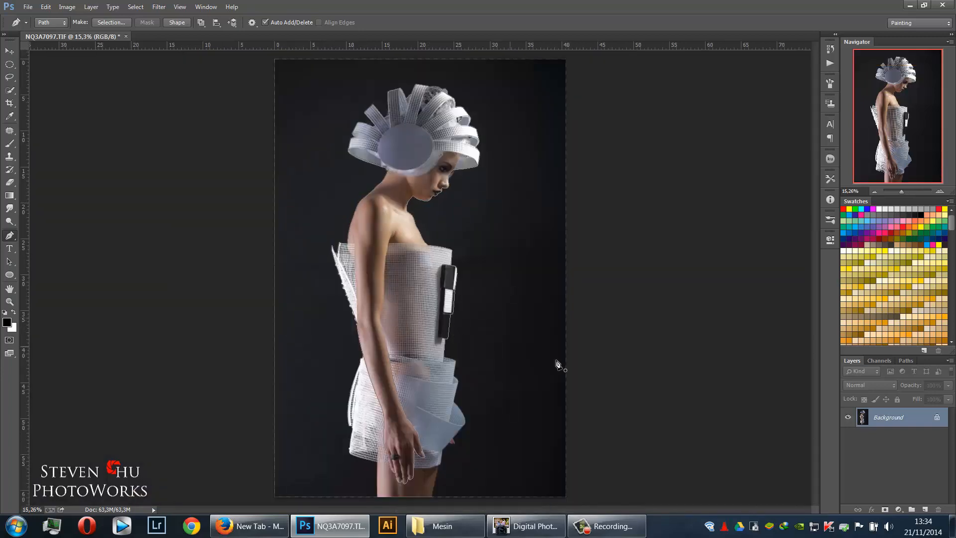
# Save the work path under the name Cyborg Body
pyautogui.click(912, 360)
pyautogui.doubleClick(877, 376)
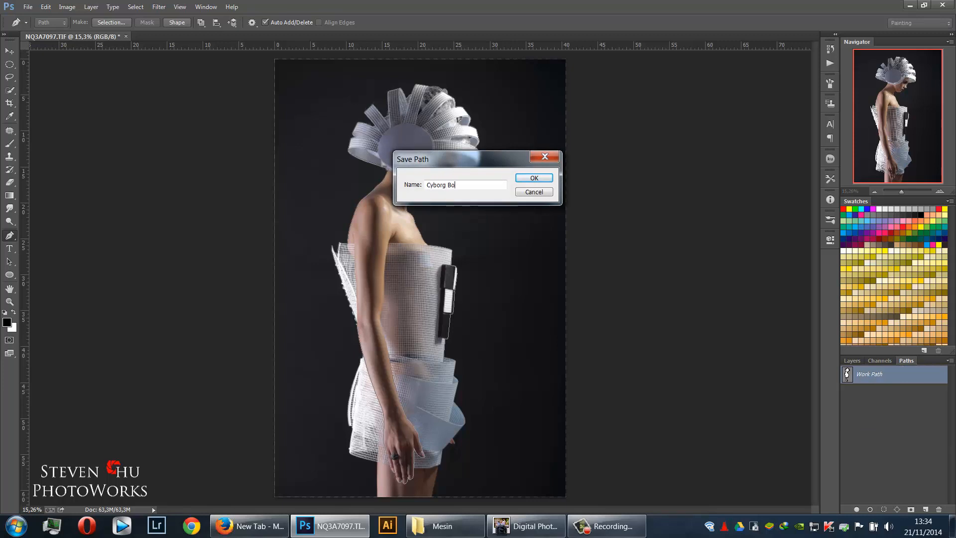
pyautogui.press('Return')
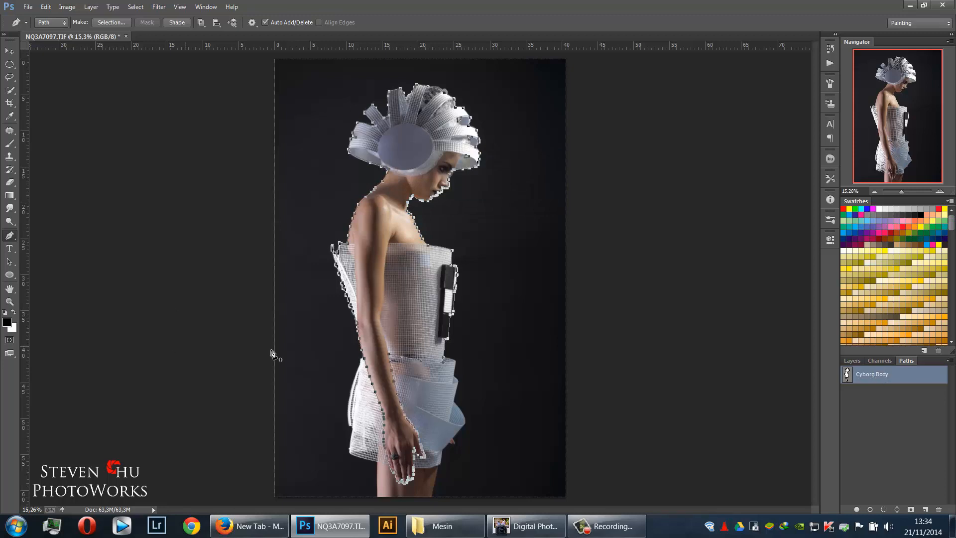
# Load the Cyborg Body path as a selection, copy the figure onto a new layer and hide the Background layer
pyautogui.click(881, 509)
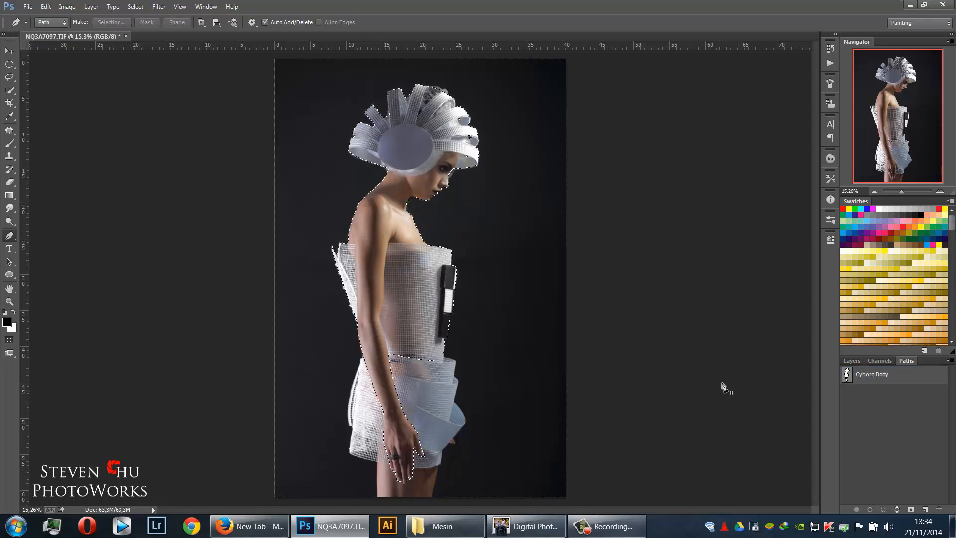
pyautogui.click(852, 361)
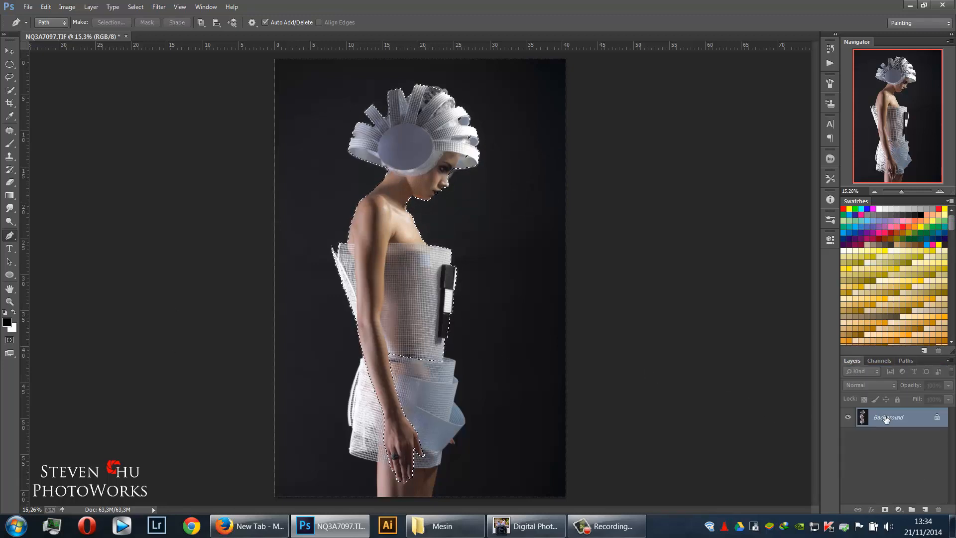
pyautogui.hotkey('ctrl', 'j')
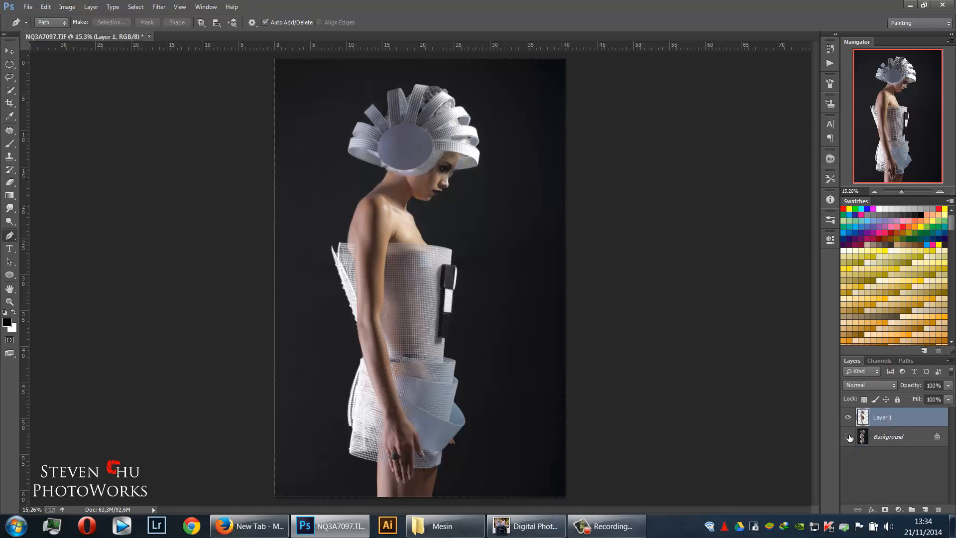
pyautogui.click(849, 437)
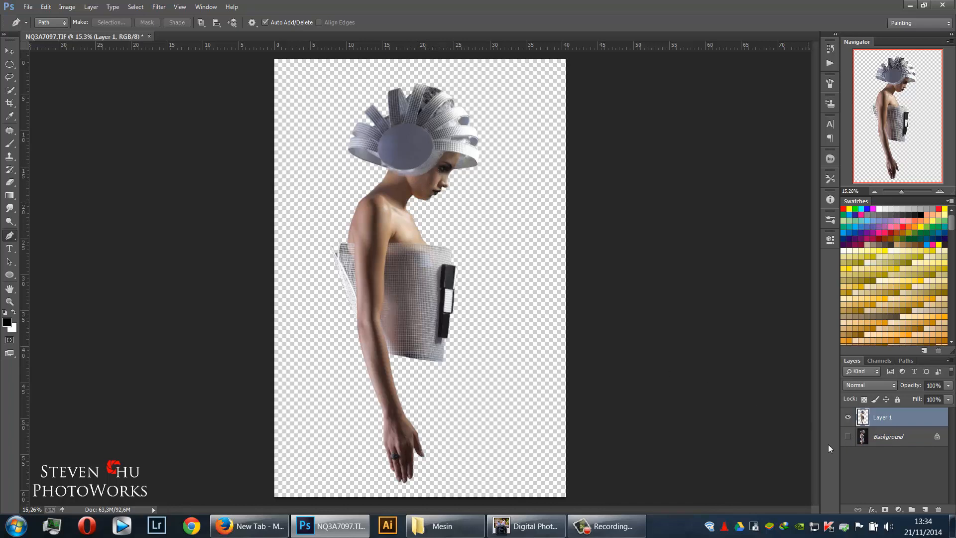
# Add a Solid Color fill layer in dark grey 1f1f20 between the cut-out figure and the Background layer
pyautogui.click(895, 443)
pyautogui.click(898, 510)
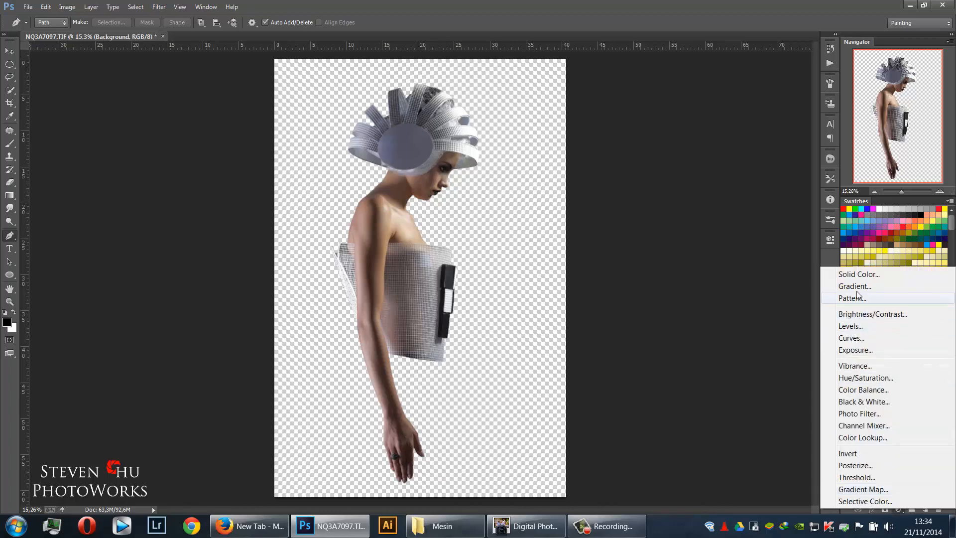
pyautogui.click(854, 275)
pyautogui.click(759, 220)
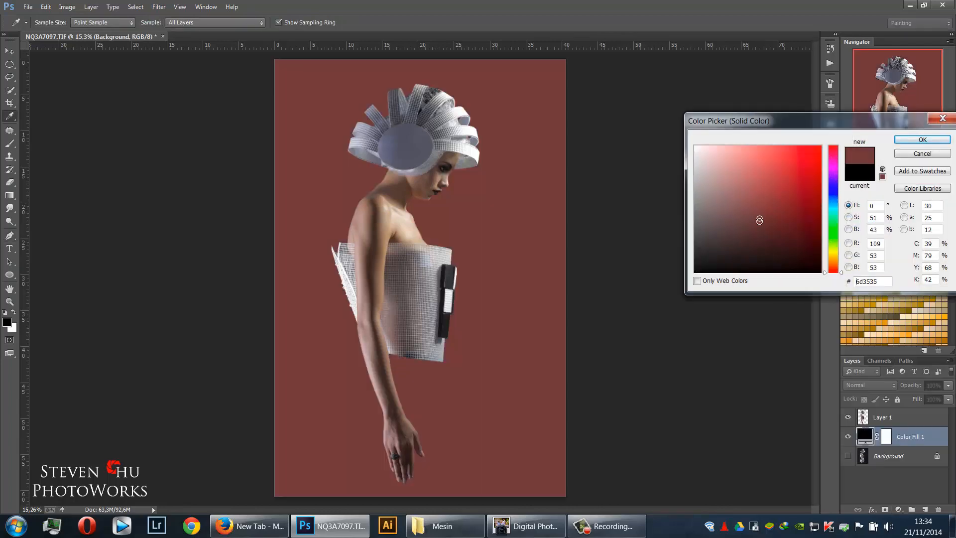
pyautogui.click(770, 262)
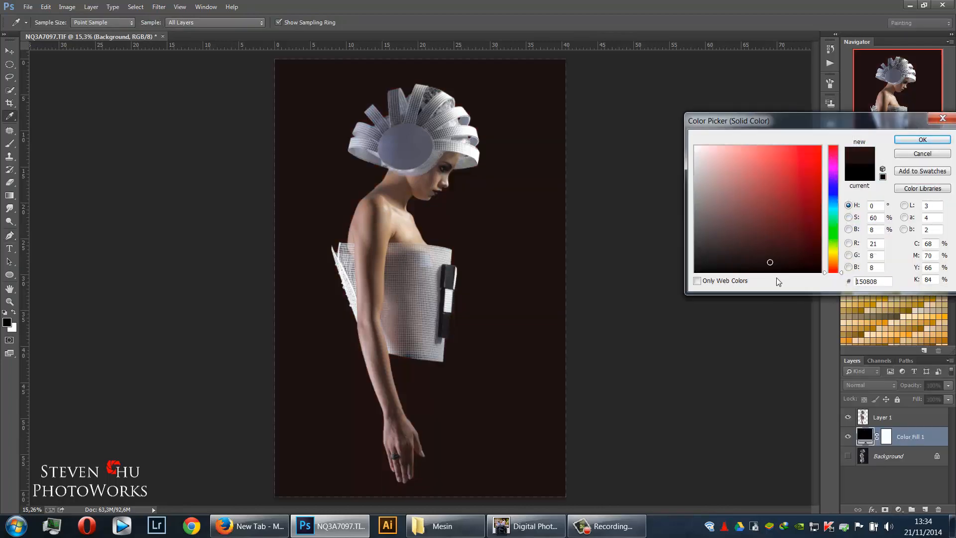
pyautogui.click(832, 193)
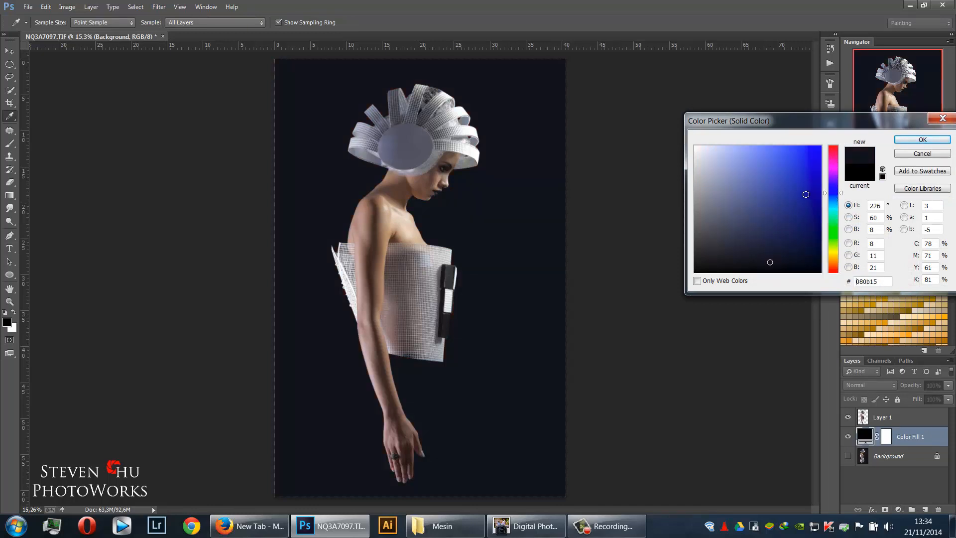
pyautogui.click(806, 194)
pyautogui.click(808, 259)
pyautogui.click(714, 256)
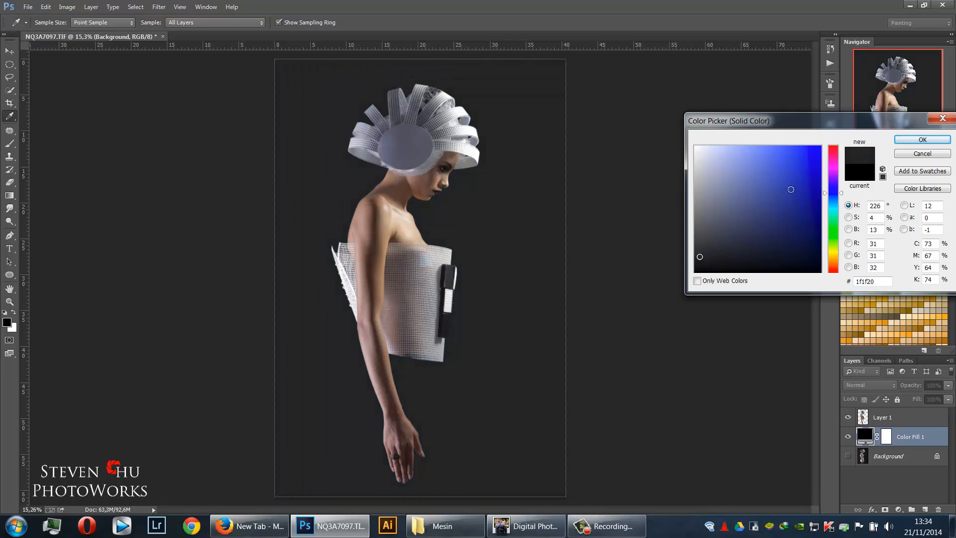
pyautogui.click(911, 141)
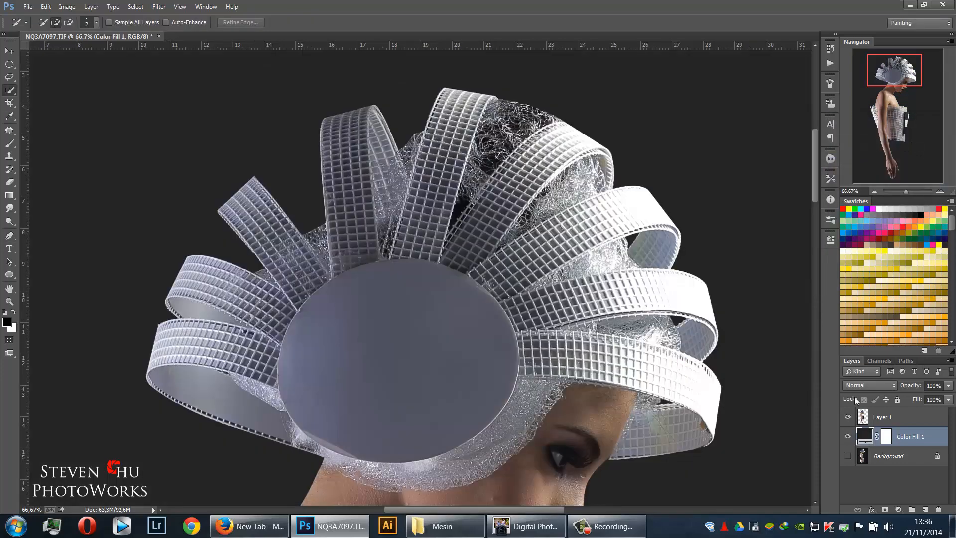
# Select the dark background tone in the headpiece gaps on Layer 1 with the Magic Wand, tolerance 10 and Contiguous off
pyautogui.click(886, 417)
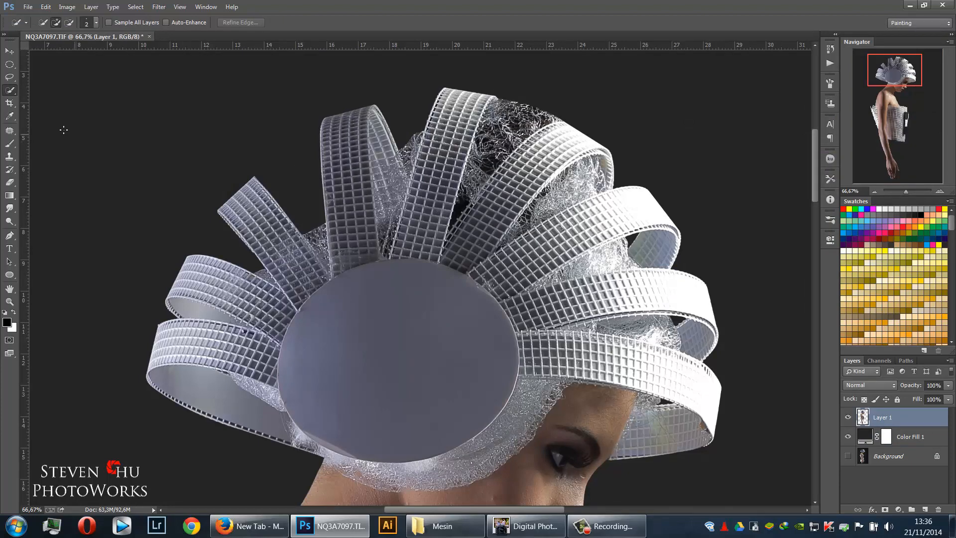
pyautogui.click(13, 90)
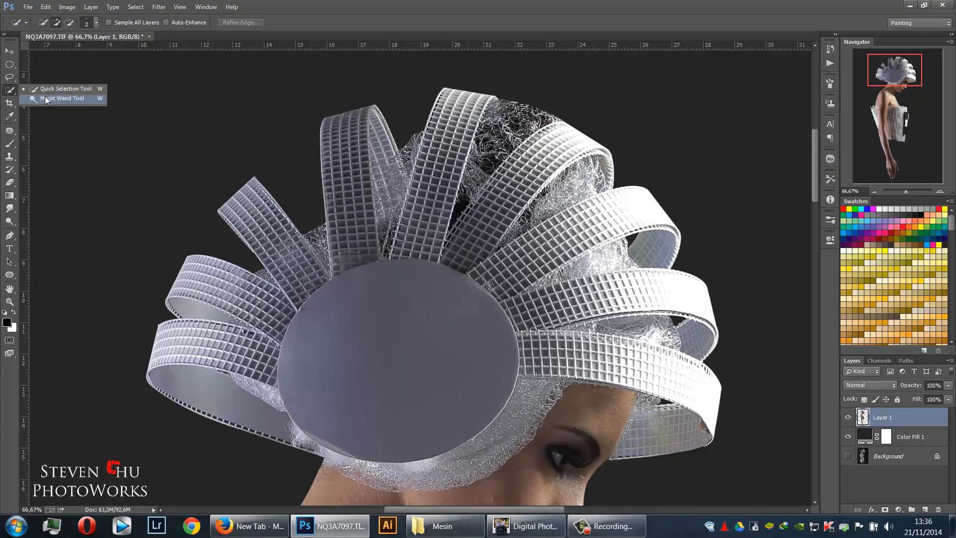
pyautogui.click(46, 100)
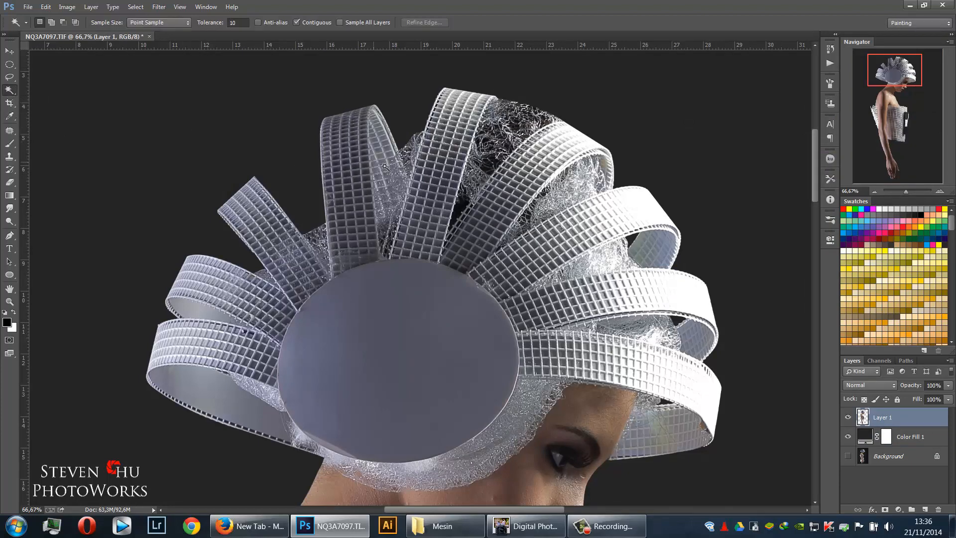
pyautogui.click(462, 206)
pyautogui.hotkey('ctrl', 'd')
pyautogui.click(456, 217)
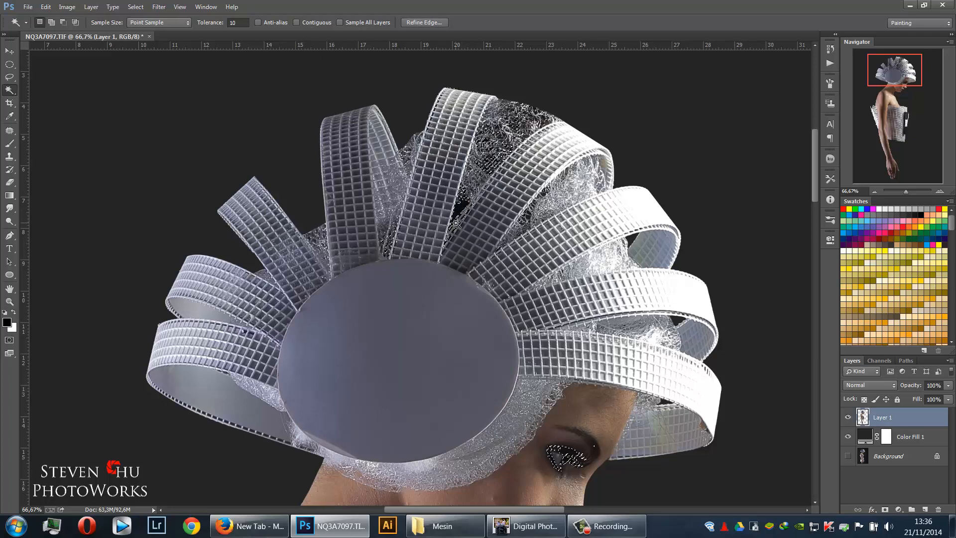
# Add further dark shades between the headpiece bands and in the netting to the Magic Wand selection
pyautogui.press('shift')
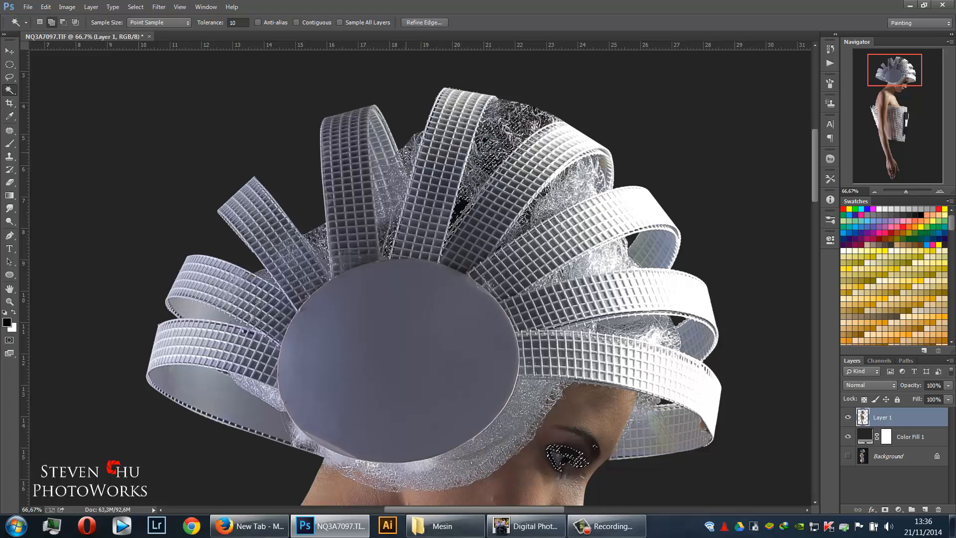
pyautogui.keyDown('shift'); pyautogui.click(402, 193); pyautogui.keyUp('shift')
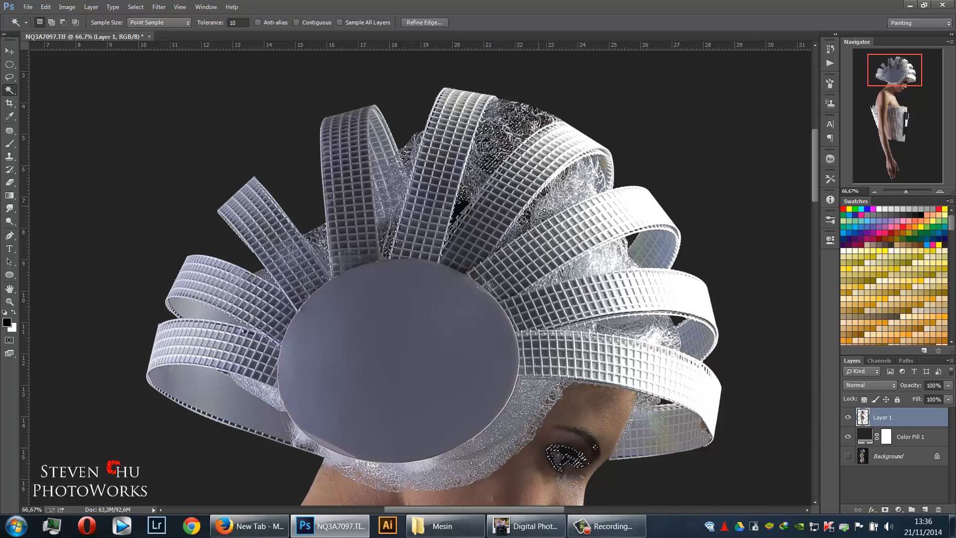
pyautogui.keyDown('shift'); pyautogui.click(496, 251); pyautogui.keyUp('shift')
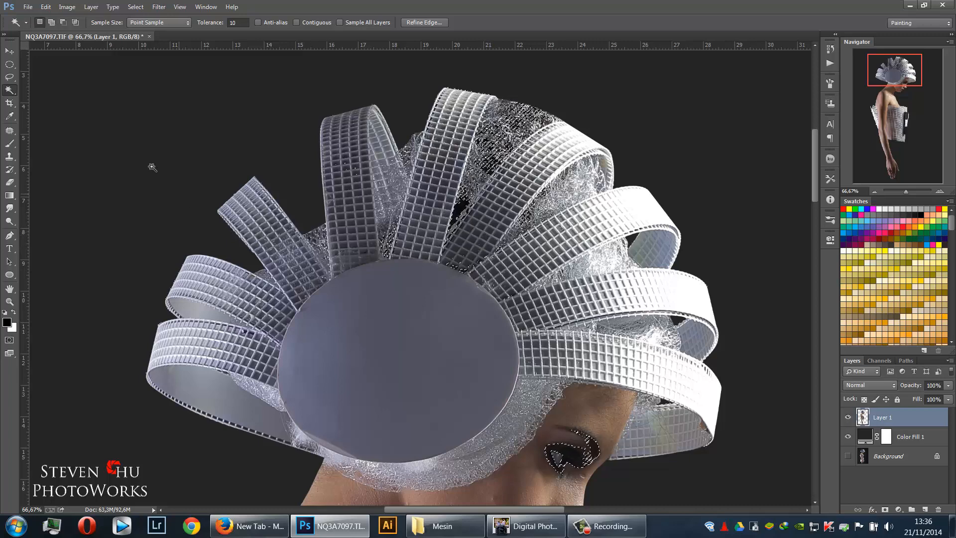
# Subtract areas along the headpiece disc's upper edge from the selection using Quick Selection with a 125 px brush
pyautogui.click(9, 65)
pyautogui.click(7, 76)
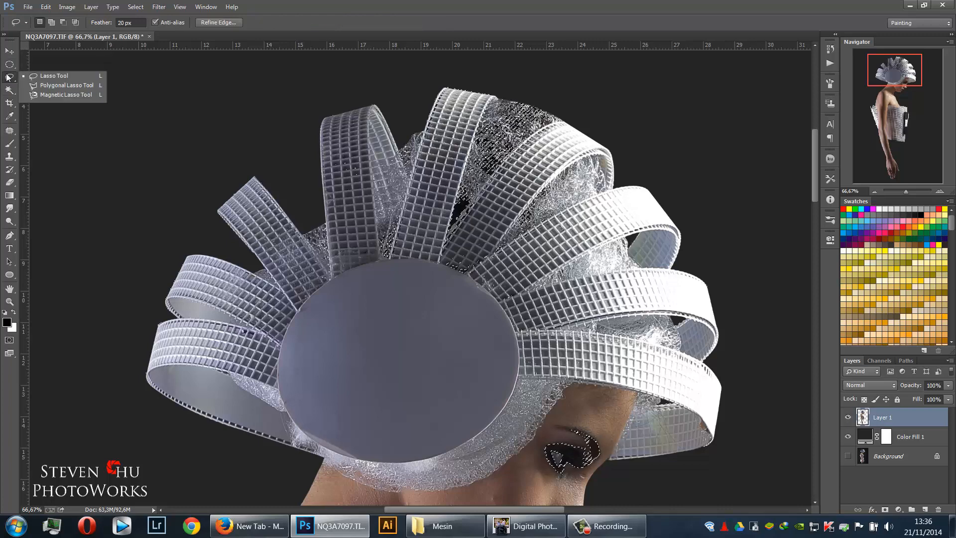
pyautogui.click(9, 91)
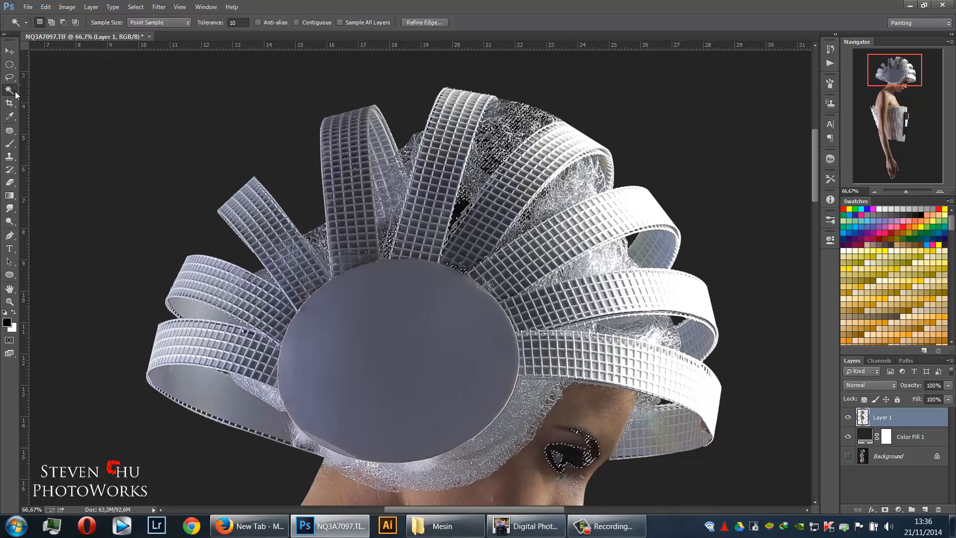
pyautogui.click(15, 94)
pyautogui.click(44, 90)
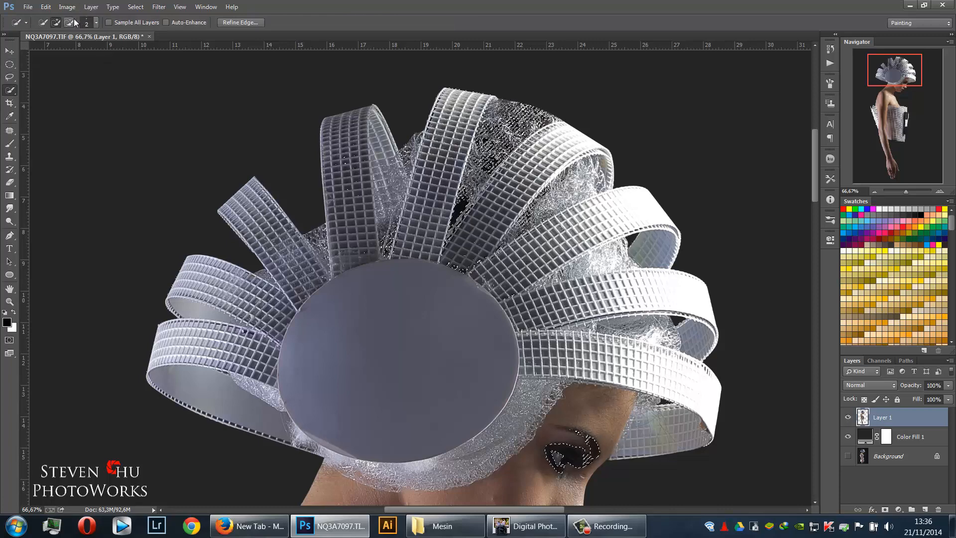
pyautogui.click(73, 21)
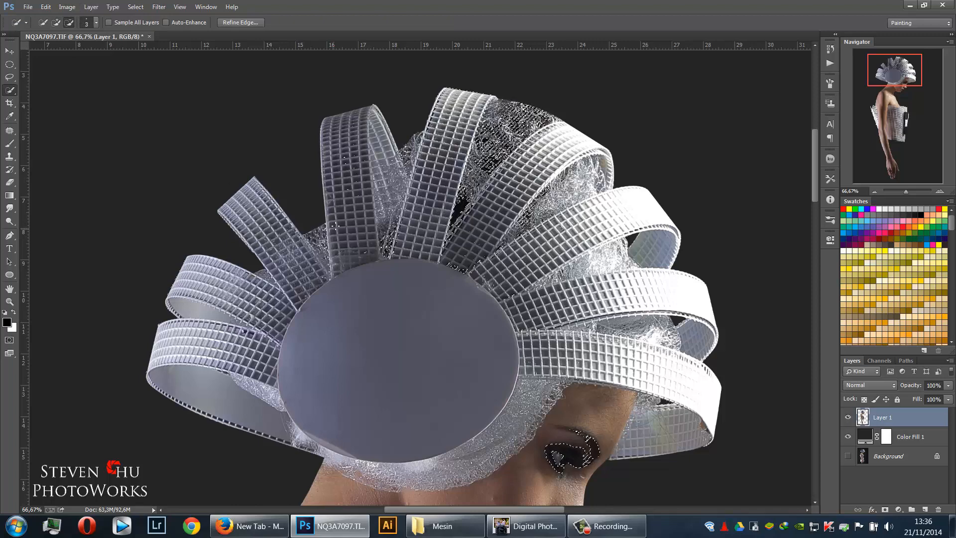
pyautogui.press(']')
pyautogui.press(']')
pyautogui.press(']')
pyautogui.press(']')
pyautogui.press(']')
pyautogui.press(']')
pyautogui.press(']')
pyautogui.press(']')
pyautogui.press(']')
pyautogui.press(']')
pyautogui.press(']')
pyautogui.press(']')
pyautogui.press(']')
pyautogui.press(']')
pyautogui.press(']')
pyautogui.press(']')
pyautogui.press(']')
pyautogui.press(']')
pyautogui.press(']')
pyautogui.press(']')
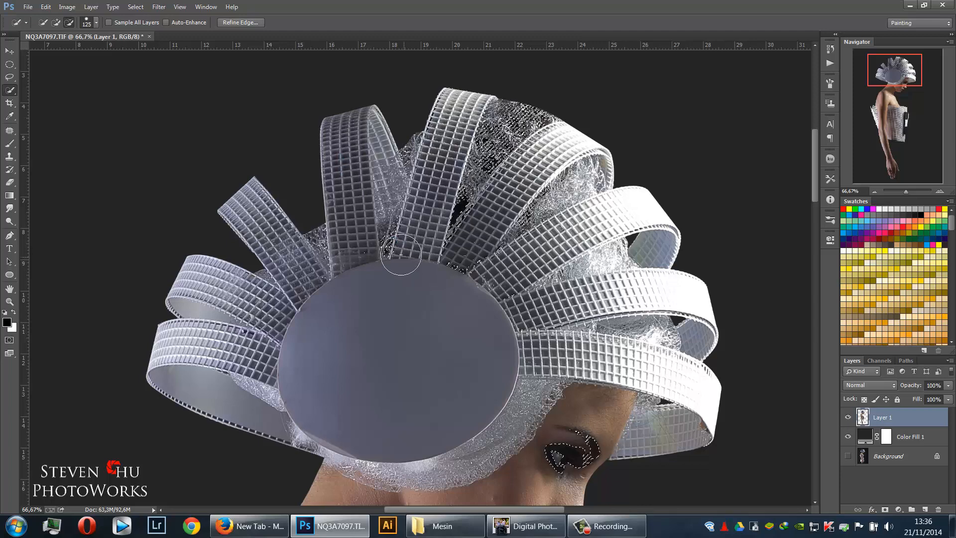
pyautogui.moveTo(393, 242)
pyautogui.mouseDown()
pyautogui.moveTo(351, 258)
pyautogui.moveTo(382, 265)
pyautogui.mouseUp()
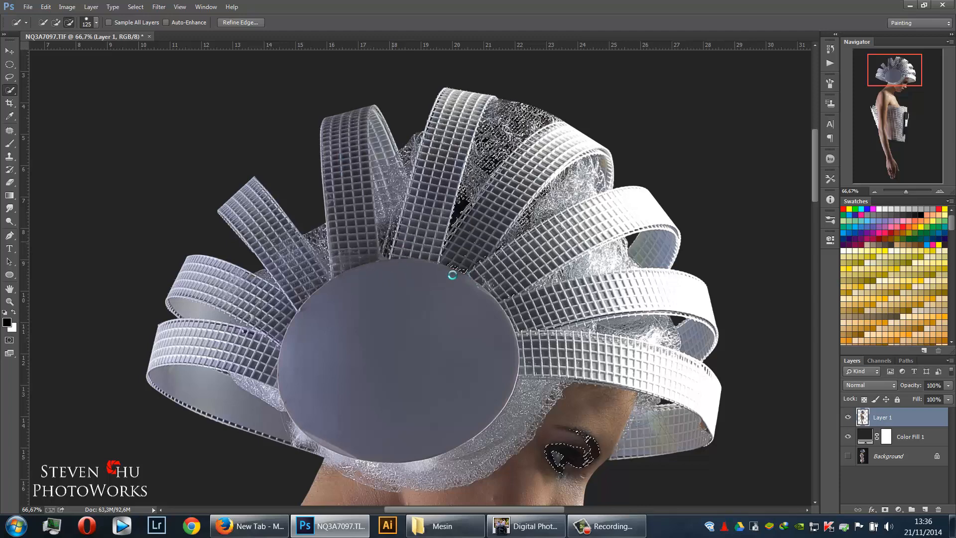
pyautogui.moveTo(452, 275)
pyautogui.mouseDown()
pyautogui.moveTo(487, 256)
pyautogui.moveTo(492, 273)
pyautogui.mouseUp()
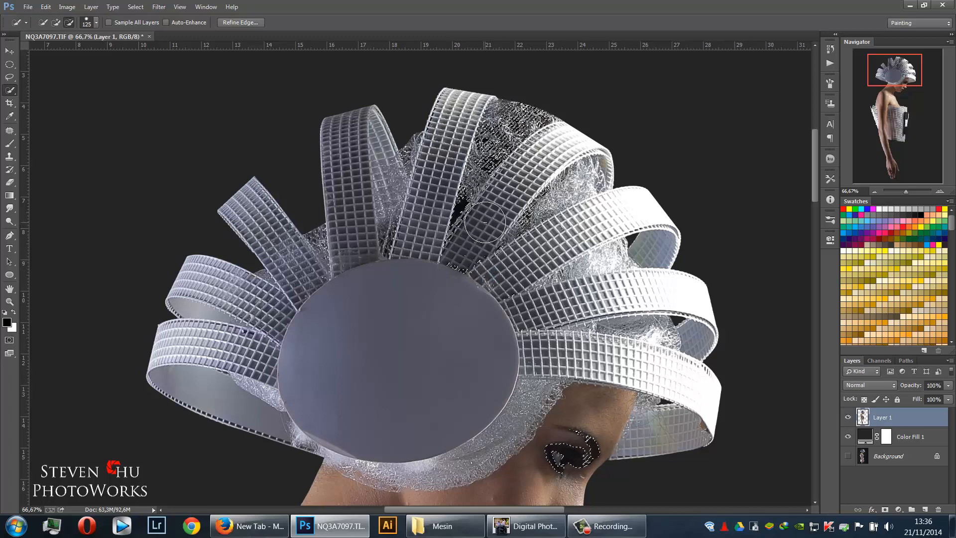
# Subtract the lower part of the mesh band to the right of the central one from the selection, and reduce the brush to 70 px
pyautogui.moveTo(484, 224); pyautogui.dragTo(457, 279)
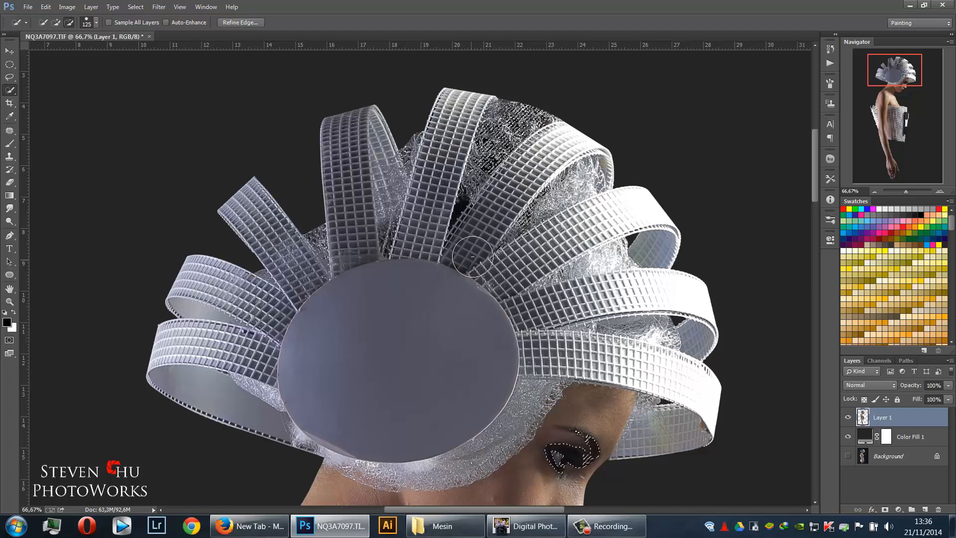
pyautogui.moveTo(483, 247)
pyautogui.mouseDown()
pyautogui.moveTo(466, 272)
pyautogui.moveTo(472, 262)
pyautogui.mouseUp()
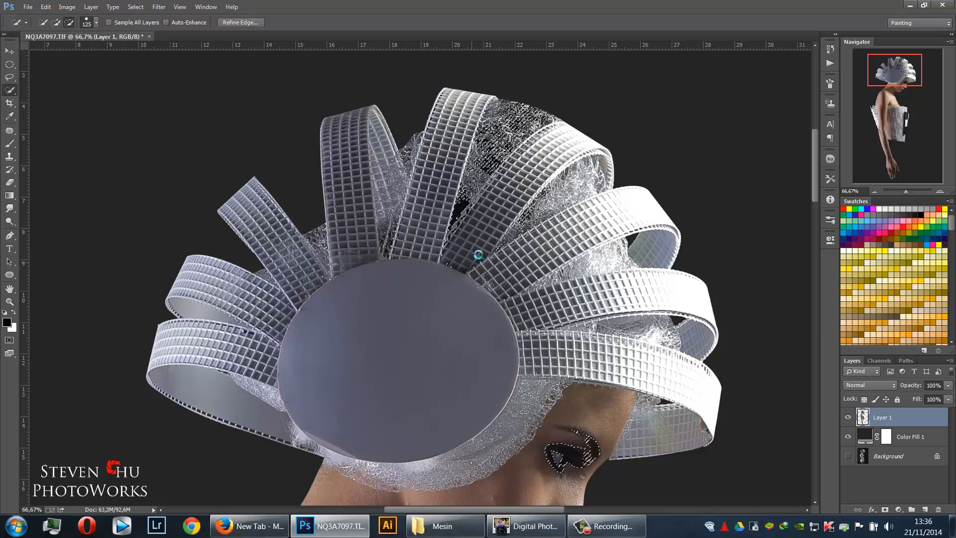
pyautogui.press('[')
pyautogui.press('[')
pyautogui.press('[')
pyautogui.press('[')
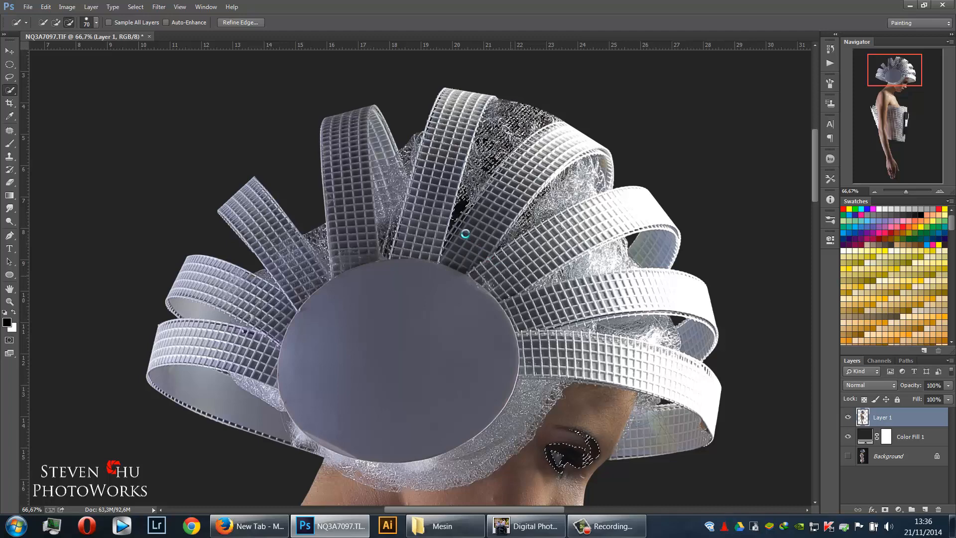
# Adjust the selection at the dark gap beside the central band using the Magic Wand with Contiguous on
pyautogui.hotkey('shift', 'w')
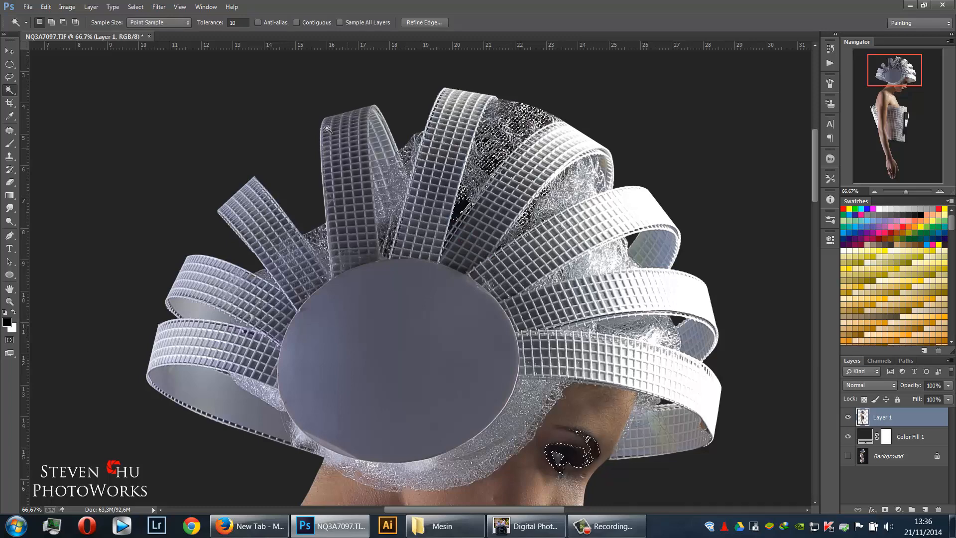
pyautogui.click(312, 22)
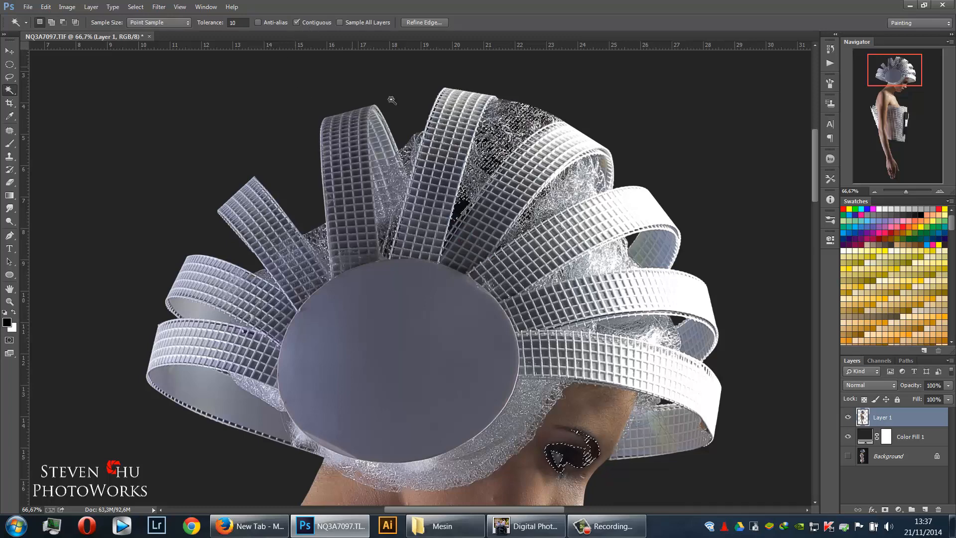
pyautogui.click(457, 217)
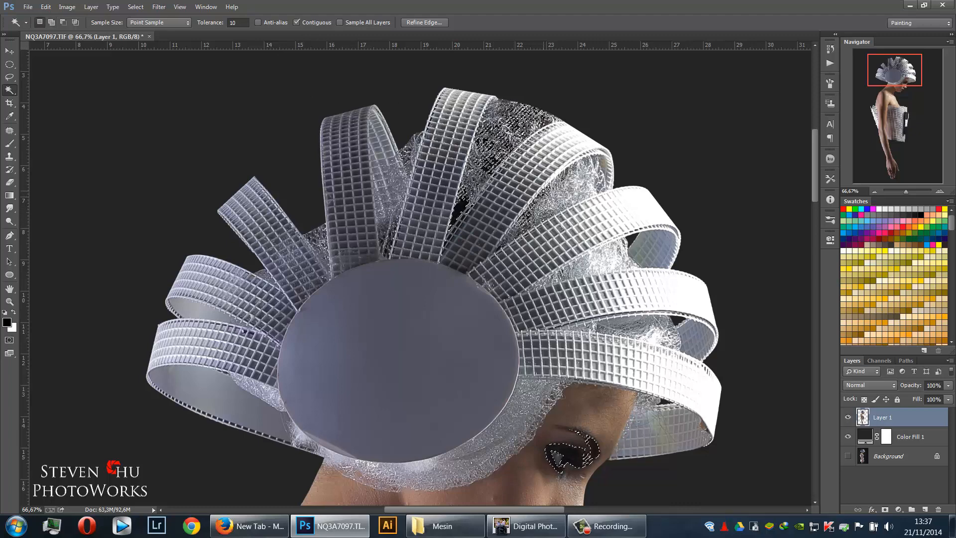
# Feather the selection by 0.5 pixels
pyautogui.click(135, 7)
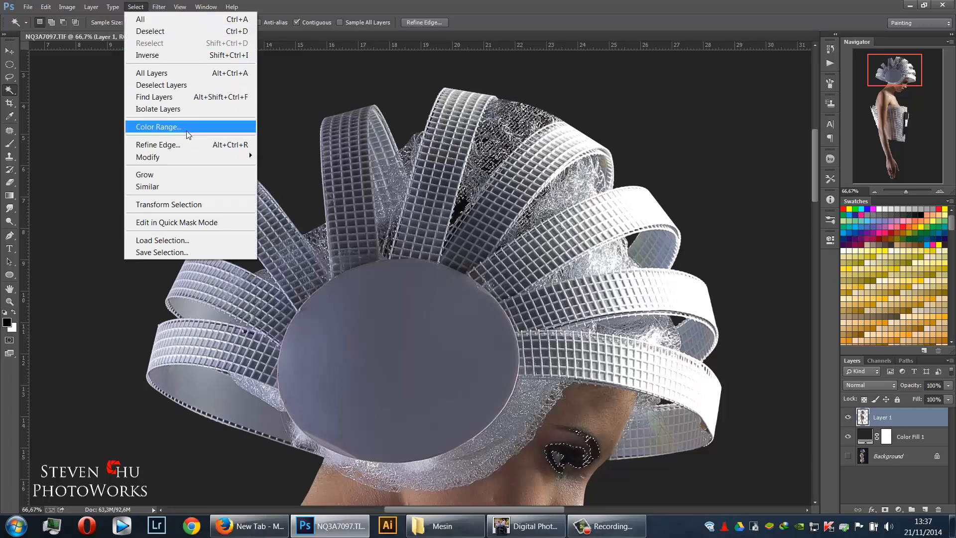
pyautogui.moveTo(188, 155)
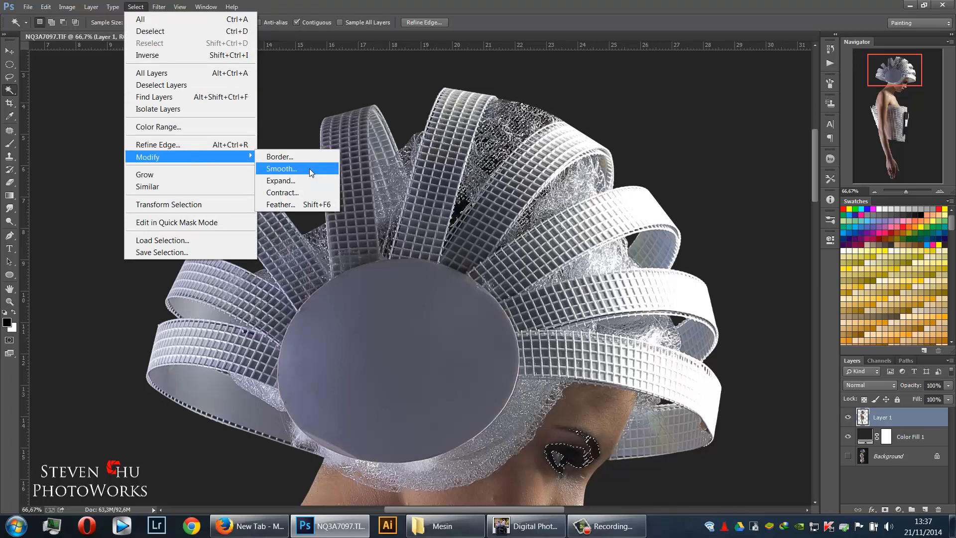
pyautogui.click(301, 205)
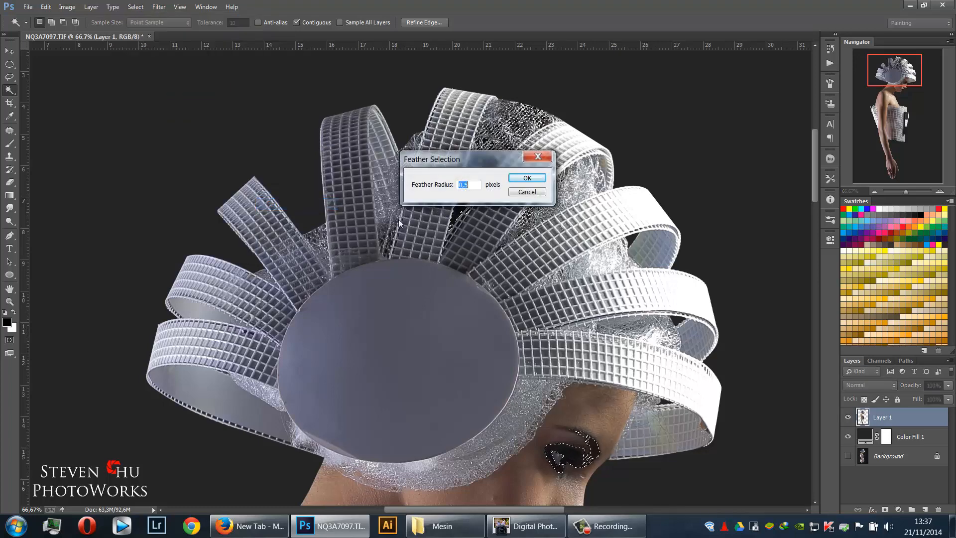
pyautogui.click(542, 177)
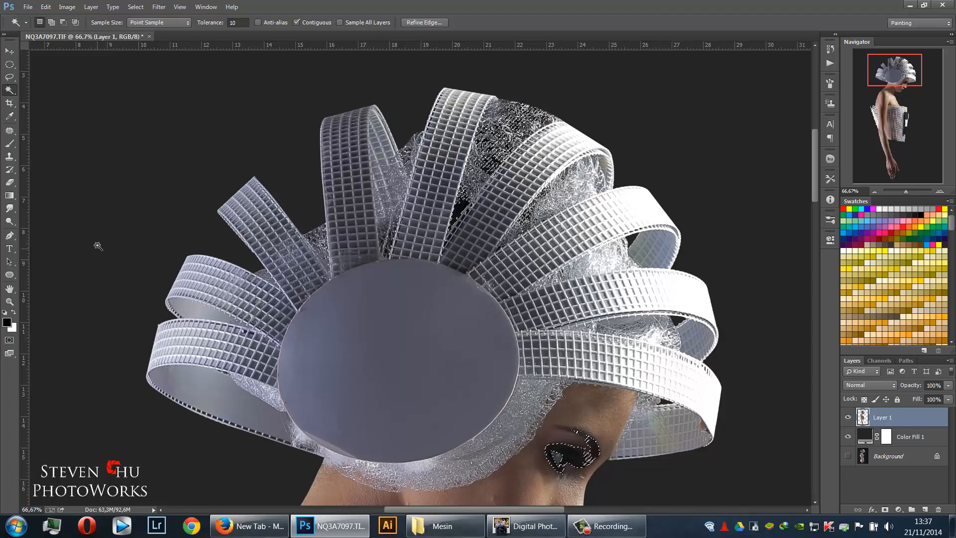
# Erase the selected dark background between the upper headpiece bands on Layer 1 with a 900 px Eraser, and clear the selection
pyautogui.moveTo(12, 187); pyautogui.dragTo(31, 185)
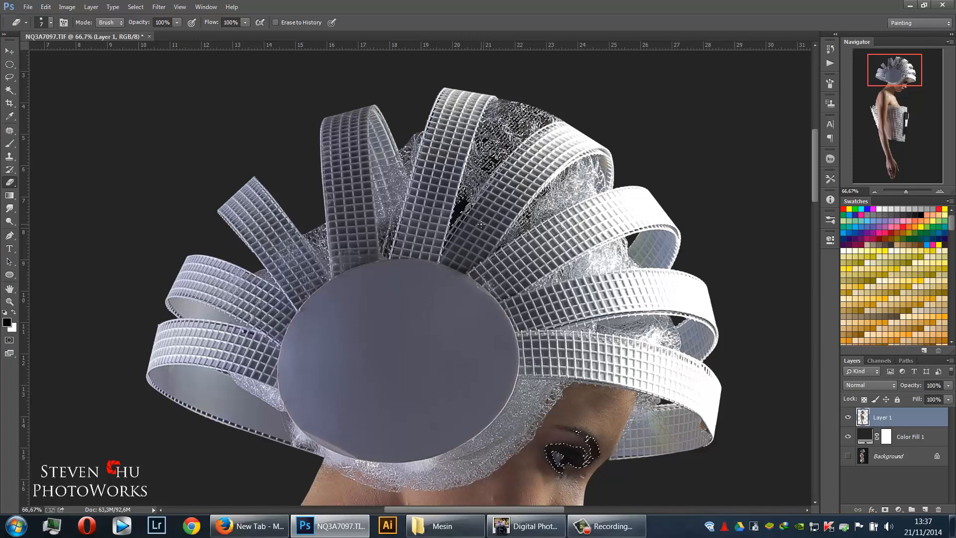
pyautogui.press(']')
pyautogui.press(']')
pyautogui.press(']')
pyautogui.press(']')
pyautogui.press(']')
pyautogui.press(']')
pyautogui.press(']')
pyautogui.press(']')
pyautogui.press(']')
pyautogui.press(']')
pyautogui.press(']')
pyautogui.press(']')
pyautogui.press(']')
pyautogui.press(']')
pyautogui.press(']')
pyautogui.press(']')
pyautogui.press(']')
pyautogui.press(']')
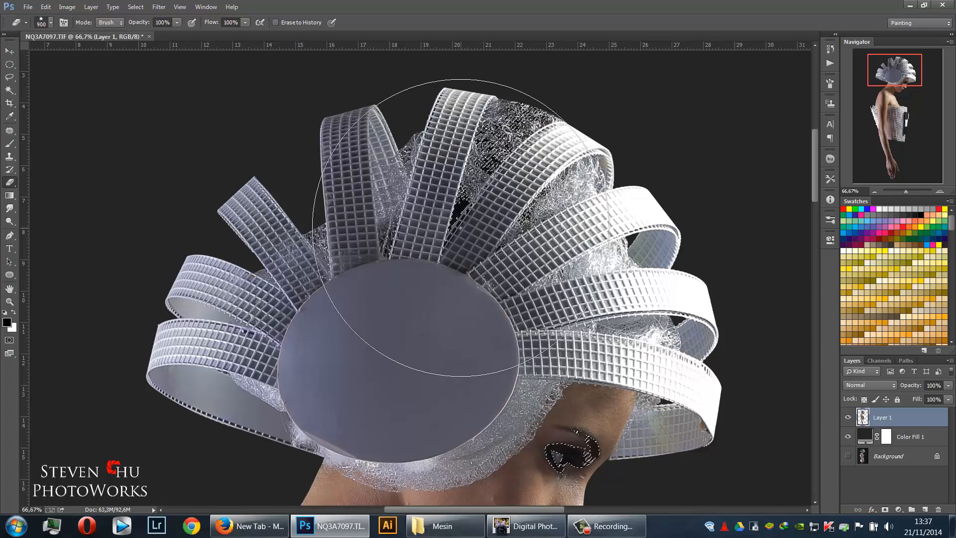
pyautogui.moveTo(458, 224)
pyautogui.mouseDown()
pyautogui.moveTo(521, 111)
pyautogui.moveTo(480, 174)
pyautogui.mouseUp()
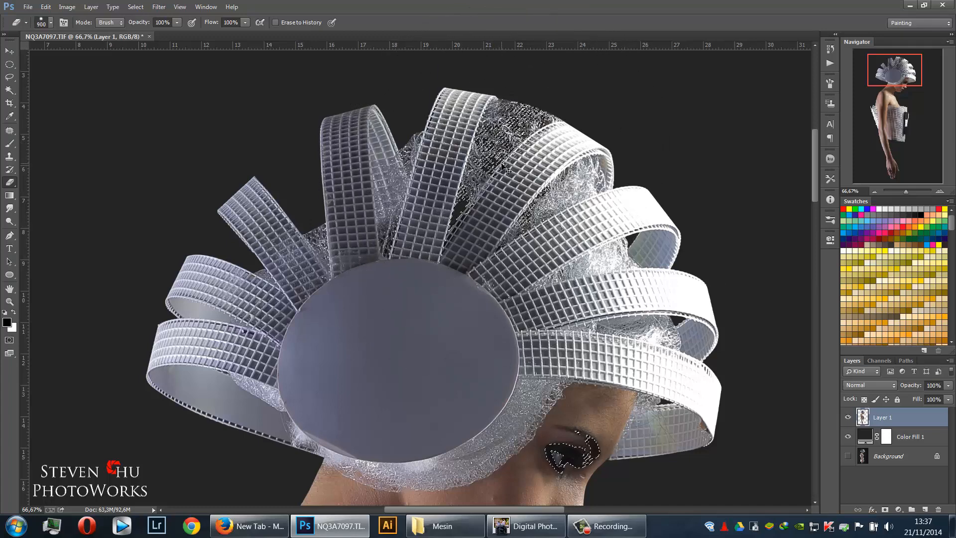
pyautogui.hotkey('ctrl', 'd')
pyautogui.press('v')
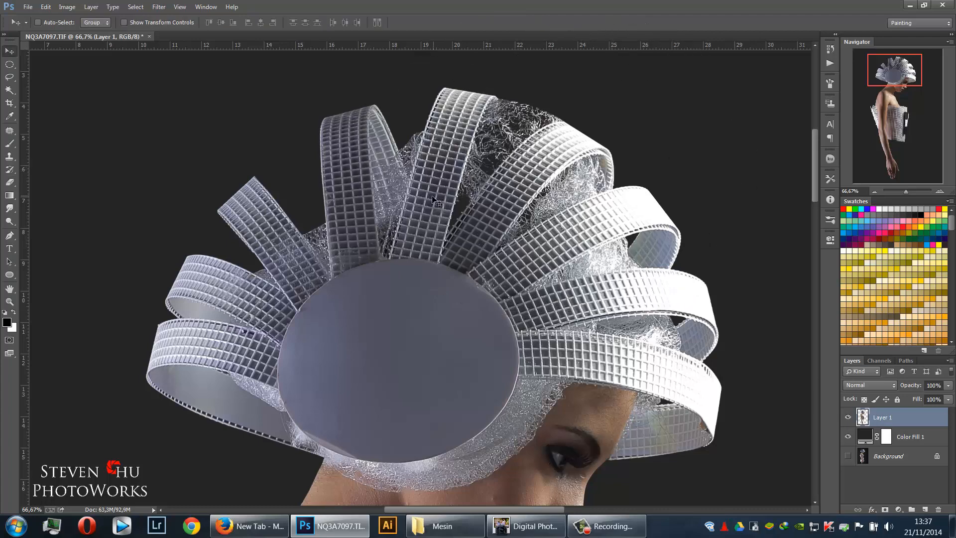
# Examine the cut-out figure against the dark fill as a whole and close up around the headpiece, face and shoulders
pyautogui.hotkey('ctrl', '0')
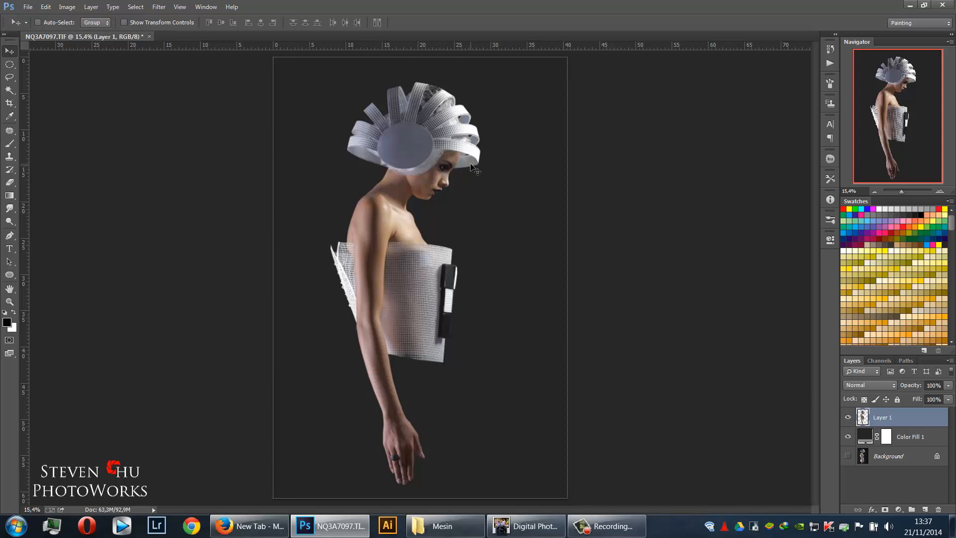
pyautogui.hotkey('ctrl', '+')
pyautogui.hotkey('ctrl', '+')
pyautogui.hotkey('ctrl', '+')
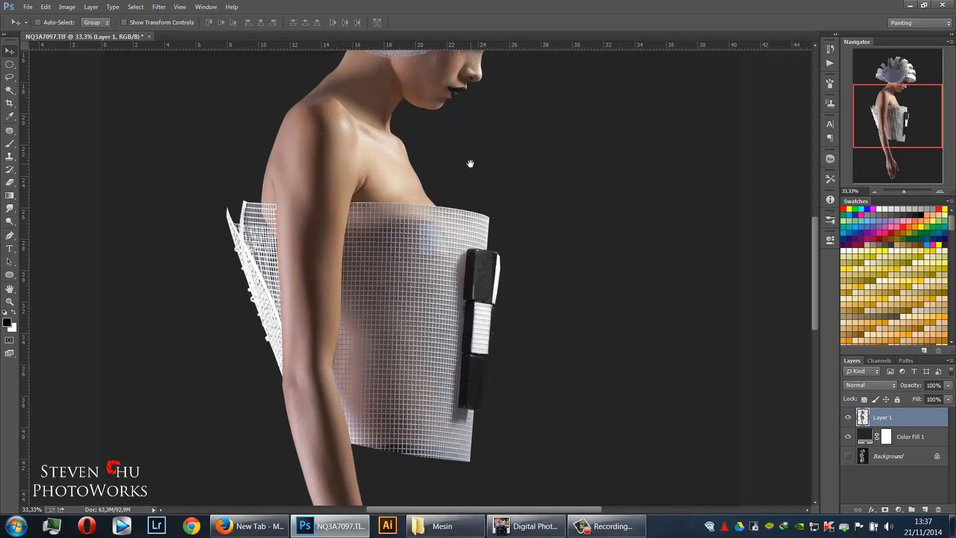
pyautogui.moveTo(451, 219); pyautogui.dragTo(436, 314)
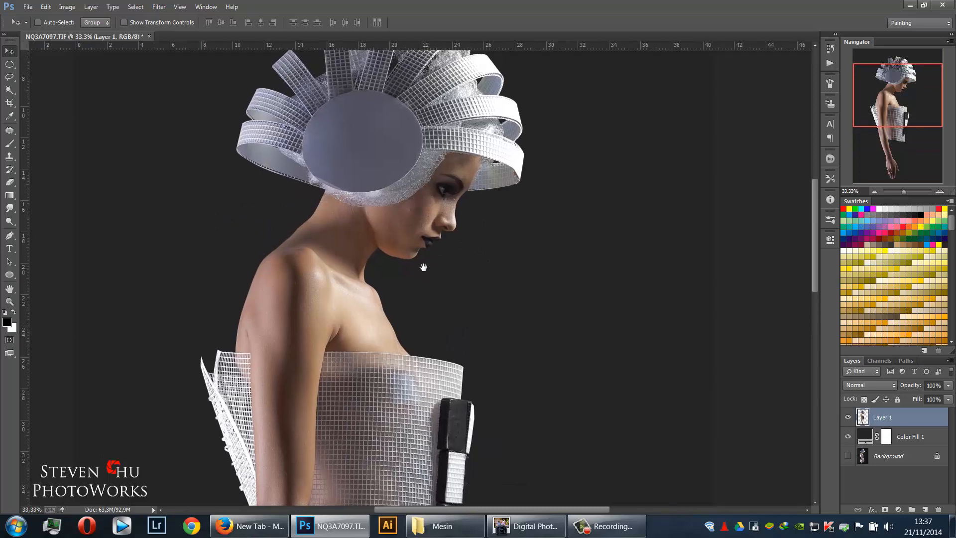
pyautogui.moveTo(425, 269); pyautogui.dragTo(454, 274)
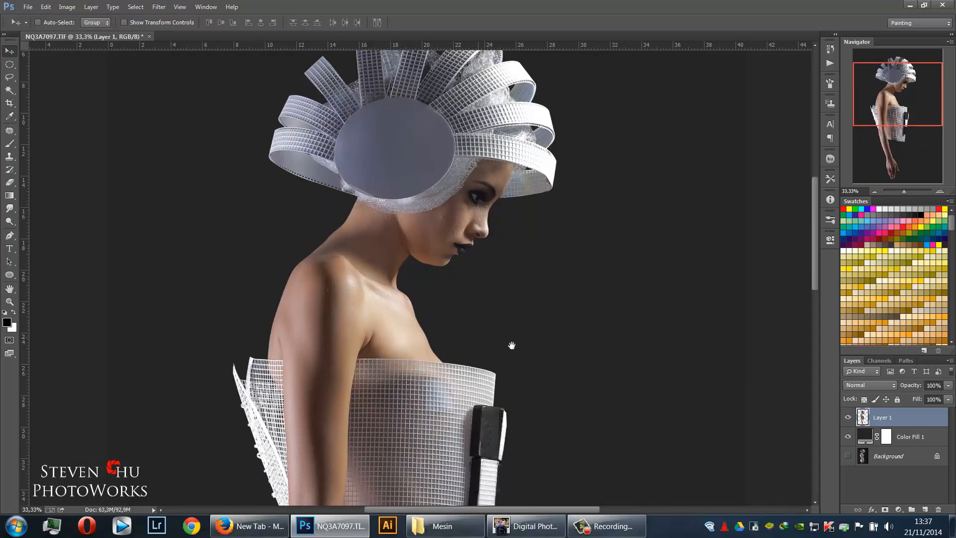
pyautogui.hotkey('ctrl', '+')
pyautogui.hotkey('ctrl', '+')
pyautogui.hotkey('ctrl', '+')
pyautogui.hotkey('ctrl', '+')
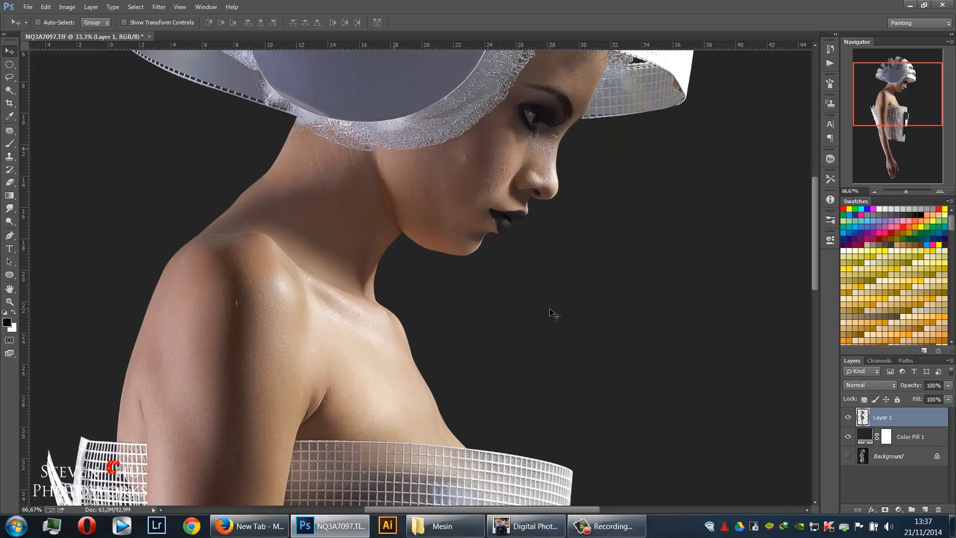
# Remove the small blemishes on the lower neck above the collarbone with the Patch tool in Source mode
pyautogui.press('j')
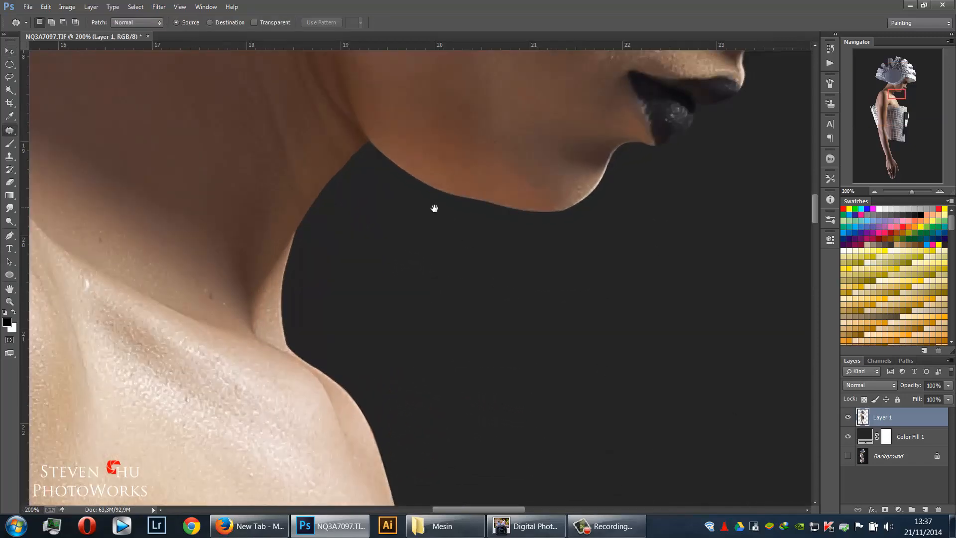
pyautogui.moveTo(433, 207); pyautogui.dragTo(523, 239)
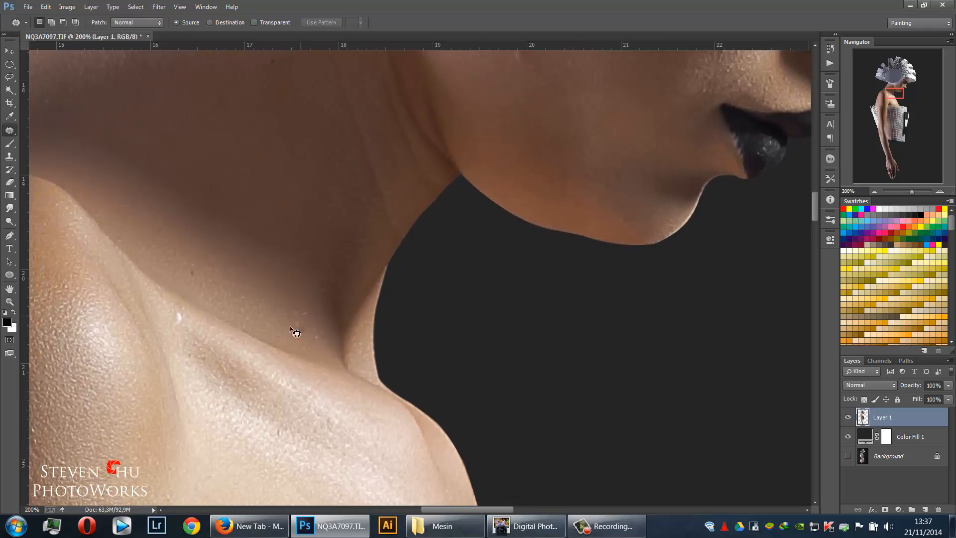
pyautogui.moveTo(313, 344)
pyautogui.mouseDown()
pyautogui.moveTo(296, 293)
pyautogui.moveTo(281, 323)
pyautogui.moveTo(303, 313)
pyautogui.moveTo(291, 302)
pyautogui.mouseUp()
pyautogui.hotkey('ctrl', 'd')
pyautogui.moveTo(295, 313)
pyautogui.mouseDown()
pyautogui.moveTo(307, 336)
pyautogui.moveTo(323, 324)
pyautogui.mouseUp()
pyautogui.hotkey('ctrl', 'd')
pyautogui.rightClick(17, 134)
pyautogui.click(54, 149)
pyautogui.moveTo(188, 275)
pyautogui.mouseDown()
pyautogui.moveTo(204, 289)
pyautogui.moveTo(206, 271)
pyautogui.moveTo(198, 274)
pyautogui.moveTo(221, 278)
pyautogui.mouseUp()
pyautogui.hotkey('ctrl', 'd')
# Patch the mark on the shaded upper arm and the bright spot beside the collarbone with clean skin
pyautogui.moveTo(195, 386); pyautogui.dragTo(372, 247)
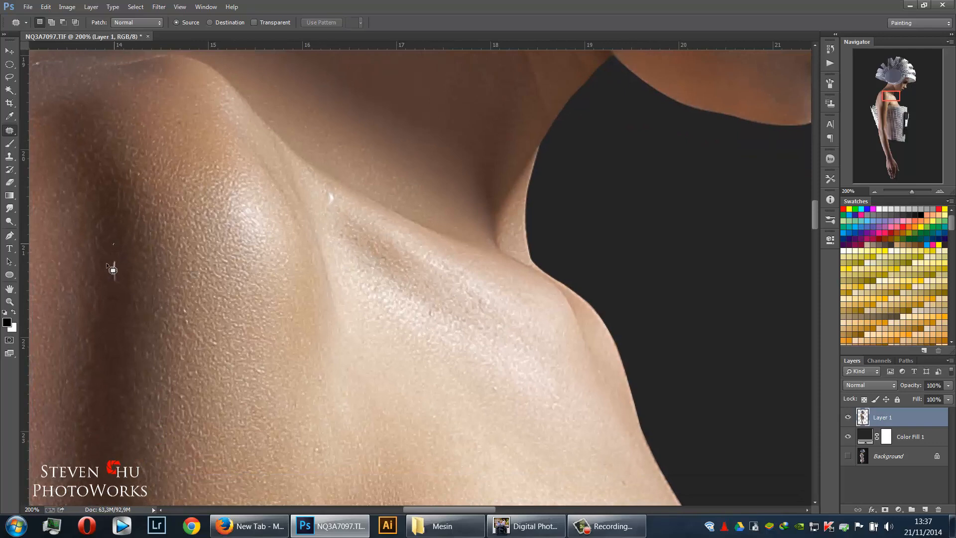
pyautogui.moveTo(120, 273)
pyautogui.mouseDown()
pyautogui.moveTo(114, 244)
pyautogui.moveTo(109, 302)
pyautogui.mouseUp()
pyautogui.hotkey('ctrl', 'd')
pyautogui.moveTo(329, 217)
pyautogui.mouseDown()
pyautogui.moveTo(328, 195)
pyautogui.moveTo(357, 218)
pyautogui.moveTo(272, 340)
pyautogui.mouseUp()
pyautogui.hotkey('ctrl', 'd')
# Patch the spots on the side of the neck just below the headpiece netting
pyautogui.moveTo(370, 166); pyautogui.dragTo(214, 330)
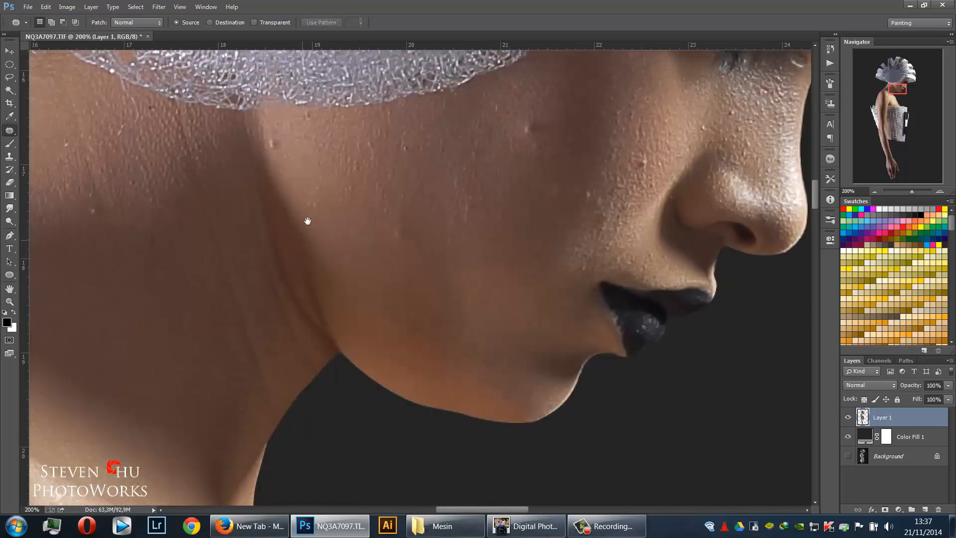
pyautogui.moveTo(287, 178); pyautogui.dragTo(420, 243)
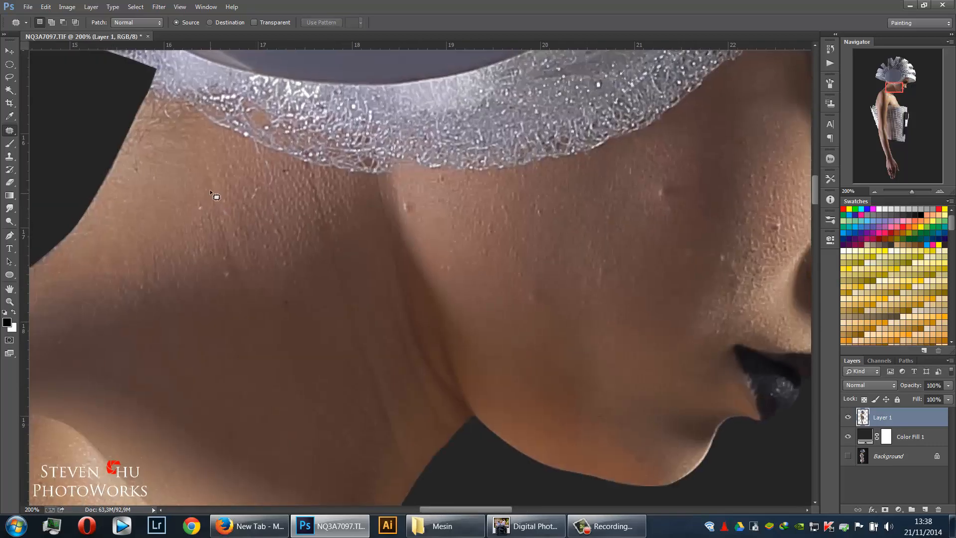
pyautogui.moveTo(235, 297); pyautogui.dragTo(224, 206)
pyautogui.moveTo(225, 244); pyautogui.dragTo(199, 263)
pyautogui.hotkey('ctrl', 'd')
pyautogui.moveTo(254, 143)
pyautogui.mouseDown()
pyautogui.moveTo(238, 194)
pyautogui.moveTo(261, 202)
pyautogui.mouseUp()
pyautogui.moveTo(273, 161); pyautogui.dragTo(241, 184)
pyautogui.hotkey('ctrl', 'd')
pyautogui.moveTo(284, 282)
pyautogui.mouseDown()
pyautogui.moveTo(289, 296)
pyautogui.moveTo(279, 311)
pyautogui.mouseUp()
pyautogui.hotkey('ctrl', 'd')
# Patch the spot at the back of the jaw and the long crease running down the neck
pyautogui.moveTo(415, 224)
pyautogui.mouseDown()
pyautogui.moveTo(413, 196)
pyautogui.moveTo(413, 223)
pyautogui.mouseUp()
pyautogui.hotkey('ctrl', 'd')
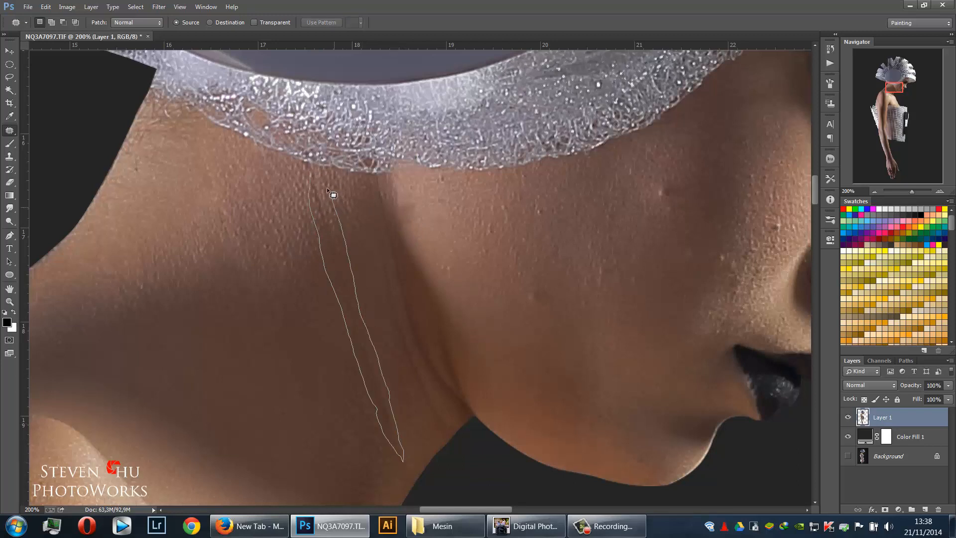
pyautogui.moveTo(332, 194); pyautogui.dragTo(295, 220)
pyautogui.hotkey('ctrl', 'd')
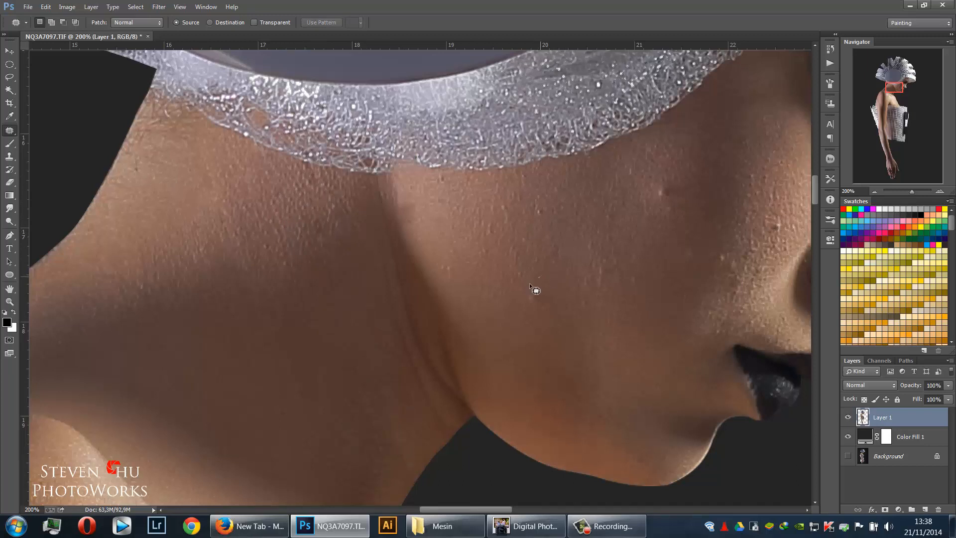
# Patch the three blemishes on the middle and upper cheek with smoother skin
pyautogui.moveTo(547, 309); pyautogui.dragTo(541, 307)
pyautogui.hotkey('ctrl', 'd')
pyautogui.moveTo(643, 288); pyautogui.dragTo(631, 277)
pyautogui.hotkey('ctrl', 'd')
pyautogui.moveTo(675, 180); pyautogui.dragTo(662, 178)
pyautogui.moveTo(665, 188); pyautogui.dragTo(634, 188)
pyautogui.hotkey('ctrl', 'd')
# Patch the remaining mark on the upper cheek and the reddish spot on the cheek beside the nose
pyautogui.moveTo(654, 264); pyautogui.dragTo(452, 233)
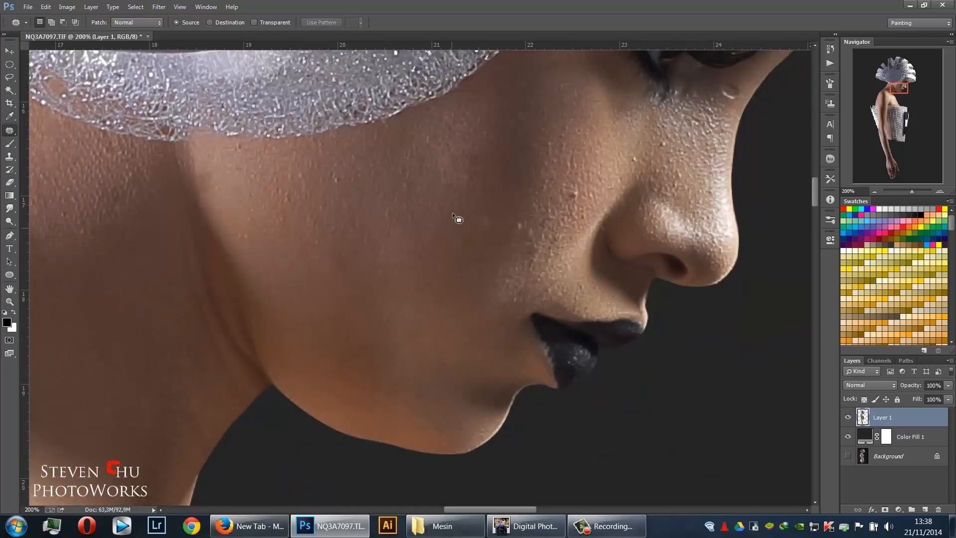
pyautogui.moveTo(480, 169); pyautogui.dragTo(488, 145)
pyautogui.hotkey('ctrl', 'd')
pyautogui.moveTo(576, 183)
pyautogui.mouseDown()
pyautogui.moveTo(574, 211)
pyautogui.moveTo(586, 192)
pyautogui.moveTo(537, 233)
pyautogui.moveTo(499, 236)
pyautogui.moveTo(513, 249)
pyautogui.mouseUp()
pyautogui.hotkey('ctrl', 'd')
pyautogui.hotkey('ctrl', 'd')
pyautogui.moveTo(642, 145); pyautogui.dragTo(497, 263)
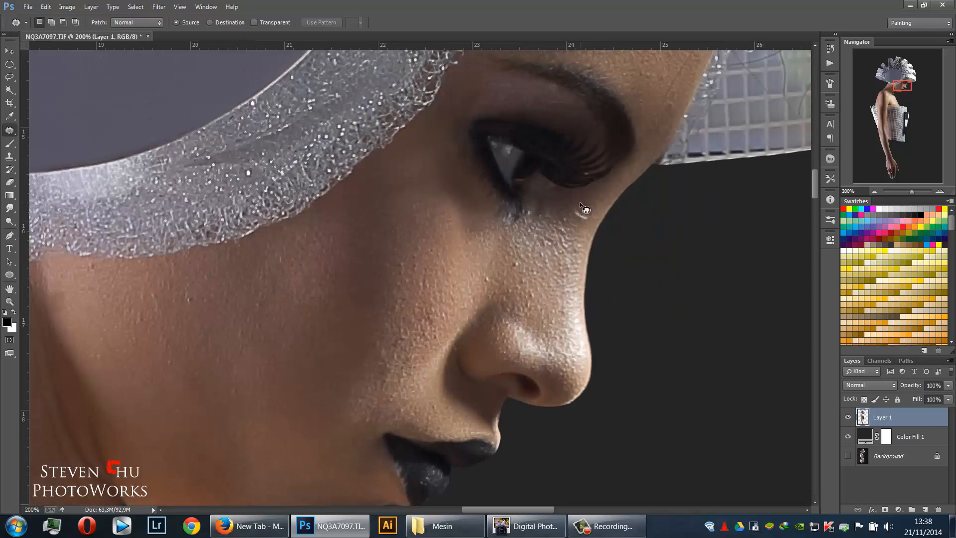
pyautogui.moveTo(598, 203); pyautogui.dragTo(575, 220)
pyautogui.hotkey('ctrl', 'd')
pyautogui.hotkey('ctrl', 'alt', 'z')
pyautogui.hotkey('ctrl', 'alt', 'z')
pyautogui.hotkey('ctrl', 'alt', 'z')
# Patch the spot on the nose bridge beside the eye and the marks on the side of the nose
pyautogui.moveTo(590, 210); pyautogui.dragTo(604, 199)
pyautogui.hotkey('ctrl', 'd')
pyautogui.moveTo(510, 259); pyautogui.dragTo(484, 278)
pyautogui.moveTo(524, 262); pyautogui.dragTo(514, 274)
pyautogui.hotkey('ctrl', 'd')
# Patch the spots above the eyebrow and in the middle of the forehead with cleaner skin
pyautogui.moveTo(516, 231); pyautogui.dragTo(383, 359)
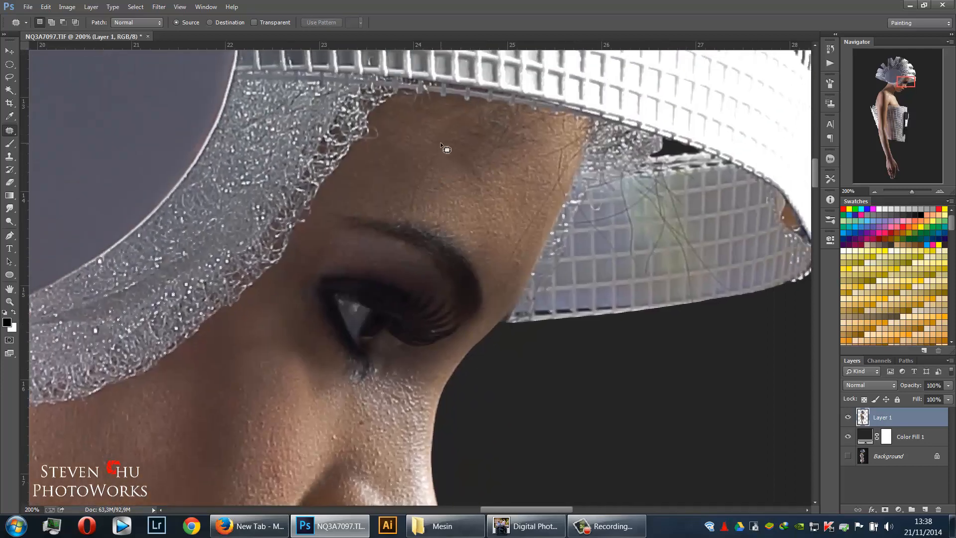
pyautogui.moveTo(407, 206); pyautogui.dragTo(423, 183)
pyautogui.moveTo(446, 149); pyautogui.dragTo(451, 160)
pyautogui.hotkey('ctrl', 'd')
pyautogui.moveTo(494, 168)
pyautogui.mouseDown()
pyautogui.moveTo(490, 158)
pyautogui.moveTo(468, 181)
pyautogui.mouseUp()
pyautogui.hotkey('ctrl', 'd')
# Patch the mark on the lower forehead and the darker area just below the headpiece brim
pyautogui.moveTo(522, 211)
pyautogui.mouseDown()
pyautogui.moveTo(505, 261)
pyautogui.moveTo(528, 242)
pyautogui.moveTo(557, 184)
pyautogui.moveTo(546, 192)
pyautogui.moveTo(528, 183)
pyautogui.moveTo(481, 112)
pyautogui.moveTo(419, 135)
pyautogui.moveTo(517, 152)
pyautogui.moveTo(537, 133)
pyautogui.moveTo(513, 128)
pyautogui.moveTo(487, 188)
pyautogui.mouseUp()
pyautogui.hotkey('ctrl', 'd')
pyautogui.hotkey('ctrl', 'd')
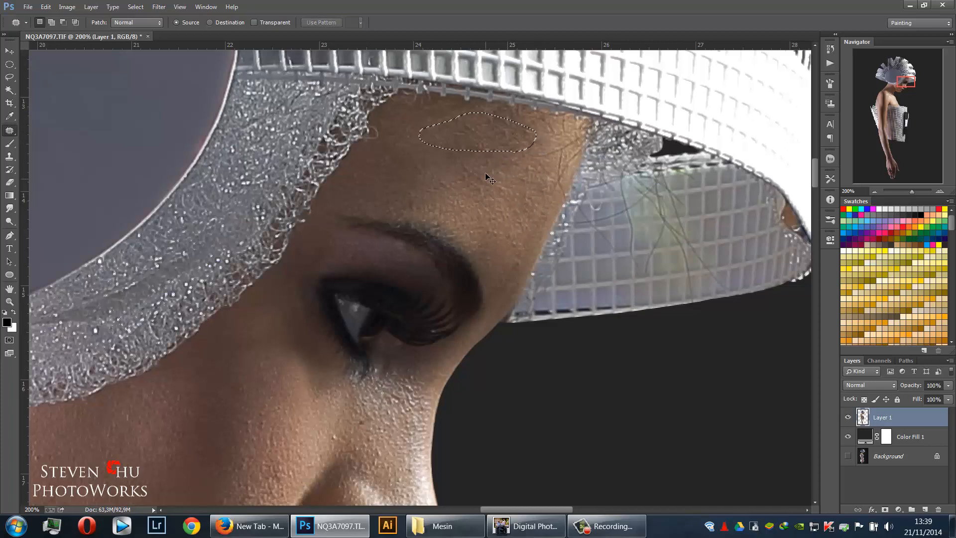
pyautogui.moveTo(504, 144); pyautogui.dragTo(514, 130)
pyautogui.moveTo(504, 132); pyautogui.dragTo(497, 165)
pyautogui.hotkey('ctrl', 'd')
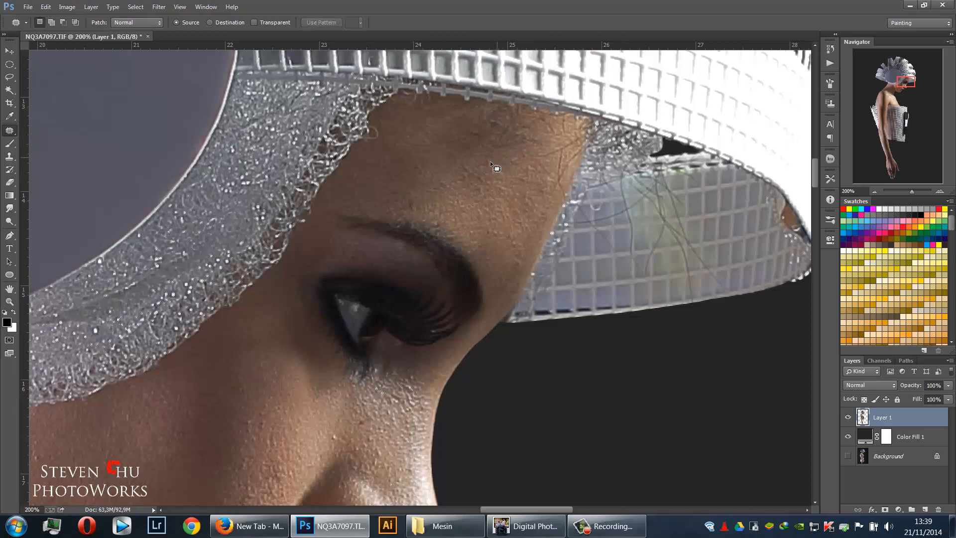
# Heal the uneven spots on the mid-forehead and the dark area below the brim with the Healing Brush, sampling nearby skin
pyautogui.press('s')
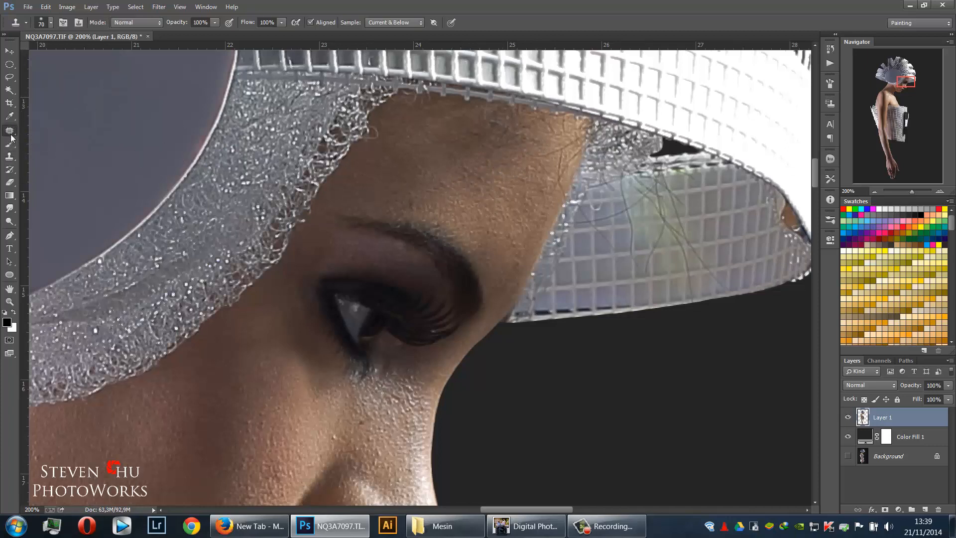
pyautogui.moveTo(9, 130); pyautogui.dragTo(52, 144)
pyautogui.click(55, 143)
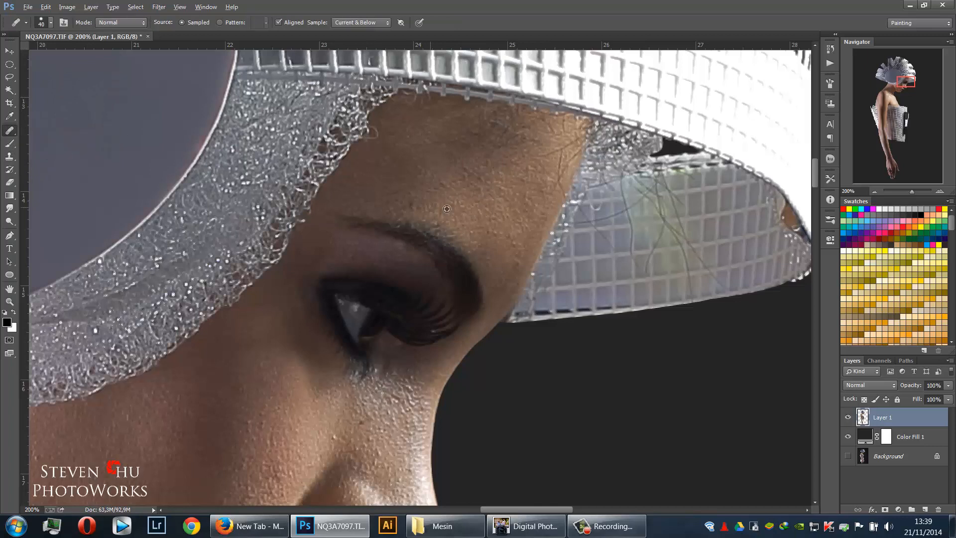
pyautogui.keyDown('alt'); pyautogui.click(505, 199); pyautogui.keyUp('alt')
pyautogui.moveTo(497, 170)
pyautogui.mouseDown()
pyautogui.moveTo(444, 176)
pyautogui.moveTo(493, 168)
pyautogui.mouseUp()
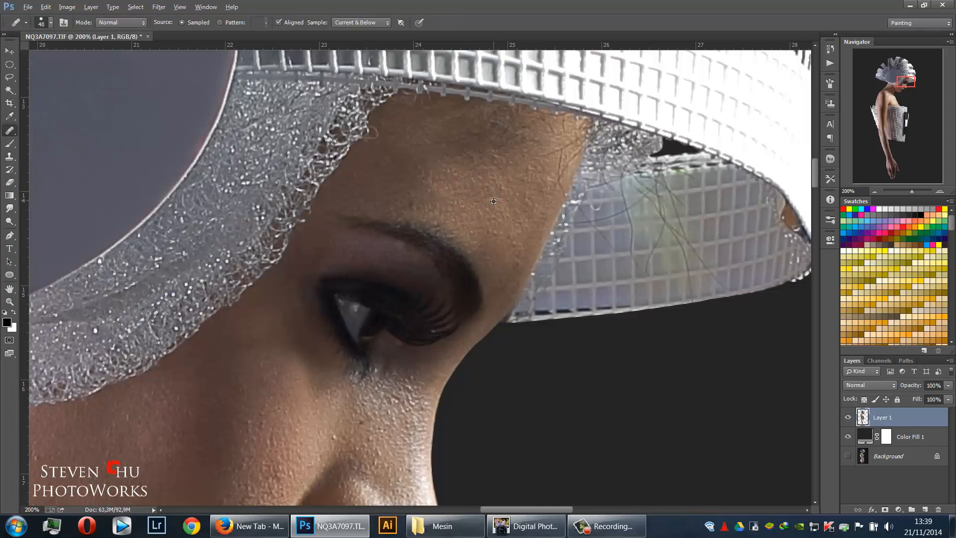
pyautogui.keyDown('alt'); pyautogui.click(493, 202); pyautogui.keyUp('alt')
pyautogui.click(434, 184)
pyautogui.keyDown('alt'); pyautogui.click(480, 185); pyautogui.keyUp('alt')
pyautogui.click(501, 141)
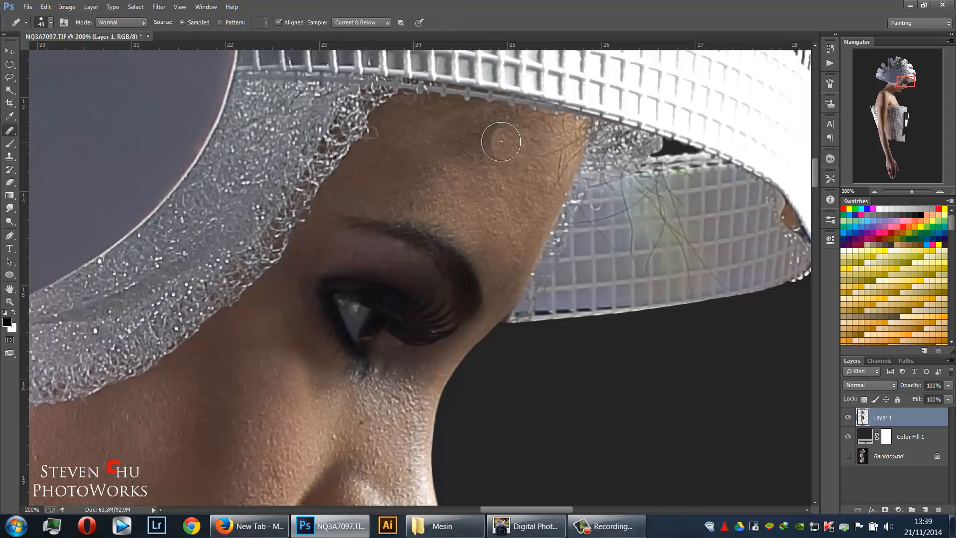
pyautogui.moveTo(501, 141)
pyautogui.mouseDown()
pyautogui.moveTo(492, 134)
pyautogui.moveTo(510, 133)
pyautogui.moveTo(479, 139)
pyautogui.mouseUp()
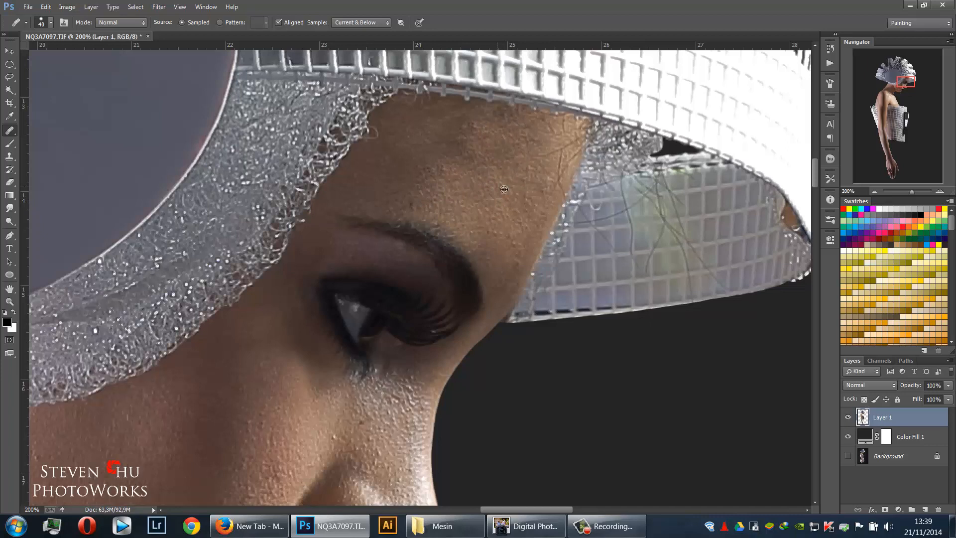
pyautogui.keyDown('alt'); pyautogui.click(504, 189); pyautogui.keyUp('alt')
pyautogui.moveTo(523, 162)
pyautogui.mouseDown()
pyautogui.moveTo(519, 142)
pyautogui.moveTo(421, 149)
pyautogui.moveTo(426, 182)
pyautogui.mouseUp()
pyautogui.keyDown('alt'); pyautogui.click(487, 189); pyautogui.keyUp('alt')
pyautogui.keyDown('alt'); pyautogui.click(464, 173); pyautogui.keyUp('alt')
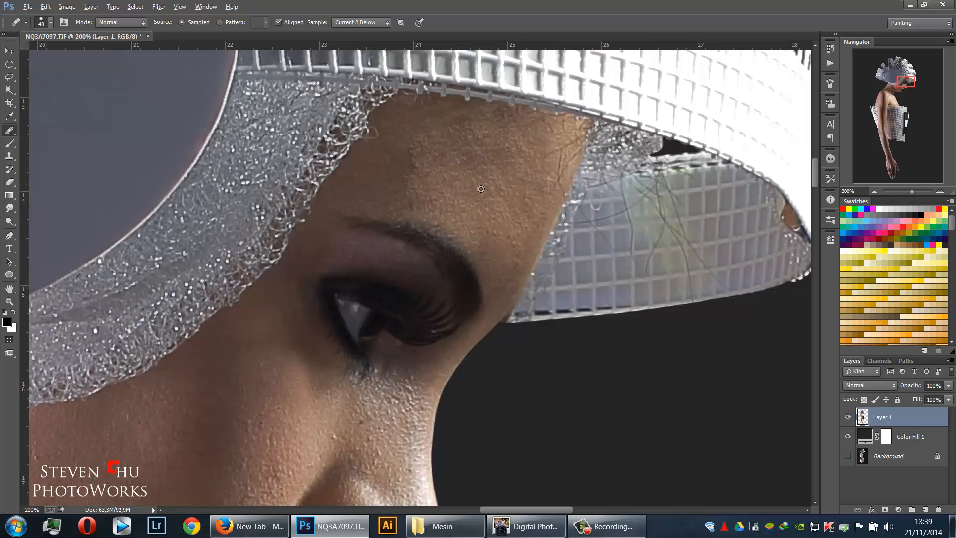
pyautogui.hotkey('ctrl', 'alt', 'z')
pyautogui.hotkey('ctrl', 'alt', 'z')
pyautogui.hotkey('ctrl', 'alt', 'z')
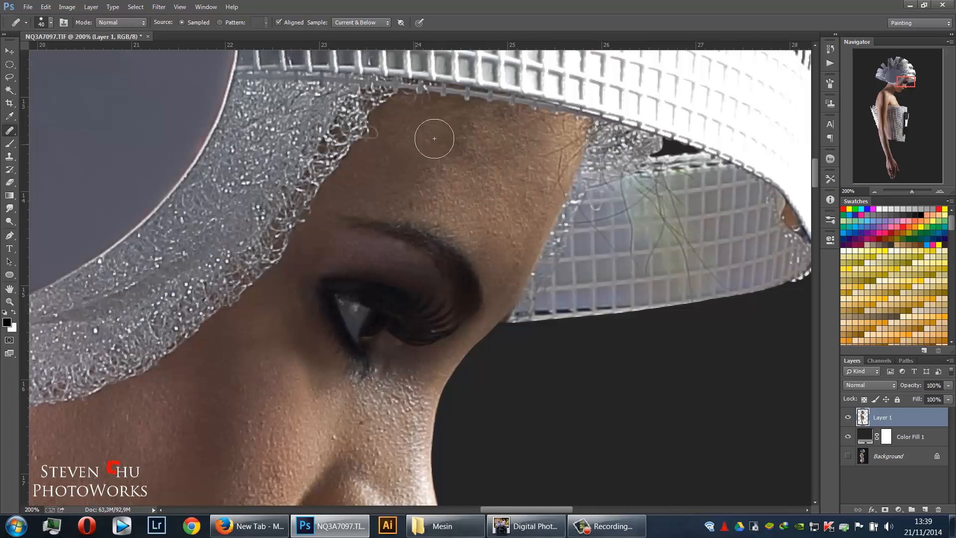
# Heal the dark blotches and rough texture across the upper and middle forehead with sampled skin
pyautogui.moveTo(443, 145); pyautogui.dragTo(477, 138)
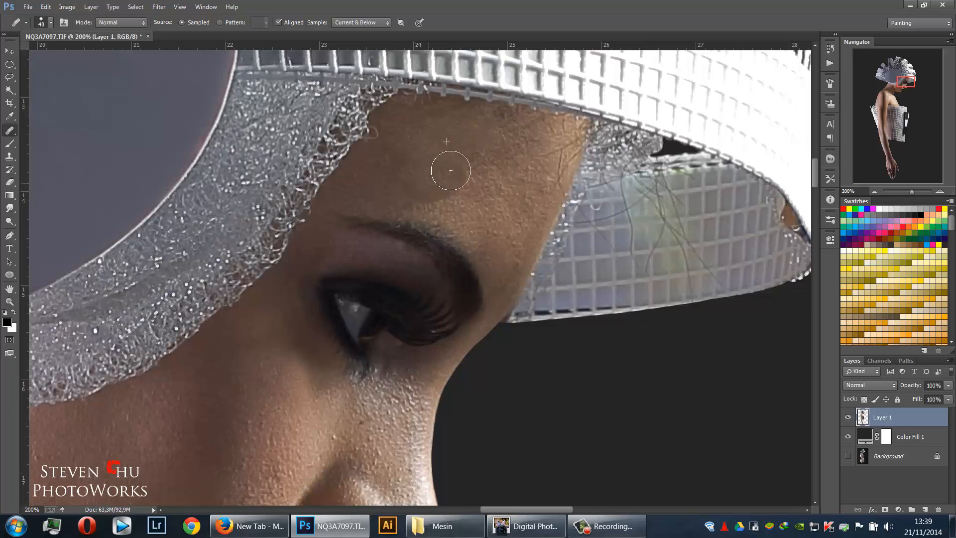
pyautogui.keyDown('alt'); pyautogui.click(418, 155); pyautogui.keyUp('alt')
pyautogui.moveTo(471, 146)
pyautogui.mouseDown()
pyautogui.moveTo(467, 160)
pyautogui.moveTo(518, 135)
pyautogui.moveTo(498, 135)
pyautogui.moveTo(518, 155)
pyautogui.moveTo(471, 186)
pyautogui.mouseUp()
pyautogui.keyDown('alt'); pyautogui.click(451, 161); pyautogui.keyUp('alt')
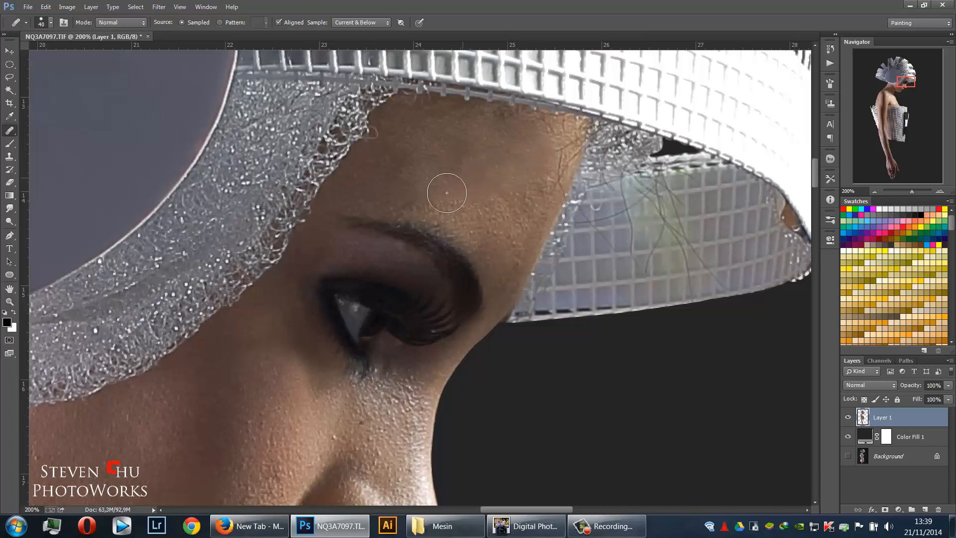
pyautogui.keyDown('alt'); pyautogui.click(470, 168); pyautogui.keyUp('alt')
pyautogui.moveTo(510, 193)
pyautogui.mouseDown()
pyautogui.moveTo(517, 182)
pyautogui.moveTo(495, 198)
pyautogui.moveTo(519, 181)
pyautogui.moveTo(513, 207)
pyautogui.mouseUp()
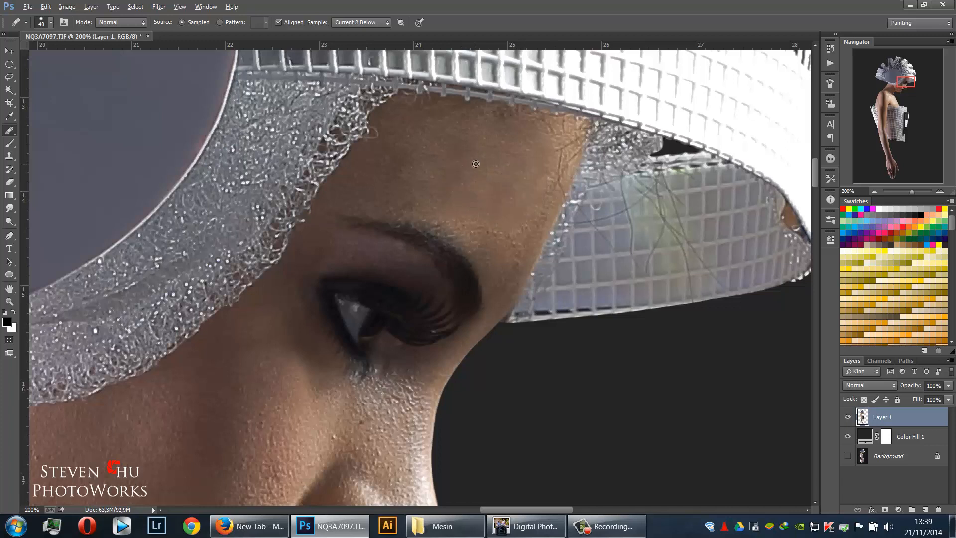
# Heal away the stray hairs along the forehead's front edge and the remaining rough skin beside them
pyautogui.moveTo(552, 144)
pyautogui.mouseDown()
pyautogui.moveTo(540, 180)
pyautogui.moveTo(553, 146)
pyautogui.moveTo(562, 152)
pyautogui.moveTo(548, 180)
pyautogui.mouseUp()
pyautogui.click(497, 184)
pyautogui.keyDown('alt'); pyautogui.click(514, 158); pyautogui.keyUp('alt')
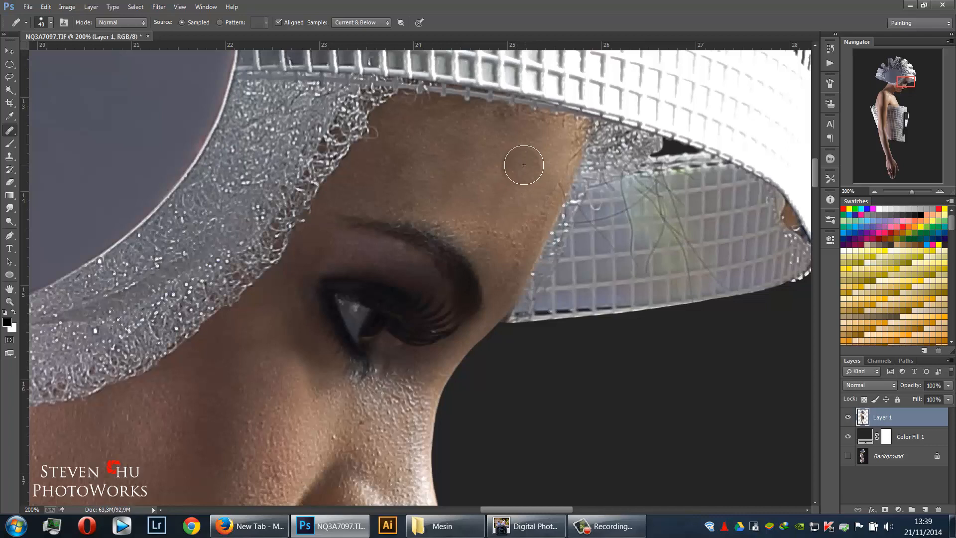
pyautogui.click(366, 147)
pyautogui.hotkey('ctrl', 'z')
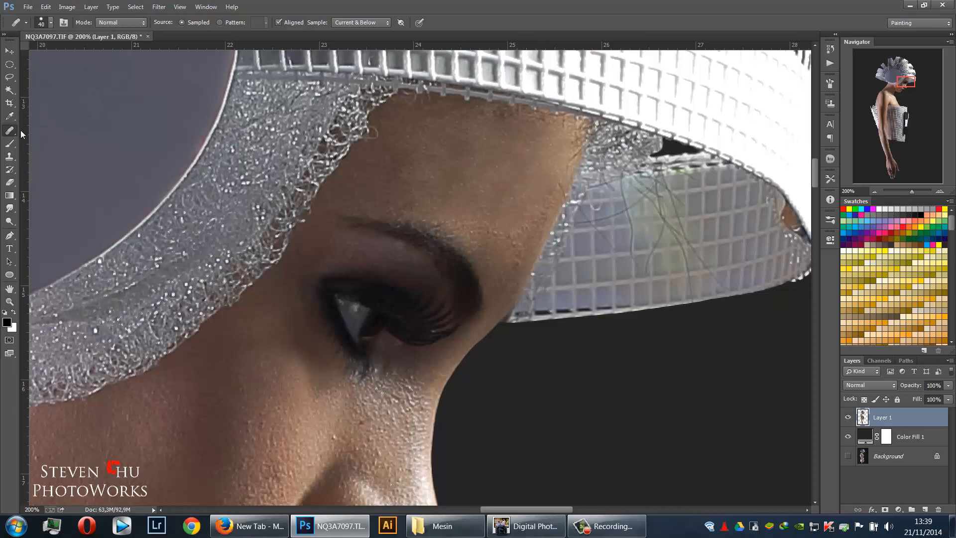
# Patch the leftover hair marks at the forehead's front edge under the brim using the Patch Tool
pyautogui.rightClick(14, 134)
pyautogui.click(50, 161)
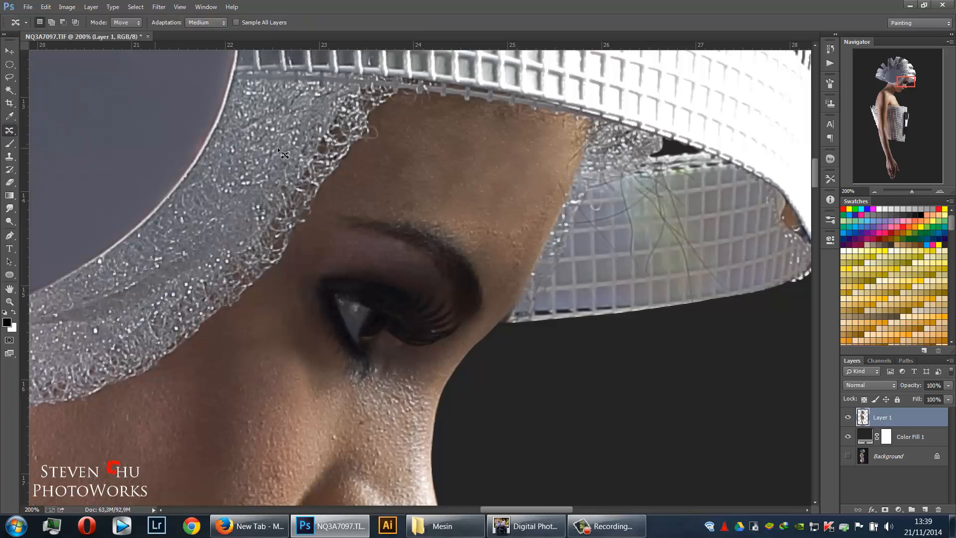
pyautogui.rightClick(10, 132)
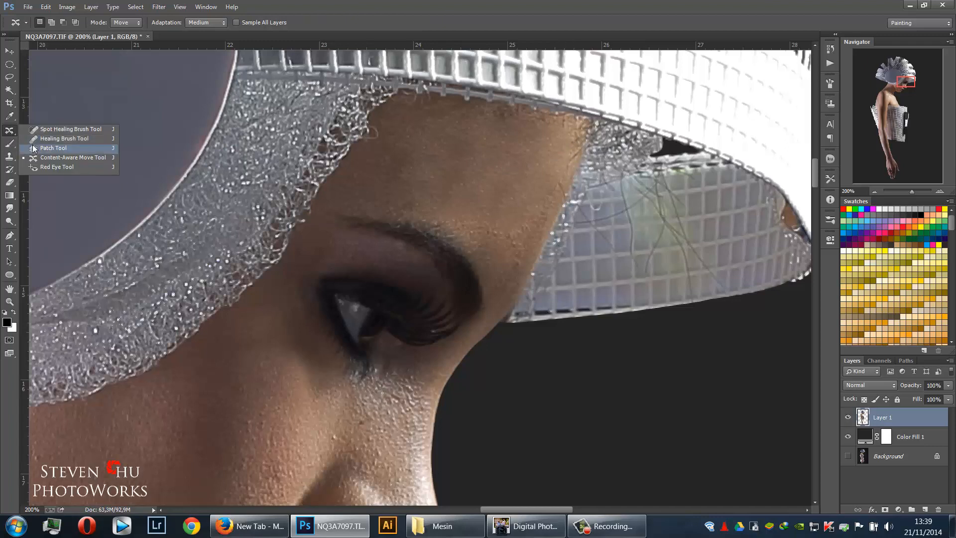
pyautogui.click(100, 151)
pyautogui.moveTo(574, 137)
pyautogui.mouseDown()
pyautogui.moveTo(563, 169)
pyautogui.moveTo(580, 154)
pyautogui.moveTo(577, 139)
pyautogui.mouseUp()
pyautogui.moveTo(573, 152)
pyautogui.mouseDown()
pyautogui.moveTo(556, 151)
pyautogui.moveTo(542, 215)
pyautogui.moveTo(562, 195)
pyautogui.moveTo(559, 184)
pyautogui.mouseUp()
pyautogui.hotkey('ctrl', 'd')
pyautogui.hotkey('ctrl', 'd')
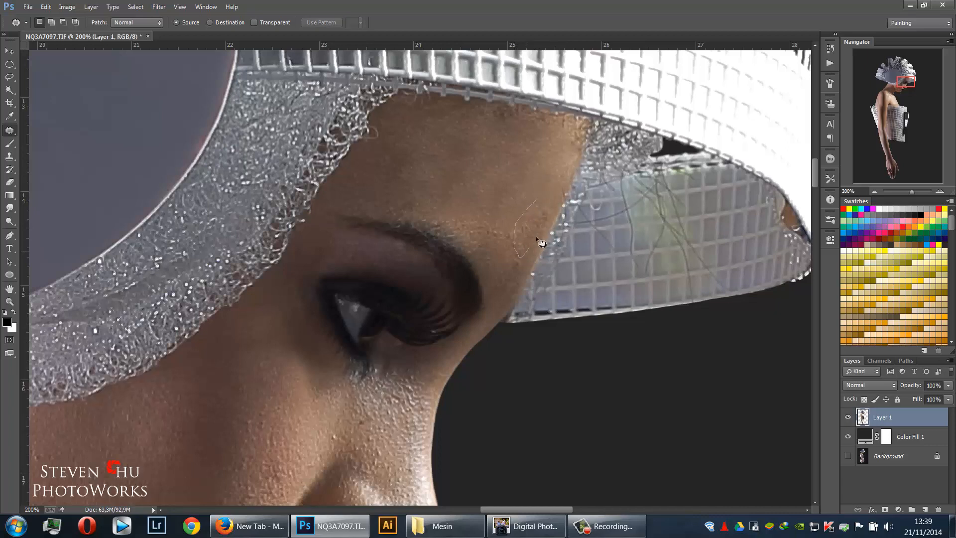
# Patch the spots on the lower front of the forehead and the one just above the eyebrow
pyautogui.moveTo(550, 209); pyautogui.dragTo(522, 178)
pyautogui.hotkey('ctrl', 'd')
pyautogui.moveTo(525, 233); pyautogui.dragTo(523, 204)
pyautogui.hotkey('ctrl', 'd')
pyautogui.moveTo(436, 215); pyautogui.dragTo(488, 206)
pyautogui.hotkey('ctrl', 'd')
# Inspect the neck, shoulder, arm and mesh bodice down to the black buckle for remaining blemishes
pyautogui.moveTo(293, 349)
pyautogui.mouseDown()
pyautogui.moveTo(420, 231)
pyautogui.moveTo(373, 184)
pyautogui.mouseUp()
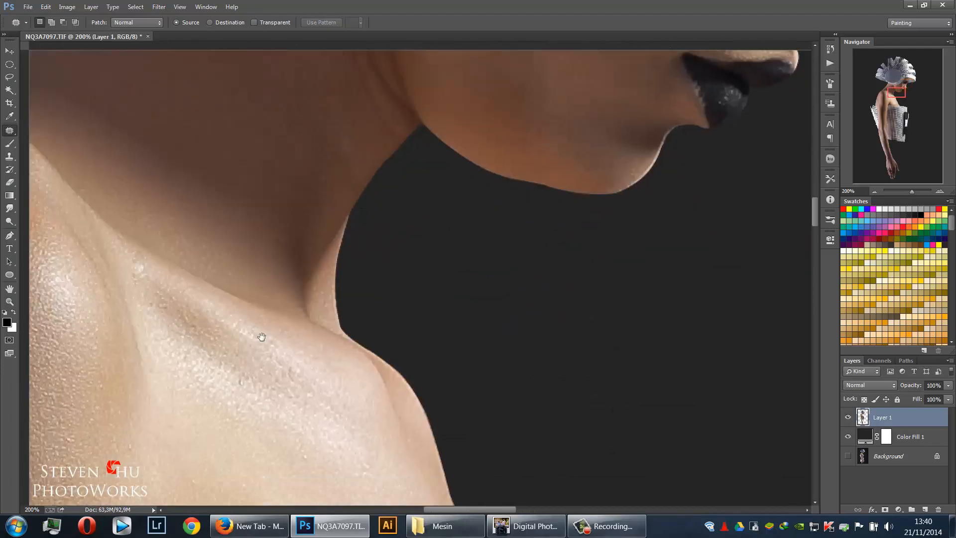
pyautogui.moveTo(262, 338); pyautogui.dragTo(353, 185)
pyautogui.moveTo(245, 319); pyautogui.dragTo(390, 186)
pyautogui.moveTo(328, 341); pyautogui.dragTo(471, 234)
pyautogui.moveTo(350, 316)
pyautogui.mouseDown()
pyautogui.moveTo(393, 284)
pyautogui.moveTo(359, 313)
pyautogui.mouseUp()
pyautogui.hotkey('ctrl', 'r')
pyautogui.moveTo(363, 343)
pyautogui.mouseDown()
pyautogui.moveTo(356, 388)
pyautogui.moveTo(373, 129)
pyautogui.mouseUp()
pyautogui.hotkey('ctrl', 'd')
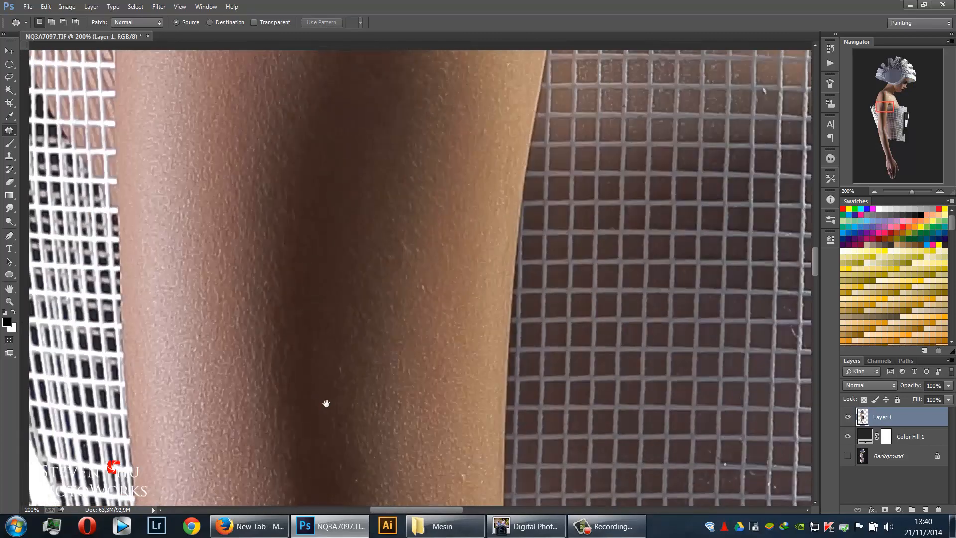
pyautogui.moveTo(324, 402)
pyautogui.mouseDown()
pyautogui.moveTo(326, 124)
pyautogui.moveTo(315, 129)
pyautogui.mouseUp()
pyautogui.moveTo(343, 429); pyautogui.dragTo(311, 132)
pyautogui.moveTo(283, 386); pyautogui.dragTo(282, 236)
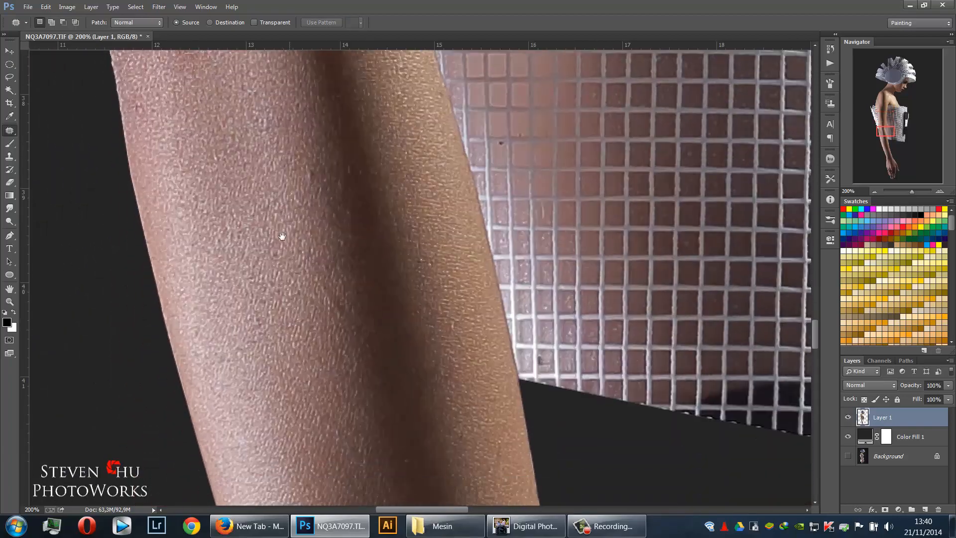
pyautogui.moveTo(296, 292); pyautogui.dragTo(173, 250)
pyautogui.moveTo(512, 333); pyautogui.dragTo(253, 288)
pyautogui.moveTo(399, 319); pyautogui.dragTo(149, 294)
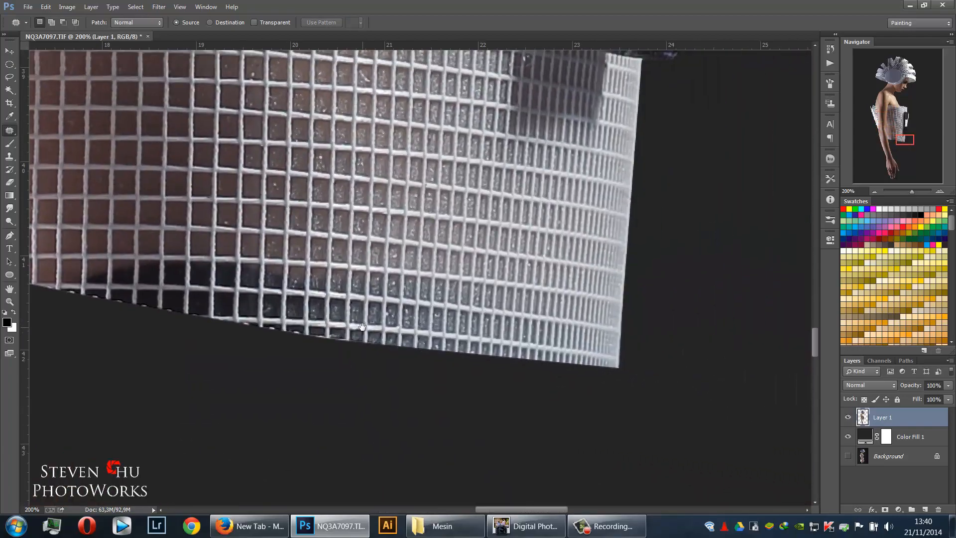
pyautogui.moveTo(717, 354); pyautogui.dragTo(431, 363)
pyautogui.moveTo(327, 194); pyautogui.dragTo(373, 388)
pyautogui.moveTo(269, 177); pyautogui.dragTo(365, 381)
pyautogui.moveTo(286, 191)
pyautogui.mouseDown()
pyautogui.moveTo(361, 327)
pyautogui.moveTo(374, 269)
pyautogui.mouseUp()
pyautogui.moveTo(366, 338); pyautogui.dragTo(358, 295)
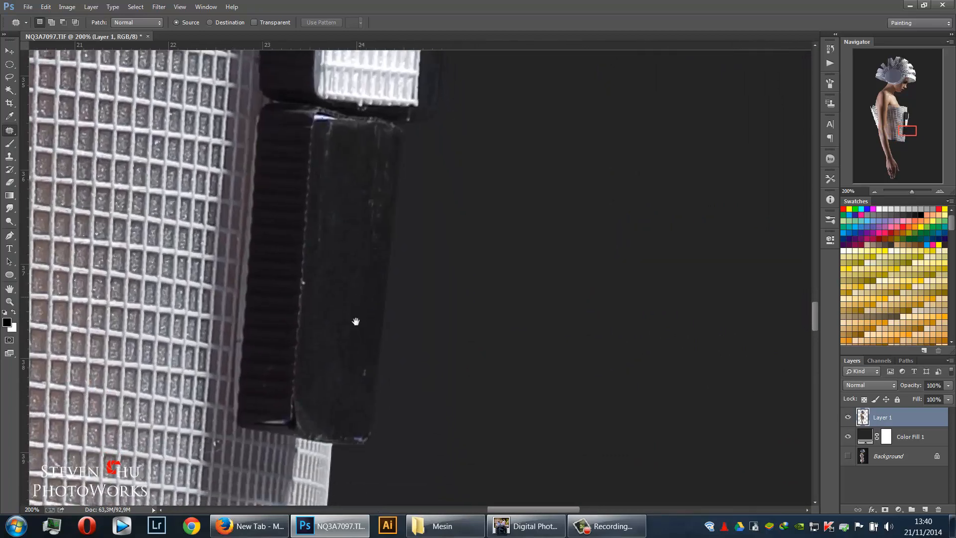
# Patch the light specks on the lower and upper parts of the black buckle's bottom section
pyautogui.moveTo(369, 370); pyautogui.dragTo(368, 334)
pyautogui.hotkey('ctrl', 'd')
pyautogui.moveTo(389, 175)
pyautogui.mouseDown()
pyautogui.moveTo(372, 161)
pyautogui.moveTo(346, 188)
pyautogui.mouseUp()
pyautogui.hotkey('ctrl', 'd')
# Inspect the upper buckle, bodice and chest up close, and check the whole retouched figure
pyautogui.moveTo(367, 146); pyautogui.dragTo(393, 341)
pyautogui.moveTo(329, 144); pyautogui.dragTo(346, 348)
pyautogui.moveTo(318, 129); pyautogui.dragTo(315, 366)
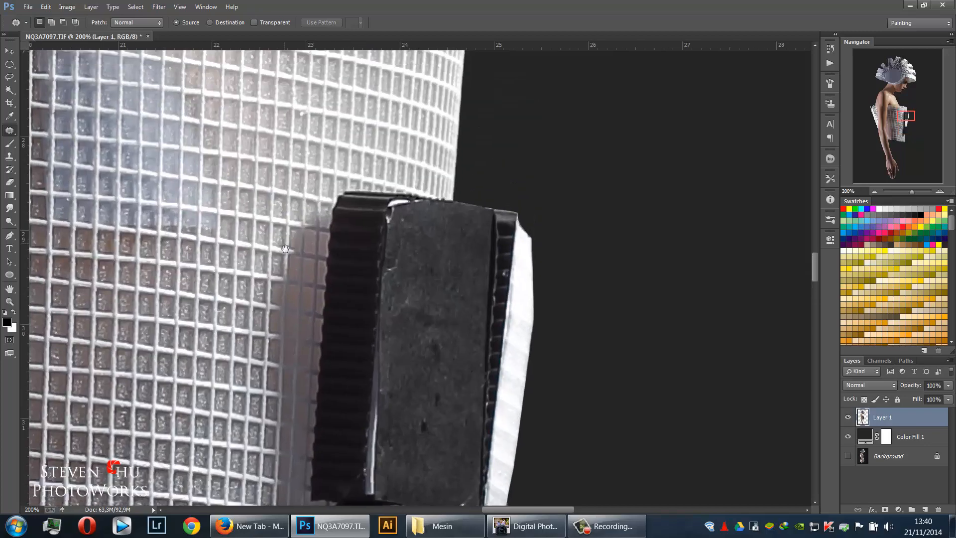
pyautogui.moveTo(278, 162); pyautogui.dragTo(276, 295)
pyautogui.moveTo(249, 172)
pyautogui.mouseDown()
pyautogui.moveTo(279, 316)
pyautogui.moveTo(365, 357)
pyautogui.mouseUp()
pyautogui.moveTo(197, 141); pyautogui.dragTo(335, 241)
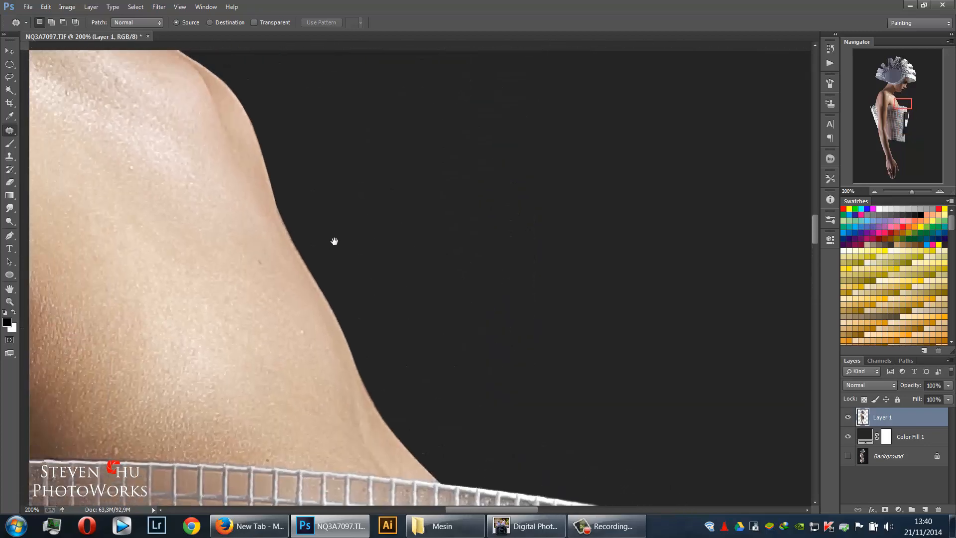
pyautogui.hotkey('ctrl', '-')
pyautogui.hotkey('ctrl', '-')
pyautogui.hotkey('ctrl', '-')
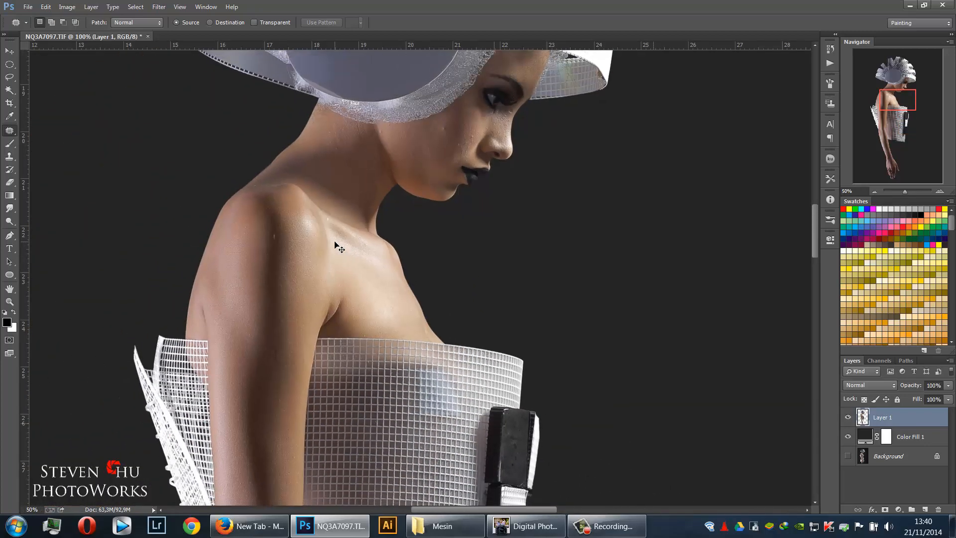
pyautogui.hotkey('ctrl', '-')
pyautogui.hotkey('ctrl', '-')
pyautogui.hotkey('ctrl', '-')
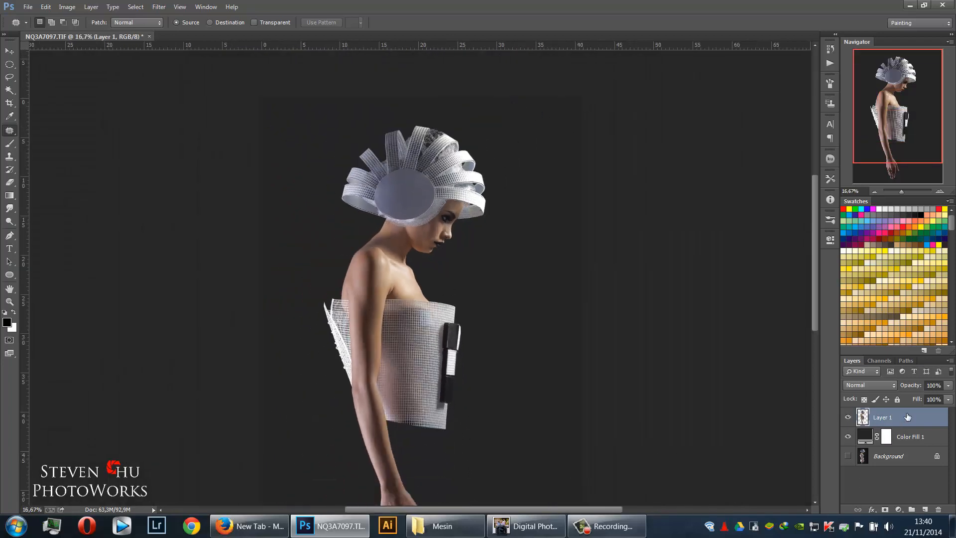
# Duplicate Layer 1, and keep the original below Color Fill 1 under the name Backup
pyautogui.hotkey('ctrl', 'j')
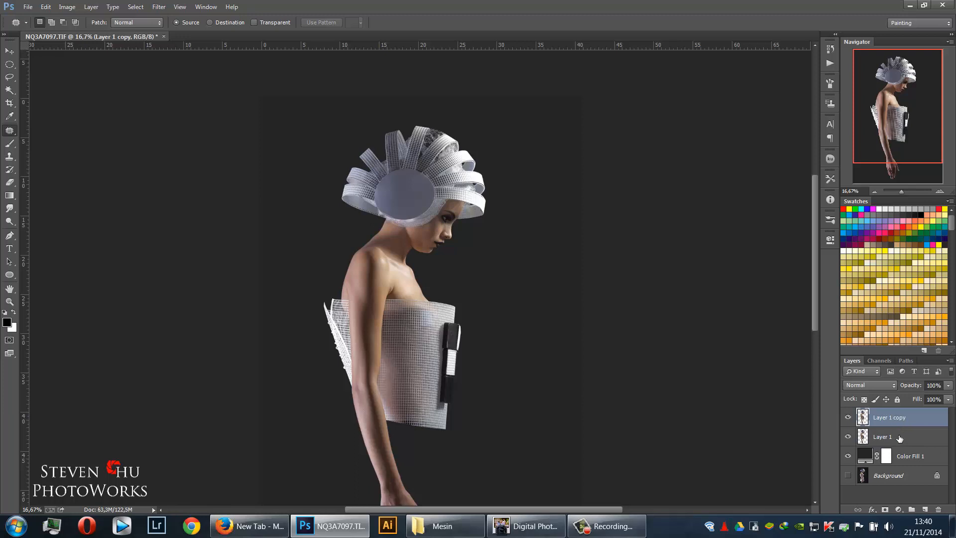
pyautogui.click(892, 437)
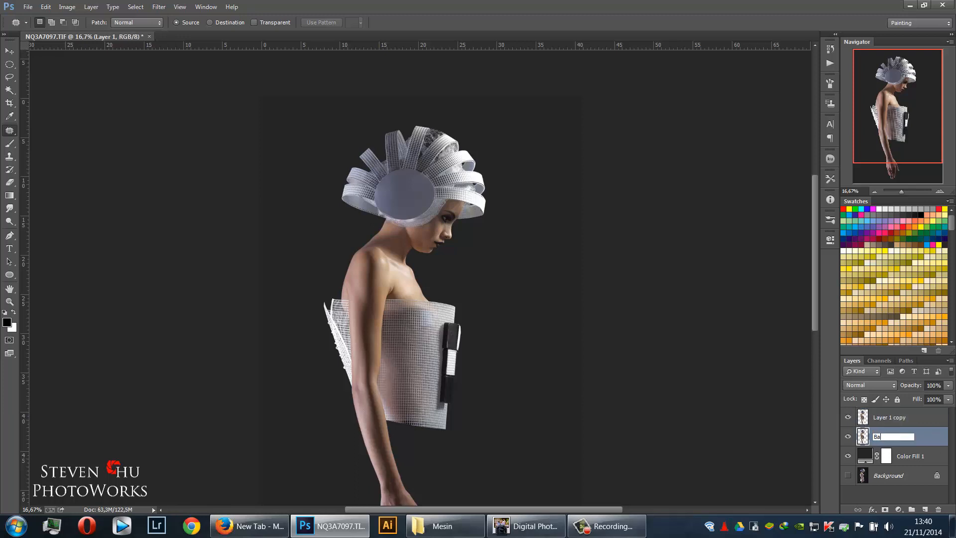
pyautogui.press('Return')
pyautogui.moveTo(901, 441); pyautogui.dragTo(904, 464)
# Open the Imagenomic Portraiture filter on the Layer 1 copy layer
pyautogui.click(896, 419)
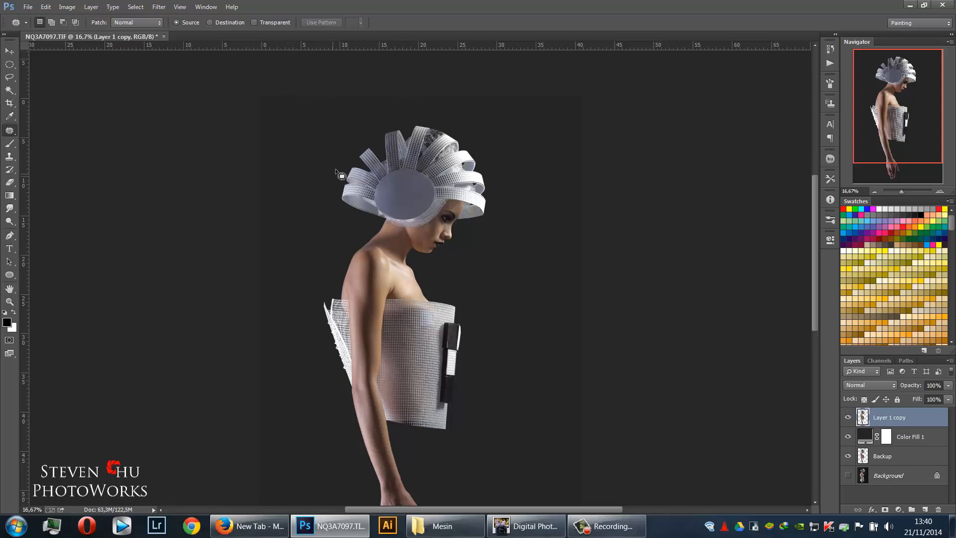
pyautogui.hotkey('ctrl', '+')
pyautogui.hotkey('ctrl', '+')
pyautogui.hotkey('ctrl', '+')
pyautogui.hotkey('ctrl', '+')
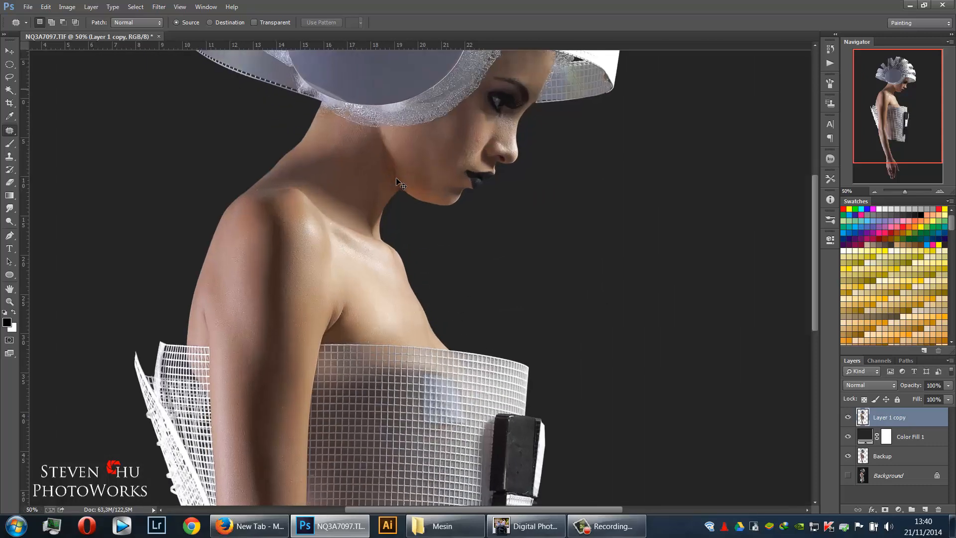
pyautogui.moveTo(406, 168); pyautogui.dragTo(376, 282)
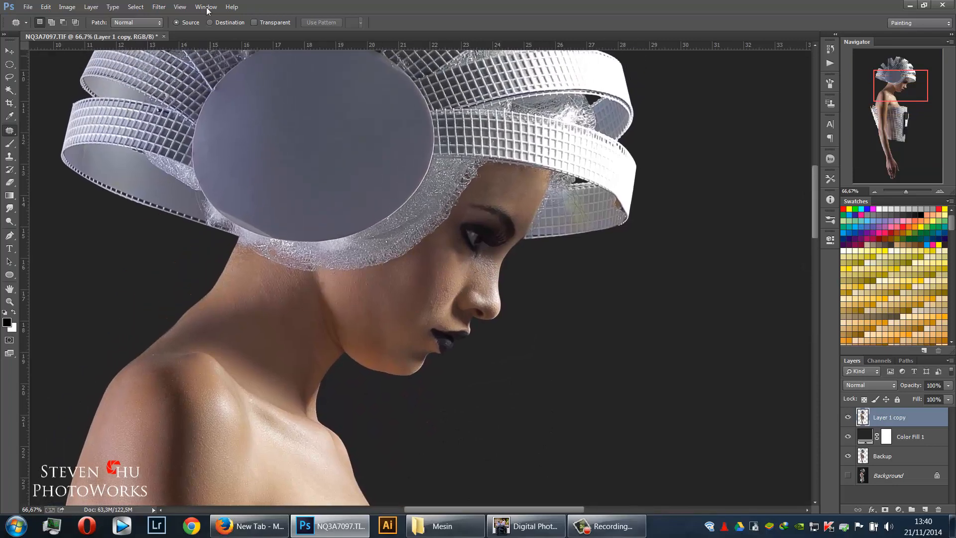
pyautogui.click(159, 7)
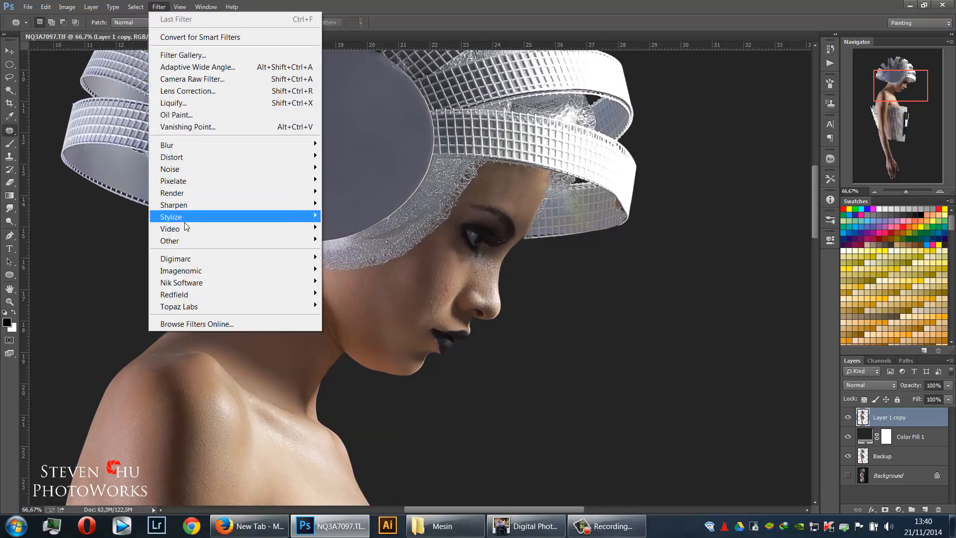
pyautogui.moveTo(206, 273)
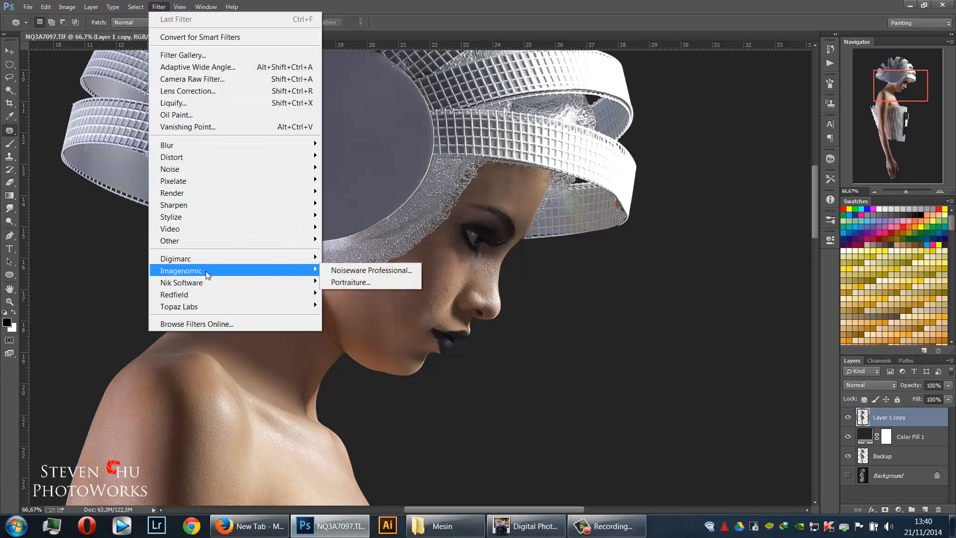
pyautogui.click(344, 282)
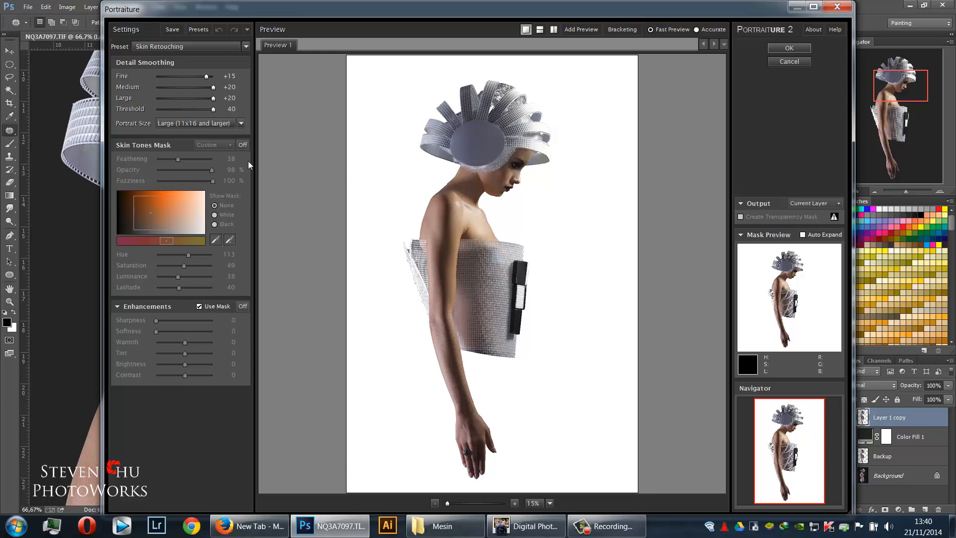
# Cancel the Portraiture run on Layer 1 copy and duplicate that layer
pyautogui.click(794, 48)
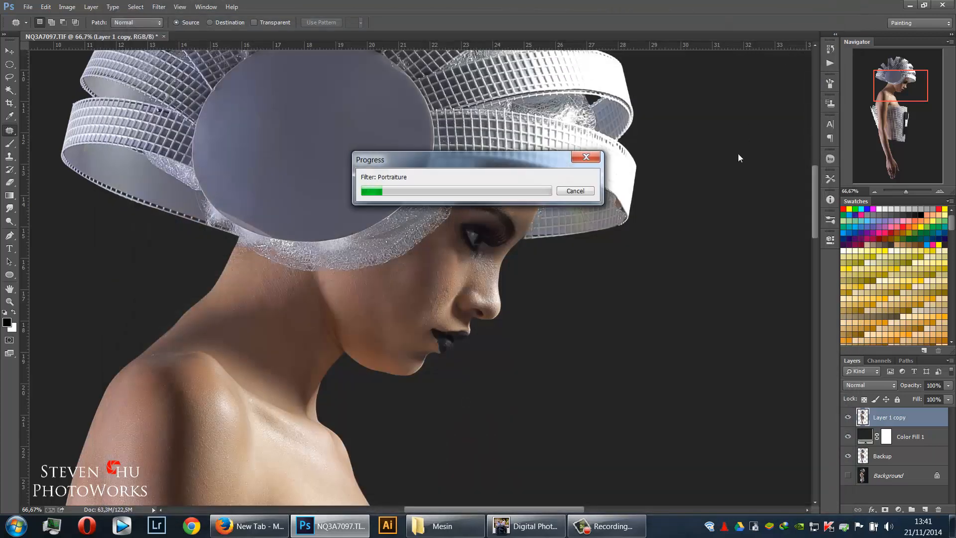
pyautogui.click(594, 193)
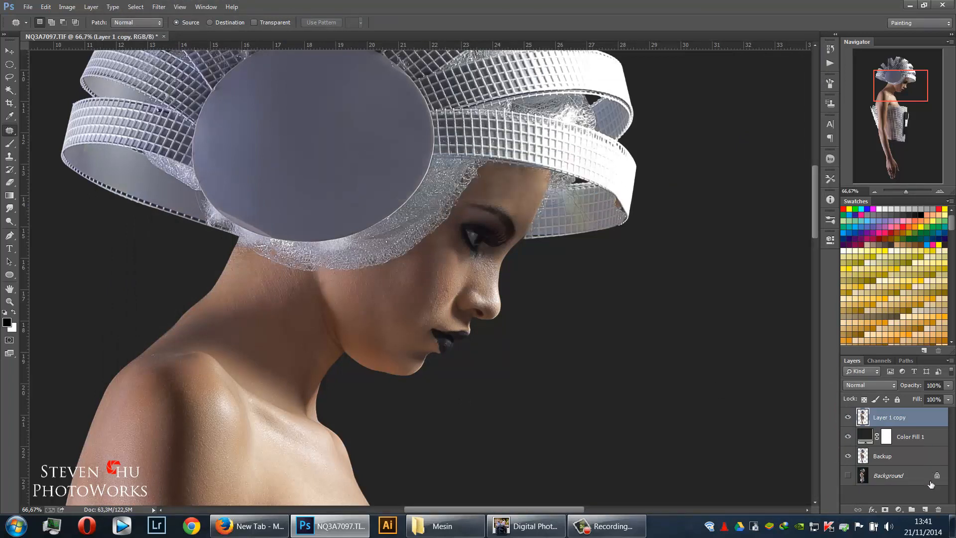
pyautogui.hotkey('ctrl', 'j')
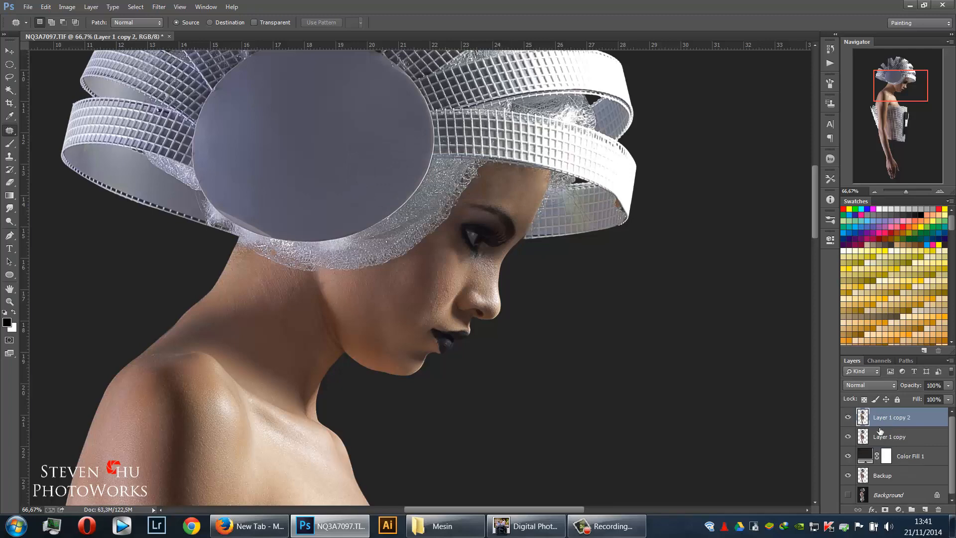
# Apply the Imagenomic Portraiture filter with the Skin Retouching preset to the Layer 1 copy 2 layer
pyautogui.click(155, 7)
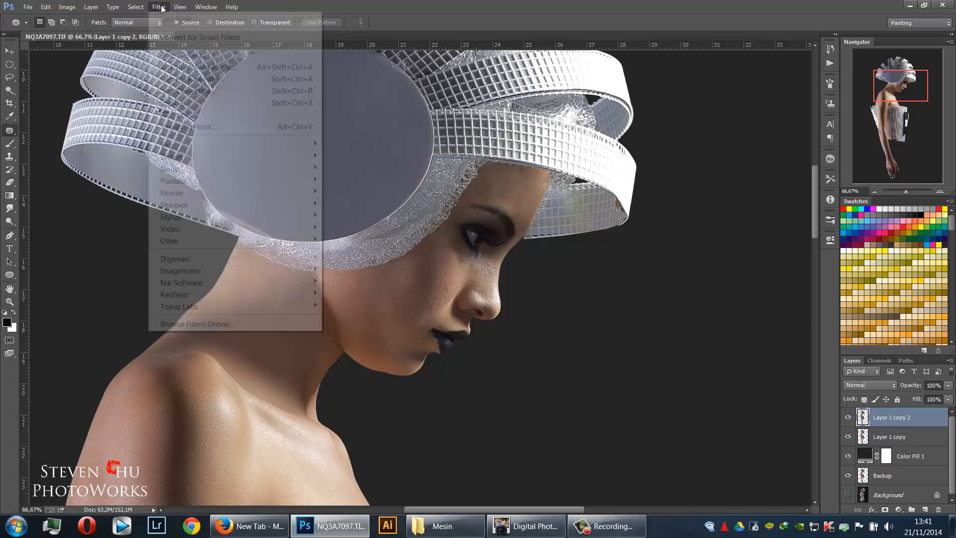
pyautogui.moveTo(219, 275)
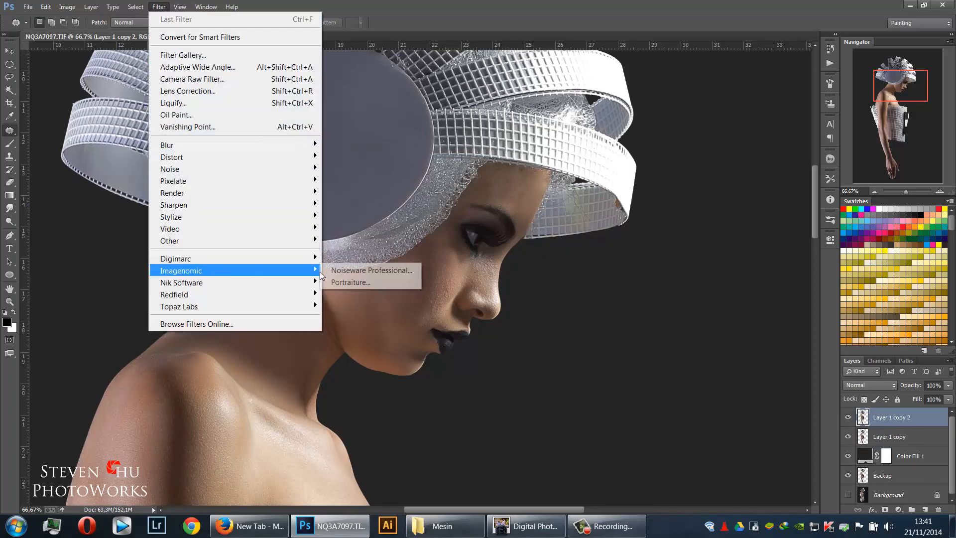
pyautogui.click(380, 279)
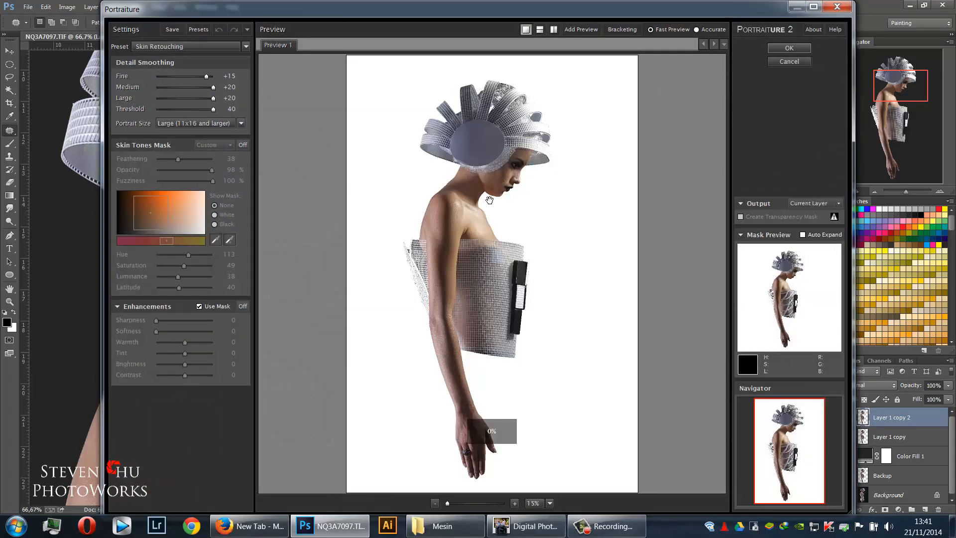
pyautogui.click(789, 49)
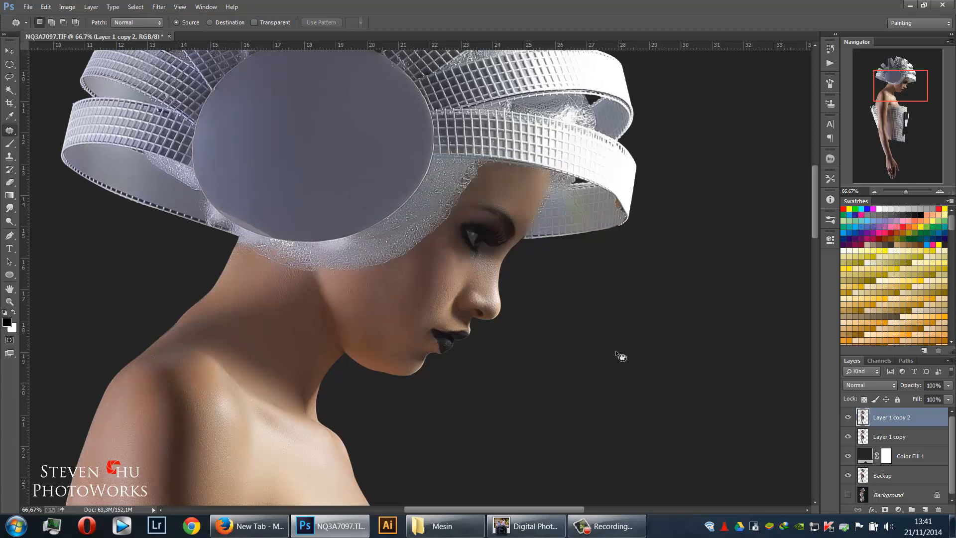
# Add a layer mask to Layer 1 copy 2, invert it to black and make white the foreground color
pyautogui.click(885, 510)
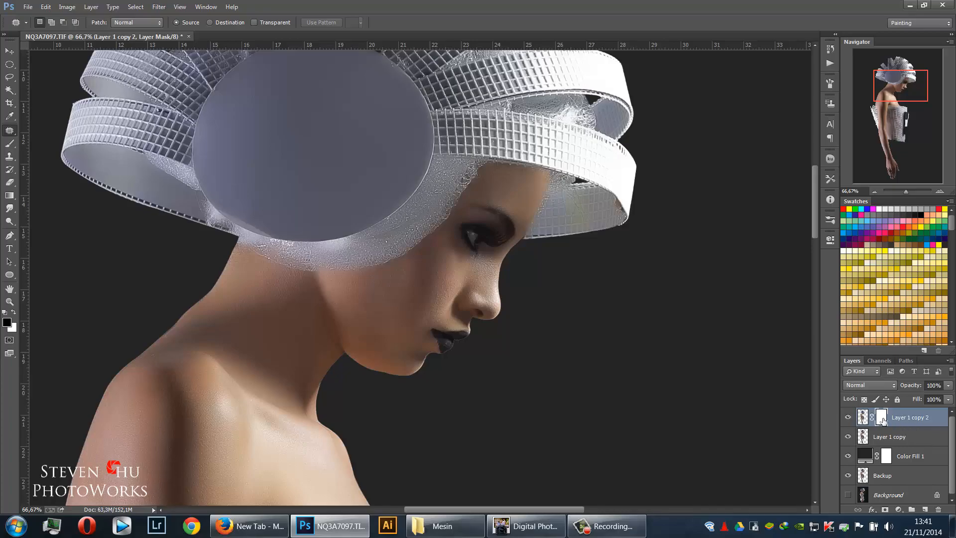
pyautogui.press('v')
pyautogui.press('x')
pyautogui.hotkey('ctrl', 'i')
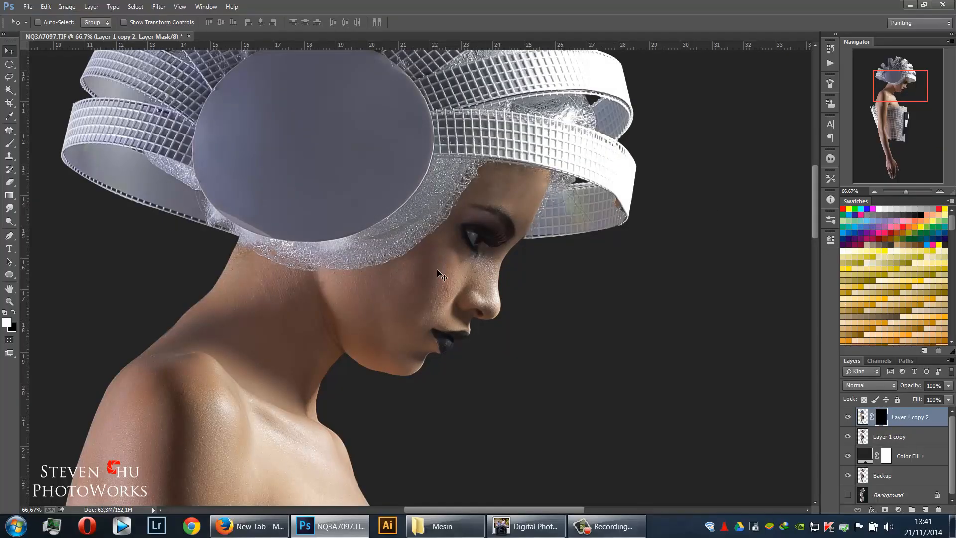
# Set up a 175 px Brush with its hardness lowered to a soft edge for painting on the mask
pyautogui.press('b')
pyautogui.rightClick(393, 292)
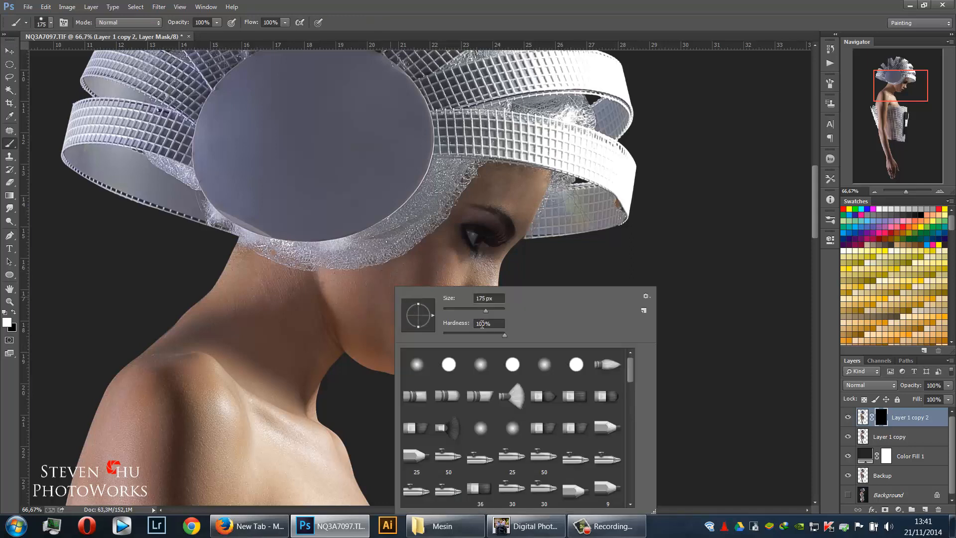
pyautogui.moveTo(466, 335); pyautogui.dragTo(432, 334)
pyautogui.click(492, 124)
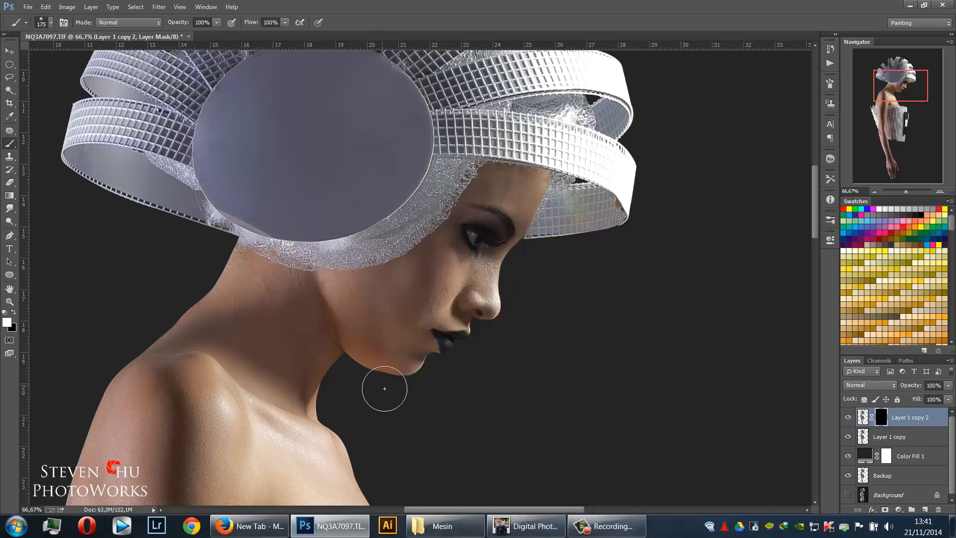
pyautogui.rightClick(16, 148)
pyautogui.click(37, 144)
# Paint white on the Layer 1 copy 2 mask over the face, neck, shoulder, chest and upper arm to reveal the smoothed skin
pyautogui.moveTo(493, 186)
pyautogui.mouseDown()
pyautogui.moveTo(520, 197)
pyautogui.moveTo(503, 187)
pyautogui.mouseUp()
pyautogui.moveTo(260, 345); pyautogui.dragTo(402, 220)
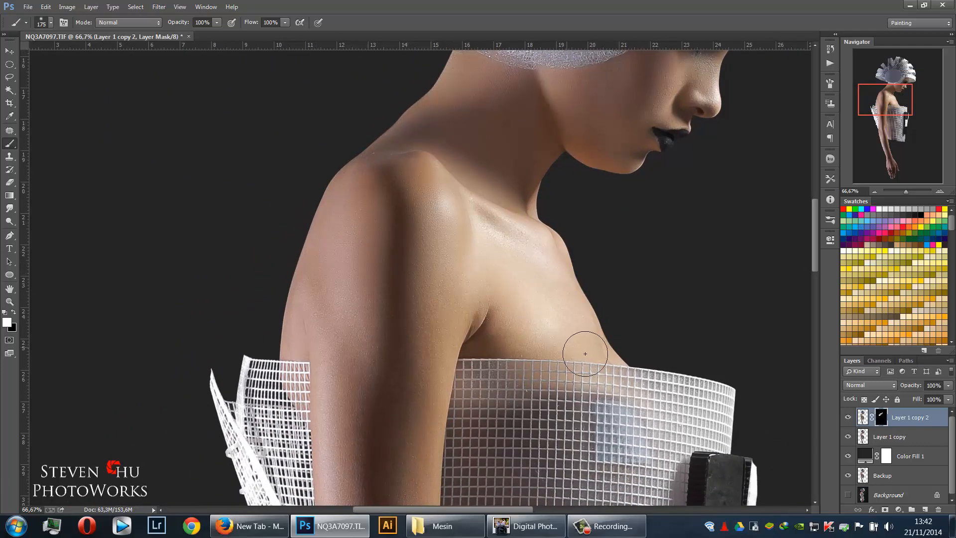
pyautogui.moveTo(531, 264)
pyautogui.mouseDown()
pyautogui.moveTo(503, 231)
pyautogui.moveTo(499, 203)
pyautogui.mouseUp()
pyautogui.moveTo(622, 123); pyautogui.dragTo(519, 252)
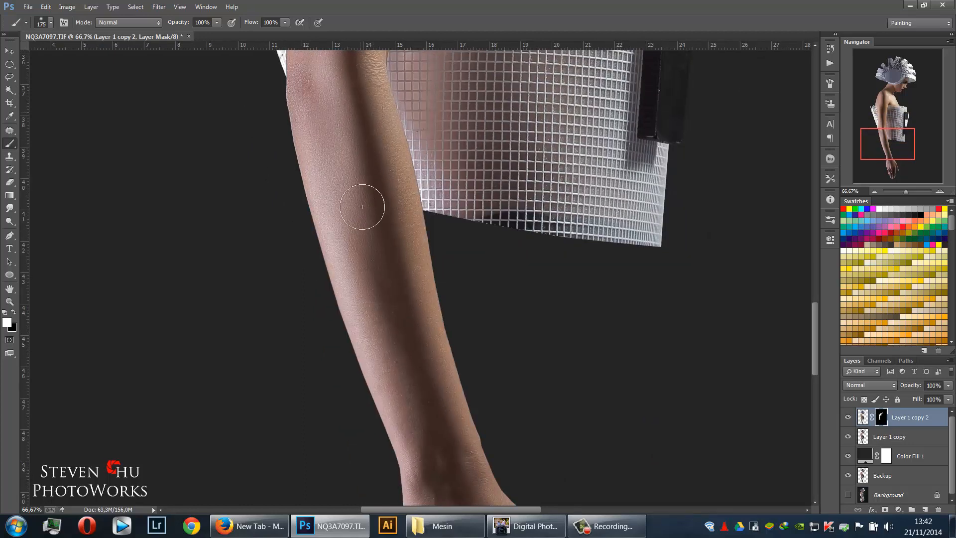
# Paint white on the mask over the forearm, wrist and hand to reveal the smoothed skin there
pyautogui.moveTo(426, 410); pyautogui.dragTo(390, 273)
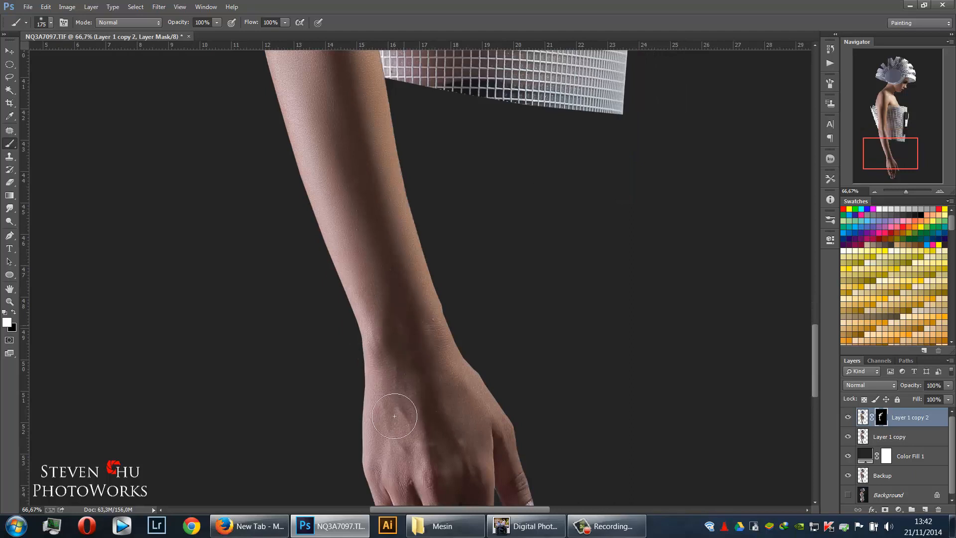
pyautogui.moveTo(426, 427); pyautogui.dragTo(407, 374)
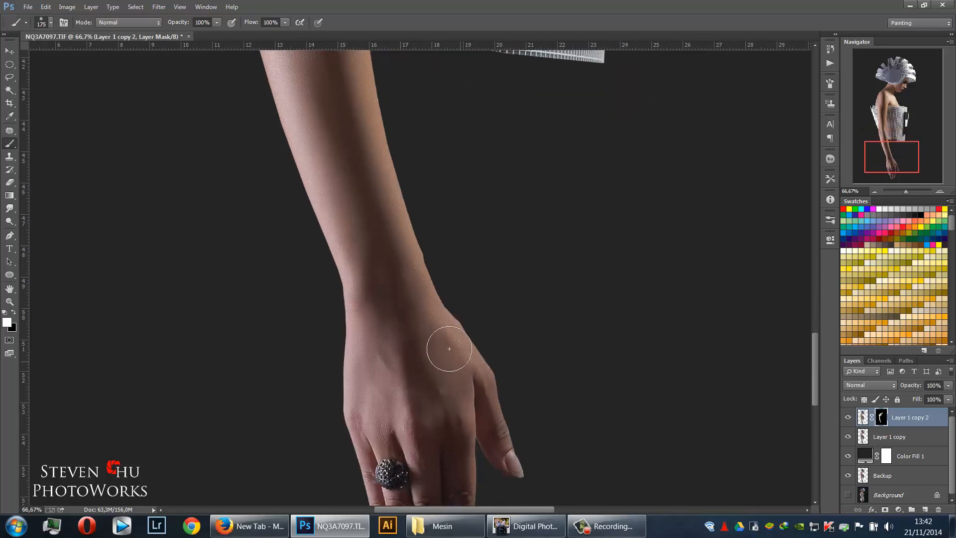
pyautogui.moveTo(404, 385); pyautogui.dragTo(384, 344)
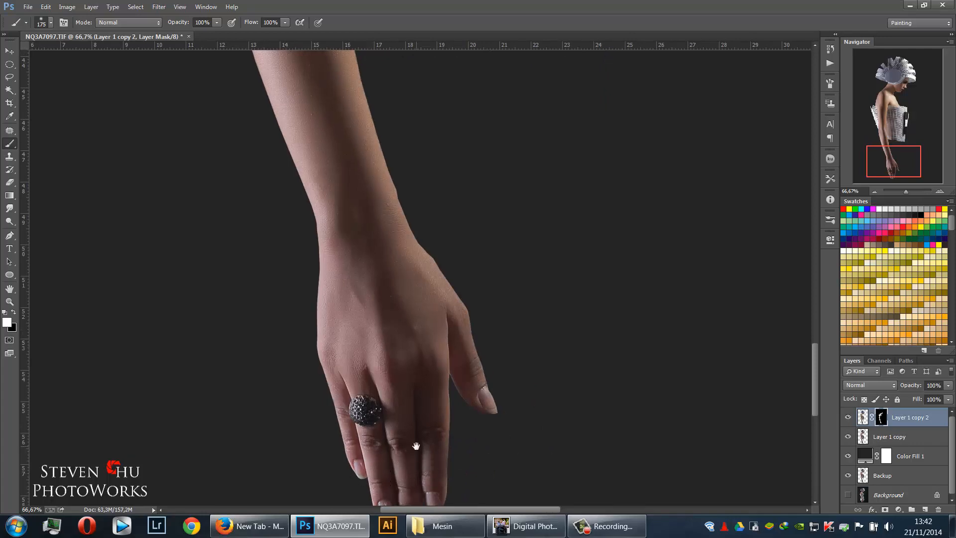
pyautogui.moveTo(387, 456); pyautogui.dragTo(385, 467)
pyautogui.scroll(10, 384, 467)
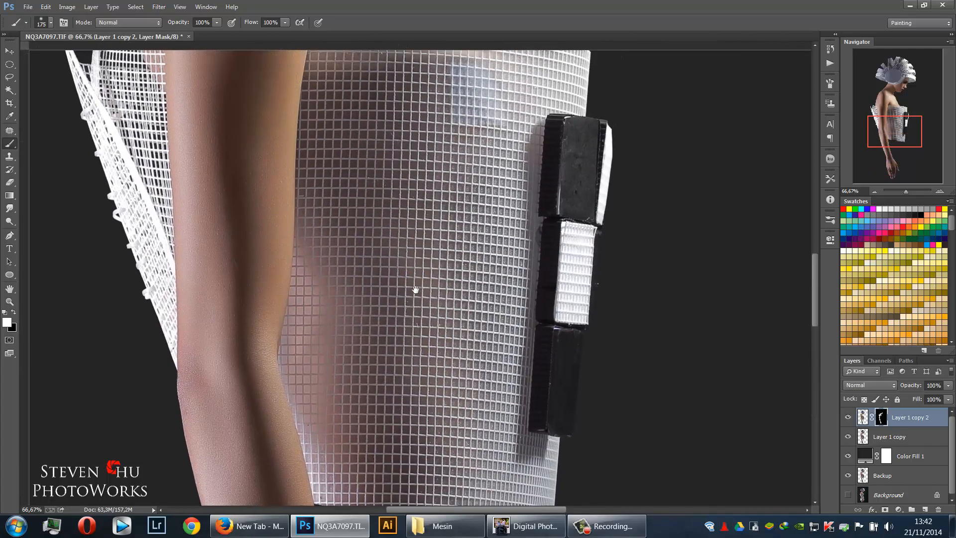
pyautogui.scroll(-4, 416, 292)
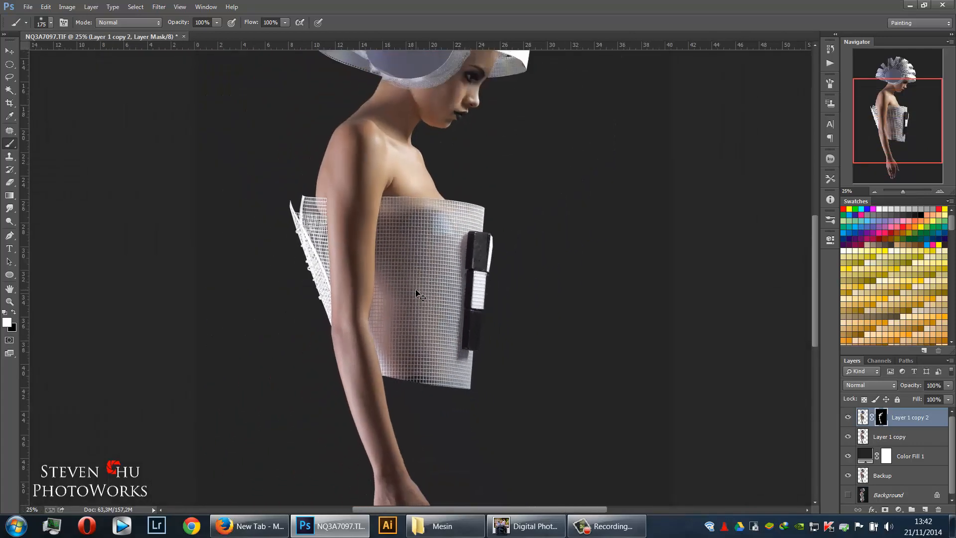
pyautogui.press('v')
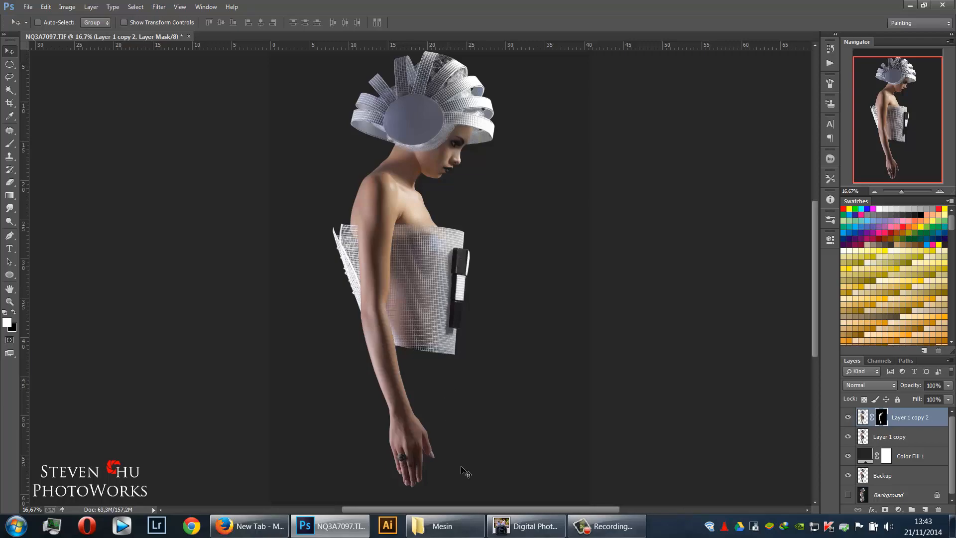
# Switch to the Mesin folder and preview the arm cutout NQ3A7093.png
pyautogui.click(436, 529)
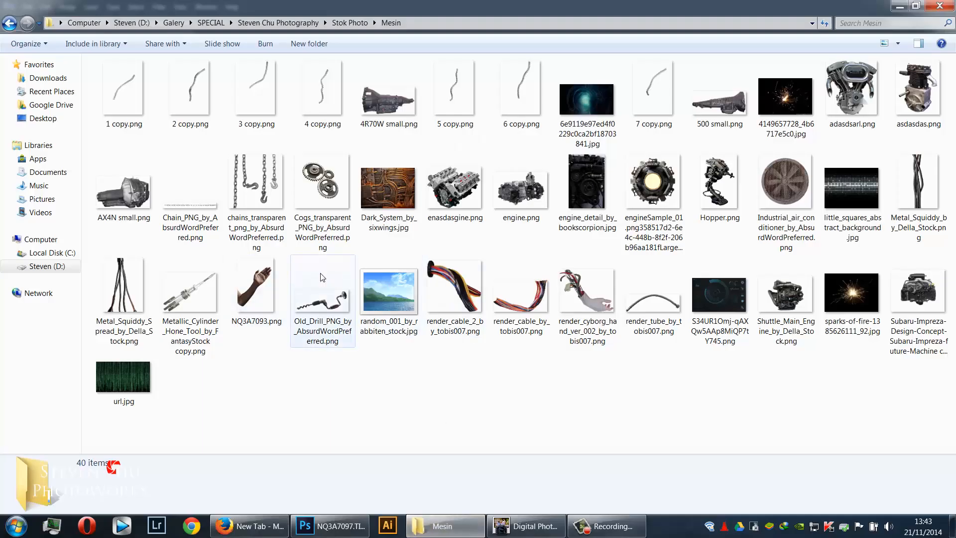
pyautogui.click(279, 286)
pyautogui.doubleClick(278, 286)
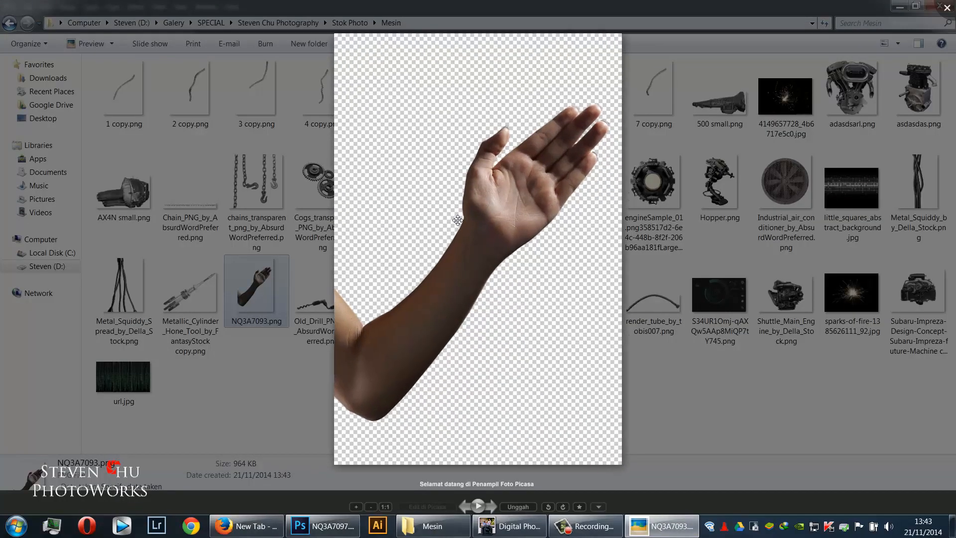
pyautogui.click(557, 500)
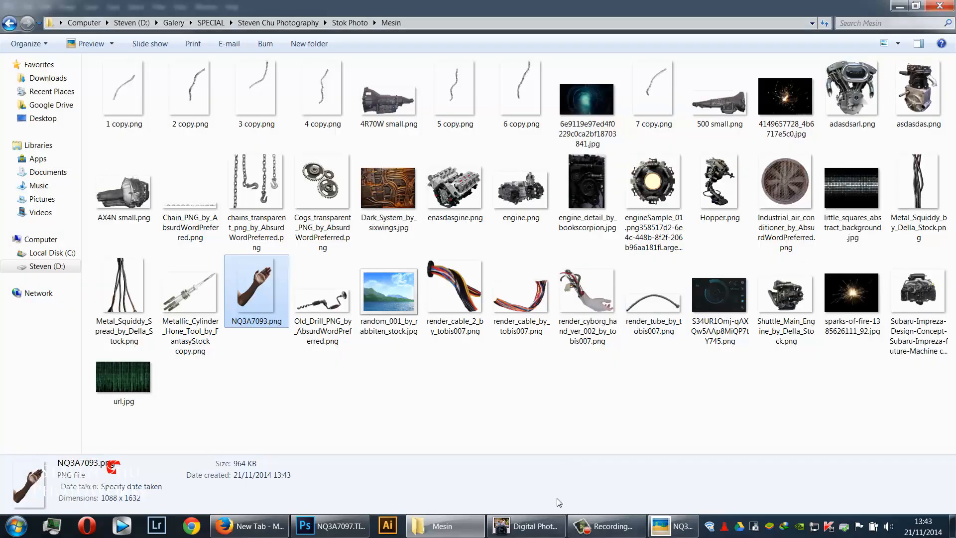
# Switch to Digital Photo Professional, close the open photo and view NQ3A7092.CR2 with the raised arm
pyautogui.click(533, 529)
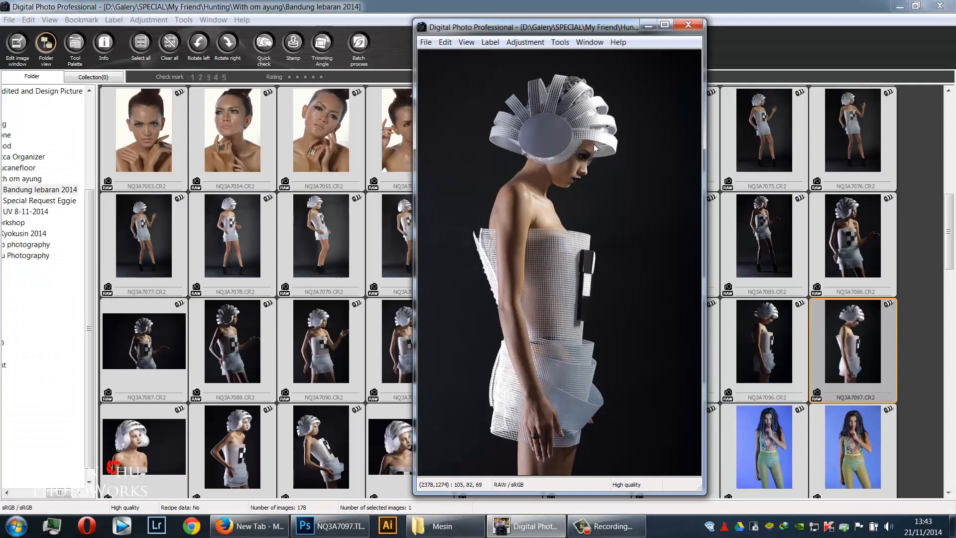
pyautogui.click(688, 24)
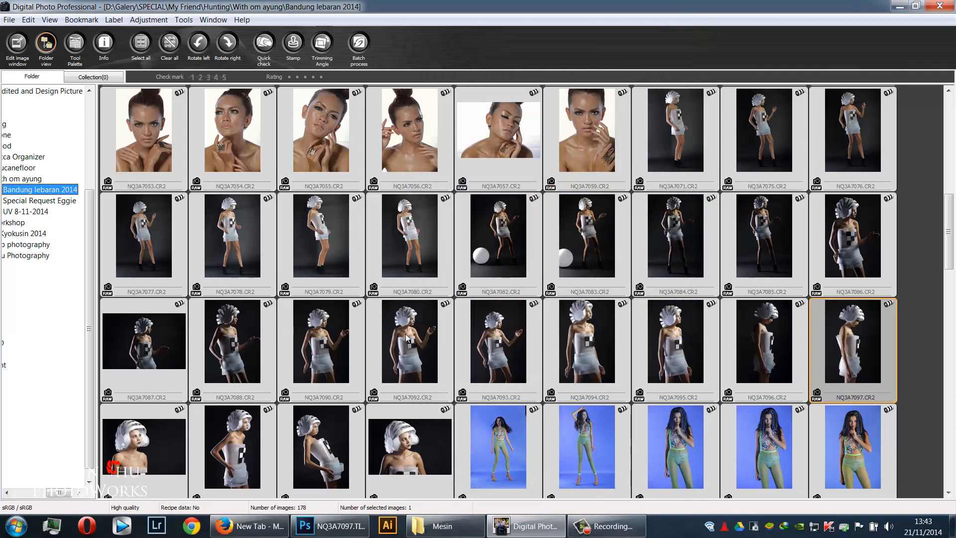
pyautogui.doubleClick(432, 339)
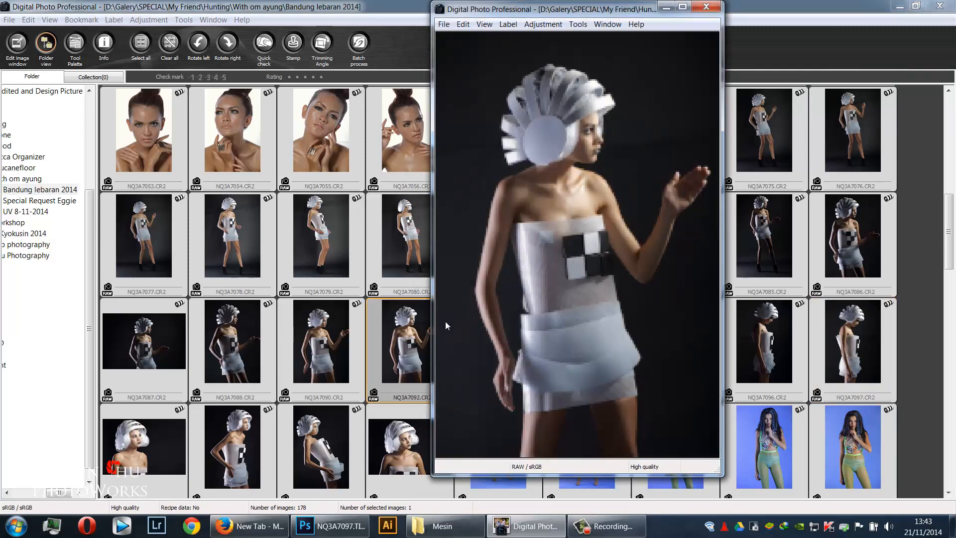
pyautogui.click(706, 6)
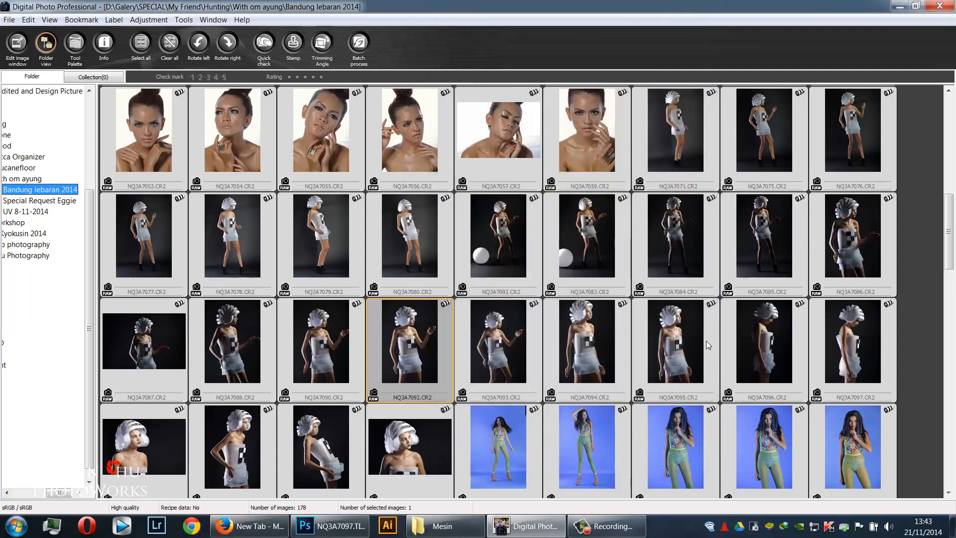
# Place NQ3A7093.png from the Mesin folder into the composition, scaled to about 116%, rotated about 110° and positioned over the lower bodice
pyautogui.click(442, 526)
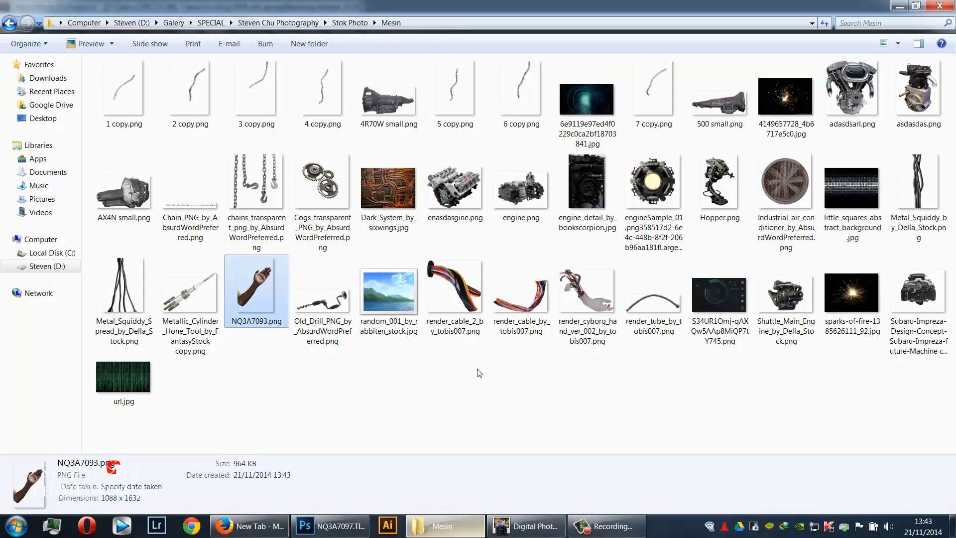
pyautogui.moveTo(271, 288); pyautogui.dragTo(438, 344)
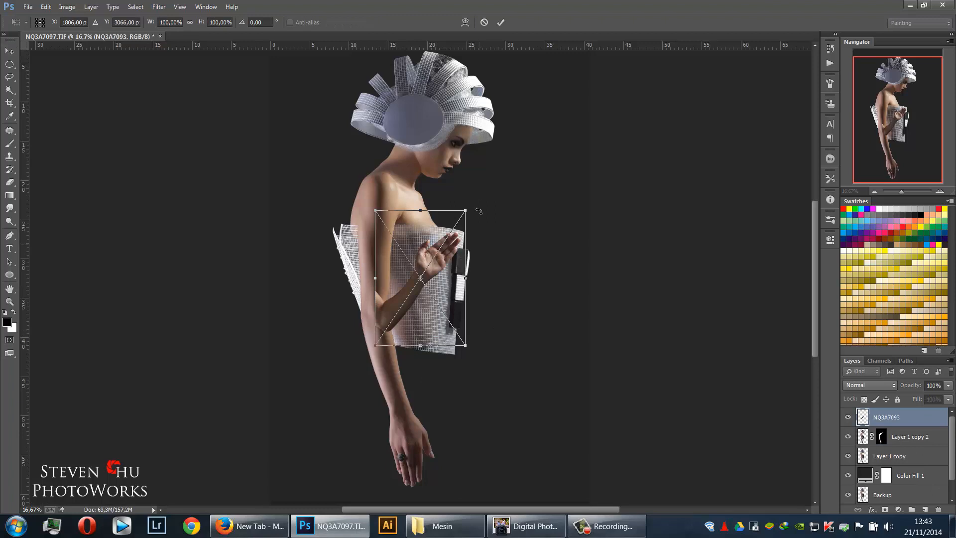
pyautogui.moveTo(468, 208); pyautogui.dragTo(495, 447)
pyautogui.moveTo(464, 315); pyautogui.dragTo(497, 404)
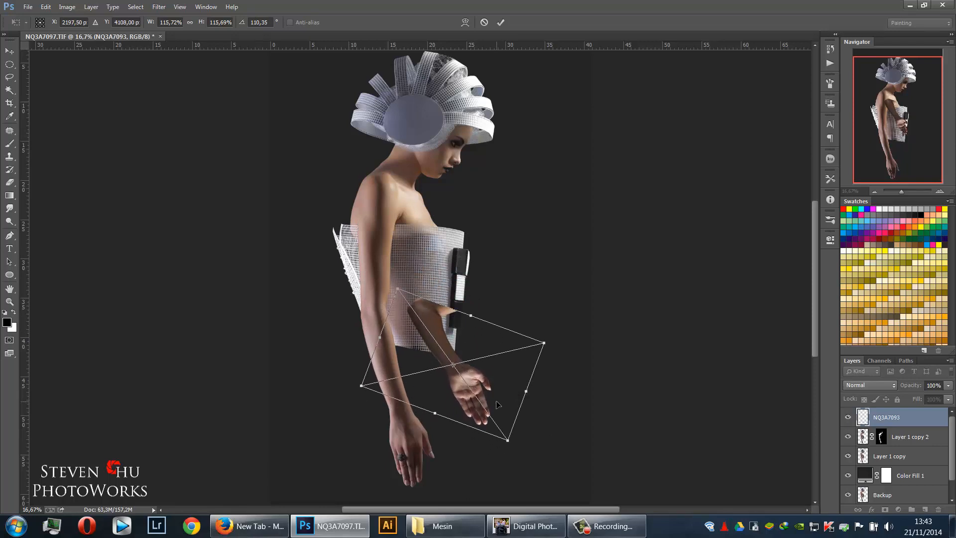
pyautogui.press('Return')
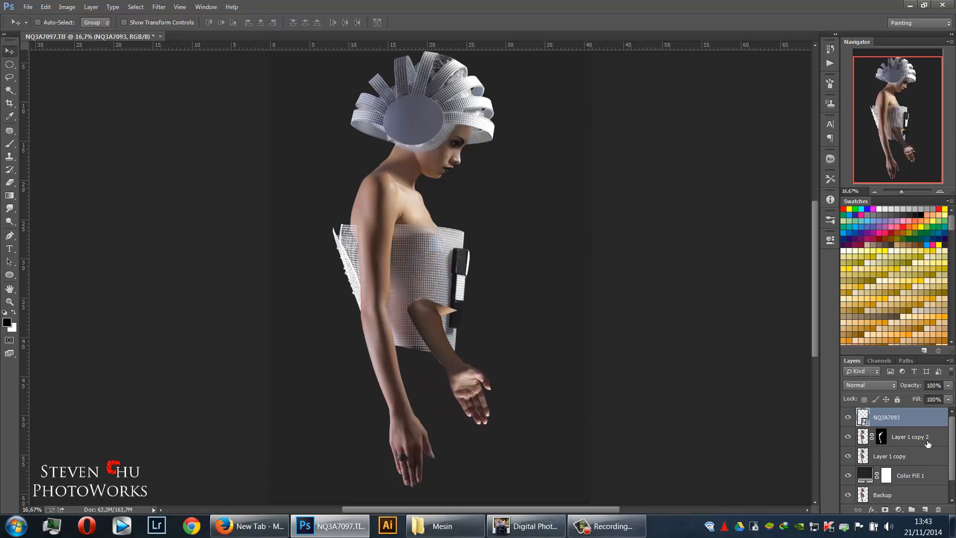
# Move the NQ3A7093 layer below Layer 1 copy and shift the arm clear of the bodice, toward its lower front side
pyautogui.moveTo(920, 422); pyautogui.dragTo(913, 465)
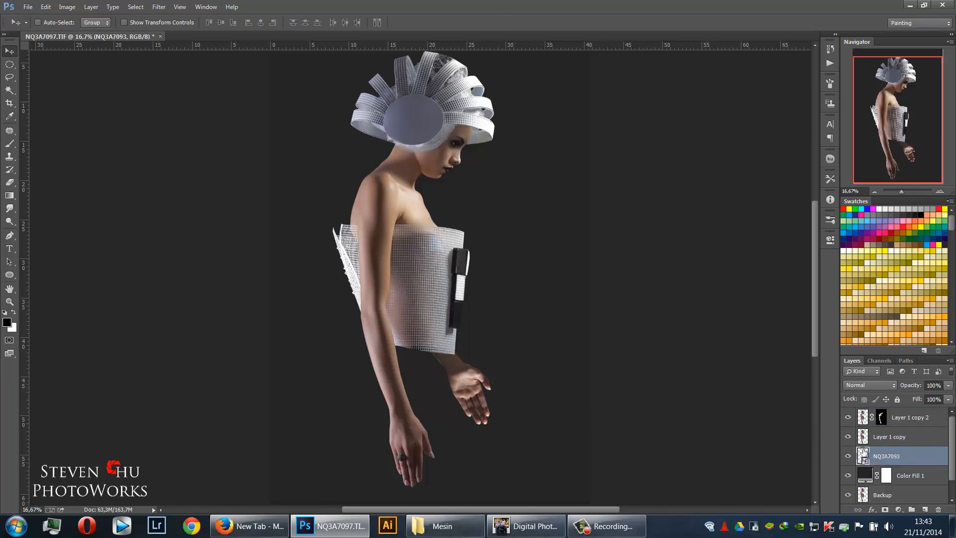
pyautogui.moveTo(480, 413); pyautogui.dragTo(560, 448)
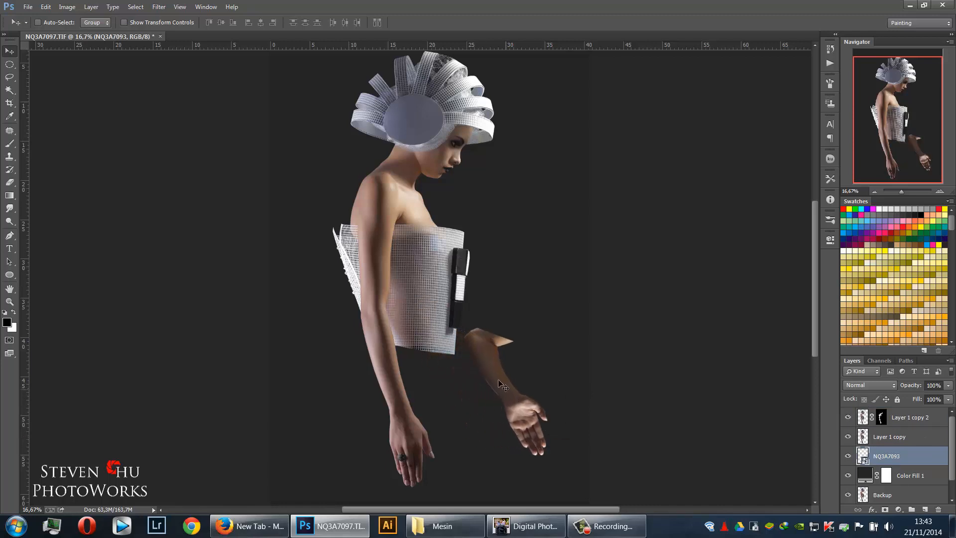
# Rasterize the NQ3A7093 layer and delete the cut upper end of the arm with an elliptical selection, then deselect
pyautogui.press('m')
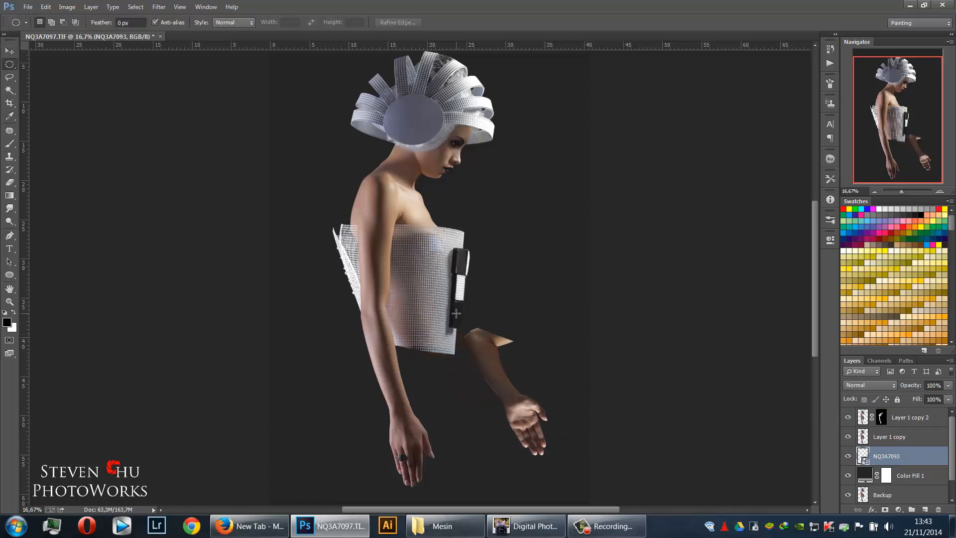
pyautogui.moveTo(456, 313); pyautogui.dragTo(539, 347)
pyautogui.rightClick(891, 460)
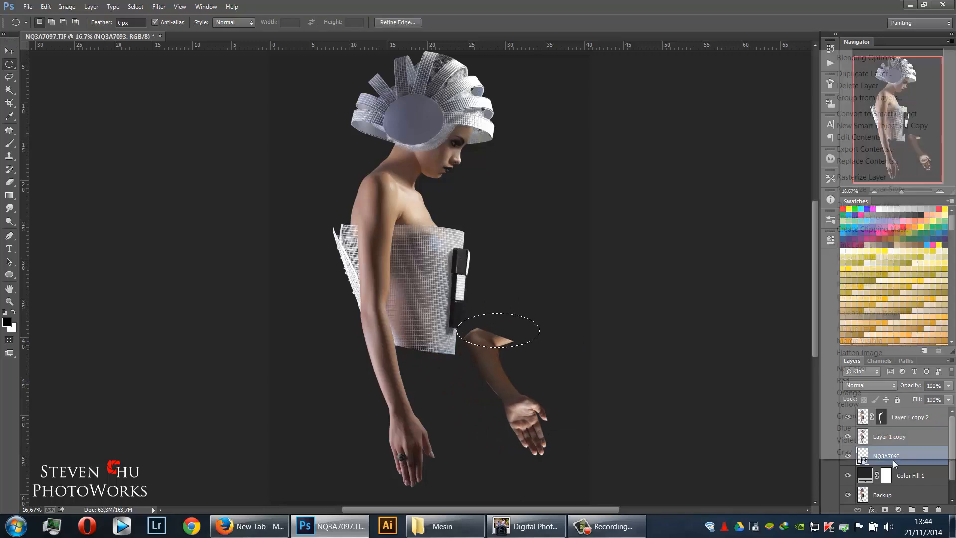
pyautogui.click(869, 179)
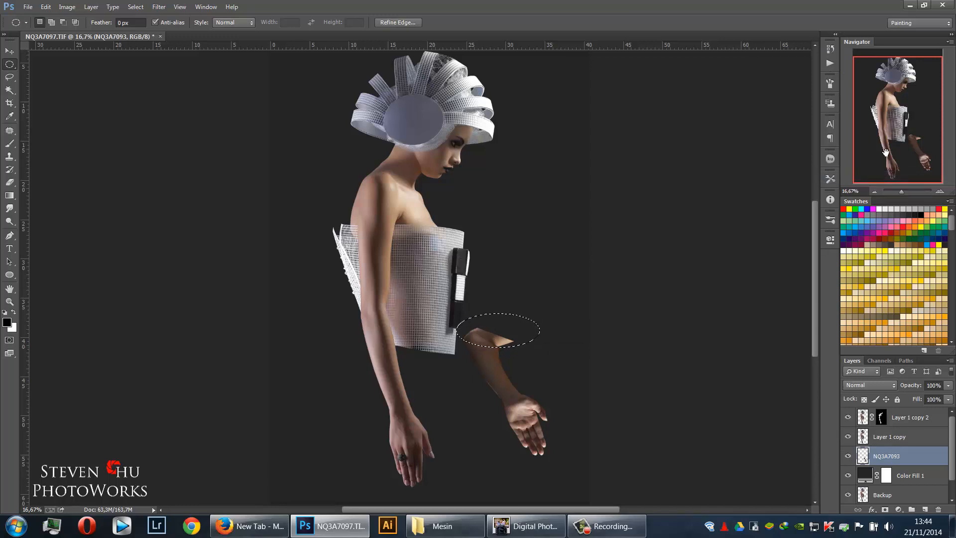
pyautogui.press('Delete')
pyautogui.hotkey('ctrl', 'd')
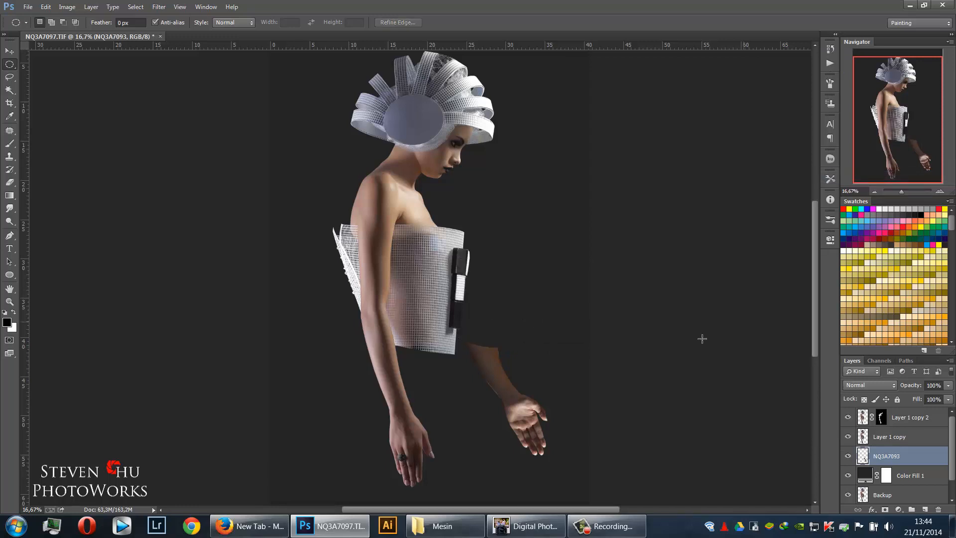
# Move the NQ3A7093 arm under the bodice's lower edge and rotate it slightly clockwise so the forearm hangs more steeply
pyautogui.press('v')
pyautogui.moveTo(495, 371); pyautogui.dragTo(452, 374)
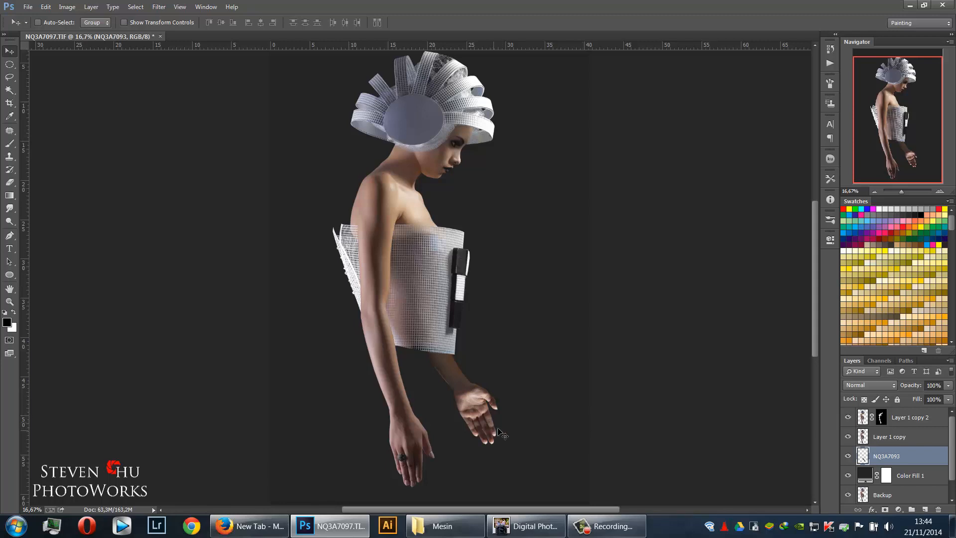
pyautogui.hotkey('ctrl', 't')
pyautogui.moveTo(543, 433); pyautogui.dragTo(538, 444)
pyautogui.press('Return')
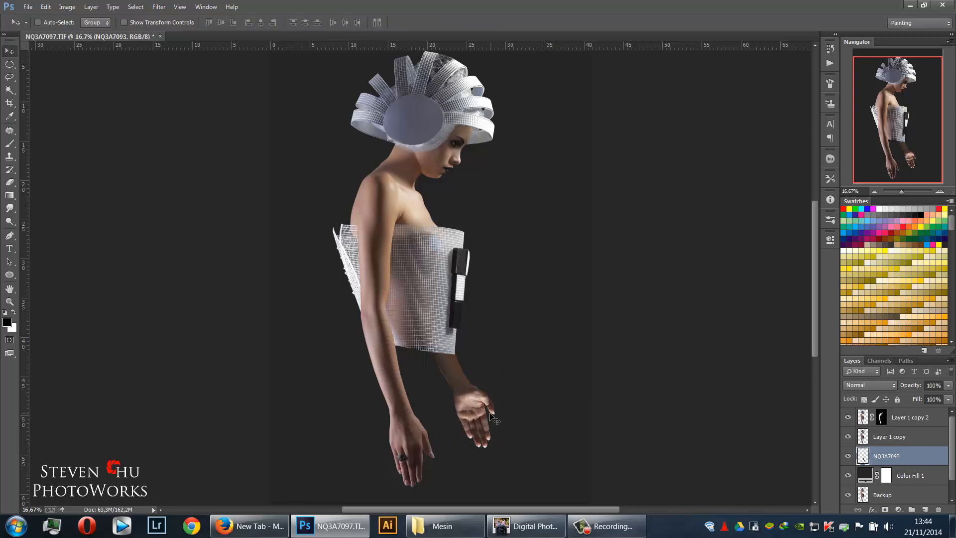
pyautogui.moveTo(490, 416); pyautogui.dragTo(483, 416)
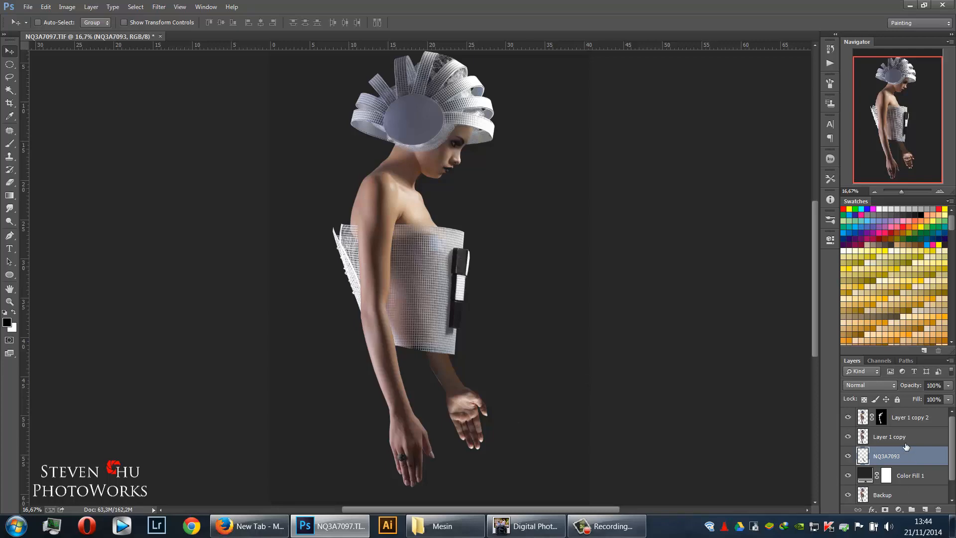
# Duplicate the NQ3A7093 arm layer and smooth the copy's skin with Portraiture using the Skin Retouching preset
pyautogui.hotkey('ctrl', '+')
pyautogui.hotkey('ctrl', '+')
pyautogui.hotkey('ctrl', '+')
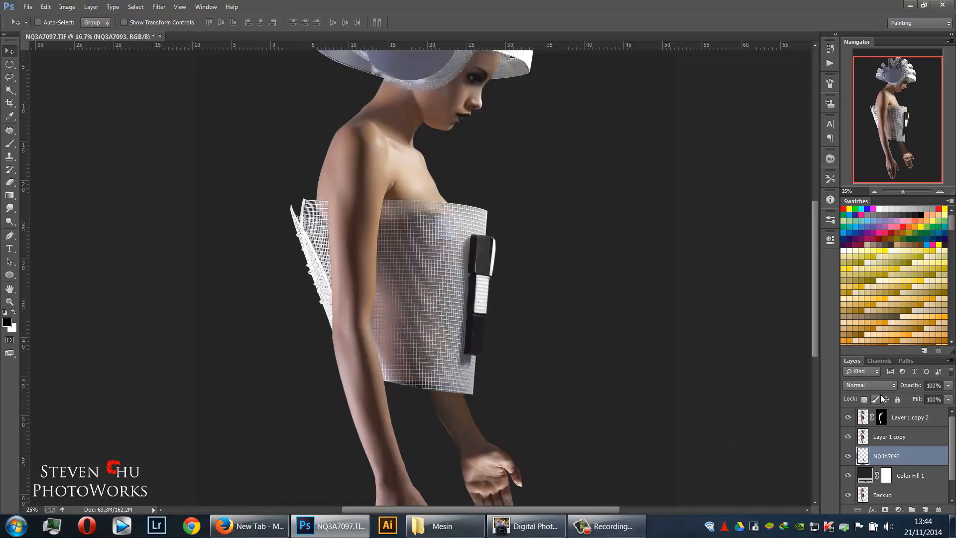
pyautogui.moveTo(603, 390); pyautogui.dragTo(523, 357)
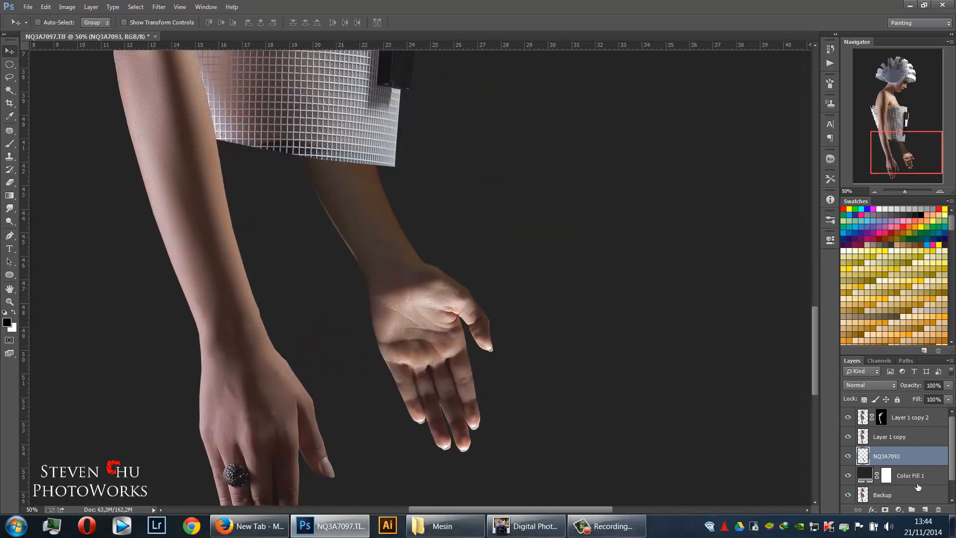
pyautogui.moveTo(923, 461); pyautogui.dragTo(911, 504)
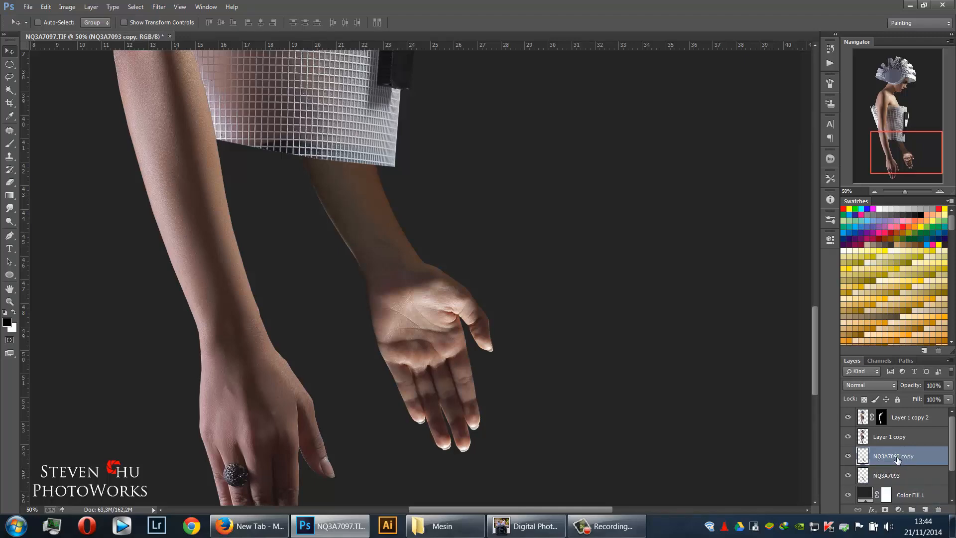
pyautogui.click(159, 7)
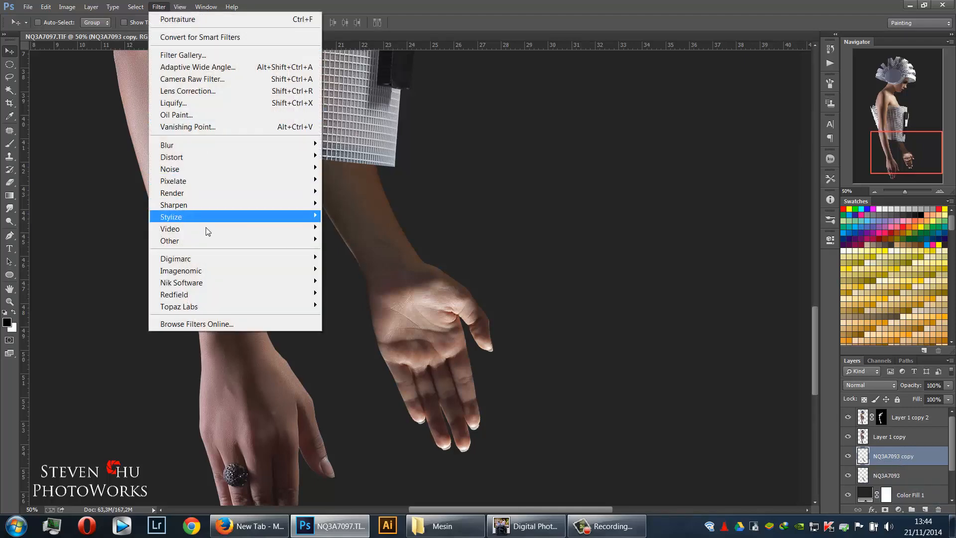
pyautogui.moveTo(216, 276)
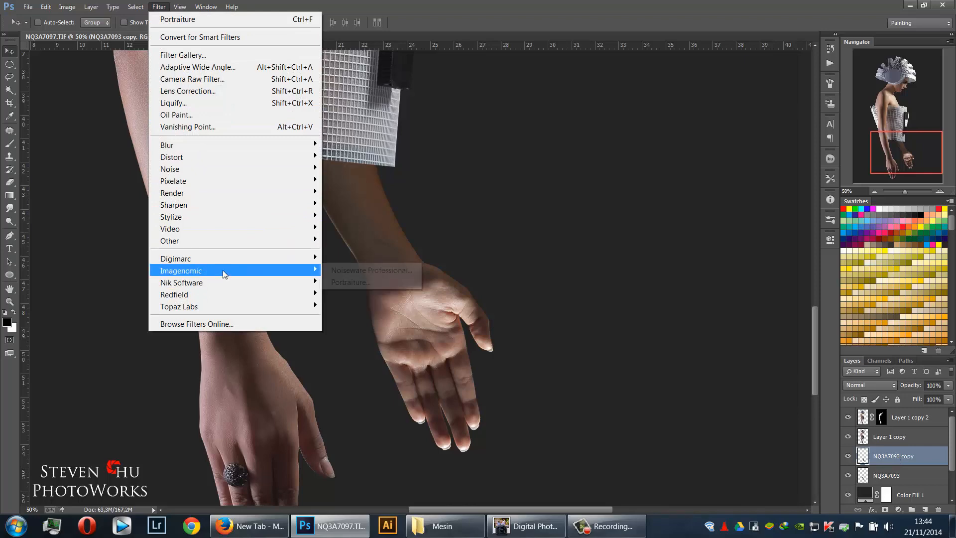
pyautogui.click(370, 282)
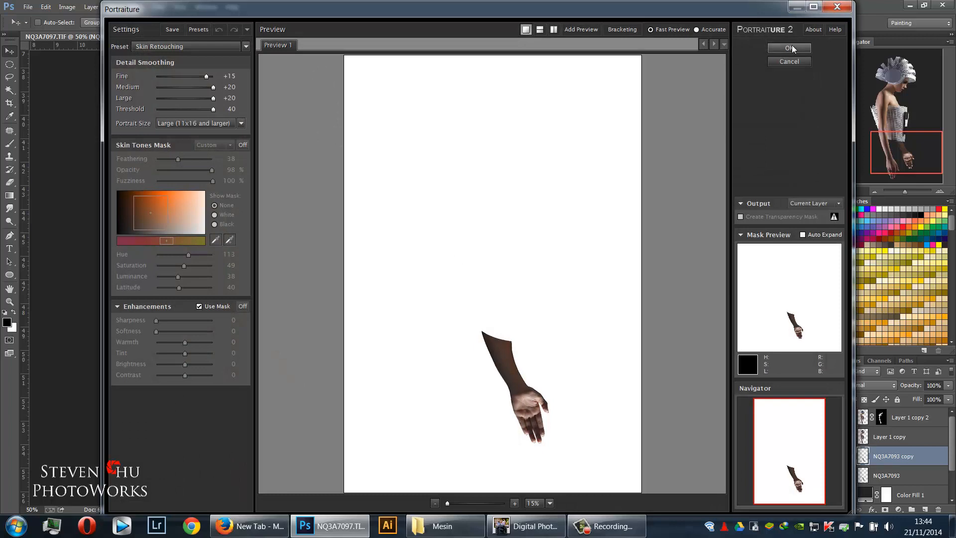
pyautogui.click(791, 48)
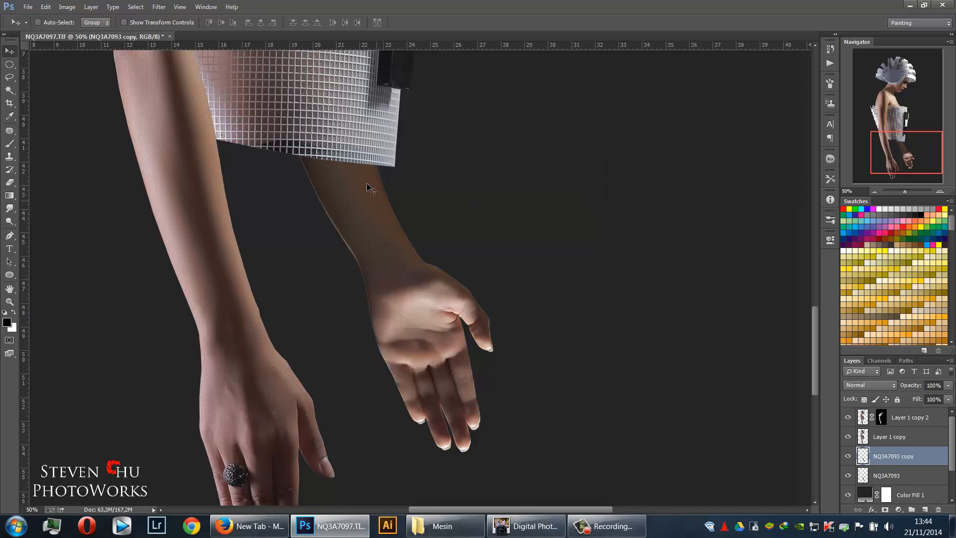
# Merge NQ3A7093, NQ3A7093 copy, Layer 1 copy and Layer 1 copy 2 into one layer and rename it Cyborg Body
pyautogui.click(889, 474)
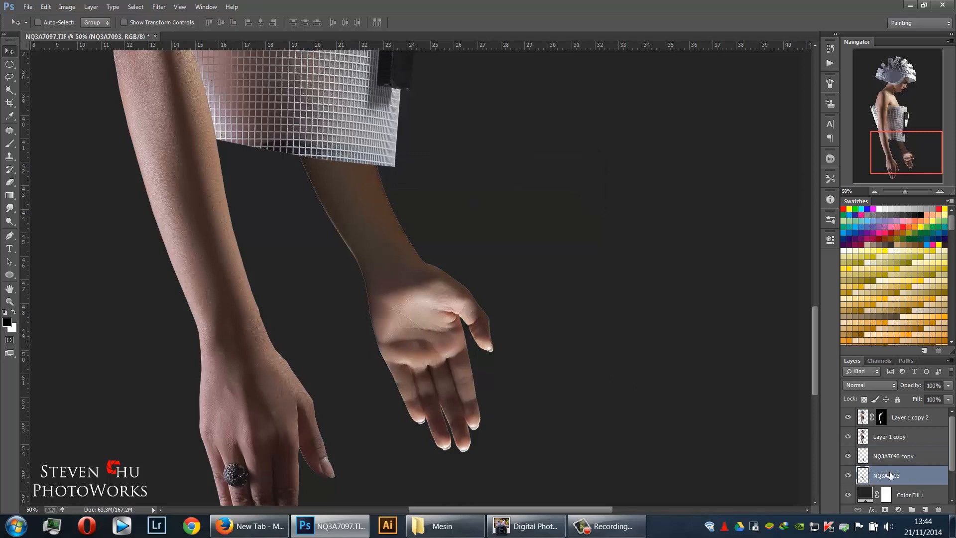
pyautogui.keyDown('shift'); pyautogui.click(929, 421); pyautogui.keyUp('shift')
pyautogui.rightClick(929, 420)
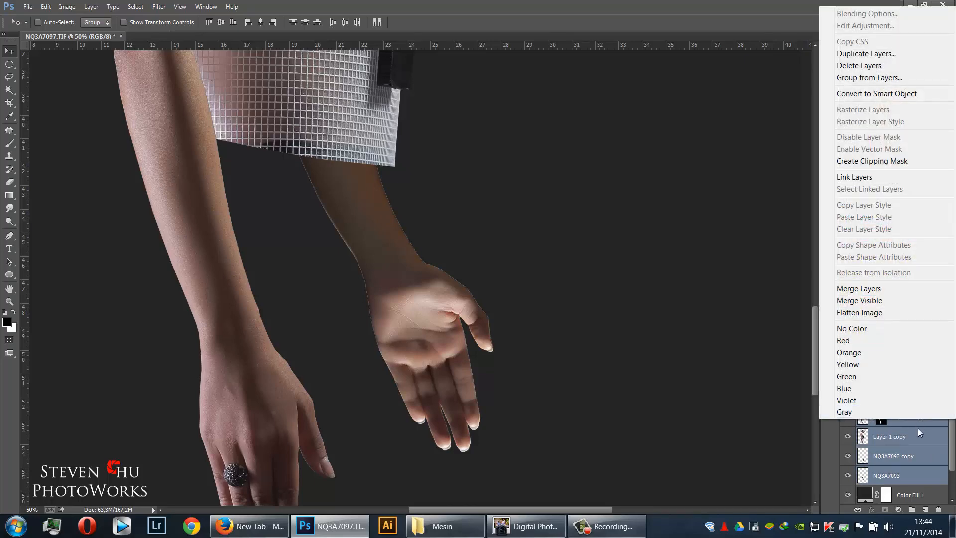
pyautogui.click(918, 428)
pyautogui.rightClick(874, 443)
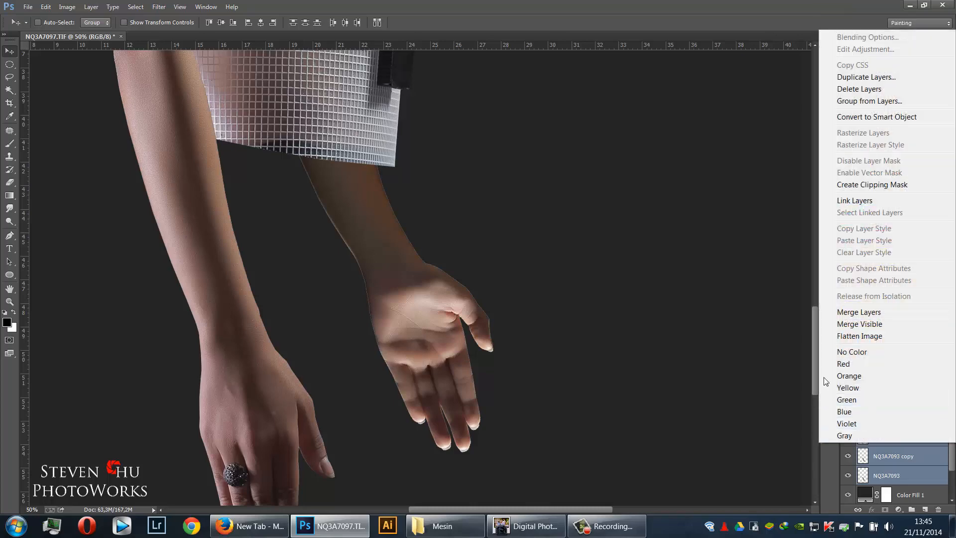
pyautogui.click(853, 312)
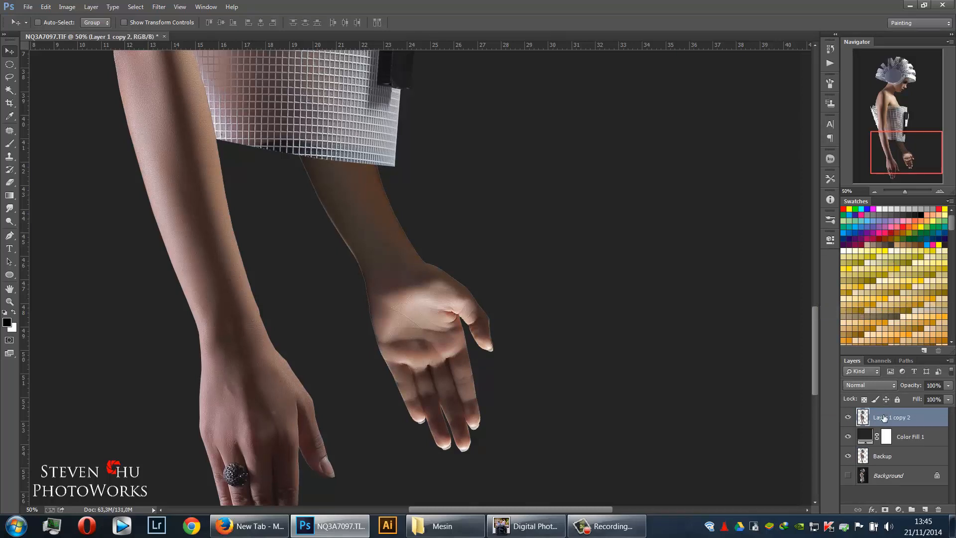
pyautogui.doubleClick(884, 418)
pyautogui.write('Body')
pyautogui.press('Return')
# Duplicate the Cyborg Body layer and apply Surface Blur to the copy with radius 14 pixels and threshold 12 levels
pyautogui.hotkey('ctrl', '-')
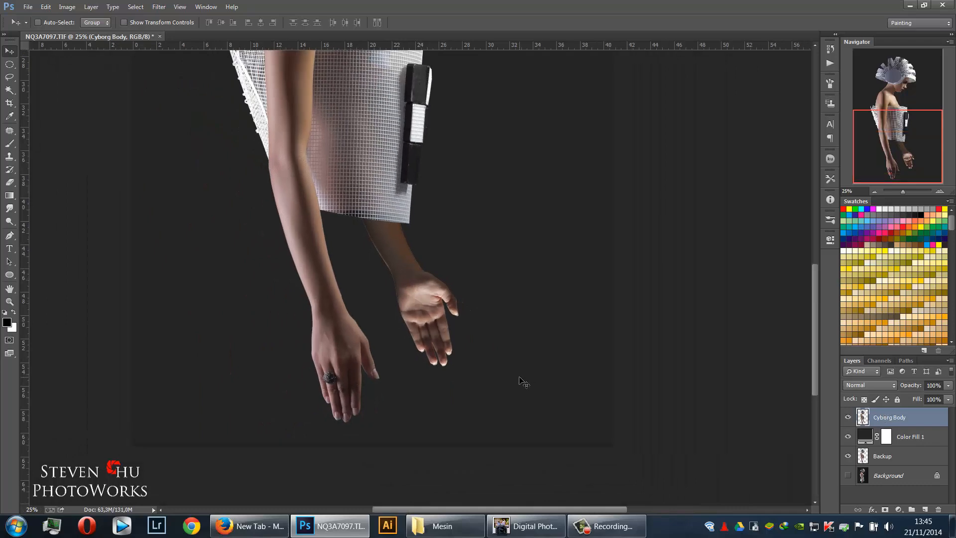
pyautogui.scroll(3, 550, 376)
pyautogui.scroll(5, 497, 379)
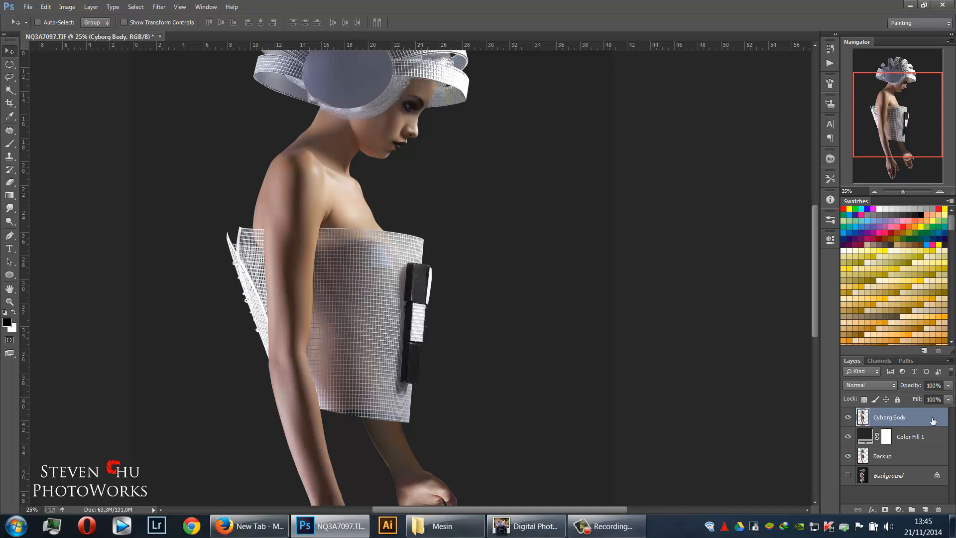
pyautogui.moveTo(933, 421); pyautogui.dragTo(925, 510)
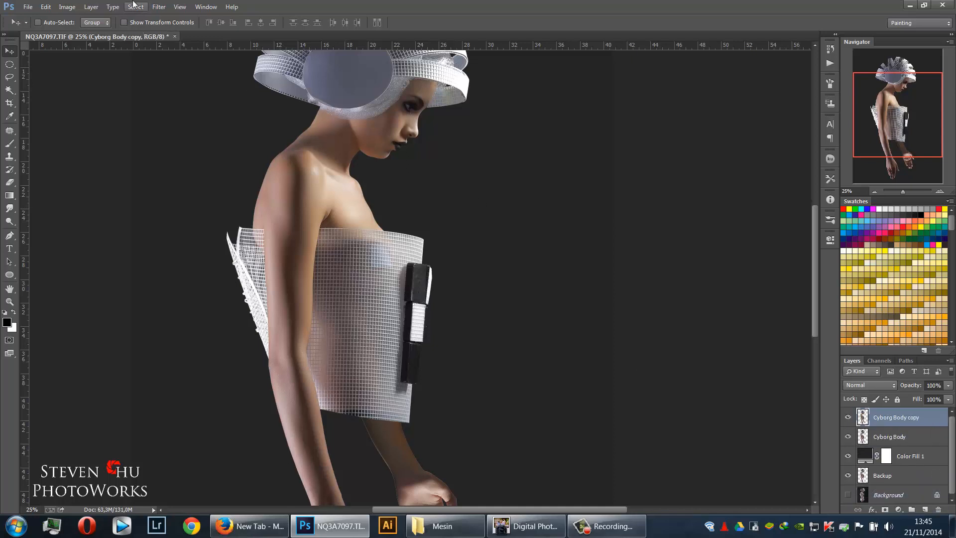
pyautogui.click(164, 8)
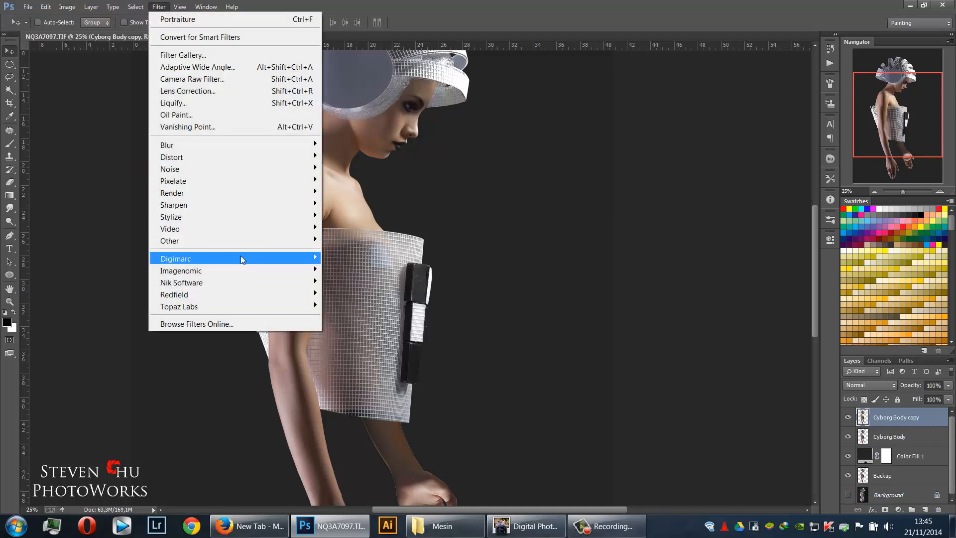
pyautogui.moveTo(235, 149)
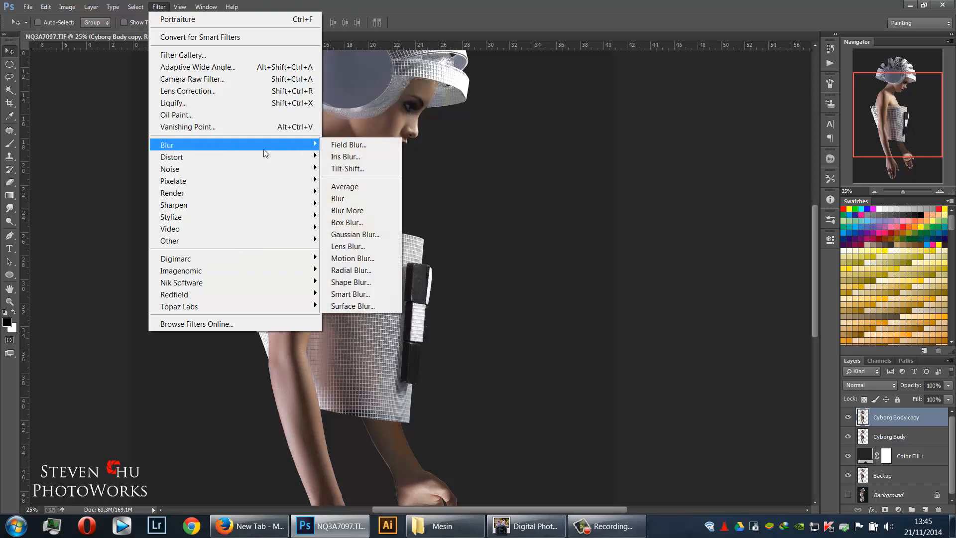
pyautogui.click(352, 305)
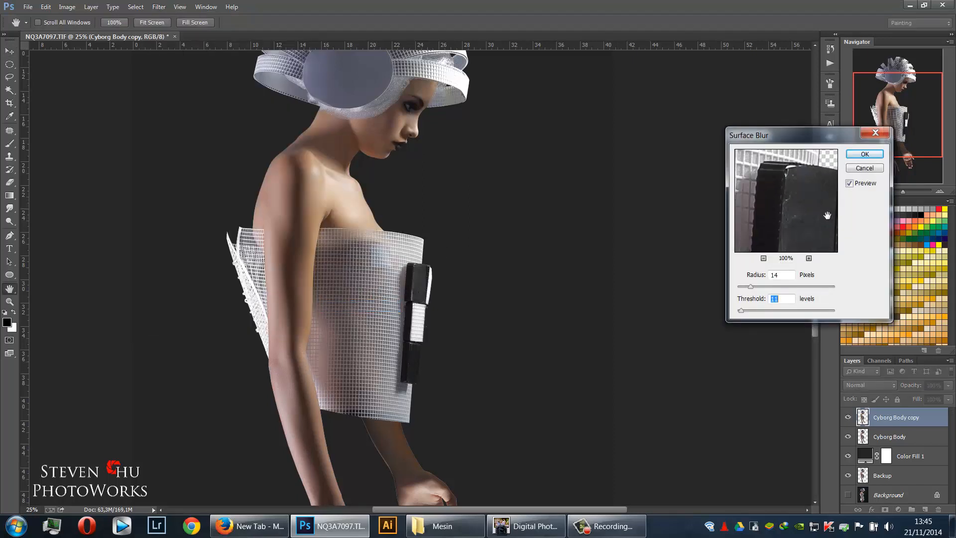
pyautogui.moveTo(816, 203)
pyautogui.mouseDown()
pyautogui.moveTo(840, 219)
pyautogui.moveTo(796, 203)
pyautogui.moveTo(777, 221)
pyautogui.moveTo(822, 219)
pyautogui.moveTo(781, 212)
pyautogui.moveTo(796, 218)
pyautogui.moveTo(794, 195)
pyautogui.moveTo(781, 189)
pyautogui.moveTo(760, 231)
pyautogui.moveTo(734, 214)
pyautogui.moveTo(799, 196)
pyautogui.mouseUp()
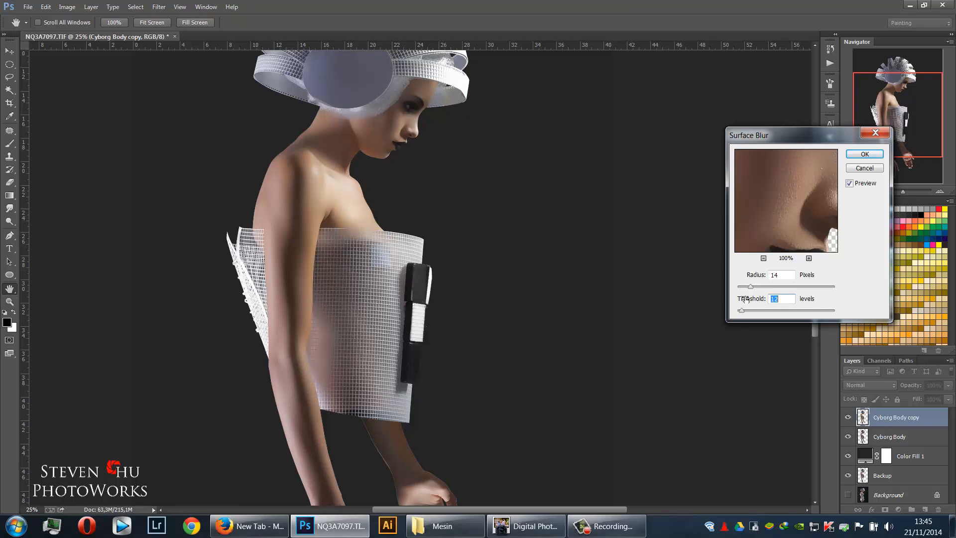
pyautogui.click(864, 153)
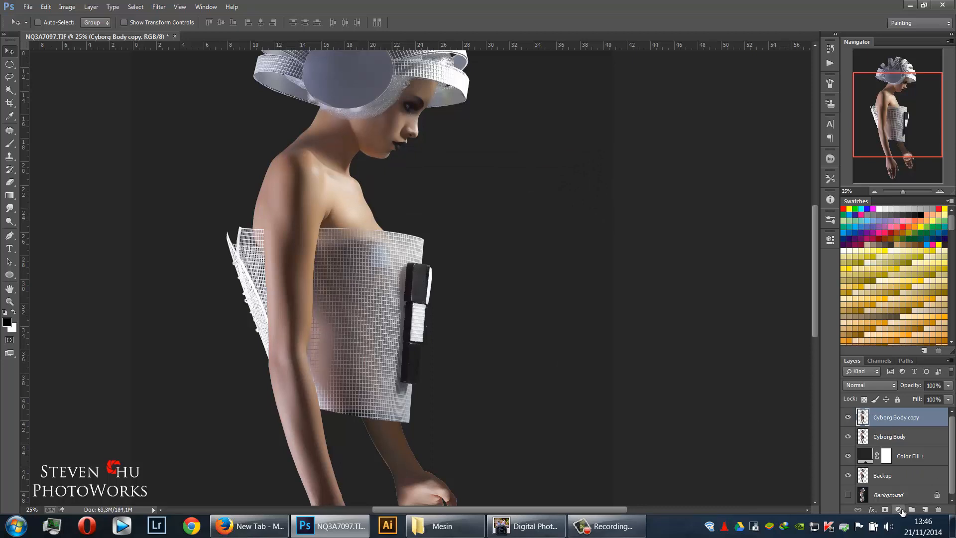
# Add a black layer mask to Cyborg Body copy and reveal the blur over the face with a white brush of size 175
pyautogui.click(885, 509)
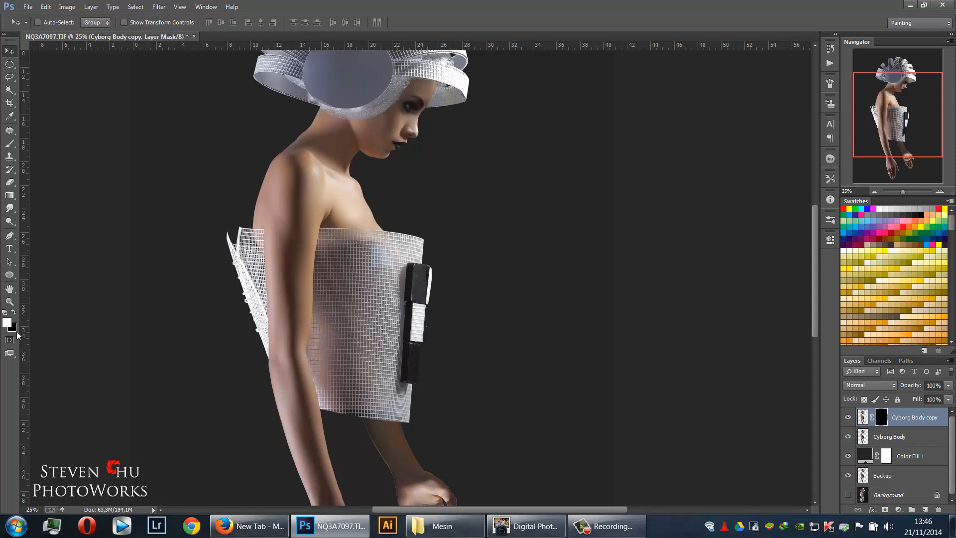
pyautogui.scroll(3, 314, 193)
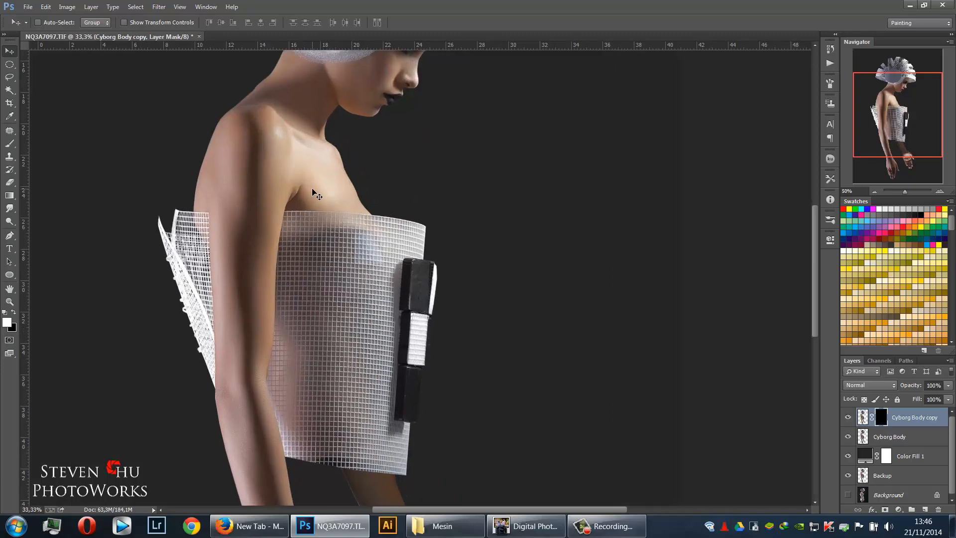
pyautogui.moveTo(315, 167); pyautogui.dragTo(350, 262)
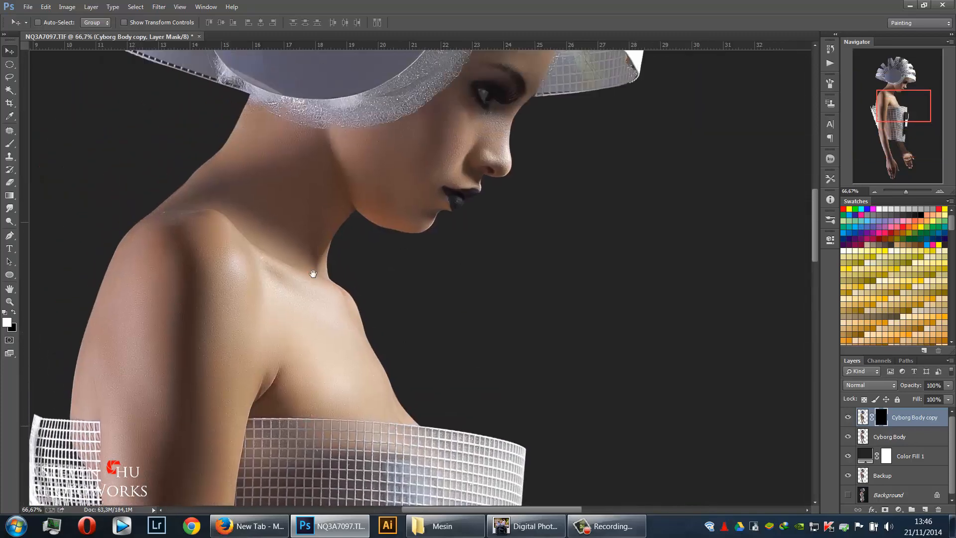
pyautogui.click(10, 144)
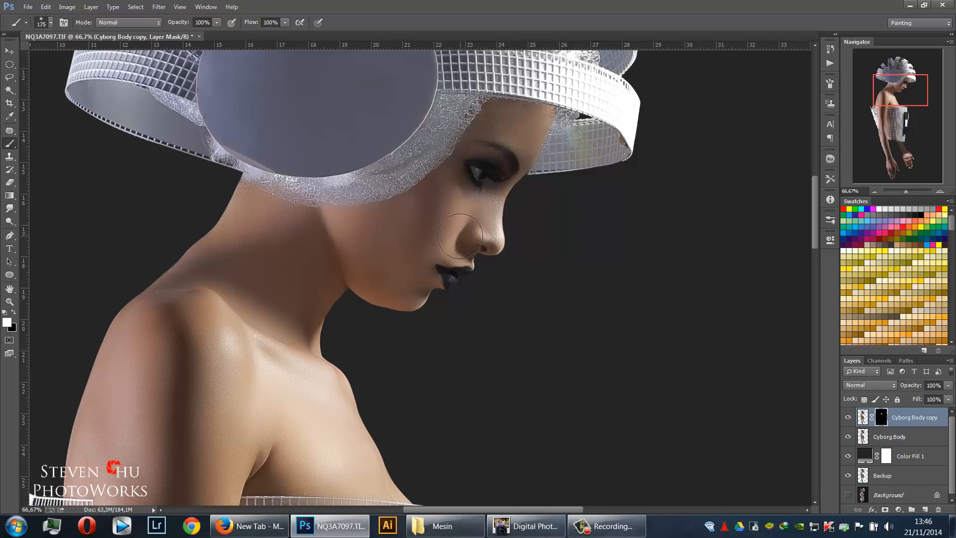
pyautogui.moveTo(479, 136)
pyautogui.mouseDown()
pyautogui.moveTo(524, 136)
pyautogui.moveTo(518, 128)
pyautogui.mouseUp()
# Reveal the blur over the neck, shoulders, chest and upper arm on the Cyborg Body copy mask with the white size 175 brush
pyautogui.scroll(3, 320, 294)
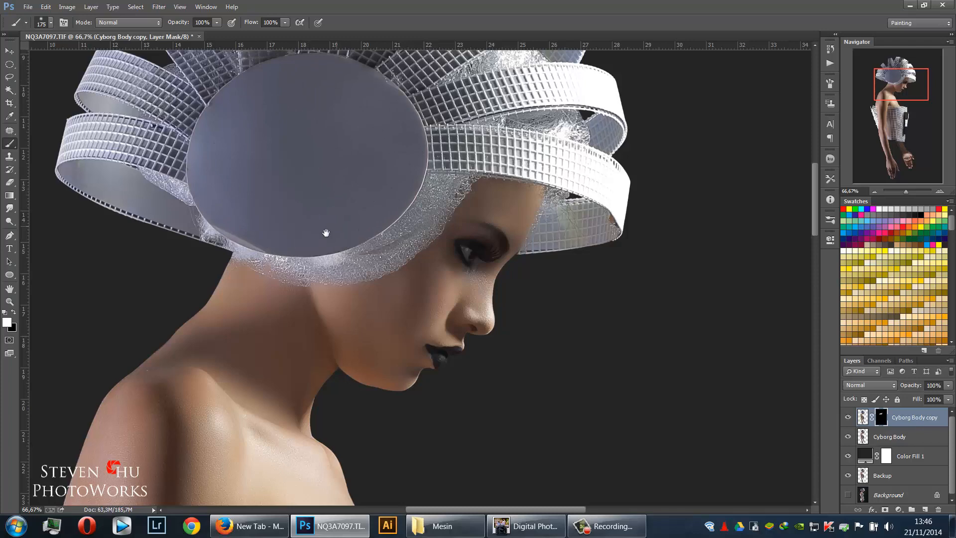
pyautogui.moveTo(325, 232); pyautogui.dragTo(363, 177)
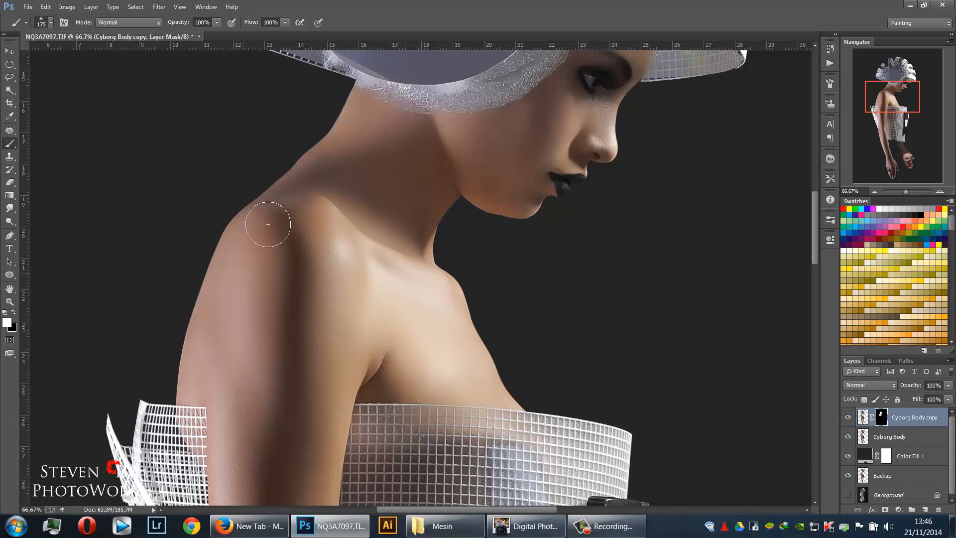
pyautogui.moveTo(306, 259); pyautogui.dragTo(334, 150)
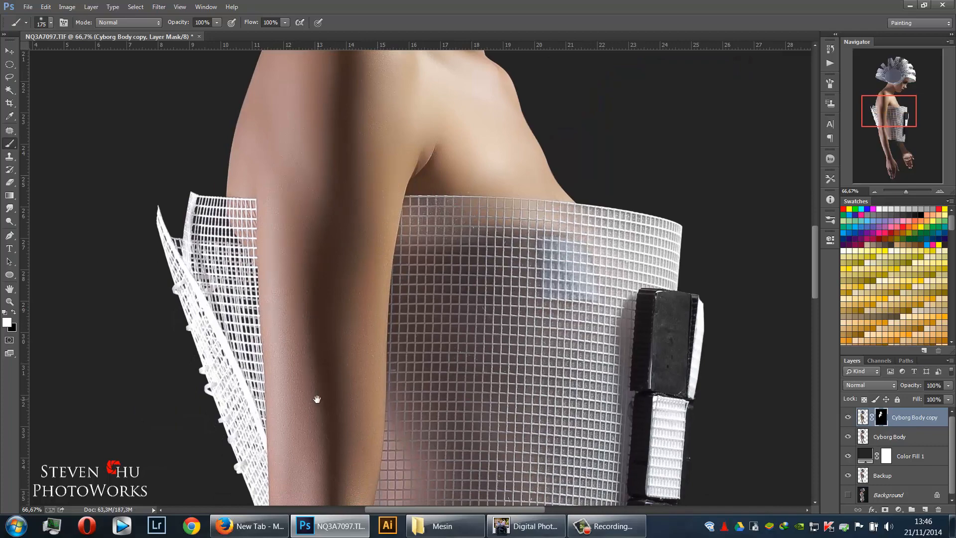
pyautogui.moveTo(316, 395); pyautogui.dragTo(358, 201)
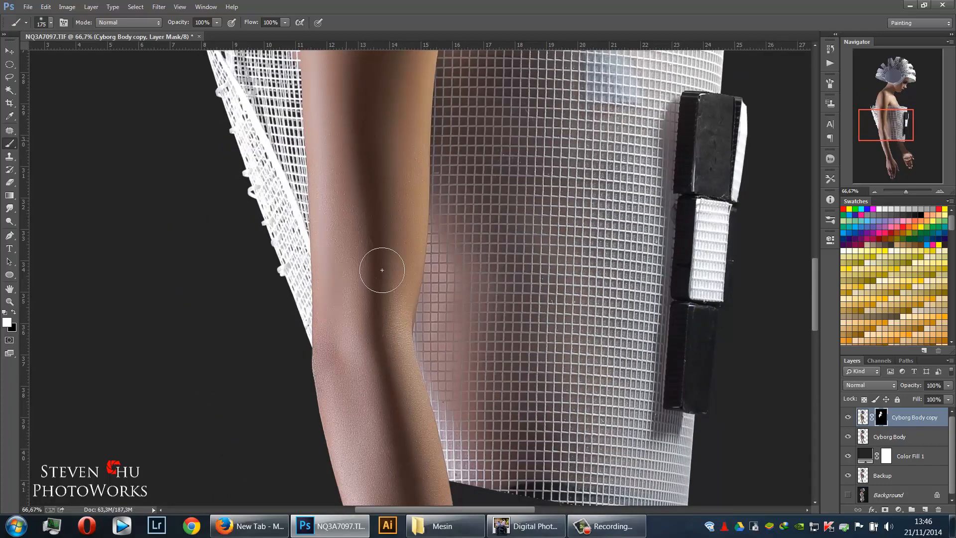
pyautogui.moveTo(373, 151); pyautogui.dragTo(358, 277)
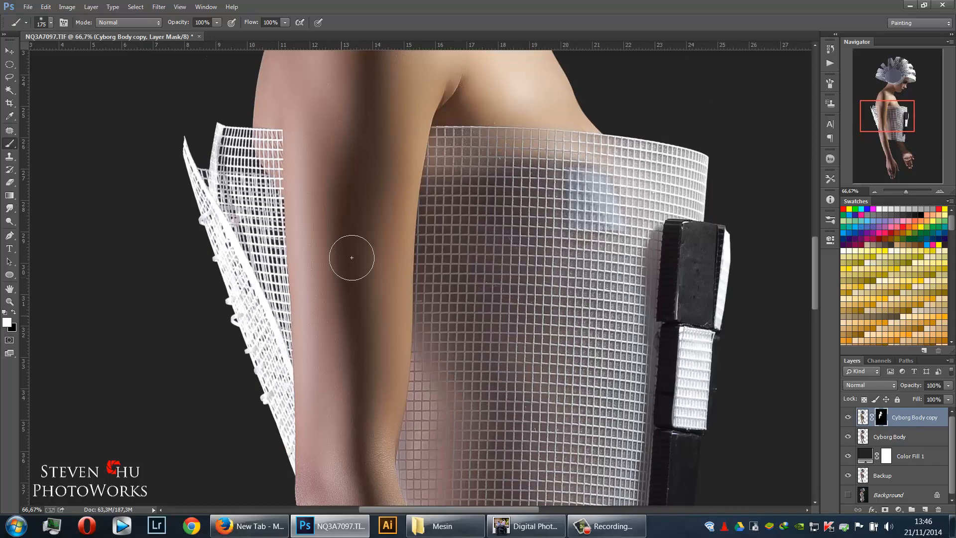
pyautogui.moveTo(358, 346)
pyautogui.mouseDown()
pyautogui.moveTo(324, 282)
pyautogui.moveTo(328, 197)
pyautogui.mouseUp()
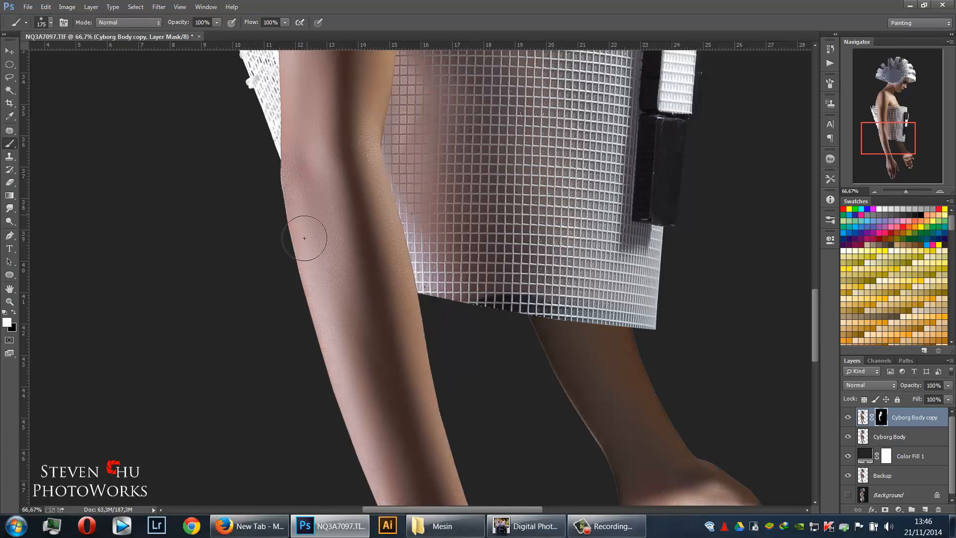
# Reveal the blur over the forearms and both hands on the same mask with the white brush
pyautogui.moveTo(379, 395); pyautogui.dragTo(323, 178)
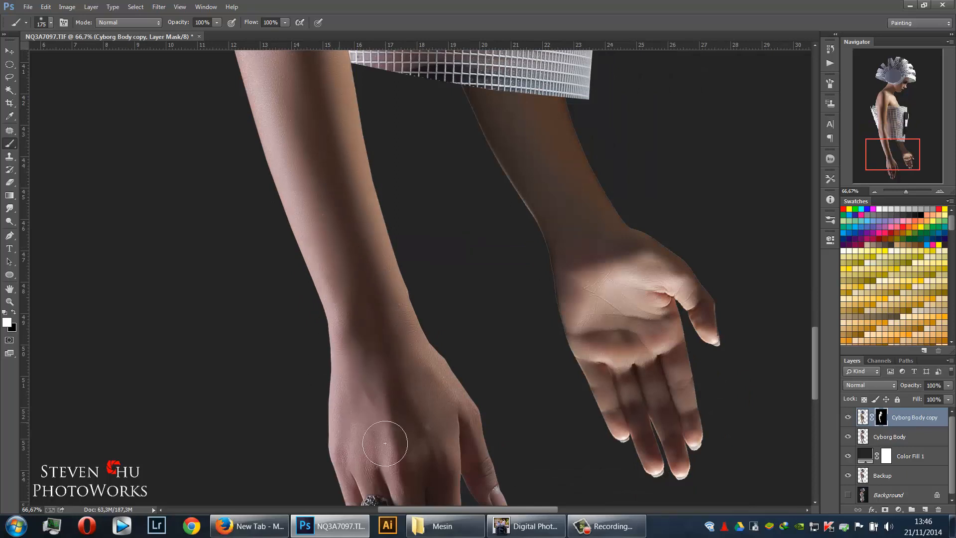
pyautogui.moveTo(465, 393); pyautogui.dragTo(429, 279)
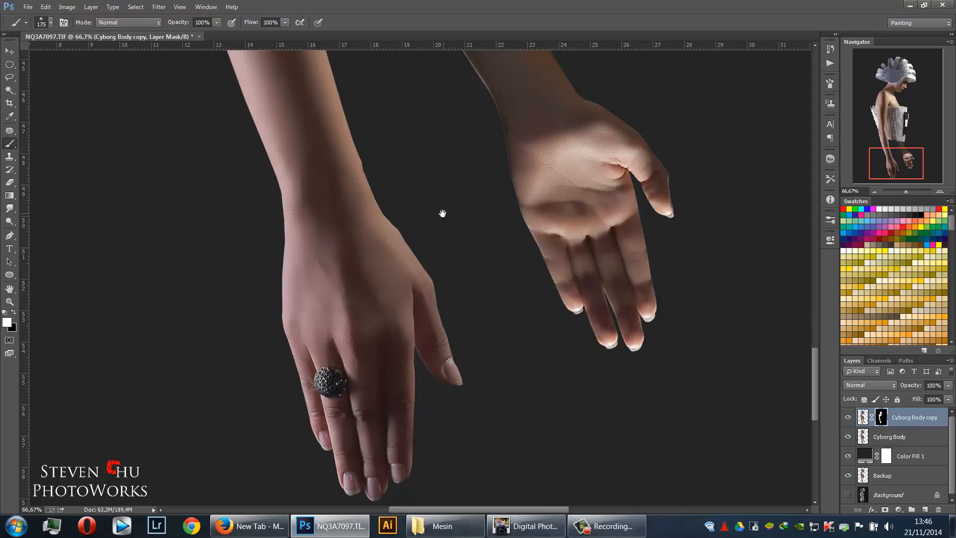
pyautogui.moveTo(442, 209)
pyautogui.mouseDown()
pyautogui.moveTo(410, 337)
pyautogui.moveTo(435, 348)
pyautogui.mouseUp()
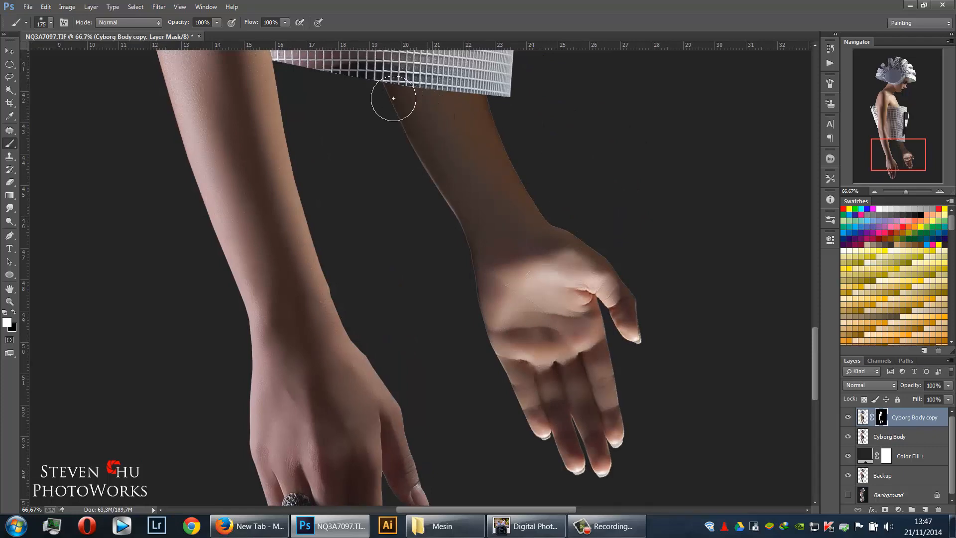
pyautogui.moveTo(386, 247)
pyautogui.mouseDown()
pyautogui.moveTo(348, 279)
pyautogui.moveTo(327, 248)
pyautogui.moveTo(333, 186)
pyautogui.moveTo(335, 296)
pyautogui.moveTo(380, 274)
pyautogui.moveTo(379, 284)
pyautogui.mouseUp()
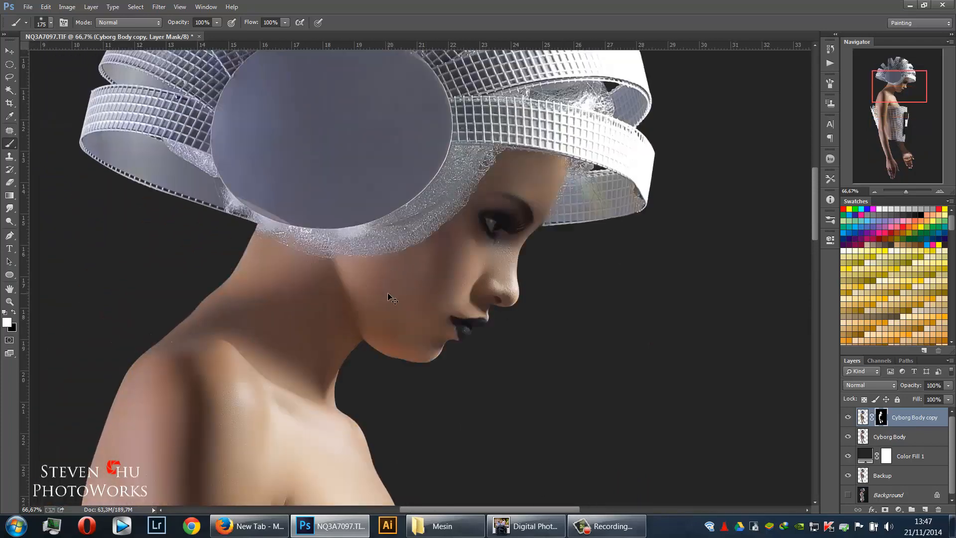
# Merge the Cyborg Body copy and Cyborg Body layers into one layer
pyautogui.hotkey('ctrl', '0')
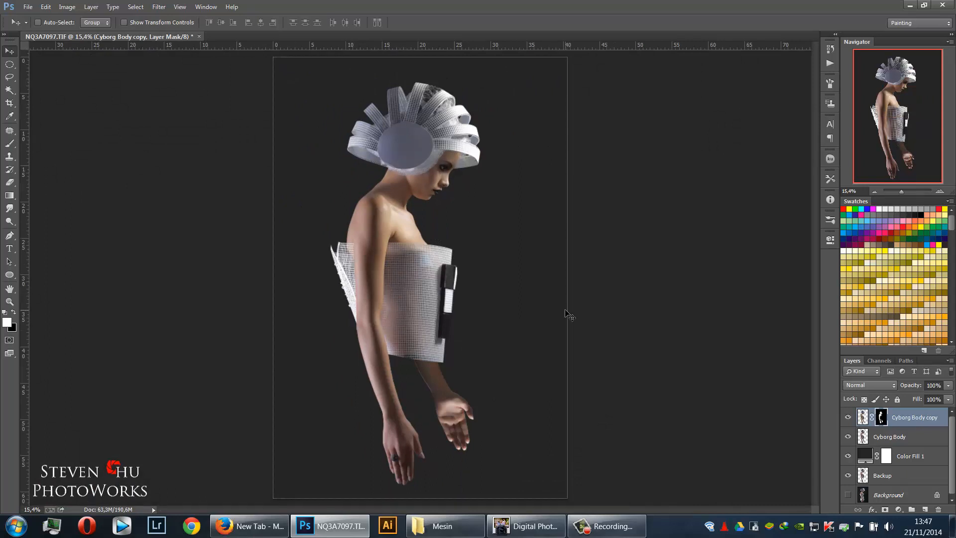
pyautogui.keyDown('shift'); pyautogui.click(932, 449); pyautogui.keyUp('shift')
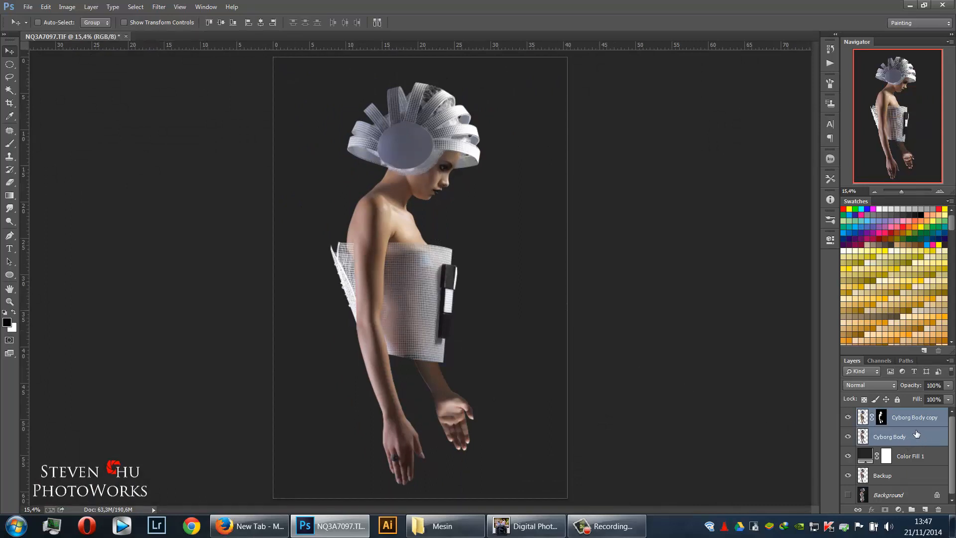
pyautogui.hotkey('ctrl', 'e')
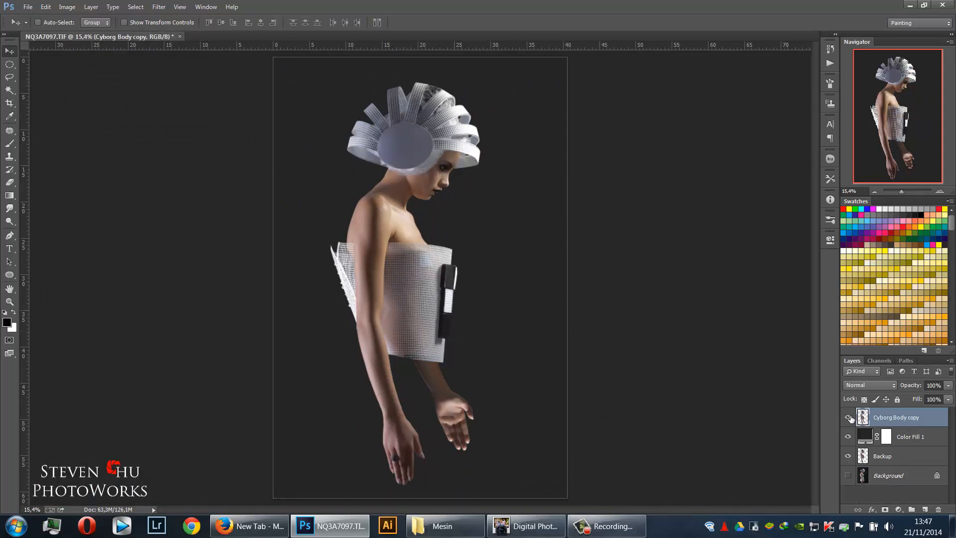
# Outline the discoloured sliver along the headdress disc's lower edge with the Pen tool and convert the path to a selection
pyautogui.hotkey('ctrl', '+')
pyautogui.hotkey('ctrl', '+')
pyautogui.hotkey('ctrl', '+')
pyautogui.hotkey('ctrl', '+')
pyautogui.hotkey('ctrl', '+')
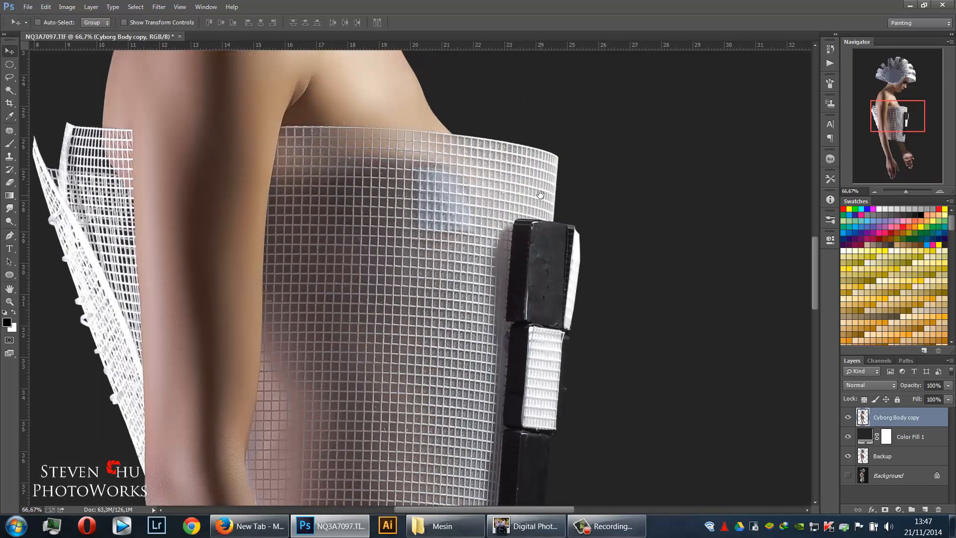
pyautogui.moveTo(541, 194); pyautogui.dragTo(540, 346)
pyautogui.moveTo(461, 200); pyautogui.dragTo(499, 365)
pyautogui.moveTo(401, 101); pyautogui.dragTo(442, 280)
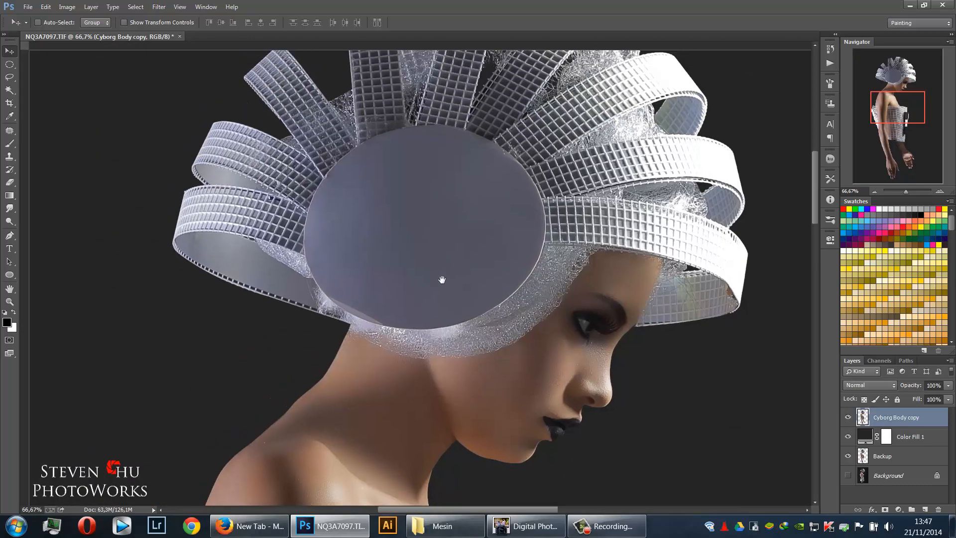
pyautogui.hotkey('ctrl', '+')
pyautogui.hotkey('ctrl', '+')
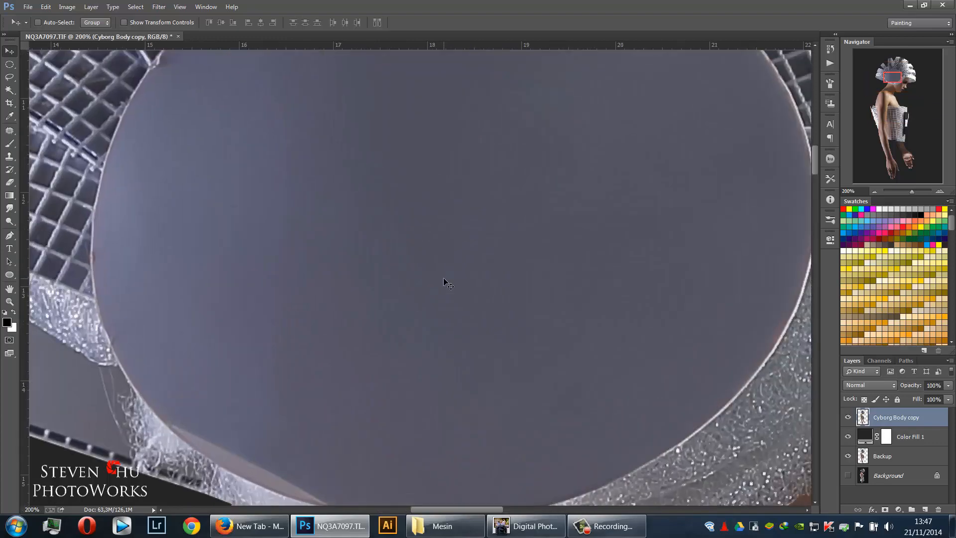
pyautogui.press('p')
pyautogui.moveTo(310, 379); pyautogui.dragTo(331, 289)
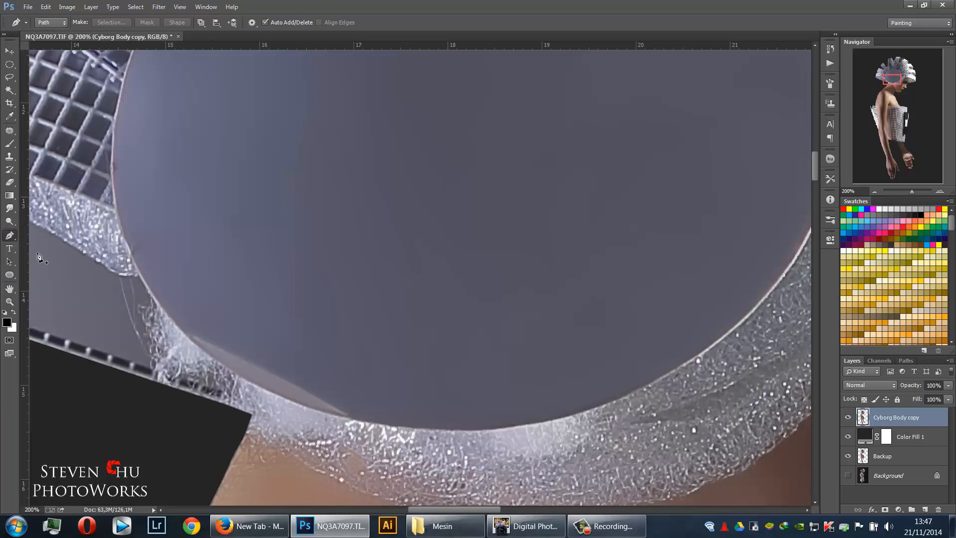
pyautogui.click(192, 338)
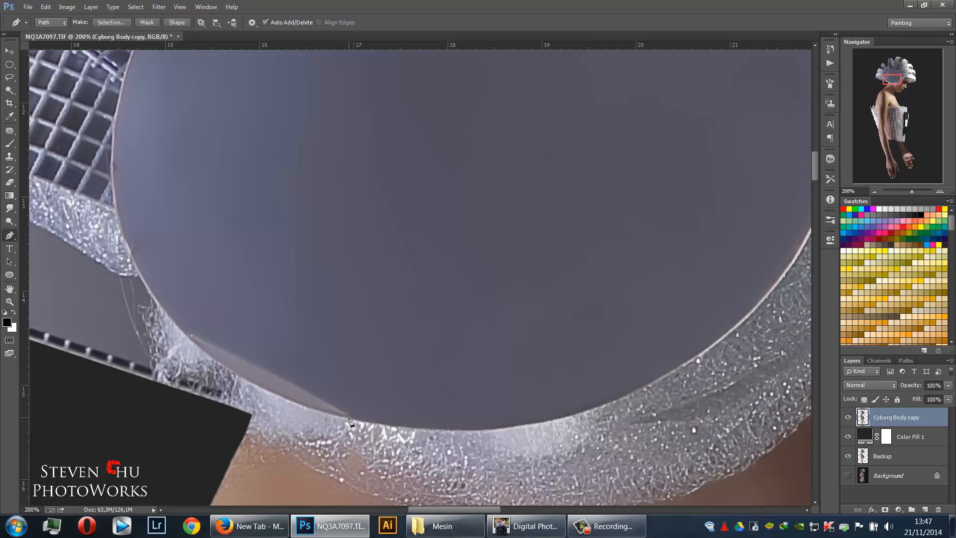
pyautogui.moveTo(403, 414); pyautogui.dragTo(437, 429)
pyautogui.moveTo(350, 420); pyautogui.dragTo(402, 399)
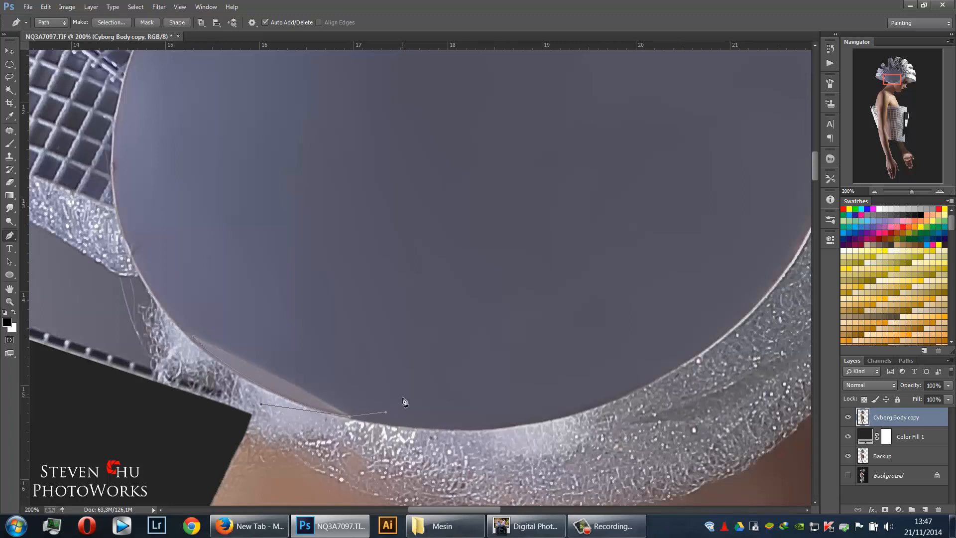
pyautogui.click(267, 329)
pyautogui.rightClick(250, 351)
pyautogui.click(313, 163)
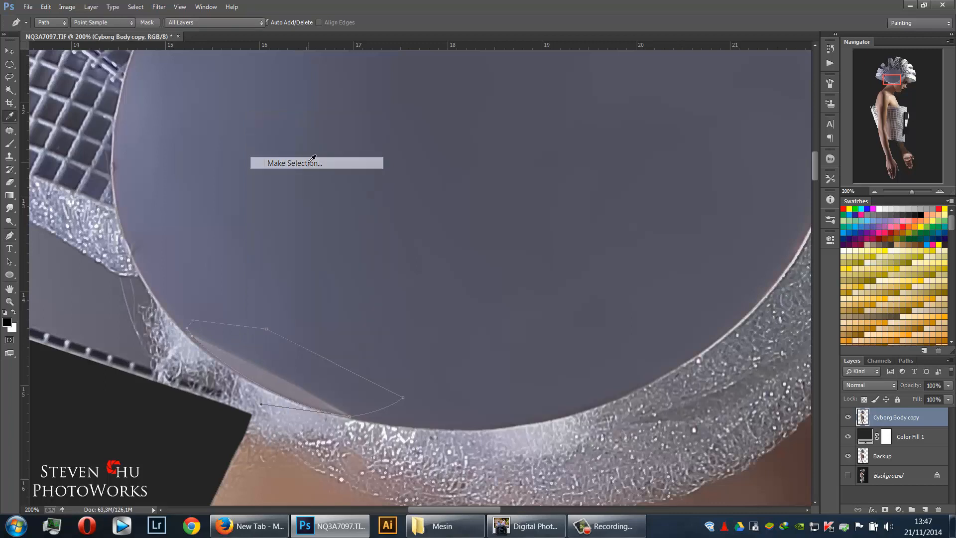
pyautogui.press('Return')
# Cover the selected sliver with clean disc surface using the Clone Stamp at size 70, and deselect the area
pyautogui.press('s')
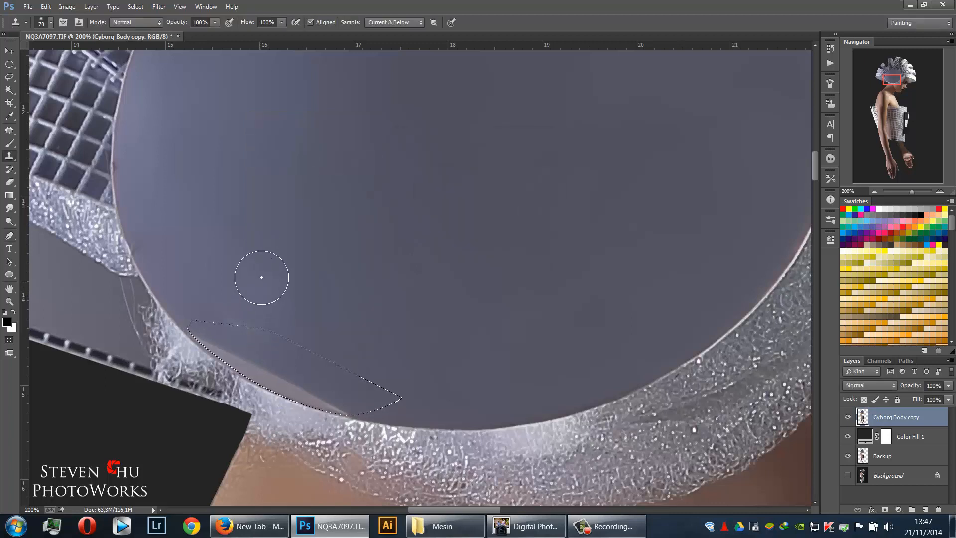
pyautogui.rightClick(9, 155)
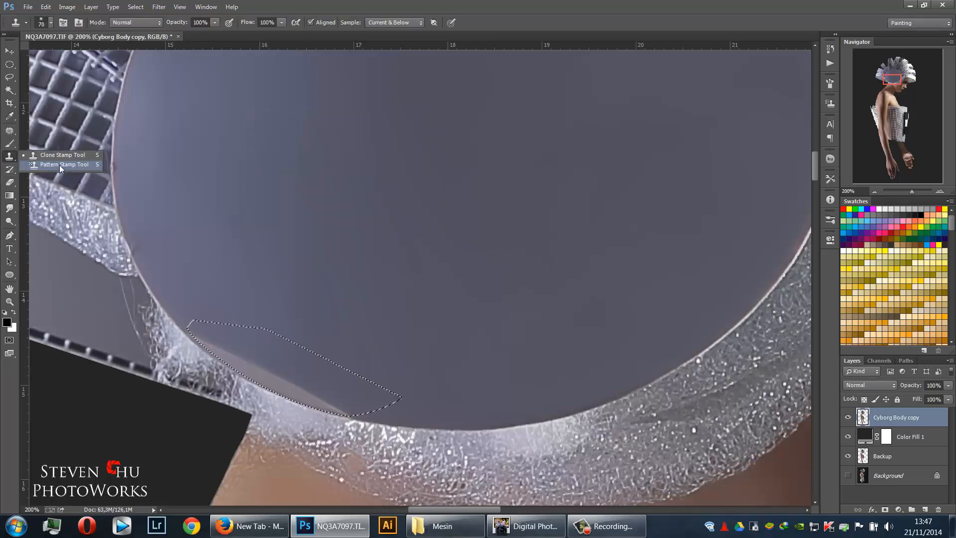
pyautogui.click(61, 156)
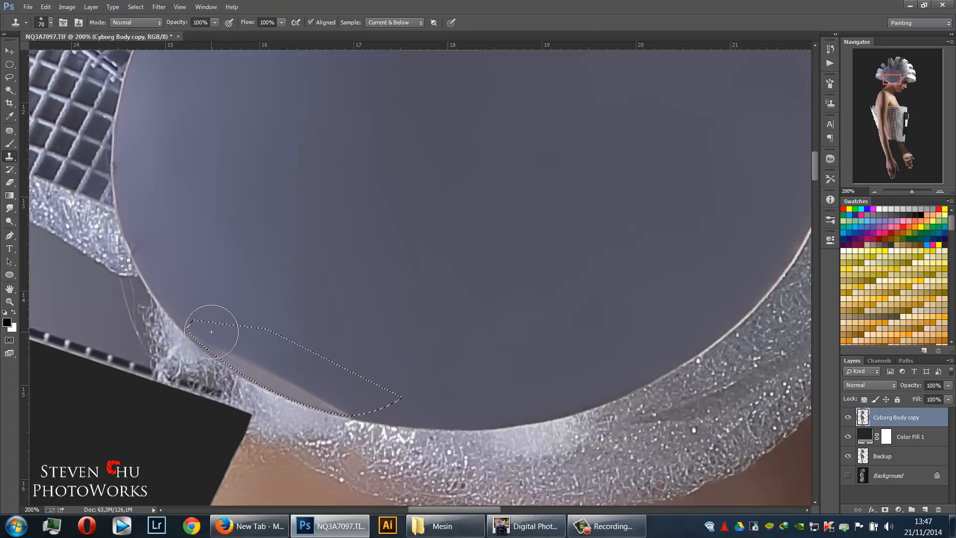
pyautogui.moveTo(211, 331)
pyautogui.mouseDown()
pyautogui.moveTo(282, 374)
pyautogui.moveTo(375, 403)
pyautogui.moveTo(356, 405)
pyautogui.mouseUp()
pyautogui.hotkey('ctrl', 'd')
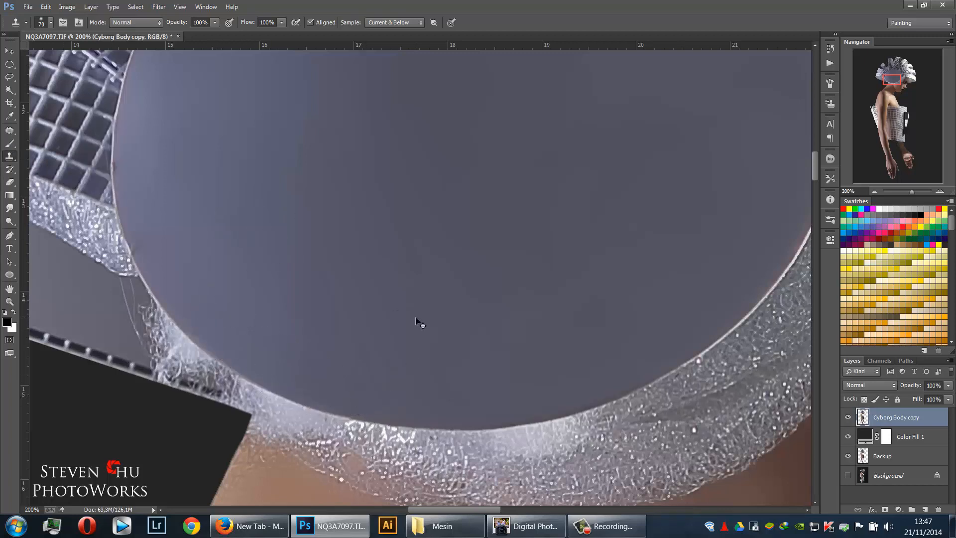
# Duplicate the Cyborg Body copy layer and move the original beneath Color Fill 1
pyautogui.hotkey('ctrl', '0')
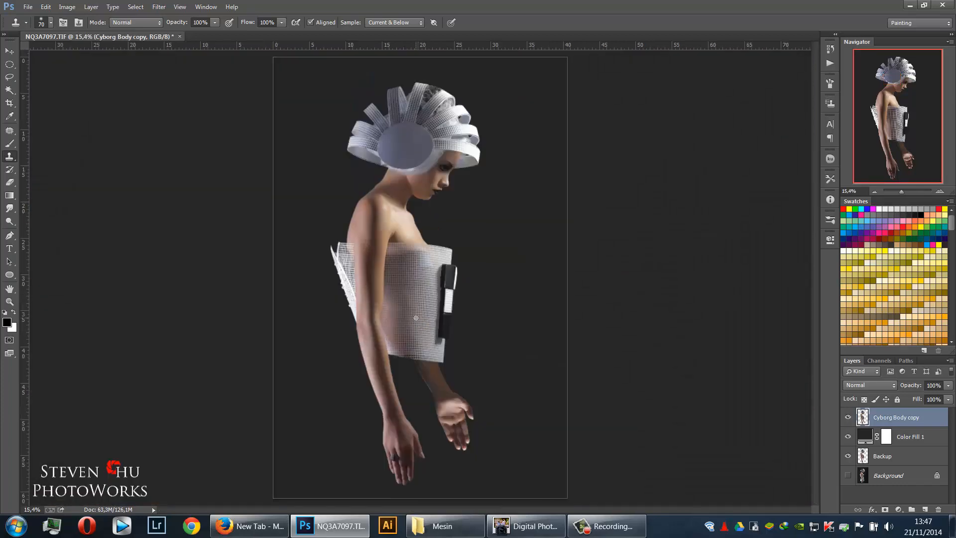
pyautogui.press('v')
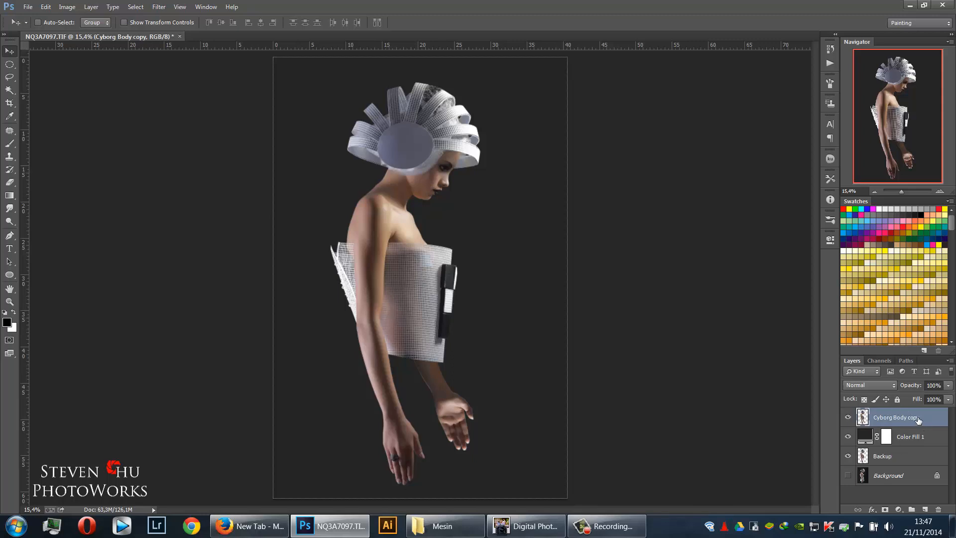
pyautogui.hotkey('ctrl', 'j')
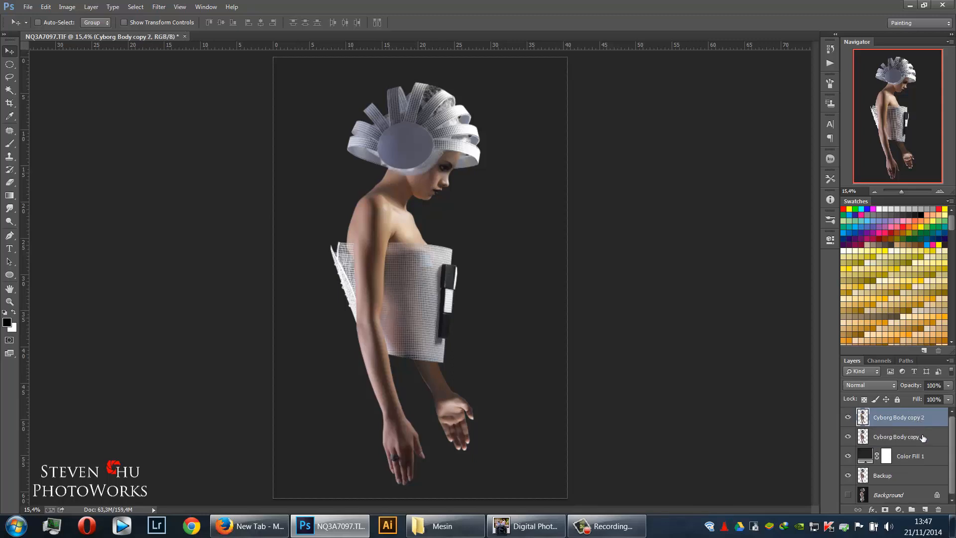
pyautogui.moveTo(922, 438); pyautogui.dragTo(927, 472)
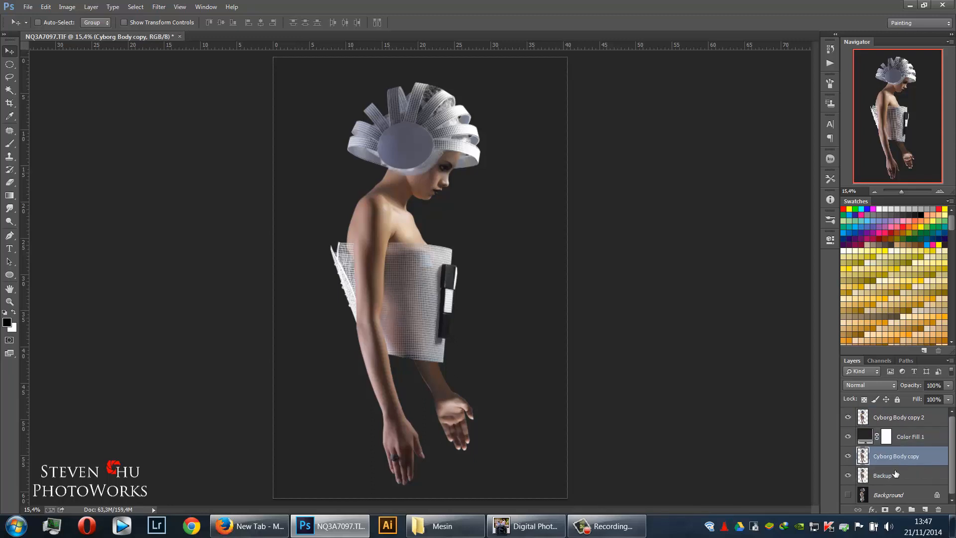
# Rename the layer beneath Color Fill 1 as Back up 2 and the topmost layer as Cyborg Body
pyautogui.doubleClick(888, 457)
pyautogui.write('Back up 2')
pyautogui.press('Return')
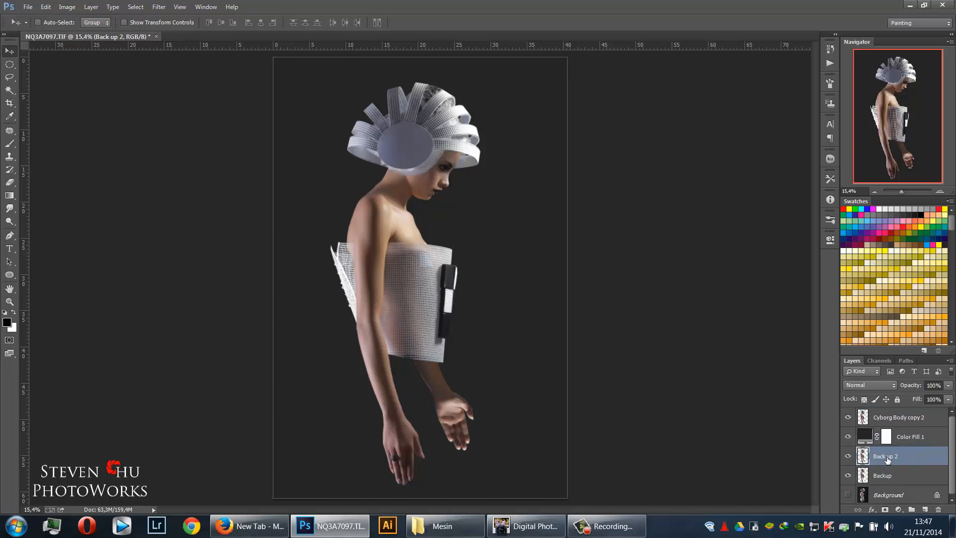
pyautogui.click(898, 424)
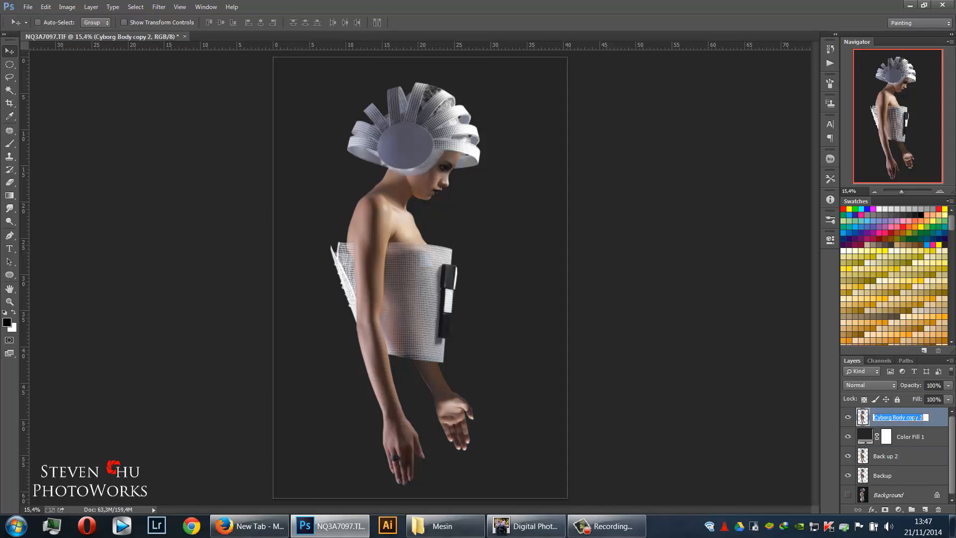
pyautogui.doubleClick(914, 417)
pyautogui.press('Return')
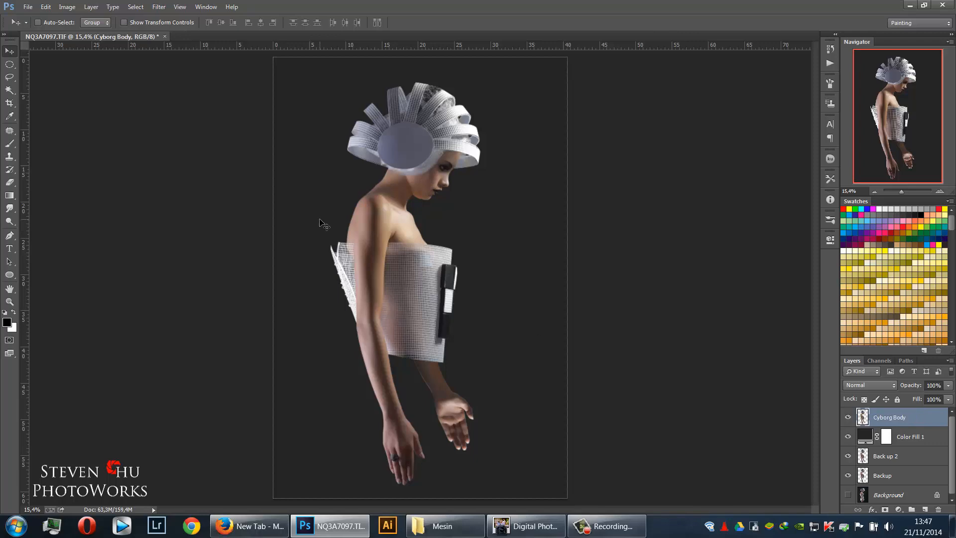
# Recolour the Color Fill 1 background layer to the very dark navy 00030a
pyautogui.scroll(3, 323, 225)
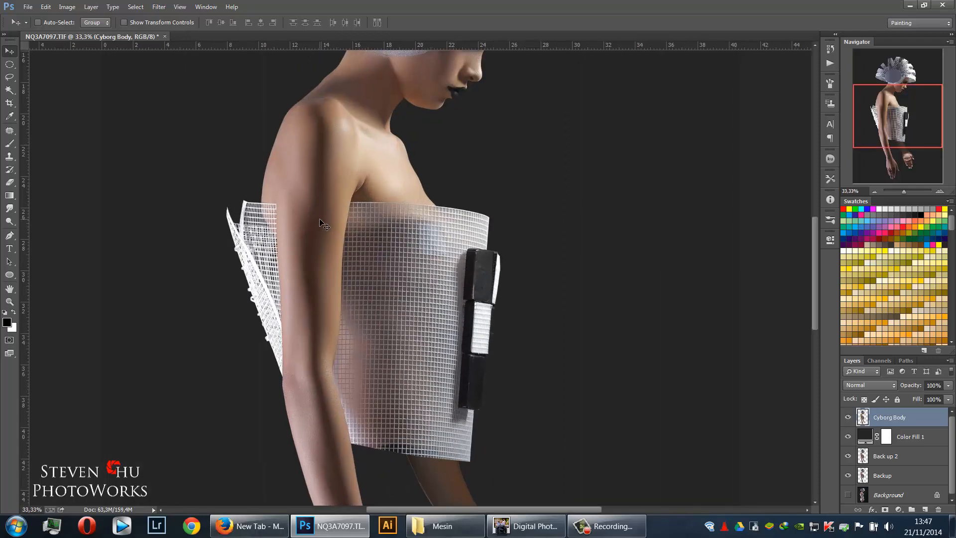
pyautogui.moveTo(387, 202); pyautogui.dragTo(371, 337)
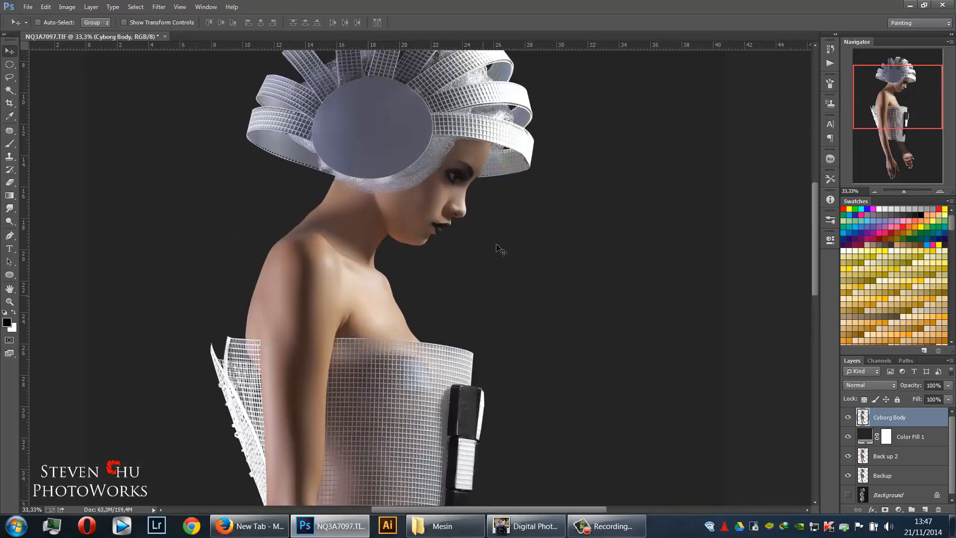
pyautogui.scroll(-3, 409, 197)
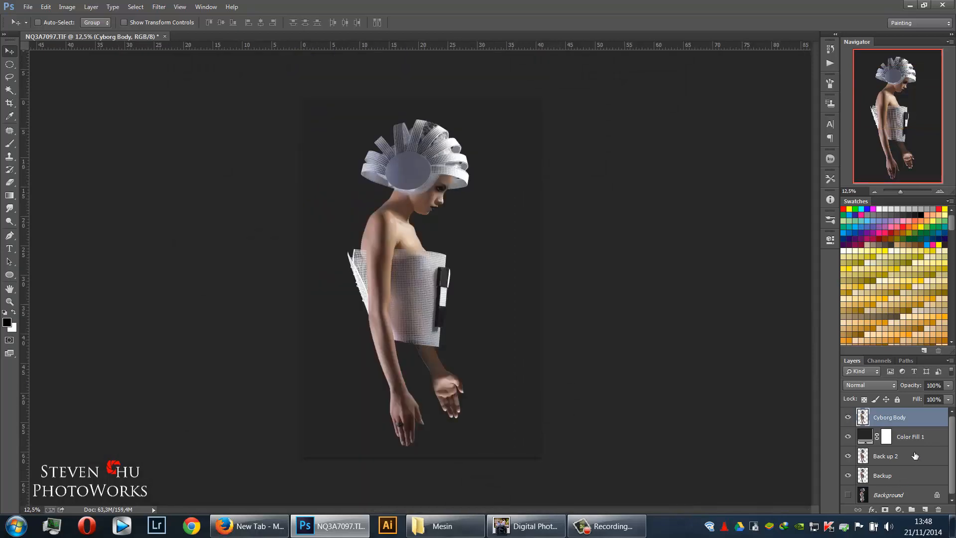
pyautogui.click(915, 456)
pyautogui.click(920, 436)
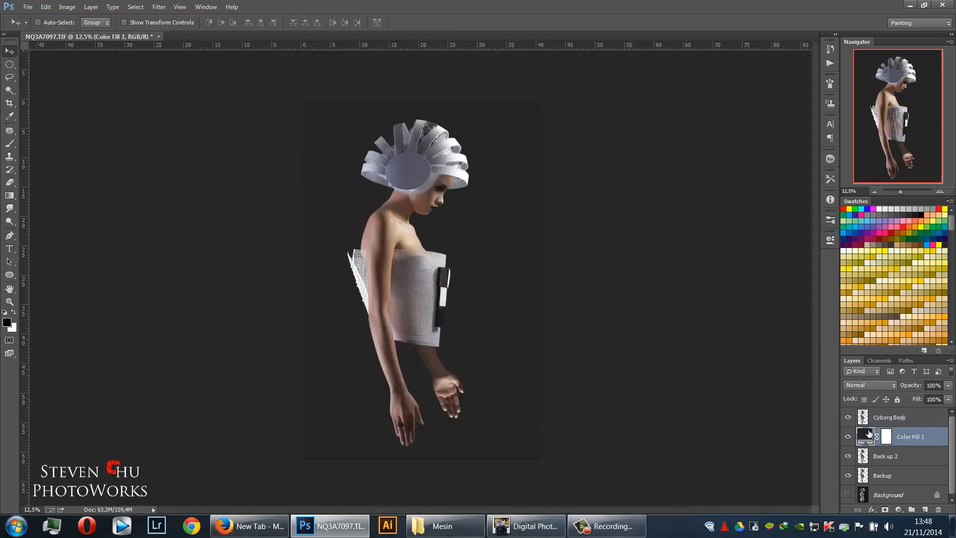
pyautogui.doubleClick(867, 433)
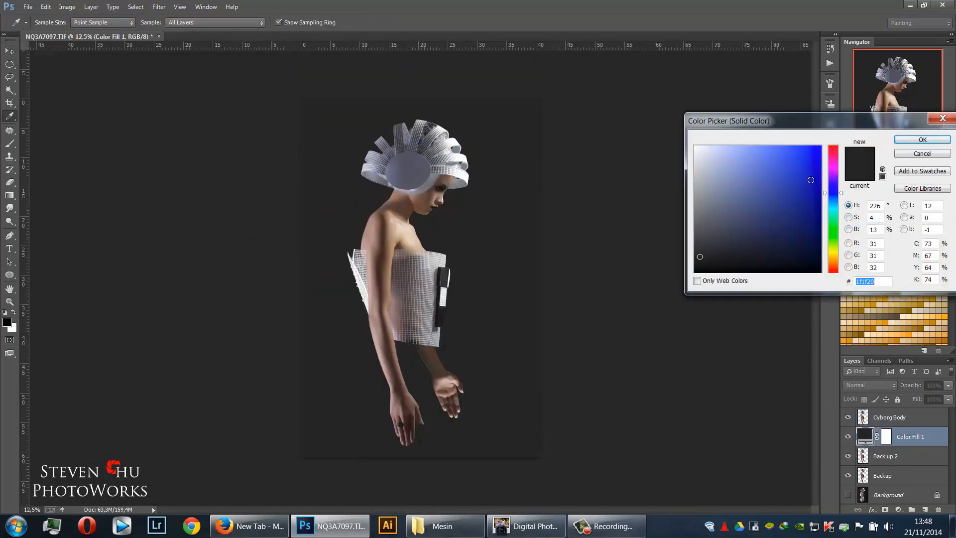
pyautogui.click(788, 202)
pyautogui.click(750, 233)
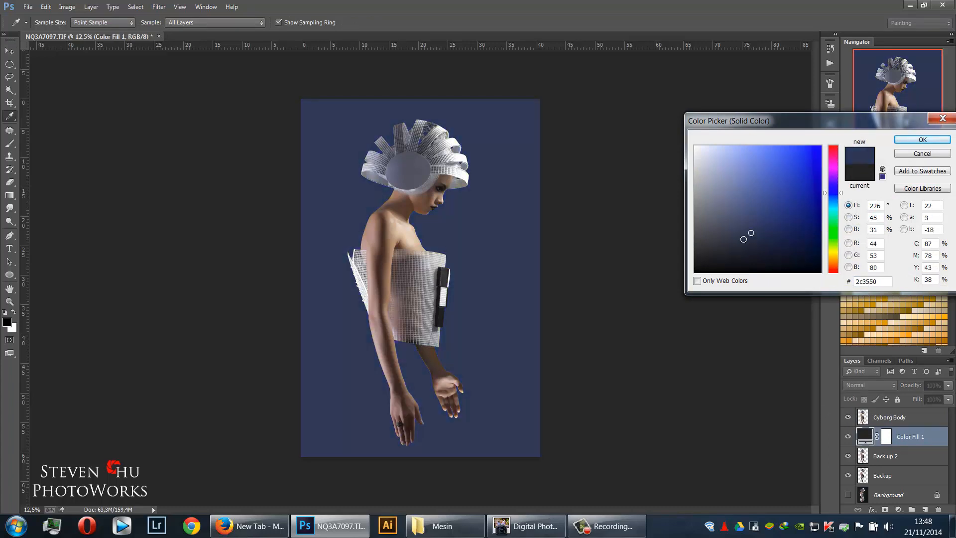
pyautogui.click(760, 244)
pyautogui.click(805, 260)
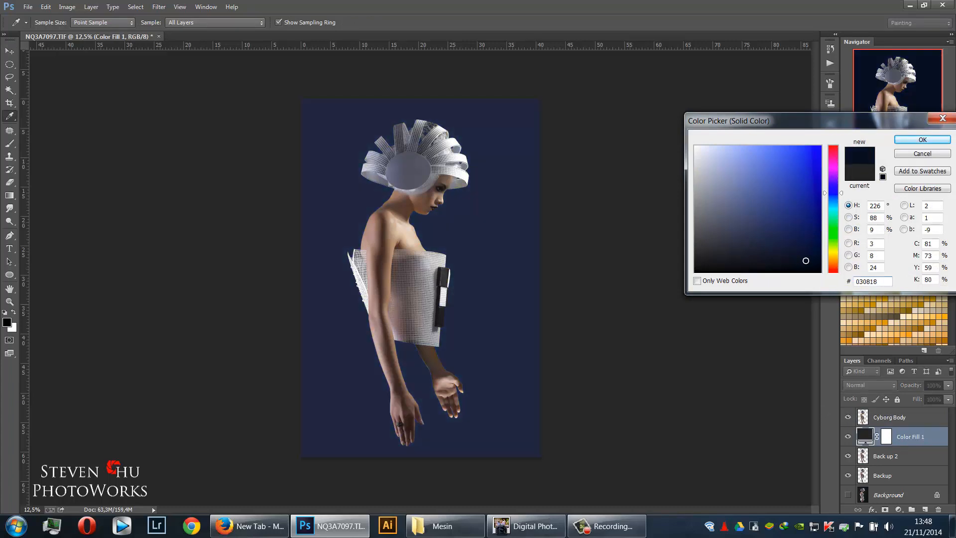
pyautogui.moveTo(806, 260); pyautogui.dragTo(785, 262)
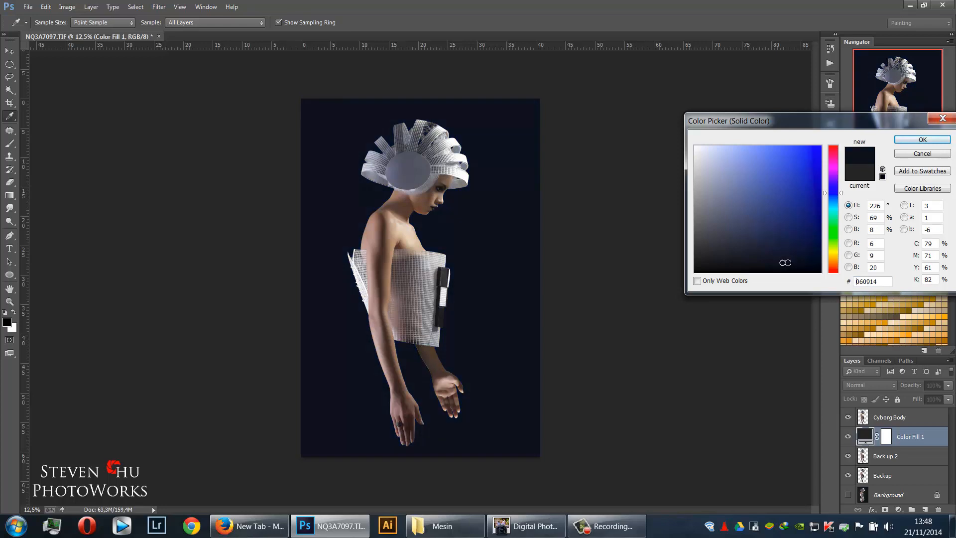
pyautogui.click(809, 266)
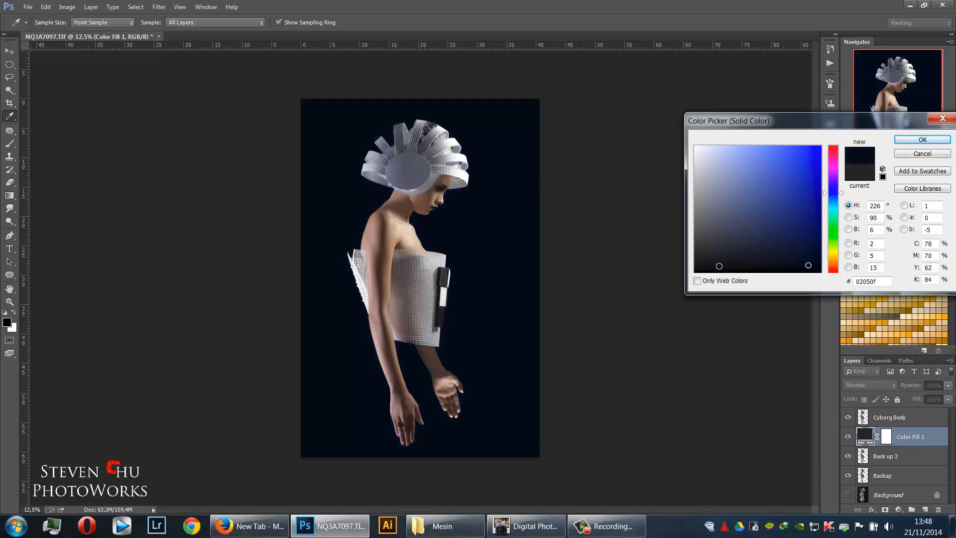
pyautogui.click(719, 265)
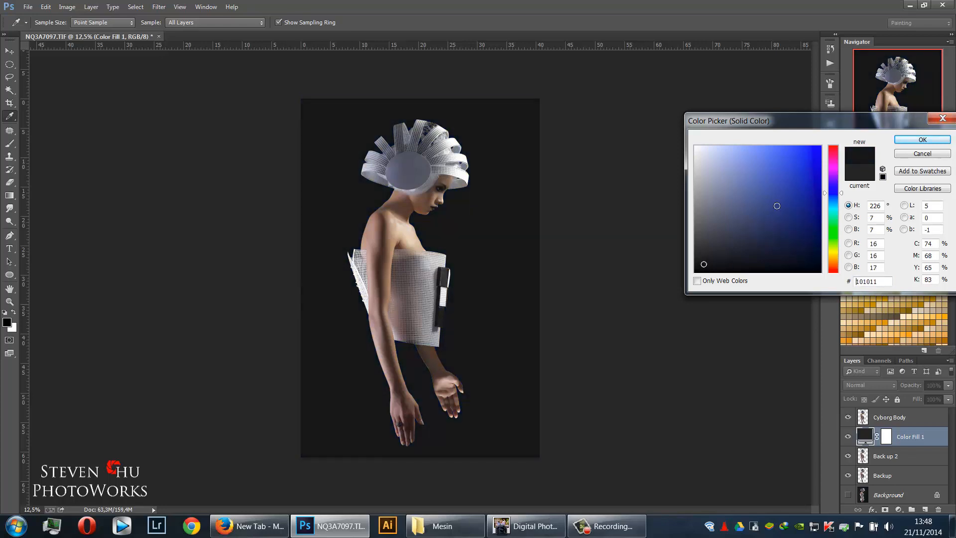
pyautogui.click(815, 267)
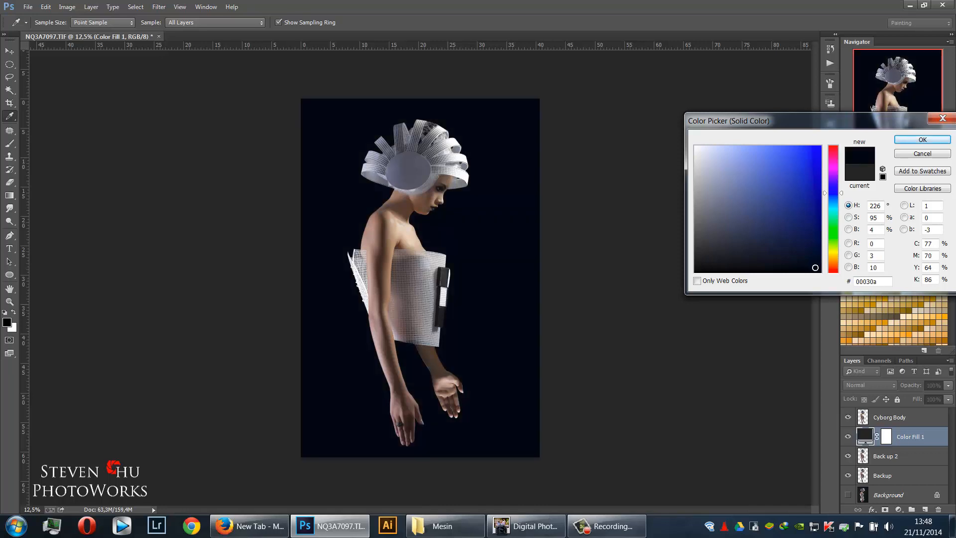
pyautogui.click(903, 139)
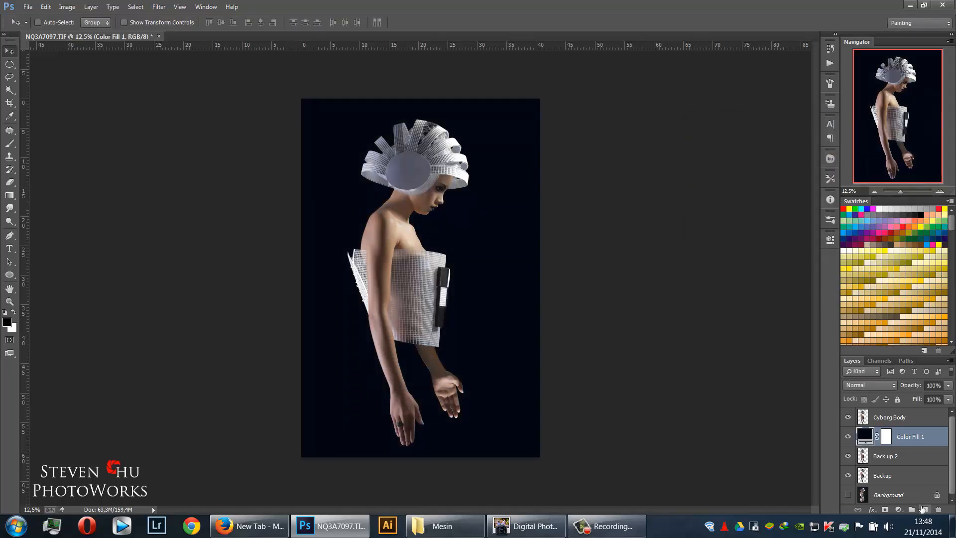
# Add a new layer above Color Fill 1 and replace the Gradient tool's presets with the default gradients
pyautogui.click(923, 509)
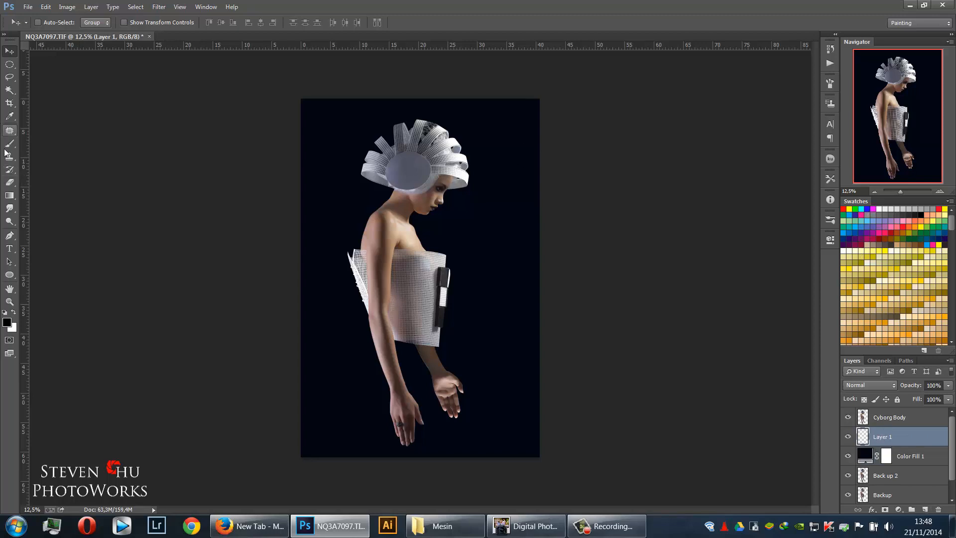
pyautogui.click(9, 195)
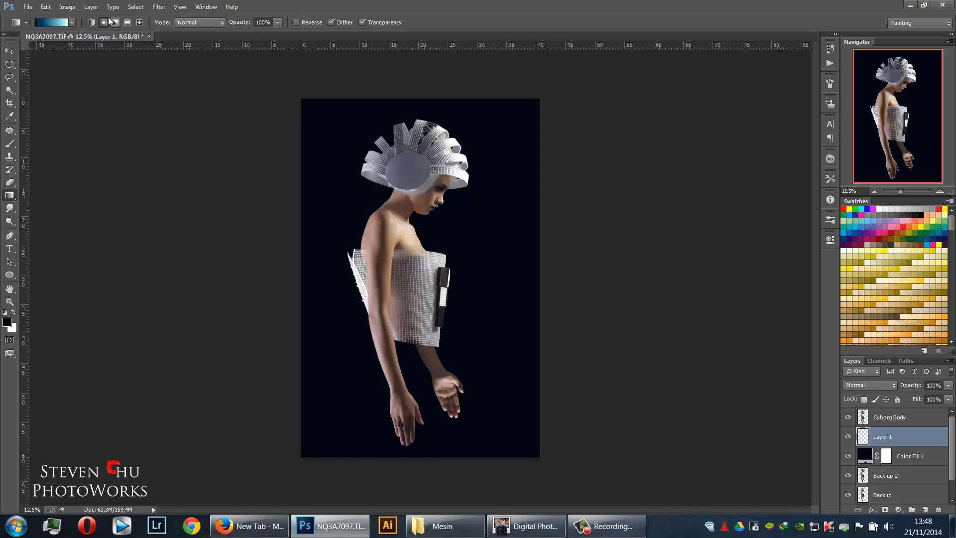
pyautogui.click(71, 22)
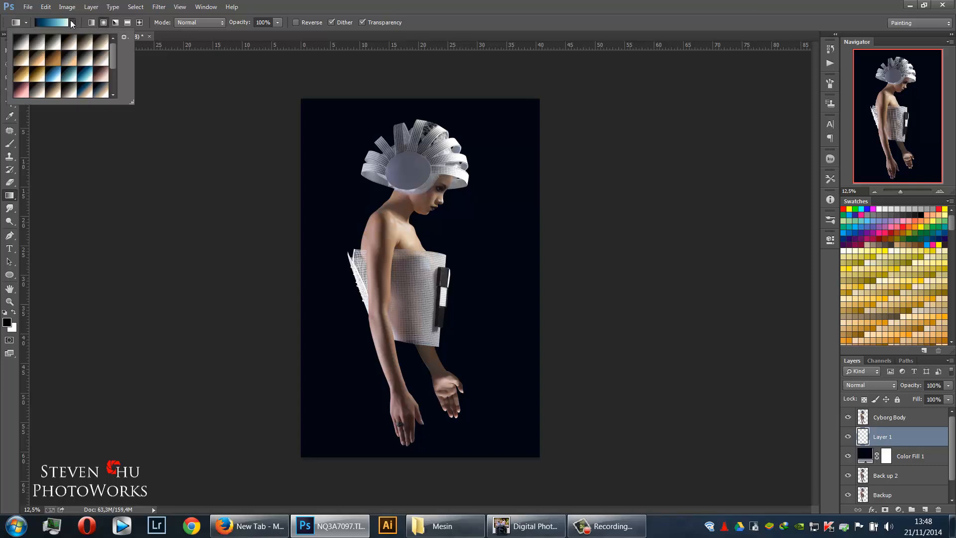
pyautogui.click(123, 38)
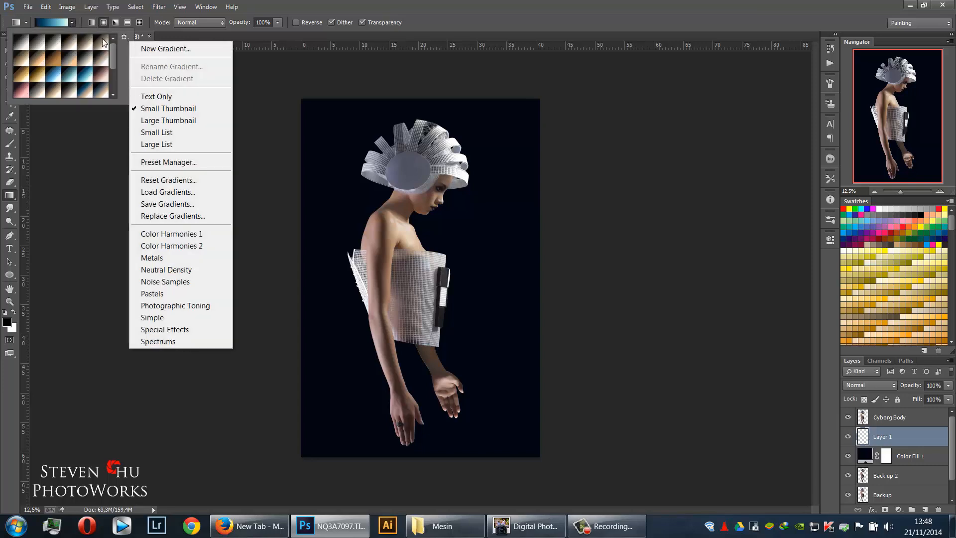
pyautogui.click(63, 22)
pyautogui.click(63, 21)
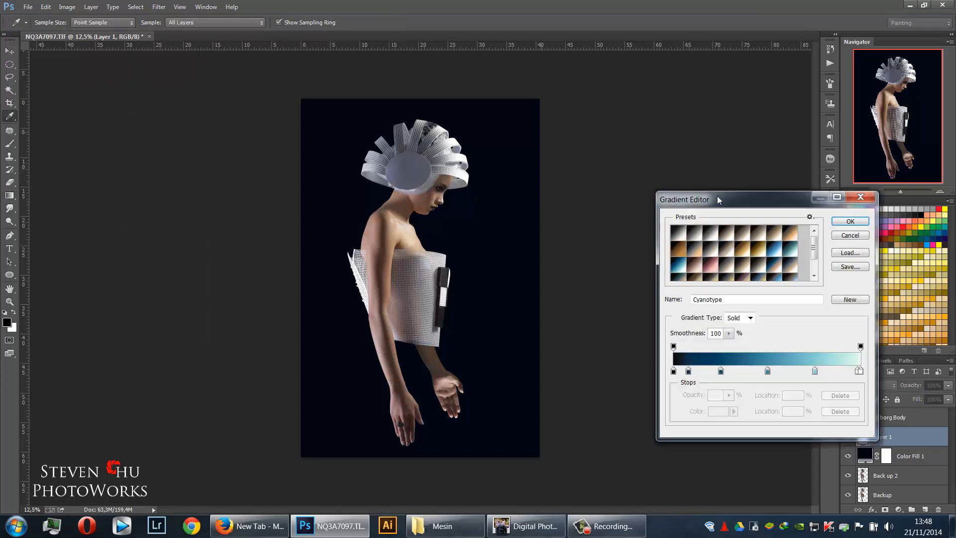
pyautogui.click(810, 217)
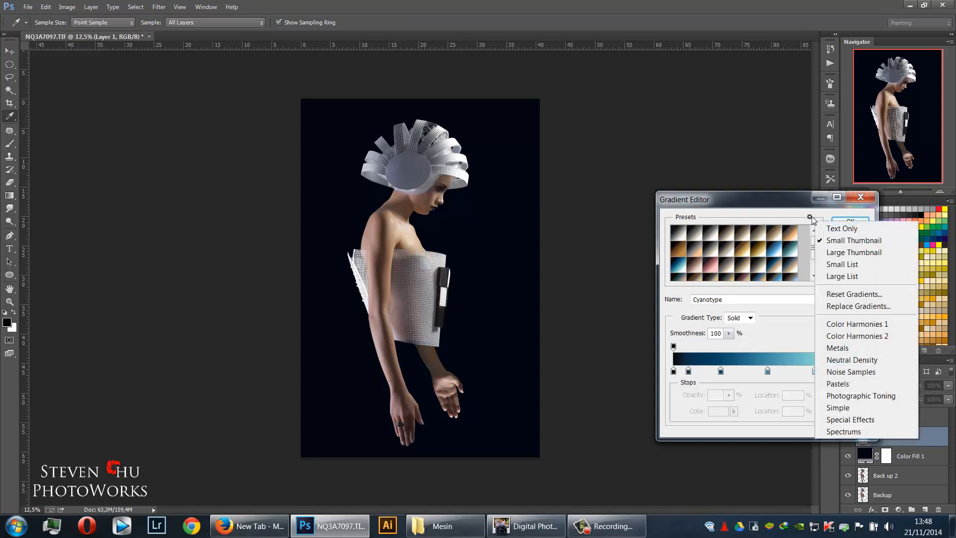
pyautogui.click(854, 294)
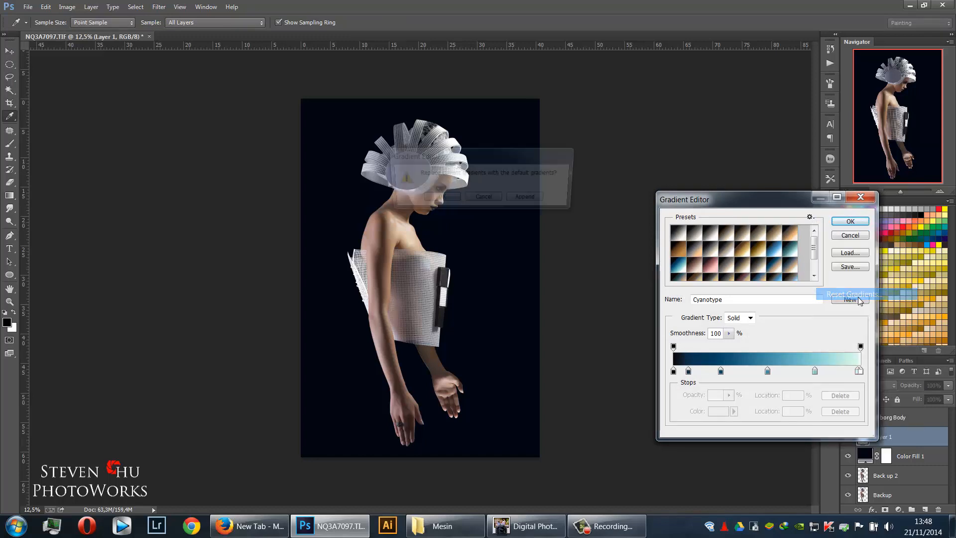
pyautogui.click(445, 199)
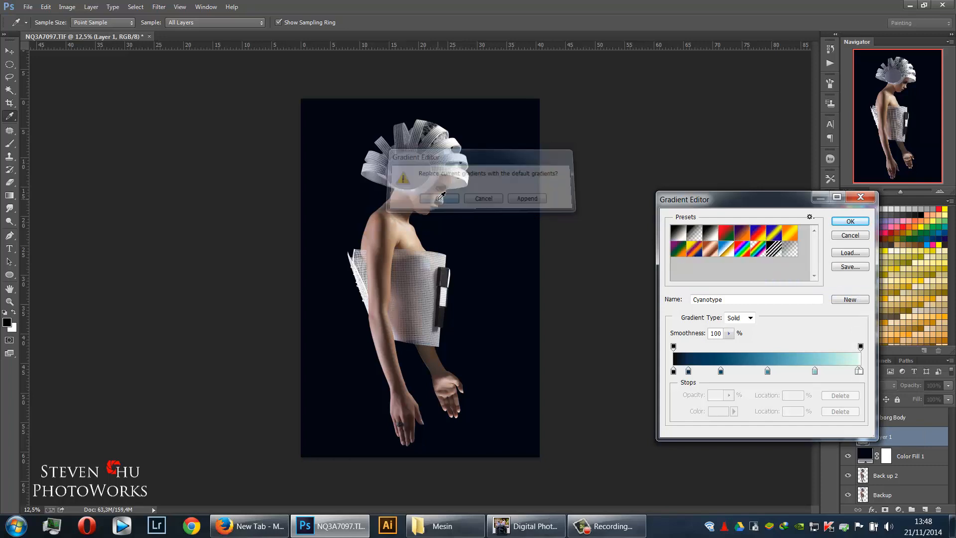
# Choose the Foreground to Transparent gradient preset and set the foreground colour to a medium blue swatch
pyautogui.click(700, 232)
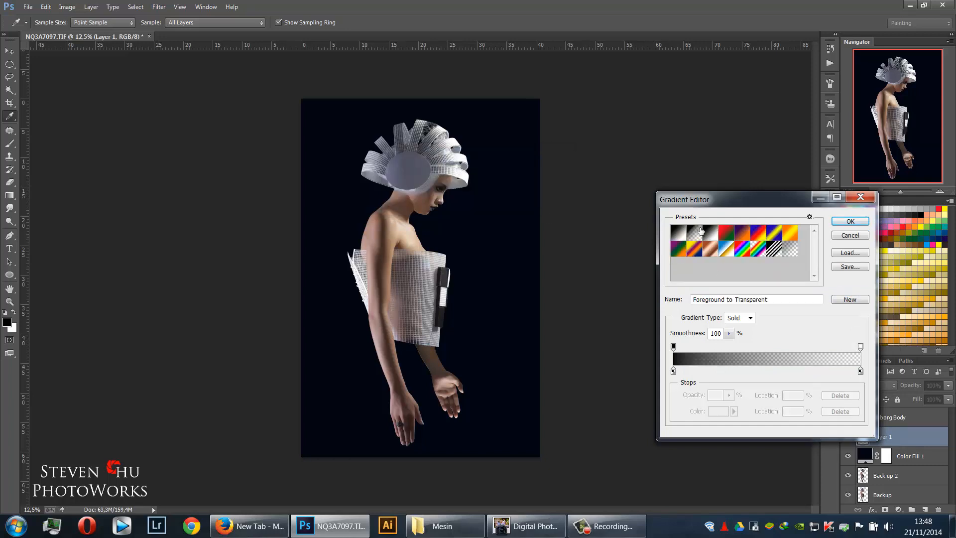
pyautogui.click(846, 221)
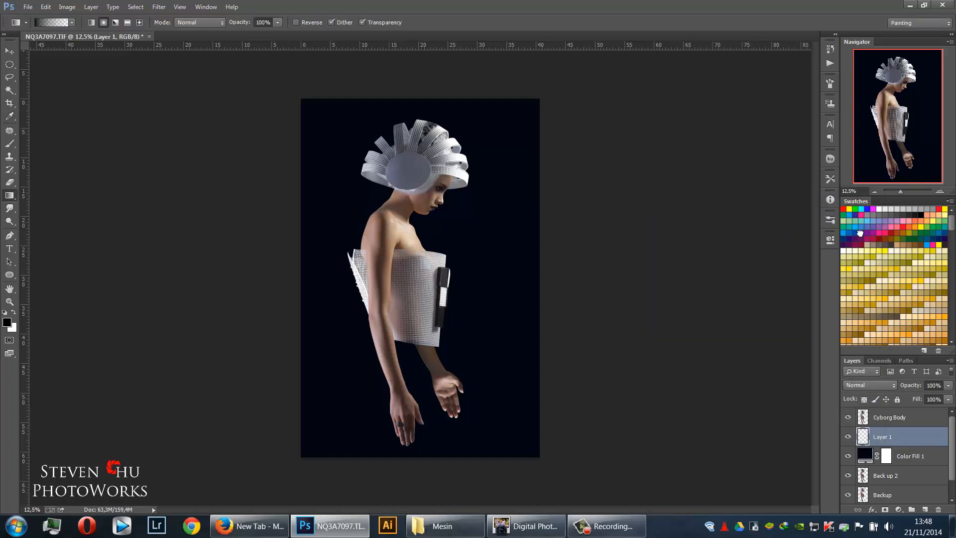
pyautogui.click(860, 233)
pyautogui.click(856, 232)
pyautogui.click(855, 226)
# Draw a large blue radial gradient outward from the model's chest on Layer 1 and lower the layer's opacity to 16%
pyautogui.moveTo(559, 278); pyautogui.dragTo(608, 316)
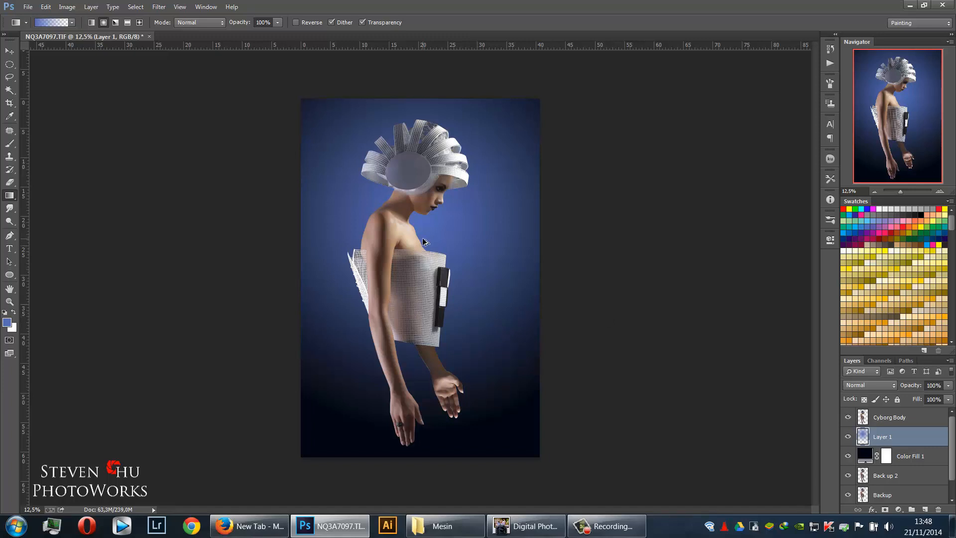
pyautogui.hotkey('ctrl', 'alt', 'z')
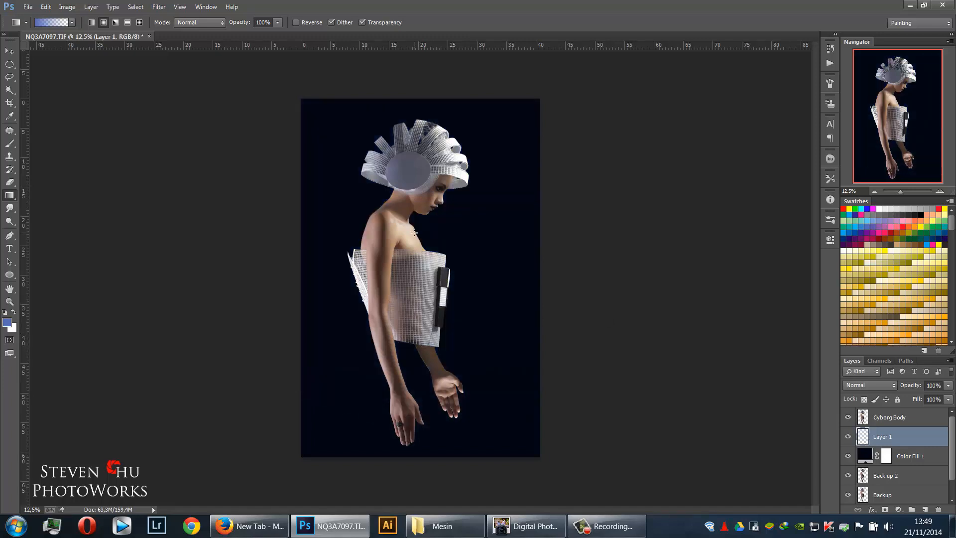
pyautogui.moveTo(407, 233); pyautogui.dragTo(660, 417)
pyautogui.click(948, 386)
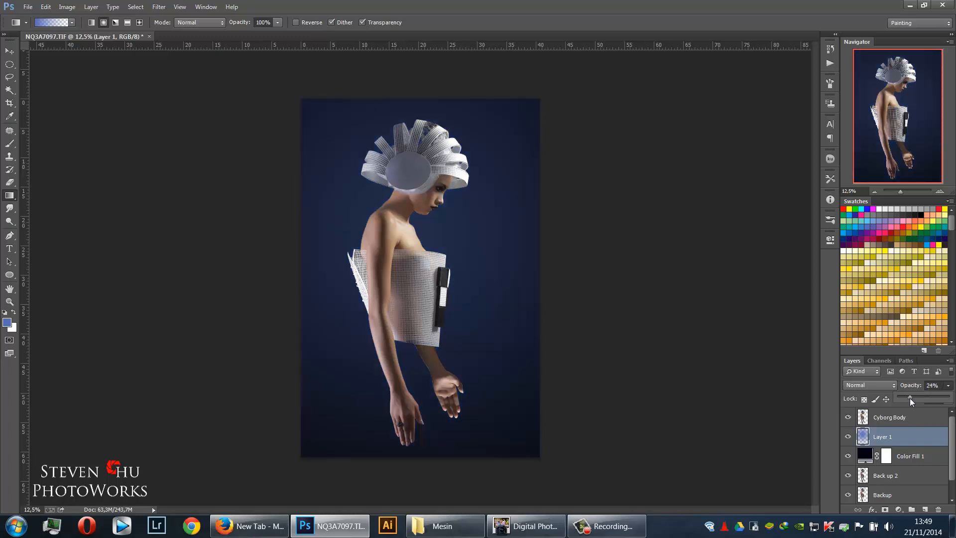
pyautogui.moveTo(908, 396); pyautogui.dragTo(907, 397)
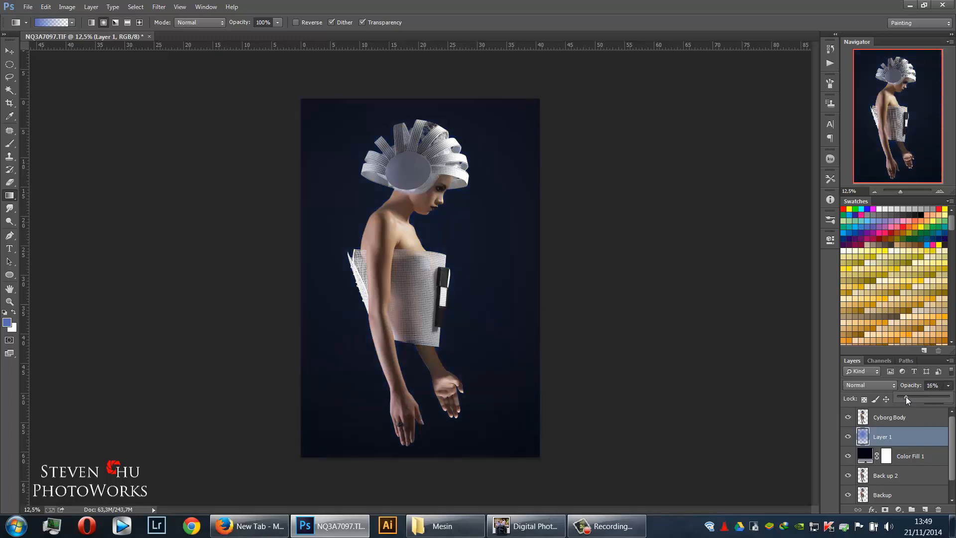
pyautogui.click(567, 341)
pyautogui.press('v')
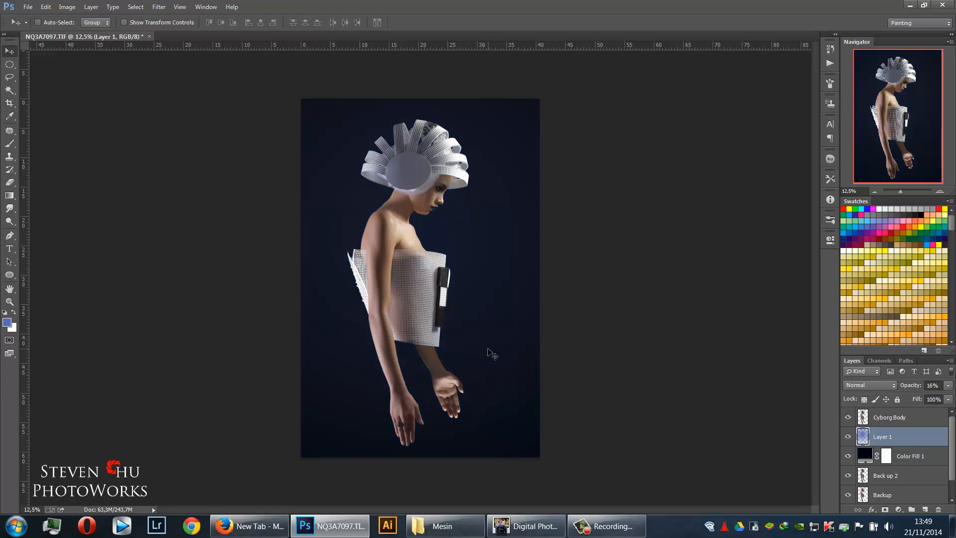
# Select the Cyborg Body layer and start a Pen path at the nape, following the headdress's lower edge to the jaw
pyautogui.hotkey('ctrl', '+')
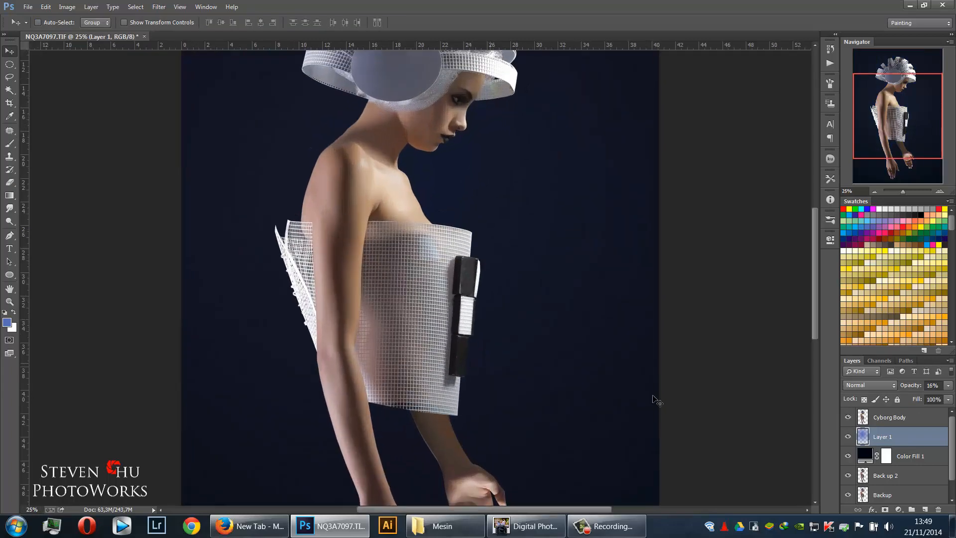
pyautogui.click(853, 421)
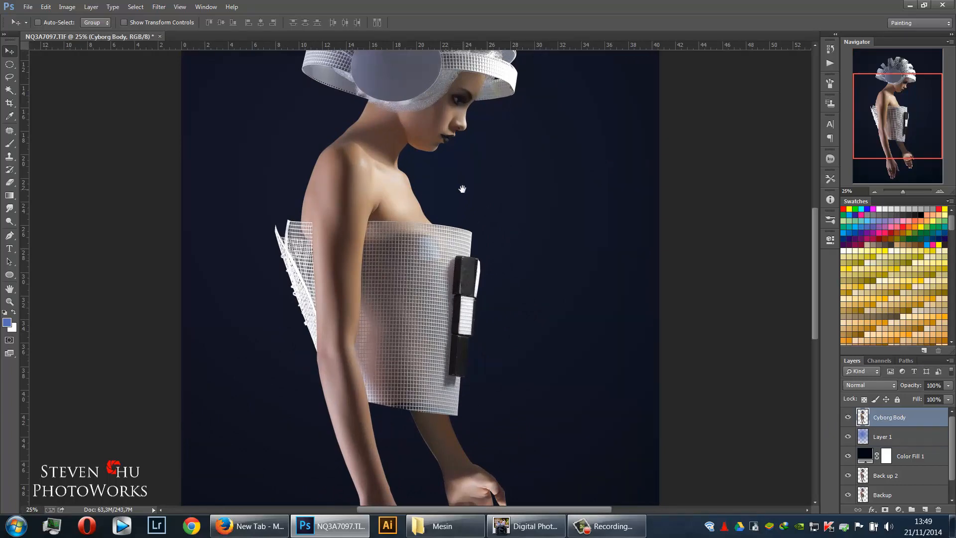
pyautogui.moveTo(462, 214)
pyautogui.mouseDown()
pyautogui.moveTo(462, 253)
pyautogui.moveTo(518, 256)
pyautogui.moveTo(461, 211)
pyautogui.mouseUp()
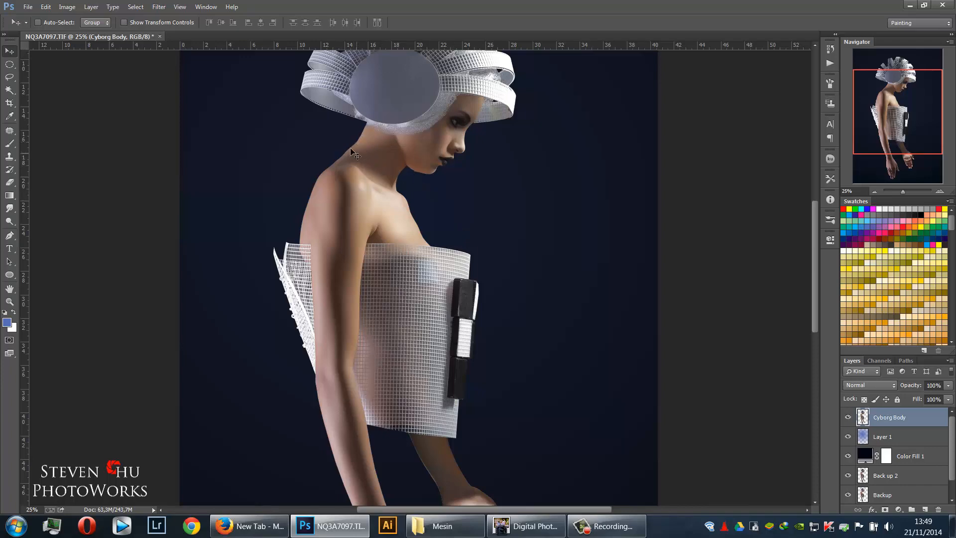
pyautogui.moveTo(428, 173); pyautogui.dragTo(438, 268)
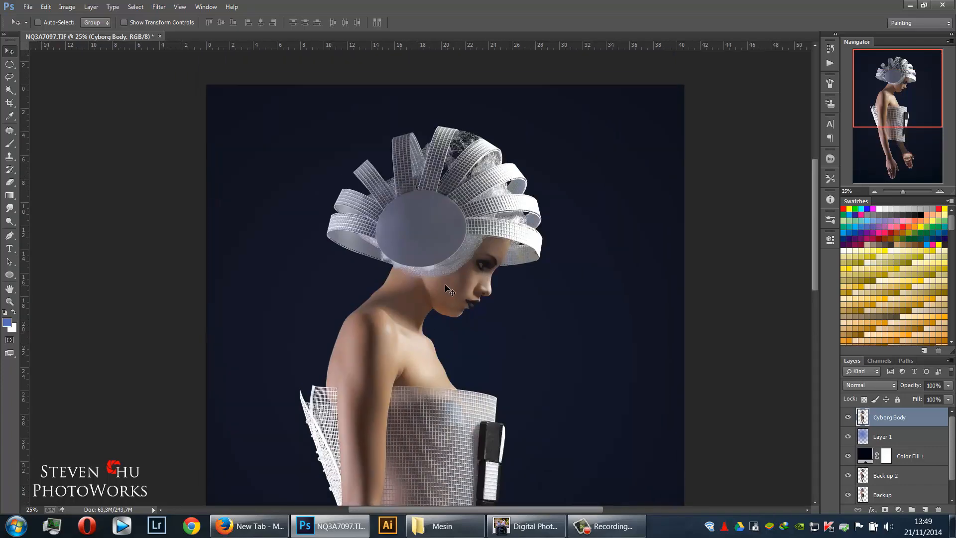
pyautogui.hotkey('ctrl', '+')
pyautogui.hotkey('ctrl', '+')
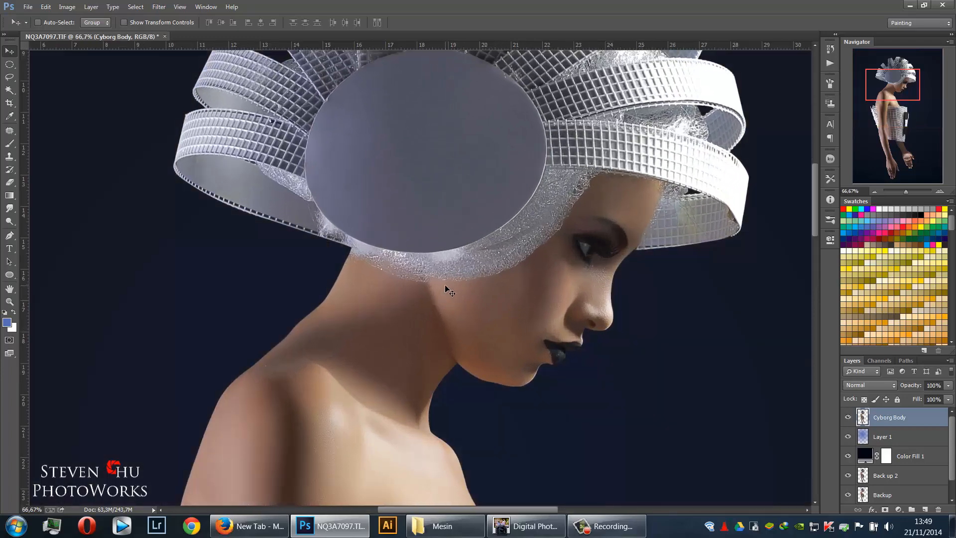
pyautogui.press('p')
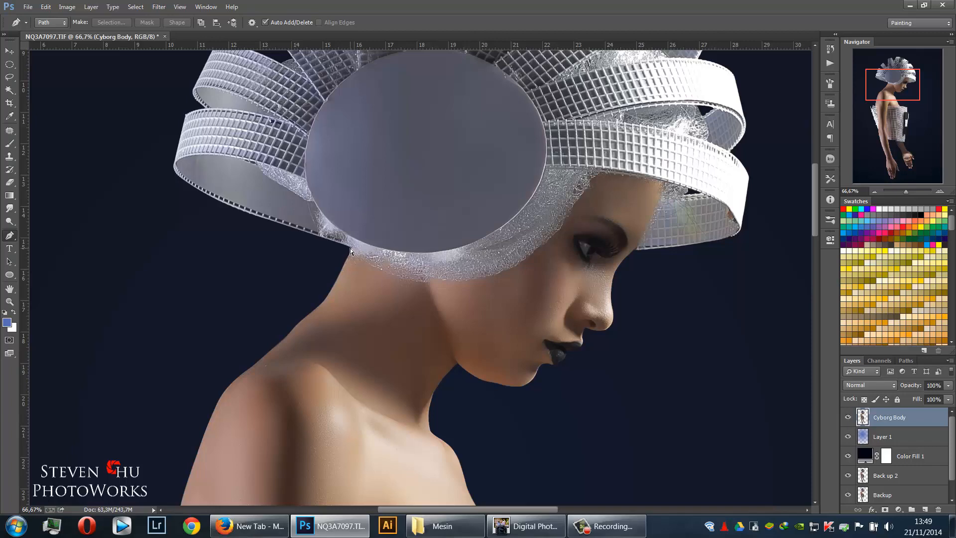
pyautogui.hotkey('ctrl', '+')
pyautogui.hotkey('ctrl', '+')
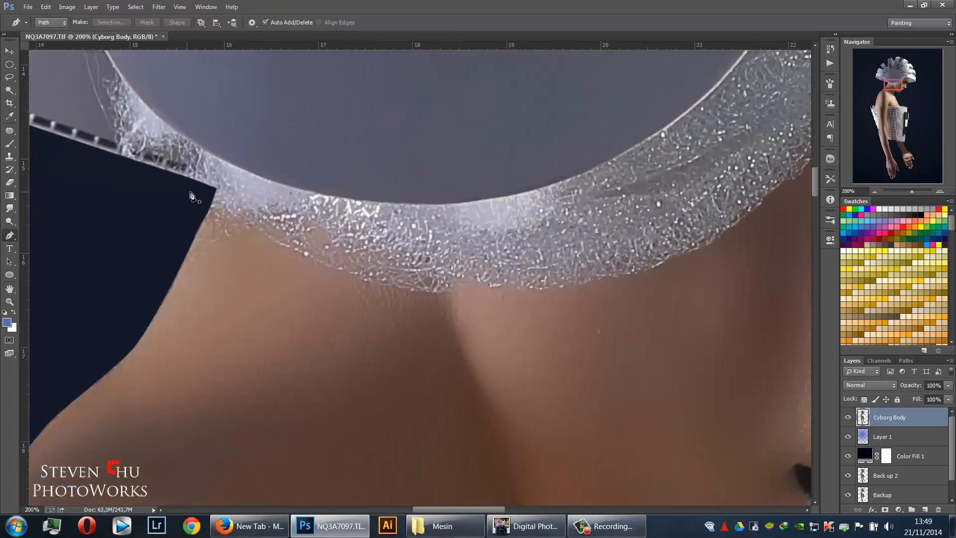
pyautogui.click(214, 190)
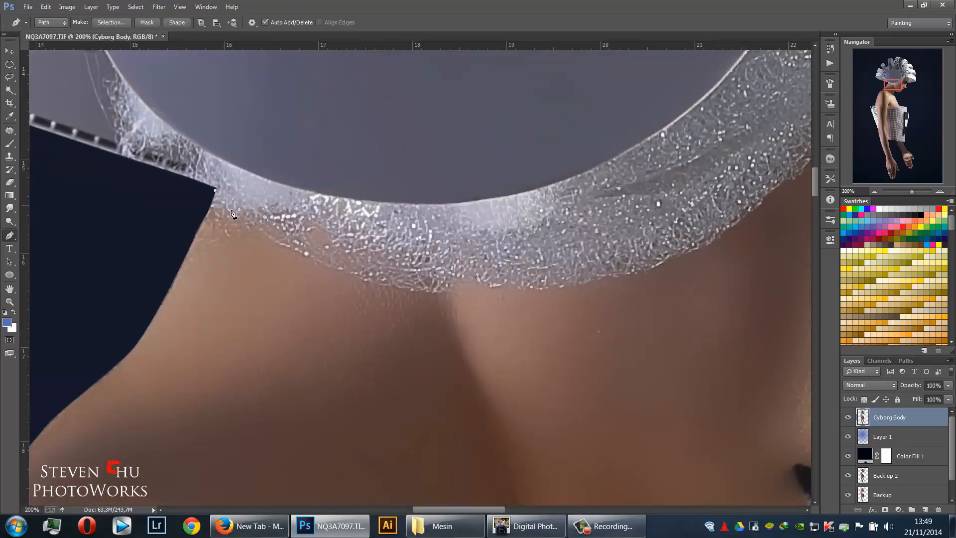
pyautogui.click(234, 212)
pyautogui.click(406, 293)
pyautogui.click(433, 293)
# Continue the path down the jawline, across the gap in front of the throat and onto the collarbone
pyautogui.moveTo(488, 441); pyautogui.dragTo(421, 259)
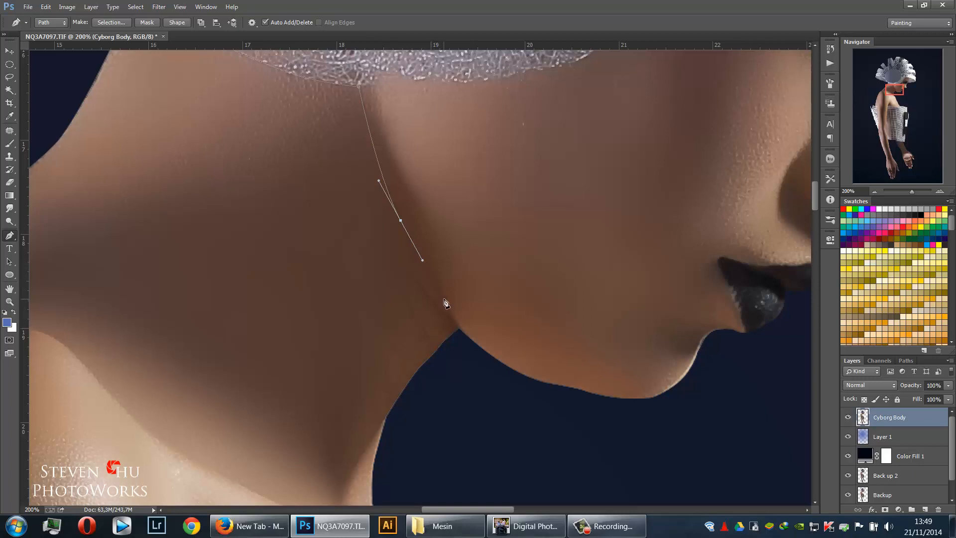
pyautogui.moveTo(448, 305); pyautogui.dragTo(452, 315)
pyautogui.moveTo(410, 433); pyautogui.dragTo(429, 325)
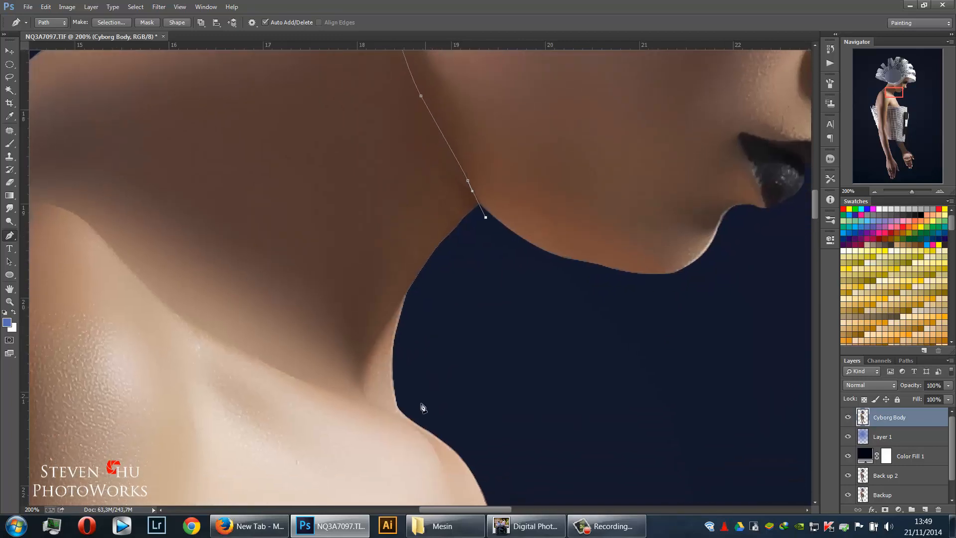
pyautogui.click(429, 423)
pyautogui.moveTo(394, 416); pyautogui.dragTo(388, 412)
pyautogui.moveTo(289, 376); pyautogui.dragTo(286, 374)
# Extend the path along the neck base to the back of the shoulder and close it outside the nape
pyautogui.moveTo(219, 299); pyautogui.dragTo(493, 387)
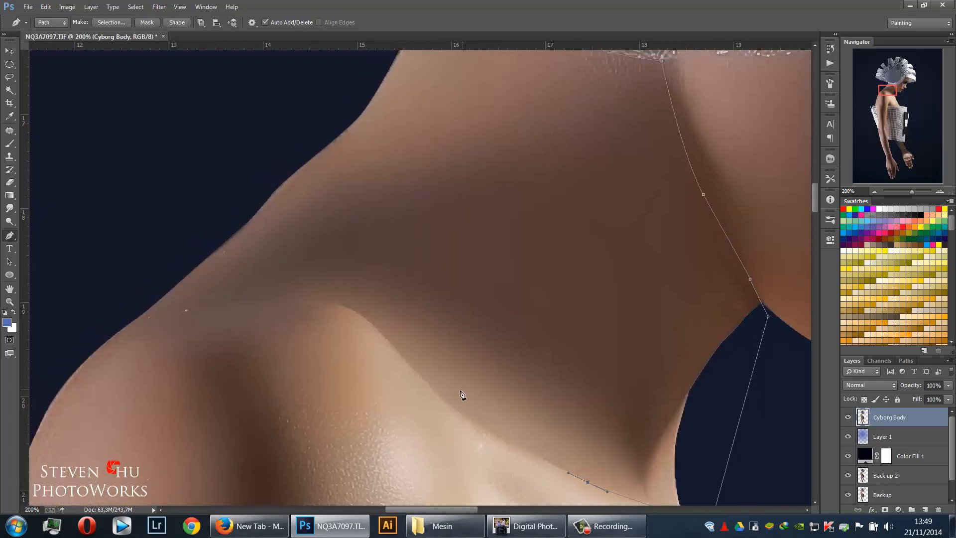
pyautogui.moveTo(442, 404); pyautogui.dragTo(429, 385)
pyautogui.moveTo(326, 303); pyautogui.dragTo(285, 303)
pyautogui.moveTo(135, 328); pyautogui.dragTo(114, 335)
pyautogui.moveTo(109, 282); pyautogui.dragTo(225, 271)
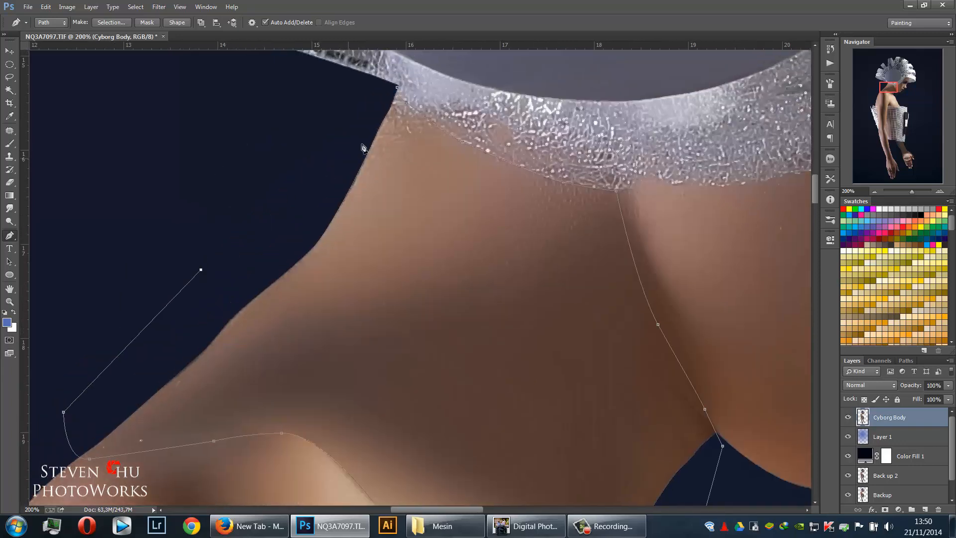
pyautogui.click(396, 88)
# Convert the closed neck path into a selection
pyautogui.hotkey('ctrl', '-')
pyautogui.hotkey('ctrl', '-')
pyautogui.hotkey('ctrl', '-')
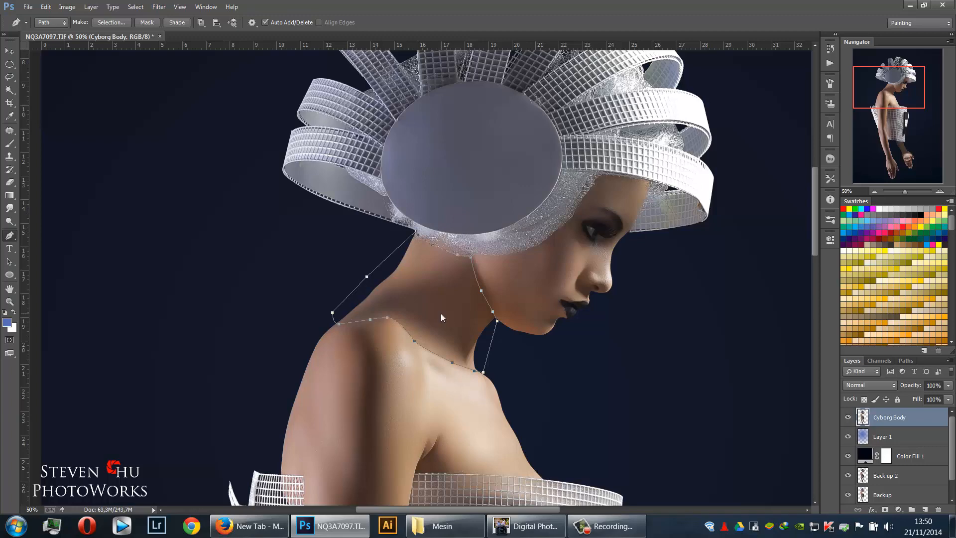
pyautogui.rightClick(441, 313)
pyautogui.click(502, 126)
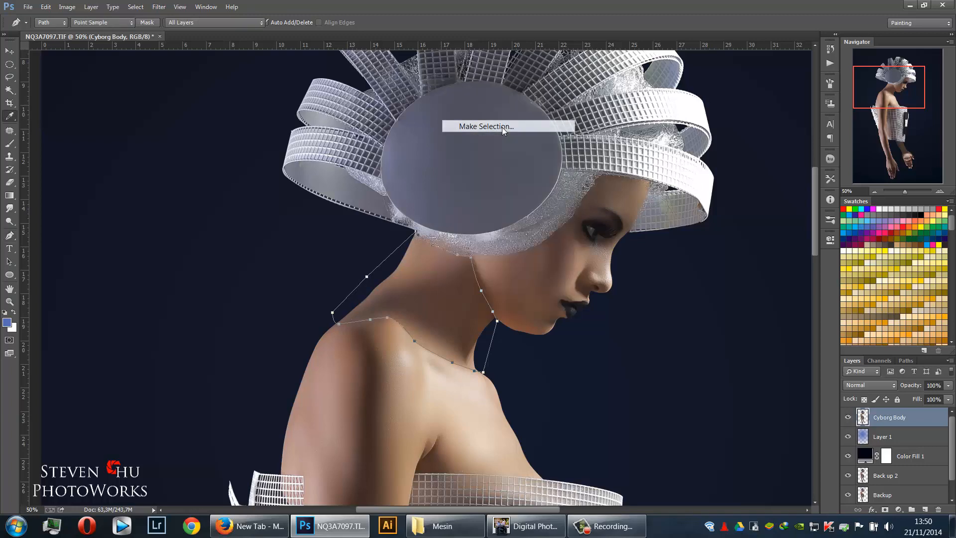
pyautogui.press('Return')
# Switch to the Polygonal Lasso tool, keeping the neck selection active
pyautogui.hotkey('ctrl', '+')
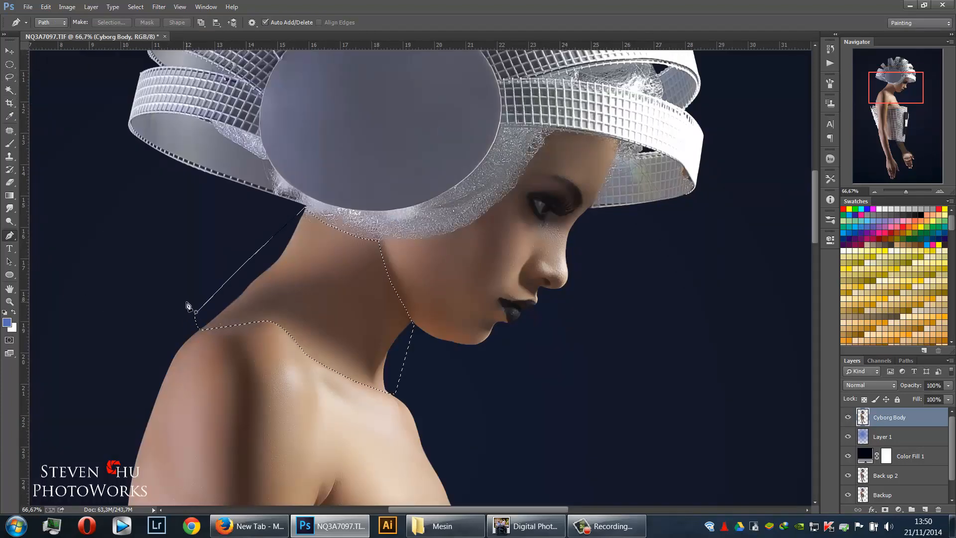
pyautogui.click(9, 76)
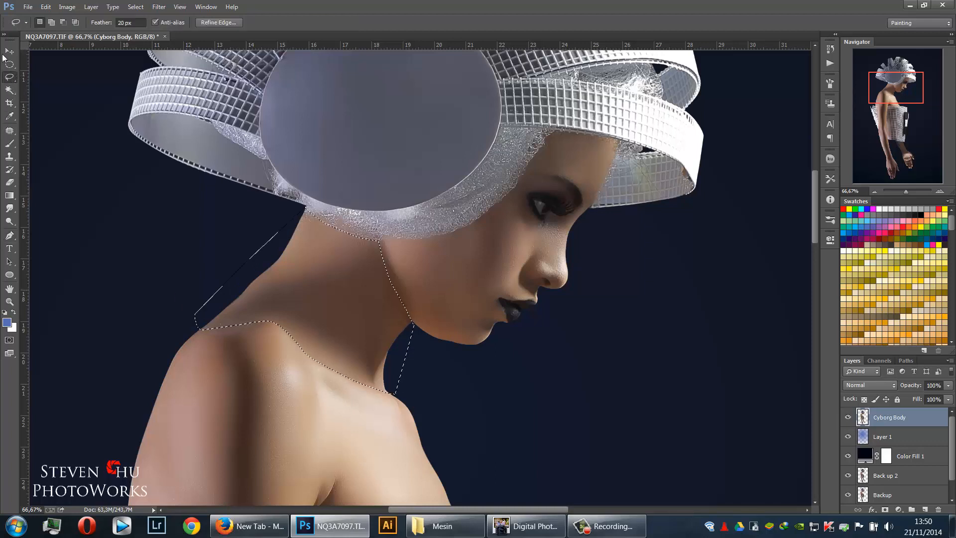
pyautogui.rightClick(10, 80)
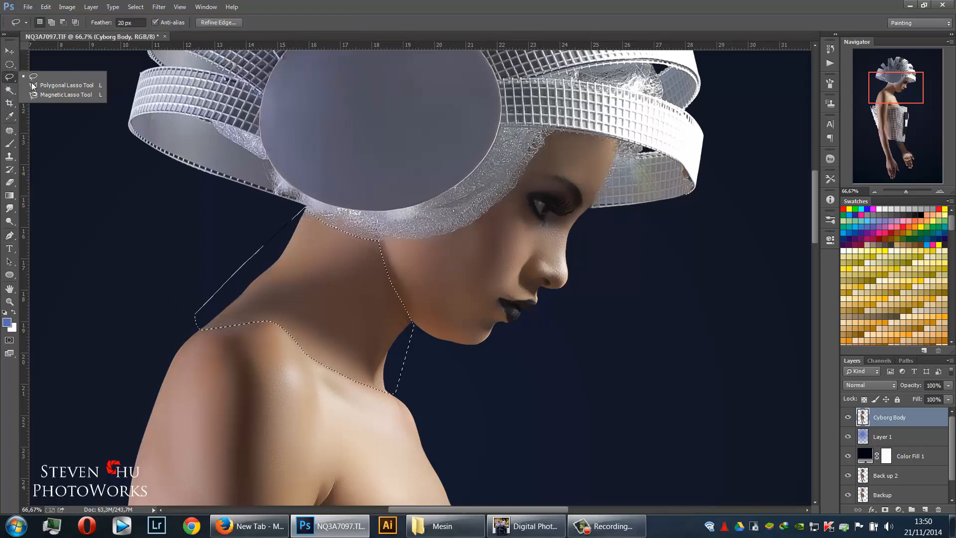
pyautogui.click(37, 85)
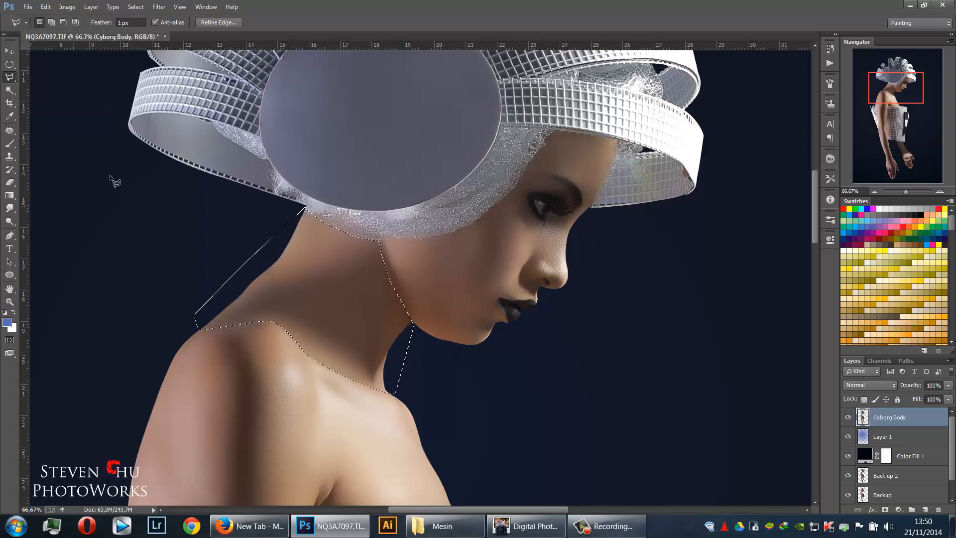
# Subtract the shoulder base from the neck selection along a diagonal line and delete the remaining neck area from the Cyborg Body layer
pyautogui.keyDown('alt'); pyautogui.click(220, 267); pyautogui.keyUp('alt')
pyautogui.click(253, 268)
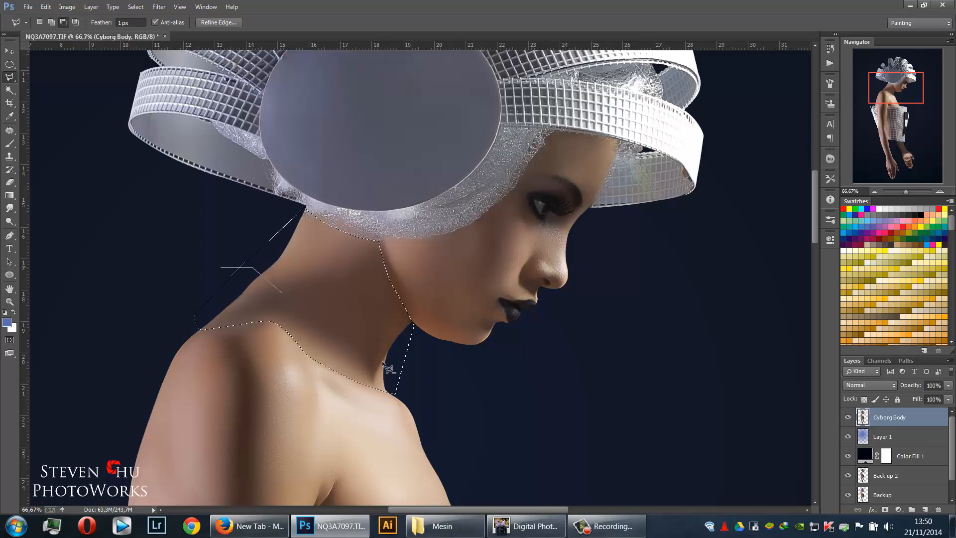
pyautogui.click(414, 382)
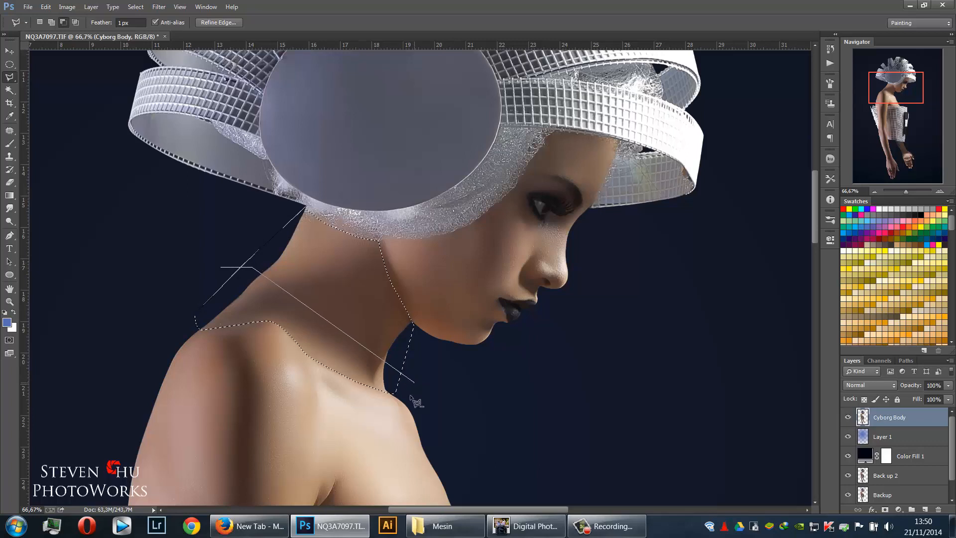
pyautogui.click(390, 426)
pyautogui.click(164, 343)
pyautogui.keyDown('alt'); pyautogui.click(222, 268); pyautogui.keyUp('alt')
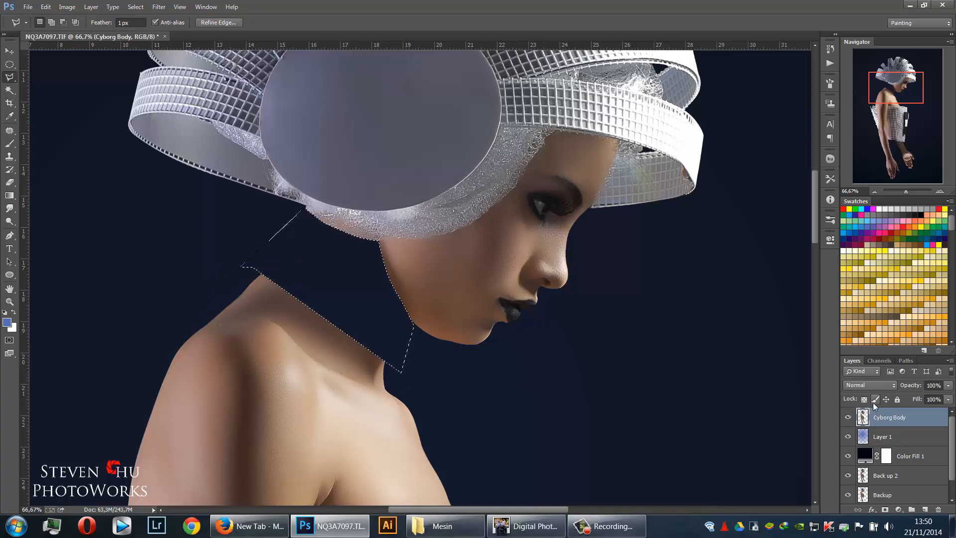
pyautogui.press('Delete')
pyautogui.hotkey('ctrl', 'd')
# Remove two small blemishes on the back of the shoulder, below the neck cut, with the Patch tool
pyautogui.hotkey('ctrl', '+')
pyautogui.hotkey('ctrl', '+')
pyautogui.moveTo(165, 278); pyautogui.dragTo(381, 242)
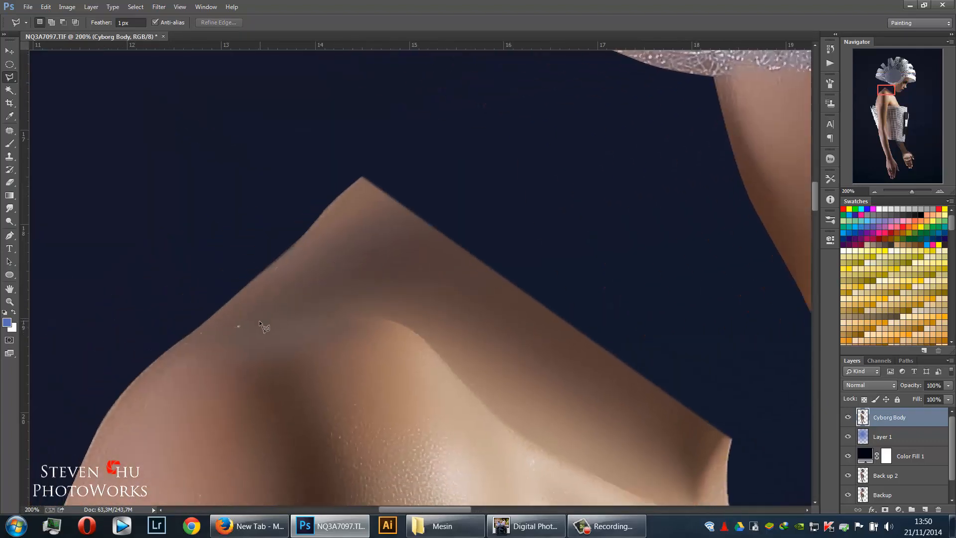
pyautogui.press('j')
pyautogui.moveTo(245, 331); pyautogui.dragTo(229, 345)
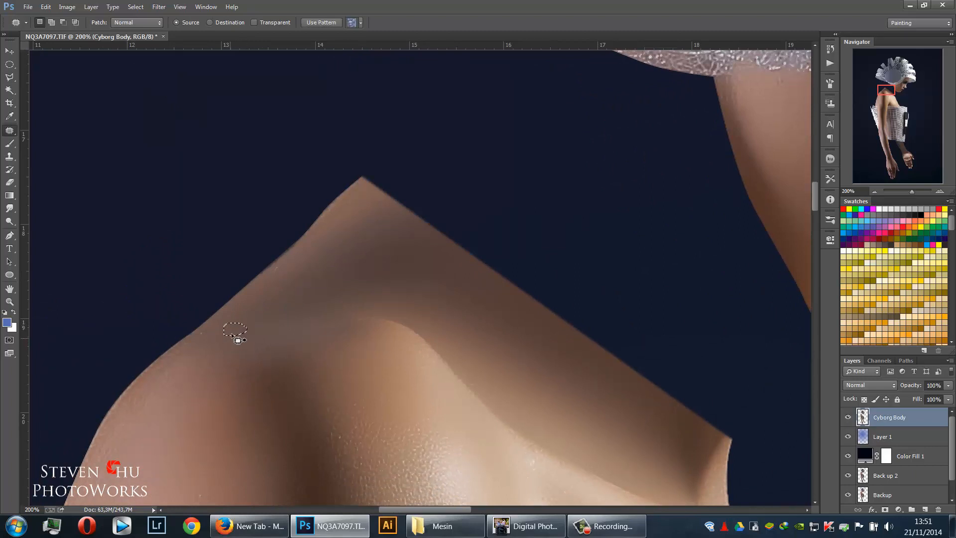
pyautogui.hotkey('ctrl', 'd')
pyautogui.moveTo(278, 276)
pyautogui.mouseDown()
pyautogui.moveTo(282, 270)
pyautogui.moveTo(281, 290)
pyautogui.mouseUp()
pyautogui.hotkey('ctrl', 'd')
# Outline the detached head and headpiece with the Polygonal Lasso and copy them to a new layer named Cybord Head
pyautogui.moveTo(320, 397); pyautogui.dragTo(247, 288)
pyautogui.moveTo(370, 264); pyautogui.dragTo(281, 375)
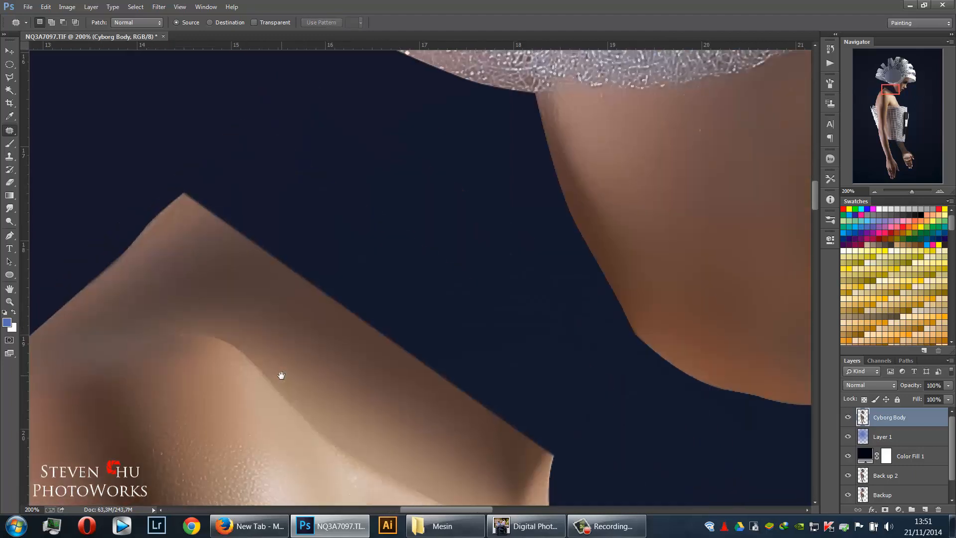
pyautogui.hotkey('ctrl', '-')
pyautogui.hotkey('ctrl', '-')
pyautogui.hotkey('ctrl', '-')
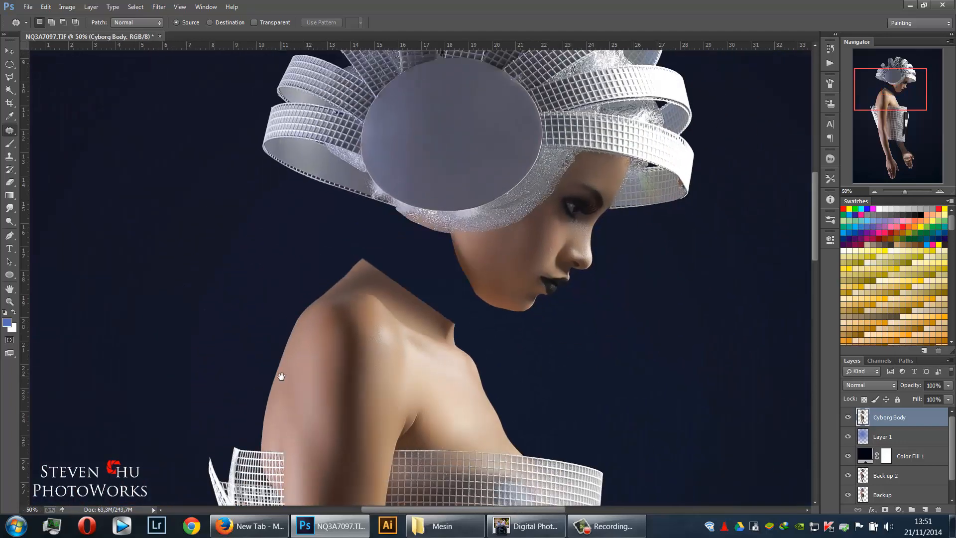
pyautogui.hotkey('ctrl', '-')
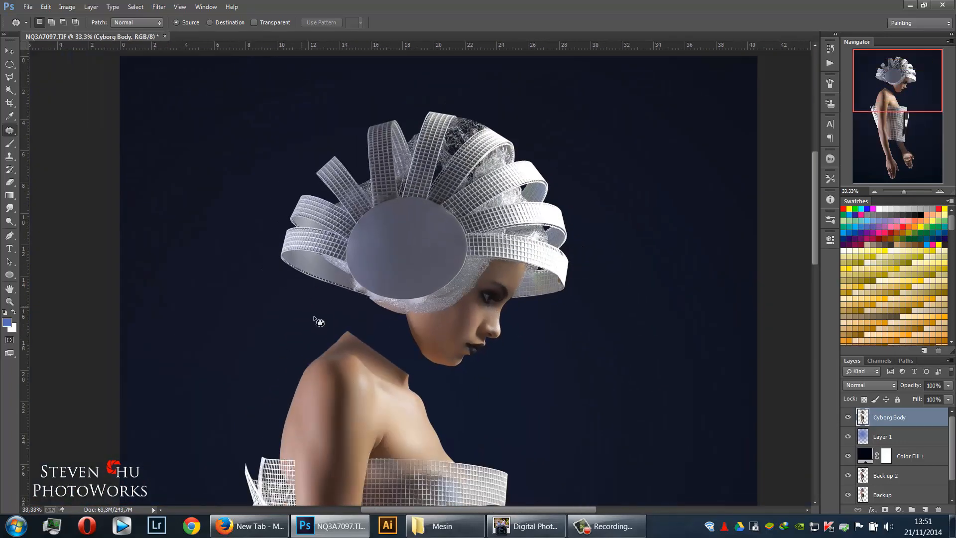
pyautogui.hotkey('ctrl', '-')
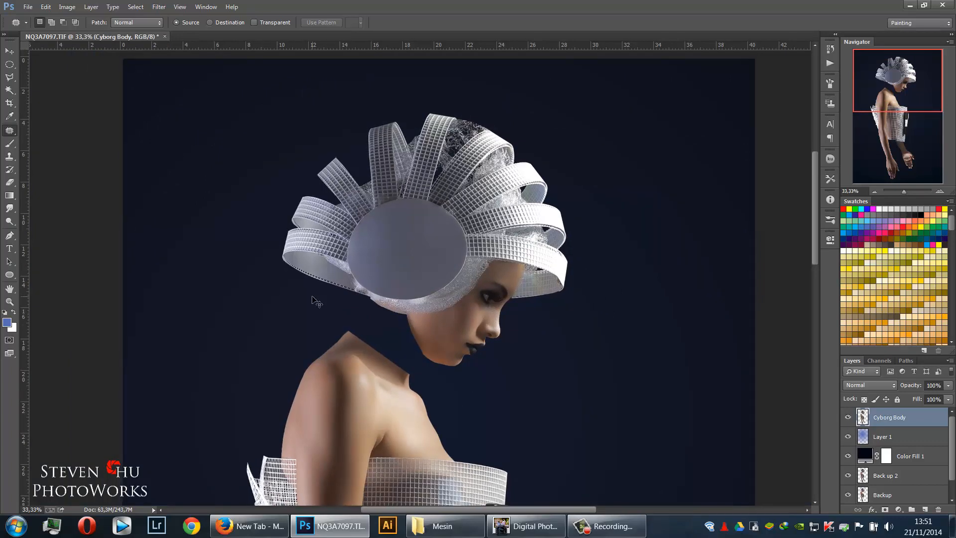
pyautogui.click(10, 77)
pyautogui.click(389, 150)
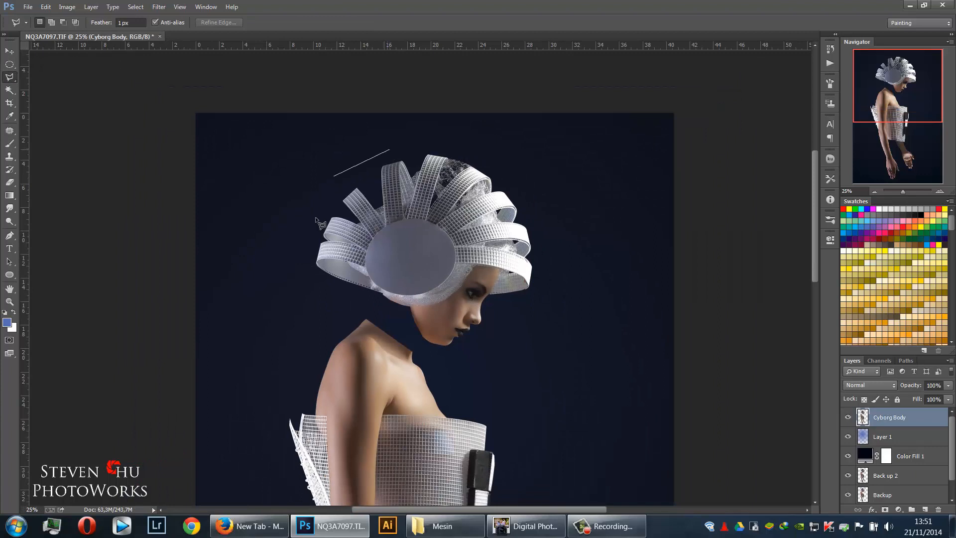
pyautogui.click(292, 210)
pyautogui.click(292, 283)
pyautogui.click(404, 317)
pyautogui.click(436, 361)
pyautogui.click(503, 345)
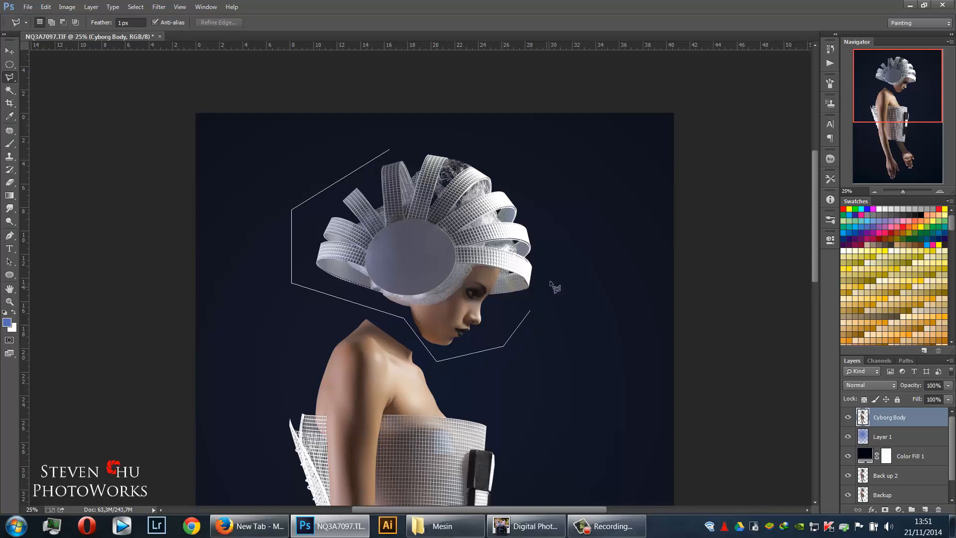
pyautogui.click(549, 197)
pyautogui.click(524, 158)
pyautogui.click(389, 150)
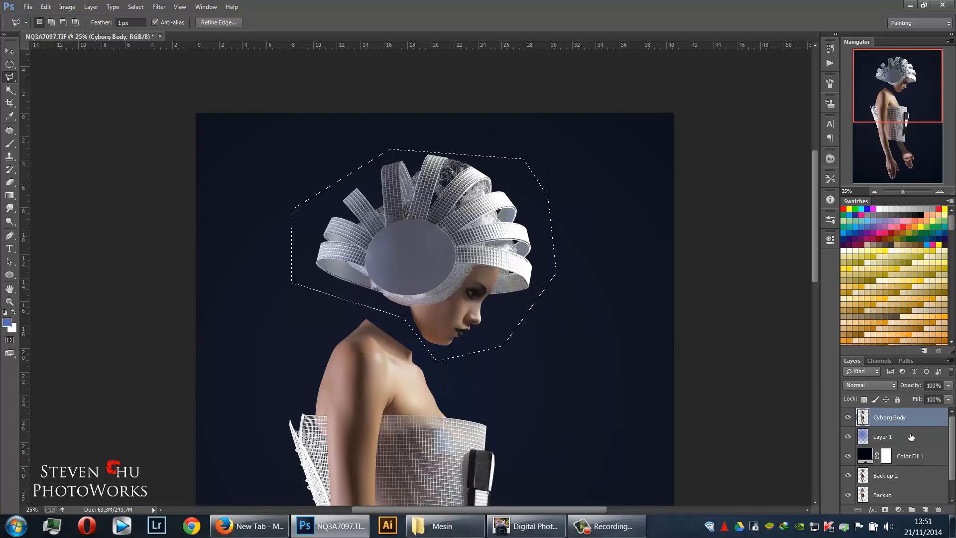
pyautogui.hotkey('ctrl', 'j')
pyautogui.doubleClick(881, 418)
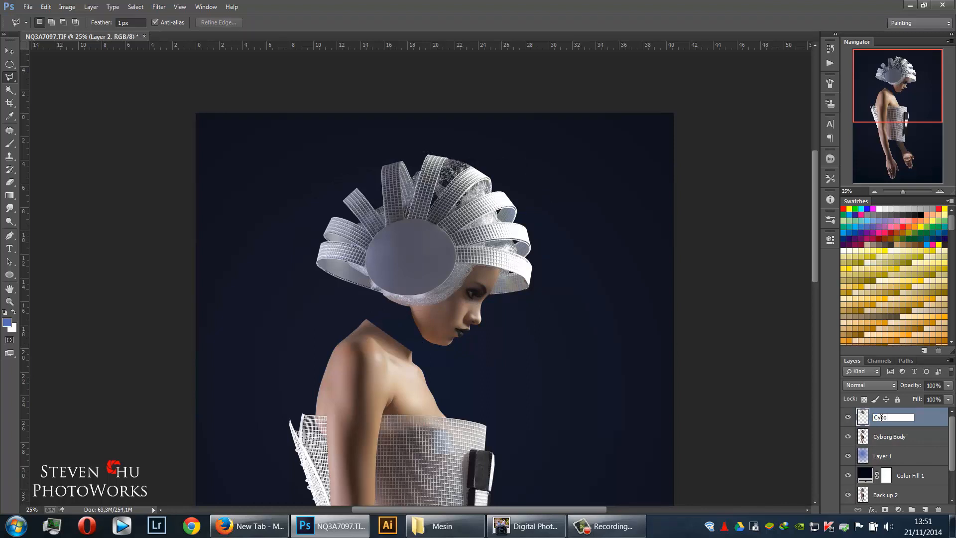
pyautogui.press('Return')
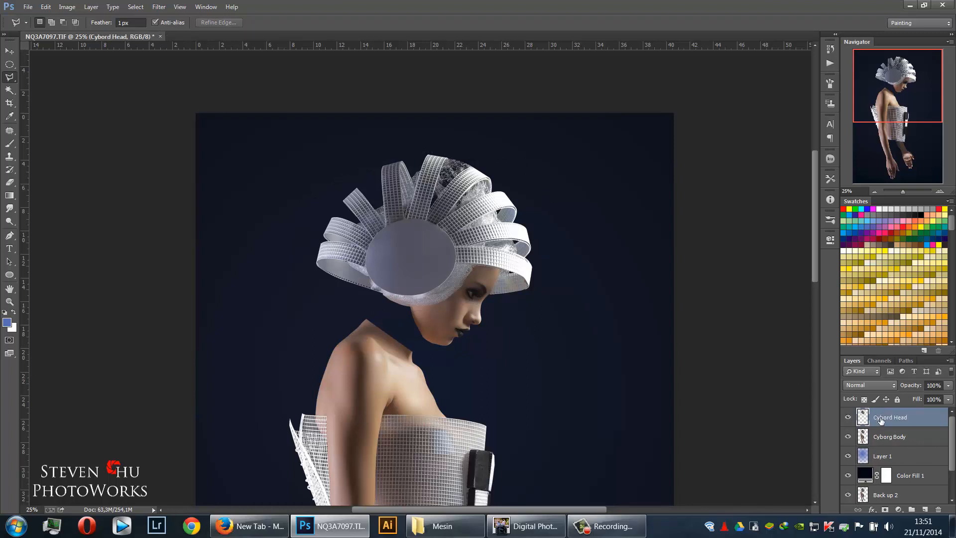
# Move the copied head up and to the right of the original, hide its layer and make Cyborg Body the active layer
pyautogui.press('v')
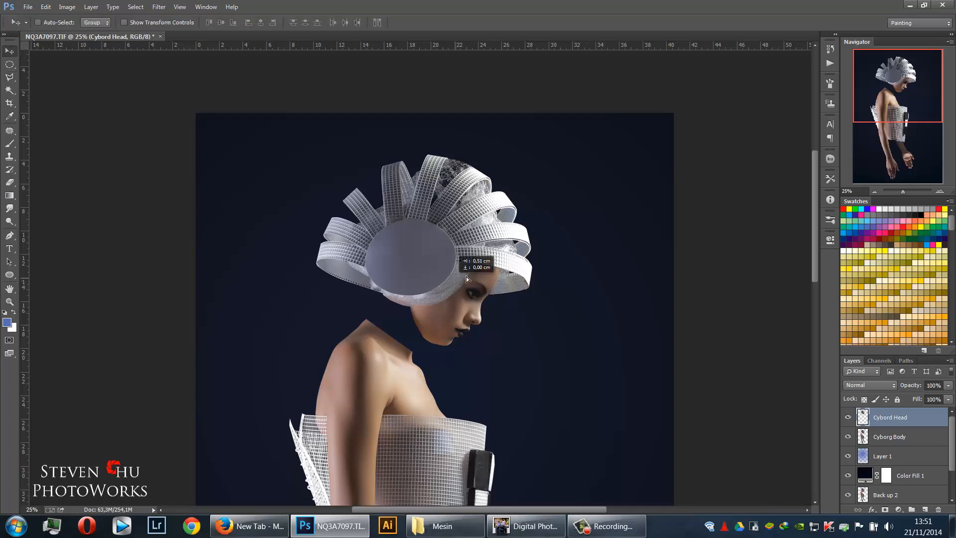
pyautogui.moveTo(466, 278); pyautogui.dragTo(509, 269)
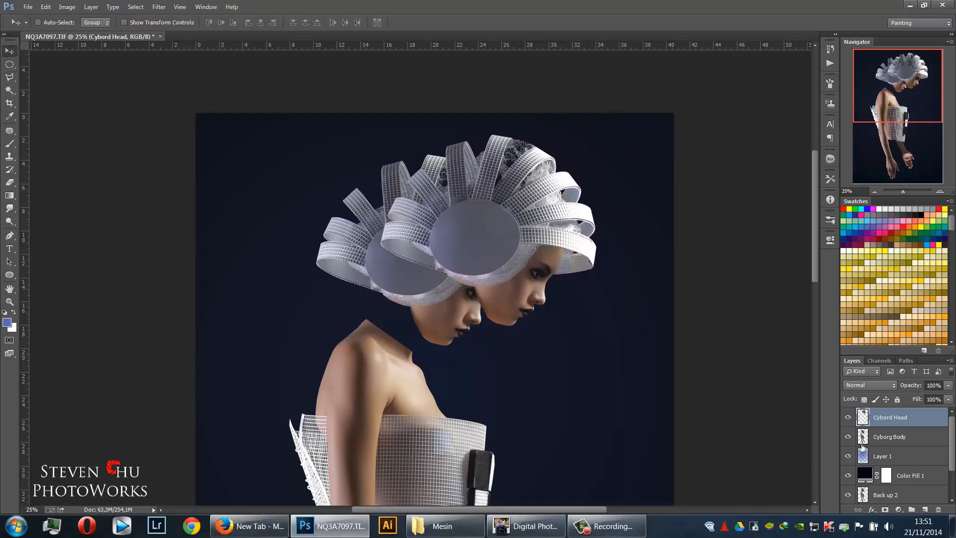
pyautogui.click(848, 417)
pyautogui.click(886, 441)
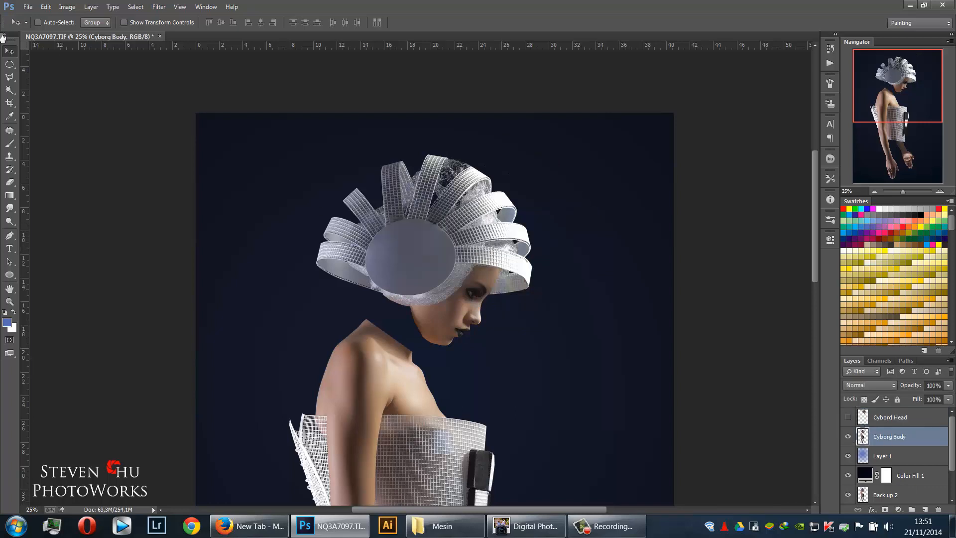
pyautogui.click(11, 66)
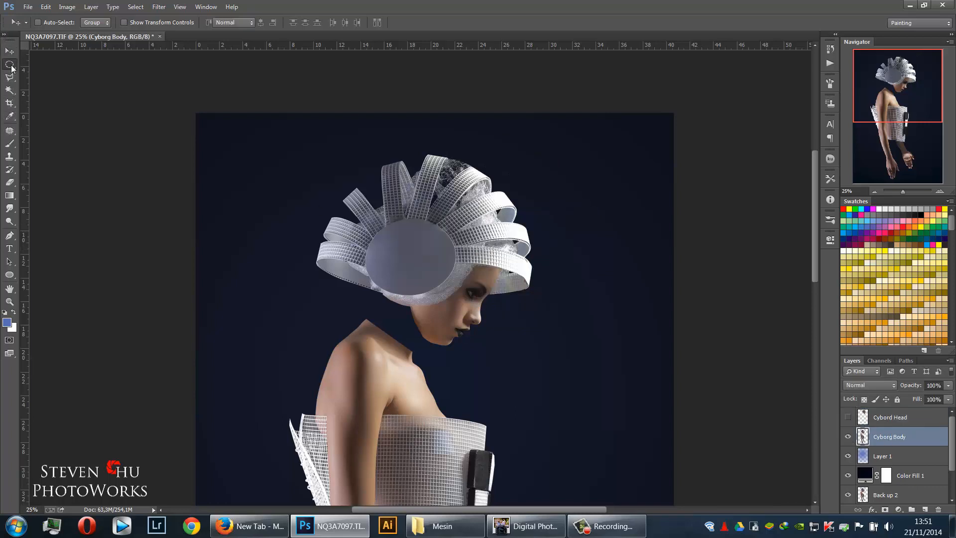
pyautogui.moveTo(300, 147); pyautogui.dragTo(538, 308)
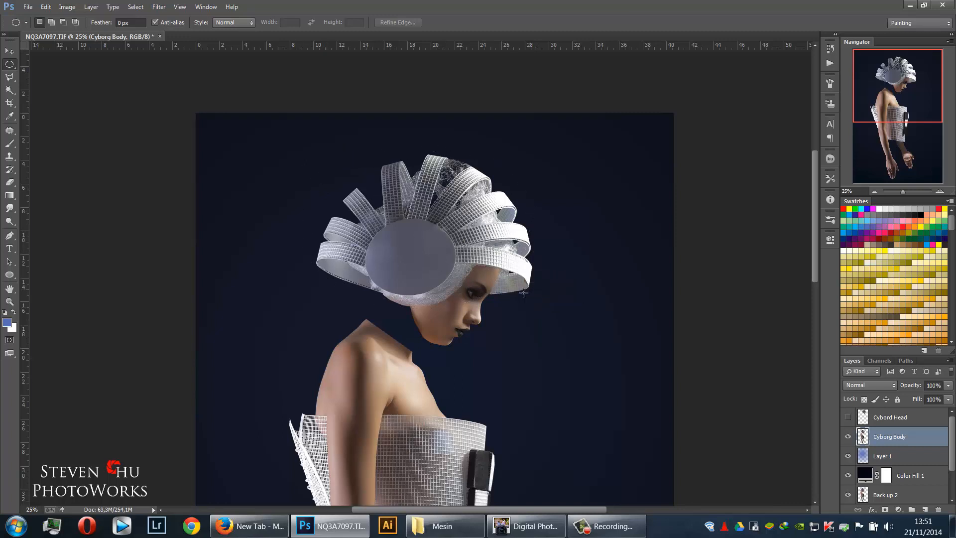
pyautogui.hotkey('ctrl', 'd')
# Outline the original head with the Polygonal Lasso and delete it from the Cyborg Body layer
pyautogui.click(9, 77)
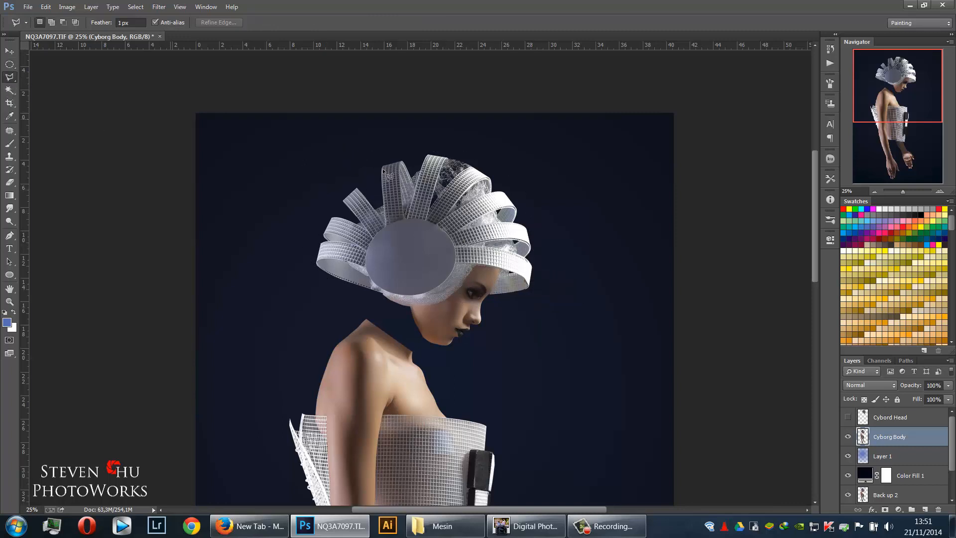
pyautogui.click(305, 212)
pyautogui.click(302, 286)
pyautogui.click(408, 322)
pyautogui.click(451, 366)
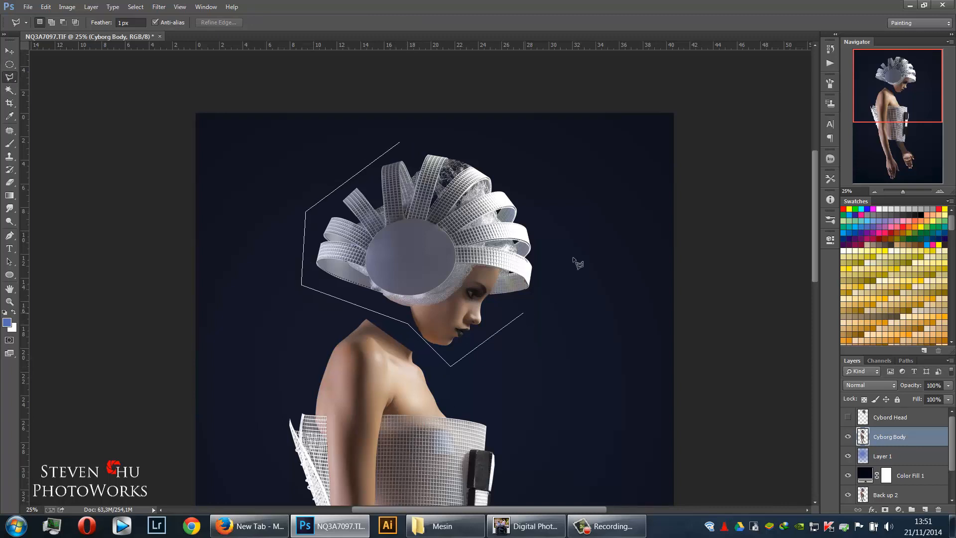
pyautogui.click(478, 148)
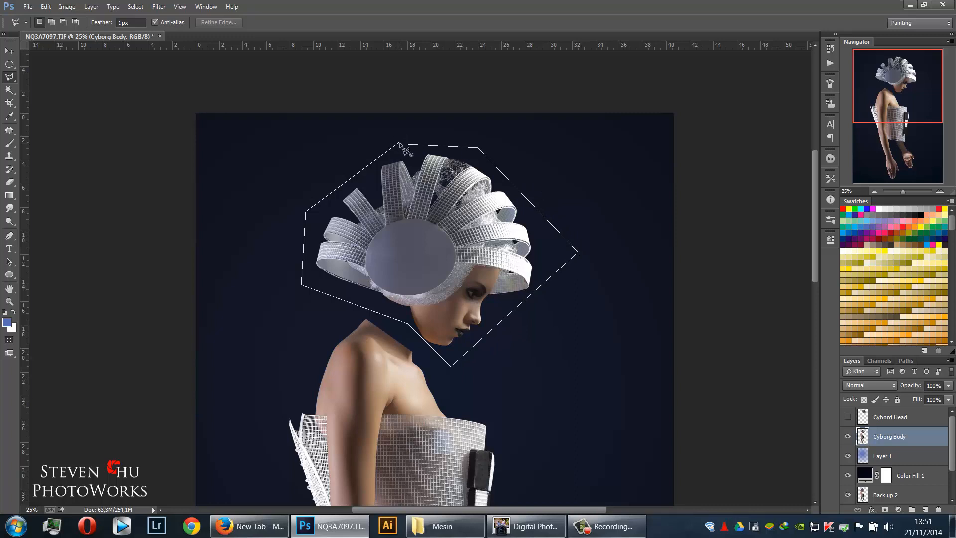
pyautogui.click(399, 144)
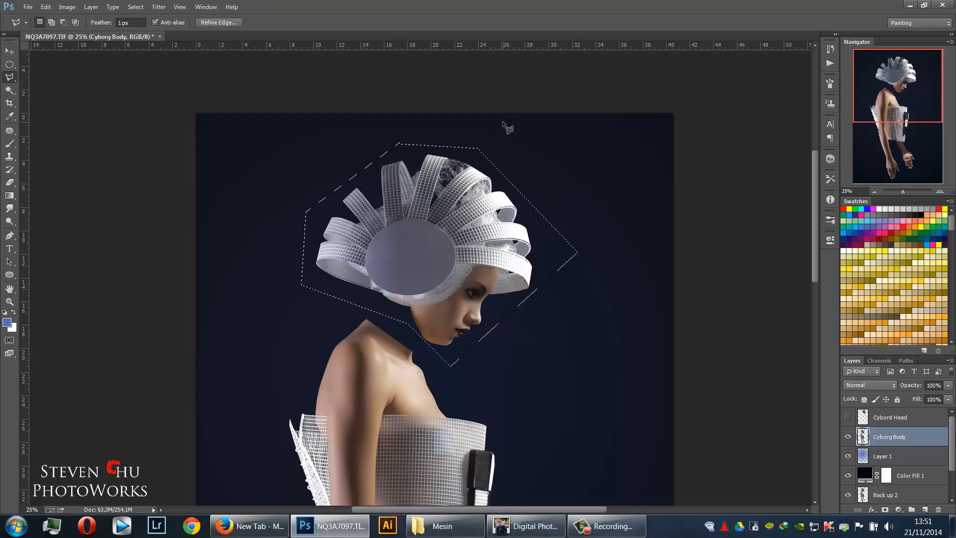
pyautogui.press('Delete')
pyautogui.hotkey('ctrl', 'd')
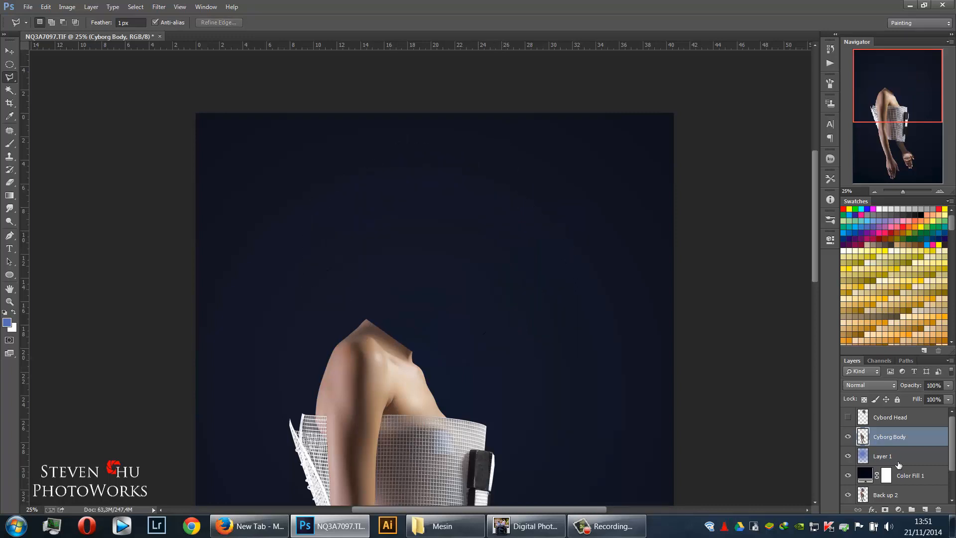
# Show the Cybord Head layer and reposition the head so it floats just above the cut shoulders
pyautogui.click(849, 418)
pyautogui.press('v')
pyautogui.moveTo(519, 277); pyautogui.dragTo(456, 289)
pyautogui.hotkey('ctrl', 'z')
pyautogui.click(905, 421)
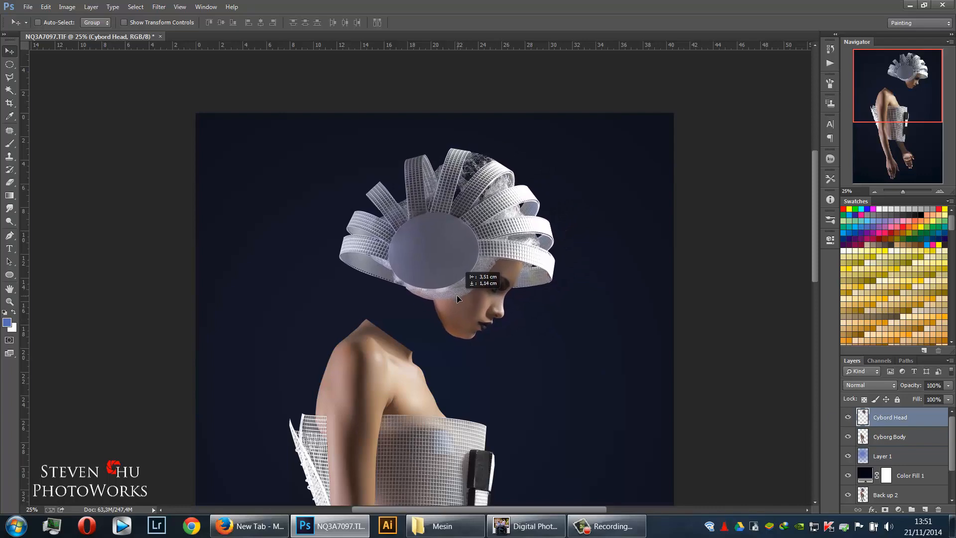
pyautogui.hotkey('ctrl', '-')
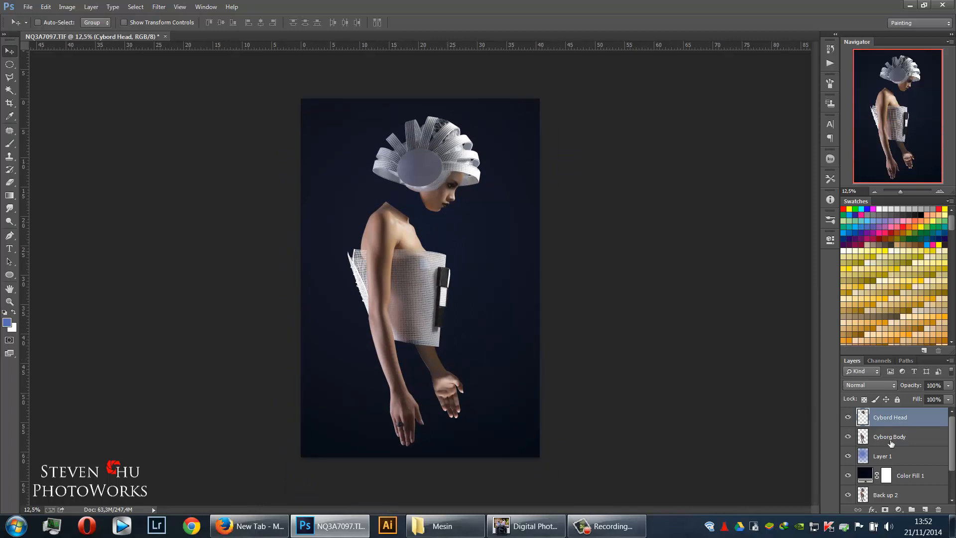
pyautogui.moveTo(425, 174); pyautogui.dragTo(440, 198)
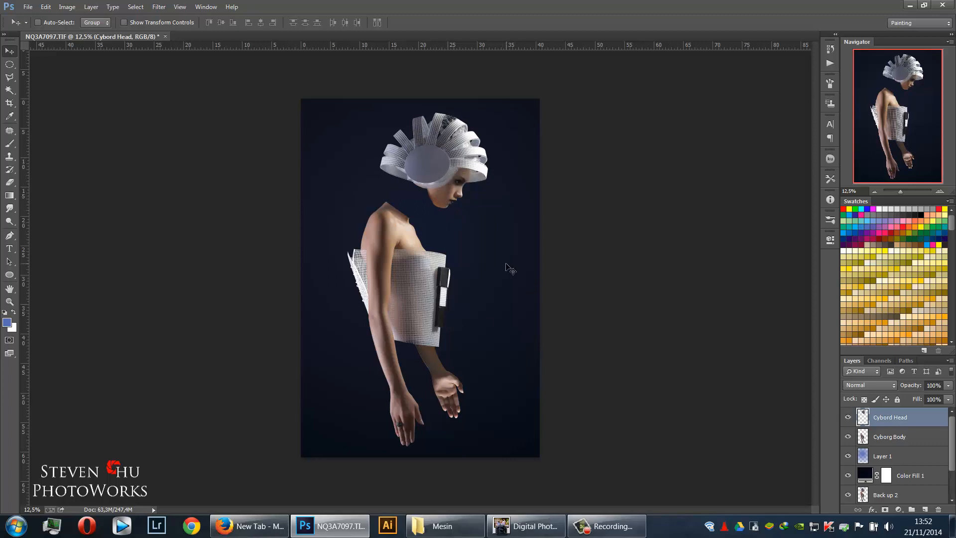
# Switch to the Mesin folder in Windows Explorer and preview engine.png and the Subaru Impreza engine image
pyautogui.click(475, 524)
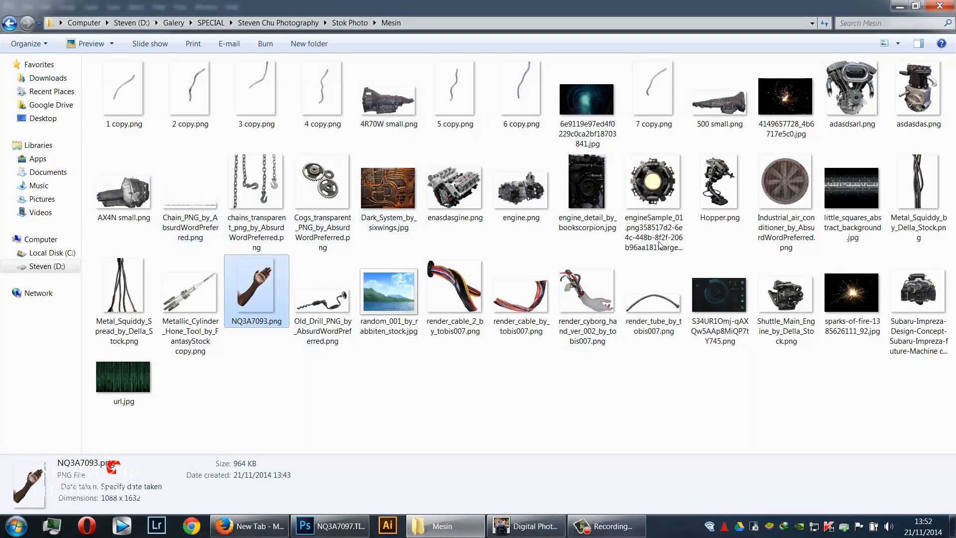
pyautogui.moveTo(731, 193)
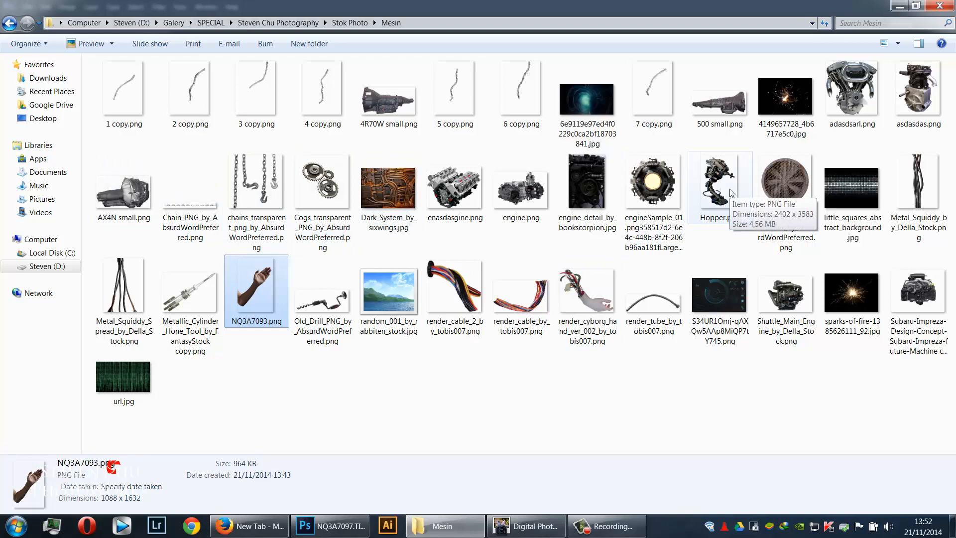
pyautogui.click(529, 209)
pyautogui.doubleClick(529, 207)
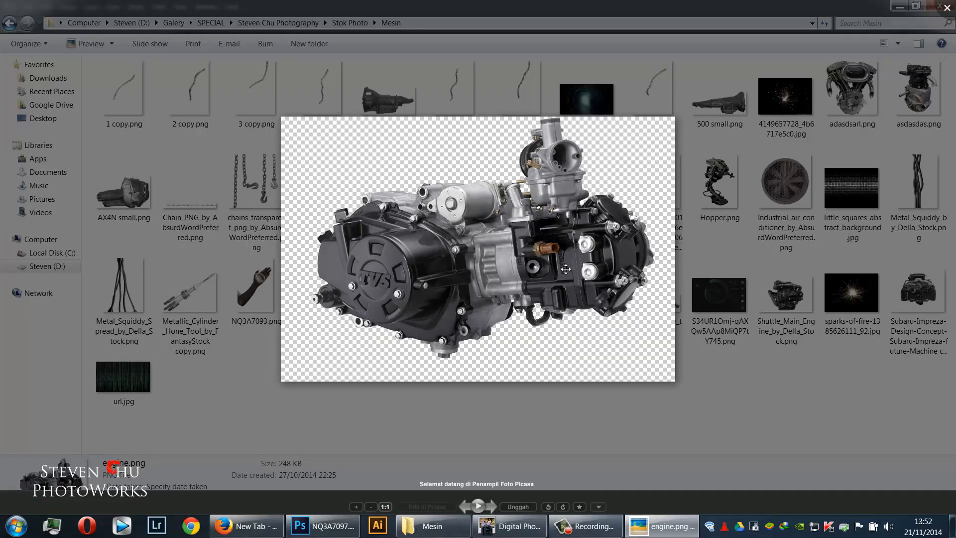
pyautogui.click(859, 149)
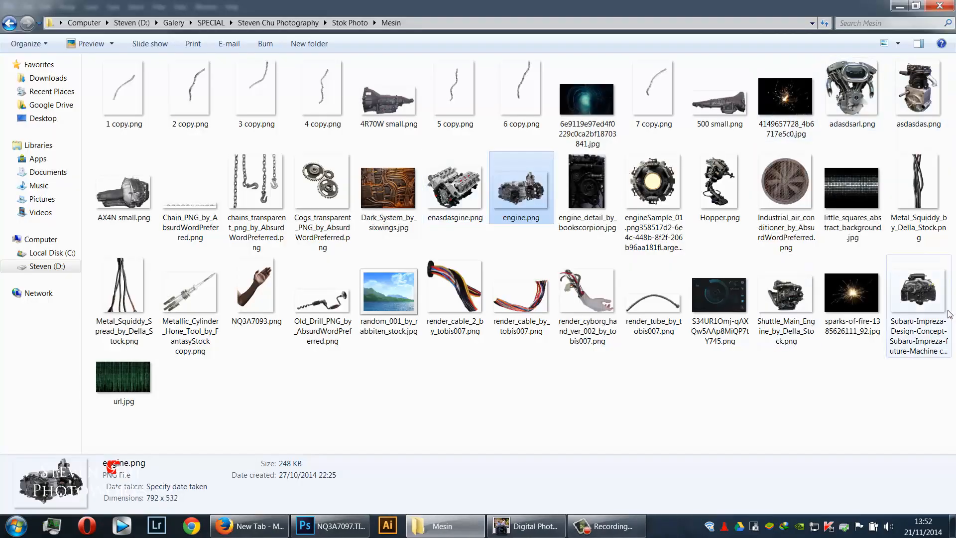
pyautogui.doubleClick(929, 307)
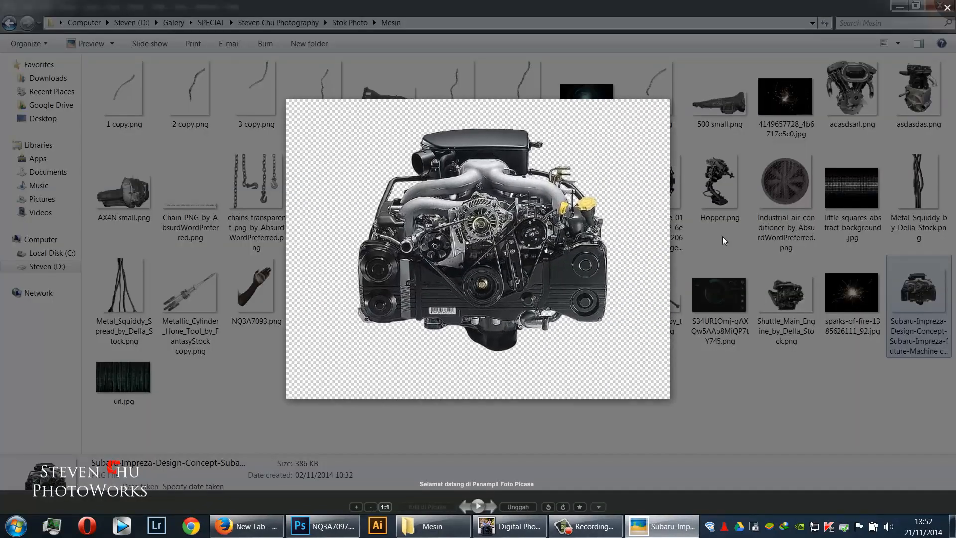
pyautogui.click(722, 236)
# Close the image preview and place AX4N small.png from the Mesin folder into the NQ3A7097 document in Photoshop
pyautogui.click(538, 202)
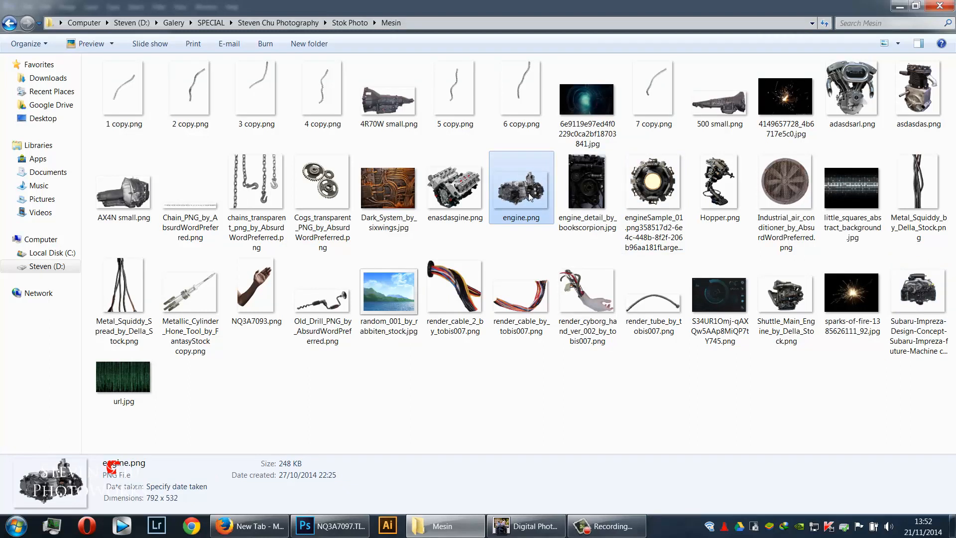
pyautogui.moveTo(530, 197); pyautogui.dragTo(499, 210)
pyautogui.click(136, 208)
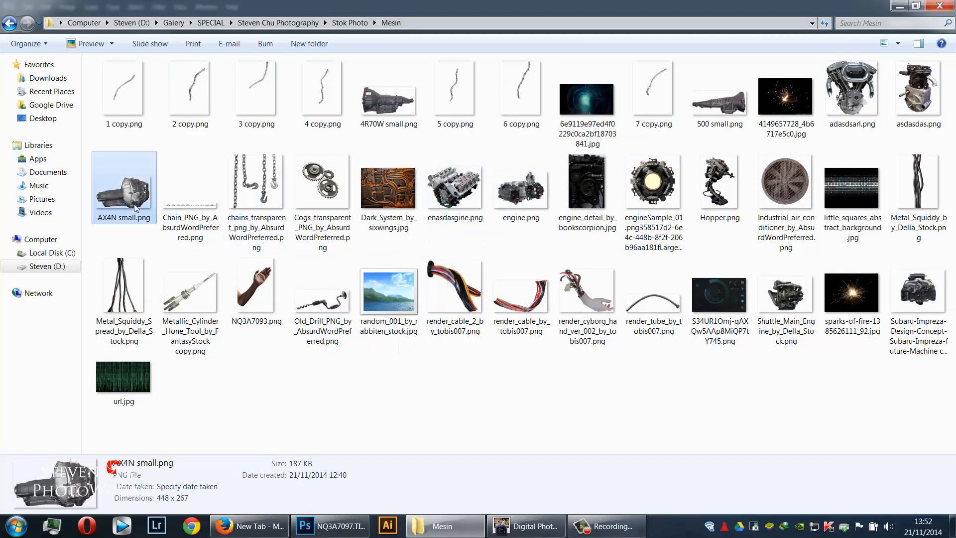
pyautogui.moveTo(136, 208); pyautogui.dragTo(431, 253)
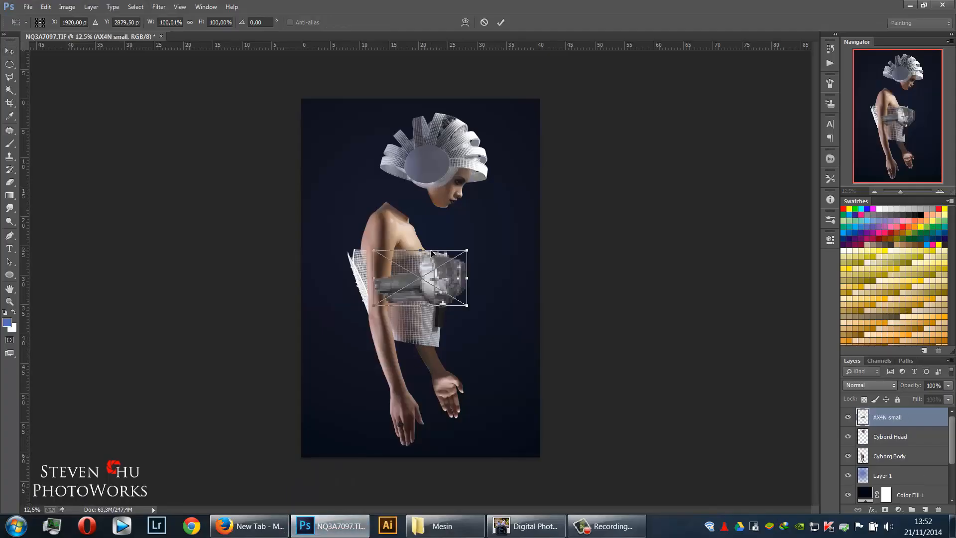
# Rotate the placed engine part to about -45°, scale it to about 52% and position it as a neck beneath the head
pyautogui.hotkey('ctrl', '+')
pyautogui.hotkey('ctrl', '+')
pyautogui.hotkey('ctrl', '+')
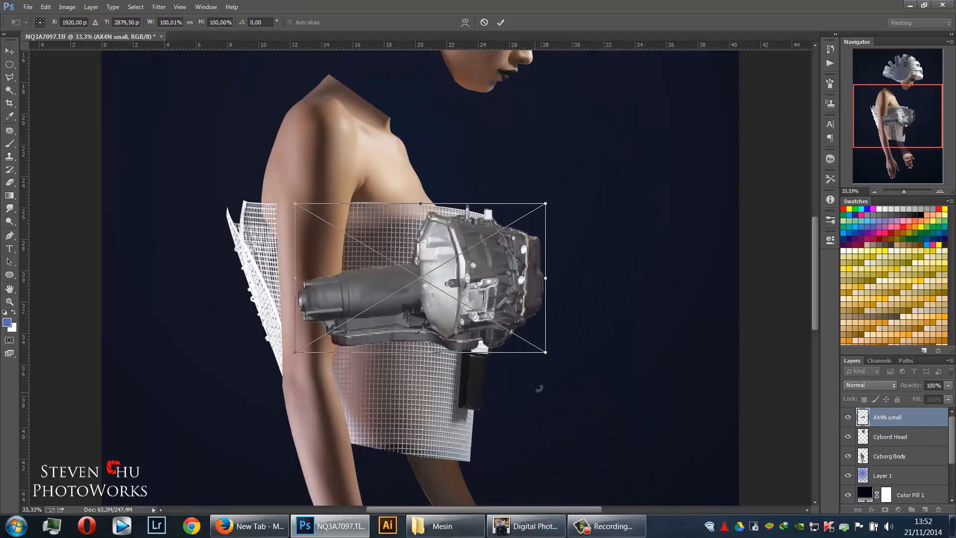
pyautogui.moveTo(538, 386); pyautogui.dragTo(592, 278)
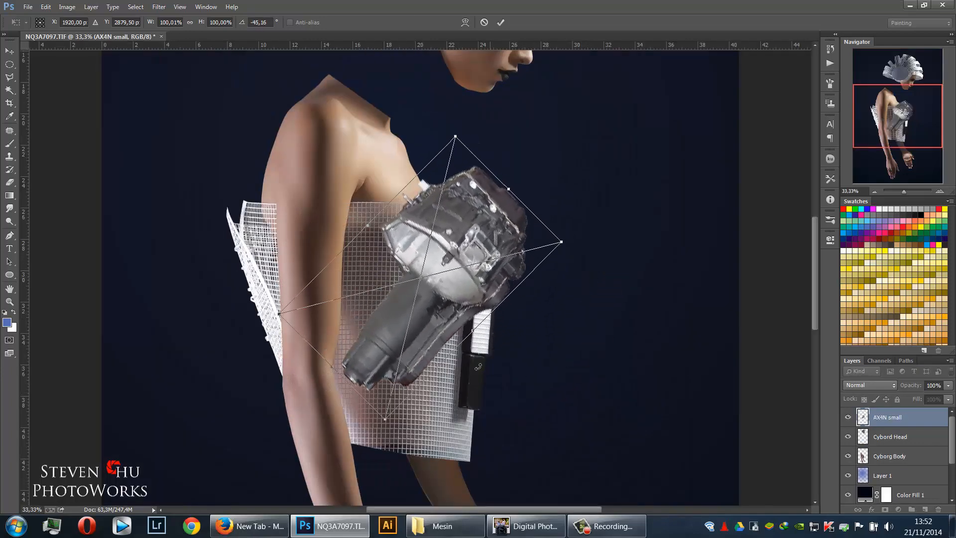
pyautogui.moveTo(384, 421); pyautogui.dragTo(419, 282)
pyautogui.moveTo(562, 237); pyautogui.dragTo(525, 348)
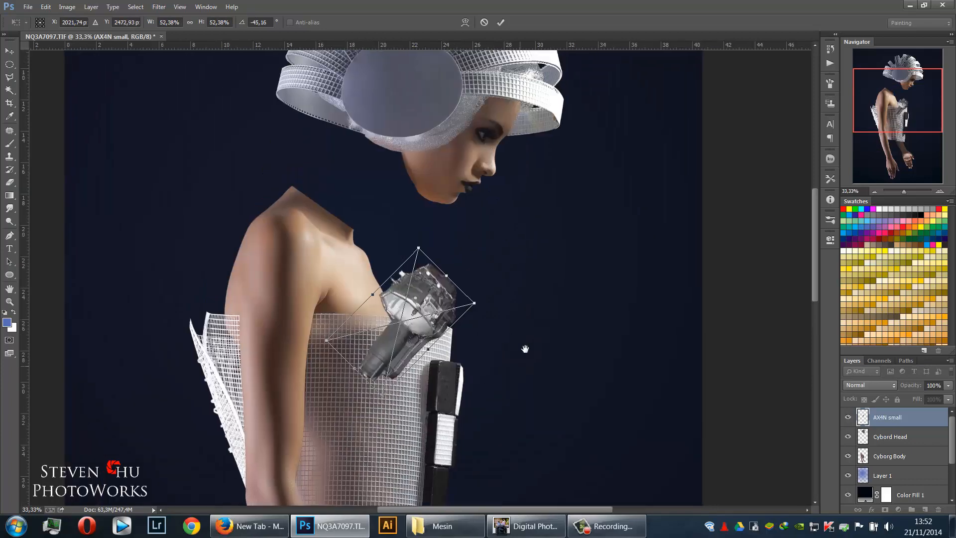
pyautogui.moveTo(426, 315); pyautogui.dragTo(403, 149)
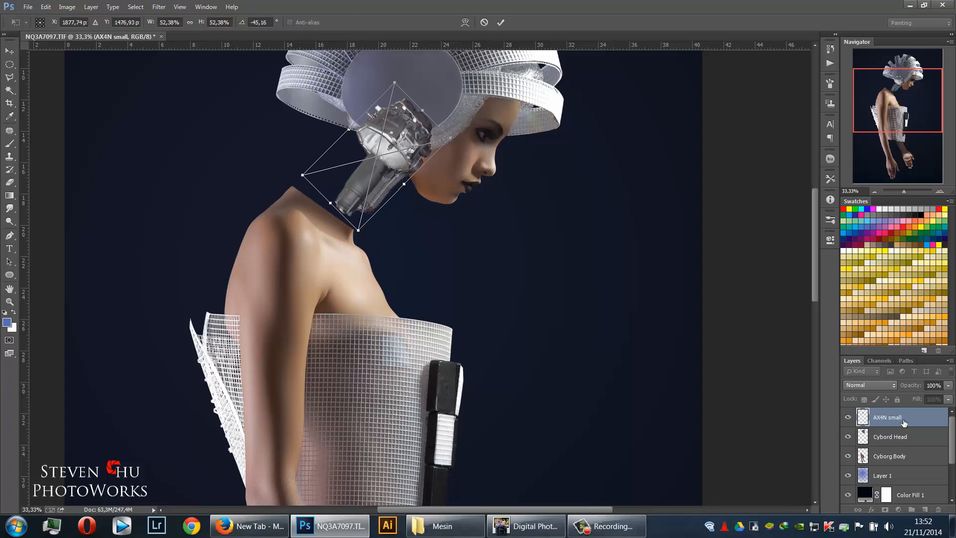
pyautogui.press('Return')
# Move the AX4N small layer below Cybord Head in the layer stack
pyautogui.moveTo(900, 417); pyautogui.dragTo(906, 449)
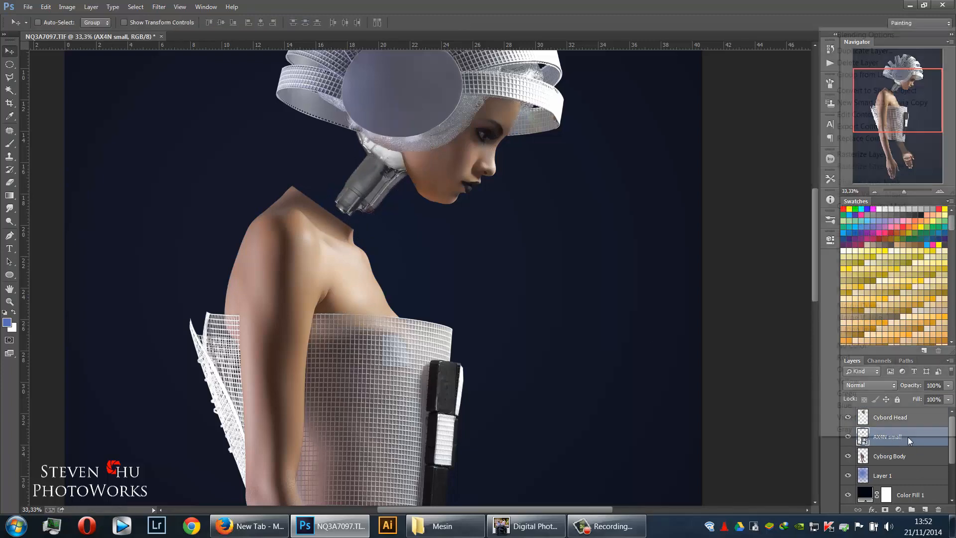
pyautogui.rightClick(907, 438)
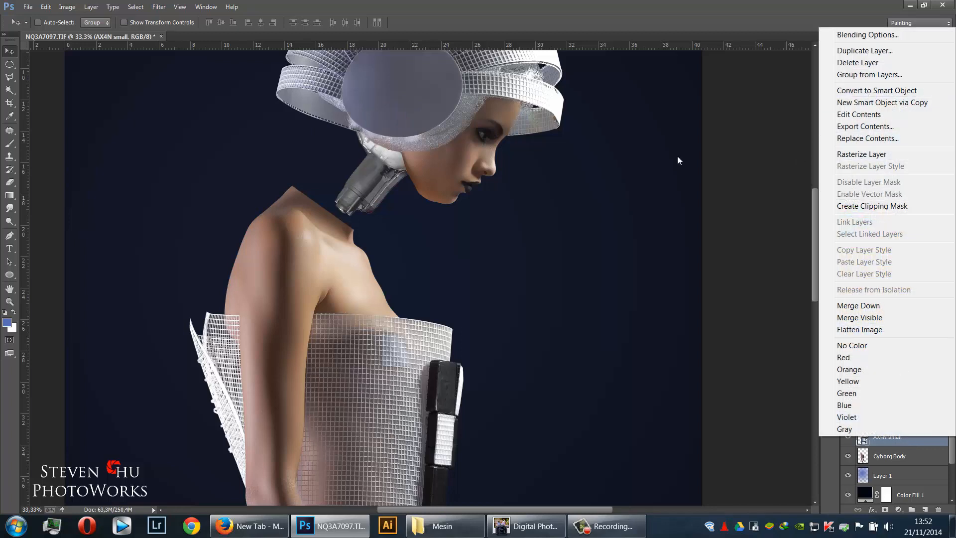
pyautogui.click(498, 170)
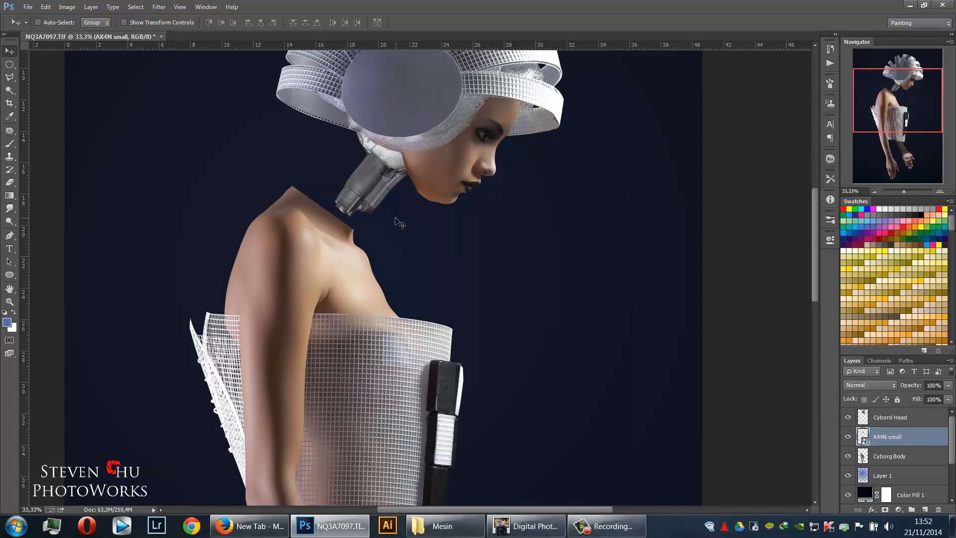
# Shrink the AX4N small part to about 36%, rotate it to about -46° and seat it just behind the jaw under the headpiece
pyautogui.hotkey('ctrl', 't')
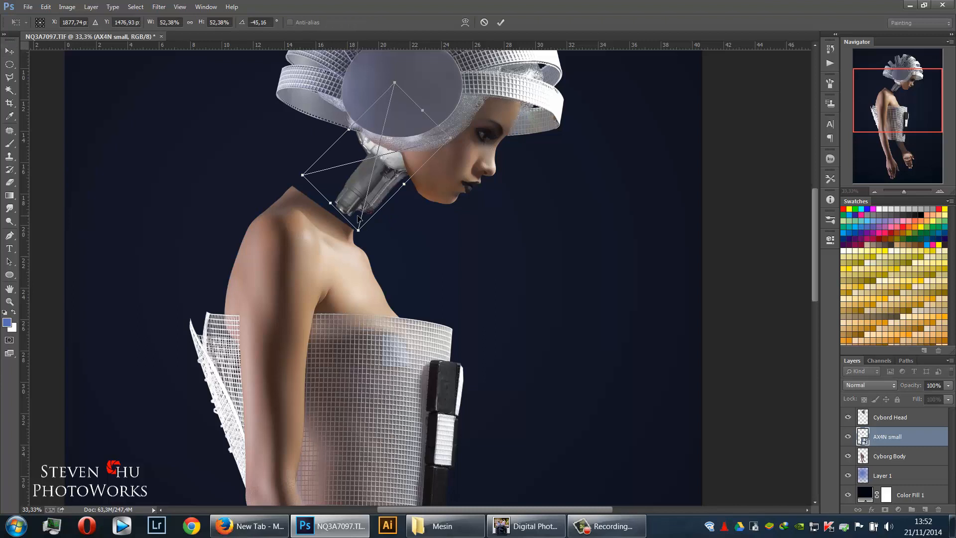
pyautogui.moveTo(357, 231); pyautogui.dragTo(363, 209)
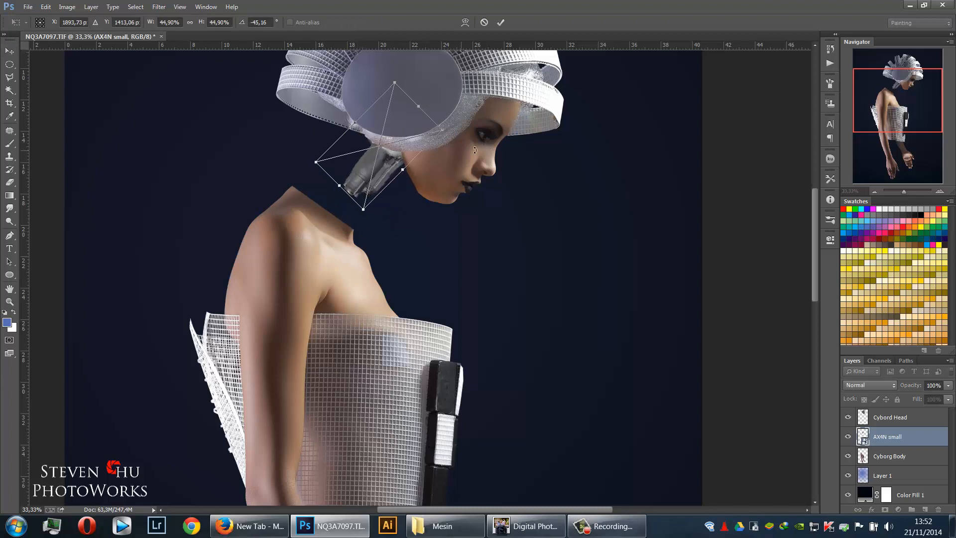
pyautogui.moveTo(499, 158); pyautogui.dragTo(500, 162)
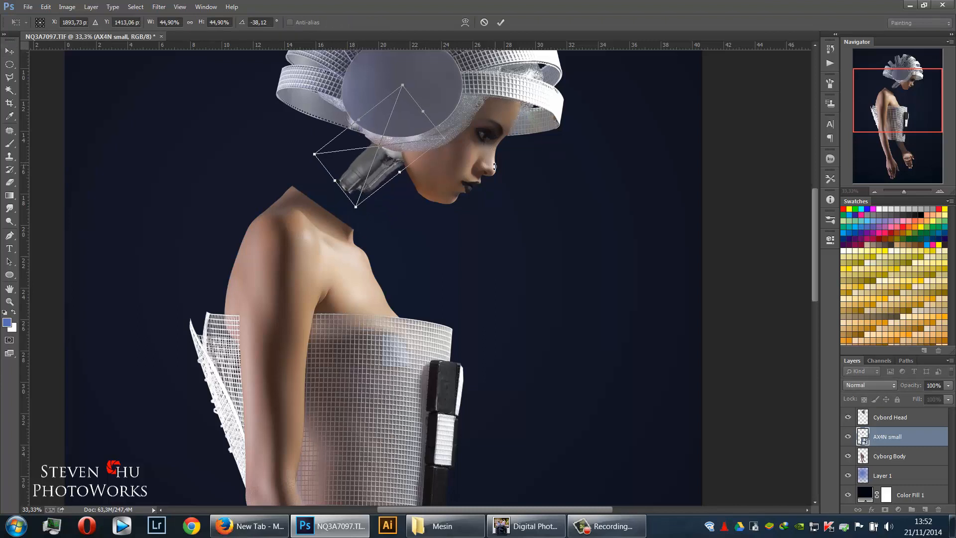
pyautogui.press('Return')
pyautogui.moveTo(479, 208); pyautogui.dragTo(483, 273)
pyautogui.hotkey('ctrl', 't')
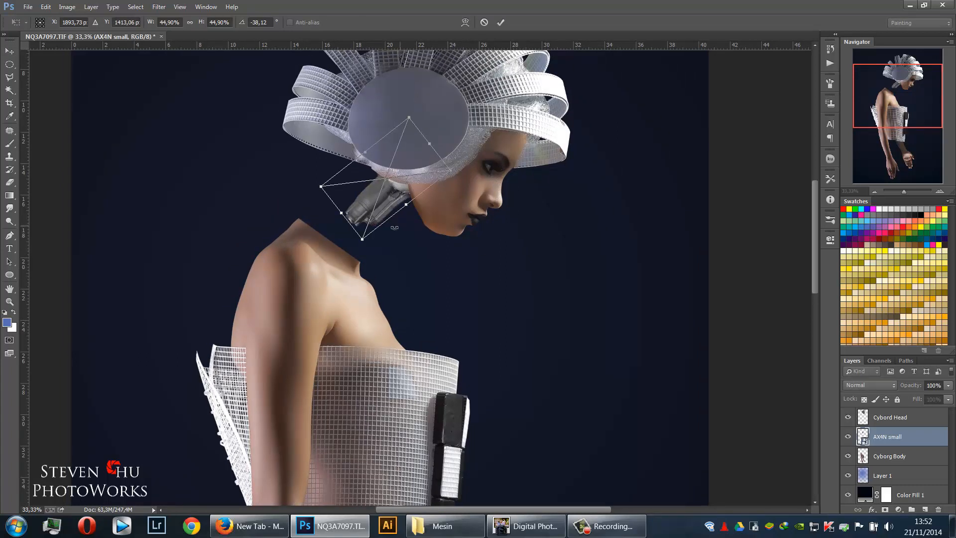
pyautogui.moveTo(364, 235); pyautogui.dragTo(366, 213)
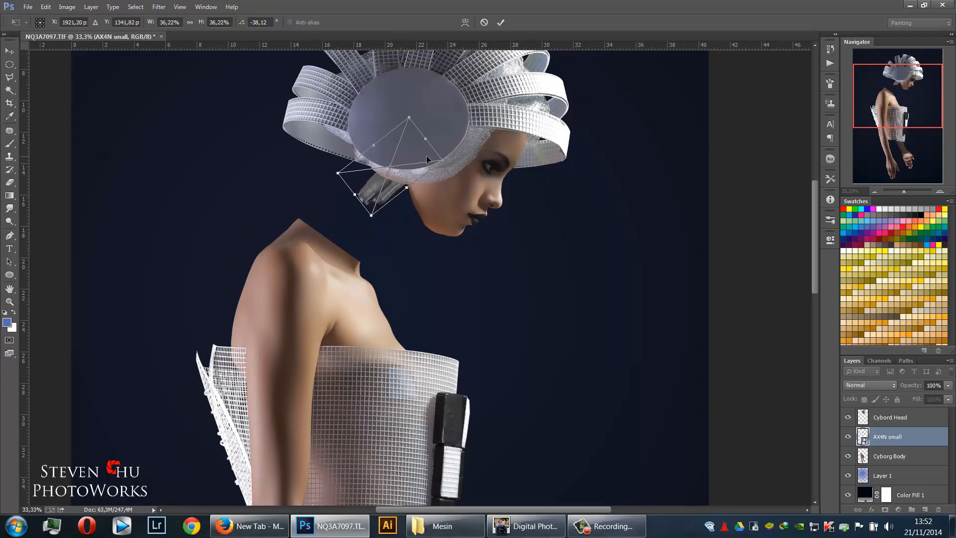
pyautogui.moveTo(426, 156); pyautogui.dragTo(414, 188)
pyautogui.moveTo(458, 212); pyautogui.dragTo(472, 196)
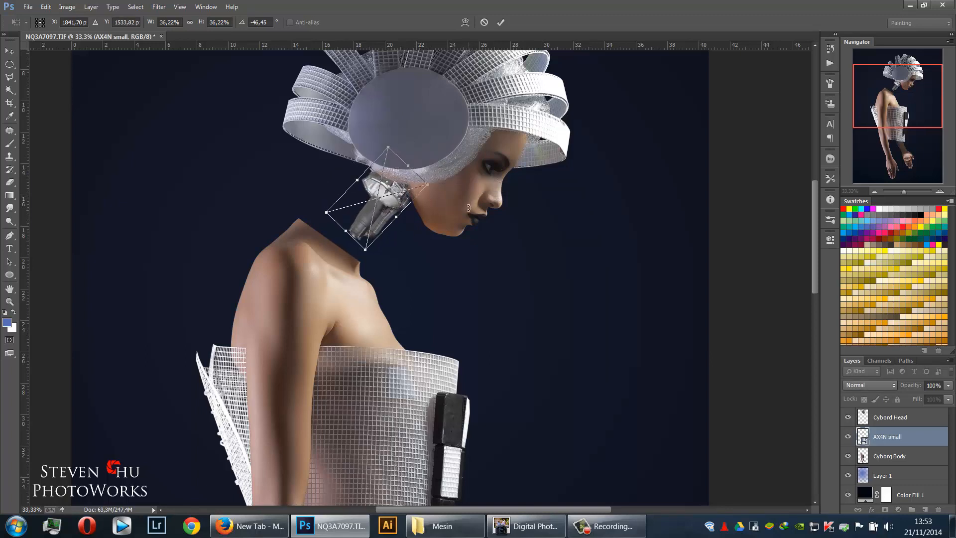
pyautogui.press('Return')
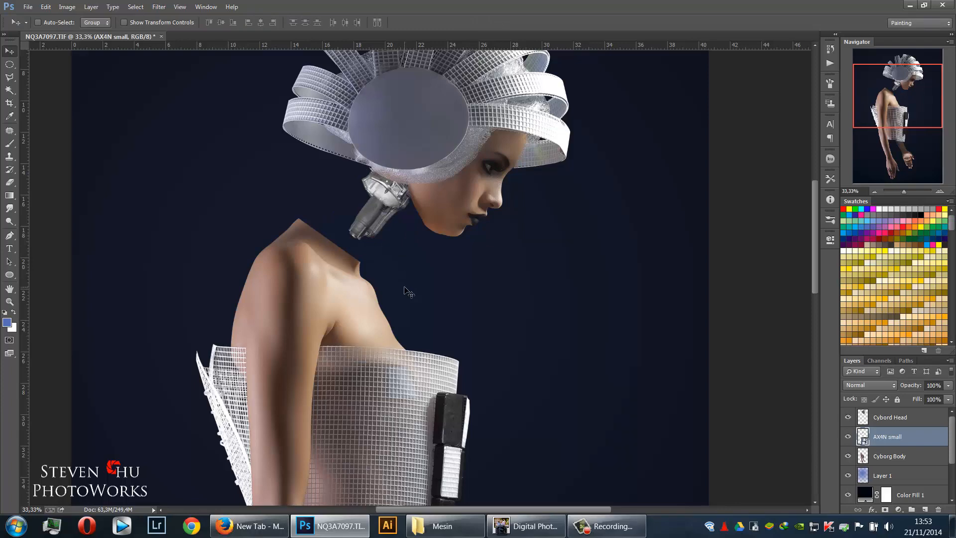
# On the Cyborg Body layer, draw a closed Pen path curving slightly into the straight neck cut from its back tip to its front corner
pyautogui.scroll(5, 417, 311)
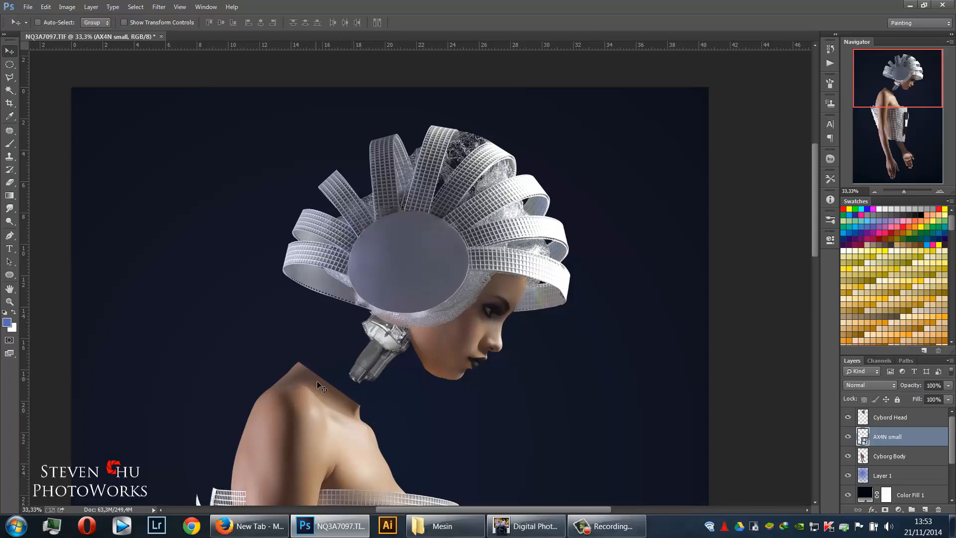
pyautogui.moveTo(484, 422); pyautogui.dragTo(488, 374)
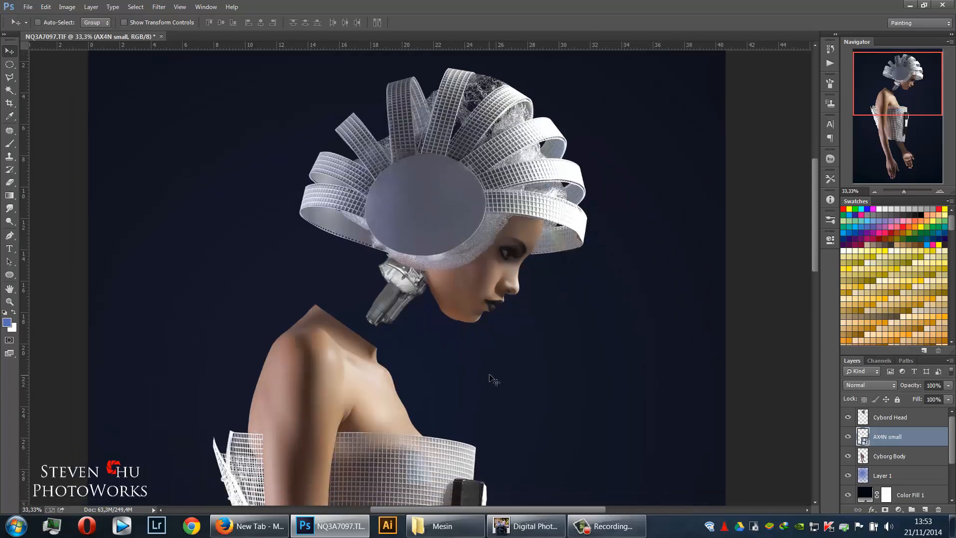
pyautogui.click(889, 457)
pyautogui.hotkey('ctrl', '+')
pyautogui.hotkey('ctrl', '+')
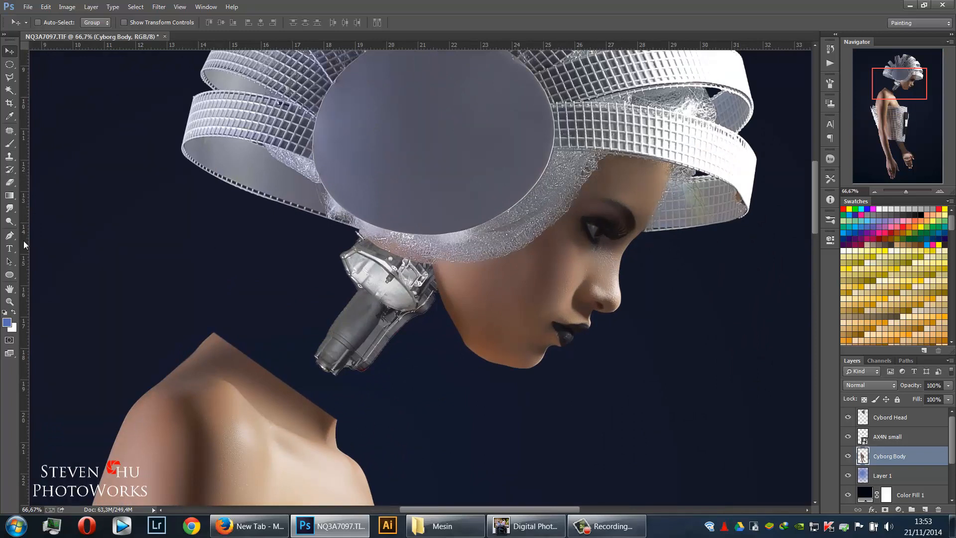
pyautogui.click(10, 235)
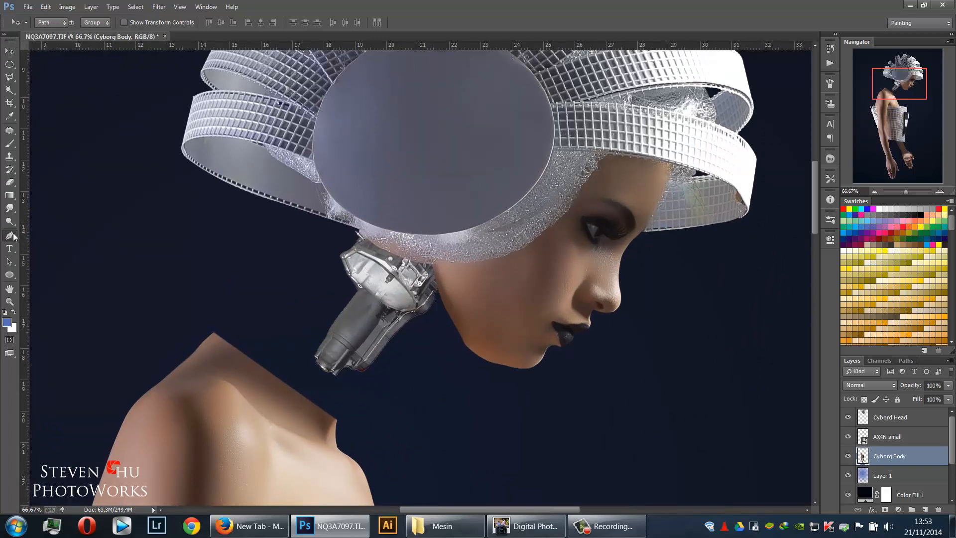
pyautogui.click(213, 325)
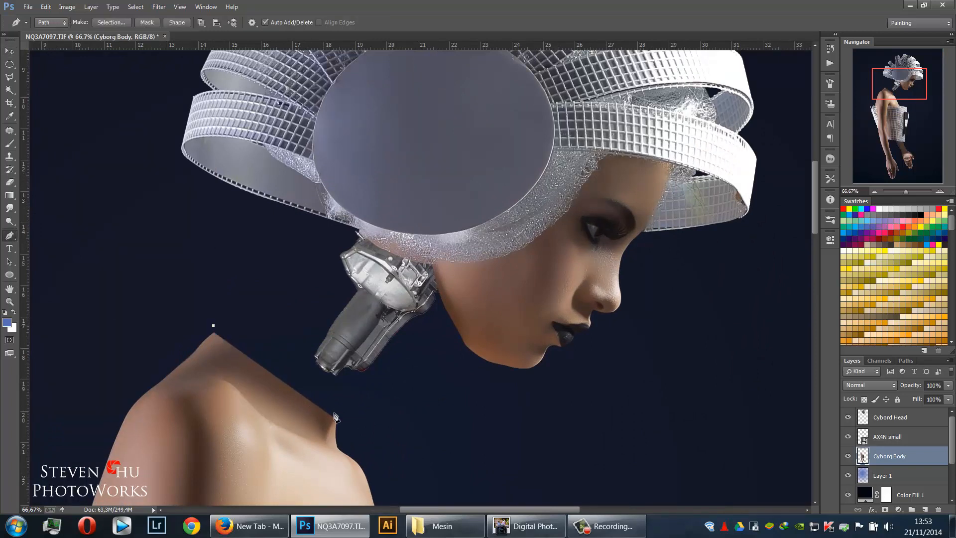
pyautogui.moveTo(360, 420); pyautogui.dragTo(525, 462)
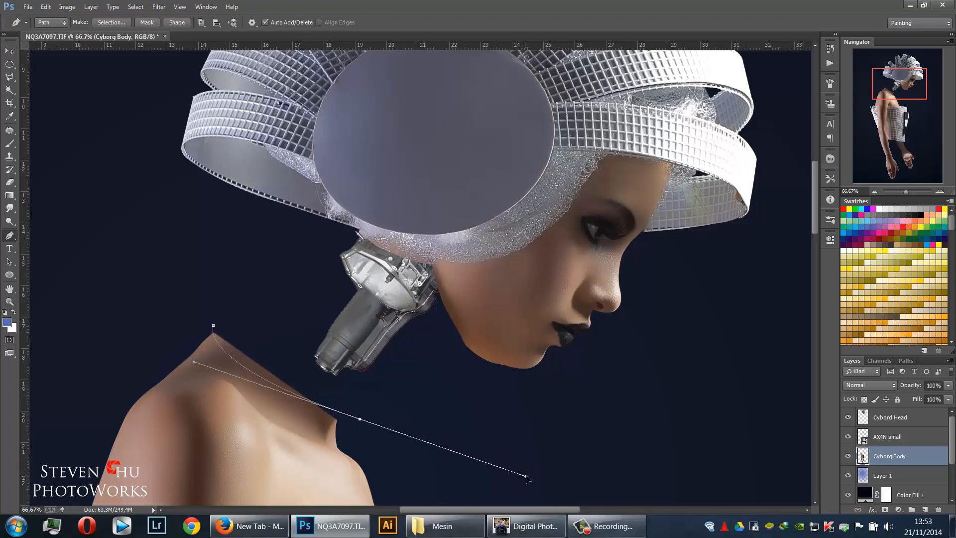
pyautogui.hotkey('ctrl', 'z')
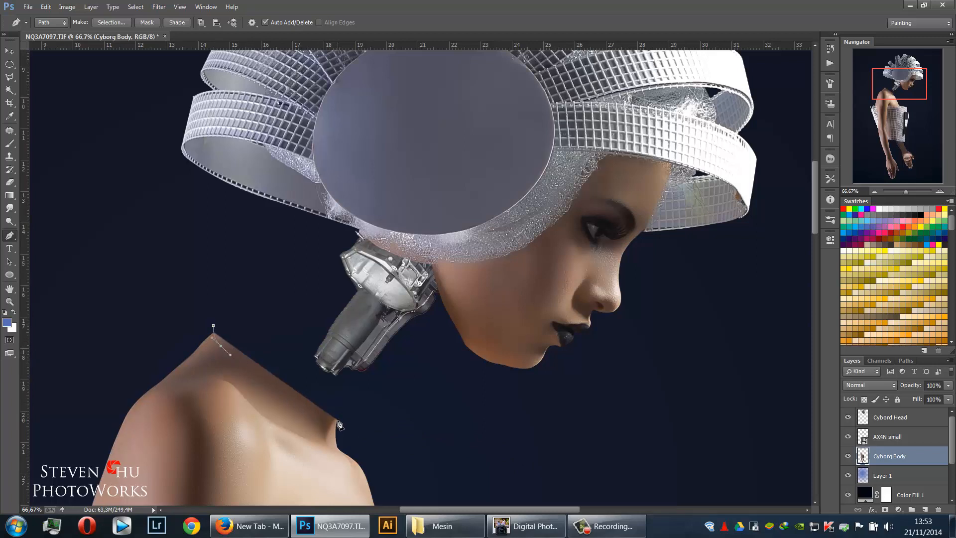
pyautogui.moveTo(338, 421); pyautogui.dragTo(368, 432)
pyautogui.click(214, 327)
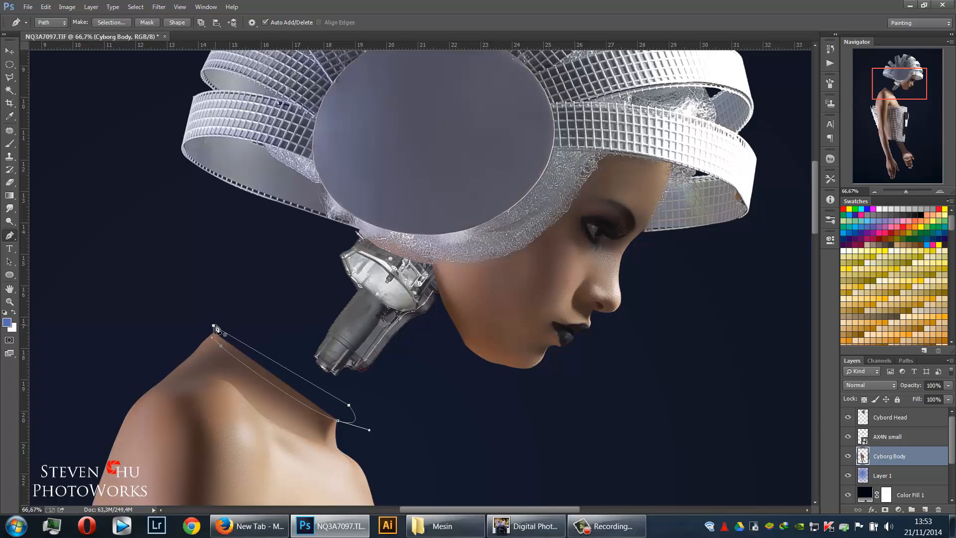
# Convert the neck path to a selection, delete the enclosed skin from the Cyborg Body layer and deselect
pyautogui.rightClick(241, 354)
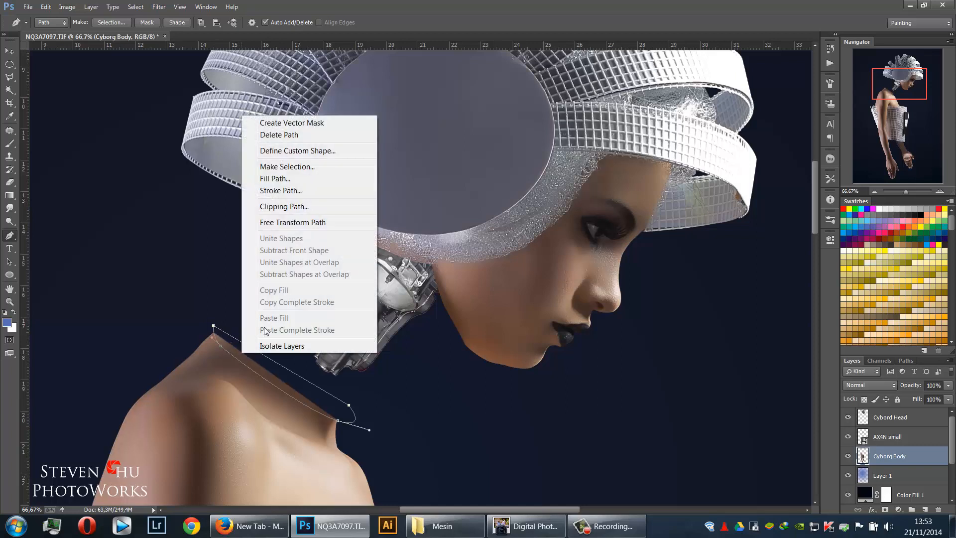
pyautogui.click(309, 166)
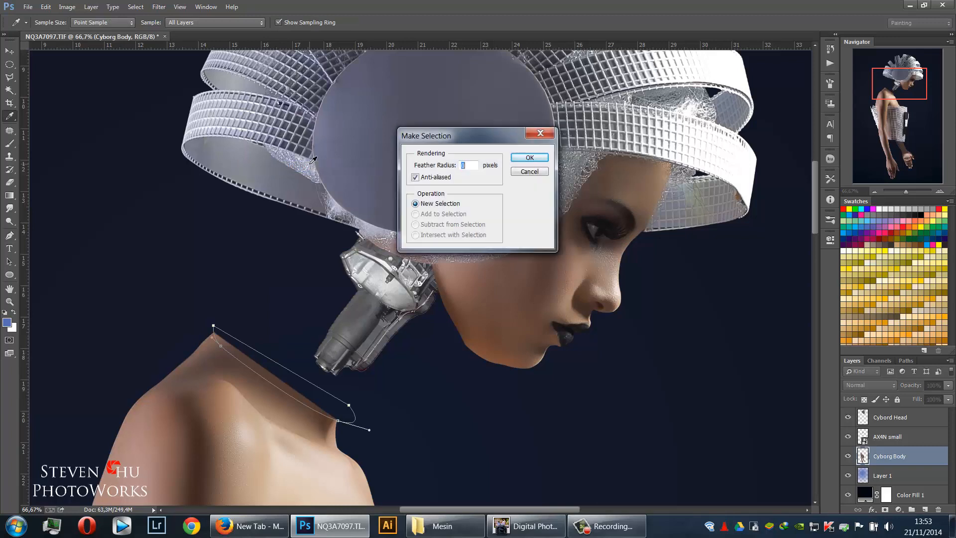
pyautogui.press('Return')
pyautogui.hotkey('ctrl', 'BackSpace')
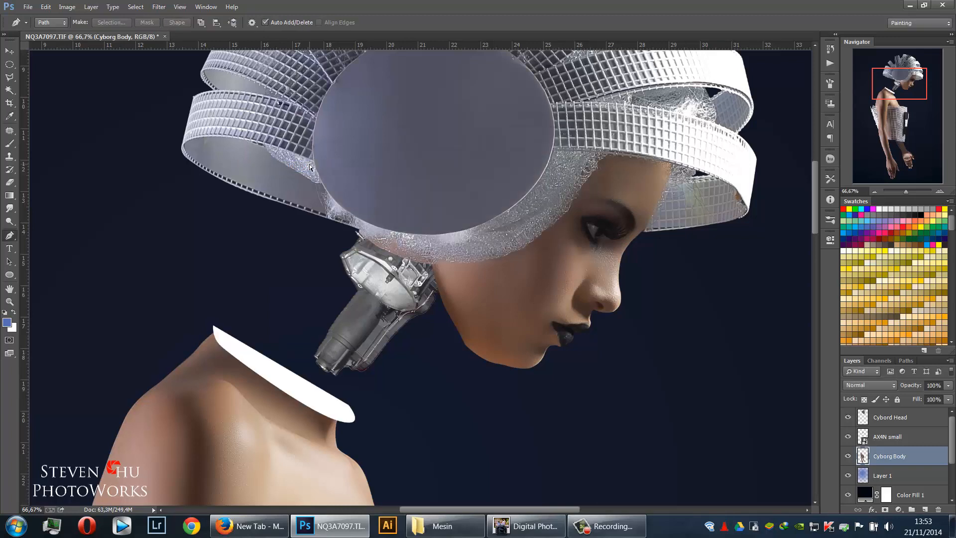
pyautogui.hotkey('ctrl', 'z')
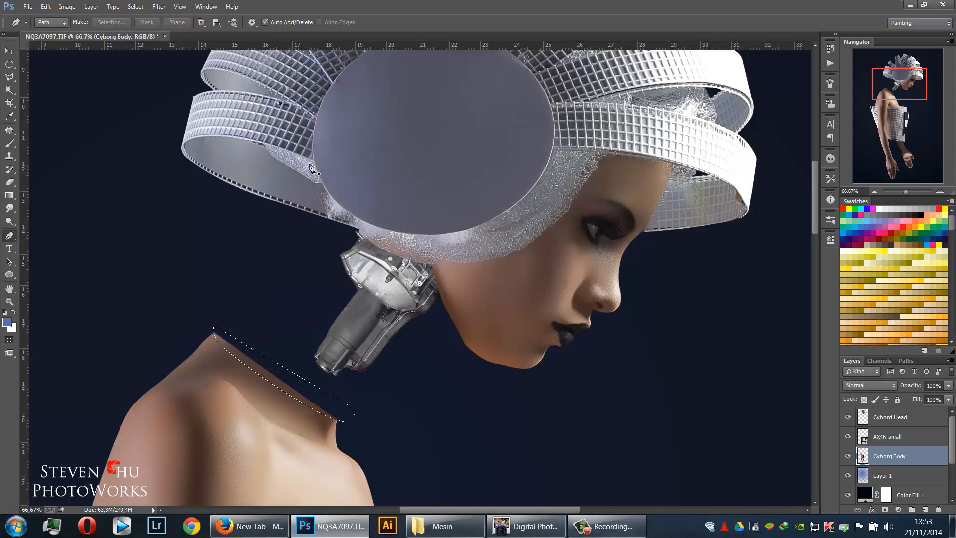
pyautogui.press('Delete')
pyautogui.hotkey('ctrl', 'd')
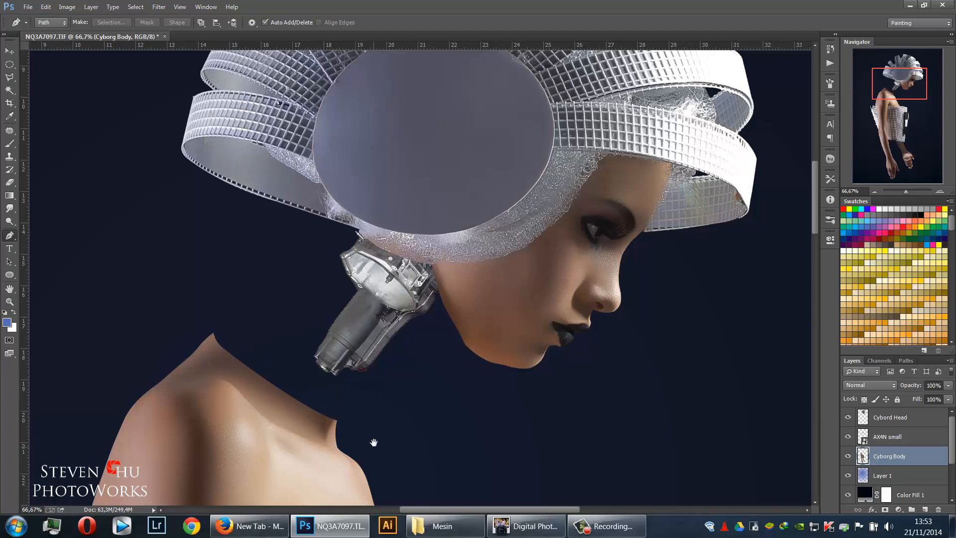
# With Layer 1 active, draw a closed Pen path bulging above the neck cut between its back tip and front corner, returning beneath the skin edge
pyautogui.moveTo(374, 442); pyautogui.dragTo(388, 390)
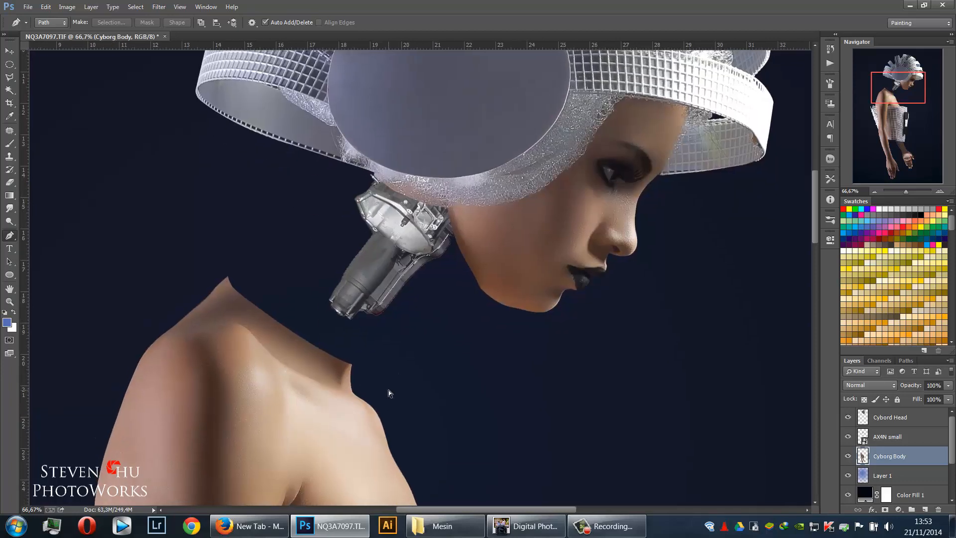
pyautogui.hotkey('ctrl', '+')
pyautogui.hotkey('ctrl', '+')
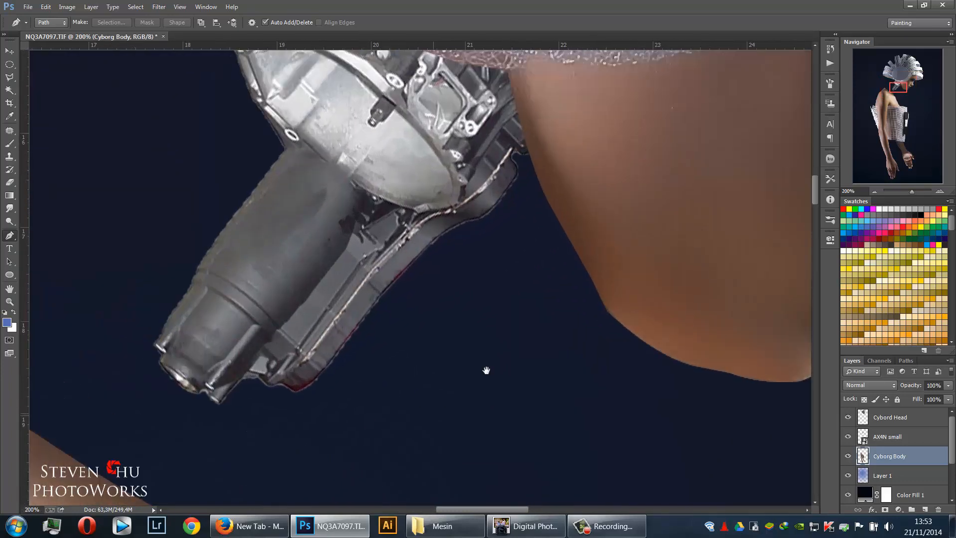
pyautogui.moveTo(343, 462); pyautogui.dragTo(536, 354)
pyautogui.moveTo(341, 285); pyautogui.dragTo(423, 330)
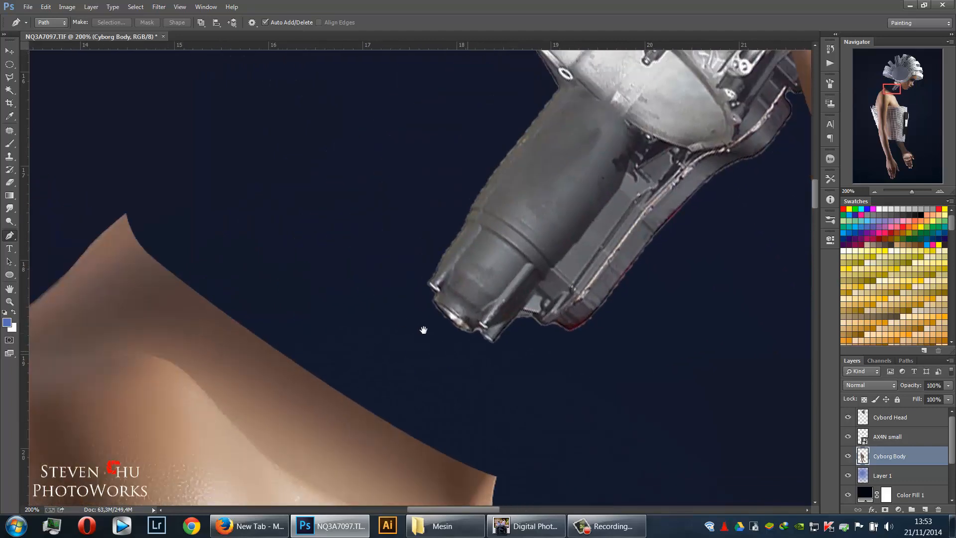
pyautogui.click(913, 474)
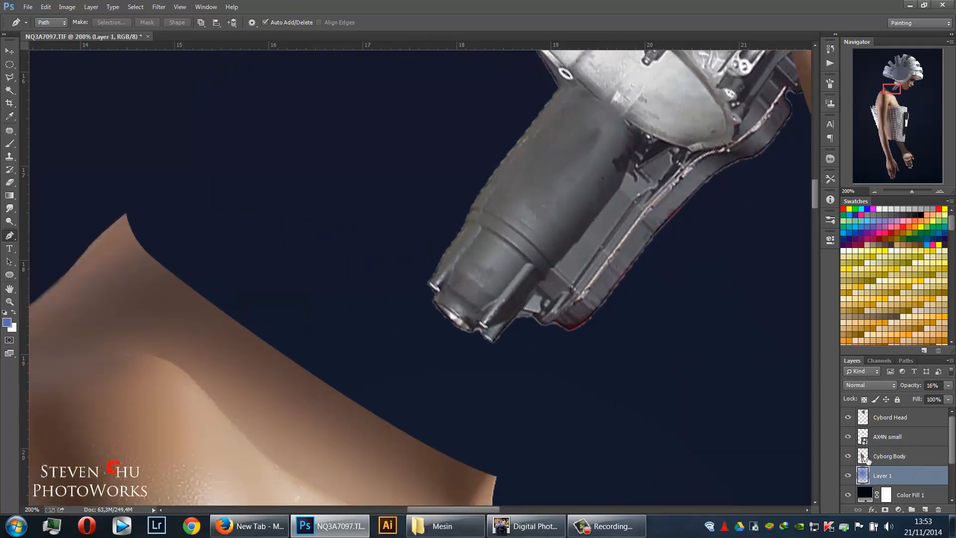
pyautogui.click(11, 234)
pyautogui.click(127, 213)
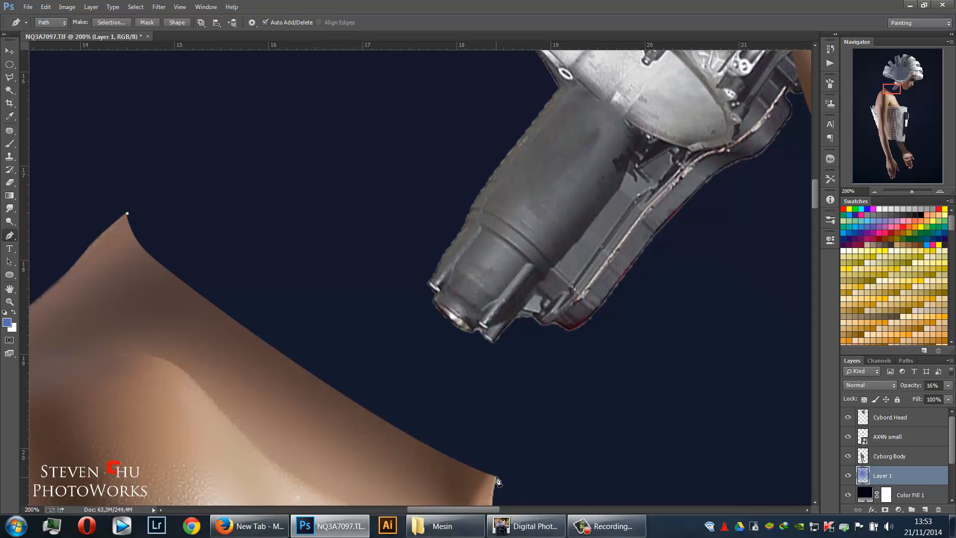
pyautogui.moveTo(497, 477); pyautogui.dragTo(507, 502)
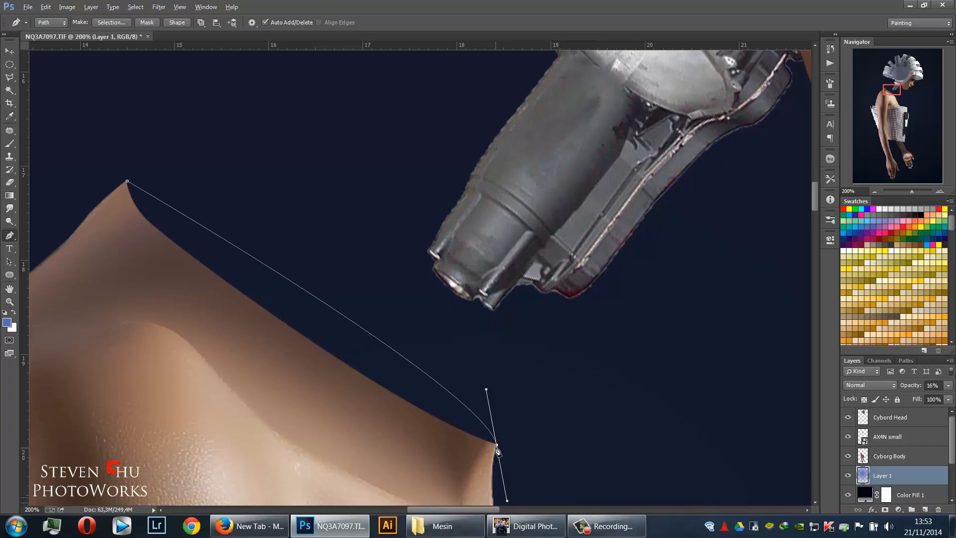
pyautogui.moveTo(497, 444); pyautogui.dragTo(483, 456)
pyautogui.click(125, 240)
pyautogui.click(127, 182)
# Convert the neck rim path to a selection with anti-aliasing and add a new layer directly above Layer 1
pyautogui.rightClick(186, 234)
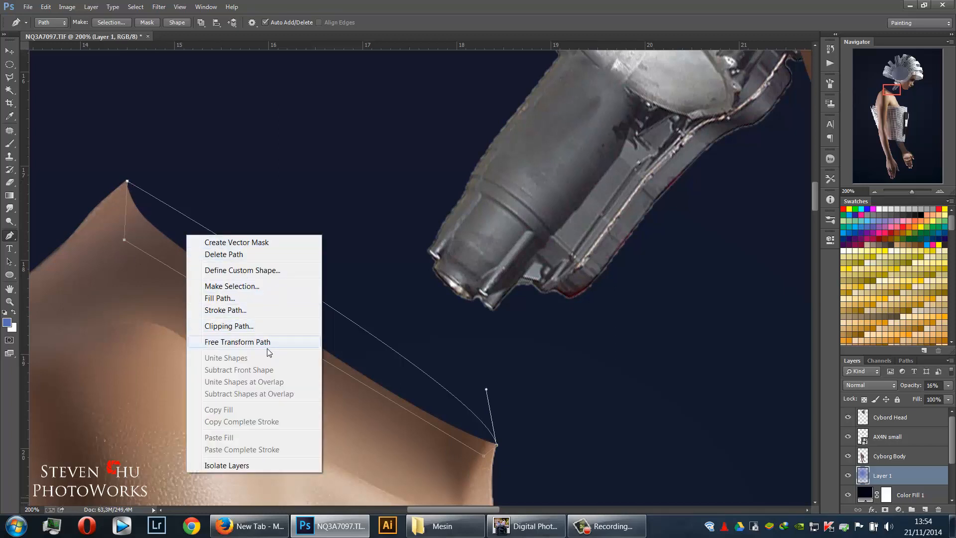
pyautogui.click(249, 286)
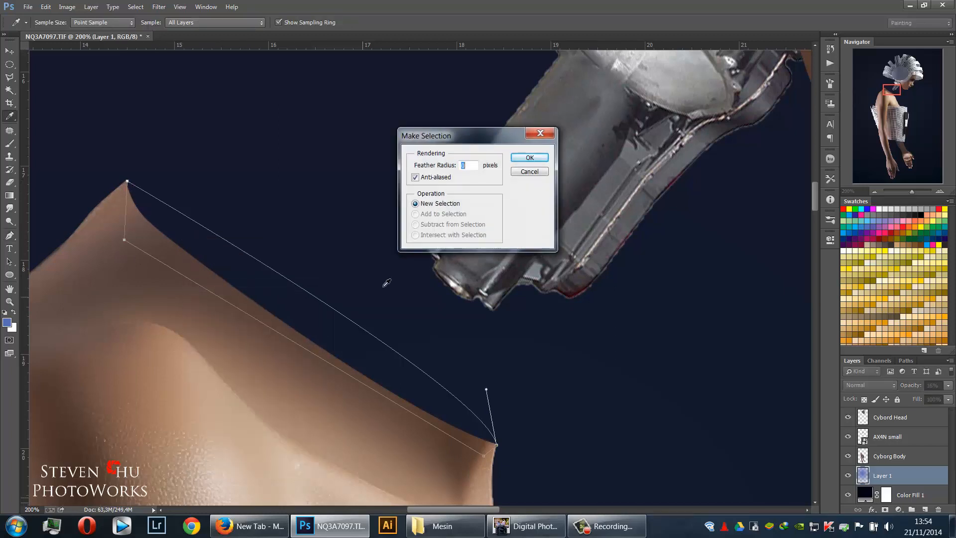
pyautogui.click(529, 157)
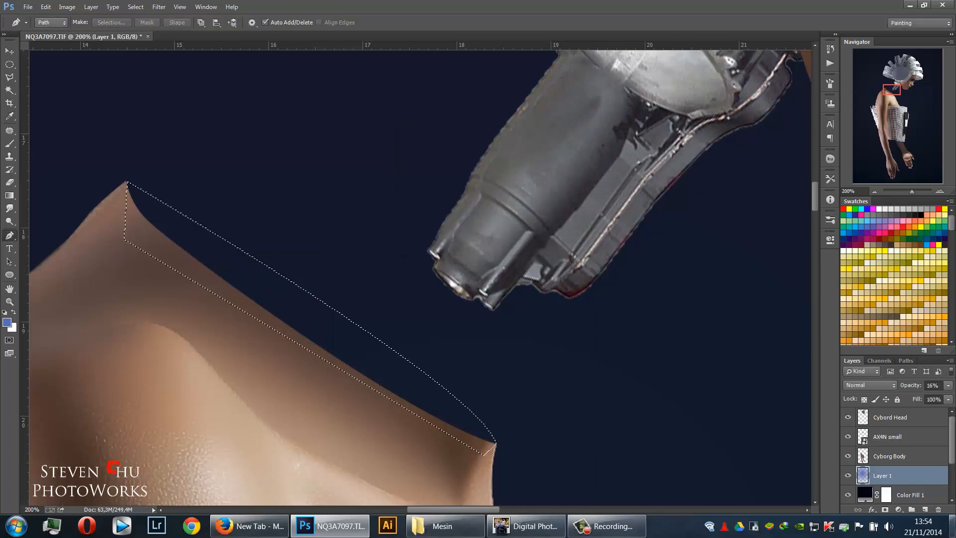
pyautogui.moveTo(953, 527)
pyautogui.click(924, 509)
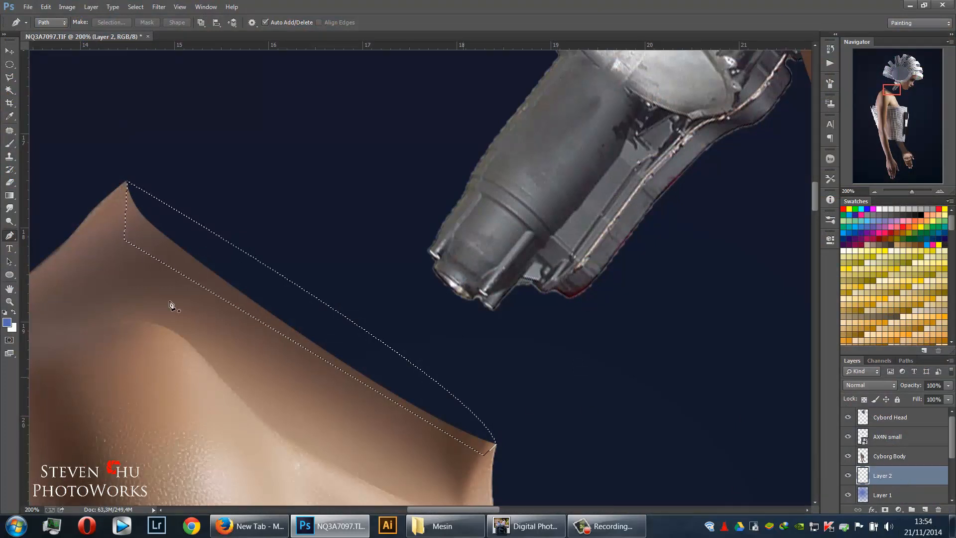
# Fill the selection on the new layer with a brown skin tone sampled near the neck's back tip, and deselect
pyautogui.click(9, 116)
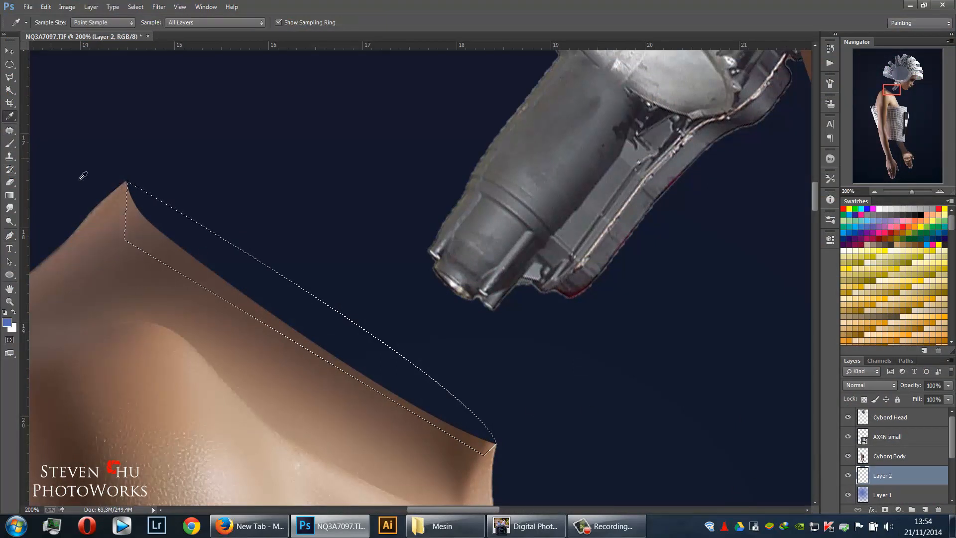
pyautogui.click(121, 208)
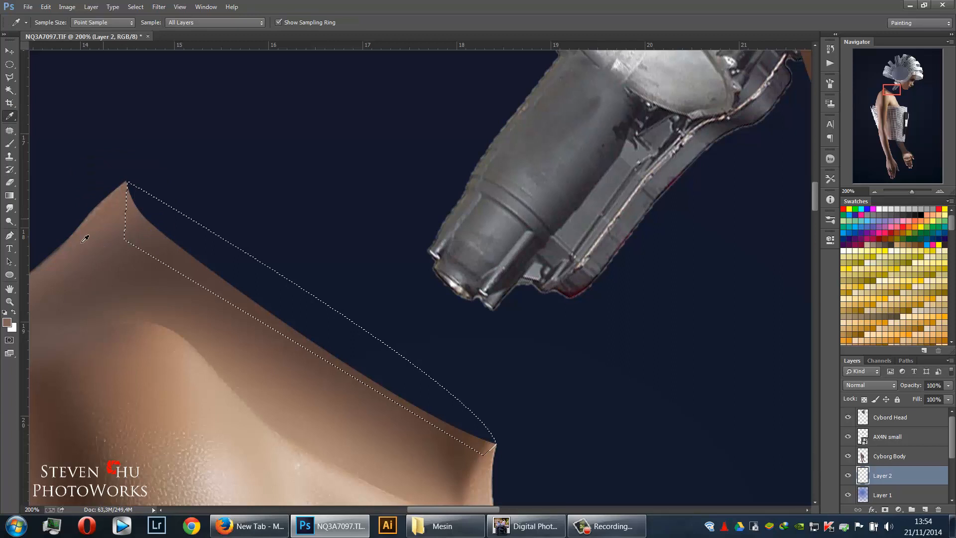
pyautogui.click(16, 311)
pyautogui.hotkey('ctrl', 'BackSpace')
pyautogui.hotkey('ctrl', 'd')
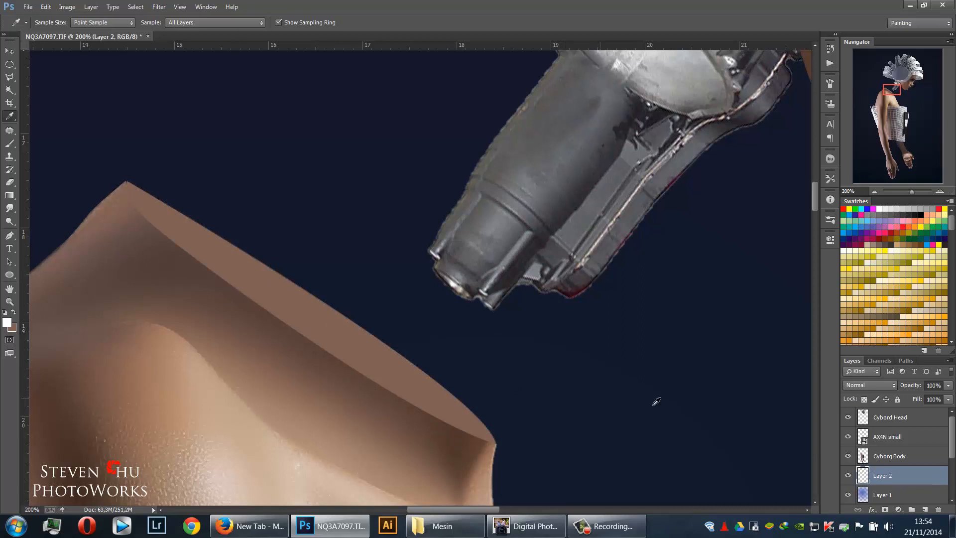
# Rename the filled layer as Hole and add a new layer above it as a clipping mask
pyautogui.doubleClick(884, 475)
pyautogui.write('Hole')
pyautogui.press('Return')
pyautogui.click(925, 509)
pyautogui.keyDown('alt'); pyautogui.click(904, 482); pyautogui.keyUp('alt')
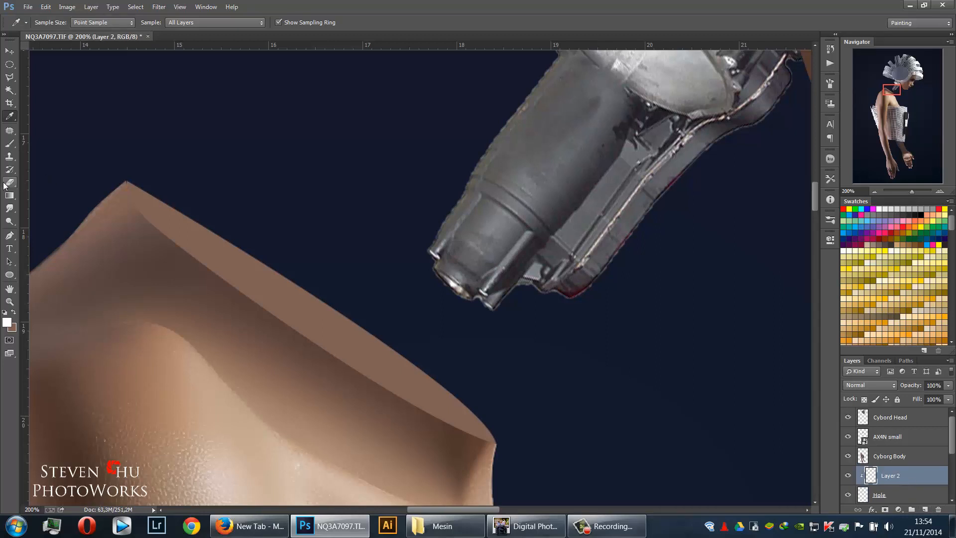
# Shade the neck opening on the clipped layer with black-to-transparent linear gradients fading from the near skin edge toward the outer rim
pyautogui.click(4, 314)
pyautogui.click(14, 314)
pyautogui.click(15, 313)
pyautogui.click(9, 195)
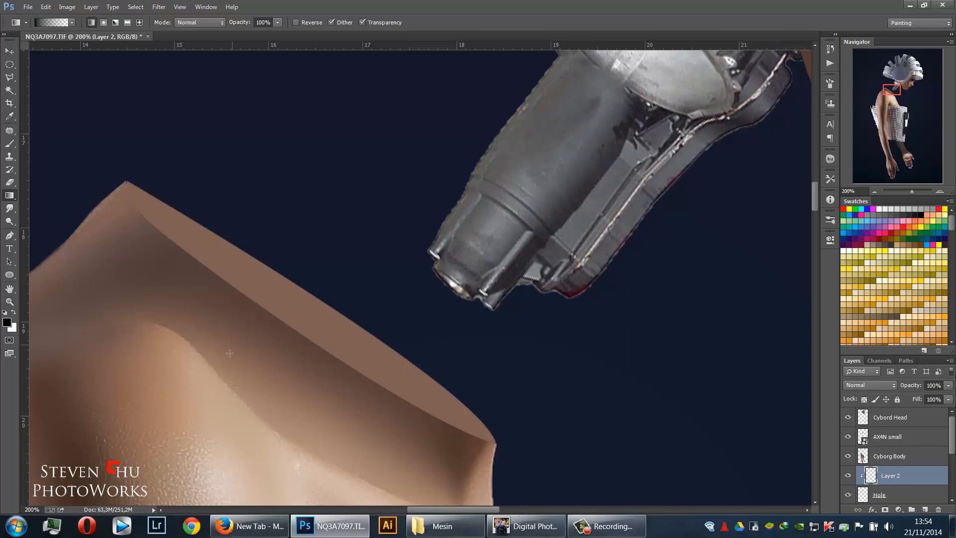
pyautogui.moveTo(318, 295); pyautogui.dragTo(344, 263)
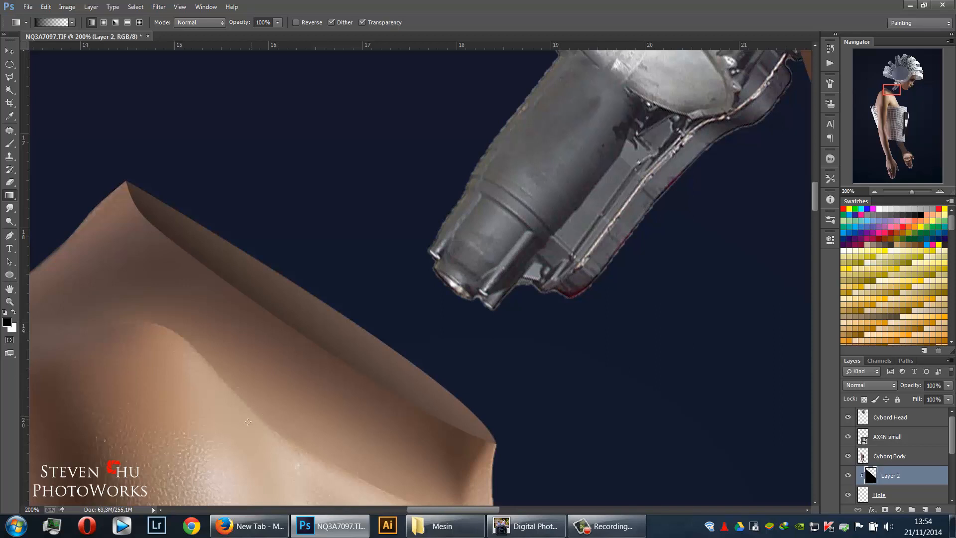
pyautogui.moveTo(303, 348); pyautogui.dragTo(338, 301)
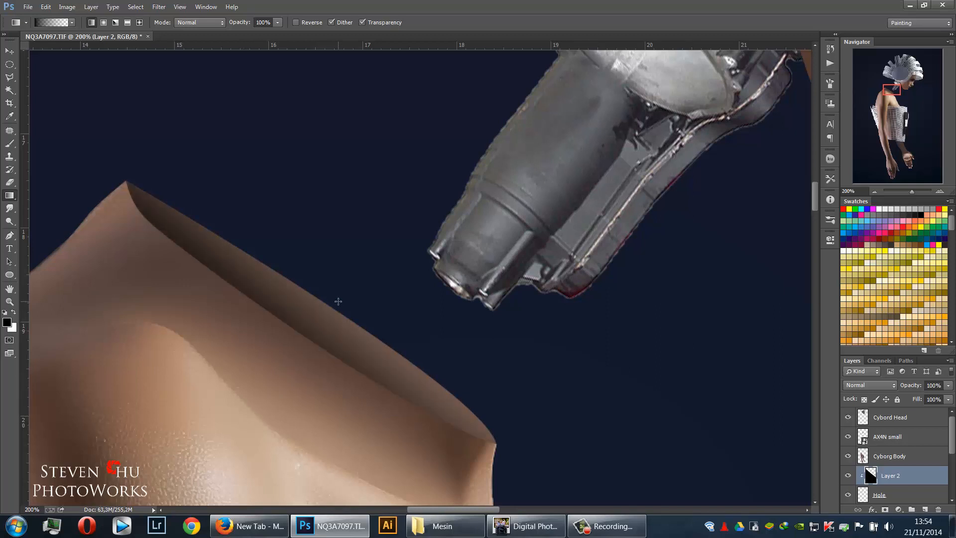
# Apply a white Inner Glow to the Hole layer with Normal blend mode and 21% opacity
pyautogui.rightClick(888, 493)
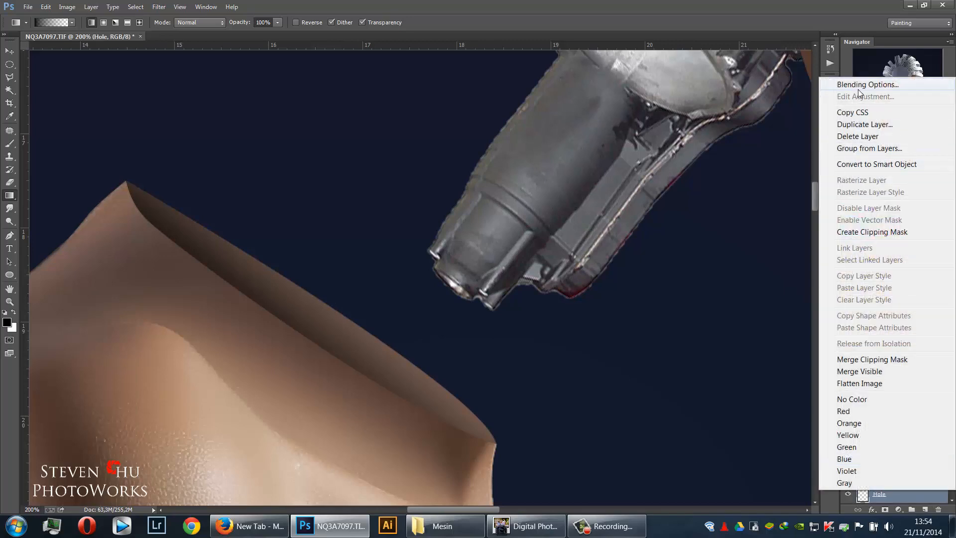
pyautogui.click(858, 88)
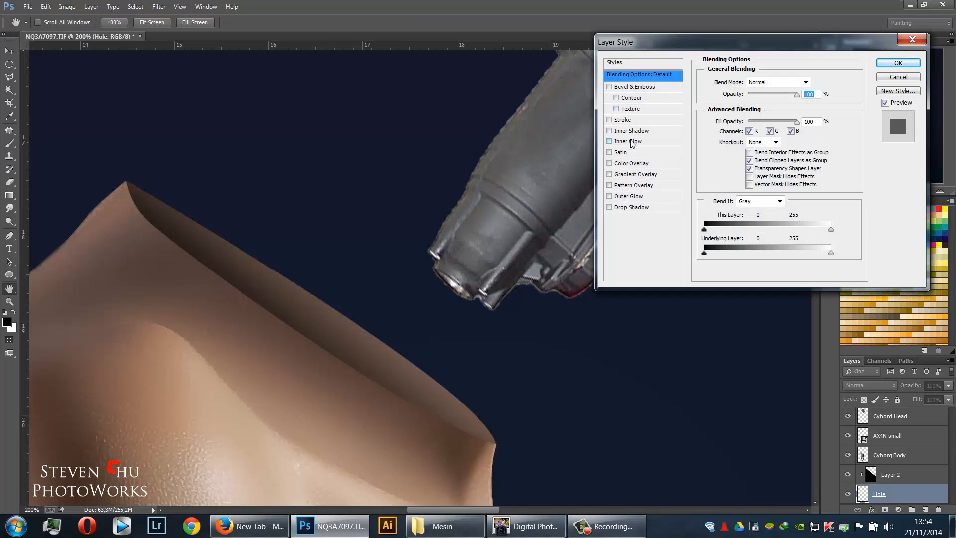
pyautogui.click(631, 142)
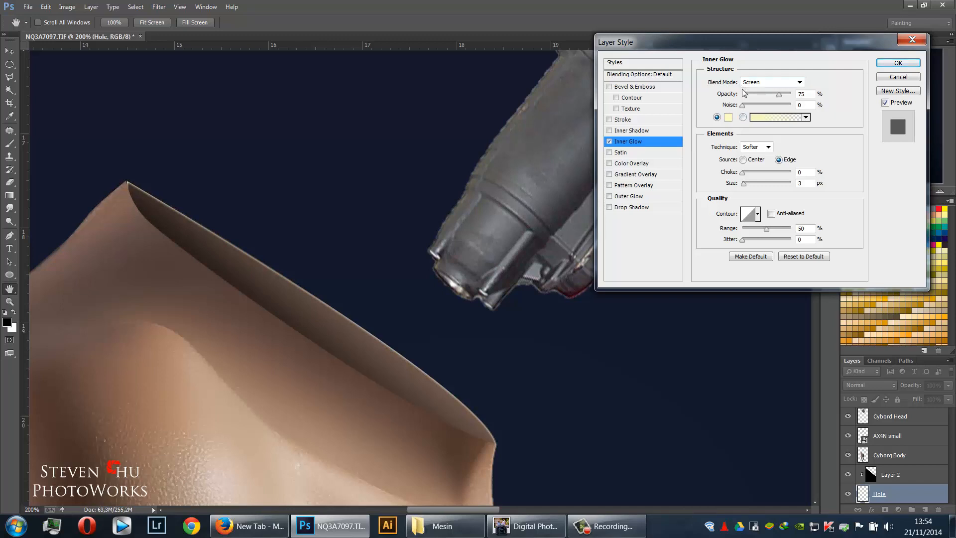
pyautogui.click(760, 82)
pyautogui.click(757, 89)
pyautogui.moveTo(786, 95); pyautogui.dragTo(795, 98)
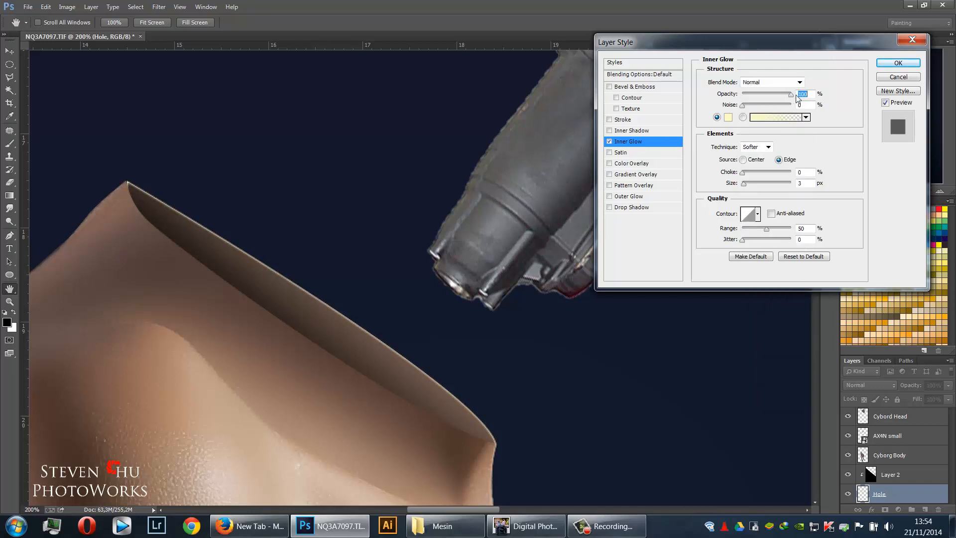
pyautogui.click(727, 117)
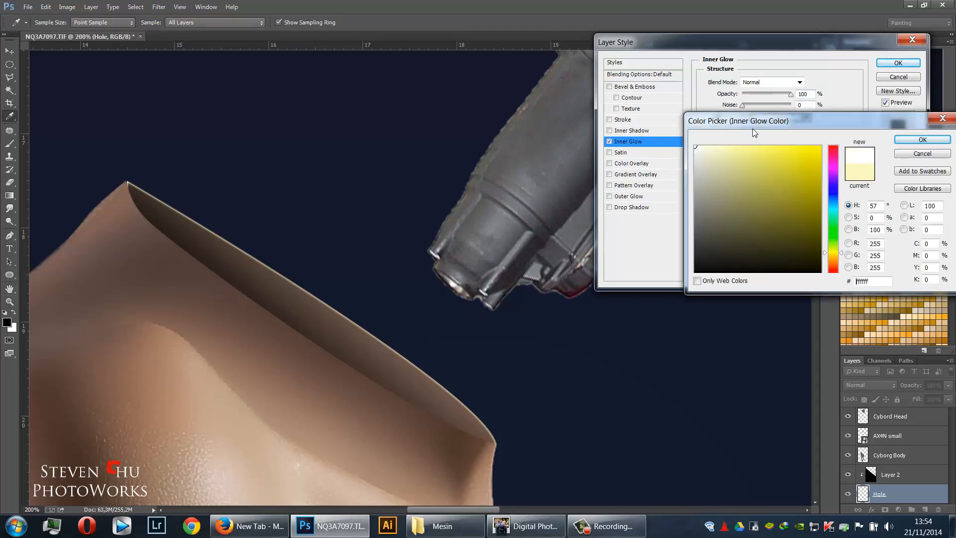
pyautogui.click(922, 140)
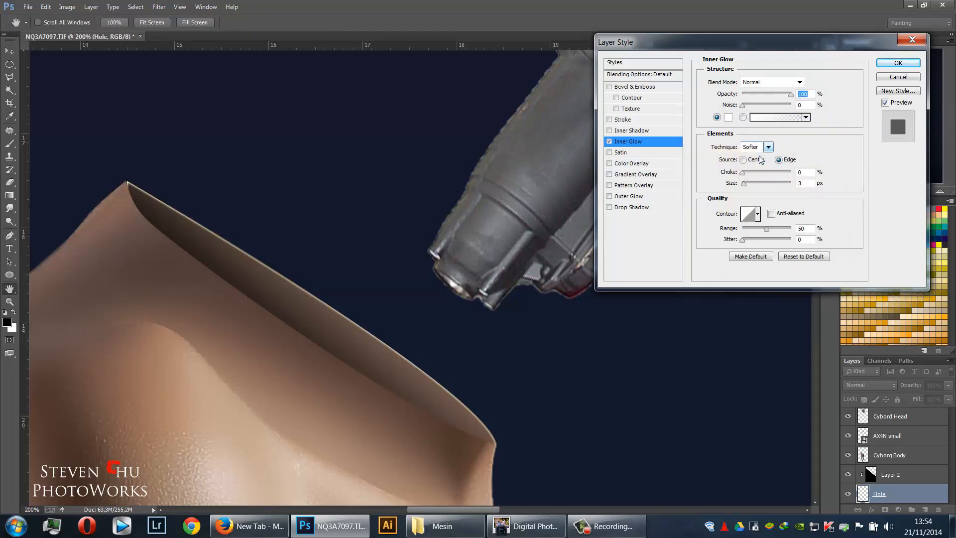
pyautogui.moveTo(772, 94); pyautogui.dragTo(752, 98)
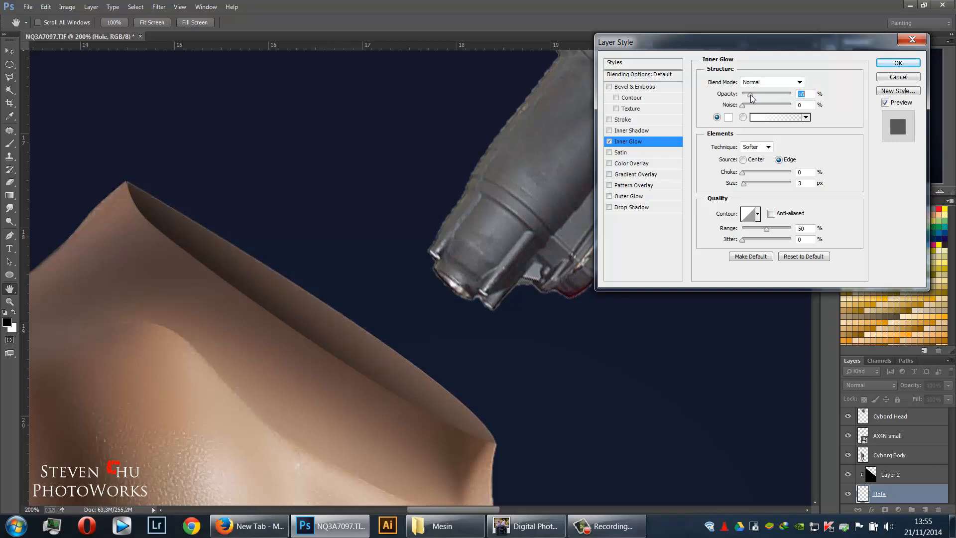
pyautogui.click(898, 62)
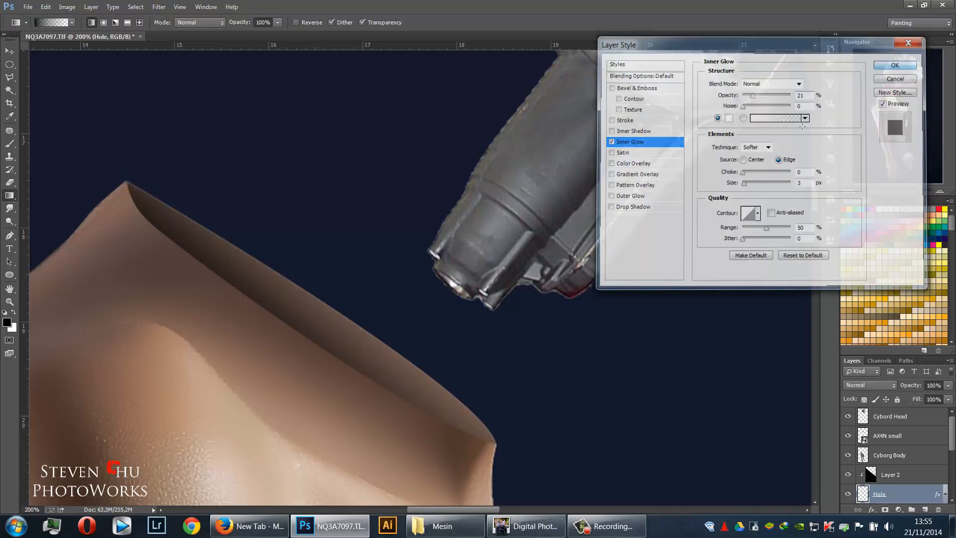
# Examine the hollow neck, the mechanical part and the headpiece against the whole figure
pyautogui.hotkey('ctrl', '-')
pyautogui.hotkey('ctrl', '-')
pyautogui.hotkey('ctrl', '-')
pyautogui.hotkey('ctrl', '-')
pyautogui.hotkey('ctrl', '-')
pyautogui.hotkey('ctrl', '-')
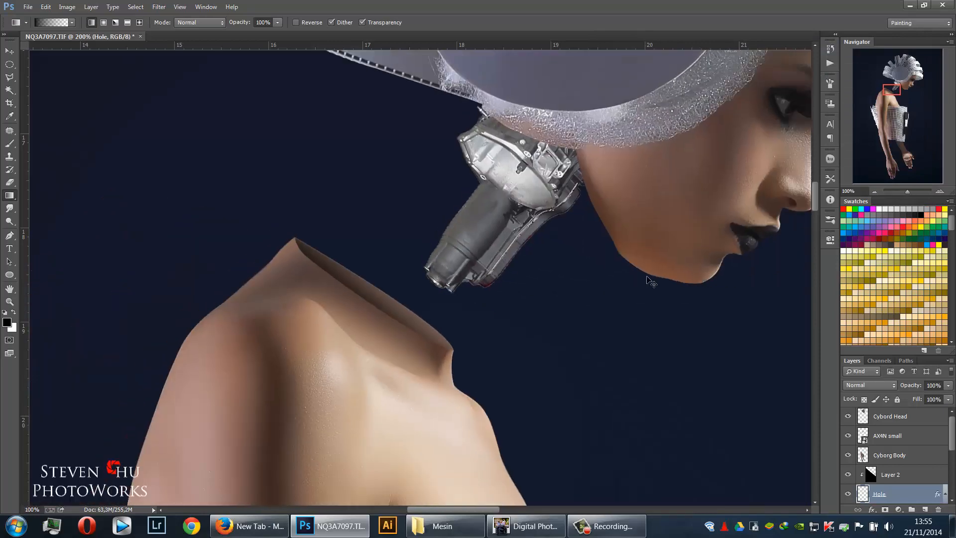
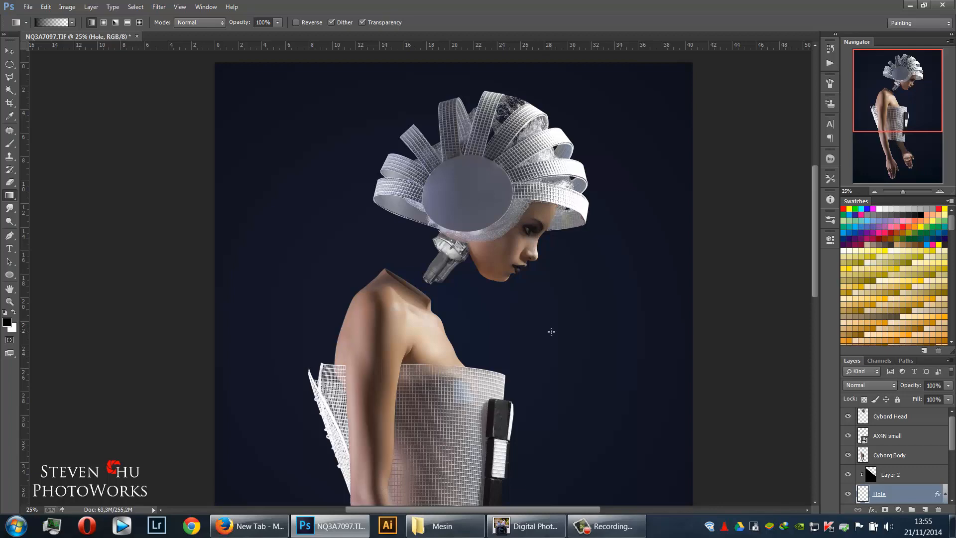
pyautogui.hotkey('ctrl', '+')
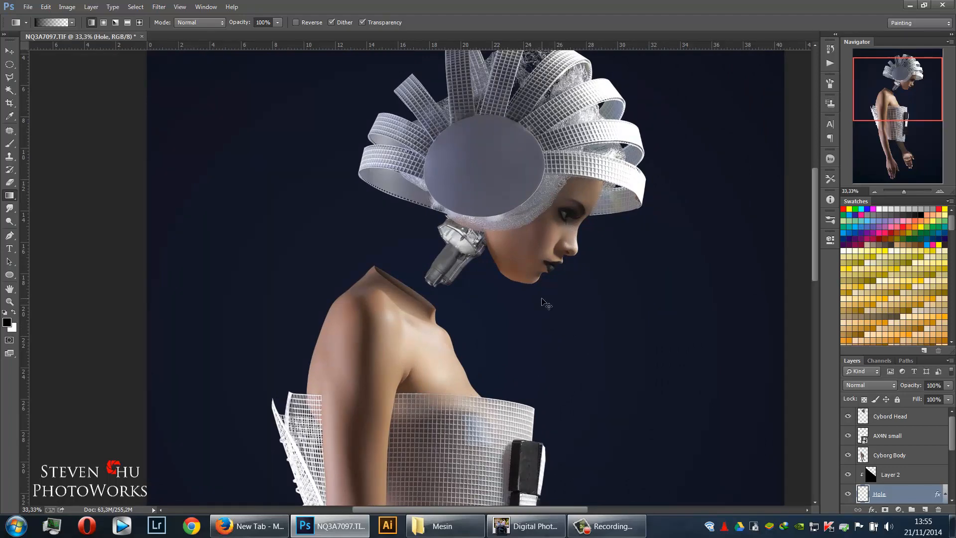
pyautogui.hotkey('ctrl', '+')
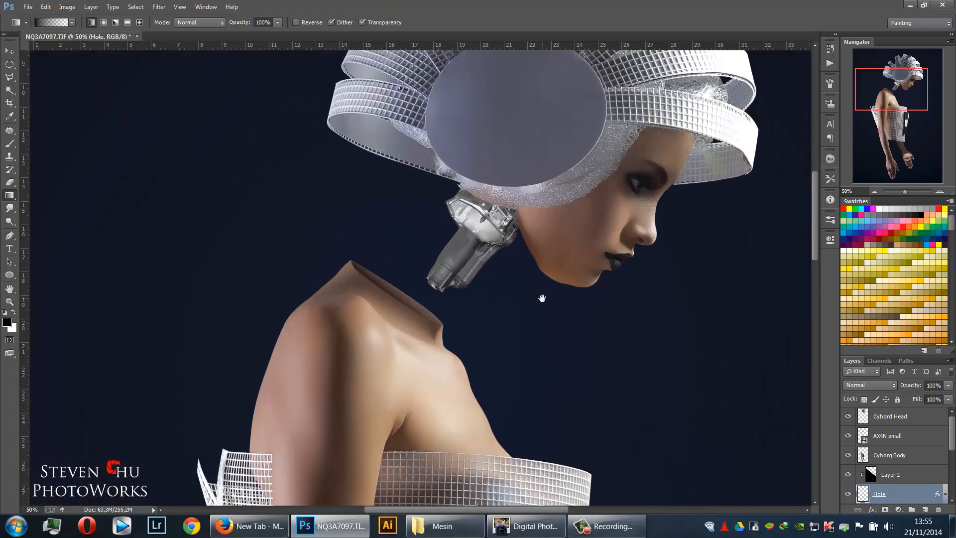
pyautogui.moveTo(542, 298); pyautogui.dragTo(501, 363)
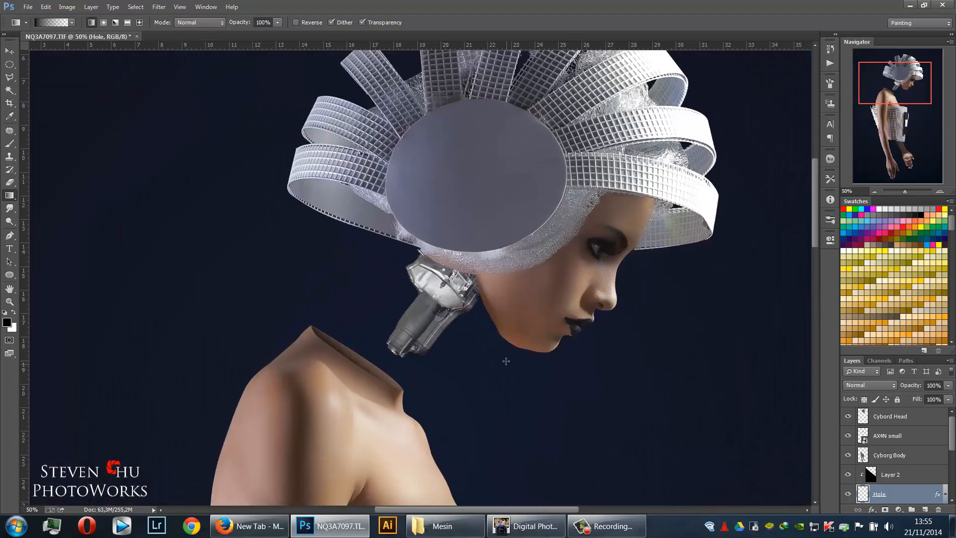
pyautogui.moveTo(471, 299); pyautogui.dragTo(463, 382)
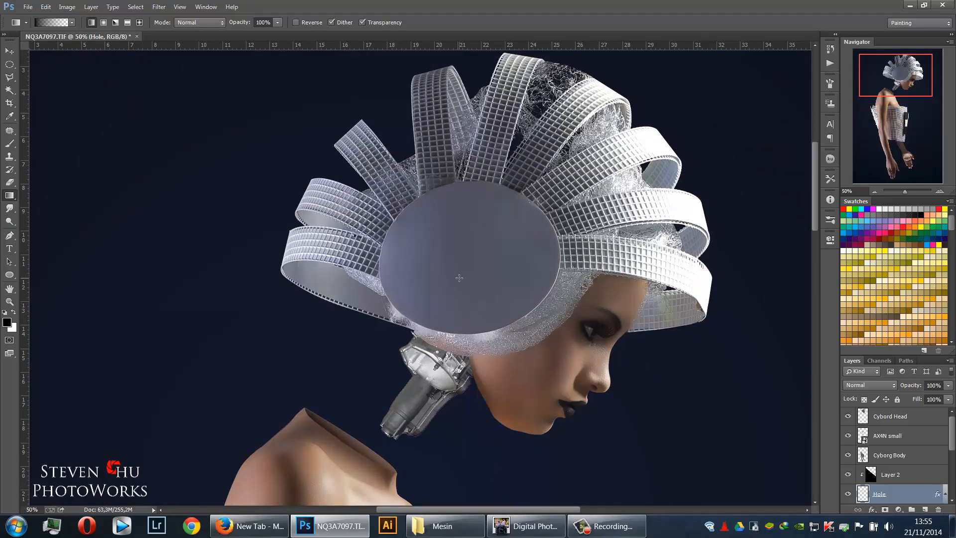
pyautogui.hotkey('ctrl', '-')
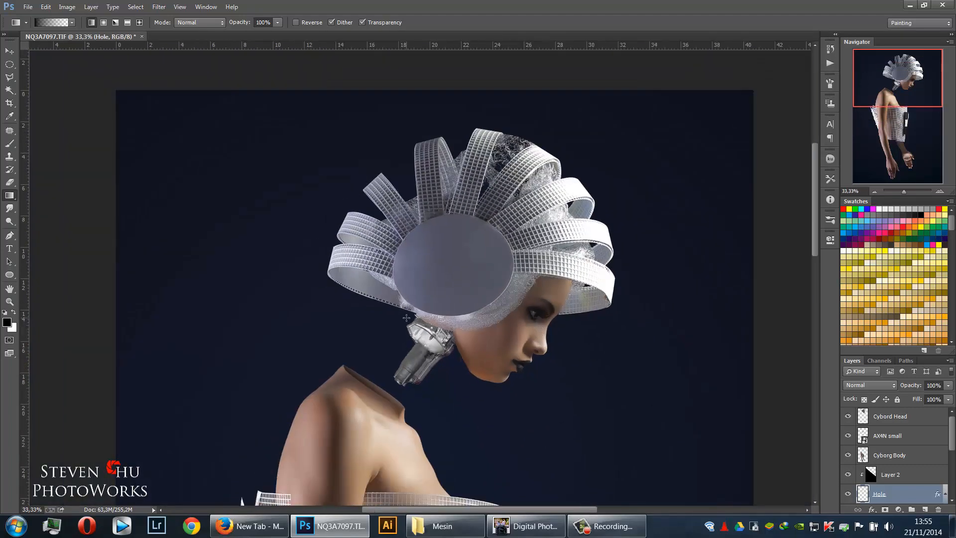
pyautogui.press('v')
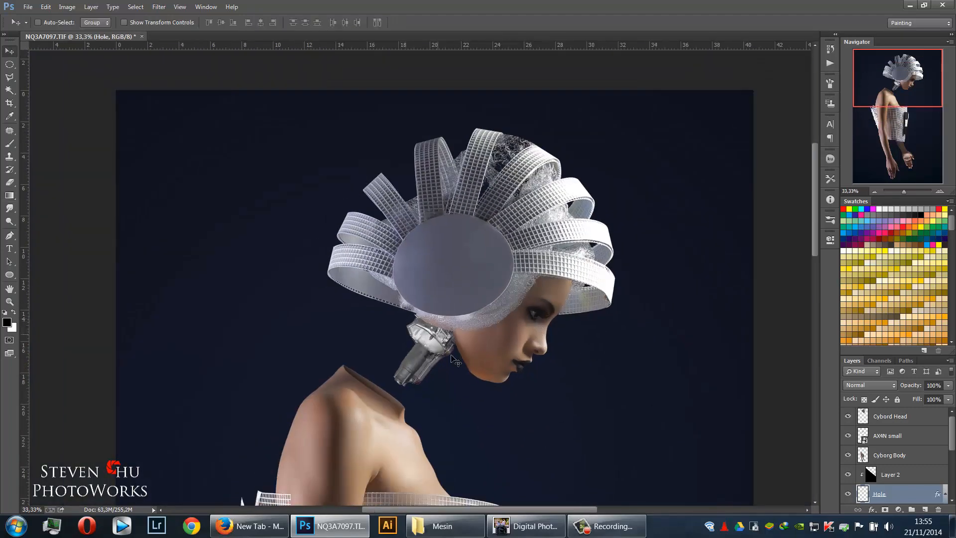
pyautogui.click(460, 531)
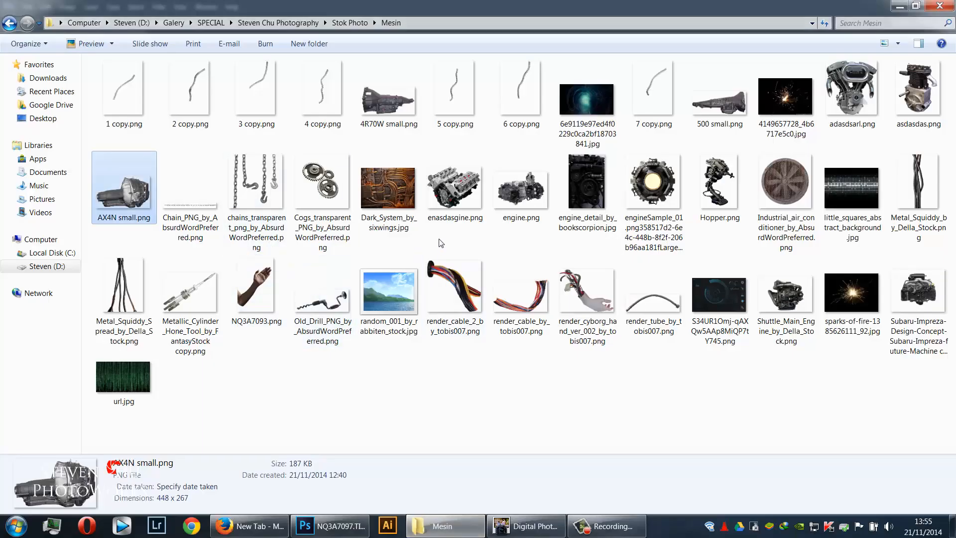
pyautogui.click(669, 308)
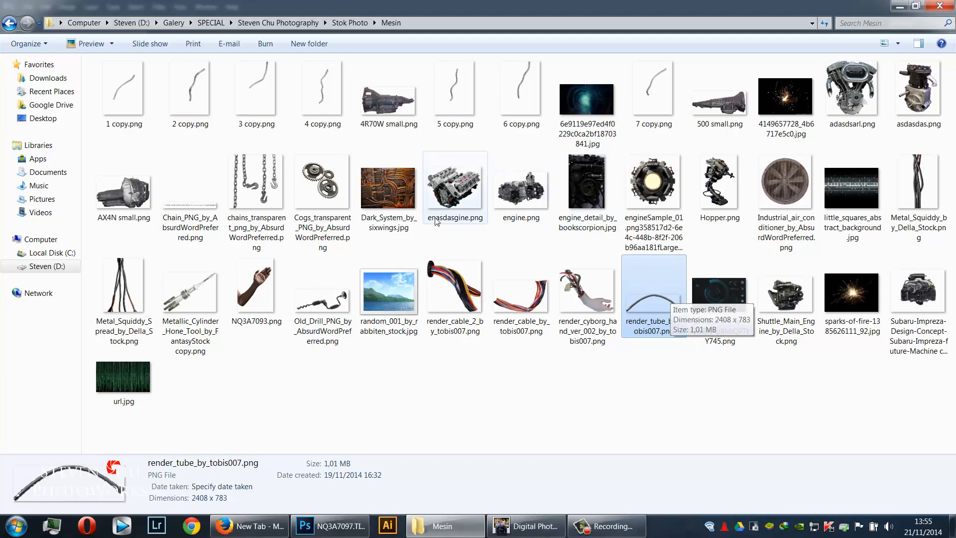
pyautogui.click(145, 296)
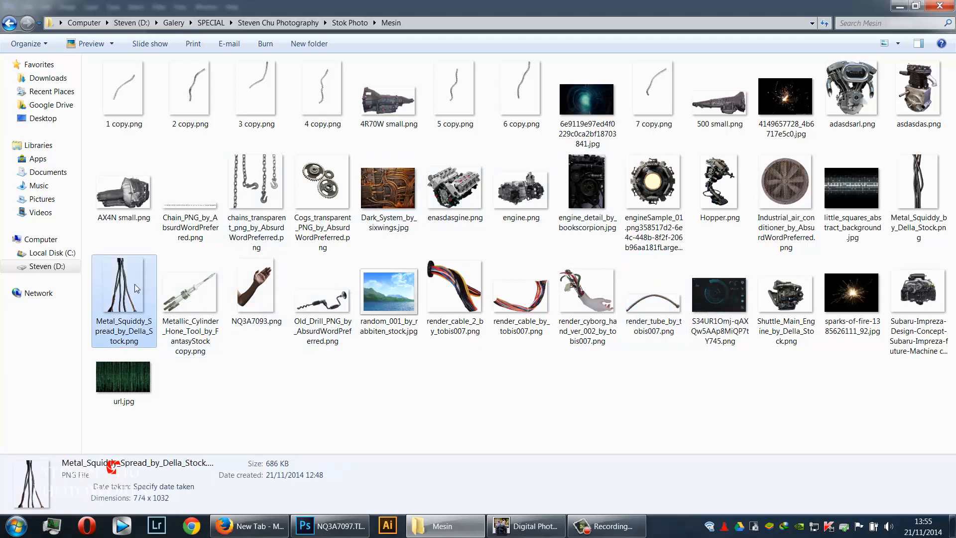
pyautogui.moveTo(135, 283); pyautogui.dragTo(375, 230)
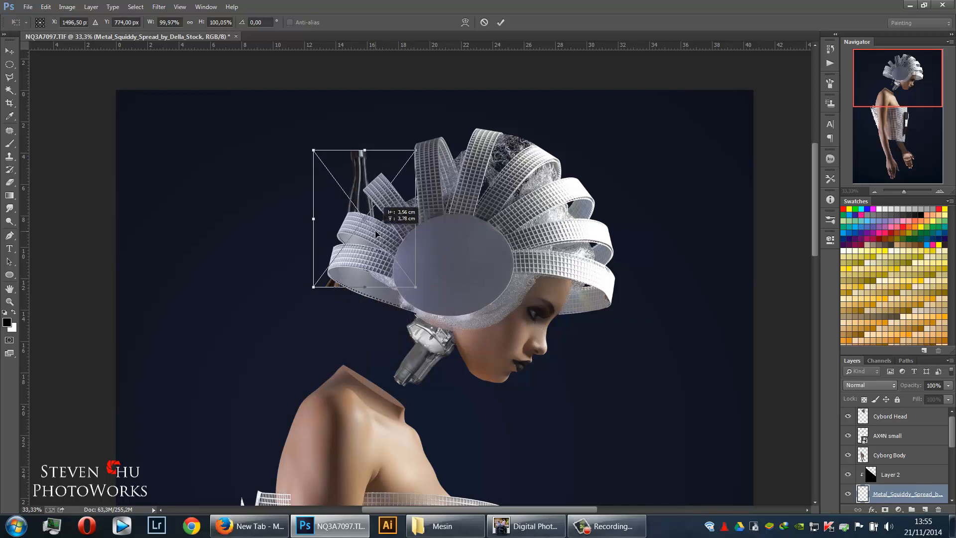
pyautogui.press('Return')
# Place Metal_Squiddy_Spread_by_Della_Stock.png from the Mesin folder above the AX4N small layer, positioned at the upper rear of the headpiece
pyautogui.click(927, 436)
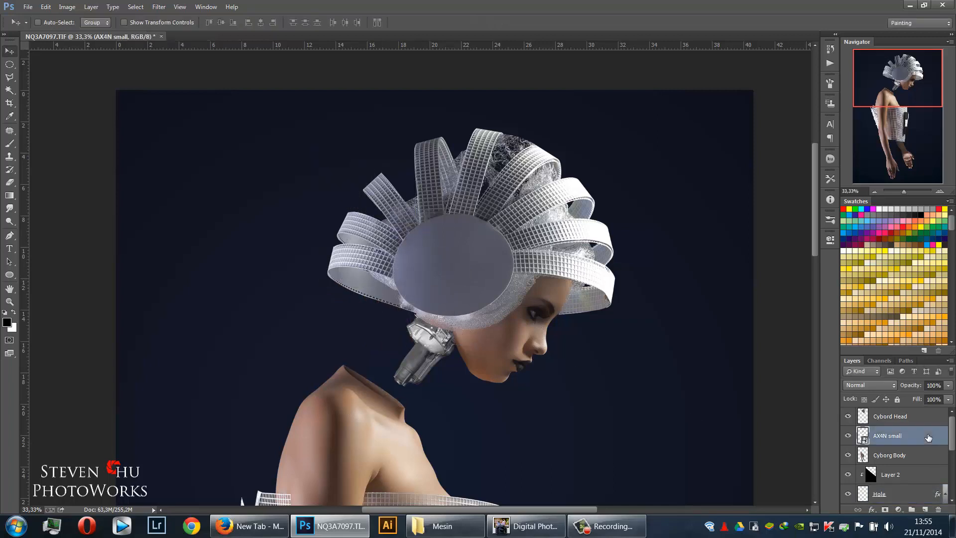
pyautogui.click(443, 525)
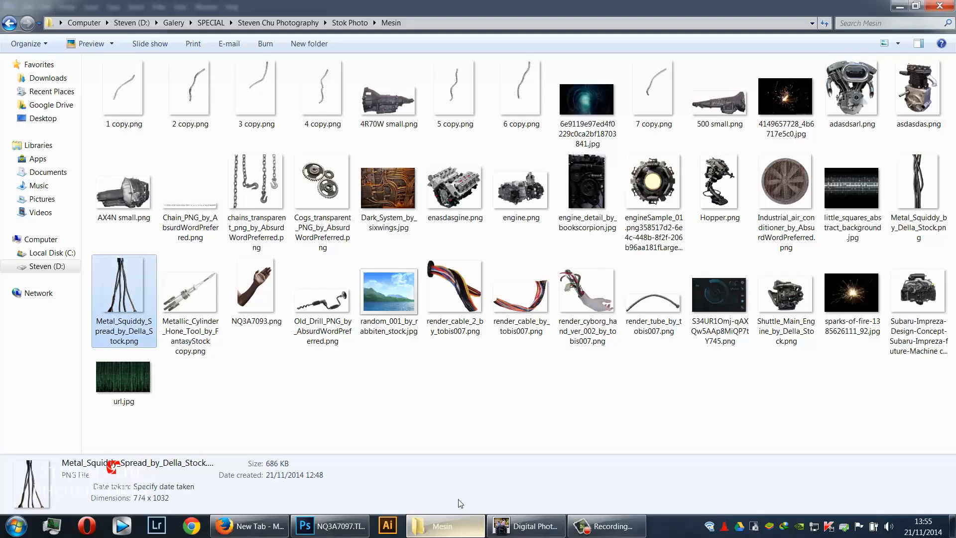
pyautogui.moveTo(136, 291); pyautogui.dragTo(333, 295)
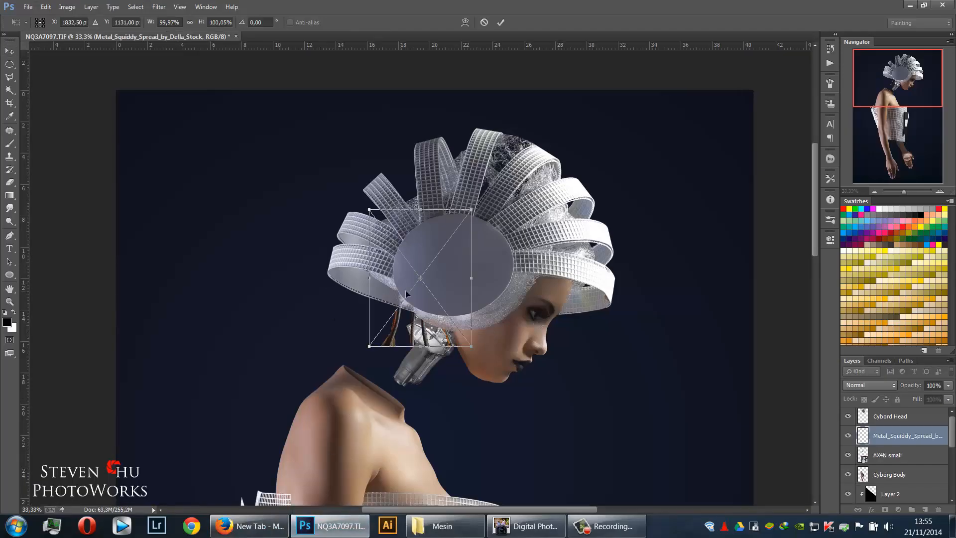
pyautogui.moveTo(405, 290); pyautogui.dragTo(370, 163)
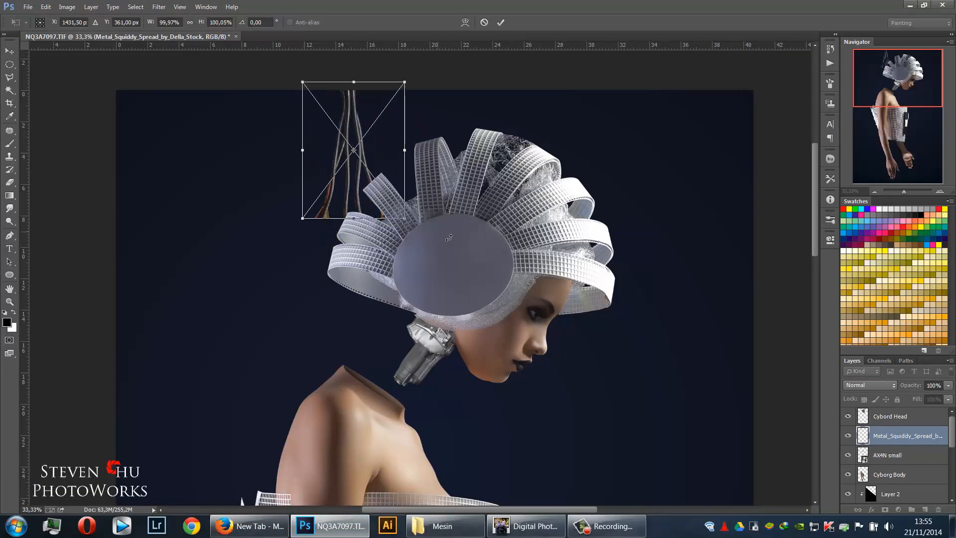
# Enlarge the placed metal cables to about 158%, rotate them about -31°, and tuck their lower ends behind the headpiece
pyautogui.hotkey('ctrl', '-')
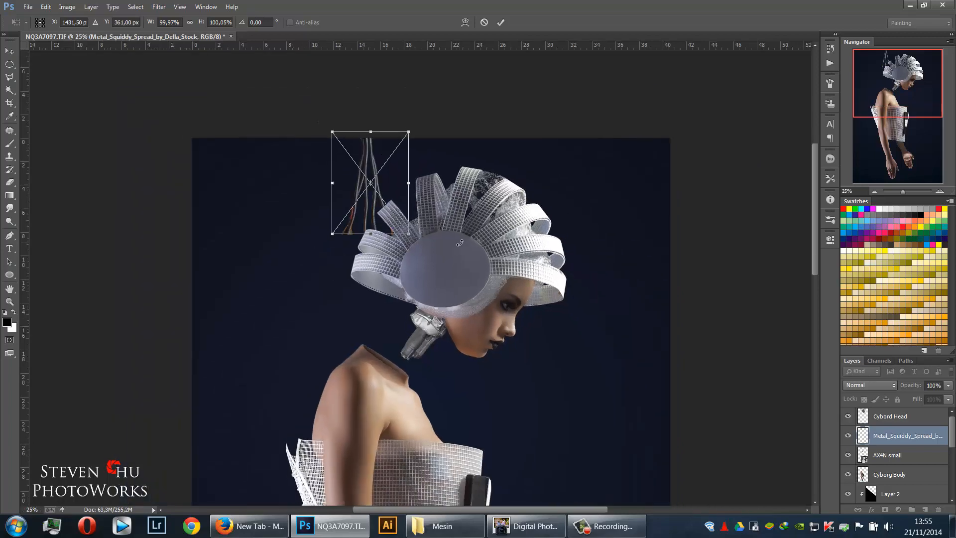
pyautogui.moveTo(431, 260); pyautogui.dragTo(387, 186)
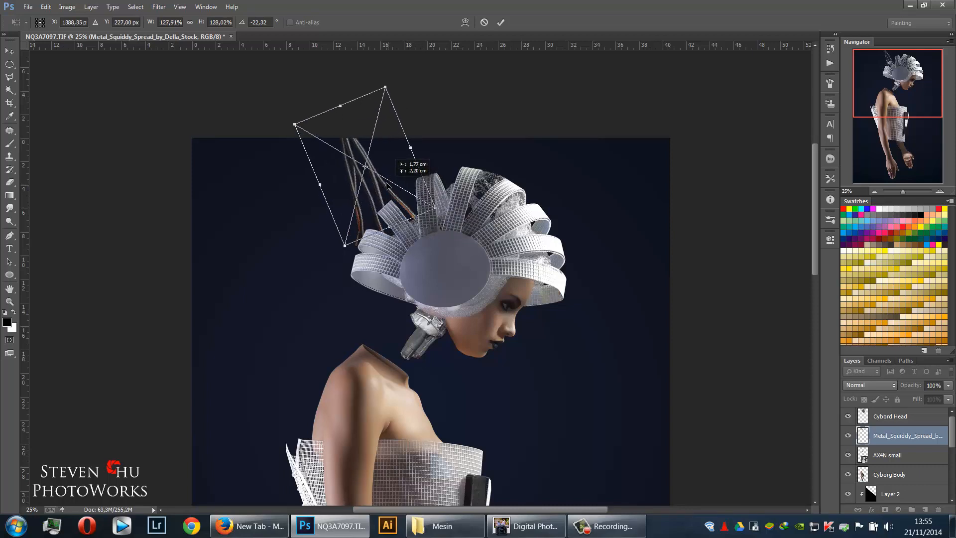
pyautogui.moveTo(437, 212); pyautogui.dragTo(468, 227)
pyautogui.moveTo(520, 256); pyautogui.dragTo(531, 251)
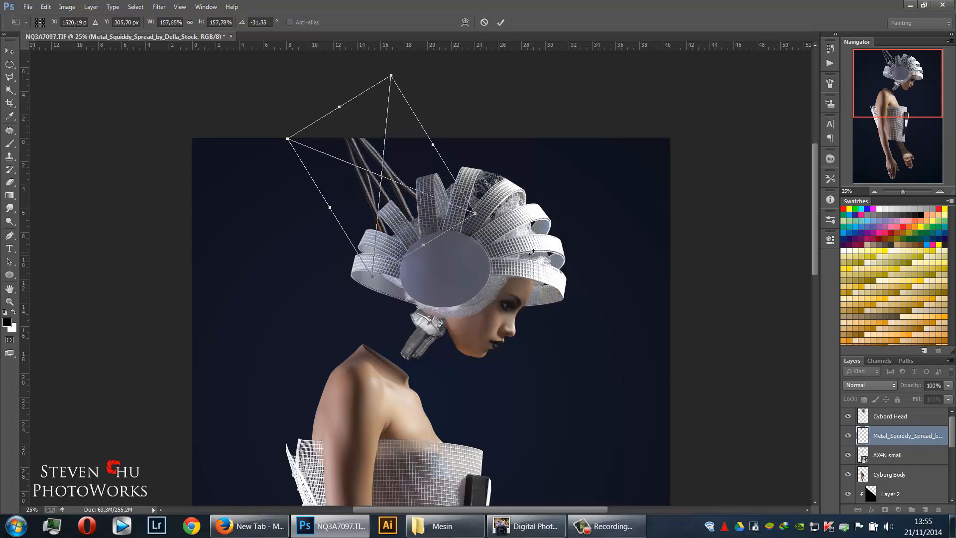
pyautogui.press('Return')
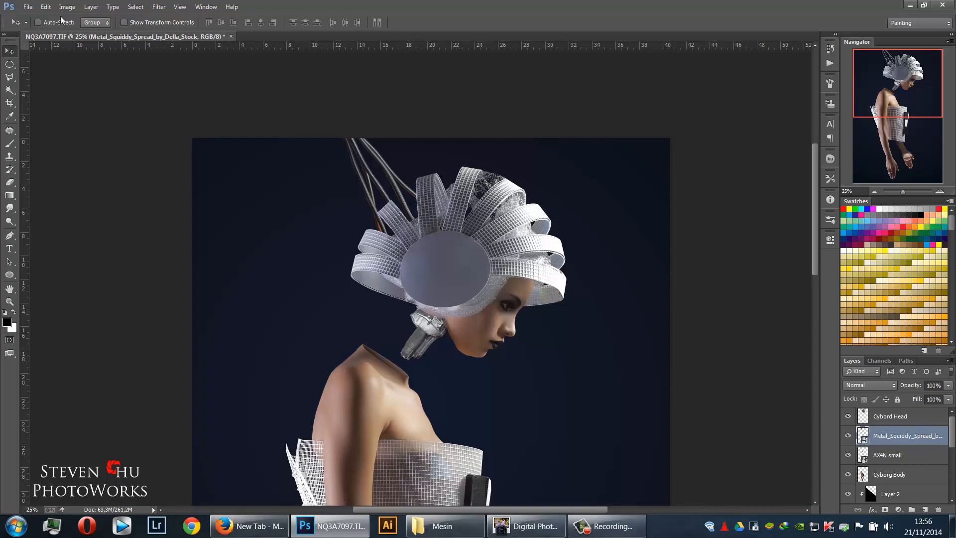
# Start Puppet Warp on the metal cables layer and add pins along the cables and at their lower ends behind the headpiece
pyautogui.click(47, 8)
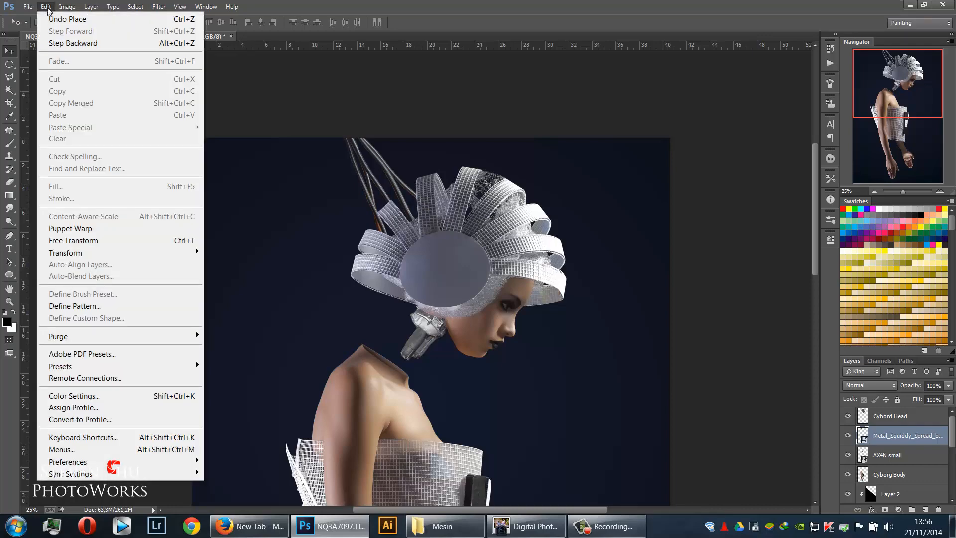
pyautogui.click(83, 230)
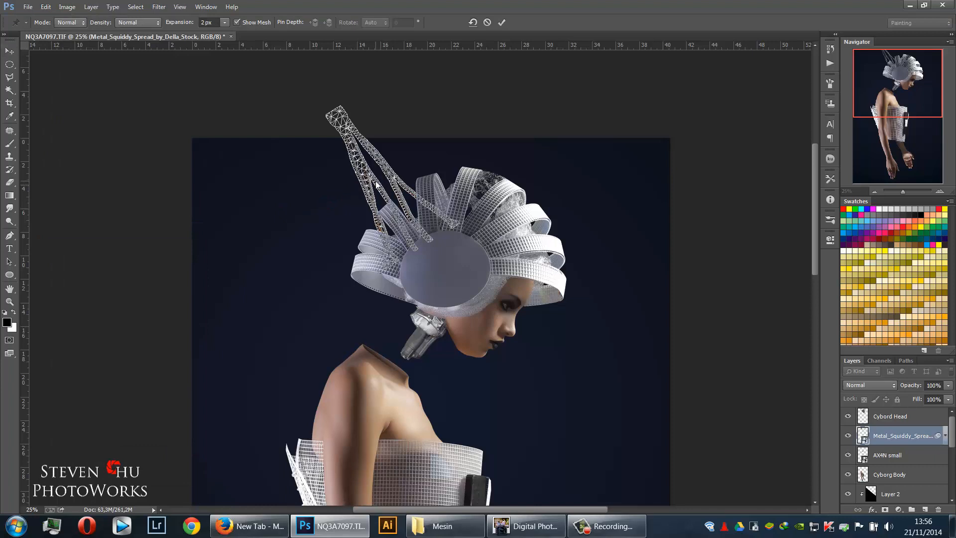
pyautogui.moveTo(384, 257); pyautogui.dragTo(393, 261)
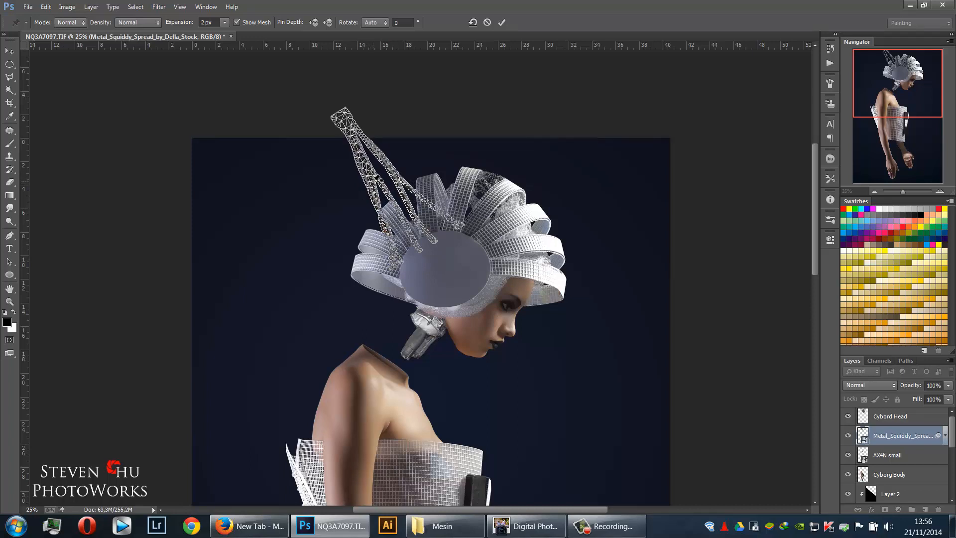
pyautogui.moveTo(374, 178); pyautogui.dragTo(370, 182)
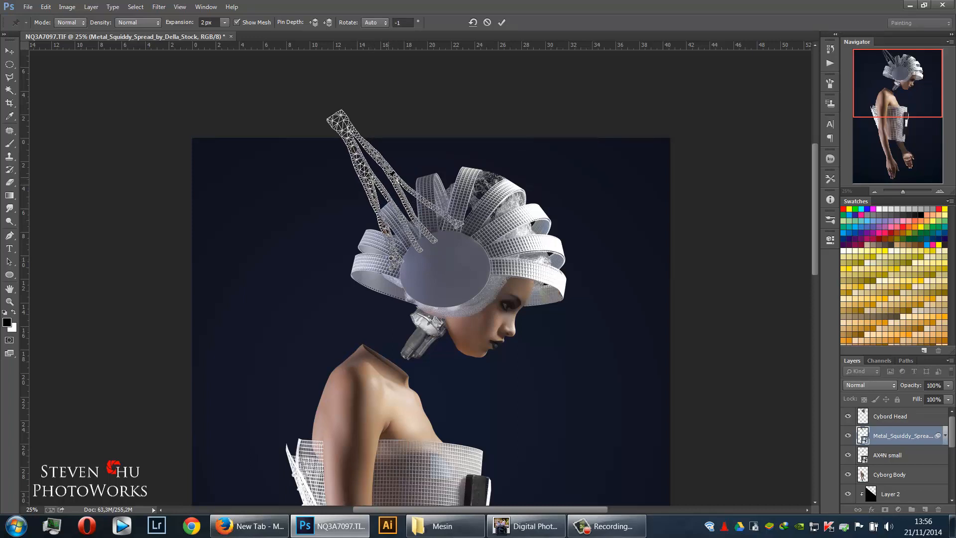
pyautogui.click(394, 178)
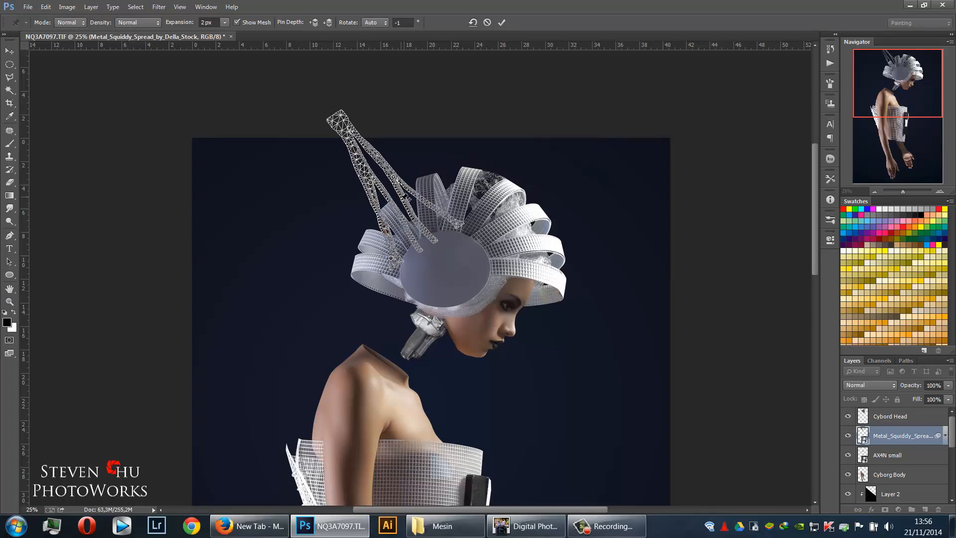
pyautogui.click(433, 240)
pyautogui.click(454, 223)
pyautogui.click(417, 247)
pyautogui.click(391, 183)
# Bend the cables into loose curves rising from the headpiece by moving the warp pins, and apply the Puppet Warp
pyautogui.moveTo(391, 184); pyautogui.dragTo(358, 191)
pyautogui.click(373, 187)
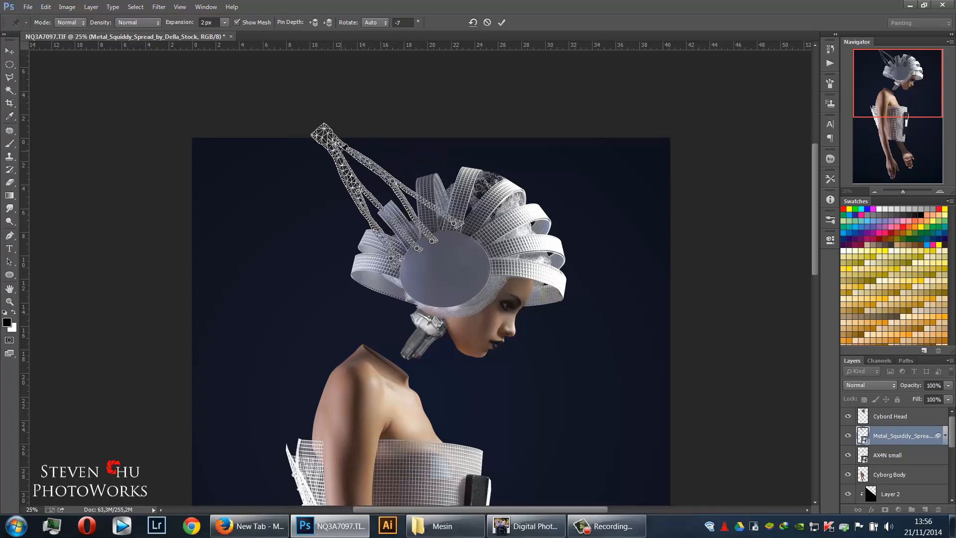
pyautogui.moveTo(326, 125); pyautogui.dragTo(332, 116)
pyautogui.moveTo(394, 182); pyautogui.dragTo(388, 192)
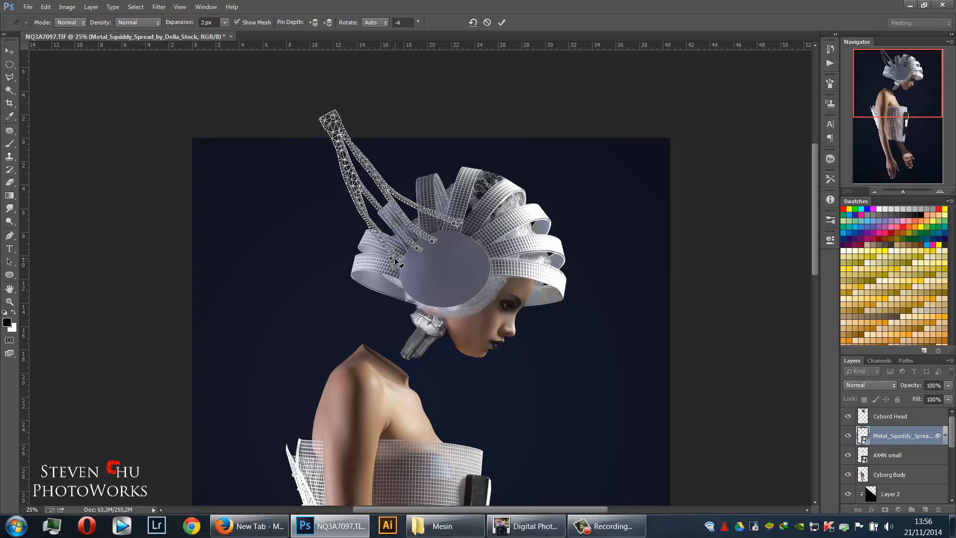
pyautogui.moveTo(397, 258); pyautogui.dragTo(402, 263)
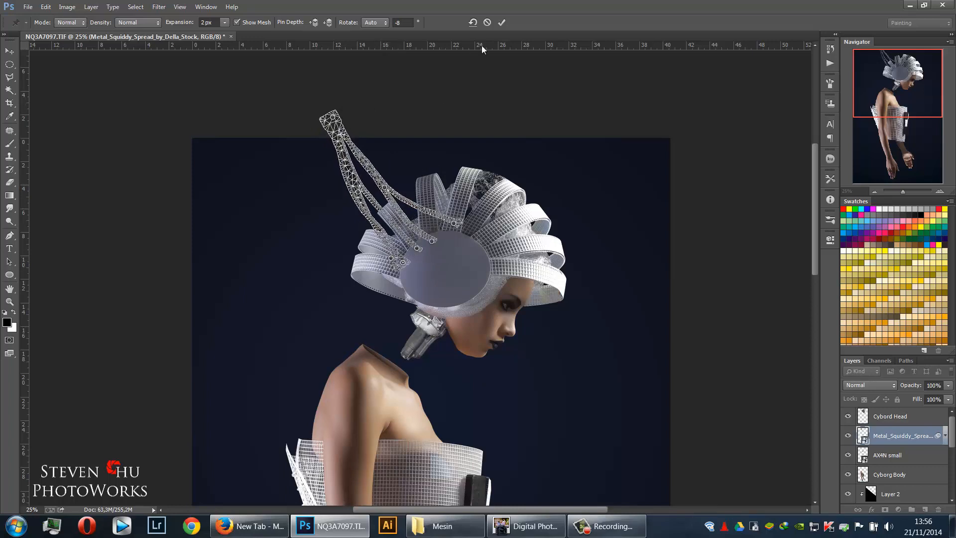
pyautogui.click(502, 22)
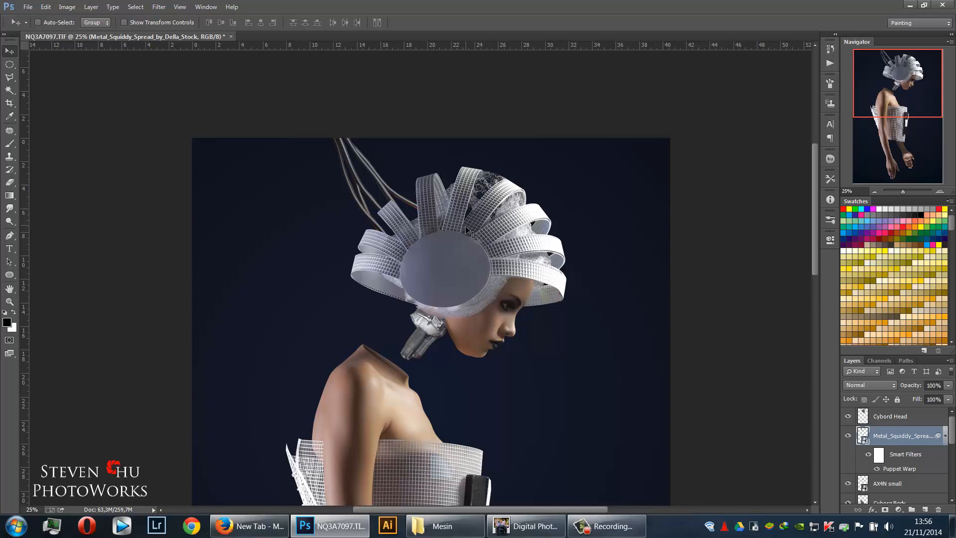
# Examine the figure and briefly hide and show the AX4N small layer to identify the mechanical neck part
pyautogui.scroll(-5, 495, 298)
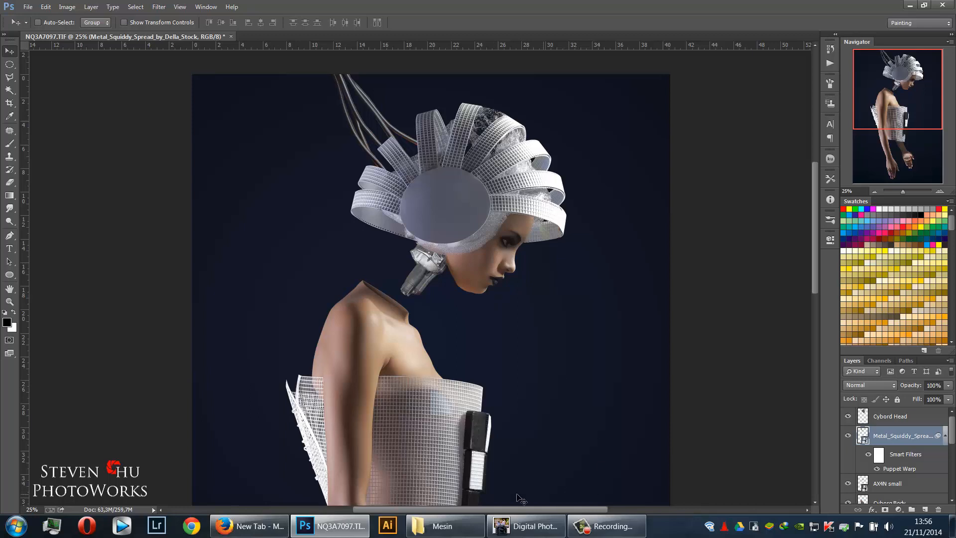
pyautogui.moveTo(466, 530)
pyautogui.scroll(-3, 374, 286)
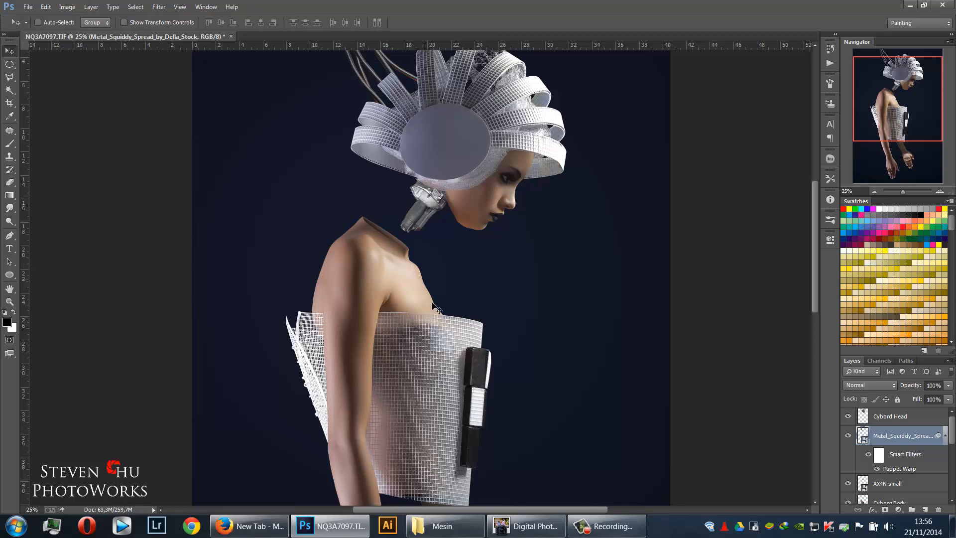
pyautogui.click(906, 424)
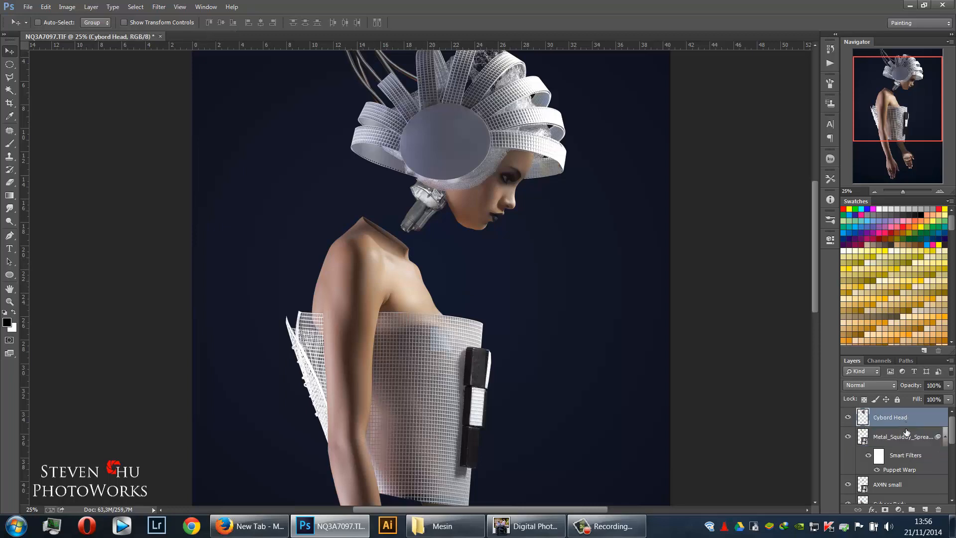
pyautogui.click(896, 487)
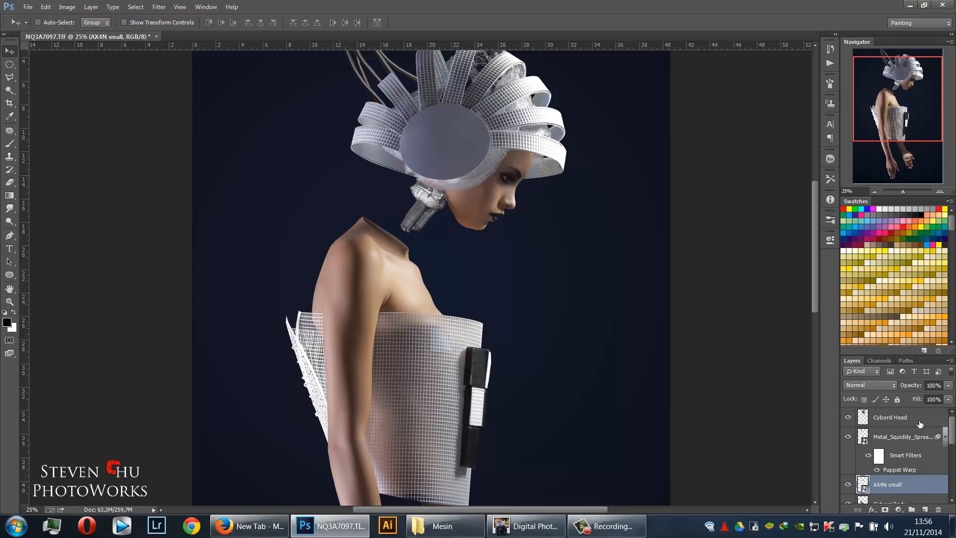
pyautogui.click(908, 442)
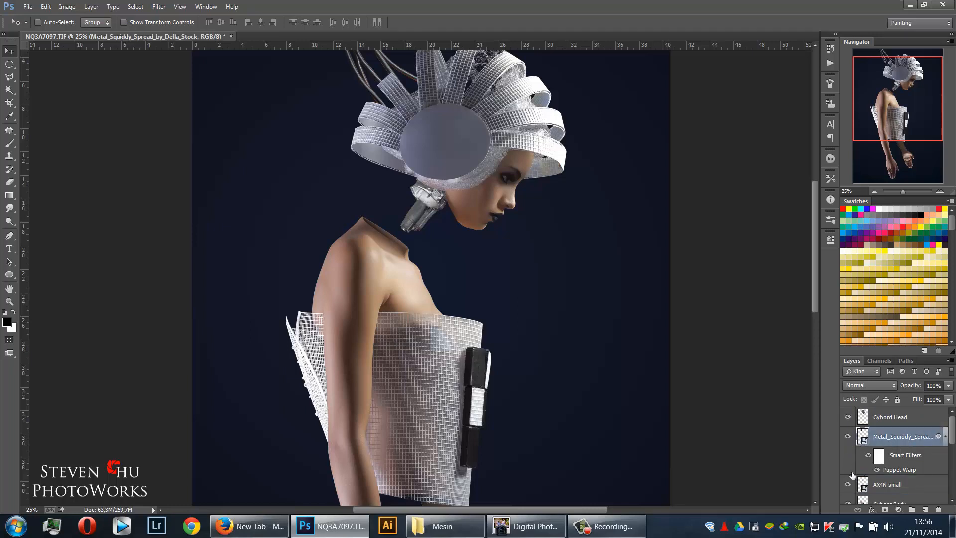
pyautogui.click(848, 484)
pyautogui.click(848, 484)
# Add a new layer above AX4N small, clip it to that layer, and rename it Shadow
pyautogui.click(902, 489)
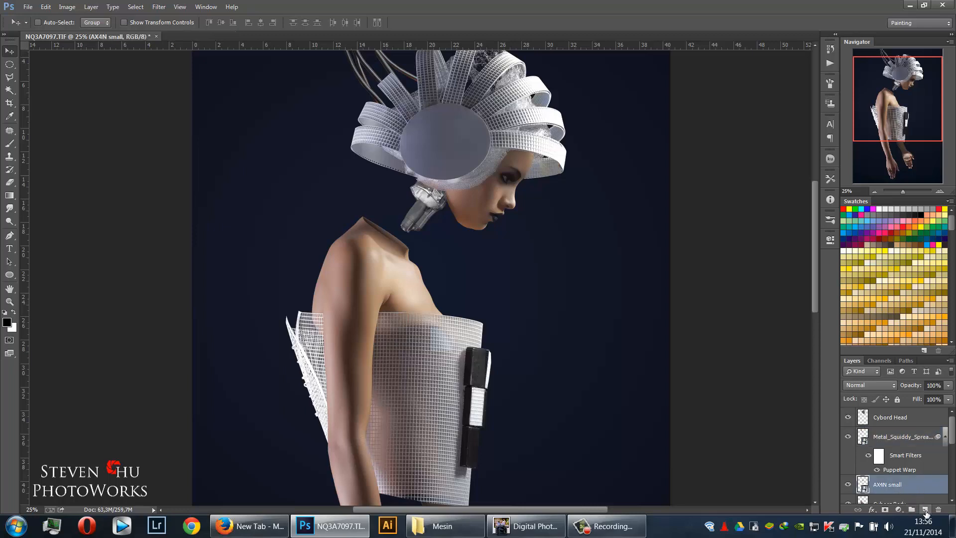
pyautogui.hotkey('ctrl', 'shift', 'alt', 'n')
pyautogui.keyDown('alt'); pyautogui.click(911, 491); pyautogui.keyUp('alt')
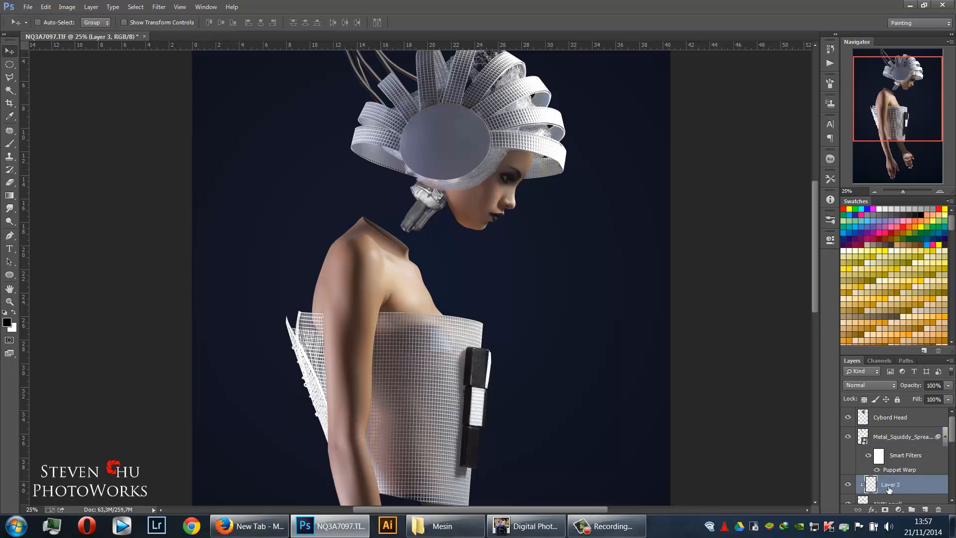
pyautogui.doubleClick(889, 485)
pyautogui.write('Shadow')
pyautogui.press('Return')
# Darken the mechanical neck part beneath the head on the Shadow layer with a black brush at 15% opacity and size 600
pyautogui.press('b')
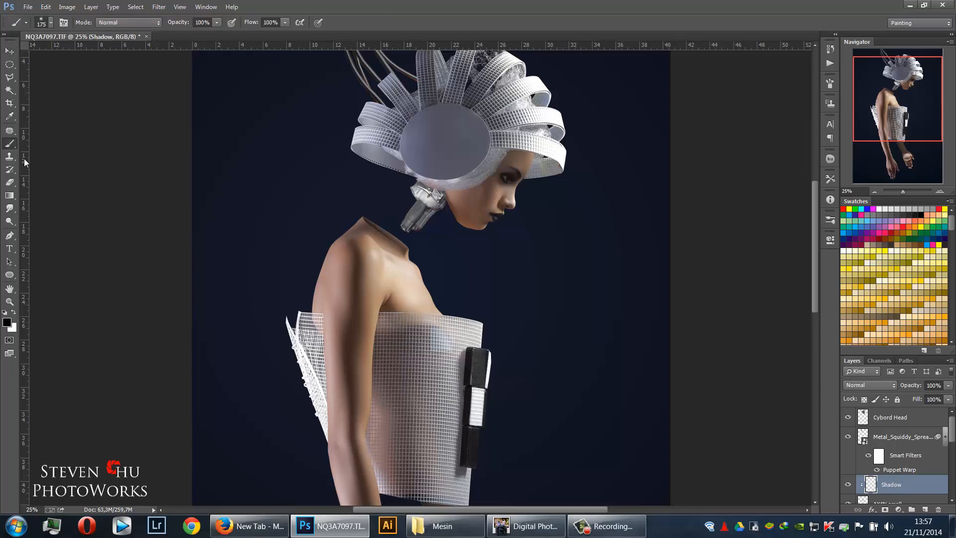
pyautogui.click(217, 23)
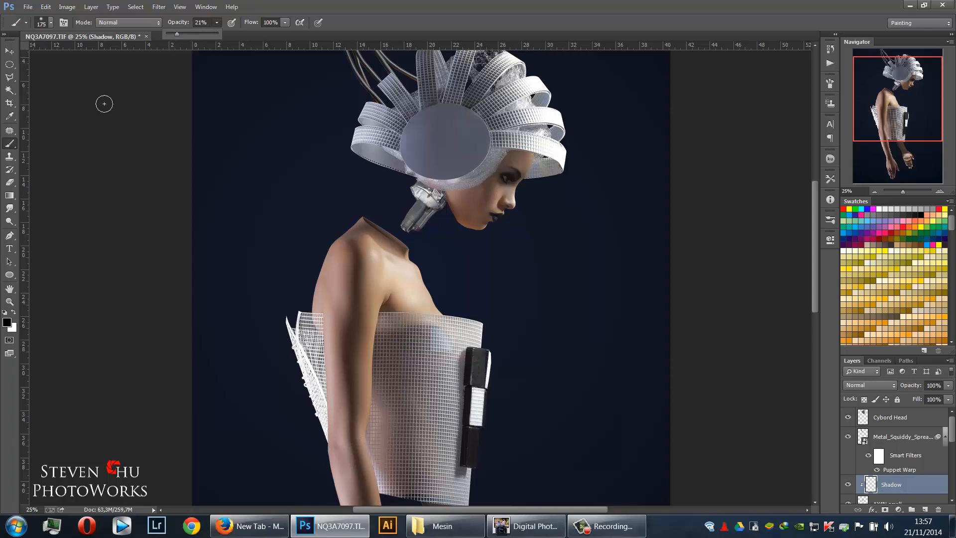
pyautogui.moveTo(176, 30); pyautogui.dragTo(174, 32)
pyautogui.click(695, 207)
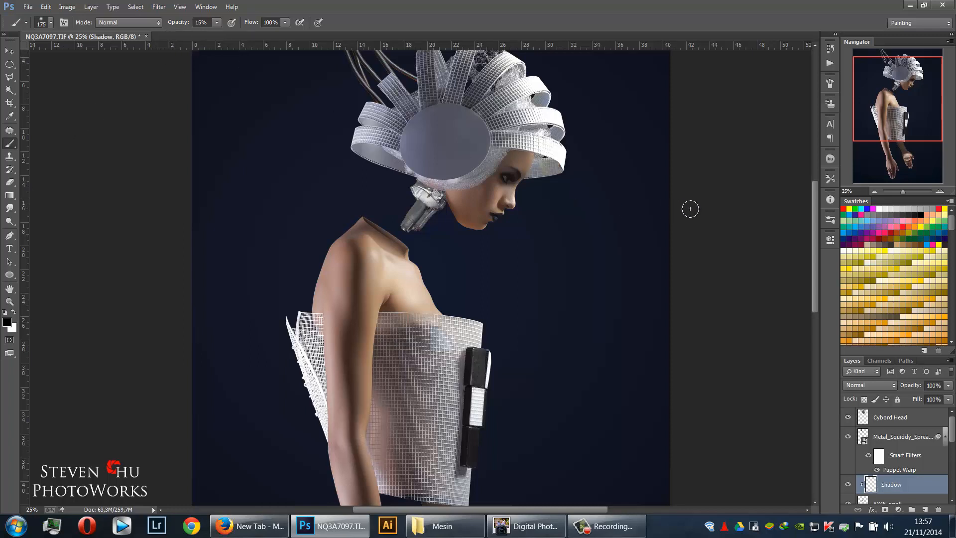
pyautogui.press(']')
pyautogui.press(']')
pyautogui.press(']')
pyautogui.press(']')
pyautogui.press(']')
pyautogui.press(']')
pyautogui.moveTo(453, 219); pyautogui.dragTo(441, 197)
pyautogui.moveTo(441, 162)
pyautogui.mouseDown()
pyautogui.moveTo(456, 218)
pyautogui.moveTo(452, 178)
pyautogui.mouseUp()
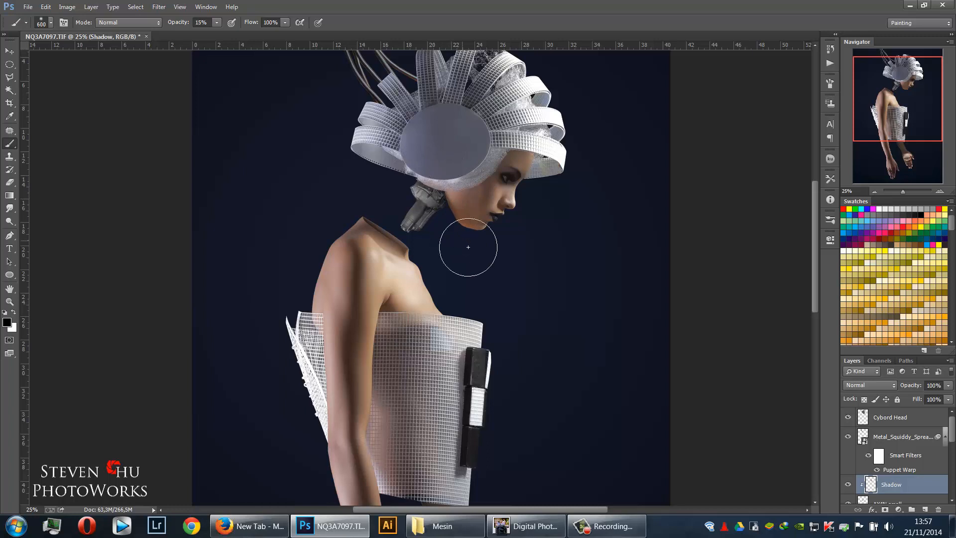
# Hide and show the Shadow layer to compare the mechanical neck part with and without shading
pyautogui.press('v')
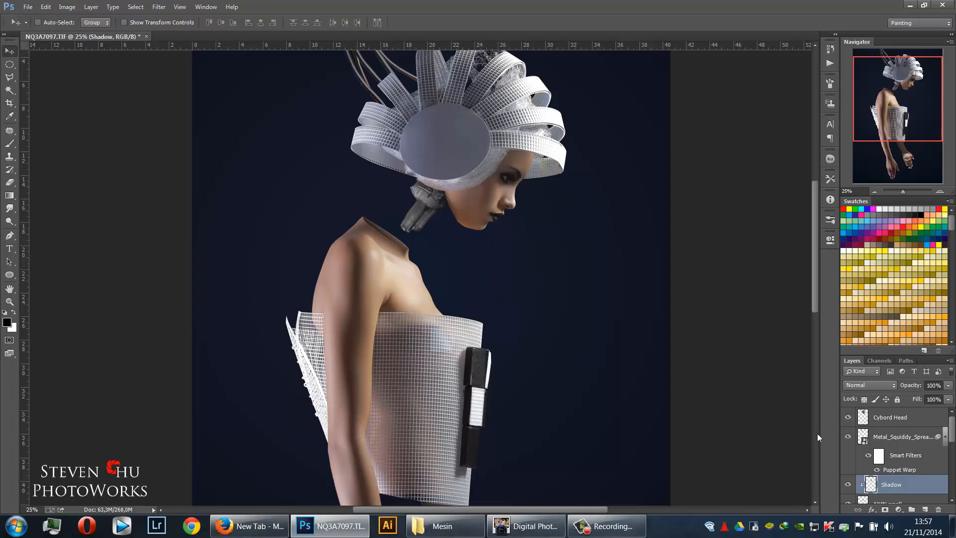
pyautogui.click(848, 485)
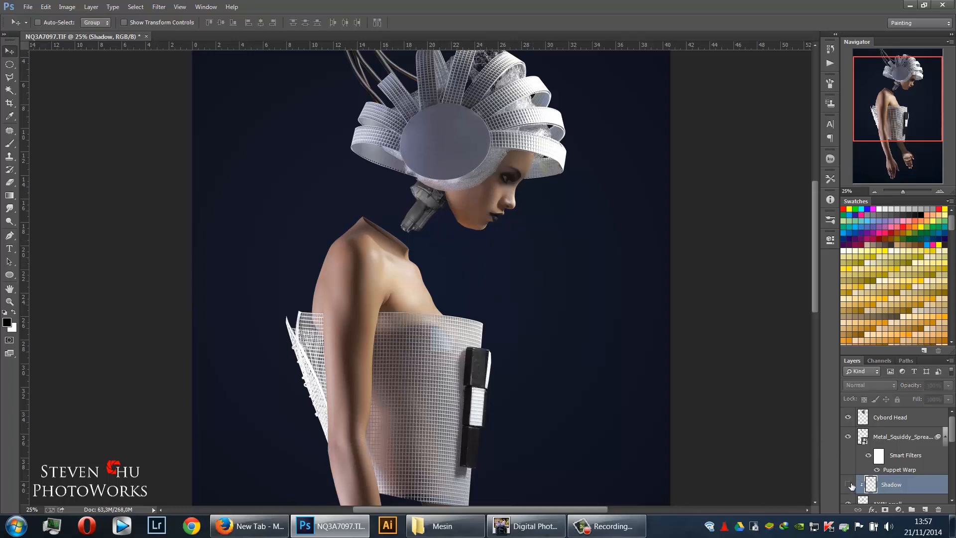
pyautogui.click(849, 485)
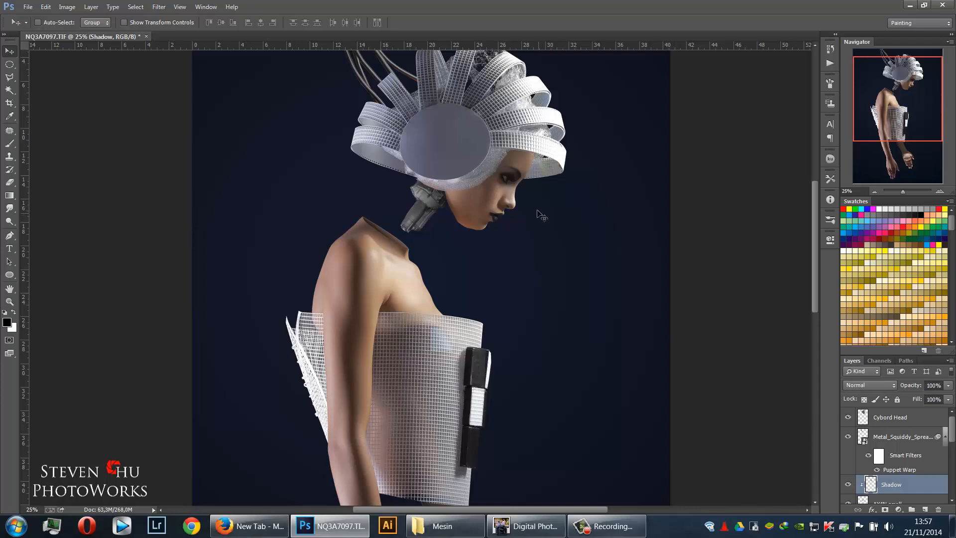
pyautogui.hotkey('ctrl', '-')
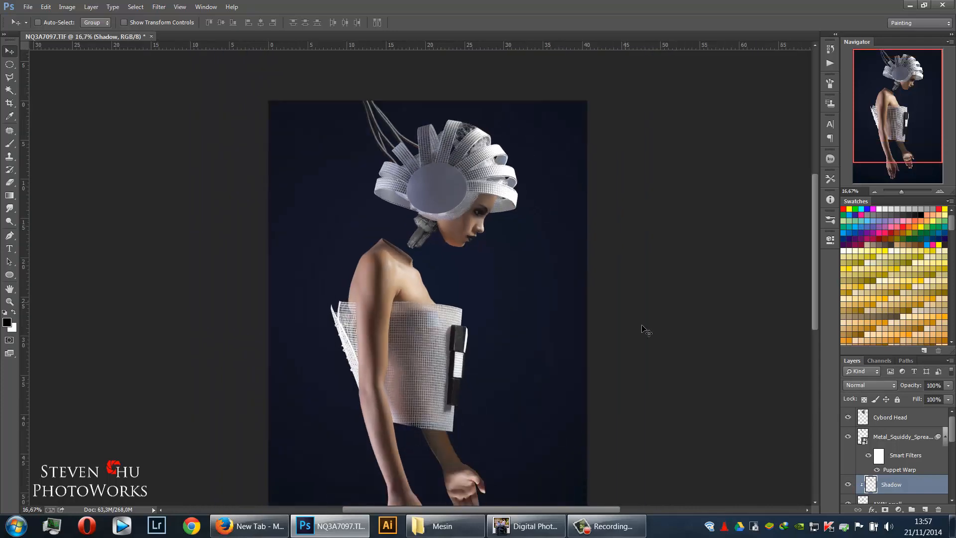
# Group the layers from Cyborg Head down to AX4N small and name the group Head
pyautogui.scroll(-2, 914, 468)
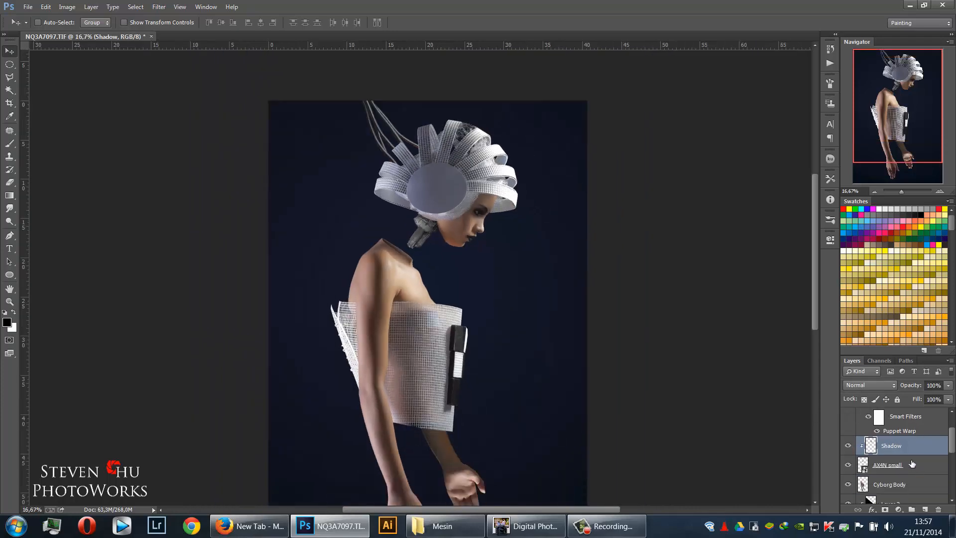
pyautogui.scroll(2, 912, 464)
pyautogui.keyDown('shift'); pyautogui.click(906, 419); pyautogui.keyUp('shift')
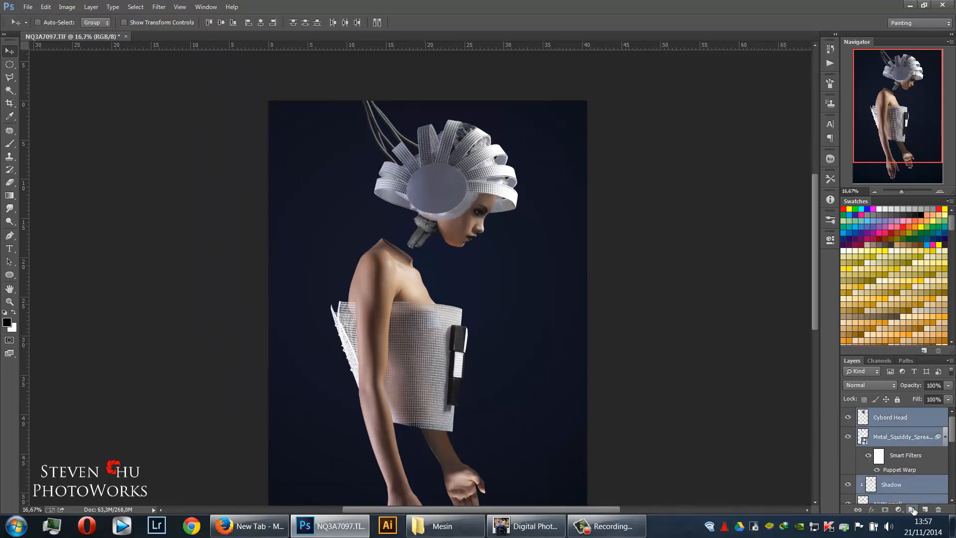
pyautogui.click(912, 509)
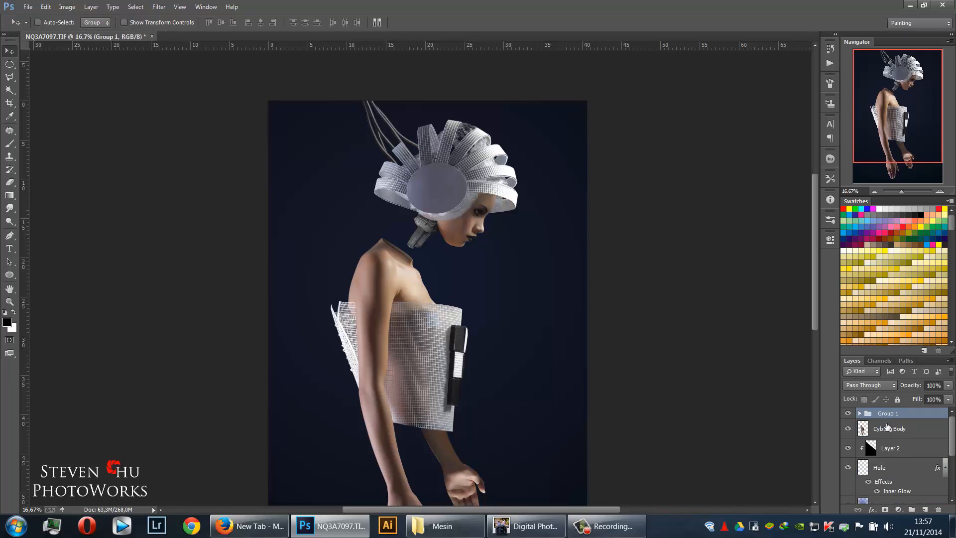
pyautogui.doubleClick(888, 414)
pyautogui.write('Heard')
pyautogui.press('Return')
pyautogui.doubleClick(889, 414)
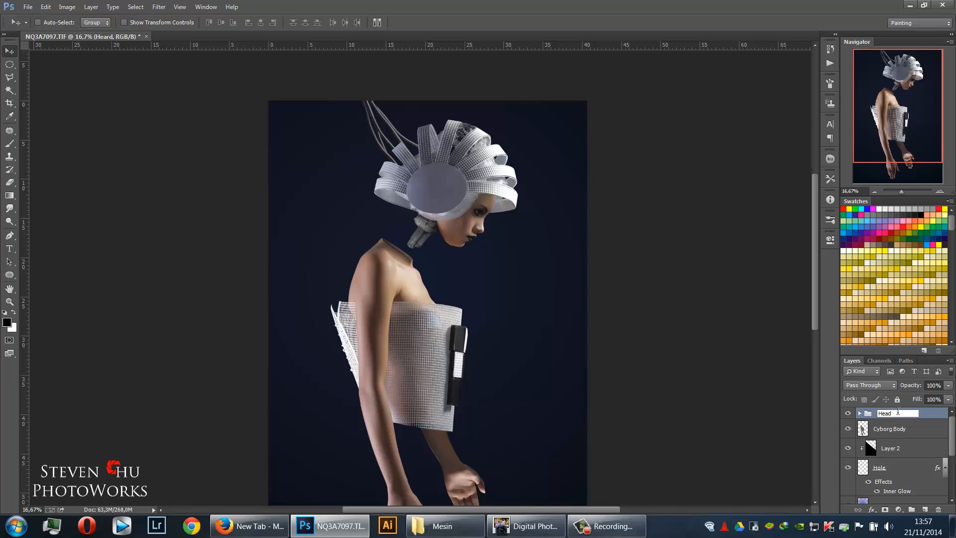
pyautogui.write('d')
pyautogui.press('Return')
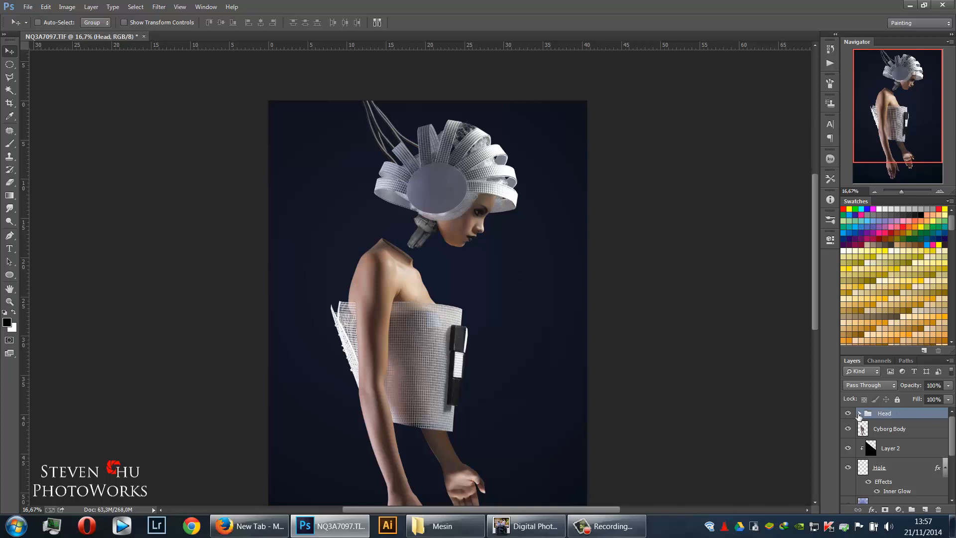
pyautogui.click(849, 413)
# Select a circular area on the upper arm just below the shoulder on Cyborg Body and copy it to a new layer
pyautogui.scroll(3, 490, 245)
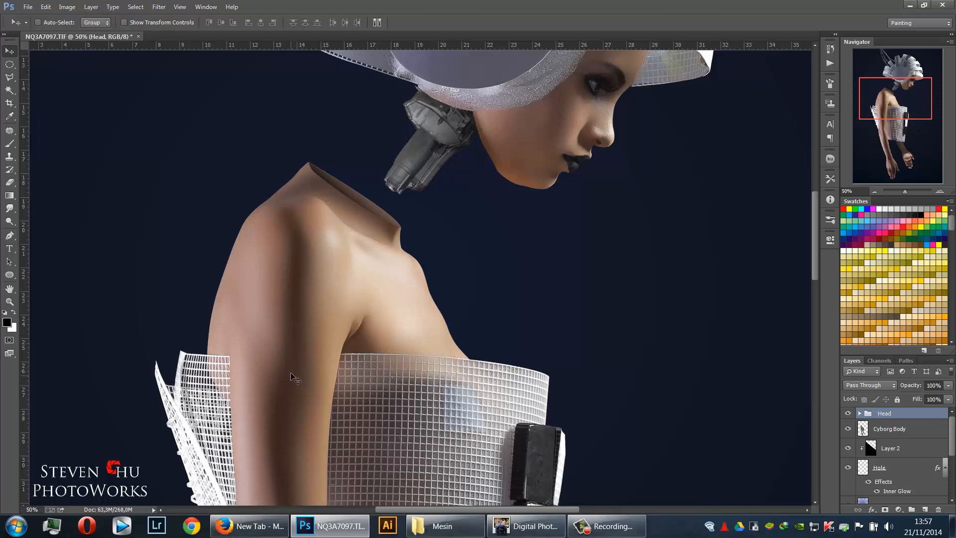
pyautogui.moveTo(348, 339); pyautogui.dragTo(385, 246)
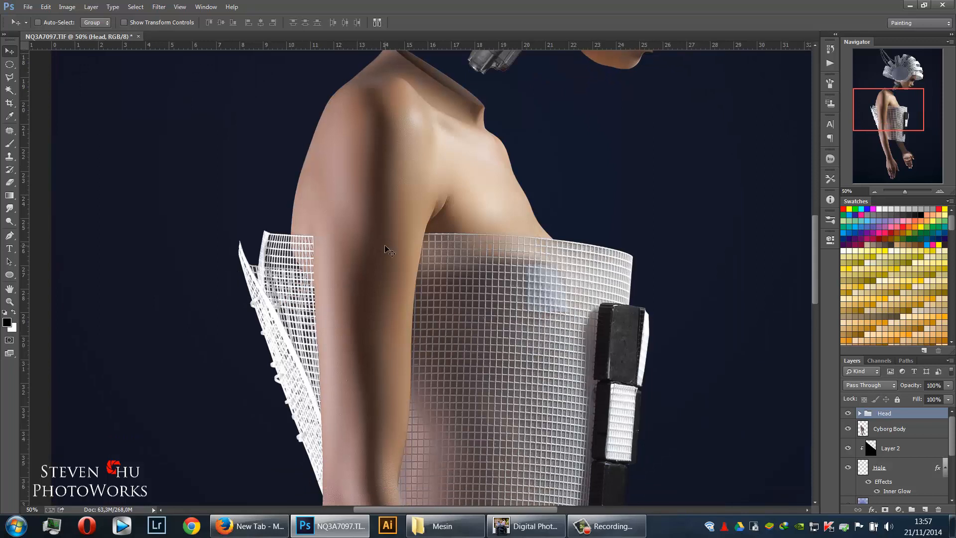
pyautogui.click(914, 431)
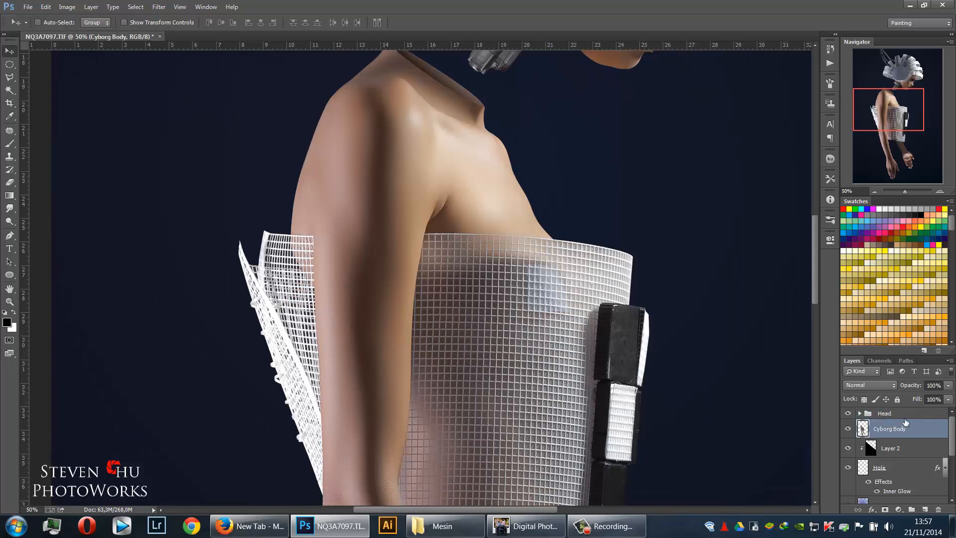
pyautogui.moveTo(433, 404); pyautogui.dragTo(444, 444)
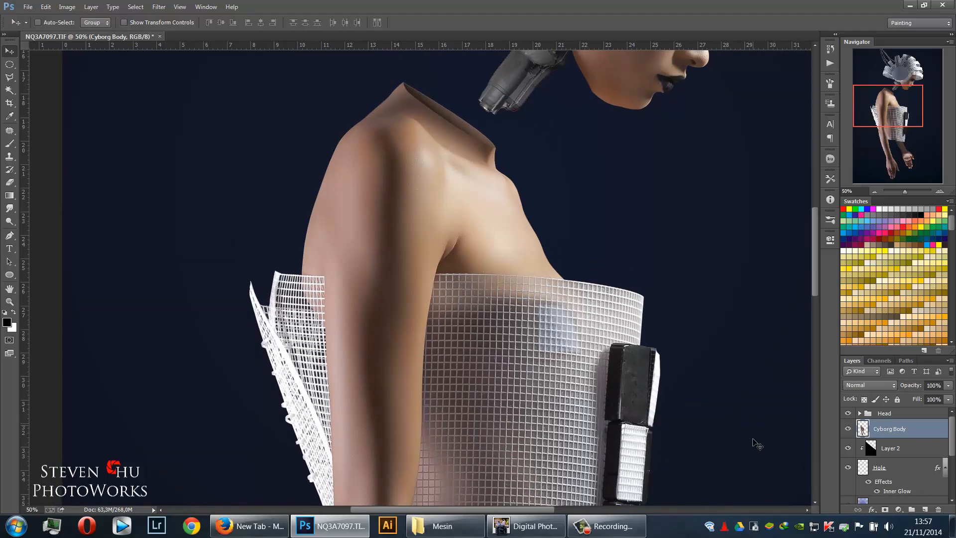
pyautogui.click(12, 69)
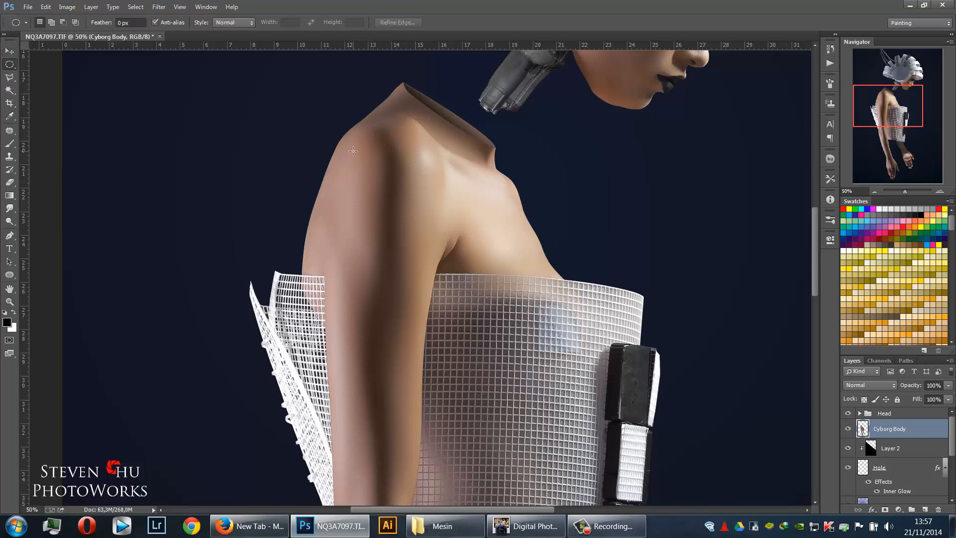
pyautogui.moveTo(353, 151); pyautogui.dragTo(428, 233)
pyautogui.click(362, 203)
pyautogui.moveTo(364, 159); pyautogui.dragTo(428, 237)
pyautogui.hotkey('ctrl', 'j')
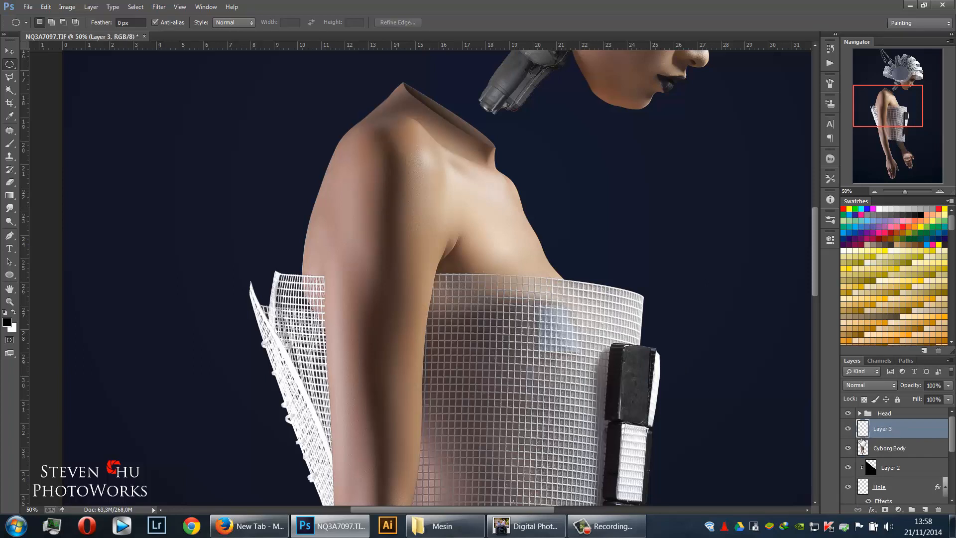
# Try moving the copied circular skin patch away from the shoulder, and undo the move
pyautogui.press('v')
pyautogui.moveTo(380, 205); pyautogui.dragTo(230, 199)
pyautogui.hotkey('ctrl', 'z')
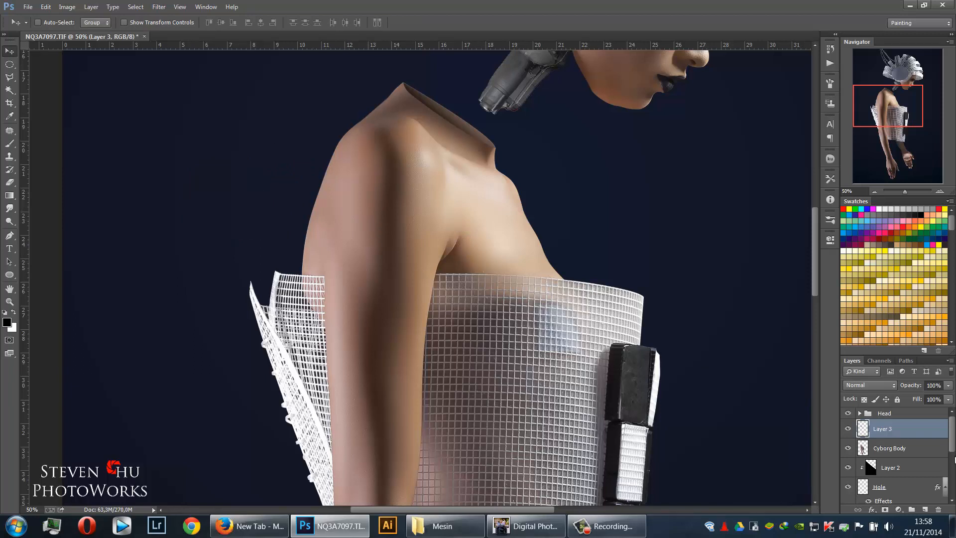
# Add a Bevel & Emboss effect to the circular patch on Layer 3 with Inner Bevel style, depth 154% and size 8 px
pyautogui.keyDown('ctrl'); pyautogui.click(867, 435); pyautogui.keyUp('ctrl')
pyautogui.rightClick(897, 437)
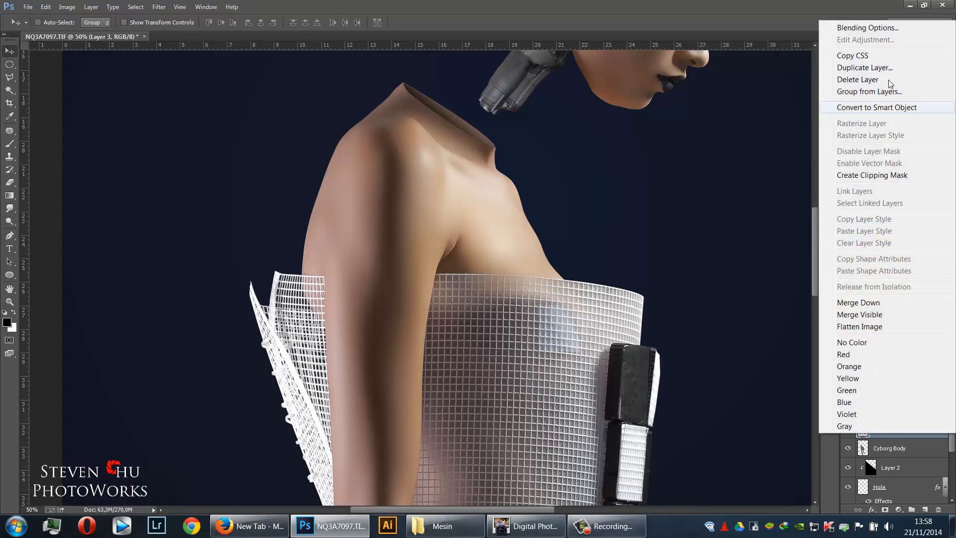
pyautogui.click(858, 29)
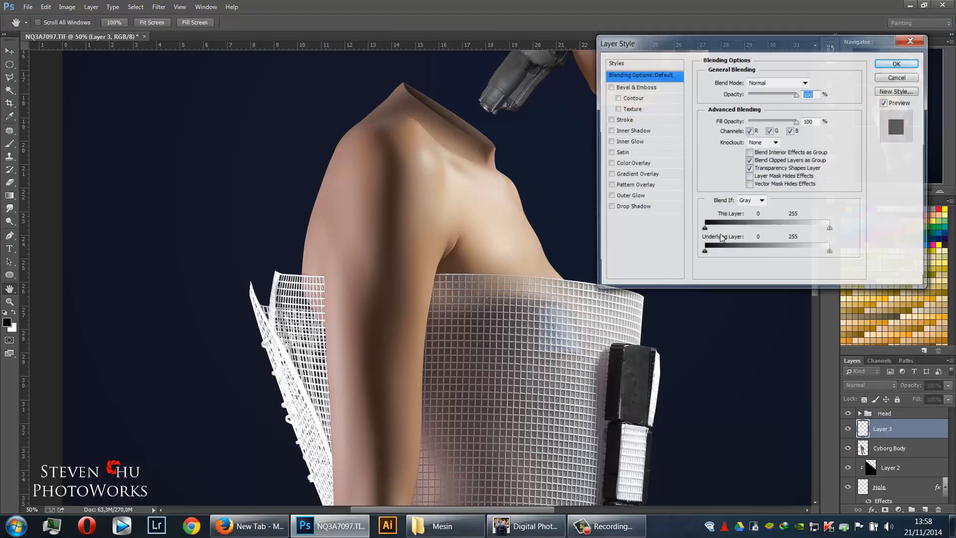
pyautogui.click(609, 87)
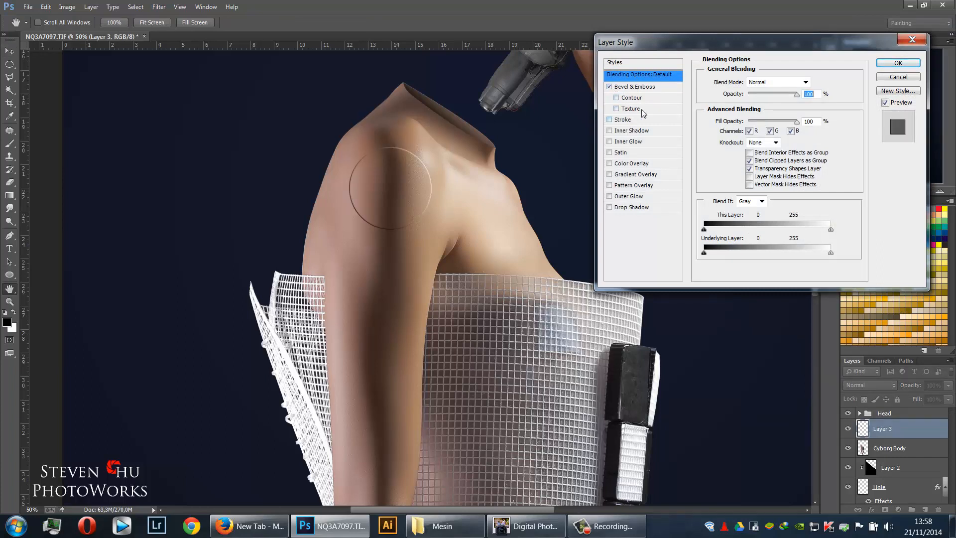
pyautogui.click(667, 89)
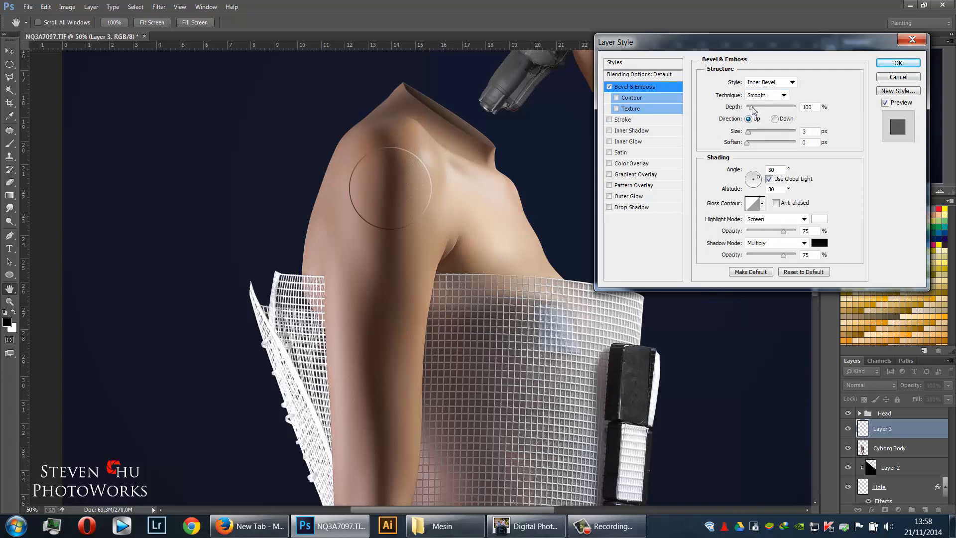
pyautogui.moveTo(751, 107); pyautogui.dragTo(751, 135)
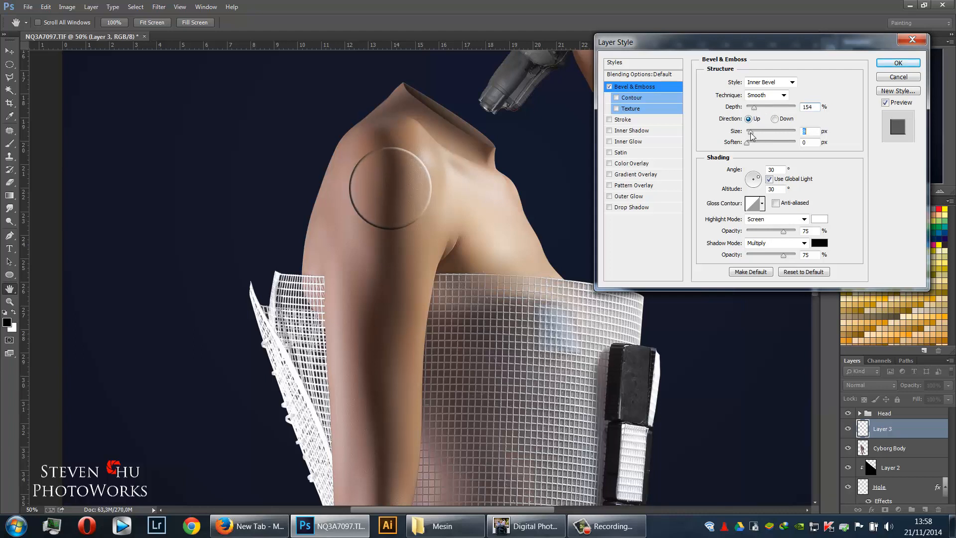
pyautogui.click(778, 86)
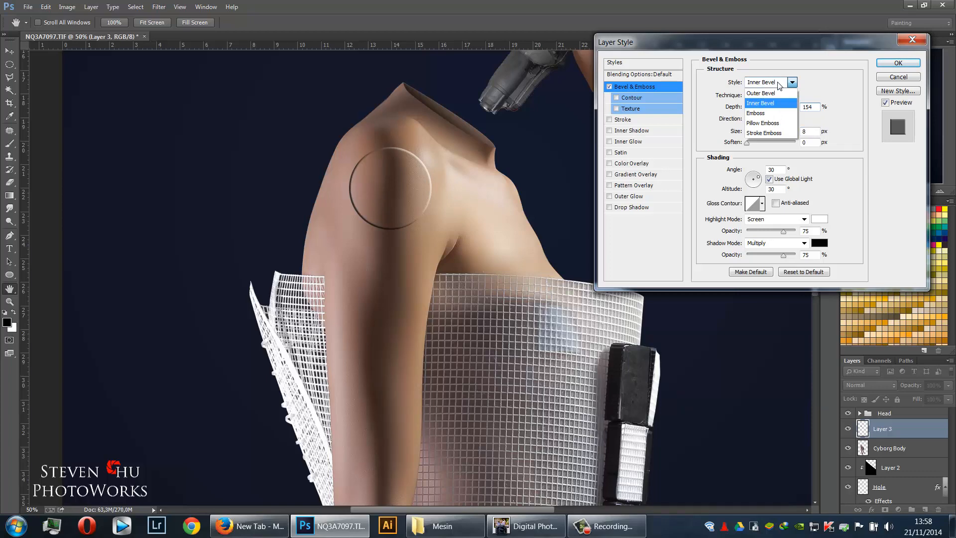
pyautogui.click(779, 86)
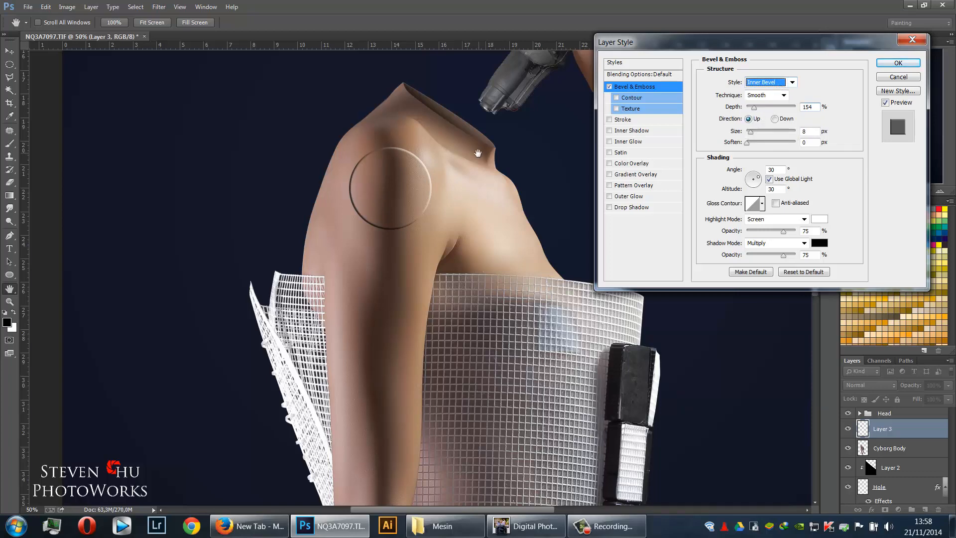
# Set the bevel depth to 134% at size 8 px, trying the Down direction before restoring Up
pyautogui.hotkey('ctrl', '+')
pyautogui.hotkey('ctrl', '+')
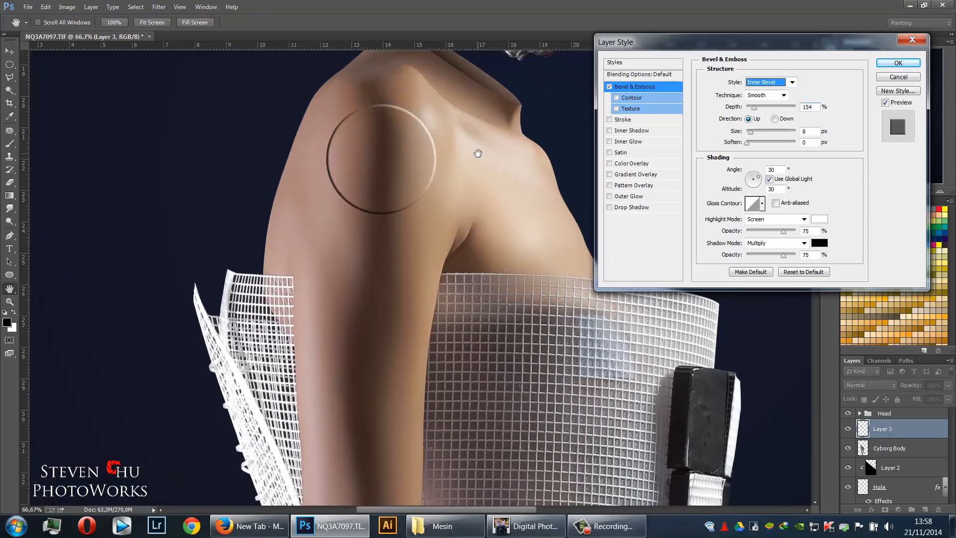
pyautogui.hotkey('ctrl', '+')
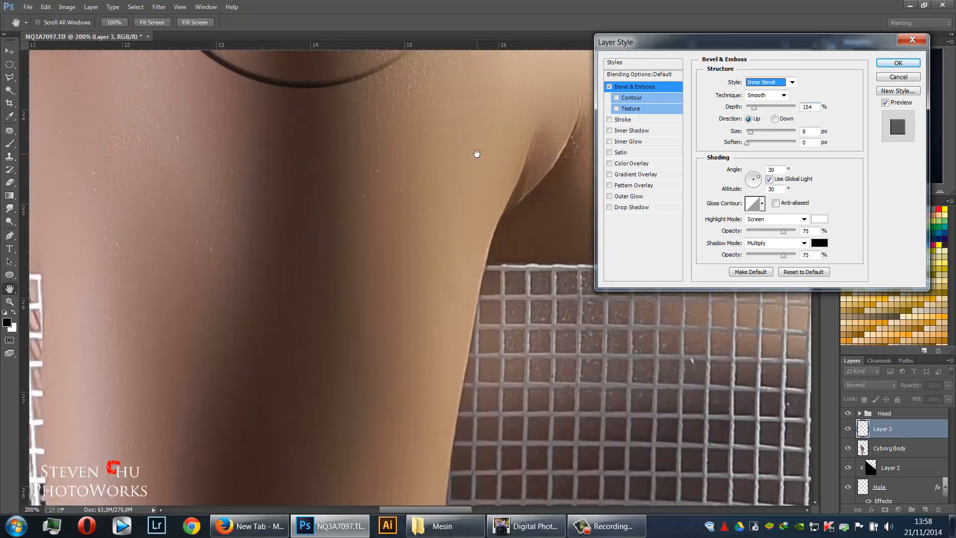
pyautogui.moveTo(477, 154); pyautogui.dragTo(433, 285)
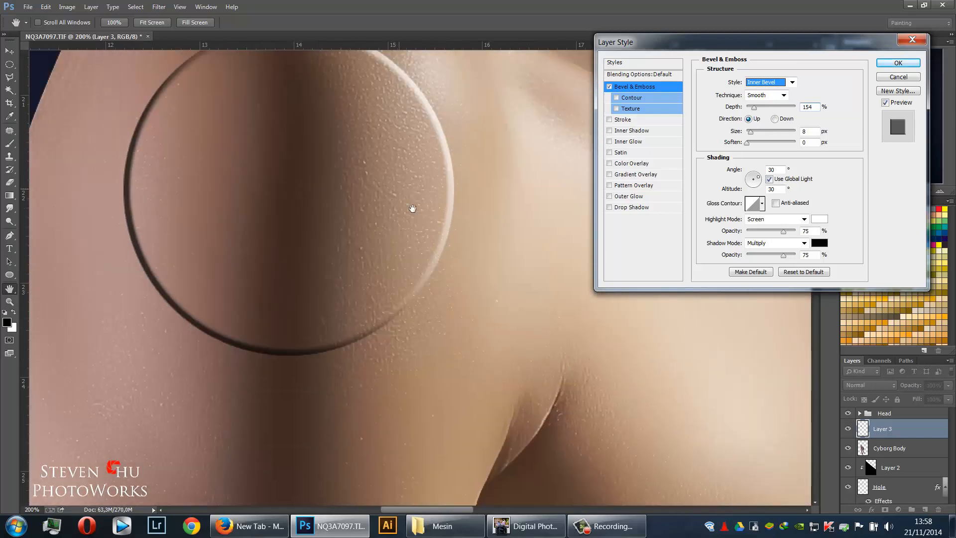
pyautogui.moveTo(412, 207); pyautogui.dragTo(466, 267)
pyautogui.moveTo(748, 143); pyautogui.dragTo(701, 150)
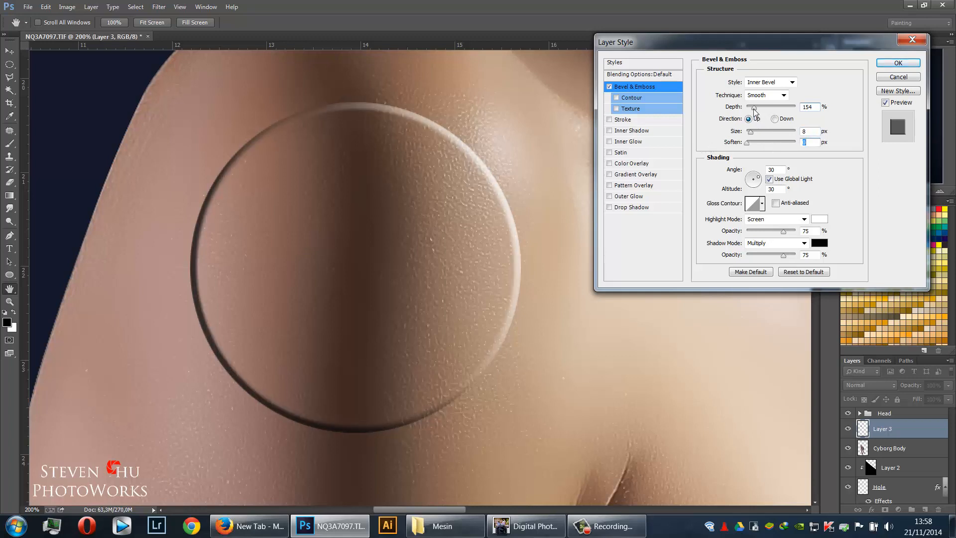
pyautogui.moveTo(755, 110); pyautogui.dragTo(750, 109)
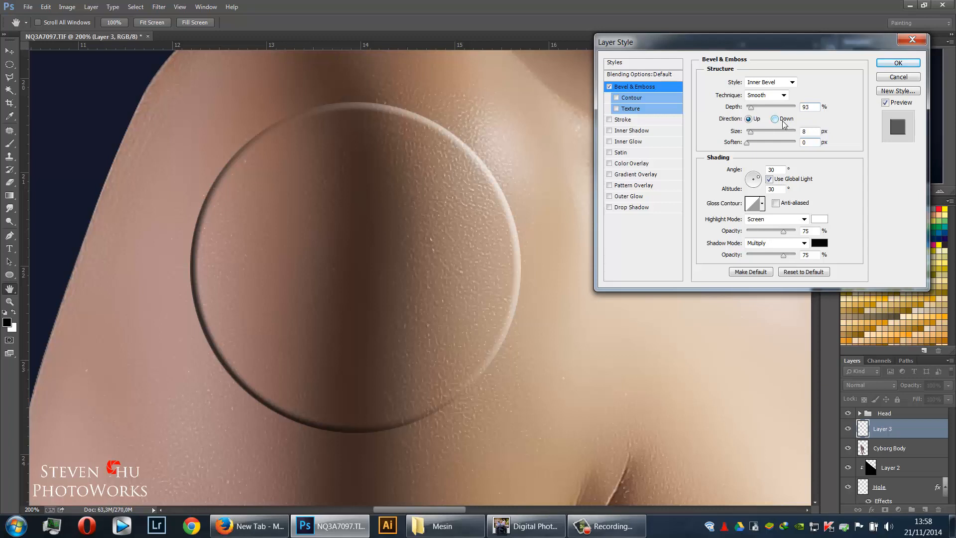
pyautogui.click(781, 121)
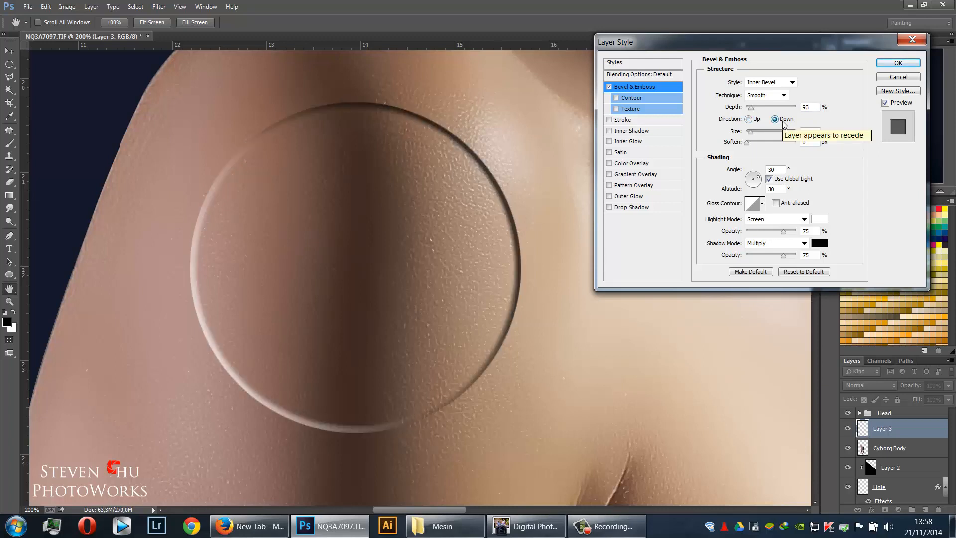
pyautogui.click(753, 121)
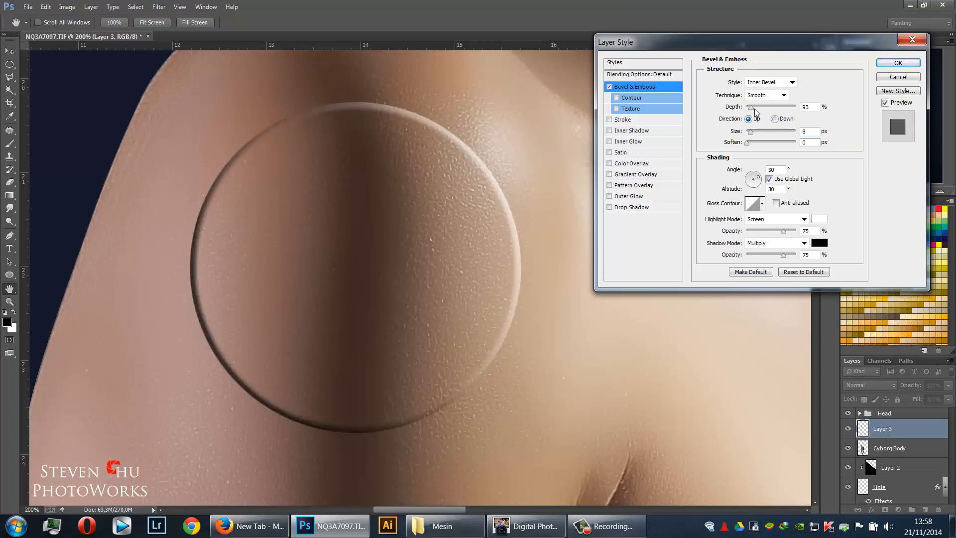
pyautogui.moveTo(754, 109); pyautogui.dragTo(750, 135)
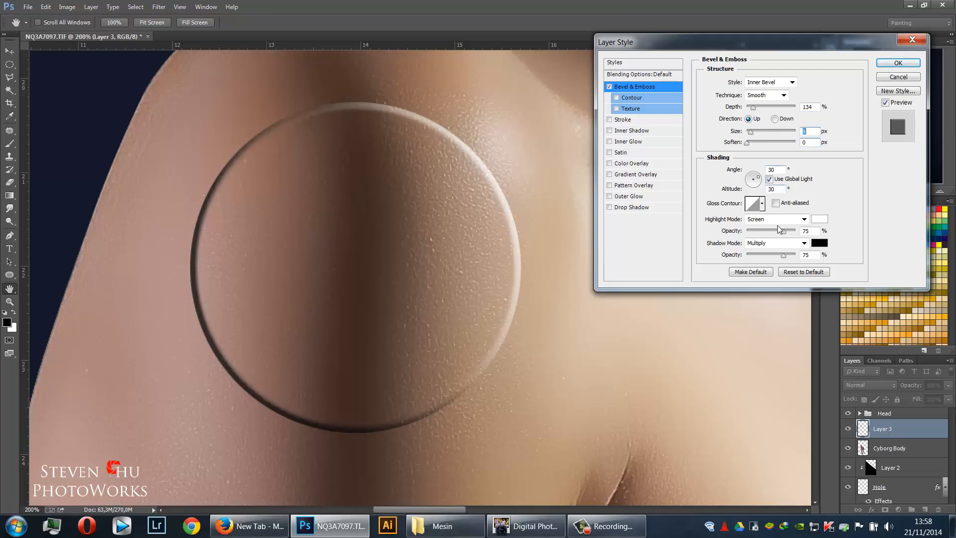
# Set the bevel's highlight mode to Normal and both its highlight and shadow opacities to 100%
pyautogui.moveTo(783, 234); pyautogui.dragTo(802, 256)
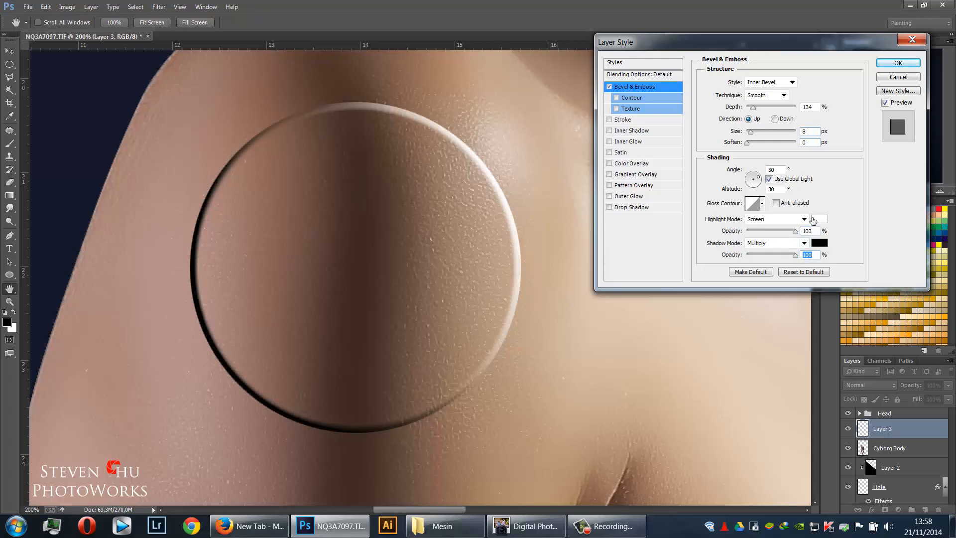
pyautogui.click(794, 221)
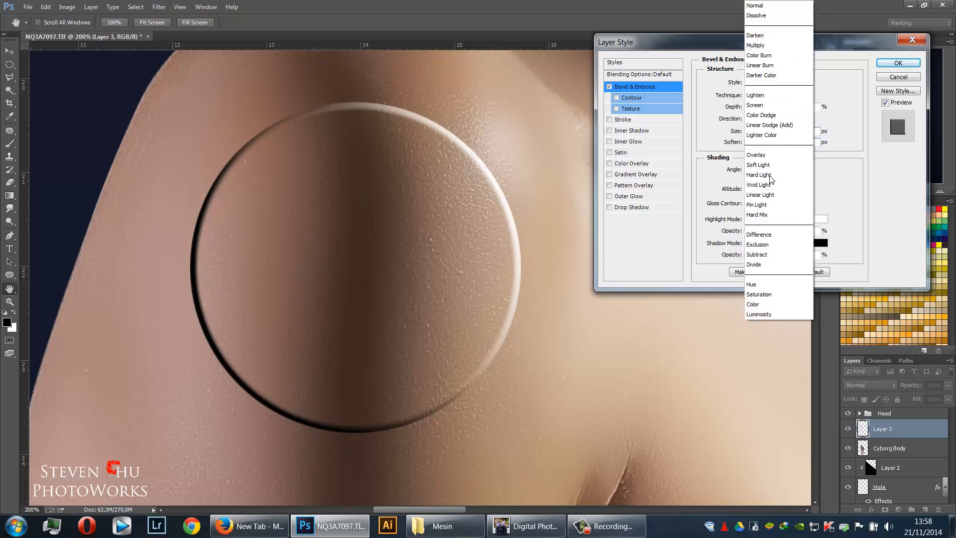
pyautogui.click(756, 6)
pyautogui.moveTo(796, 231)
pyautogui.mouseDown()
pyautogui.moveTo(763, 234)
pyautogui.moveTo(810, 233)
pyautogui.mouseUp()
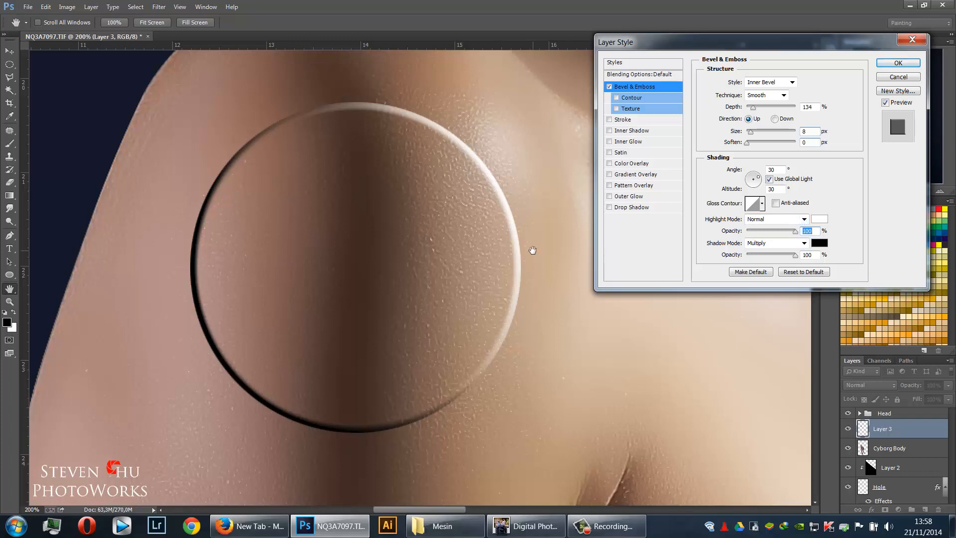
pyautogui.hotkey('ctrl', '-')
pyautogui.hotkey('ctrl', '-')
pyautogui.hotkey('ctrl', '-')
pyautogui.hotkey('ctrl', '-')
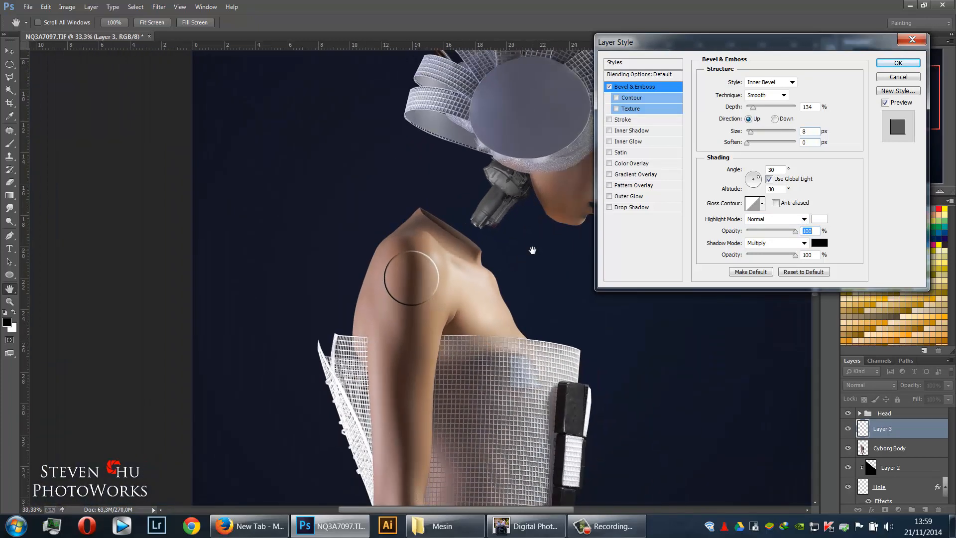
# Reduce the circular patch's bevel depth to 83%, fine-tune the bevel size, and apply the layer style
pyautogui.hotkey('ctrl', '-')
pyautogui.hotkey('ctrl', '-')
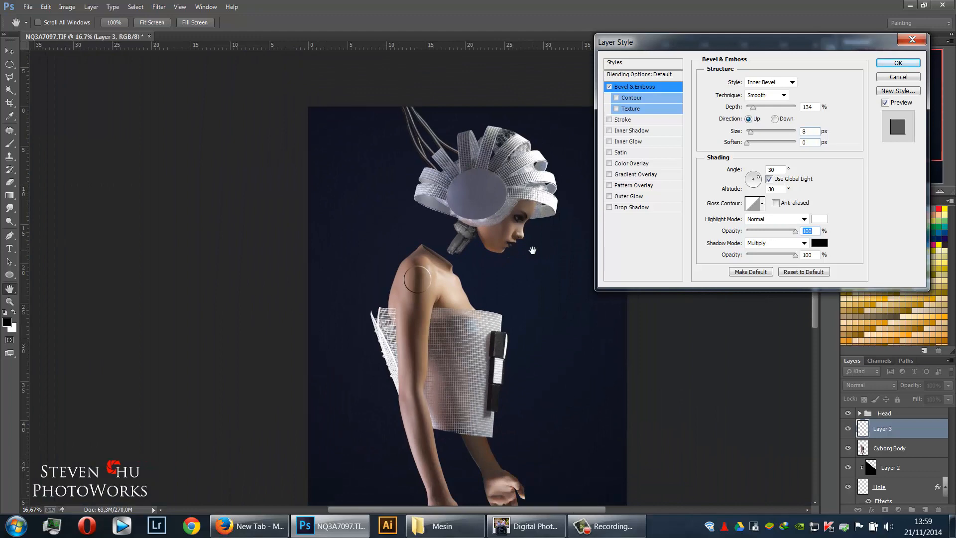
pyautogui.hotkey('ctrl', '+')
pyautogui.hotkey('ctrl', '+')
pyautogui.hotkey('ctrl', '+')
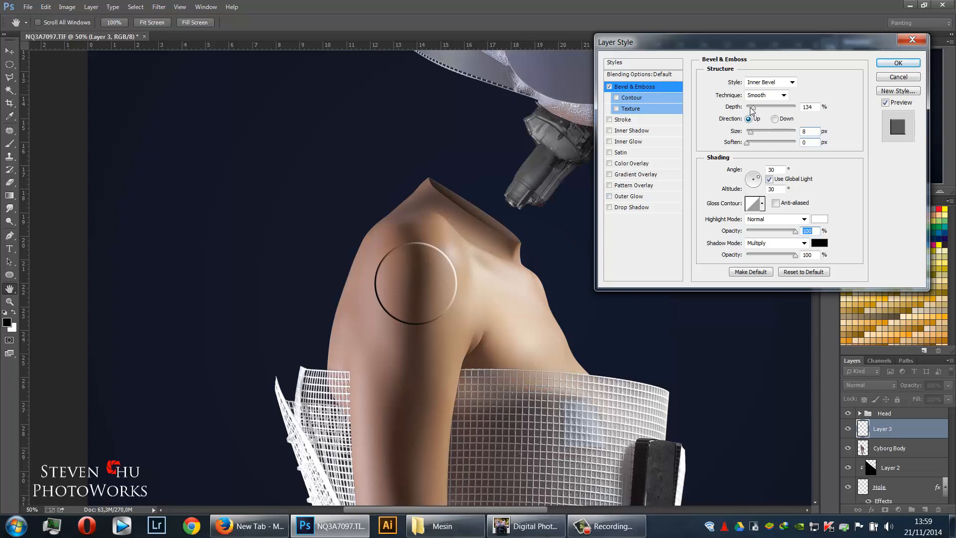
pyautogui.moveTo(752, 108); pyautogui.dragTo(748, 134)
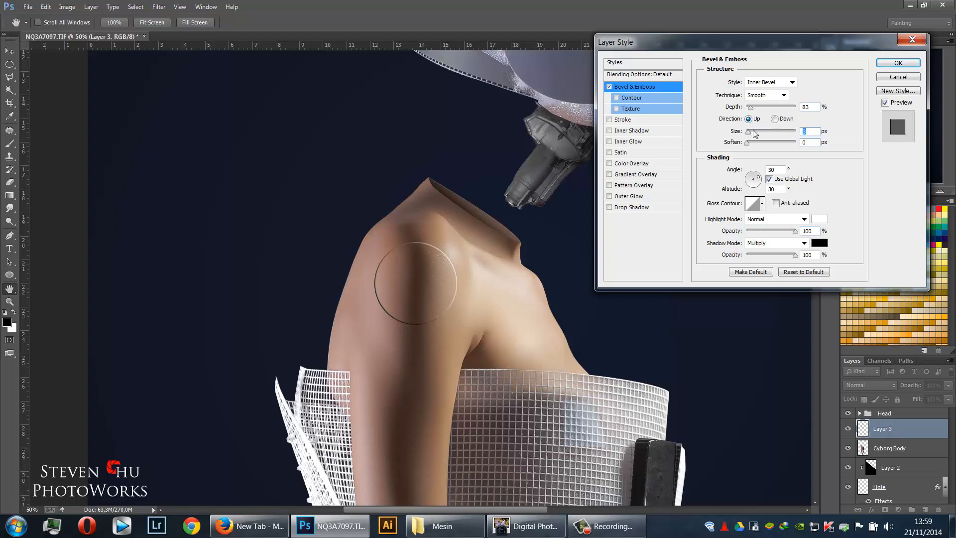
pyautogui.moveTo(746, 136); pyautogui.dragTo(750, 133)
pyautogui.click(898, 63)
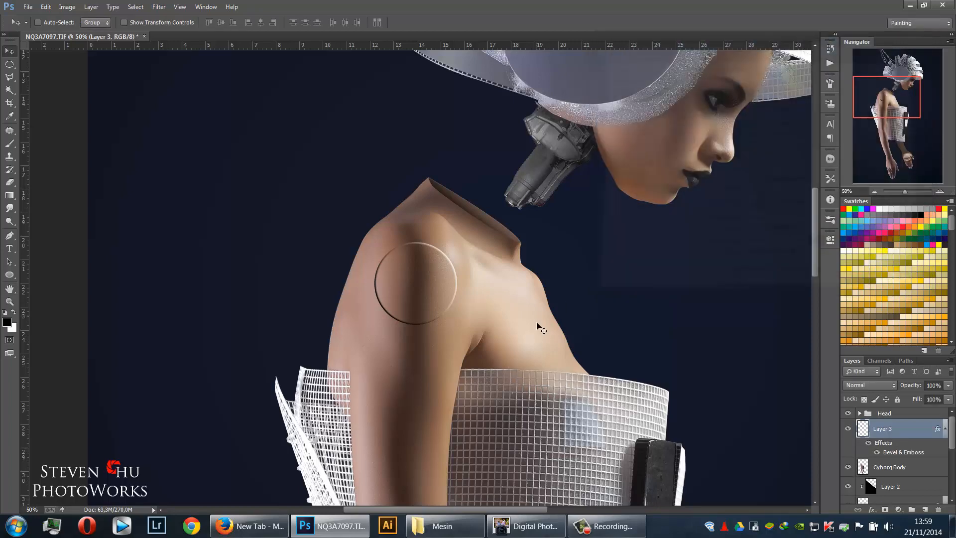
# On the Cyborg Body layer, start a Pen path from the circle's lower edge down the middle of the upper arm
pyautogui.moveTo(499, 370); pyautogui.dragTo(503, 212)
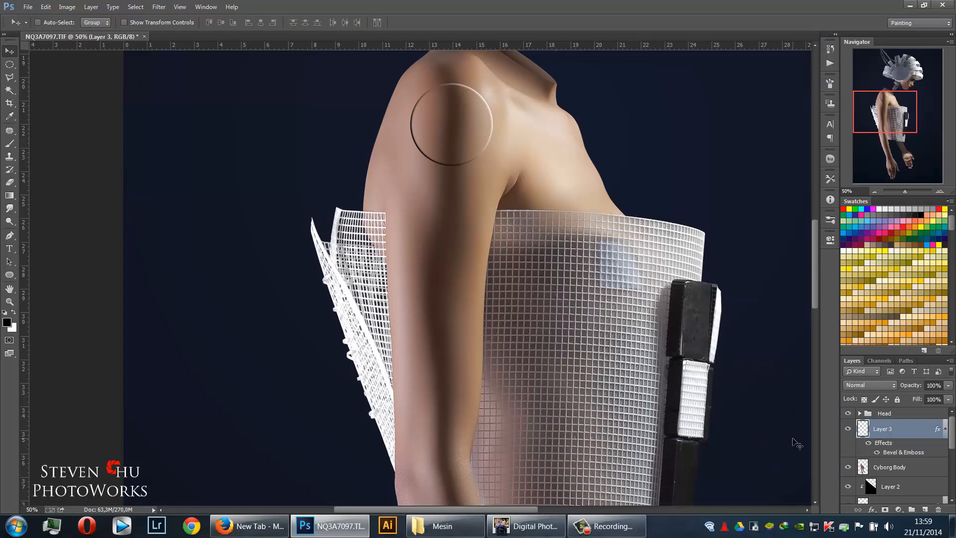
pyautogui.click(902, 471)
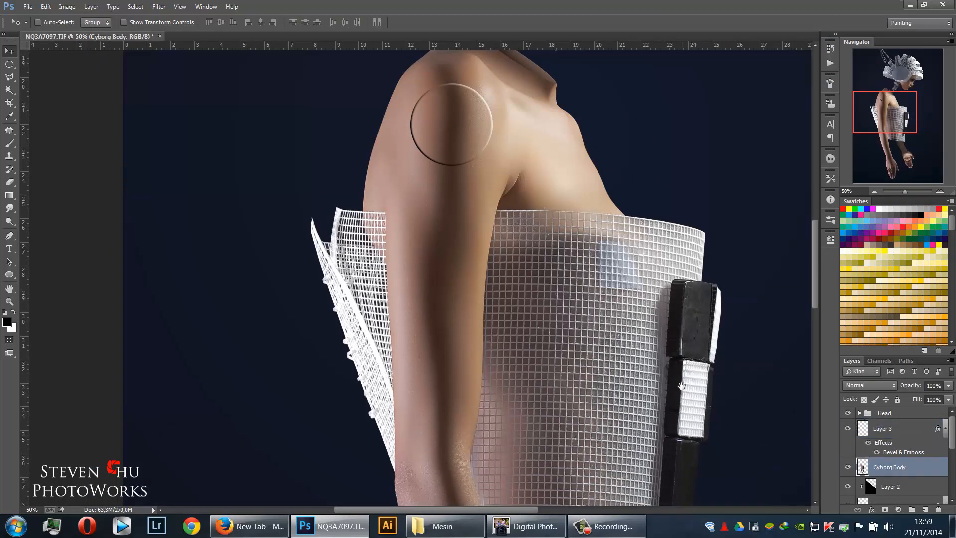
pyautogui.moveTo(681, 385); pyautogui.dragTo(617, 223)
pyautogui.moveTo(547, 265); pyautogui.dragTo(538, 352)
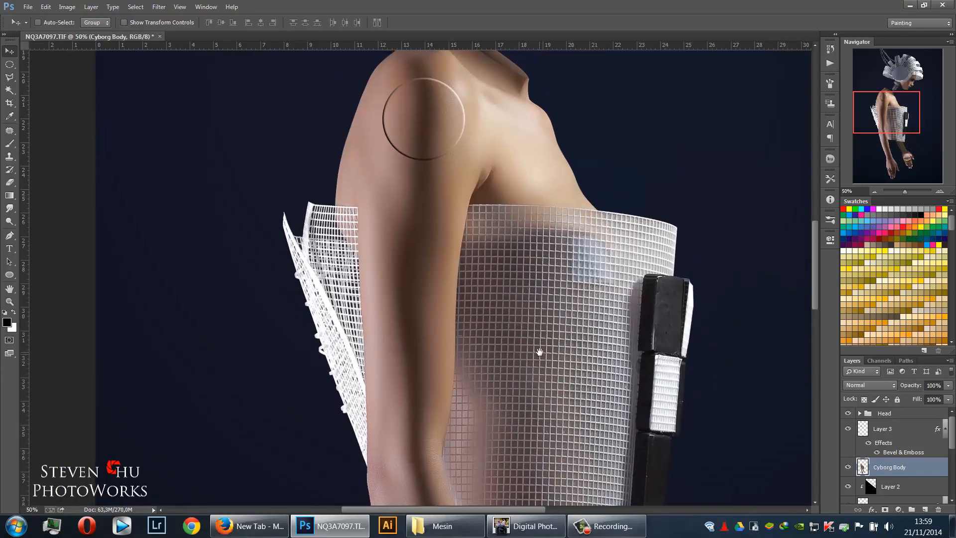
pyautogui.moveTo(490, 230); pyautogui.dragTo(490, 269)
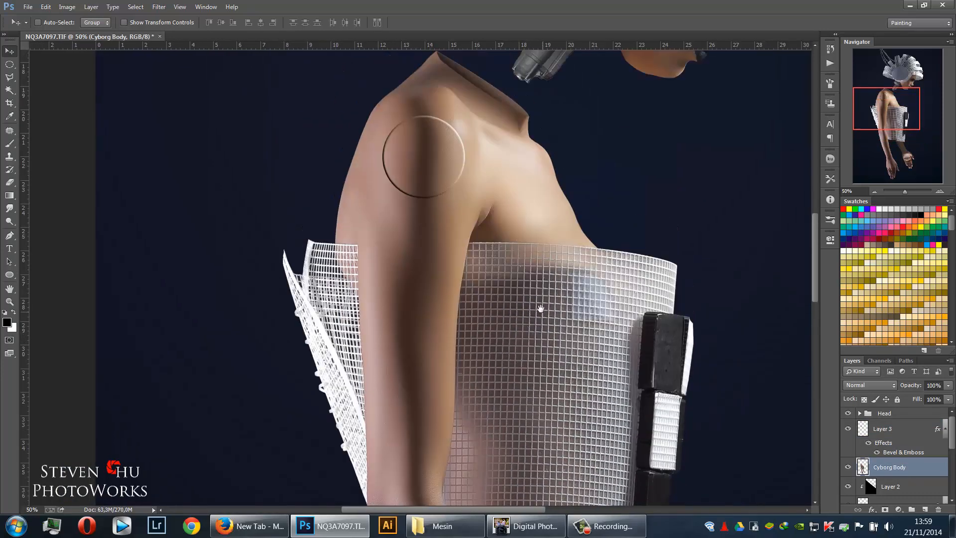
pyautogui.hotkey('ctrl', '+')
pyautogui.hotkey('ctrl', '+')
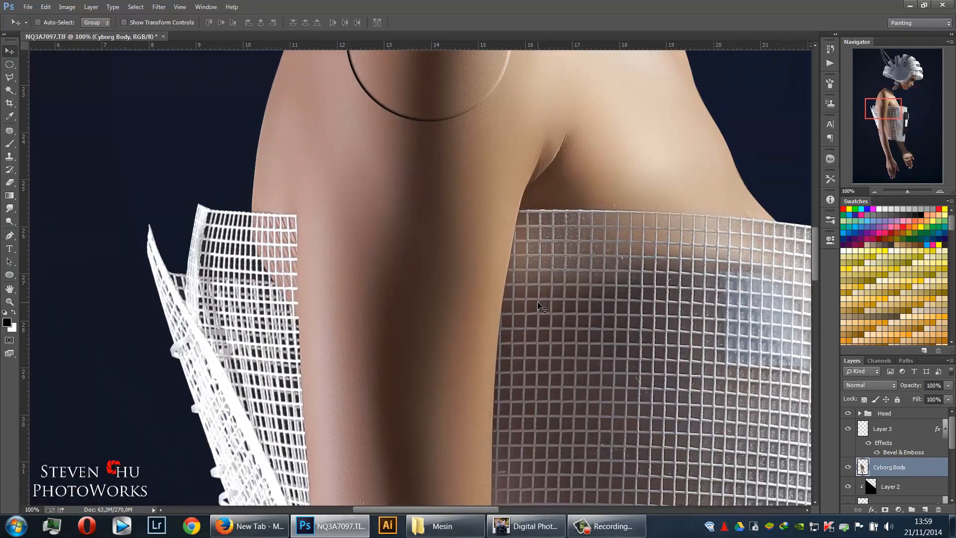
pyautogui.press('p')
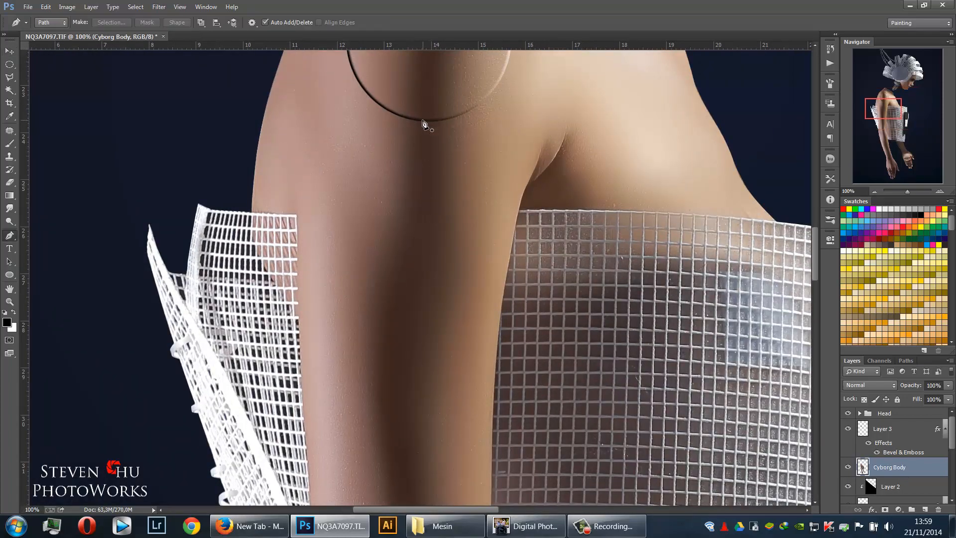
pyautogui.click(423, 124)
pyautogui.scroll(-5, 412, 271)
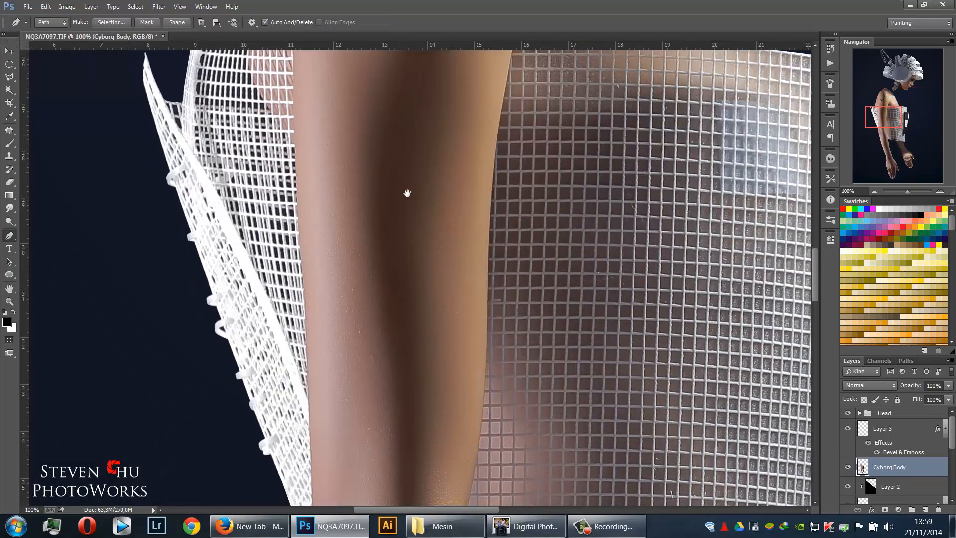
pyautogui.click(384, 312)
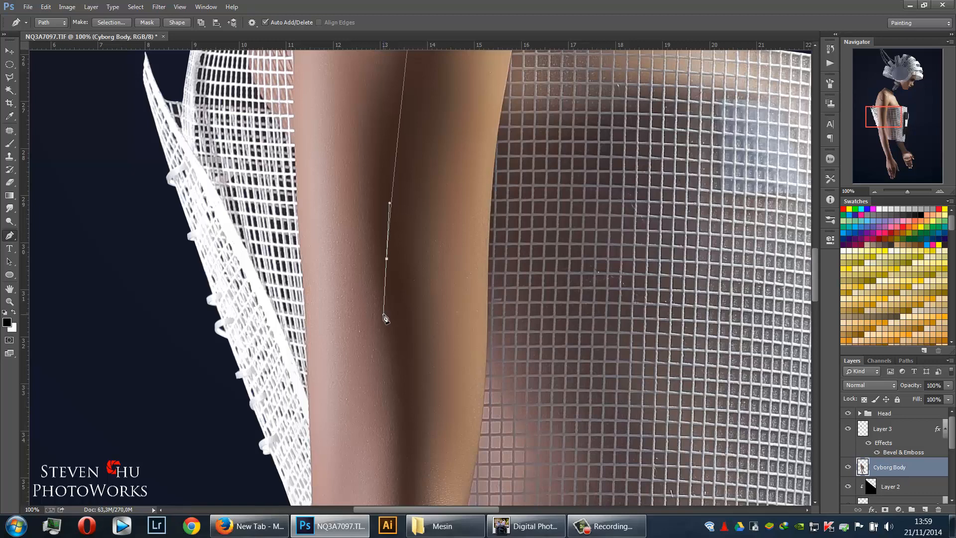
# Extend the Pen path with a curved segment down the arm to just above the elbow
pyautogui.hotkey('ctrl', '-')
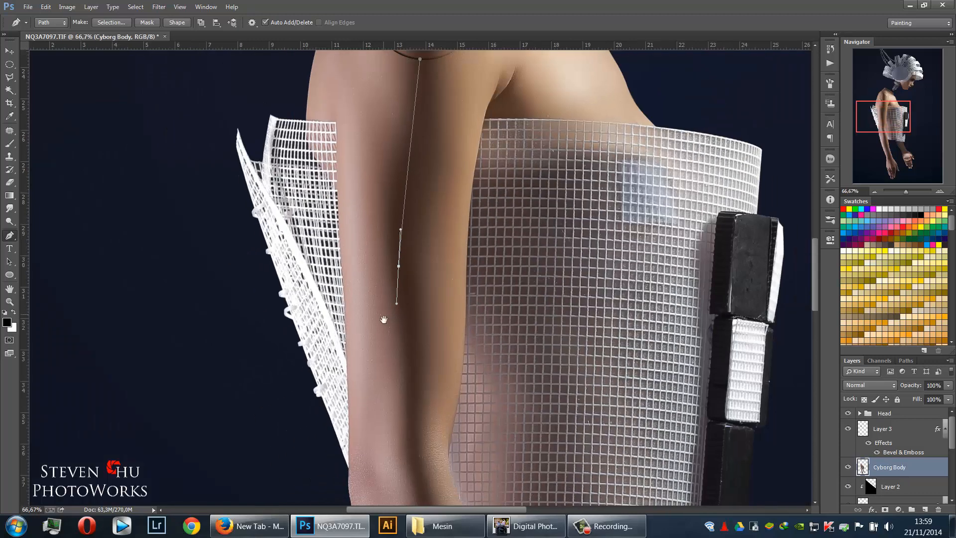
pyautogui.moveTo(383, 315); pyautogui.dragTo(391, 295)
pyautogui.moveTo(406, 395); pyautogui.dragTo(409, 415)
pyautogui.moveTo(409, 454); pyautogui.dragTo(377, 349)
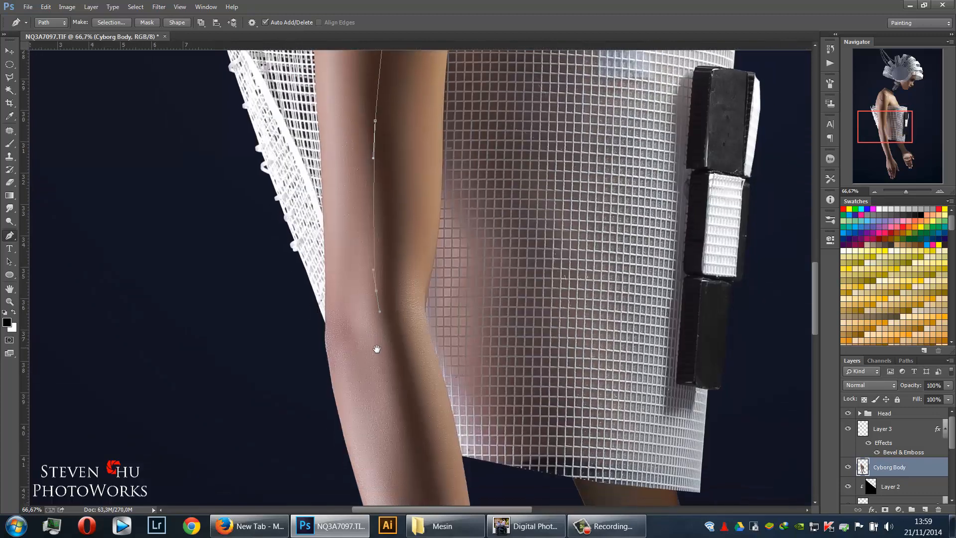
pyautogui.moveTo(371, 313); pyautogui.dragTo(340, 299)
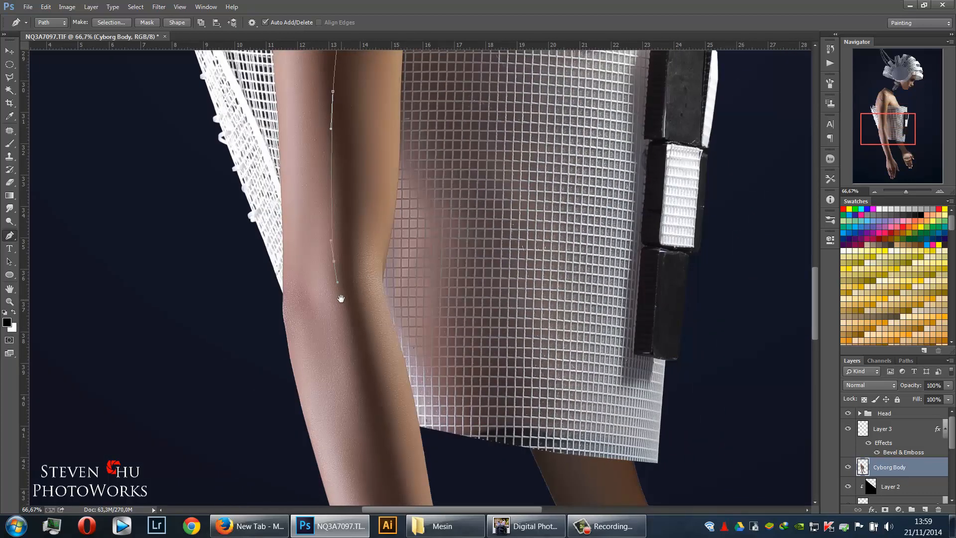
pyautogui.moveTo(346, 354); pyautogui.dragTo(338, 265)
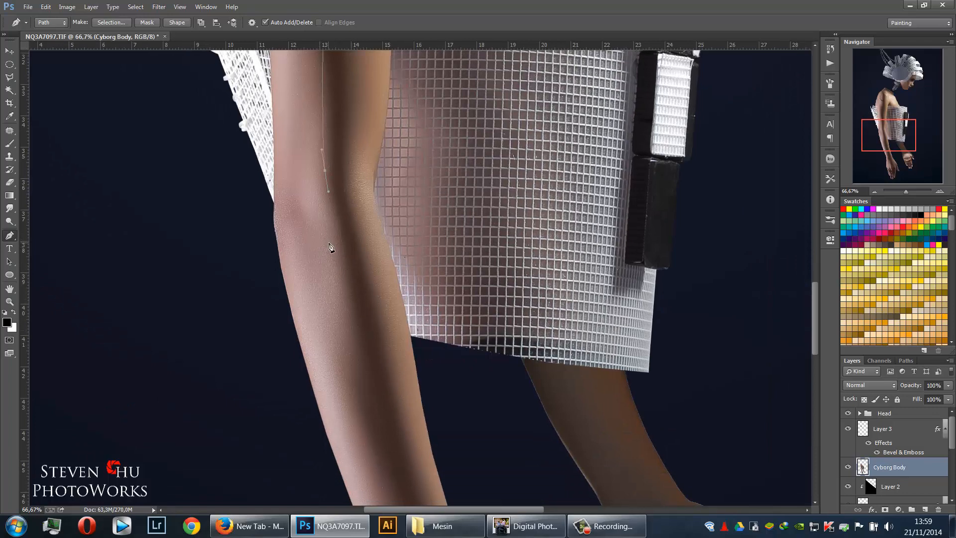
# Continue the Pen path past the elbow and end it at the outer edge of the forearm
pyautogui.click(327, 273)
pyautogui.click(299, 342)
pyautogui.moveTo(335, 377); pyautogui.dragTo(350, 259)
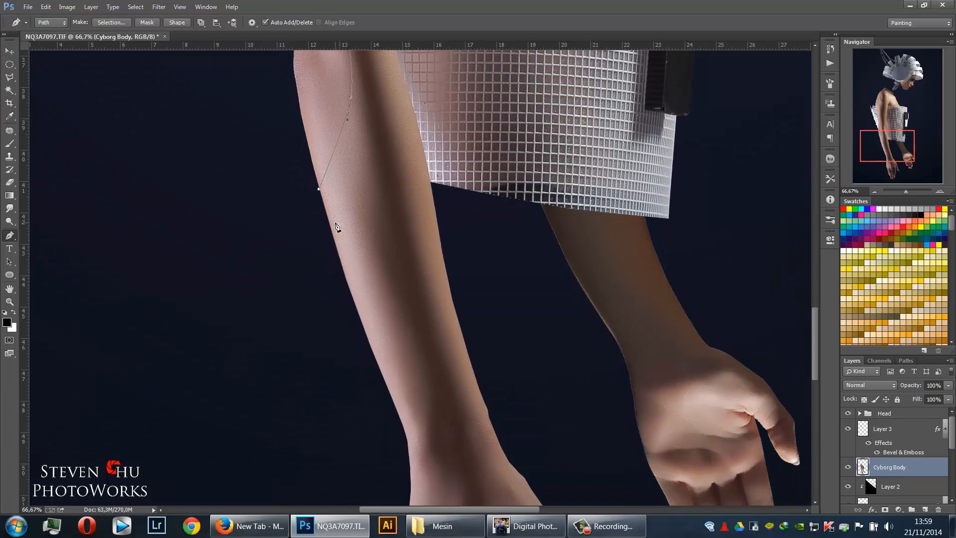
pyautogui.moveTo(348, 210); pyautogui.dragTo(346, 297)
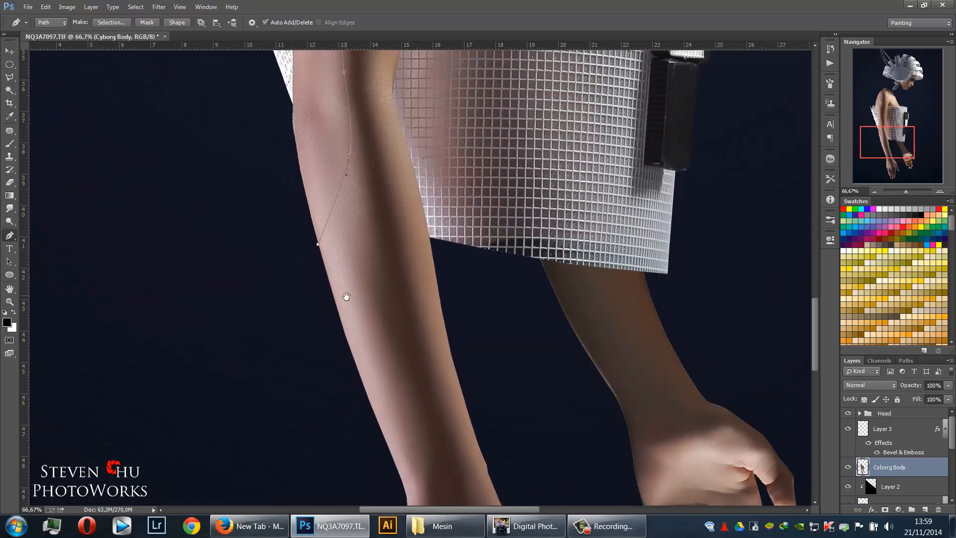
pyautogui.moveTo(350, 258); pyautogui.dragTo(360, 309)
pyautogui.moveTo(355, 213); pyautogui.dragTo(365, 292)
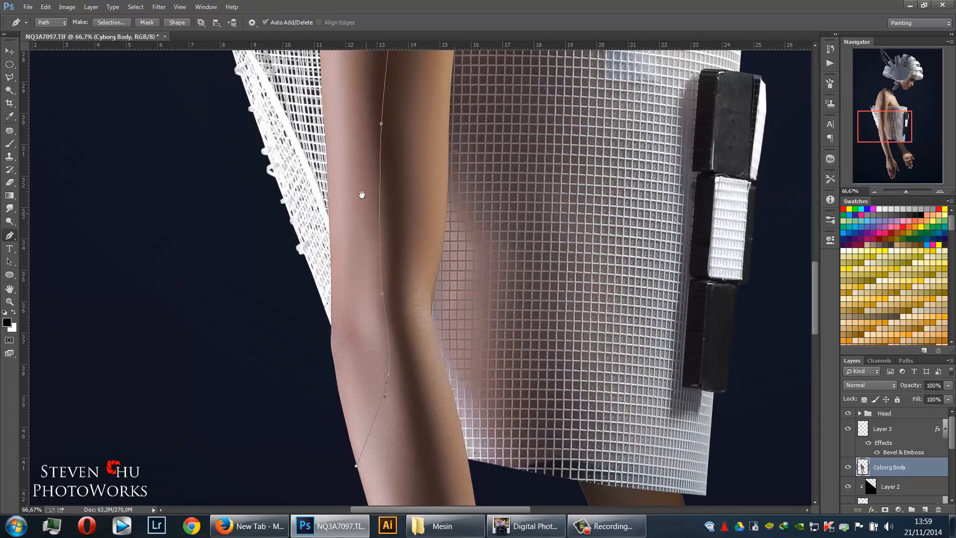
pyautogui.moveTo(360, 197); pyautogui.dragTo(376, 299)
pyautogui.moveTo(380, 230); pyautogui.dragTo(383, 309)
pyautogui.moveTo(374, 199); pyautogui.dragTo(388, 120)
pyautogui.moveTo(360, 321); pyautogui.dragTo(364, 199)
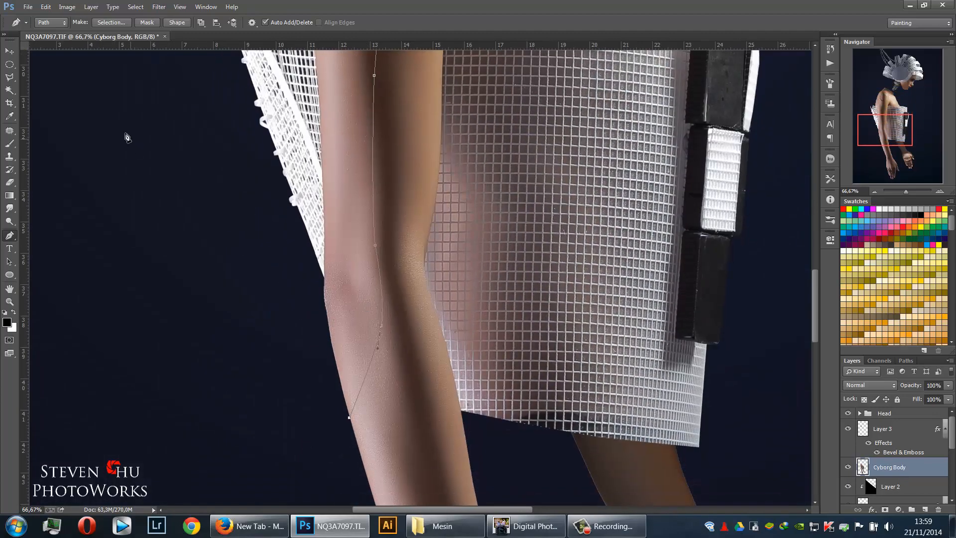
# Set the Brush to 3 px with 100% hardness, and add a new empty layer above Cyborg Body
pyautogui.click(15, 142)
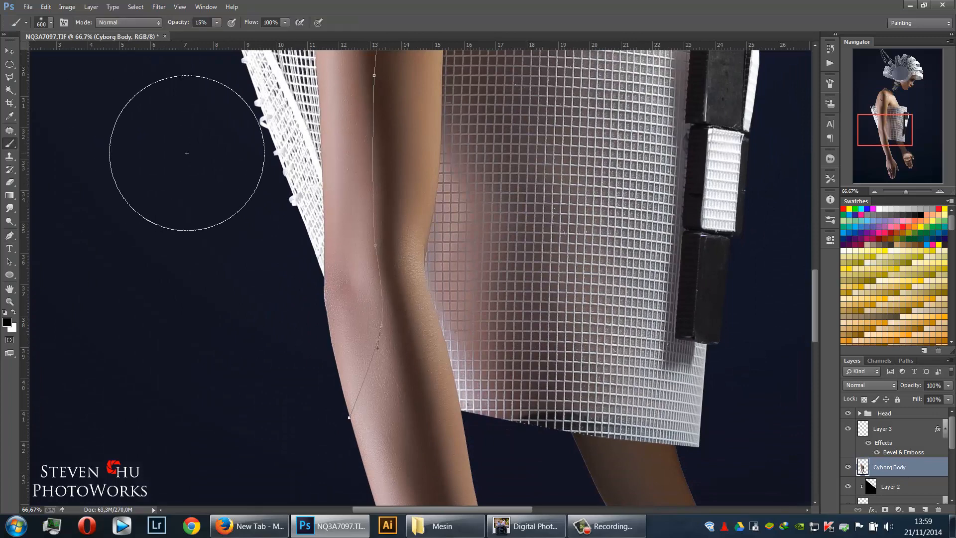
pyautogui.rightClick(188, 154)
pyautogui.click(300, 200)
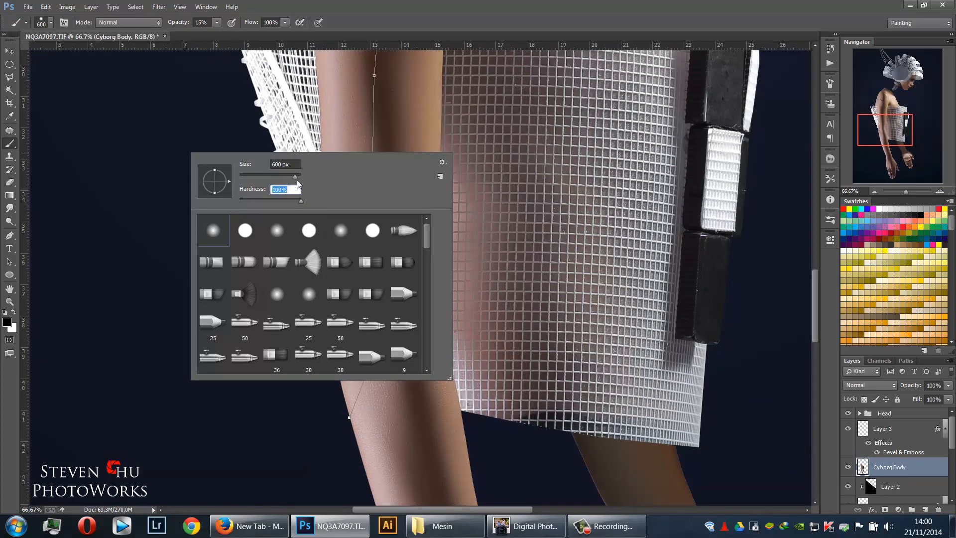
pyautogui.moveTo(255, 173); pyautogui.dragTo(241, 175)
pyautogui.press('Return')
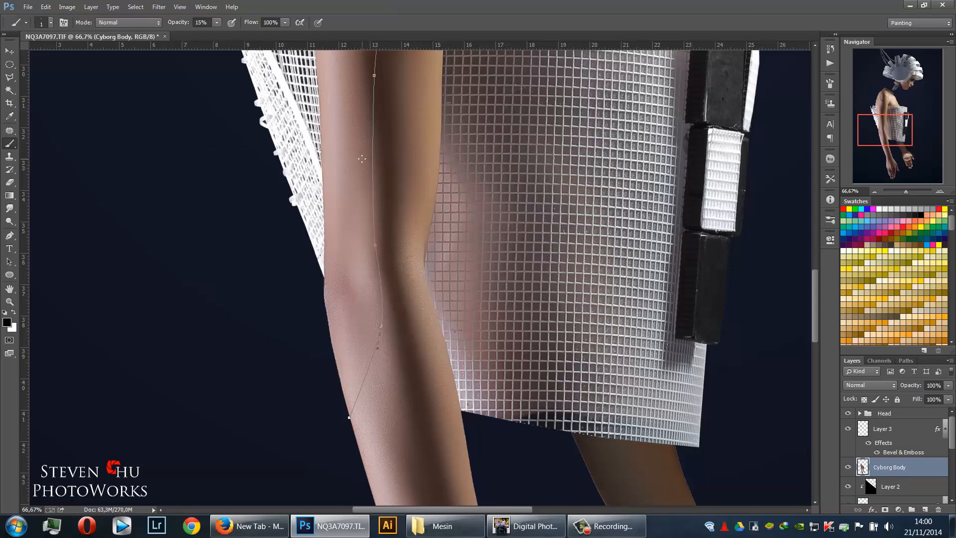
pyautogui.rightClick(295, 155)
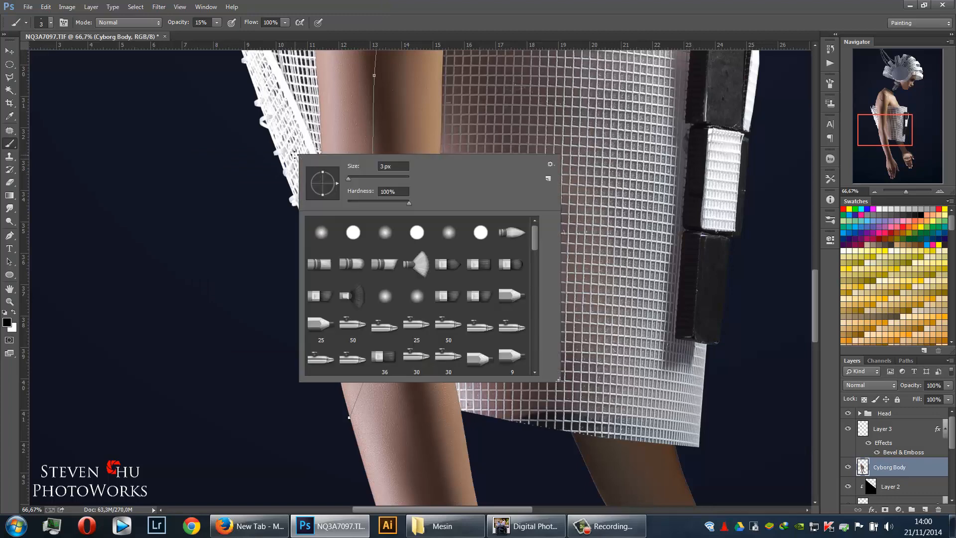
pyautogui.click(351, 177)
pyautogui.click(550, 4)
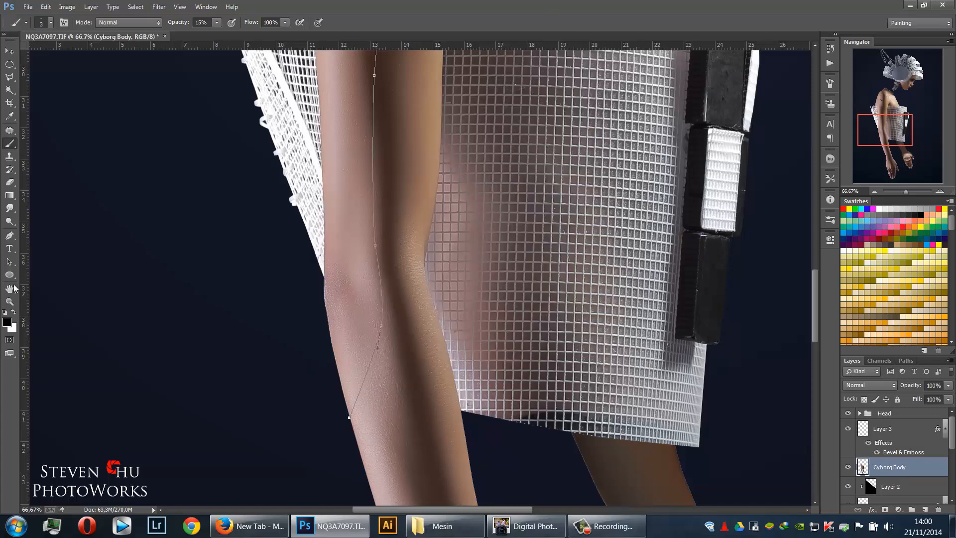
pyautogui.click(10, 235)
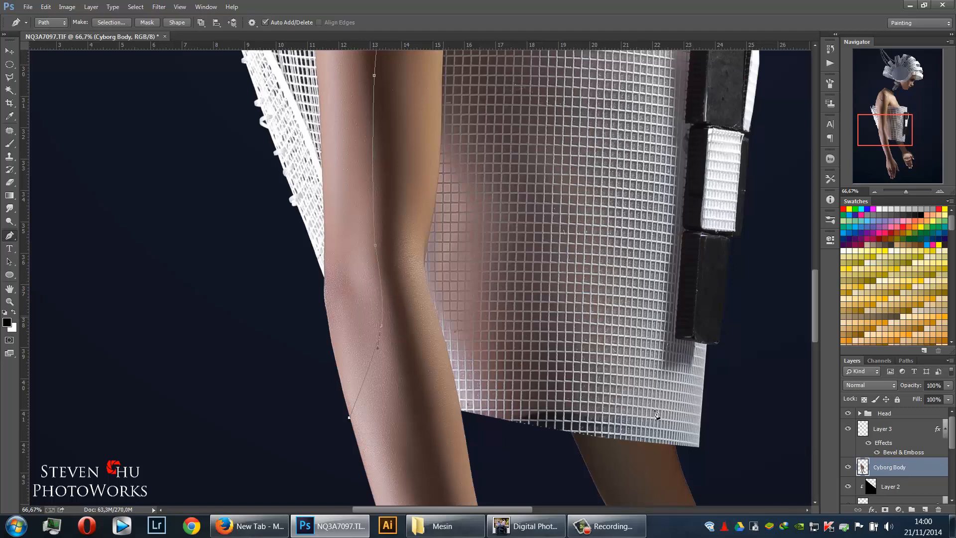
pyautogui.click(925, 509)
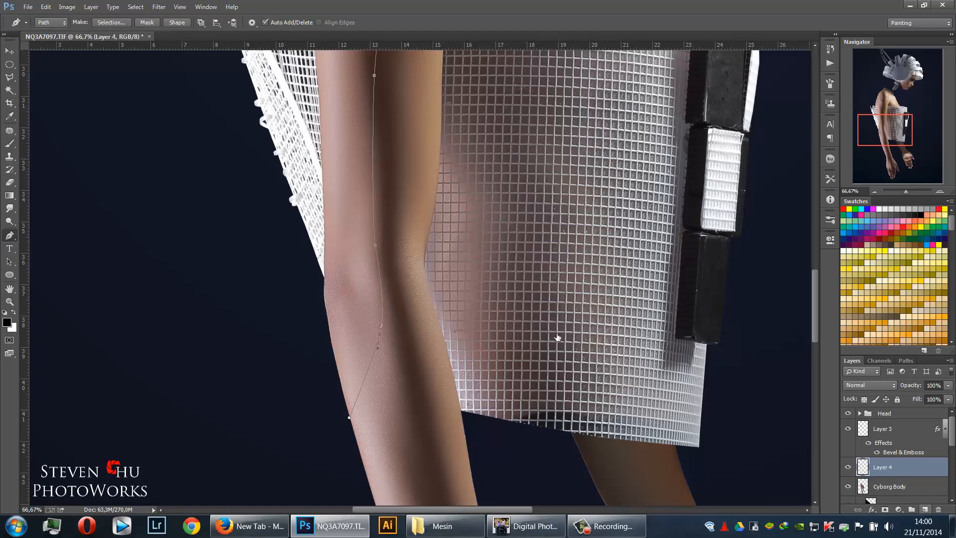
pyautogui.rightClick(368, 270)
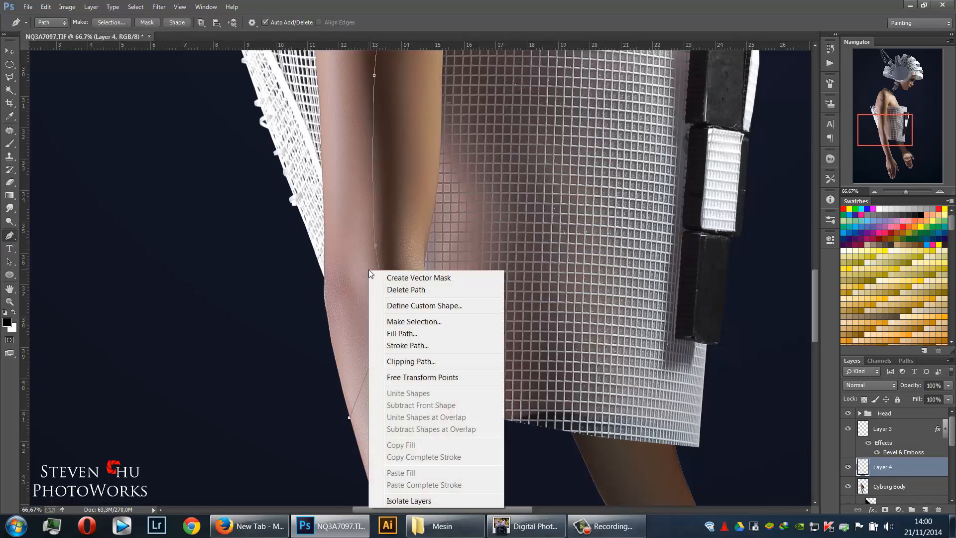
pyautogui.click(417, 334)
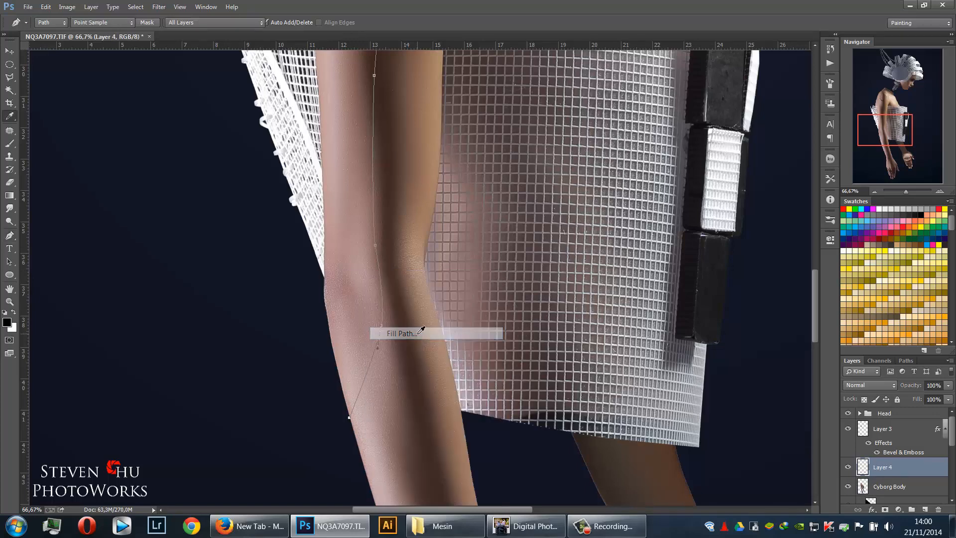
pyautogui.click(475, 151)
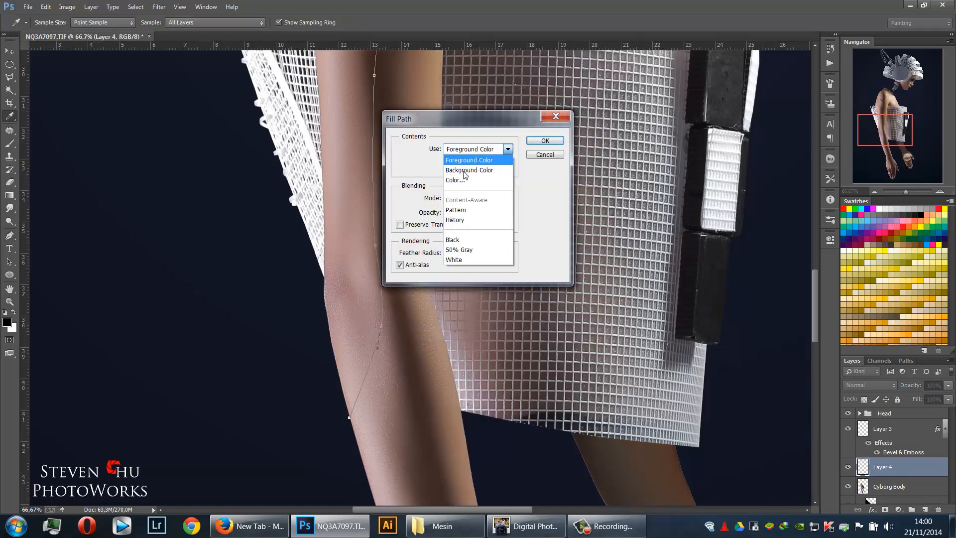
pyautogui.click(468, 160)
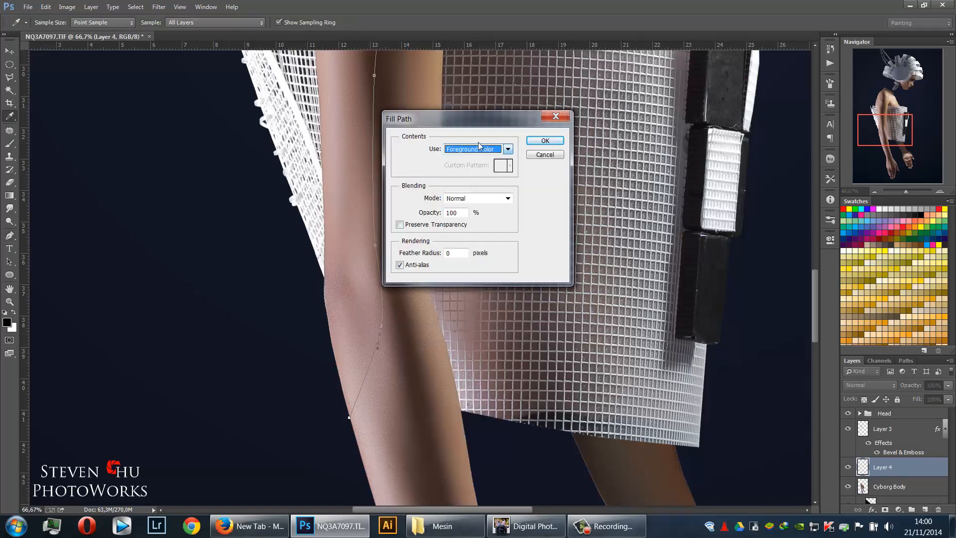
pyautogui.press('Escape')
# Stroke the arm path on Layer 4 using the Brush with Simulate Pressure enabled, and show the document's path list
pyautogui.rightClick(383, 204)
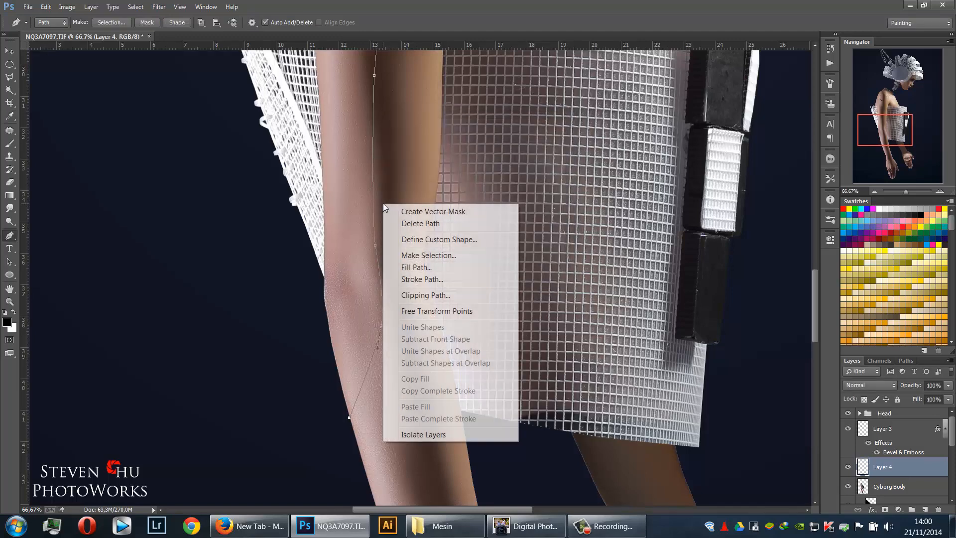
pyautogui.click(416, 279)
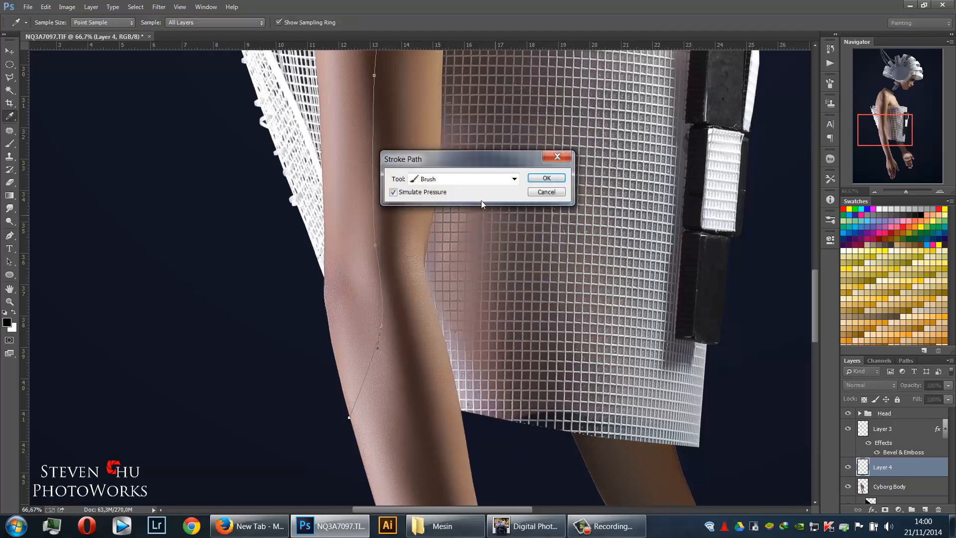
pyautogui.click(546, 178)
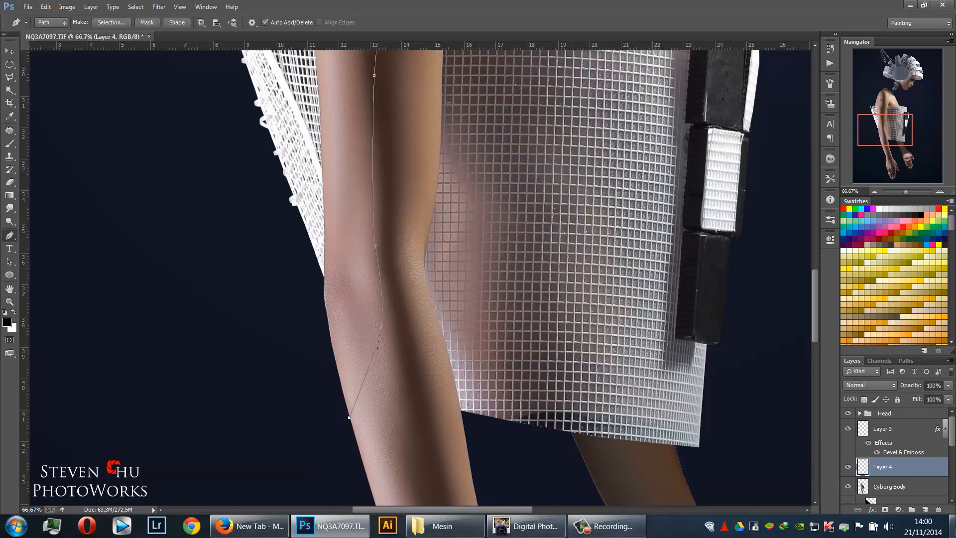
pyautogui.click(907, 362)
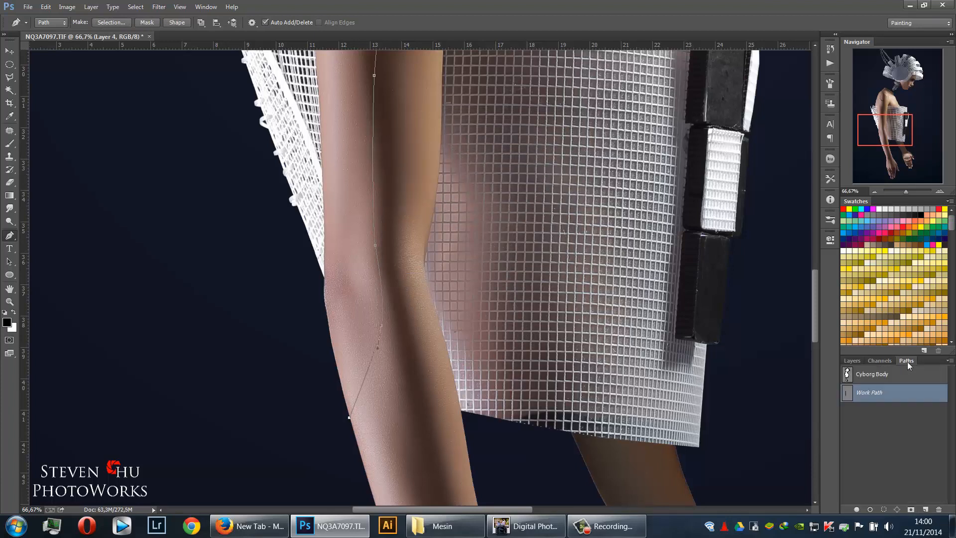
# Deselect the work path to inspect the thin arm stroke, and undo that stroke together with its layer
pyautogui.click(878, 413)
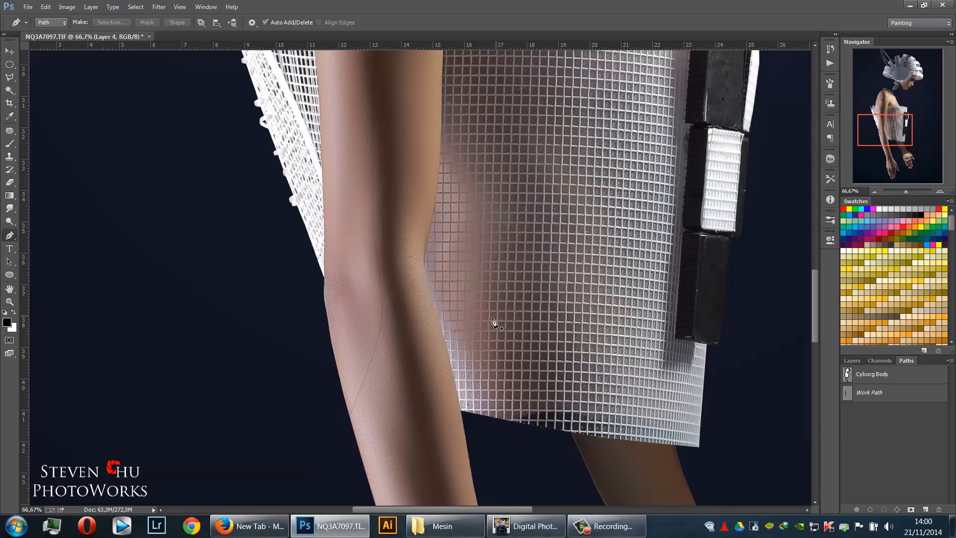
pyautogui.moveTo(397, 273); pyautogui.dragTo(417, 367)
pyautogui.moveTo(395, 233); pyautogui.dragTo(411, 353)
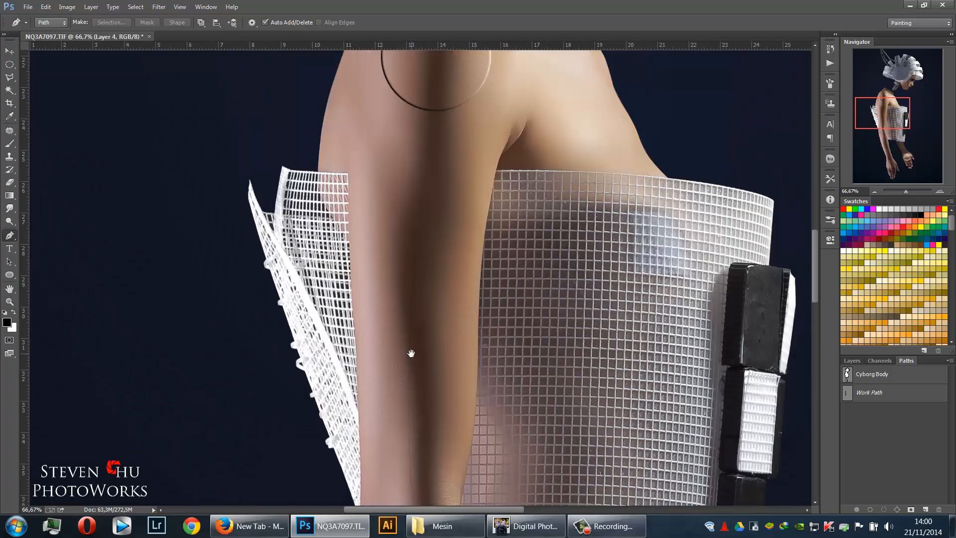
pyautogui.moveTo(426, 199); pyautogui.dragTo(440, 255)
pyautogui.moveTo(445, 379); pyautogui.dragTo(422, 268)
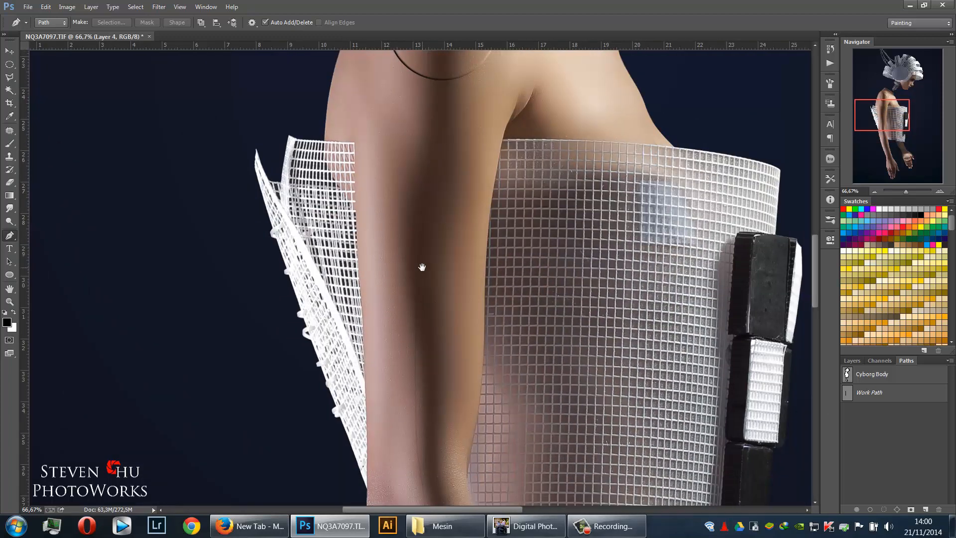
pyautogui.moveTo(415, 307); pyautogui.dragTo(388, 283)
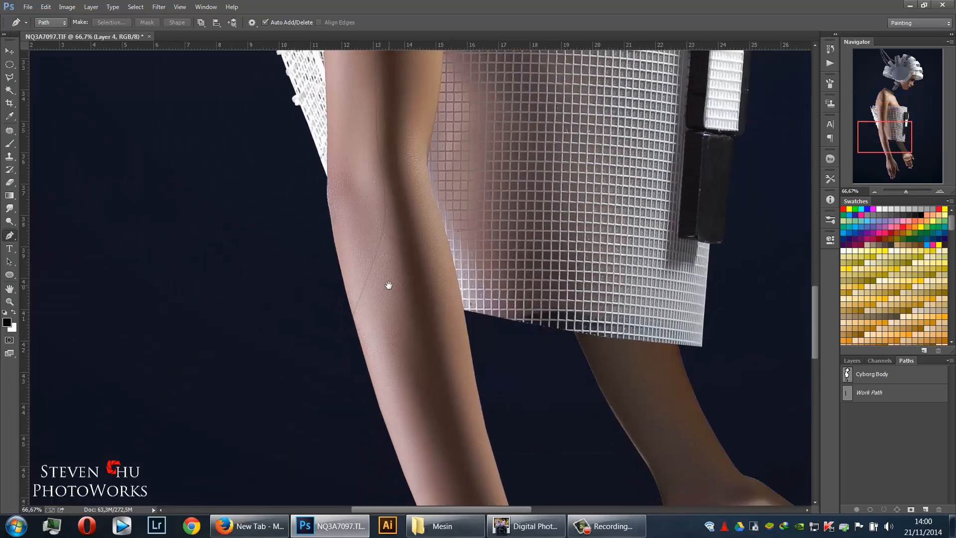
pyautogui.hotkey('ctrl', 'alt', 'z')
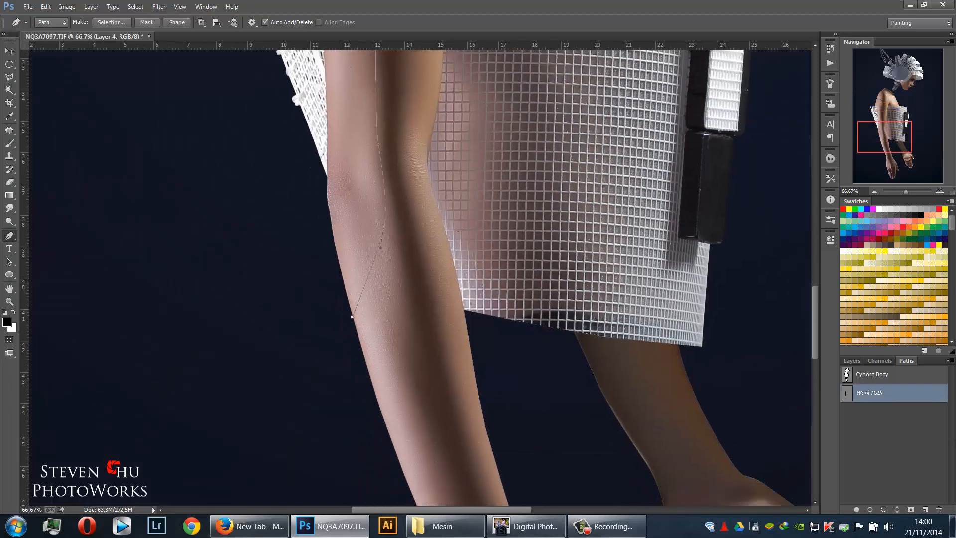
# Add an empty layer above Cyborg Body and set the Brush to 100% opacity and a 6 px size
pyautogui.click(853, 361)
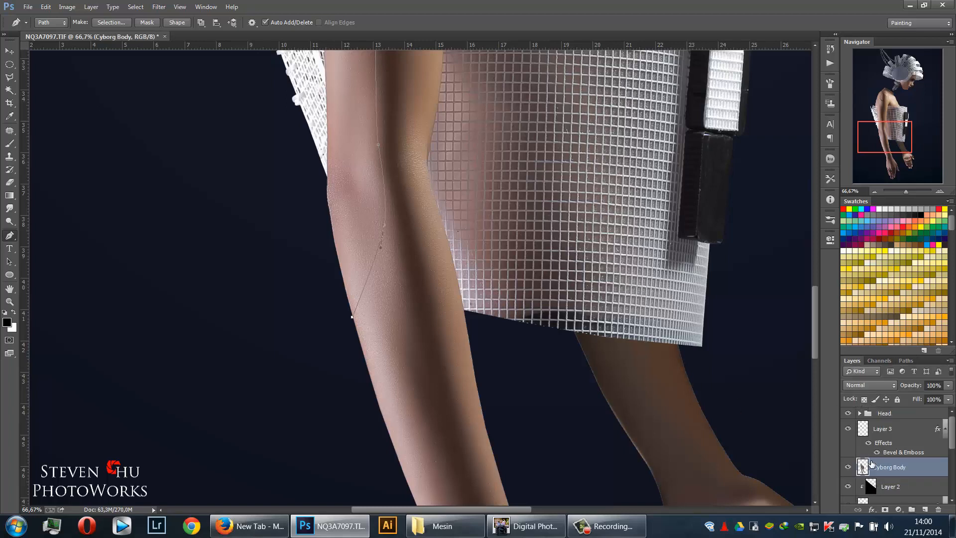
pyautogui.click(925, 509)
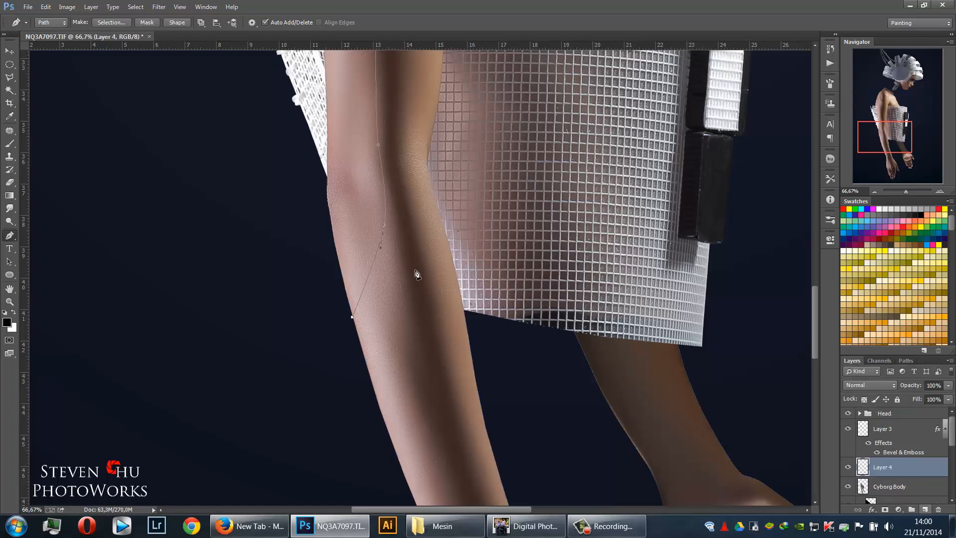
pyautogui.click(11, 144)
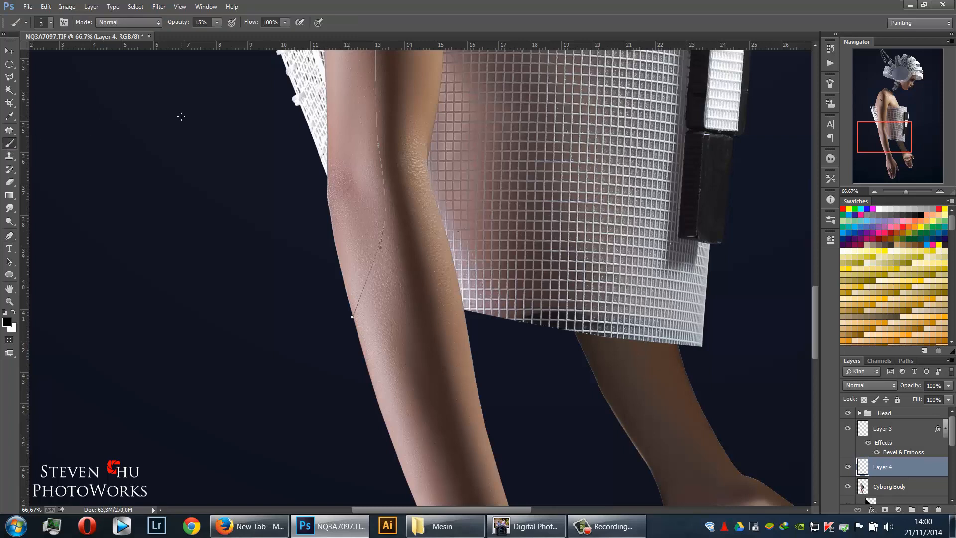
pyautogui.click(217, 22)
pyautogui.moveTo(219, 33); pyautogui.dragTo(278, 42)
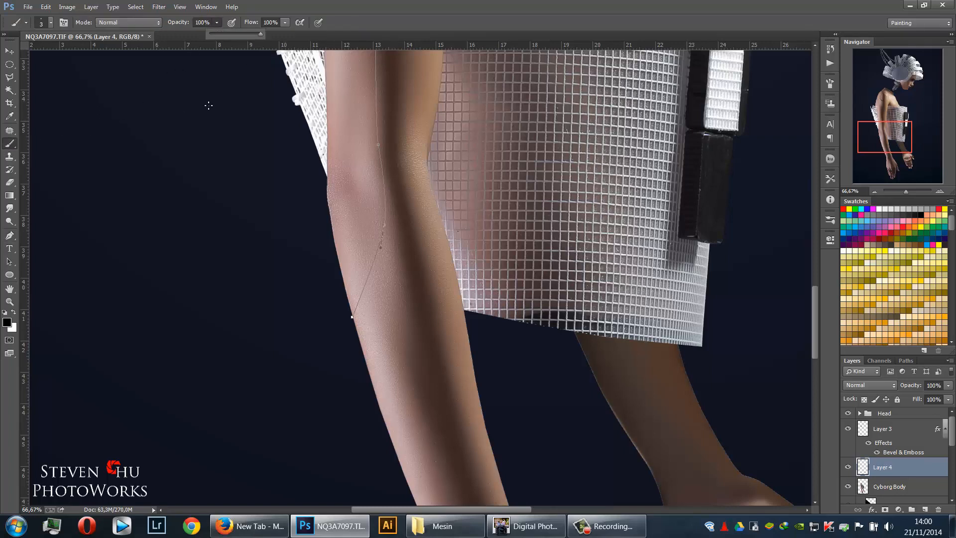
pyautogui.rightClick(286, 172)
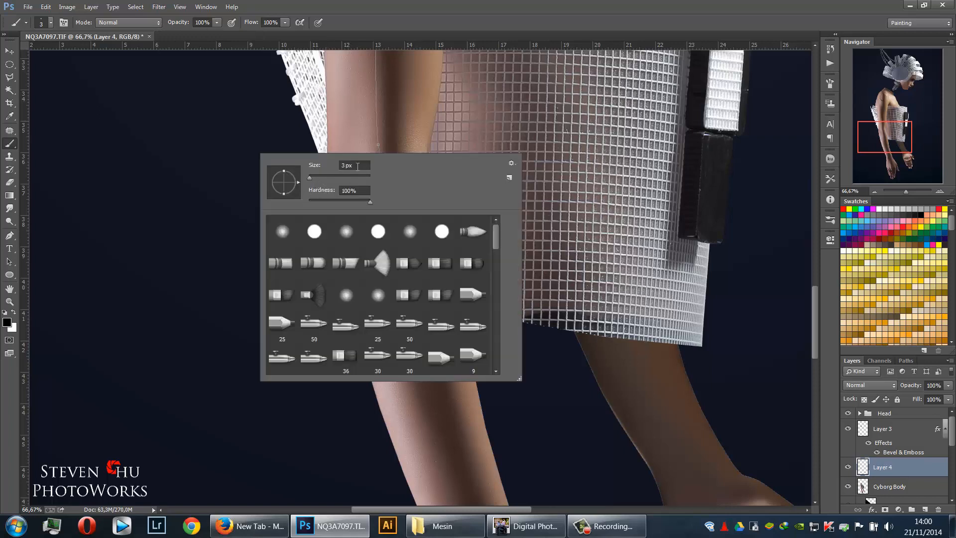
pyautogui.click(342, 166)
pyautogui.press('BackSpace')
pyautogui.write('6')
pyautogui.press('Return')
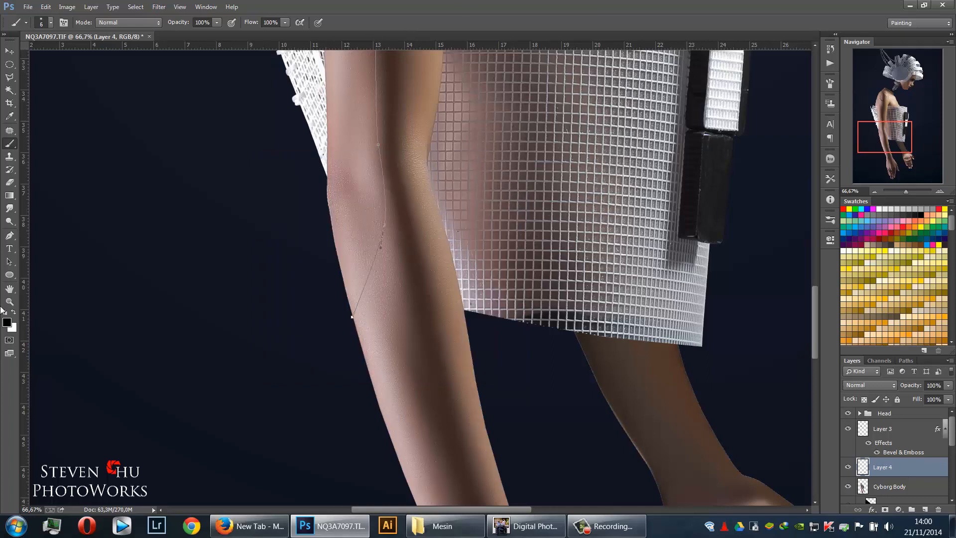
# Stroke the arm path on Layer 4 in black using the Brush with Simulate Pressure enabled, and deselect the path
pyautogui.click(9, 235)
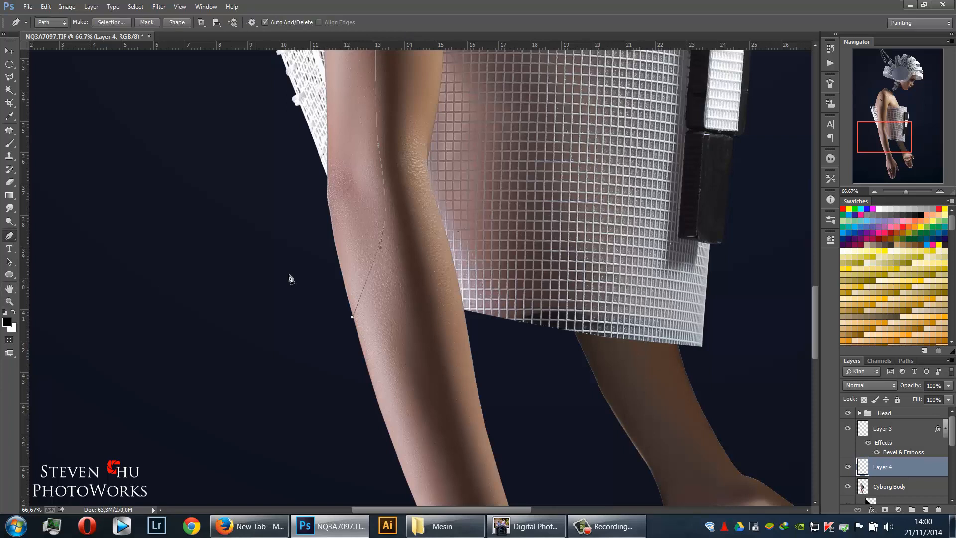
pyautogui.rightClick(397, 232)
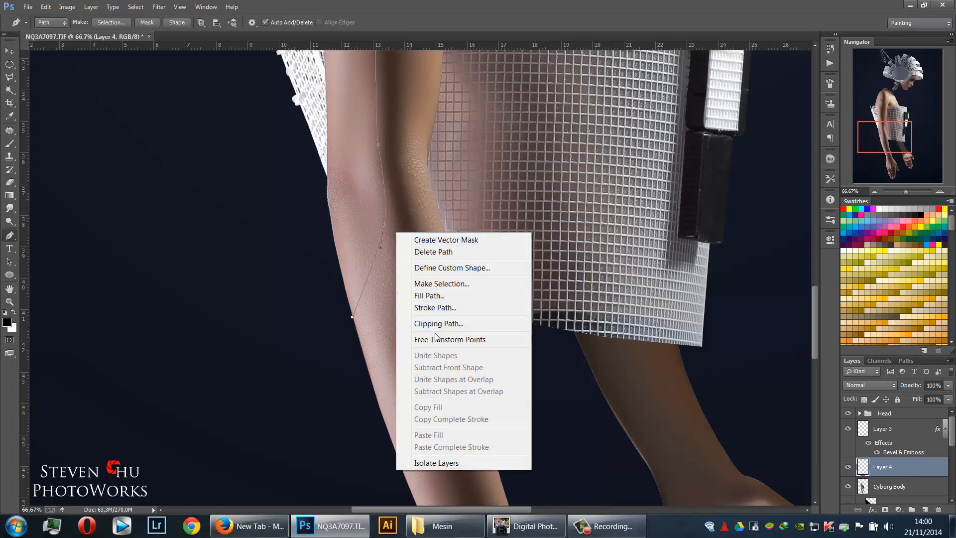
pyautogui.click(435, 308)
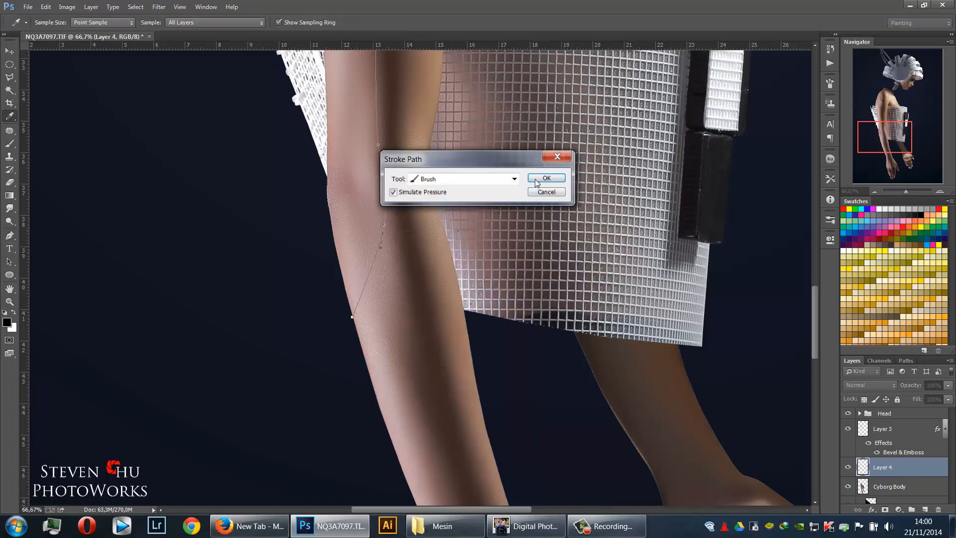
pyautogui.click(546, 179)
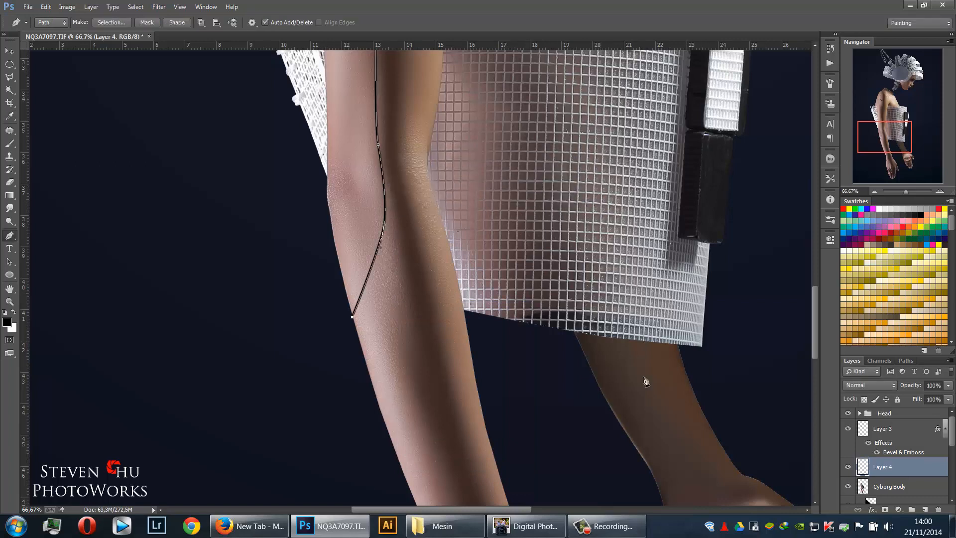
pyautogui.click(903, 360)
# Check the black arm seam from shoulder to forearm at 25% zoom, and undo the stroke
pyautogui.moveTo(561, 275); pyautogui.dragTo(488, 399)
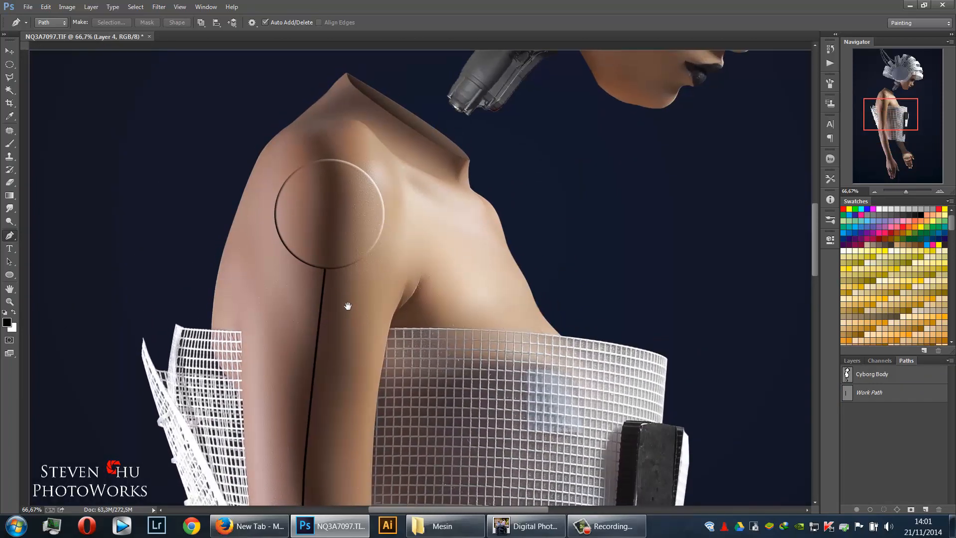
pyautogui.press('Delete')
pyautogui.hotkey('ctrl', '-')
pyautogui.hotkey('ctrl', '-')
pyautogui.hotkey('ctrl', '-')
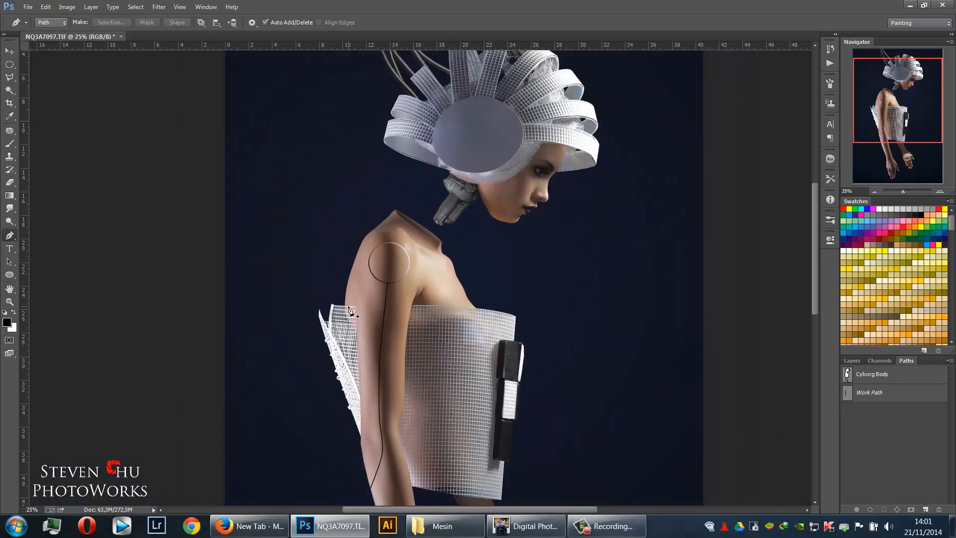
pyautogui.moveTo(349, 310); pyautogui.dragTo(366, 252)
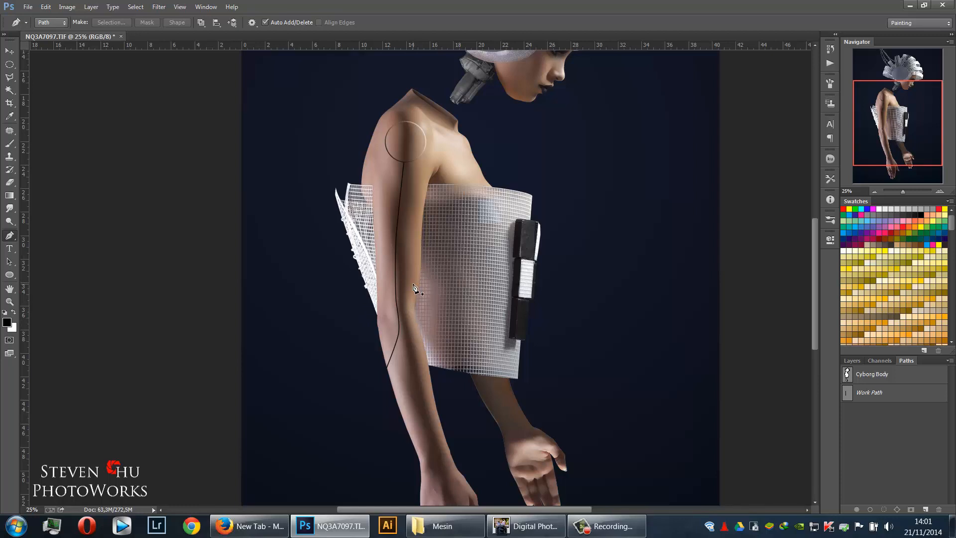
pyautogui.hotkey('ctrl', 'alt', 'z')
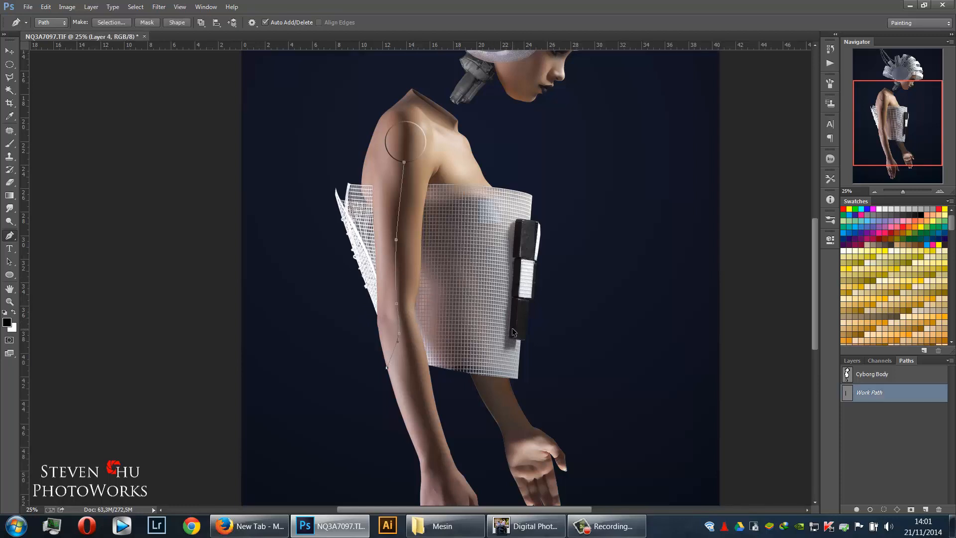
# Change the foreground color to blue, stroke the arm path on Layer 4 using the Brush with Simulate Pressure, and deselect the path
pyautogui.click(852, 361)
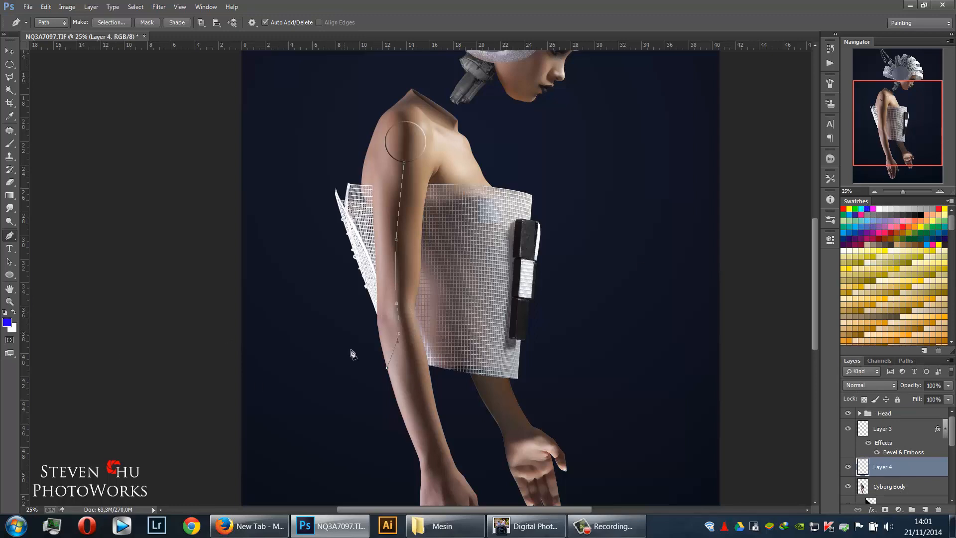
pyautogui.rightClick(386, 327)
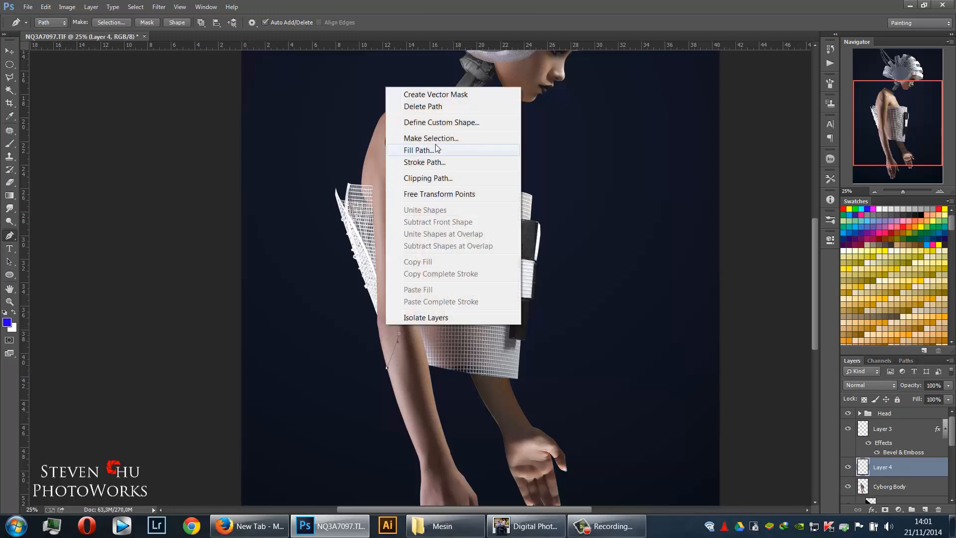
pyautogui.click(429, 162)
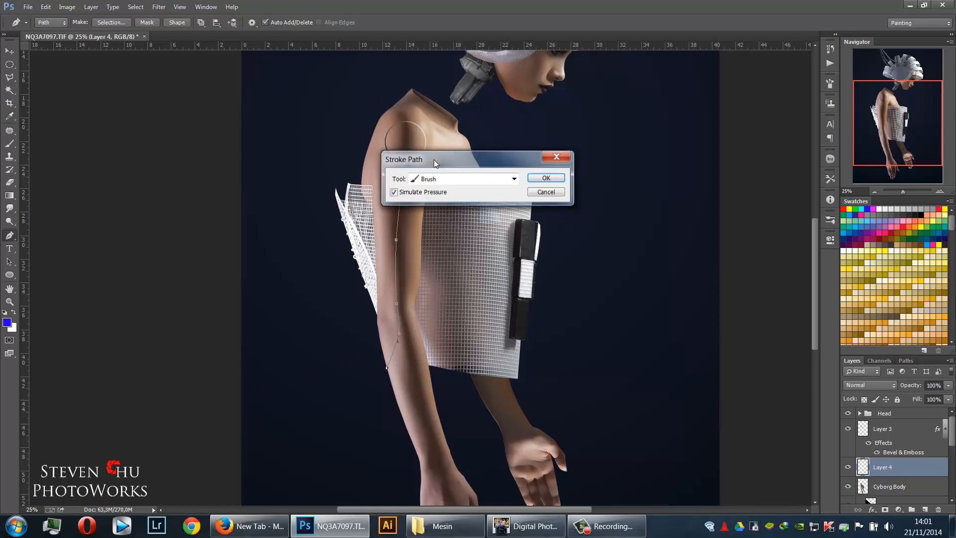
pyautogui.press('Return')
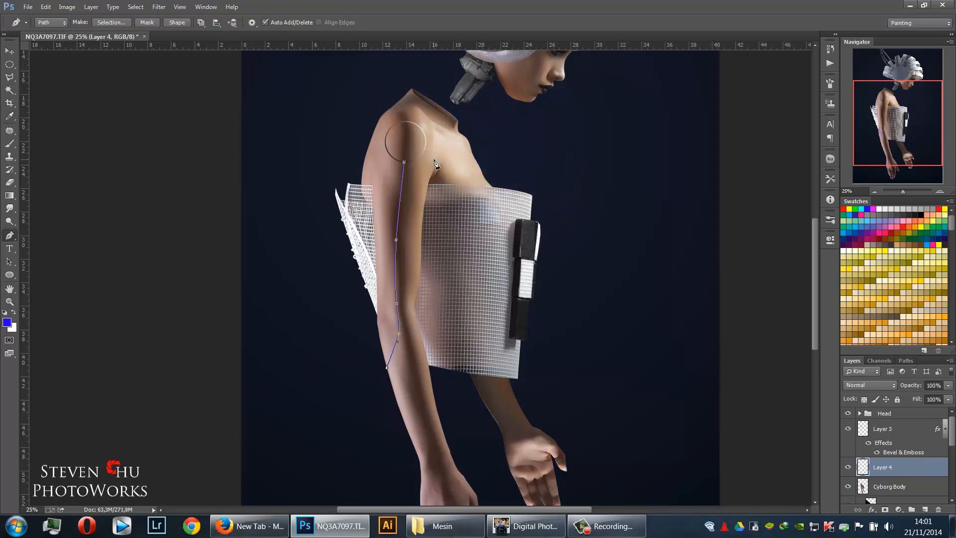
pyautogui.click(912, 363)
pyautogui.click(884, 406)
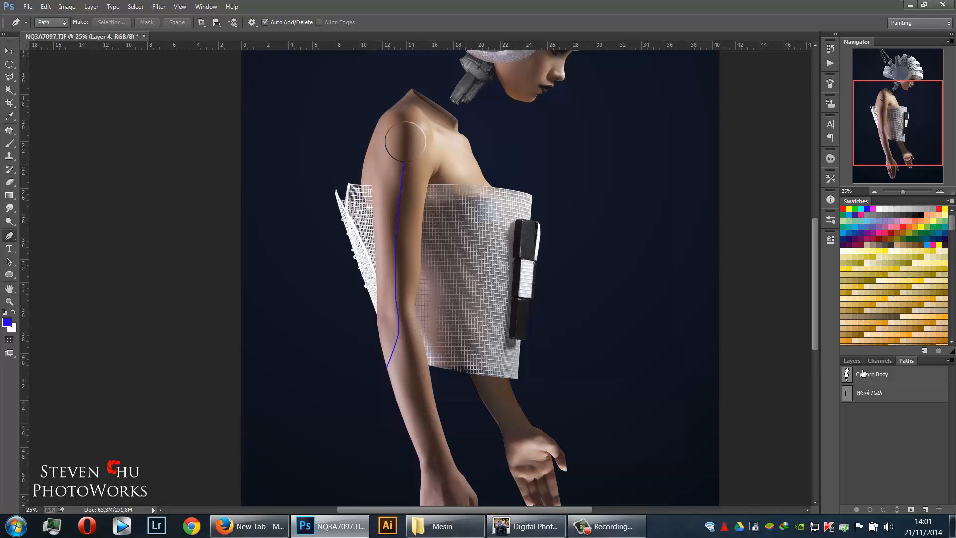
# Draw a curved two-point Pen path across the wrist of the hand with the open palm
pyautogui.click(857, 361)
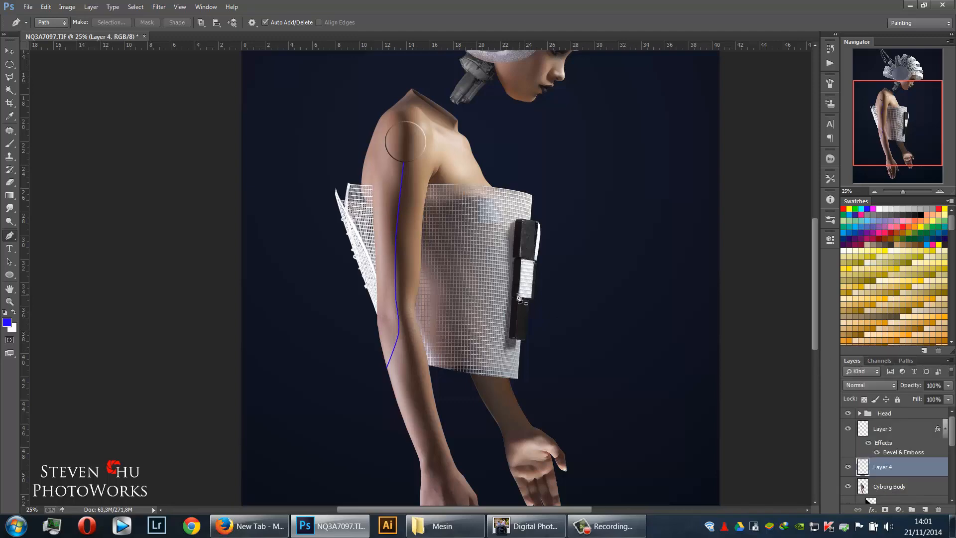
pyautogui.hotkey('ctrl', '+')
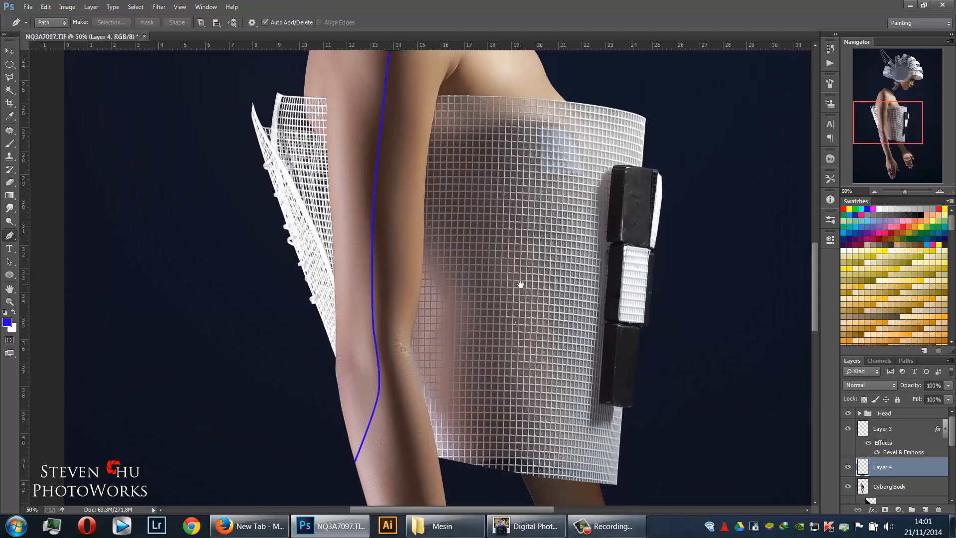
pyautogui.moveTo(520, 284); pyautogui.dragTo(384, 190)
pyautogui.hotkey('ctrl', '+')
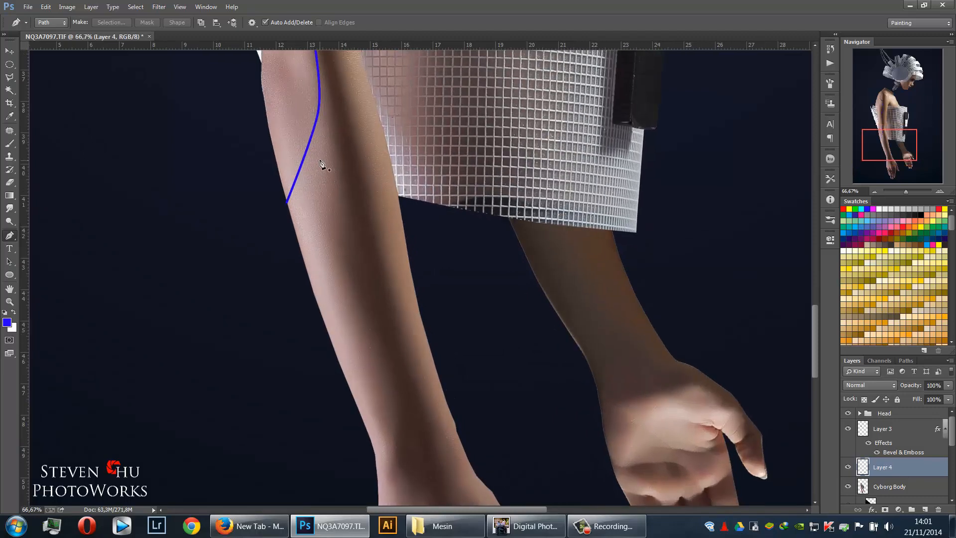
pyautogui.moveTo(378, 271); pyautogui.dragTo(386, 207)
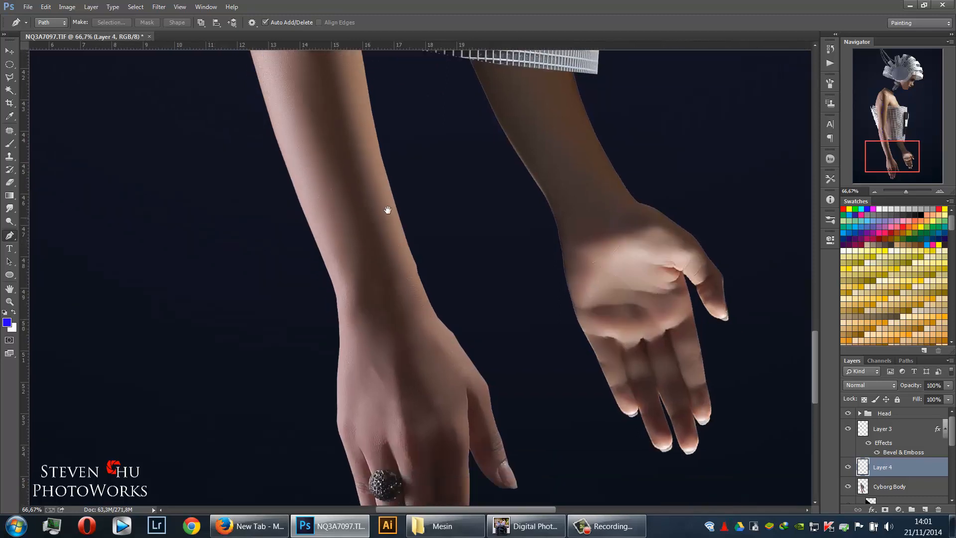
pyautogui.click(557, 216)
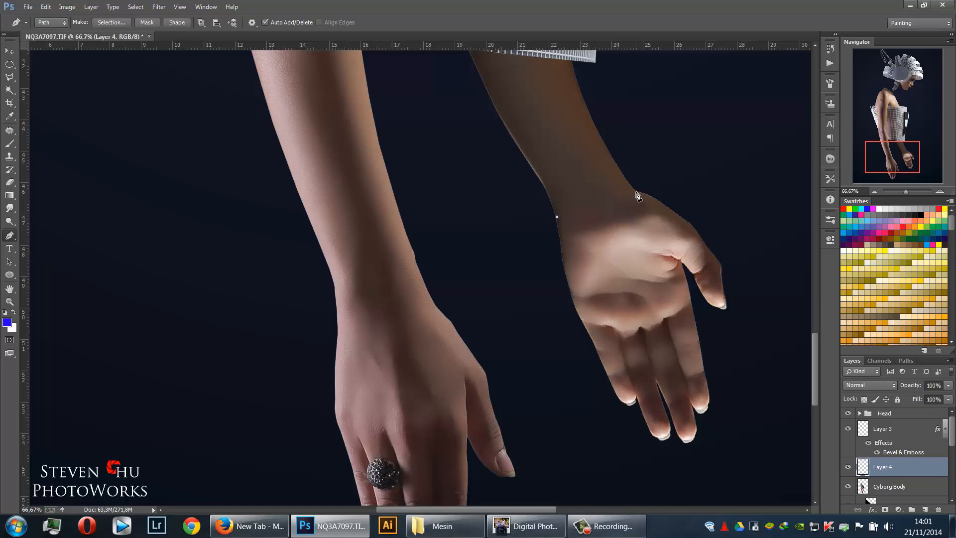
pyautogui.moveTo(637, 191); pyautogui.dragTo(672, 199)
# Stroke the wrist path in blue on Layer 4 using the Brush with Simulate Pressure, and deselect the path
pyautogui.rightClick(591, 208)
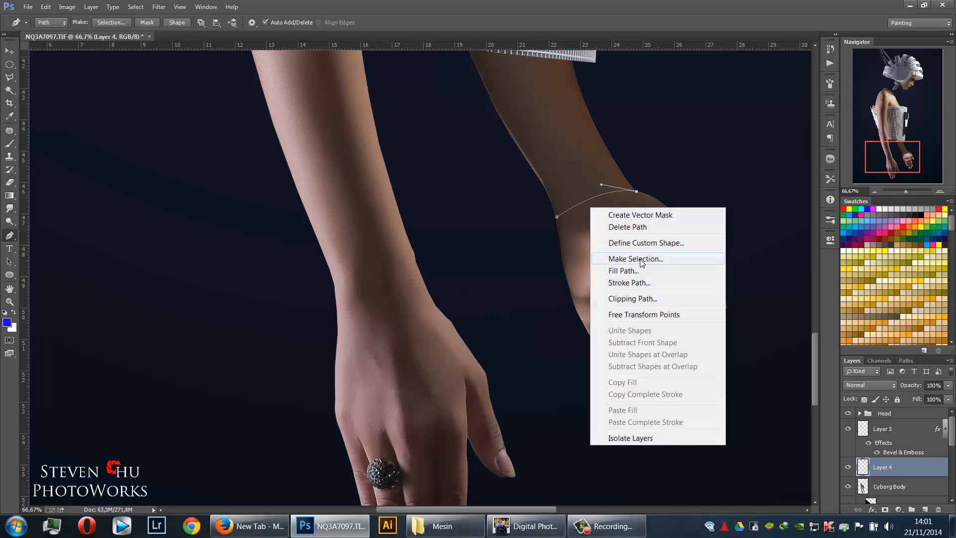
pyautogui.click(640, 283)
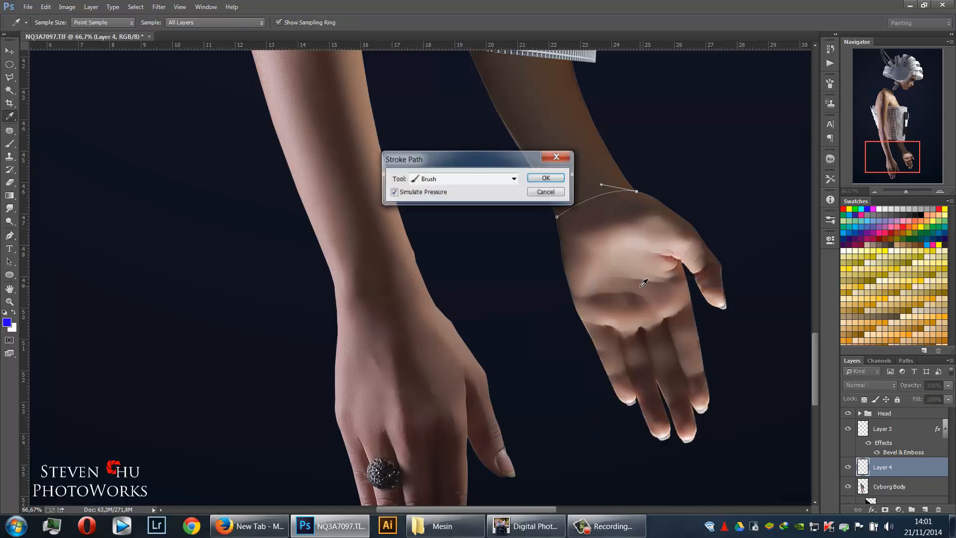
pyautogui.press('Return')
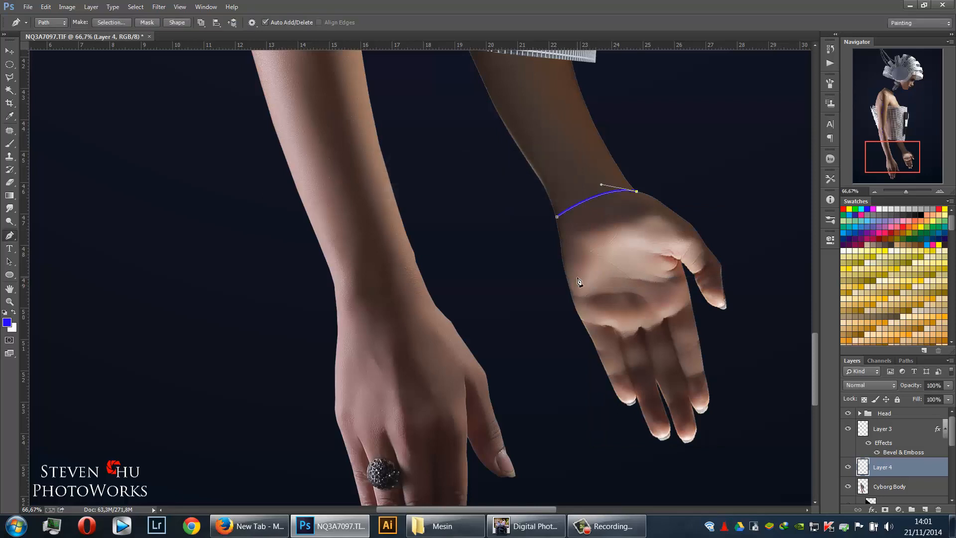
pyautogui.click(907, 361)
pyautogui.click(874, 411)
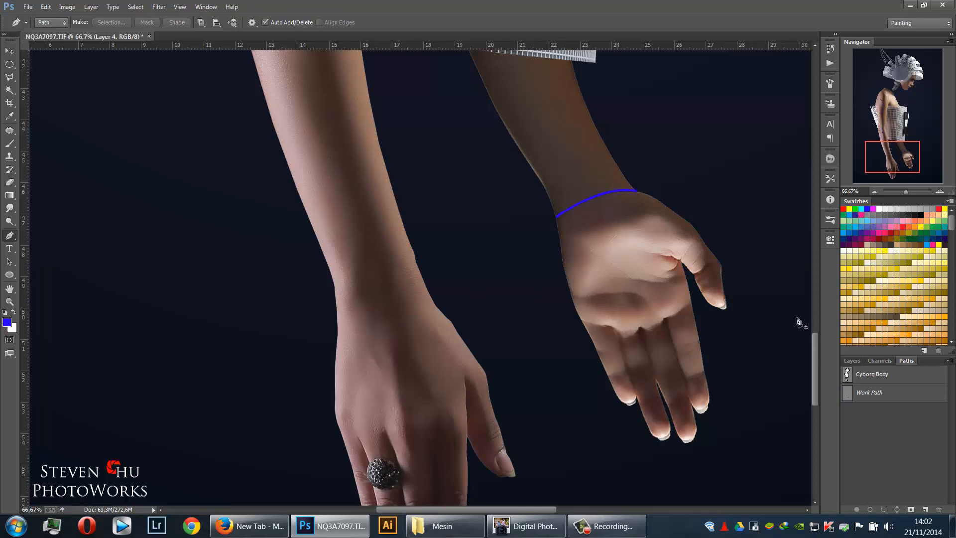
# Draw a curved two-point Pen path across the wrist of the hand wearing the ring, from one edge to the other
pyautogui.moveTo(400, 171); pyautogui.dragTo(563, 234)
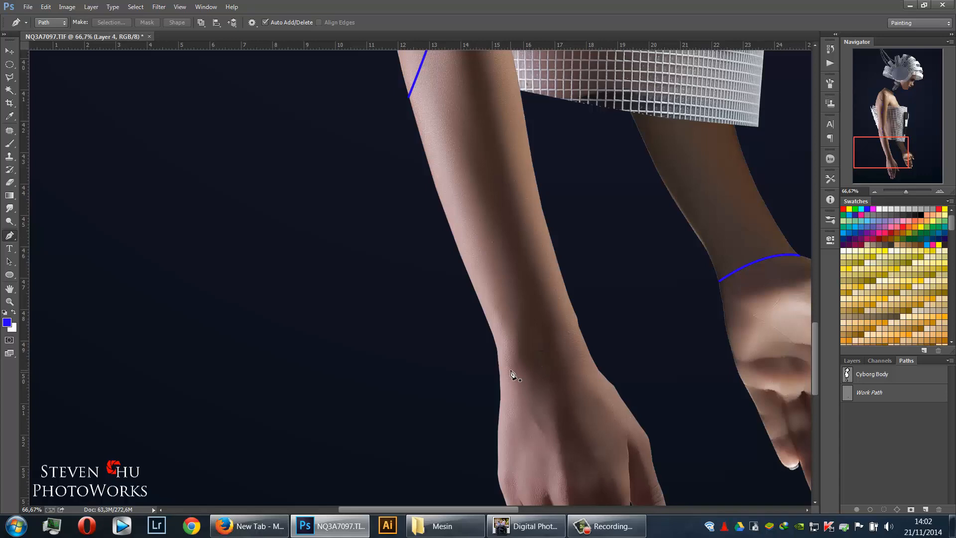
pyautogui.scroll(4, 523, 356)
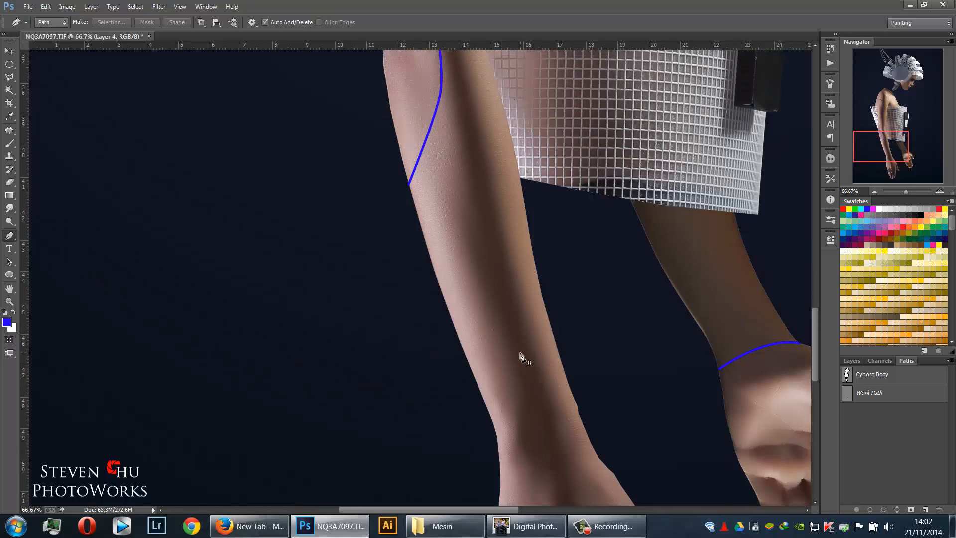
pyautogui.scroll(6, 521, 357)
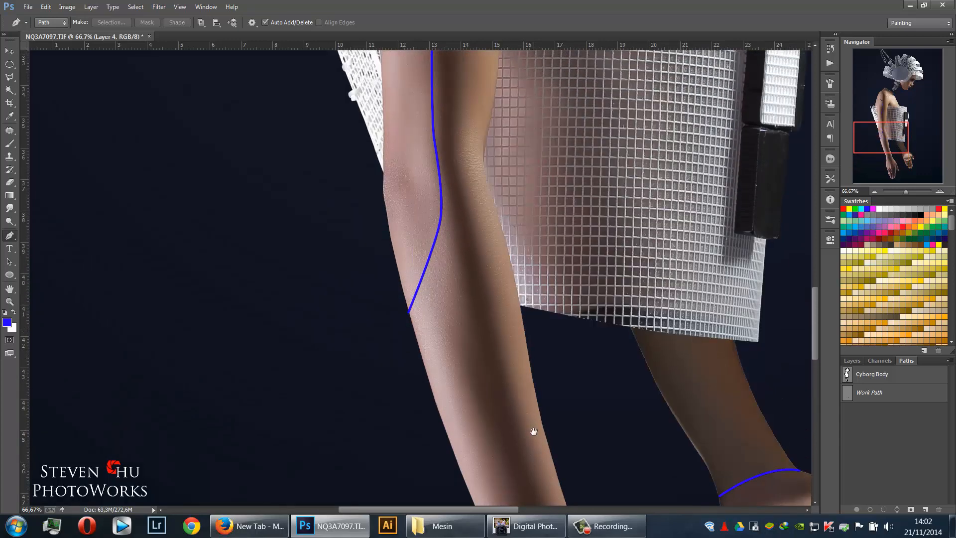
pyautogui.moveTo(533, 431); pyautogui.dragTo(495, 241)
pyautogui.moveTo(554, 348); pyautogui.dragTo(518, 288)
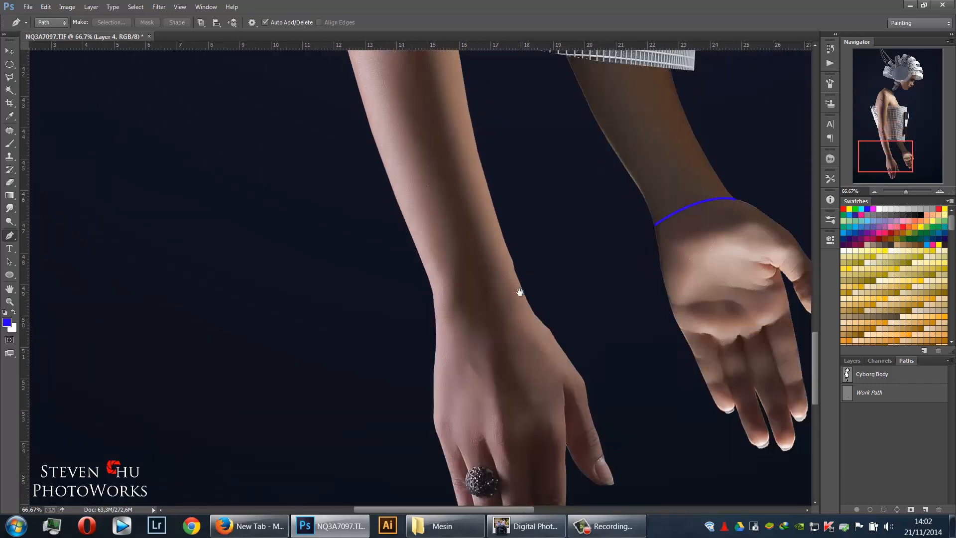
pyautogui.hotkey('ctrl', '+')
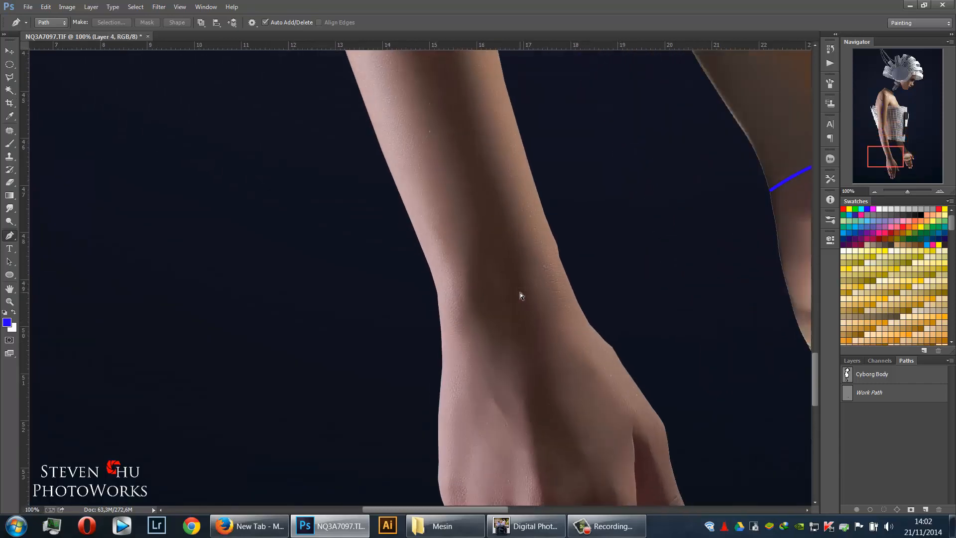
pyautogui.hotkey('ctrl', '+')
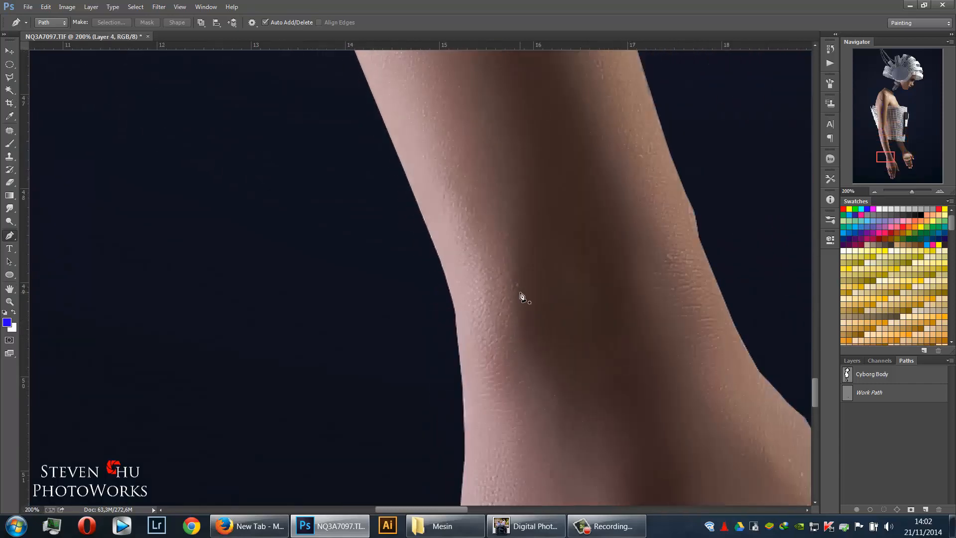
pyautogui.click(455, 313)
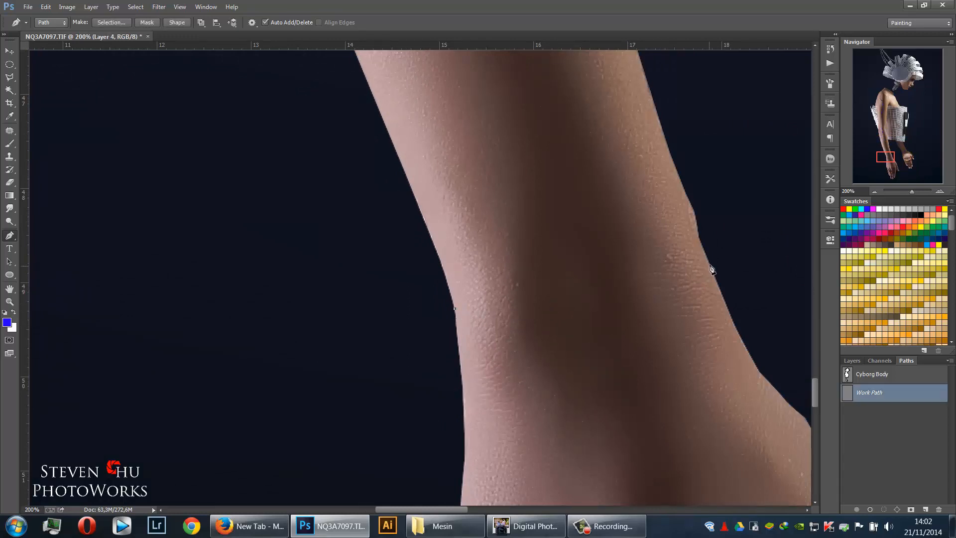
pyautogui.moveTo(717, 286); pyautogui.dragTo(474, 220)
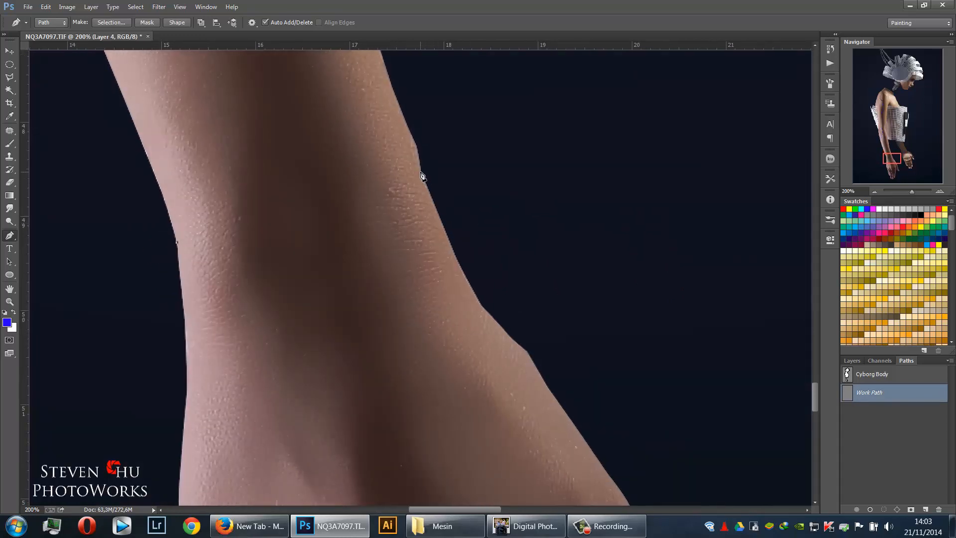
pyautogui.moveTo(421, 173); pyautogui.dragTo(548, 217)
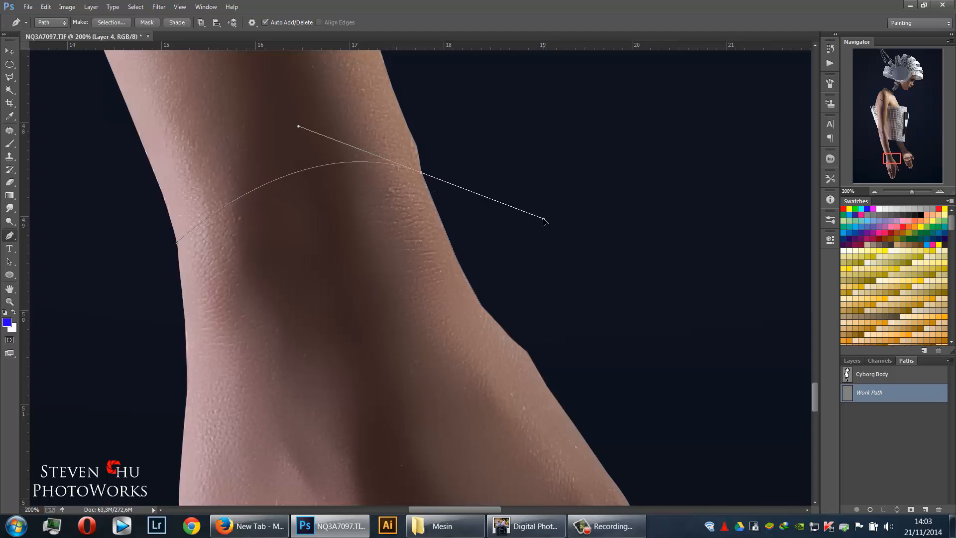
pyautogui.keyDown('alt'); pyautogui.click(424, 177); pyautogui.keyUp('alt')
# Stroke the ringed hand's wrist path in blue on Layer 4 using the Brush with Simulate Pressure, and deselect the path
pyautogui.rightClick(376, 177)
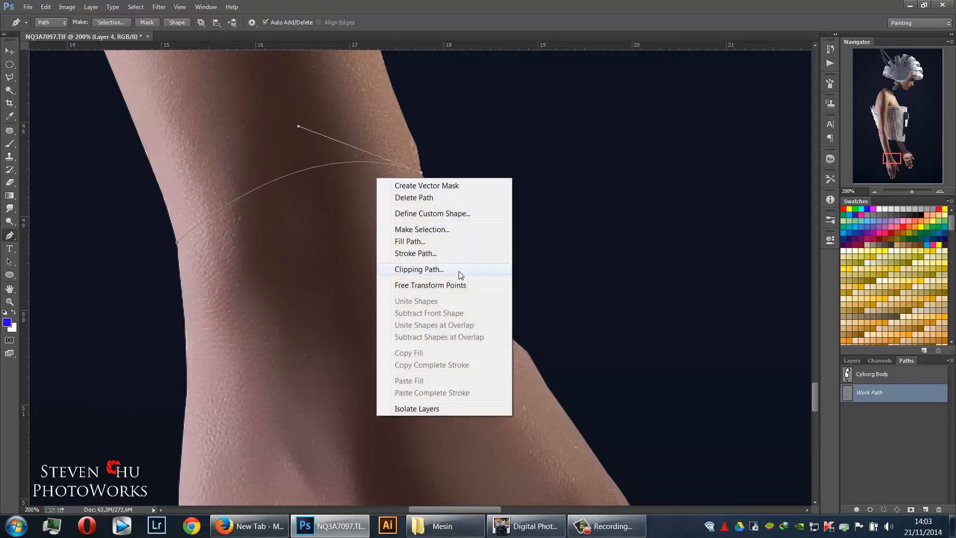
pyautogui.click(457, 253)
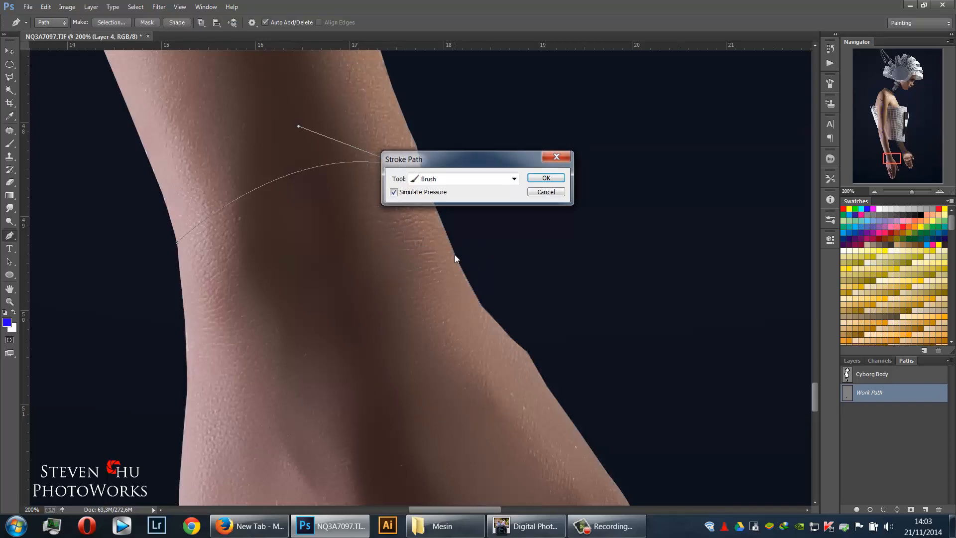
pyautogui.press('Return')
pyautogui.hotkey('ctrl', '-')
pyautogui.hotkey('ctrl', '-')
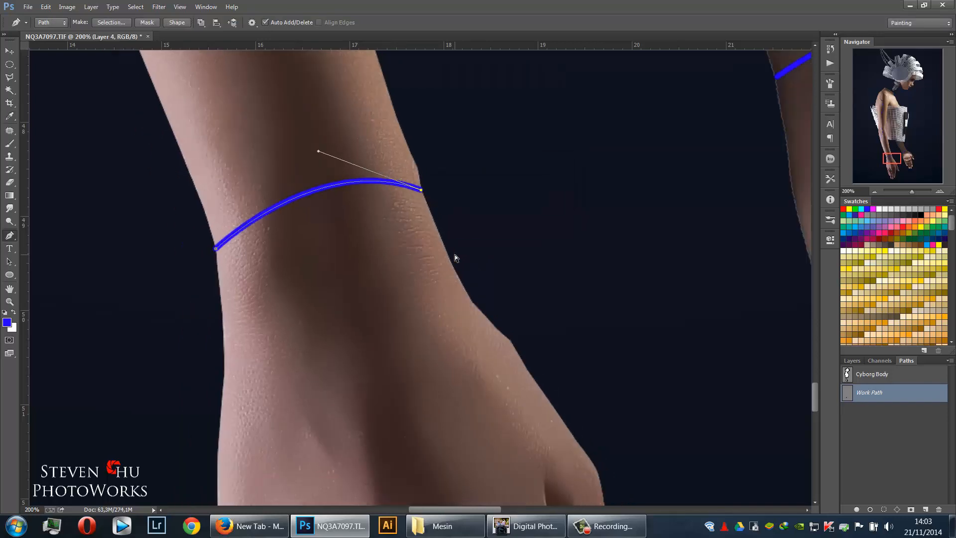
pyautogui.moveTo(460, 187); pyautogui.dragTo(450, 273)
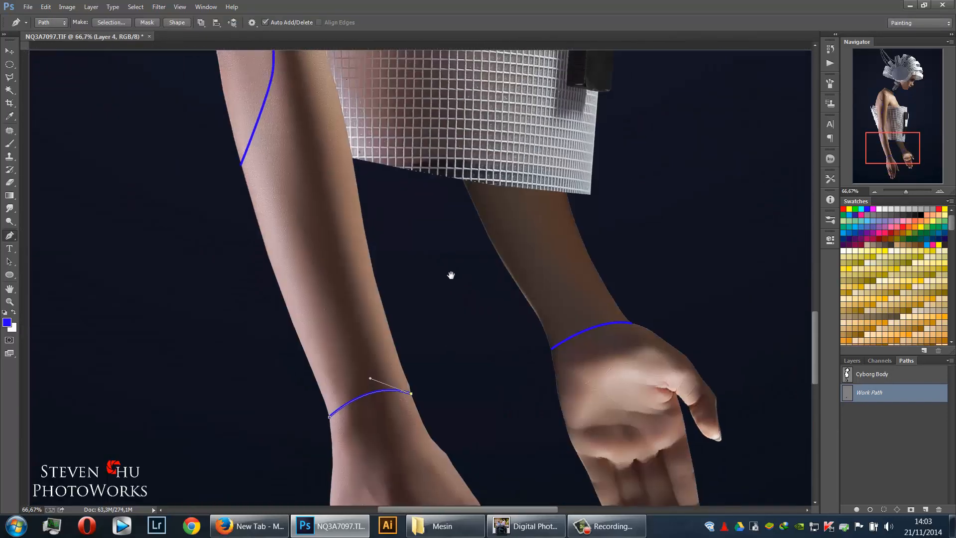
pyautogui.click(890, 427)
# Start a Pen path at the back edge of the shoulder and run it across the shoulder top above the round joint
pyautogui.moveTo(439, 272); pyautogui.dragTo(506, 424)
pyautogui.moveTo(395, 265); pyautogui.dragTo(434, 389)
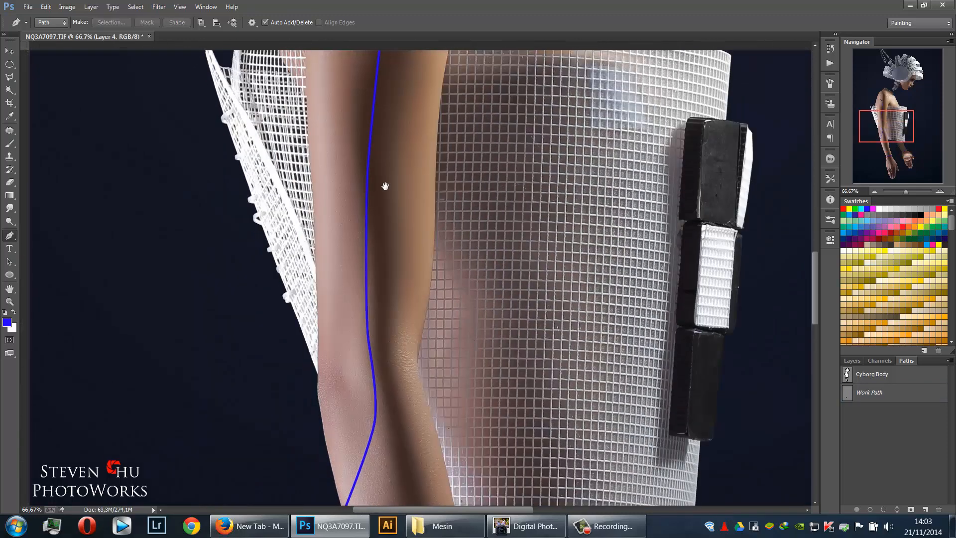
pyautogui.moveTo(386, 199); pyautogui.dragTo(359, 352)
pyautogui.moveTo(379, 277); pyautogui.dragTo(356, 356)
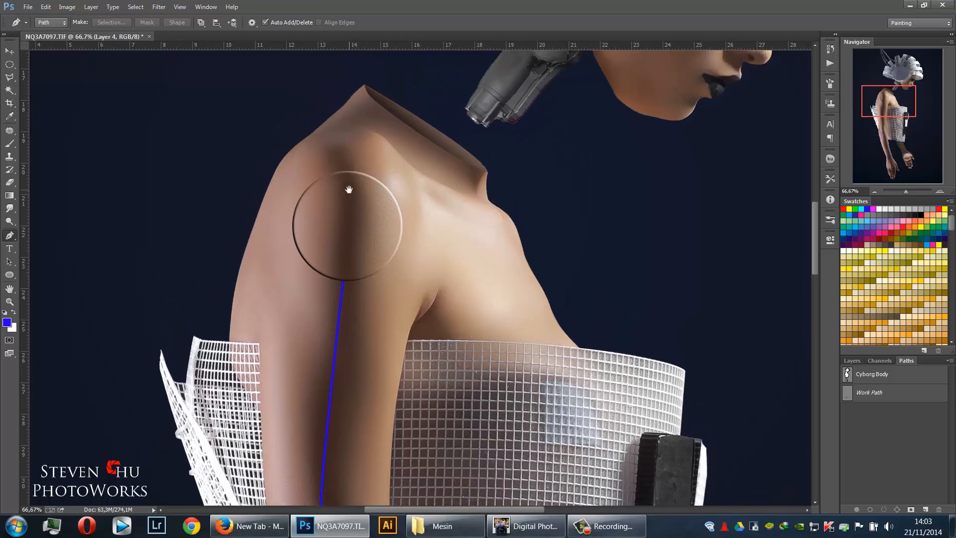
pyautogui.moveTo(353, 168); pyautogui.dragTo(352, 215)
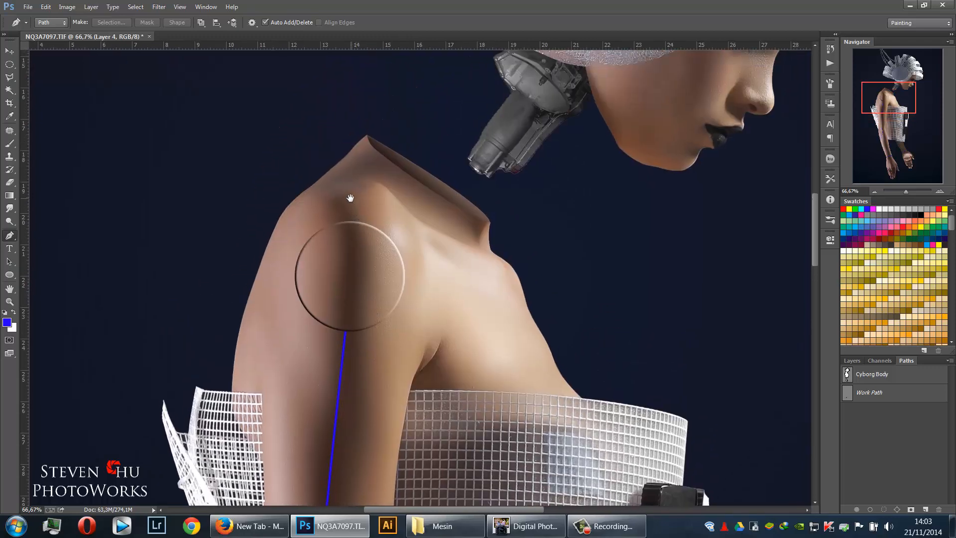
pyautogui.hotkey('ctrl', '+')
pyautogui.hotkey('ctrl', '+')
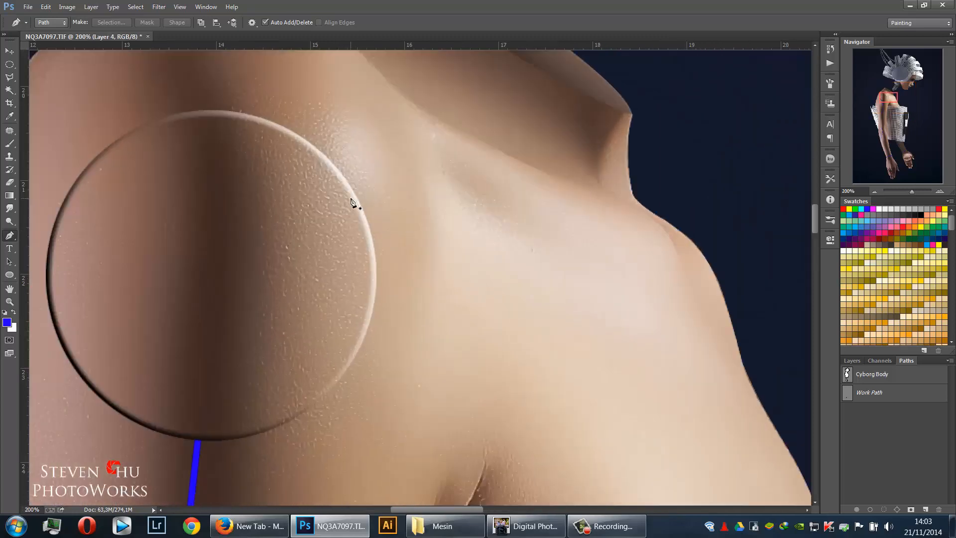
pyautogui.moveTo(344, 212); pyautogui.dragTo(391, 304)
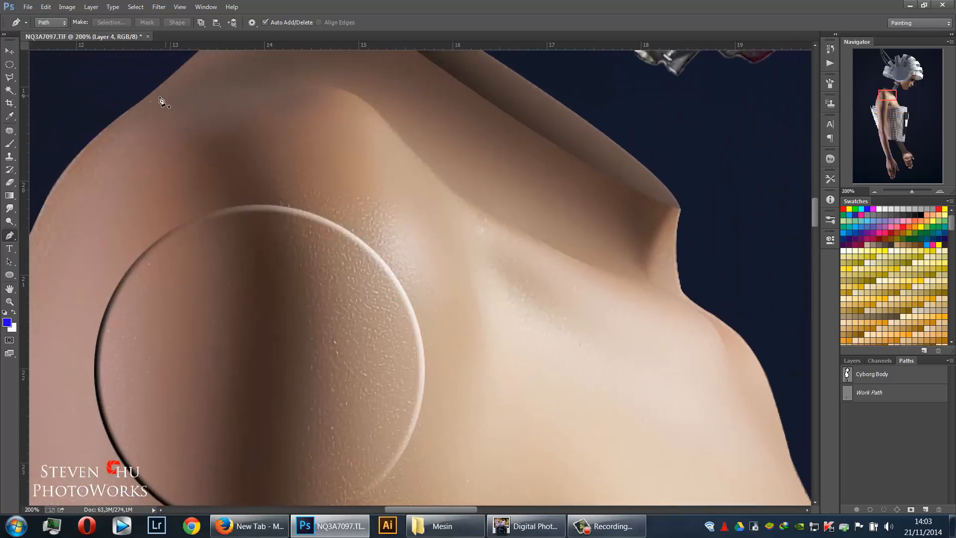
pyautogui.click(143, 100)
pyautogui.click(278, 96)
pyautogui.click(293, 92)
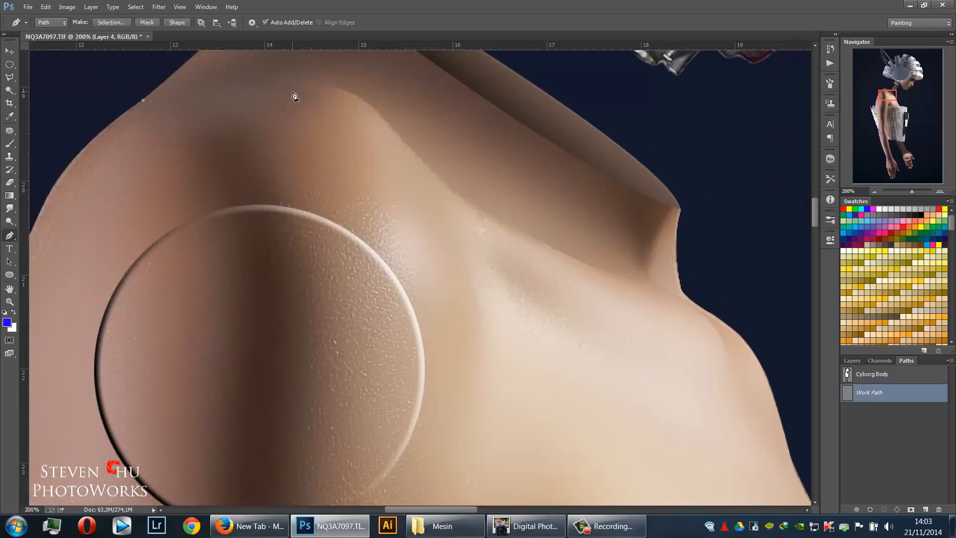
pyautogui.click(307, 88)
pyautogui.moveTo(307, 88); pyautogui.dragTo(310, 88)
pyautogui.moveTo(406, 144); pyautogui.dragTo(417, 163)
# Continue the shoulder path back and down in a curve behind the round joint toward the upper arm
pyautogui.moveTo(261, 203); pyautogui.dragTo(552, 312)
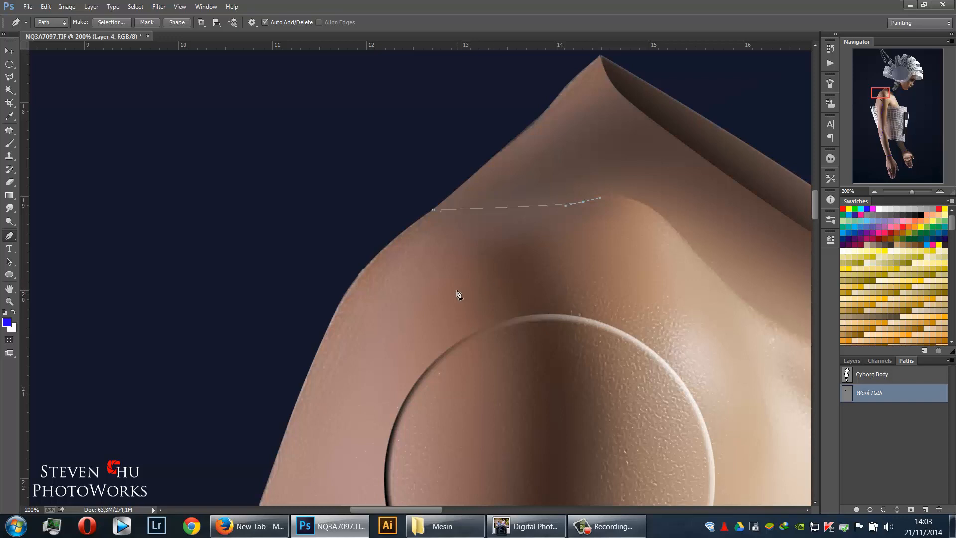
pyautogui.click(411, 333)
pyautogui.moveTo(344, 445); pyautogui.dragTo(501, 184)
pyautogui.moveTo(496, 226); pyautogui.dragTo(482, 294)
pyautogui.moveTo(534, 448); pyautogui.dragTo(541, 469)
pyautogui.moveTo(472, 457); pyautogui.dragTo(501, 242)
pyautogui.moveTo(546, 297); pyautogui.dragTo(521, 186)
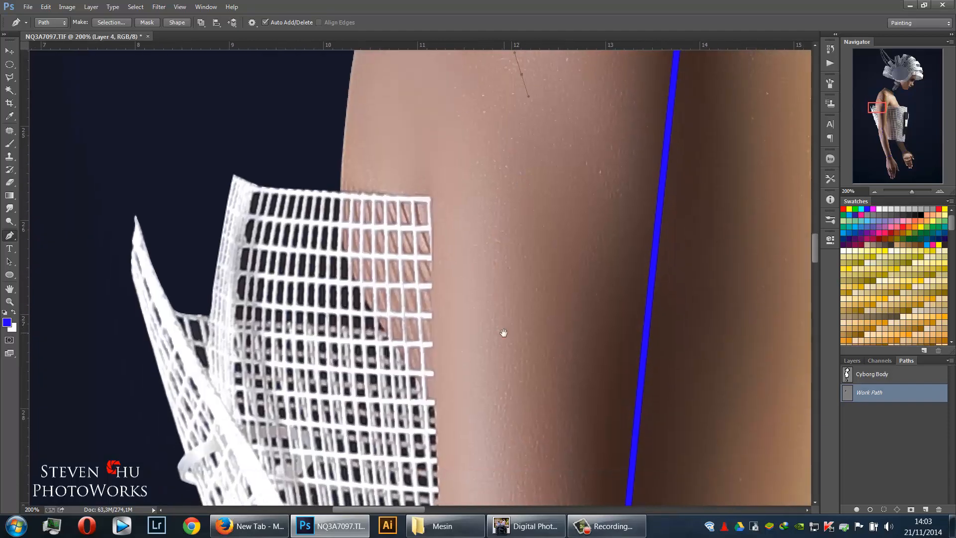
# End the shoulder path with a curve to the arm's back edge just above the mesh, redoing the last anchor point
pyautogui.hotkey('ctrl', '-')
pyautogui.hotkey('ctrl', '-')
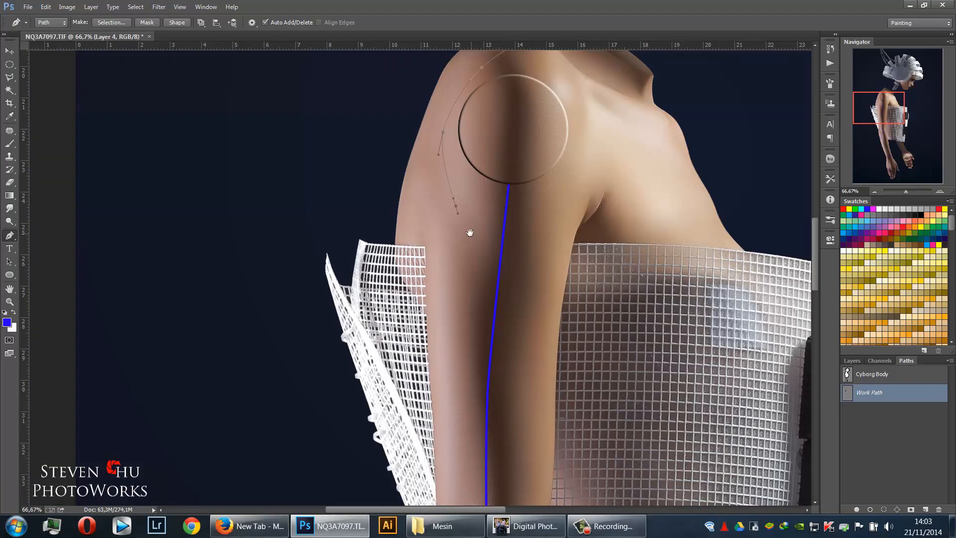
pyautogui.moveTo(469, 232); pyautogui.dragTo(538, 340)
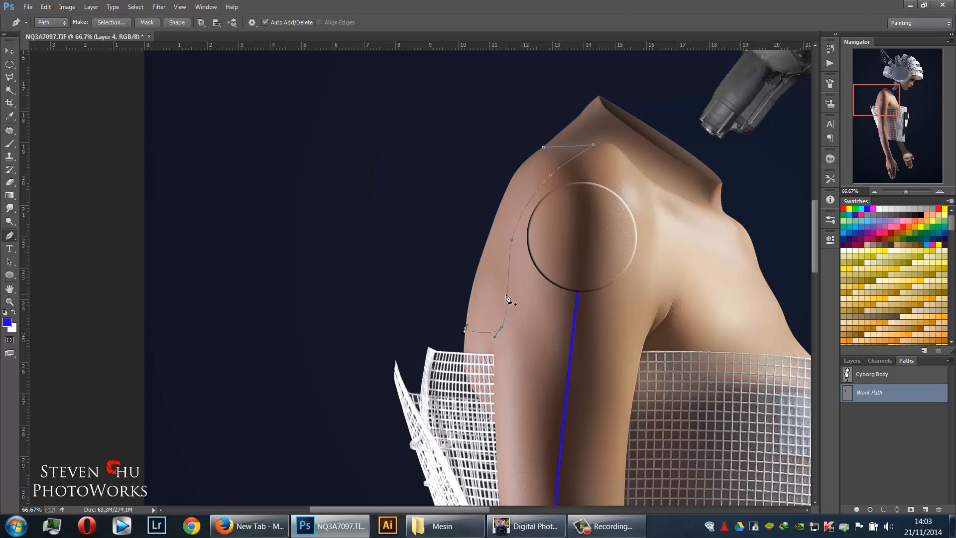
pyautogui.hotkey('ctrl', 'z')
pyautogui.moveTo(466, 335); pyautogui.dragTo(463, 330)
pyautogui.hotkey('ctrl', '+')
pyautogui.hotkey('ctrl', '+')
pyautogui.hotkey('ctrl', '+')
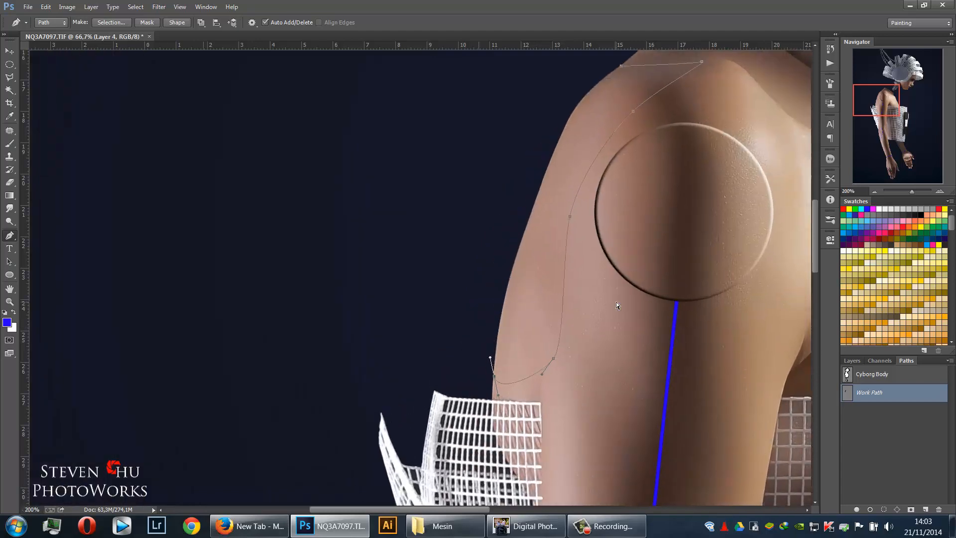
pyautogui.moveTo(628, 383); pyautogui.dragTo(521, 235)
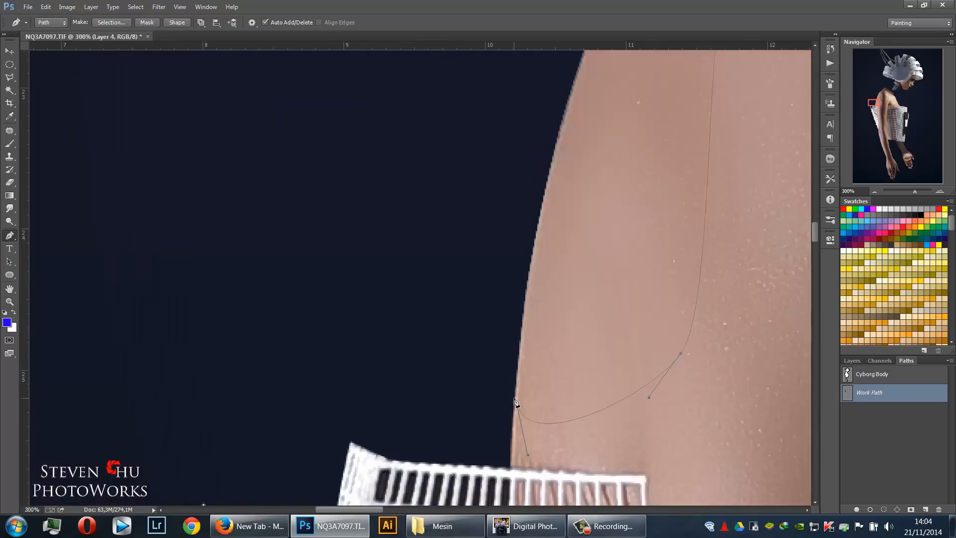
# Stroke the shoulder path in blue on Layer 4 with the Brush, and deselect the path
pyautogui.rightClick(587, 410)
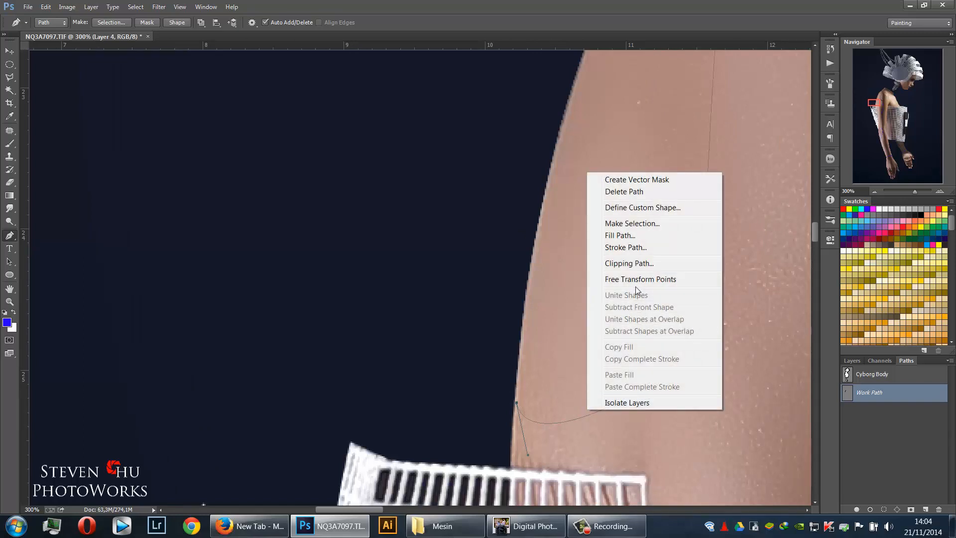
pyautogui.click(641, 249)
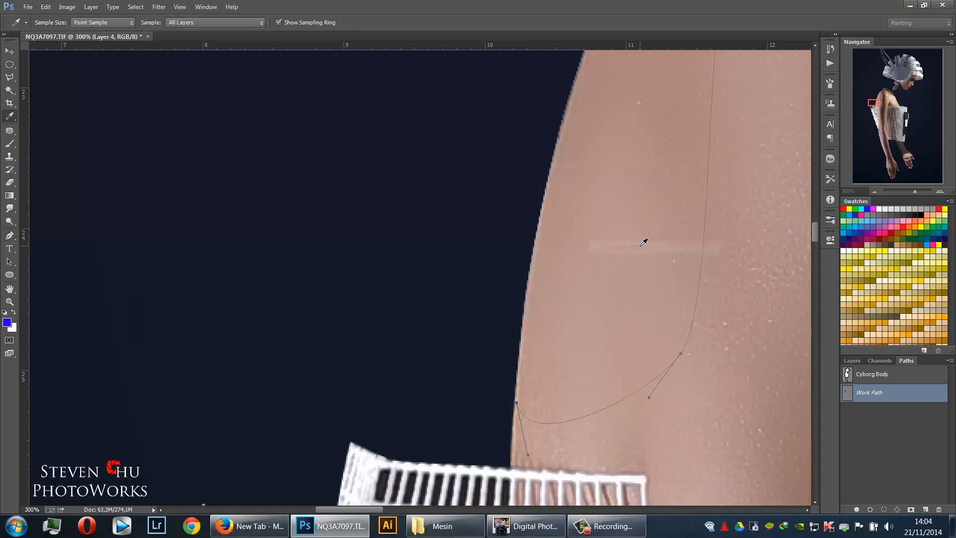
pyautogui.press('Return')
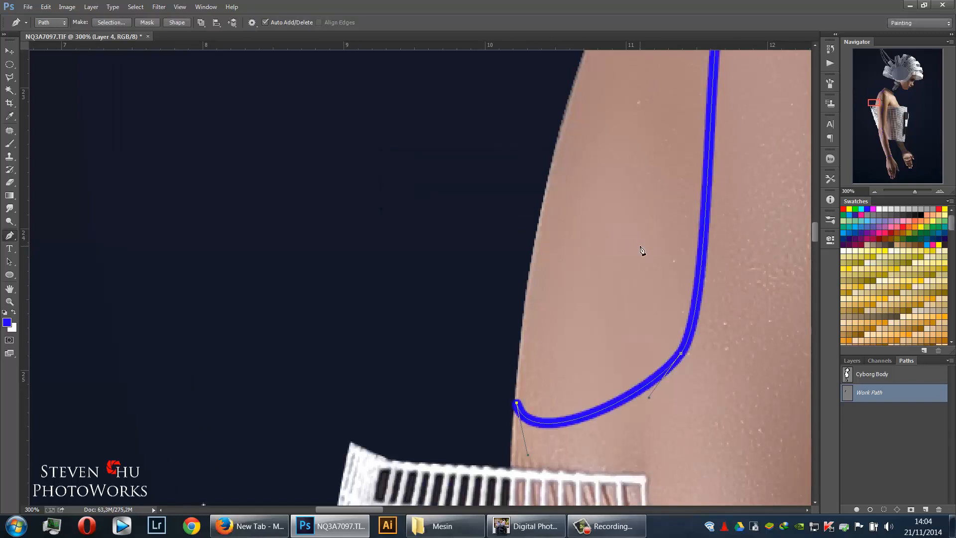
pyautogui.scroll(-4, 640, 246)
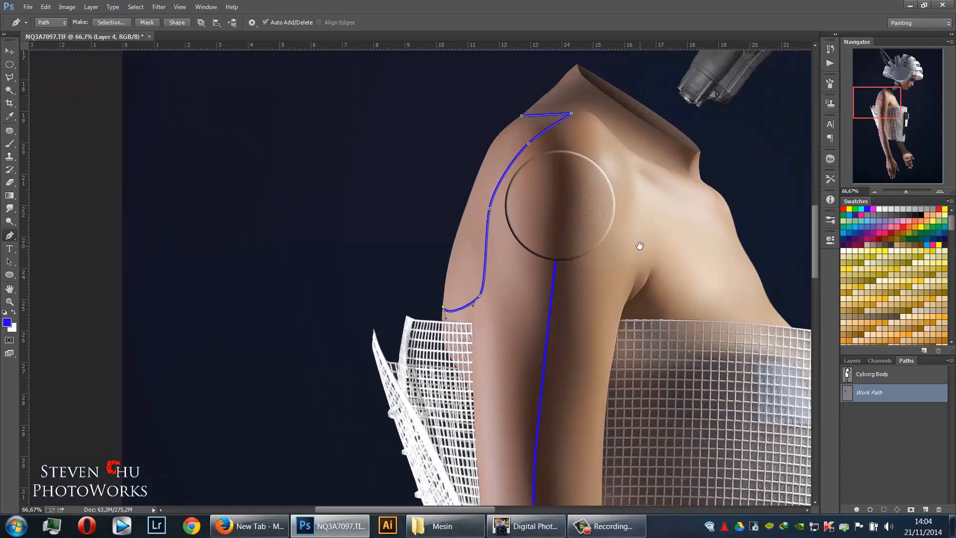
pyautogui.moveTo(638, 274); pyautogui.dragTo(521, 224)
pyautogui.moveTo(584, 241); pyautogui.dragTo(457, 299)
pyautogui.moveTo(535, 233); pyautogui.dragTo(459, 94)
pyautogui.moveTo(567, 393); pyautogui.dragTo(448, 137)
pyautogui.moveTo(516, 392); pyautogui.dragTo(557, 354)
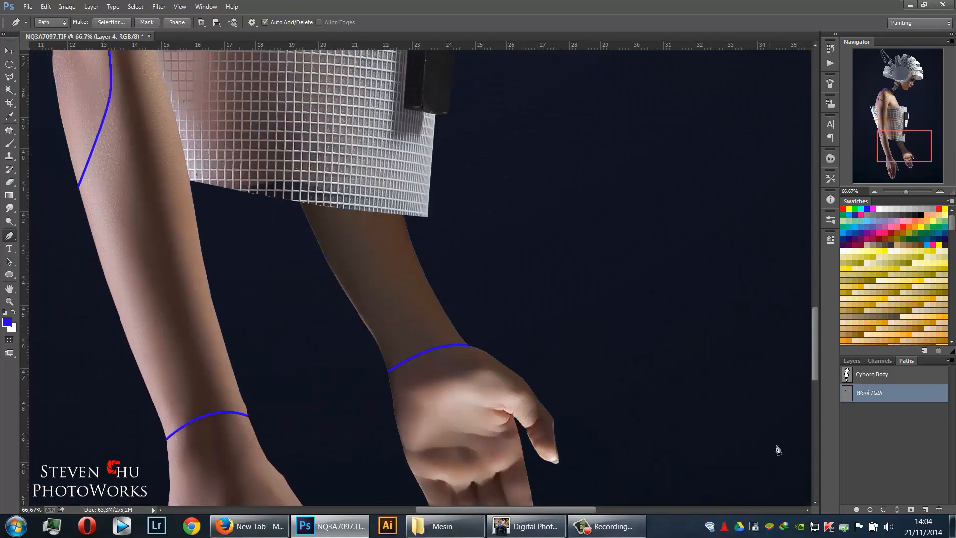
pyautogui.click(892, 420)
# Draw a curved Pen path from the upper arm's front edge, just below the mesh top's upper rim, to the long blue arm seam
pyautogui.moveTo(413, 192); pyautogui.dragTo(312, 324)
pyautogui.moveTo(324, 279); pyautogui.dragTo(323, 293)
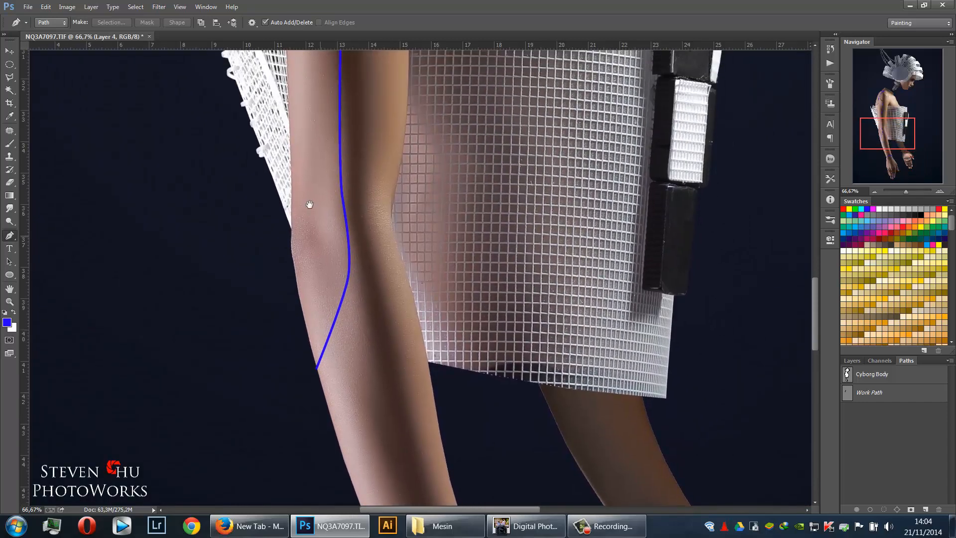
pyautogui.moveTo(309, 209); pyautogui.dragTo(304, 343)
pyautogui.moveTo(297, 248); pyautogui.dragTo(294, 379)
pyautogui.moveTo(298, 244); pyautogui.dragTo(297, 308)
pyautogui.hotkey('ctrl', 'r')
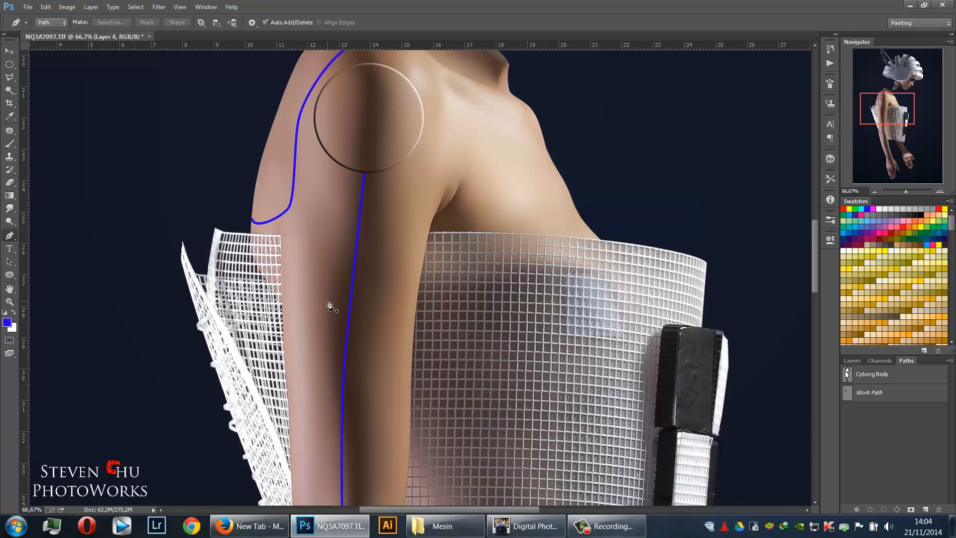
pyautogui.moveTo(383, 325); pyautogui.dragTo(427, 266)
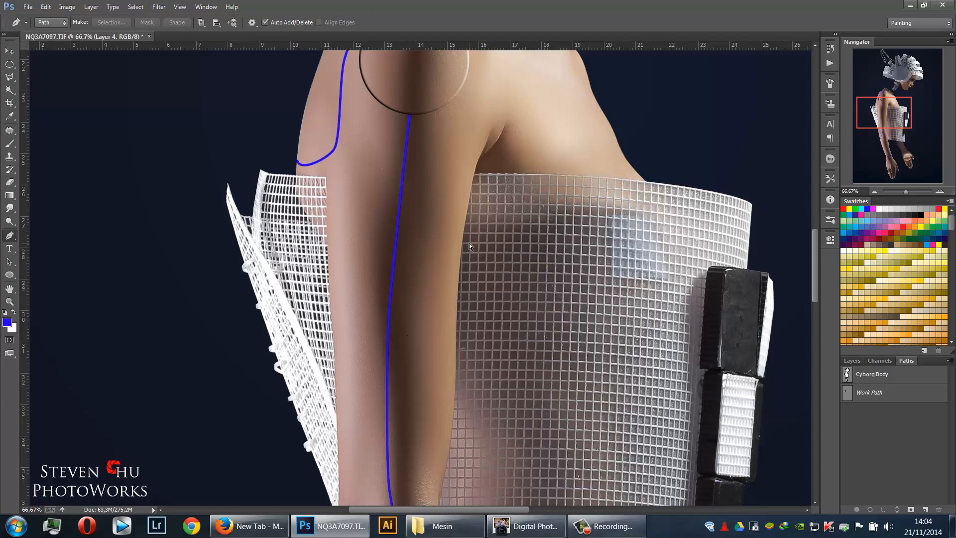
pyautogui.hotkey('ctrl', '+')
pyautogui.hotkey('ctrl', '+')
pyautogui.hotkey('ctrl', '+')
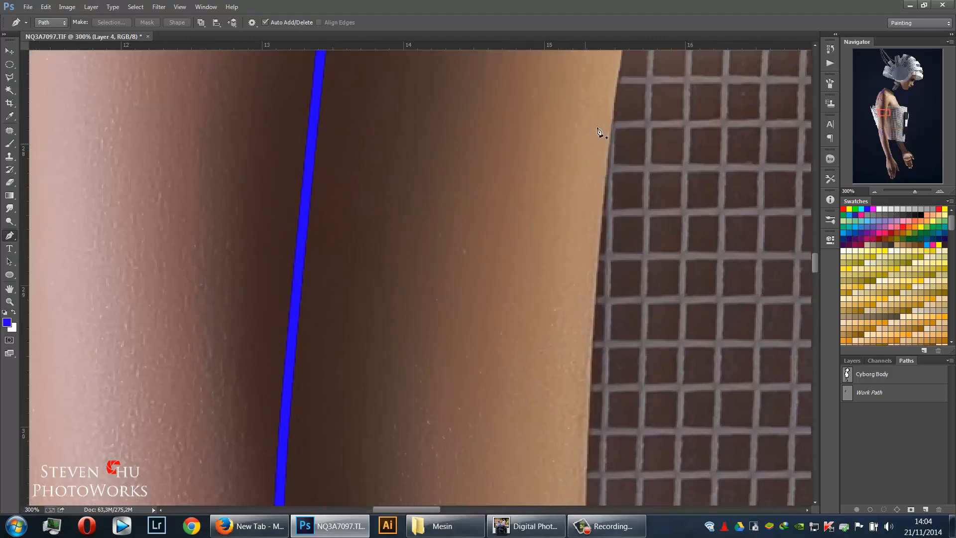
pyautogui.click(617, 86)
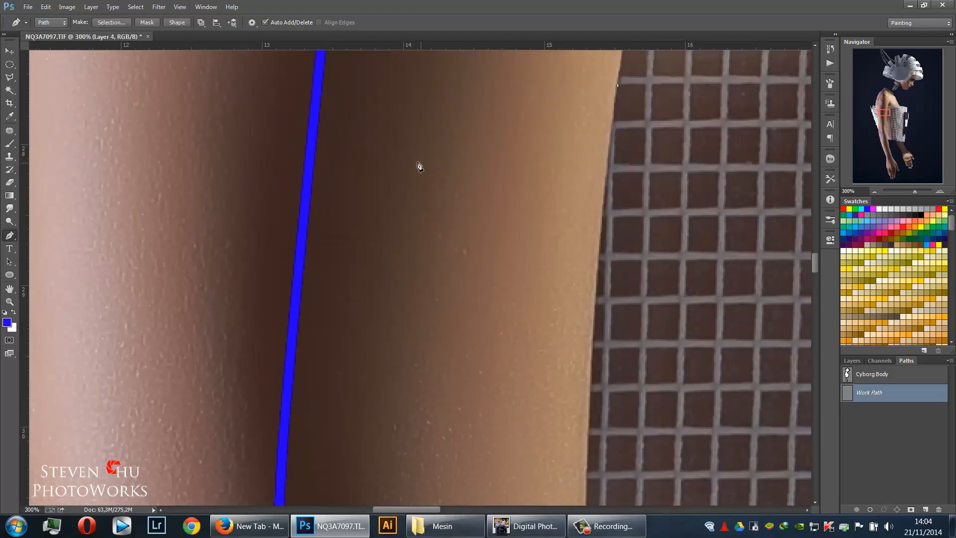
pyautogui.moveTo(377, 135); pyautogui.dragTo(338, 140)
pyautogui.click(316, 139)
# Try to extend the upper-arm path with a curve past the long seam to the arm's back edge beside the mesh
pyautogui.hotkey('ctrl', '-')
pyautogui.hotkey('ctrl', '-')
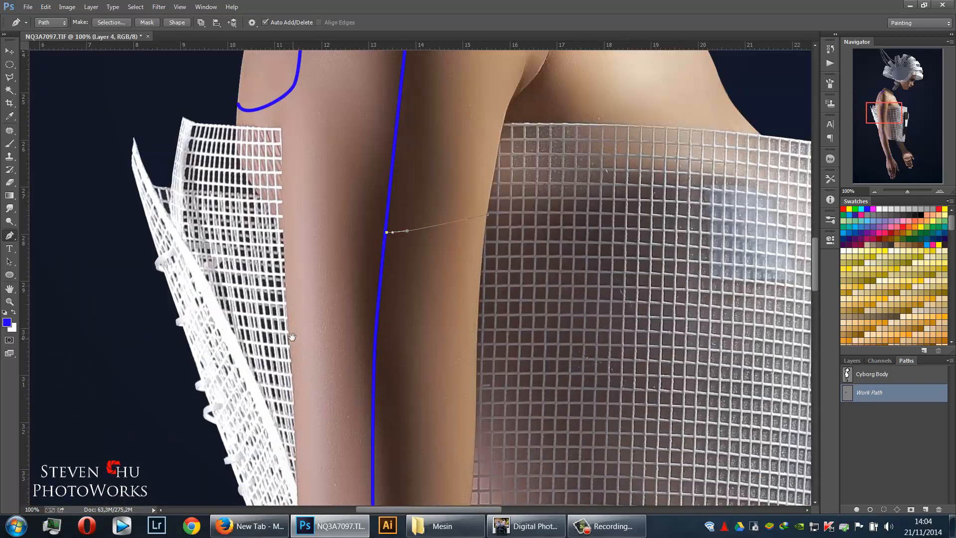
pyautogui.moveTo(302, 276); pyautogui.dragTo(421, 258)
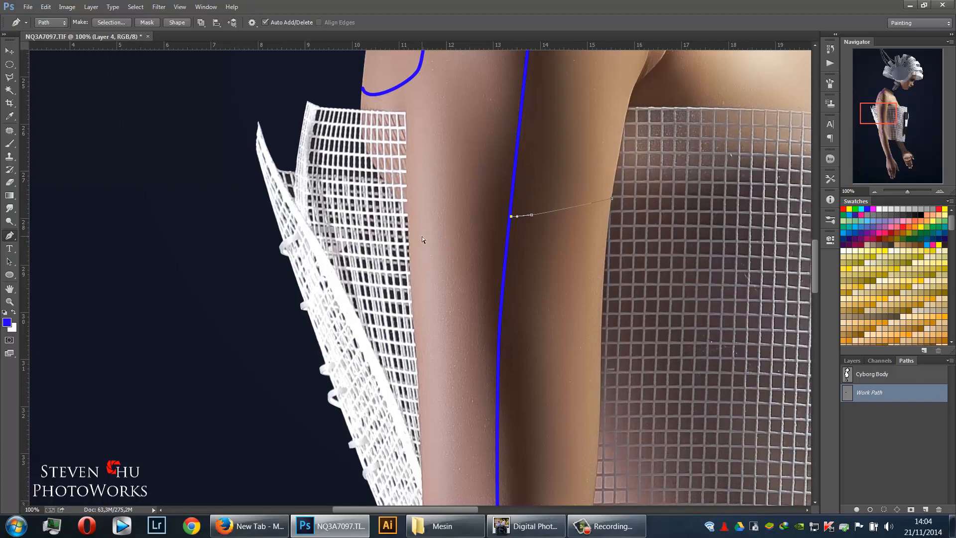
pyautogui.hotkey('ctrl', '+')
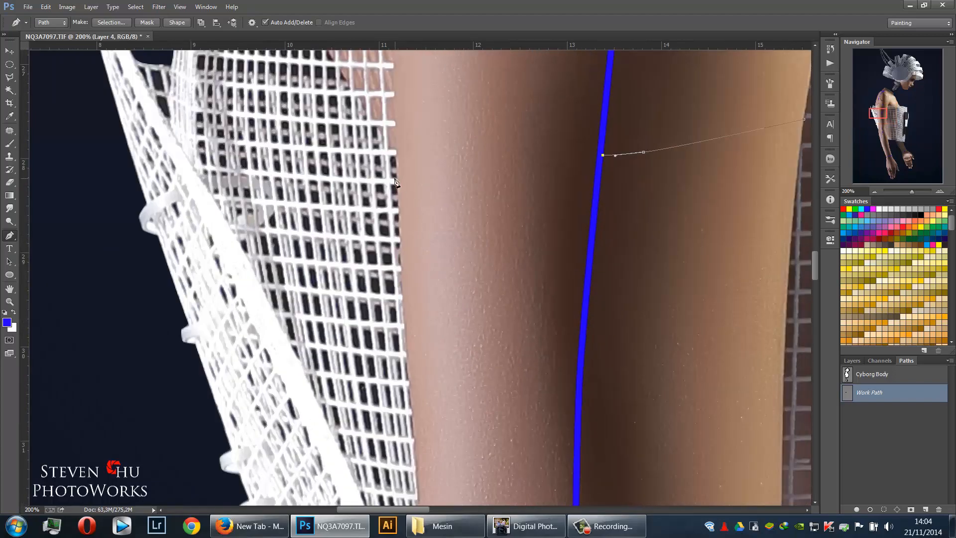
pyautogui.hotkey('ctrl', '+')
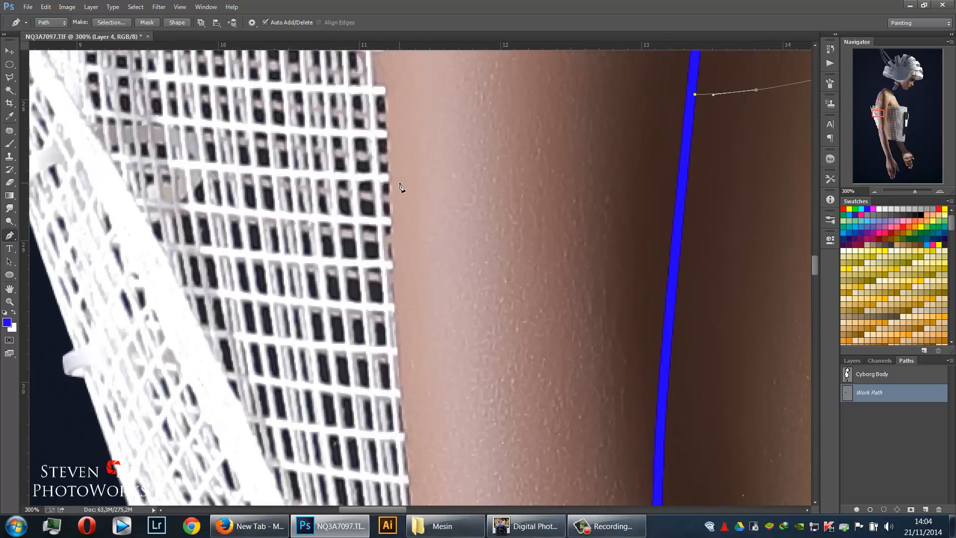
pyautogui.moveTo(399, 187); pyautogui.dragTo(415, 263)
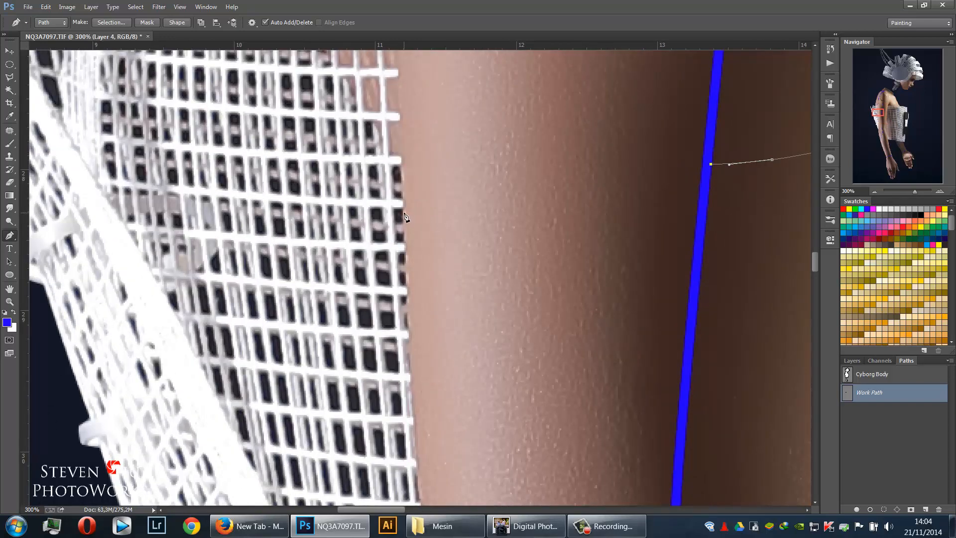
pyautogui.moveTo(403, 215); pyautogui.dragTo(373, 249)
pyautogui.keyDown('alt'); pyautogui.click(403, 216); pyautogui.keyUp('alt')
# Try stroking the full-width upper-arm path in blue with the Brush, and undo the stroke and the path's rear extension
pyautogui.rightClick(482, 210)
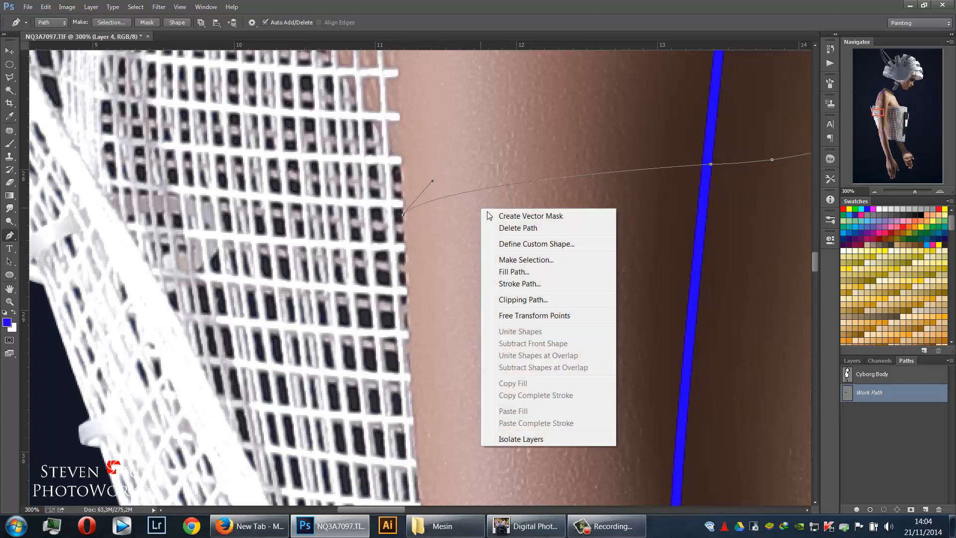
pyautogui.click(540, 285)
pyautogui.press('Return')
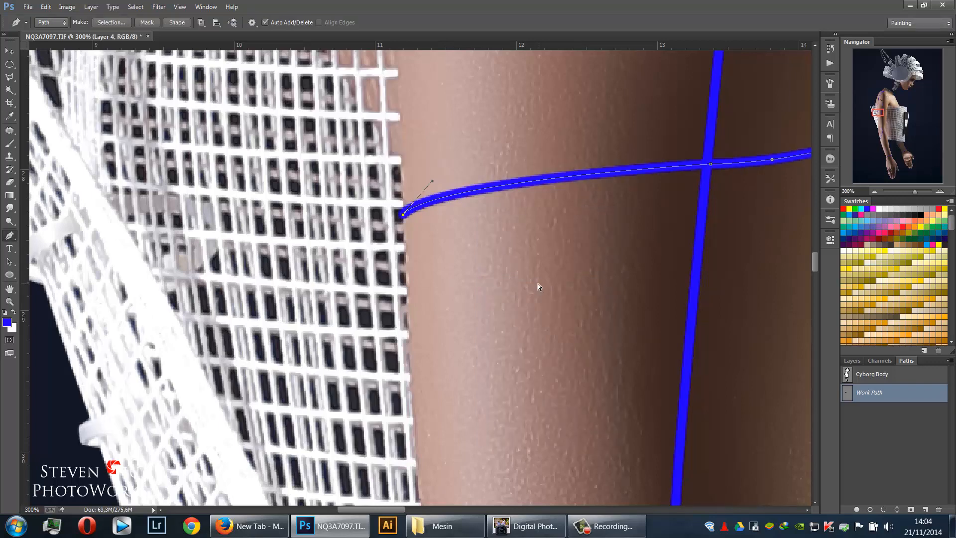
pyautogui.hotkey('ctrl', '-')
pyautogui.hotkey('ctrl', '-')
pyautogui.hotkey('ctrl', '-')
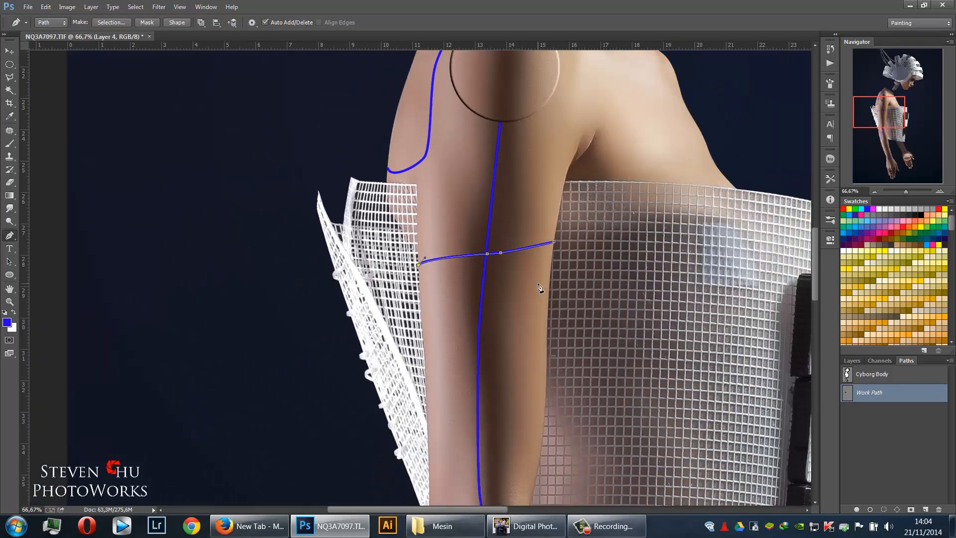
pyautogui.hotkey('ctrl', 'z')
# Stroke the short front upper-arm path in blue on Layer 4 with the Brush, and deselect the path
pyautogui.rightClick(503, 251)
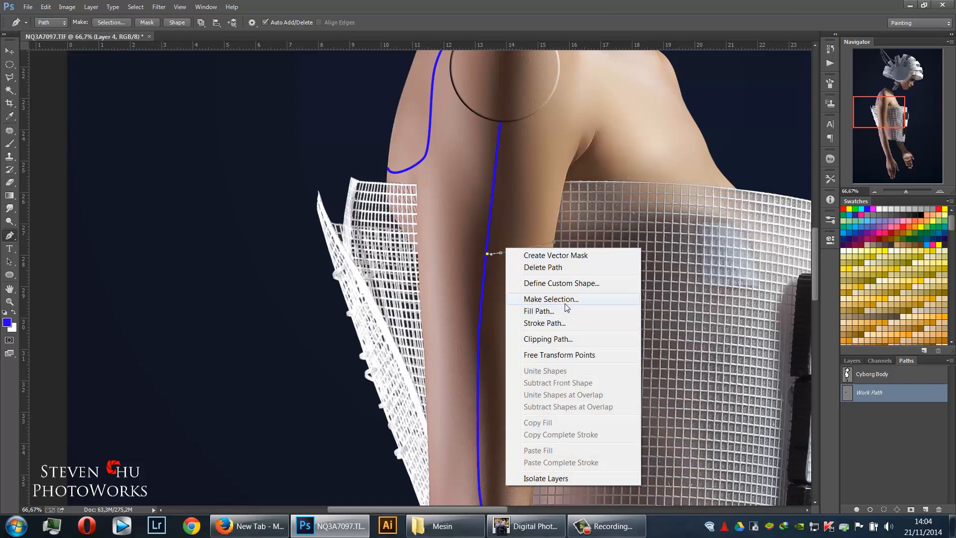
pyautogui.click(564, 323)
pyautogui.press('Return')
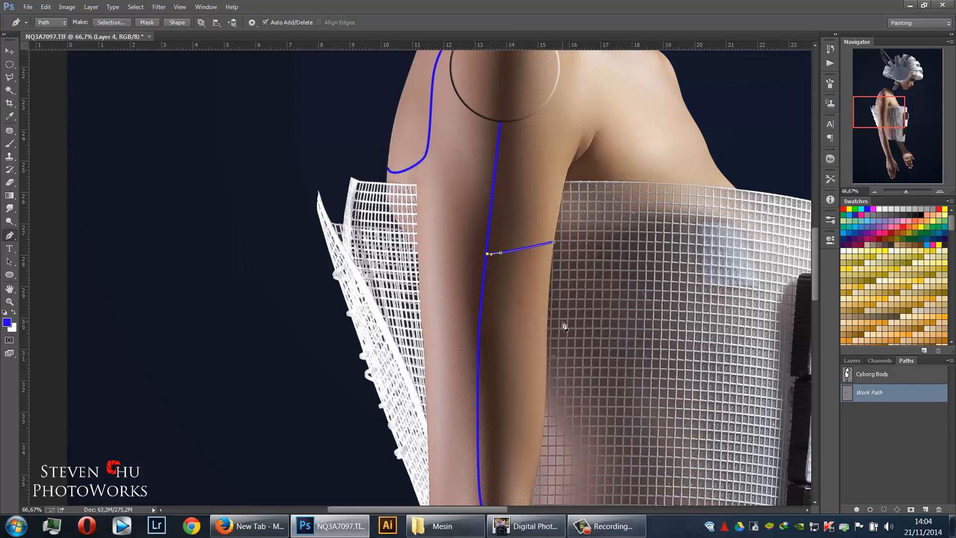
pyautogui.click(907, 447)
# Examine the blue seam lines along the arm and on the whole figure
pyautogui.moveTo(526, 382); pyautogui.dragTo(516, 180)
pyautogui.moveTo(514, 257); pyautogui.dragTo(488, 348)
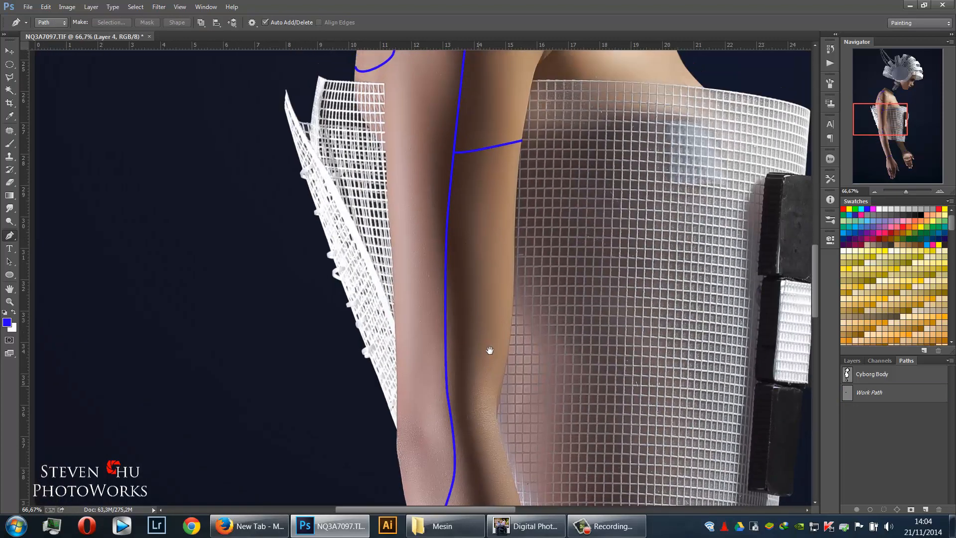
pyautogui.hotkey('ctrl', '-')
pyautogui.hotkey('ctrl', '-')
pyautogui.hotkey('ctrl', '-')
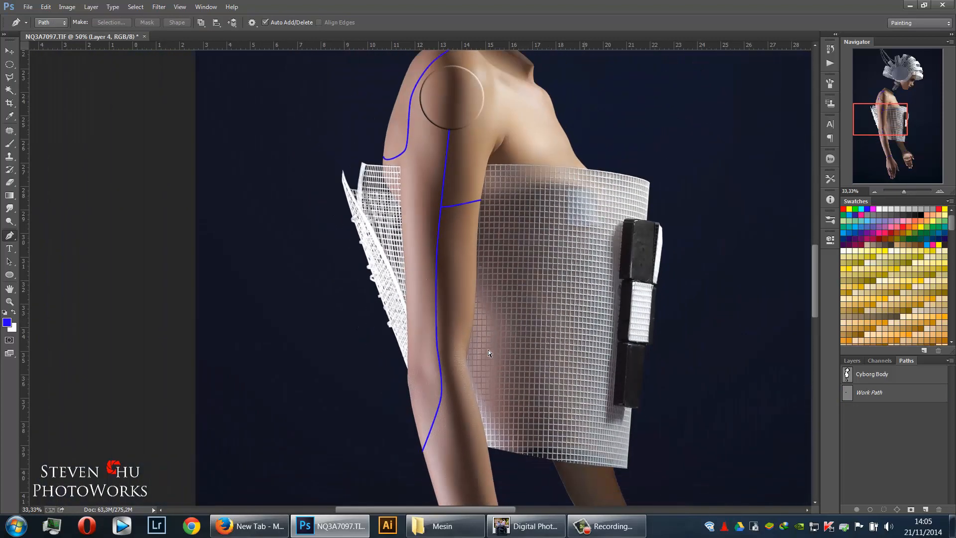
pyautogui.hotkey('ctrl', '-')
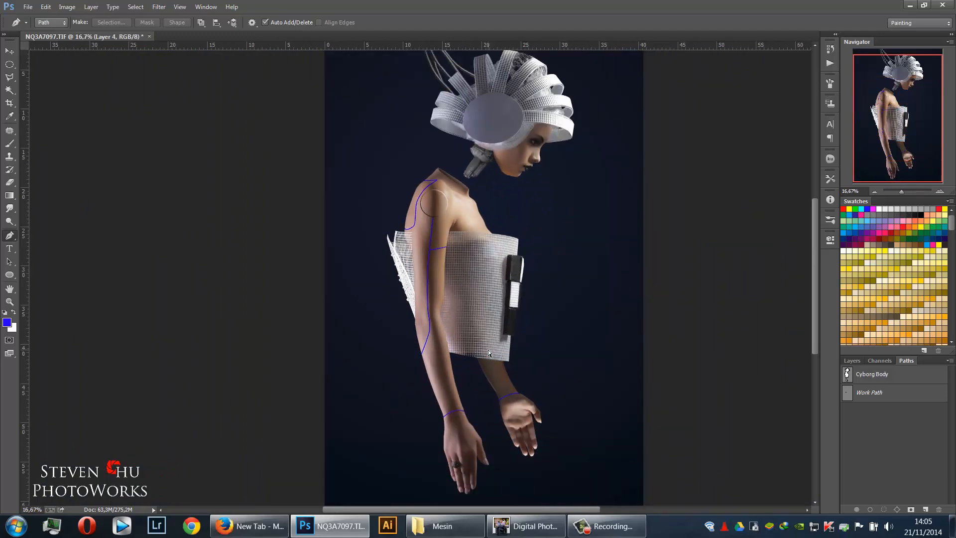
pyautogui.hotkey('ctrl', '+')
pyautogui.hotkey('ctrl', '+')
pyautogui.hotkey('ctrl', '+')
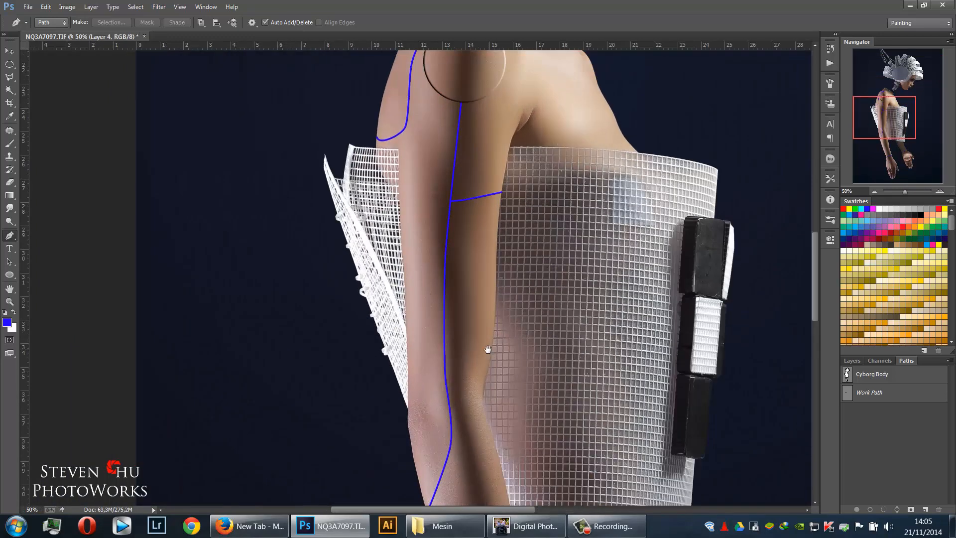
# Draw a Pen path from the arm's back edge just above the elbow, curving up to meet the long blue arm seam
pyautogui.moveTo(485, 342); pyautogui.dragTo(427, 198)
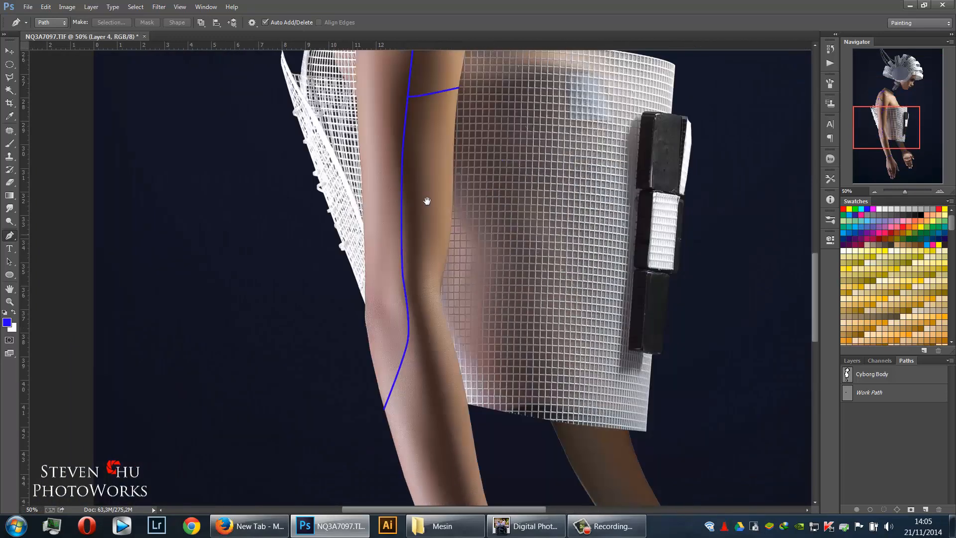
pyautogui.moveTo(418, 316); pyautogui.dragTo(413, 239)
pyautogui.moveTo(384, 195); pyautogui.dragTo(404, 255)
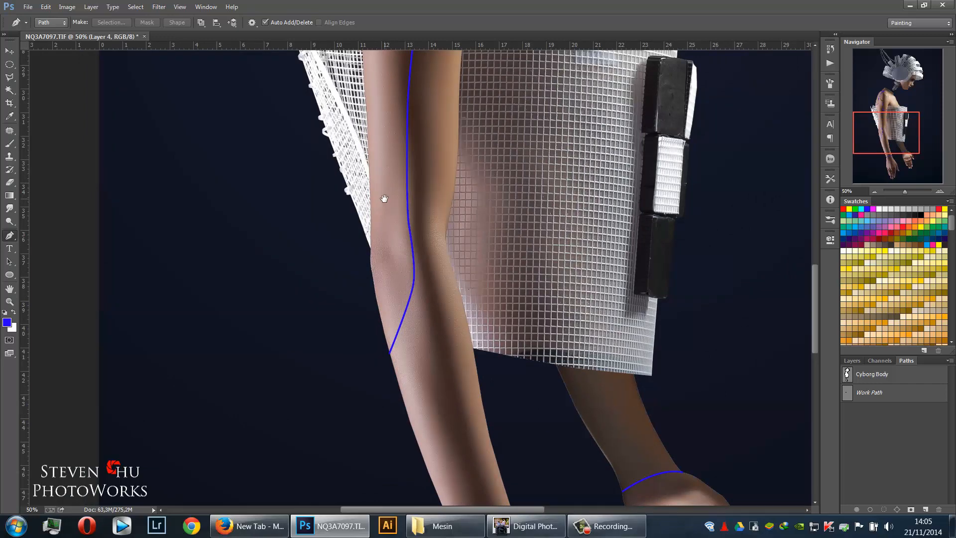
pyautogui.scroll(2, 390, 199)
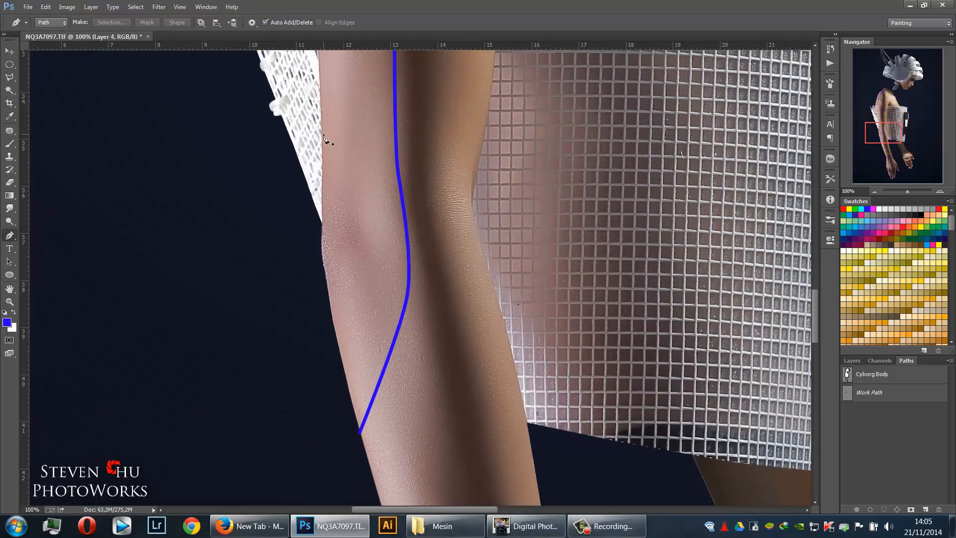
pyautogui.click(323, 140)
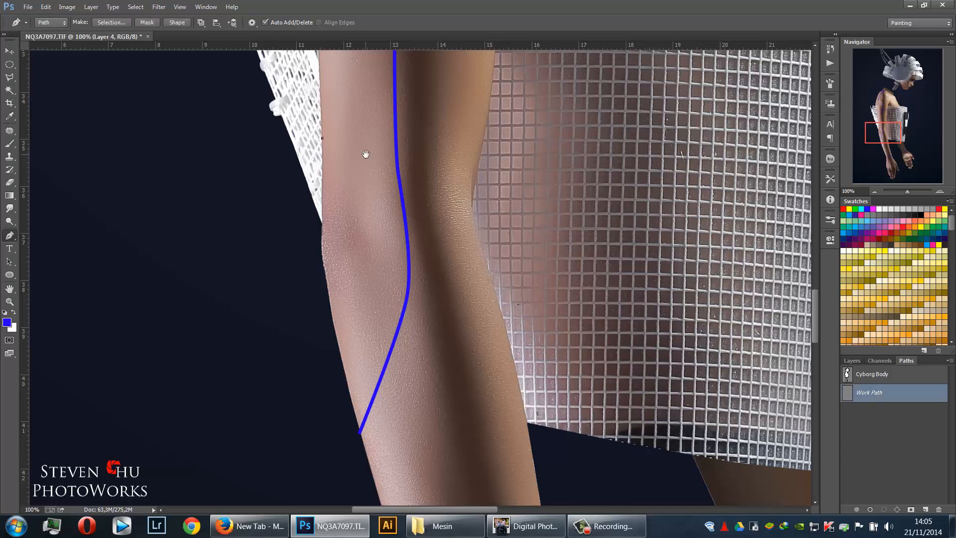
pyautogui.moveTo(367, 153); pyautogui.dragTo(465, 234)
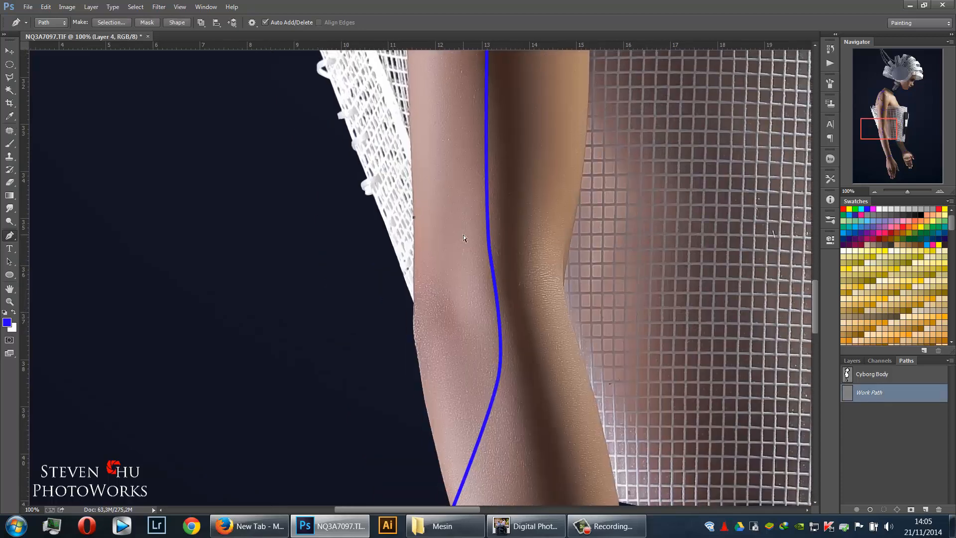
pyautogui.hotkey('ctrl', '+')
pyautogui.hotkey('ctrl', '+')
pyautogui.moveTo(475, 172); pyautogui.dragTo(421, 392)
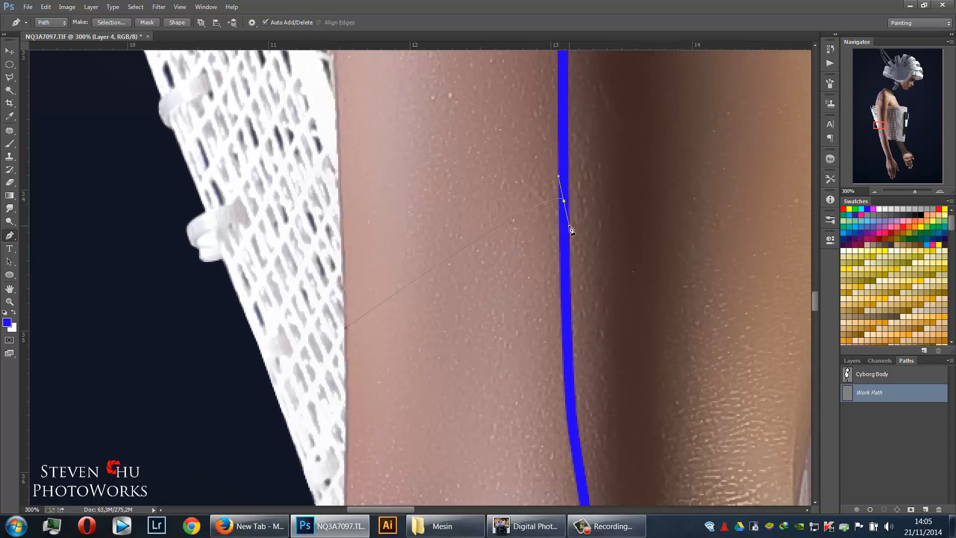
# Stroke the path above the elbow in blue with the Brush, and deselect the path
pyautogui.rightClick(564, 210)
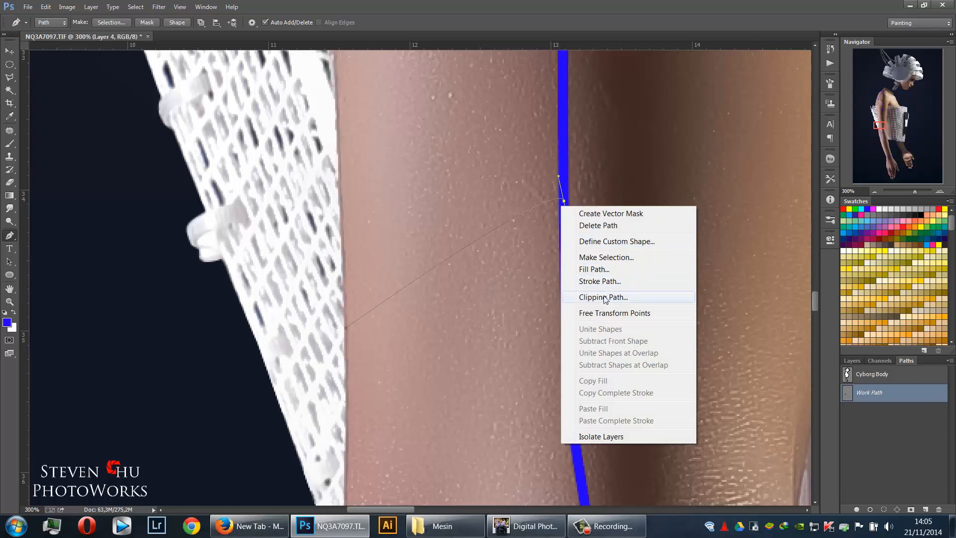
pyautogui.click(608, 281)
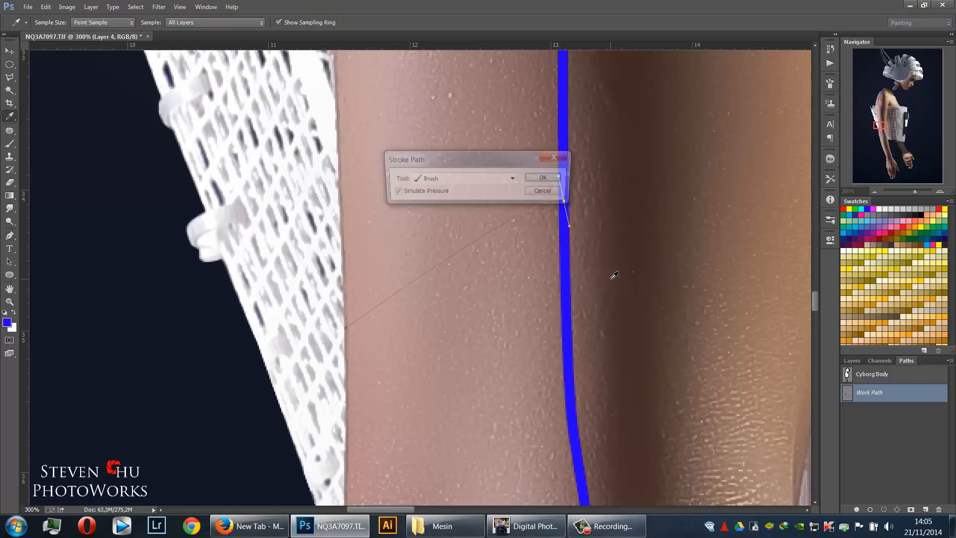
pyautogui.press('Return')
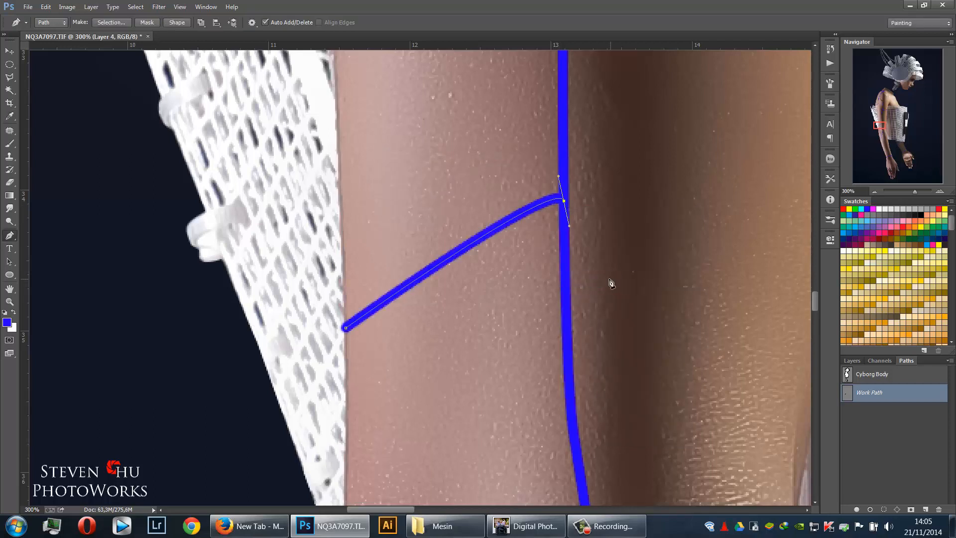
pyautogui.click(912, 446)
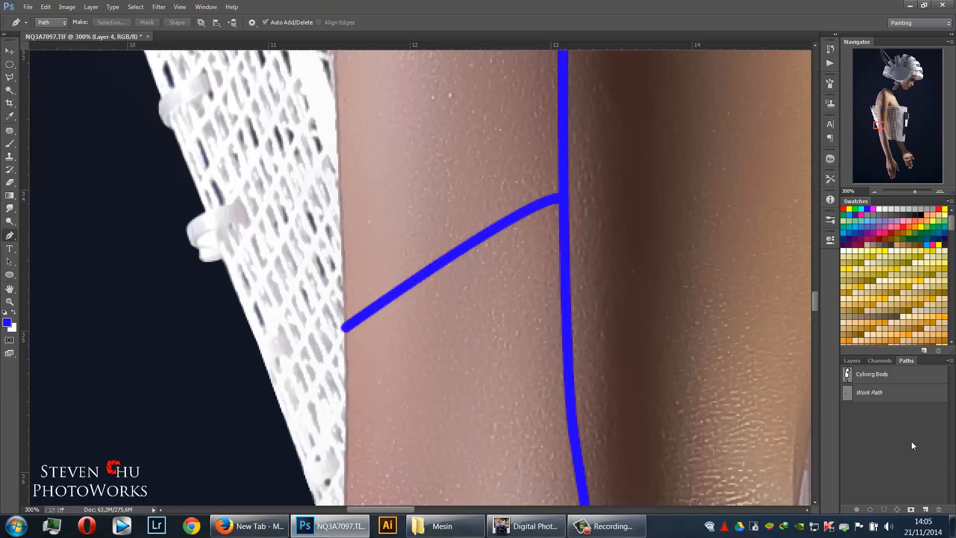
# Examine the seam lines from the elbow up to the shoulder, the neck and chest area, and the whole composite
pyautogui.hotkey('ctrl', '-')
pyautogui.hotkey('ctrl', '-')
pyautogui.hotkey('ctrl', '-')
pyautogui.hotkey('ctrl', '-')
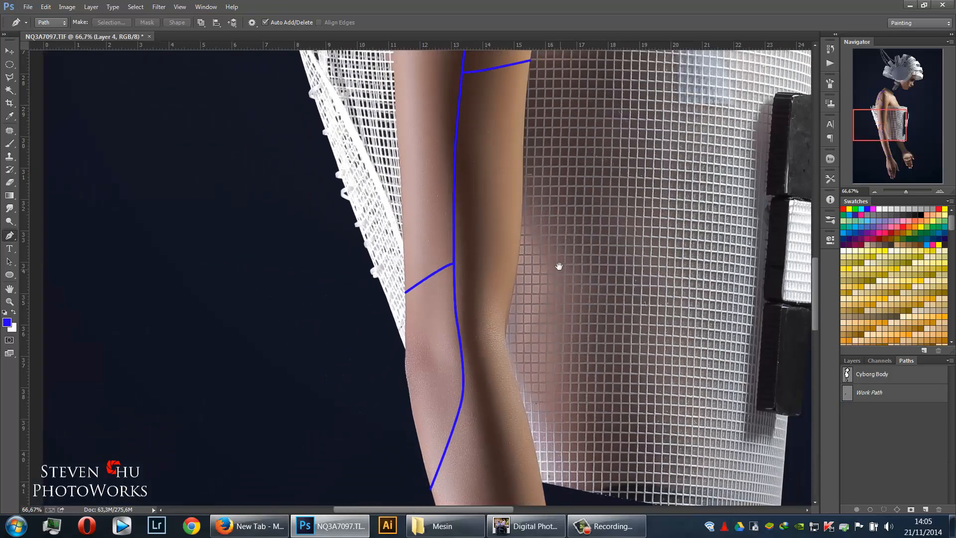
pyautogui.moveTo(529, 259); pyautogui.dragTo(433, 336)
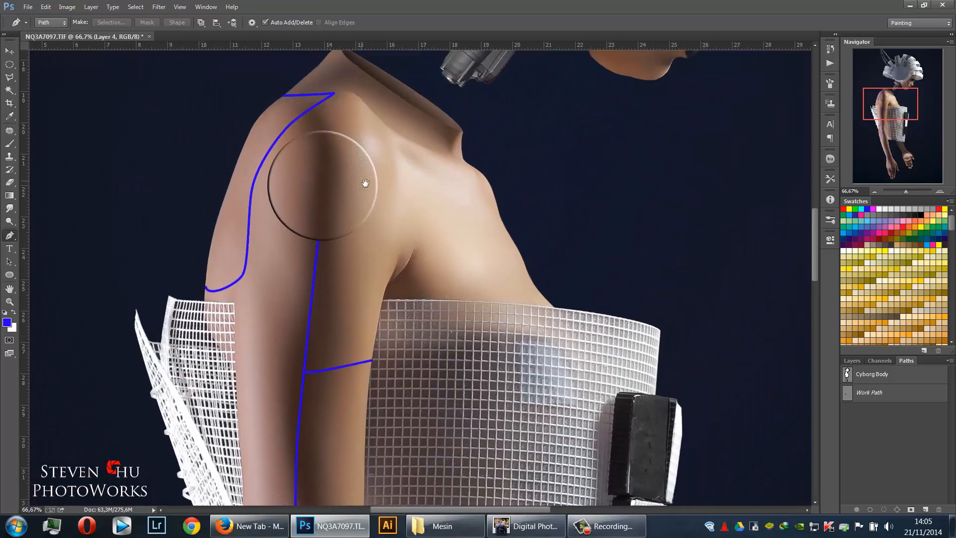
pyautogui.moveTo(441, 227); pyautogui.dragTo(396, 259)
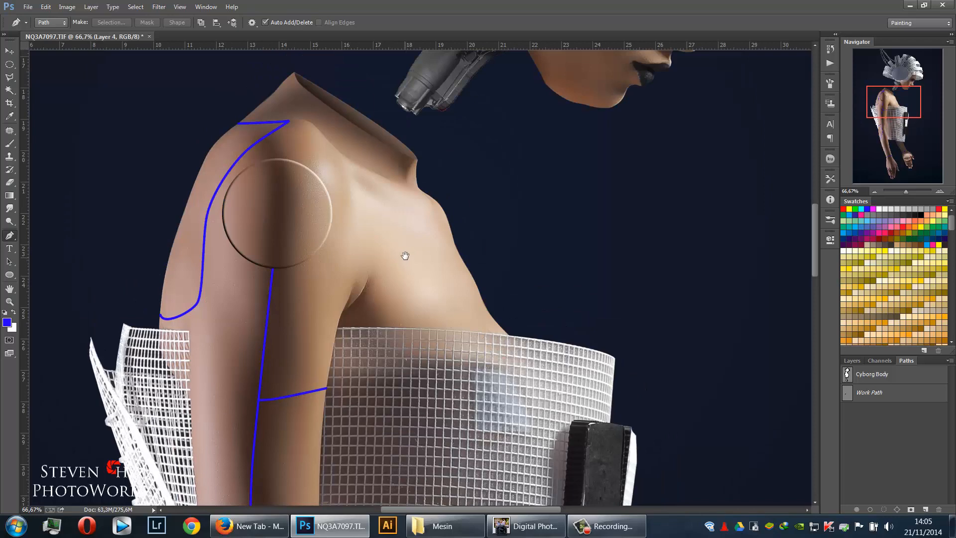
pyautogui.moveTo(427, 269); pyautogui.dragTo(361, 281)
pyautogui.moveTo(401, 240); pyautogui.dragTo(342, 301)
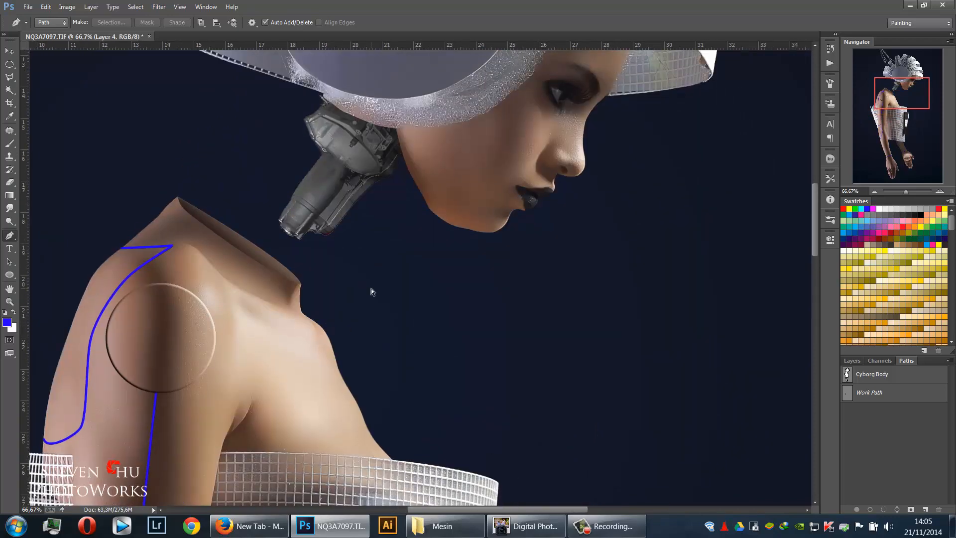
pyautogui.hotkey('ctrl', '-')
pyautogui.hotkey('ctrl', '-')
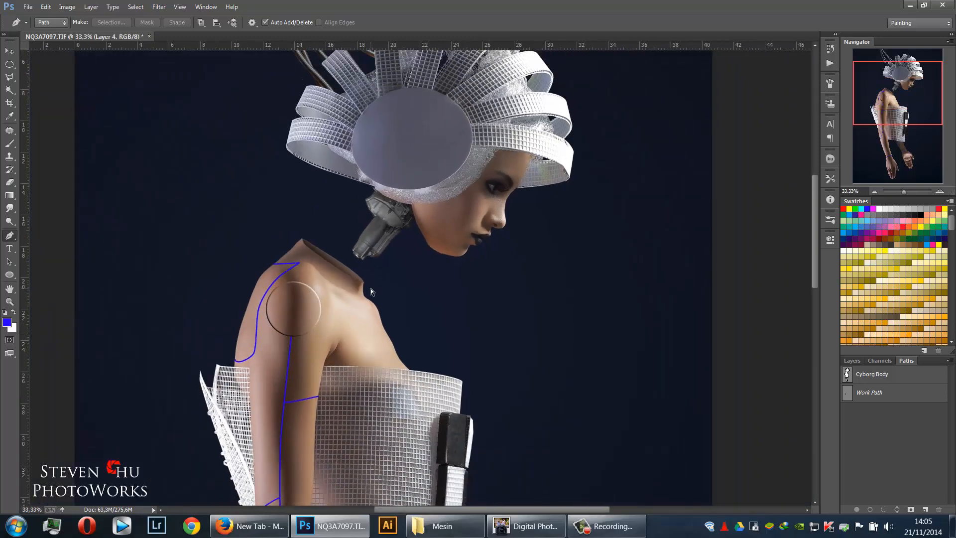
pyautogui.hotkey('ctrl', '-')
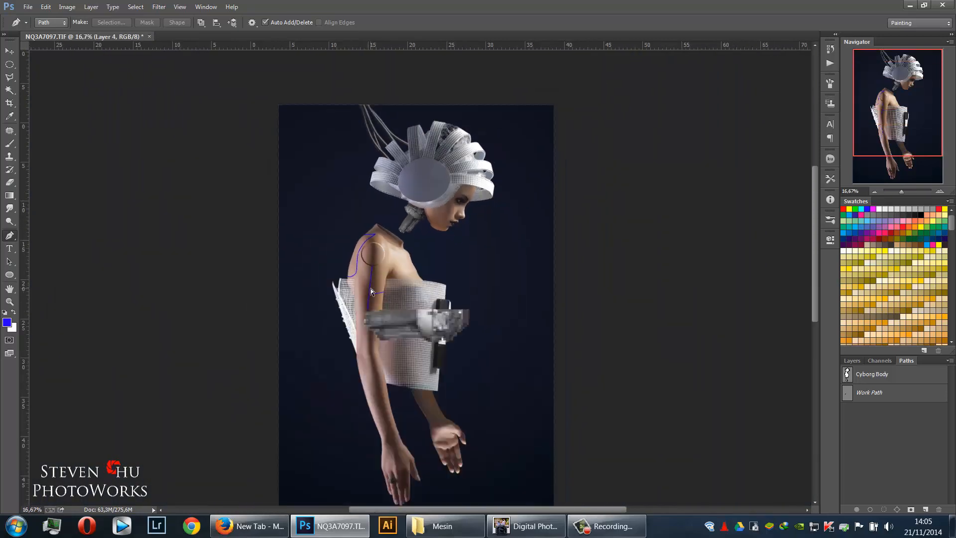
# Trim the seam end at the upper arm's front edge on Layer 4, using the Eraser with a hard 22 px tip
pyautogui.hotkey('ctrl', '+')
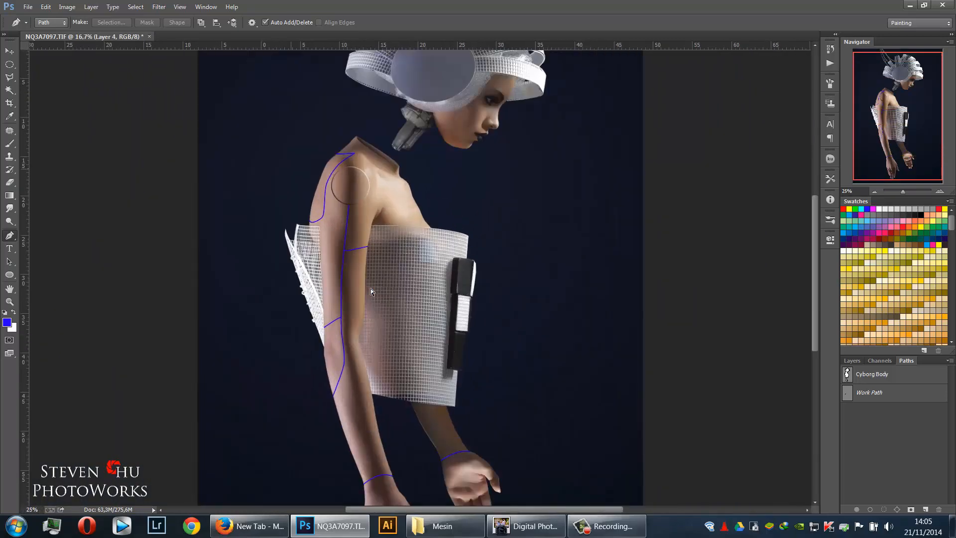
pyautogui.hotkey('ctrl', '+')
pyautogui.hotkey('ctrl', '+')
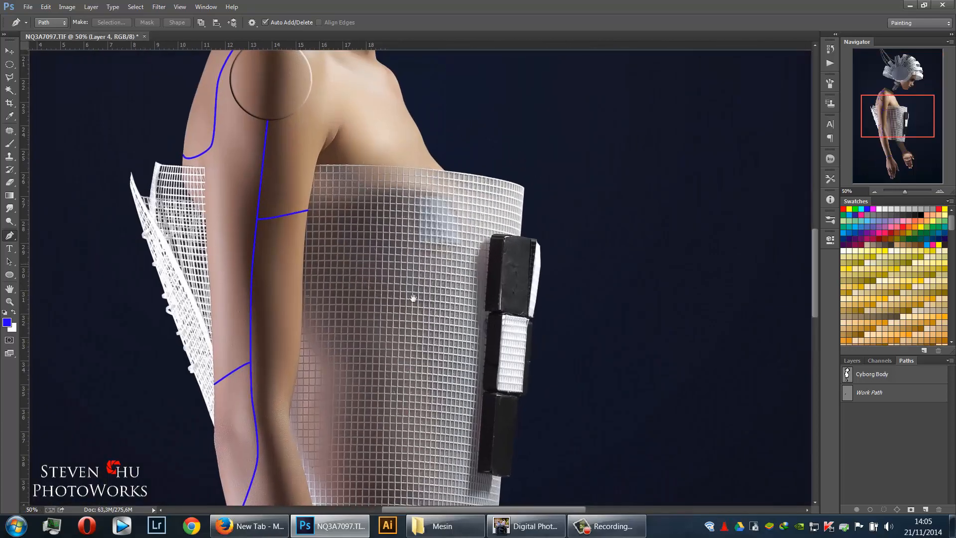
pyautogui.hotkey('ctrl', '+')
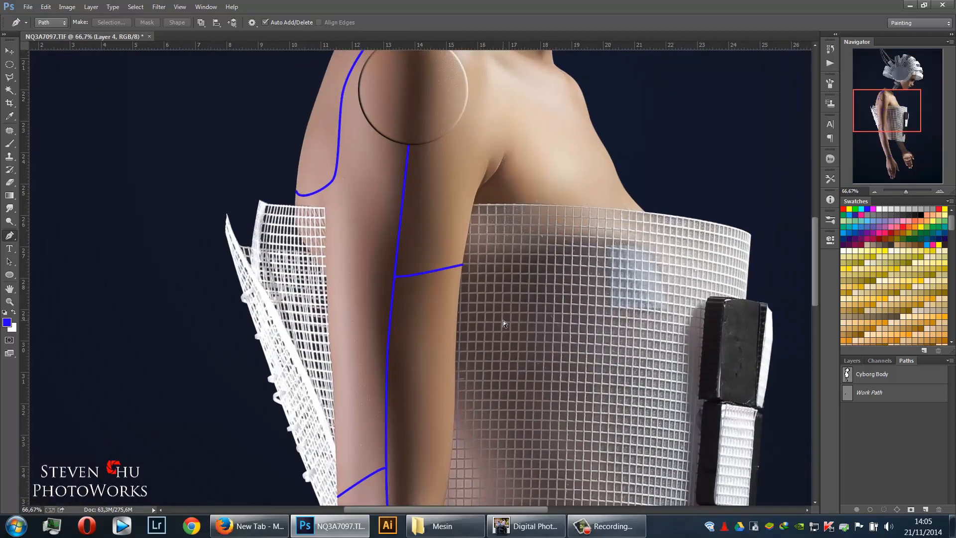
pyautogui.hotkey('ctrl', '+')
pyautogui.hotkey('ctrl', '+')
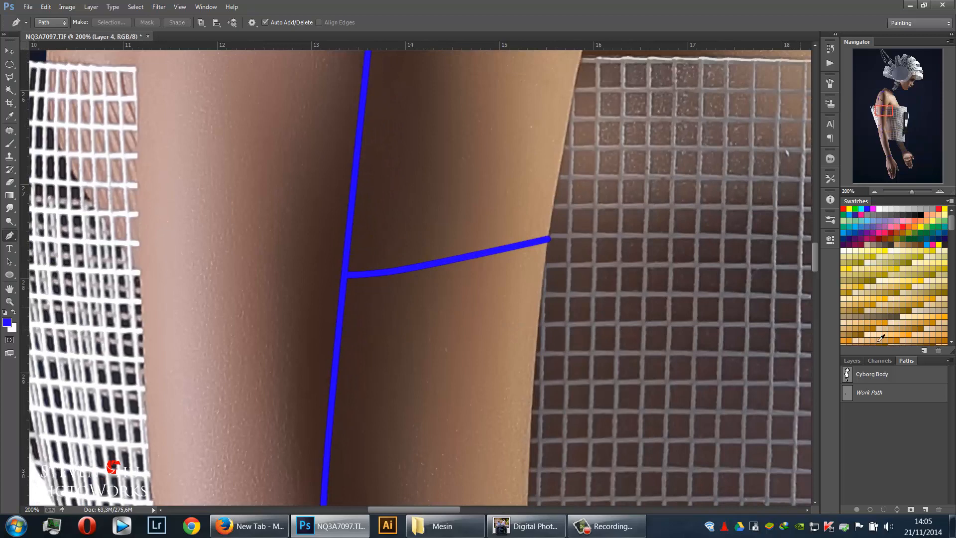
pyautogui.click(850, 361)
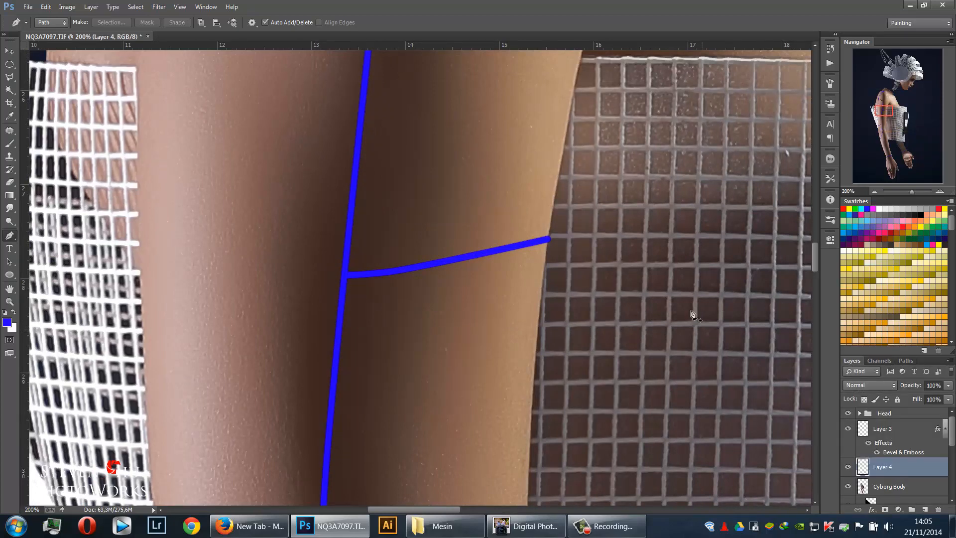
pyautogui.click(9, 181)
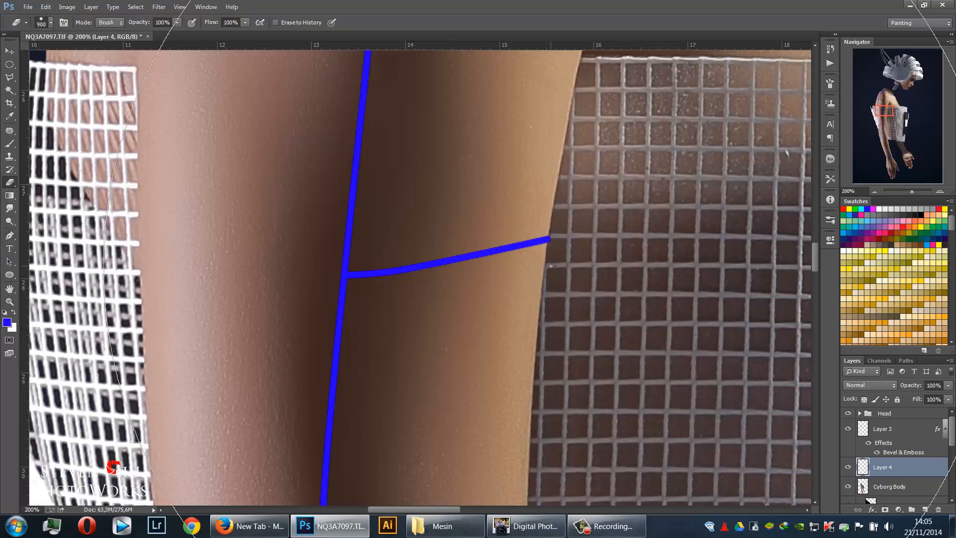
pyautogui.rightClick(551, 266)
pyautogui.click(667, 12)
pyautogui.rightClick(639, 132)
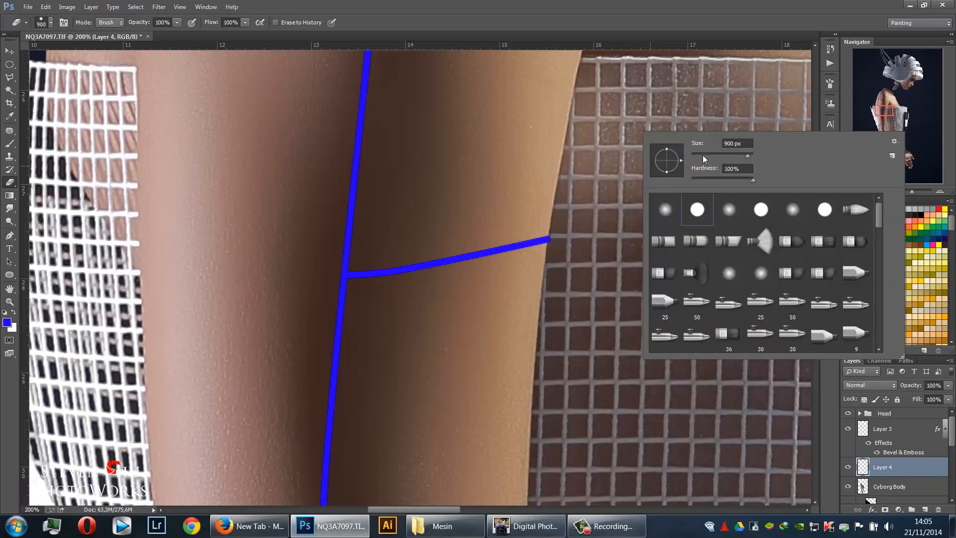
pyautogui.click(703, 155)
pyautogui.moveTo(699, 153); pyautogui.dragTo(698, 153)
pyautogui.click(673, 4)
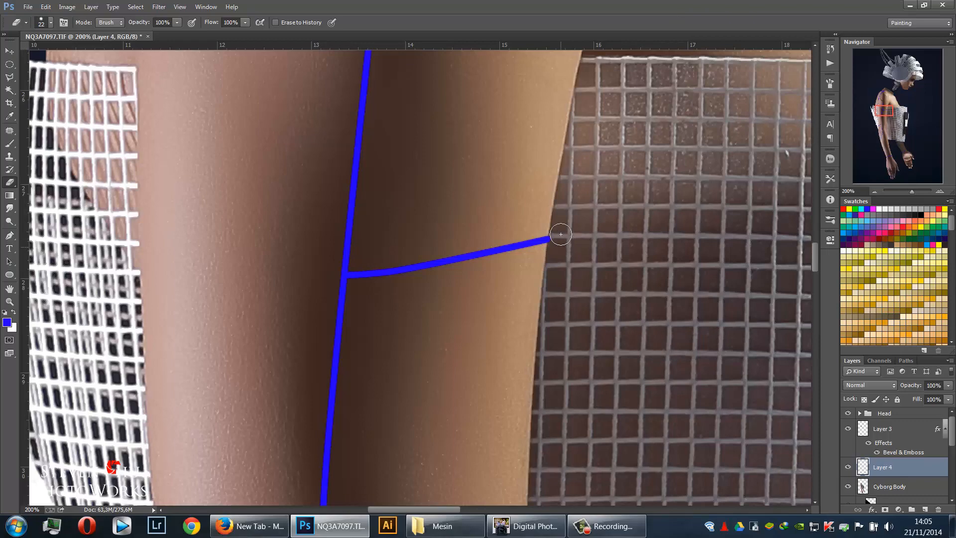
# Erase the seam overhangs at the arm's back edge, above and below the elbow
pyautogui.moveTo(492, 367); pyautogui.dragTo(587, 93)
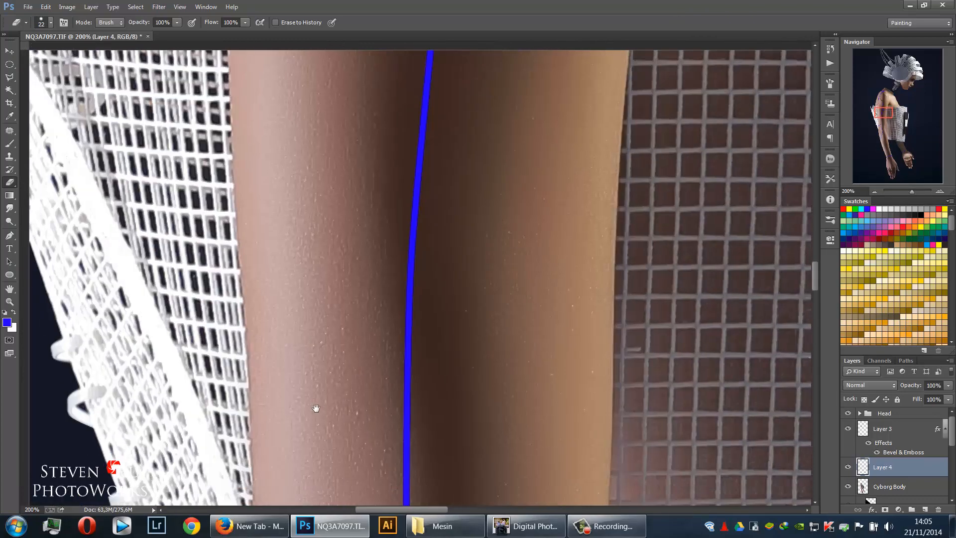
pyautogui.moveTo(316, 408); pyautogui.dragTo(315, 184)
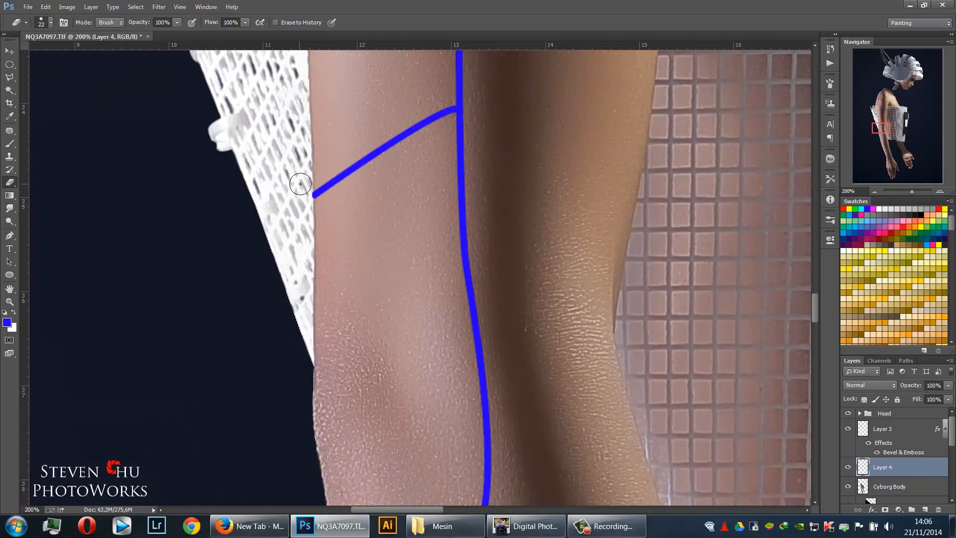
pyautogui.scroll(-10, 295, 314)
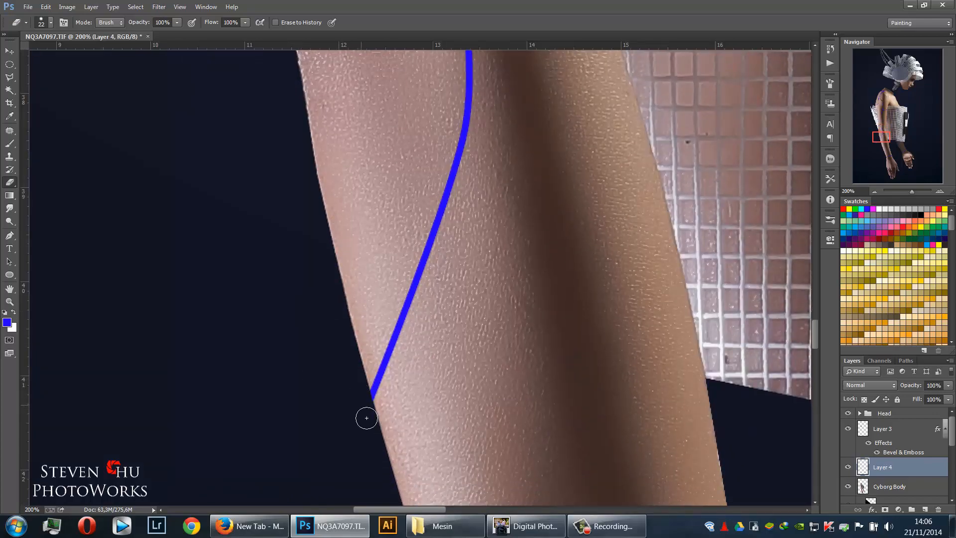
# Clean up the seam ends at the edges of both wrists with the Eraser
pyautogui.scroll(-9, 365, 412)
pyautogui.scroll(-15, 367, 267)
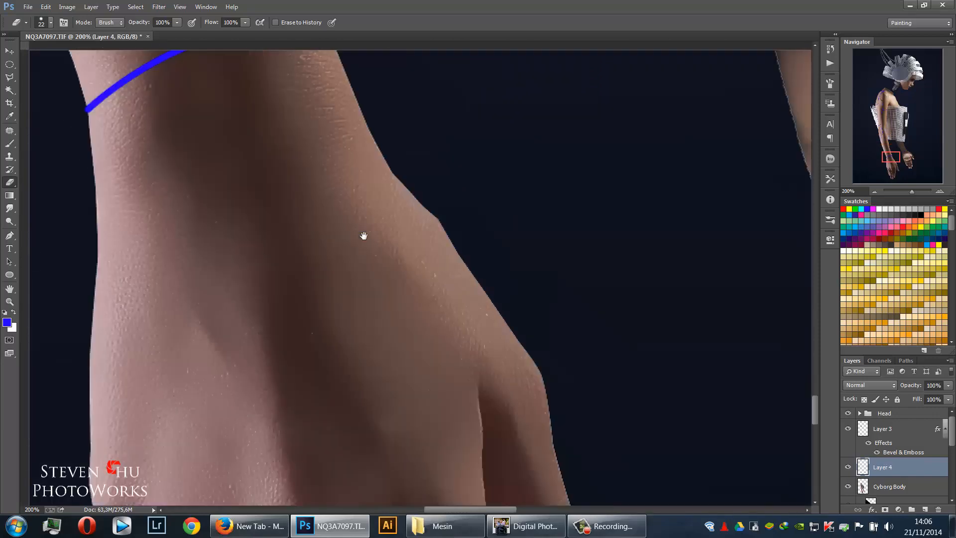
pyautogui.scroll(3, 354, 240)
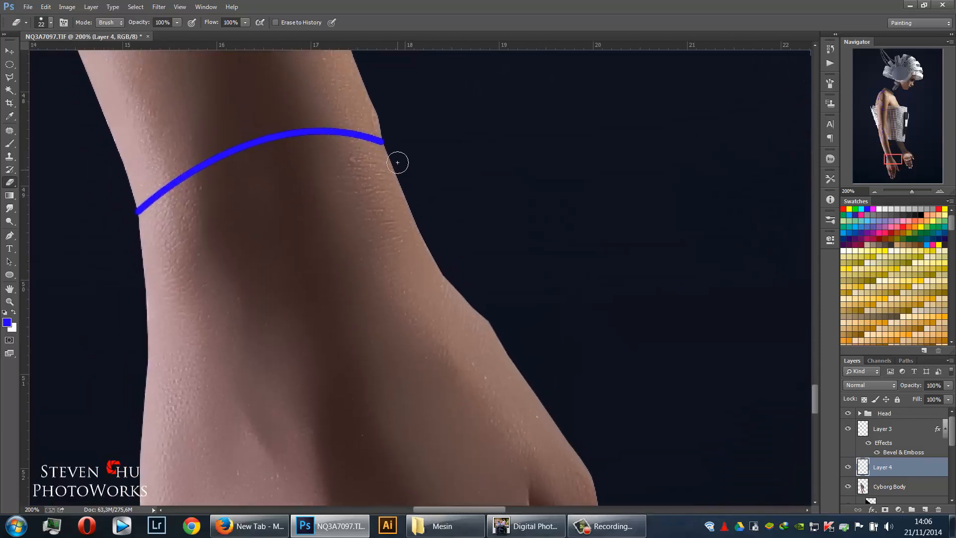
pyautogui.moveTo(372, 205); pyautogui.dragTo(493, 233)
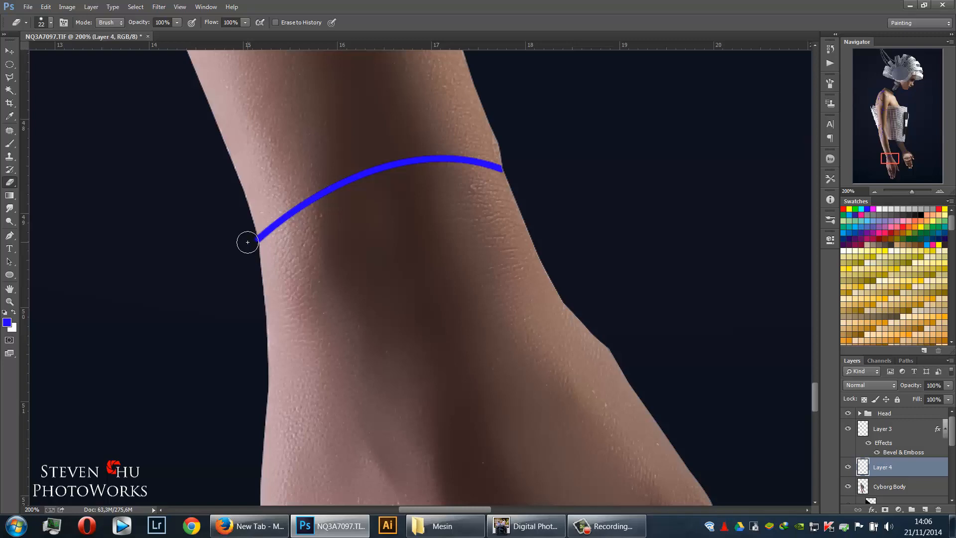
pyautogui.moveTo(588, 228); pyautogui.dragTo(290, 251)
pyautogui.moveTo(776, 230); pyautogui.dragTo(486, 290)
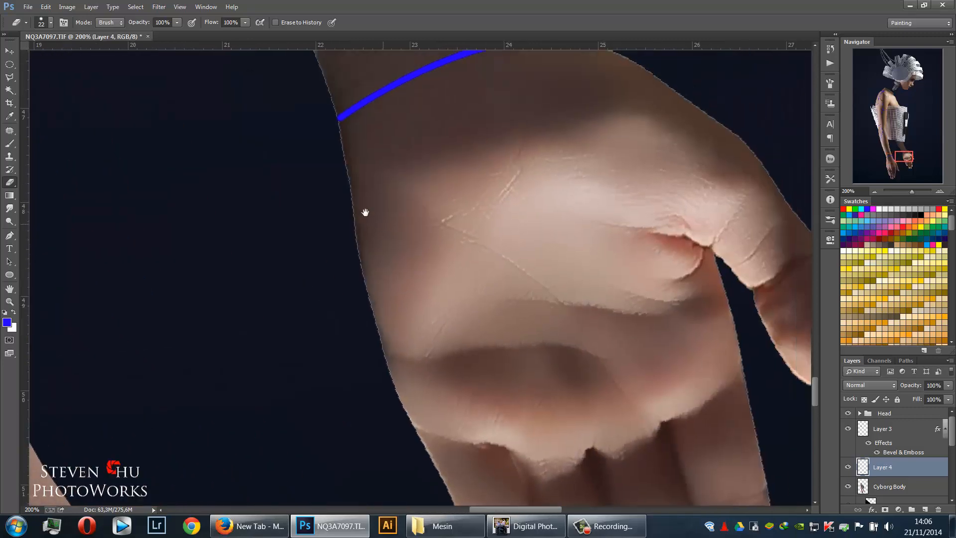
pyautogui.moveTo(397, 192); pyautogui.dragTo(367, 262)
pyautogui.moveTo(483, 288); pyautogui.dragTo(526, 410)
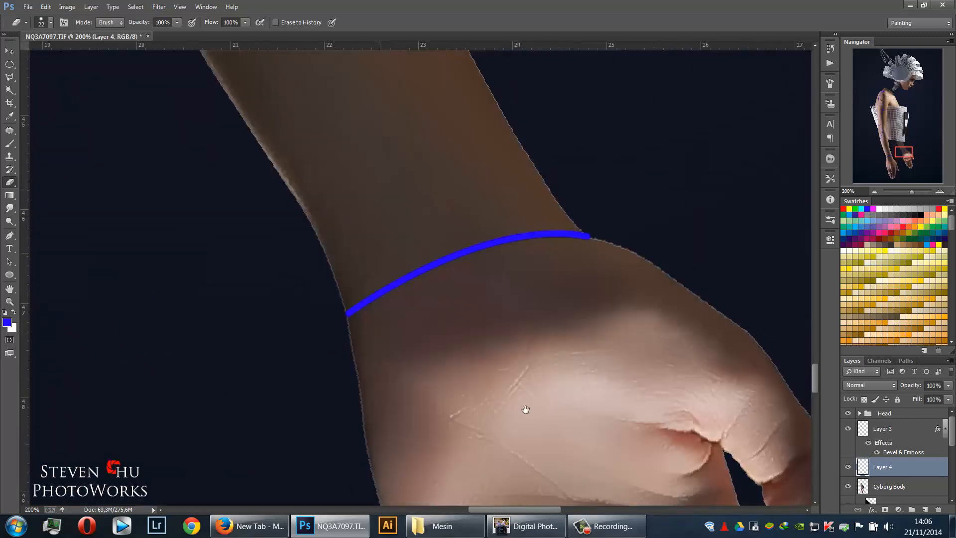
# Trim both ends of the shoulder seam where they meet the back edge of the shoulder and upper arm
pyautogui.moveTo(249, 189); pyautogui.dragTo(380, 433)
pyautogui.moveTo(262, 252); pyautogui.dragTo(284, 458)
pyautogui.moveTo(198, 208); pyautogui.dragTo(317, 457)
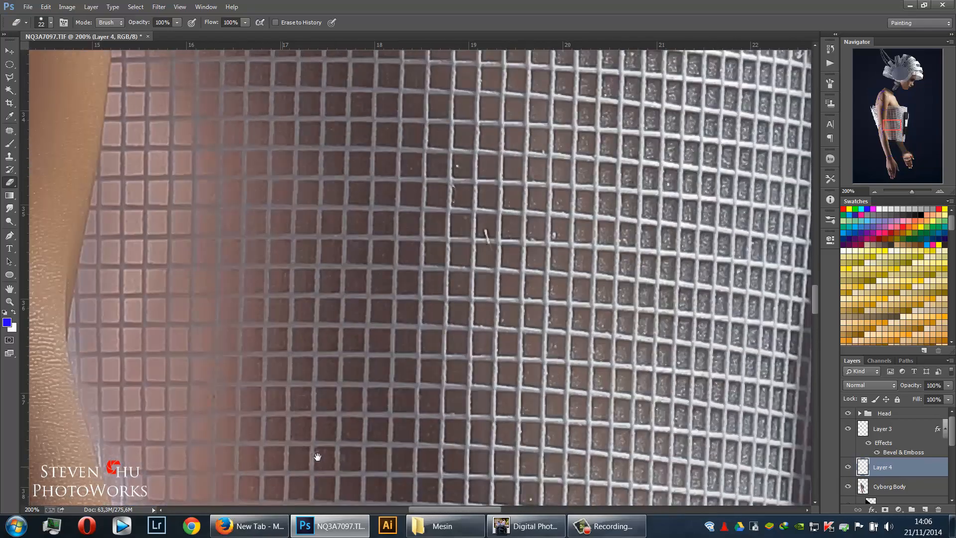
pyautogui.moveTo(164, 150); pyautogui.dragTo(319, 463)
pyautogui.moveTo(214, 164); pyautogui.dragTo(229, 395)
pyautogui.moveTo(199, 144); pyautogui.dragTo(294, 487)
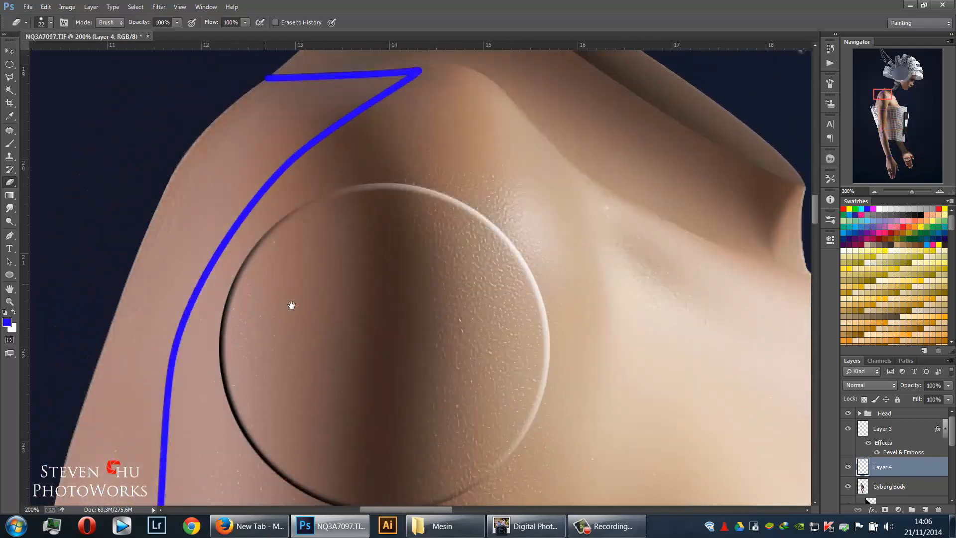
pyautogui.moveTo(173, 198); pyautogui.dragTo(289, 292)
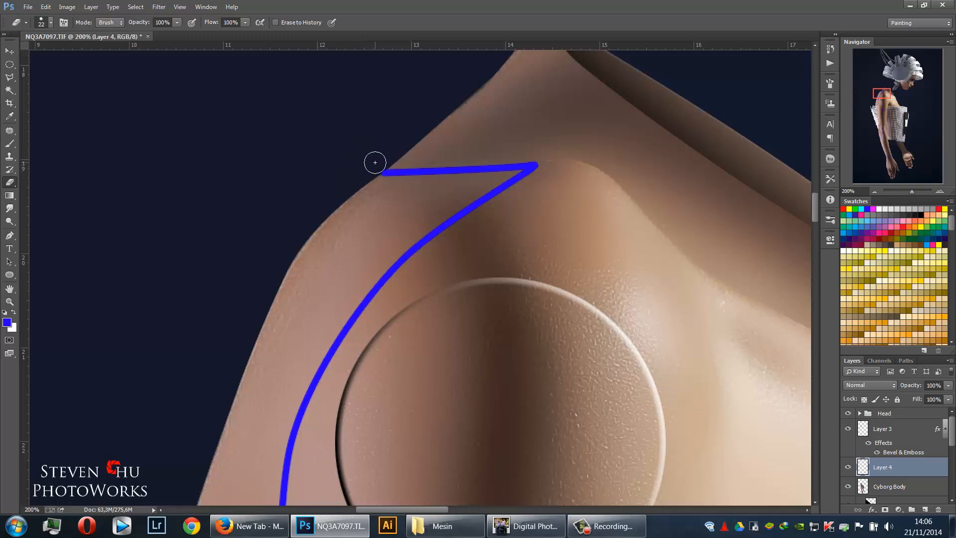
pyautogui.moveTo(274, 248); pyautogui.dragTo(423, 100)
pyautogui.moveTo(213, 289); pyautogui.dragTo(337, 59)
pyautogui.moveTo(347, 300); pyautogui.dragTo(349, 292)
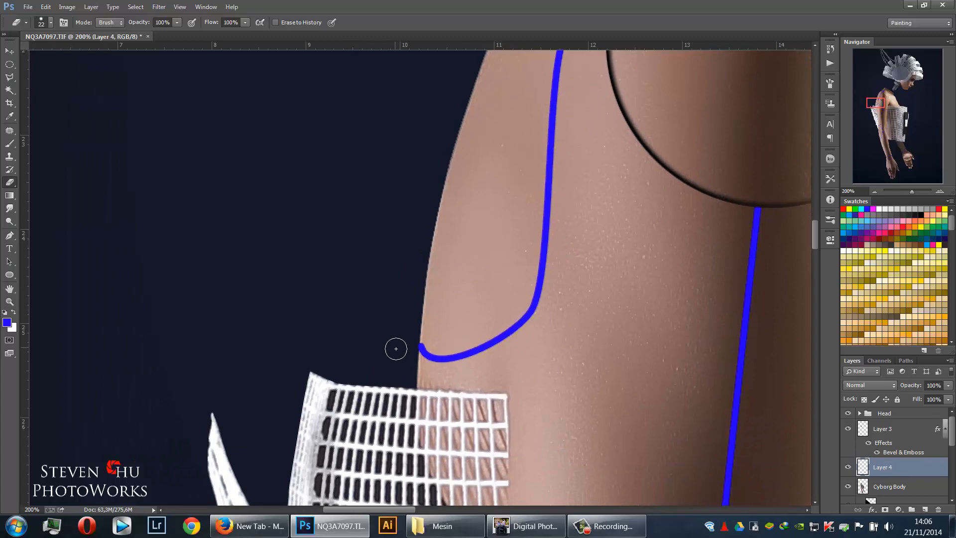
pyautogui.scroll(-5, 383, 334)
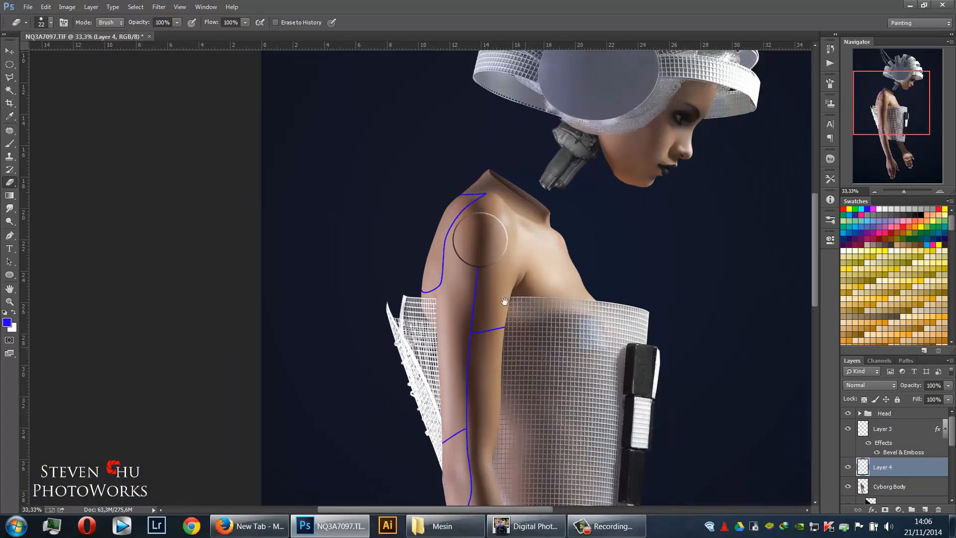
# Add an Inner Glow layer style to the seam lines on Layer 4 with 24% opacity
pyautogui.moveTo(505, 302); pyautogui.dragTo(470, 283)
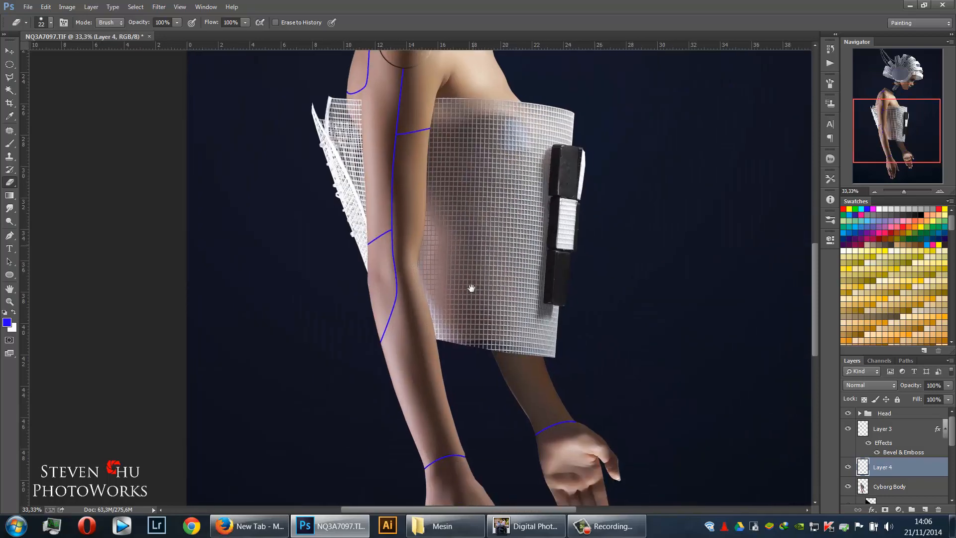
pyautogui.rightClick(915, 470)
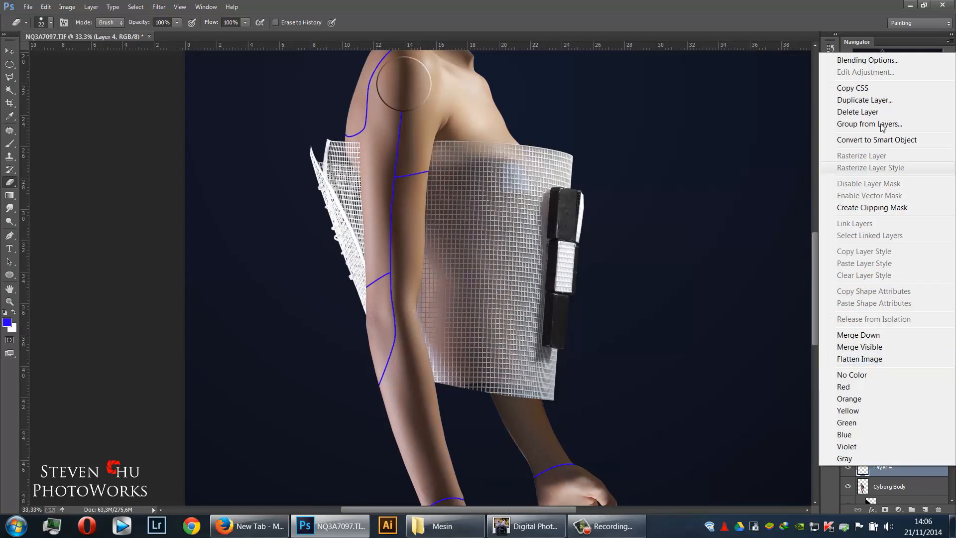
pyautogui.click(868, 61)
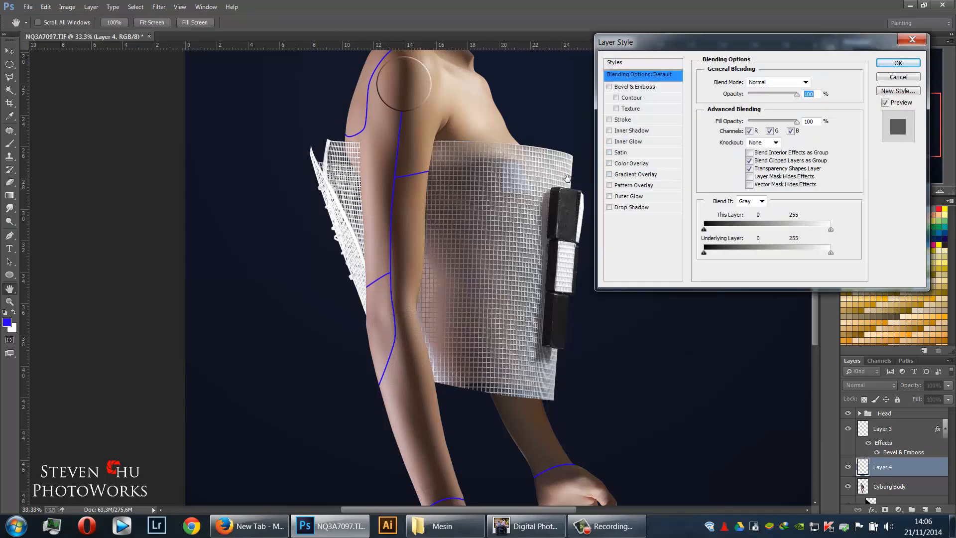
pyautogui.hotkey('ctrl', '-')
pyautogui.hotkey('ctrl', '-')
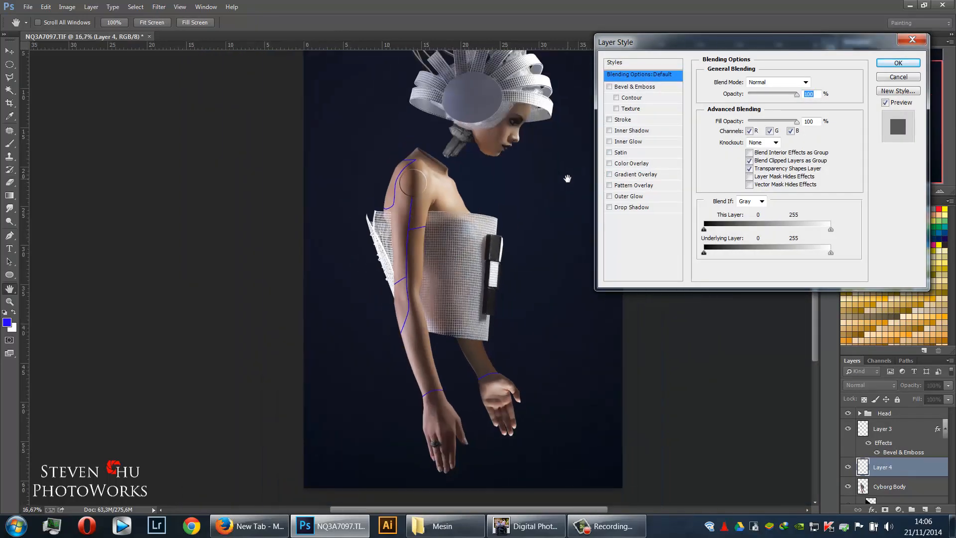
pyautogui.click(629, 142)
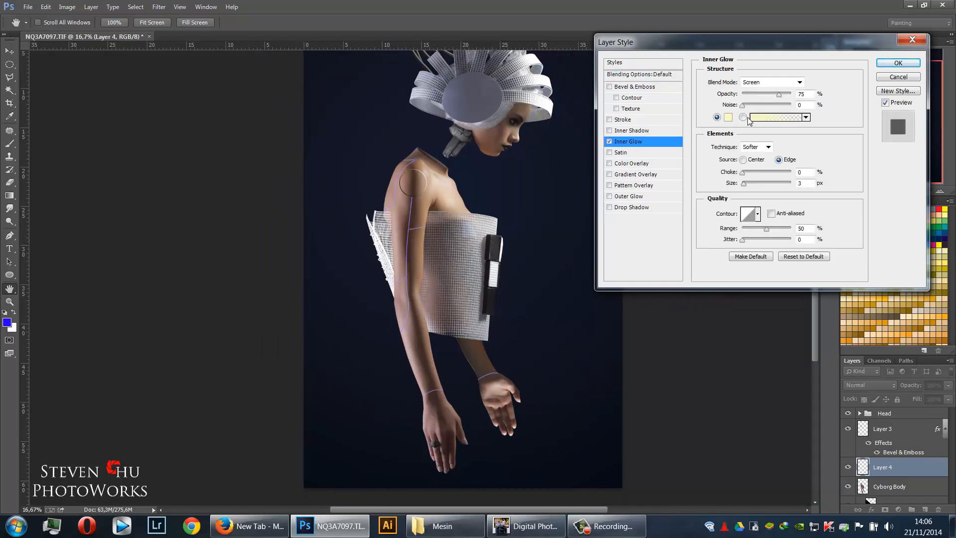
pyautogui.click(754, 95)
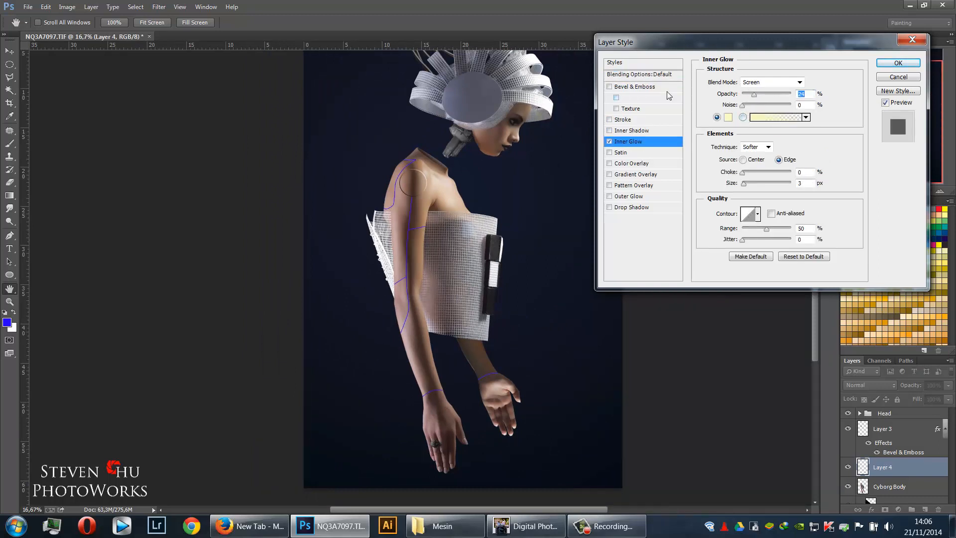
# Raise the Inner Glow's opacity to 72% while checking the seams near the elbow up close
pyautogui.hotkey('ctrl', '+')
pyautogui.hotkey('ctrl', '+')
pyautogui.hotkey('ctrl', '+')
pyautogui.hotkey('ctrl', '+')
pyautogui.hotkey('ctrl', '+')
pyautogui.hotkey('ctrl', '+')
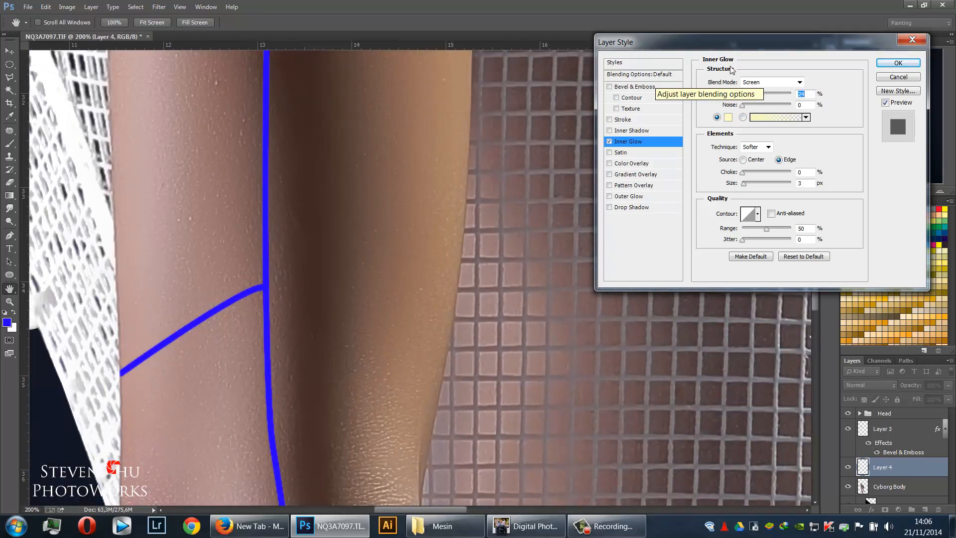
pyautogui.click(766, 93)
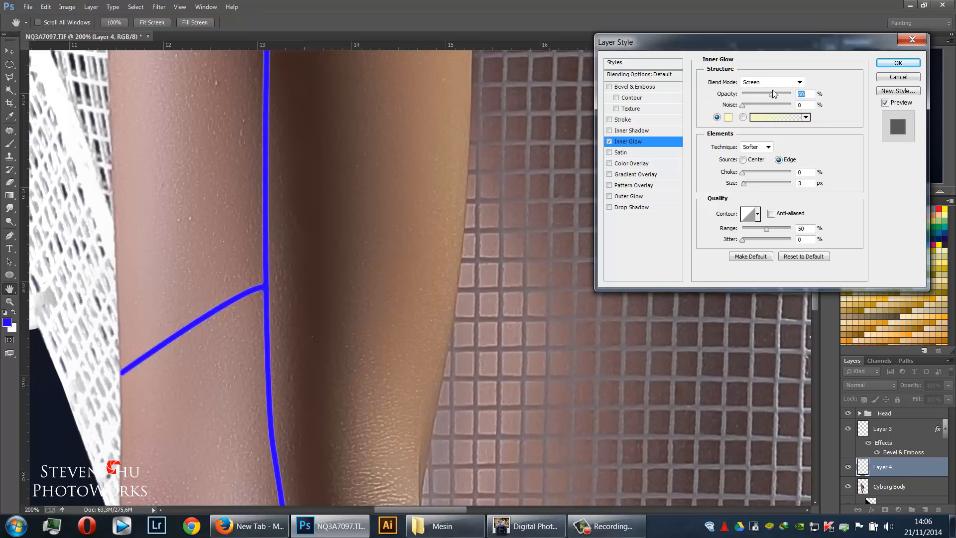
pyautogui.moveTo(773, 90); pyautogui.dragTo(777, 90)
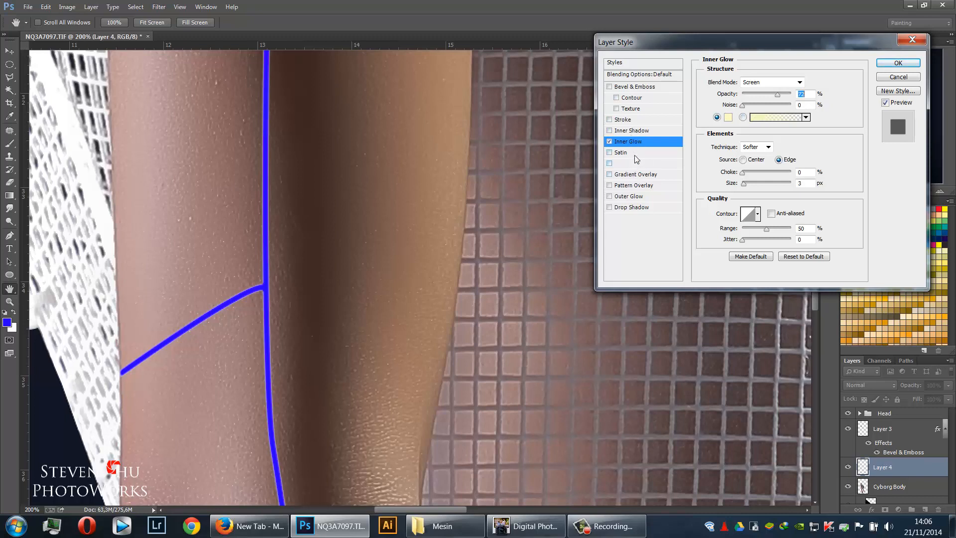
# Add a black Drop Shadow to the seams with Normal blend mode, 100% opacity and 0 px distance, and return to the Inner Glow settings
pyautogui.click(629, 205)
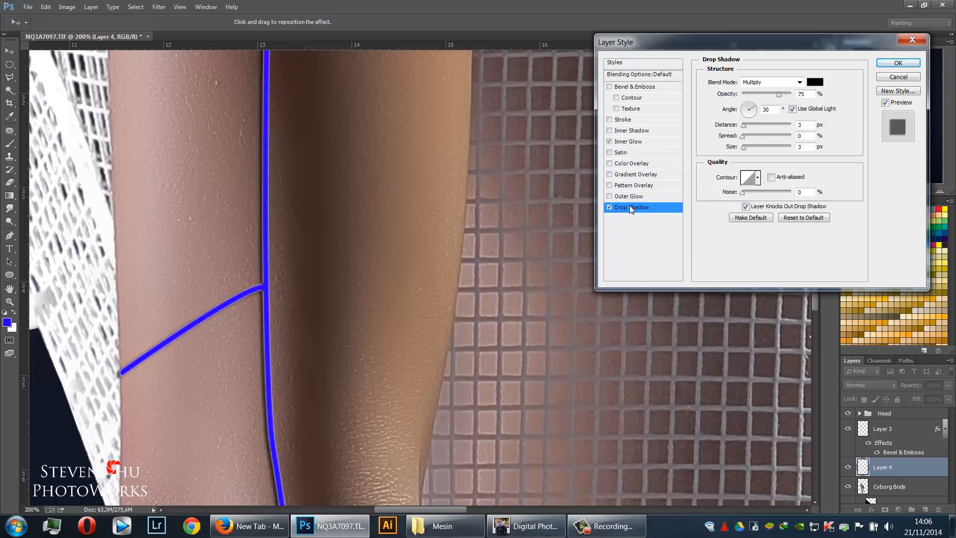
pyautogui.click(783, 83)
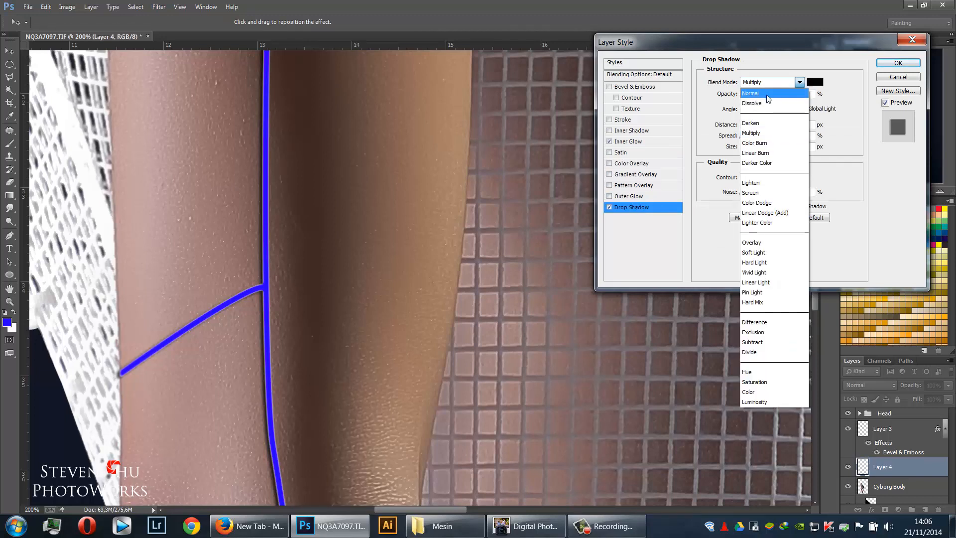
pyautogui.click(781, 83)
pyautogui.moveTo(782, 92); pyautogui.dragTo(801, 95)
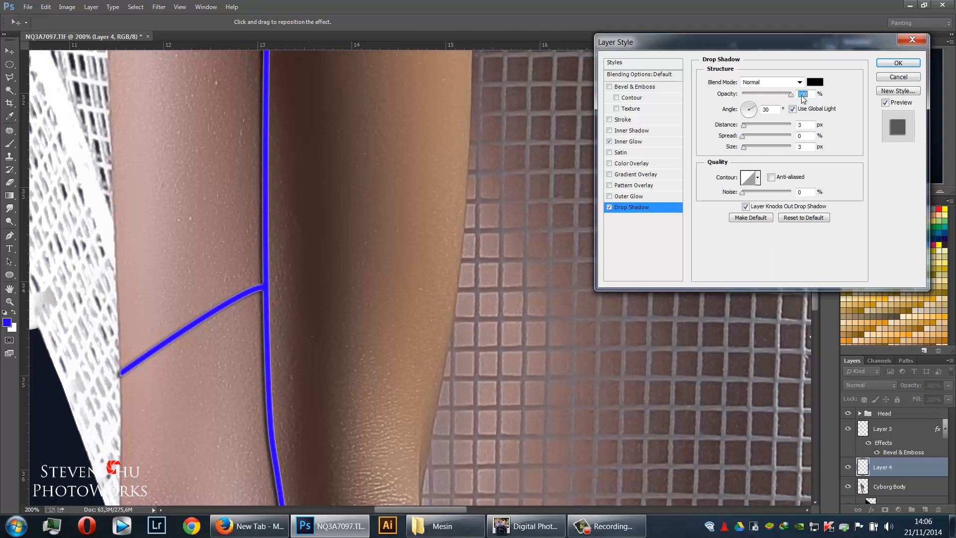
pyautogui.moveTo(744, 124); pyautogui.dragTo(738, 130)
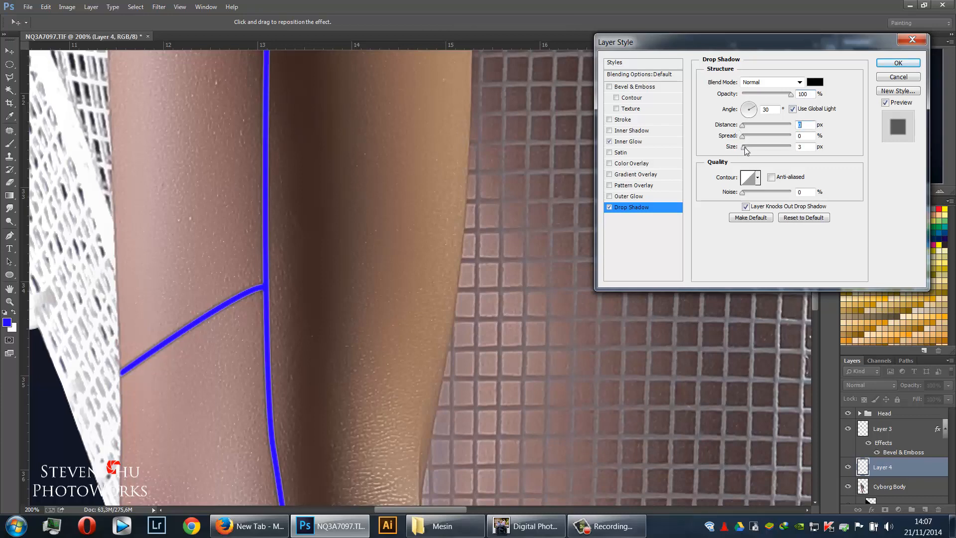
pyautogui.moveTo(743, 147); pyautogui.dragTo(743, 148)
pyautogui.click(647, 141)
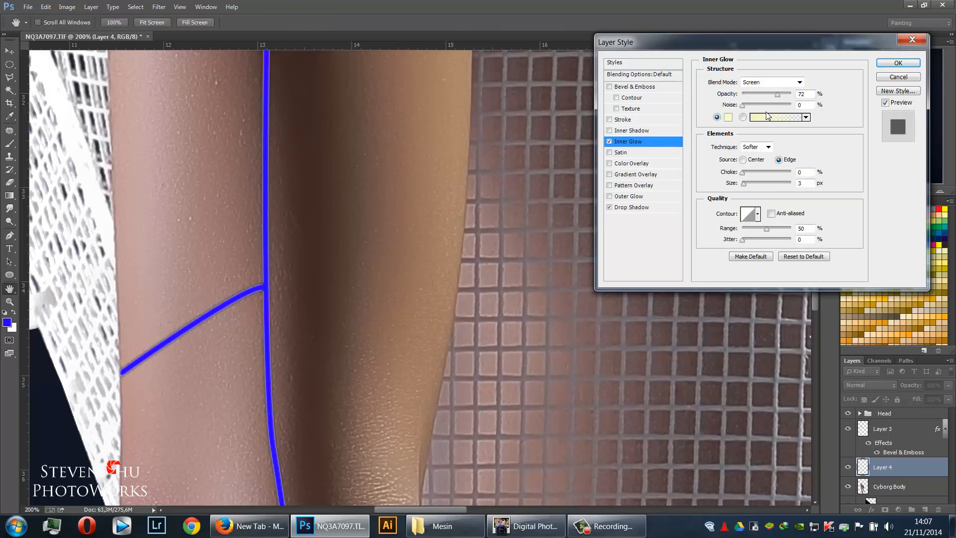
# Raise the seam lines' Inner Glow opacity to 98% and apply the layer style to Layer 4
pyautogui.click(764, 94)
pyautogui.moveTo(764, 96); pyautogui.dragTo(790, 98)
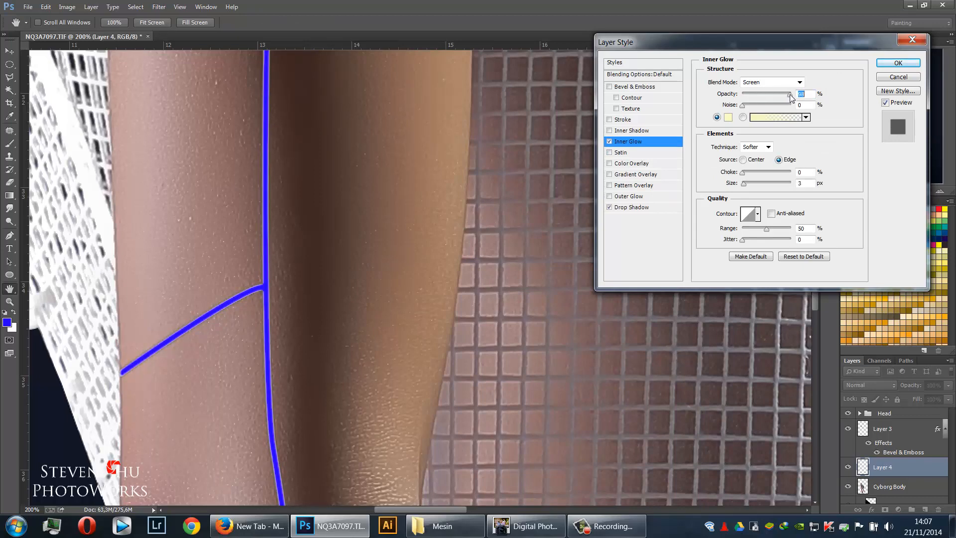
pyautogui.click(898, 63)
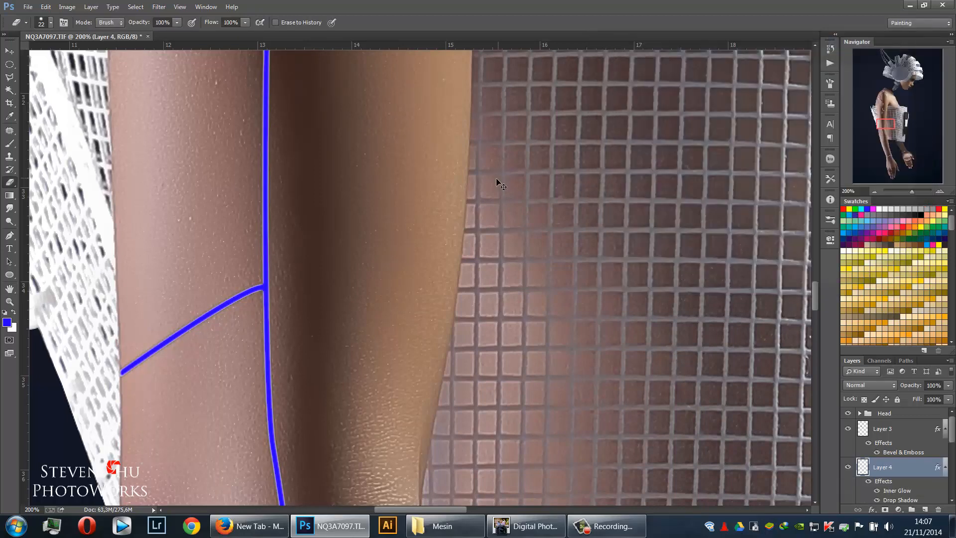
pyautogui.hotkey('ctrl', '-')
pyautogui.hotkey('ctrl', '-')
pyautogui.hotkey('ctrl', '-')
pyautogui.hotkey('ctrl', '-')
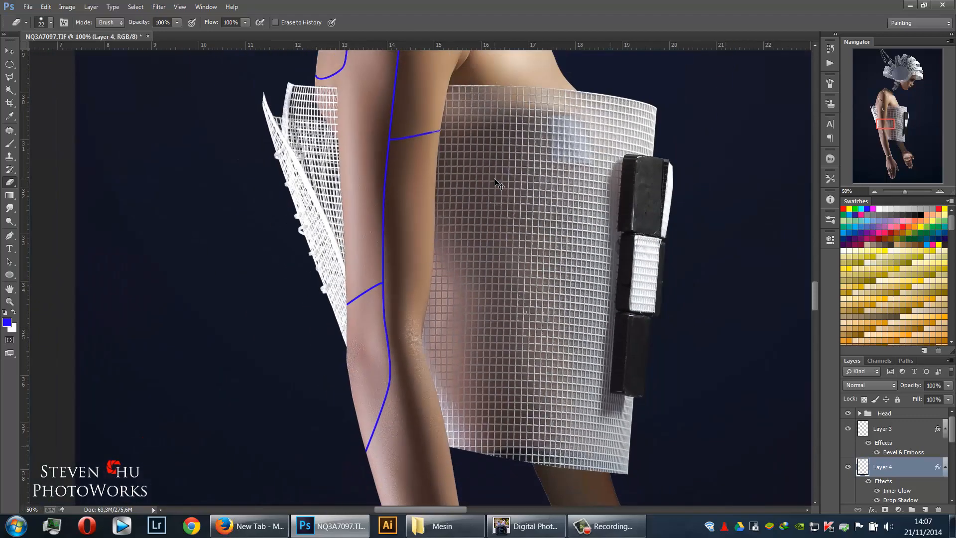
pyautogui.hotkey('ctrl', '-')
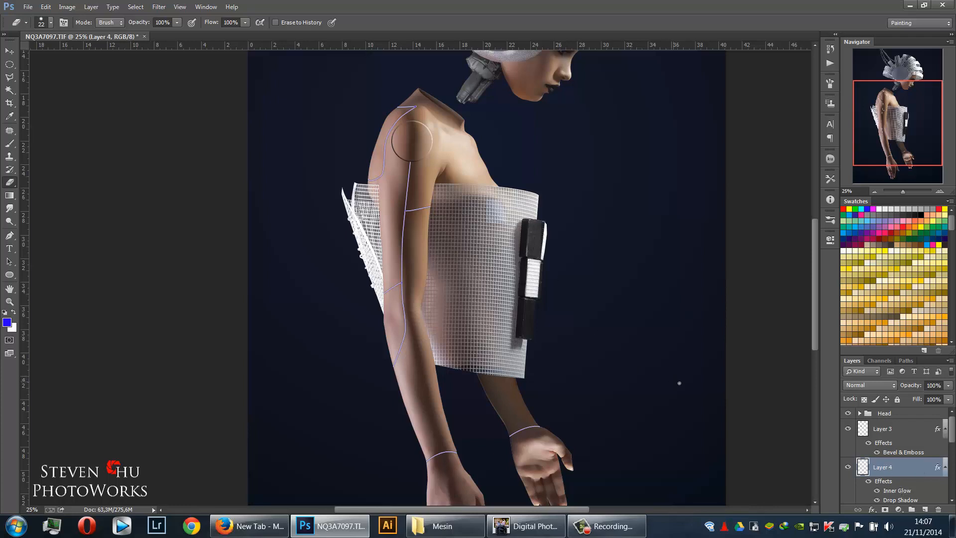
# Reopen Layer 4's Inner Glow settings, lower the opacity to about 38%, apply it, and check the seams on the shoulder and arm
pyautogui.doubleClick(910, 467)
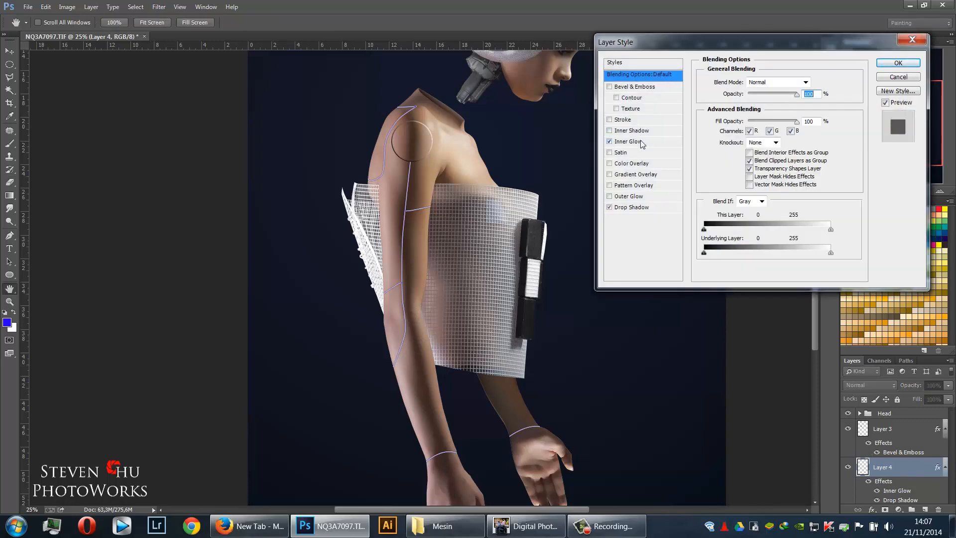
pyautogui.click(643, 144)
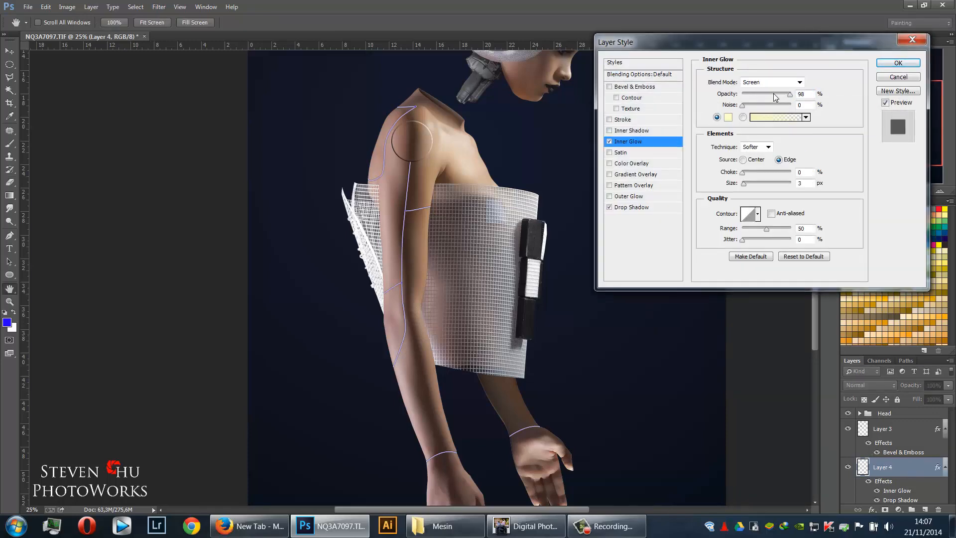
pyautogui.moveTo(775, 97); pyautogui.dragTo(764, 96)
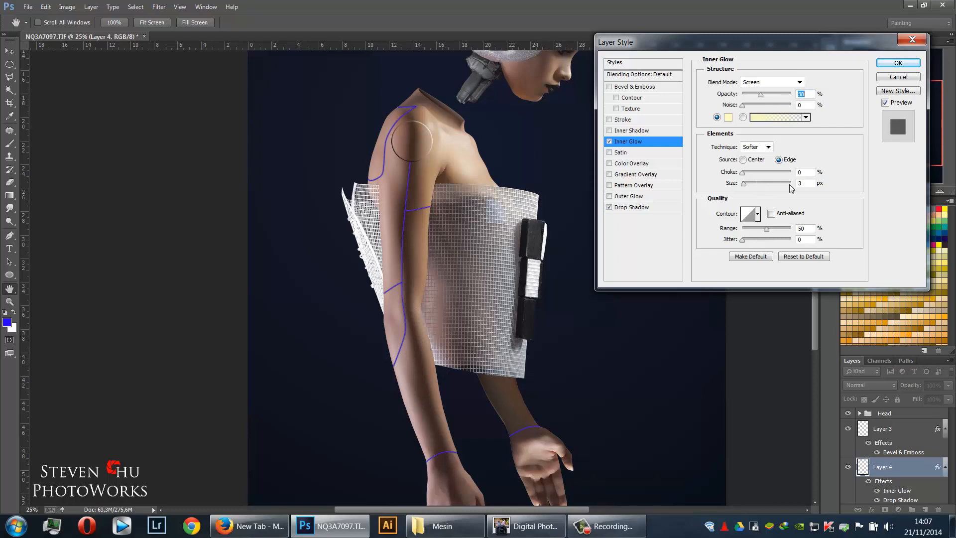
pyautogui.click(802, 183)
pyautogui.click(890, 65)
pyautogui.press('e')
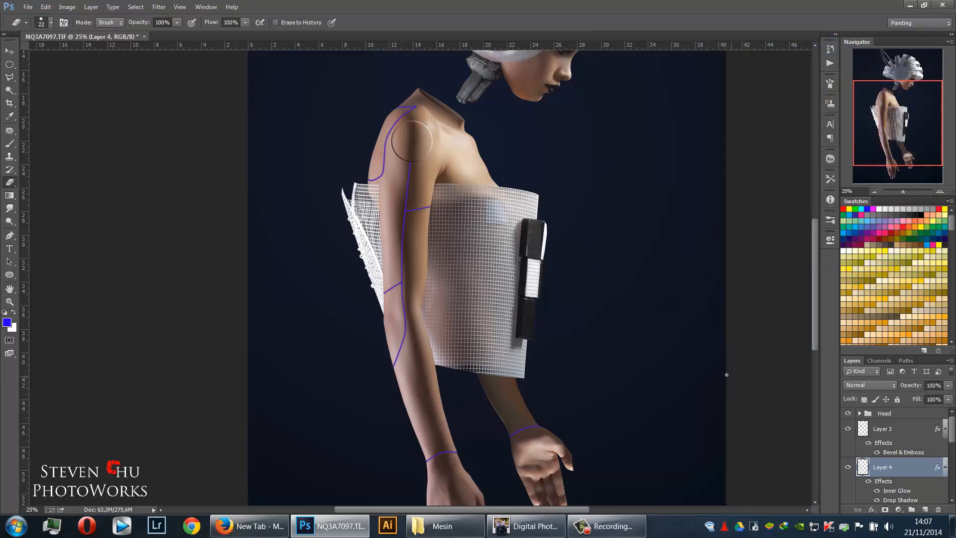
pyautogui.press('v')
pyautogui.hotkey('ctrl', '+')
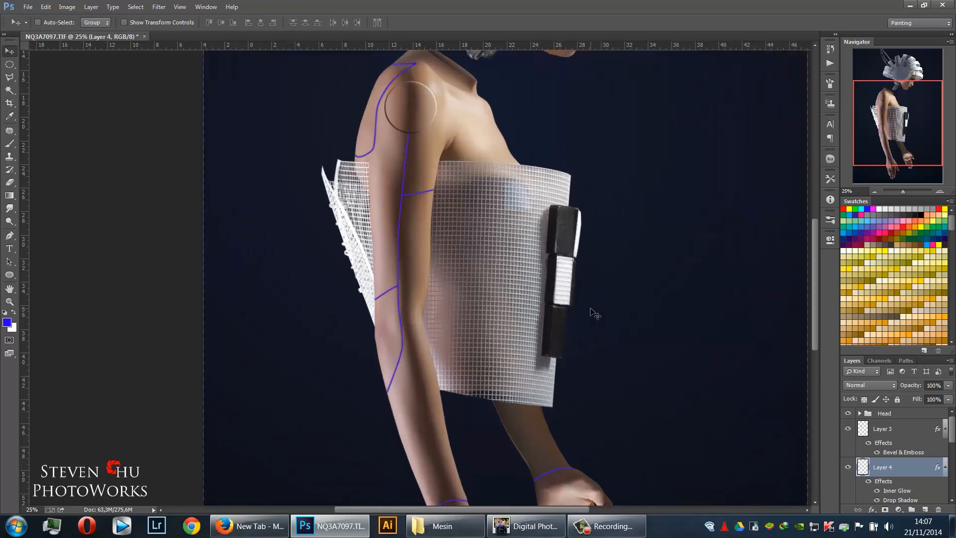
pyautogui.moveTo(475, 237); pyautogui.dragTo(473, 320)
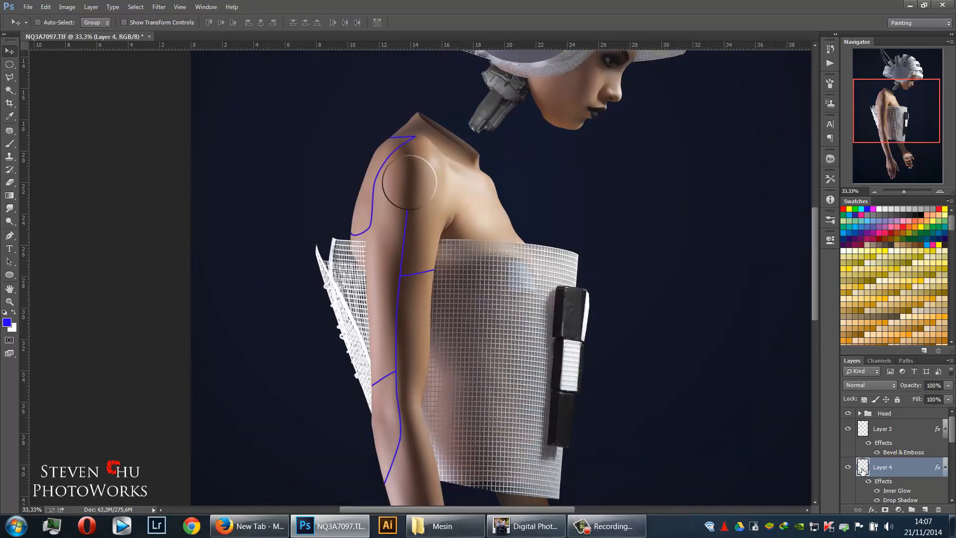
# Rename Layer 4, which holds the blue panel lines, as "Stoke"
pyautogui.click(850, 468)
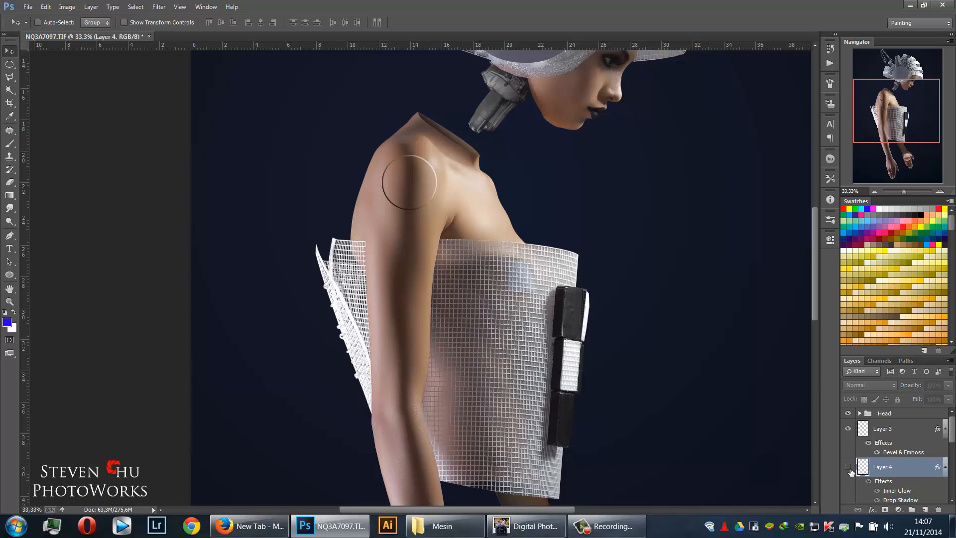
pyautogui.click(849, 469)
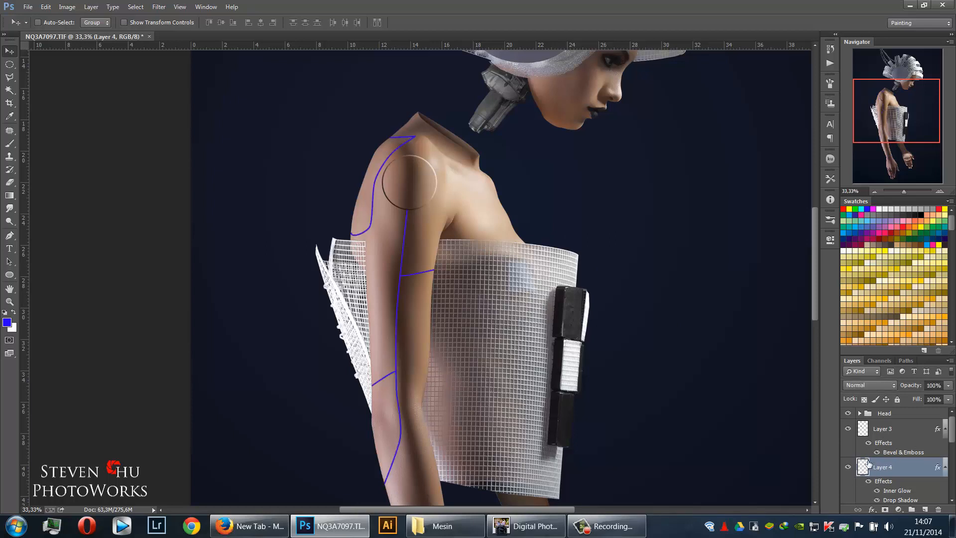
pyautogui.moveTo(732, 357); pyautogui.dragTo(700, 302)
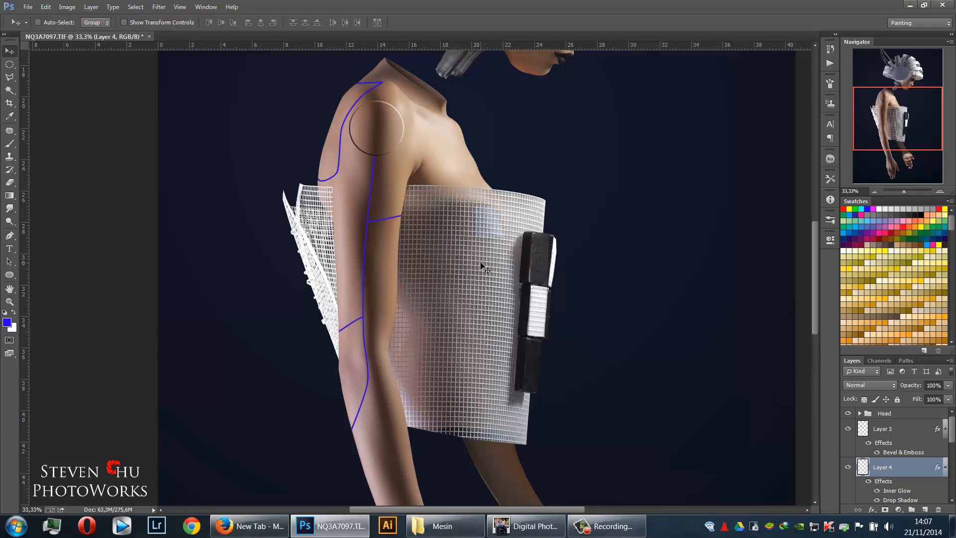
pyautogui.hotkey('ctrl', '-')
pyautogui.hotkey('ctrl', '-')
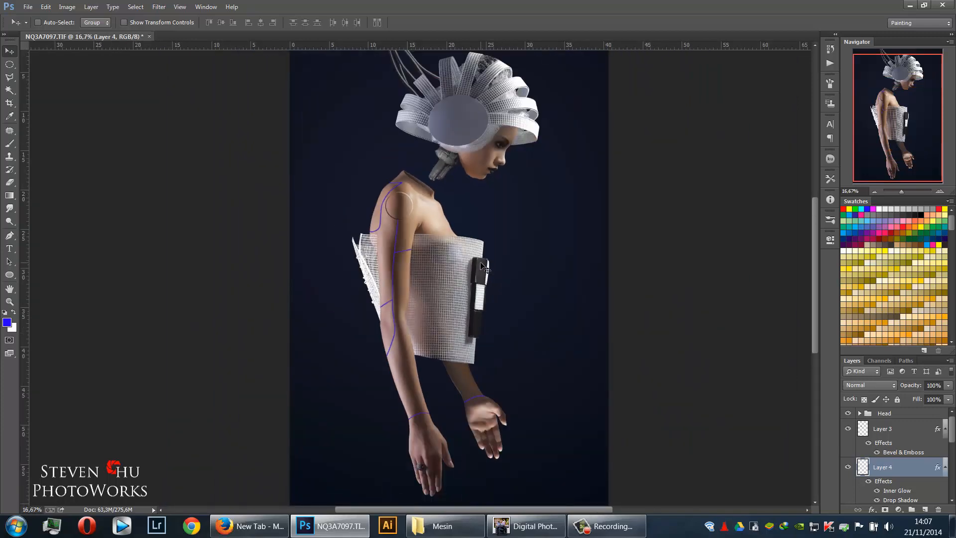
pyautogui.doubleClick(889, 468)
pyautogui.write('Stoke')
pyautogui.press('Return')
# Shift the hue of the Stoke layer's blue lines to -19 with a Hue/Saturation adjustment
pyautogui.click(67, 6)
pyautogui.moveTo(184, 38)
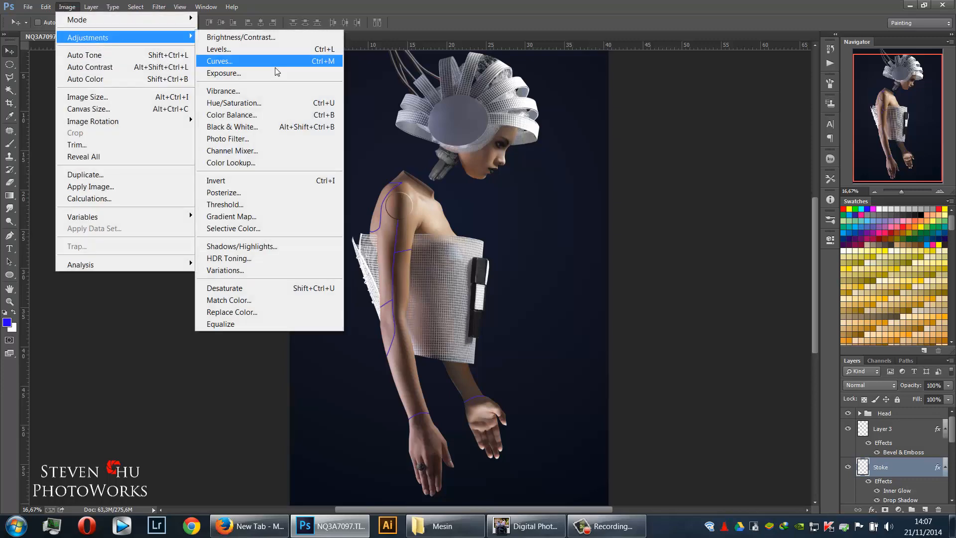
pyautogui.click(282, 103)
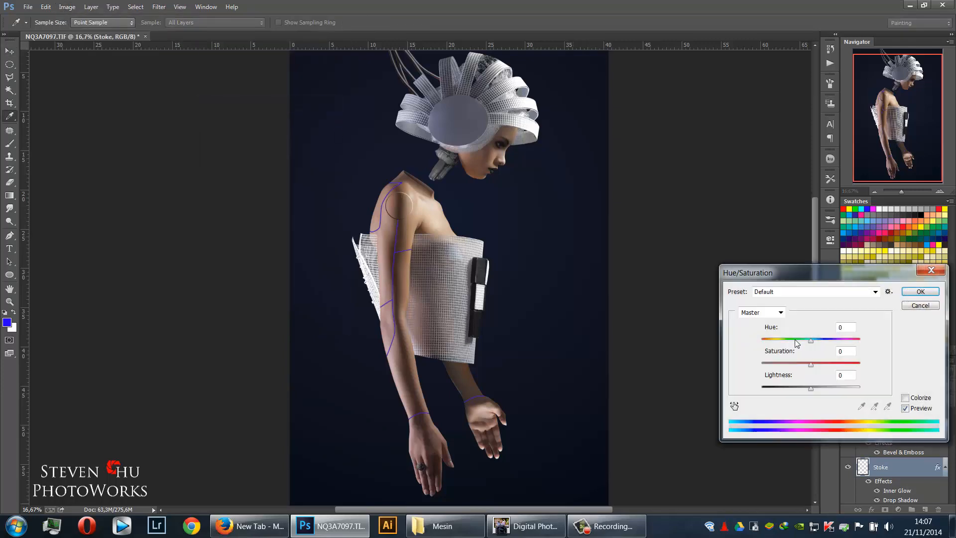
pyautogui.moveTo(810, 340)
pyautogui.mouseDown()
pyautogui.moveTo(787, 343)
pyautogui.moveTo(852, 345)
pyautogui.moveTo(778, 348)
pyautogui.moveTo(803, 349)
pyautogui.mouseUp()
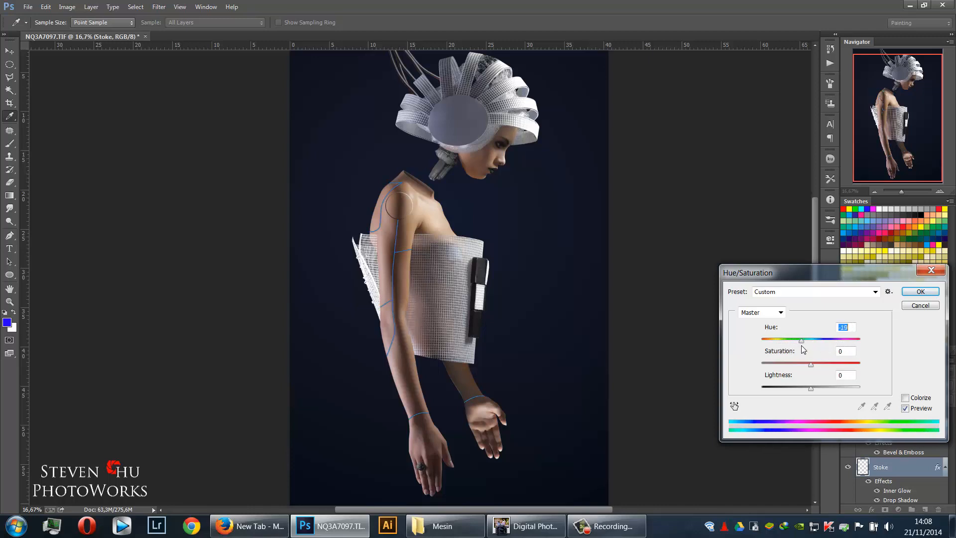
pyautogui.click(920, 291)
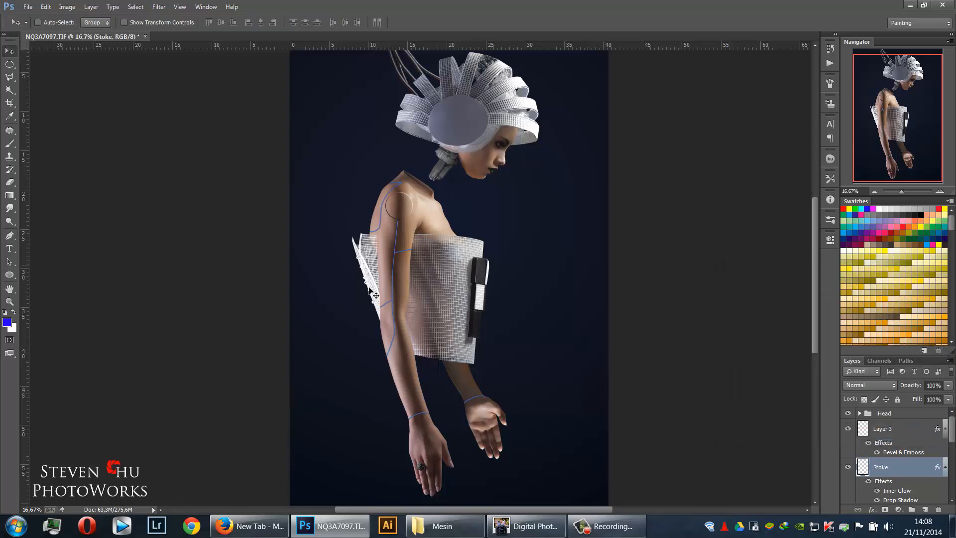
# On the Cyborg Body layer, make a small elliptical marquee selection in the upper-right corner of the upper-arm line junction
pyautogui.click(916, 438)
pyautogui.scroll(4, 457, 264)
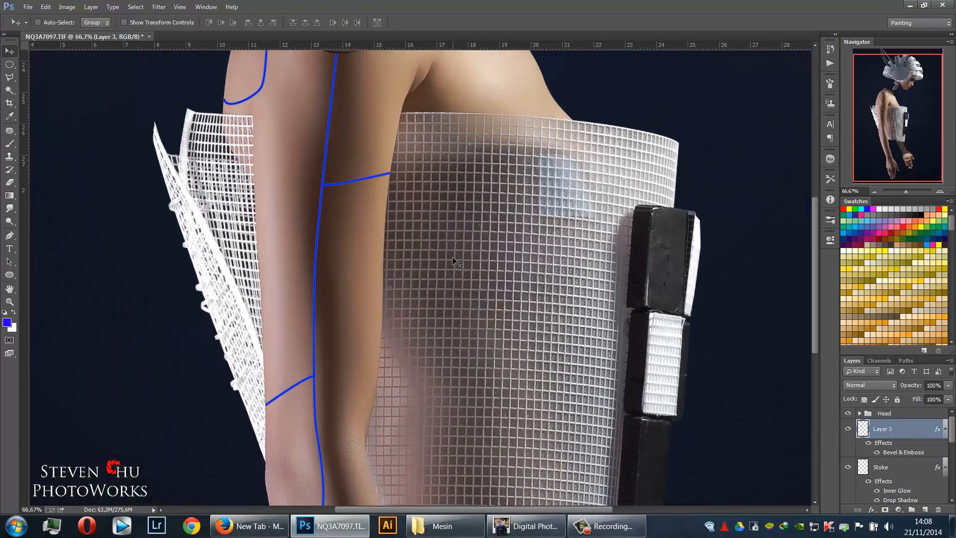
pyautogui.moveTo(370, 217); pyautogui.dragTo(438, 301)
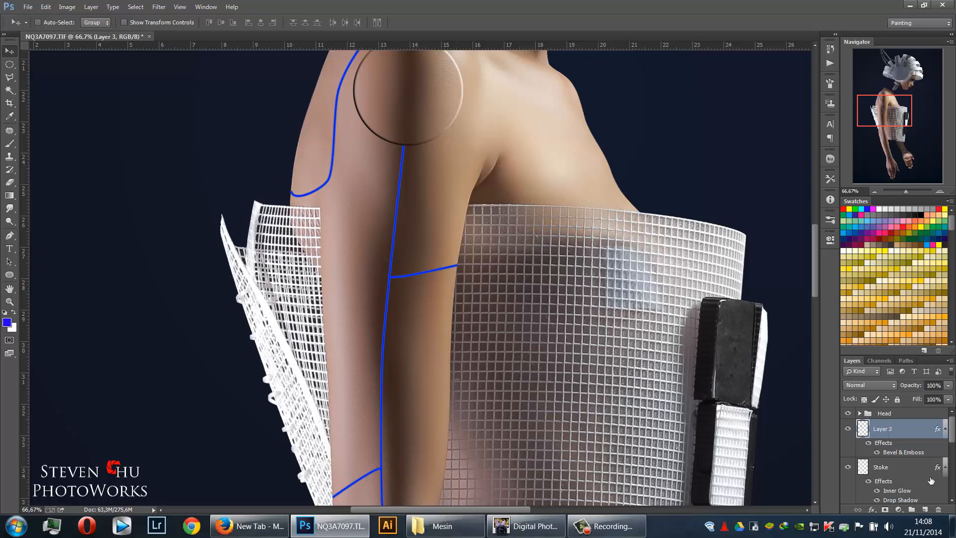
pyautogui.scroll(-3, 921, 476)
pyautogui.click(899, 479)
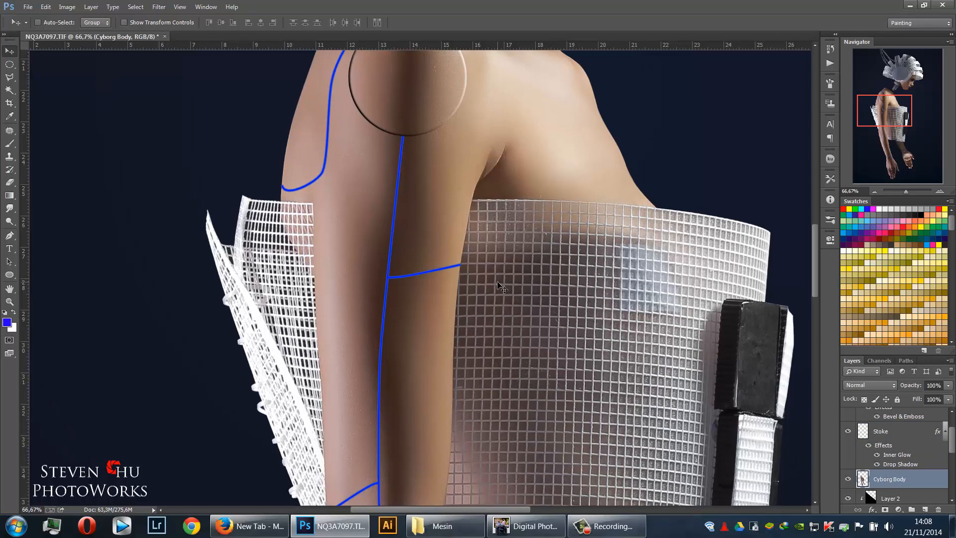
pyautogui.scroll(5, 500, 287)
pyautogui.press('m')
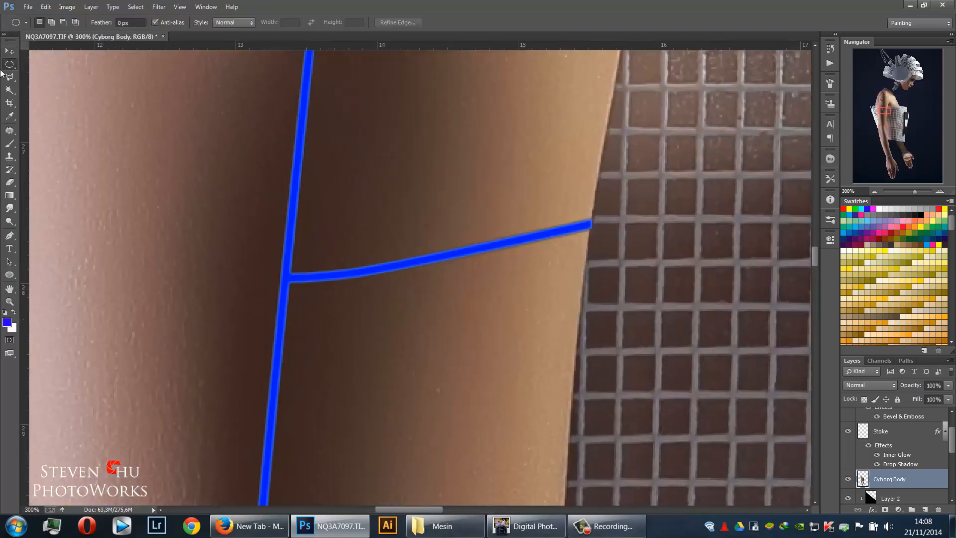
pyautogui.moveTo(10, 67); pyautogui.dragTo(29, 72)
pyautogui.click(29, 72)
pyautogui.moveTo(315, 237); pyautogui.dragTo(344, 269)
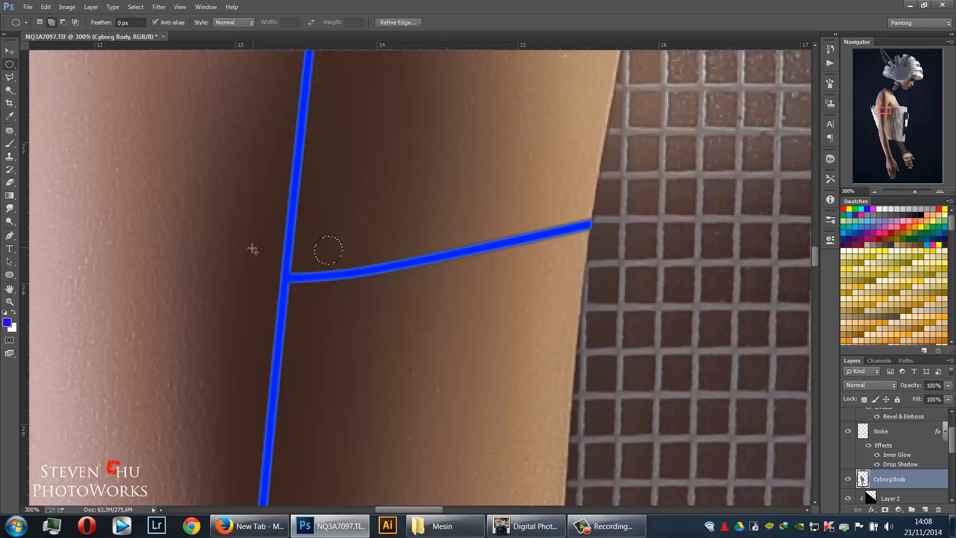
# Add three more small circles to the selection in the remaining corners around the upper-arm line junction
pyautogui.moveTo(250, 248); pyautogui.dragTo(268, 273)
pyautogui.hotkey('ctrl', 'z')
pyautogui.moveTo(242, 243); pyautogui.dragTo(268, 270)
pyautogui.moveTo(302, 301); pyautogui.dragTo(330, 329)
pyautogui.moveTo(238, 304); pyautogui.dragTo(268, 329)
# Add two small circles to the selection along the outside of the curved line below the elbow
pyautogui.hotkey('ctrl', '-')
pyautogui.hotkey('ctrl', '-')
pyautogui.hotkey('ctrl', '-')
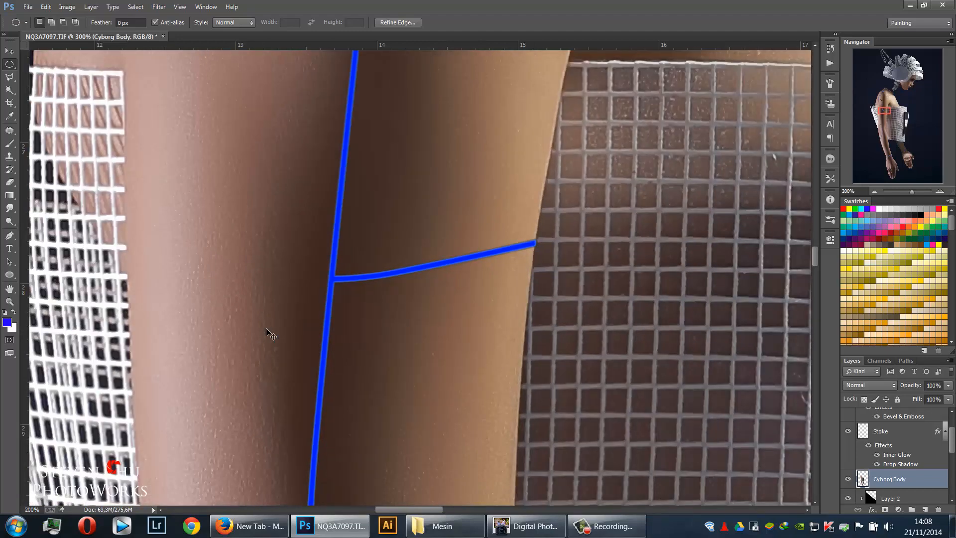
pyautogui.moveTo(280, 350); pyautogui.dragTo(351, 263)
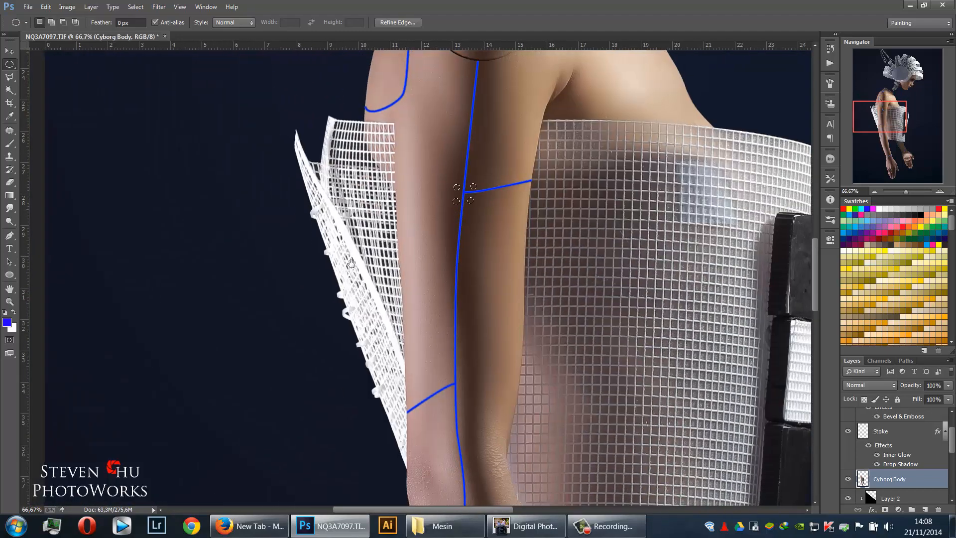
pyautogui.moveTo(435, 413); pyautogui.dragTo(408, 286)
pyautogui.moveTo(427, 369); pyautogui.dragTo(426, 313)
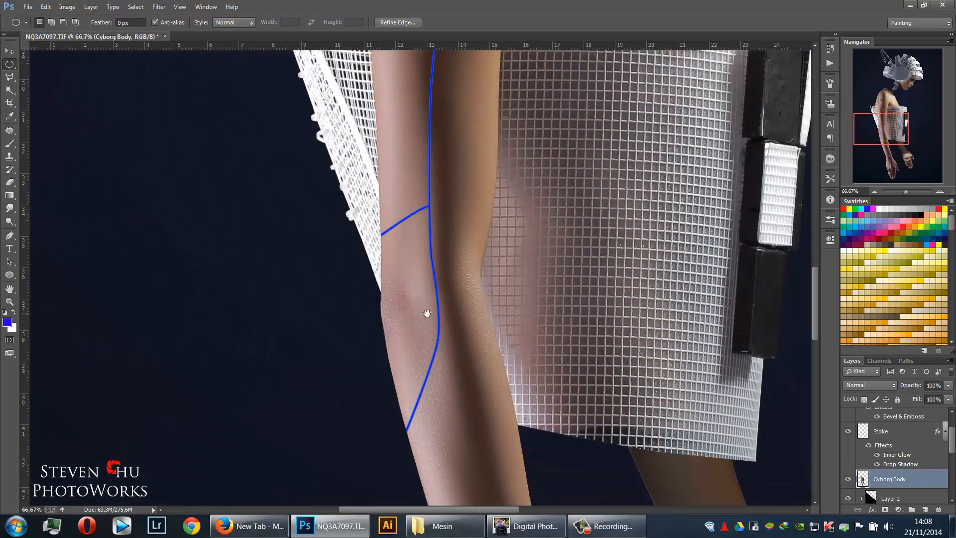
pyautogui.hotkey('ctrl', '+')
pyautogui.hotkey('ctrl', '+')
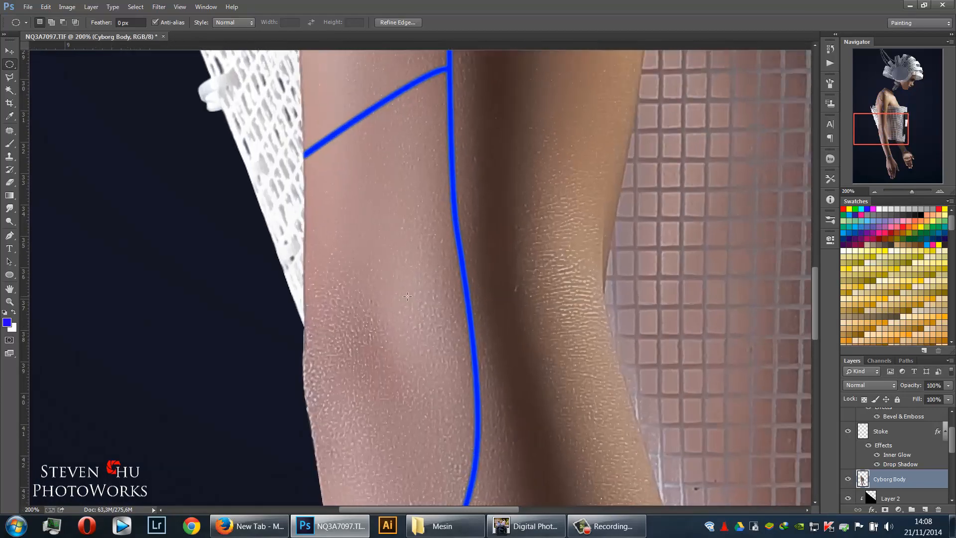
pyautogui.moveTo(395, 349); pyautogui.dragTo(411, 229)
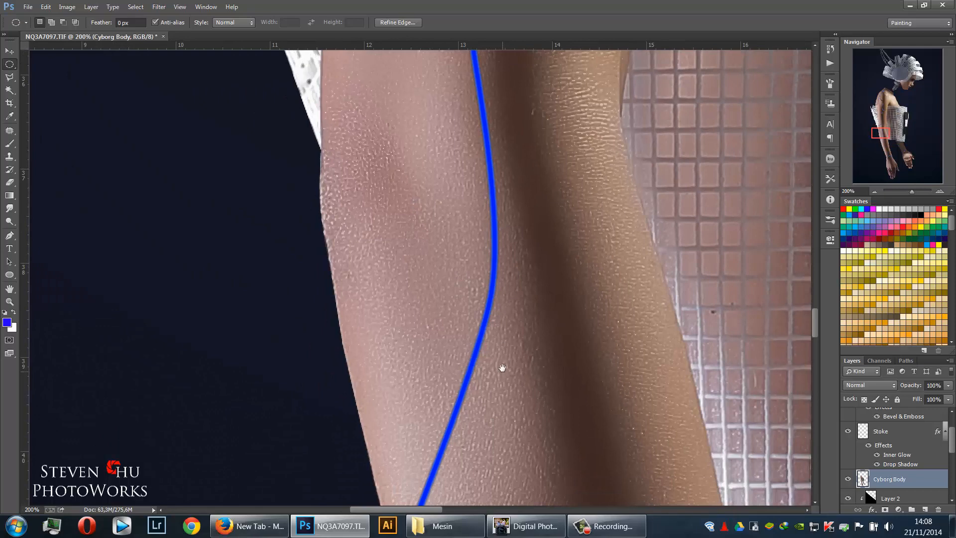
pyautogui.moveTo(501, 369); pyautogui.dragTo(519, 308)
pyautogui.moveTo(479, 350); pyautogui.dragTo(501, 372)
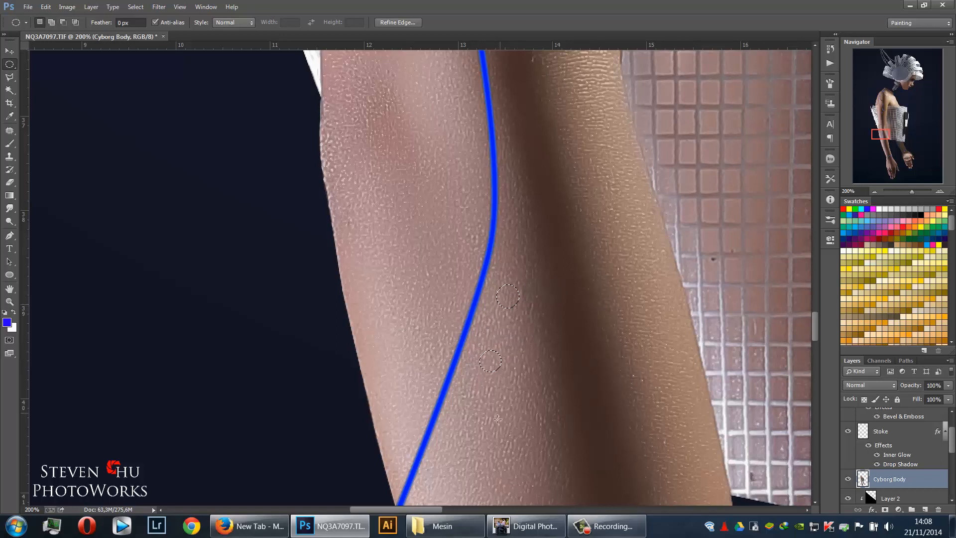
# Continue the row of circular selections with three more circles down to the lower end of the forearm line
pyautogui.moveTo(472, 433); pyautogui.dragTo(510, 292)
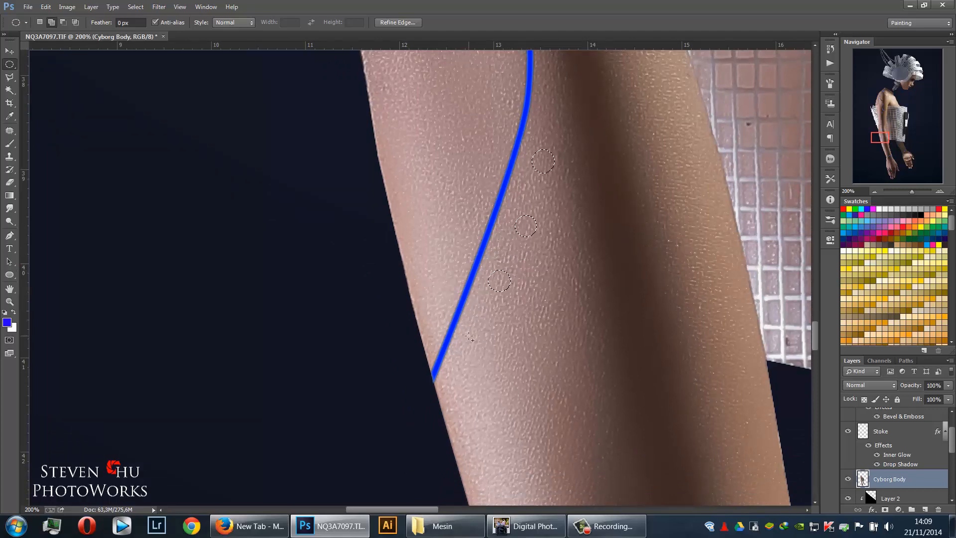
pyautogui.moveTo(469, 327); pyautogui.dragTo(490, 349)
pyautogui.moveTo(449, 380); pyautogui.dragTo(468, 401)
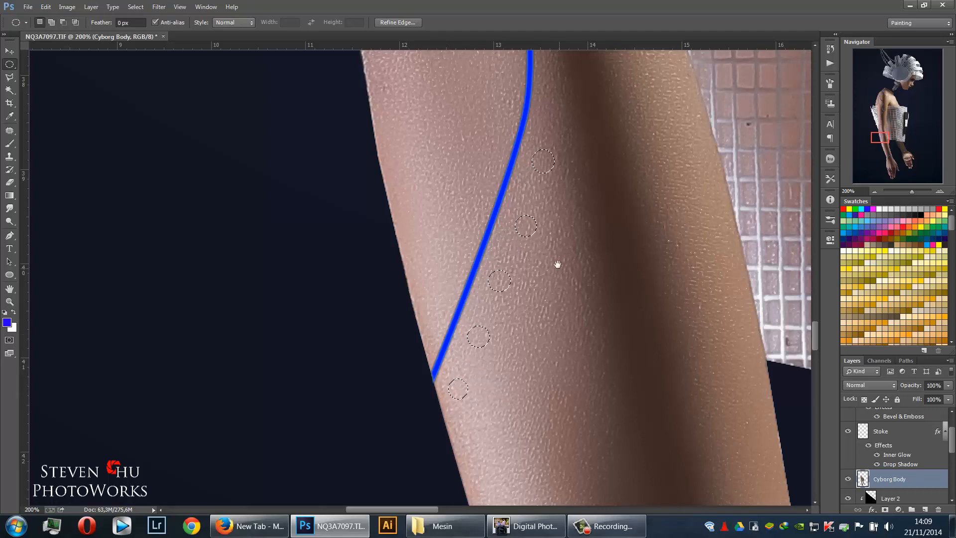
# Add one small circle to the selection on the elbow side of the curved line, near its bend
pyautogui.moveTo(541, 320); pyautogui.dragTo(516, 414)
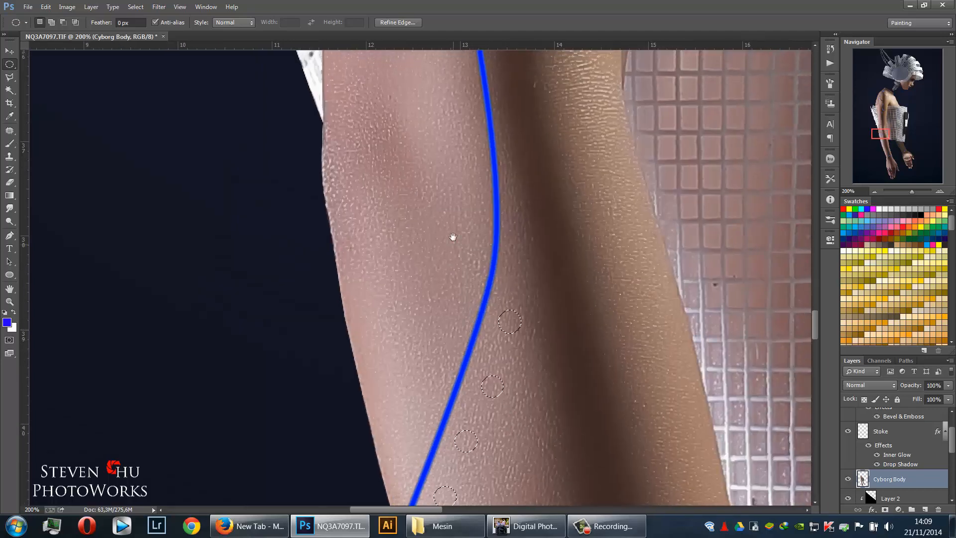
pyautogui.moveTo(464, 231); pyautogui.dragTo(488, 257)
pyautogui.moveTo(488, 257); pyautogui.dragTo(489, 256)
pyautogui.hotkey('ctrl', 'z')
pyautogui.moveTo(463, 235); pyautogui.dragTo(484, 264)
pyautogui.hotkey('ctrl', 'd')
pyautogui.hotkey('ctrl', '-')
pyautogui.hotkey('ctrl', '-')
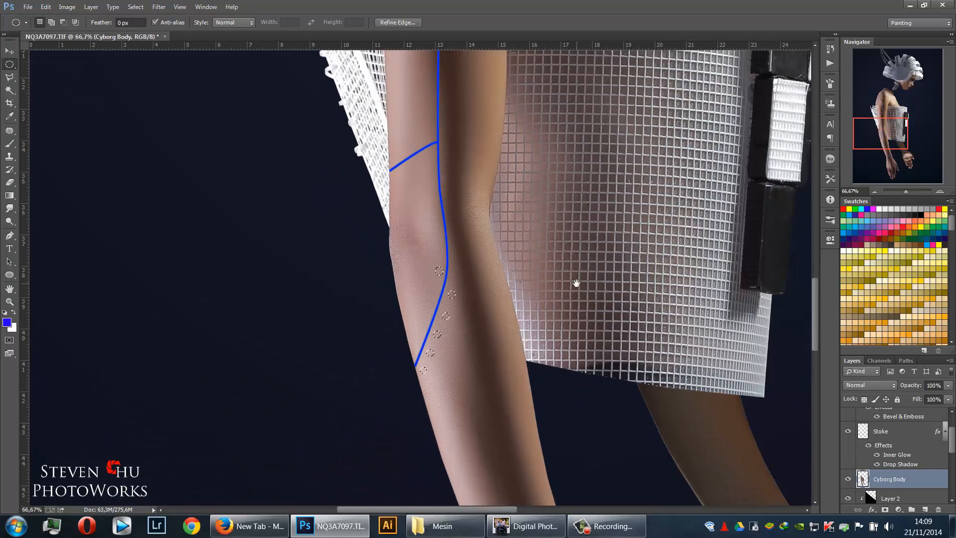
pyautogui.moveTo(521, 308); pyautogui.dragTo(469, 137)
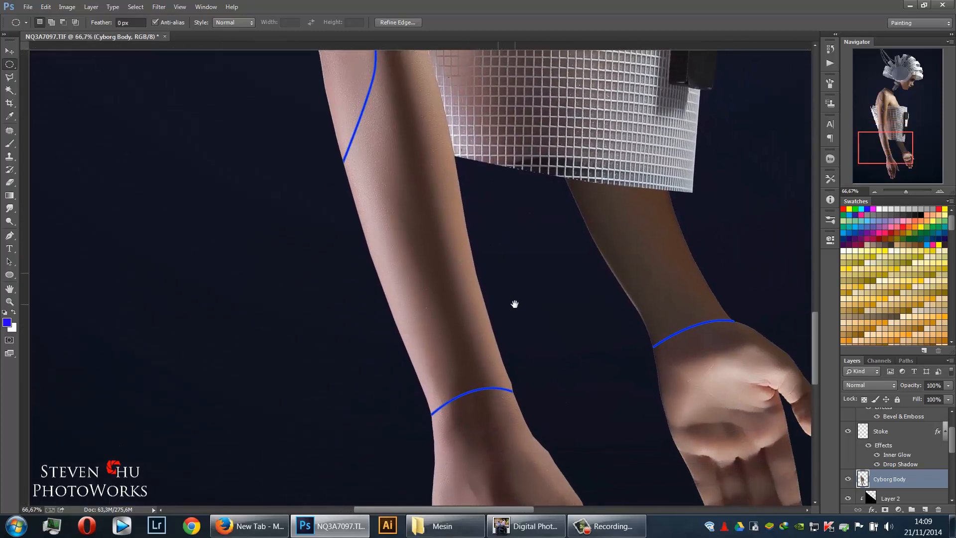
pyautogui.moveTo(546, 333); pyautogui.dragTo(455, 318)
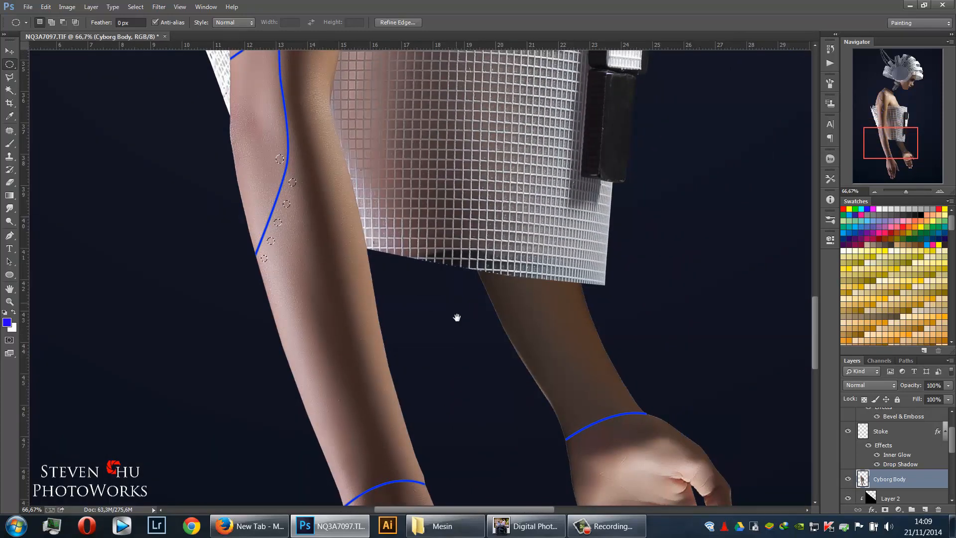
pyautogui.moveTo(390, 169); pyautogui.dragTo(400, 282)
pyautogui.moveTo(357, 206); pyautogui.dragTo(433, 273)
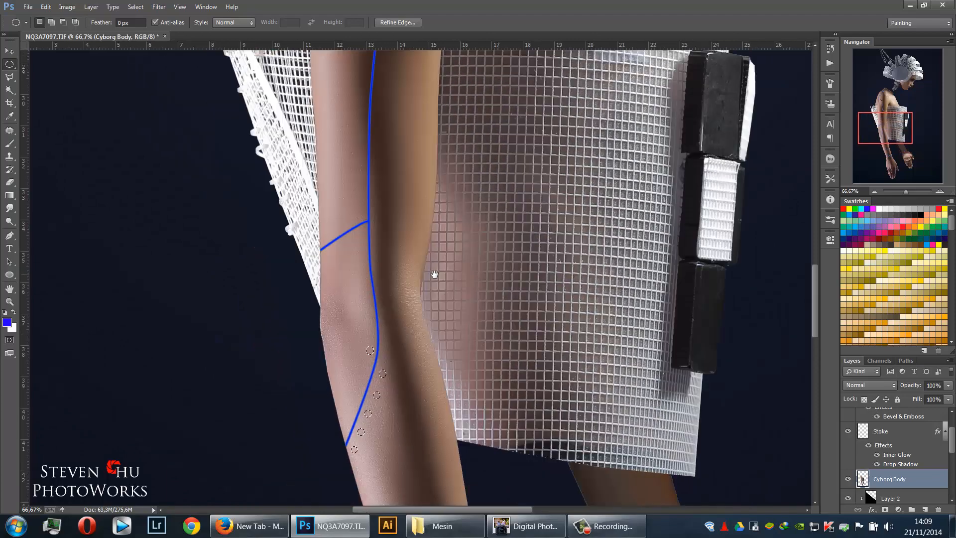
# Add two small circles to the selection, one above and one below the slanted line where it meets the long arm line
pyautogui.moveTo(405, 218); pyautogui.dragTo(452, 260)
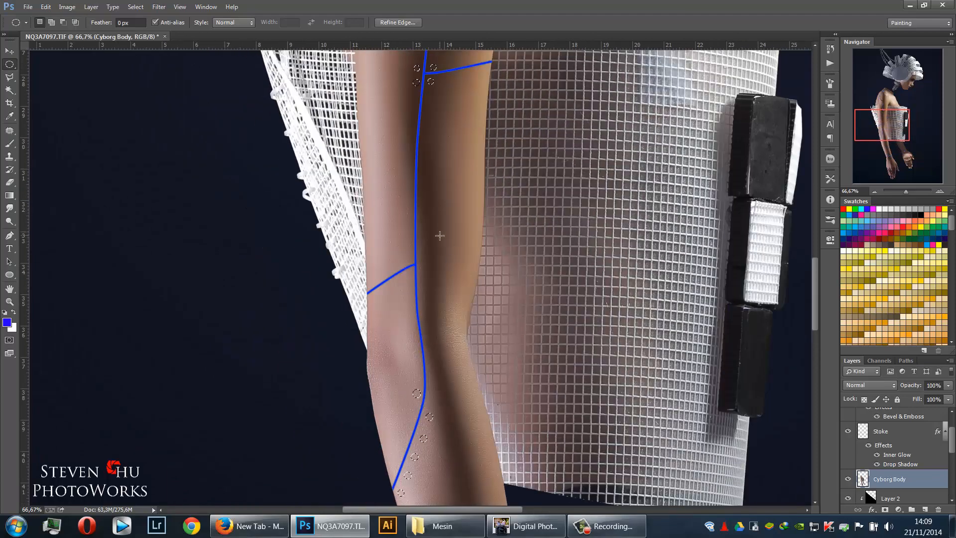
pyautogui.hotkey('ctrl', '+')
pyautogui.hotkey('ctrl', '+')
pyautogui.hotkey('ctrl', '+')
pyautogui.hotkey('ctrl', '+')
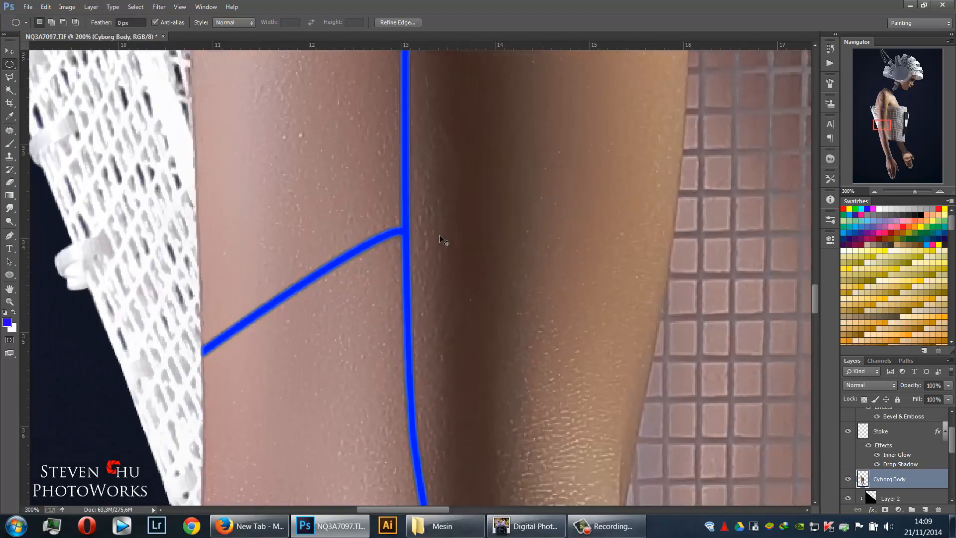
pyautogui.press('shift')
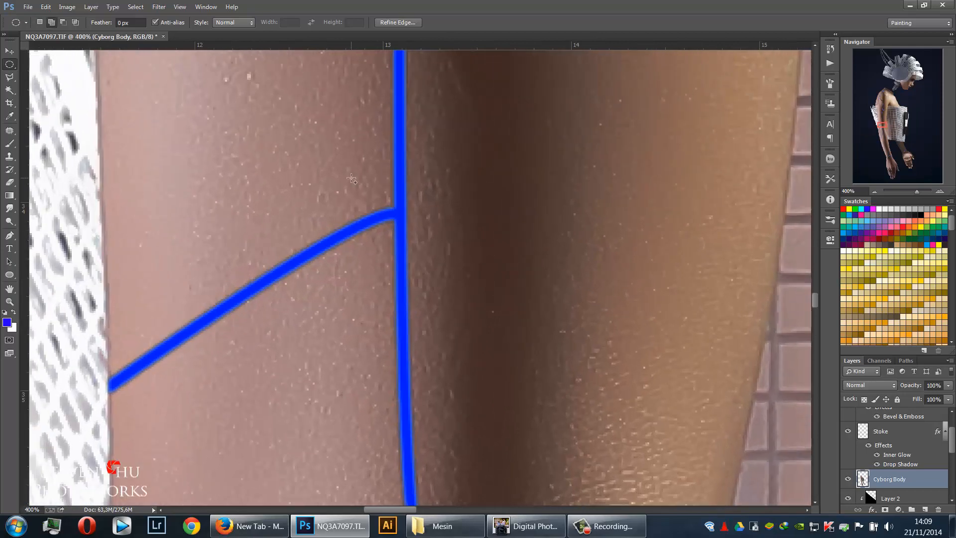
pyautogui.moveTo(351, 178); pyautogui.dragTo(381, 203)
pyautogui.click(351, 180)
pyautogui.press('shift')
pyautogui.moveTo(350, 178); pyautogui.dragTo(378, 207)
pyautogui.moveTo(356, 246); pyautogui.dragTo(387, 277)
# Add four small circles to the selection at the wrist of the hand with the ring, two above and two below the blue line
pyautogui.scroll(-6, 387, 275)
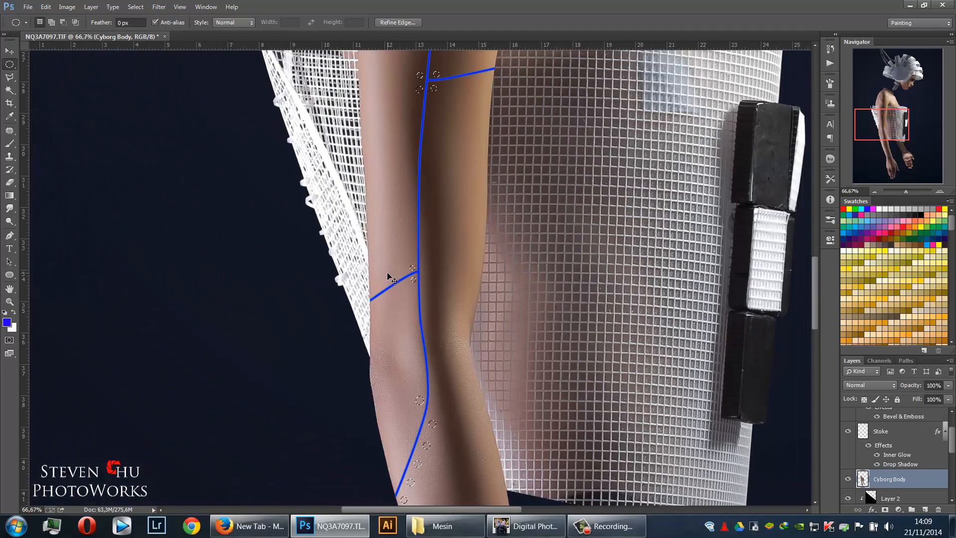
pyautogui.moveTo(469, 373); pyautogui.dragTo(420, 293)
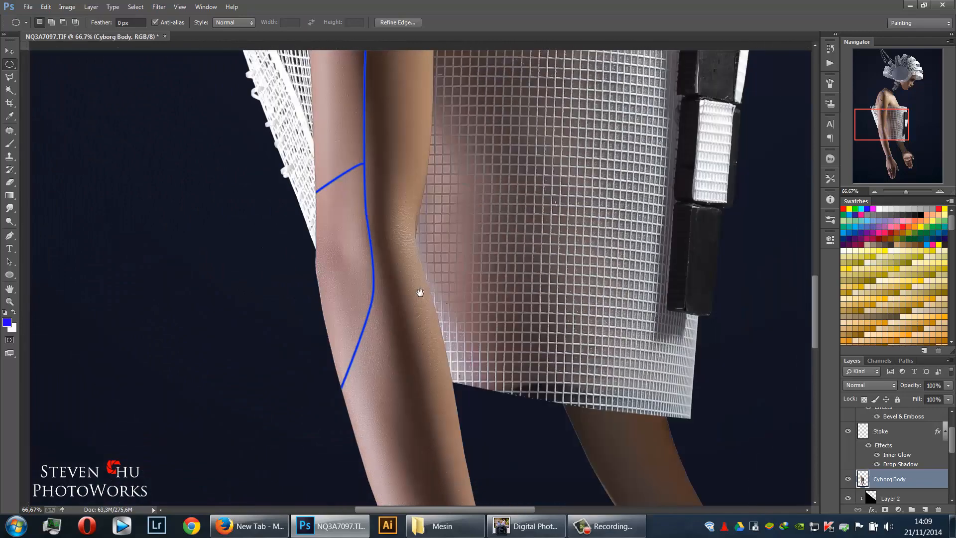
pyautogui.moveTo(395, 414); pyautogui.dragTo(410, 311)
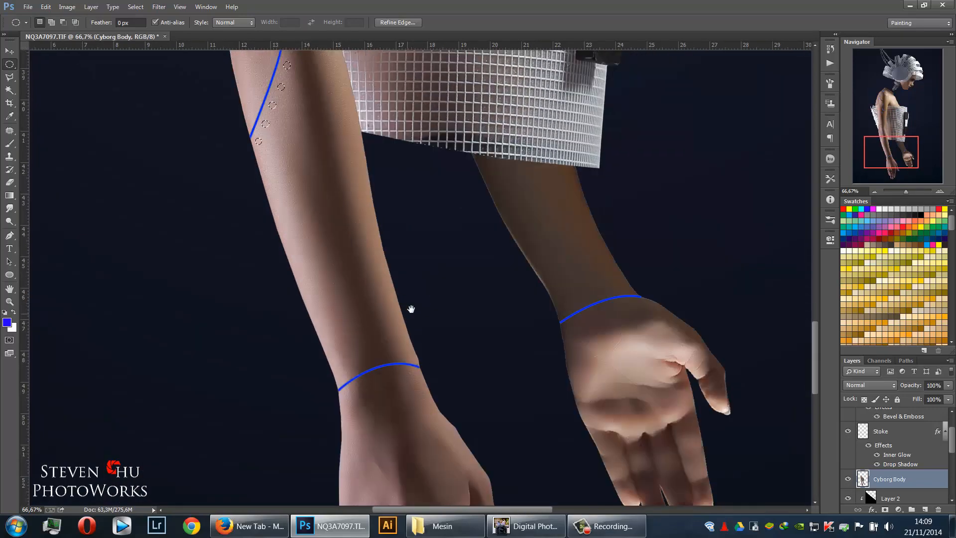
pyautogui.hotkey('ctrl', 'r')
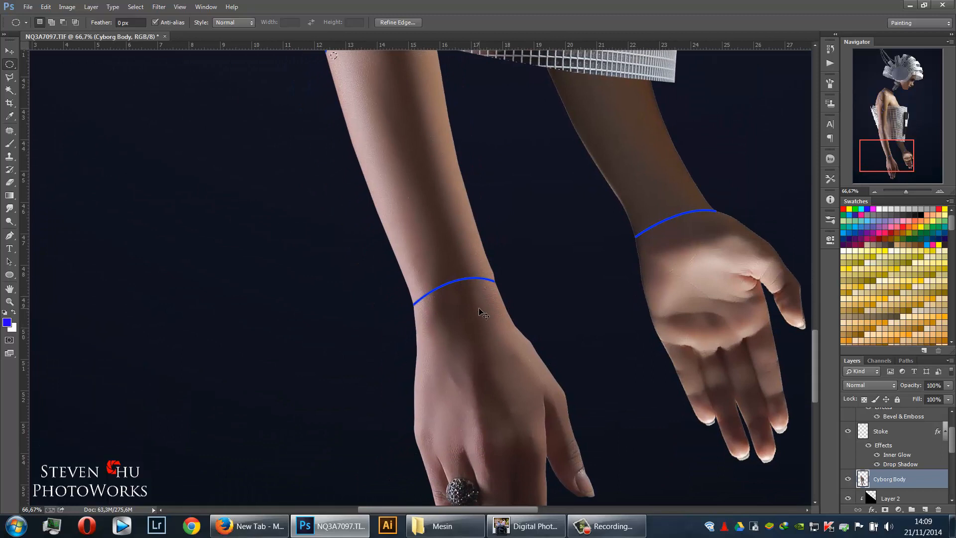
pyautogui.scroll(4, 483, 313)
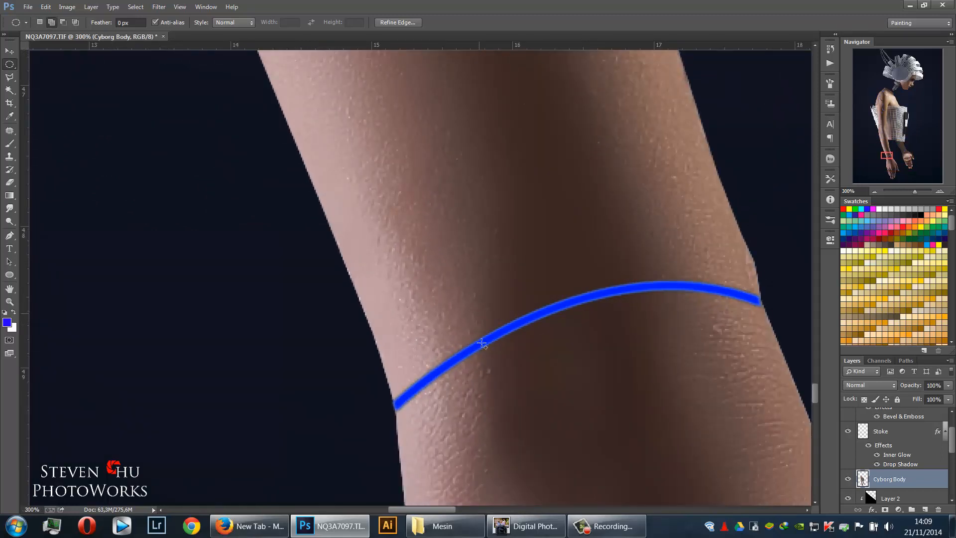
pyautogui.moveTo(418, 324); pyautogui.dragTo(445, 355)
pyautogui.moveTo(640, 248); pyautogui.dragTo(668, 273)
pyautogui.moveTo(440, 388); pyautogui.dragTo(468, 417)
pyautogui.moveTo(658, 318); pyautogui.dragTo(687, 342)
pyautogui.hotkey('ctrl', '-')
pyautogui.hotkey('ctrl', '-')
pyautogui.hotkey('ctrl', '-')
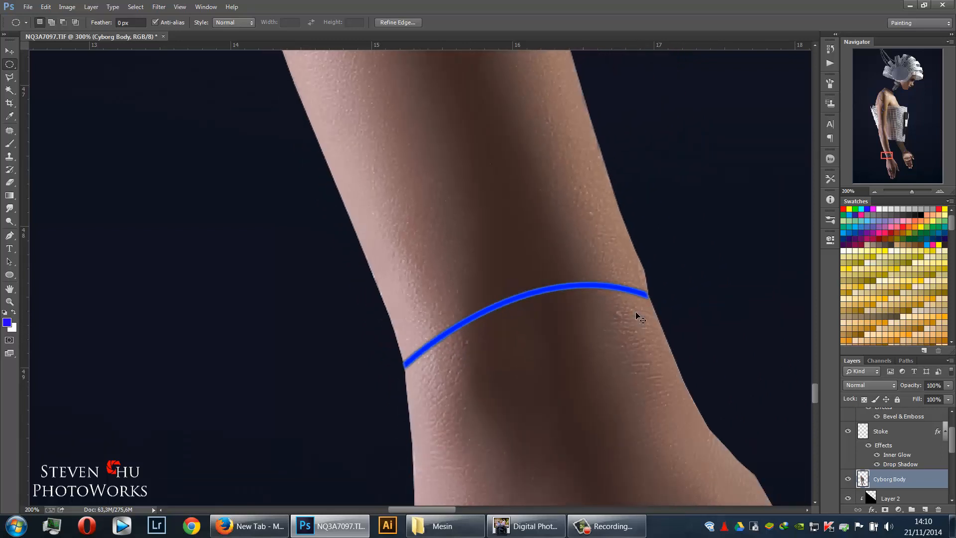
# Add four small circles to the selection at the wrist of the open-palm hand, two above and two below the blue line
pyautogui.moveTo(547, 235); pyautogui.dragTo(428, 288)
pyautogui.moveTo(566, 266); pyautogui.dragTo(496, 277)
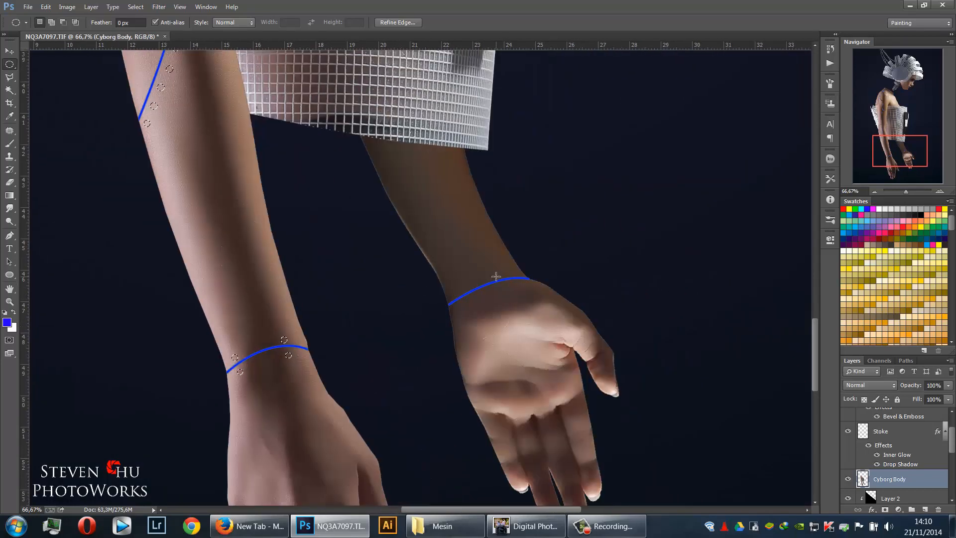
pyautogui.hotkey('ctrl', '+')
pyautogui.hotkey('ctrl', '+')
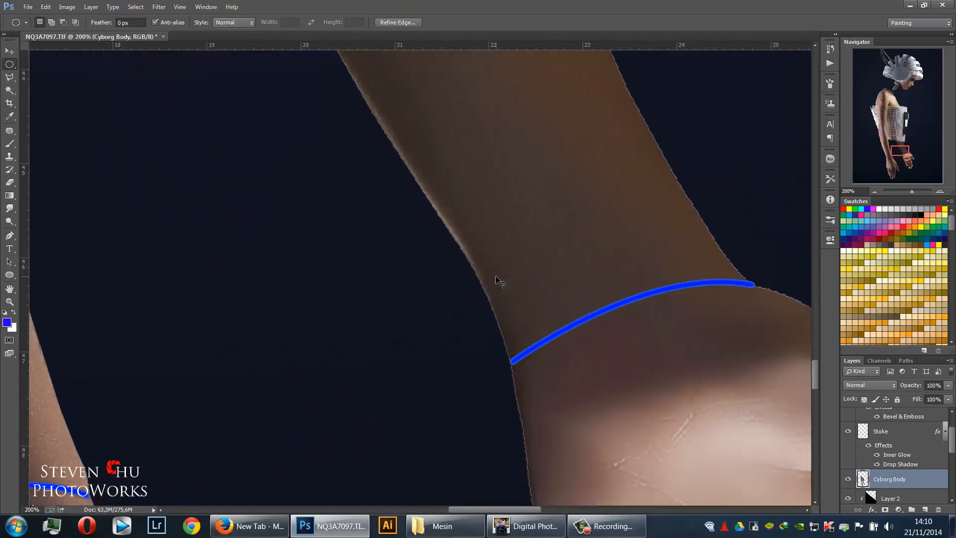
pyautogui.moveTo(552, 298); pyautogui.dragTo(575, 321)
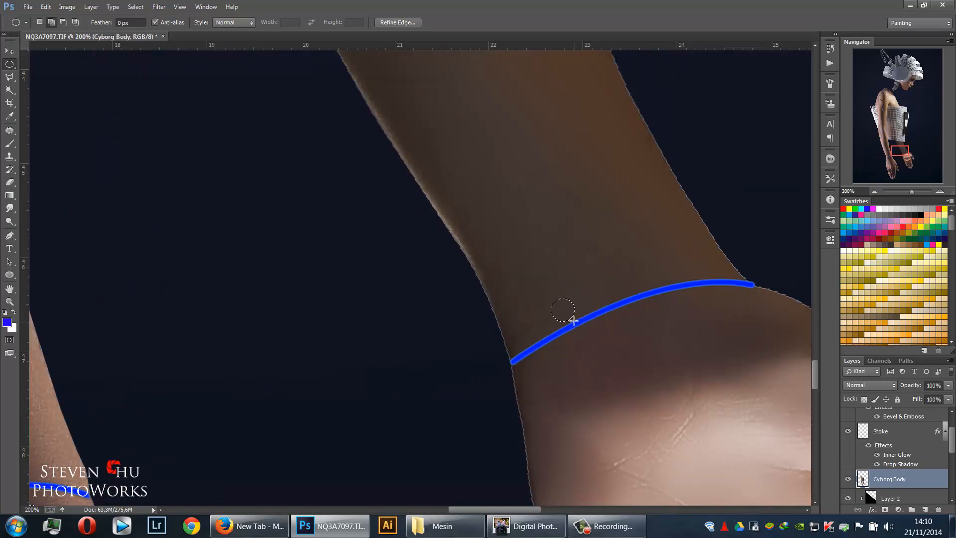
pyautogui.click(566, 295)
pyautogui.moveTo(550, 294); pyautogui.dragTo(572, 317)
pyautogui.moveTo(651, 258); pyautogui.dragTo(676, 283)
pyautogui.moveTo(570, 342); pyautogui.dragTo(593, 366)
pyautogui.moveTo(667, 307); pyautogui.dragTo(691, 331)
# Add four small circles to the selection along the outer side of the shoulder line's lower curve, above the mesh
pyautogui.moveTo(427, 382); pyautogui.dragTo(625, 152)
pyautogui.moveTo(450, 243); pyautogui.dragTo(579, 439)
pyautogui.moveTo(320, 232); pyautogui.dragTo(298, 326)
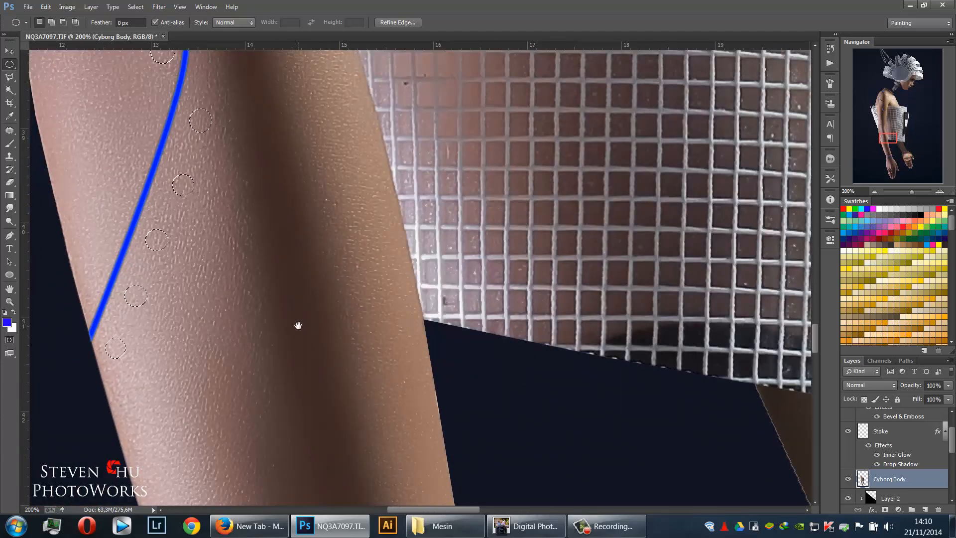
pyautogui.hotkey('ctrl', '-')
pyautogui.hotkey('ctrl', '-')
pyautogui.hotkey('ctrl', '-')
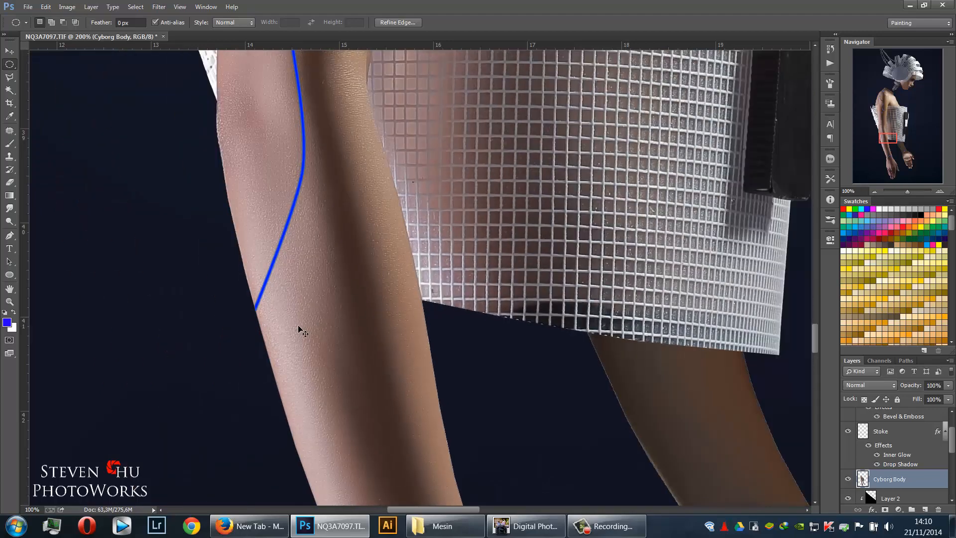
pyautogui.moveTo(362, 232); pyautogui.dragTo(400, 302)
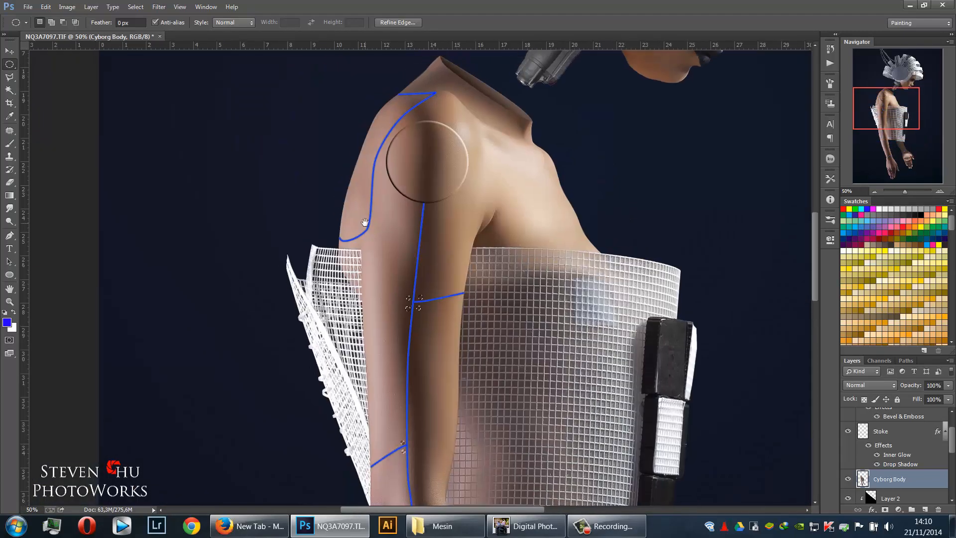
pyautogui.moveTo(384, 201); pyautogui.dragTo(440, 252)
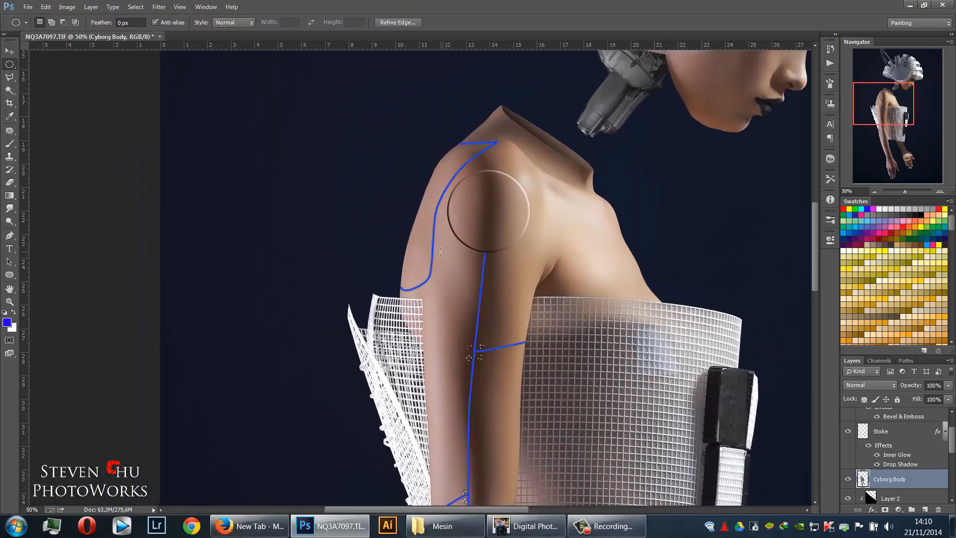
pyautogui.scroll(5, 441, 254)
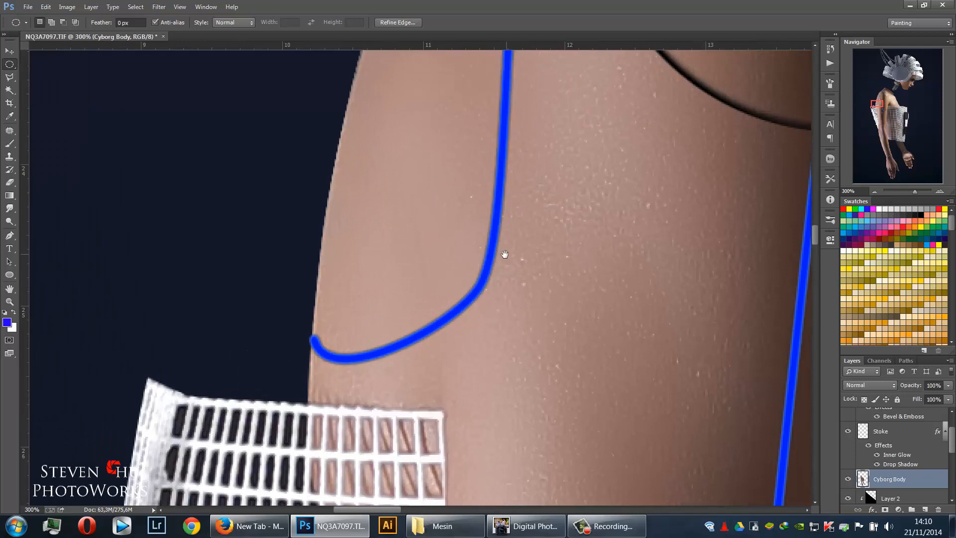
pyautogui.moveTo(323, 372); pyautogui.dragTo(341, 390)
pyautogui.moveTo(408, 360); pyautogui.dragTo(423, 374)
pyautogui.moveTo(491, 299); pyautogui.dragTo(445, 380)
pyautogui.scroll(3, 473, 340)
pyautogui.press('shift')
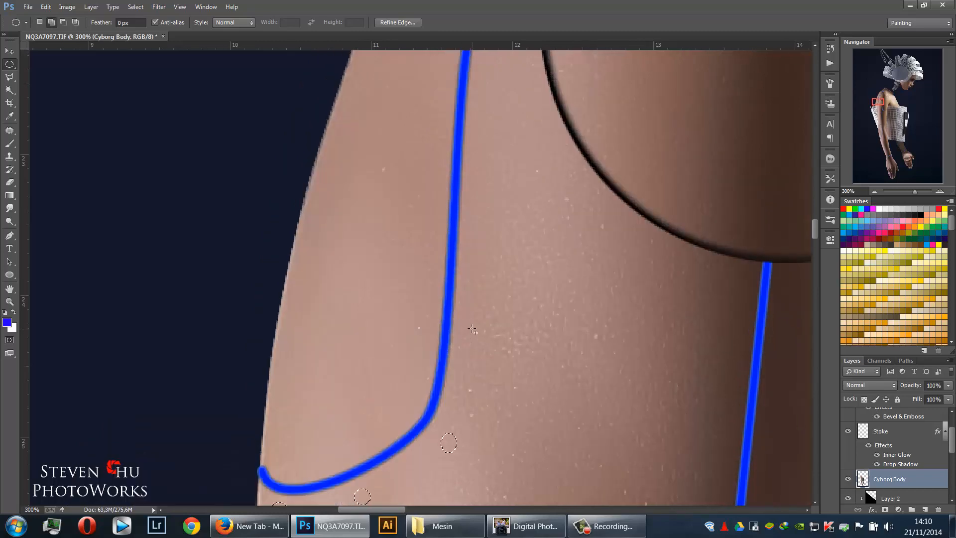
pyautogui.moveTo(467, 324); pyautogui.dragTo(485, 342)
# Add three small circles to the selection beneath the slanted blue line at the top of the shoulder, descending from its pointed corner
pyautogui.moveTo(500, 248); pyautogui.dragTo(482, 370)
pyautogui.moveTo(468, 269); pyautogui.dragTo(423, 379)
pyautogui.moveTo(432, 209); pyautogui.dragTo(329, 333)
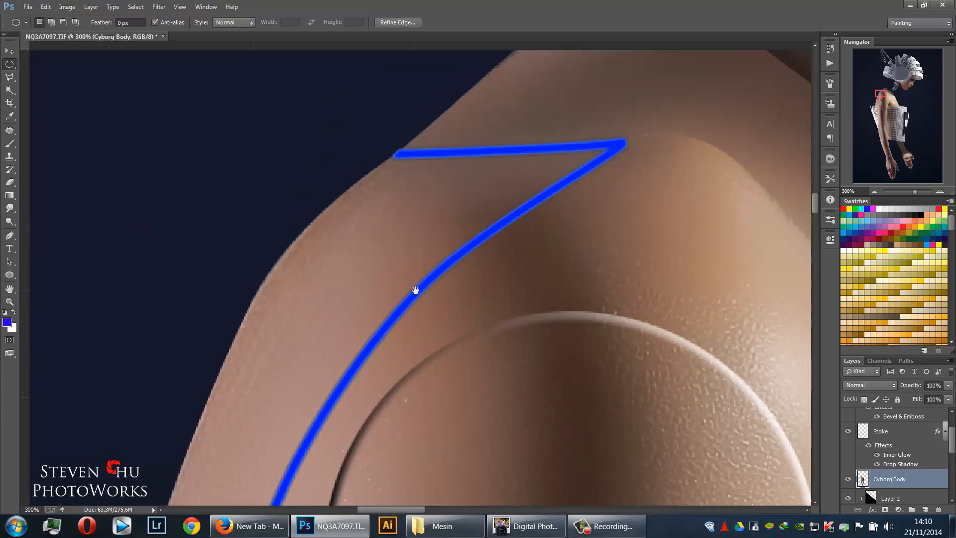
pyautogui.moveTo(416, 288); pyautogui.dragTo(402, 337)
pyautogui.moveTo(416, 192); pyautogui.dragTo(436, 203)
pyautogui.hotkey('ctrl', 'alt', 'z')
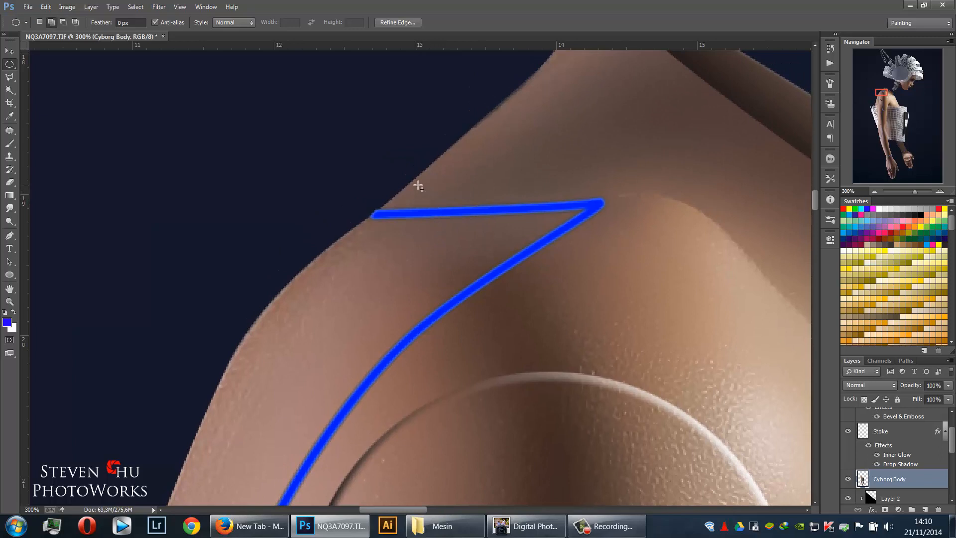
pyautogui.moveTo(598, 224); pyautogui.dragTo(623, 248)
pyautogui.moveTo(522, 272); pyautogui.dragTo(541, 290)
pyautogui.moveTo(435, 345); pyautogui.dragTo(450, 360)
pyautogui.hotkey('ctrl', 'd')
# Add two small circles to the selection just below the large shoulder circle, one on each side of the long arm line
pyautogui.moveTo(565, 305); pyautogui.dragTo(490, 209)
pyautogui.moveTo(553, 386); pyautogui.dragTo(439, 218)
pyautogui.moveTo(425, 492); pyautogui.dragTo(355, 232)
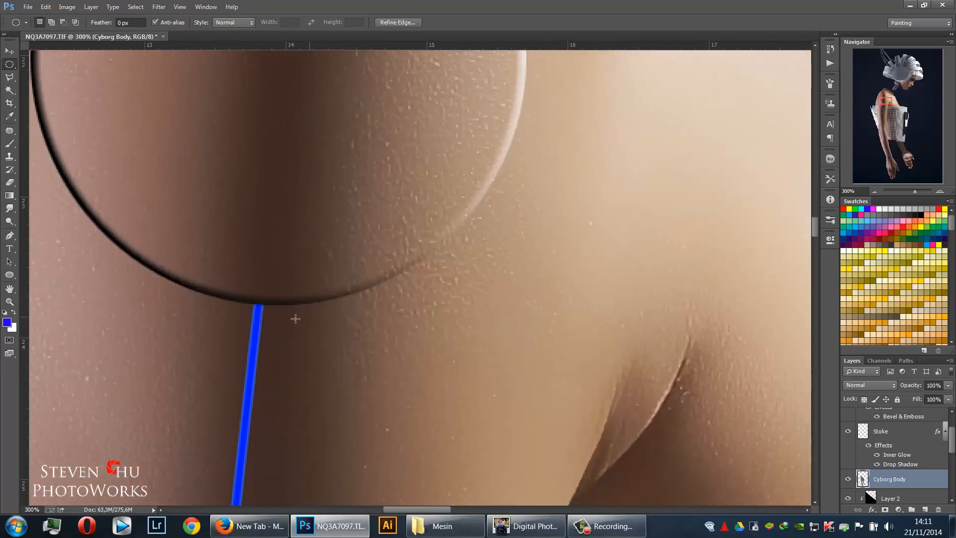
pyautogui.moveTo(273, 315); pyautogui.dragTo(302, 344)
pyautogui.moveTo(209, 315); pyautogui.dragTo(236, 341)
pyautogui.hotkey('ctrl', 'z')
pyautogui.moveTo(209, 311); pyautogui.dragTo(242, 338)
# Copy the selected circles from the Cyborg Body layer onto a new layer
pyautogui.hotkey('ctrl', '0')
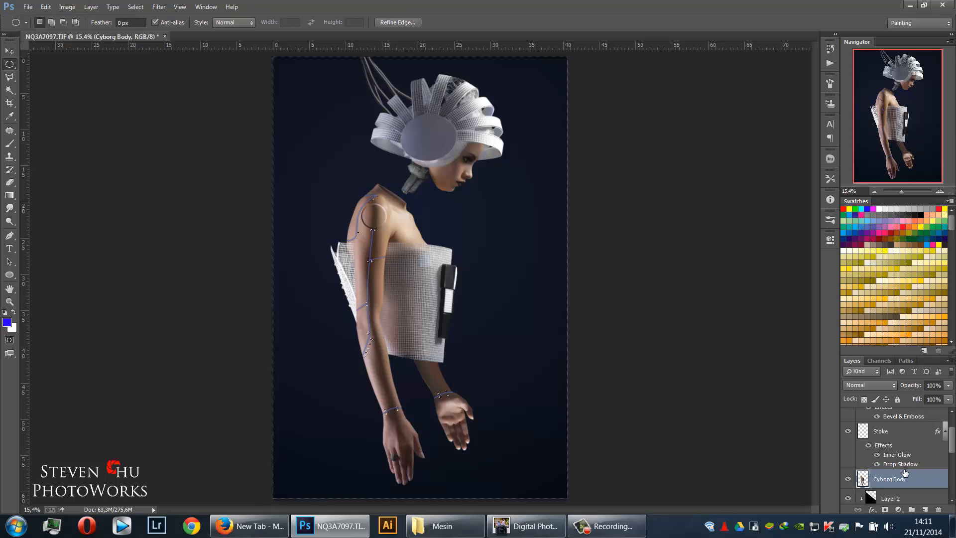
pyautogui.hotkey('ctrl', 'j')
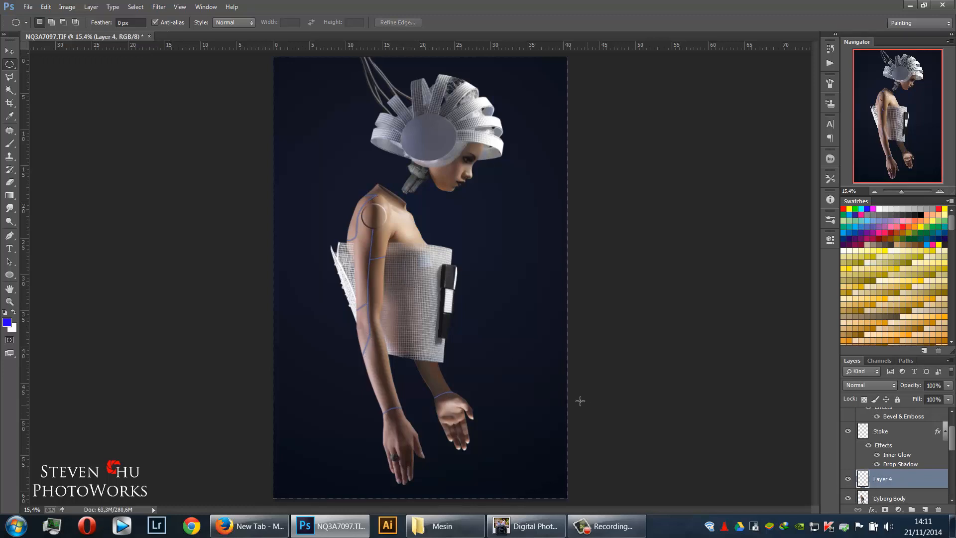
pyautogui.press('v')
pyautogui.moveTo(384, 247); pyautogui.dragTo(319, 248)
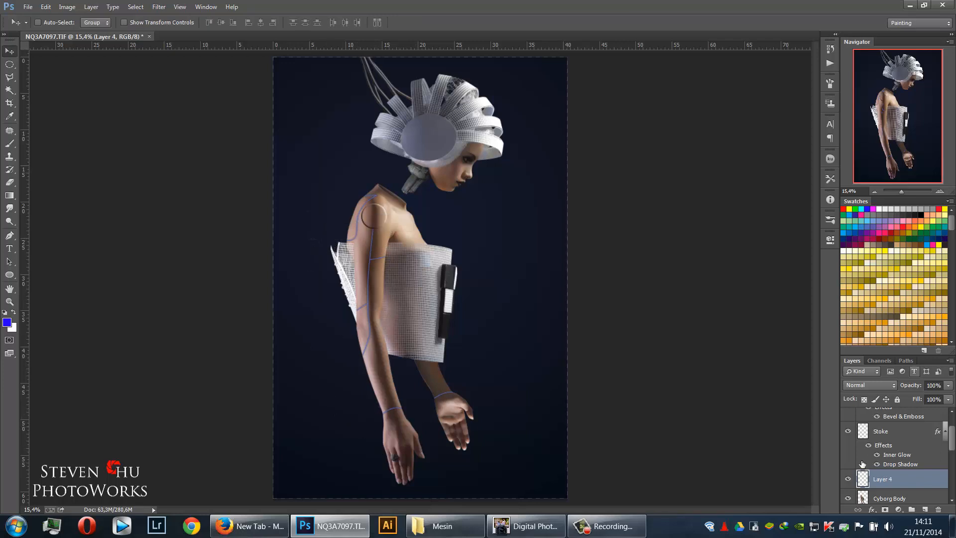
# Apply a Bevel & Emboss effect to Layer 4 using a smooth Inner Bevel with a size of 3 px
pyautogui.rightClick(885, 479)
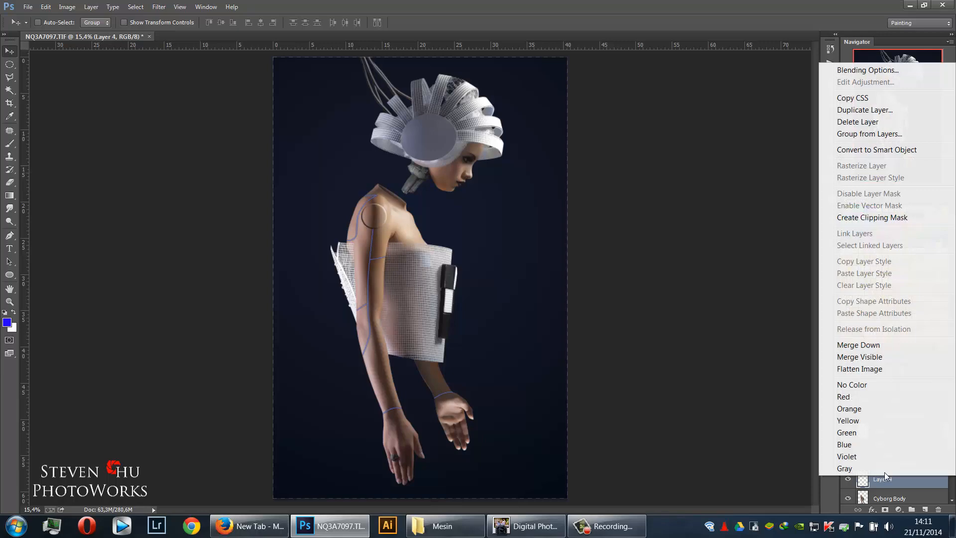
pyautogui.click(857, 75)
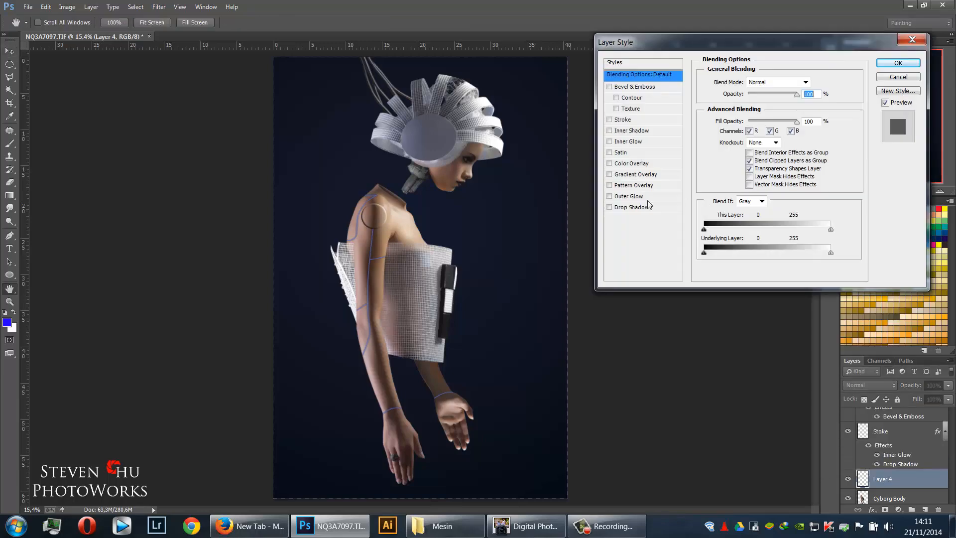
pyautogui.click(630, 87)
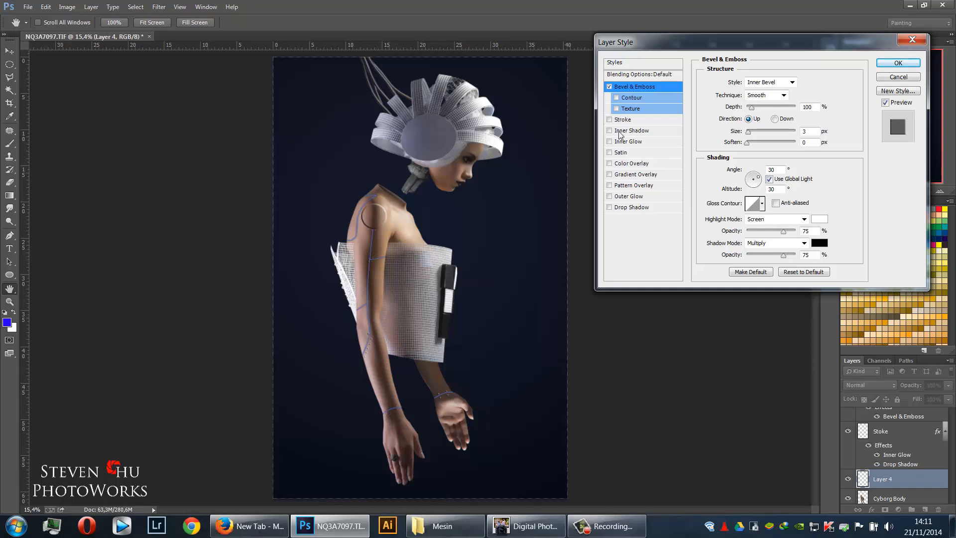
pyautogui.click(898, 63)
# Examine the embossed screw details along the arm, wrists and shoulder at several magnifications
pyautogui.hotkey('ctrl', '+')
pyautogui.hotkey('ctrl', '+')
pyautogui.hotkey('ctrl', '+')
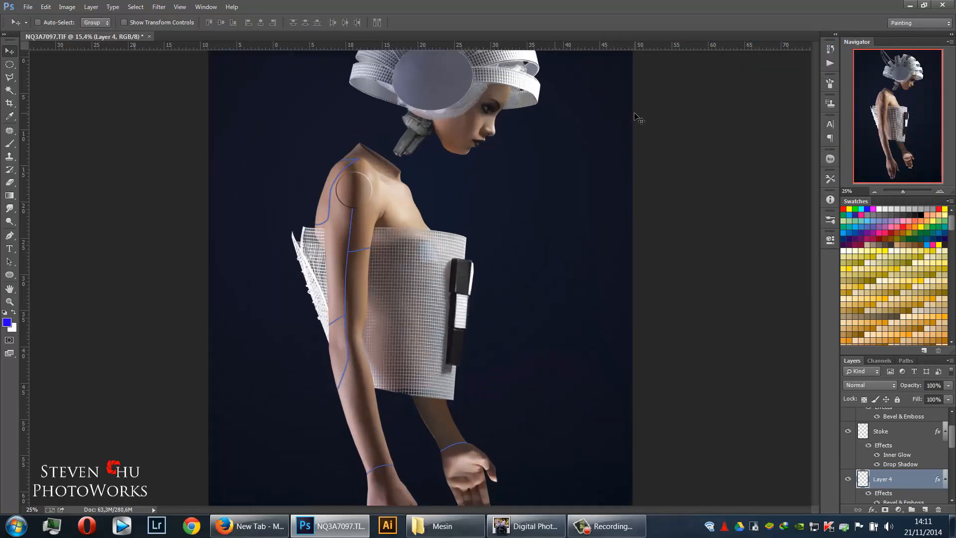
pyautogui.moveTo(501, 212); pyautogui.dragTo(547, 177)
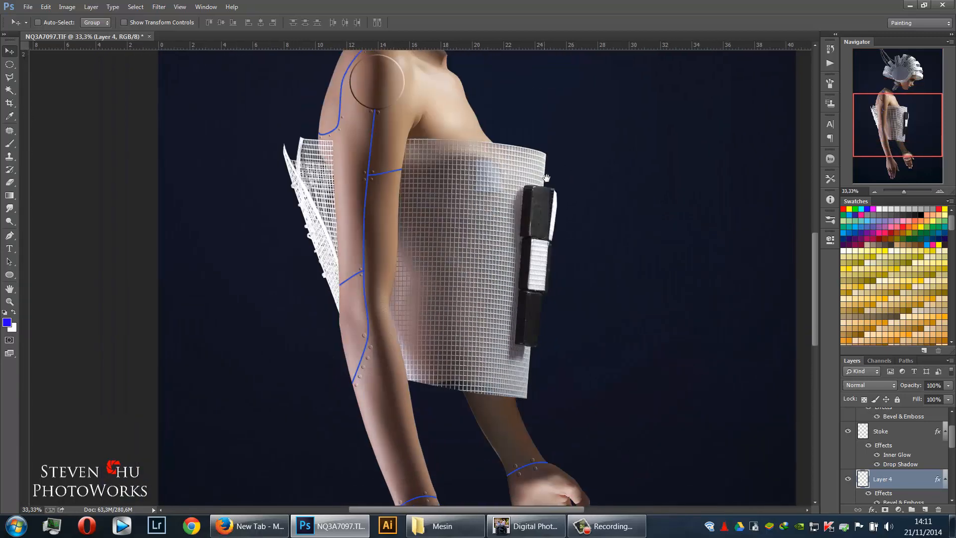
pyautogui.moveTo(529, 257); pyautogui.dragTo(514, 197)
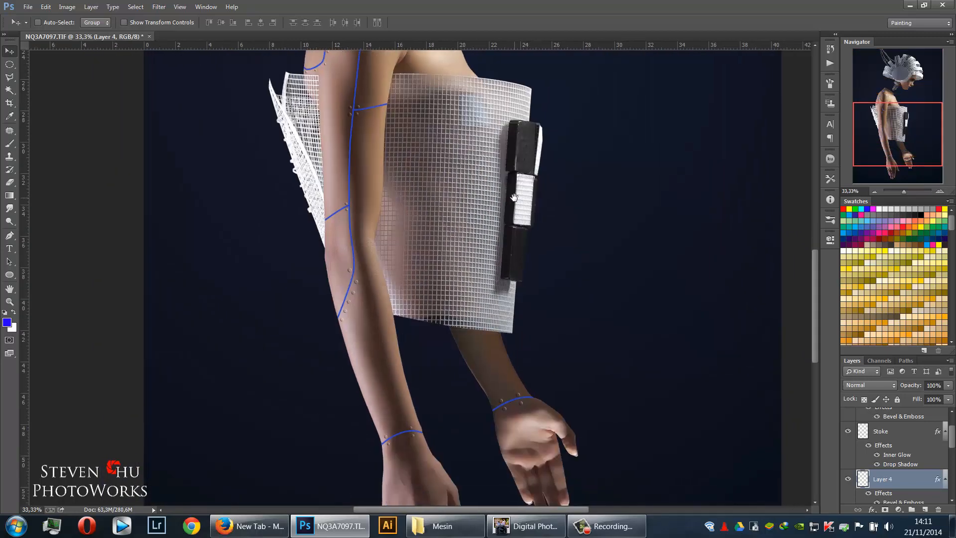
pyautogui.moveTo(514, 198); pyautogui.dragTo(512, 320)
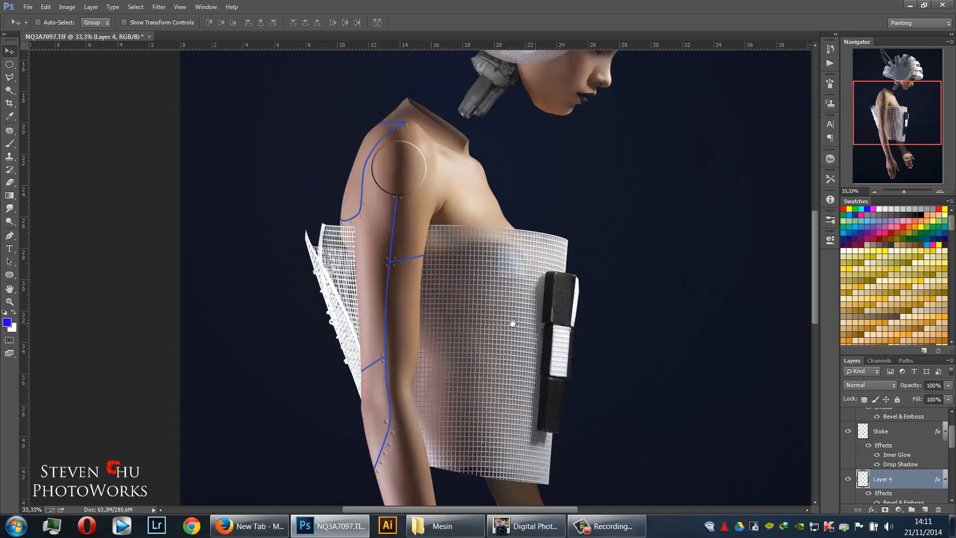
pyautogui.moveTo(449, 230); pyautogui.dragTo(453, 312)
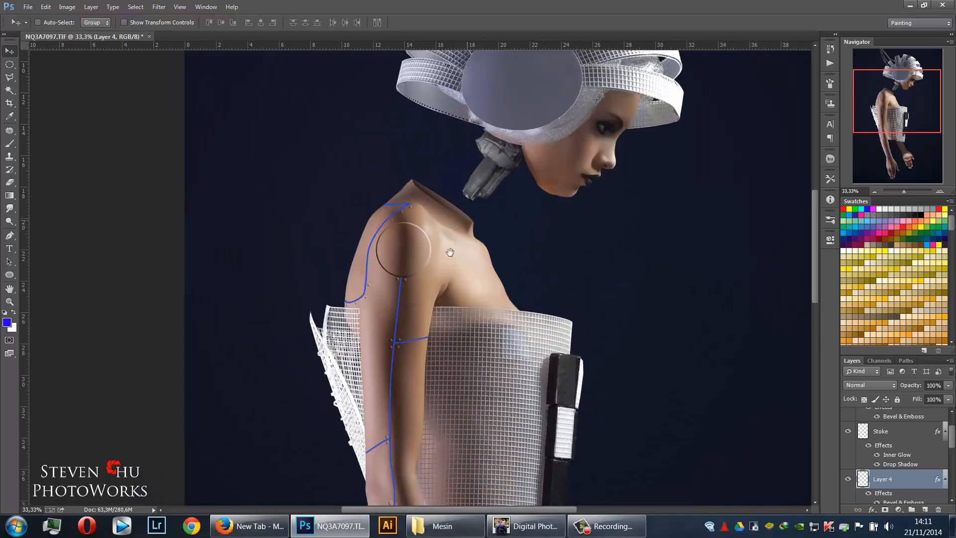
pyautogui.moveTo(448, 252); pyautogui.dragTo(408, 294)
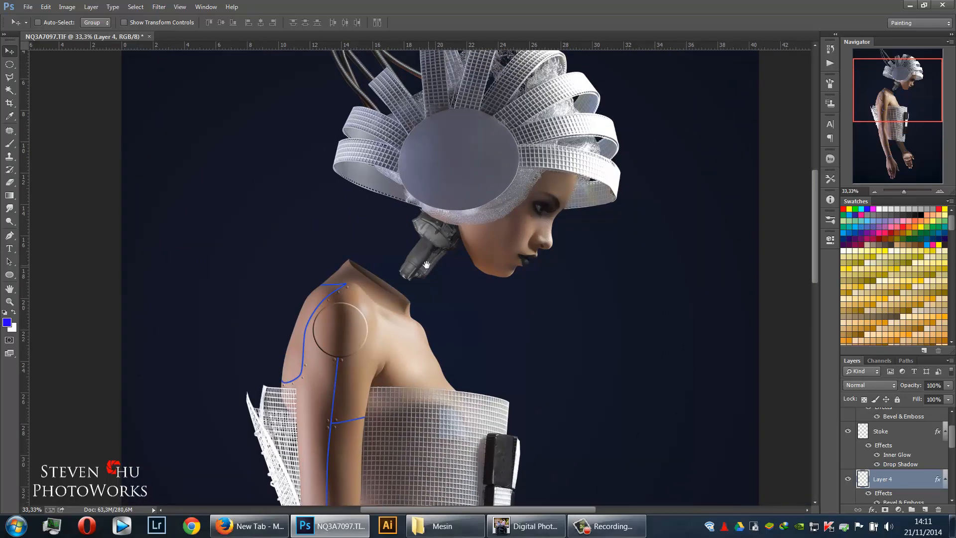
pyautogui.moveTo(513, 288); pyautogui.dragTo(546, 284)
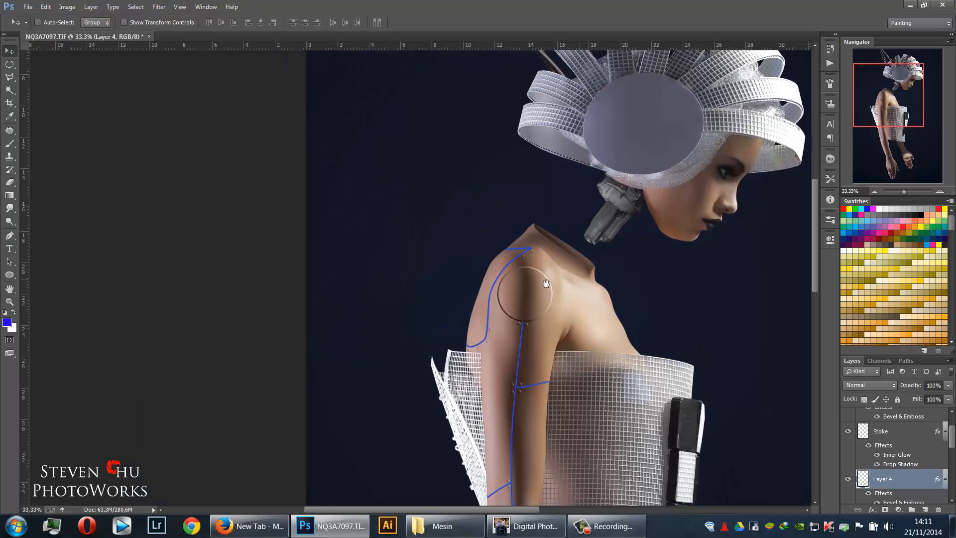
pyautogui.hotkey('ctrl', '+')
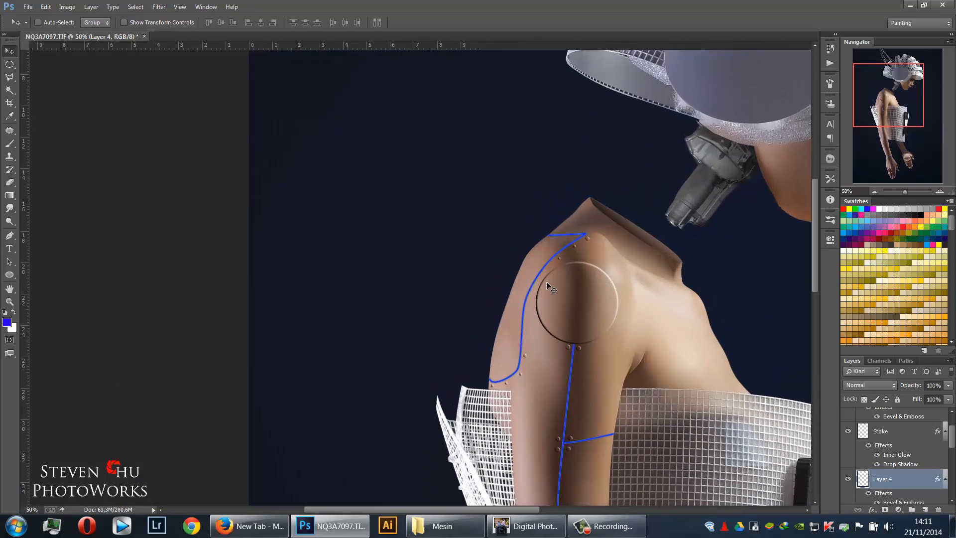
pyautogui.hotkey('ctrl', '-')
pyautogui.hotkey('ctrl', '-')
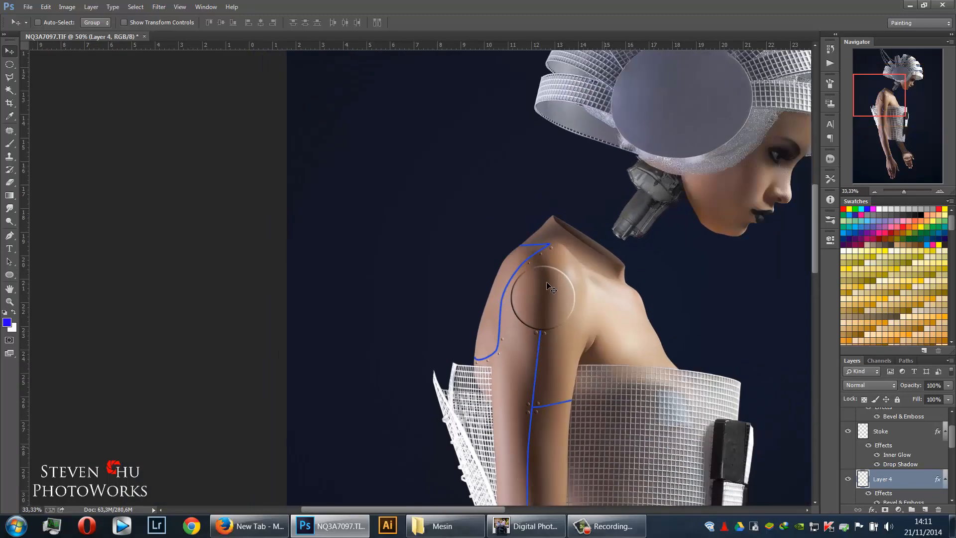
pyautogui.moveTo(441, 266); pyautogui.dragTo(432, 308)
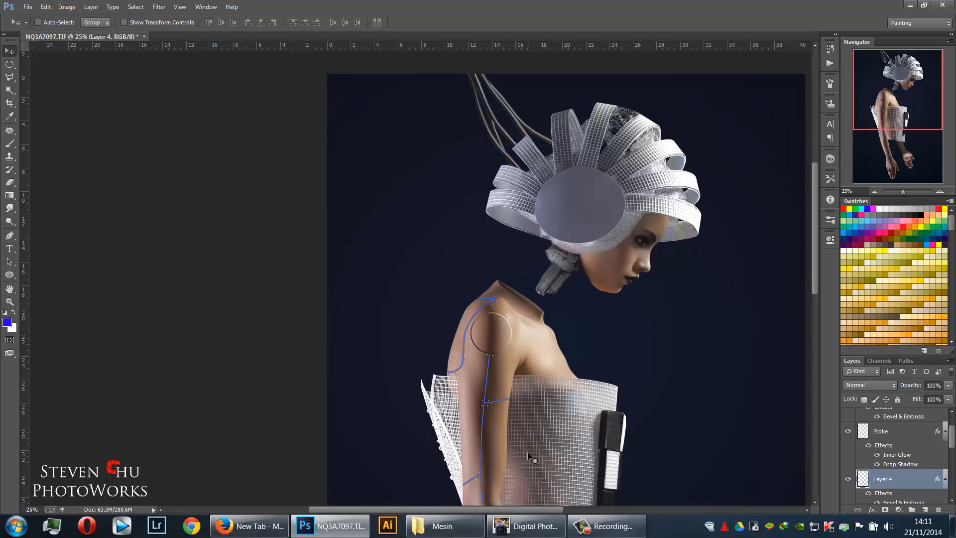
# Place Metal_Squiddy_by_Della_Stock.png from the Mesin folder in the image, rotate it to about -24° and enlarge it to about 152%
pyautogui.click(441, 525)
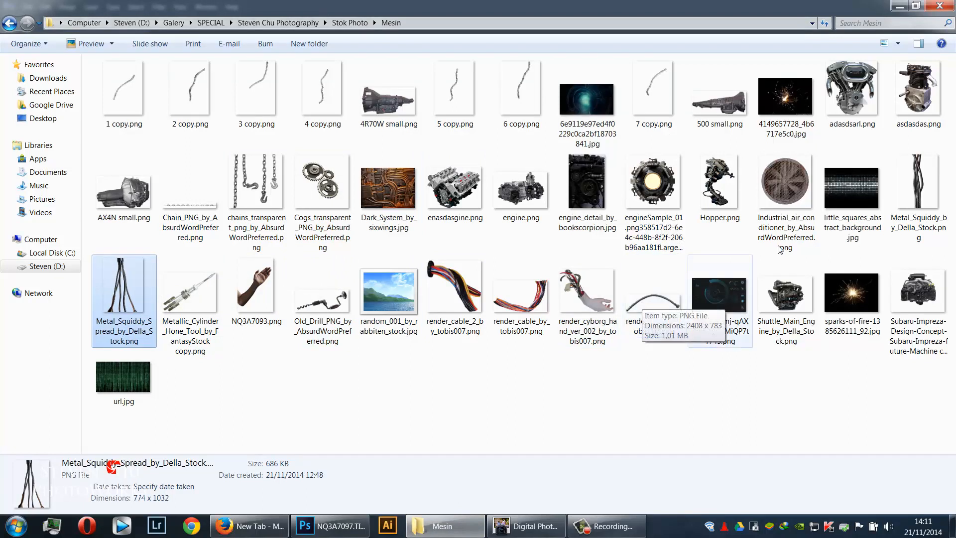
pyautogui.moveTo(921, 192); pyautogui.dragTo(389, 290)
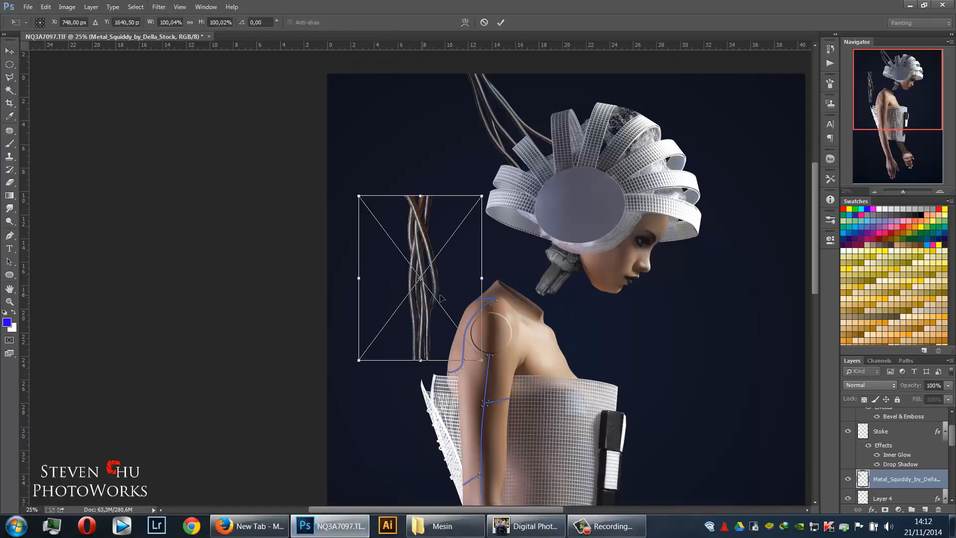
pyautogui.moveTo(479, 354); pyautogui.dragTo(486, 247)
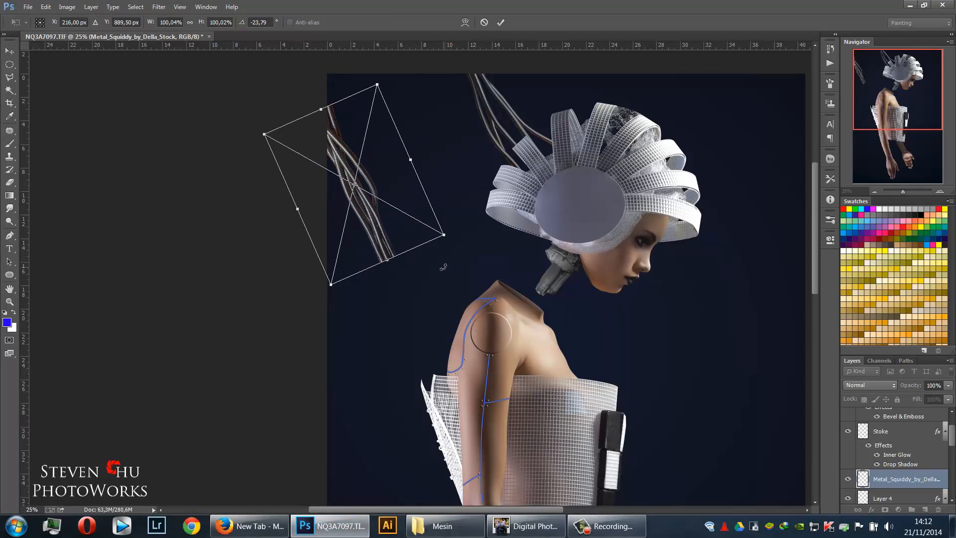
pyautogui.moveTo(443, 232); pyautogui.dragTo(458, 253)
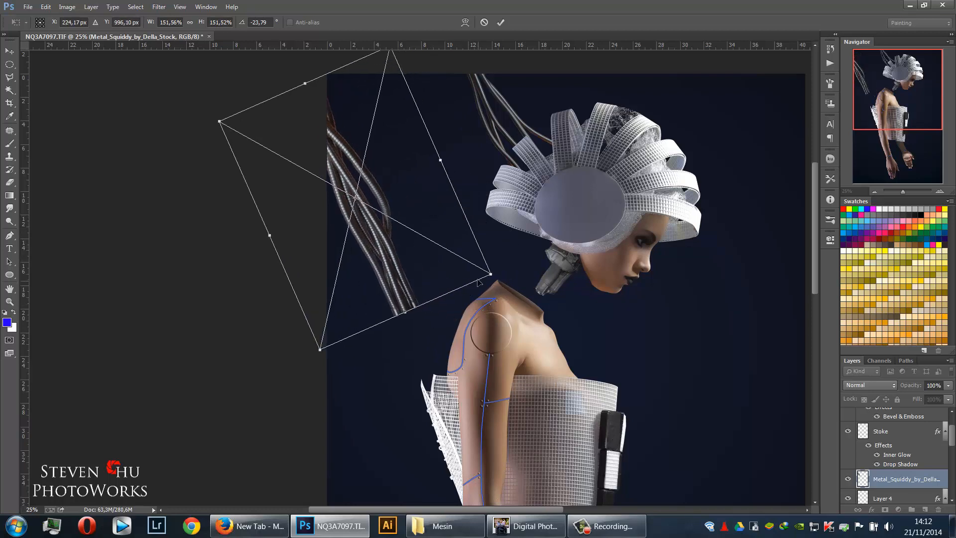
# Enlarge the placed metal cables to about 185%, rotate them to about -30°, and position their ends just behind the shoulder
pyautogui.moveTo(500, 276); pyautogui.dragTo(532, 297)
pyautogui.moveTo(578, 335); pyautogui.dragTo(593, 309)
pyautogui.moveTo(494, 300); pyautogui.dragTo(475, 293)
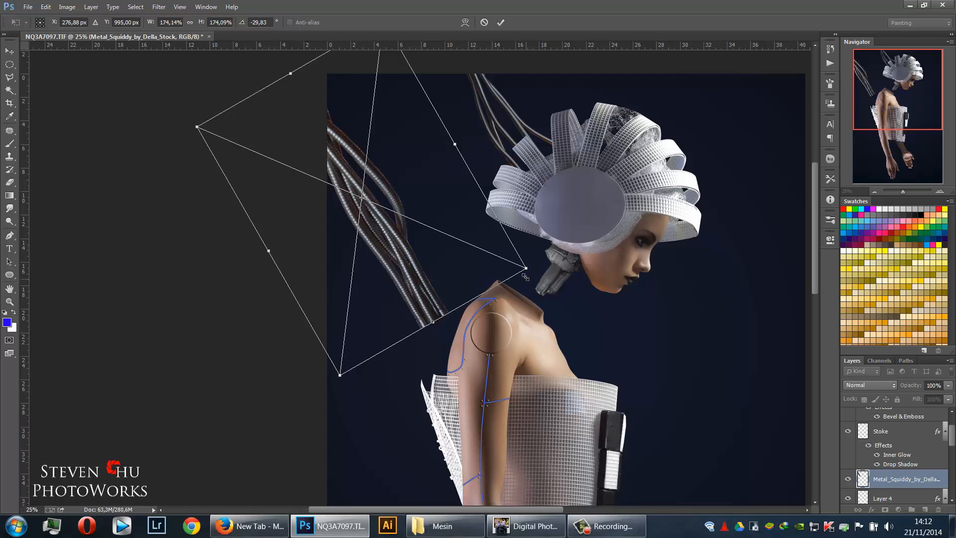
pyautogui.moveTo(525, 271); pyautogui.dragTo(545, 276)
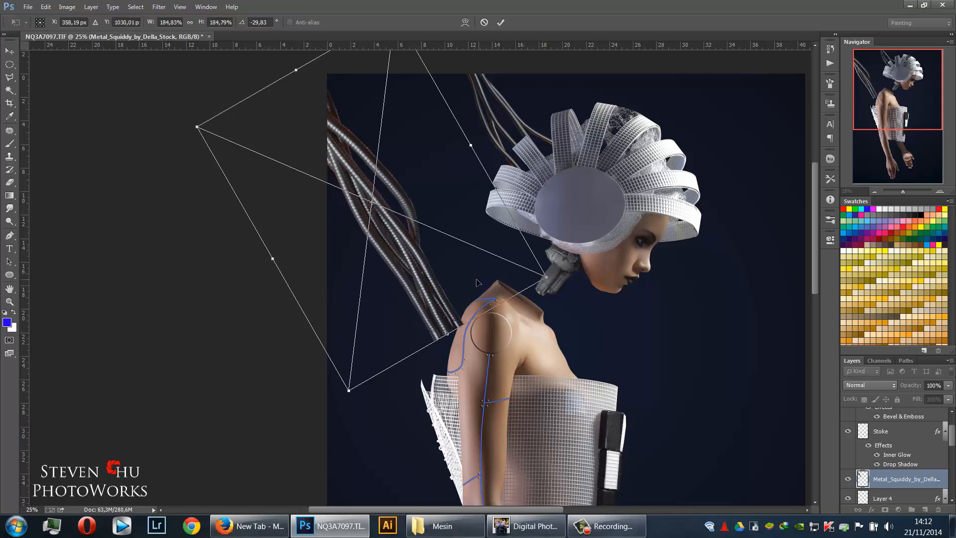
pyautogui.moveTo(475, 282); pyautogui.dragTo(464, 285)
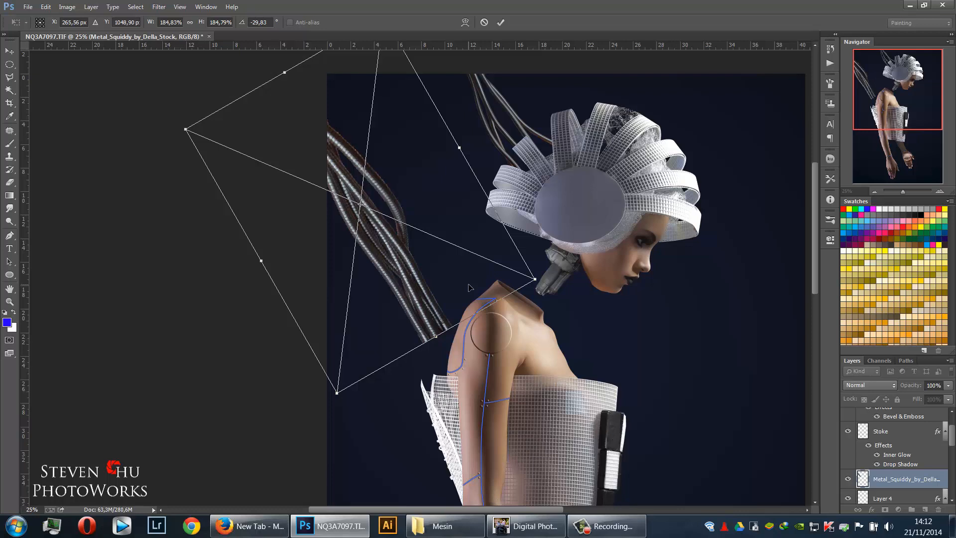
pyautogui.press('Return')
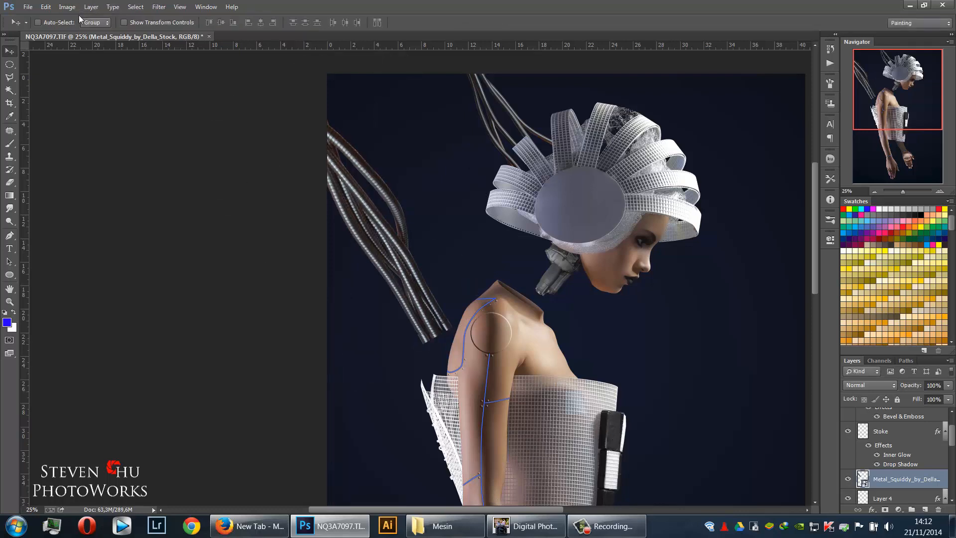
# Bend the metal cables into a downward curve with Puppet Warp, stretch their ends to reach the back of the shoulder, and apply it
pyautogui.click(46, 7)
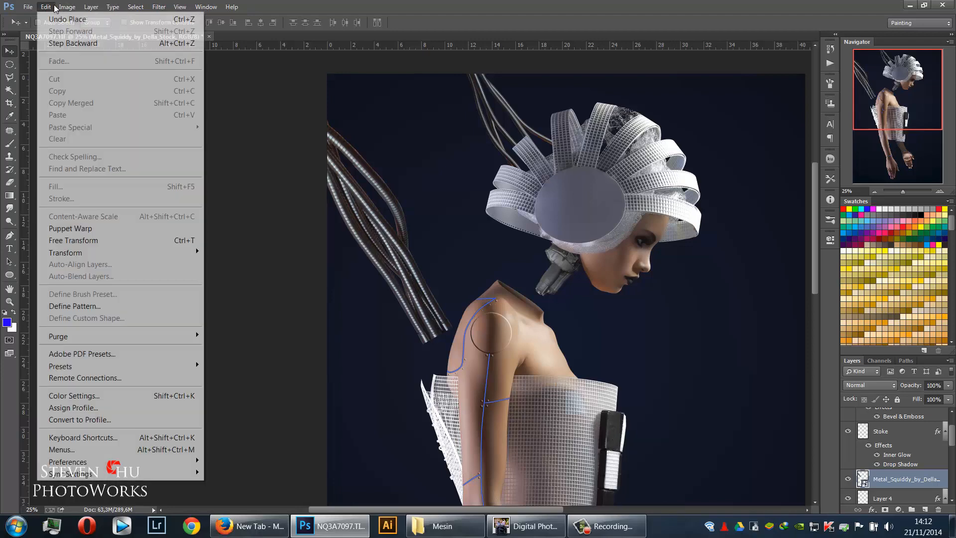
pyautogui.click(100, 229)
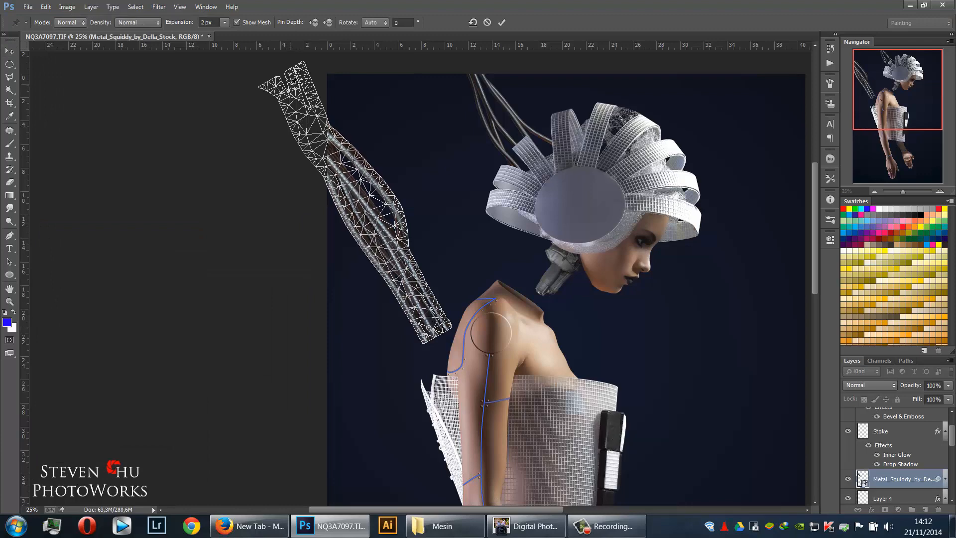
pyautogui.moveTo(366, 211); pyautogui.dragTo(324, 258)
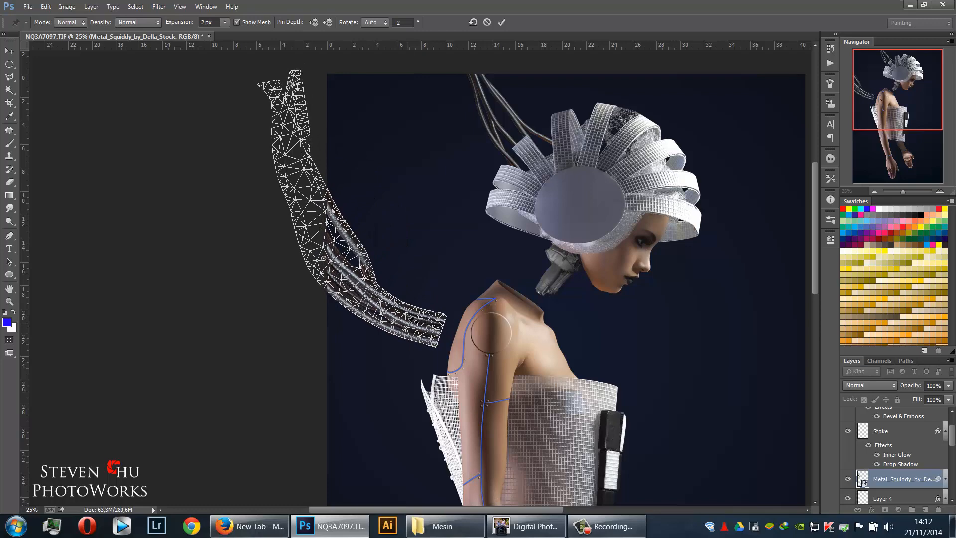
pyautogui.moveTo(429, 328); pyautogui.dragTo(448, 333)
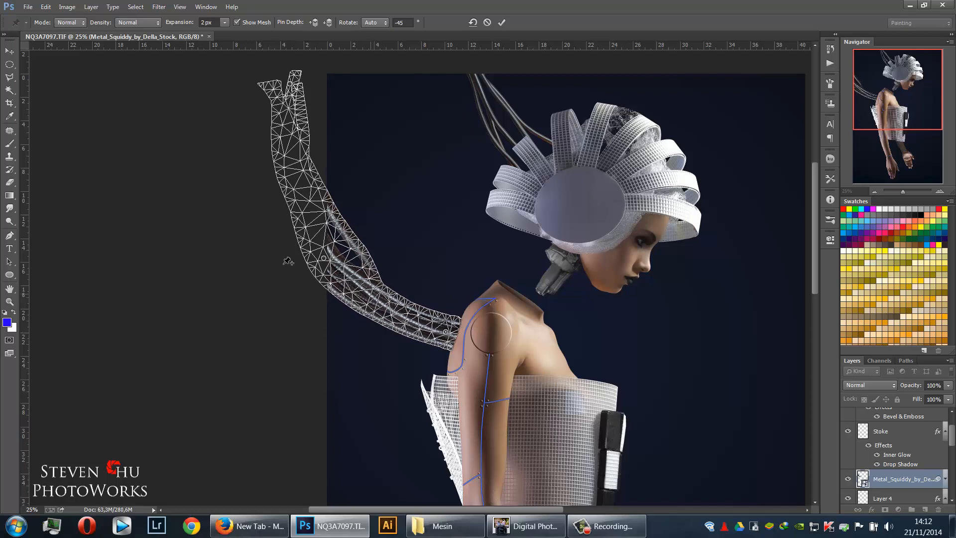
pyautogui.click(10, 50)
pyautogui.click(442, 199)
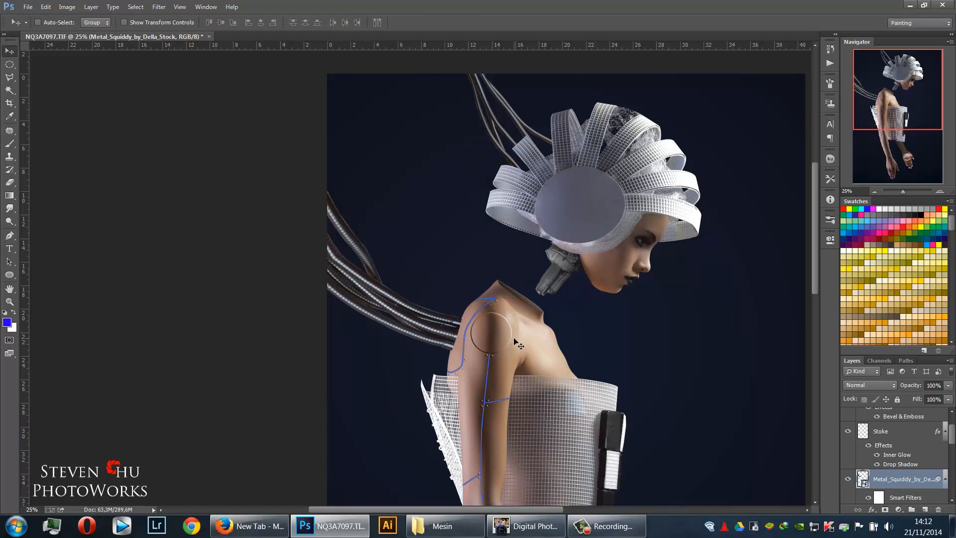
# Shift the cable layer slightly downward and toward the arm so the cable ends overlap the back of the shoulder
pyautogui.hotkey('ctrl', '+')
pyautogui.hotkey('ctrl', '+')
pyautogui.hotkey('ctrl', '+')
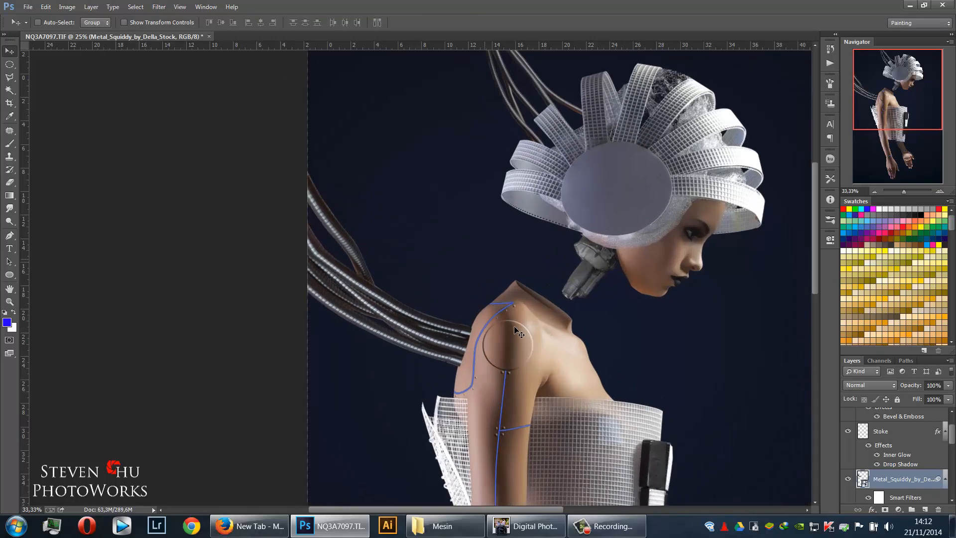
pyautogui.moveTo(488, 364); pyautogui.dragTo(512, 250)
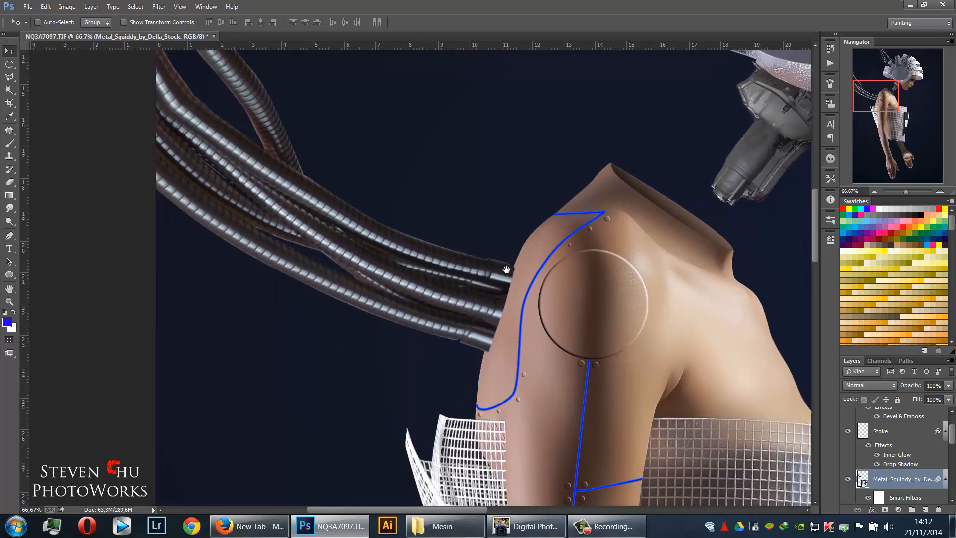
pyautogui.hotkey('ctrl', '+')
pyautogui.hotkey('ctrl', '+')
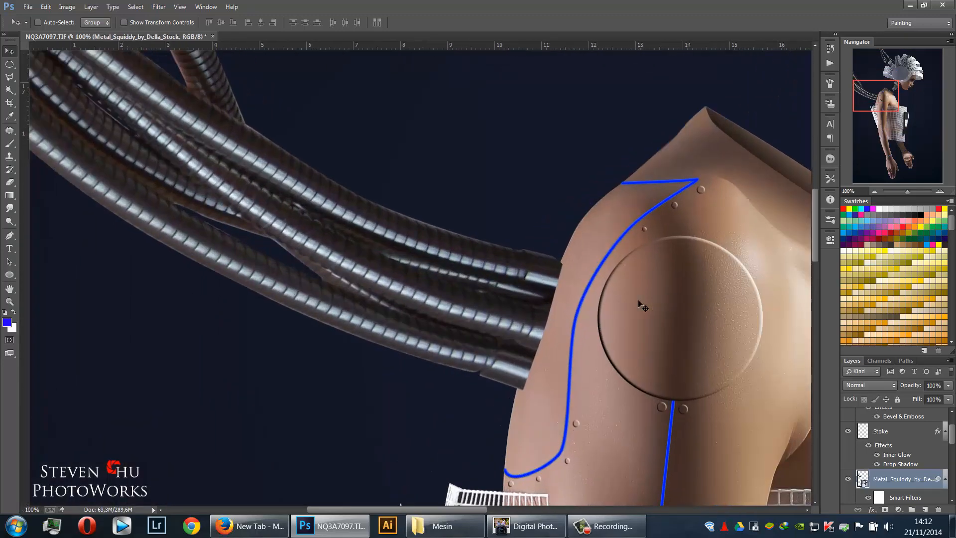
pyautogui.moveTo(639, 300); pyautogui.dragTo(581, 252)
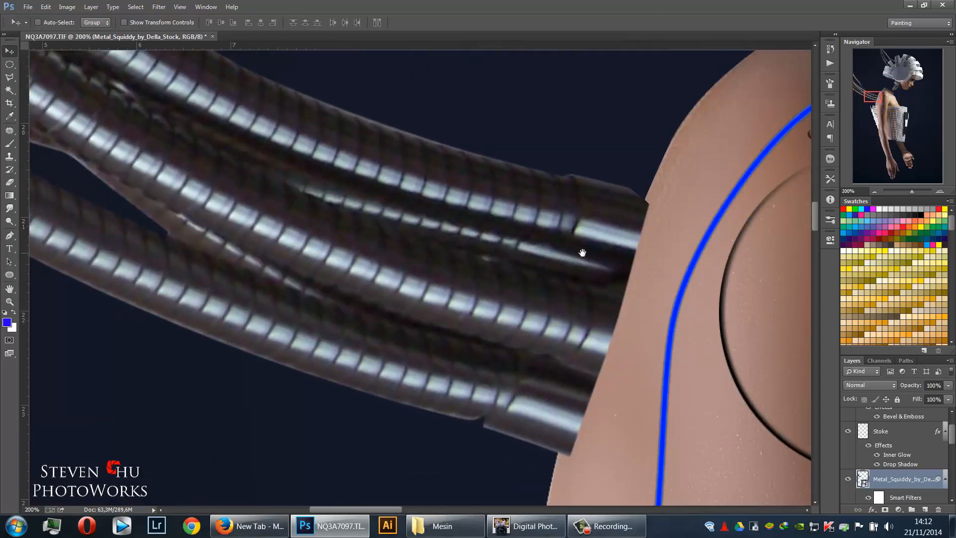
pyautogui.moveTo(554, 292); pyautogui.dragTo(566, 324)
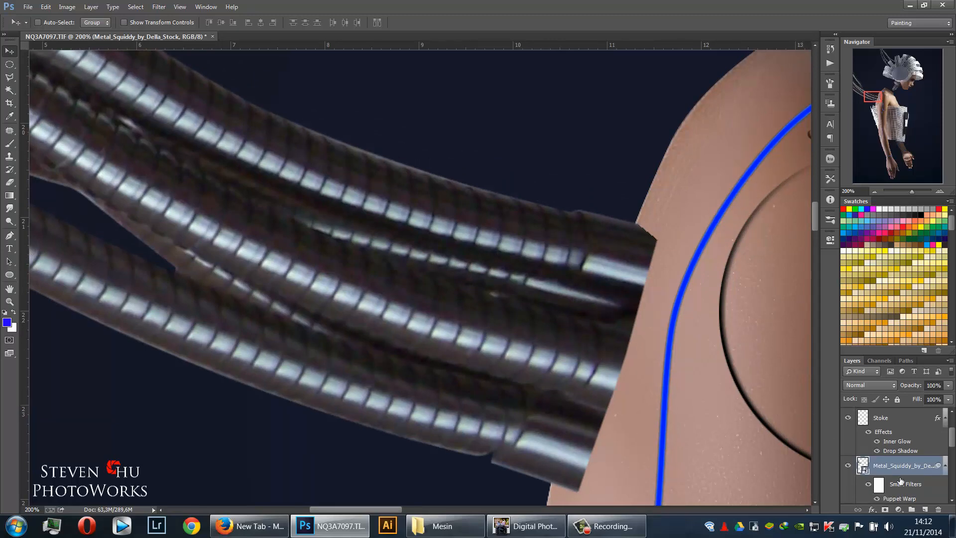
# Add a layer mask to the Metal_Squiddy cable layer and nudge the cables slightly further down the shoulder
pyautogui.click(885, 509)
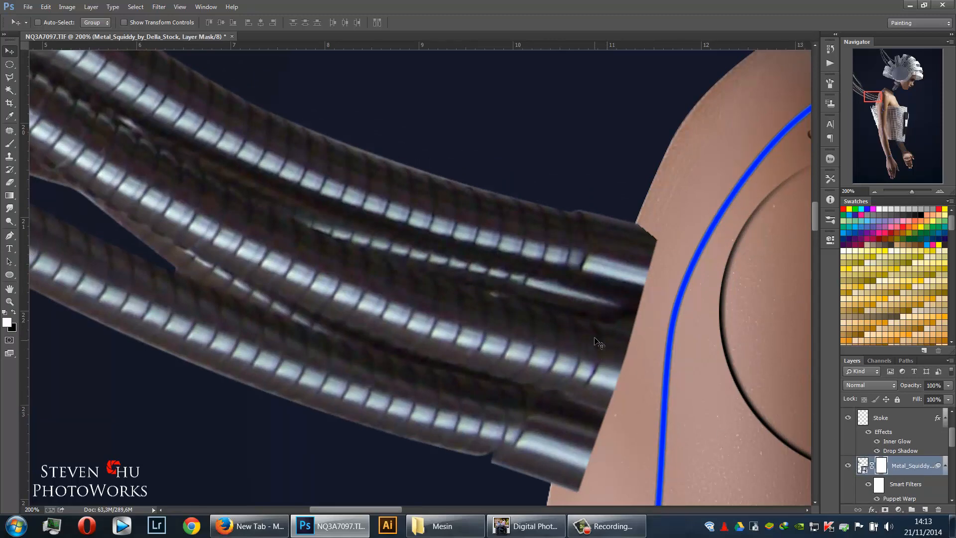
pyautogui.press('p')
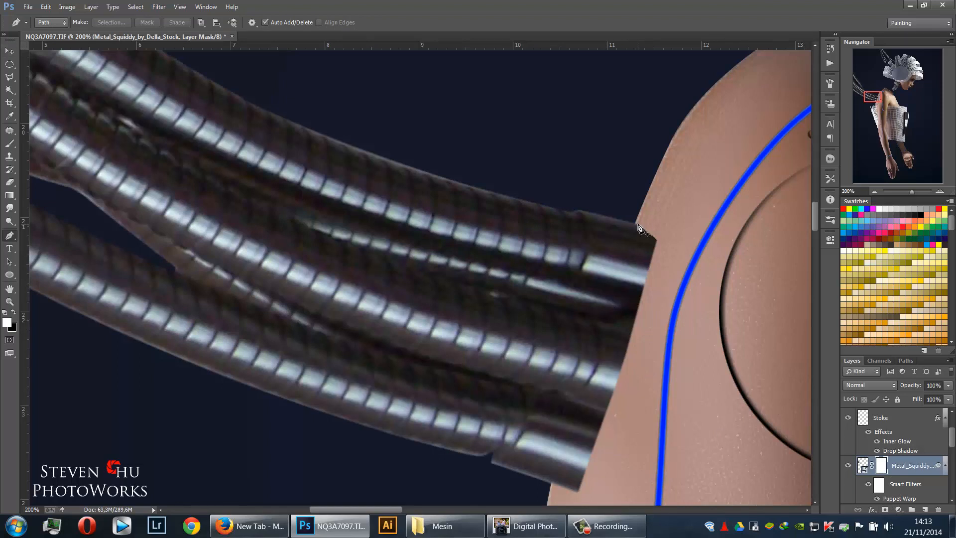
pyautogui.press('v')
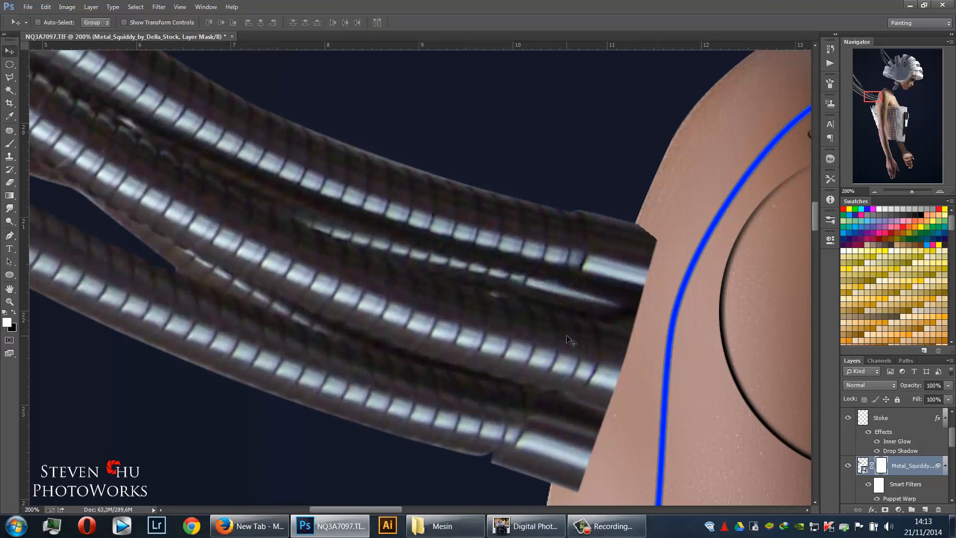
pyautogui.moveTo(570, 352)
pyautogui.mouseDown()
pyautogui.moveTo(582, 359)
pyautogui.moveTo(574, 368)
pyautogui.mouseUp()
pyautogui.press('space')
pyautogui.moveTo(497, 381); pyautogui.dragTo(407, 286)
pyautogui.hotkey('ctrl', '2')
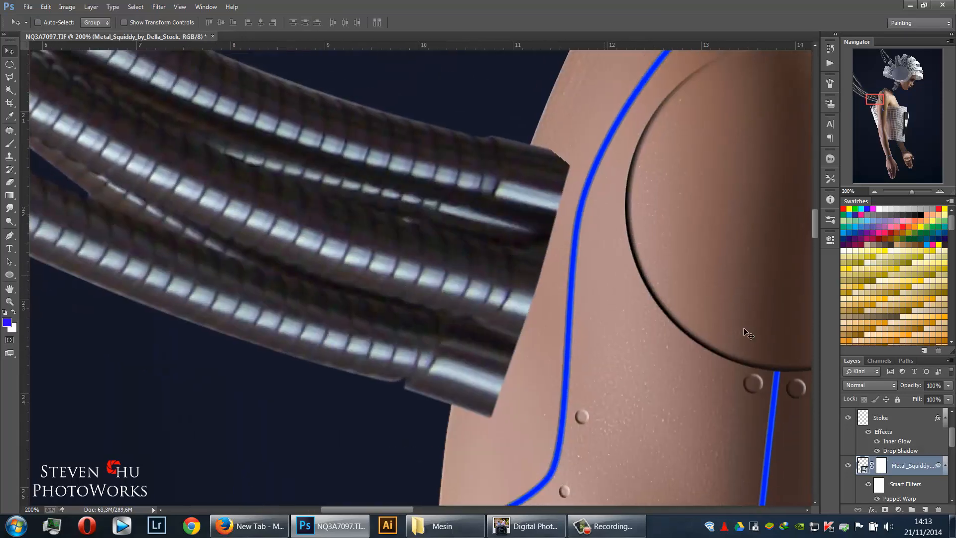
# With the cable layer's mask active, draw a closed Pen path that rounds off the cable ends and encloses their straight-cut edge
pyautogui.click(882, 466)
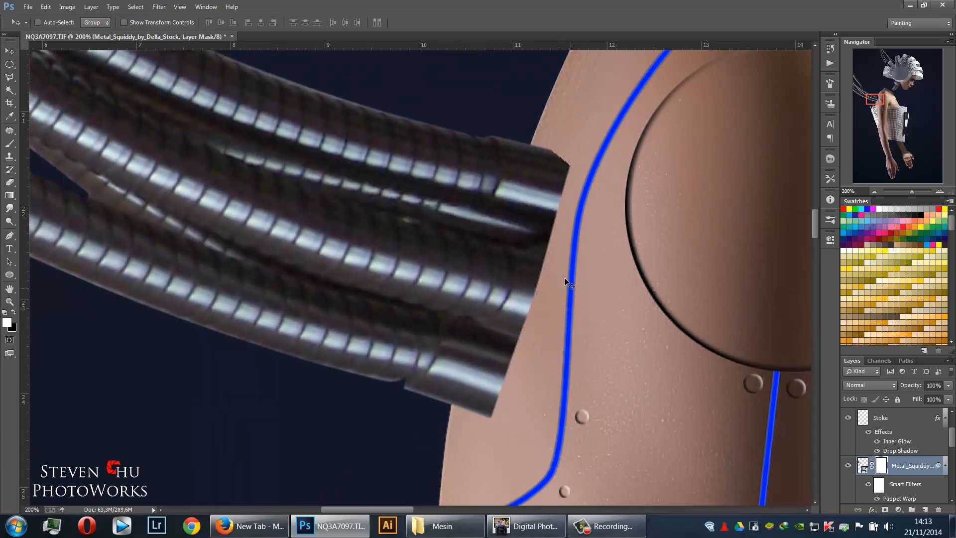
pyautogui.press('p')
pyautogui.click(548, 149)
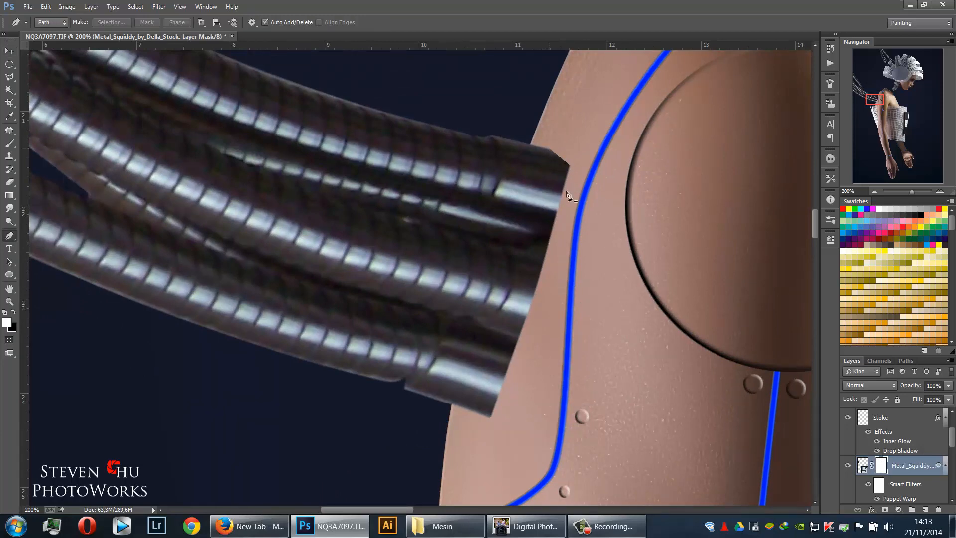
pyautogui.moveTo(549, 234); pyautogui.dragTo(532, 275)
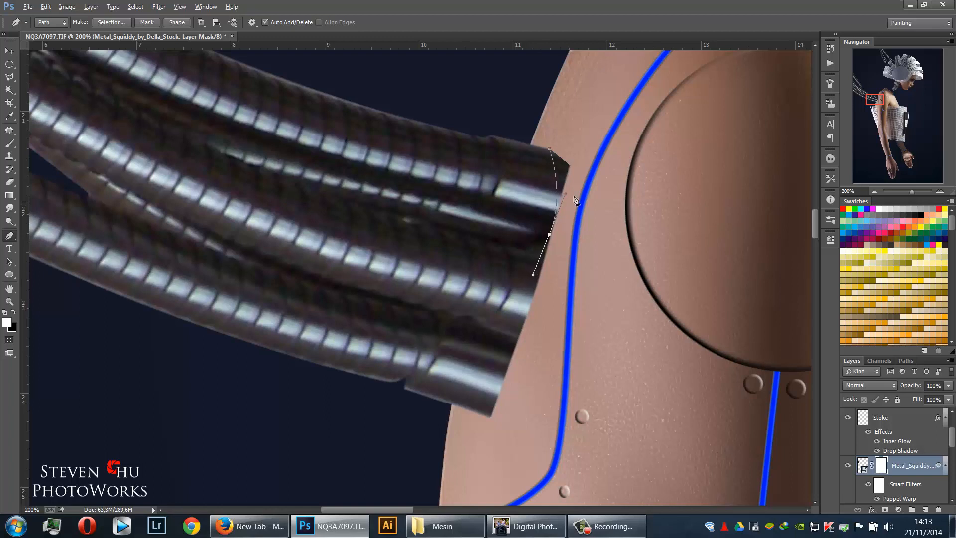
pyautogui.hotkey('ctrl', 'z')
pyautogui.moveTo(559, 210); pyautogui.dragTo(556, 216)
pyautogui.click(536, 245)
pyautogui.moveTo(524, 317); pyautogui.dragTo(524, 317)
pyautogui.moveTo(515, 361); pyautogui.dragTo(606, 261)
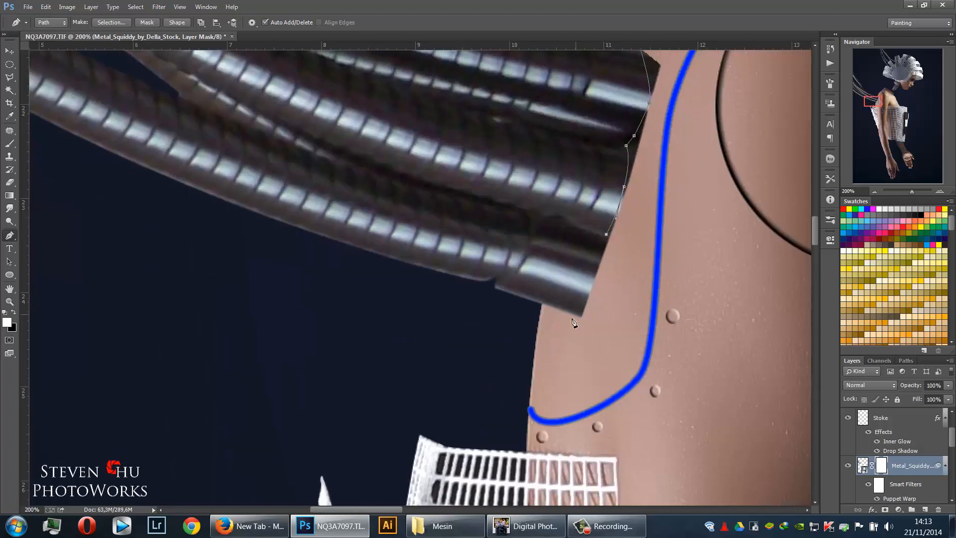
pyautogui.click(589, 342)
pyautogui.moveTo(641, 234); pyautogui.dragTo(633, 274)
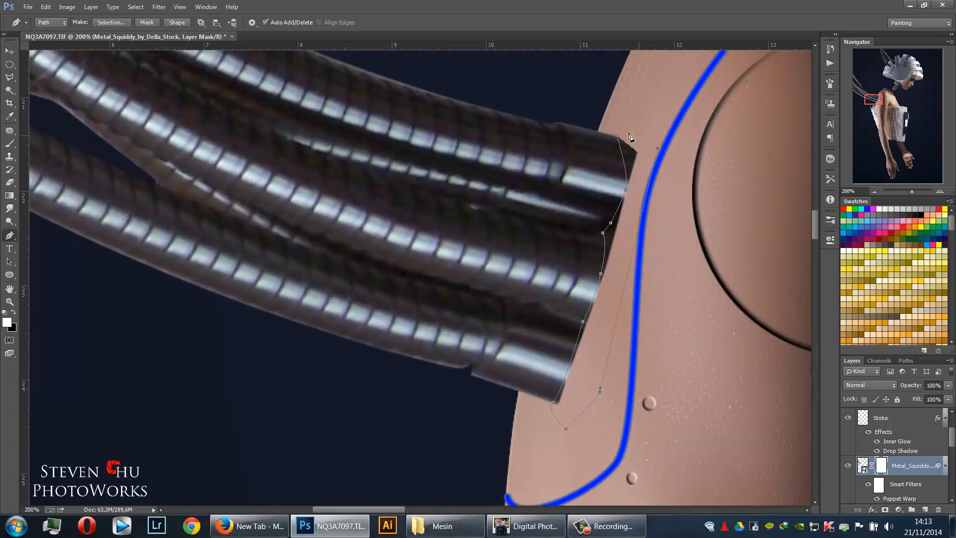
pyautogui.moveTo(616, 135); pyautogui.dragTo(624, 141)
# Convert the path into a selection, clear that area on the cable mask to hide the cut edges, and deselect
pyautogui.rightClick(639, 152)
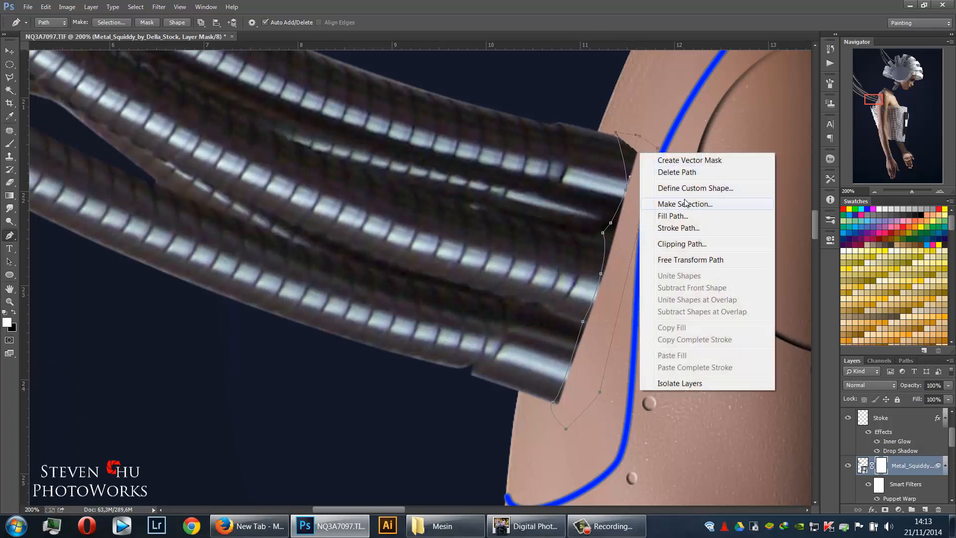
pyautogui.click(688, 201)
pyautogui.press('Return')
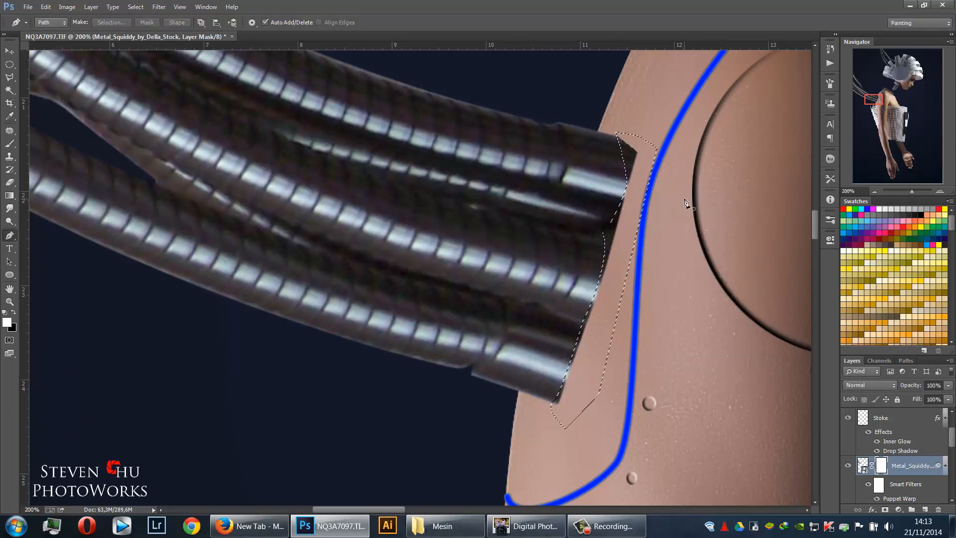
pyautogui.press('Delete')
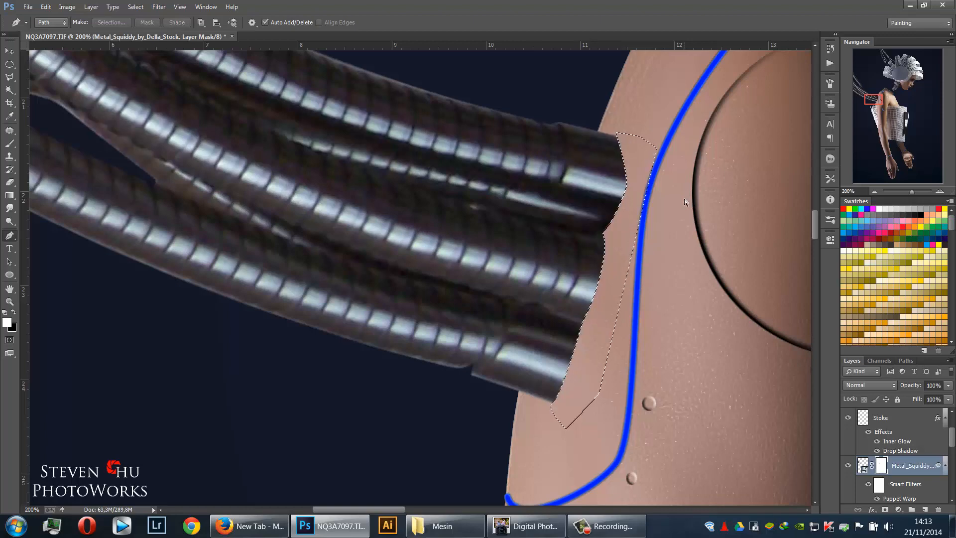
pyautogui.hotkey('ctrl', 'd')
# Create a new empty layer directly above Layer 4, beneath the metal cable layer
pyautogui.hotkey('ctrl', '-')
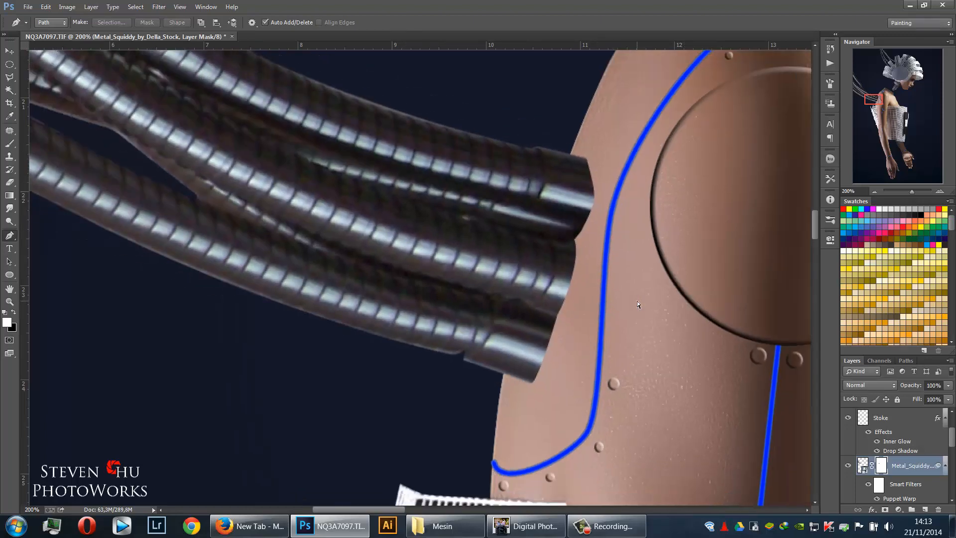
pyautogui.moveTo(436, 245); pyautogui.dragTo(559, 318)
pyautogui.moveTo(443, 261); pyautogui.dragTo(331, 257)
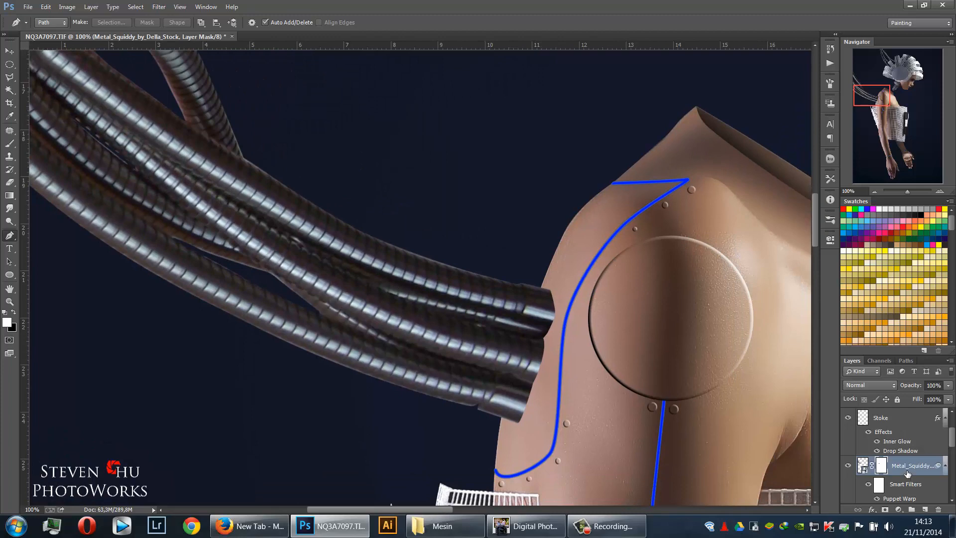
pyautogui.scroll(-5, 907, 473)
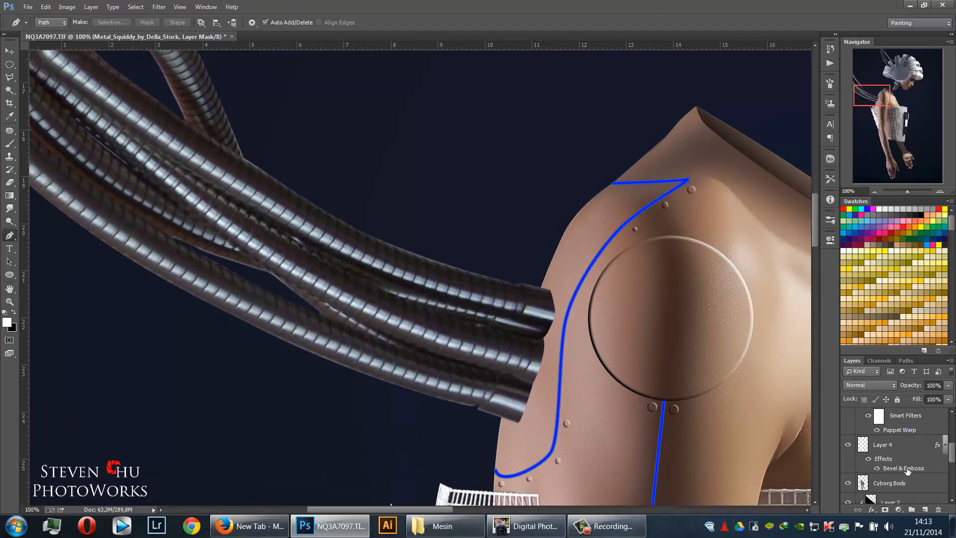
pyautogui.click(902, 481)
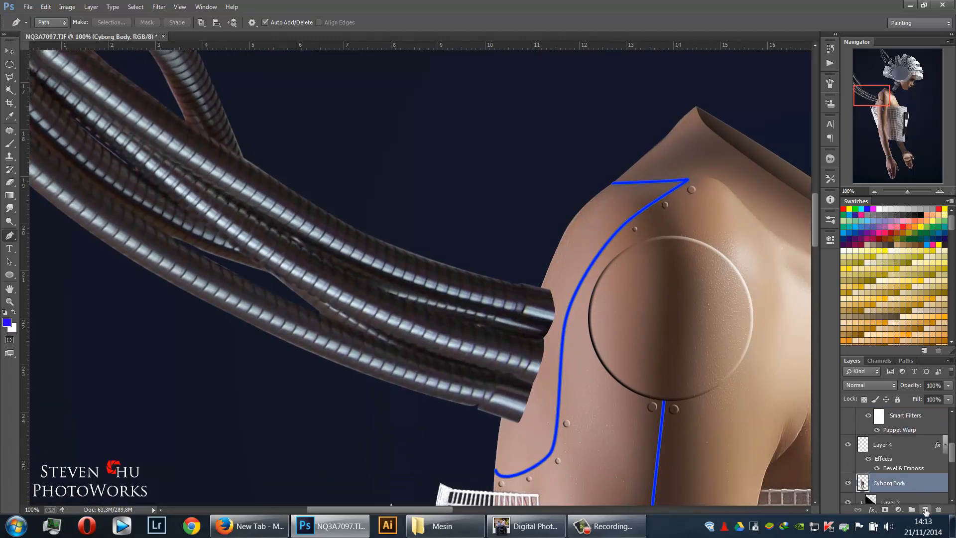
pyautogui.scroll(2, 912, 467)
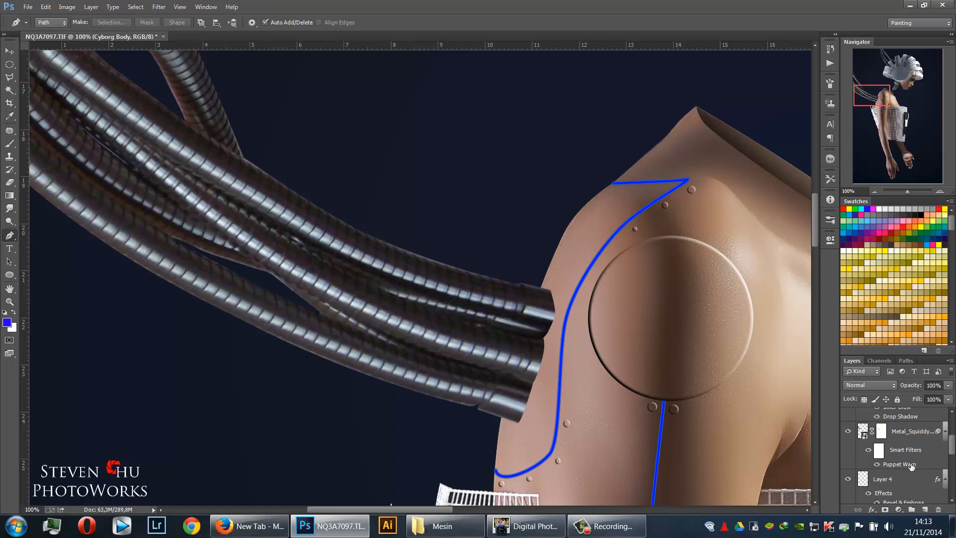
pyautogui.click(913, 438)
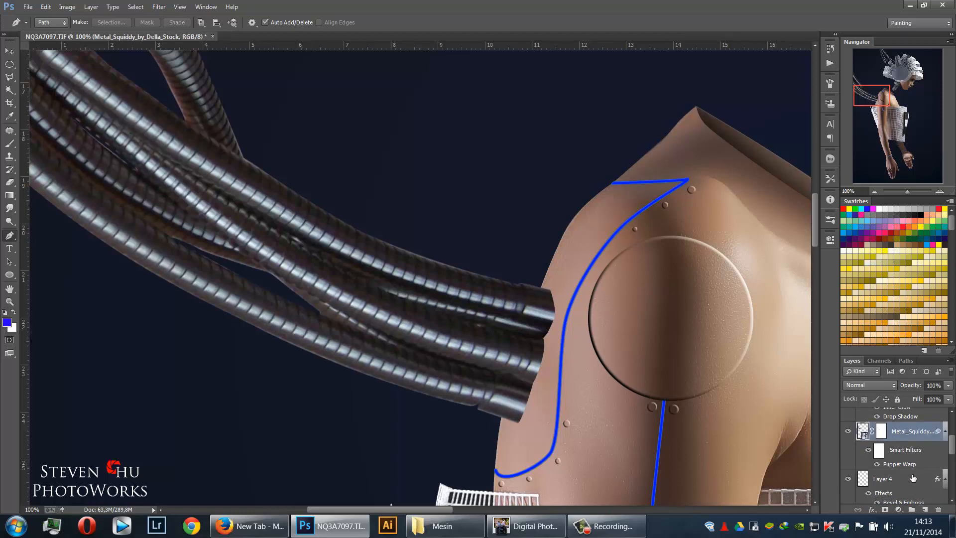
pyautogui.click(909, 475)
pyautogui.click(926, 510)
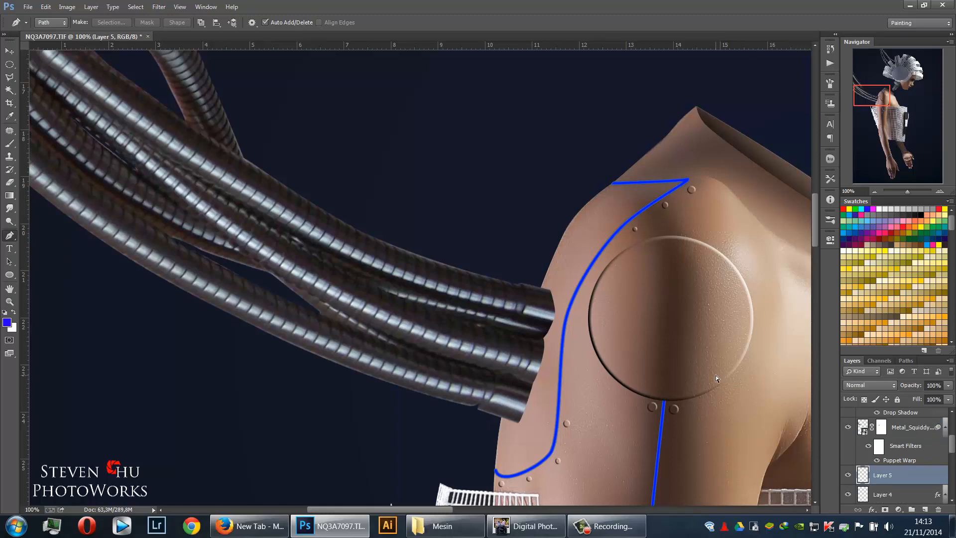
pyautogui.hotkey('ctrl', '+')
pyautogui.hotkey('ctrl', '+')
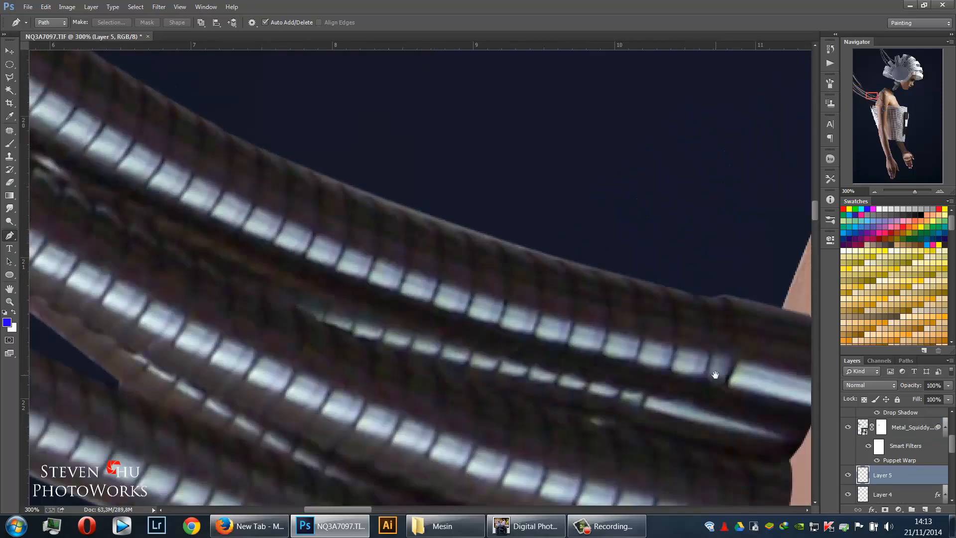
pyautogui.moveTo(715, 374); pyautogui.dragTo(562, 278)
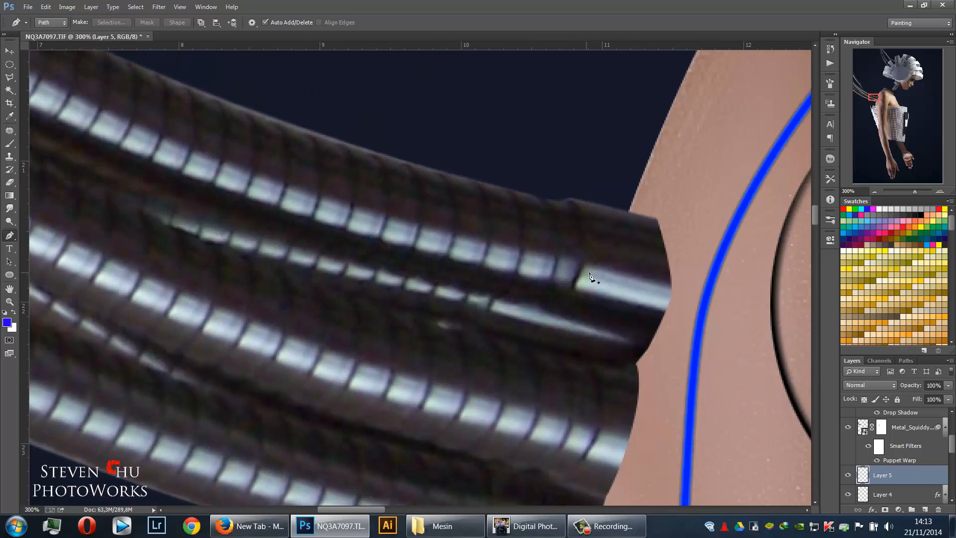
pyautogui.press('o')
pyautogui.press('[')
pyautogui.press('[')
pyautogui.press('[')
pyautogui.press('[')
pyautogui.press('[')
pyautogui.press('[')
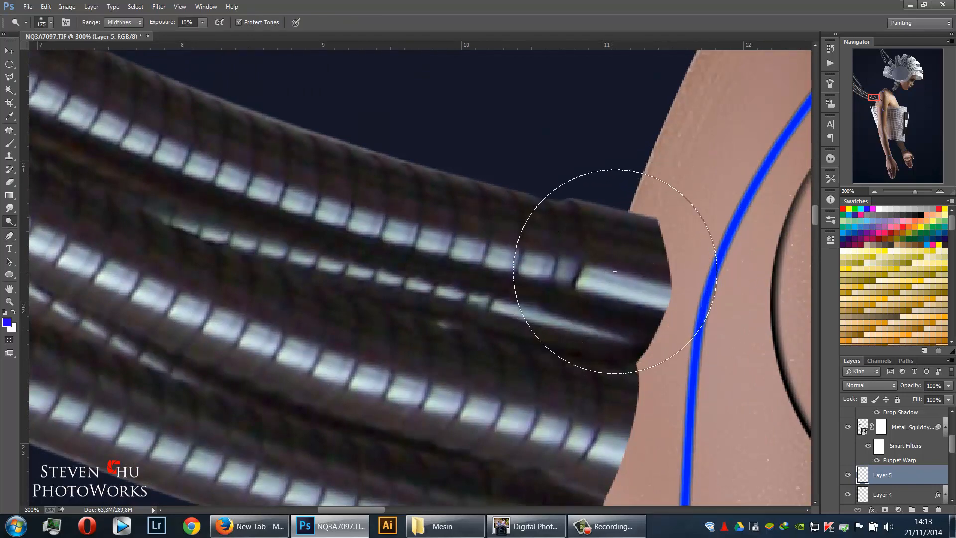
pyautogui.press('[')
pyautogui.press('[')
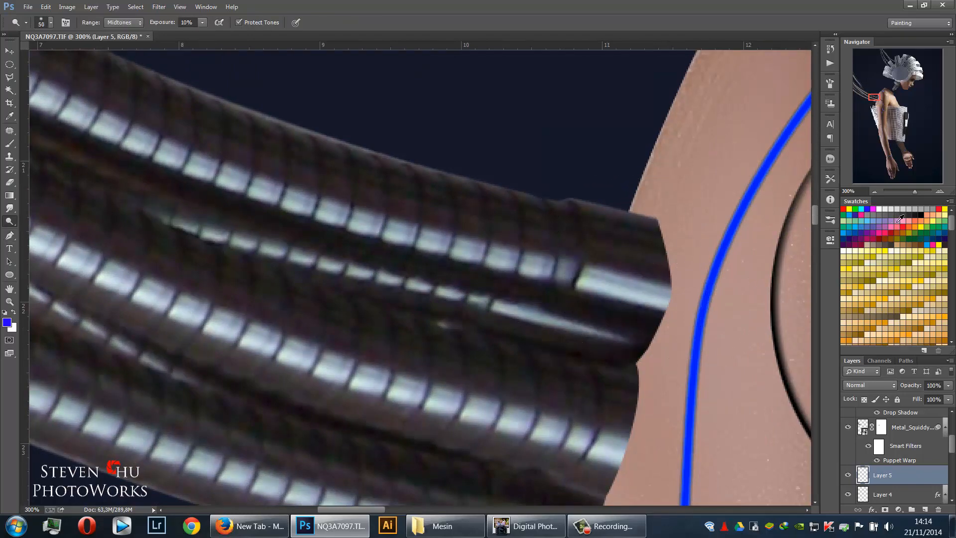
# Set the foreground colour to black and activate the Brush tool with a small tip for Layer 5
pyautogui.click(926, 212)
pyautogui.rightClick(590, 251)
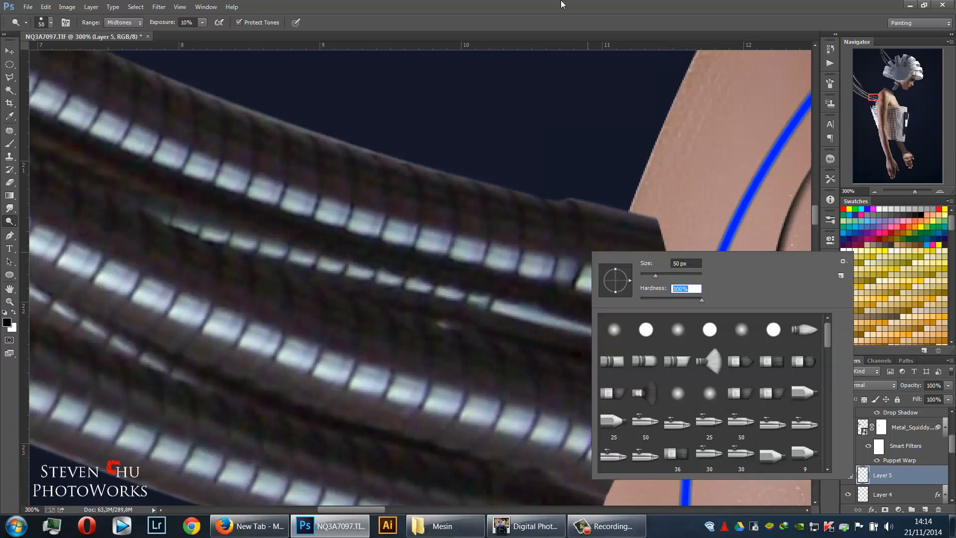
pyautogui.press('Return')
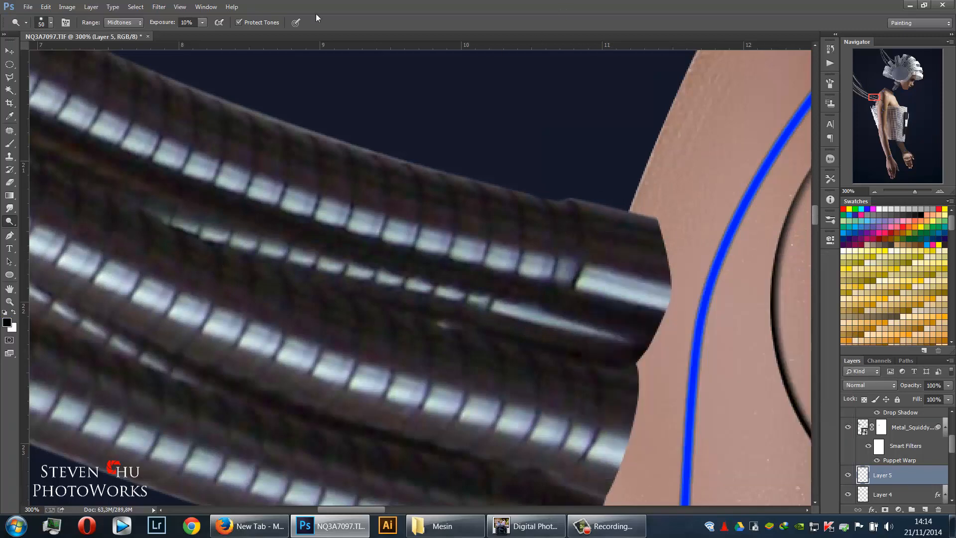
pyautogui.click(202, 22)
pyautogui.click(398, 4)
pyautogui.press('[')
pyautogui.press('[')
pyautogui.press('[')
pyautogui.press('[')
pyautogui.press('[')
pyautogui.moveTo(904, 477); pyautogui.dragTo(882, 478)
pyautogui.click(10, 144)
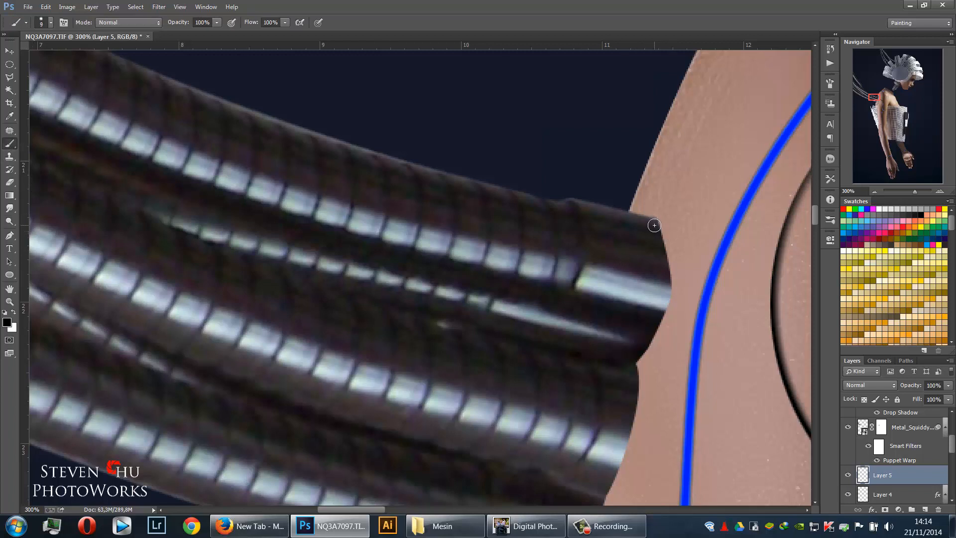
pyautogui.moveTo(654, 226)
pyautogui.mouseDown()
pyautogui.moveTo(669, 307)
pyautogui.moveTo(638, 356)
pyautogui.mouseUp()
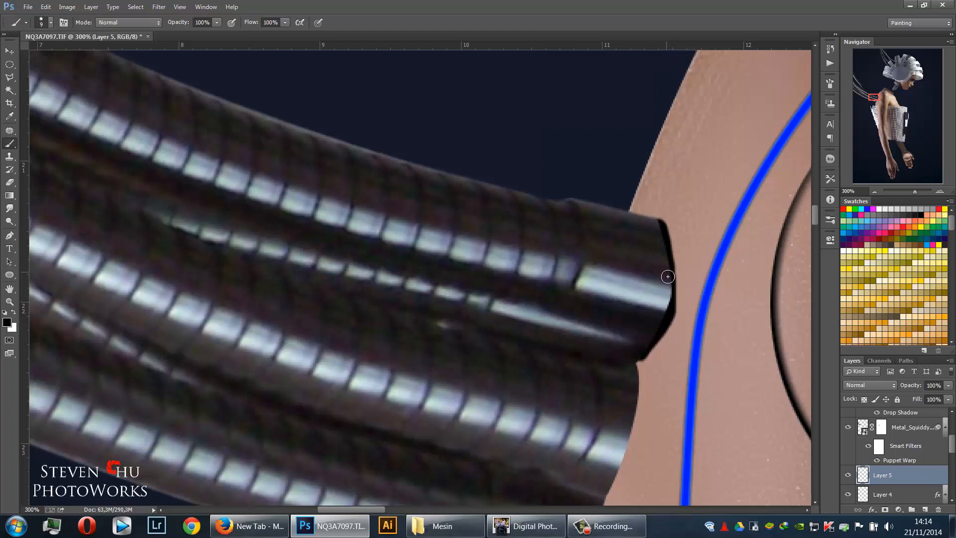
pyautogui.press('r')
pyautogui.moveTo(677, 314); pyautogui.dragTo(677, 323)
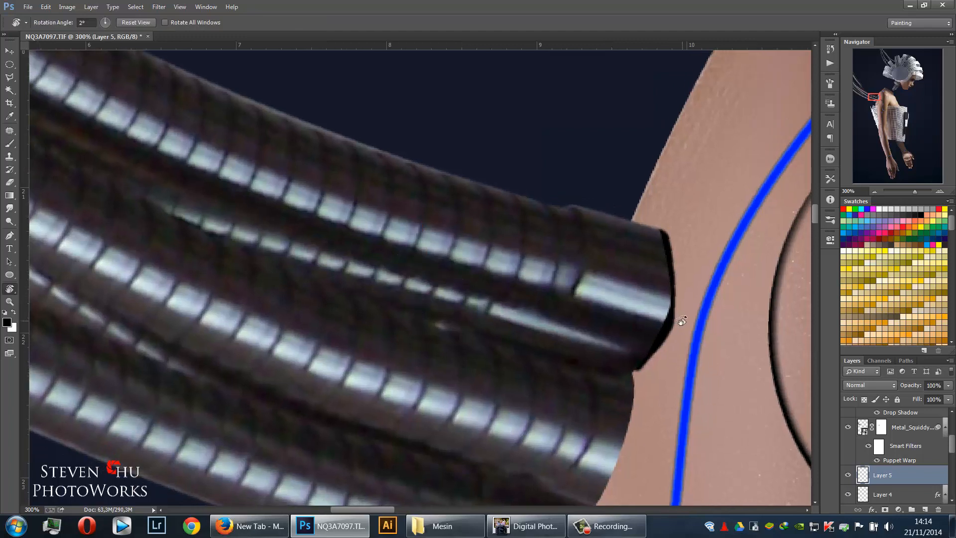
pyautogui.moveTo(681, 324); pyautogui.dragTo(689, 308)
pyautogui.press('Return')
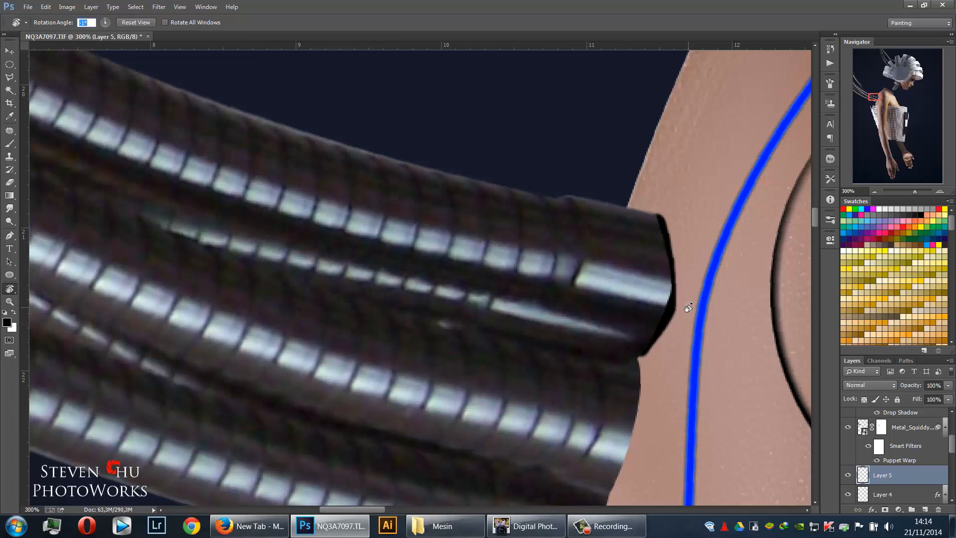
pyautogui.write('b')
pyautogui.write('r')
pyautogui.press('Return')
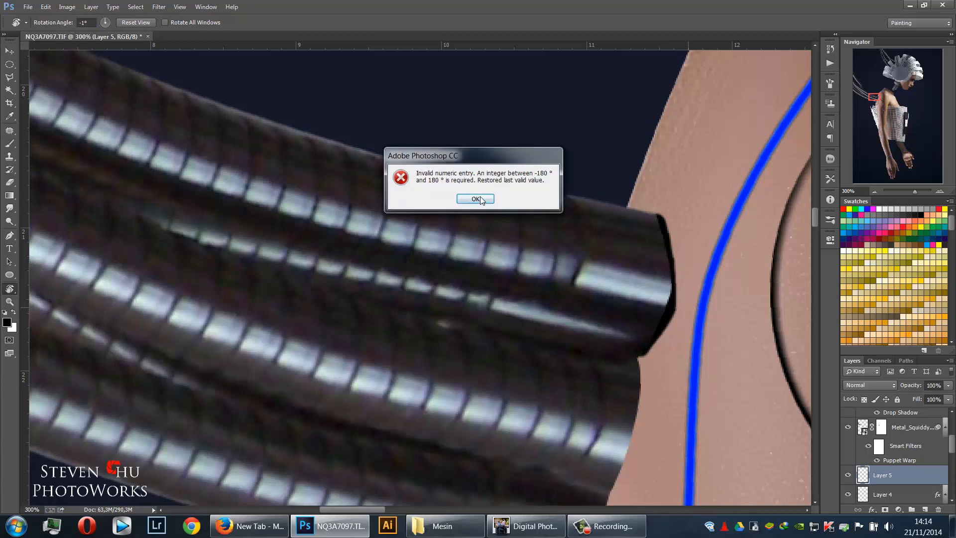
pyautogui.click(486, 197)
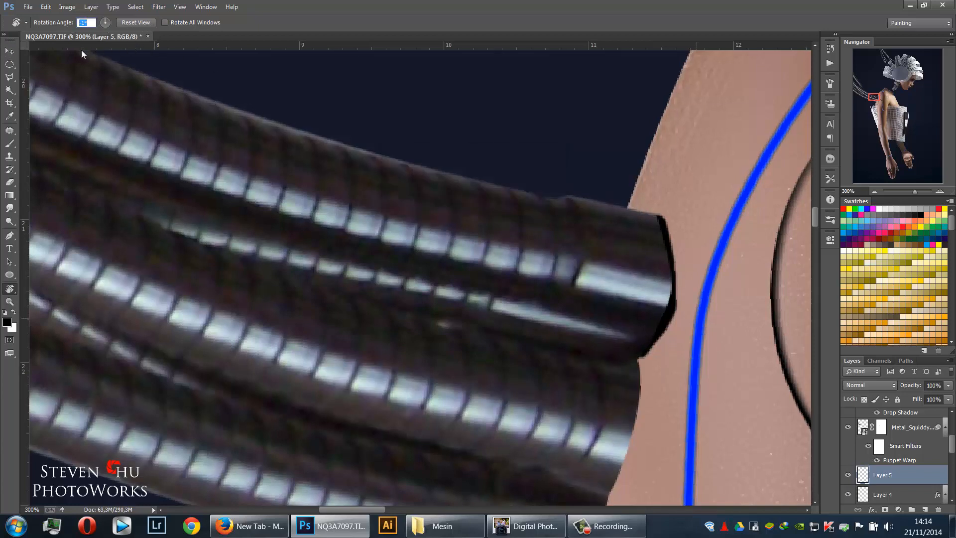
pyautogui.click(138, 25)
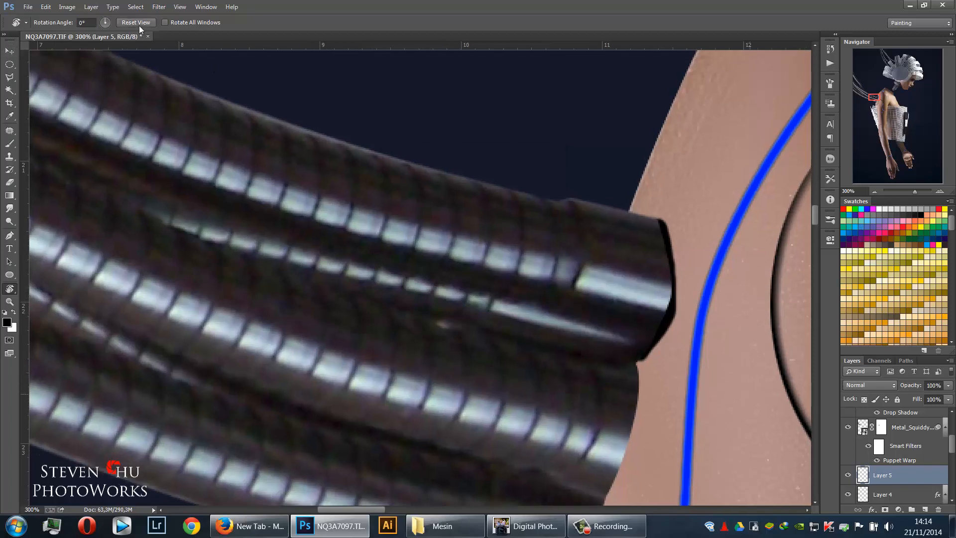
pyautogui.click(9, 51)
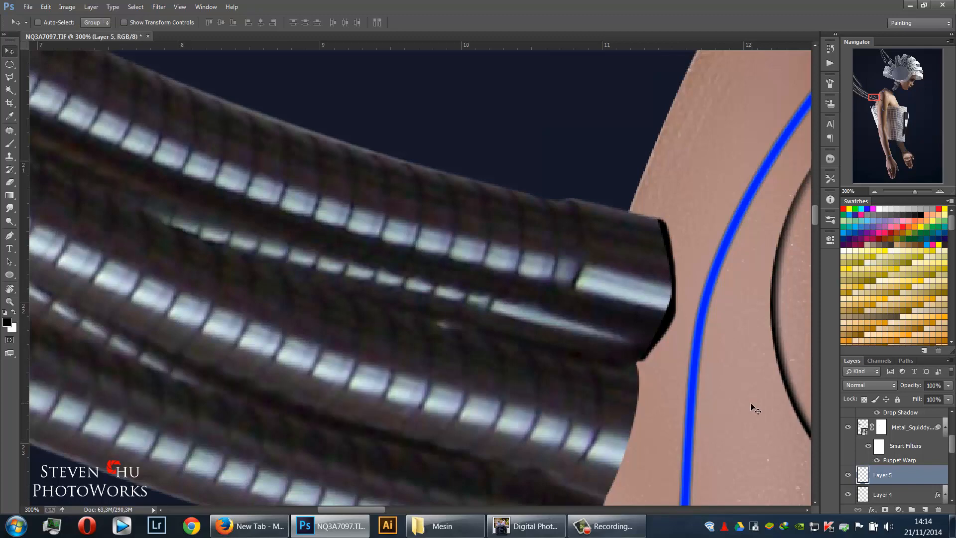
pyautogui.press('Delete')
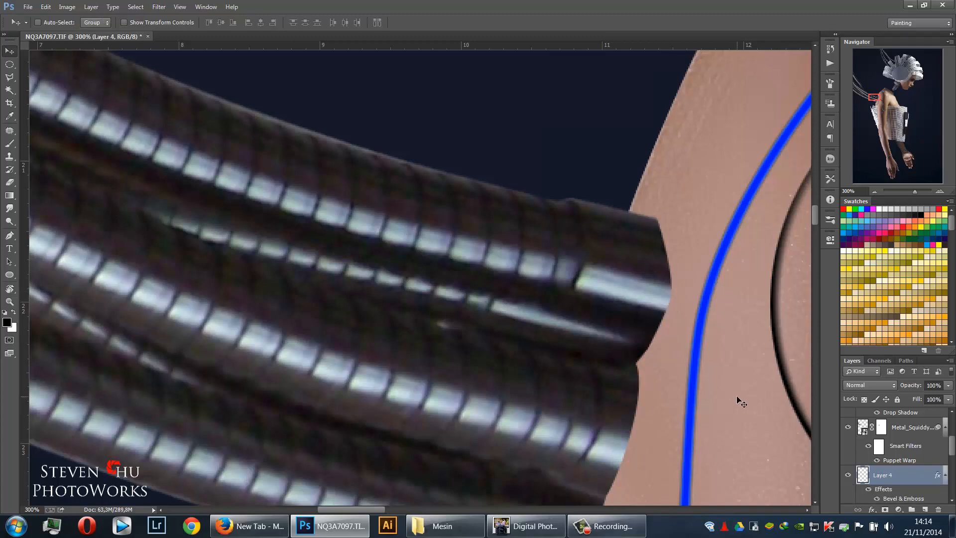
pyautogui.press('b')
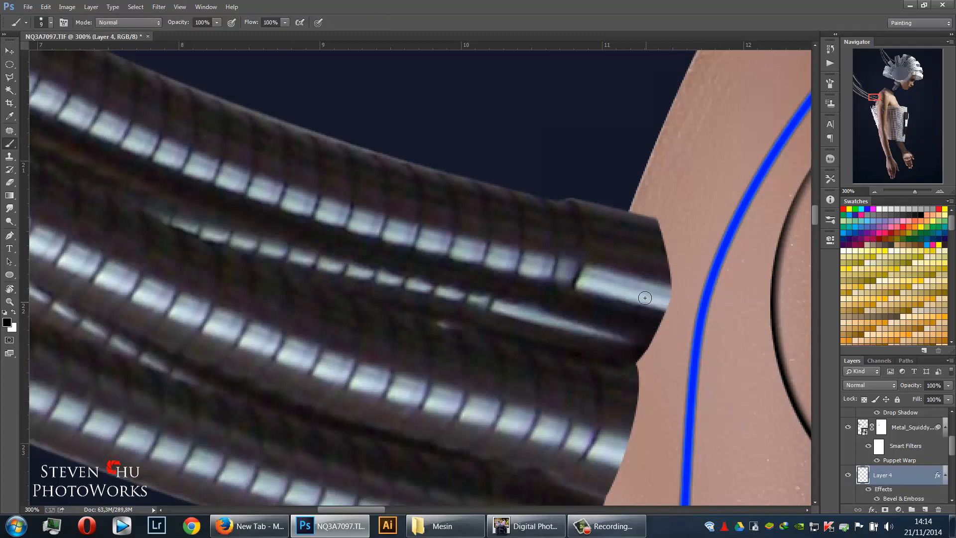
pyautogui.click(922, 509)
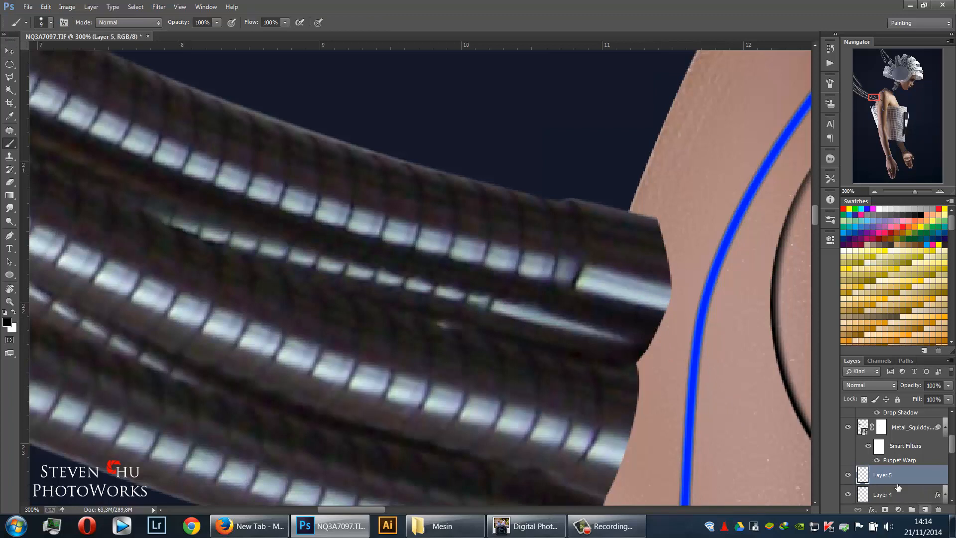
# On Layer 5, paint a thin black edge along the rounded cut ends of the upper and middle cables
pyautogui.moveTo(652, 220)
pyautogui.mouseDown()
pyautogui.moveTo(665, 279)
pyautogui.moveTo(655, 230)
pyautogui.moveTo(664, 284)
pyautogui.moveTo(632, 358)
pyautogui.moveTo(660, 310)
pyautogui.mouseUp()
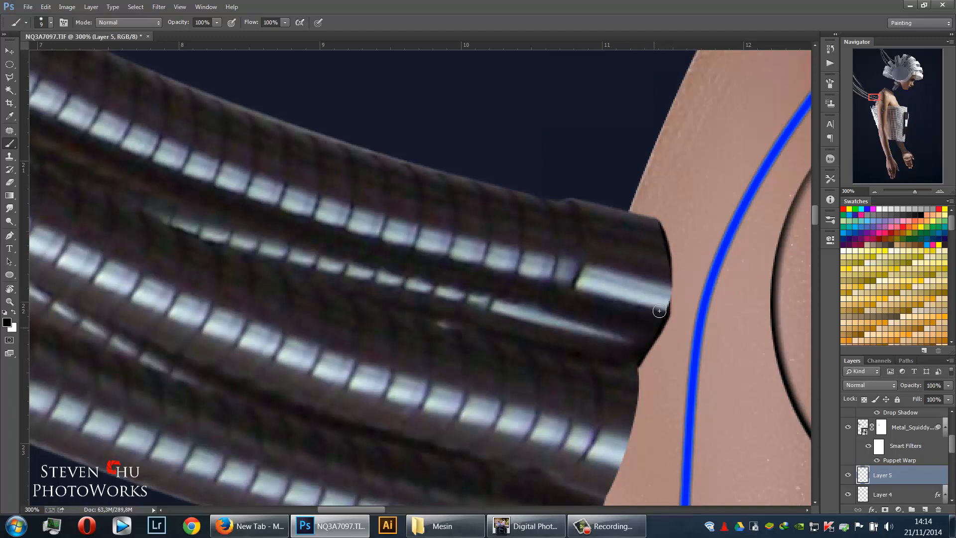
pyautogui.moveTo(666, 273)
pyautogui.mouseDown()
pyautogui.moveTo(665, 260)
pyautogui.moveTo(666, 307)
pyautogui.moveTo(649, 224)
pyautogui.moveTo(667, 259)
pyautogui.moveTo(668, 290)
pyautogui.mouseUp()
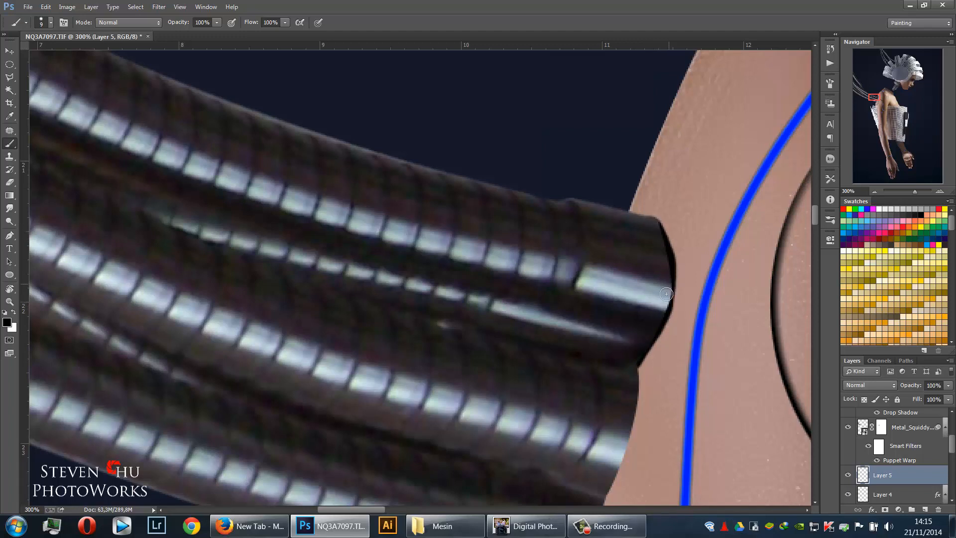
pyautogui.moveTo(602, 393)
pyautogui.mouseDown()
pyautogui.moveTo(593, 367)
pyautogui.moveTo(613, 207)
pyautogui.moveTo(643, 226)
pyautogui.moveTo(613, 316)
pyautogui.mouseUp()
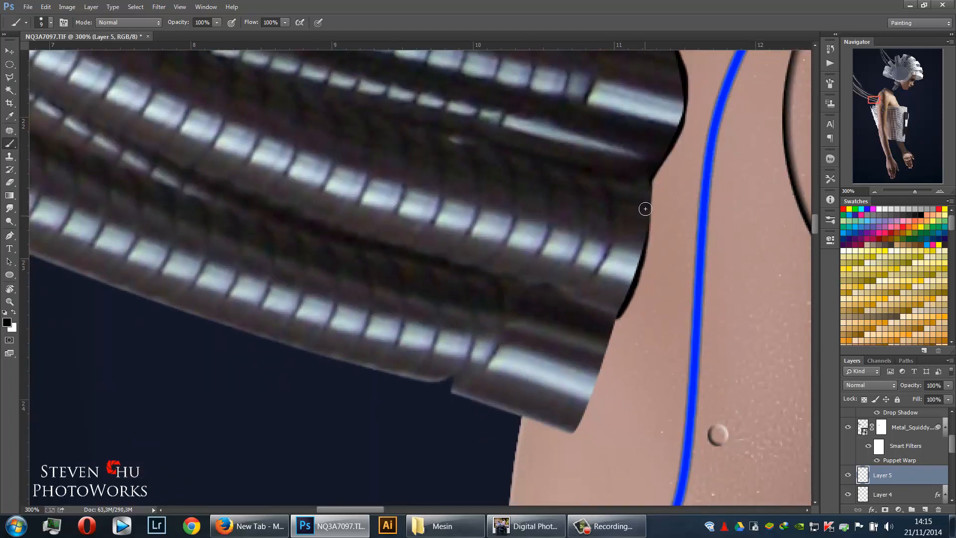
pyautogui.moveTo(651, 176); pyautogui.dragTo(632, 273)
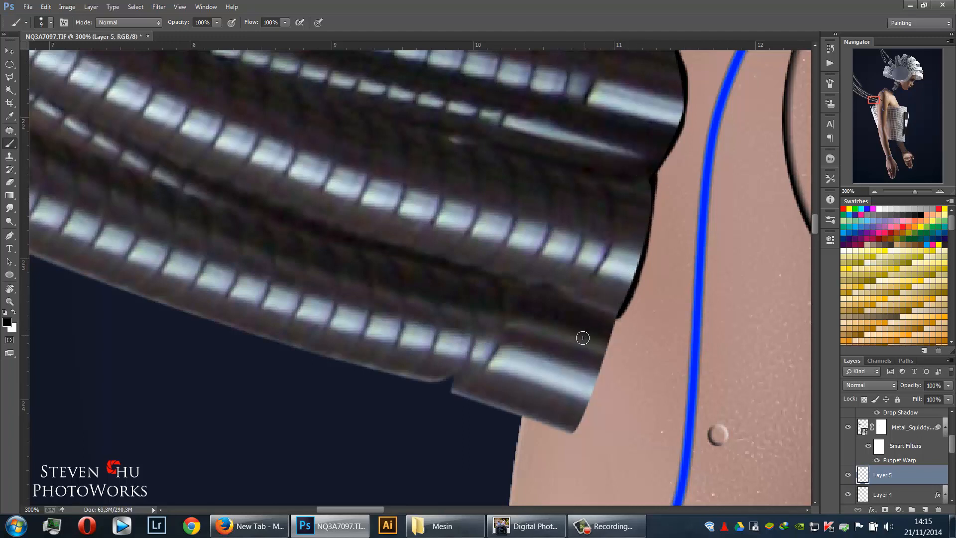
# Thicken the black edge of the middle cable end and continue it down along the lowest cable's end
pyautogui.moveTo(561, 330); pyautogui.dragTo(558, 232)
pyautogui.moveTo(615, 108); pyautogui.dragTo(584, 157)
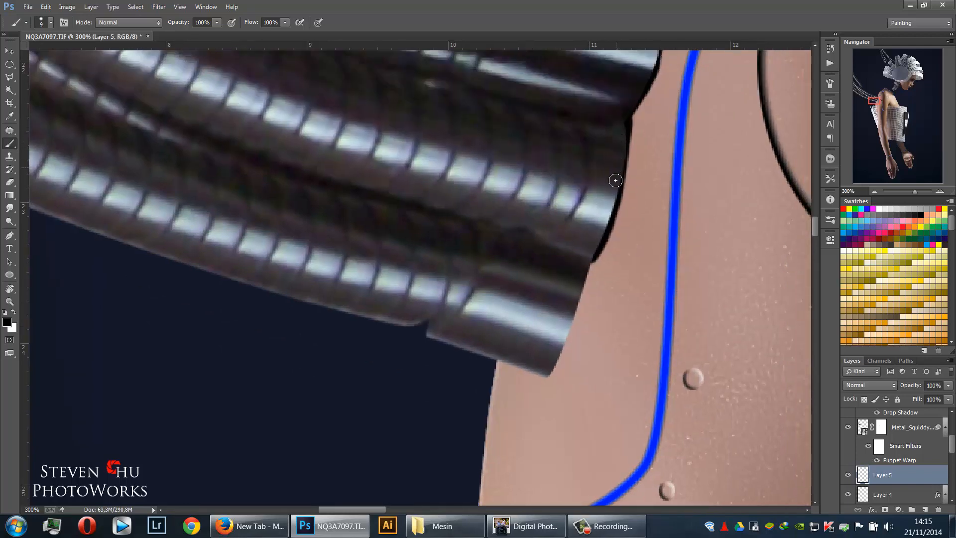
pyautogui.moveTo(626, 115)
pyautogui.mouseDown()
pyautogui.moveTo(625, 185)
pyautogui.moveTo(612, 215)
pyautogui.mouseUp()
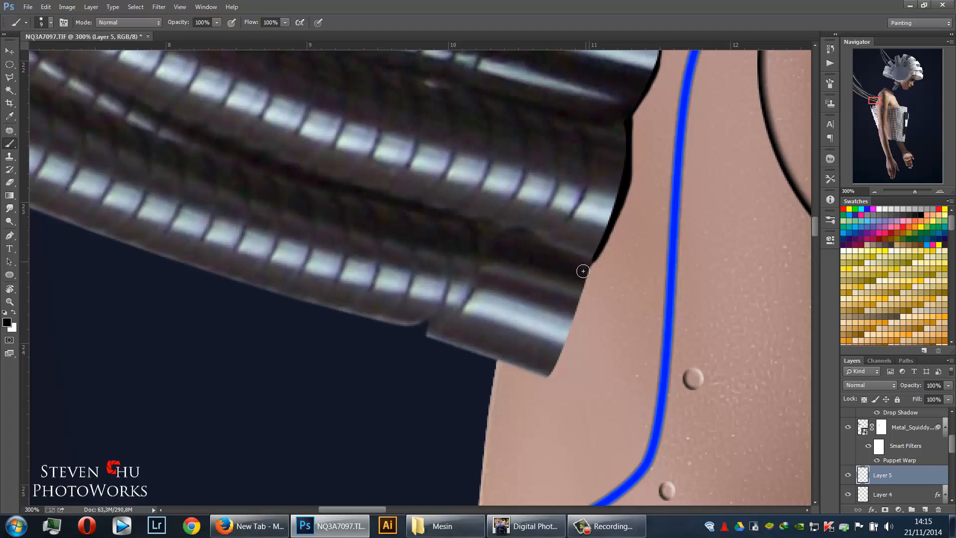
pyautogui.moveTo(581, 271)
pyautogui.mouseDown()
pyautogui.moveTo(568, 337)
pyautogui.moveTo(549, 371)
pyautogui.mouseUp()
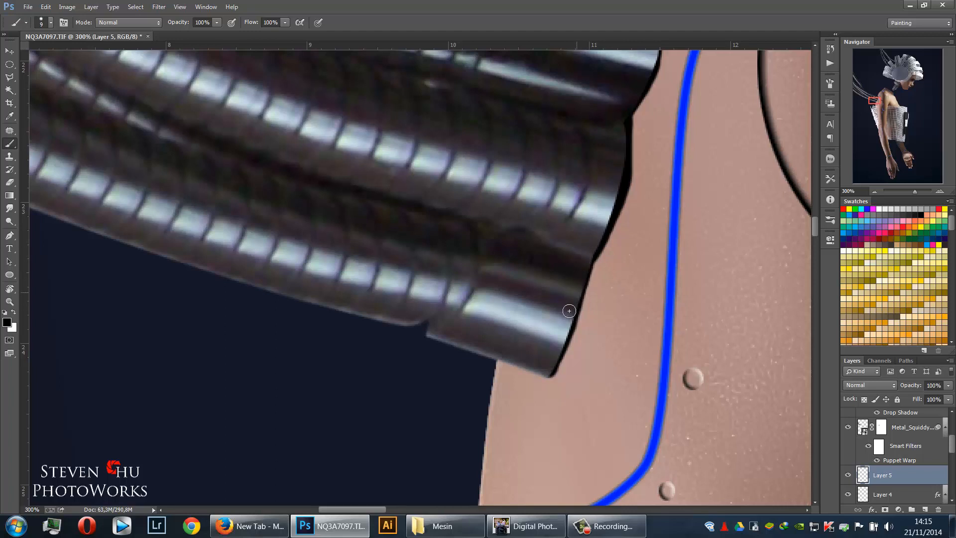
# Examine the black edges on the cable ends against the shoulder, both from a distance and close up
pyautogui.hotkey('ctrl', '-')
pyautogui.hotkey('ctrl', '-')
pyautogui.hotkey('ctrl', '-')
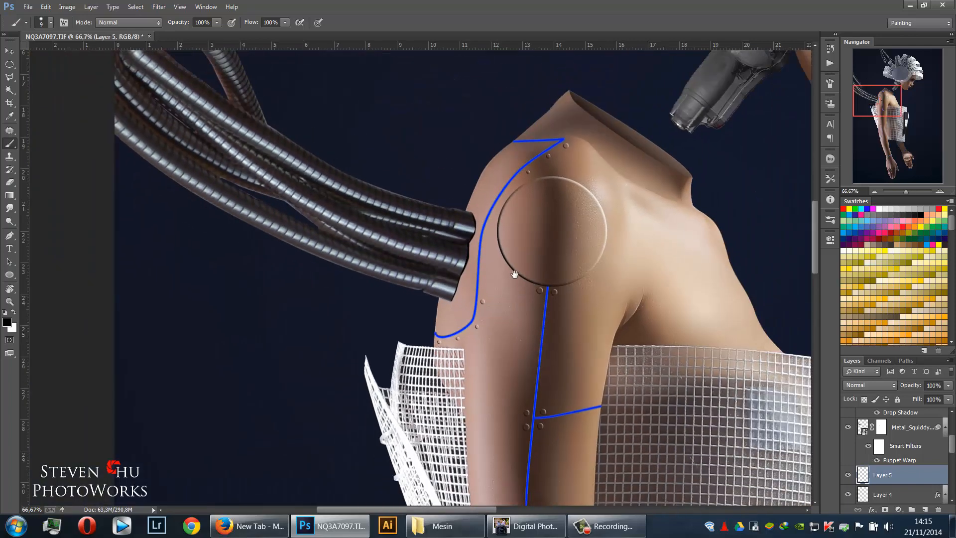
pyautogui.moveTo(449, 215); pyautogui.dragTo(558, 308)
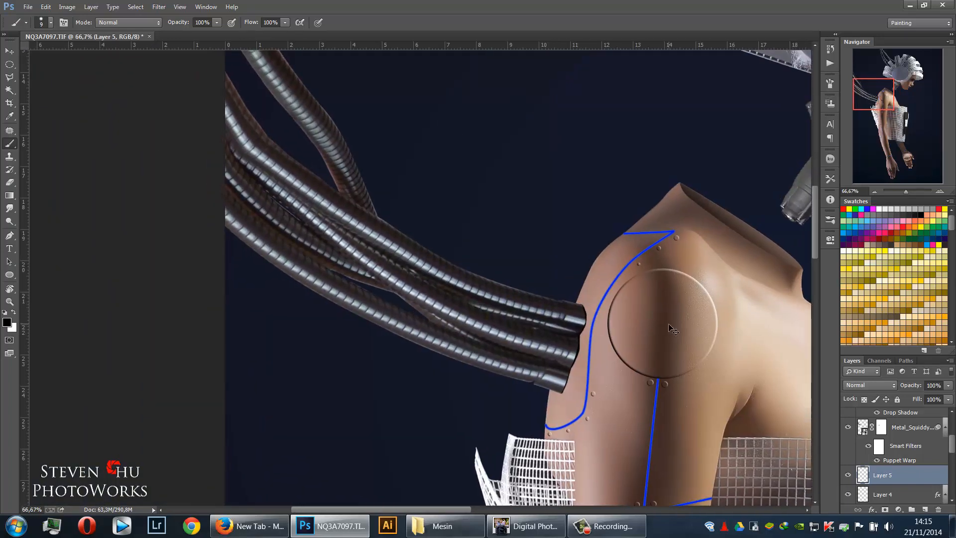
pyautogui.hotkey('ctrl', '+')
pyautogui.hotkey('ctrl', '+')
pyautogui.hotkey('ctrl', '+')
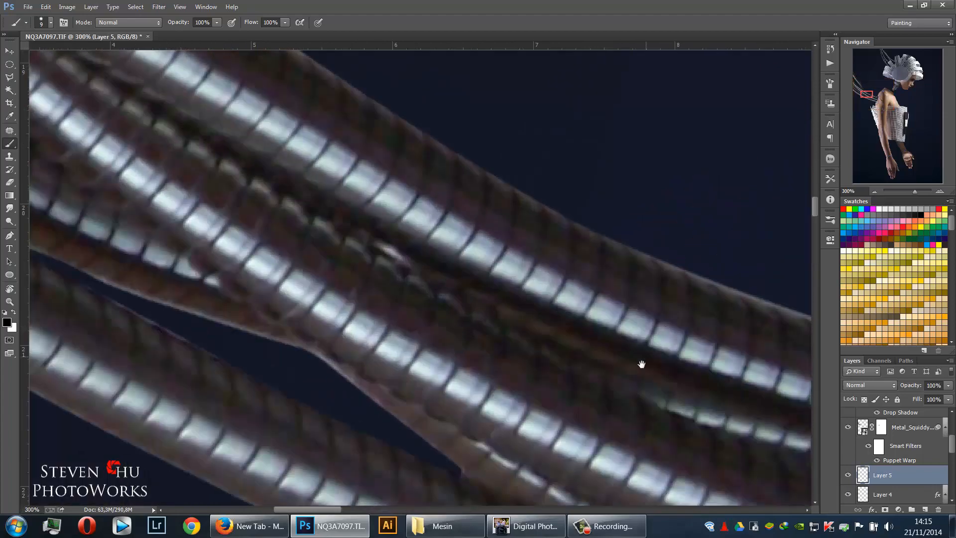
pyautogui.moveTo(641, 365); pyautogui.dragTo(394, 237)
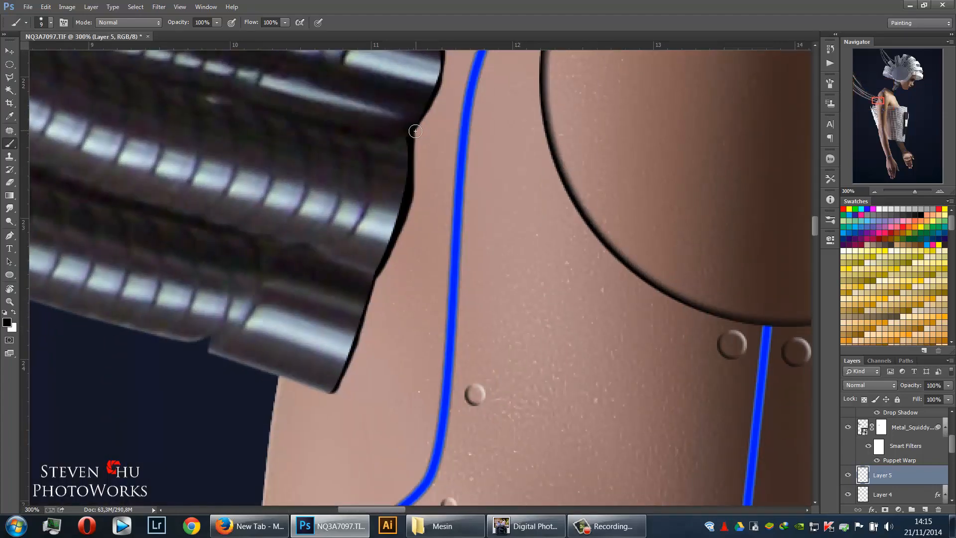
pyautogui.moveTo(363, 163); pyautogui.dragTo(443, 239)
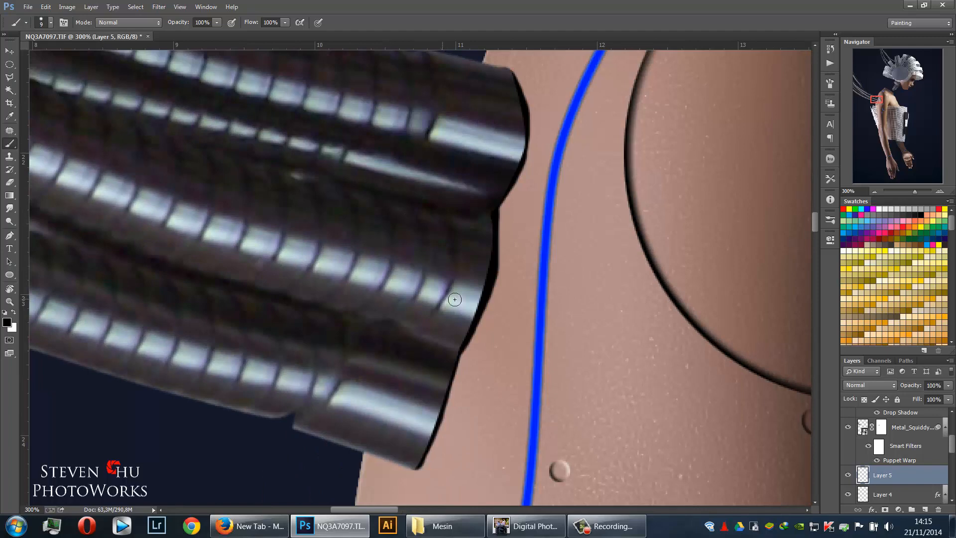
pyautogui.hotkey('ctrl', '-')
pyautogui.hotkey('ctrl', '-')
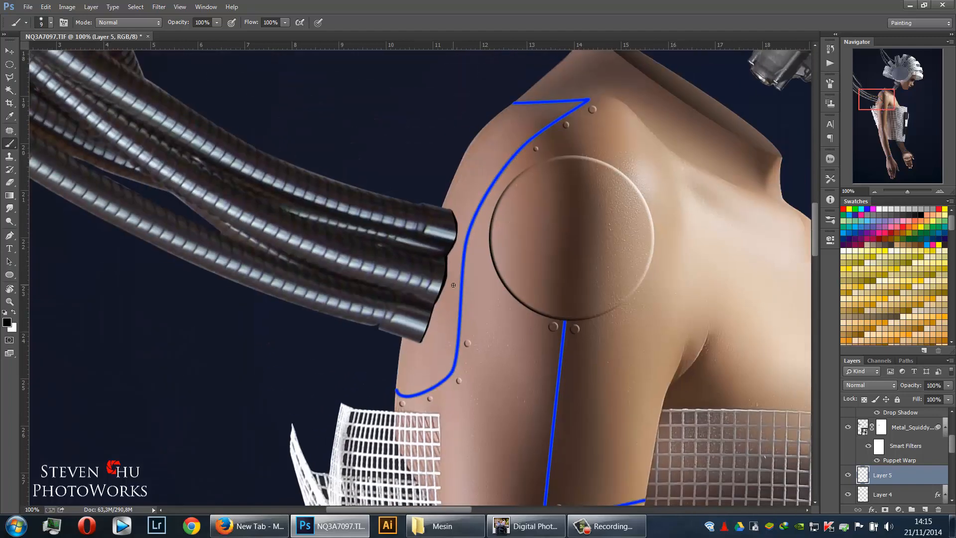
pyautogui.moveTo(445, 265); pyautogui.dragTo(503, 272)
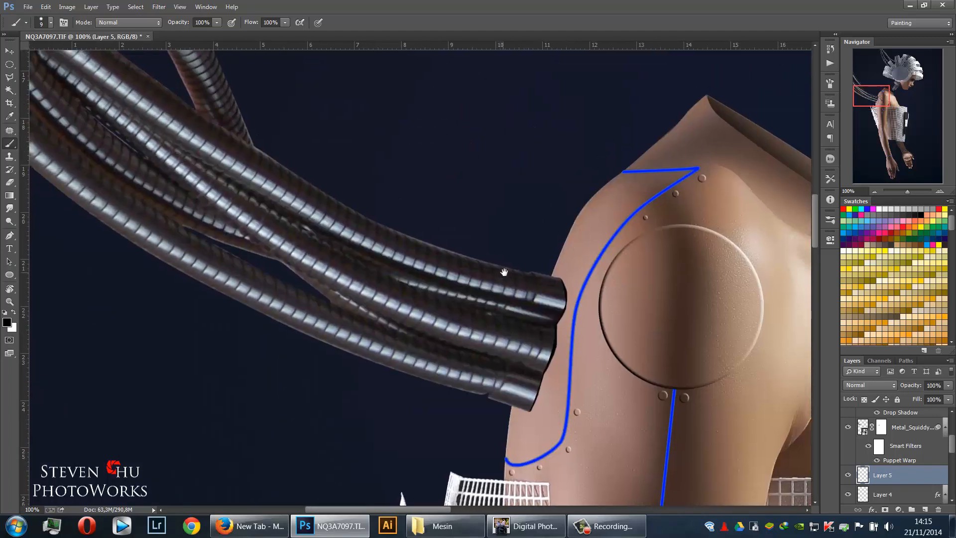
pyautogui.hotkey('ctrl', '+')
pyautogui.hotkey('ctrl', '+')
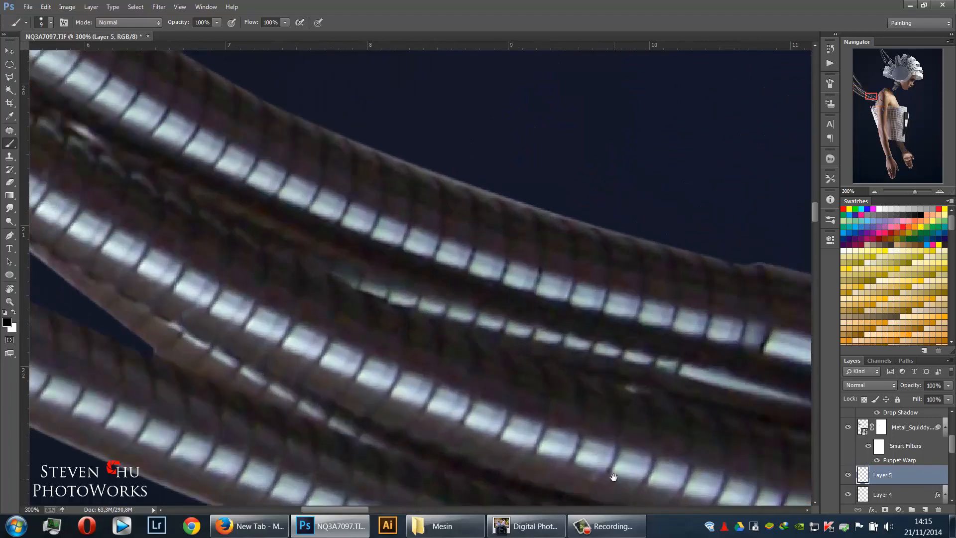
pyautogui.moveTo(613, 477); pyautogui.dragTo(443, 295)
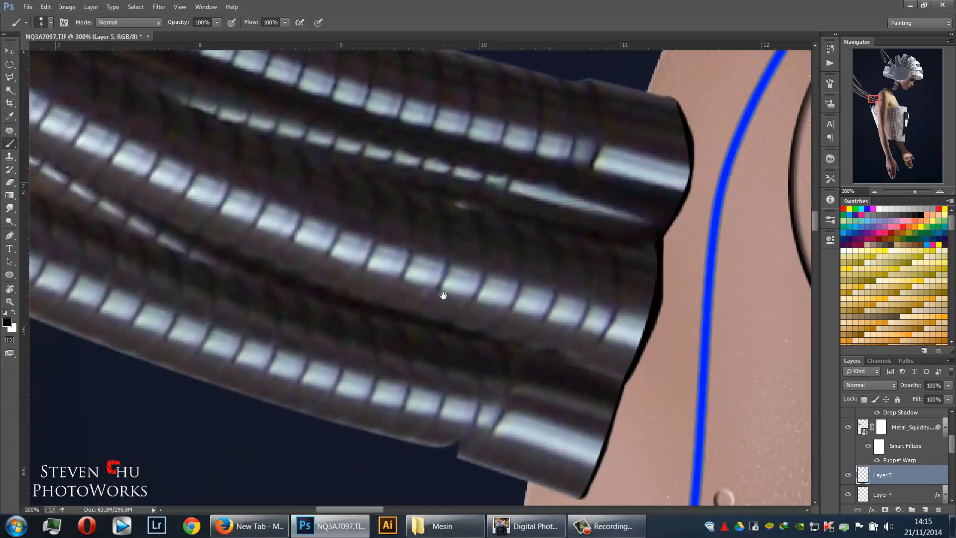
# Draw a closed Pen path along the middle cable's end that encloses the uneven outer part of its black edge
pyautogui.press('p')
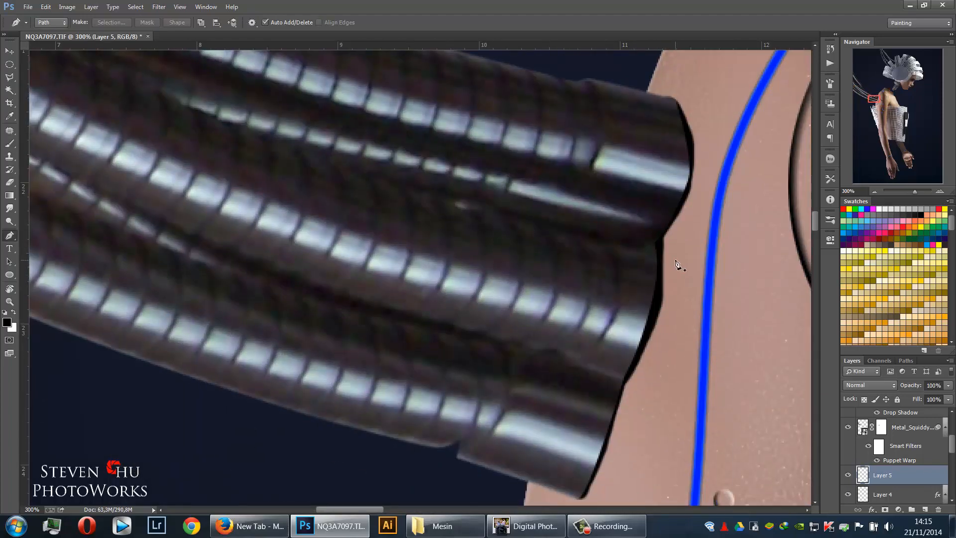
pyautogui.click(664, 242)
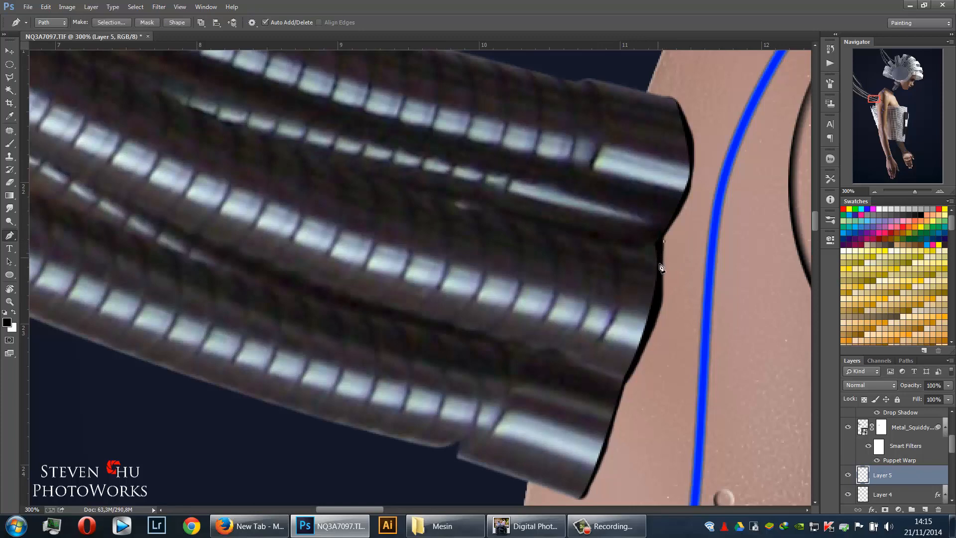
pyautogui.moveTo(661, 290); pyautogui.dragTo(657, 315)
pyautogui.click(630, 380)
pyautogui.moveTo(664, 388); pyautogui.dragTo(675, 378)
pyautogui.click(680, 261)
pyautogui.click(664, 242)
# Convert the path into a selection and clear the excess black paint outside the middle cable's edge
pyautogui.rightClick(666, 255)
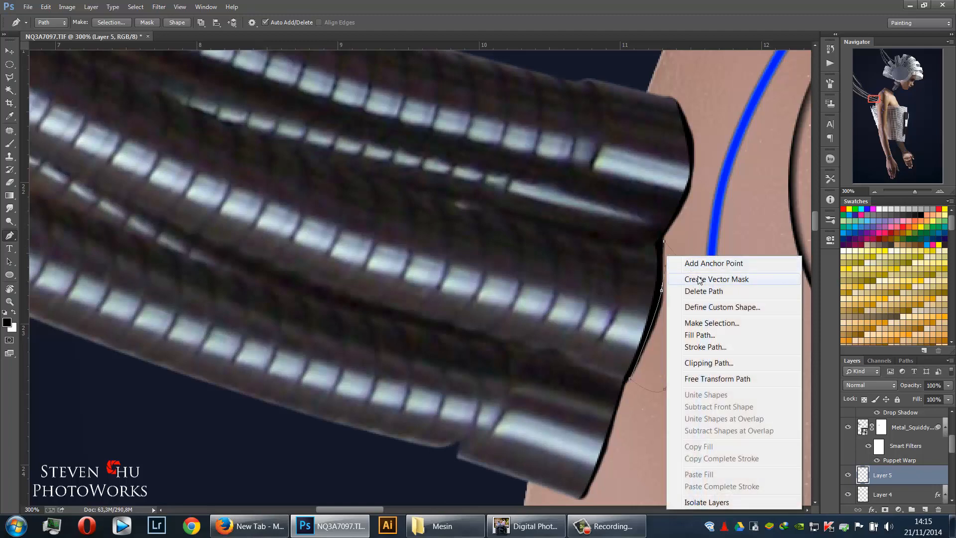
pyautogui.click(715, 323)
pyautogui.press('Return')
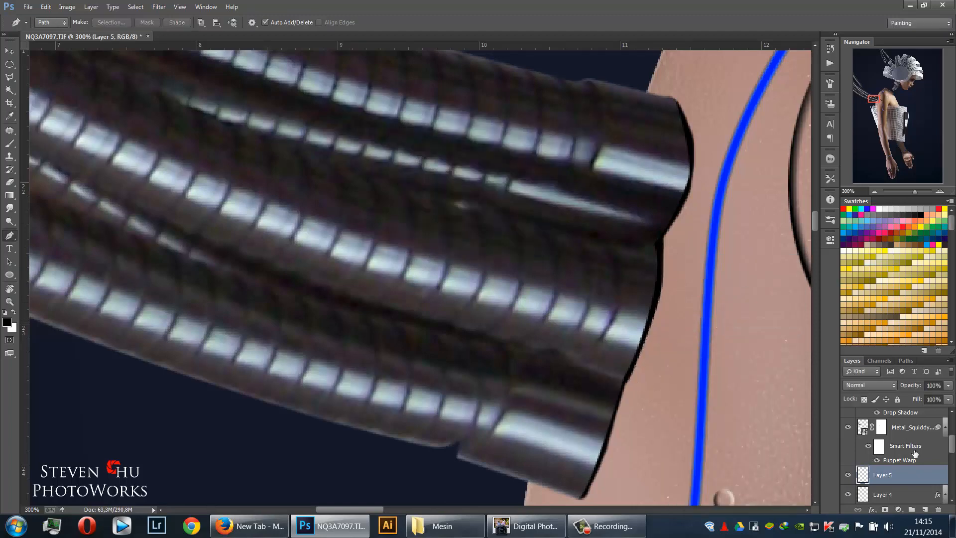
# Create a new layer named Shadow above the Metal_Squiddy cable layer and clip it to that layer
pyautogui.click(914, 430)
pyautogui.click(924, 510)
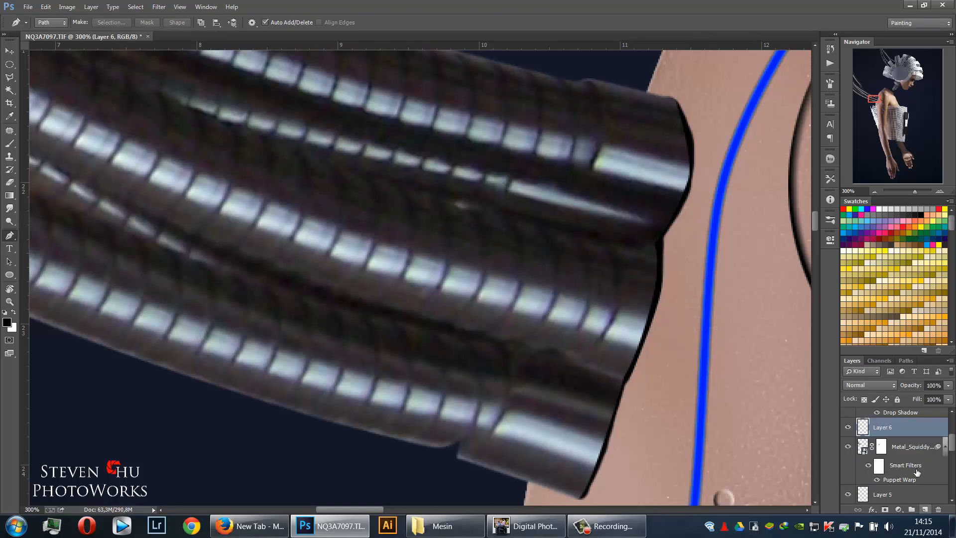
pyautogui.doubleClick(888, 427)
pyautogui.write('Shadow')
pyautogui.press('Return')
pyautogui.moveTo(868, 433); pyautogui.dragTo(835, 416)
pyautogui.keyDown('alt'); pyautogui.click(865, 435); pyautogui.keyUp('alt')
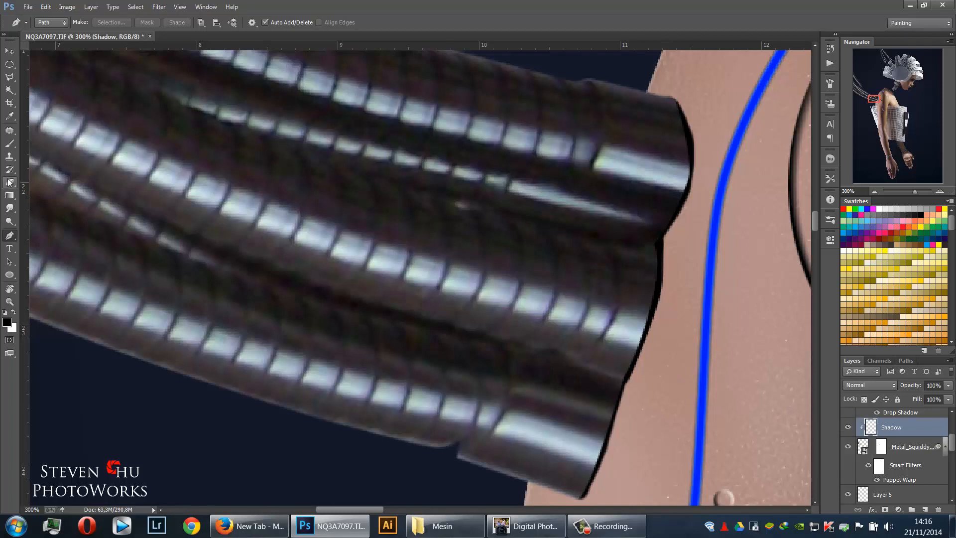
# Set up a soft black brush at 18% opacity for shading the cables
pyautogui.click(10, 144)
pyautogui.rightClick(348, 209)
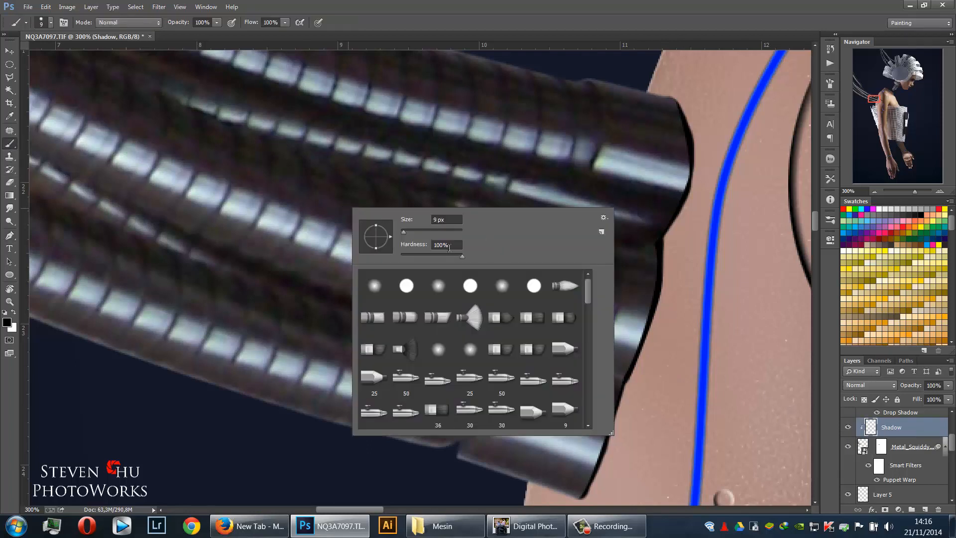
pyautogui.moveTo(422, 259); pyautogui.dragTo(382, 260)
pyautogui.click(217, 23)
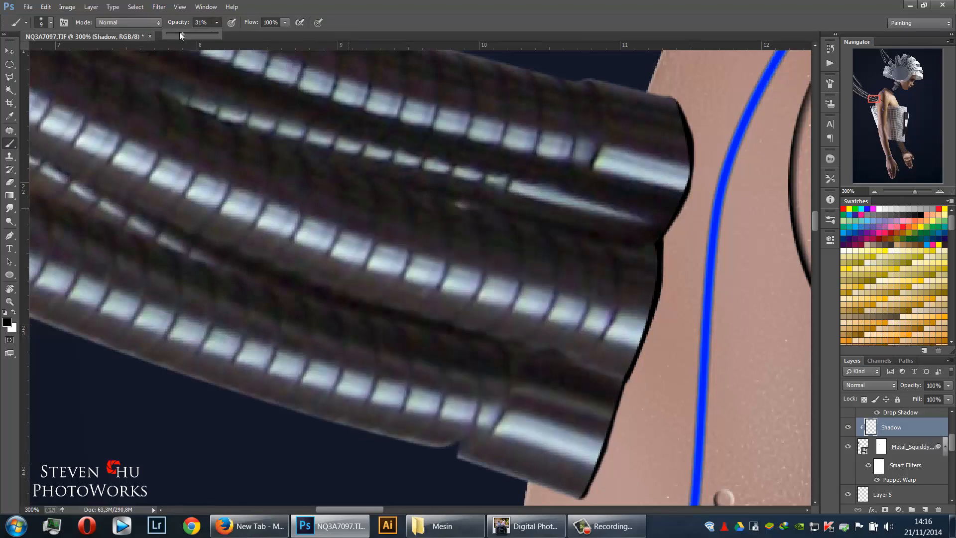
pyautogui.moveTo(179, 31); pyautogui.dragTo(176, 31)
# Enlarge the brush to 400 px and paint soft black shading over the cable ends near the shoulder
pyautogui.hotkey('ctrl', '-')
pyautogui.hotkey('ctrl', '-')
pyautogui.hotkey('ctrl', '-')
pyautogui.hotkey('ctrl', '-')
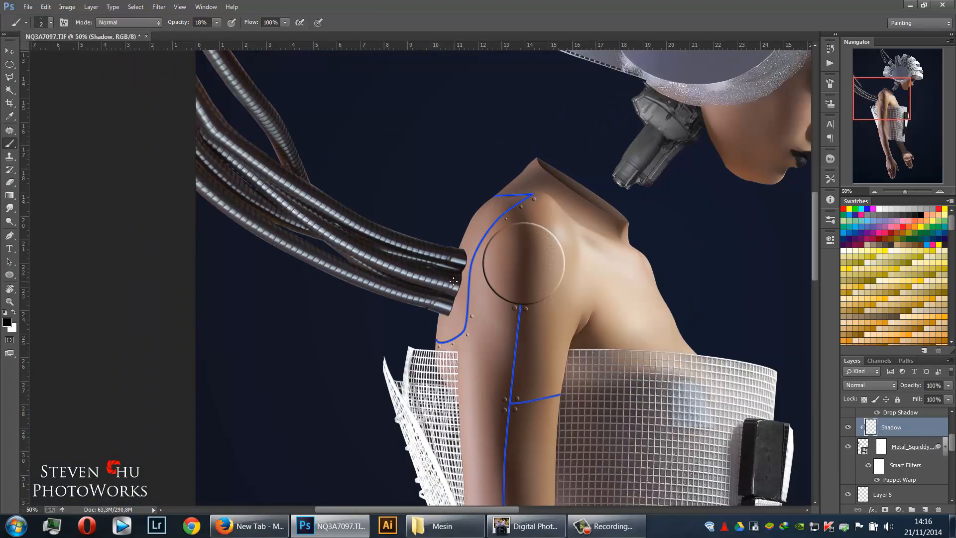
pyautogui.press(']')
pyautogui.press(']')
pyautogui.press(']')
pyautogui.press(']')
pyautogui.press(']')
pyautogui.press(']')
pyautogui.press(']')
pyautogui.press(']')
pyautogui.press(']')
pyautogui.press(']')
pyautogui.press(']')
pyautogui.press(']')
pyautogui.press(']')
pyautogui.press(']')
pyautogui.press(']')
pyautogui.press(']')
pyautogui.press(']')
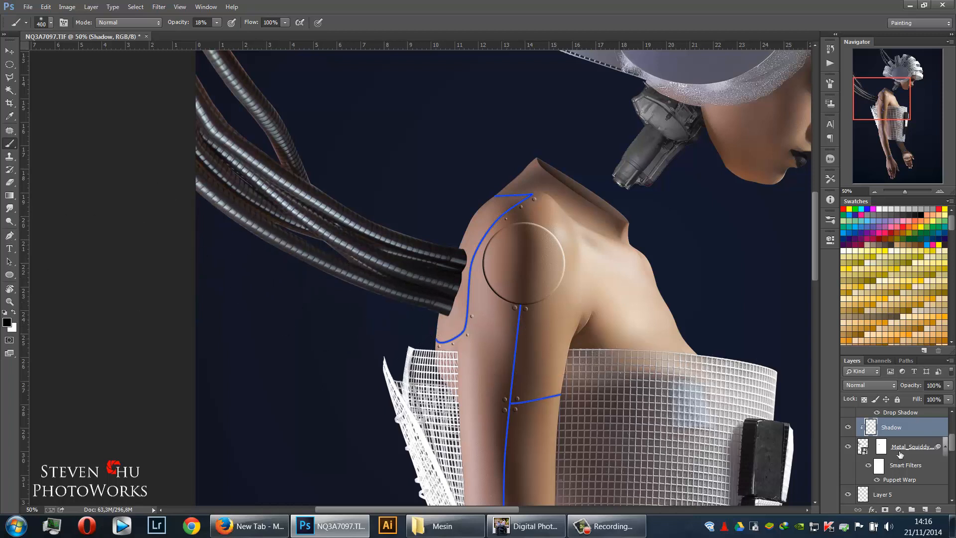
# Lower the Shadow layer's opacity to 80%
pyautogui.click(948, 385)
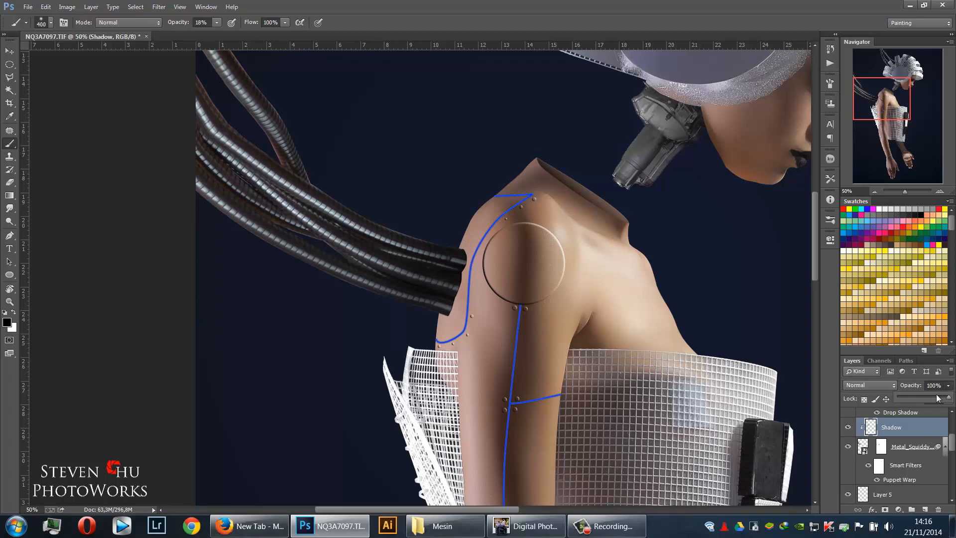
pyautogui.moveTo(939, 397); pyautogui.dragTo(941, 397)
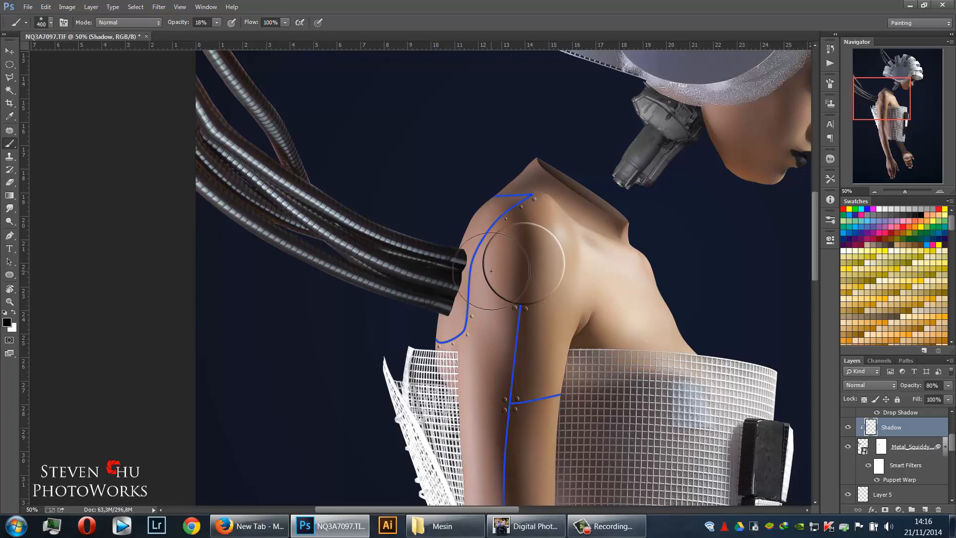
pyautogui.press('v')
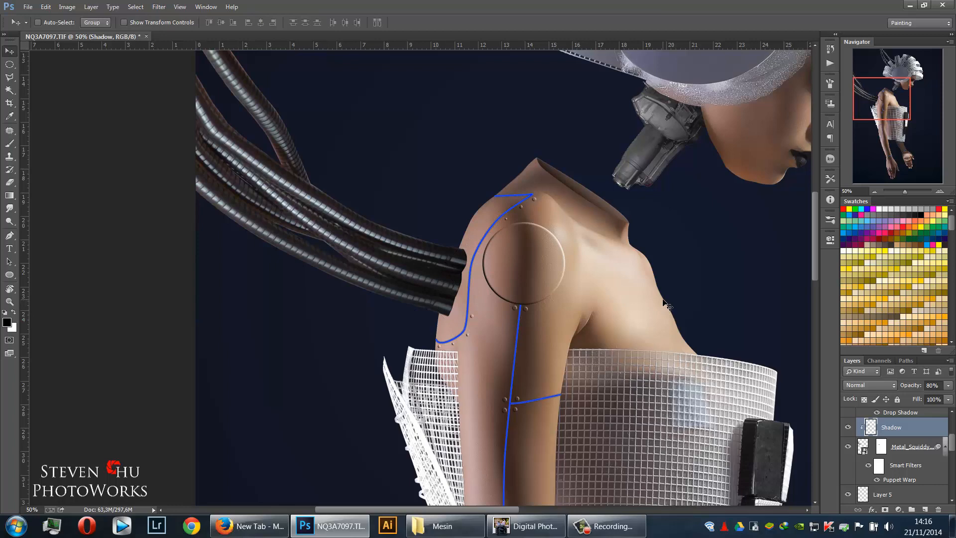
# Examine the shaded cables within the whole figure and close up where they meet the shoulder
pyautogui.hotkey('ctrl', '-')
pyautogui.hotkey('ctrl', '-')
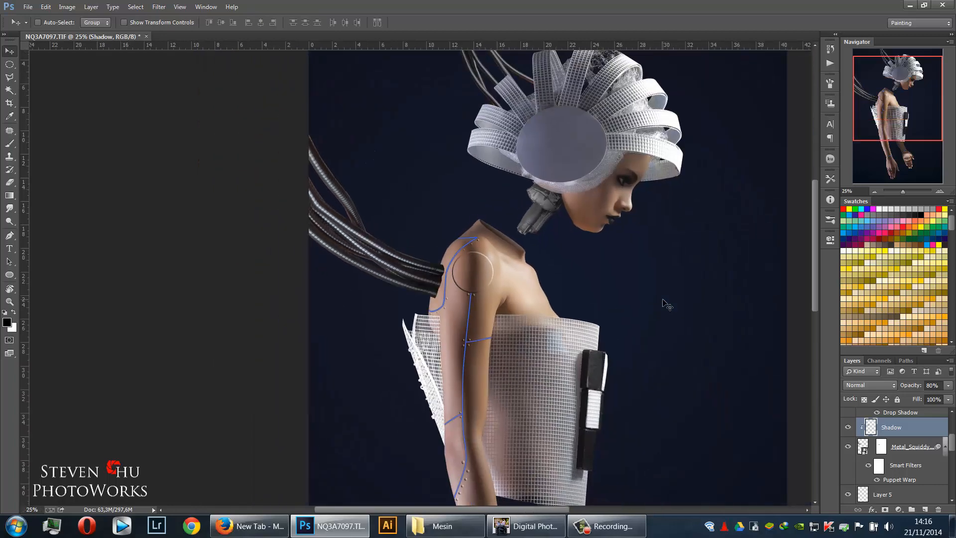
pyautogui.hotkey('ctrl', '-')
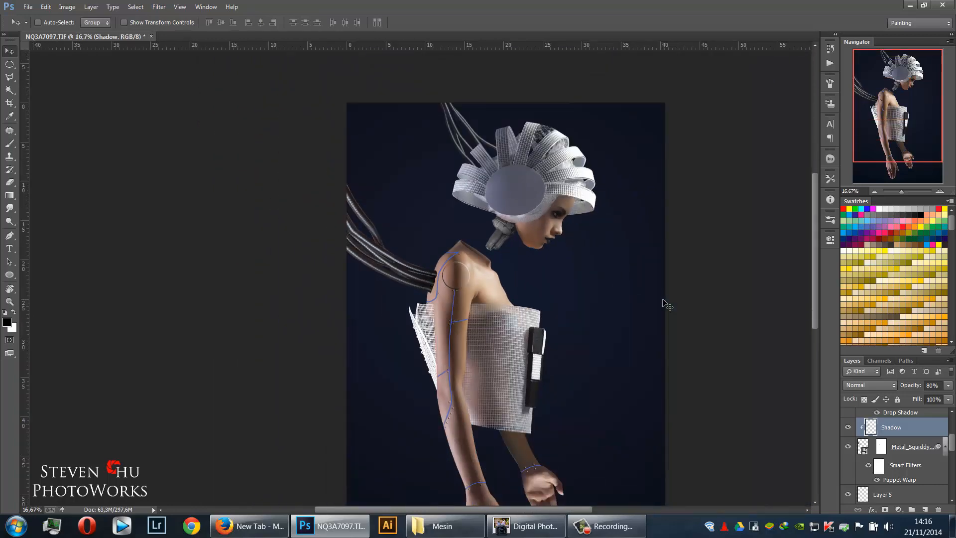
pyautogui.hotkey('ctrl', '+')
pyautogui.hotkey('ctrl', '+')
pyautogui.hotkey('ctrl', '+')
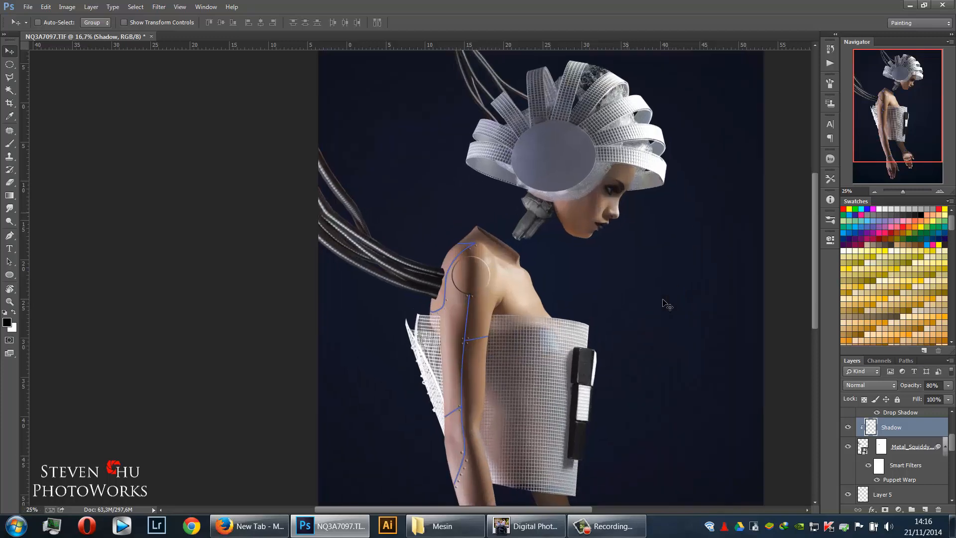
pyautogui.hotkey('ctrl', '+')
pyautogui.hotkey('ctrl', '+')
pyautogui.hotkey('ctrl', '+')
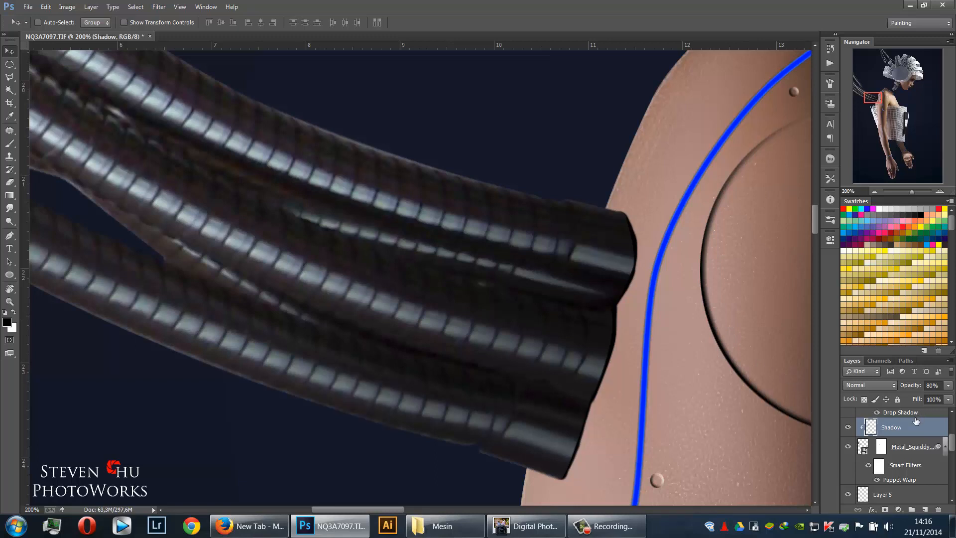
# Make the Cyborg Body layer the active layer
pyautogui.scroll(-3, 949, 450)
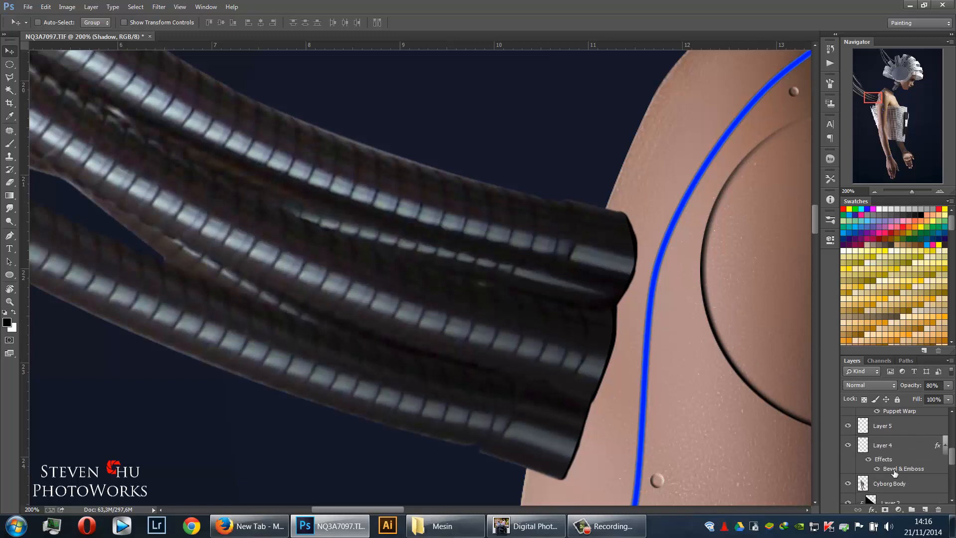
pyautogui.click(891, 482)
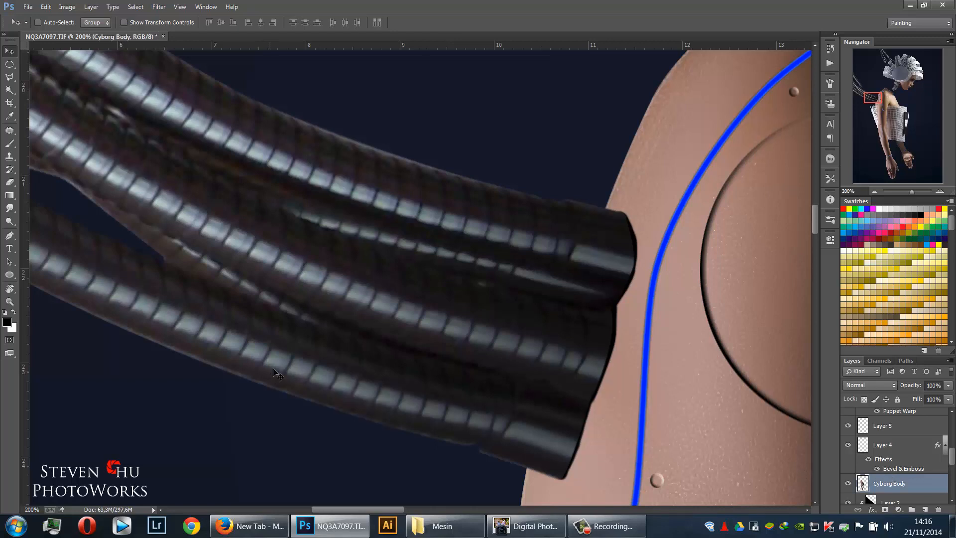
pyautogui.click(10, 64)
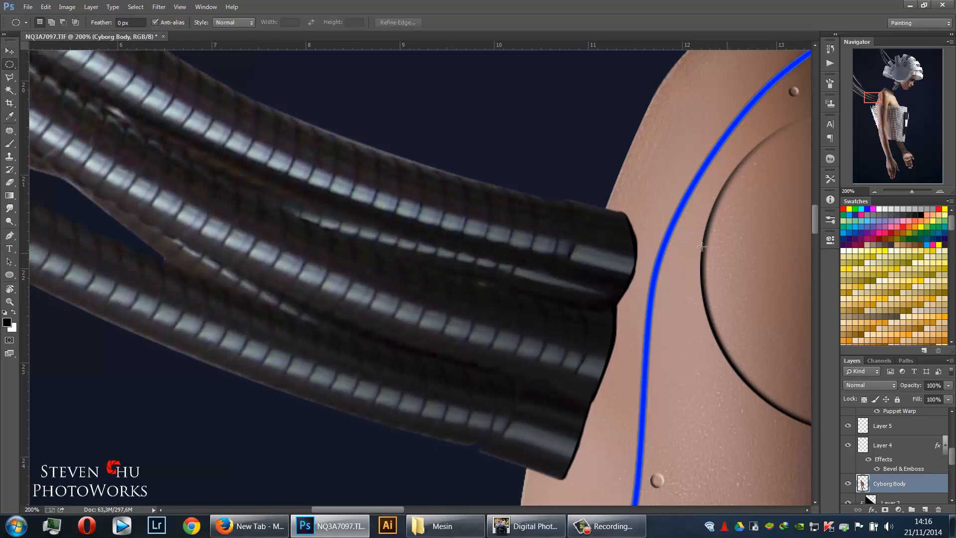
pyautogui.moveTo(631, 283); pyautogui.dragTo(639, 207)
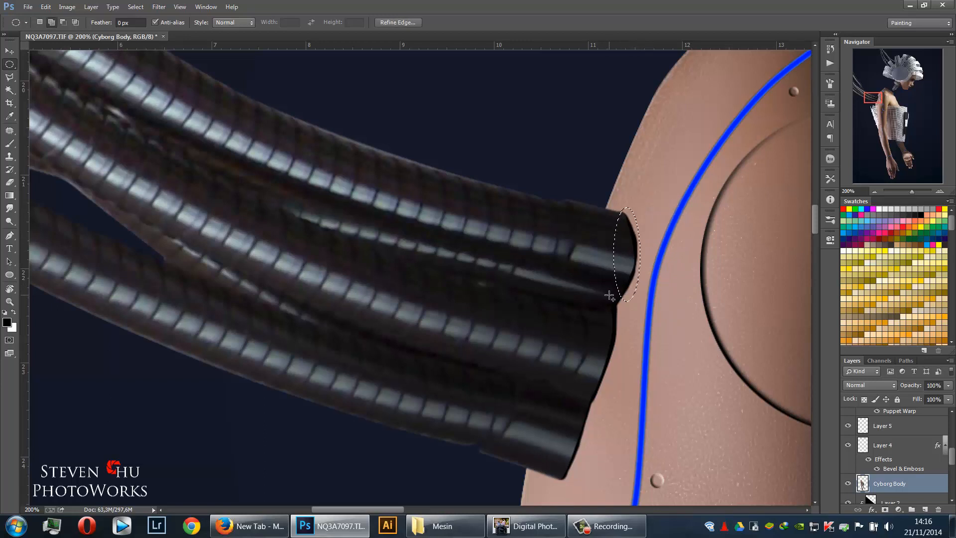
pyautogui.moveTo(610, 293); pyautogui.dragTo(628, 341)
pyautogui.hotkey('ctrl', 'd')
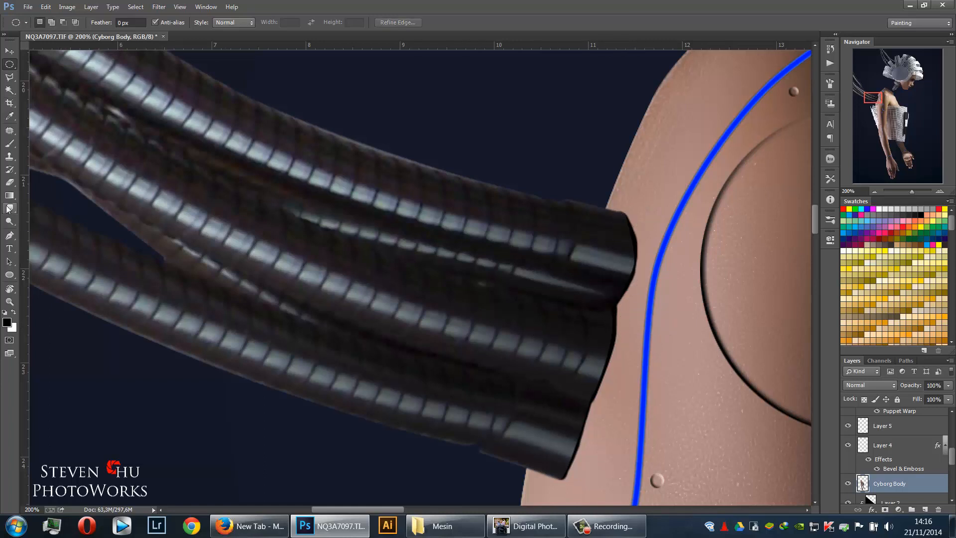
# Draw a closed Pen path along the outer edges of all the cable ends where they meet the shoulder
pyautogui.click(9, 235)
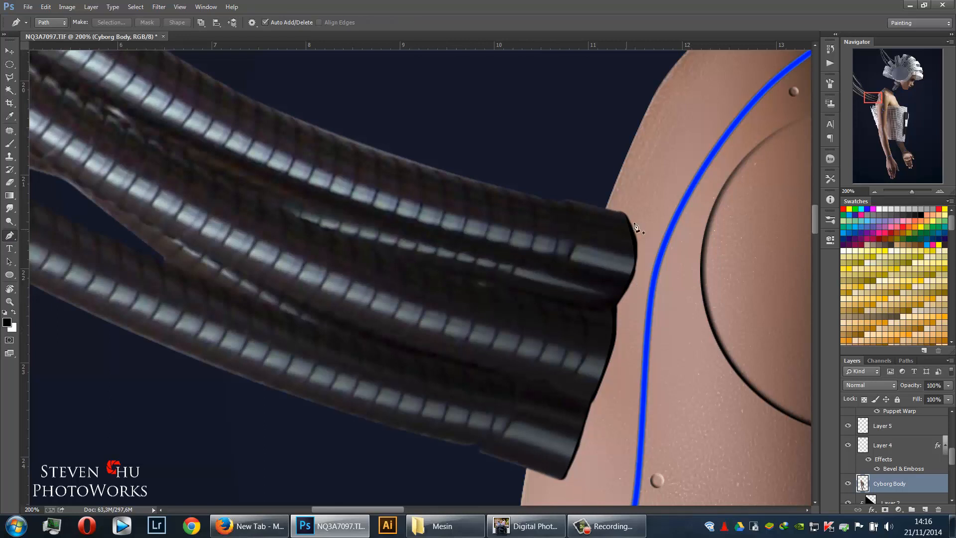
pyautogui.click(621, 214)
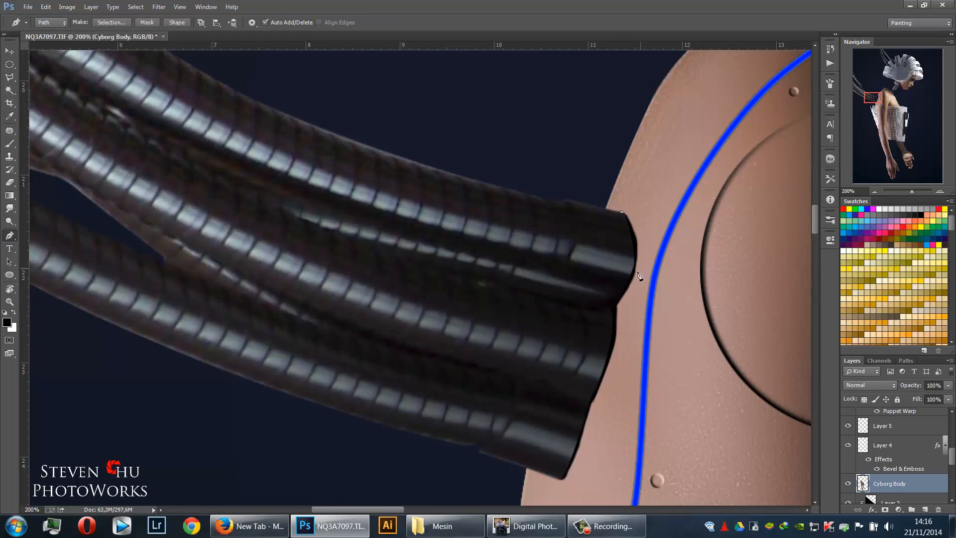
pyautogui.moveTo(639, 267); pyautogui.dragTo(633, 284)
pyautogui.moveTo(623, 319); pyautogui.dragTo(623, 323)
pyautogui.moveTo(635, 273); pyautogui.dragTo(620, 312)
pyautogui.keyDown('alt'); pyautogui.click(635, 273); pyautogui.keyUp('alt')
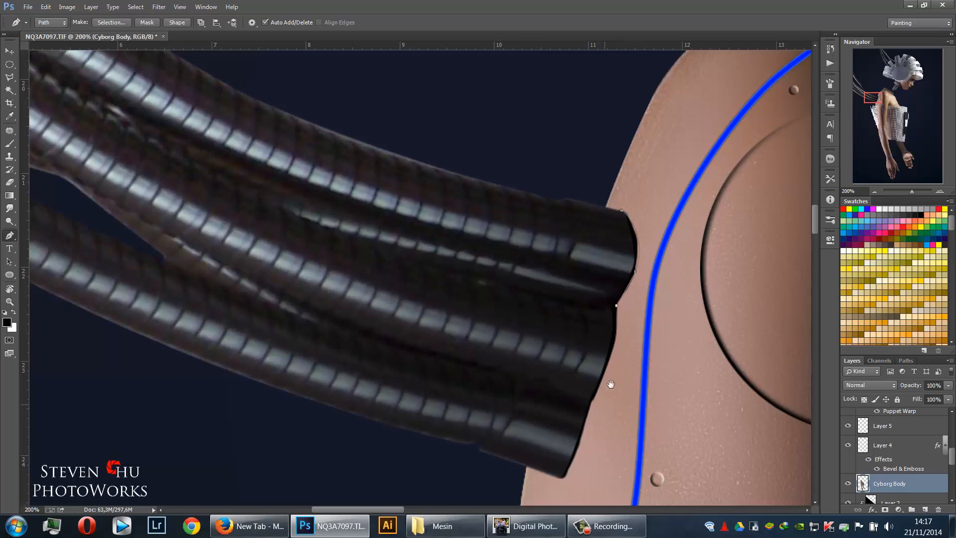
pyautogui.moveTo(608, 384); pyautogui.dragTo(621, 323)
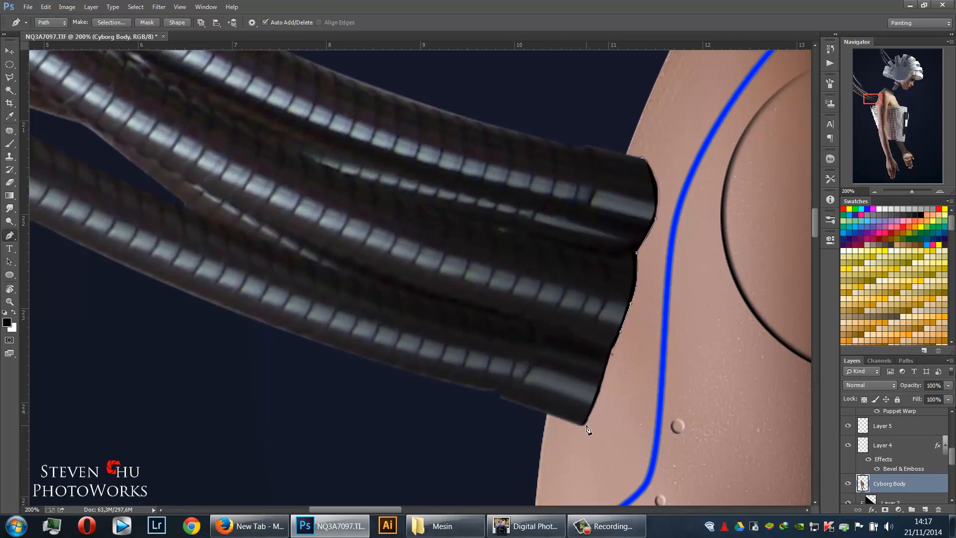
pyautogui.moveTo(581, 425); pyautogui.dragTo(596, 345)
pyautogui.click(642, 158)
pyautogui.hotkey('ctrl', 'alt', 'z')
pyautogui.hotkey('ctrl', 'alt', 'z')
pyautogui.click(643, 159)
# Convert the path into a selection and copy that part of the Cyborg Body onto a new layer
pyautogui.rightClick(647, 216)
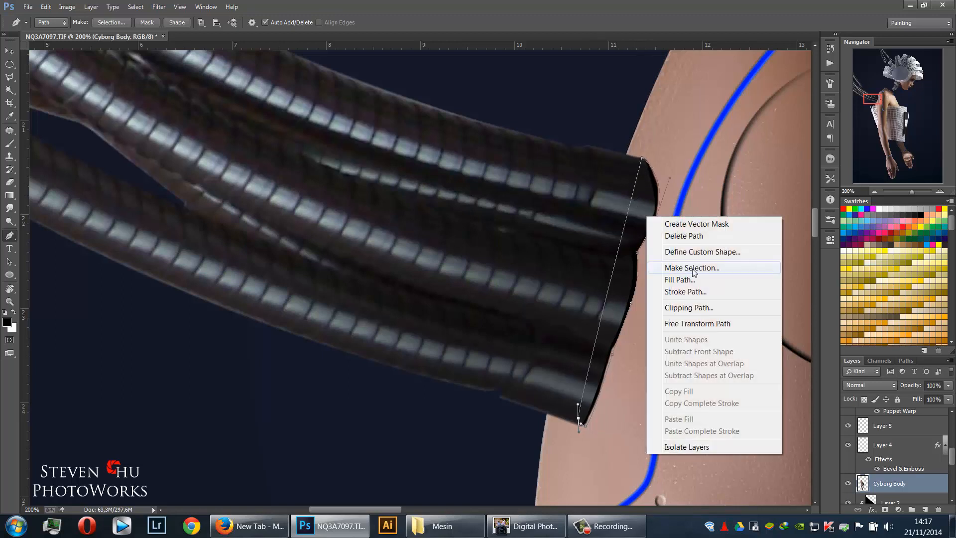
pyautogui.click(693, 268)
pyautogui.press('Return')
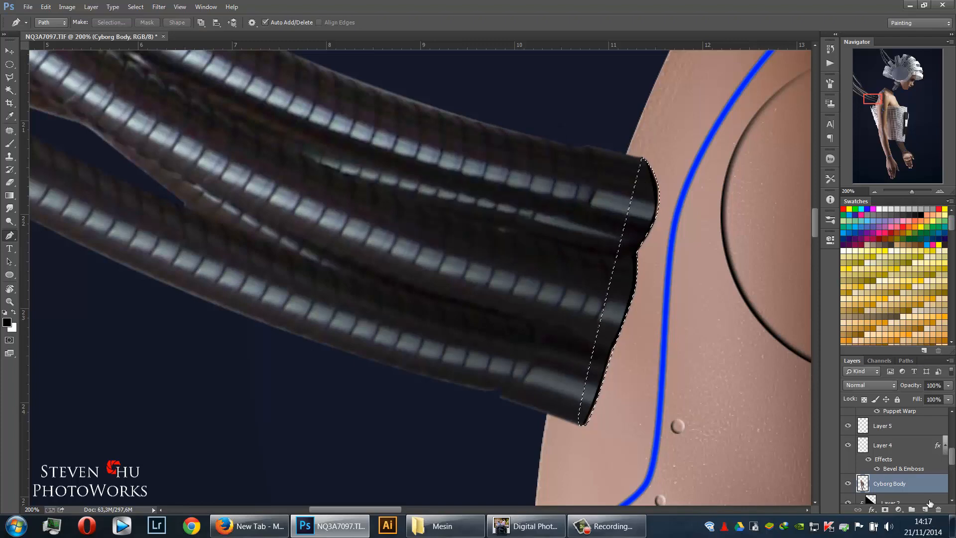
pyautogui.hotkey('ctrl', 'j')
# Apply a smooth Inner Bevel & Emboss with 100% depth and 3 px size to the copied skin layer
pyautogui.rightClick(891, 483)
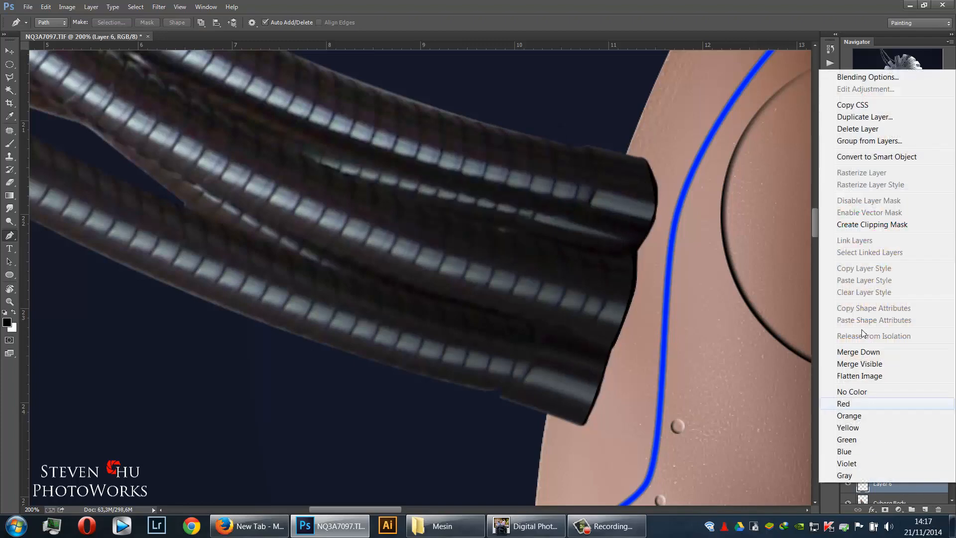
pyautogui.click(847, 79)
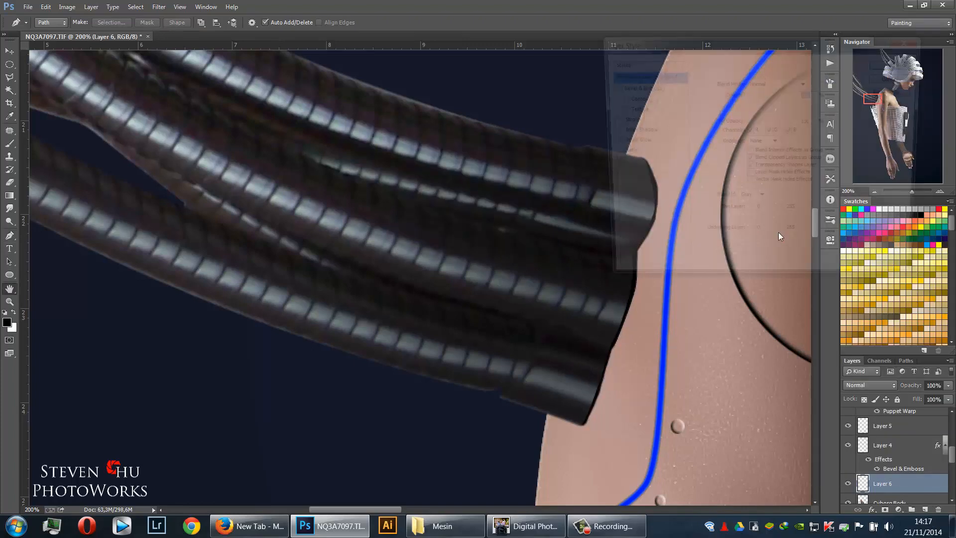
pyautogui.click(638, 87)
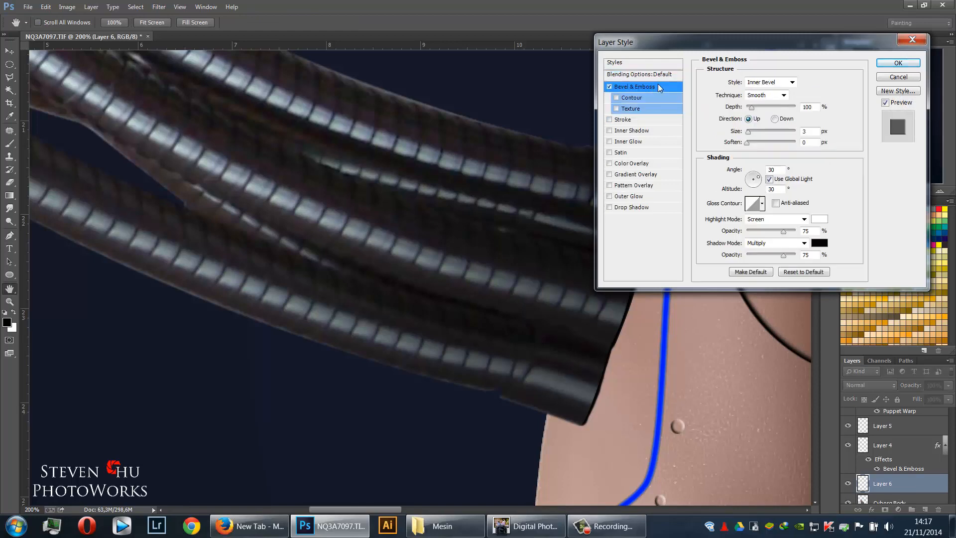
pyautogui.moveTo(792, 52); pyautogui.dragTo(863, 154)
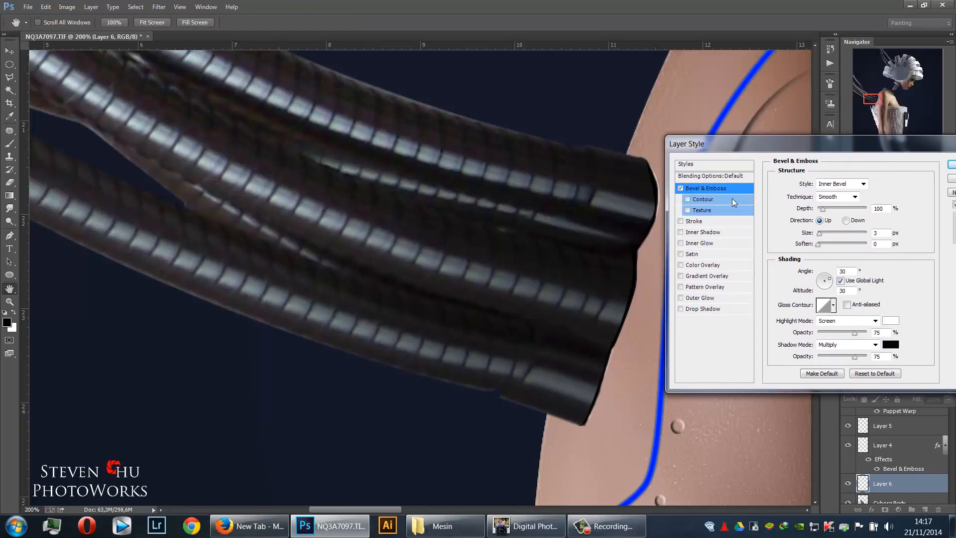
pyautogui.moveTo(712, 154); pyautogui.dragTo(266, 174)
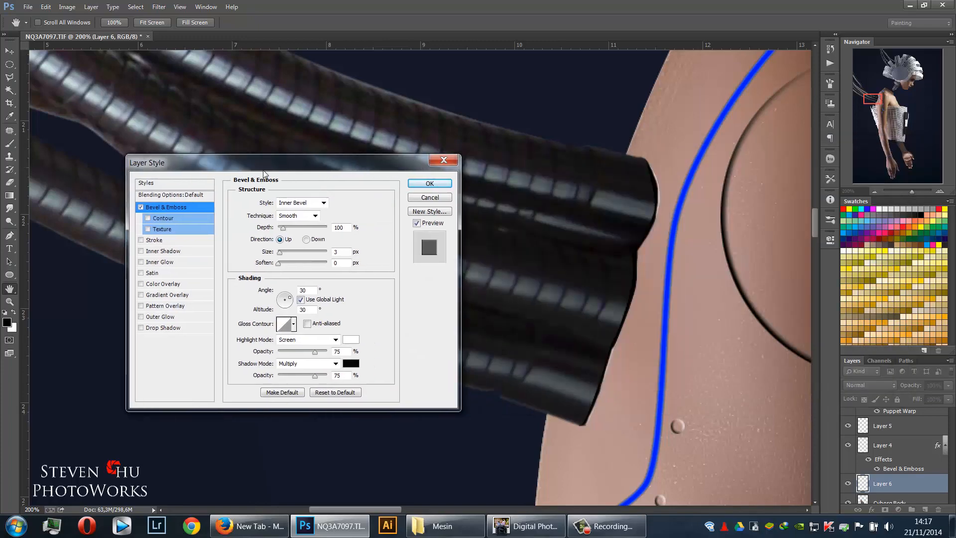
pyautogui.click(429, 185)
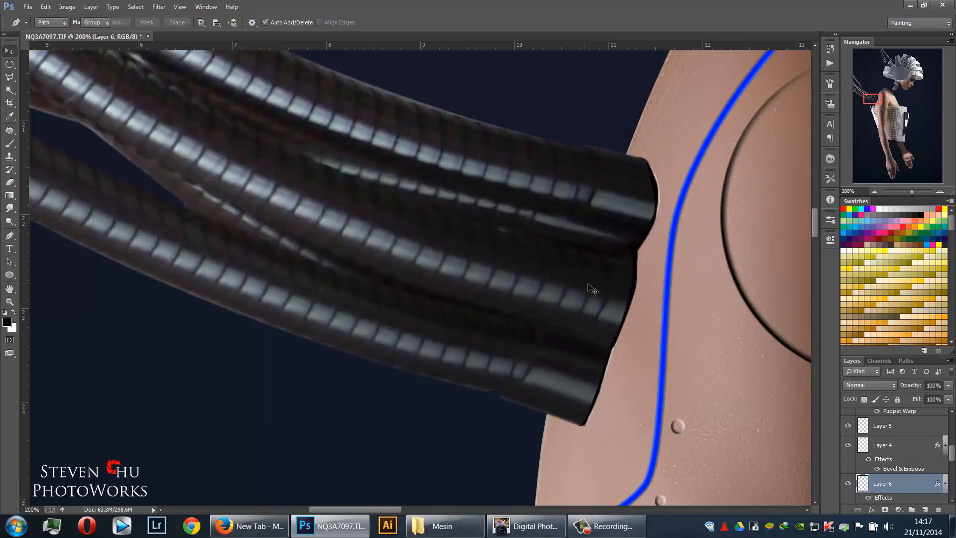
# Shift the embossed skin piece slightly outward from the cable ends so only a thin highlighted rim shows along them
pyautogui.press('v')
pyautogui.moveTo(614, 281); pyautogui.dragTo(620, 277)
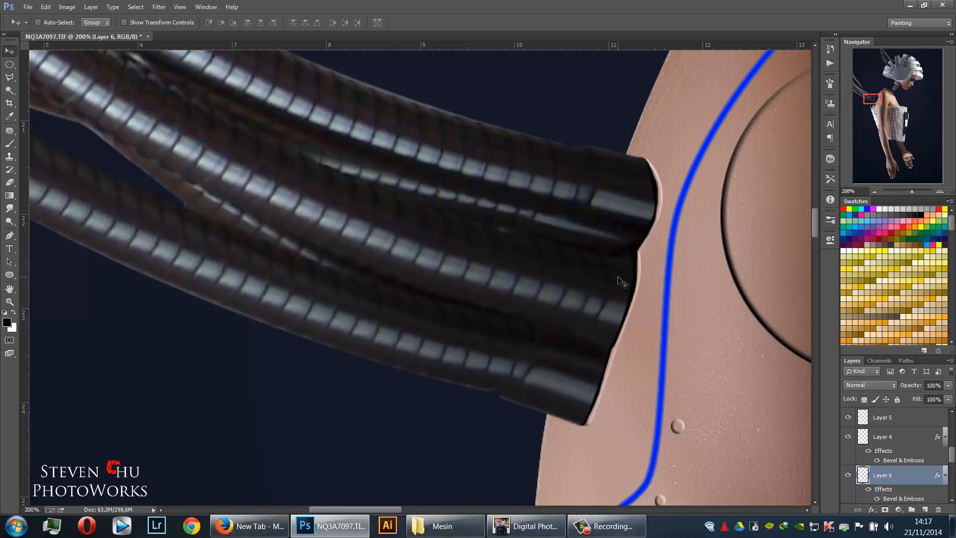
pyautogui.press('Left')
pyautogui.press('Left')
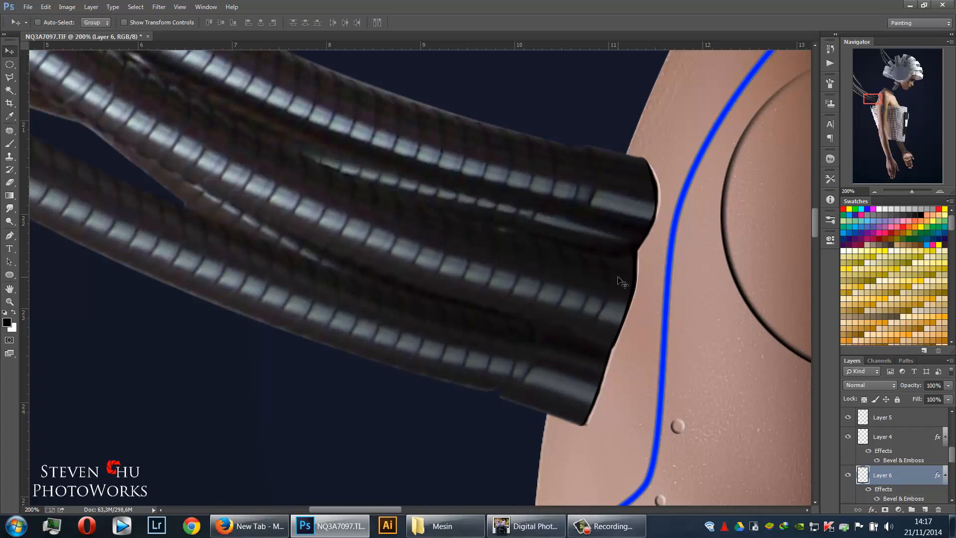
# Examine the embossed rim around the cable ends from the shoulder out to the whole image
pyautogui.hotkey('ctrl', '-')
pyautogui.hotkey('ctrl', '-')
pyautogui.hotkey('ctrl', '-')
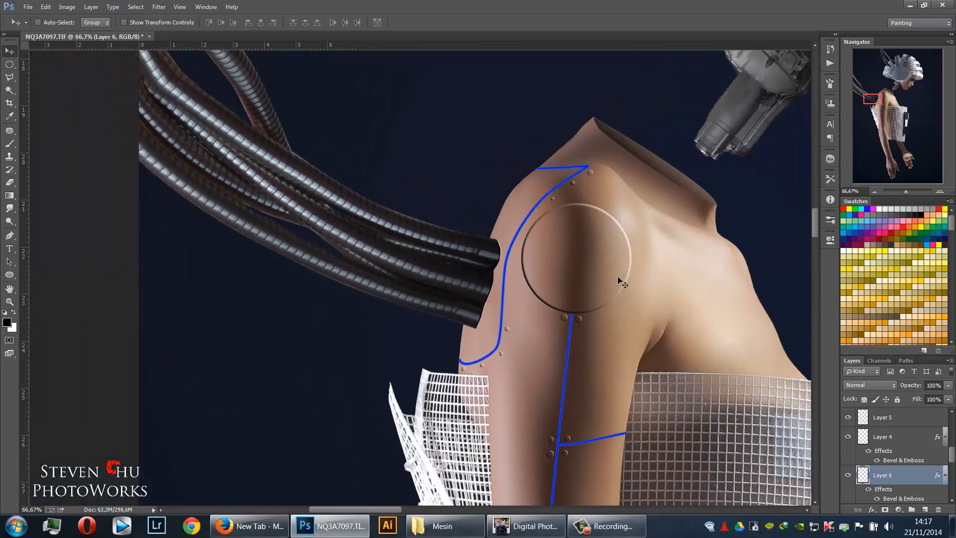
pyautogui.hotkey('ctrl', '-')
pyautogui.hotkey('ctrl', '-')
pyautogui.hotkey('ctrl', '-')
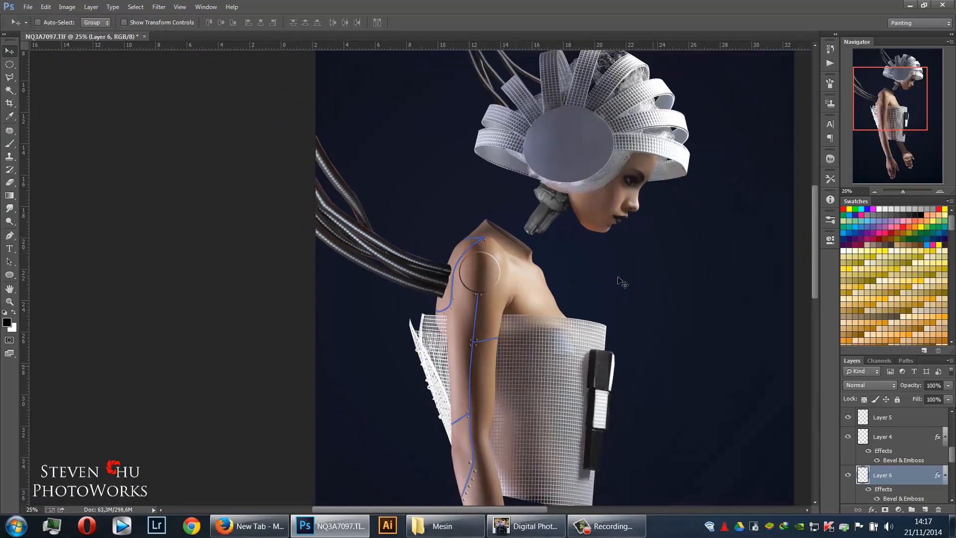
pyautogui.hotkey('ctrl', '-')
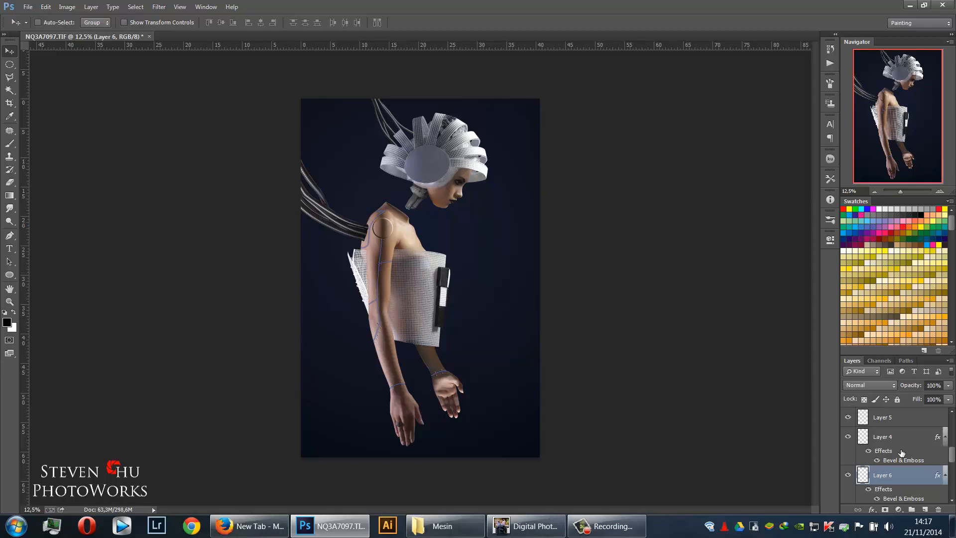
# Enlarge the layer list and select Layer 3, the topmost layer below the Head group
pyautogui.click(912, 458)
pyautogui.scroll(-4, 906, 445)
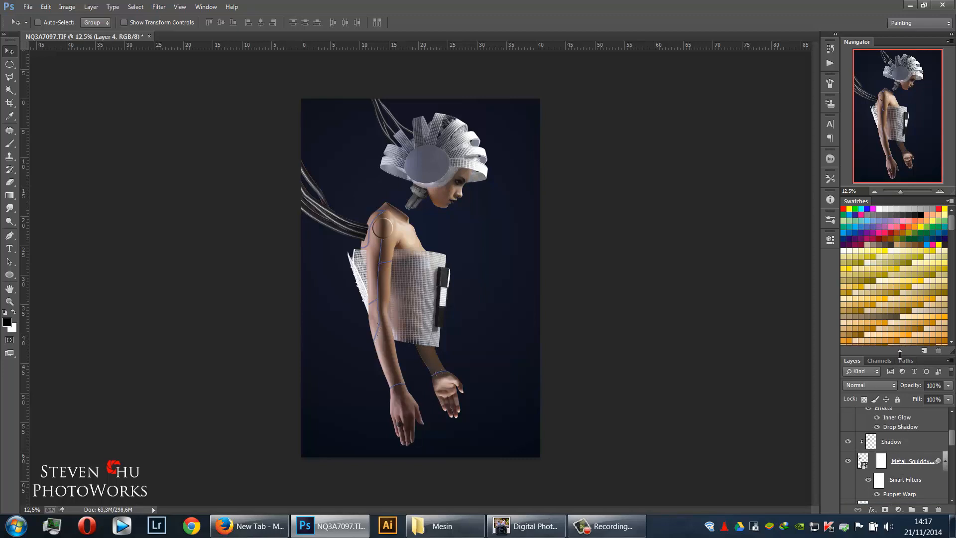
pyautogui.moveTo(899, 307); pyautogui.dragTo(899, 266)
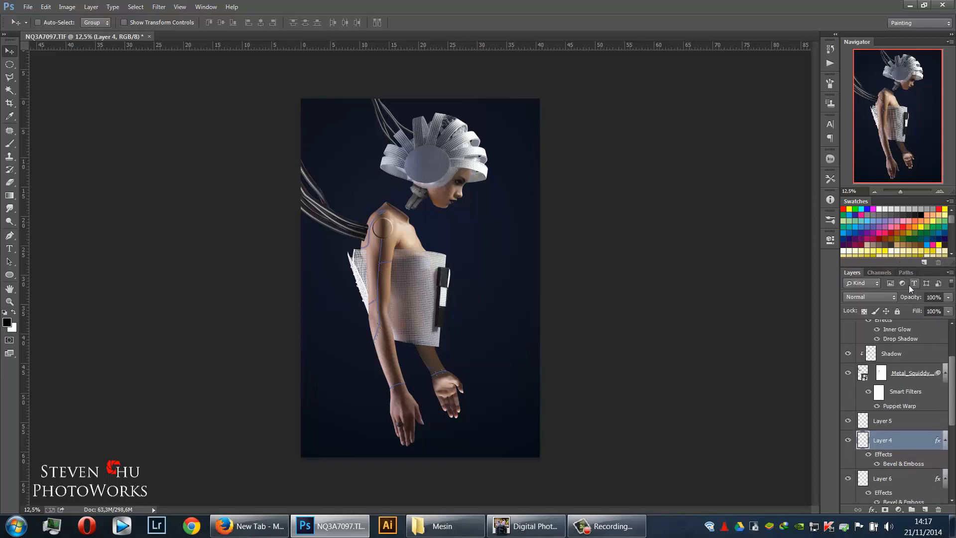
pyautogui.moveTo(951, 376); pyautogui.dragTo(954, 338)
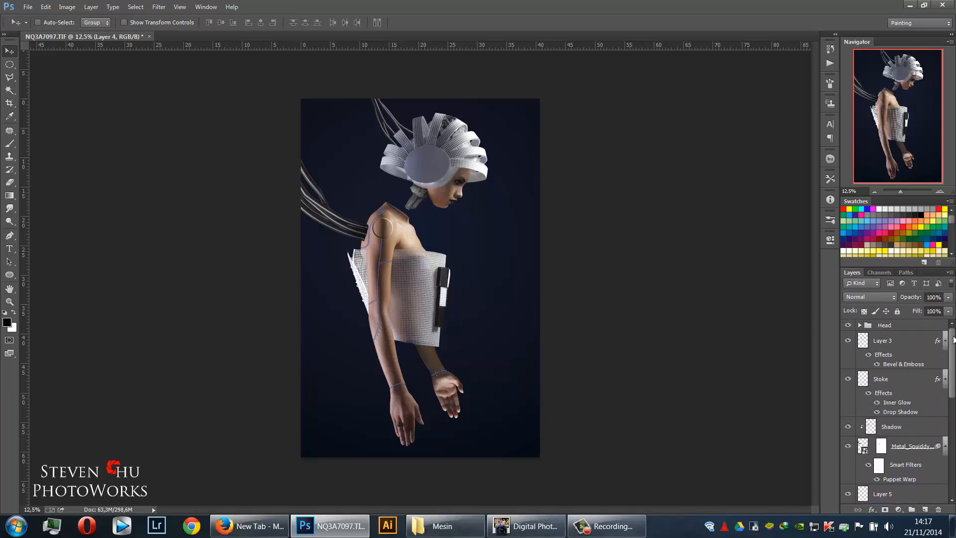
pyautogui.click(915, 341)
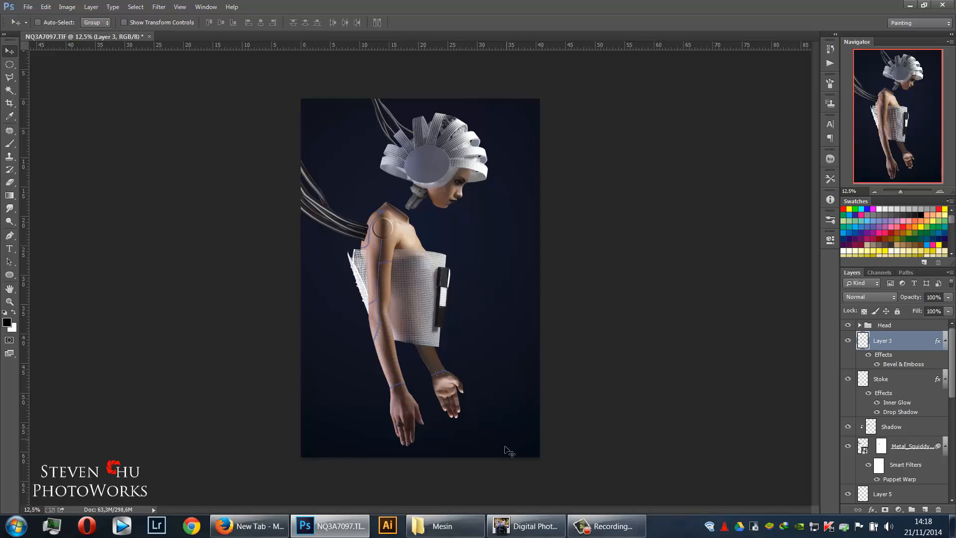
# Switch to the Mesin folder and examine the engine images asdasdas.png, adasdsarl.png and AX4N small.png
pyautogui.click(443, 525)
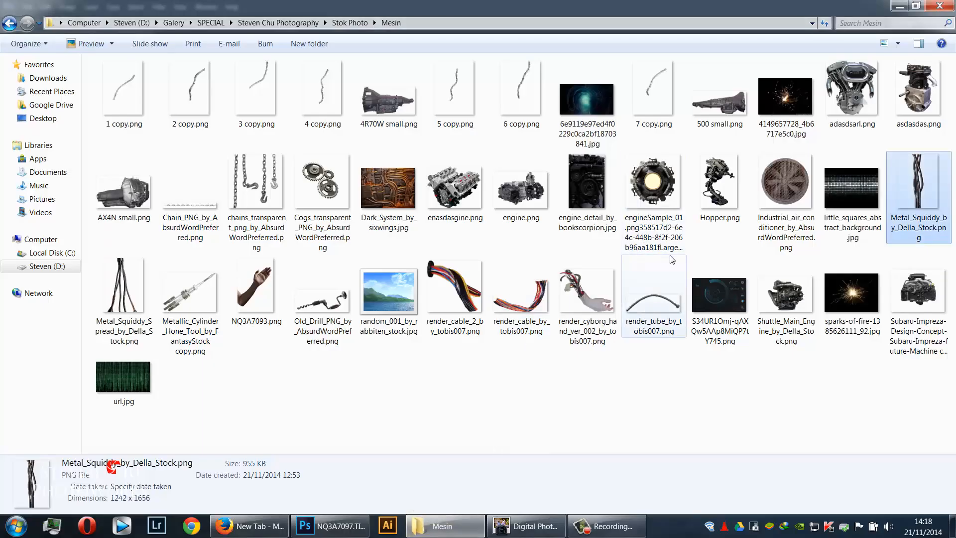
pyautogui.click(849, 103)
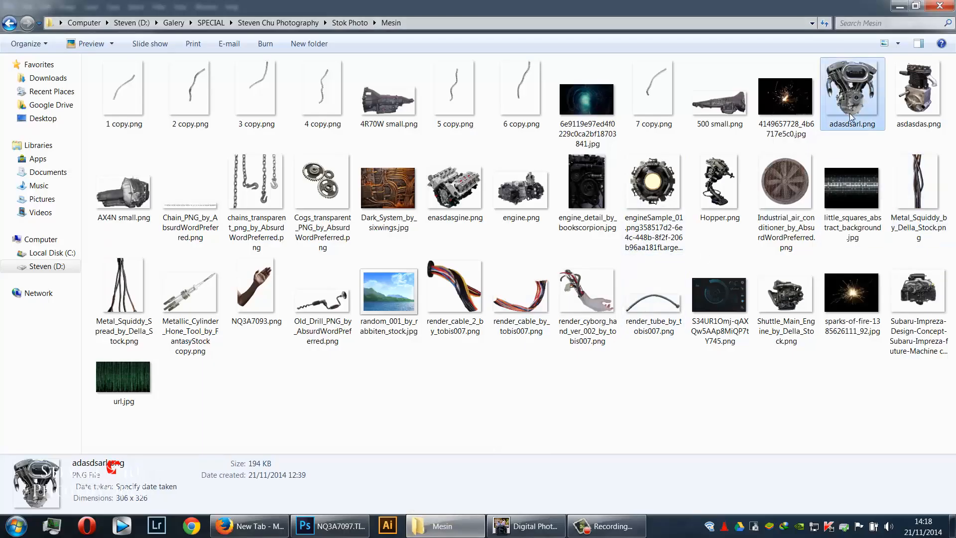
pyautogui.click(919, 103)
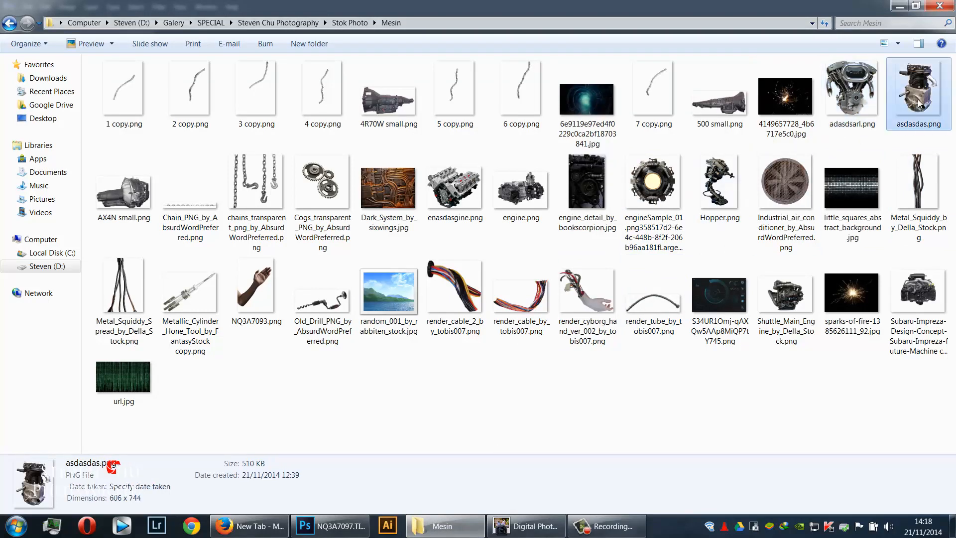
pyautogui.doubleClick(920, 103)
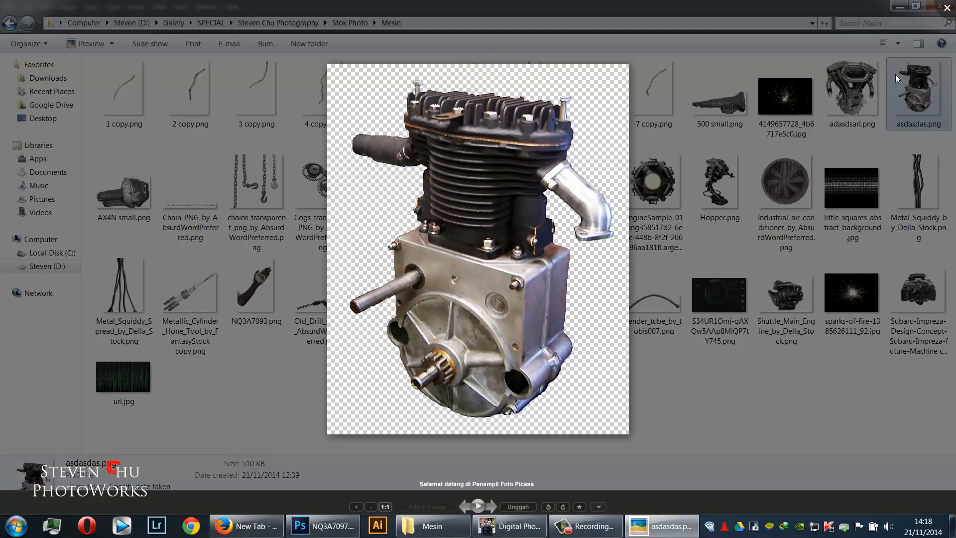
pyautogui.click(870, 82)
pyautogui.doubleClick(849, 86)
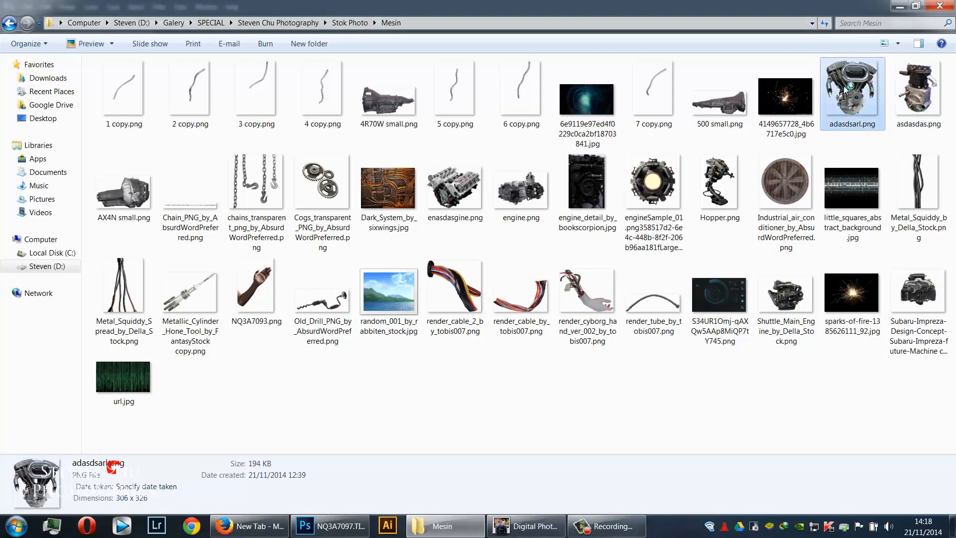
pyautogui.click(942, 6)
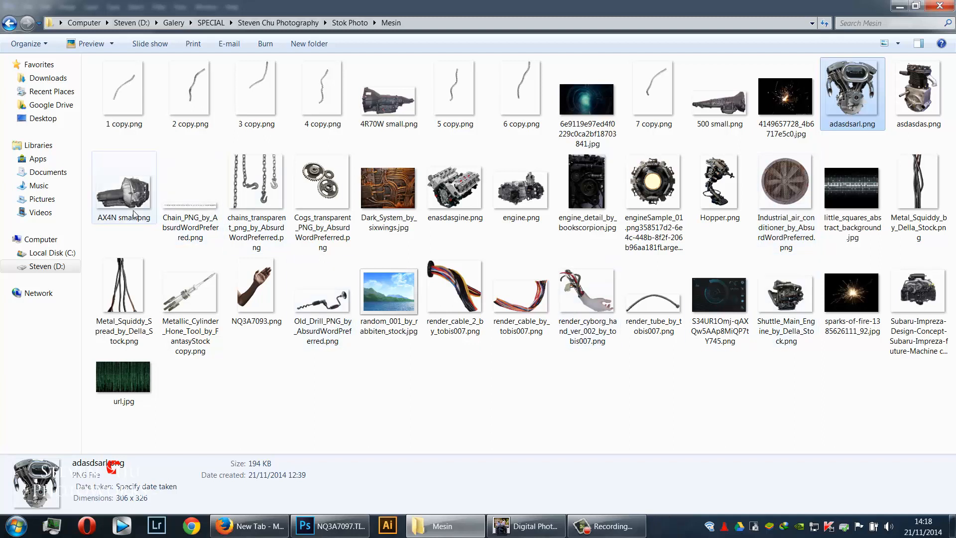
pyautogui.click(134, 214)
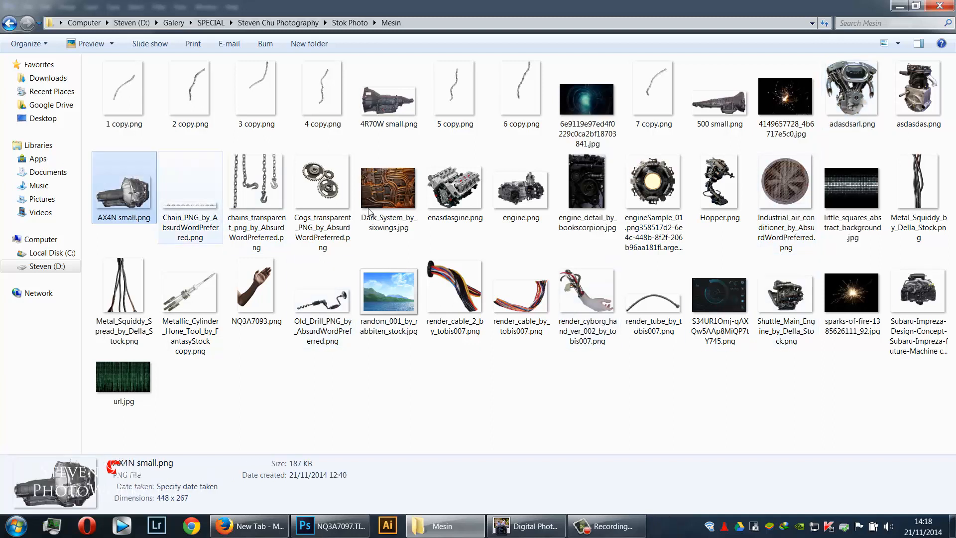
# Place 500 small.png into the cyborg image, rotated upright with its wide end against the lower edge of the dress
pyautogui.click(732, 119)
pyautogui.moveTo(728, 106); pyautogui.dragTo(428, 371)
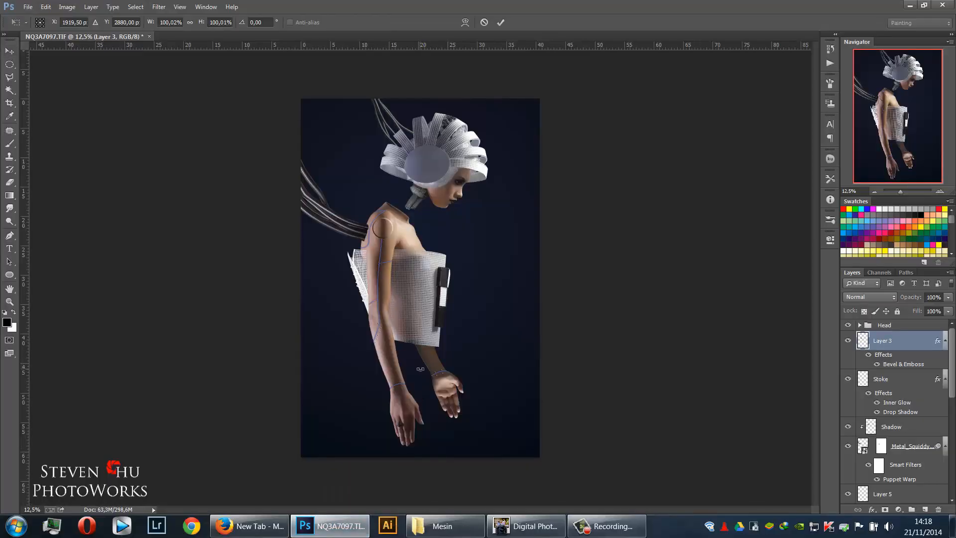
pyautogui.moveTo(485, 369); pyautogui.dragTo(527, 207)
pyautogui.moveTo(426, 259); pyautogui.dragTo(420, 356)
pyautogui.press('Return')
# Move the 500 small layer down the layer stack to directly above Cyborg Body
pyautogui.hotkey('ctrl', '+')
pyautogui.hotkey('ctrl', '+')
pyautogui.hotkey('ctrl', '+')
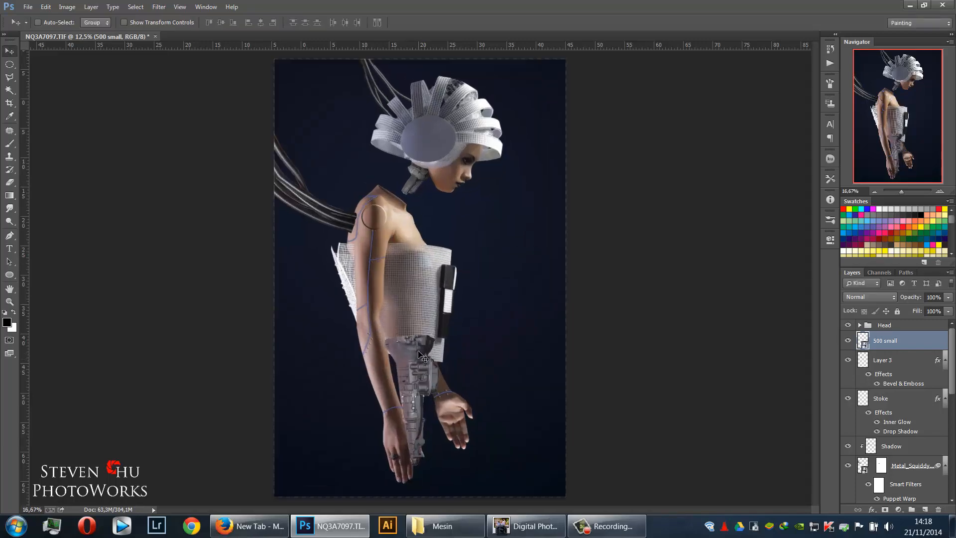
pyautogui.moveTo(463, 413); pyautogui.dragTo(488, 307)
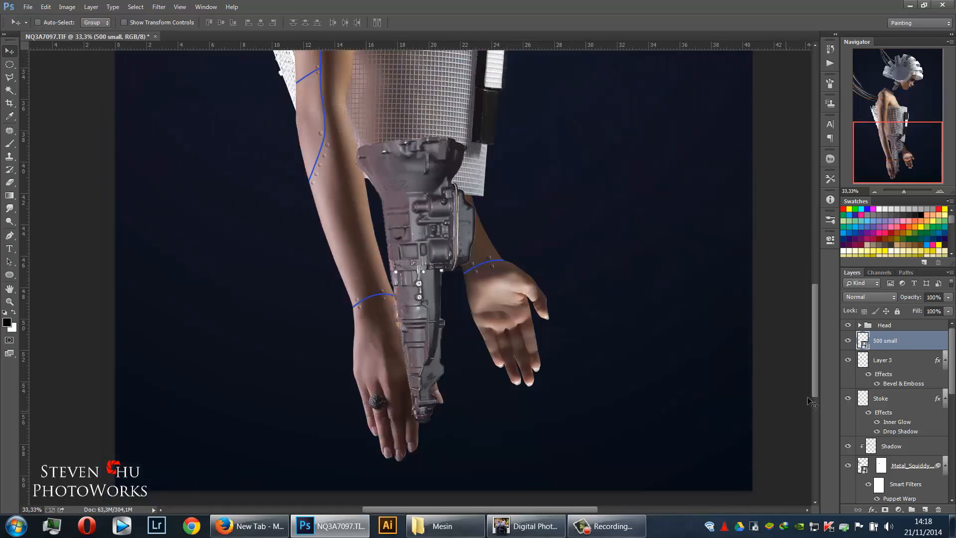
pyautogui.moveTo(915, 344); pyautogui.dragTo(895, 450)
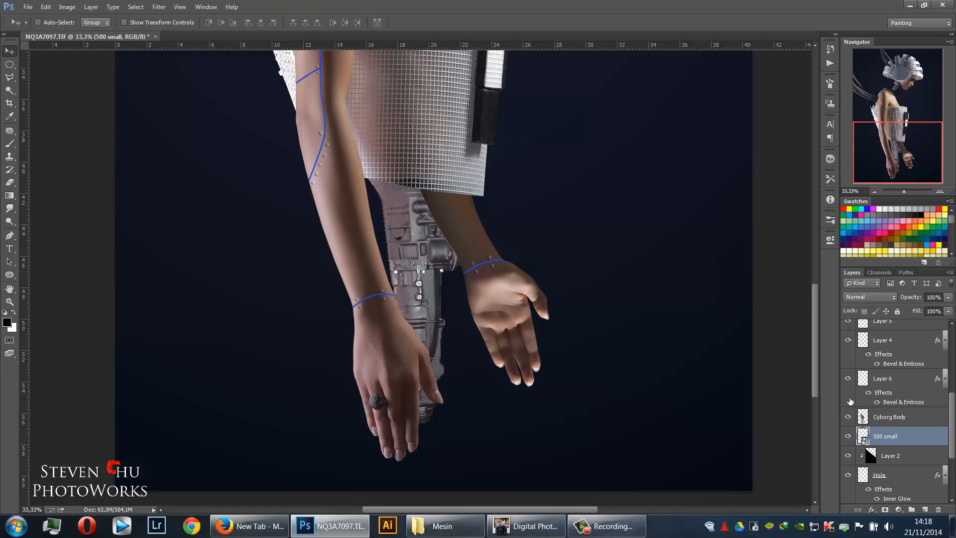
pyautogui.moveTo(901, 435); pyautogui.dragTo(901, 414)
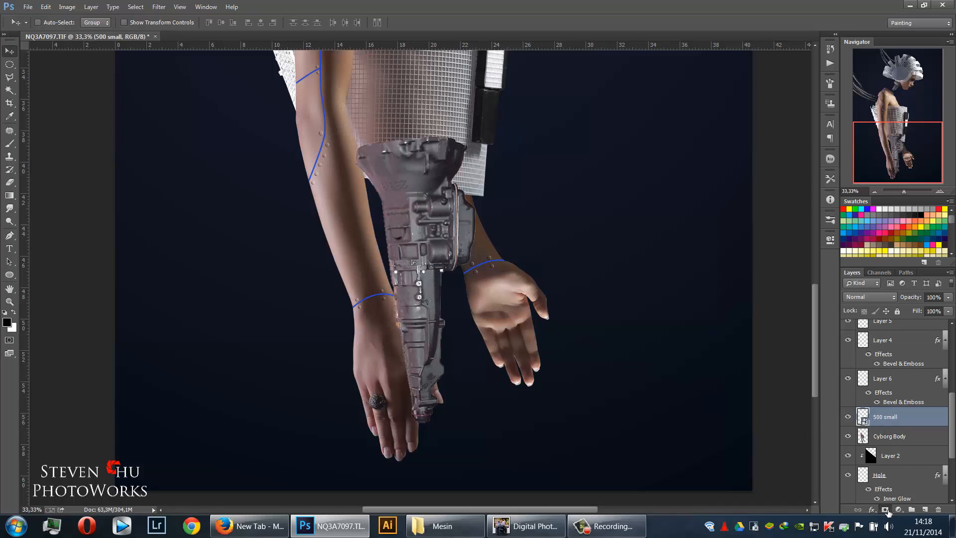
# Add a layer mask to the 500 small layer and load the Cyborg Body outline as a selection
pyautogui.click(885, 509)
pyautogui.keyDown('ctrl'); pyautogui.click(864, 421); pyautogui.keyUp('ctrl')
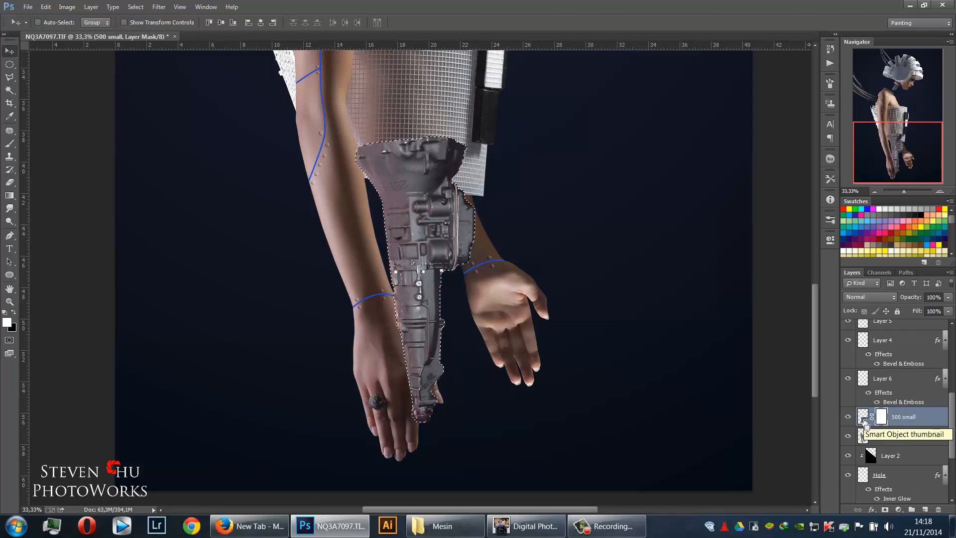
pyautogui.keyDown('ctrl'); pyautogui.click(862, 437); pyautogui.keyUp('ctrl')
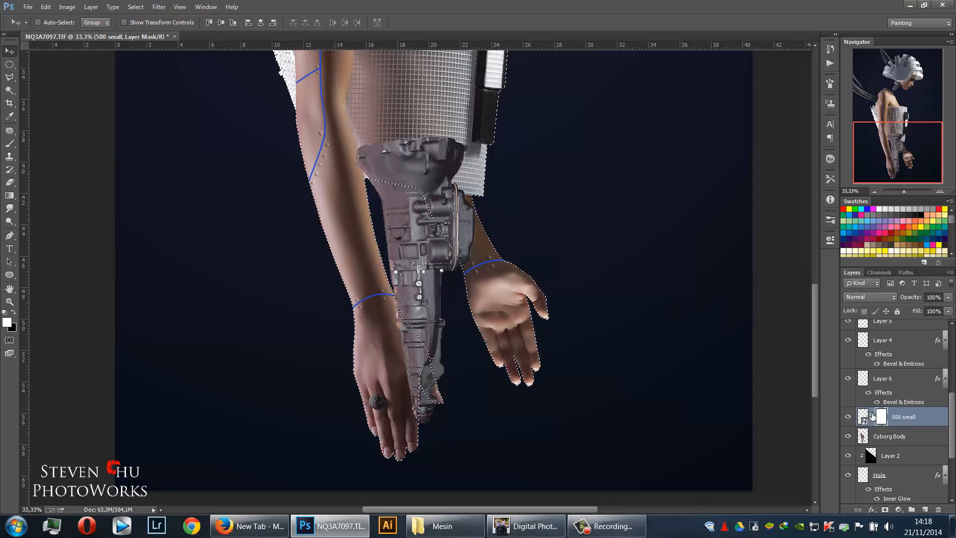
# Paint black on the mask within the selection at 100% brush opacity to hide the engine part over the dress and front hand, and deselect
pyautogui.press('b')
pyautogui.rightClick(363, 339)
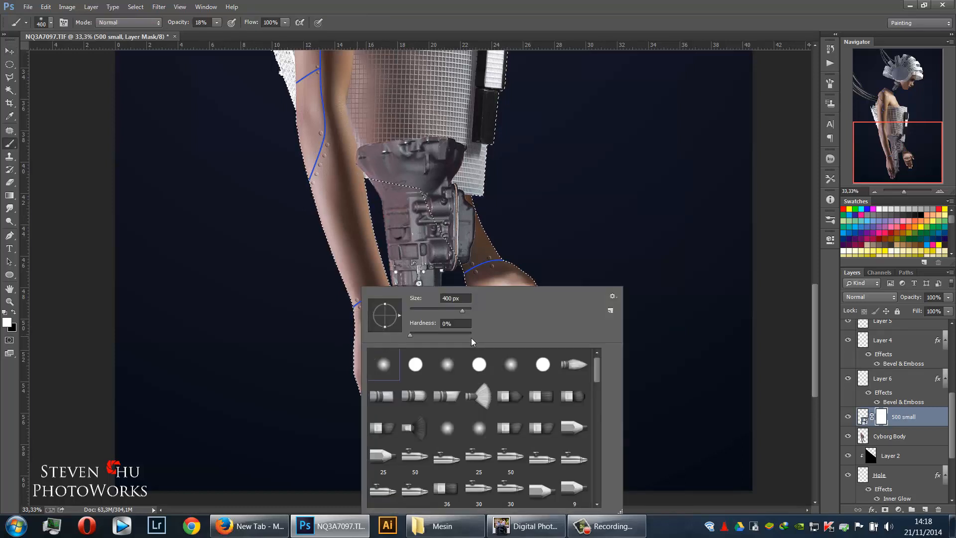
pyautogui.click(217, 22)
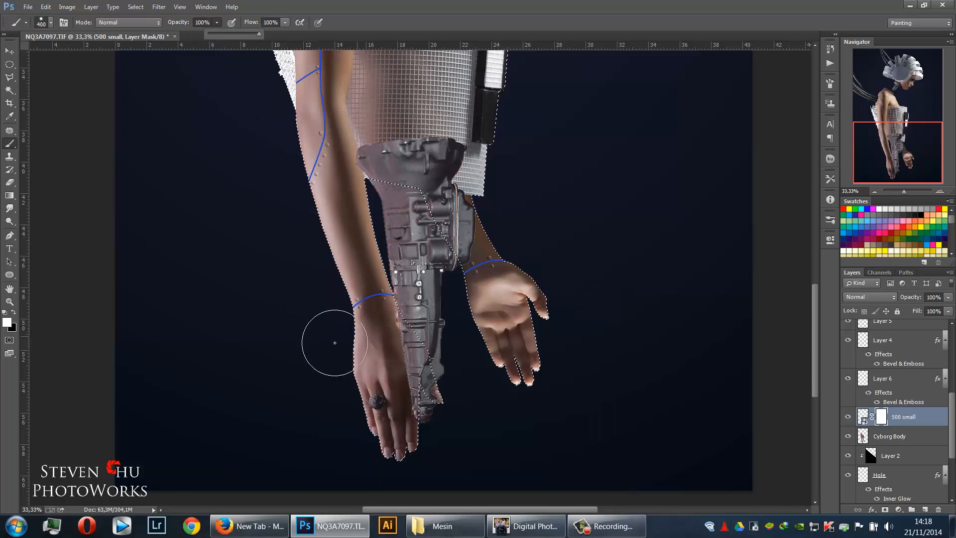
pyautogui.click(405, 405)
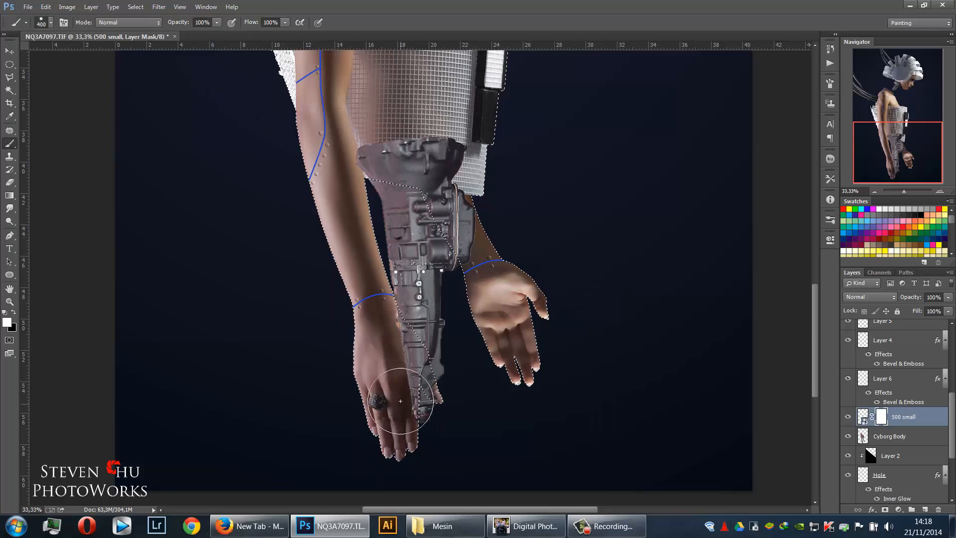
pyautogui.press('x')
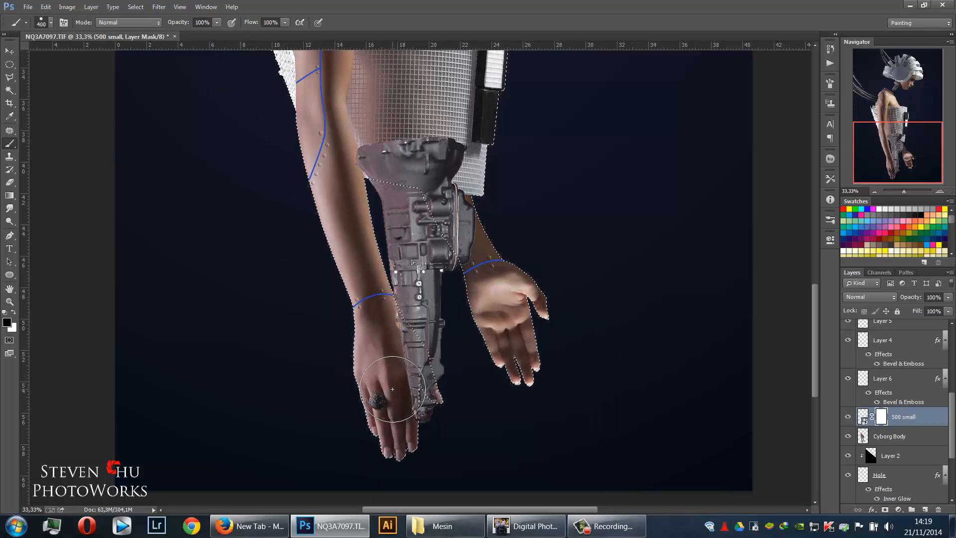
pyautogui.moveTo(391, 388)
pyautogui.mouseDown()
pyautogui.moveTo(407, 384)
pyautogui.moveTo(412, 396)
pyautogui.moveTo(350, 273)
pyautogui.moveTo(364, 150)
pyautogui.moveTo(480, 171)
pyautogui.moveTo(421, 153)
pyautogui.mouseUp()
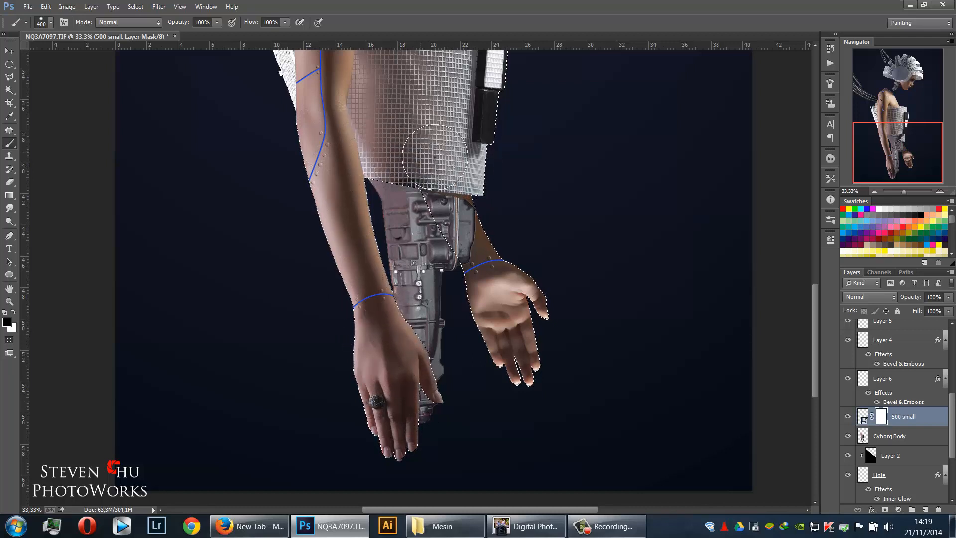
pyautogui.hotkey('ctrl', 'z')
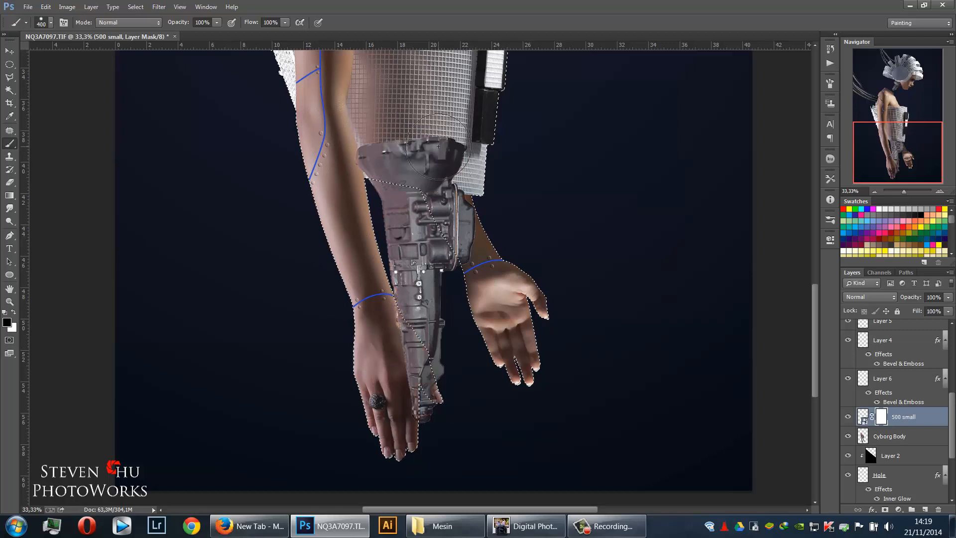
pyautogui.moveTo(449, 152)
pyautogui.mouseDown()
pyautogui.moveTo(347, 144)
pyautogui.moveTo(437, 150)
pyautogui.moveTo(373, 149)
pyautogui.moveTo(428, 156)
pyautogui.mouseUp()
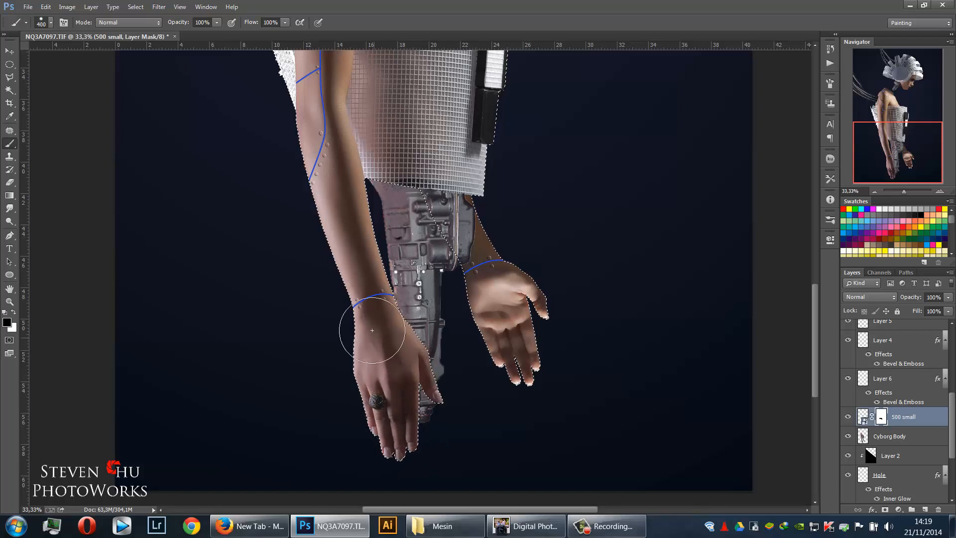
pyautogui.hotkey('ctrl', 'd')
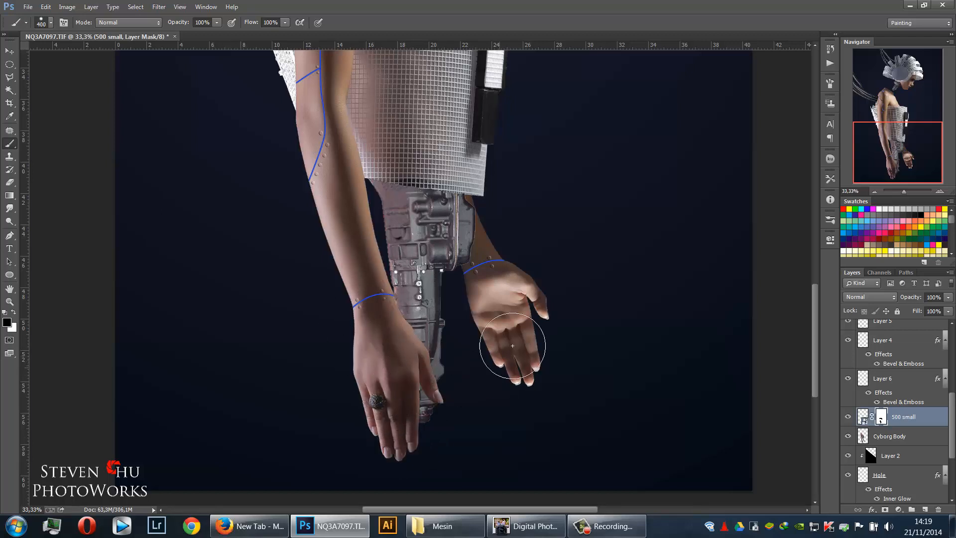
# Unlink the mask of the 500 small layer and shift only the engine part slightly up toward the front arm
pyautogui.press('v')
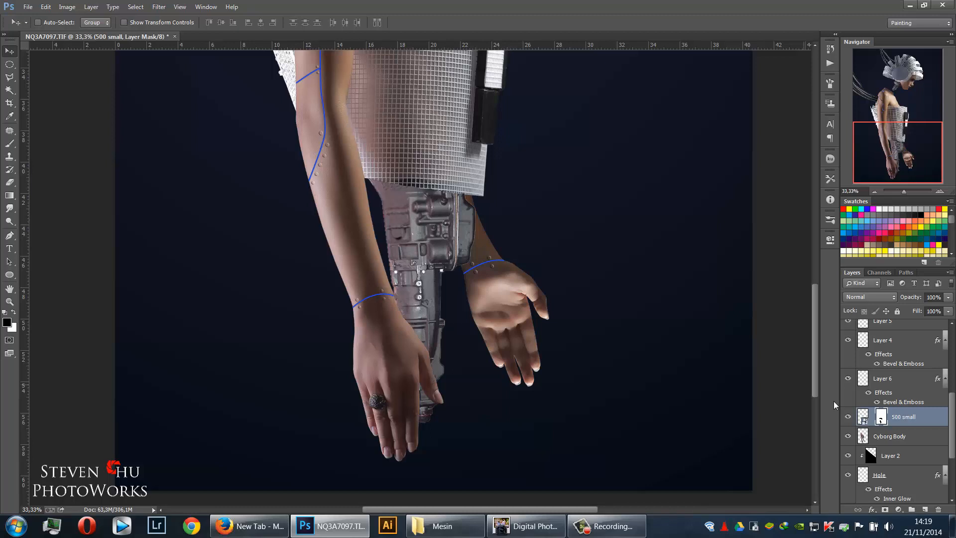
pyautogui.click(862, 418)
pyautogui.moveTo(453, 252)
pyautogui.mouseDown()
pyautogui.moveTo(447, 217)
pyautogui.moveTo(445, 241)
pyautogui.mouseUp()
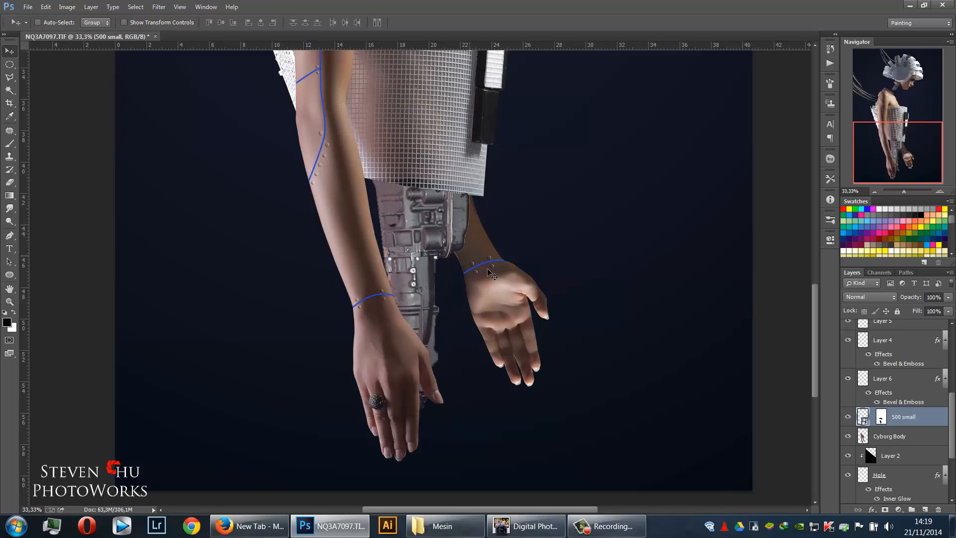
# Scale the engine part to 70.31%, rotate it to about -88.8°, and position it between the forearms beneath the dress hem
pyautogui.hotkey('ctrl', 't')
pyautogui.moveTo(603, 355); pyautogui.dragTo(576, 346)
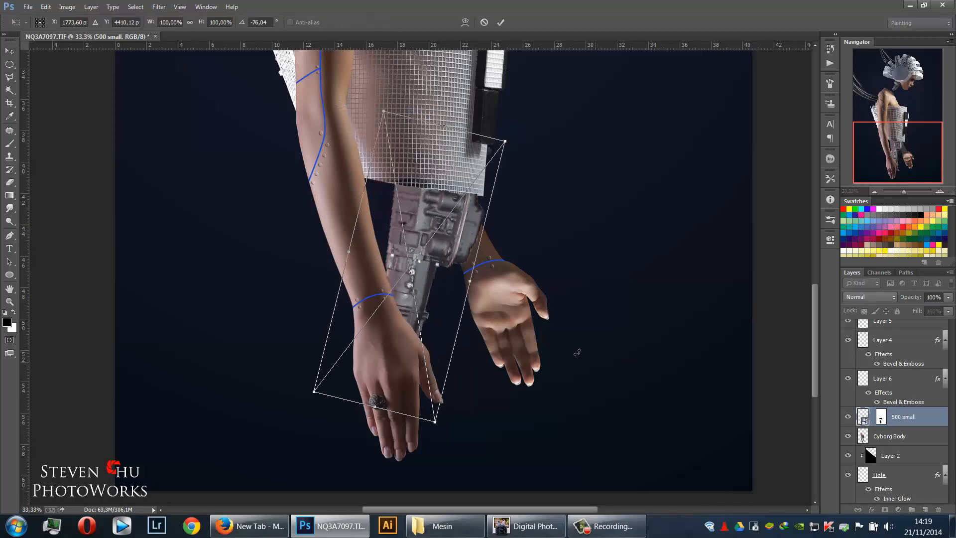
pyautogui.moveTo(571, 268); pyautogui.dragTo(579, 228)
pyautogui.moveTo(463, 415); pyautogui.dragTo(439, 323)
pyautogui.moveTo(564, 376); pyautogui.dragTo(570, 369)
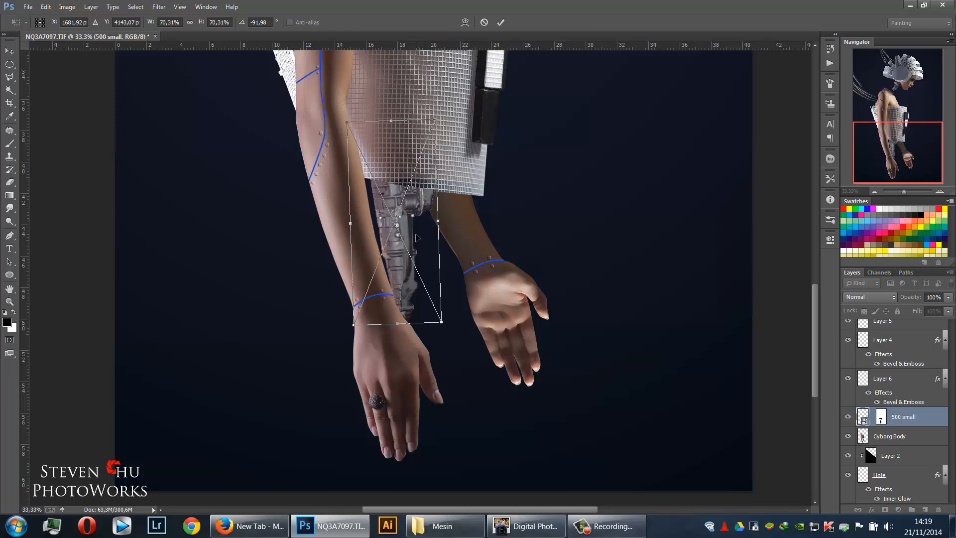
pyautogui.moveTo(416, 237); pyautogui.dragTo(439, 258)
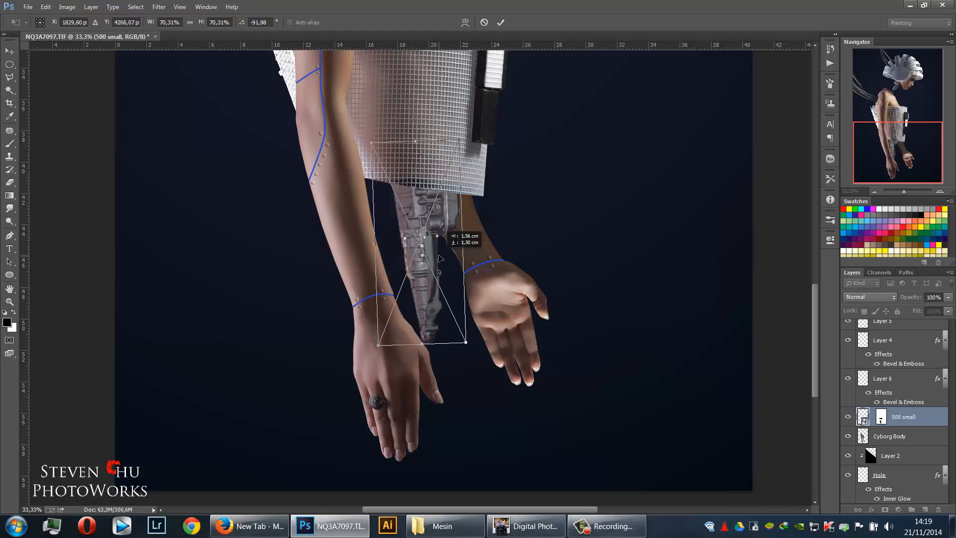
pyautogui.moveTo(555, 267); pyautogui.dragTo(555, 273)
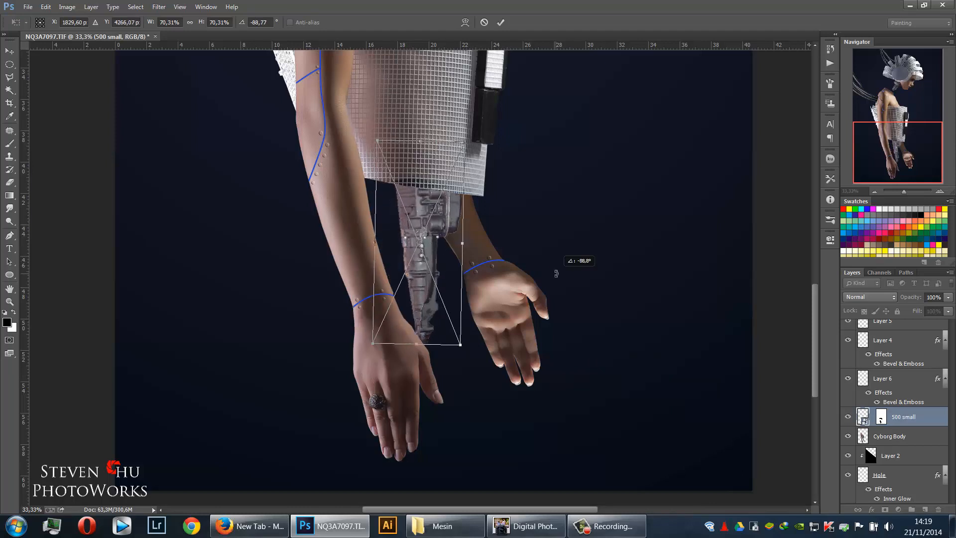
pyautogui.press('Return')
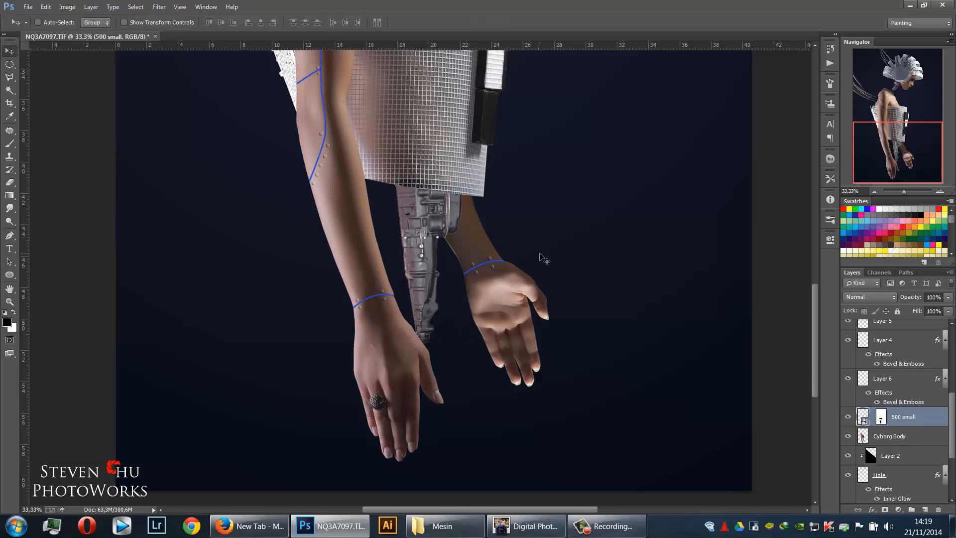
pyautogui.hotkey('ctrl', '-')
pyautogui.hotkey('ctrl', '-')
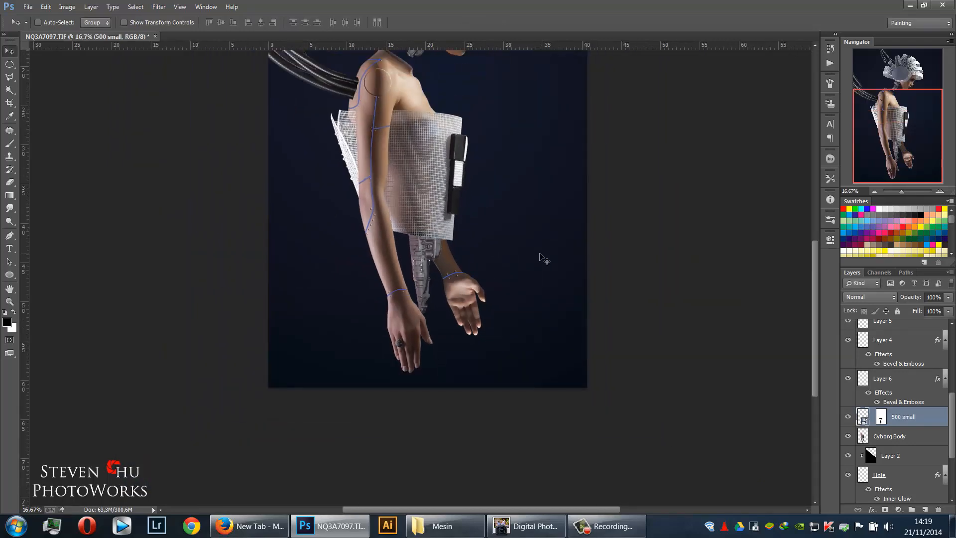
pyautogui.hotkey('ctrl', '-')
pyautogui.hotkey('ctrl', '+')
pyautogui.hotkey('ctrl', '+')
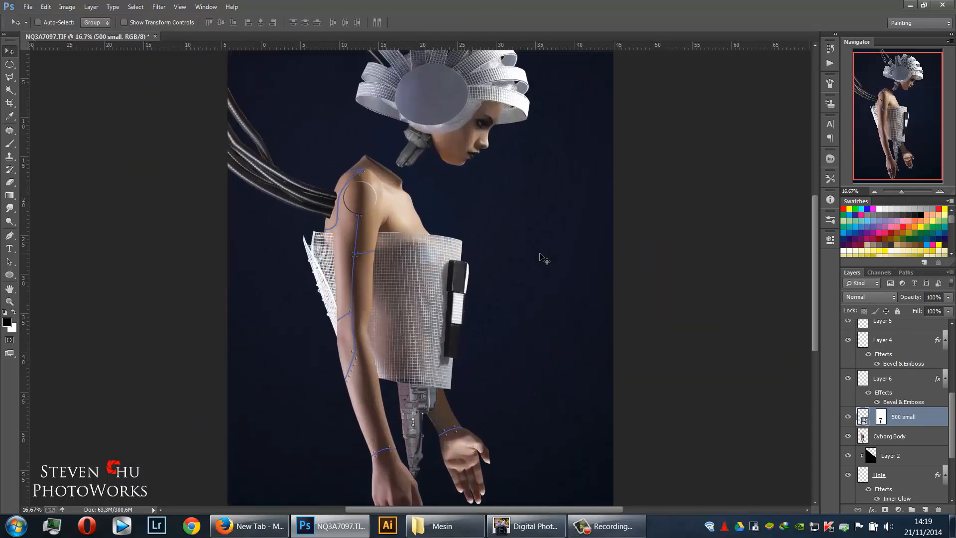
# Shrink the engine part beneath the dress hem to 57.84% width and 67.19% height
pyautogui.hotkey('ctrl', '+')
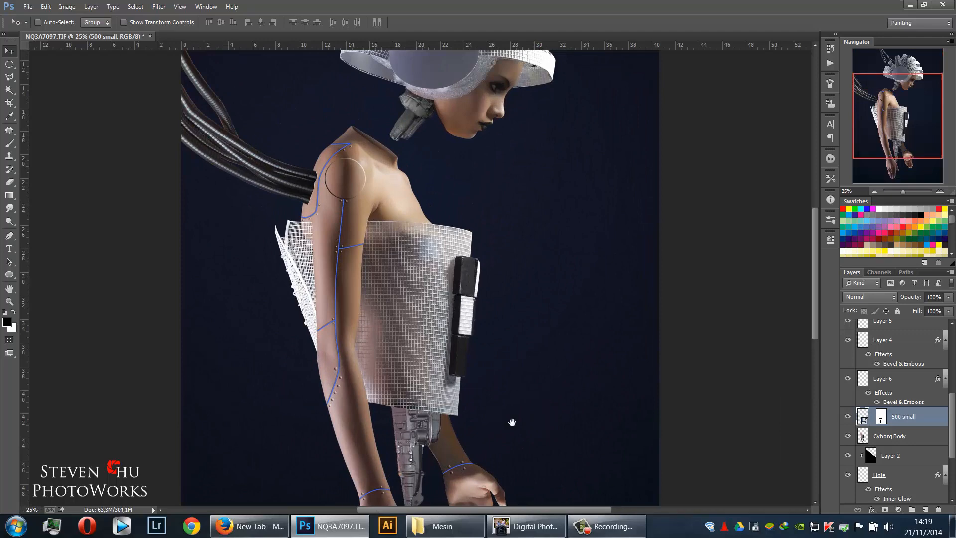
pyautogui.scroll(-5, 478, 447)
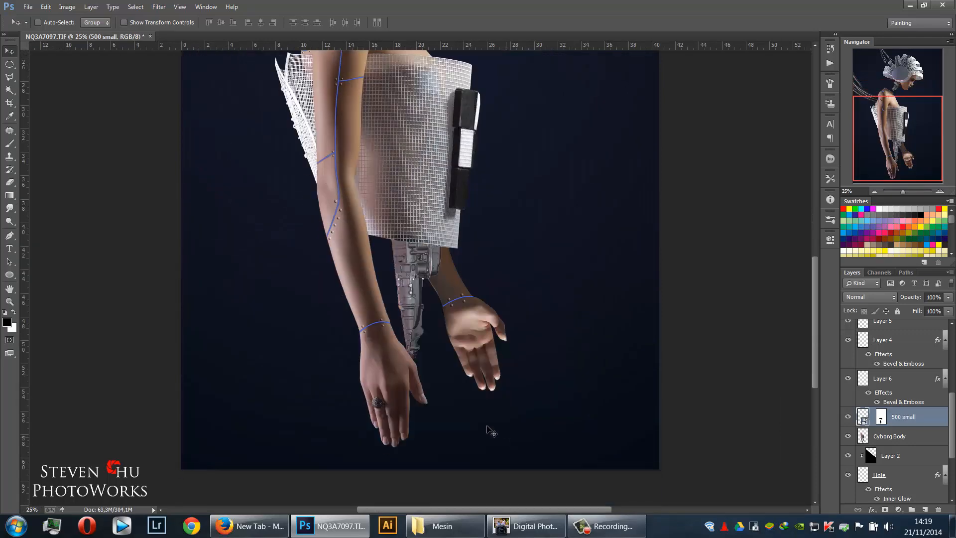
pyautogui.hotkey('ctrl', 't')
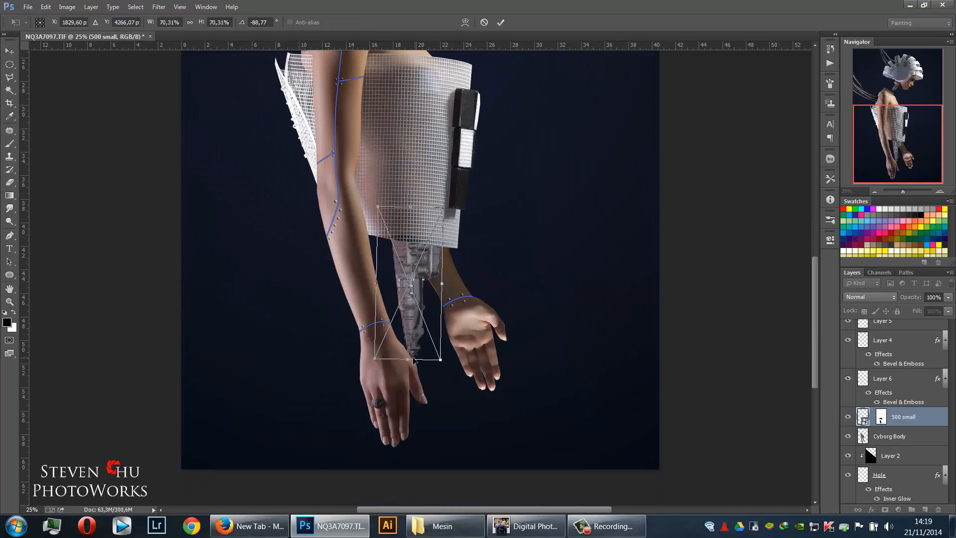
pyautogui.moveTo(411, 357); pyautogui.dragTo(408, 332)
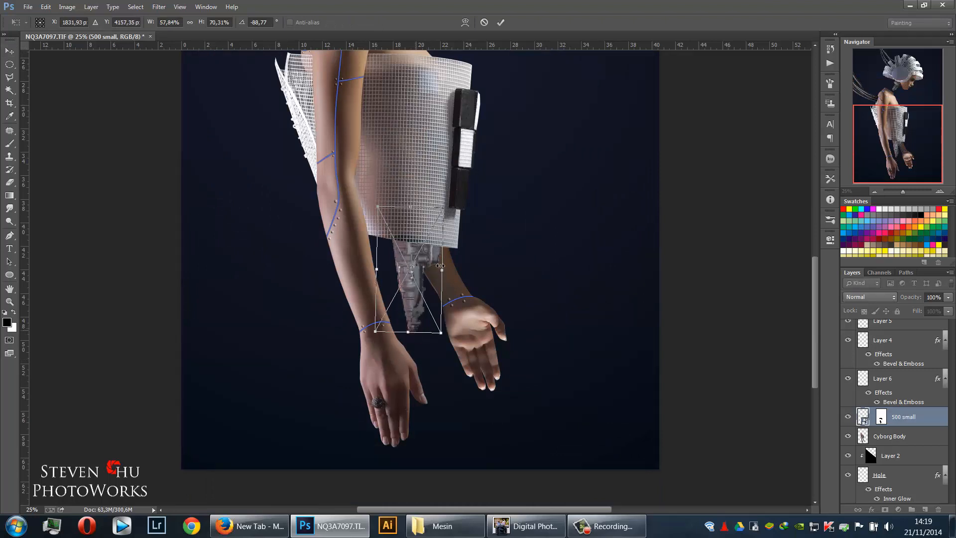
pyautogui.moveTo(444, 270); pyautogui.dragTo(440, 271)
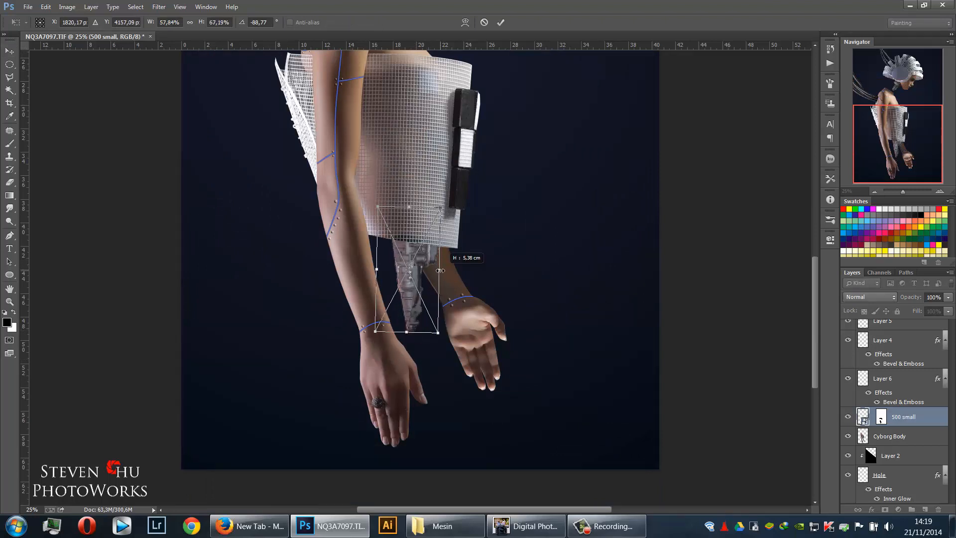
pyautogui.press('Return')
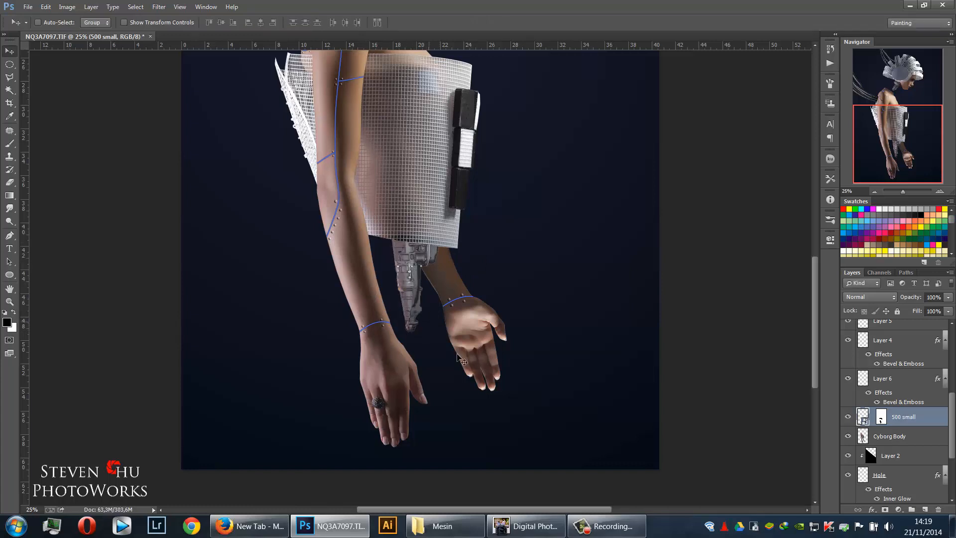
# Place Metal_Squiddy_Spread_by_Della_Stock.png from the Mesin folder over the engine part beneath the dress
pyautogui.click(475, 532)
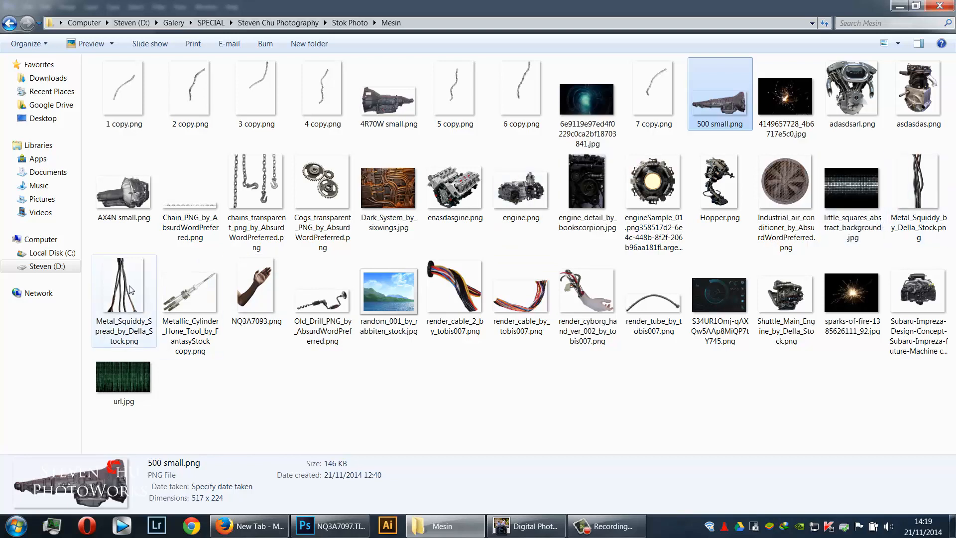
pyautogui.moveTo(133, 290); pyautogui.dragTo(419, 326)
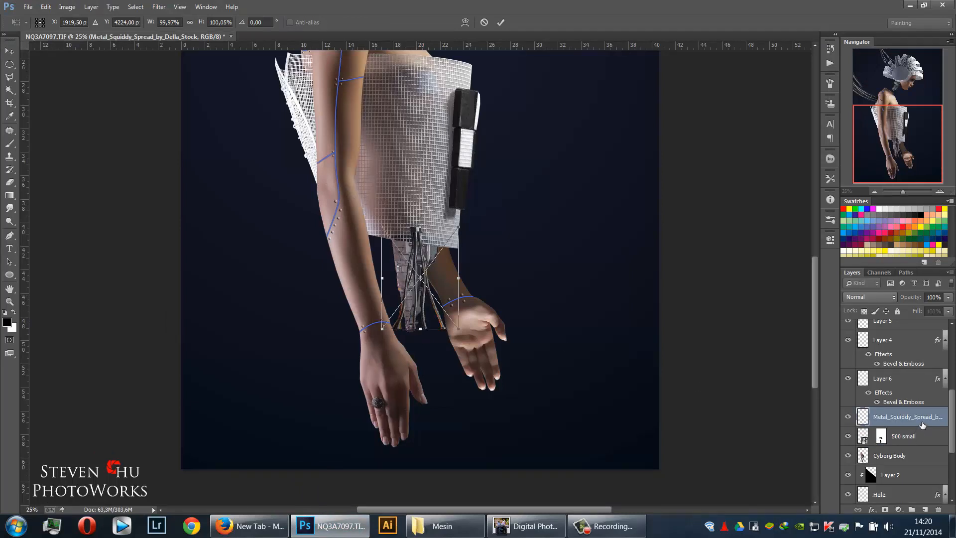
pyautogui.press('Return')
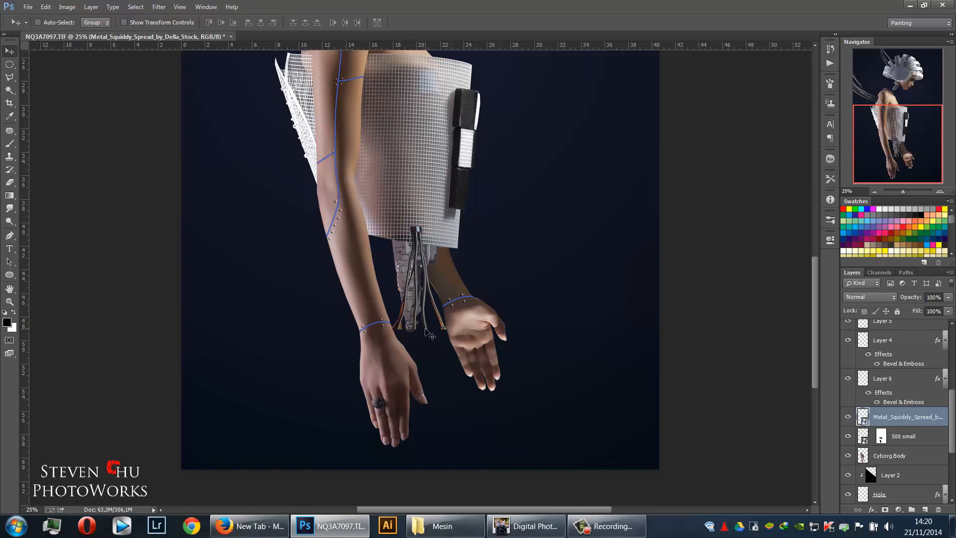
pyautogui.hotkey('ctrl', 't')
pyautogui.moveTo(478, 322); pyautogui.dragTo(403, 208)
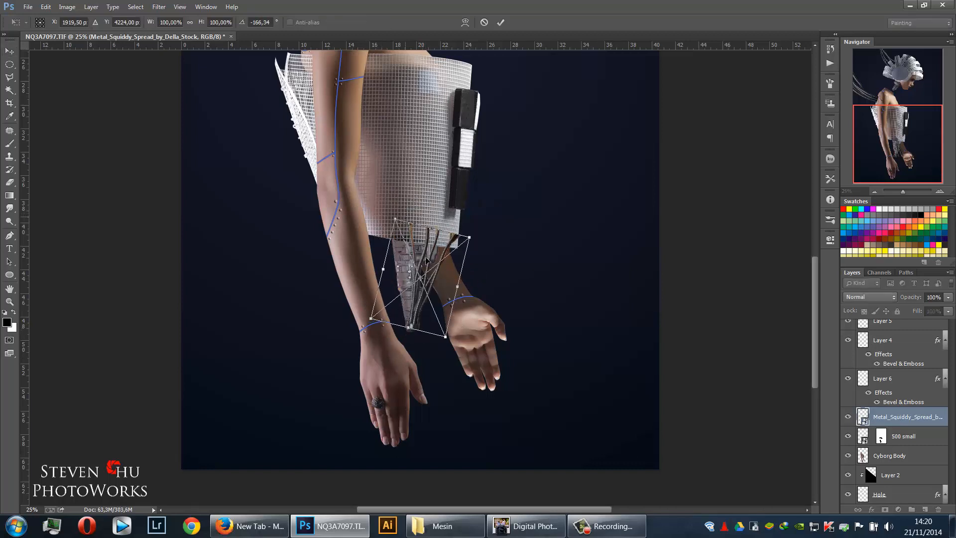
pyautogui.moveTo(435, 294); pyautogui.dragTo(387, 290)
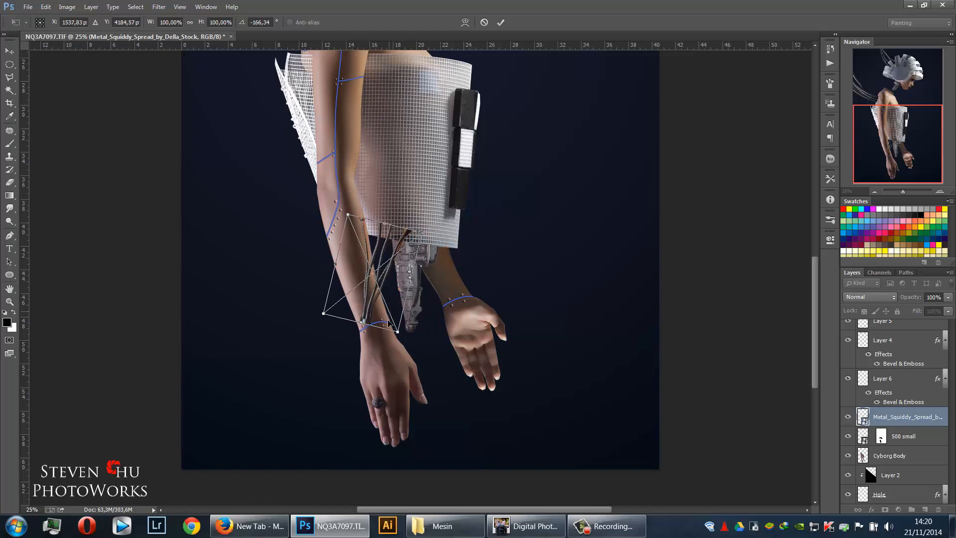
pyautogui.moveTo(401, 337); pyautogui.dragTo(466, 239)
pyautogui.hotkey('ctrl', 'z')
pyautogui.press('Escape')
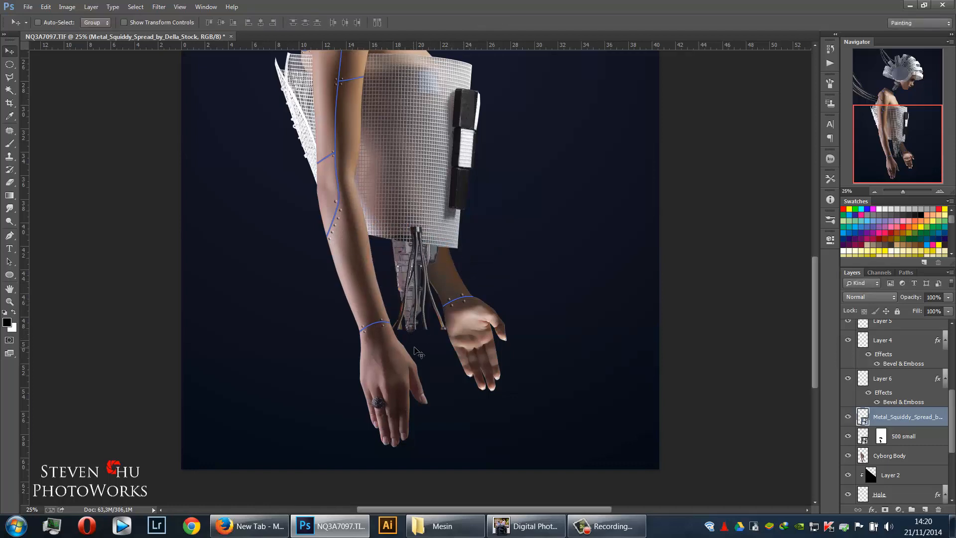
# Enlarge the cable spread, rotate it to about 21°, and position it from the lower dress across the front forearm
pyautogui.hotkey('ctrl', 't')
pyautogui.moveTo(433, 314); pyautogui.dragTo(384, 316)
pyautogui.moveTo(463, 343); pyautogui.dragTo(415, 413)
pyautogui.moveTo(424, 362); pyautogui.dragTo(400, 339)
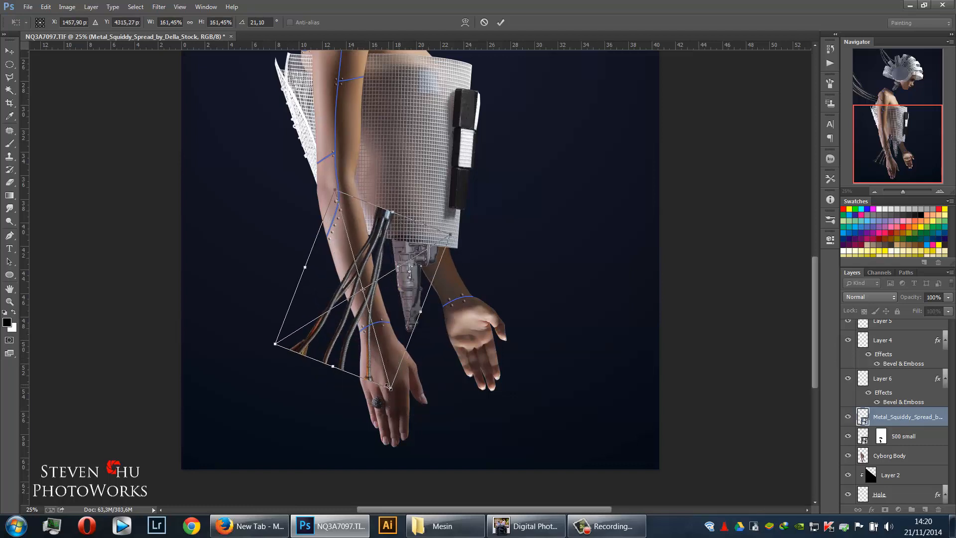
pyautogui.moveTo(391, 390); pyautogui.dragTo(396, 406)
pyautogui.moveTo(407, 352); pyautogui.dragTo(417, 333)
pyautogui.press('Return')
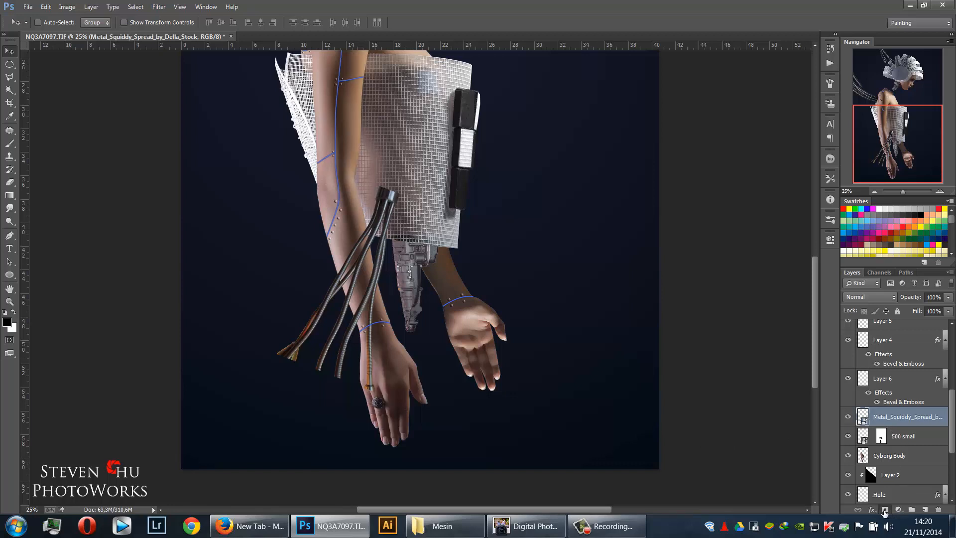
# Mask the cable layer by painting black inside the Cyborg Body outline so the arm and dress cover the cables; deselect and unlink the mask
pyautogui.click(885, 510)
pyautogui.keyDown('ctrl'); pyautogui.click(862, 457); pyautogui.keyUp('ctrl')
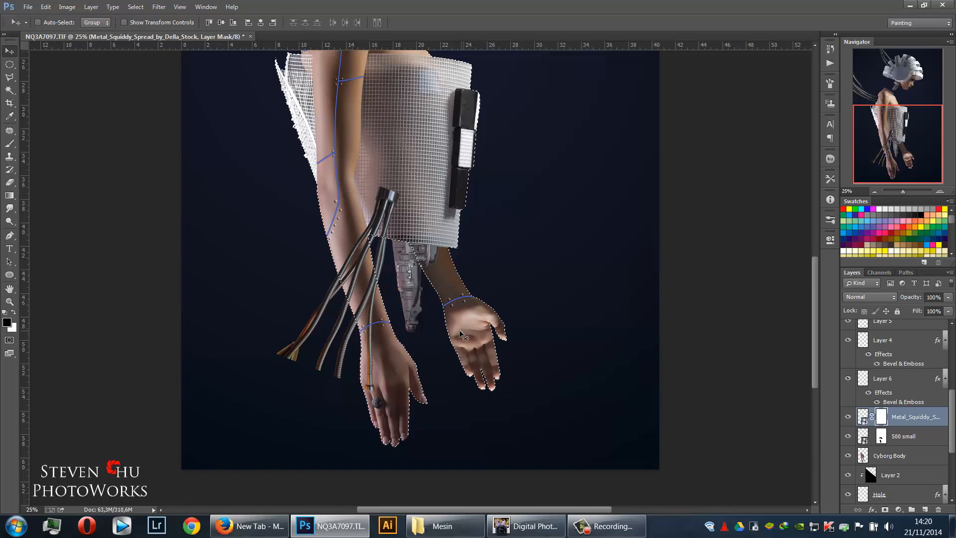
pyautogui.press('b')
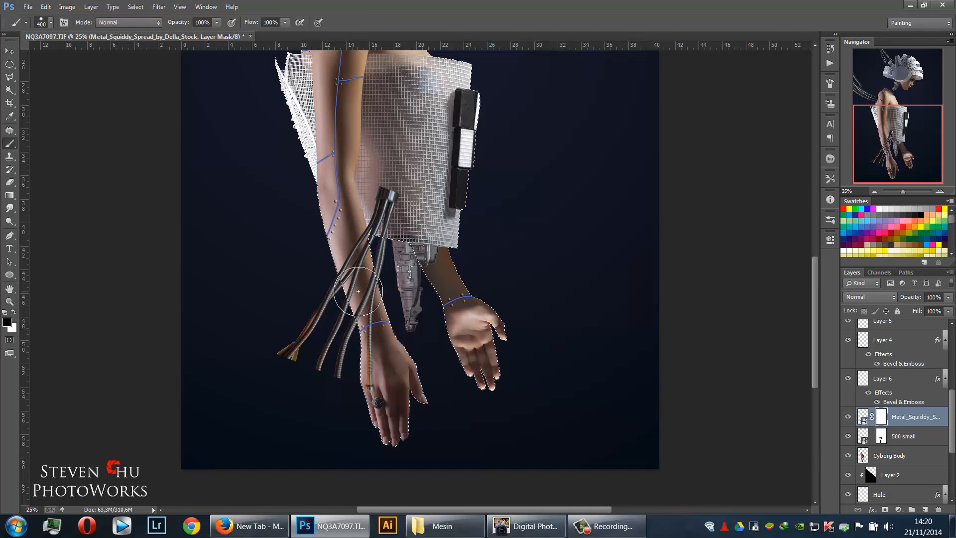
pyautogui.moveTo(358, 291)
pyautogui.mouseDown()
pyautogui.moveTo(377, 376)
pyautogui.moveTo(361, 268)
pyautogui.moveTo(344, 237)
pyautogui.moveTo(349, 191)
pyautogui.moveTo(405, 189)
pyautogui.moveTo(366, 209)
pyautogui.moveTo(368, 224)
pyautogui.moveTo(375, 207)
pyautogui.moveTo(366, 221)
pyautogui.moveTo(371, 212)
pyautogui.moveTo(359, 211)
pyautogui.moveTo(360, 159)
pyautogui.moveTo(364, 197)
pyautogui.mouseUp()
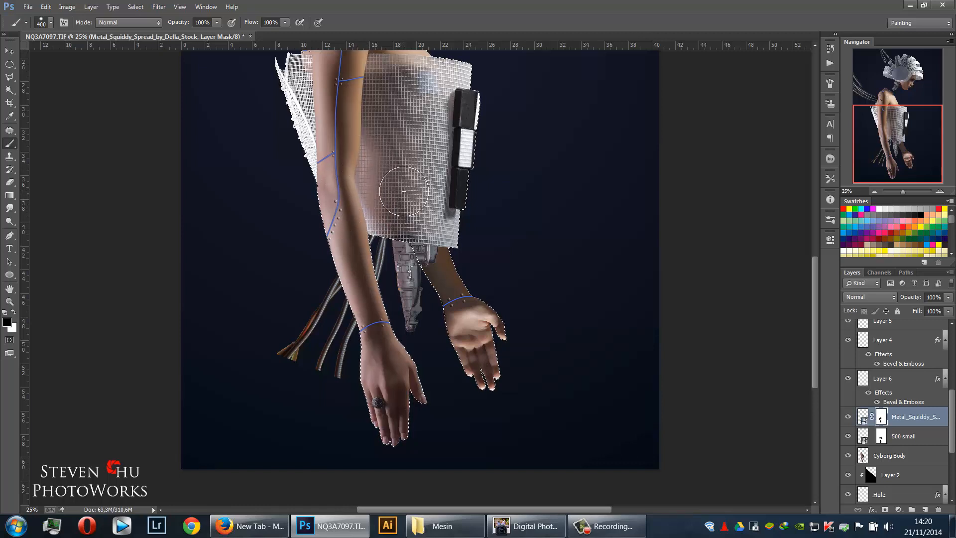
pyautogui.hotkey('ctrl', 'd')
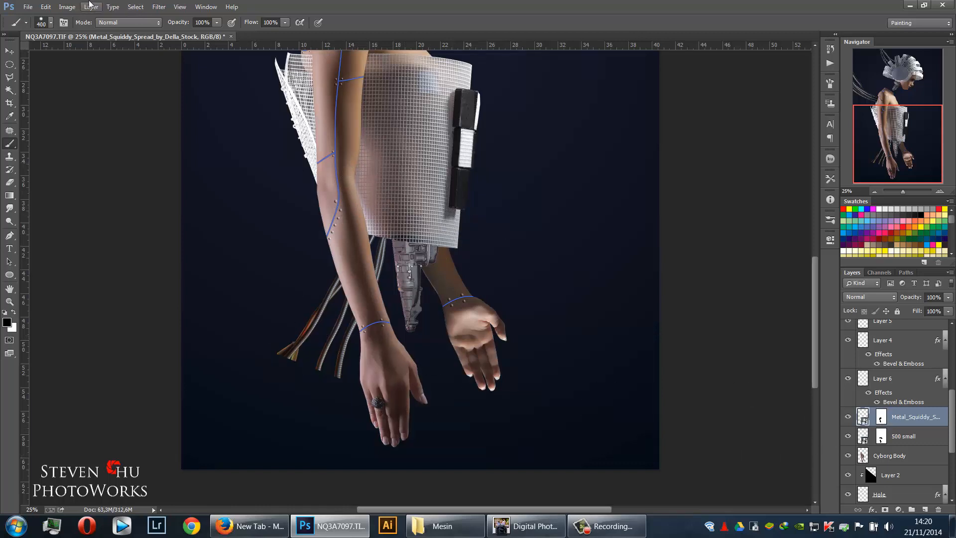
# Start a Puppet Warp on the cable layer and bend the two strands nearest the front hand into curves
pyautogui.click(54, 8)
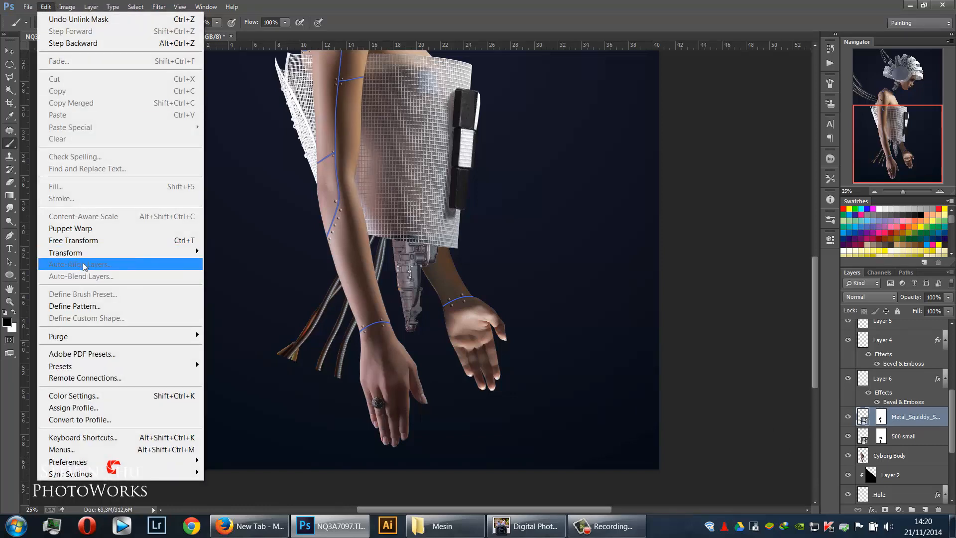
pyautogui.click(69, 228)
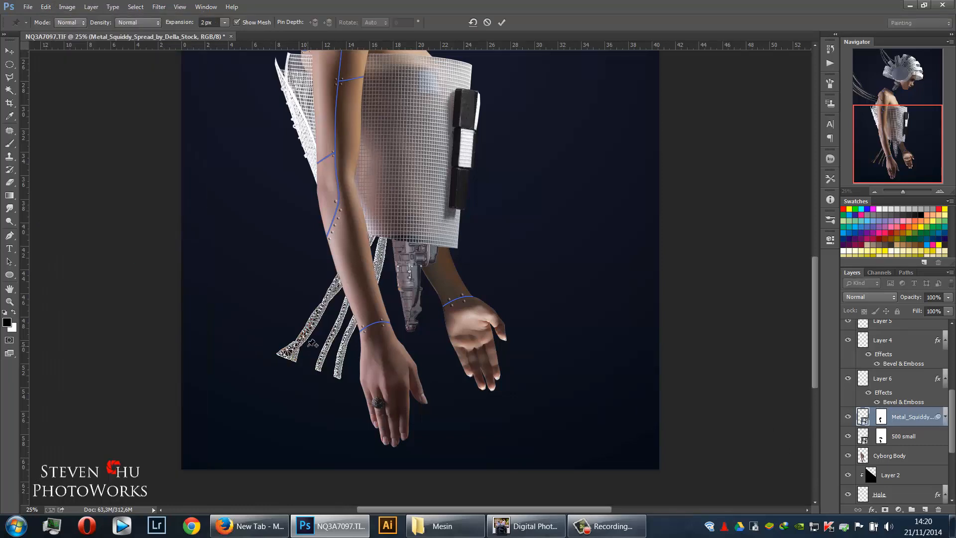
pyautogui.moveTo(279, 356); pyautogui.dragTo(232, 373)
pyautogui.hotkey('ctrl', 'z')
pyautogui.click(344, 324)
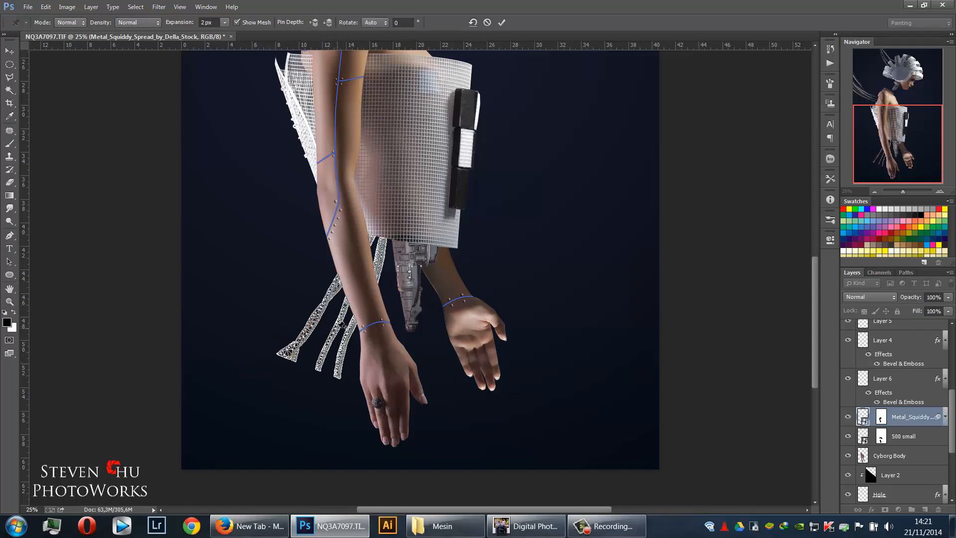
pyautogui.moveTo(341, 324); pyautogui.dragTo(330, 334)
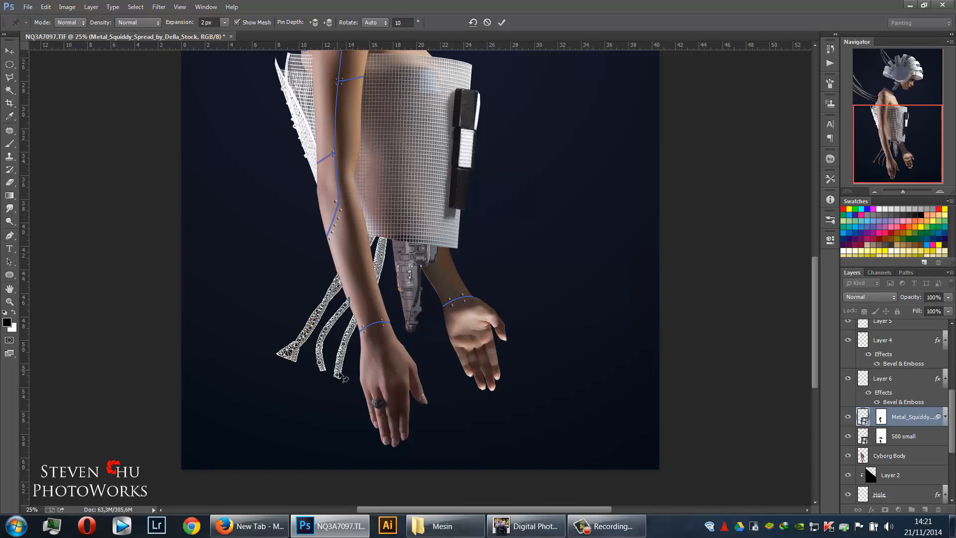
pyautogui.moveTo(342, 374); pyautogui.dragTo(347, 377)
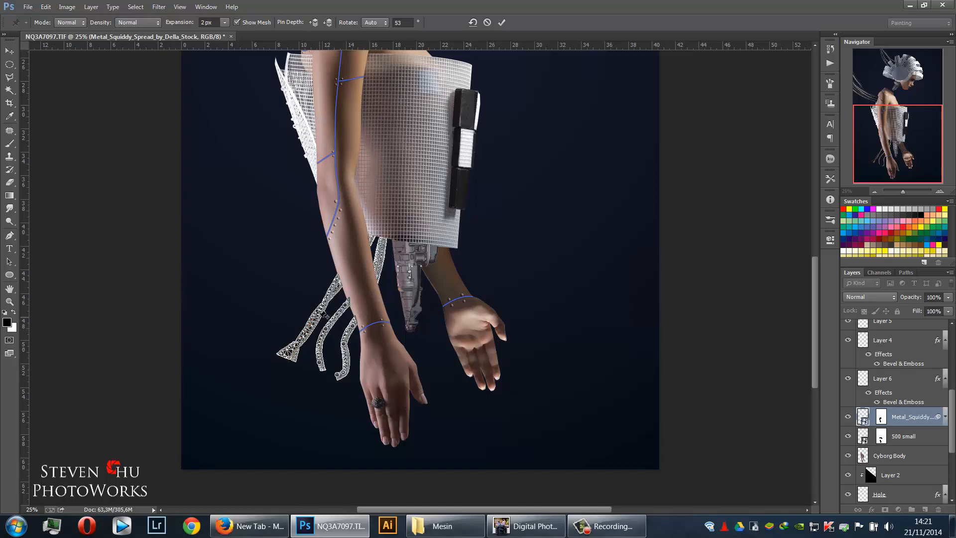
# Bend the outermost cable strand outward and upward behind the arm, and apply the Puppet Warp
pyautogui.click(298, 351)
pyautogui.moveTo(294, 354); pyautogui.dragTo(273, 337)
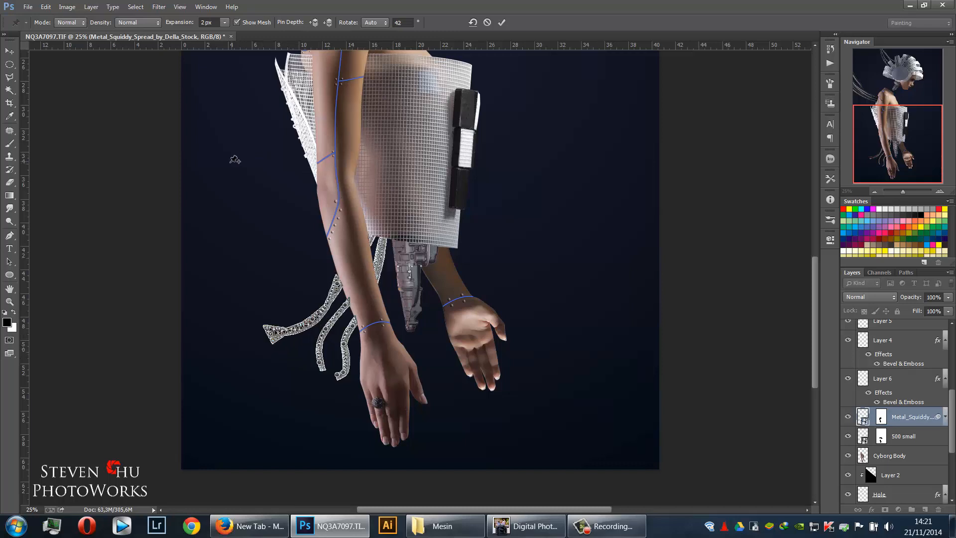
pyautogui.click(9, 52)
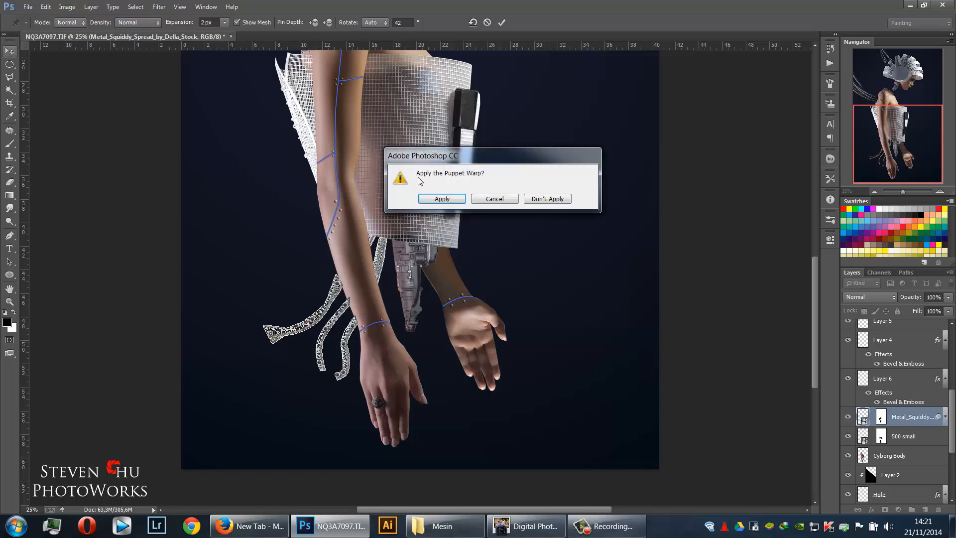
pyautogui.click(442, 198)
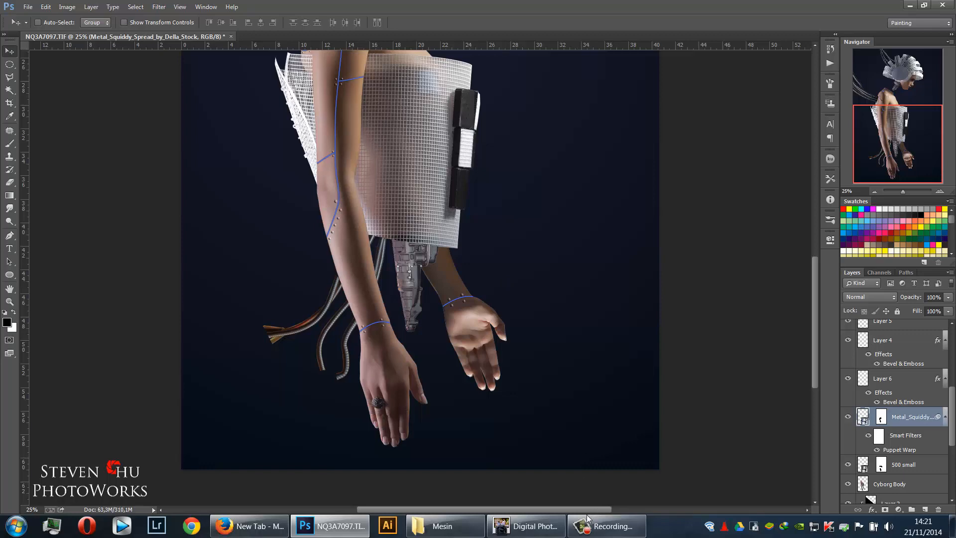
# Place render_tube_by_tobis007.png from the Mesin folder into the image
pyautogui.click(442, 526)
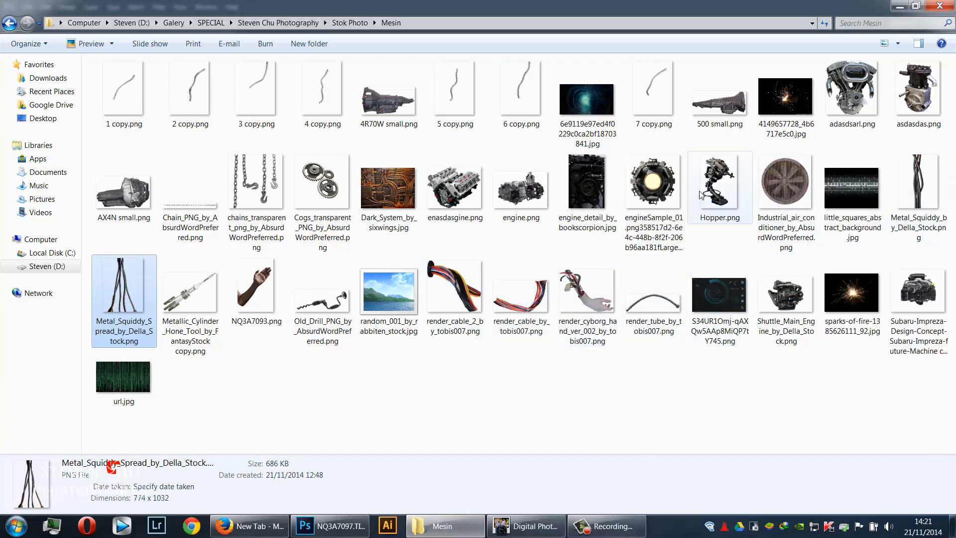
pyautogui.click(649, 91)
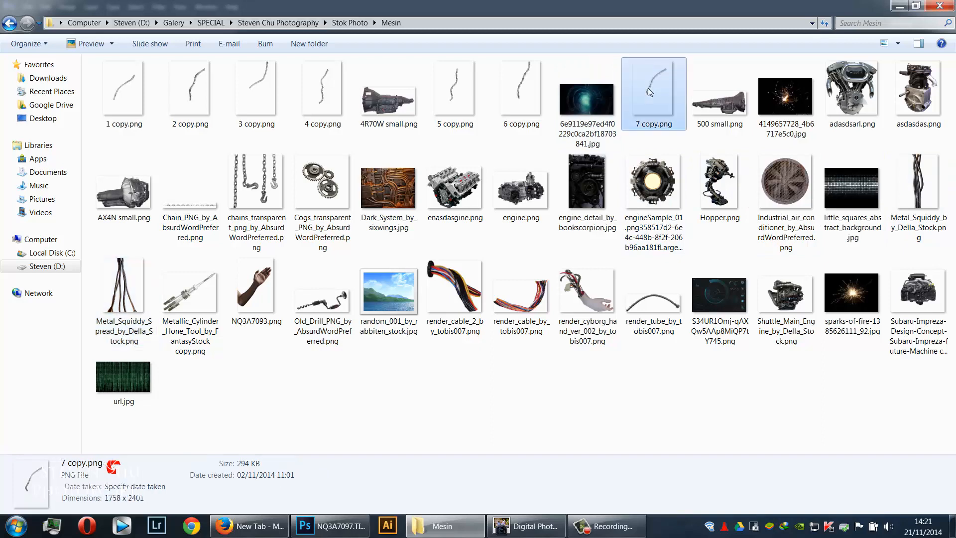
pyautogui.moveTo(650, 291)
pyautogui.mouseDown()
pyautogui.moveTo(597, 349)
pyautogui.moveTo(333, 490)
pyautogui.moveTo(569, 381)
pyautogui.moveTo(618, 394)
pyautogui.moveTo(650, 295)
pyautogui.moveTo(578, 371)
pyautogui.moveTo(299, 450)
pyautogui.moveTo(629, 378)
pyautogui.mouseUp()
pyautogui.click(659, 305)
pyautogui.moveTo(659, 306); pyautogui.dragTo(425, 364)
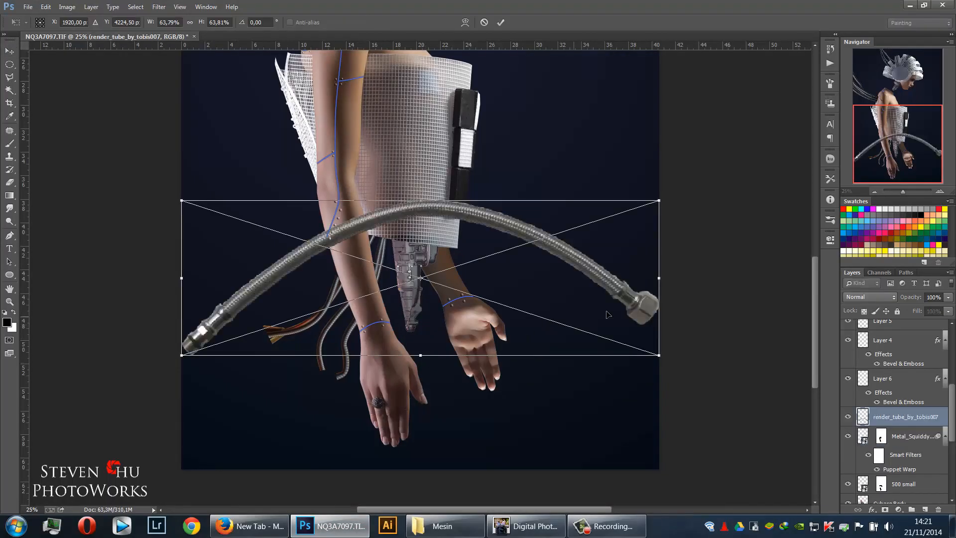
# Scale the placed tube down to about 16.16% and flip it horizontally
pyautogui.moveTo(660, 354); pyautogui.dragTo(432, 266)
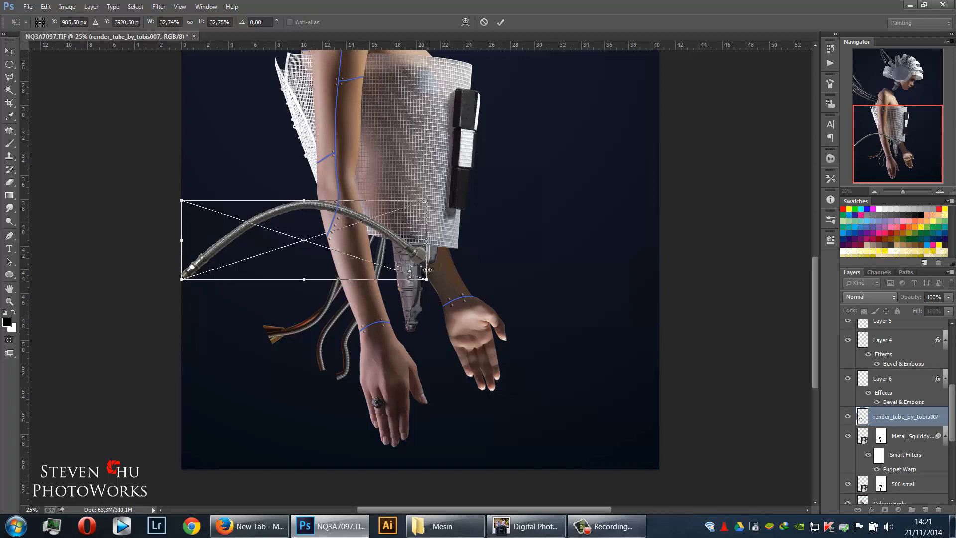
pyautogui.moveTo(422, 277); pyautogui.dragTo(301, 228)
pyautogui.rightClick(275, 228)
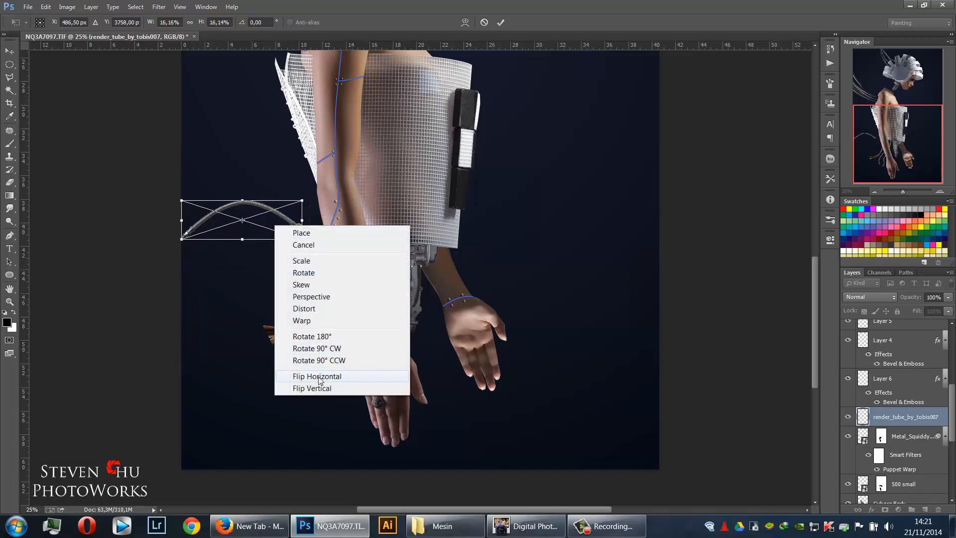
pyautogui.click(335, 376)
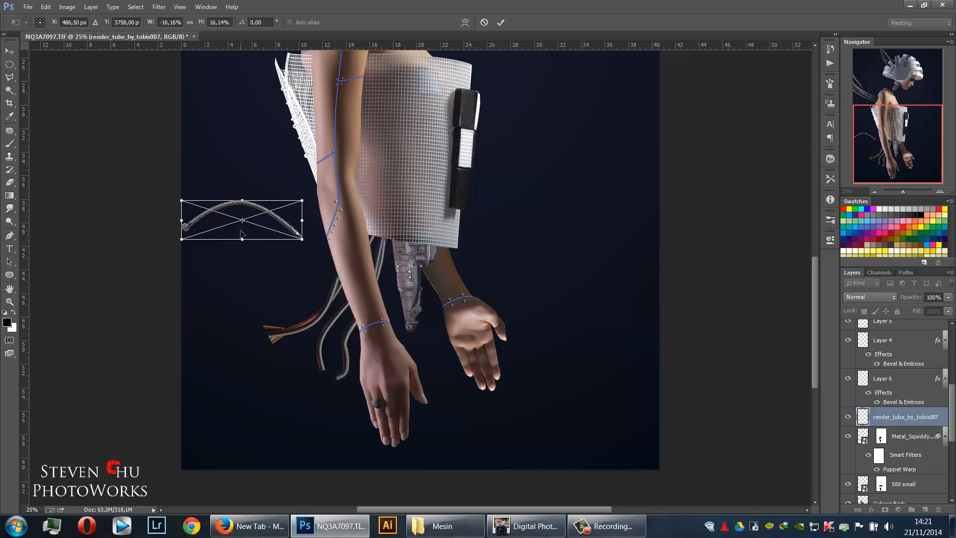
# Rotate the tube to about -131° and position it running from the engine part to the palm of the back hand
pyautogui.moveTo(303, 267); pyautogui.dragTo(247, 141)
pyautogui.moveTo(268, 264); pyautogui.dragTo(471, 329)
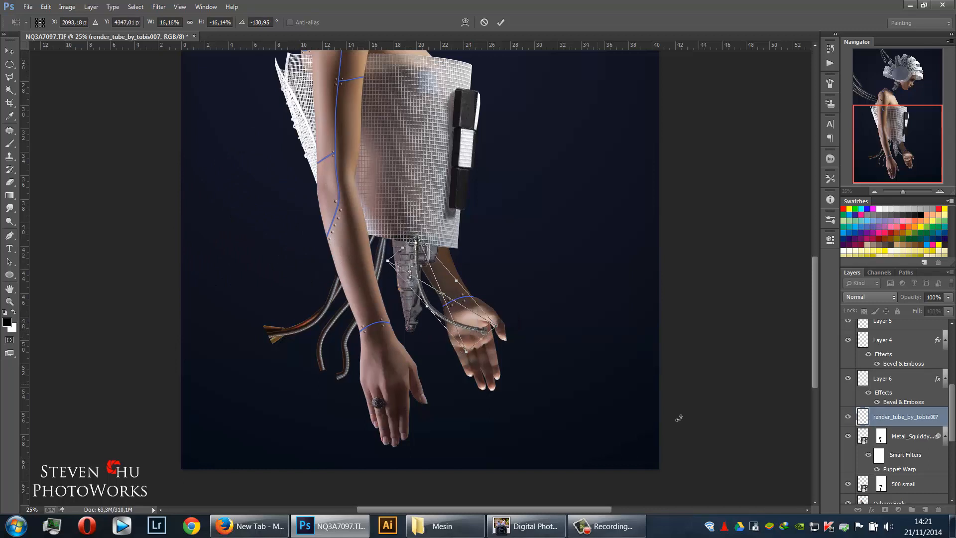
pyautogui.press('Return')
# Move the render_tube layer below the 500 small layer, rotate the tube to about -151°, and position it across the back hand's wrist
pyautogui.moveTo(935, 419); pyautogui.dragTo(908, 488)
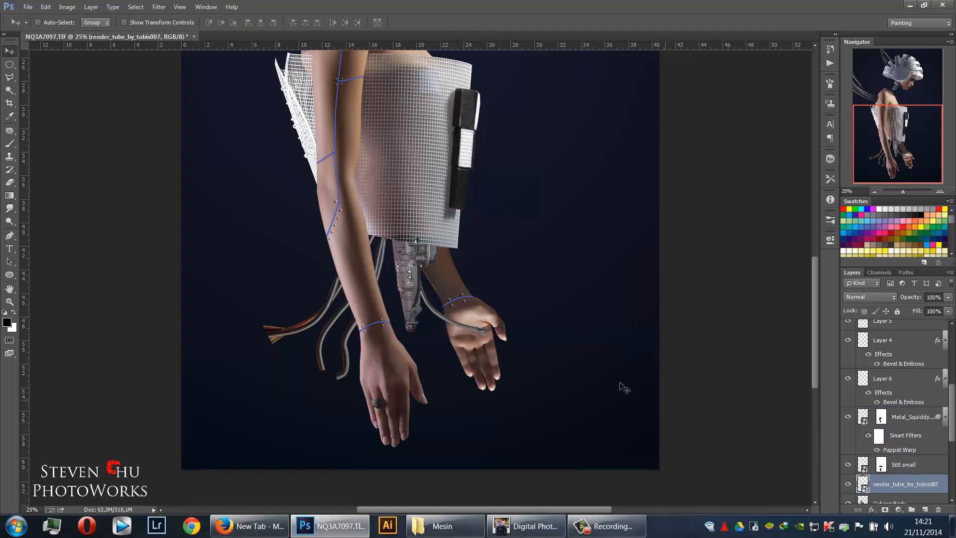
pyautogui.moveTo(464, 328)
pyautogui.mouseDown()
pyautogui.moveTo(485, 318)
pyautogui.moveTo(468, 320)
pyautogui.moveTo(464, 310)
pyautogui.moveTo(466, 319)
pyautogui.mouseUp()
pyautogui.hotkey('ctrl', 't')
pyautogui.moveTo(544, 348); pyautogui.dragTo(578, 310)
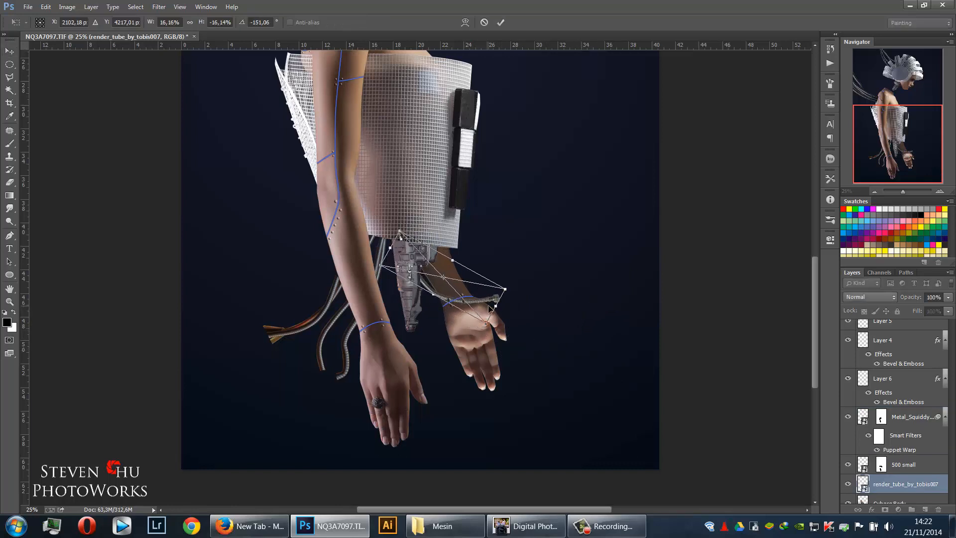
pyautogui.moveTo(493, 308); pyautogui.dragTo(494, 326)
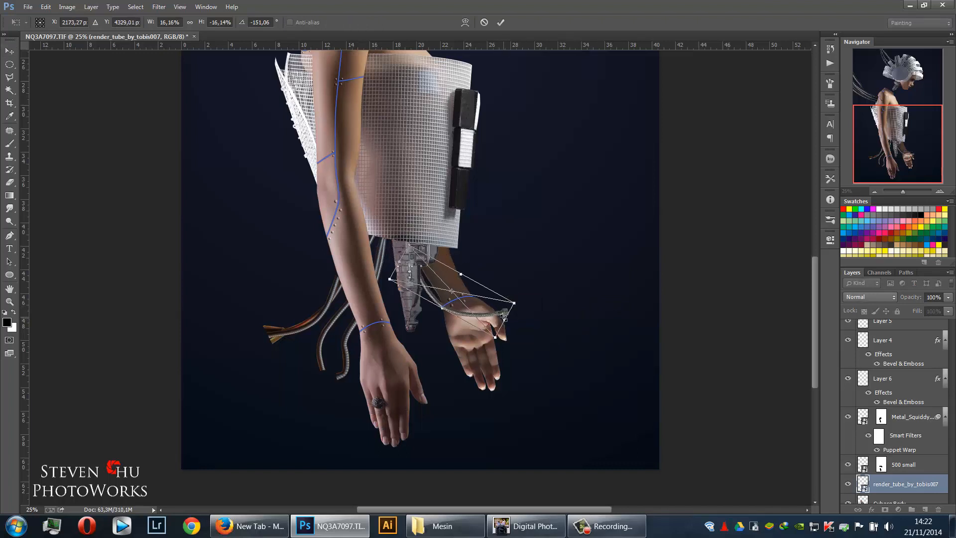
pyautogui.press('Return')
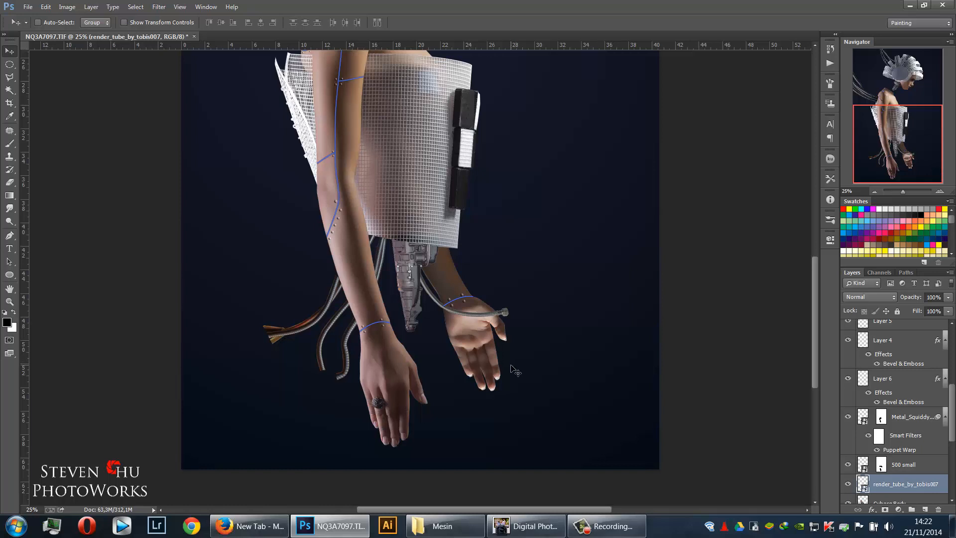
# Place Metal_Squiddy_by_Della_Stock.png from the Mesin folder into the image
pyautogui.click(591, 531)
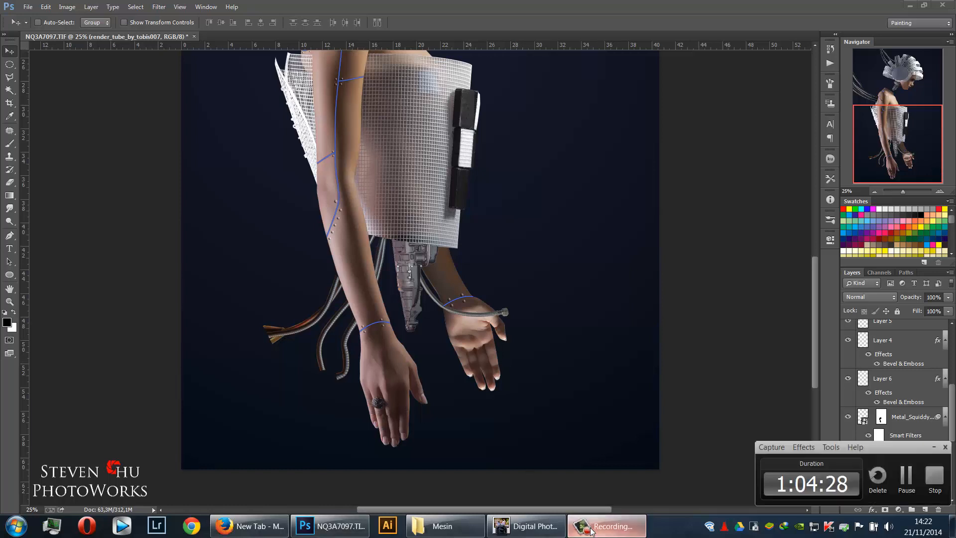
pyautogui.click(468, 528)
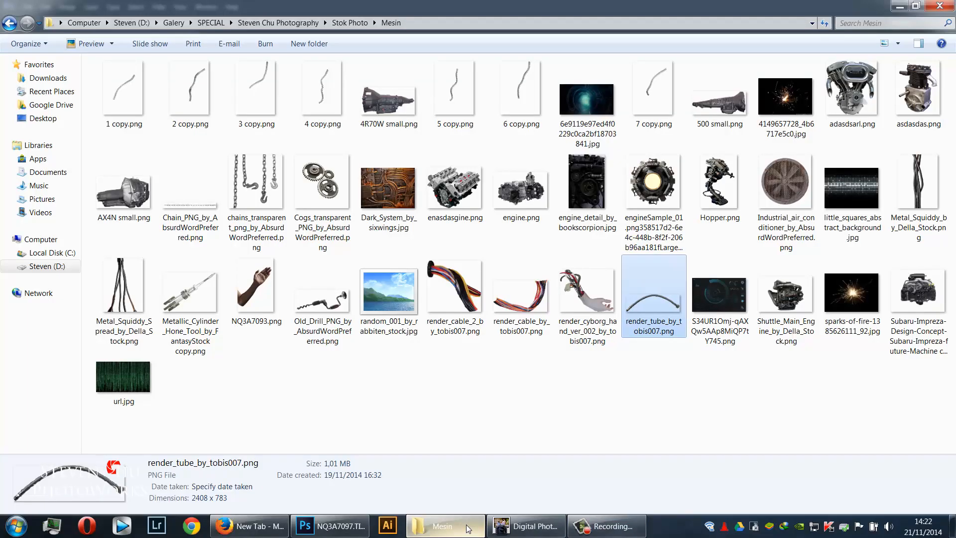
pyautogui.click(554, 373)
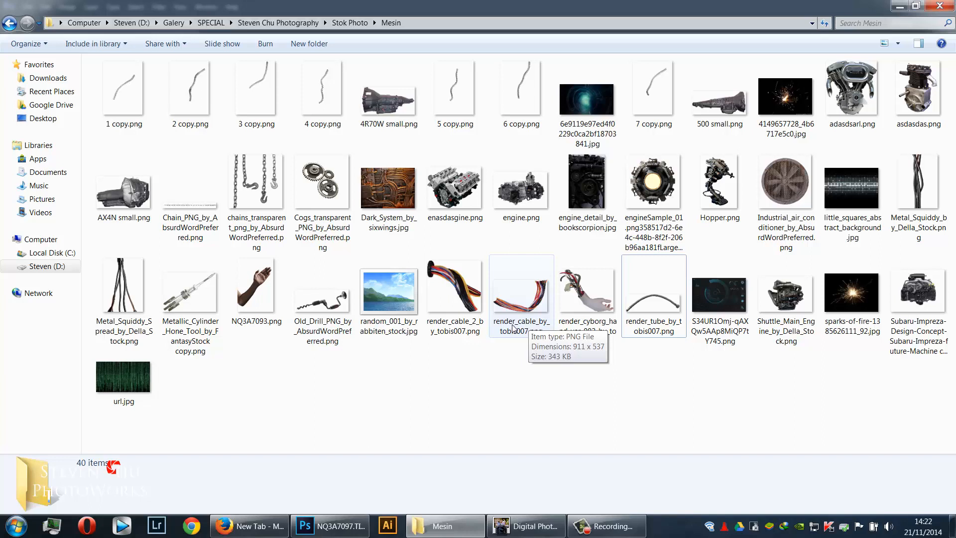
pyautogui.click(474, 303)
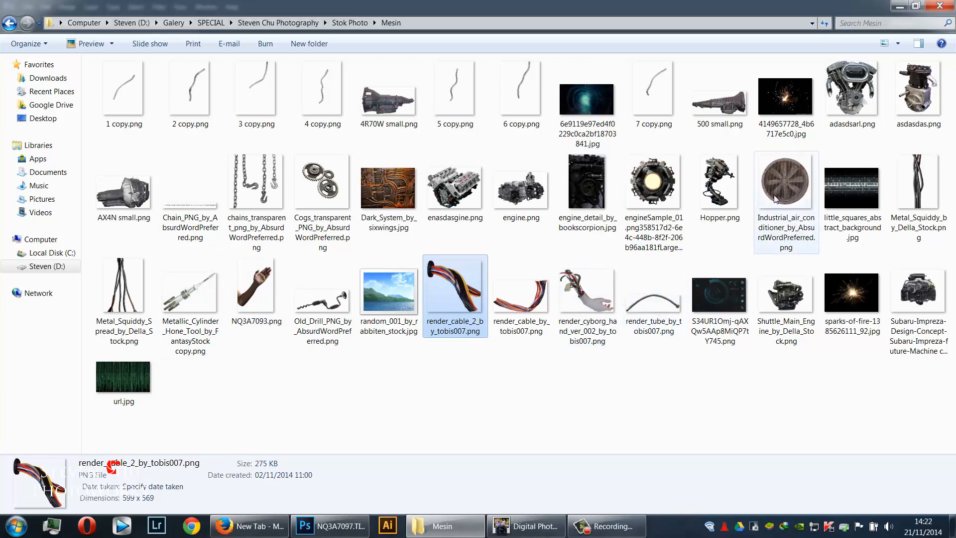
pyautogui.moveTo(910, 197); pyautogui.dragTo(413, 352)
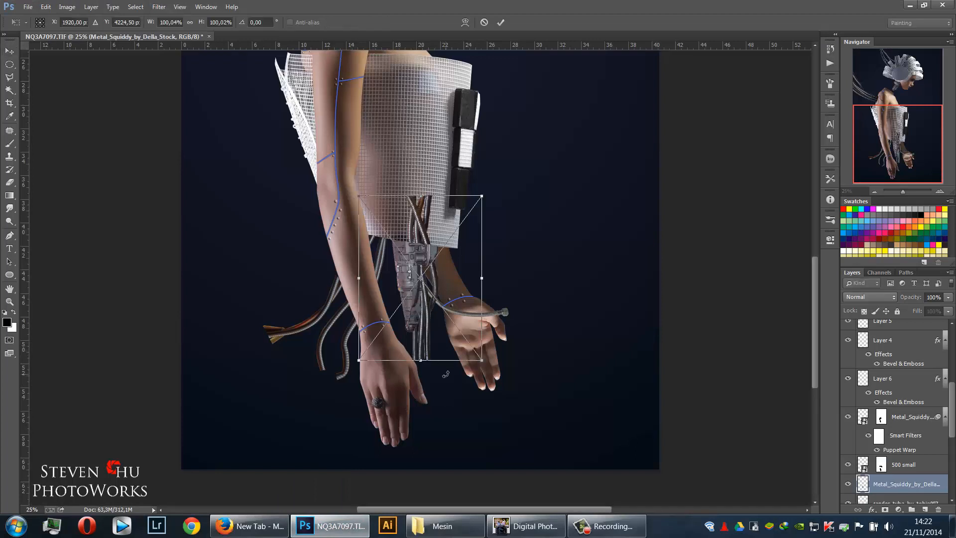
# Rotate the placed cables to about 169.7° and position them hanging from the engine part between the two hands
pyautogui.moveTo(437, 415); pyautogui.dragTo(395, 203)
pyautogui.moveTo(423, 249)
pyautogui.mouseDown()
pyautogui.moveTo(415, 272)
pyautogui.moveTo(420, 263)
pyautogui.mouseUp()
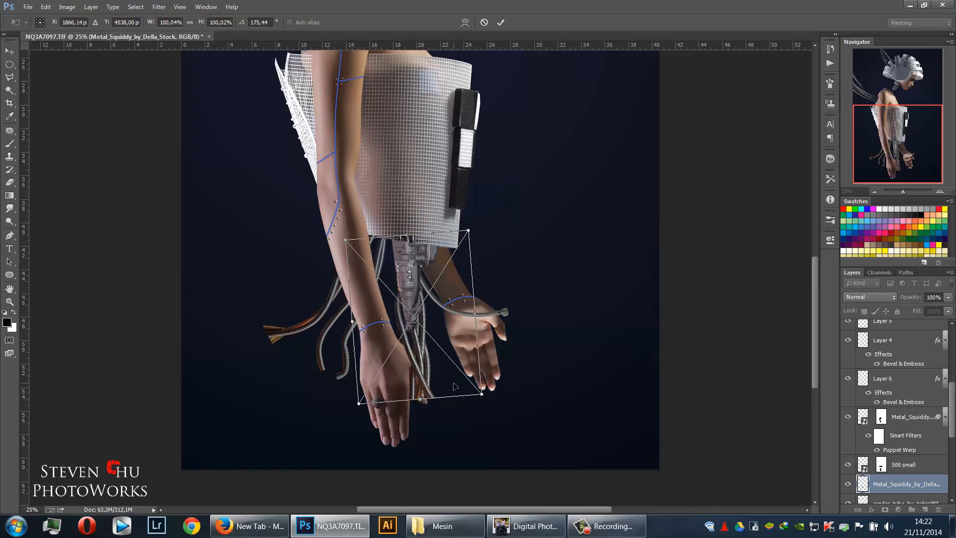
pyautogui.moveTo(489, 422); pyautogui.dragTo(499, 413)
pyautogui.moveTo(439, 352); pyautogui.dragTo(457, 340)
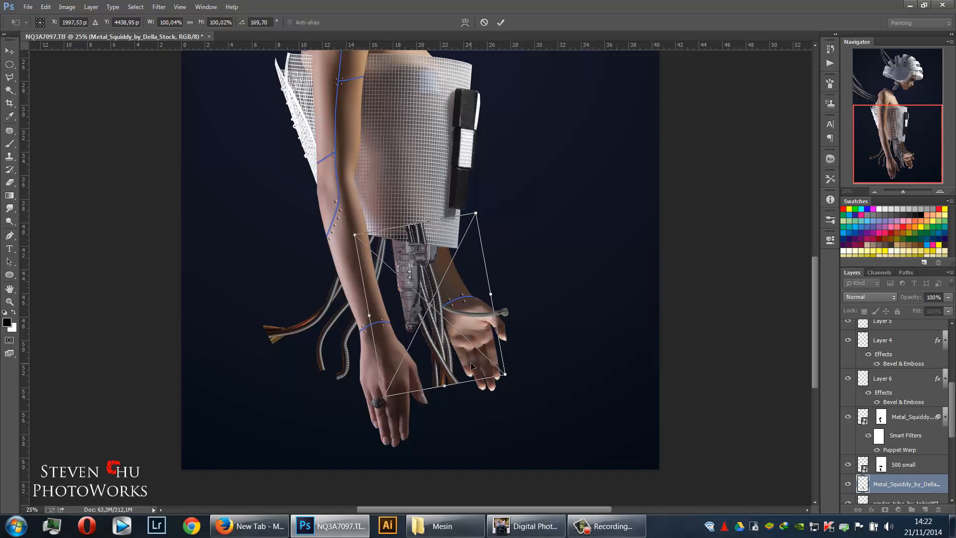
pyautogui.press('Return')
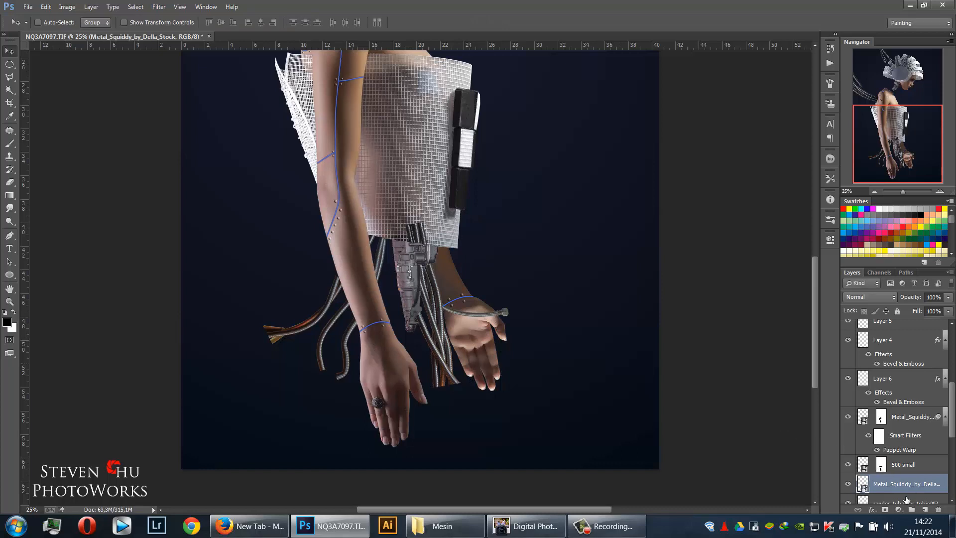
# Add a layer mask to the new cables and paint out their upper ends over the dress within the Cyborg Body selection
pyautogui.click(898, 510)
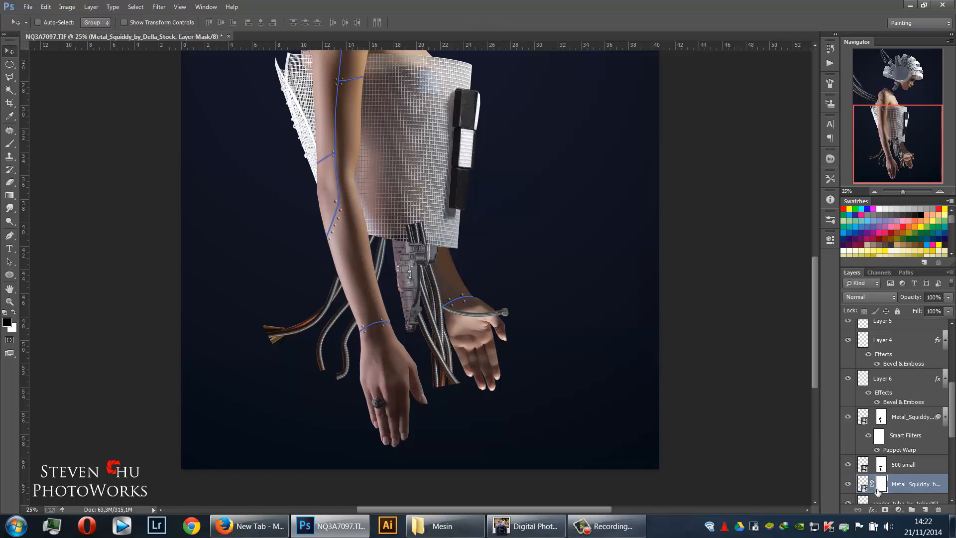
pyautogui.scroll(-2, 876, 486)
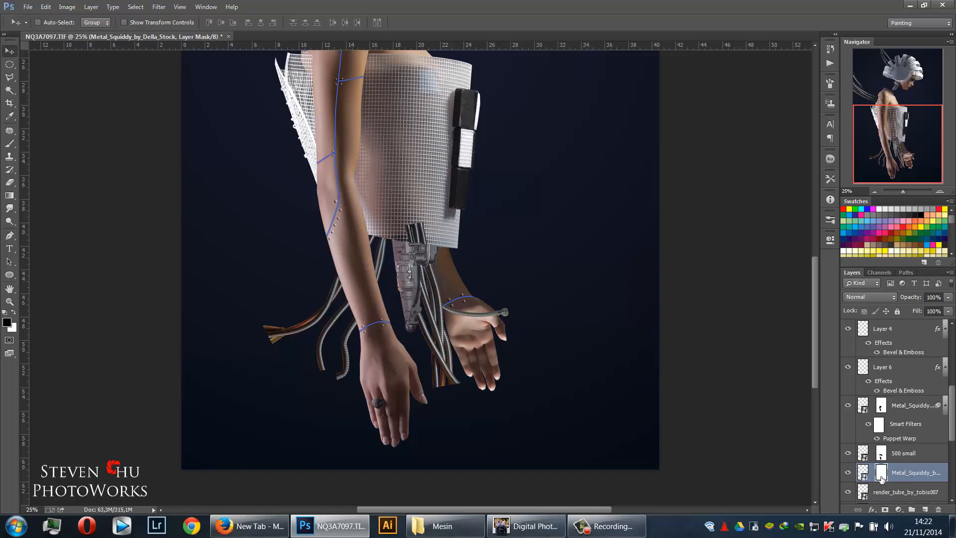
pyautogui.keyDown('ctrl'); pyautogui.click(862, 488); pyautogui.keyUp('ctrl')
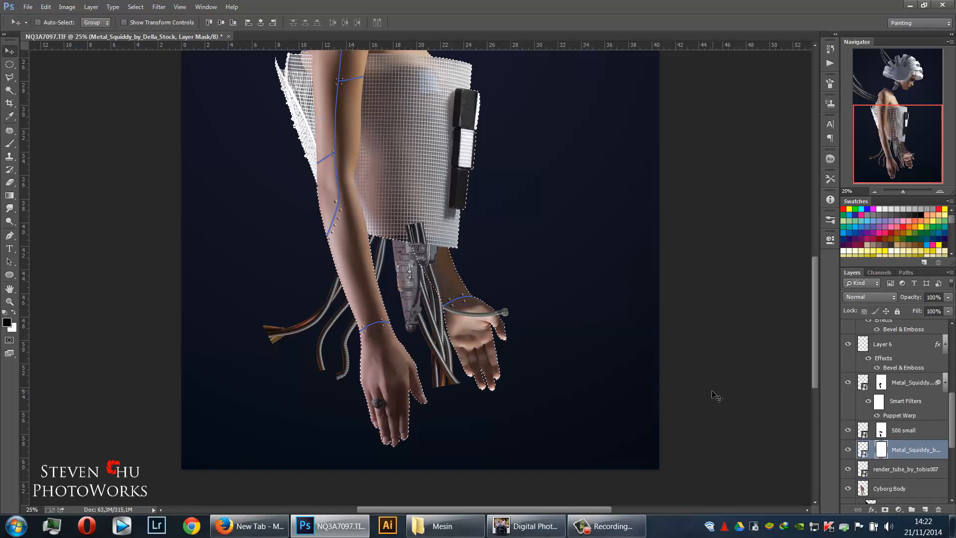
pyautogui.press('b')
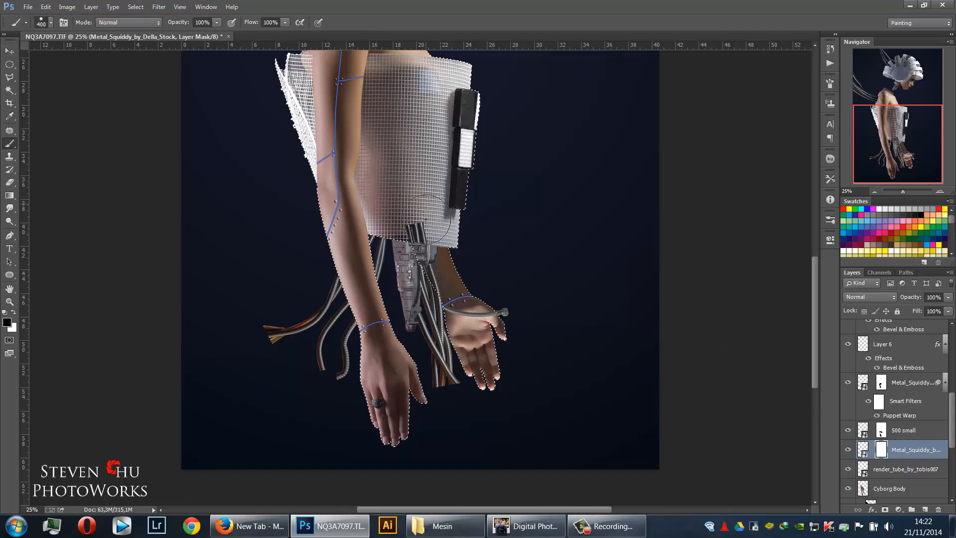
pyautogui.moveTo(421, 229); pyautogui.dragTo(448, 269)
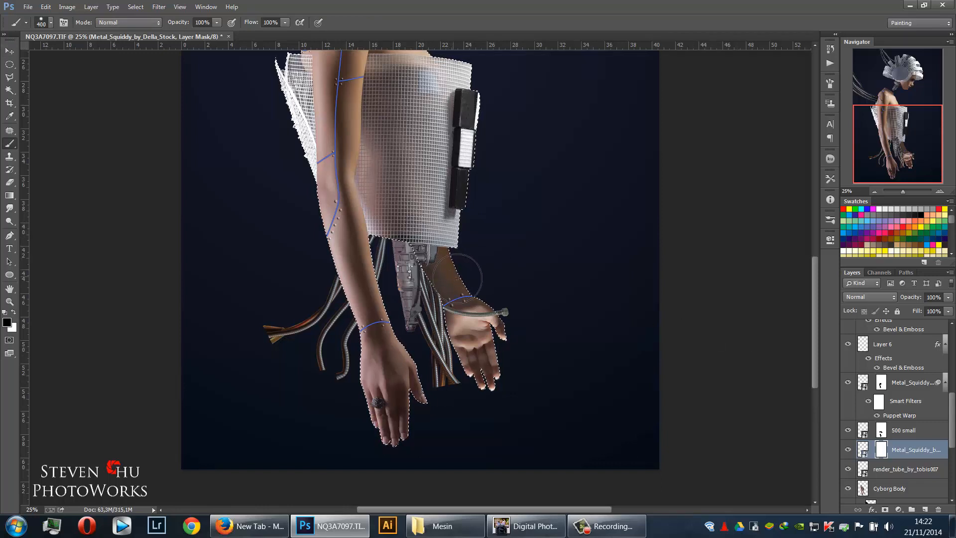
pyautogui.hotkey('ctrl', 'z')
pyautogui.moveTo(422, 225)
pyautogui.mouseDown()
pyautogui.moveTo(393, 224)
pyautogui.moveTo(432, 222)
pyautogui.mouseUp()
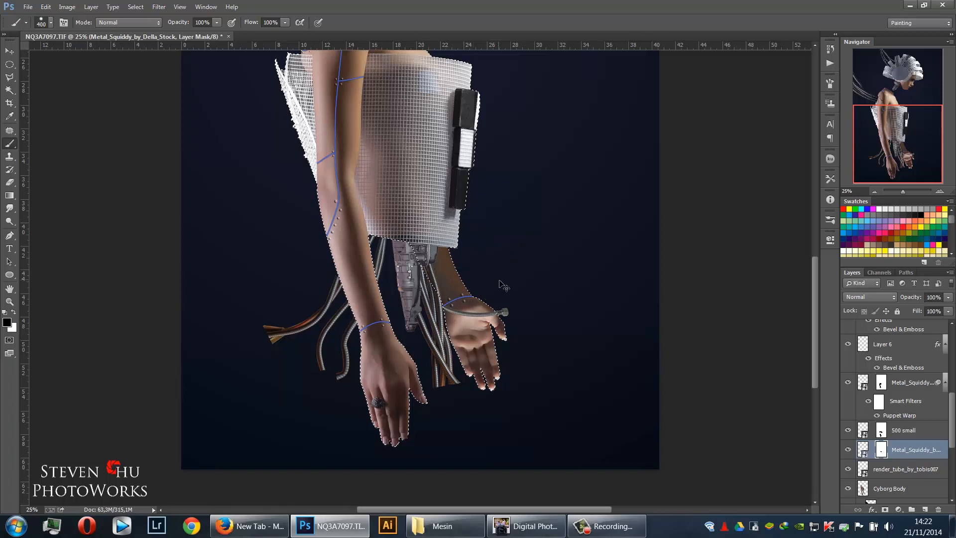
pyautogui.click(858, 450)
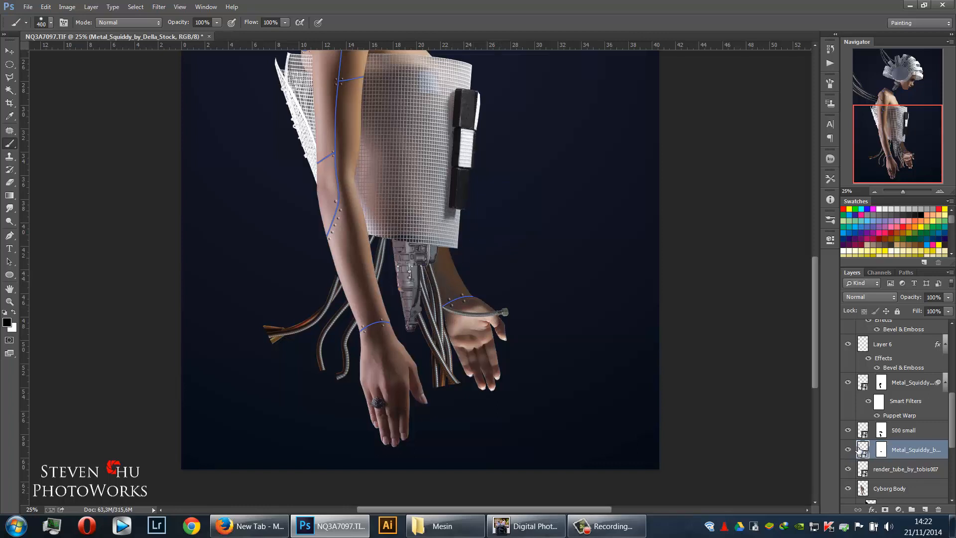
# Use Puppet Warp to bend the middle of the new cables toward the back hand, and apply the warp
pyautogui.click(46, 7)
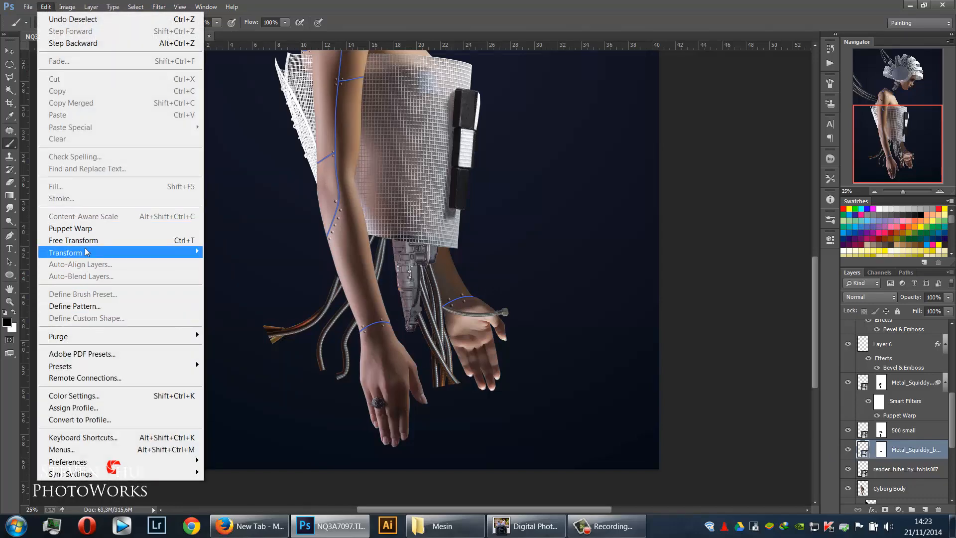
pyautogui.click(84, 229)
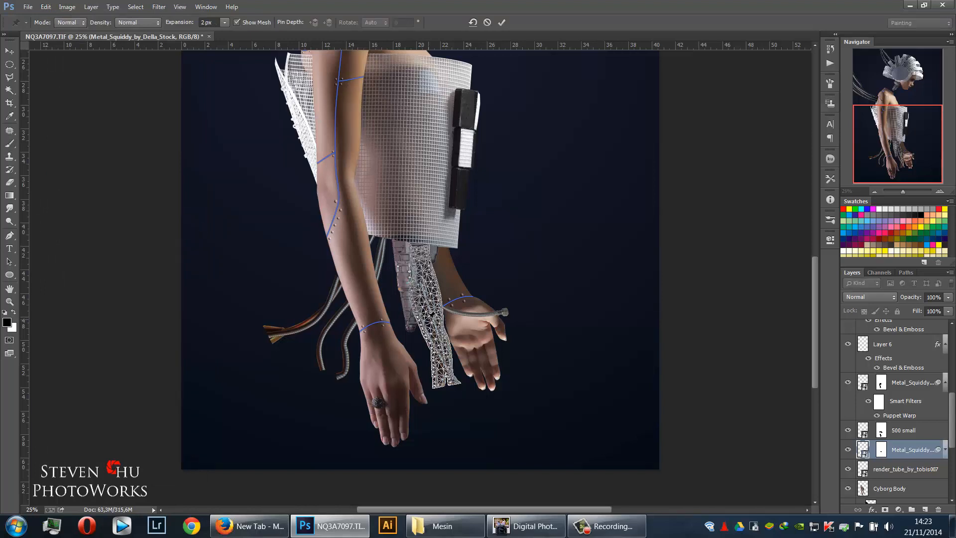
pyautogui.click(429, 312)
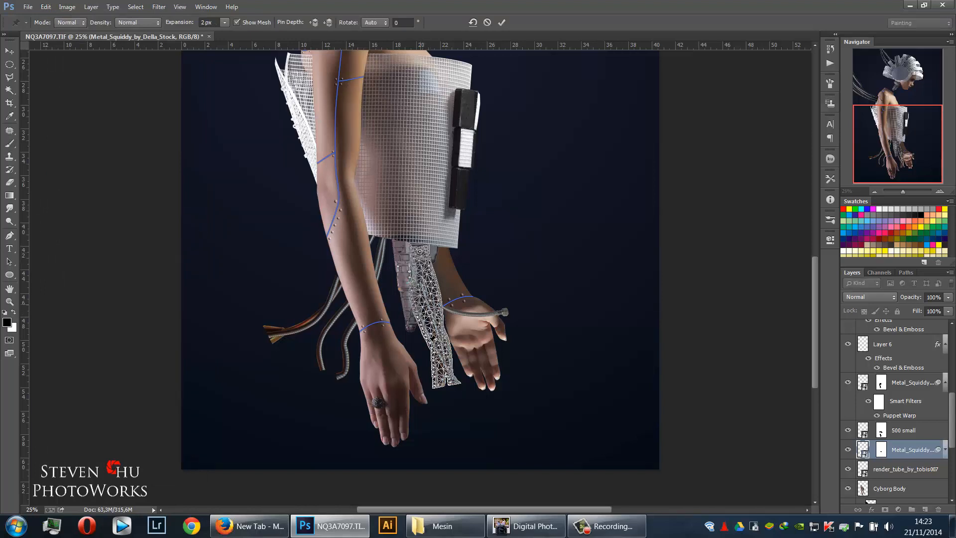
pyautogui.click(443, 373)
pyautogui.moveTo(430, 314); pyautogui.dragTo(441, 335)
pyautogui.moveTo(415, 302); pyautogui.dragTo(440, 320)
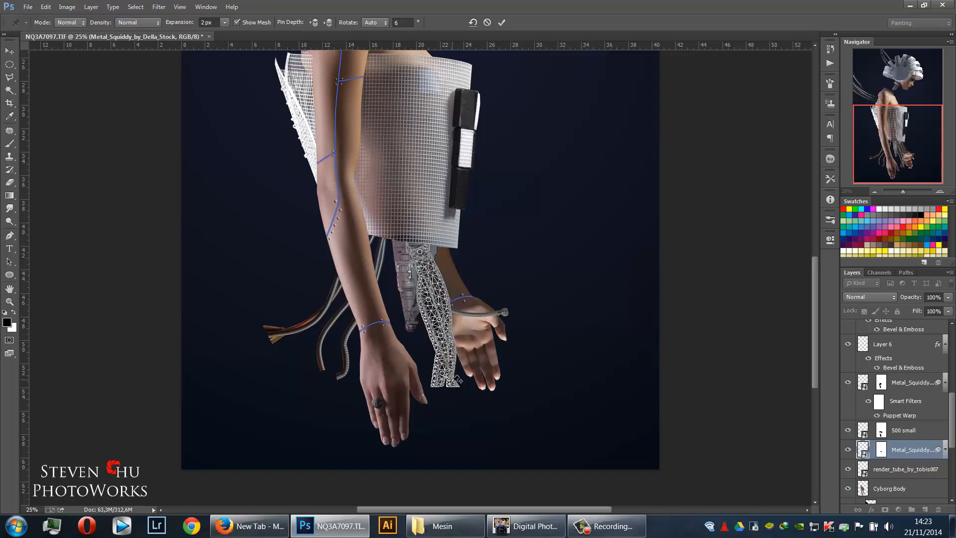
pyautogui.press('Return')
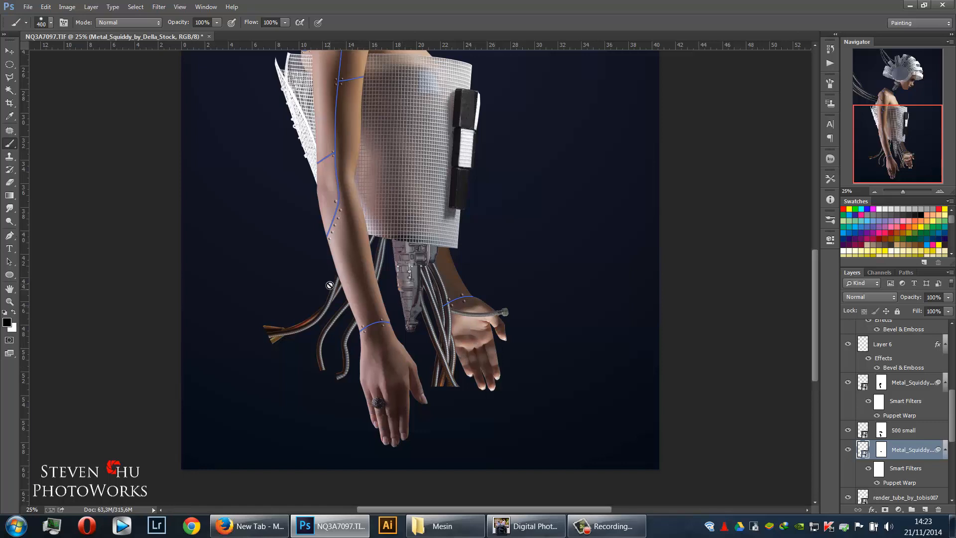
# Delete the render_tube_by_tobis007 layer crossing the back hand
pyautogui.scroll(4, 333, 279)
pyautogui.scroll(-4, 326, 306)
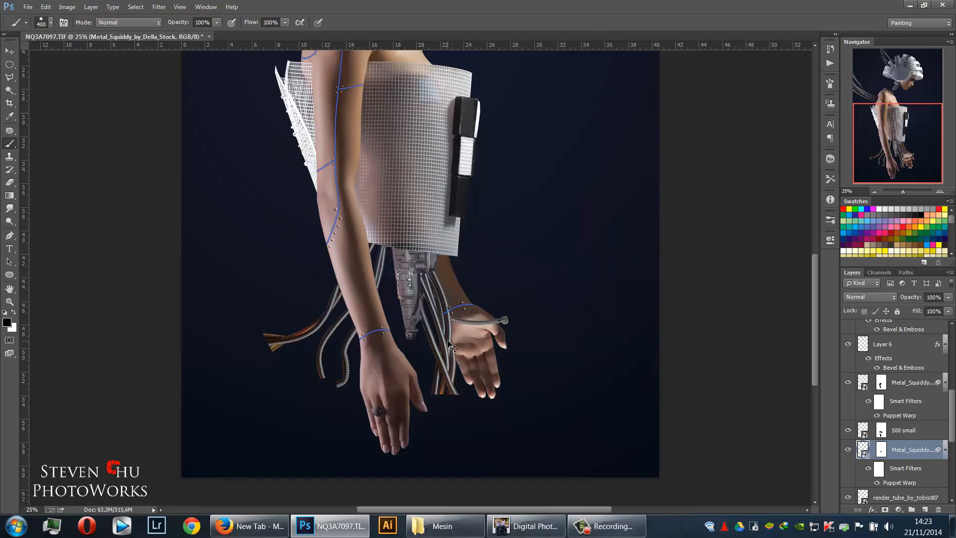
pyautogui.scroll(2, 452, 347)
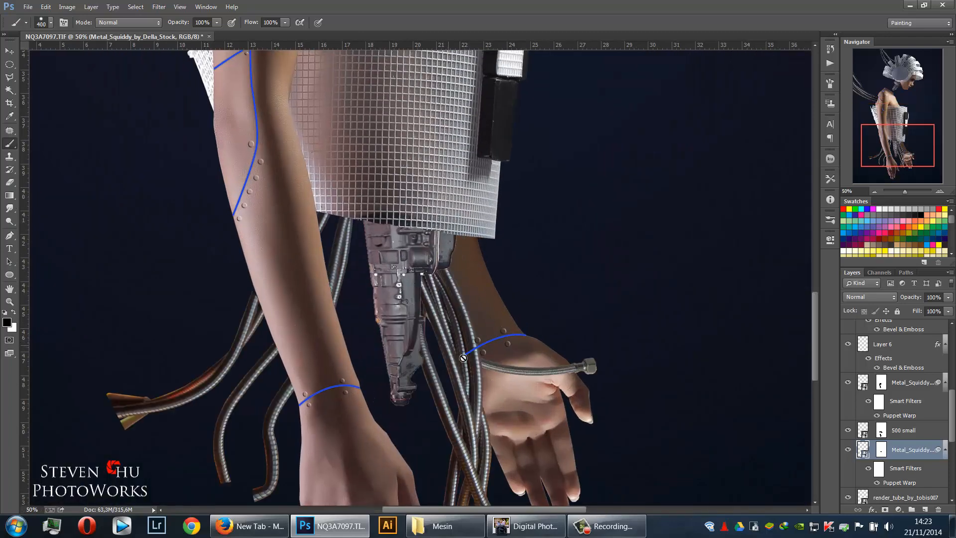
pyautogui.click(903, 434)
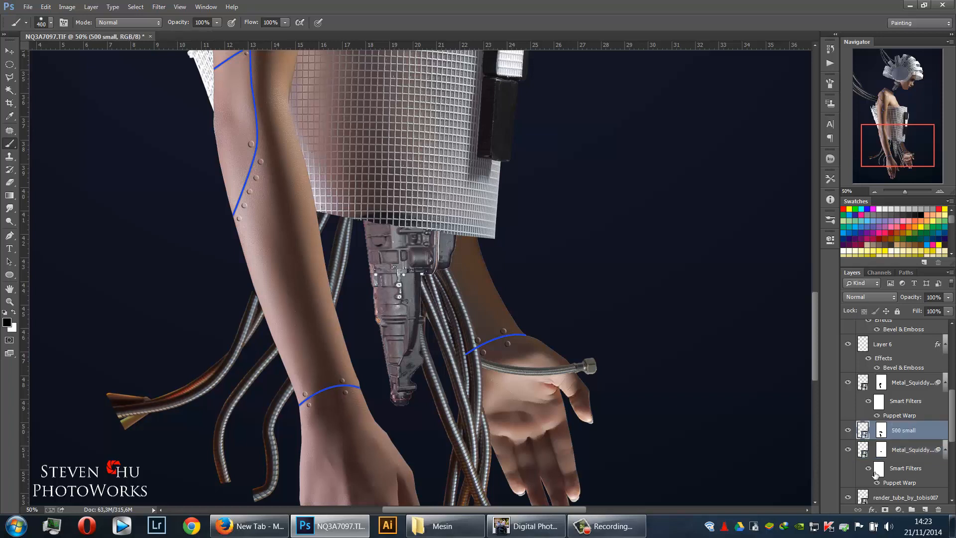
pyautogui.click(847, 498)
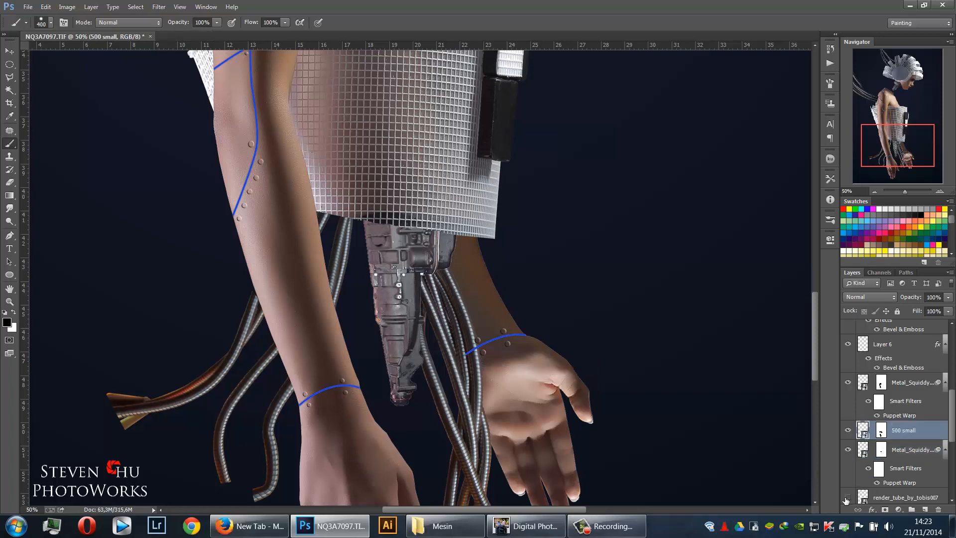
pyautogui.click(900, 498)
pyautogui.press('Delete')
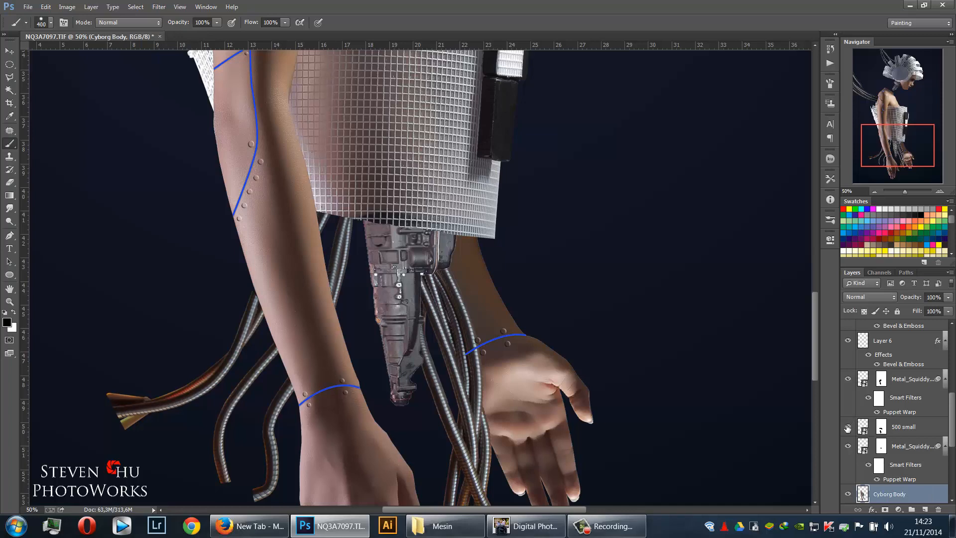
# Place Metal_Squiddy_Spread_by_Della_Stock.png from the Mesin folder, rotated to about -28.6°, running from the engine part over the back hand
pyautogui.click(448, 521)
pyautogui.click(300, 372)
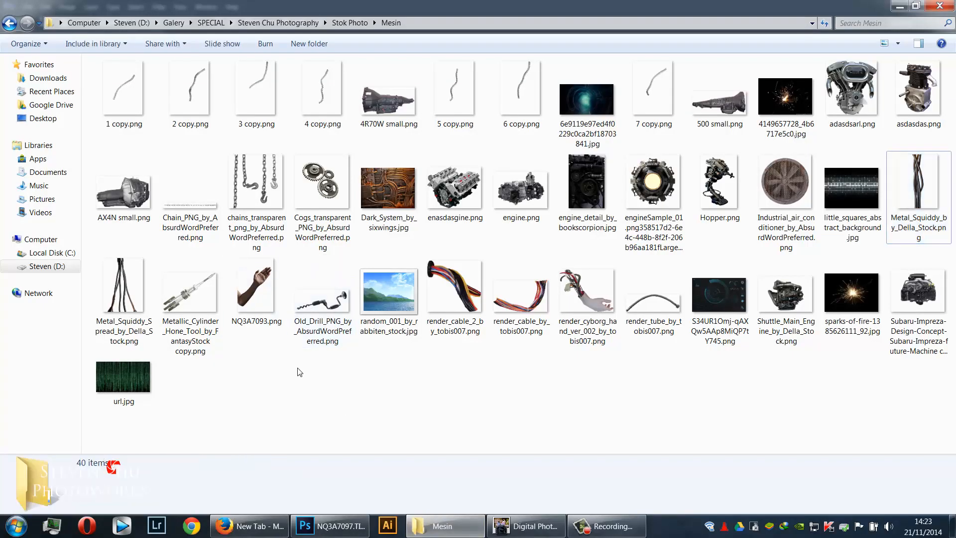
pyautogui.moveTo(127, 331); pyautogui.dragTo(557, 339)
pyautogui.moveTo(676, 378); pyautogui.dragTo(713, 304)
pyautogui.moveTo(538, 326); pyautogui.dragTo(532, 329)
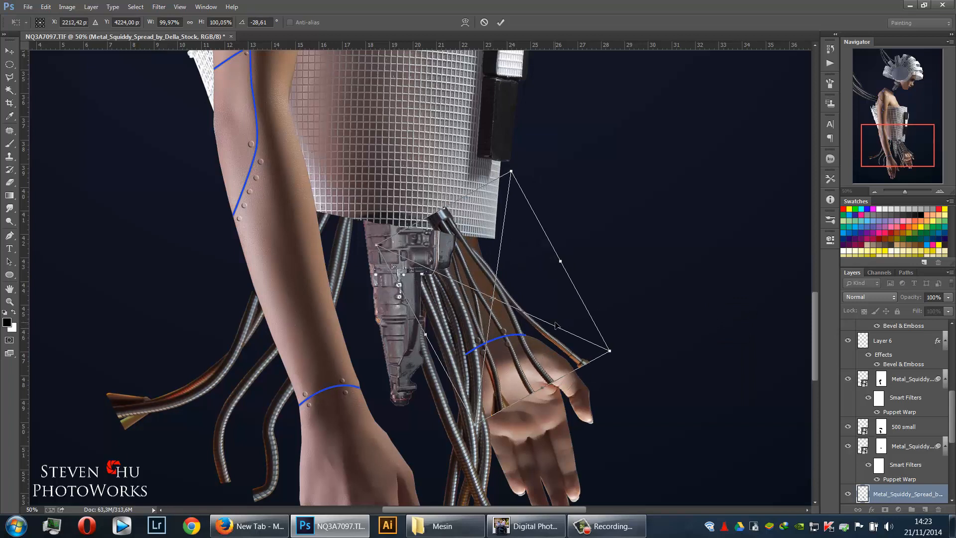
pyautogui.press('Return')
# Stretch the placed cables longer and wider with Free Transform so they fan out past the back hand, starting at the dress hem
pyautogui.press('b')
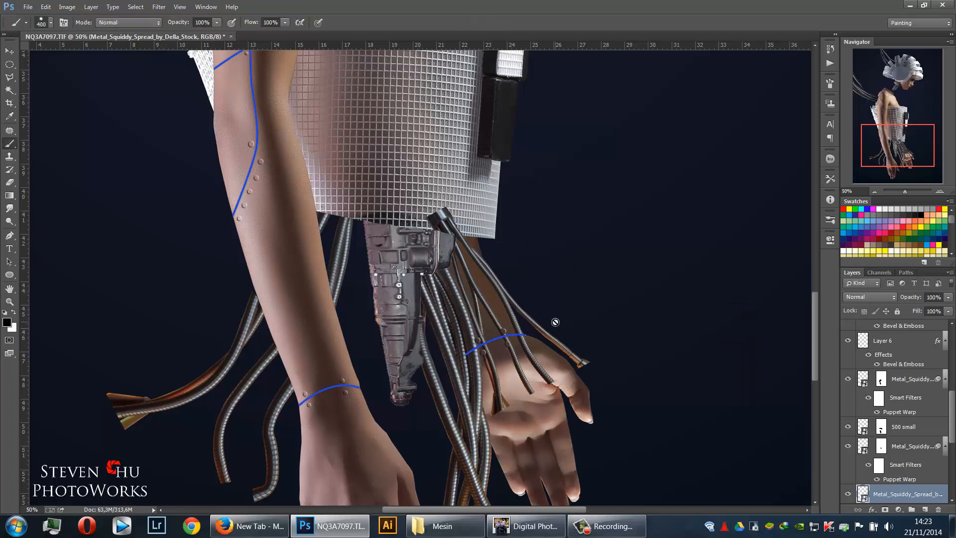
pyautogui.press('v')
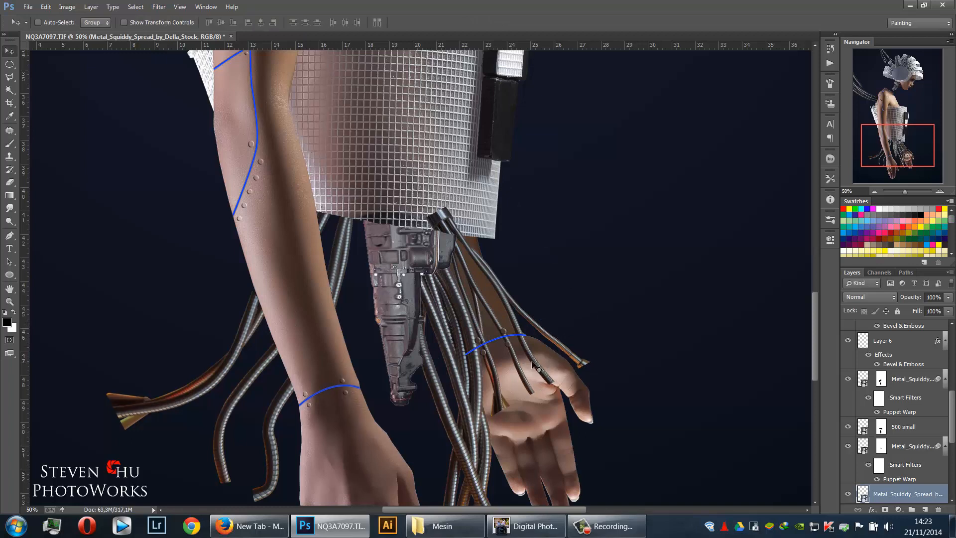
pyautogui.hotkey('ctrl', 't')
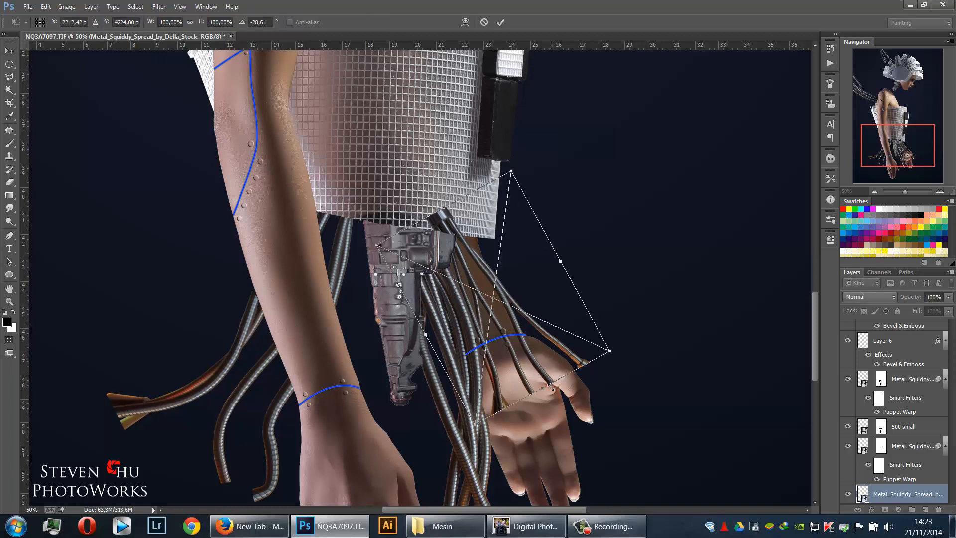
pyautogui.moveTo(550, 387); pyautogui.dragTo(585, 467)
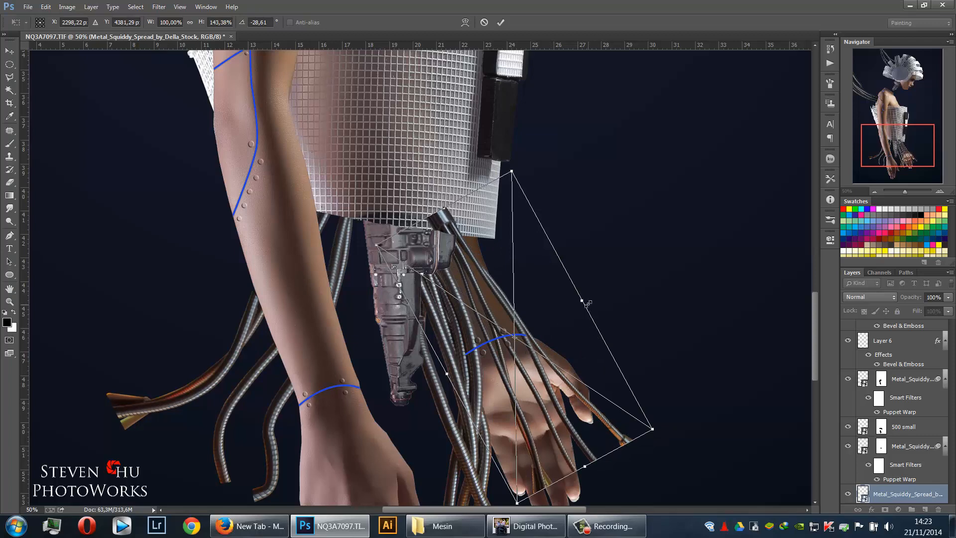
pyautogui.moveTo(587, 300); pyautogui.dragTo(647, 267)
pyautogui.moveTo(584, 319); pyautogui.dragTo(541, 317)
pyautogui.press('Return')
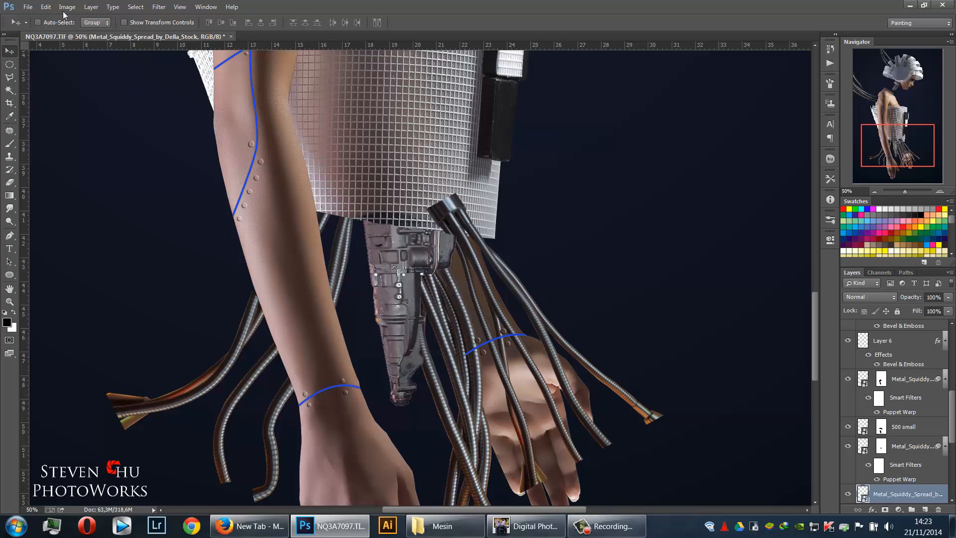
# Start Puppet Warp on the enlarged cables and pin their upper connector, middle sections and lower tips
pyautogui.click(46, 7)
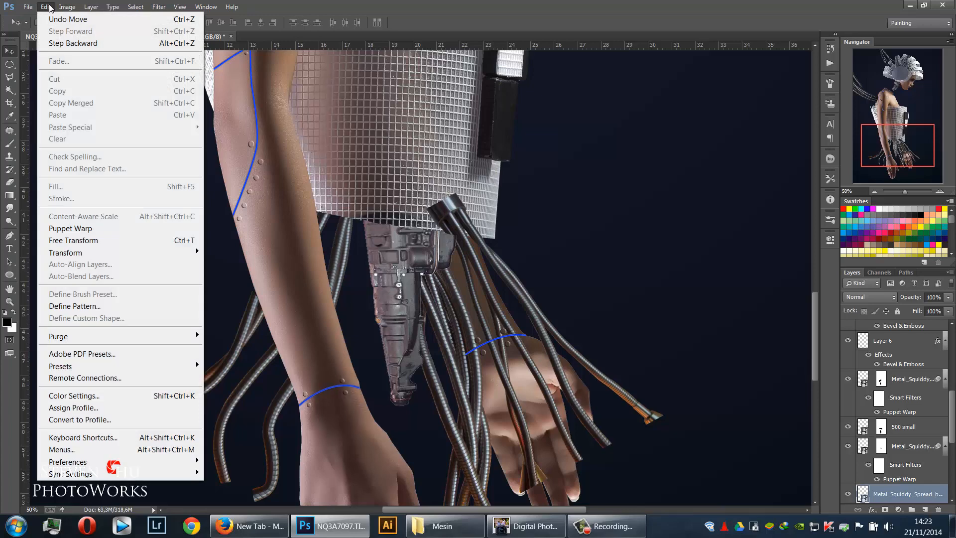
pyautogui.click(98, 231)
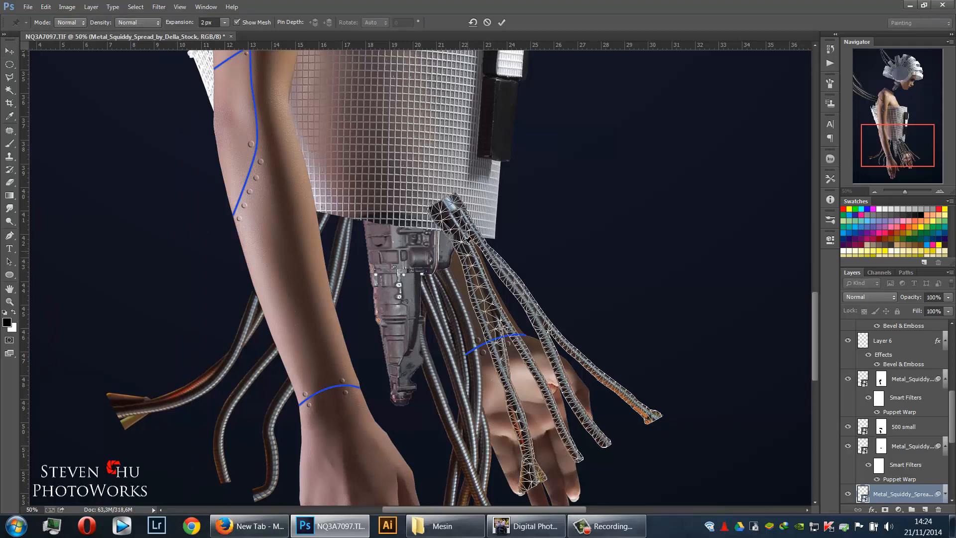
pyautogui.click(457, 221)
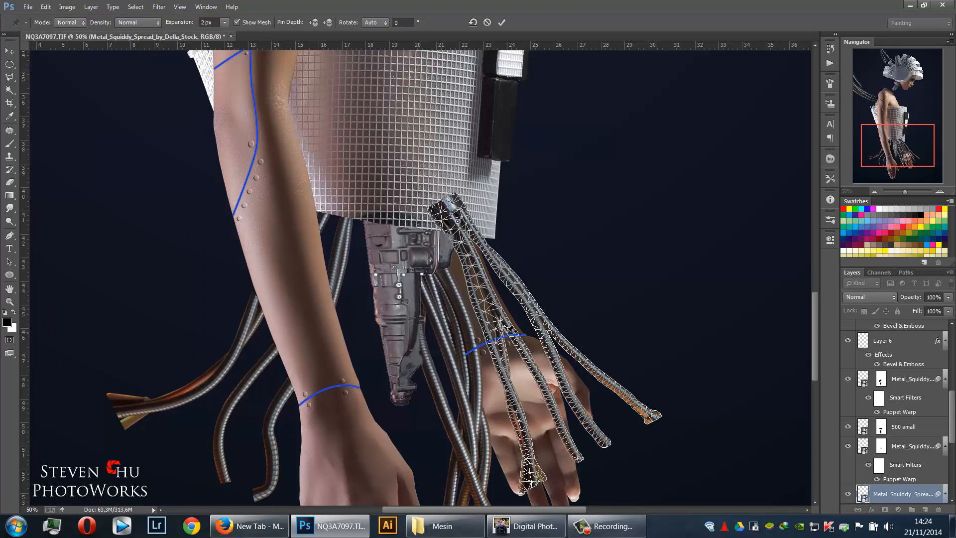
pyautogui.click(496, 340)
pyautogui.click(539, 315)
pyautogui.click(601, 439)
pyautogui.click(528, 472)
# Pull the tips of the three outer cables outward, away from the back hand, with the Puppet Warp pins
pyautogui.moveTo(654, 414); pyautogui.dragTo(697, 363)
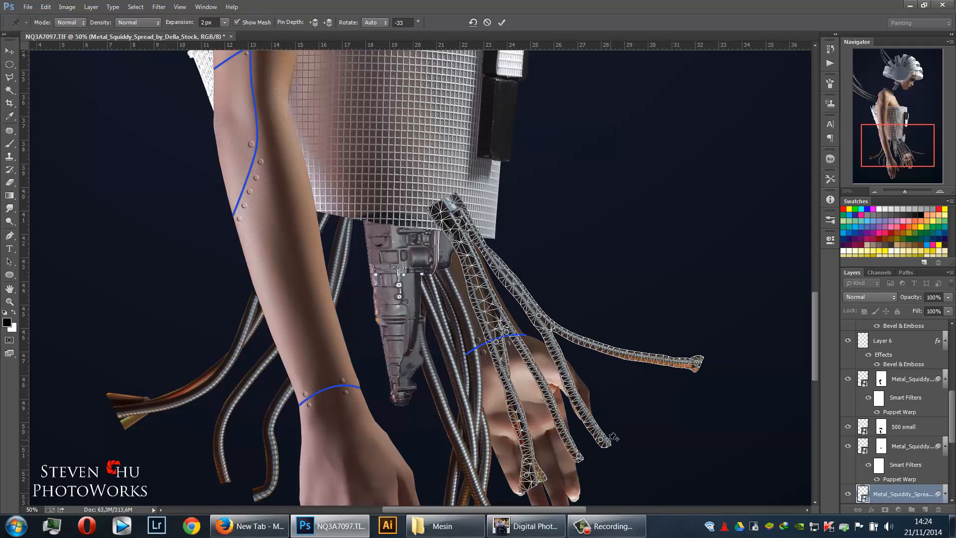
pyautogui.moveTo(601, 440); pyautogui.dragTo(664, 408)
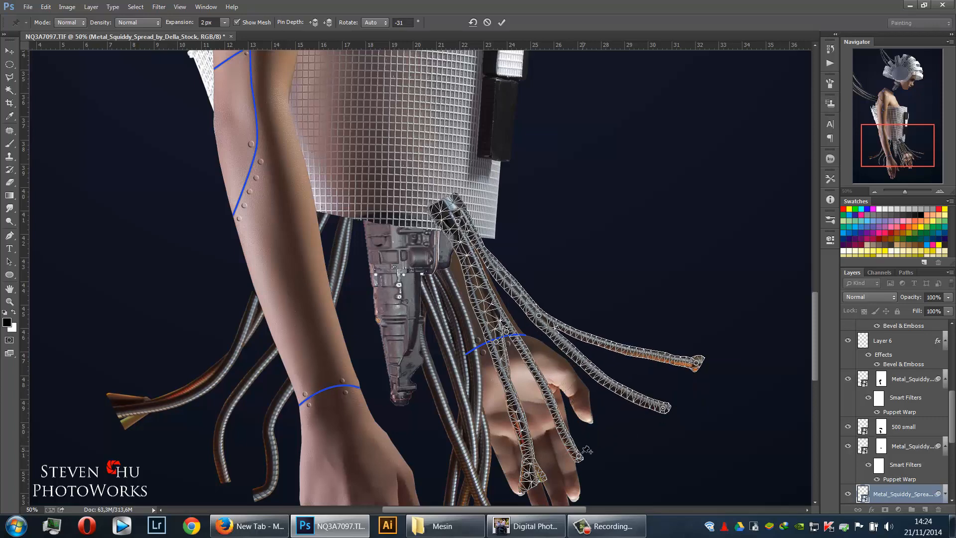
pyautogui.moveTo(600, 449); pyautogui.dragTo(602, 465)
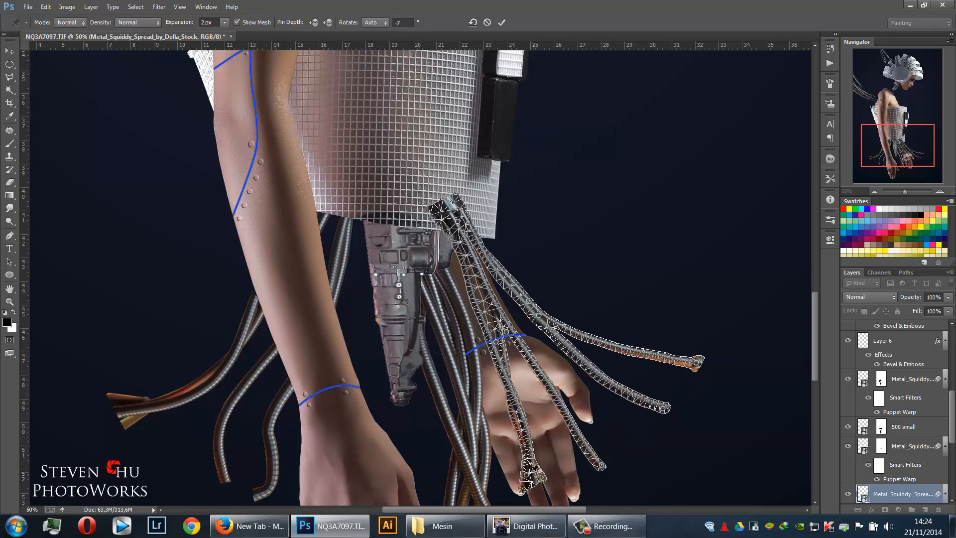
pyautogui.click(527, 481)
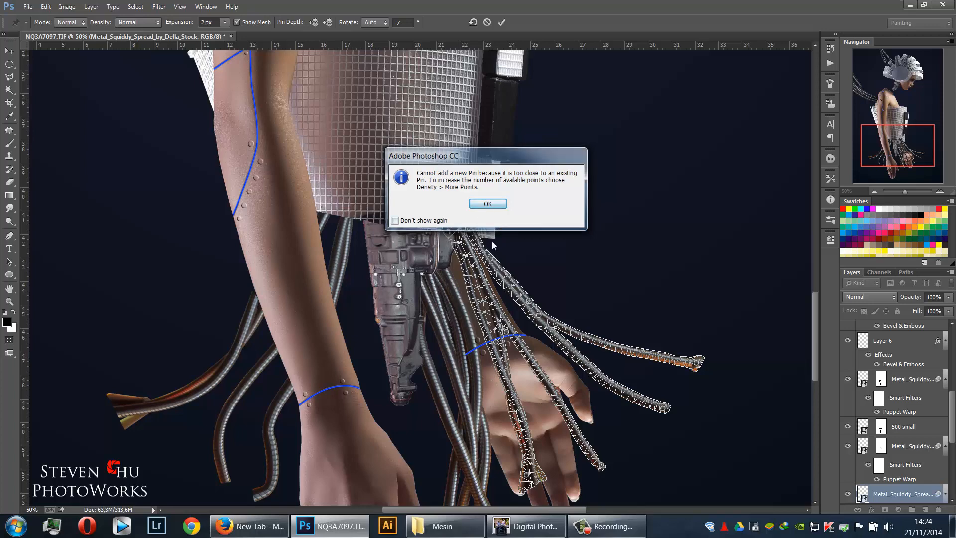
pyautogui.press('Return')
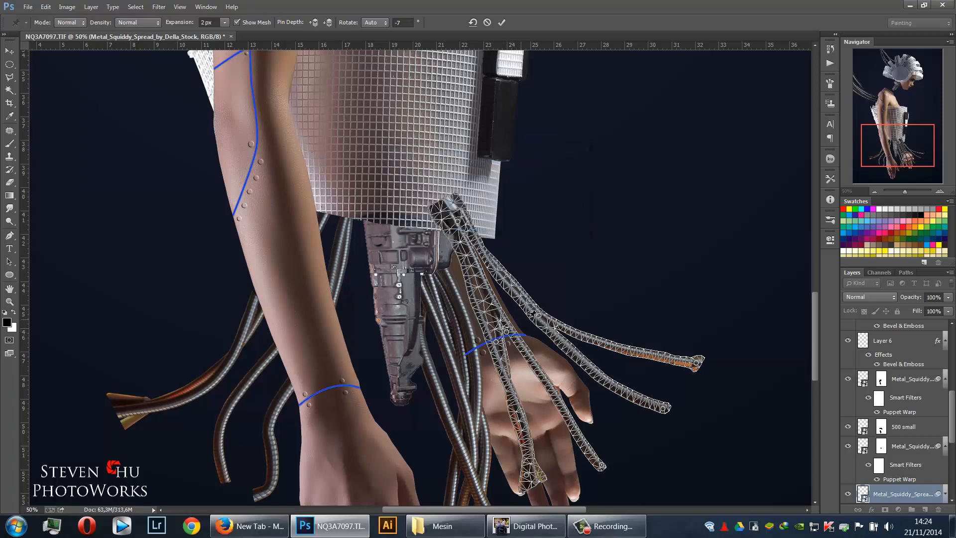
# Bend the middle of the cables near the wrist, move the innermost tip outward over the fingers, and apply the Puppet Warp
pyautogui.moveTo(532, 329)
pyautogui.mouseDown()
pyautogui.moveTo(557, 309)
pyautogui.moveTo(540, 318)
pyautogui.mouseUp()
pyautogui.click(530, 328)
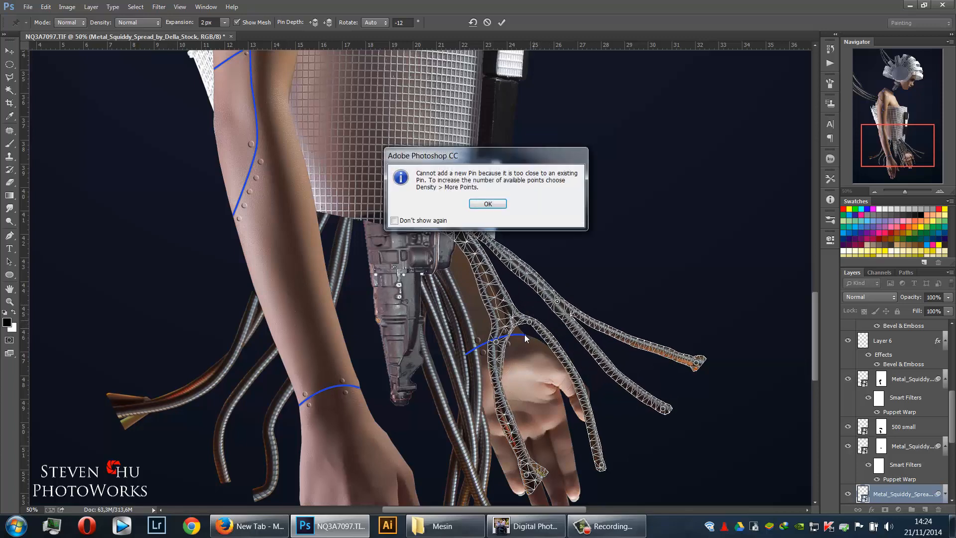
pyautogui.click(489, 205)
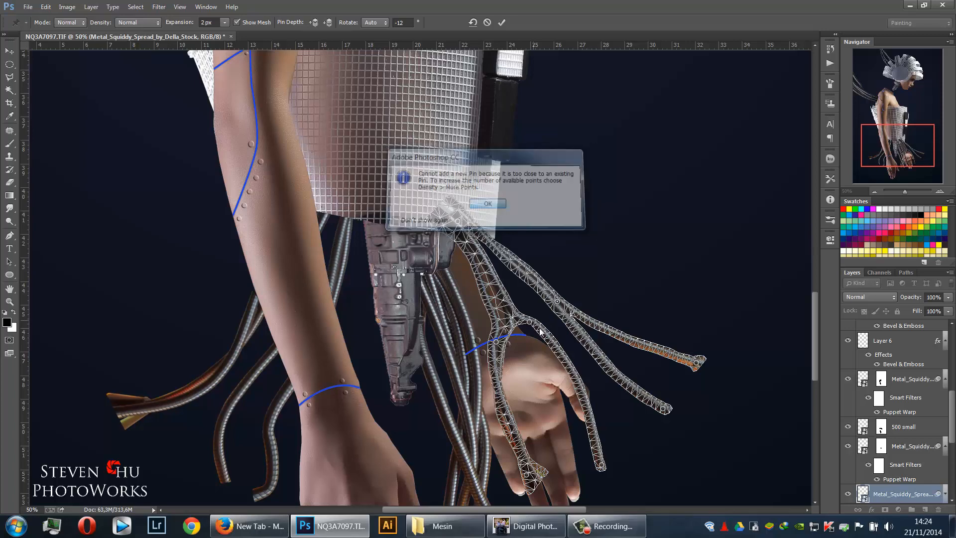
pyautogui.moveTo(530, 342); pyautogui.dragTo(524, 352)
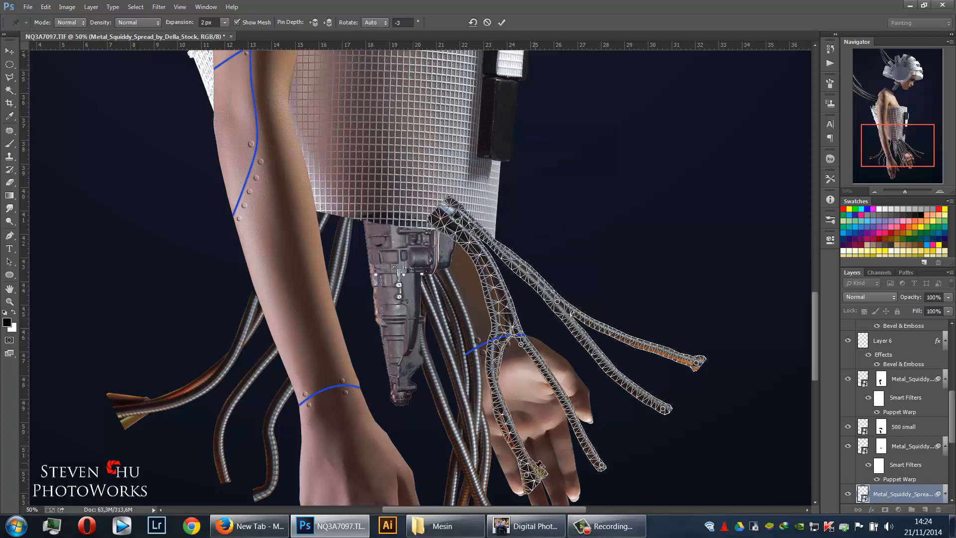
pyautogui.moveTo(544, 481); pyautogui.dragTo(578, 497)
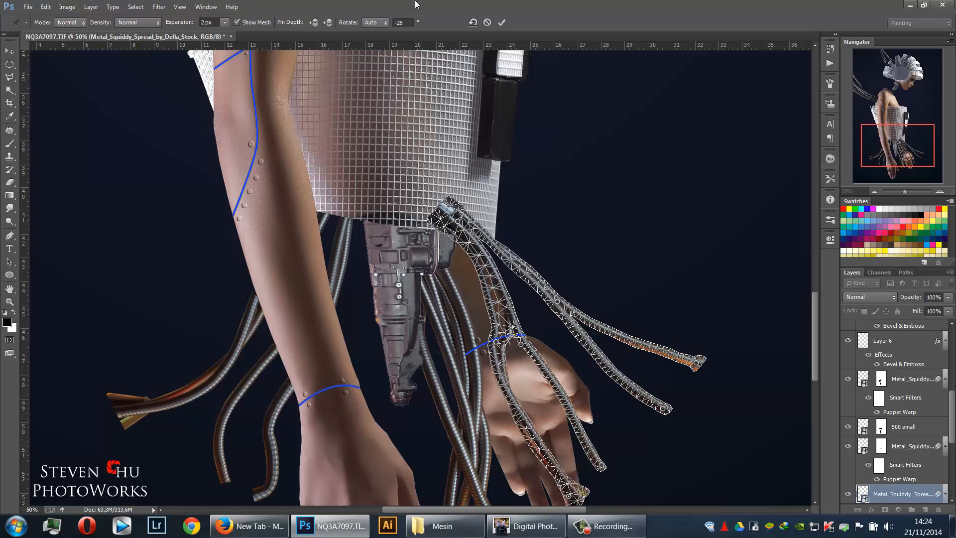
pyautogui.click(501, 23)
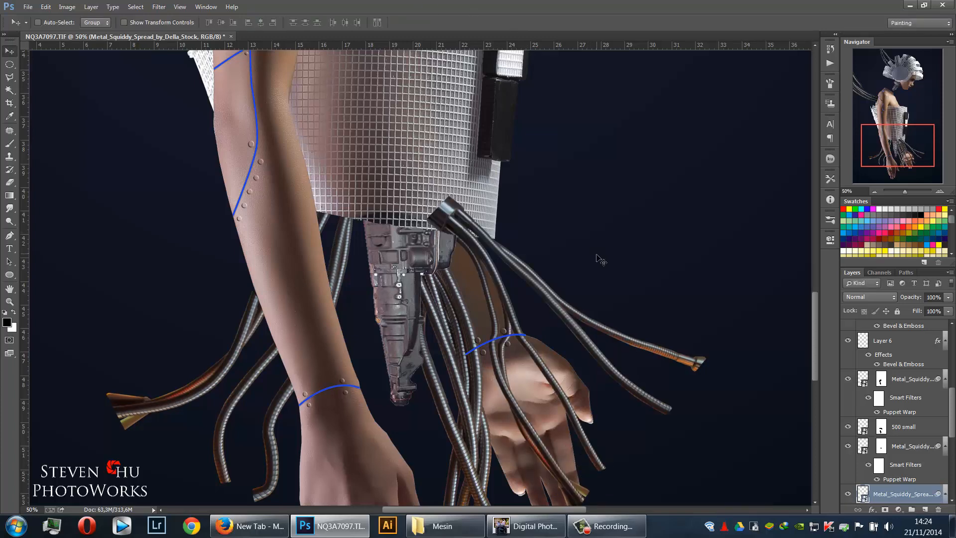
# Add a layer mask to the warped cables and load the Cyborg Body layer's outline as a selection for brushing
pyautogui.click(885, 509)
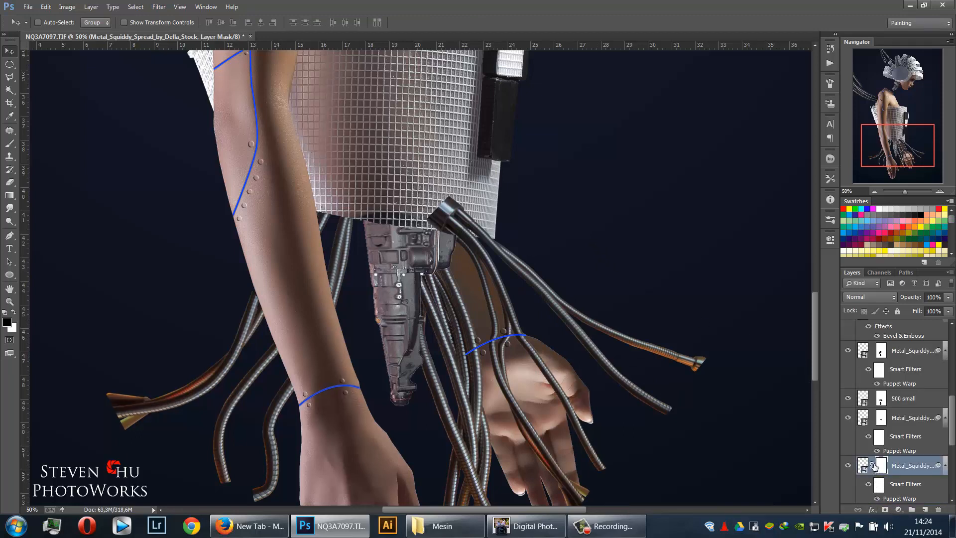
pyautogui.scroll(-3, 874, 468)
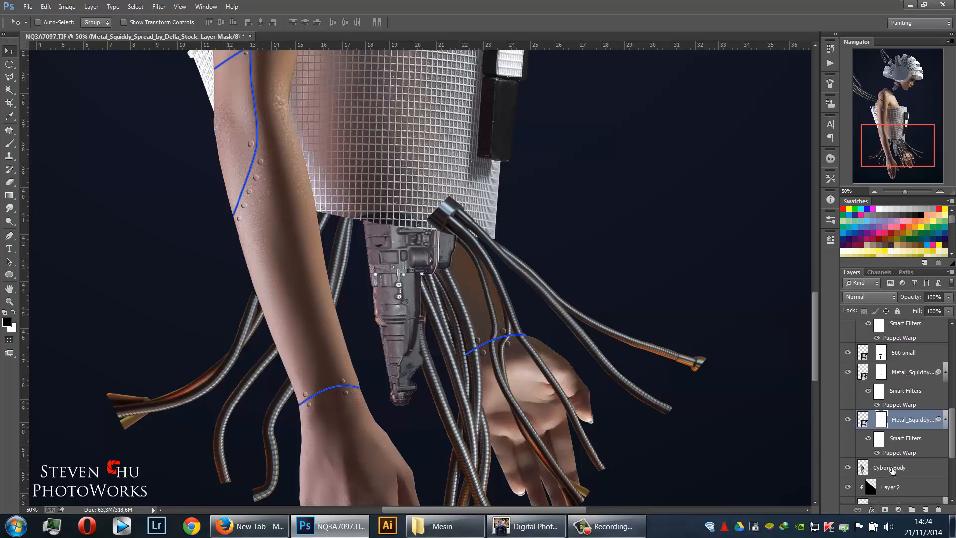
pyautogui.keyDown('ctrl'); pyautogui.click(864, 468); pyautogui.keyUp('ctrl')
pyautogui.press('b')
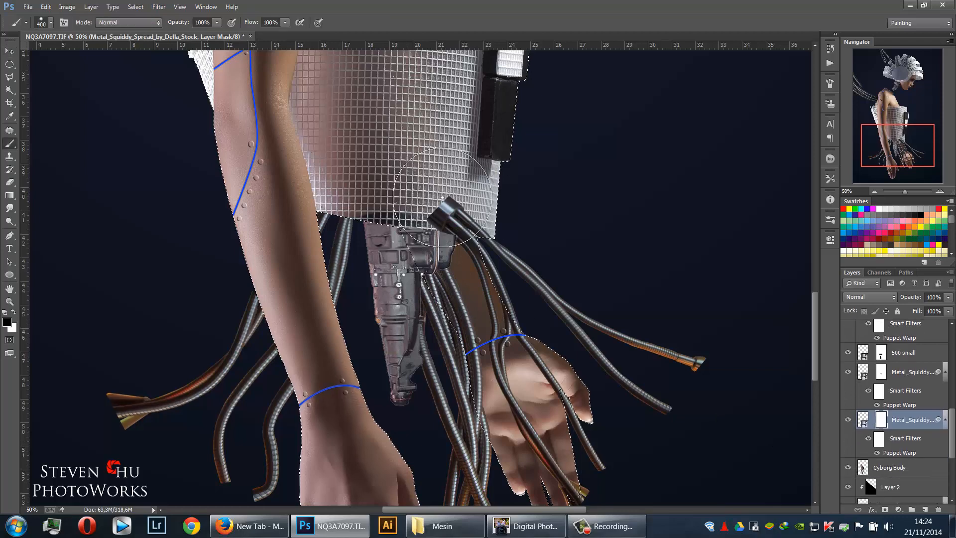
# Paint out the cables' upper ends over the dress on the mask, reducing the brush to 100 px, and deselect
pyautogui.moveTo(465, 198)
pyautogui.mouseDown()
pyautogui.moveTo(432, 214)
pyautogui.moveTo(443, 198)
pyautogui.mouseUp()
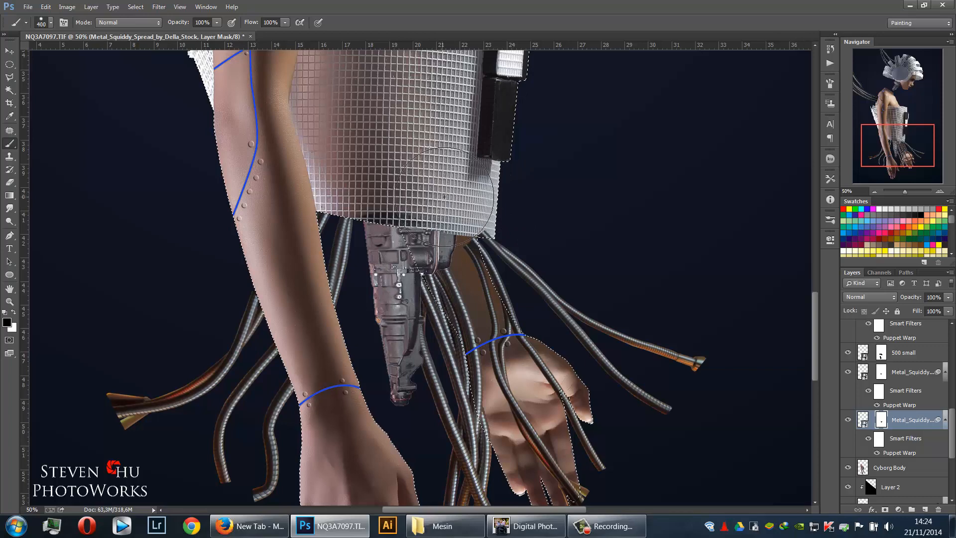
pyautogui.hotkey('ctrl', 'z')
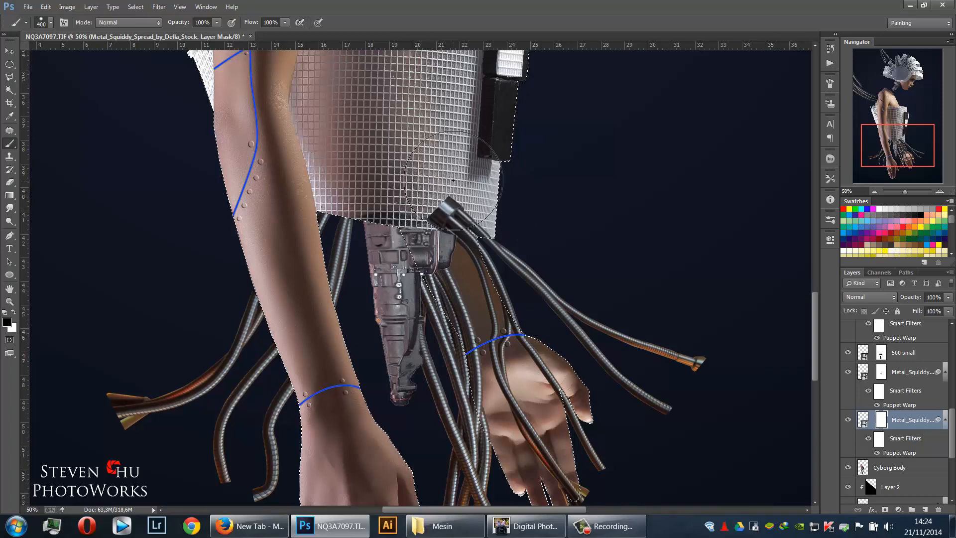
pyautogui.moveTo(459, 180)
pyautogui.mouseDown()
pyautogui.moveTo(496, 181)
pyautogui.moveTo(433, 179)
pyautogui.moveTo(498, 180)
pyautogui.mouseUp()
pyautogui.press('[')
pyautogui.press('[')
pyautogui.press('[')
pyautogui.press('[')
pyautogui.press('[')
pyautogui.press('[')
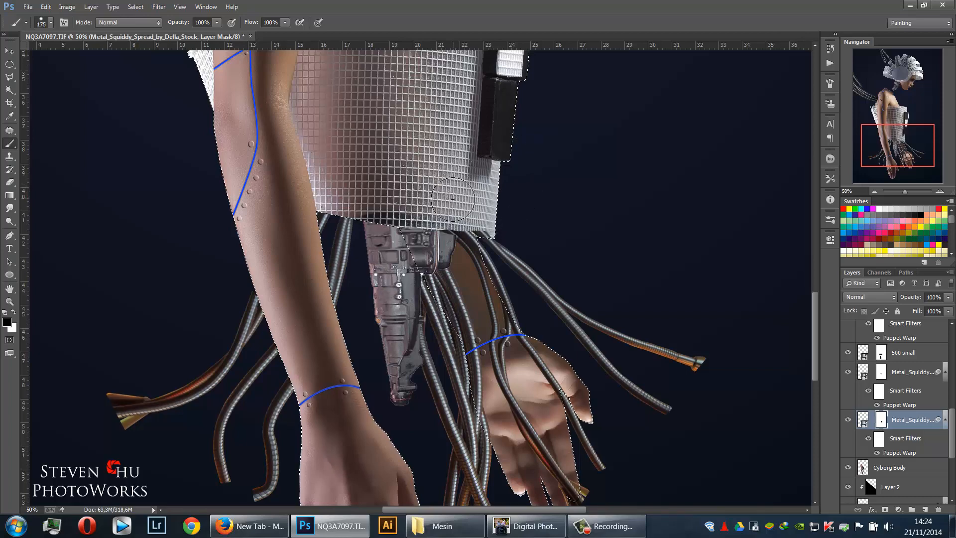
pyautogui.press('[')
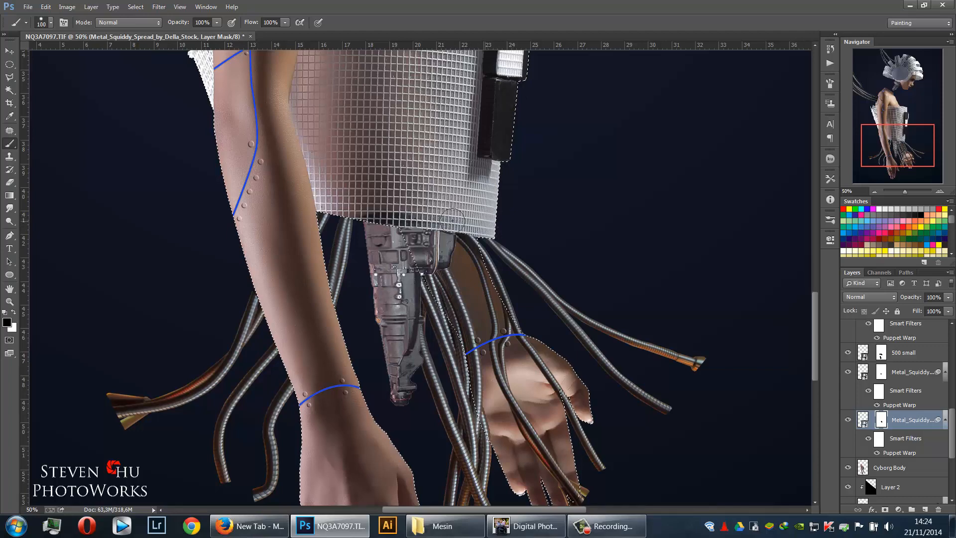
pyautogui.hotkey('ctrl', 'd')
pyautogui.hotkey('ctrl', '-')
pyautogui.hotkey('ctrl', '-')
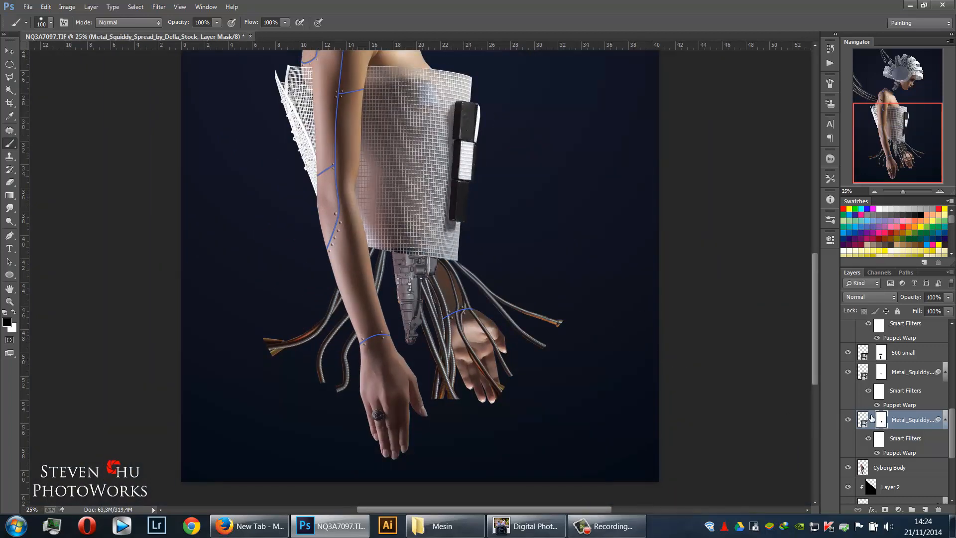
# Create a new layer group directly above the topmost Metal_Squiddy cable layer
pyautogui.hotkey('ctrl', '2')
pyautogui.scroll(2, 913, 444)
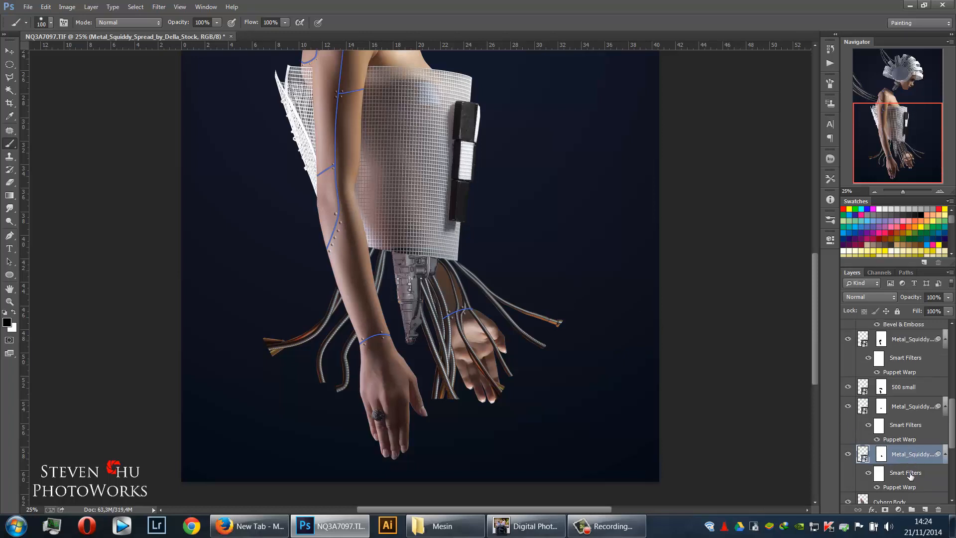
pyautogui.scroll(5, 904, 430)
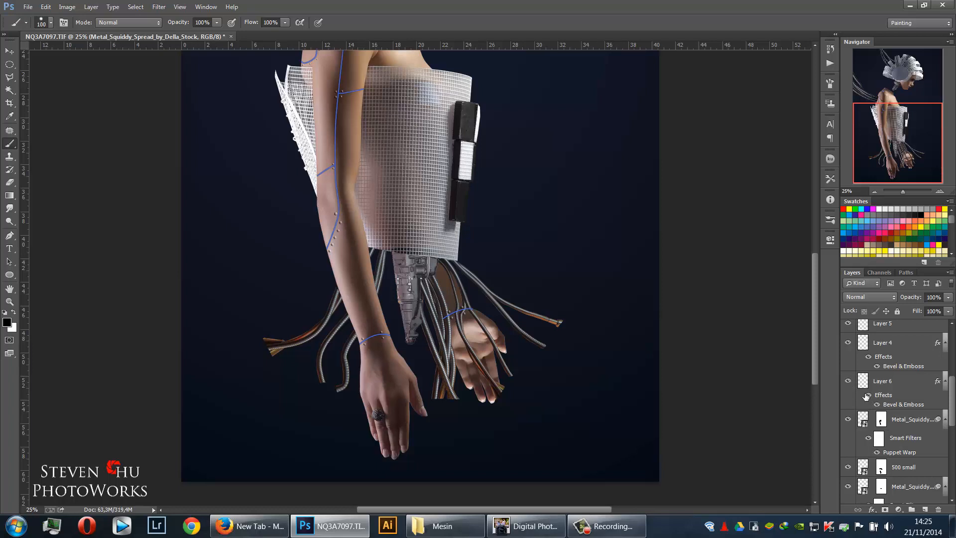
pyautogui.keyDown('shift'); pyautogui.click(902, 423); pyautogui.keyUp('shift')
pyautogui.moveTo(903, 492); pyautogui.dragTo(912, 507)
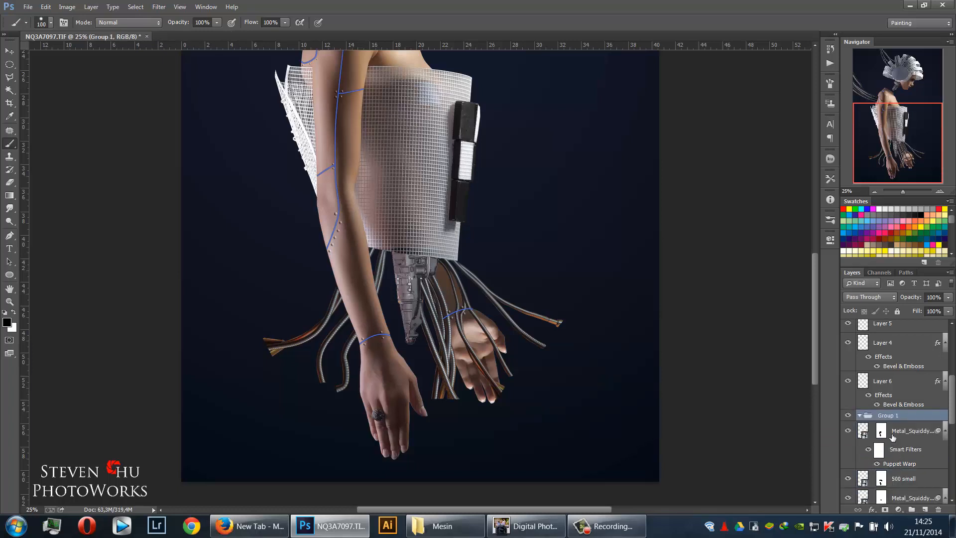
# Move the three Metal_Squiddy cable layers and the 500 small layer into Group 1, collapse it, and select Layer 6
pyautogui.click(893, 432)
pyautogui.scroll(-4, 893, 443)
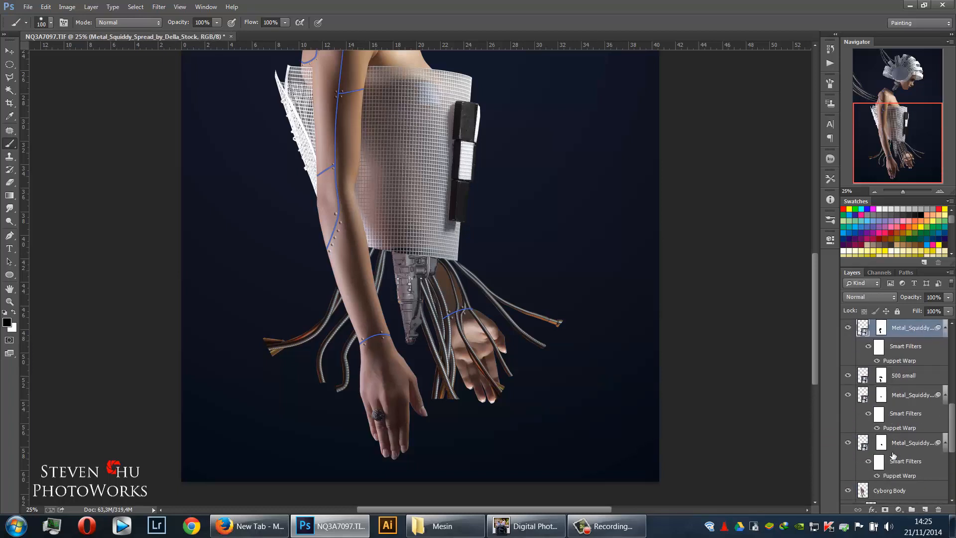
pyautogui.keyDown('shift'); pyautogui.click(905, 414); pyautogui.keyUp('shift')
pyautogui.scroll(4, 905, 415)
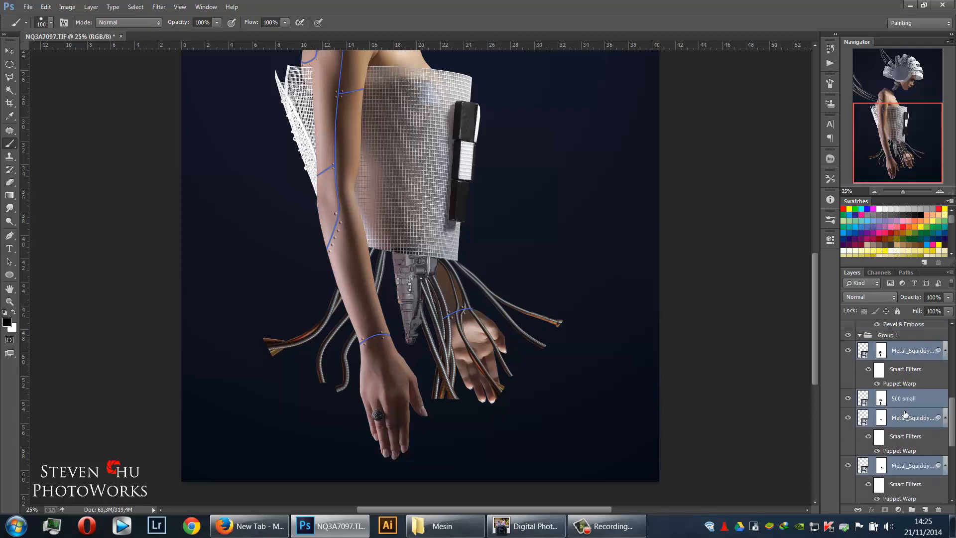
pyautogui.moveTo(902, 405); pyautogui.dragTo(866, 397)
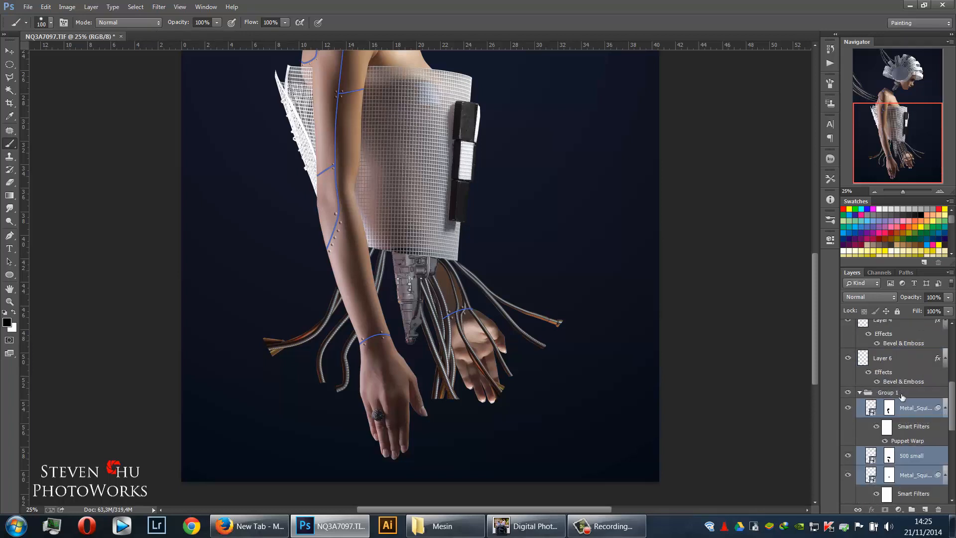
pyautogui.click(859, 393)
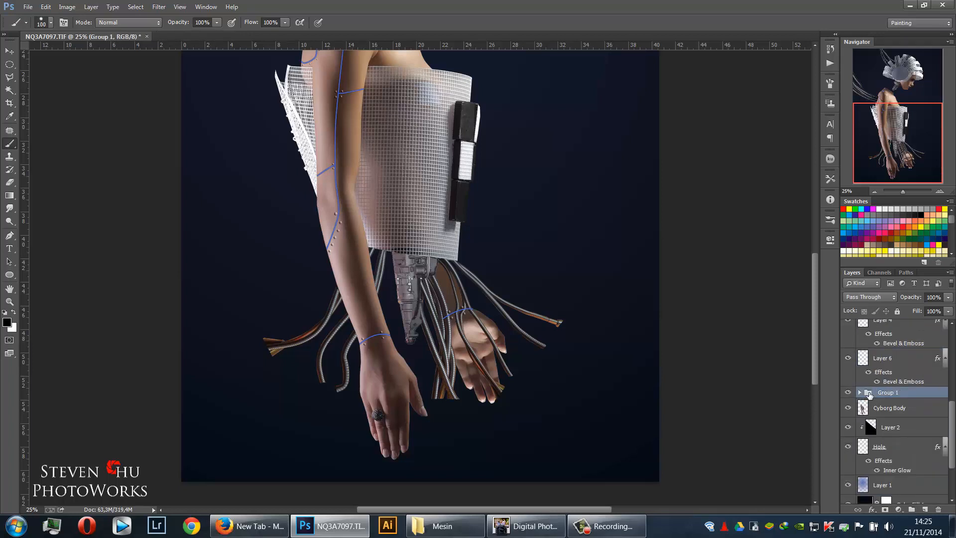
pyautogui.click(868, 366)
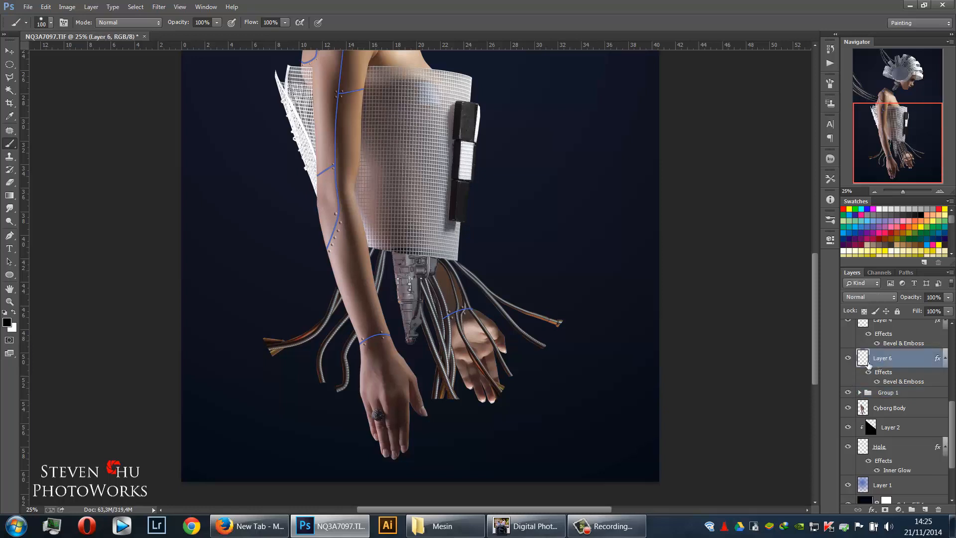
pyautogui.click(849, 393)
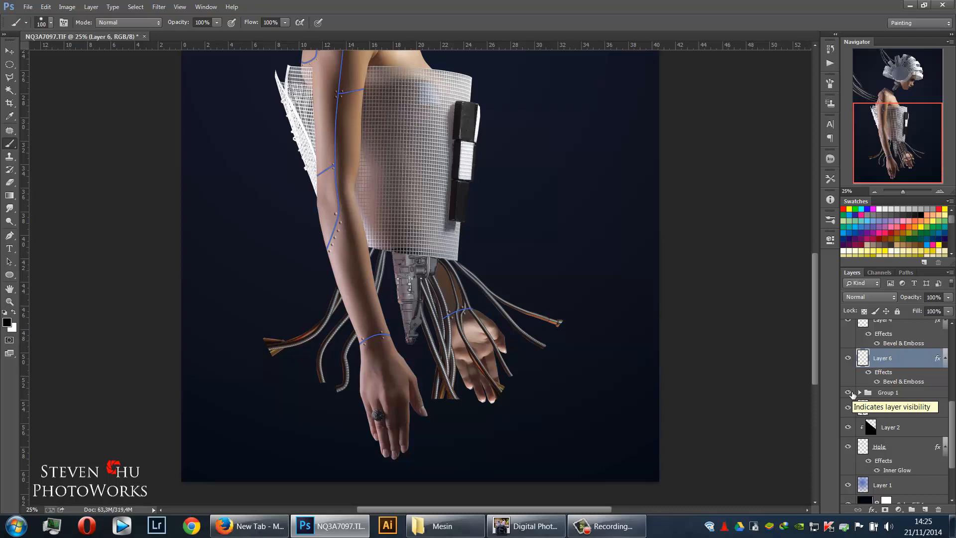
# Check what Layer 6, the Metal_Squiddy layer above Layer 5 and the Stoke layer contain by toggling their visibility
pyautogui.click(849, 359)
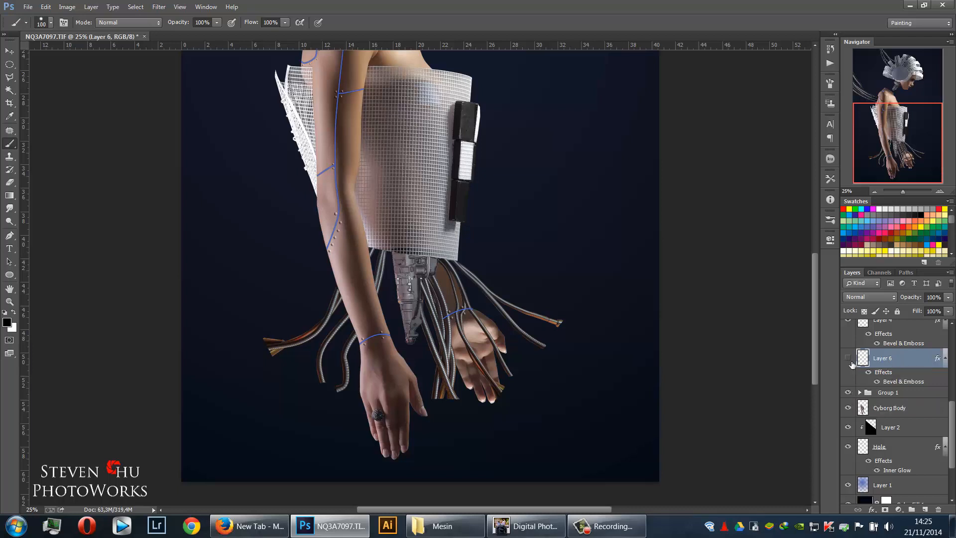
pyautogui.click(849, 359)
pyautogui.scroll(4, 894, 371)
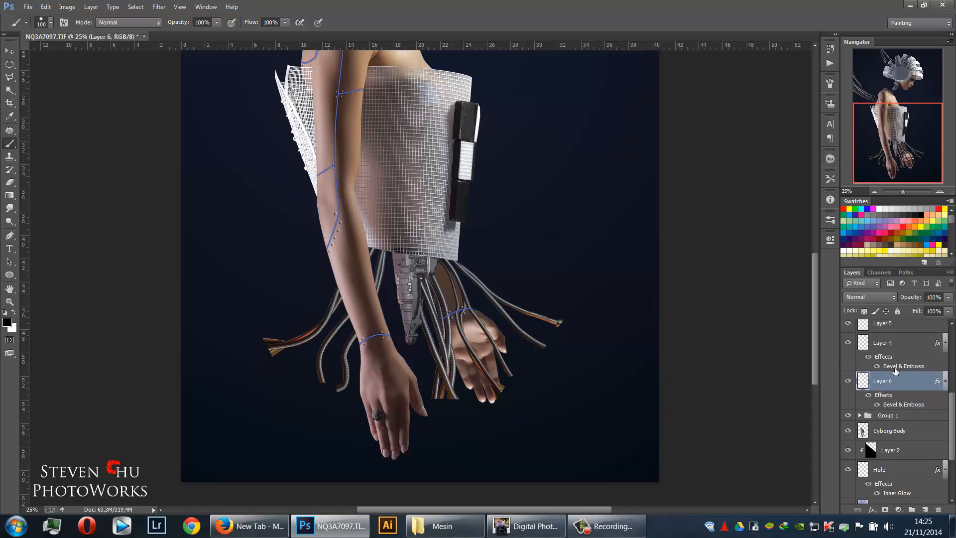
pyautogui.scroll(1, 895, 372)
pyautogui.keyDown('shift'); pyautogui.click(897, 397); pyautogui.keyUp('shift')
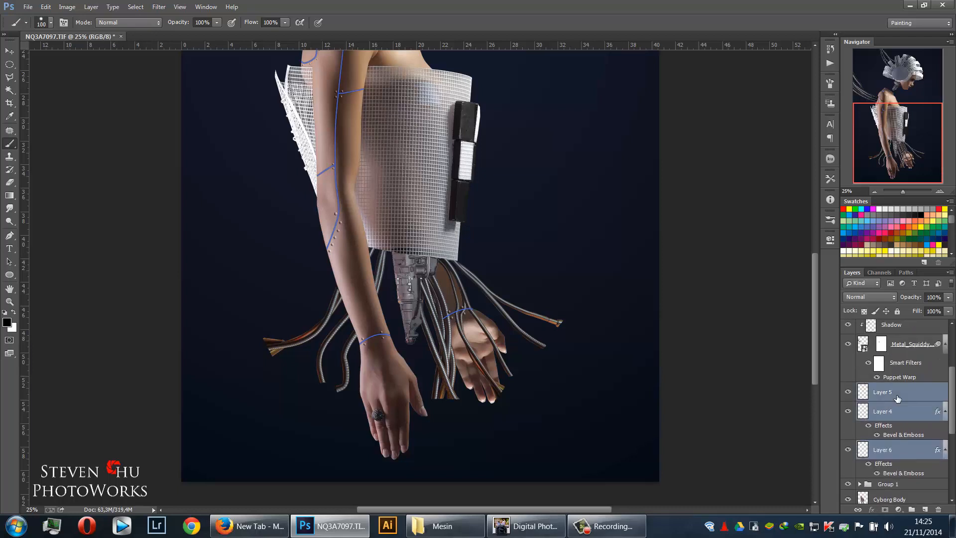
pyautogui.scroll(-2, 903, 408)
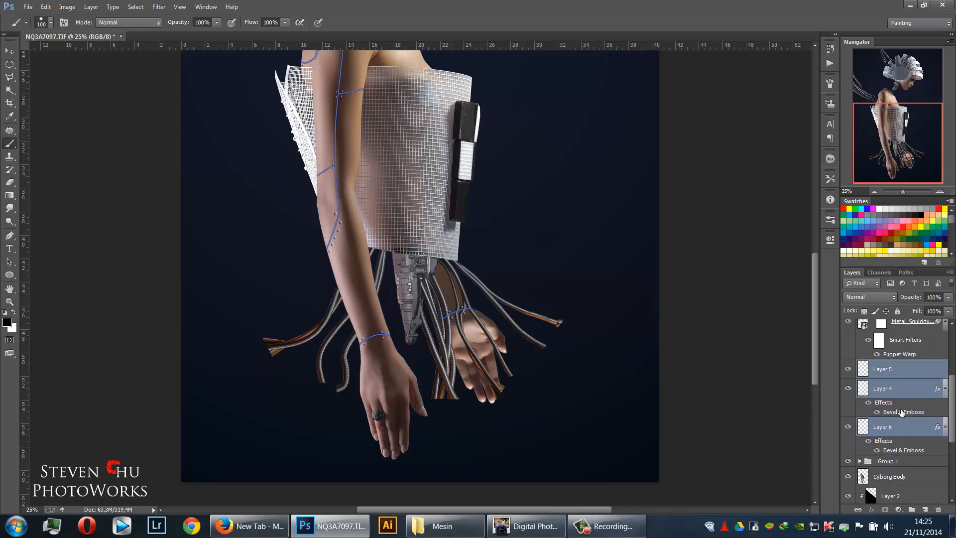
pyautogui.click(895, 451)
pyautogui.click(896, 462)
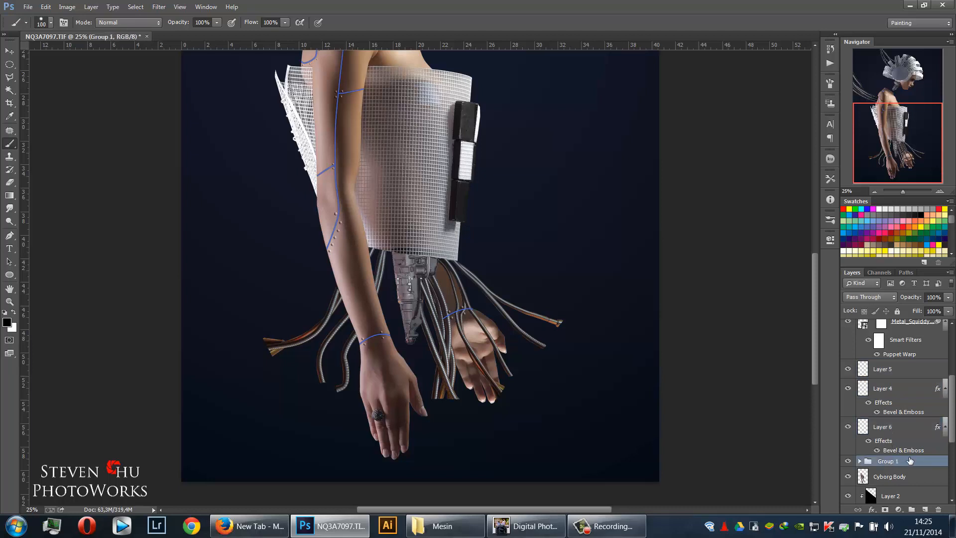
pyautogui.scroll(4, 909, 449)
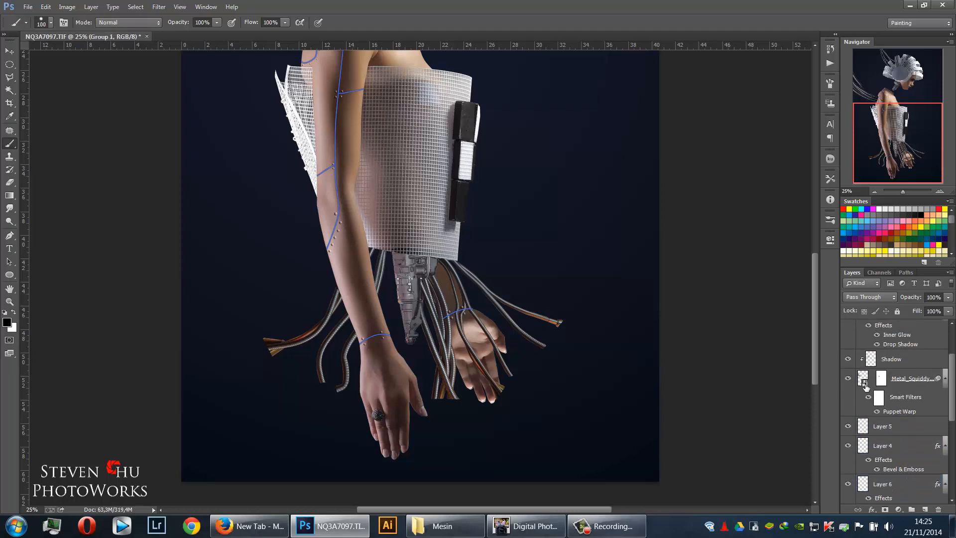
pyautogui.click(850, 382)
pyautogui.click(850, 382)
pyautogui.scroll(3, 870, 431)
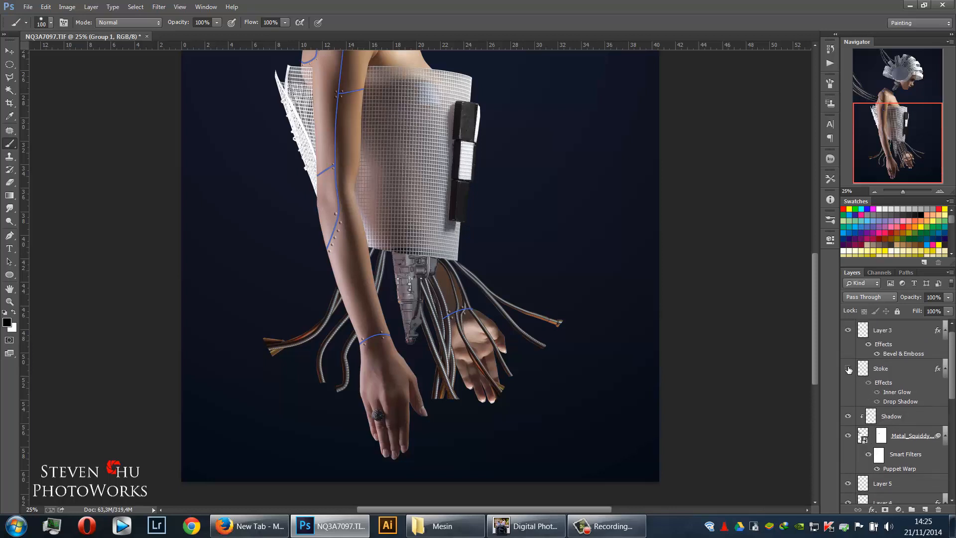
pyautogui.click(848, 369)
pyautogui.click(848, 369)
# Select only Layer 3 and Stoke and move them beneath Group 1, directly above the Cyborg Body layer
pyautogui.click(892, 370)
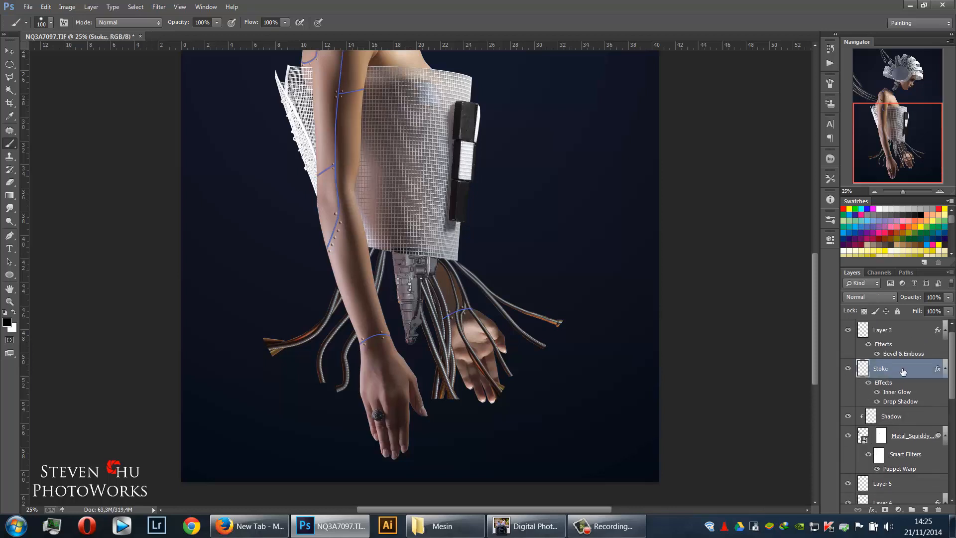
pyautogui.scroll(1, 905, 371)
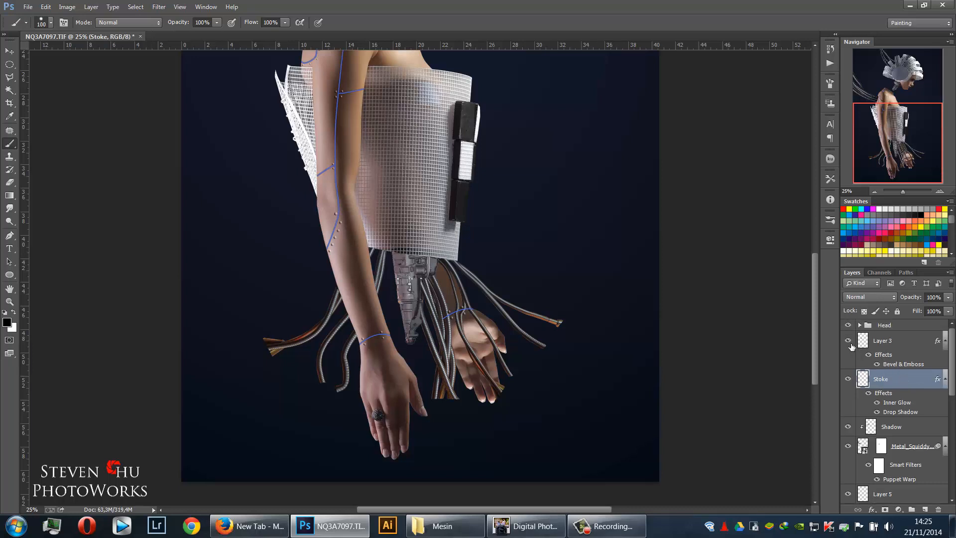
pyautogui.click(887, 345)
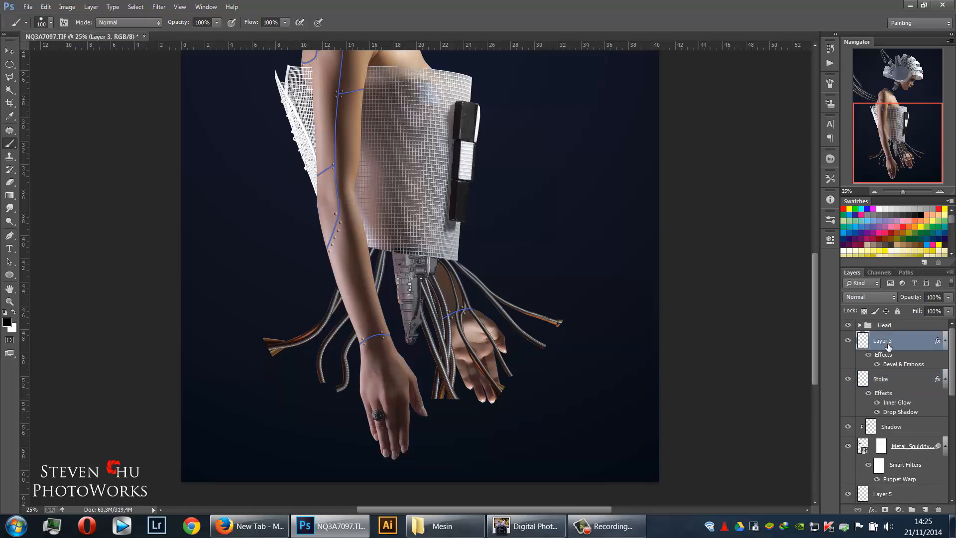
pyautogui.keyDown('ctrl'); pyautogui.click(901, 378); pyautogui.keyUp('ctrl')
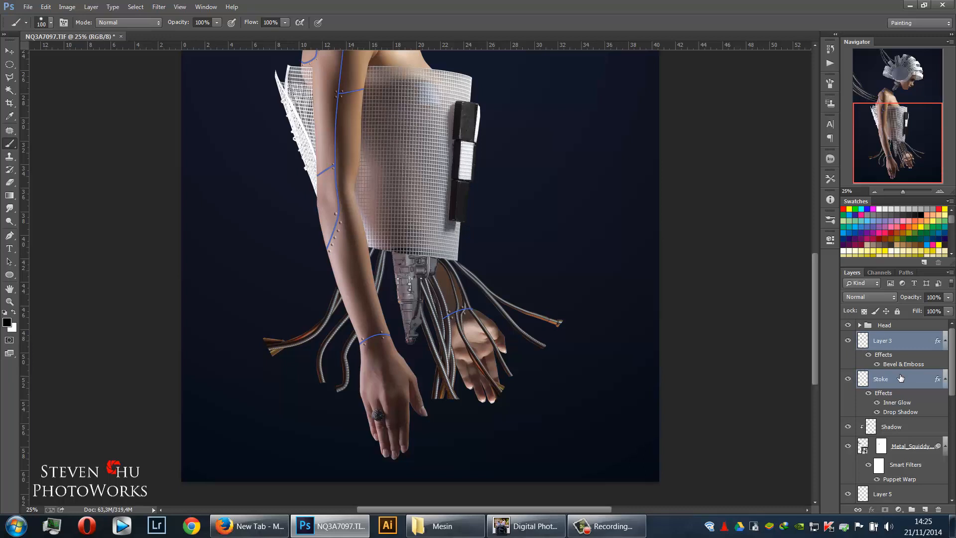
pyautogui.keyDown('ctrl'); pyautogui.click(904, 430); pyautogui.keyUp('ctrl')
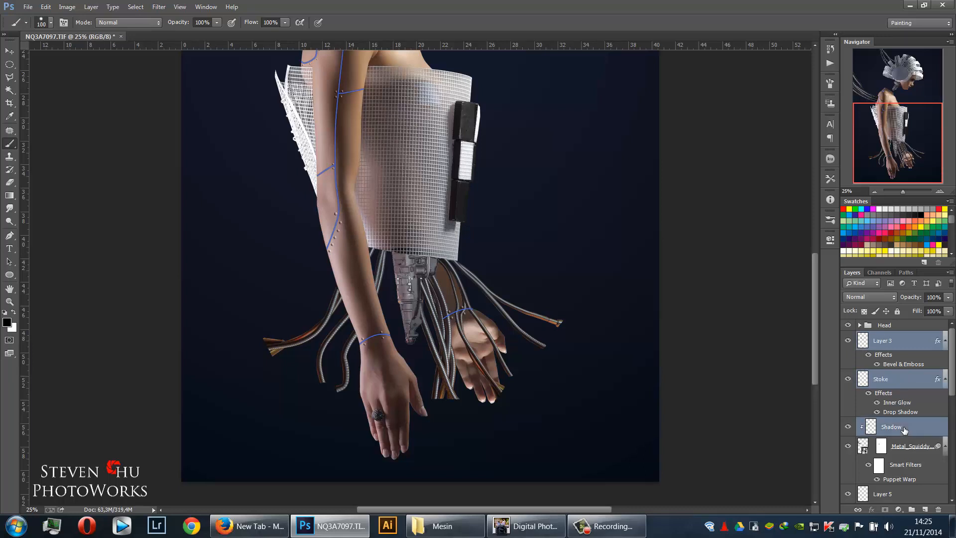
pyautogui.click(903, 381)
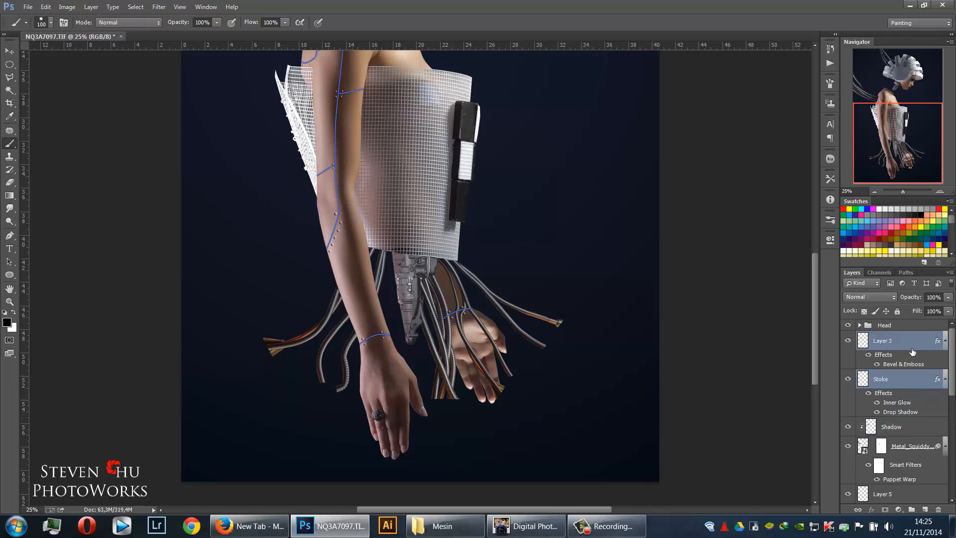
pyautogui.keyDown('ctrl'); pyautogui.click(909, 347); pyautogui.keyUp('ctrl')
pyautogui.moveTo(915, 367); pyautogui.dragTo(904, 429)
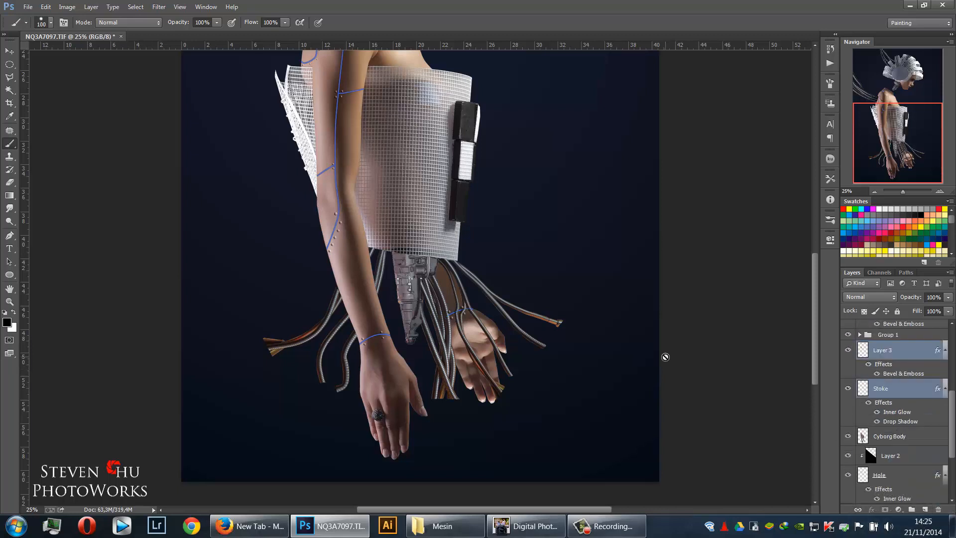
# Move Group 1 up the layer stack so it sits directly beneath the Head group
pyautogui.scroll(3, 894, 391)
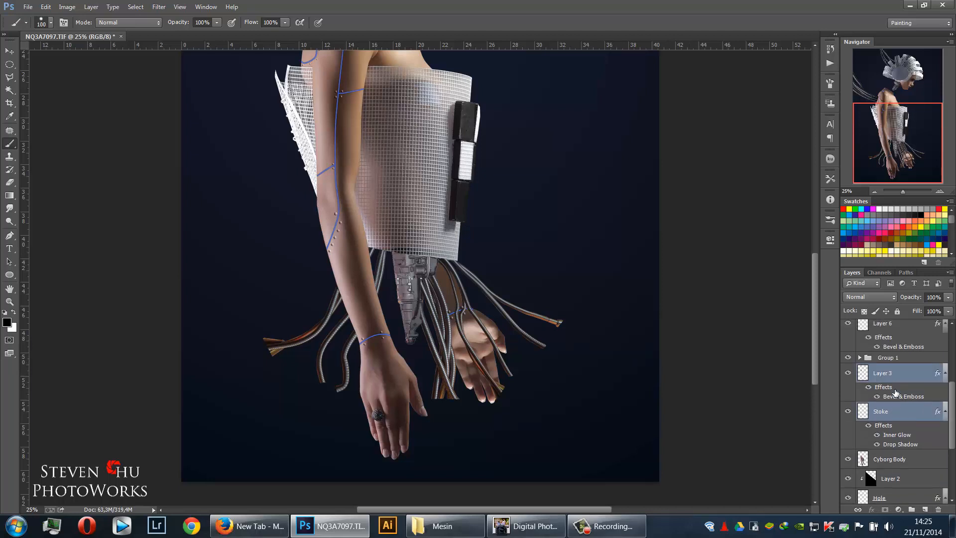
pyautogui.moveTo(896, 388); pyautogui.dragTo(903, 343)
pyautogui.click(703, 351)
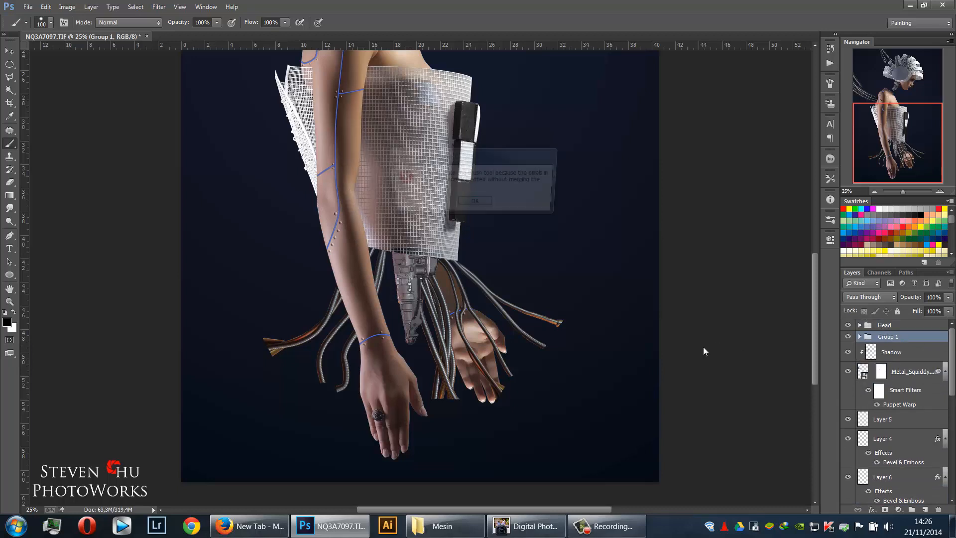
pyautogui.click(474, 206)
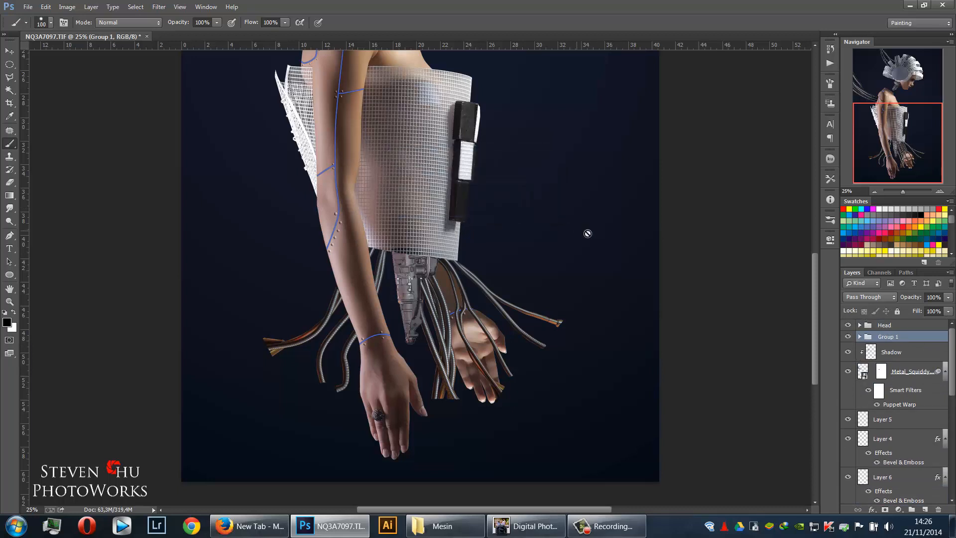
# Examine the whole composite, and closely inspect the cables and hands beneath the dress
pyautogui.hotkey('ctrl', '-')
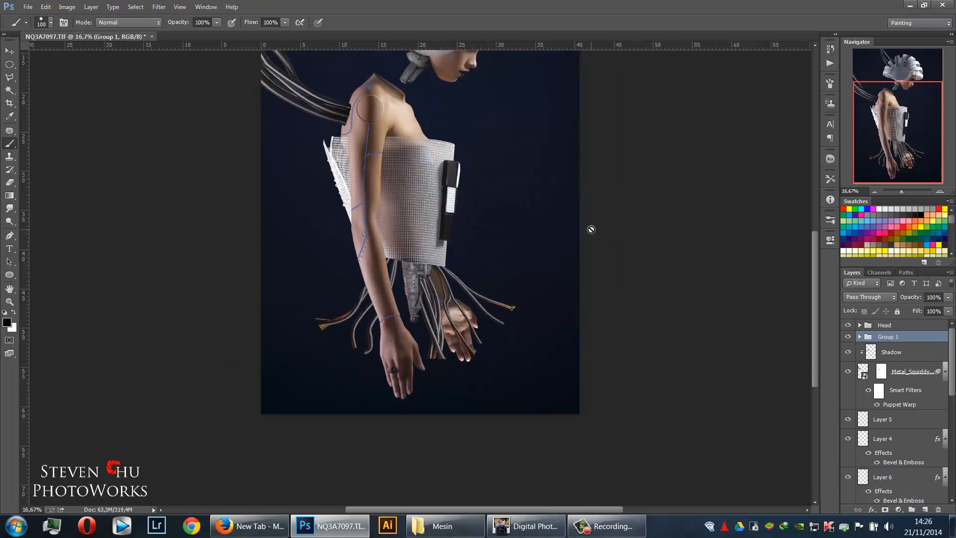
pyautogui.scroll(5, 623, 401)
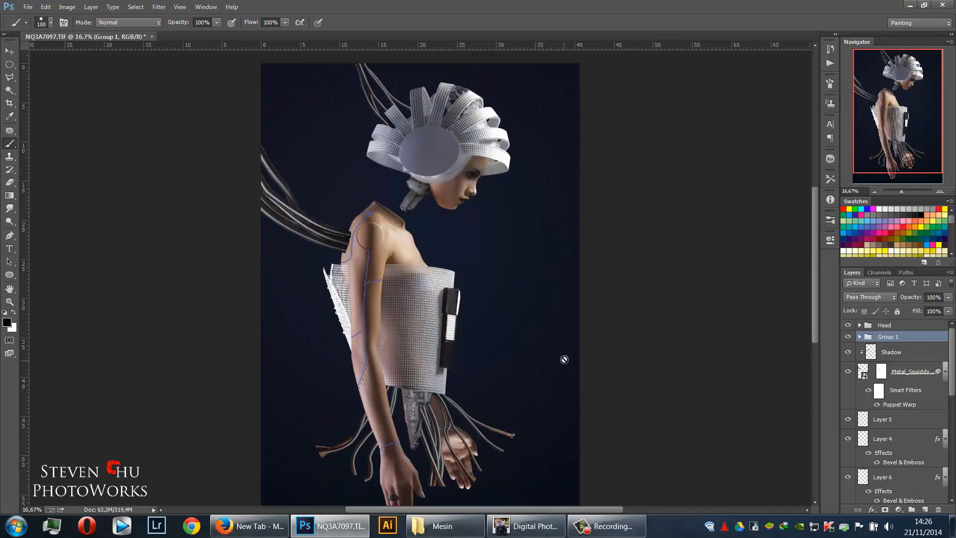
pyautogui.scroll(-2, 564, 357)
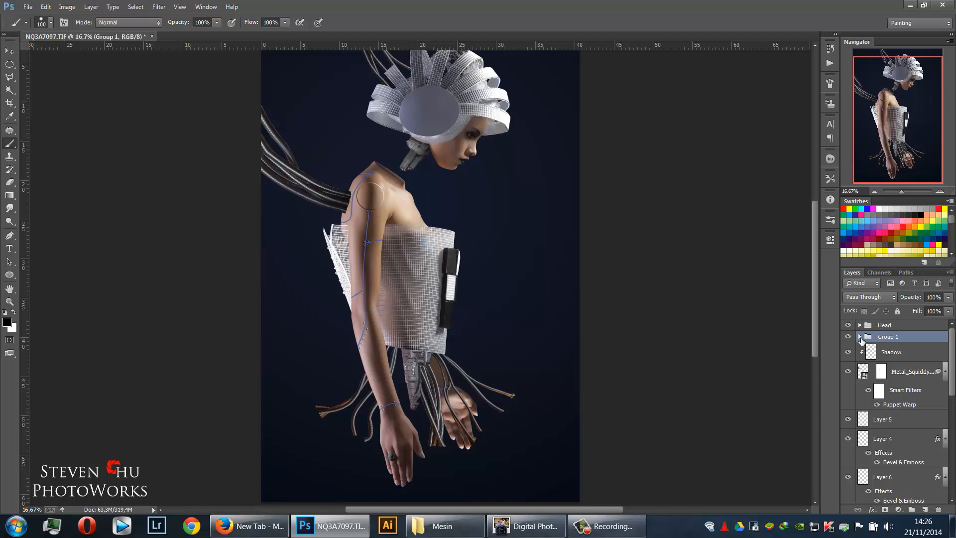
pyautogui.click(860, 337)
pyautogui.click(860, 338)
pyautogui.hotkey('ctrl', '+')
pyautogui.hotkey('ctrl', '+')
pyautogui.hotkey('ctrl', '+')
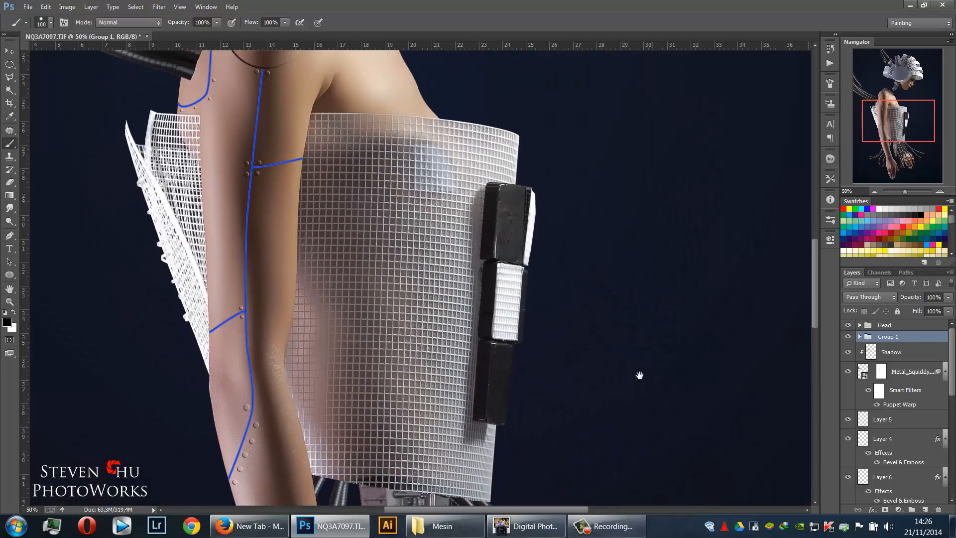
pyautogui.moveTo(637, 375); pyautogui.dragTo(563, 201)
pyautogui.moveTo(563, 298); pyautogui.dragTo(604, 213)
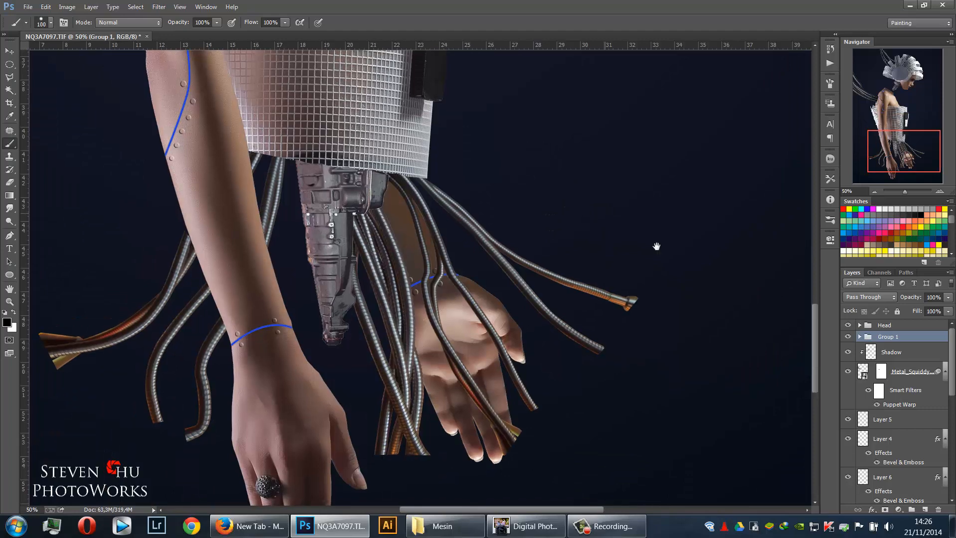
# Expand Group 1 and select the layer mask of its topmost Metal_Squiddy layer for editing the left-hand cable ends
pyautogui.click(860, 337)
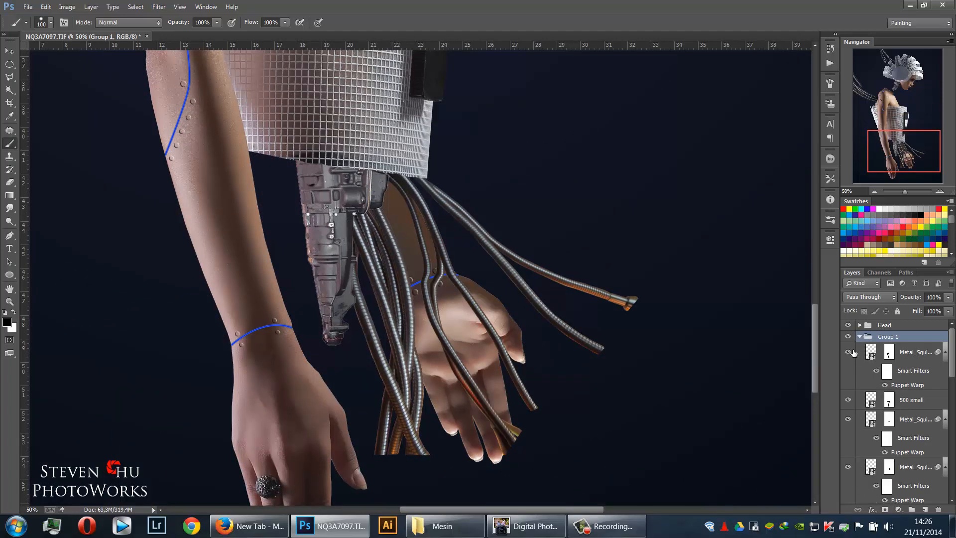
pyautogui.click(851, 352)
pyautogui.click(890, 353)
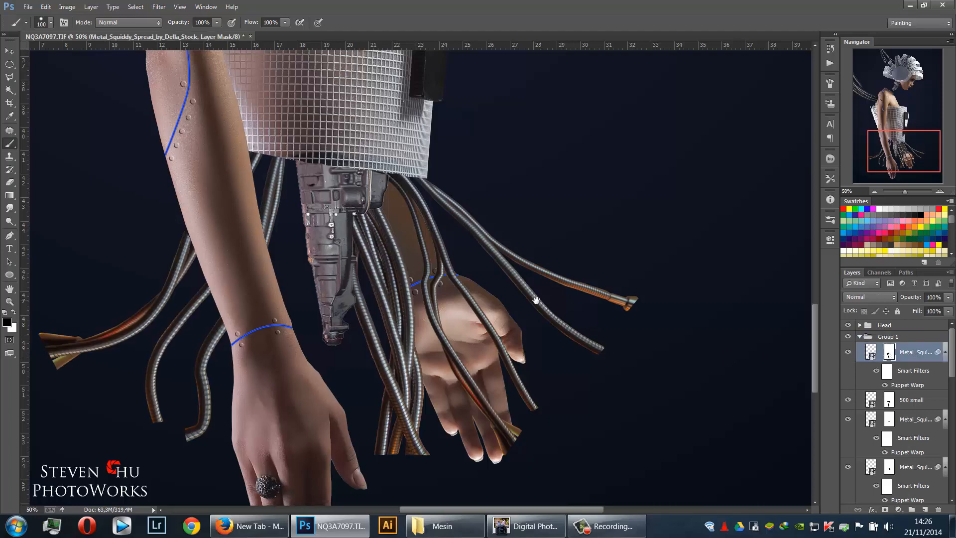
pyautogui.moveTo(537, 300); pyautogui.dragTo(672, 271)
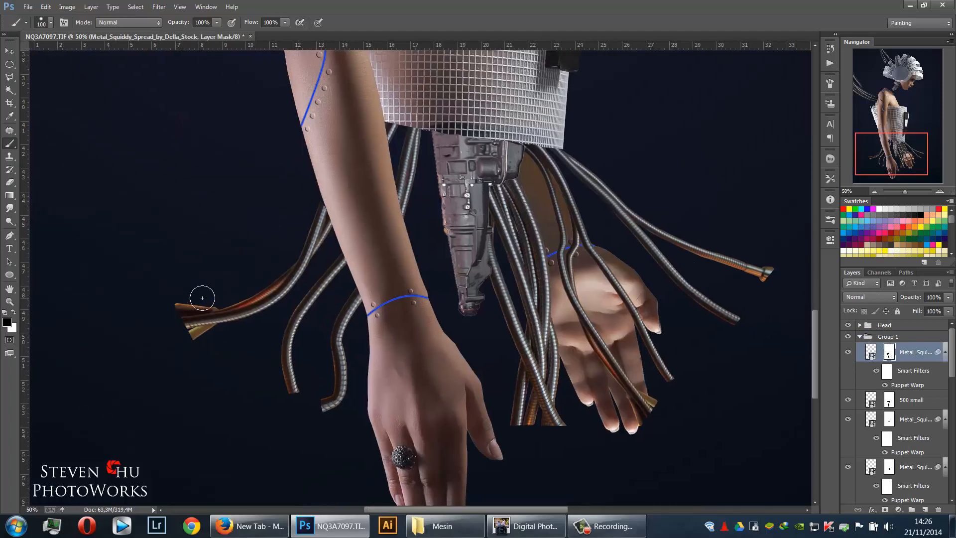
# Draw a closed Pen path around the frayed end of the leftmost cable
pyautogui.press('p')
pyautogui.click(188, 300)
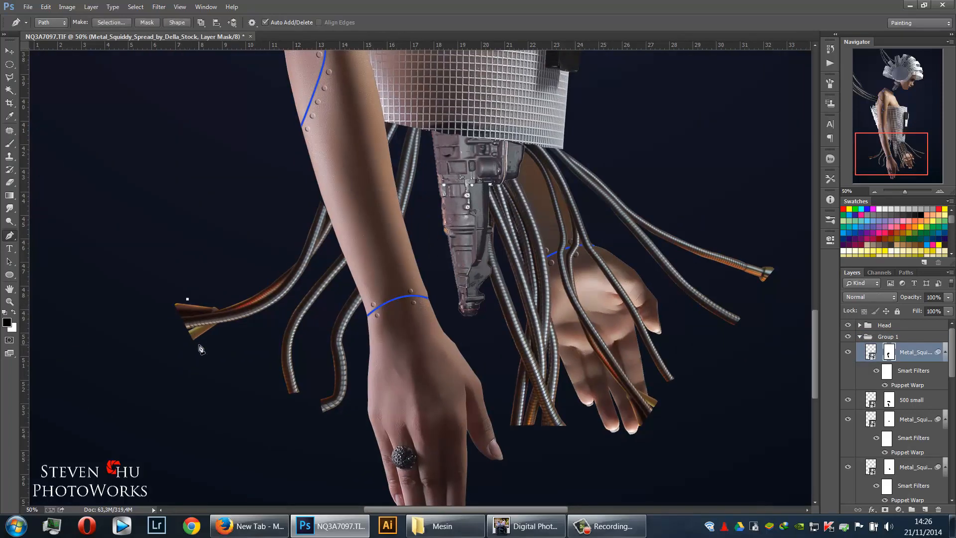
pyautogui.moveTo(198, 343); pyautogui.dragTo(222, 363)
pyautogui.hotkey('ctrl', 'z')
pyautogui.hotkey('ctrl', 'z')
pyautogui.moveTo(181, 317); pyautogui.dragTo(187, 330)
pyautogui.keyDown('alt'); pyautogui.click(182, 318); pyautogui.keyUp('alt')
pyautogui.moveTo(198, 337); pyautogui.dragTo(160, 324)
pyautogui.click(204, 352)
pyautogui.click(183, 294)
pyautogui.click(177, 293)
# Add closed Pen paths around the tips of the two shorter cables hanging beside the front forearm
pyautogui.click(281, 388)
pyautogui.moveTo(298, 389); pyautogui.dragTo(307, 388)
pyautogui.click(295, 405)
pyautogui.click(321, 390)
pyautogui.moveTo(329, 414); pyautogui.dragTo(339, 415)
pyautogui.hotkey('ctrl', 'z')
pyautogui.moveTo(332, 417); pyautogui.dragTo(302, 423)
pyautogui.click(321, 391)
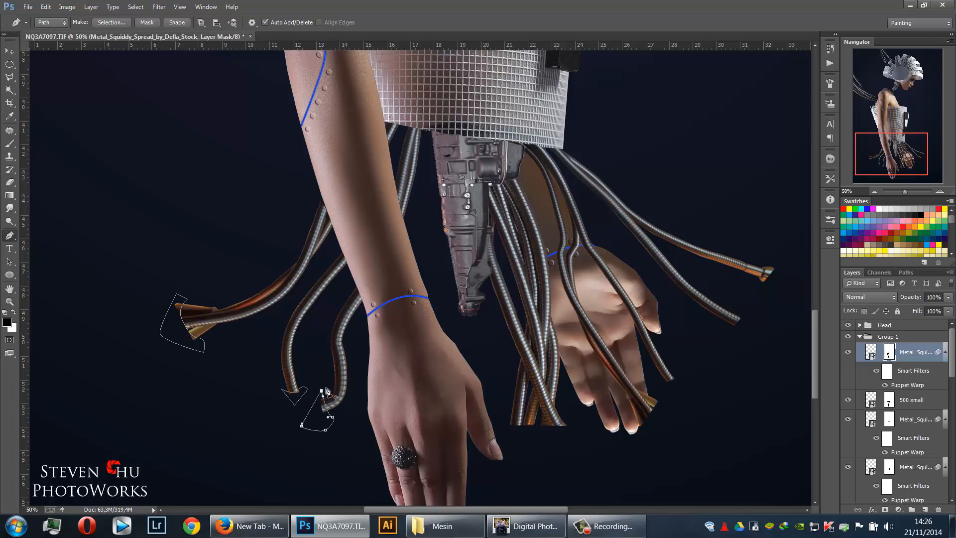
# Save the work path under the name Wire1
pyautogui.click(905, 272)
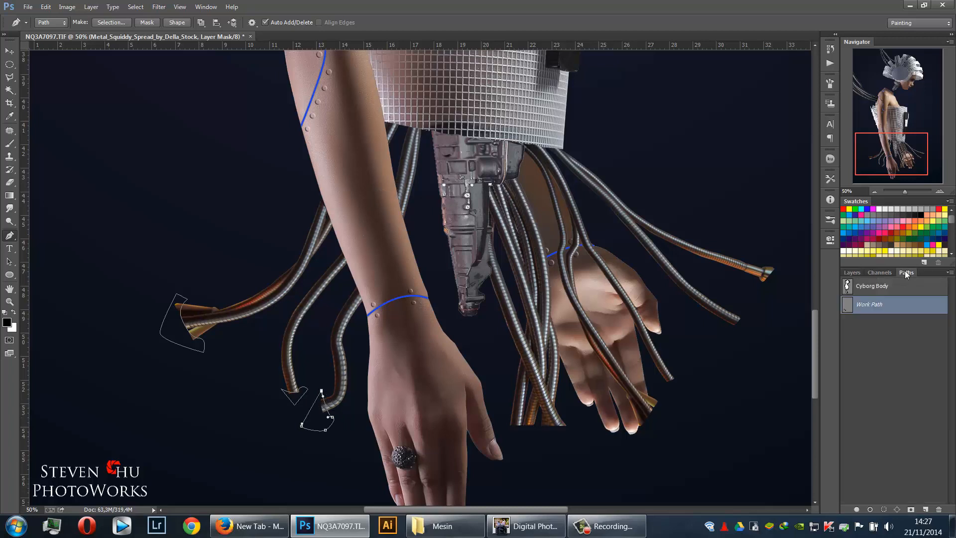
pyautogui.doubleClick(878, 309)
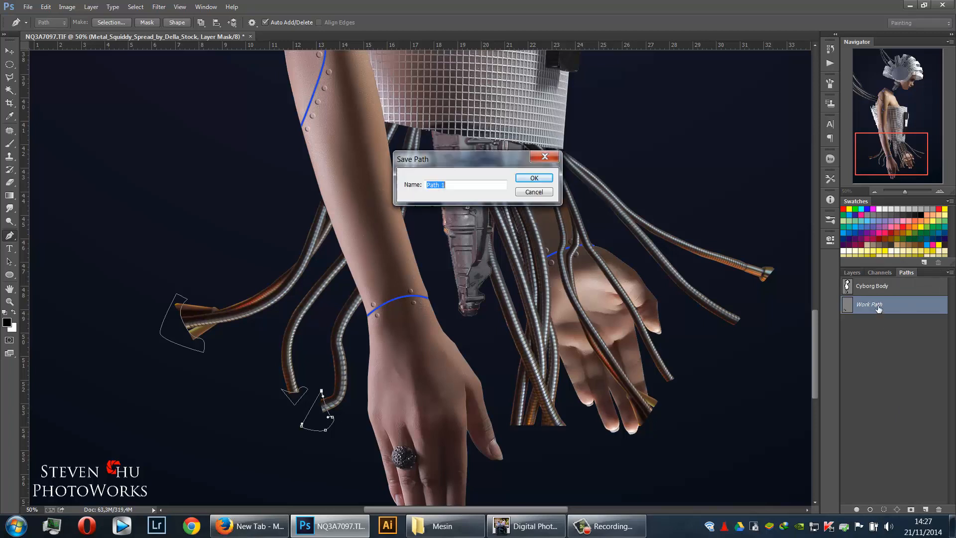
pyautogui.press('BackSpace')
pyautogui.press('Return')
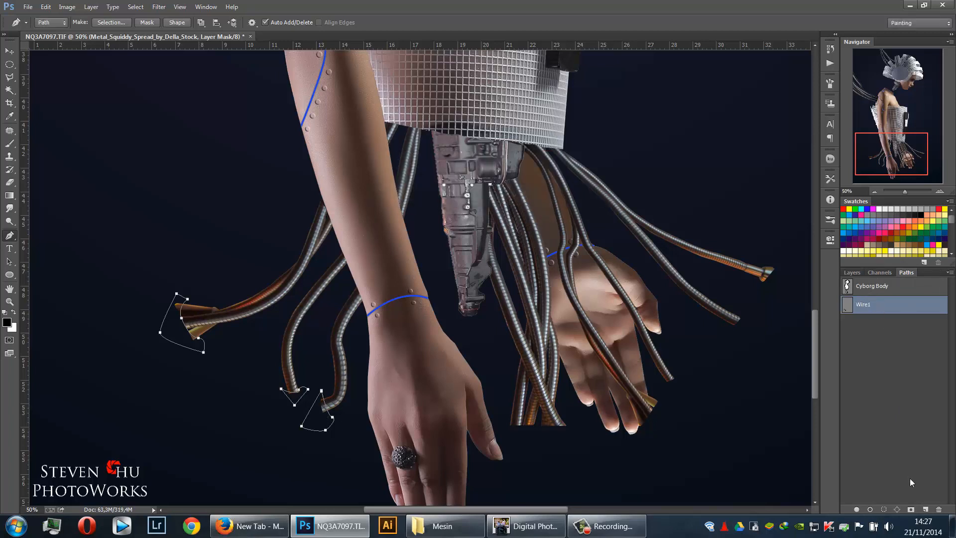
# Load the Wire1 path as a selection, fill it with black on the cable layer's mask, and deselect
pyautogui.click(885, 509)
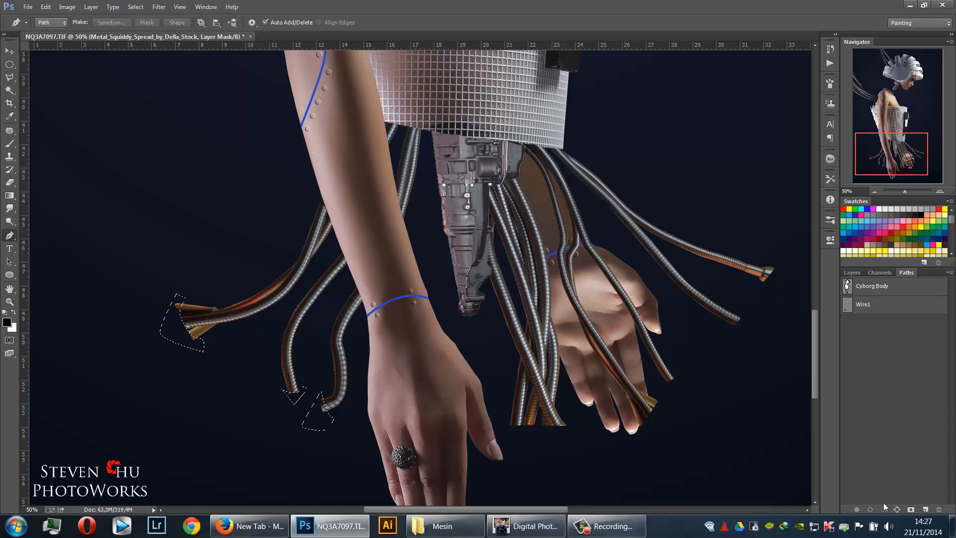
pyautogui.click(853, 272)
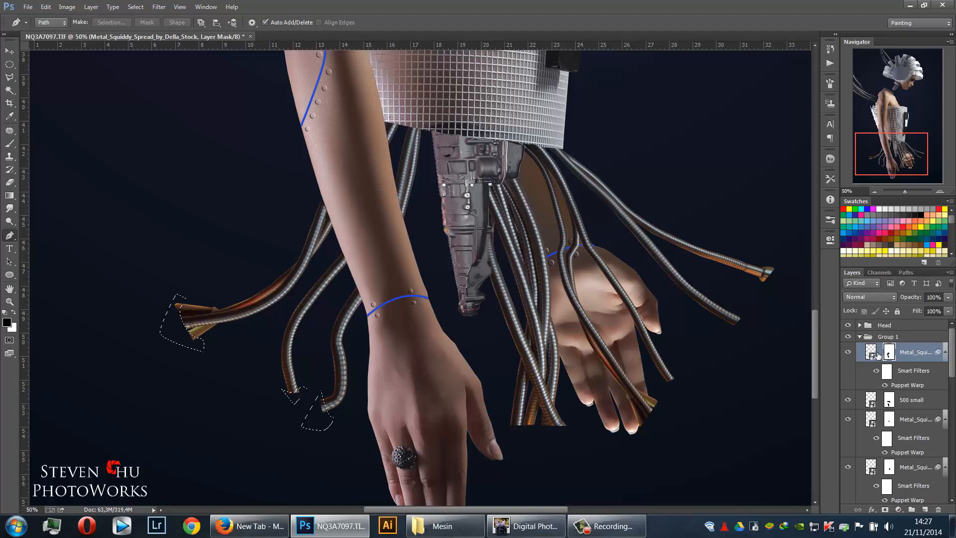
pyautogui.press('x')
pyautogui.press('Delete')
pyautogui.hotkey('ctrl', 'd')
# Start a Pen path around the frayed end of the rightmost cable
pyautogui.moveTo(658, 364); pyautogui.dragTo(485, 314)
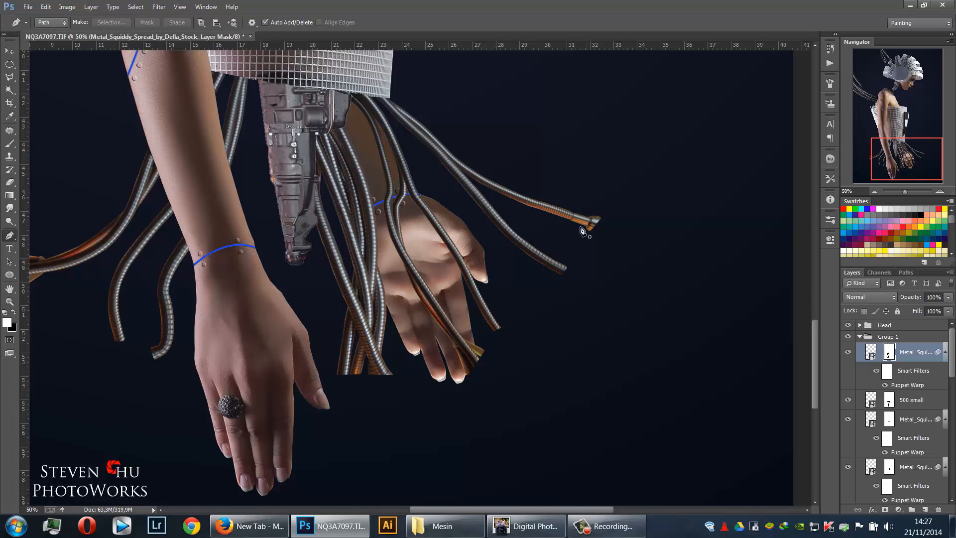
pyautogui.click(587, 207)
pyautogui.moveTo(572, 235); pyautogui.dragTo(572, 233)
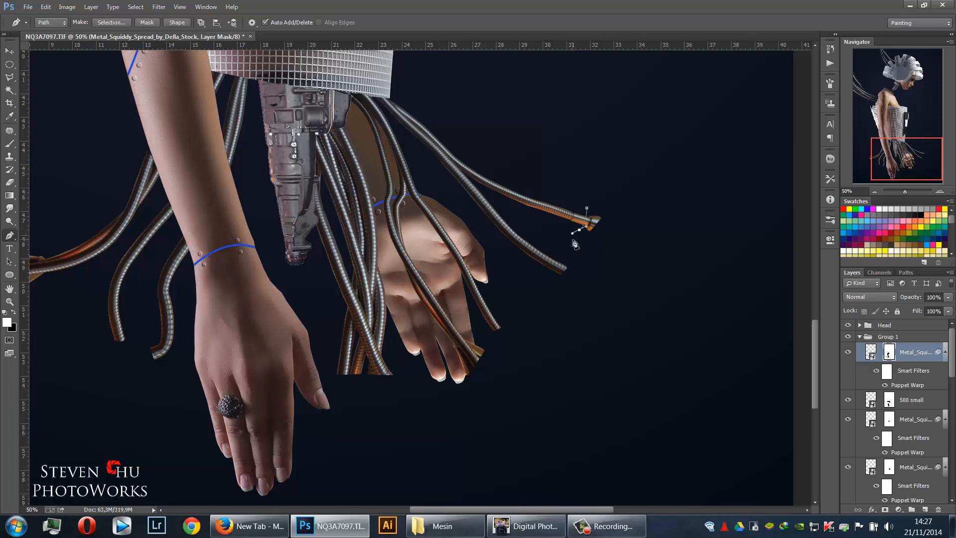
# Complete a closed Pen path around the loose cable ends beside and below the open palm-up hand
pyautogui.click(574, 249)
pyautogui.moveTo(552, 273); pyautogui.dragTo(550, 277)
pyautogui.moveTo(522, 306); pyautogui.dragTo(477, 330)
pyautogui.click(481, 339)
pyautogui.moveTo(461, 365); pyautogui.dragTo(452, 365)
pyautogui.click(401, 360)
pyautogui.moveTo(335, 362); pyautogui.dragTo(319, 351)
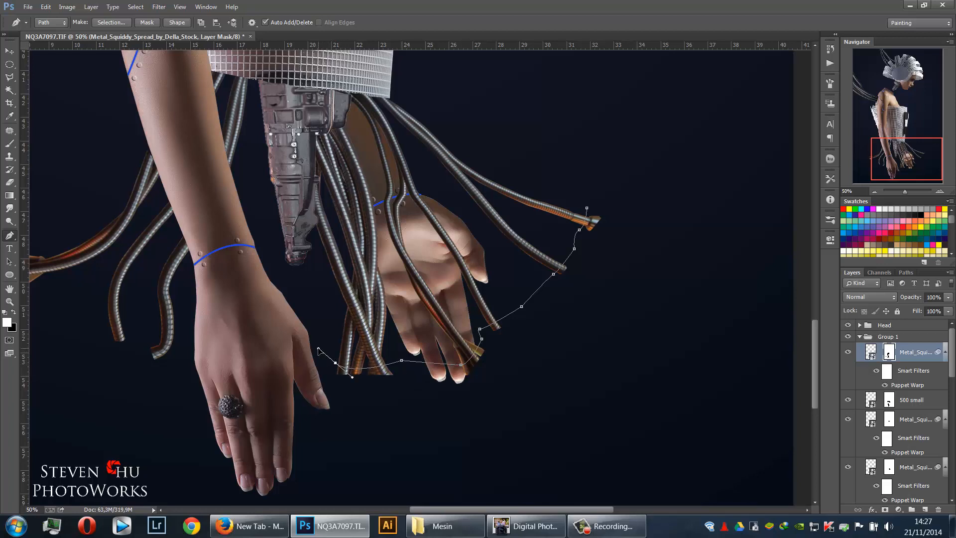
pyautogui.click(325, 379)
pyautogui.click(384, 419)
pyautogui.moveTo(554, 390); pyautogui.dragTo(567, 386)
pyautogui.click(640, 265)
pyautogui.click(639, 207)
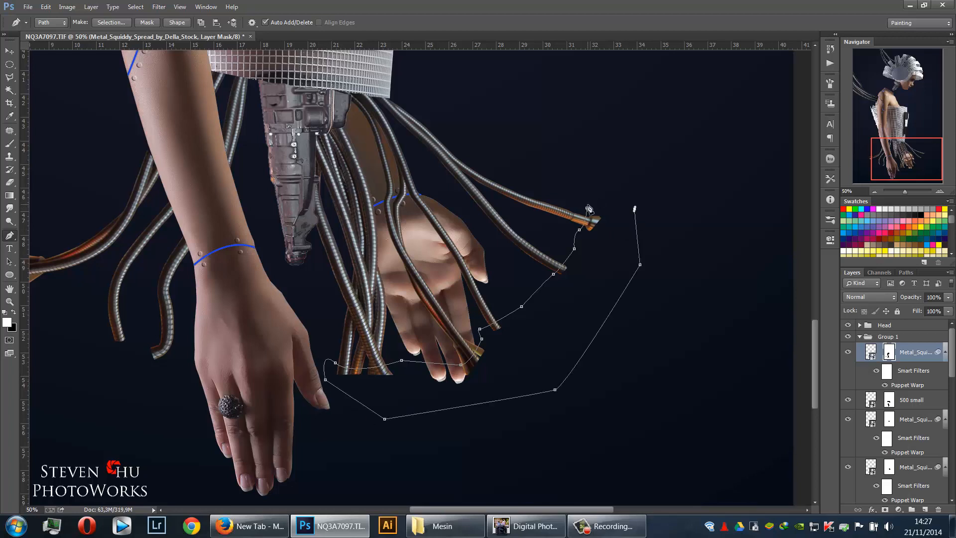
pyautogui.click(587, 208)
# Convert the closed path around the cable ends into a selection using the default settings
pyautogui.rightClick(630, 266)
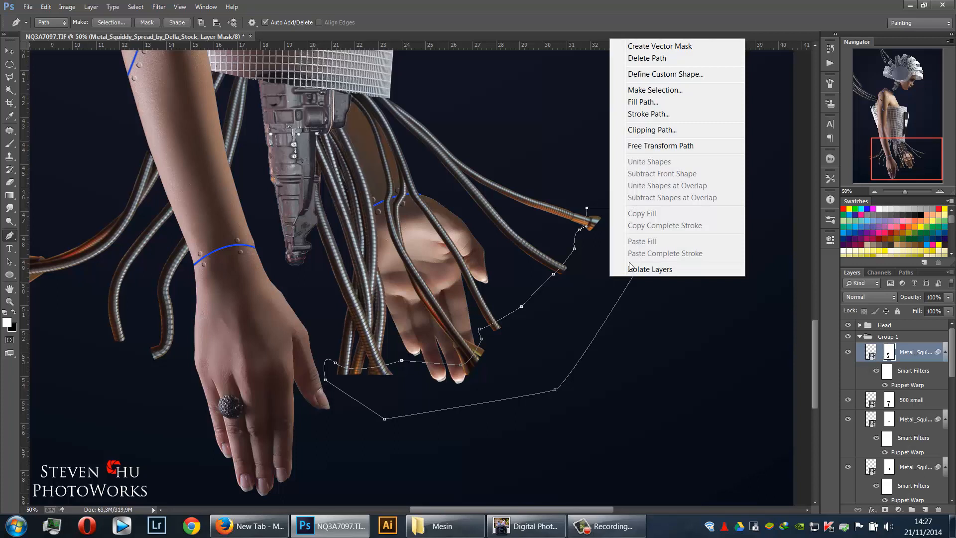
pyautogui.click(655, 89)
pyautogui.press('Return')
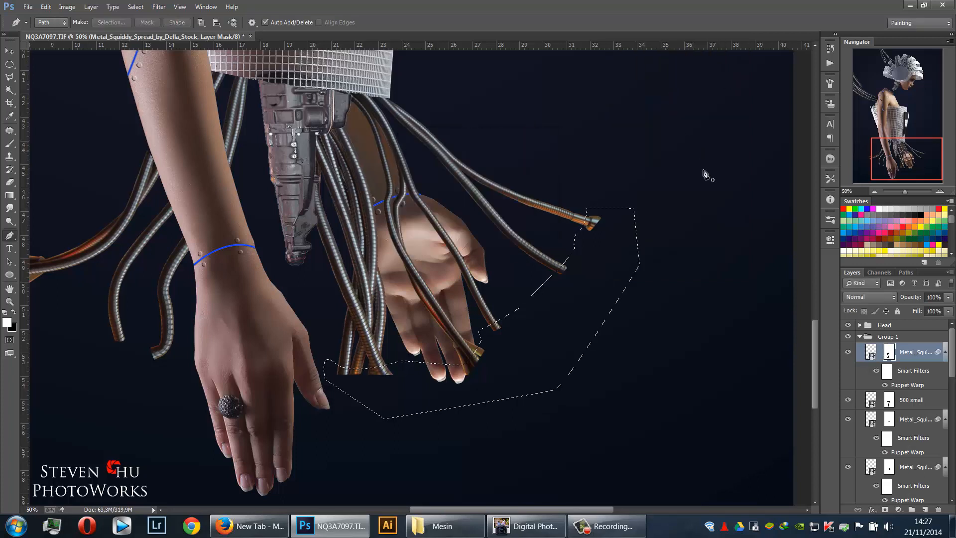
# Clear the selected area on the mask of the Metal_Squiddy layer below 500 small, trimming its cable ends and keeping the selection active
pyautogui.click(888, 403)
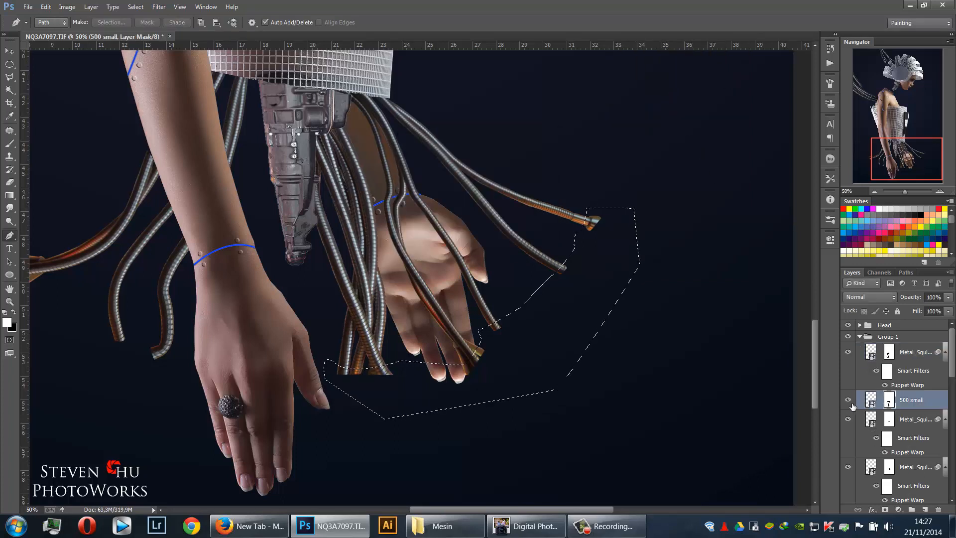
pyautogui.click(849, 401)
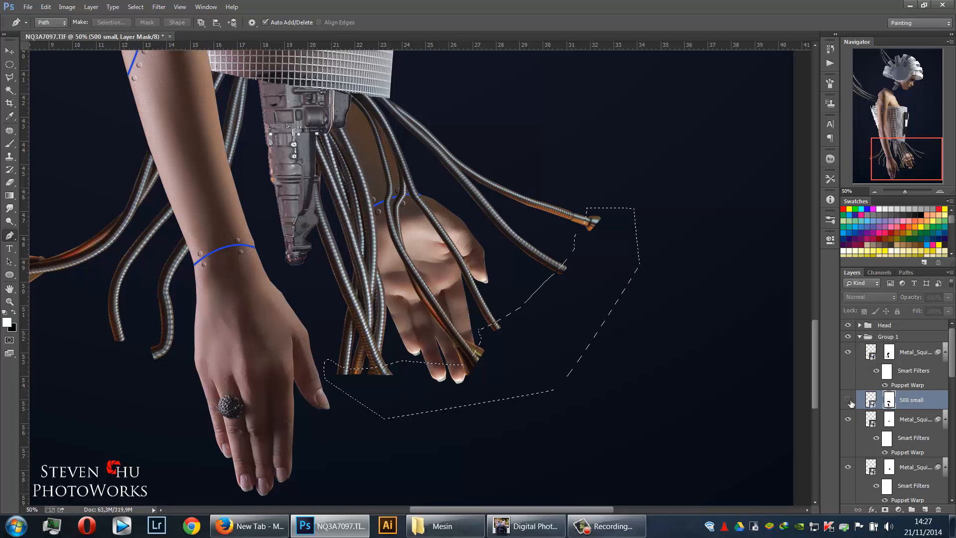
pyautogui.click(849, 402)
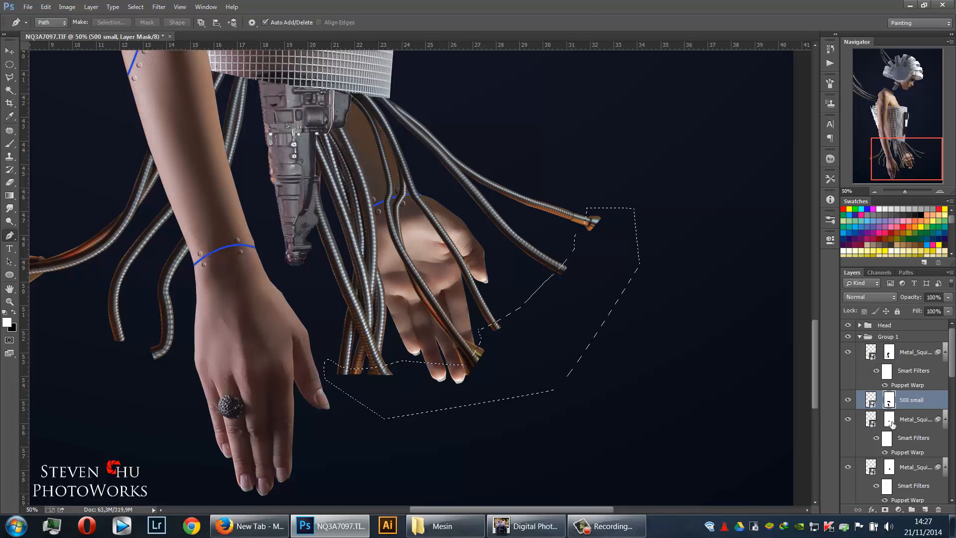
pyautogui.click(891, 420)
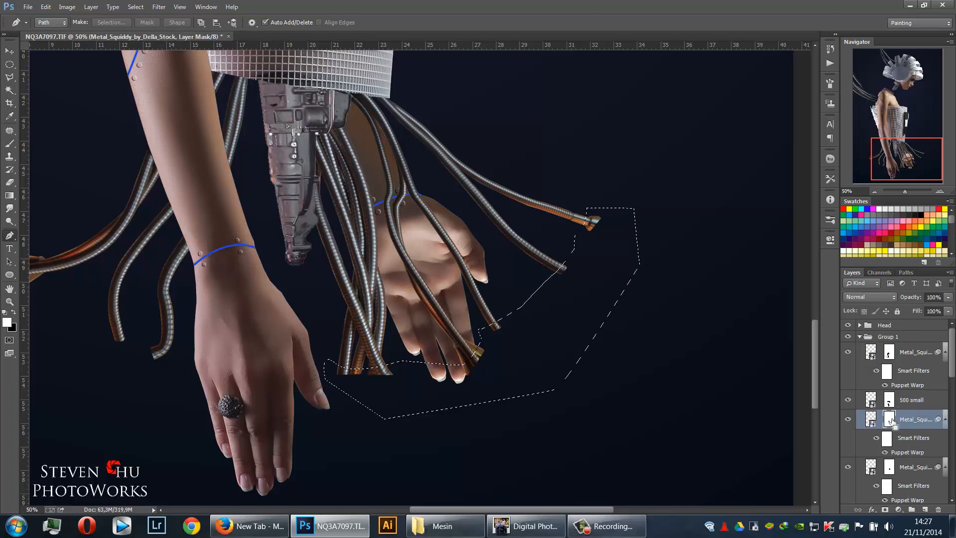
pyautogui.hotkey('ctrl', 'd')
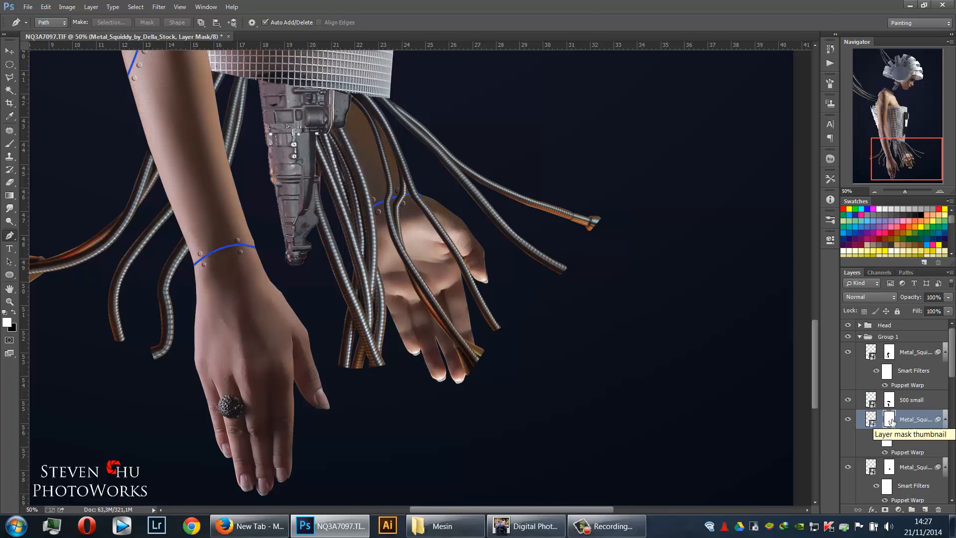
pyautogui.hotkey('ctrl', 'z')
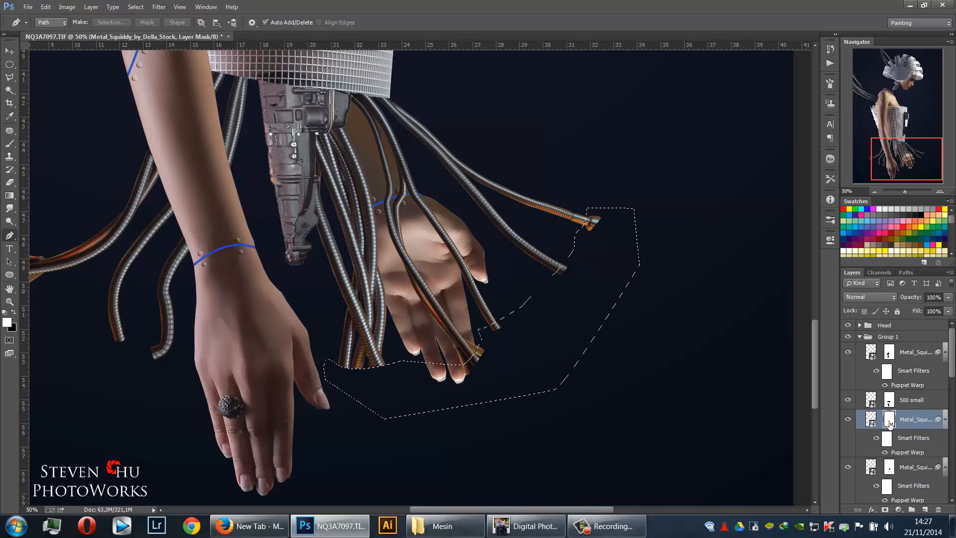
# Clear the selected area on the lower Metal_Squiddy_Spread layer's mask to trim the remaining cable ends, and deselect
pyautogui.click(845, 421)
pyautogui.click(844, 422)
pyautogui.click(889, 467)
pyautogui.press('Delete')
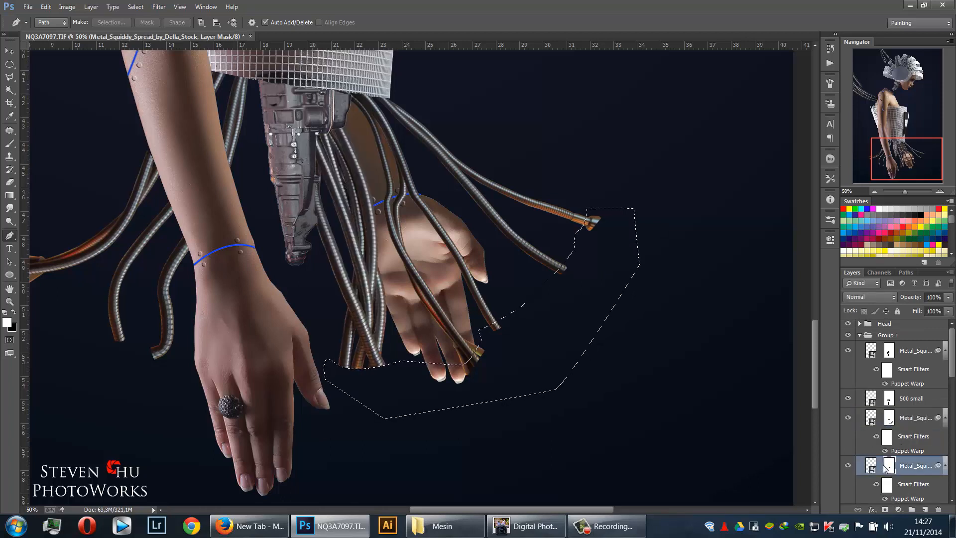
pyautogui.hotkey('ctrl', 'd')
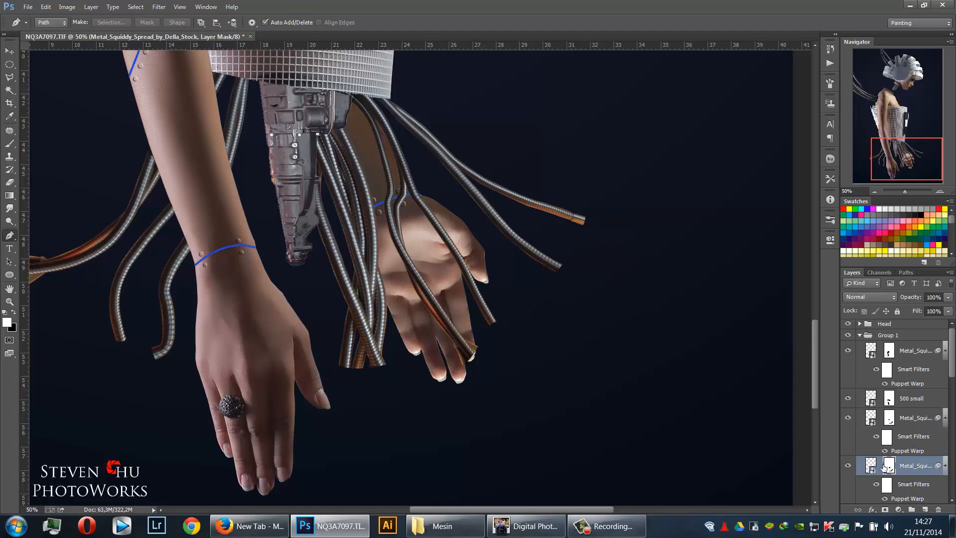
# Examine the trimmed cables against the body and head, up to a view of the entire composite
pyautogui.hotkey('ctrl', '-')
pyautogui.scroll(5, 543, 267)
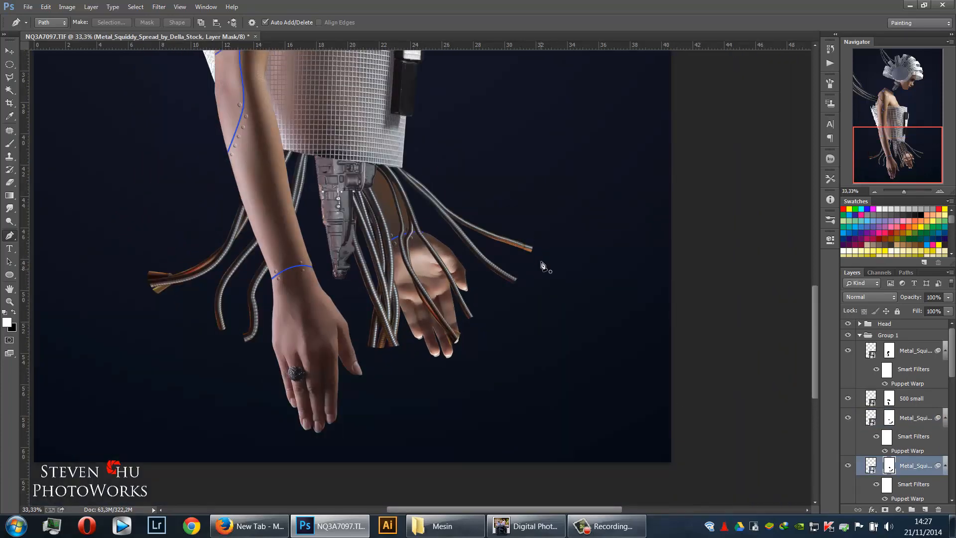
pyautogui.scroll(6, 546, 285)
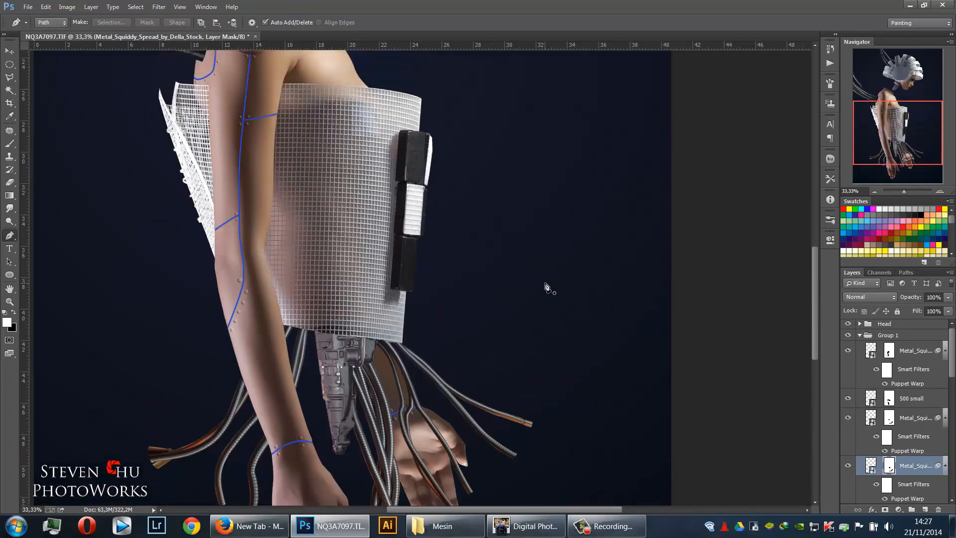
pyautogui.scroll(4, 540, 303)
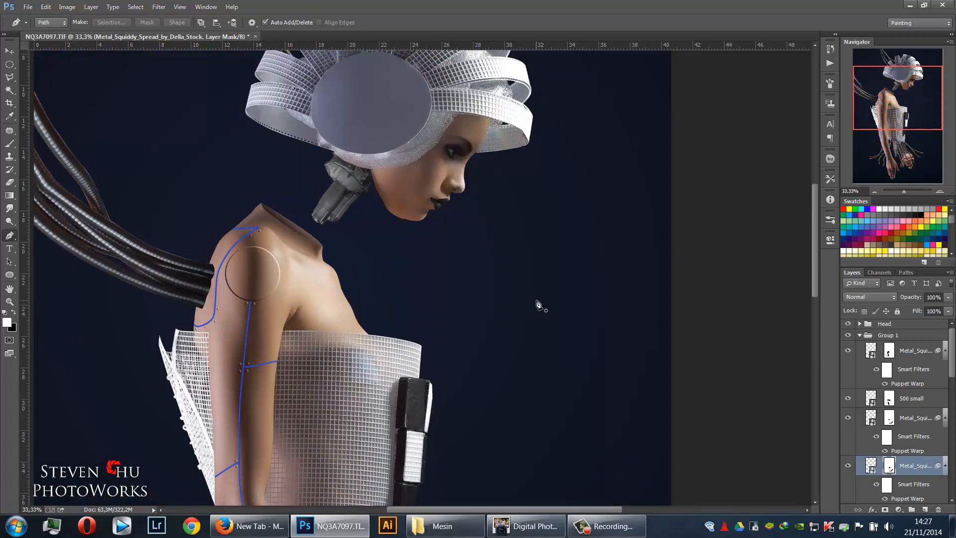
pyautogui.scroll(-8, 539, 306)
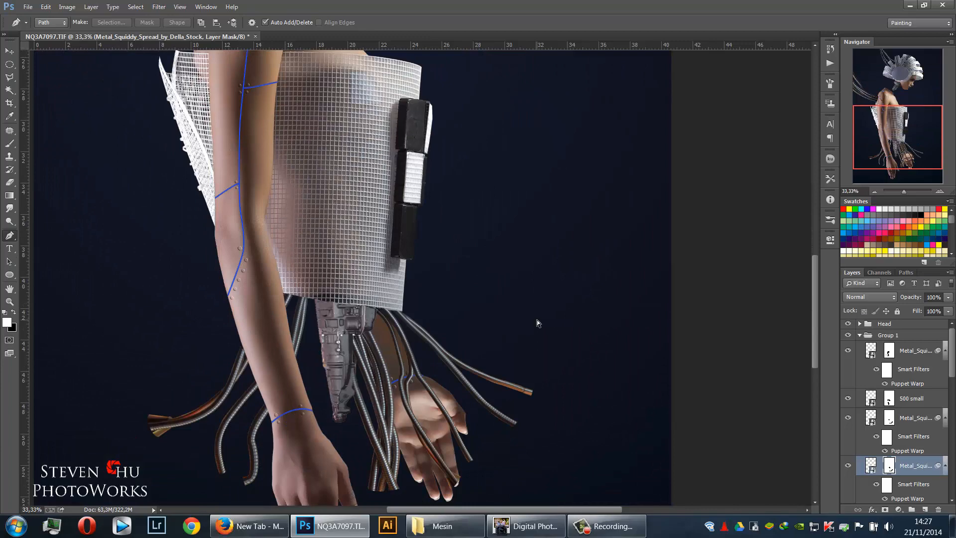
pyautogui.hotkey('ctrl', '-')
pyautogui.hotkey('ctrl', '-')
pyautogui.hotkey('ctrl', '-')
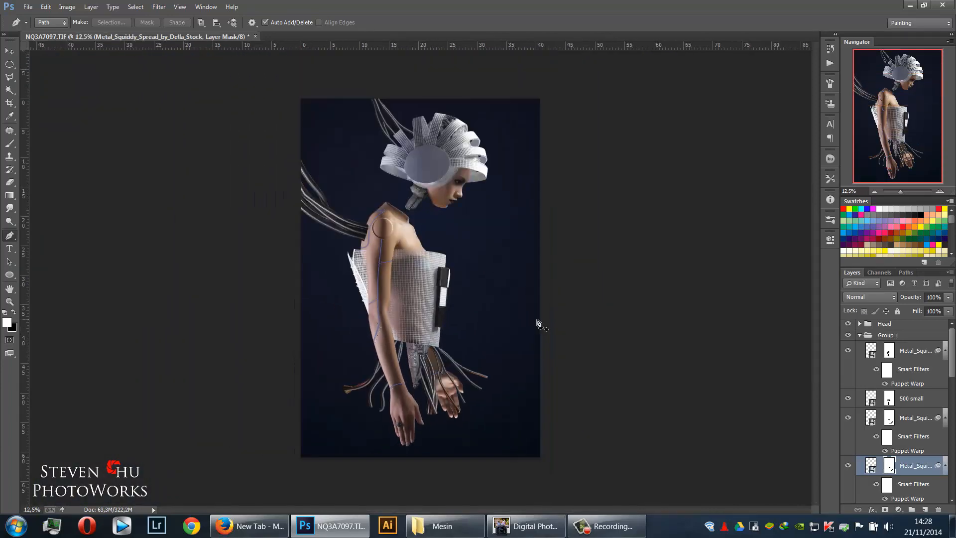
pyautogui.press('F8')
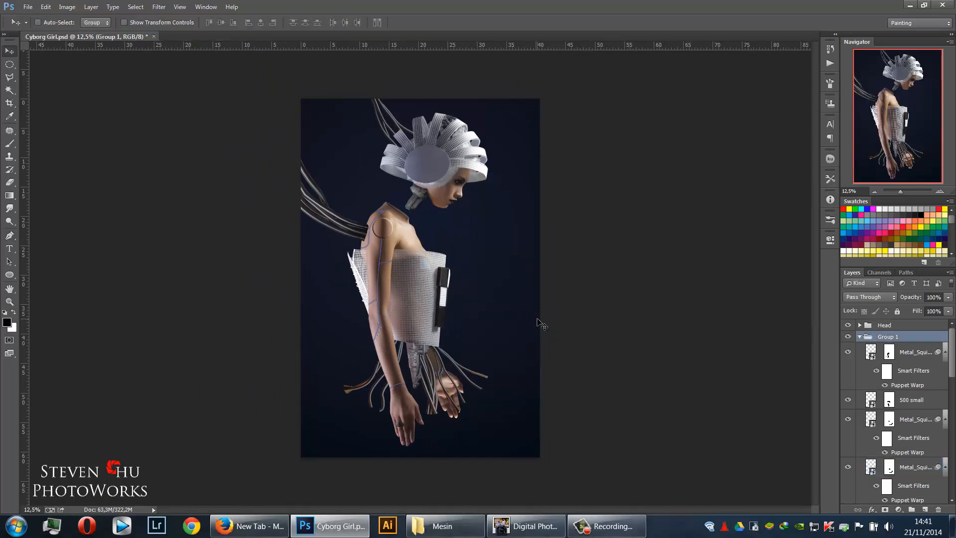
# Collapse Group 1 and check its contents by hiding and showing it
pyautogui.click(860, 337)
pyautogui.click(847, 338)
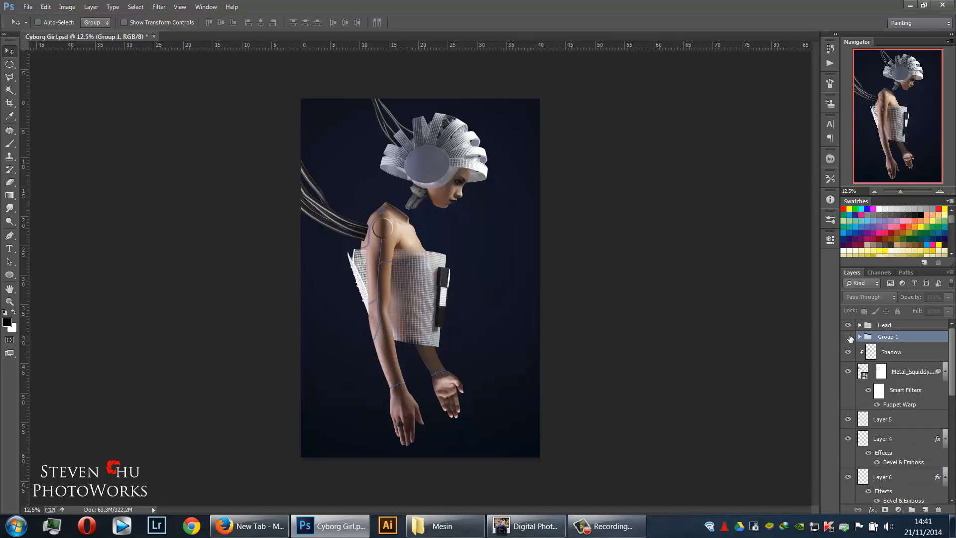
pyautogui.click(848, 337)
pyautogui.click(896, 359)
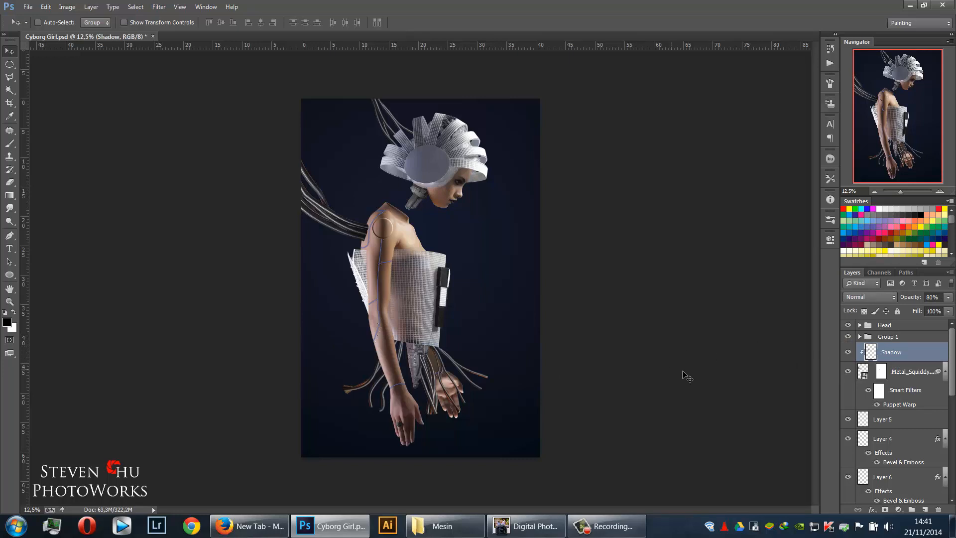
pyautogui.scroll(-2, 906, 441)
pyautogui.scroll(-5, 906, 441)
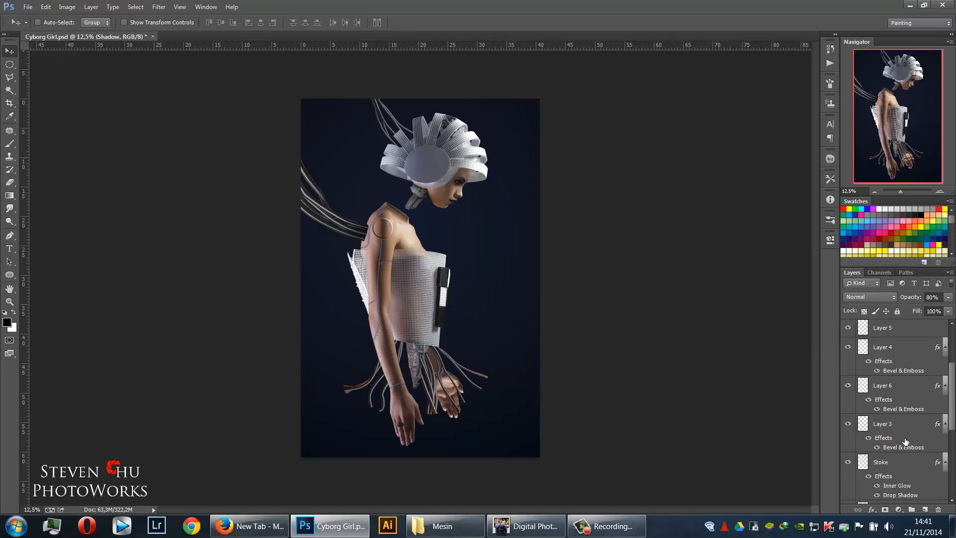
pyautogui.scroll(-4, 903, 443)
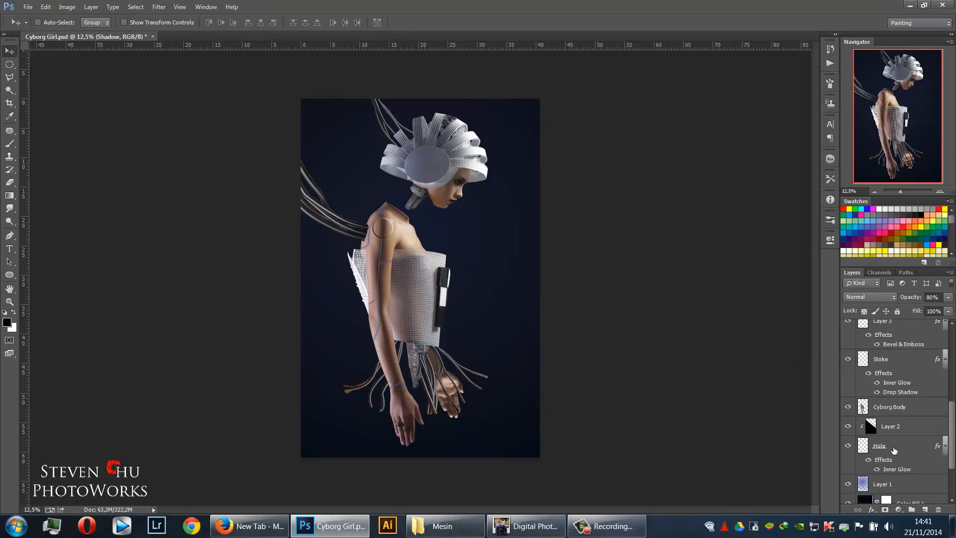
pyautogui.keyDown('shift'); pyautogui.click(897, 360); pyautogui.keyUp('shift')
pyautogui.scroll(9, 913, 443)
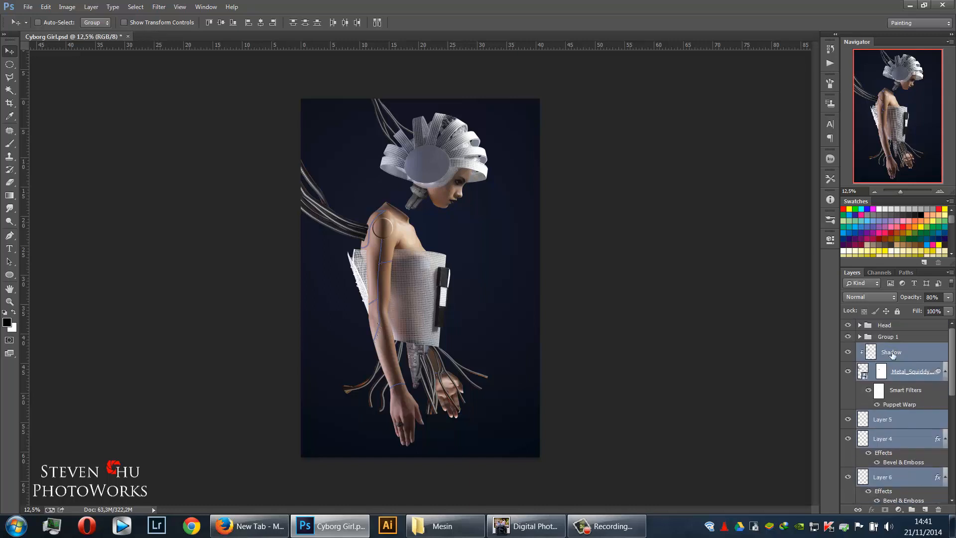
# Rename Group 1 as "Wire at Bottom"
pyautogui.click(889, 338)
pyautogui.doubleClick(889, 337)
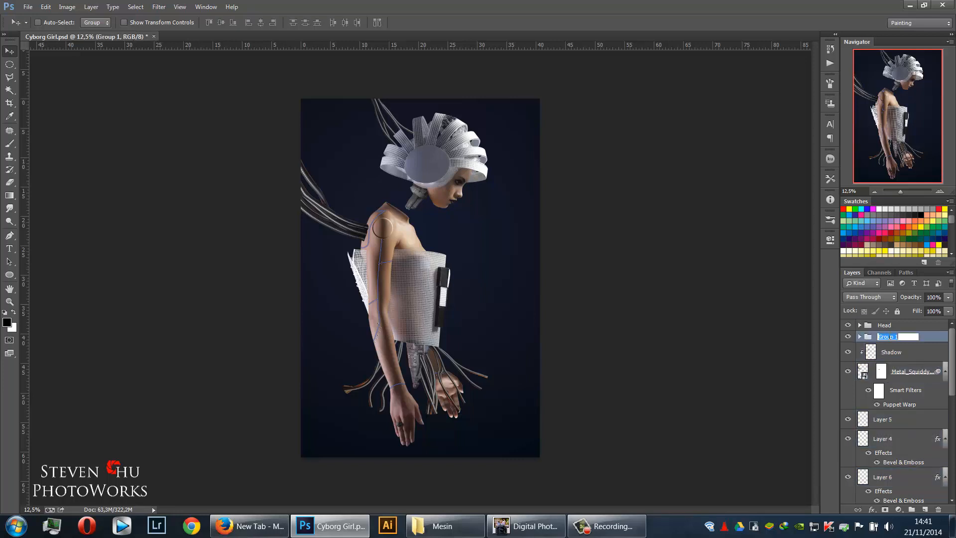
pyautogui.write('Wire at Bottom')
pyautogui.press('Return')
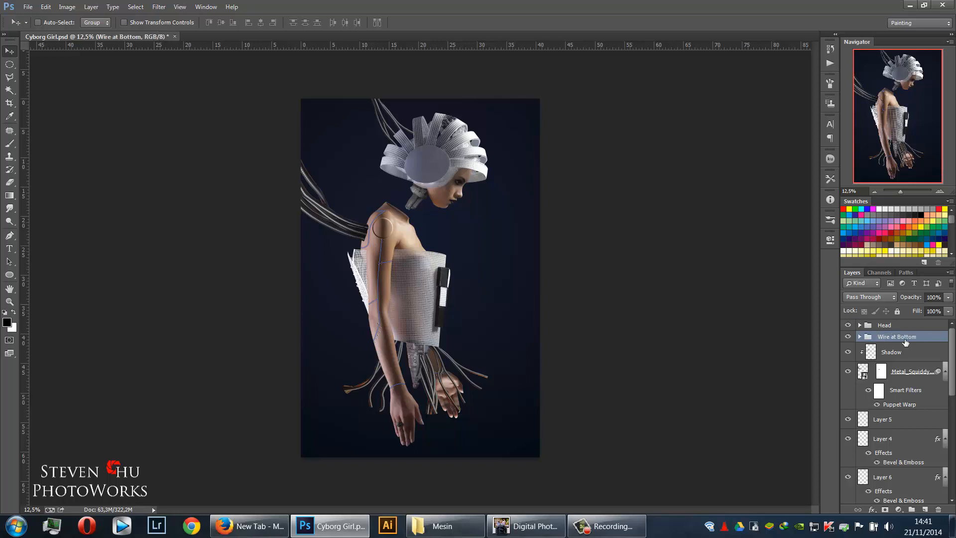
# Group all layers from Shadow down to Stoke into a new layer group
pyautogui.click(891, 352)
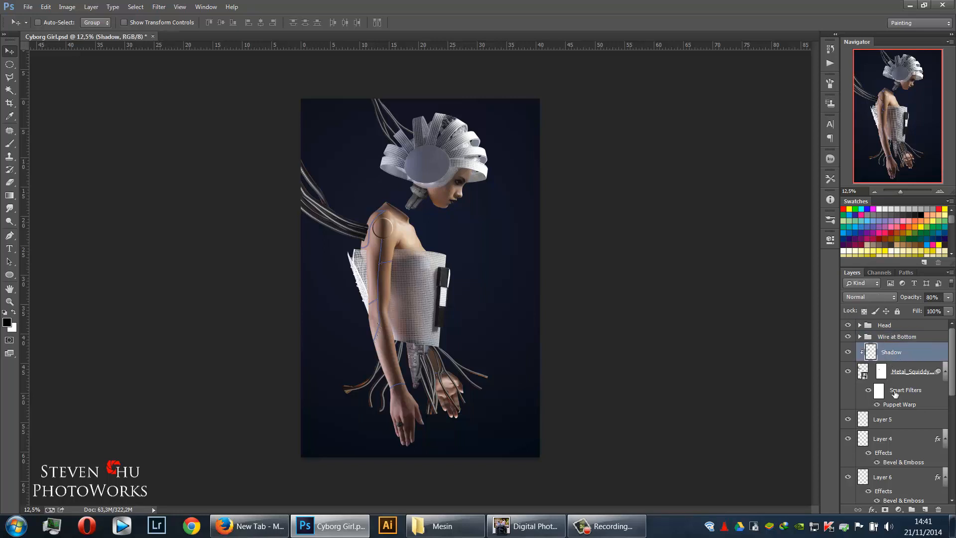
pyautogui.scroll(-10, 896, 396)
pyautogui.scroll(2, 898, 404)
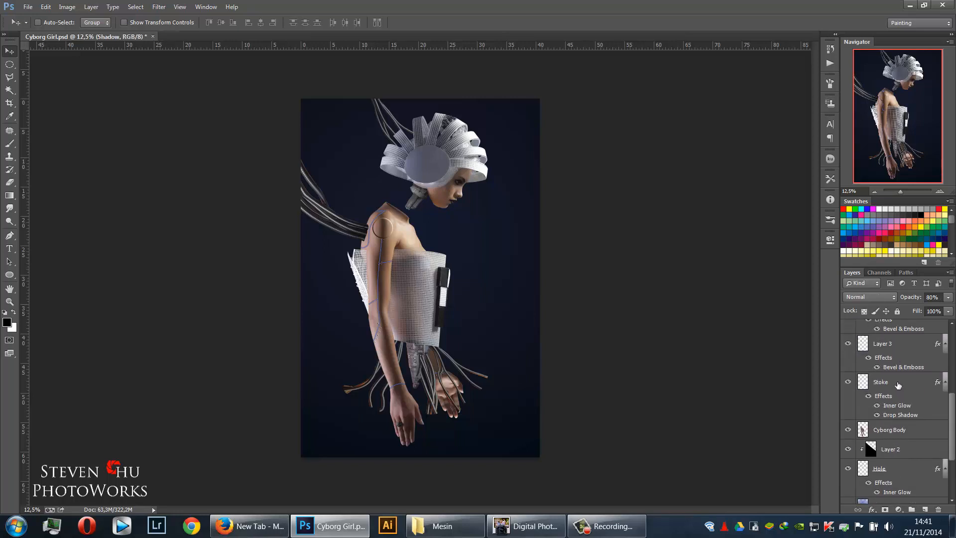
pyautogui.keyDown('shift'); pyautogui.click(898, 385); pyautogui.keyUp('shift')
pyautogui.scroll(6, 901, 399)
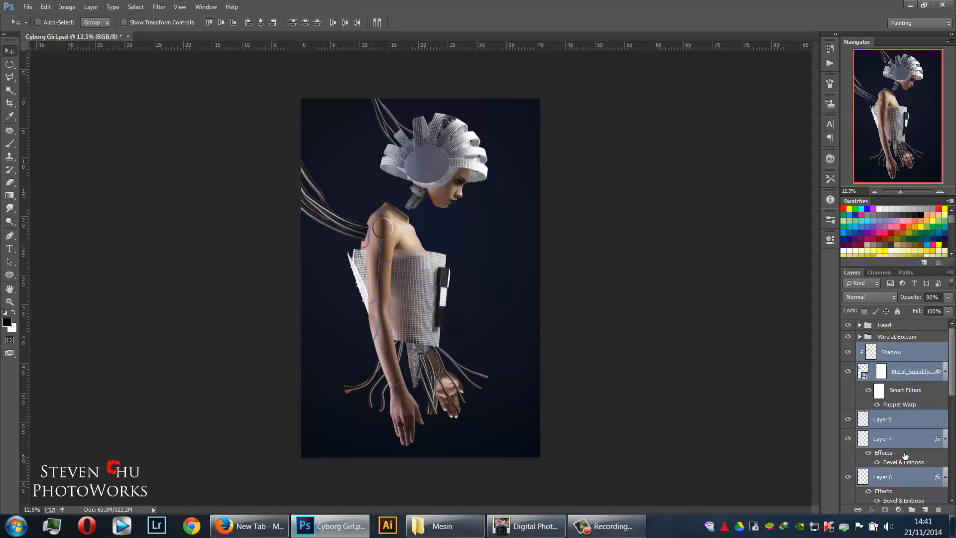
pyautogui.hotkey('ctrl', 'g')
# Rename the new group as "Robotic gear" and check its contents by hiding and showing it
pyautogui.doubleClick(885, 348)
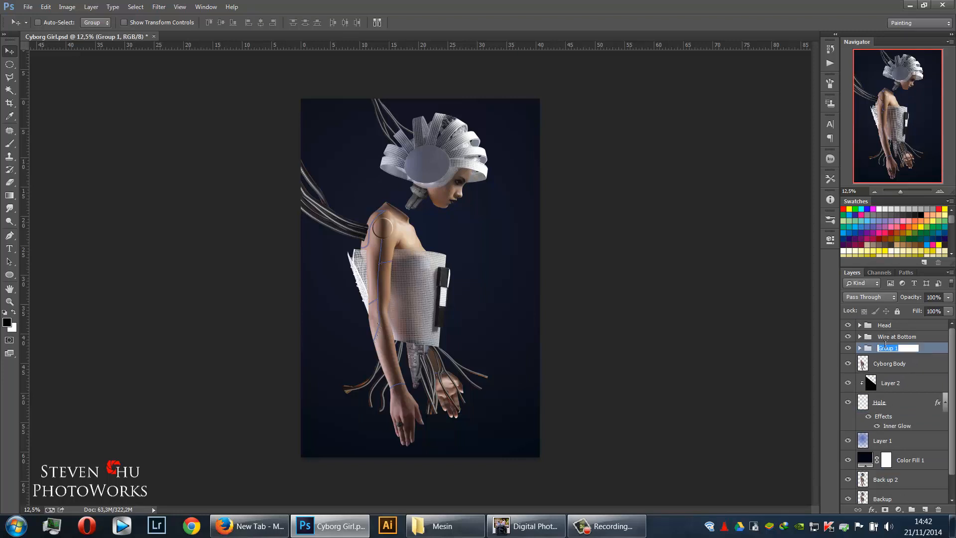
pyautogui.write('Robotic gear')
pyautogui.press('Return')
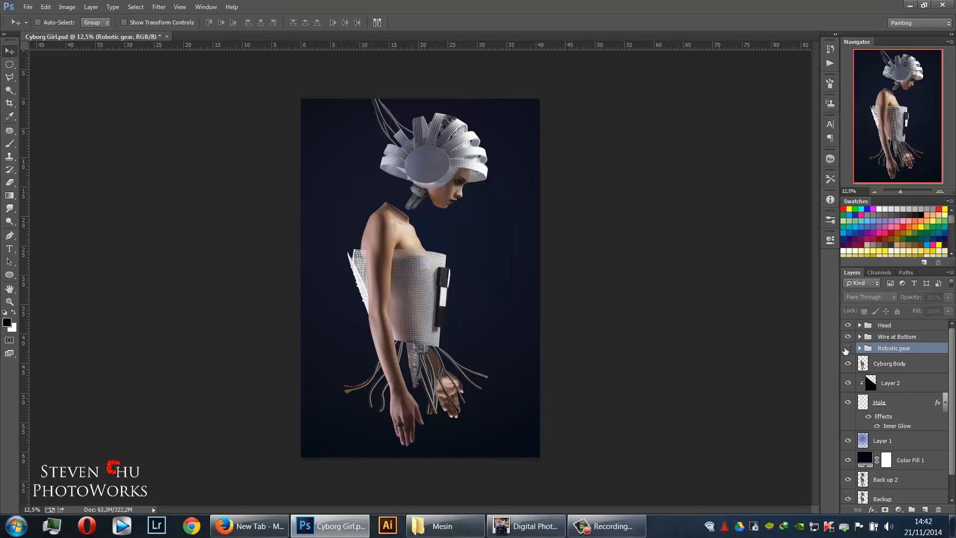
pyautogui.click(847, 348)
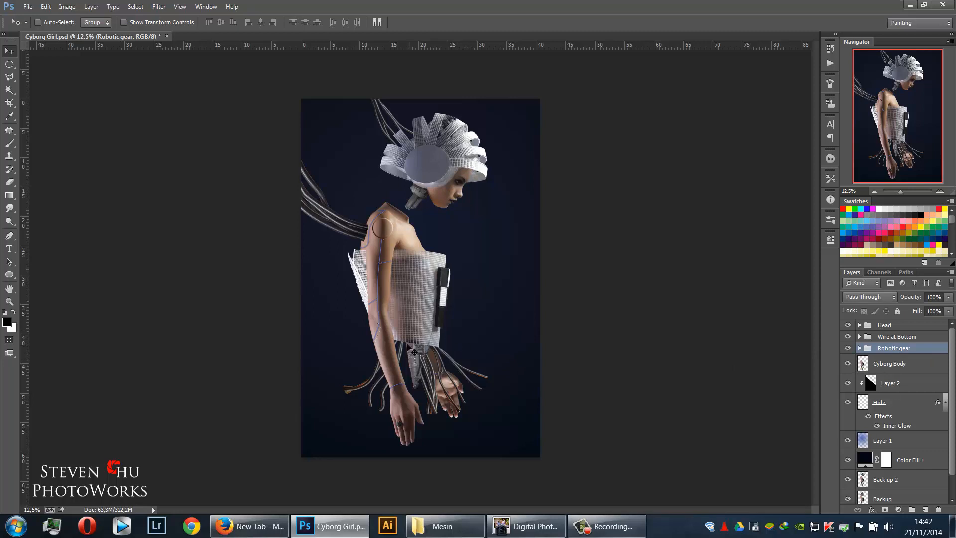
# Make the Cyborg Body layer active and switch to the Mesin stock image folder in Windows Explorer
pyautogui.click(896, 368)
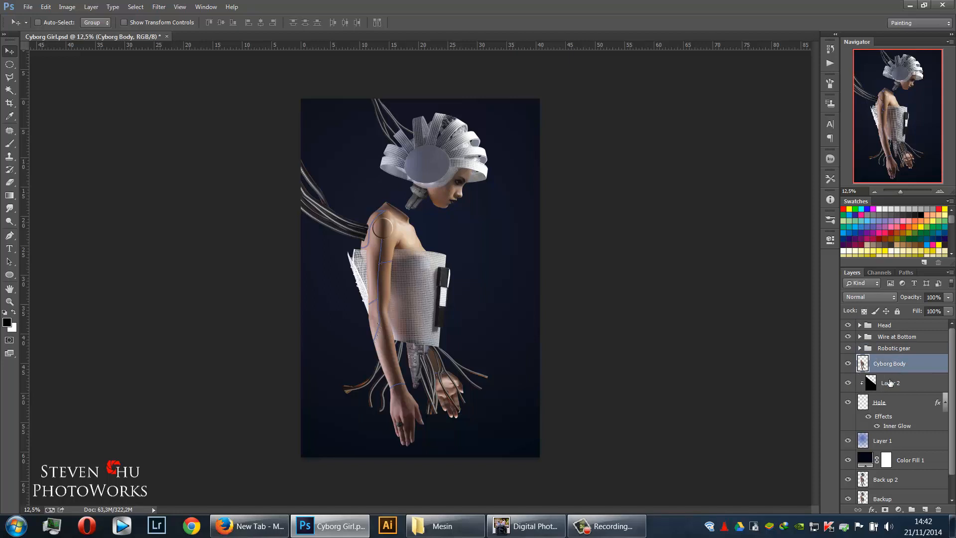
pyautogui.click(898, 404)
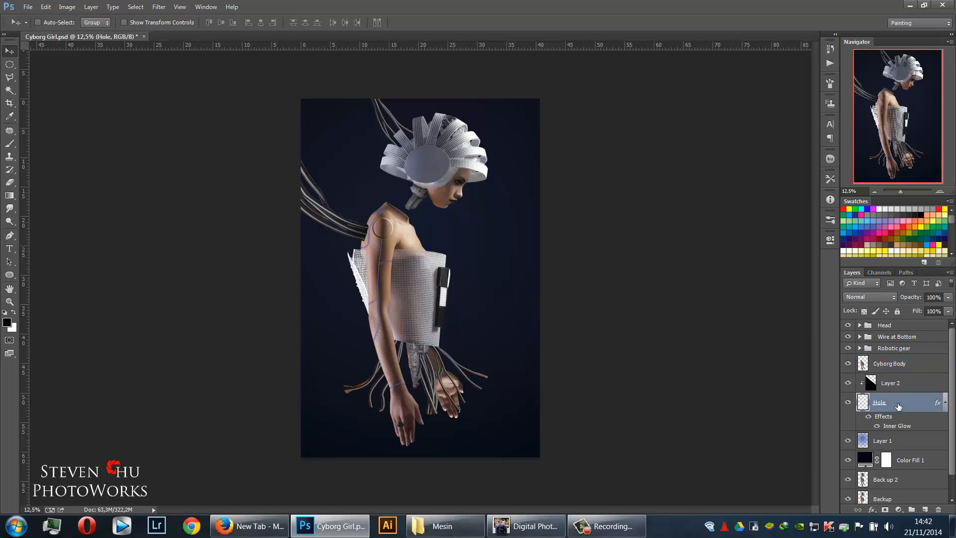
pyautogui.click(898, 364)
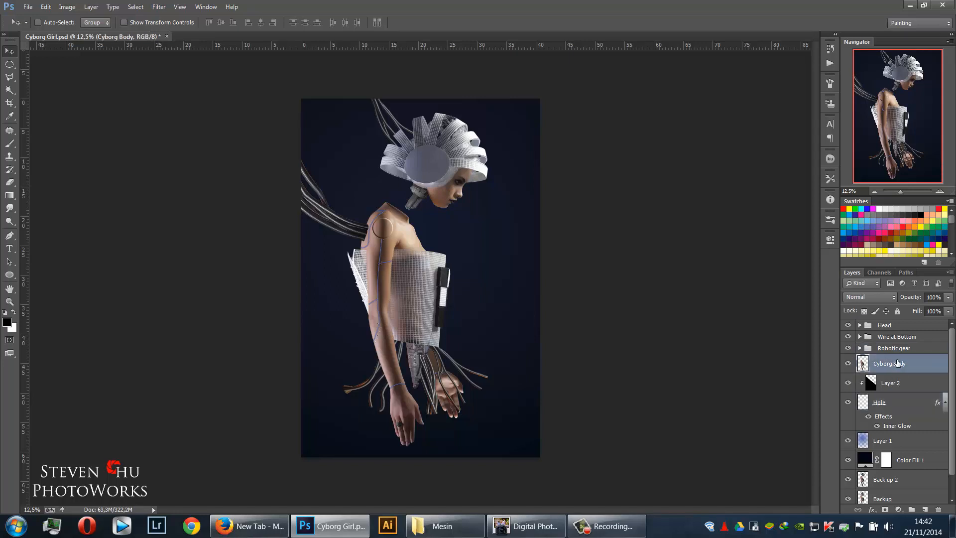
pyautogui.click(848, 348)
pyautogui.click(848, 348)
pyautogui.click(467, 529)
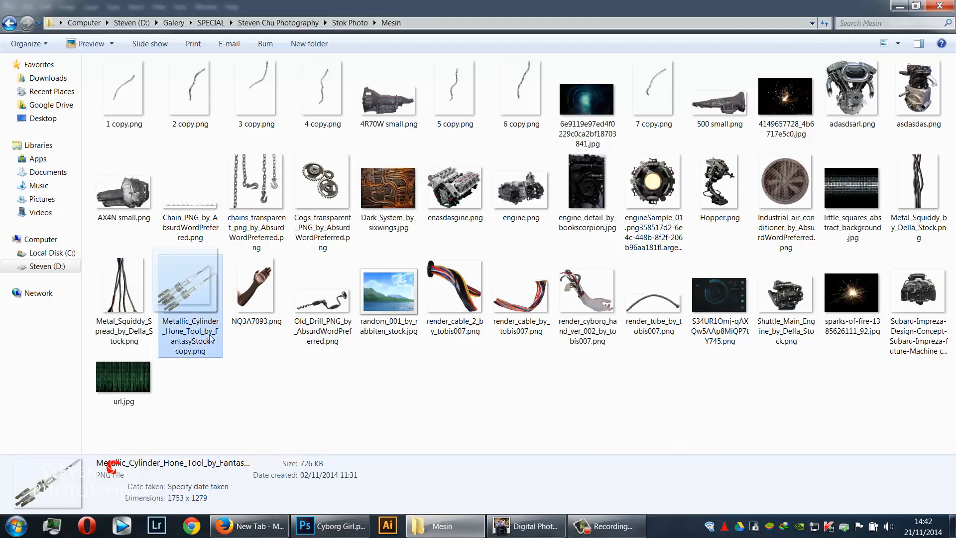
# Place Metallic_Cylinder_Hone_Tool_by_FantasyStock copy.png into the Cyborg Girl document, with its tip behind the elbow and its base beyond the canvas edge
pyautogui.moveTo(210, 338); pyautogui.dragTo(298, 389)
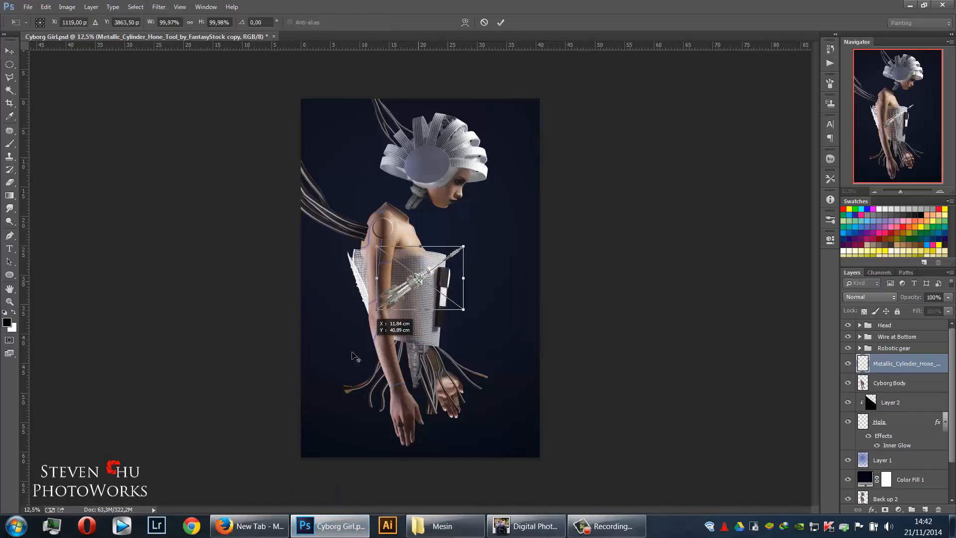
pyautogui.moveTo(422, 281); pyautogui.dragTo(347, 365)
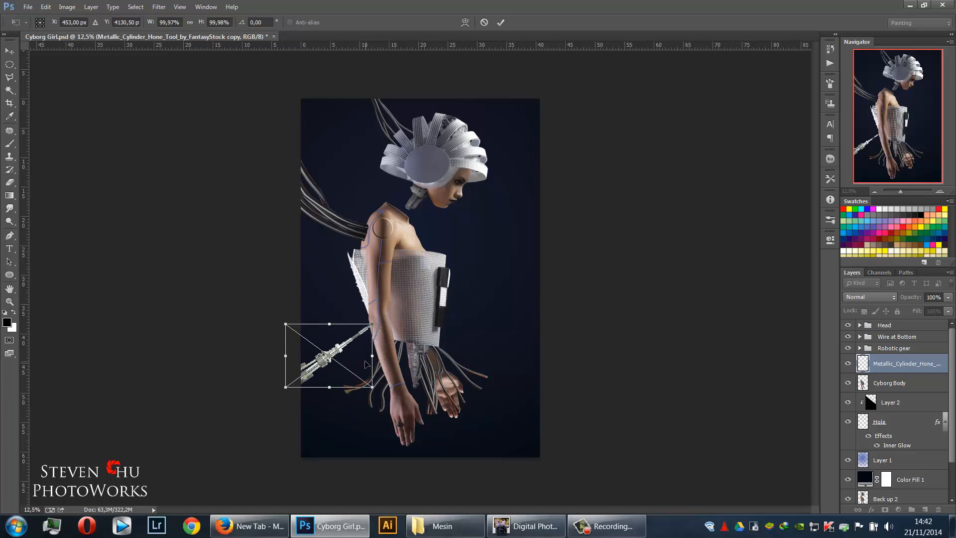
pyautogui.moveTo(346, 354)
pyautogui.mouseDown()
pyautogui.moveTo(346, 375)
pyautogui.moveTo(347, 350)
pyautogui.mouseUp()
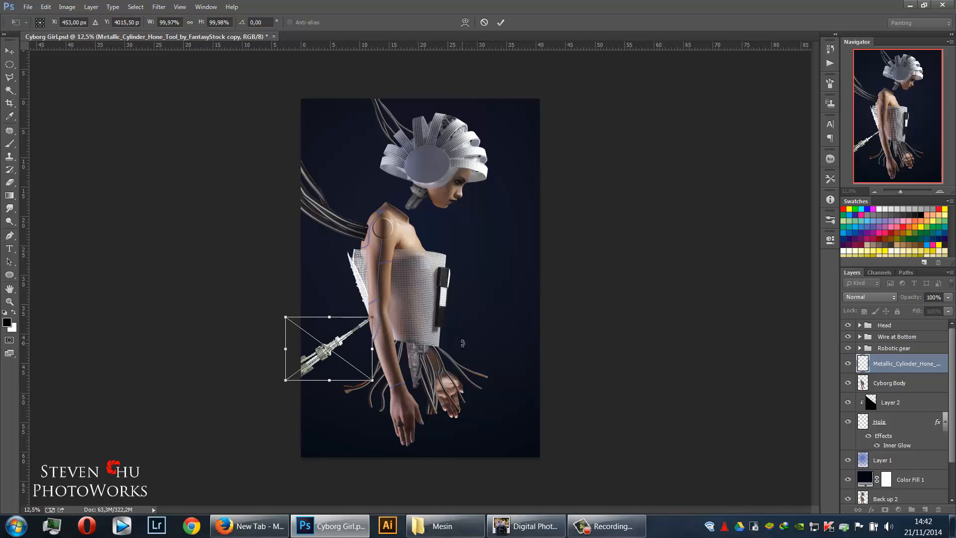
pyautogui.press('Return')
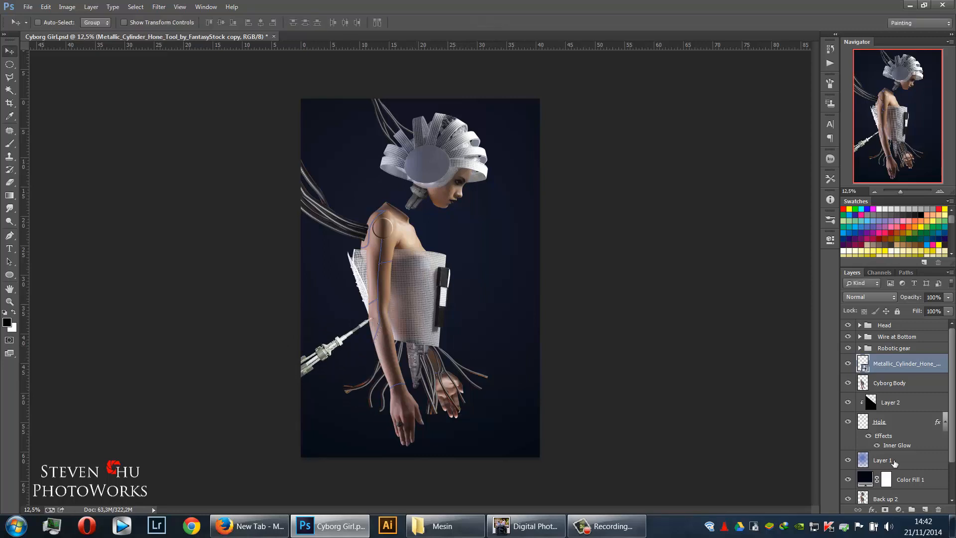
# Move the Metallic_Cylinder_Hone layer directly beneath Cyborg Body and rasterize it
pyautogui.moveTo(914, 367); pyautogui.dragTo(914, 393)
pyautogui.rightClick(904, 385)
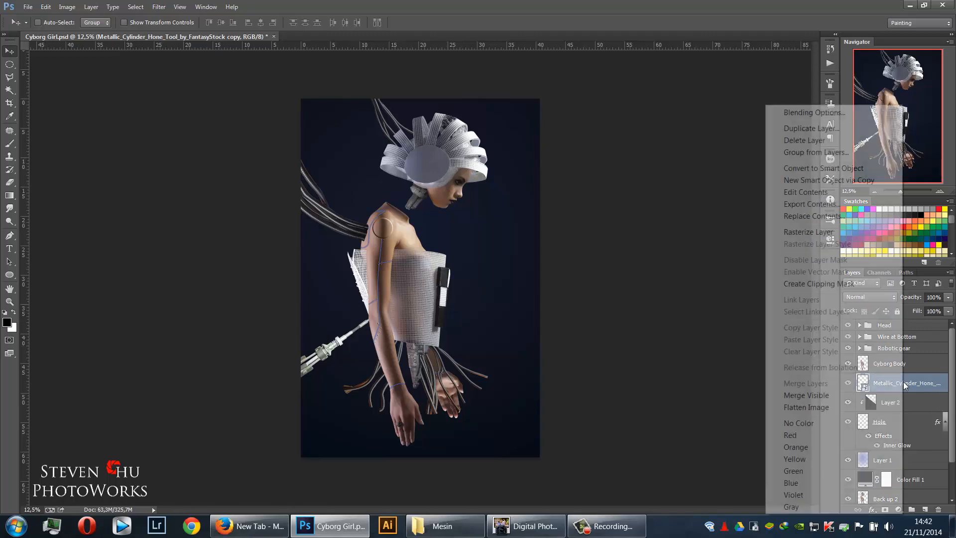
pyautogui.click(806, 231)
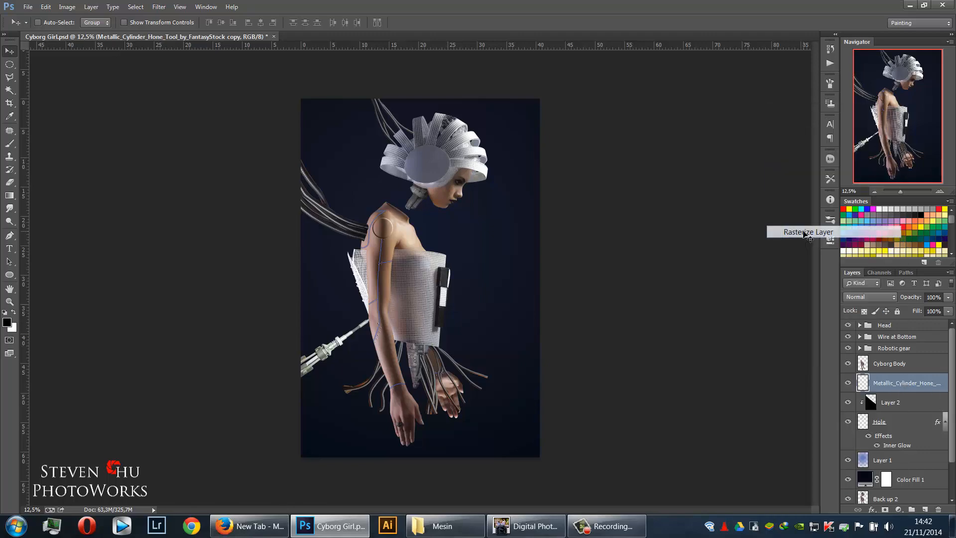
# Darken the metallic cylinder with a Brightness/Contrast adjustment, using brightness of about -106 and a moderately raised contrast
pyautogui.click(67, 7)
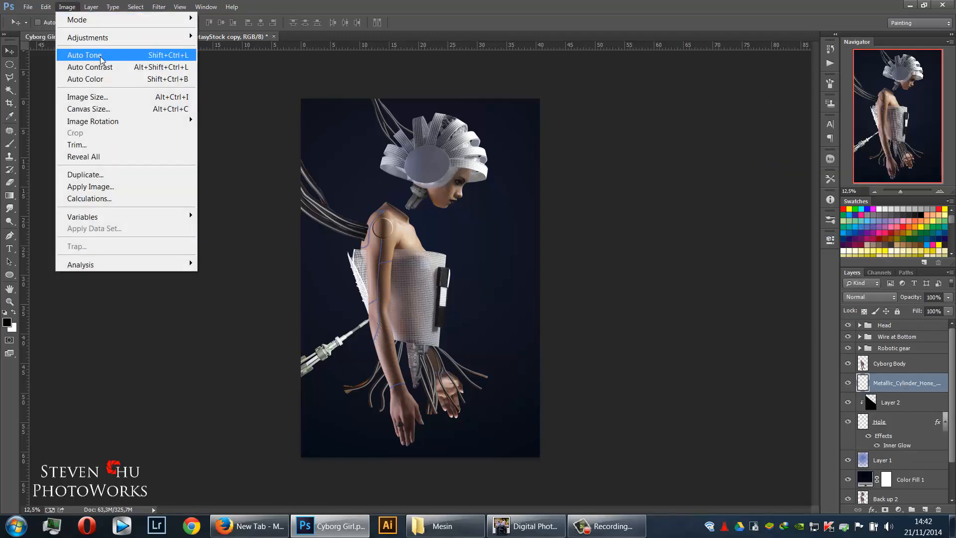
pyautogui.moveTo(165, 37)
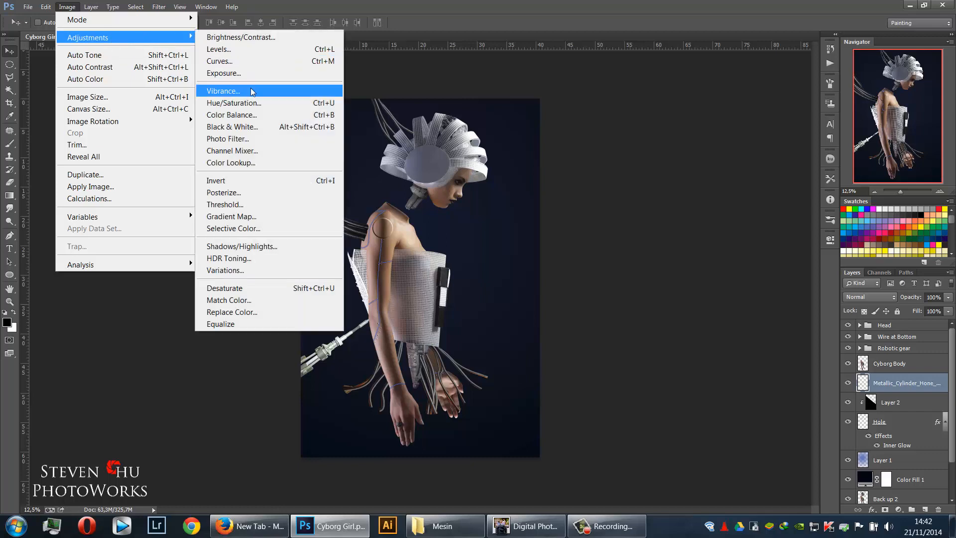
pyautogui.click(241, 37)
pyautogui.moveTo(716, 155); pyautogui.dragTo(682, 139)
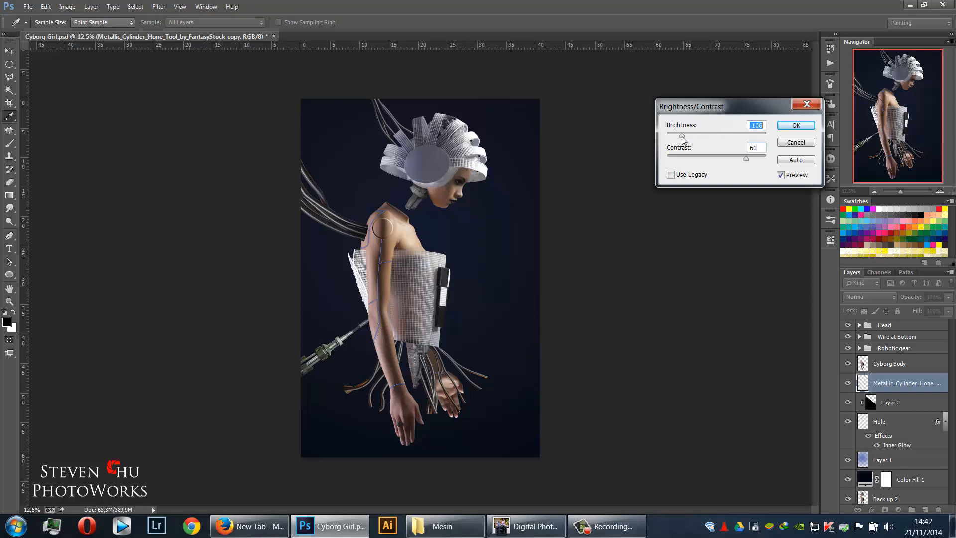
pyautogui.moveTo(746, 158); pyautogui.dragTo(726, 161)
pyautogui.click(792, 125)
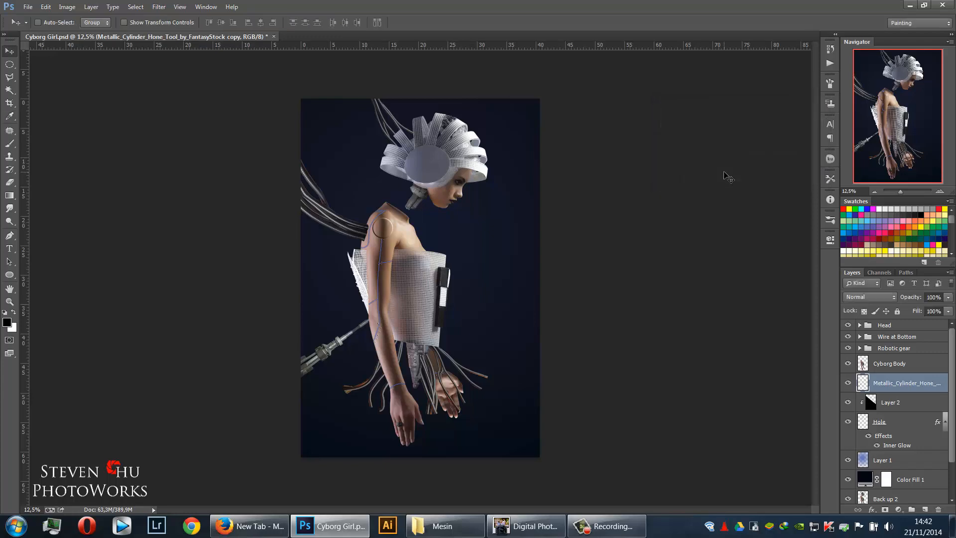
# Reduce the metallic cylinder's saturation with a Hue/Saturation adjustment
pyautogui.hotkey('ctrl', '+')
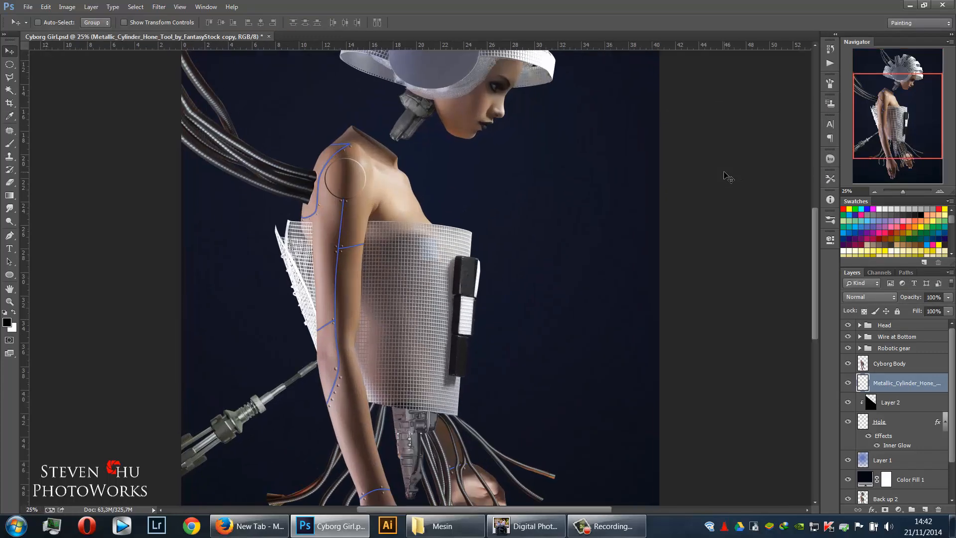
pyautogui.moveTo(471, 297); pyautogui.dragTo(482, 219)
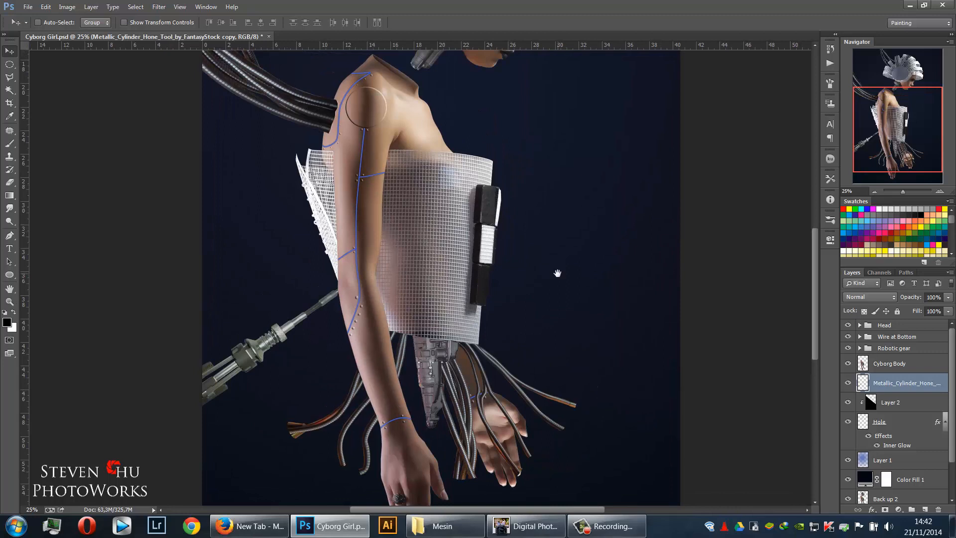
pyautogui.moveTo(555, 272); pyautogui.dragTo(590, 270)
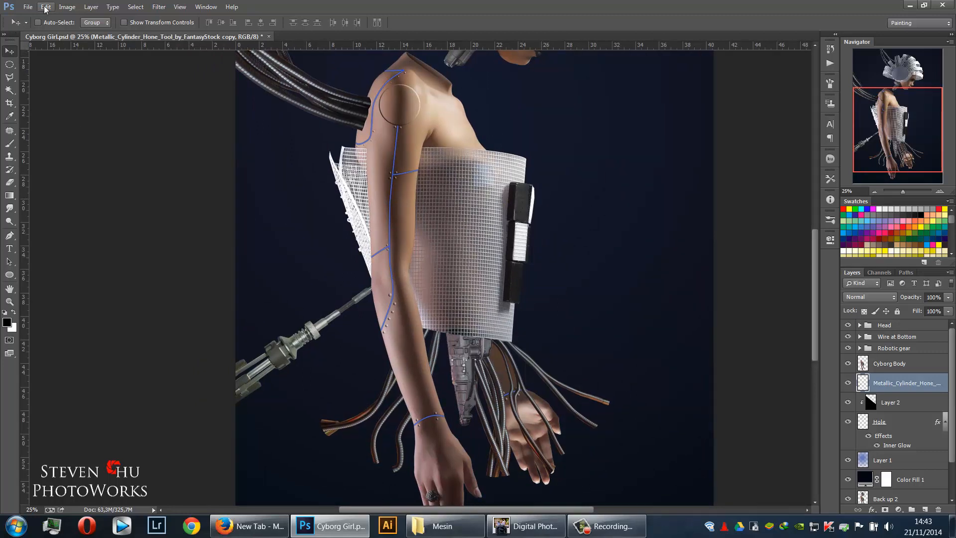
pyautogui.click(66, 7)
pyautogui.moveTo(98, 43)
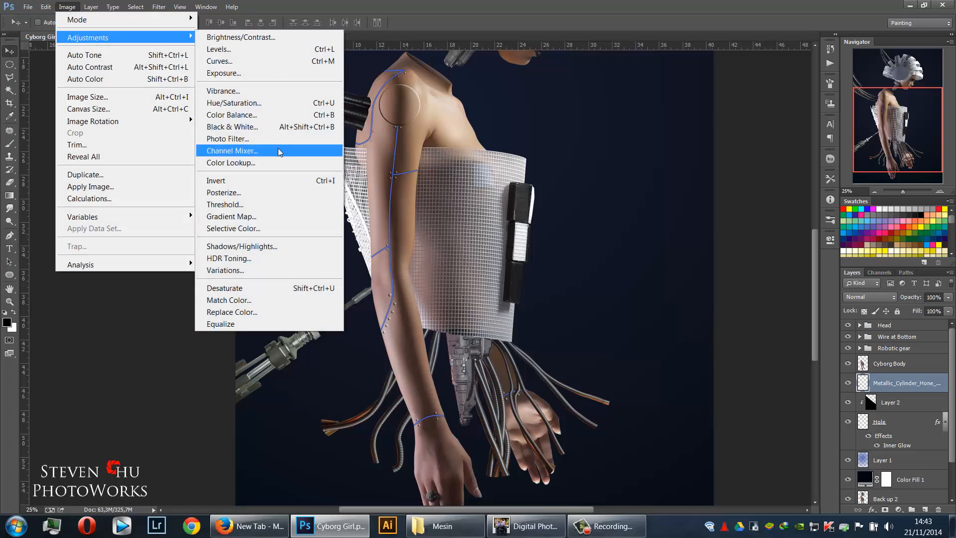
pyautogui.click(276, 104)
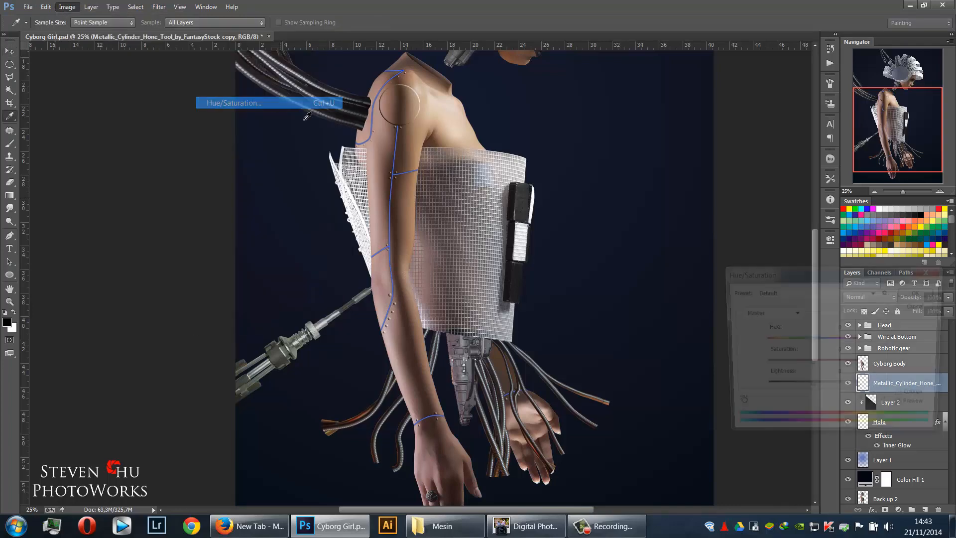
pyautogui.moveTo(814, 358); pyautogui.dragTo(787, 372)
pyautogui.click(921, 292)
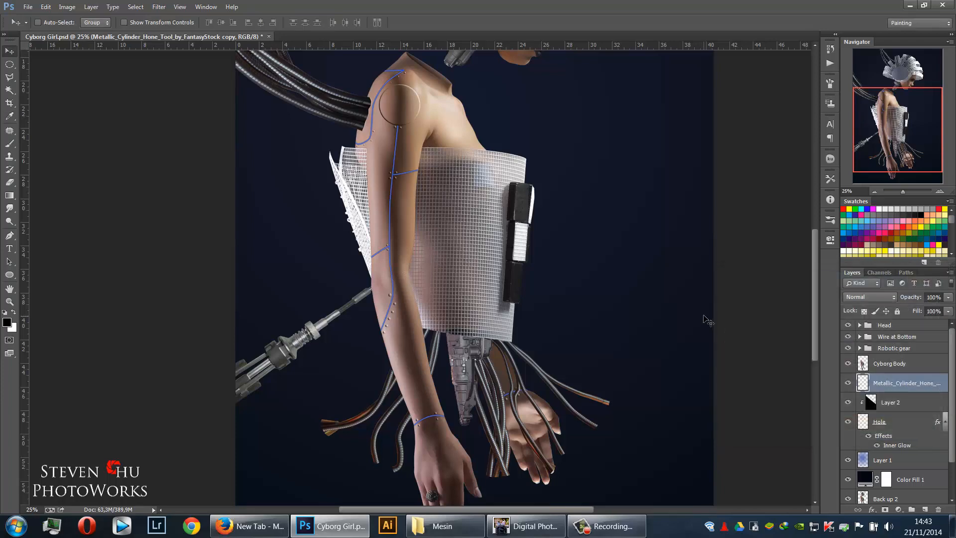
# Add a Selective Color adjustment layer above Cyborg Body and clip it to that layer
pyautogui.hotkey('ctrl', '-')
pyautogui.hotkey('ctrl', '-')
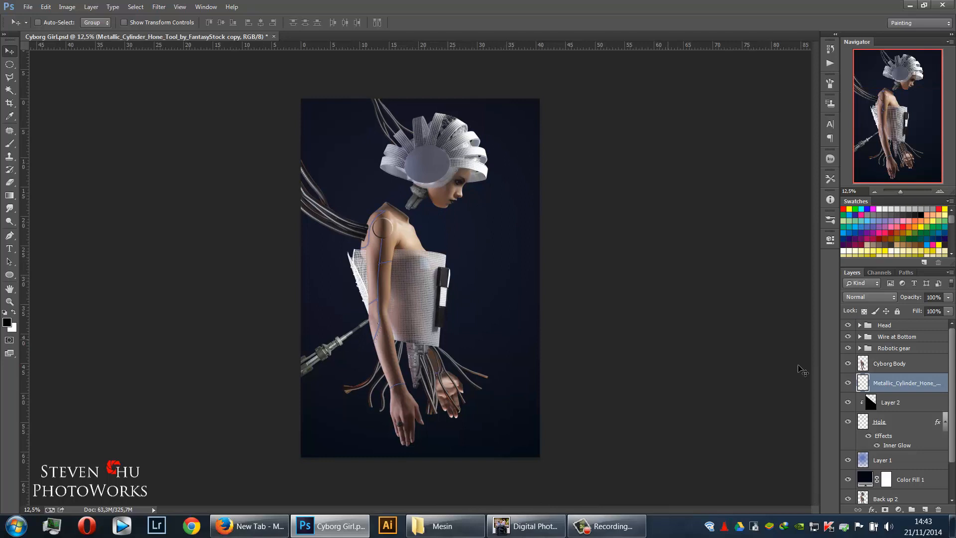
pyautogui.click(910, 361)
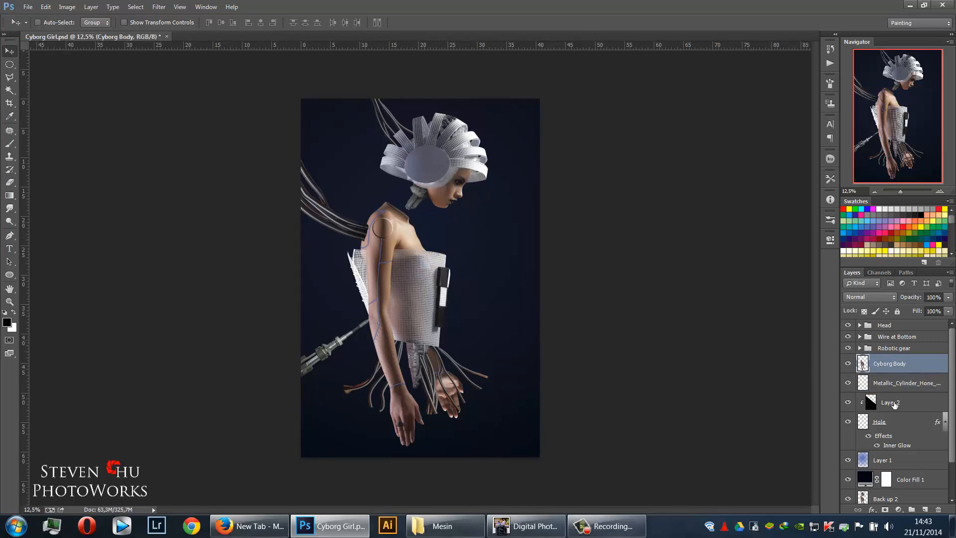
pyautogui.click(899, 510)
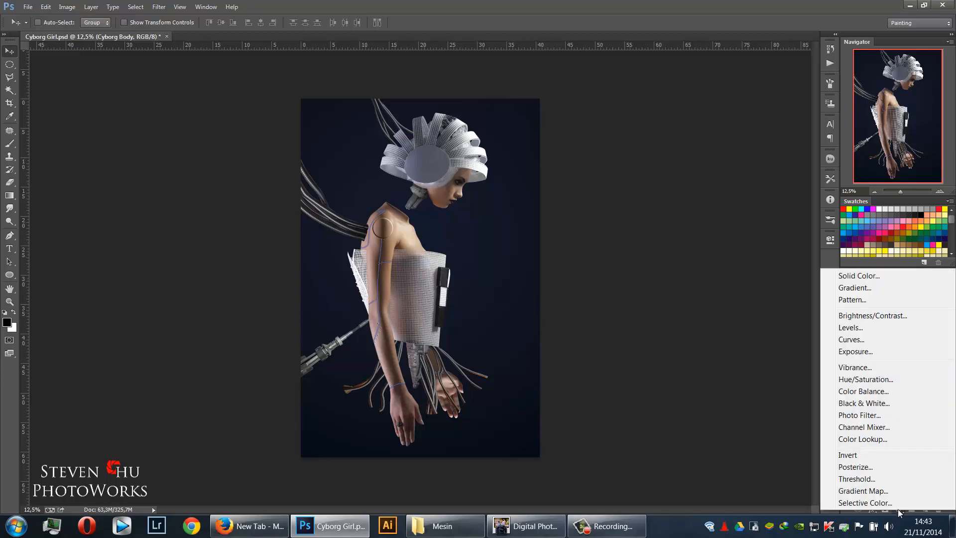
pyautogui.click(896, 502)
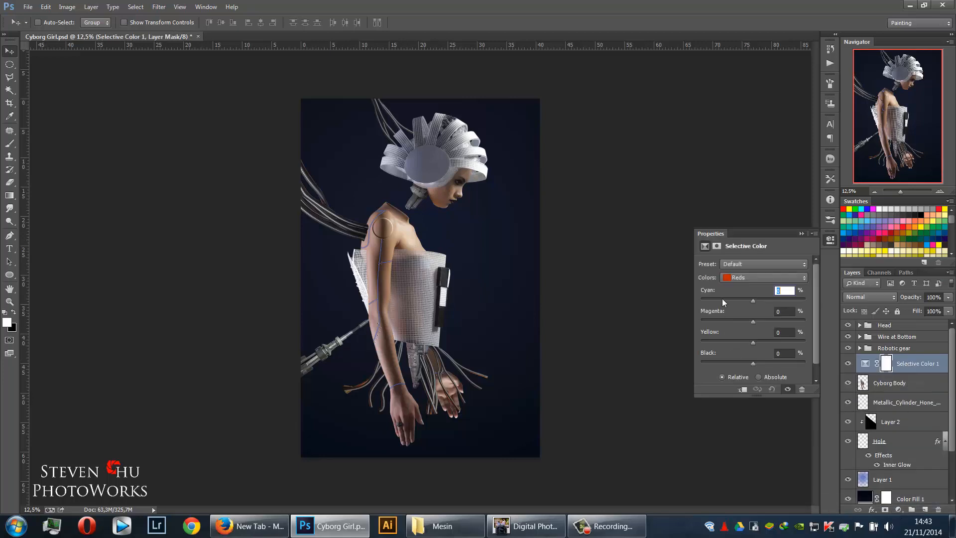
pyautogui.click(736, 277)
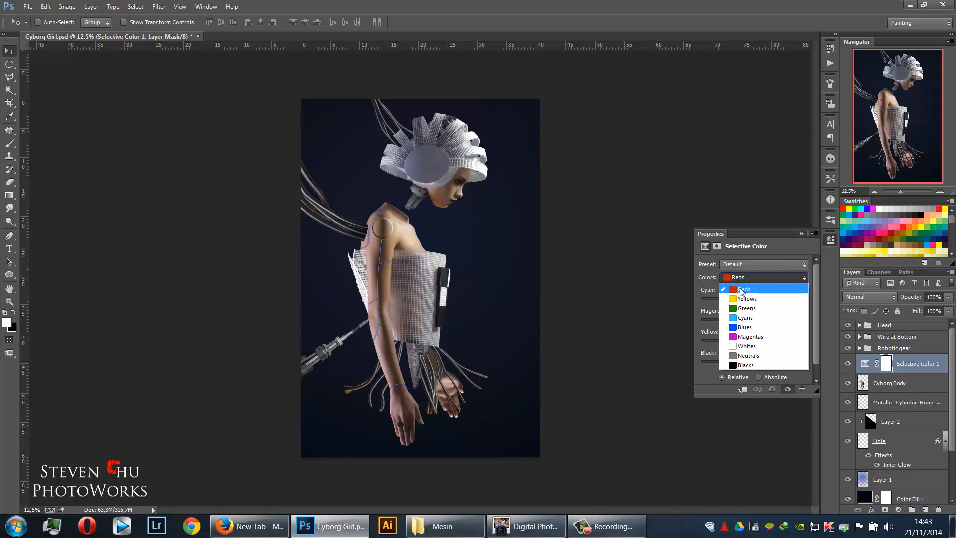
pyautogui.click(741, 291)
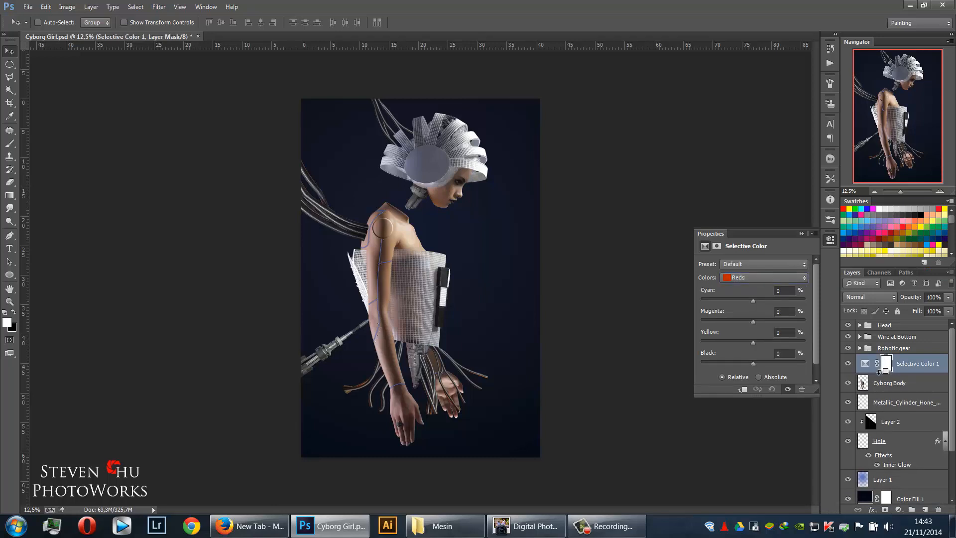
pyautogui.keyDown('alt'); pyautogui.click(879, 372); pyautogui.keyUp('alt')
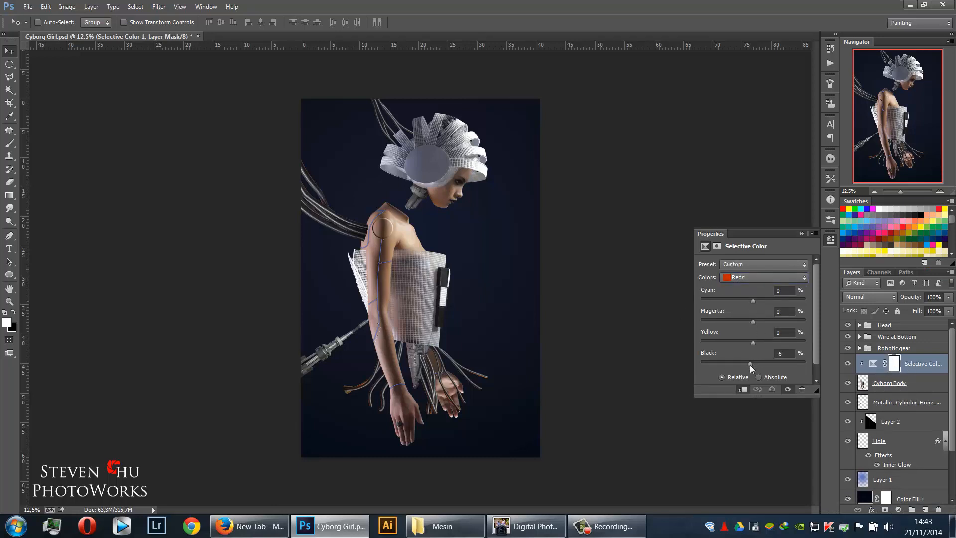
# Adjust the Reds in the Selective Color layer, setting Cyan to +75 and Black to -100 and lowering Magenta and Yellow
pyautogui.moveTo(751, 364); pyautogui.dragTo(707, 364)
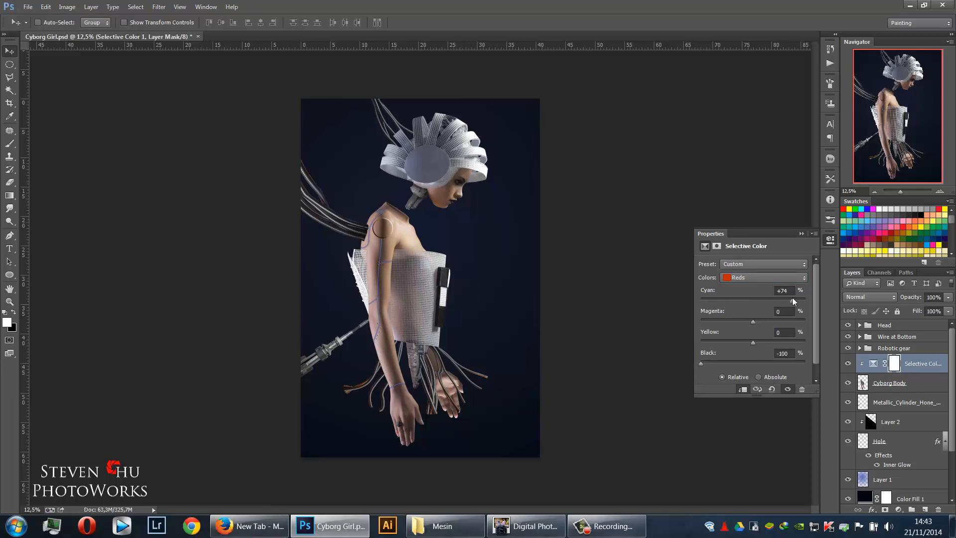
pyautogui.moveTo(793, 297); pyautogui.dragTo(794, 297)
pyautogui.hotkey('ctrl', '+')
pyautogui.hotkey('ctrl', '+')
pyautogui.hotkey('ctrl', '+')
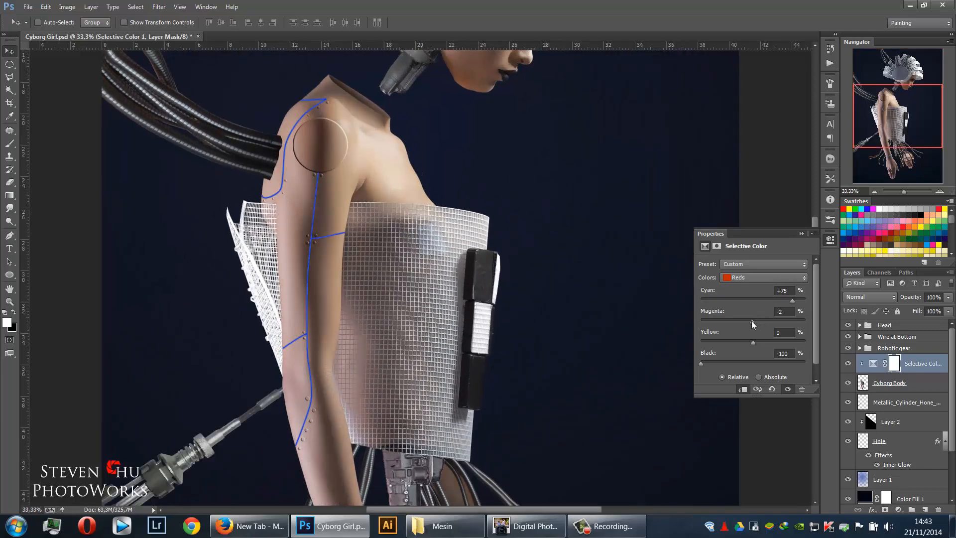
pyautogui.moveTo(752, 321); pyautogui.dragTo(687, 324)
pyautogui.click(710, 322)
pyautogui.click(741, 343)
# Set the Yellows in the Selective Color layer to Cyan -100, Magenta -17, Yellow +41 and Black -100
pyautogui.click(752, 277)
pyautogui.click(754, 302)
pyautogui.moveTo(675, 363); pyautogui.dragTo(623, 359)
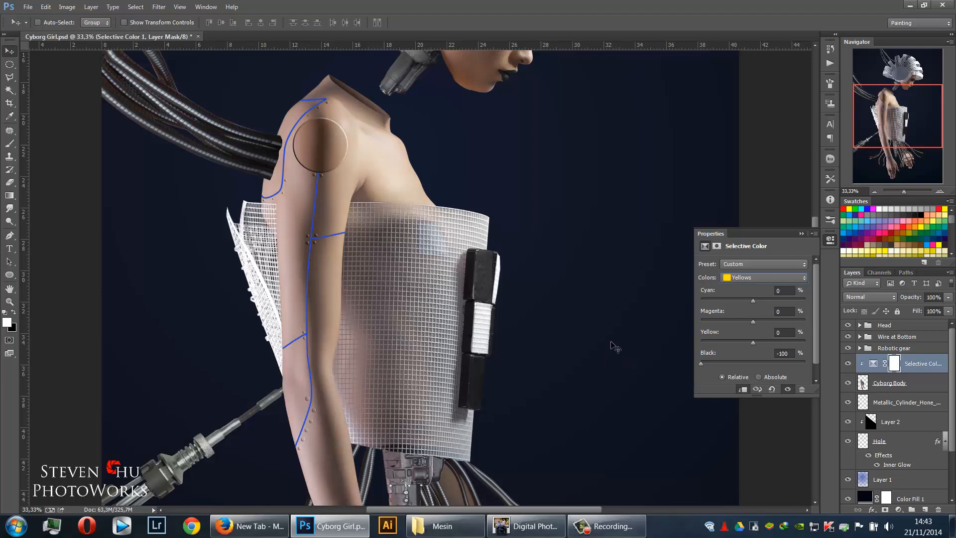
pyautogui.hotkey('ctrl', '-')
pyautogui.hotkey('ctrl', '-')
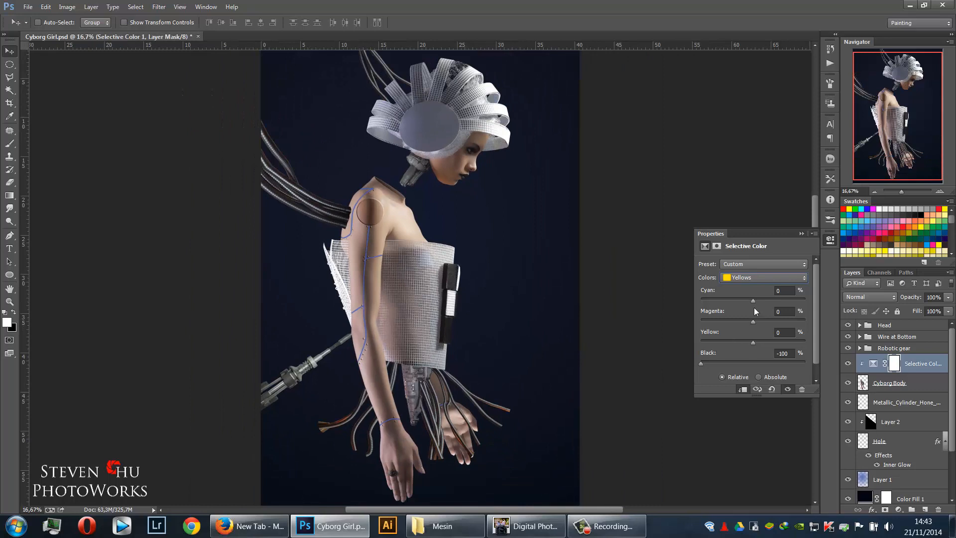
pyautogui.moveTo(753, 299); pyautogui.dragTo(796, 300)
pyautogui.click(802, 234)
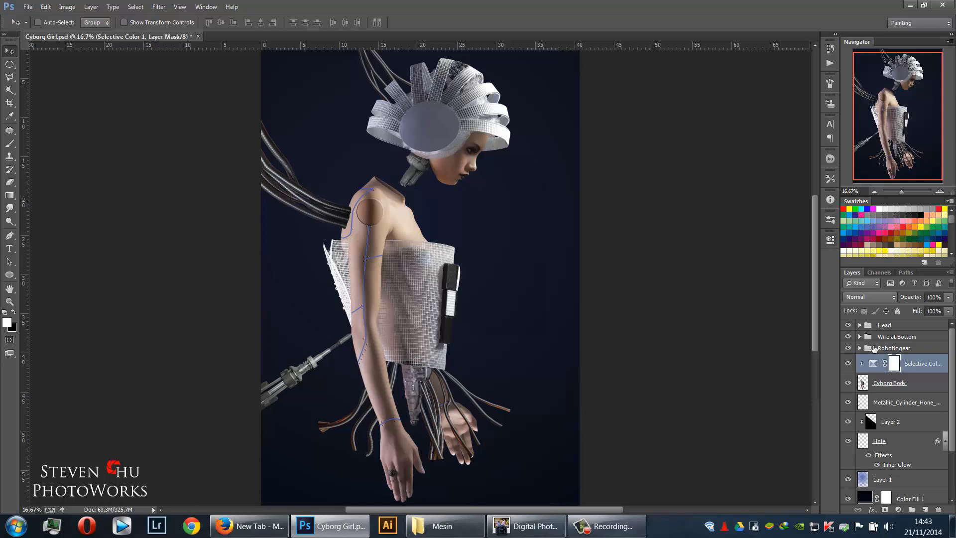
# Duplicate the Selective Color layer, clip the copy to Cyborg Body and reduce its opacity to 31%
pyautogui.hotkey('ctrl', 'j')
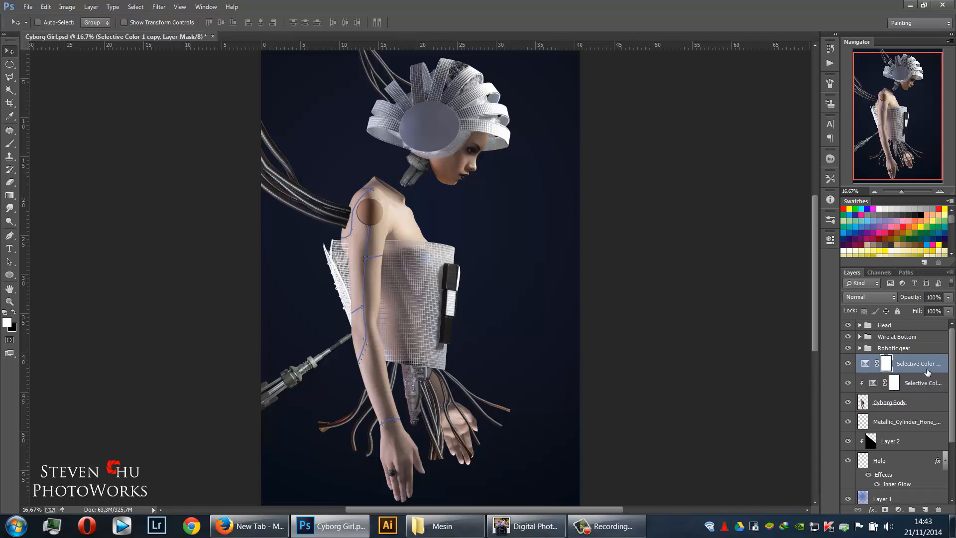
pyautogui.moveTo(924, 377); pyautogui.dragTo(918, 372)
pyautogui.keyDown('alt'); pyautogui.click(917, 372); pyautogui.keyUp('alt')
pyautogui.doubleClick(875, 366)
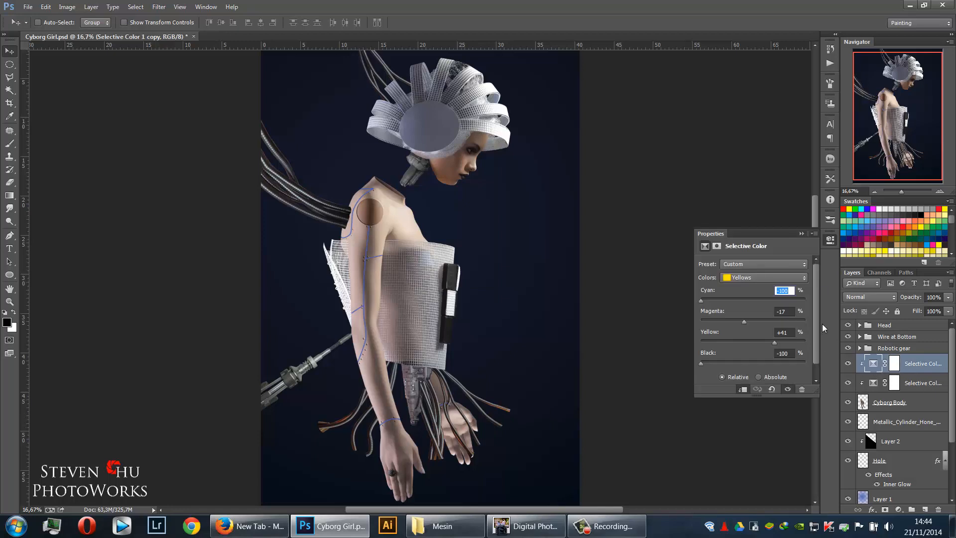
pyautogui.click(801, 234)
pyautogui.click(949, 298)
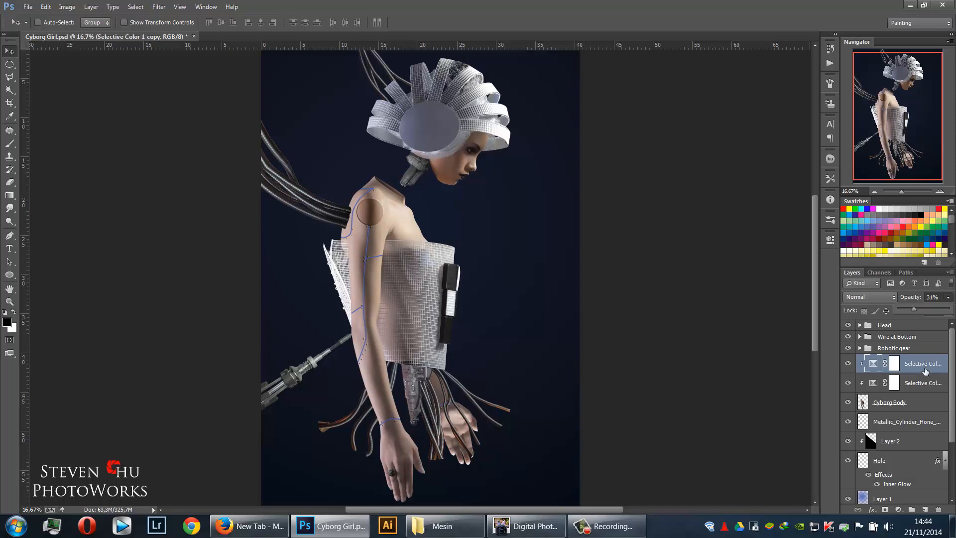
pyautogui.click(925, 371)
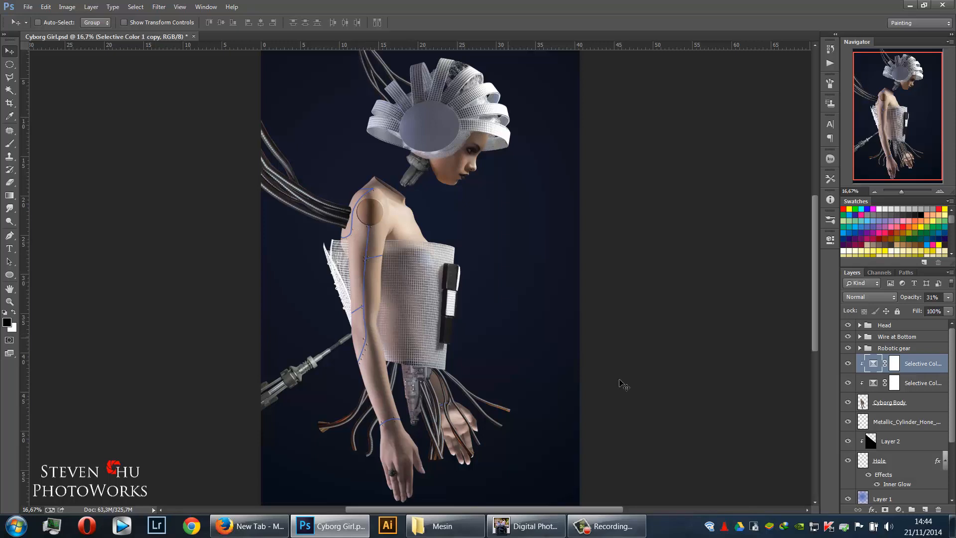
# Select both Selective Color layers and examine the skin tone of the arm and shoulder up close
pyautogui.keyDown('shift'); pyautogui.click(924, 383); pyautogui.keyUp('shift')
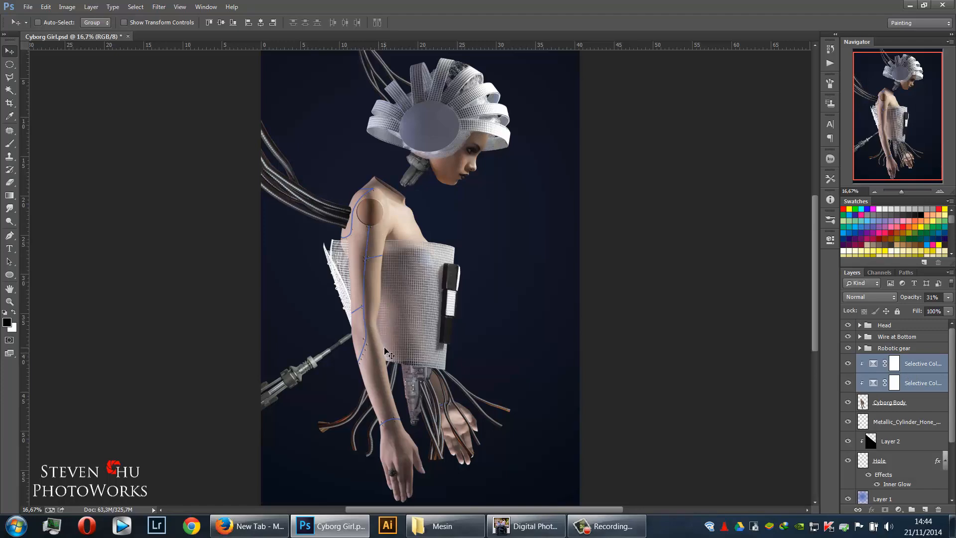
pyautogui.hotkey('ctrl', '+')
pyautogui.hotkey('ctrl', '+')
pyautogui.hotkey('ctrl', '+')
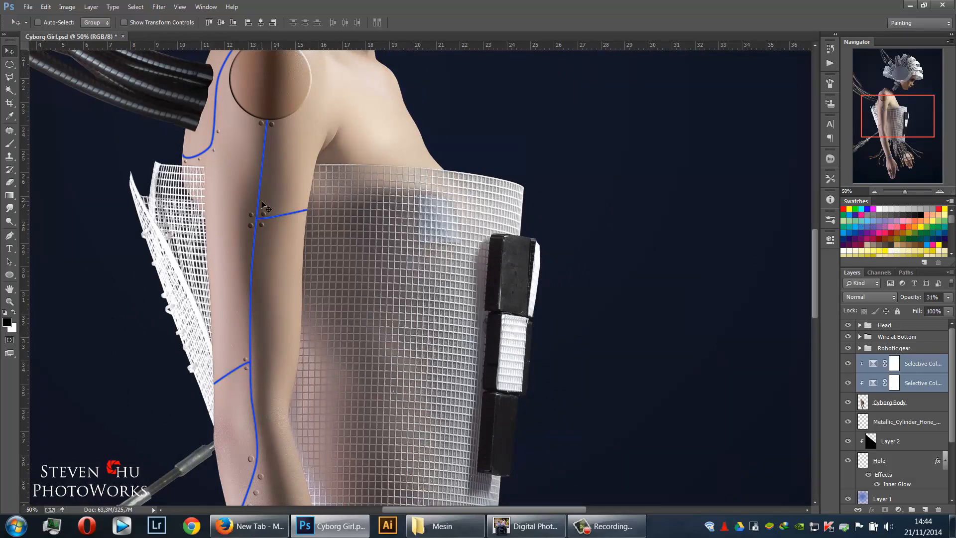
pyautogui.moveTo(263, 204); pyautogui.dragTo(275, 283)
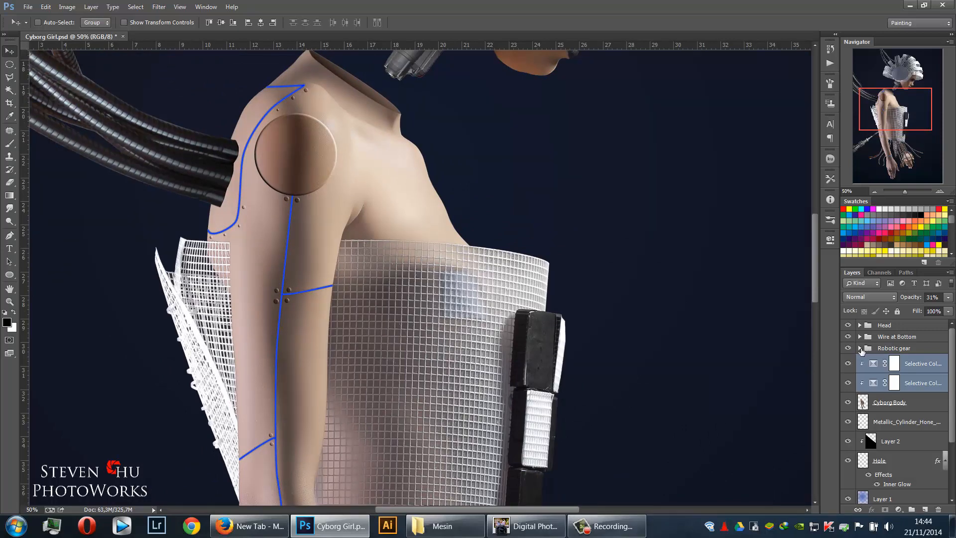
# Duplicate both Selective Color layers and place the copies directly above Layer 3, the shoulder disc, in the Robotic gear group
pyautogui.click(860, 349)
pyautogui.scroll(-3, 908, 408)
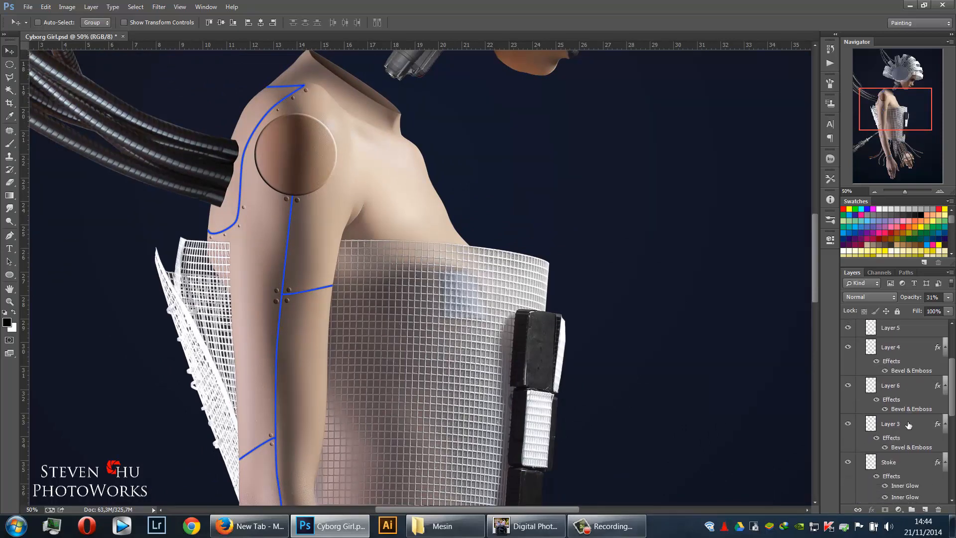
pyautogui.scroll(-3, 909, 425)
pyautogui.scroll(3, 905, 429)
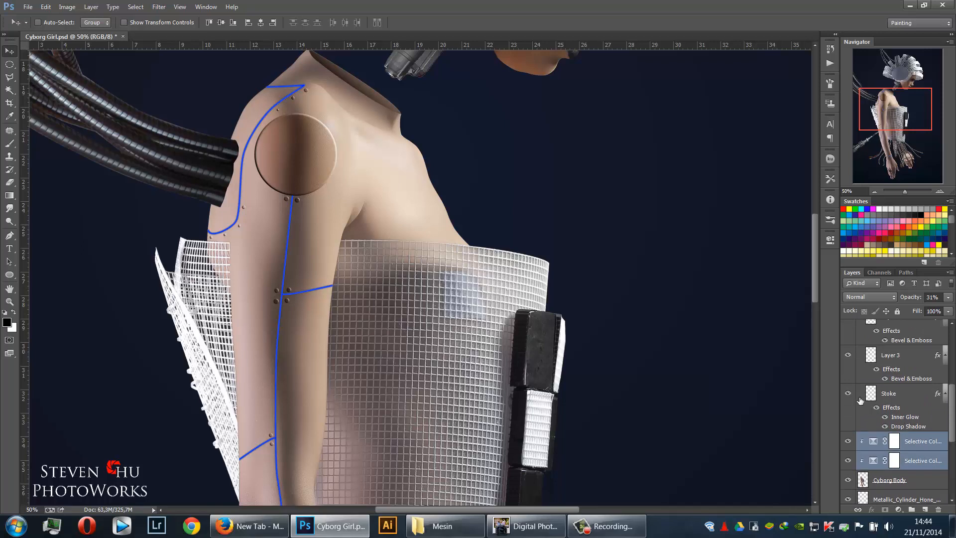
pyautogui.click(848, 355)
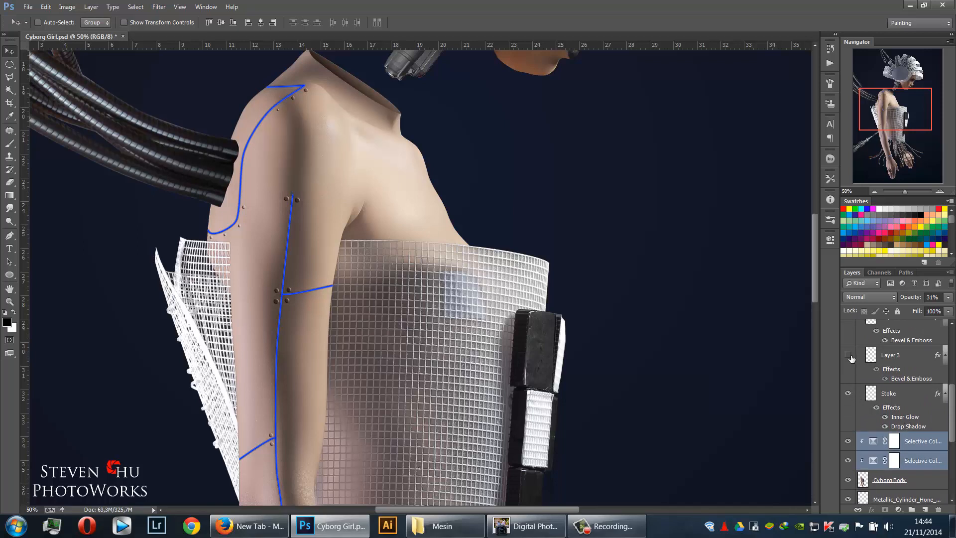
pyautogui.click(849, 355)
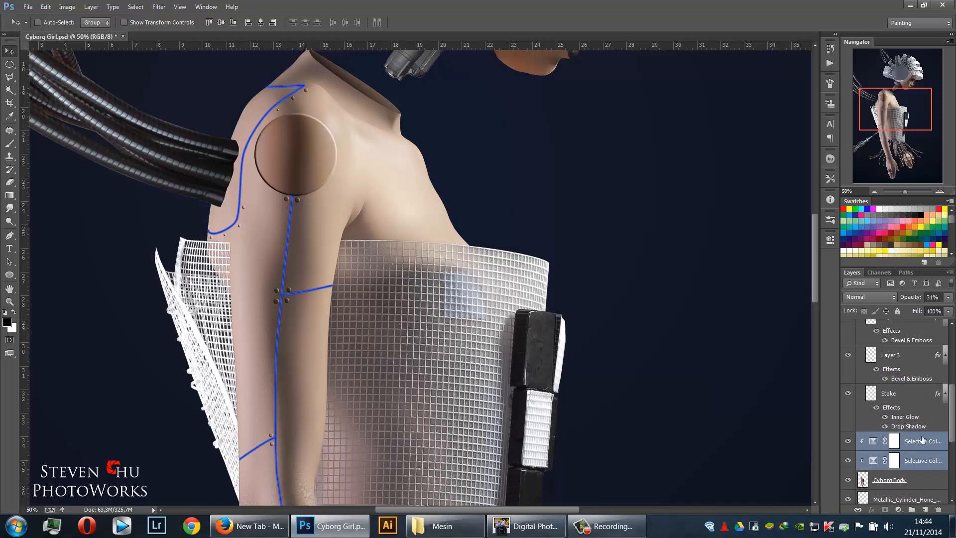
pyautogui.hotkey('ctrl', 'j')
pyautogui.moveTo(922, 439); pyautogui.dragTo(914, 360)
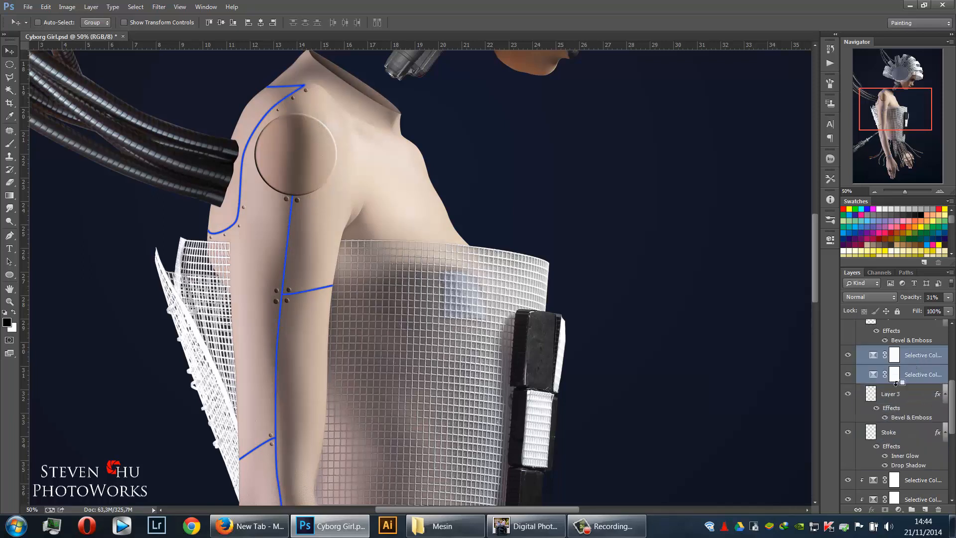
# Clip both copied Selective Color layers to Layer 3
pyautogui.keyDown('alt'); pyautogui.click(897, 382); pyautogui.keyUp('alt')
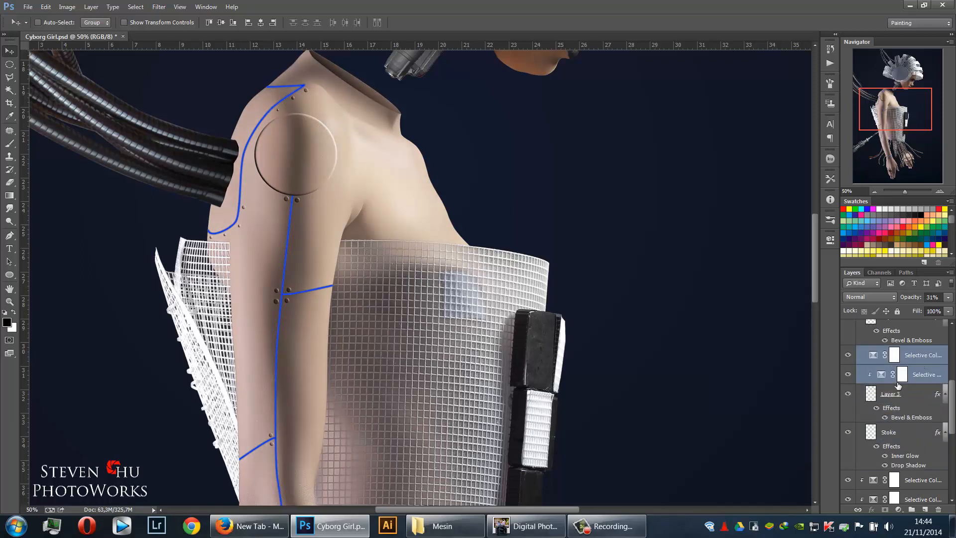
pyautogui.click(918, 360)
pyautogui.keyDown('alt'); pyautogui.click(913, 359); pyautogui.keyUp('alt')
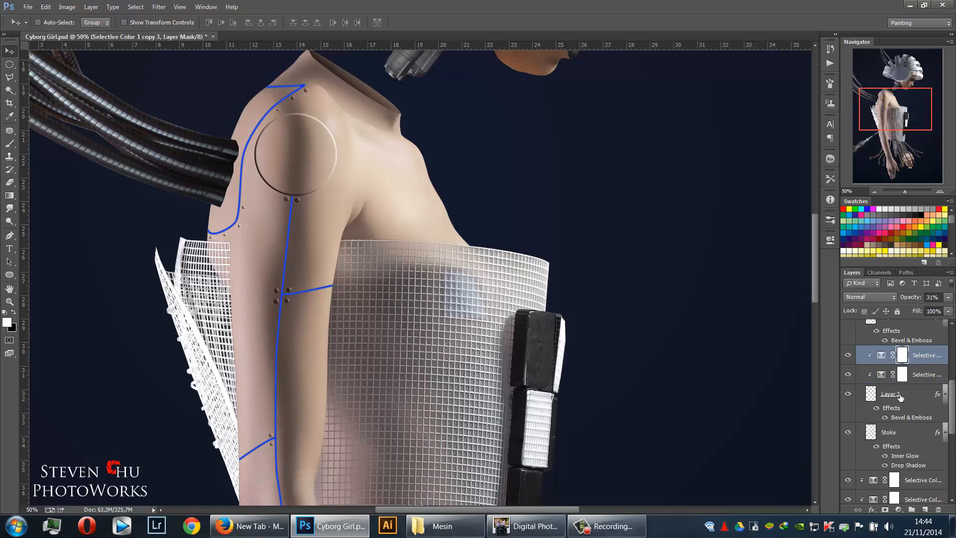
# Duplicate Layer 3's two Selective Color layers and place the copies directly above Layer 4
pyautogui.click(922, 372)
pyautogui.keyDown('shift'); pyautogui.click(925, 355); pyautogui.keyUp('shift')
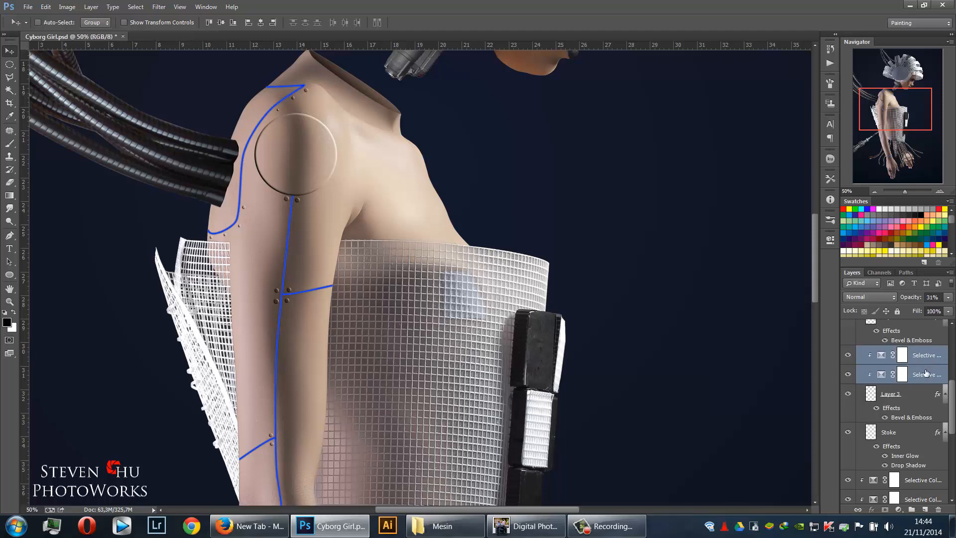
pyautogui.scroll(2, 901, 390)
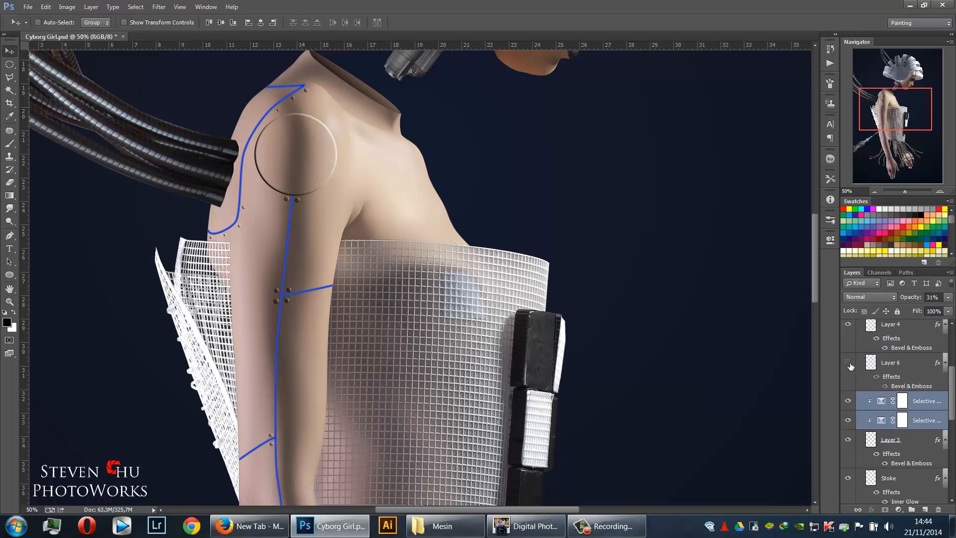
pyautogui.scroll(2, 849, 366)
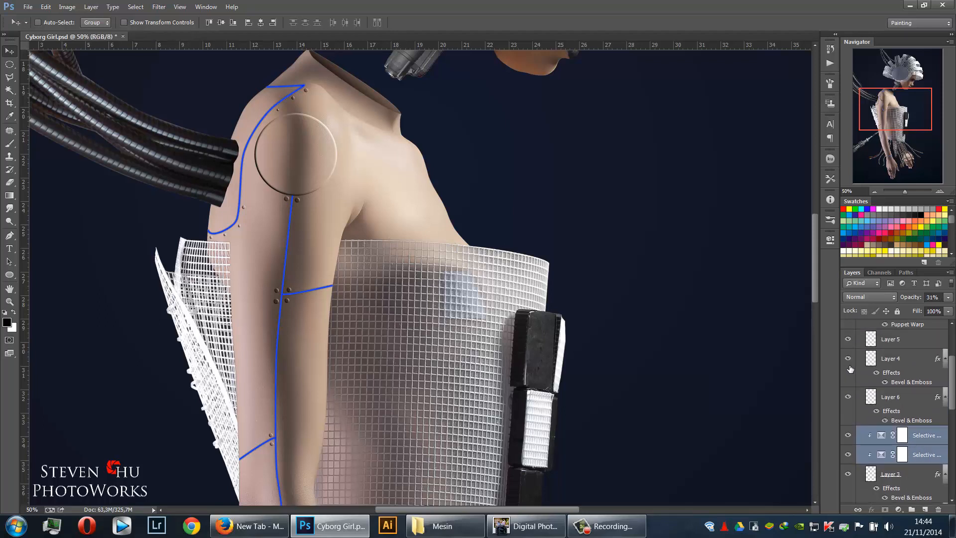
pyautogui.click(850, 366)
pyautogui.click(850, 365)
pyautogui.hotkey('ctrl', 'j')
pyautogui.moveTo(926, 439); pyautogui.dragTo(904, 350)
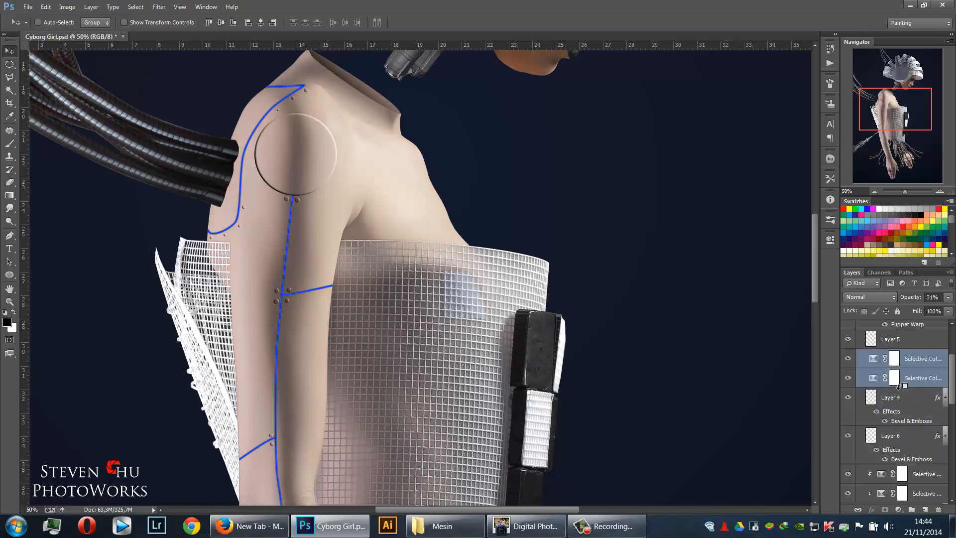
# Clip both Selective Color copies above Layer 4 to that layer
pyautogui.keyDown('alt'); pyautogui.click(898, 387); pyautogui.keyUp('alt')
pyautogui.keyDown('alt'); pyautogui.click(912, 368); pyautogui.keyUp('alt')
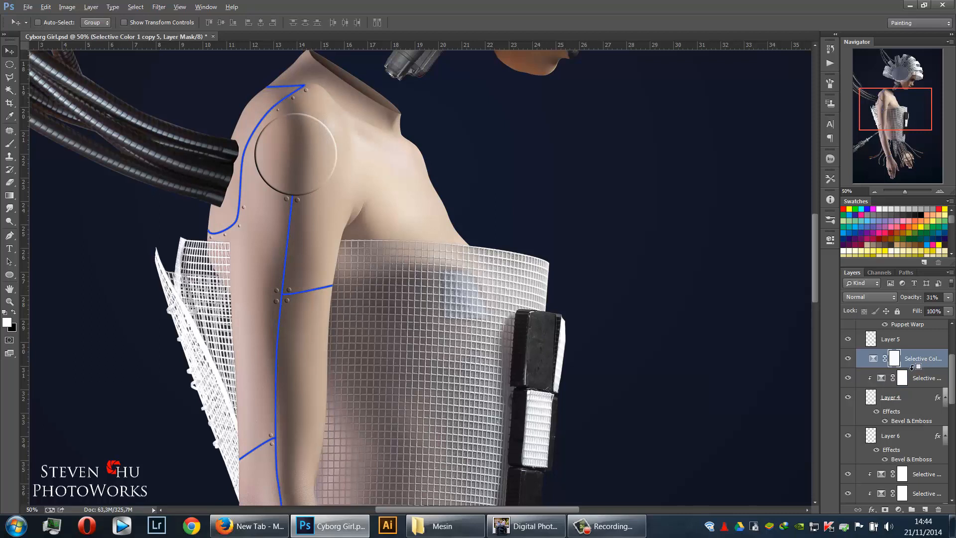
pyautogui.keyDown('alt'); pyautogui.click(912, 367); pyautogui.keyUp('alt')
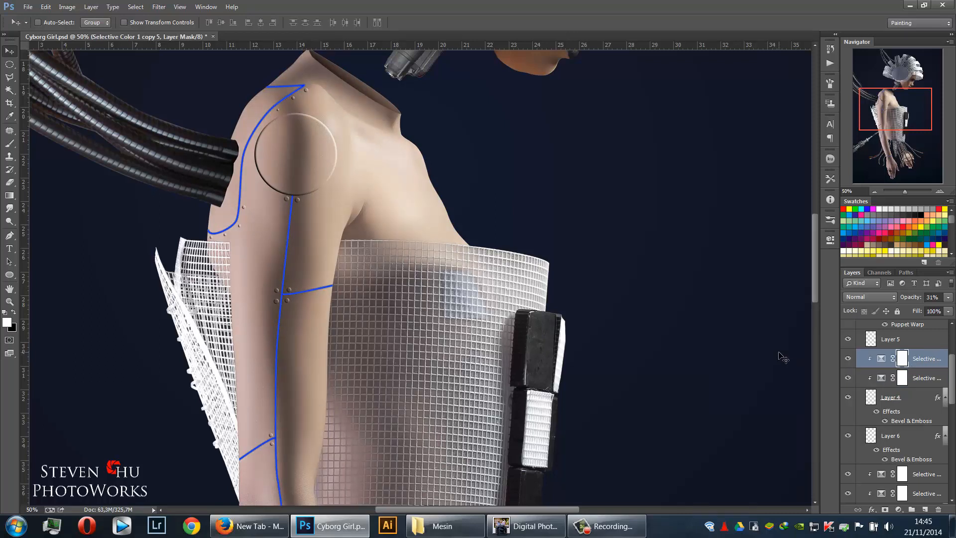
# Copy Layer 4's two Selective Color layers to the top of the layer stack and collapse the Robotic gear group
pyautogui.scroll(-3, 790, 397)
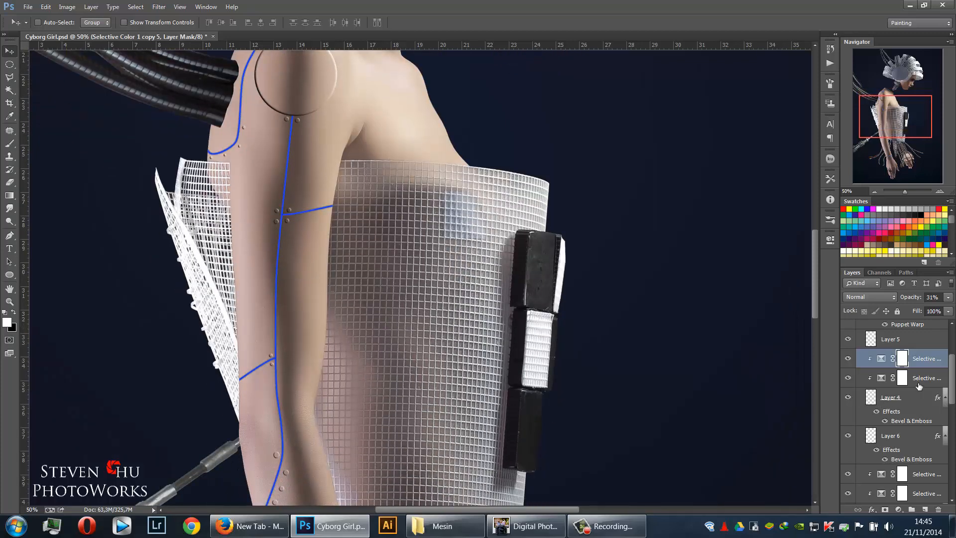
pyautogui.keyDown('shift'); pyautogui.click(919, 386); pyautogui.keyUp('shift')
pyautogui.scroll(2, 916, 398)
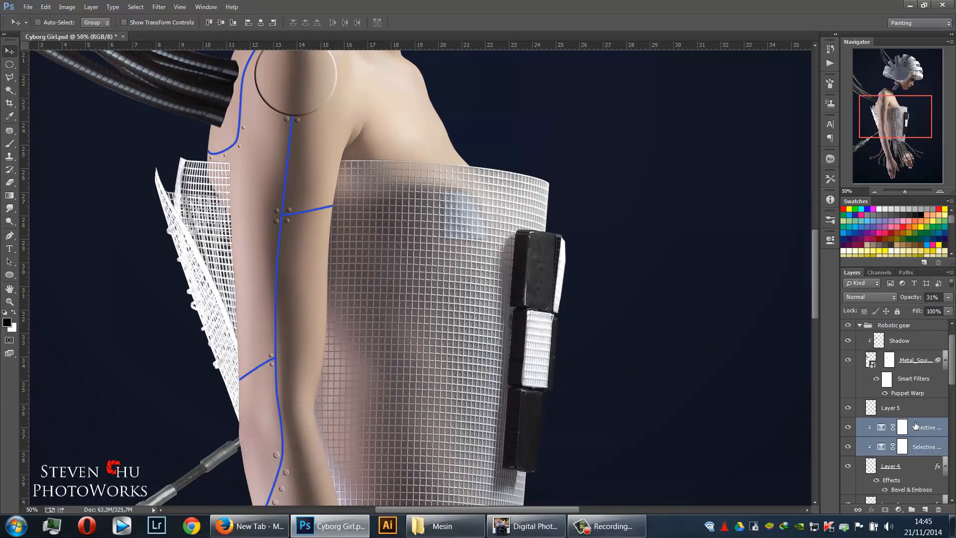
pyautogui.moveTo(915, 424); pyautogui.dragTo(920, 323)
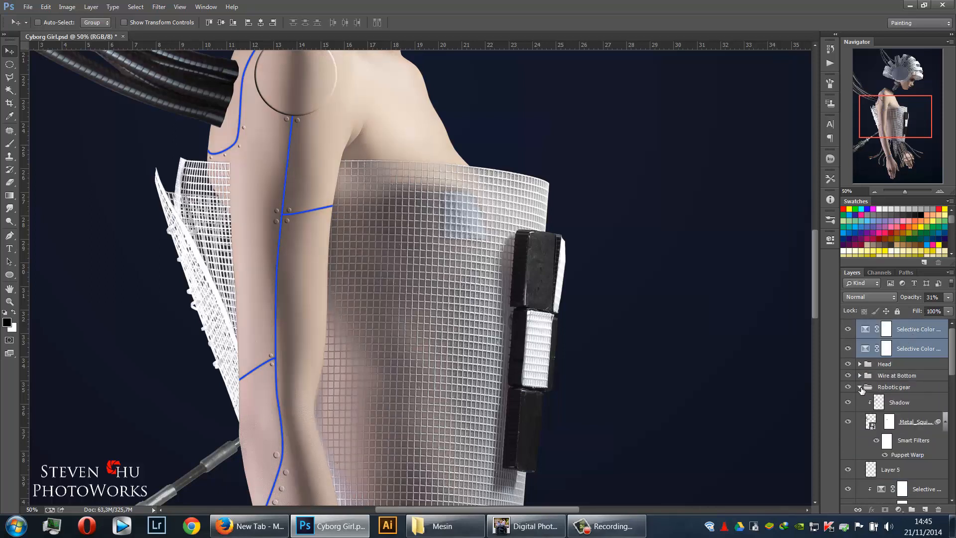
pyautogui.click(860, 387)
# Expand the Head group and move the two topmost Selective Color layers into it, directly above Cybord Head
pyautogui.click(863, 364)
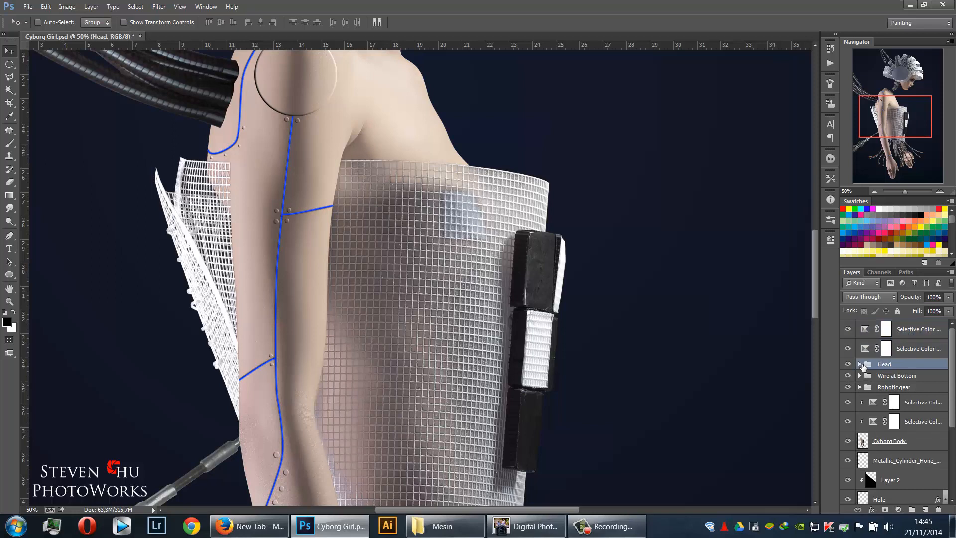
pyautogui.click(860, 364)
pyautogui.click(920, 338)
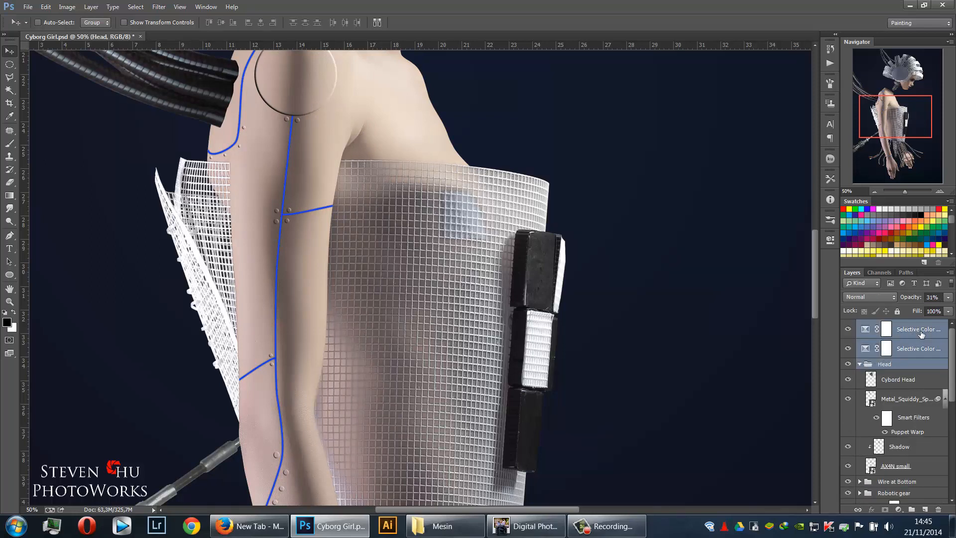
pyautogui.click(919, 350)
pyautogui.keyDown('shift'); pyautogui.click(922, 335); pyautogui.keyUp('shift')
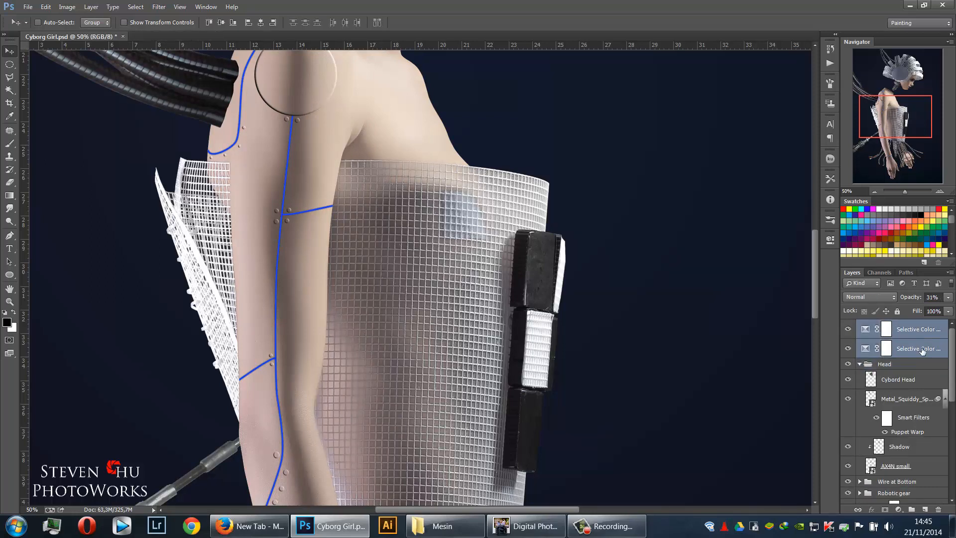
pyautogui.moveTo(922, 335); pyautogui.dragTo(904, 357)
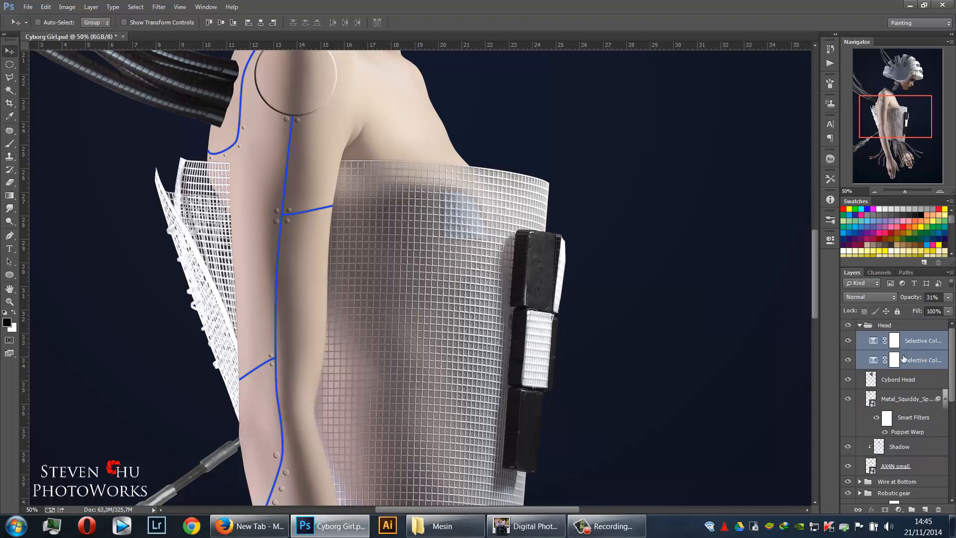
# Clip both Selective Color layers to Cybord Head and collapse the Head group
pyautogui.click(912, 369)
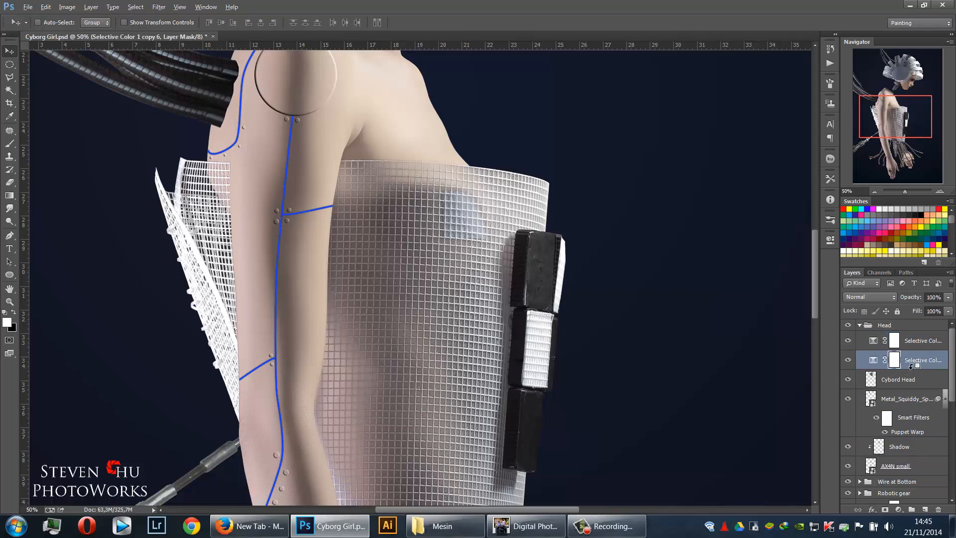
pyautogui.keyDown('alt'); pyautogui.click(911, 368); pyautogui.keyUp('alt')
pyautogui.click(916, 348)
pyautogui.keyDown('alt'); pyautogui.click(917, 348); pyautogui.keyUp('alt')
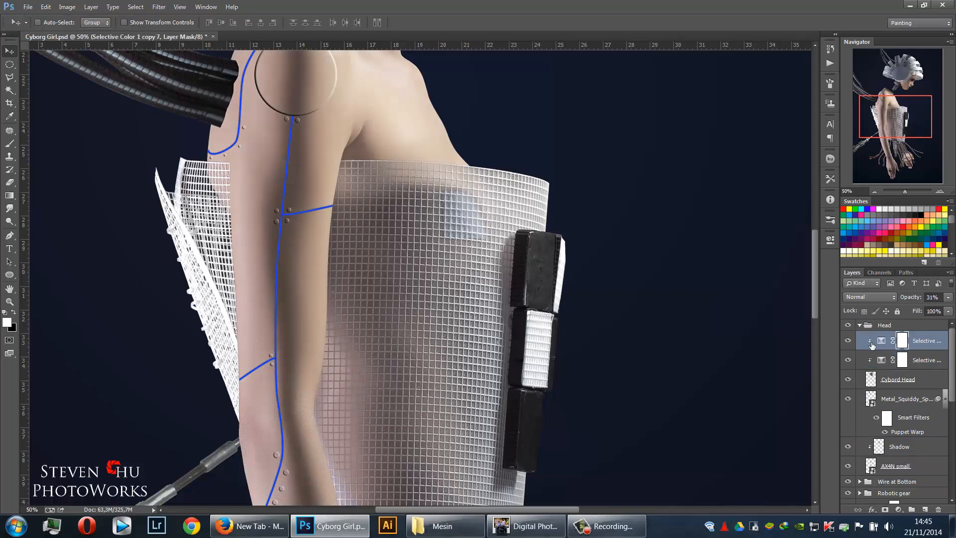
pyautogui.click(860, 327)
# Select the Robotic gear group, review the whole composite and save the document
pyautogui.click(924, 348)
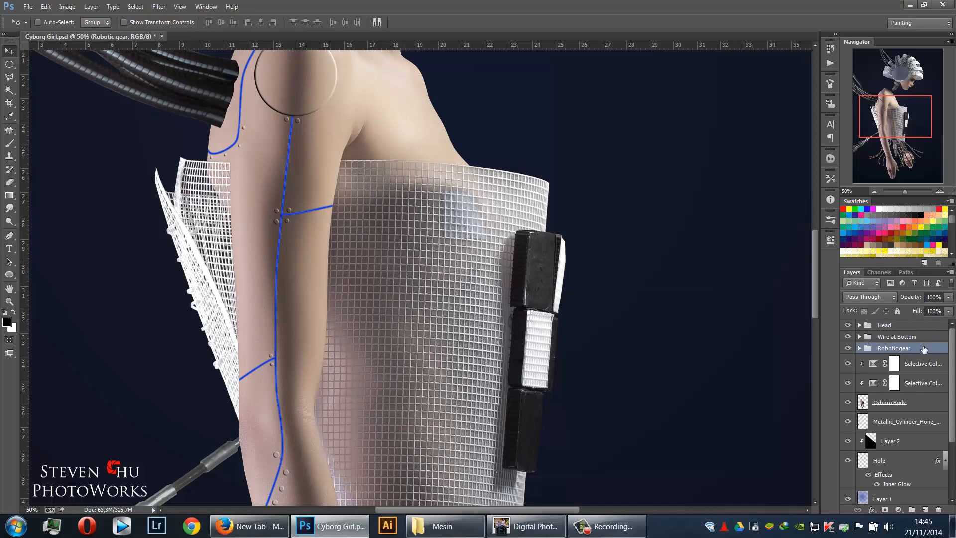
pyautogui.hotkey('ctrl', '0')
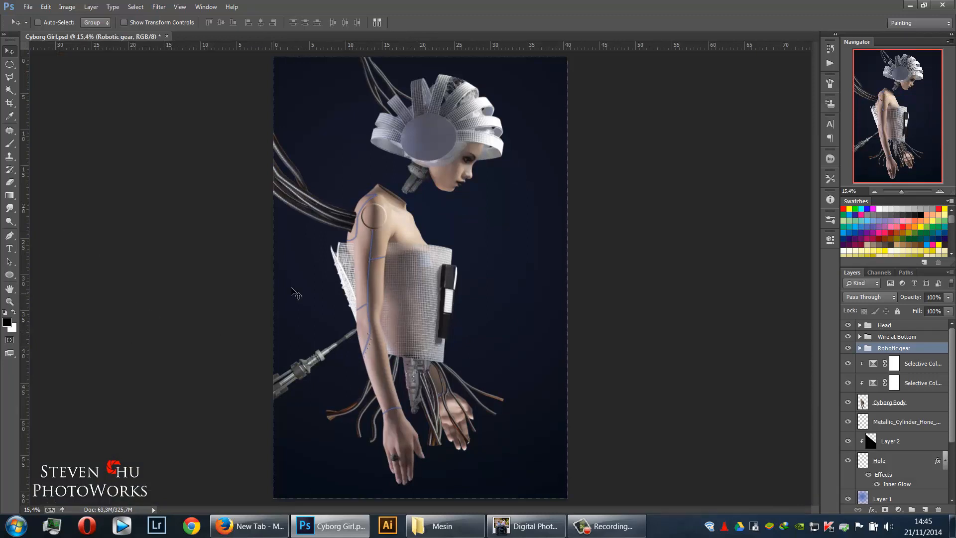
pyautogui.hotkey('ctrl', '+')
pyautogui.hotkey('ctrl', 's')
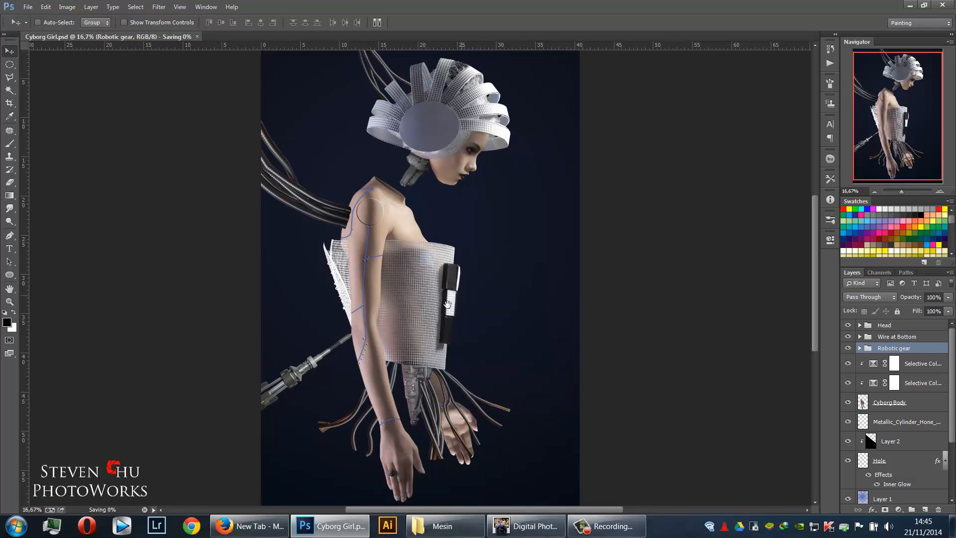
pyautogui.moveTo(432, 332); pyautogui.dragTo(499, 271)
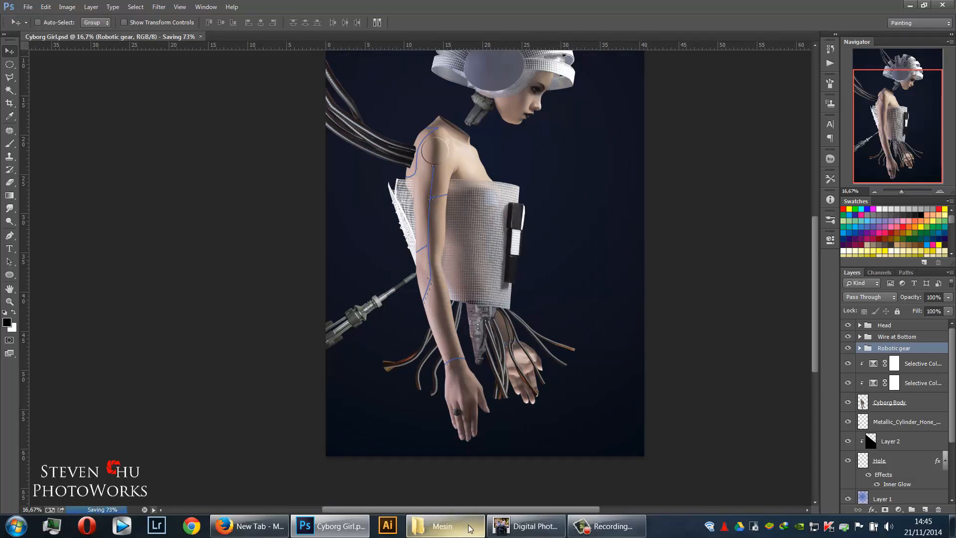
# Delete Layer 1, the faint background glow layer directly above Color Fill 1
pyautogui.moveTo(468, 525)
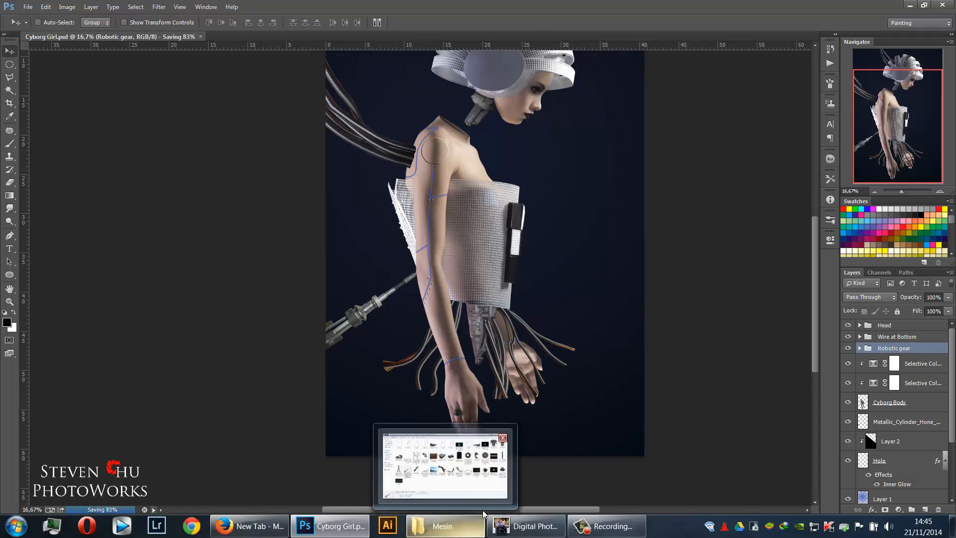
pyautogui.click(906, 449)
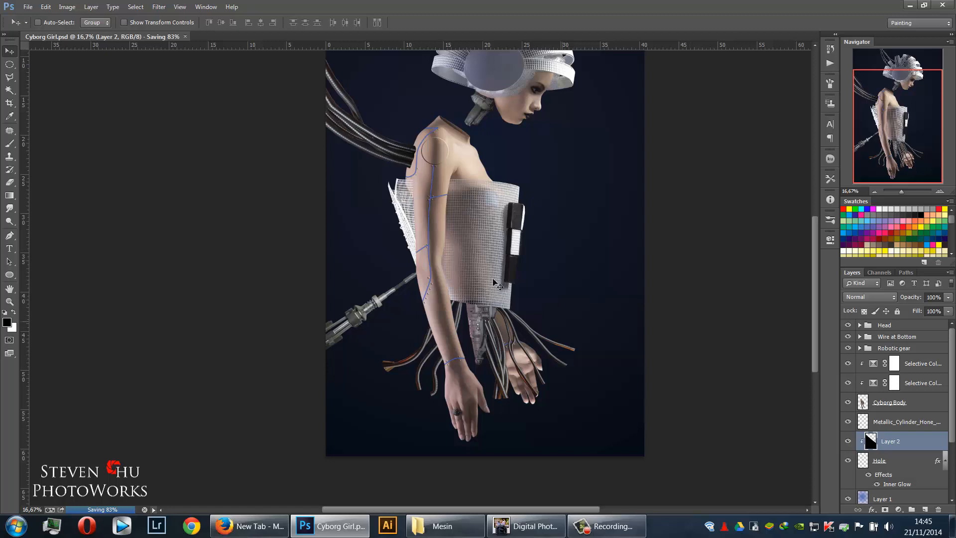
pyautogui.click(900, 495)
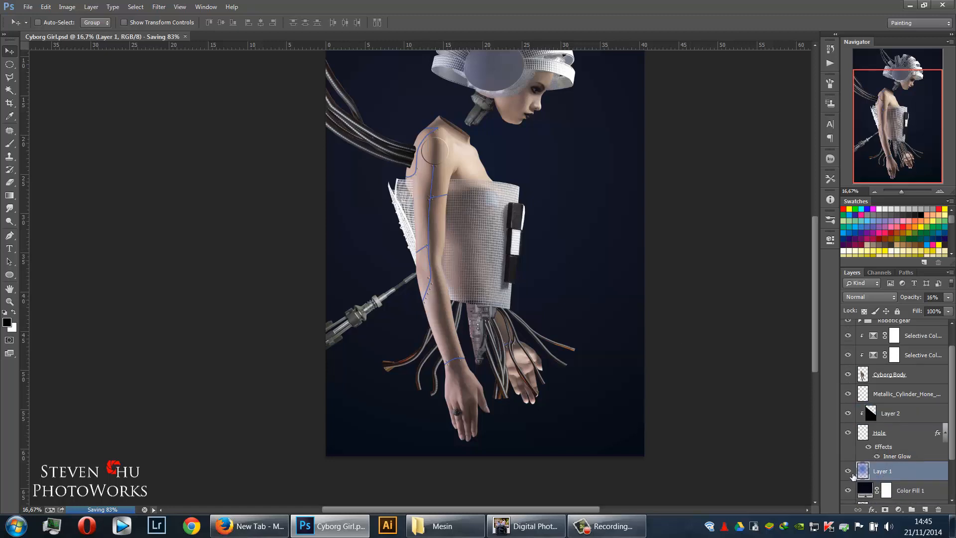
pyautogui.click(849, 471)
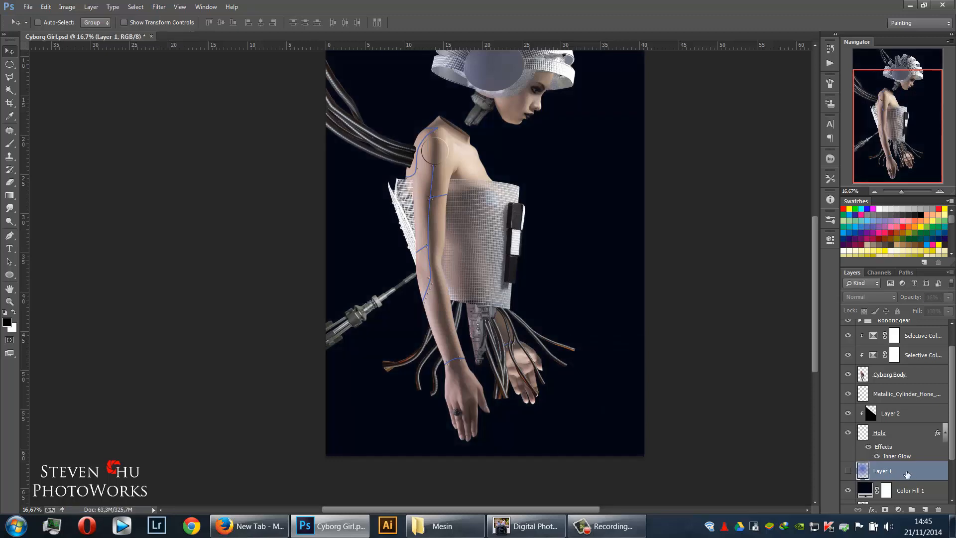
pyautogui.click(939, 509)
pyautogui.click(437, 200)
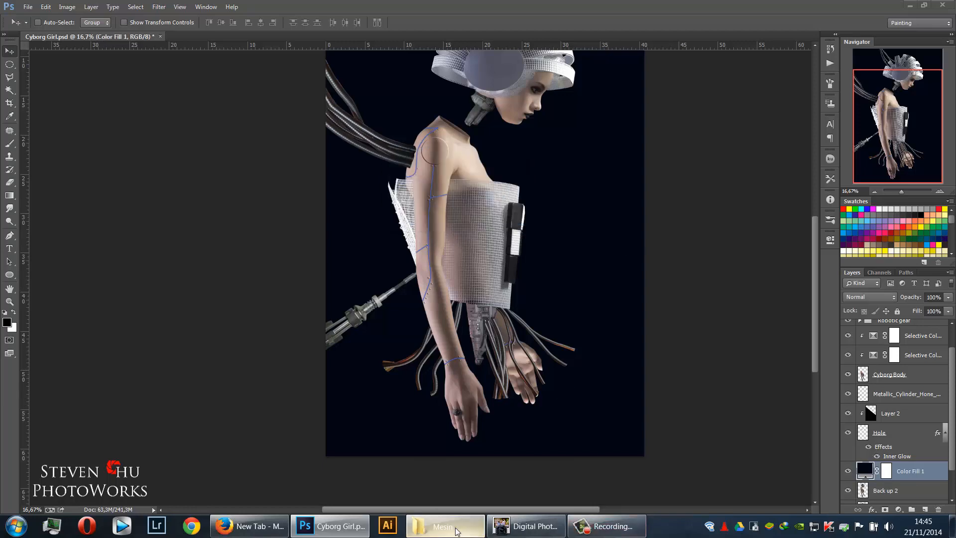
# Place 6e9119e97ed4f0229c0ca2bf18703841.jpg from the Mesin folder into the Cyborg Girl document above Color Fill 1, keeping the default raw settings
pyautogui.click(442, 526)
pyautogui.click(712, 297)
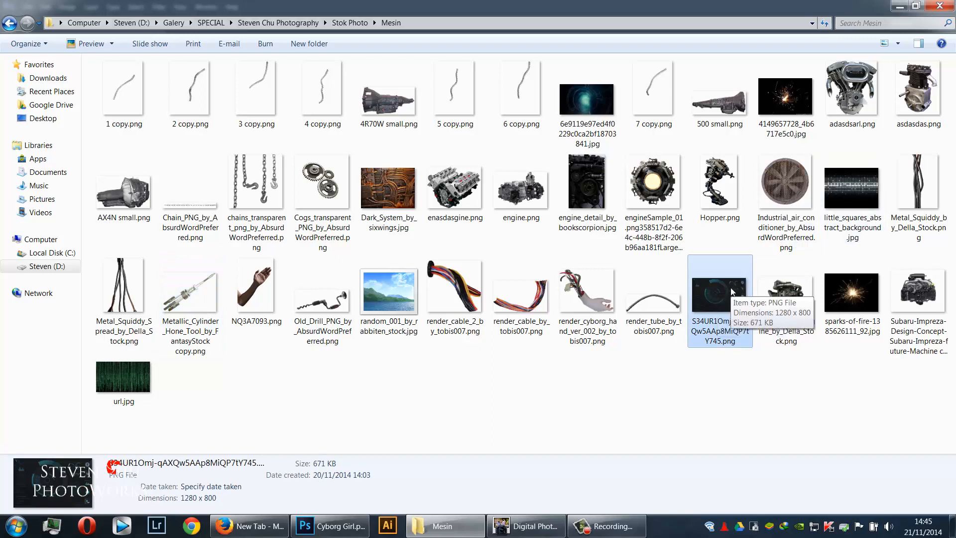
pyautogui.moveTo(612, 117); pyautogui.dragTo(463, 337)
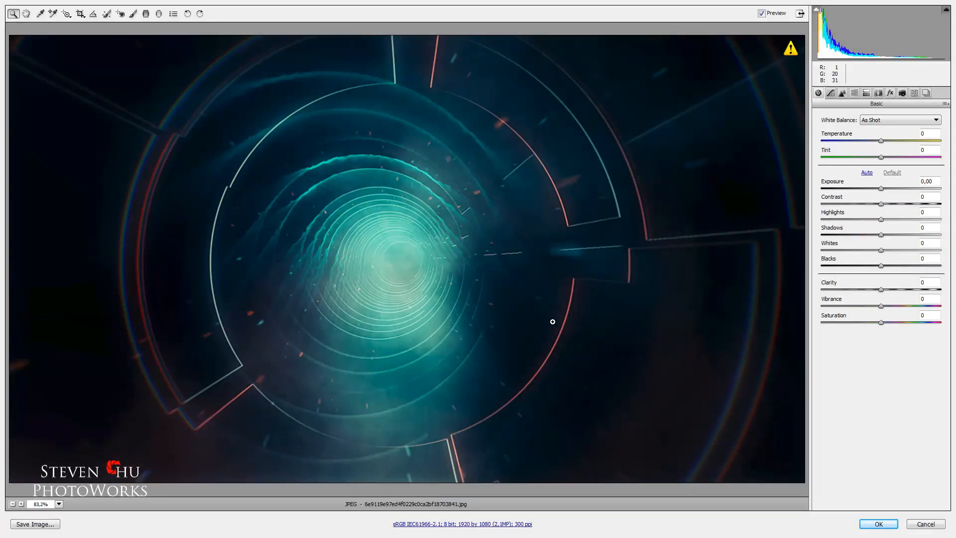
pyautogui.click(878, 524)
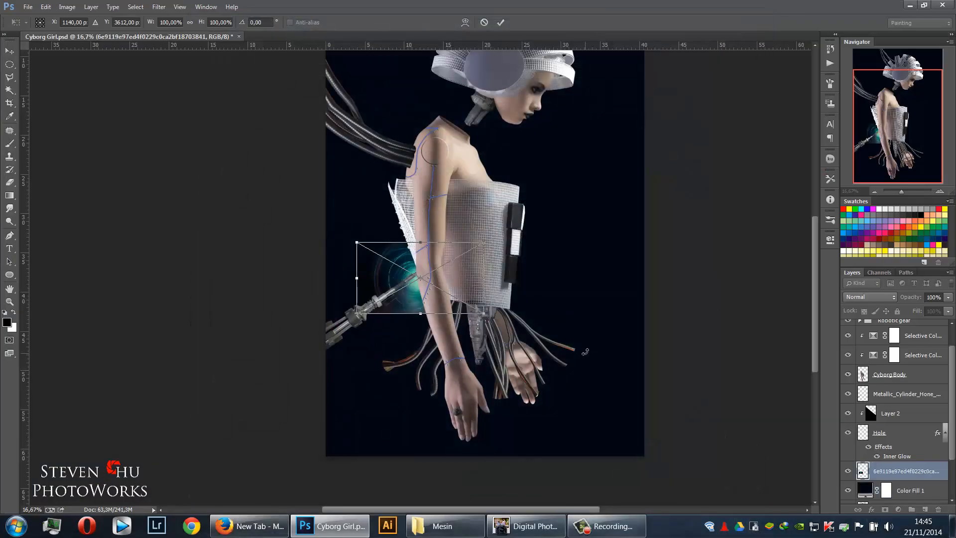
# Rotate the placed background image -90°, scale it to about 483%, and position it to cover the whole canvas
pyautogui.hotkey('ctrl', '-')
pyautogui.hotkey('ctrl', '-')
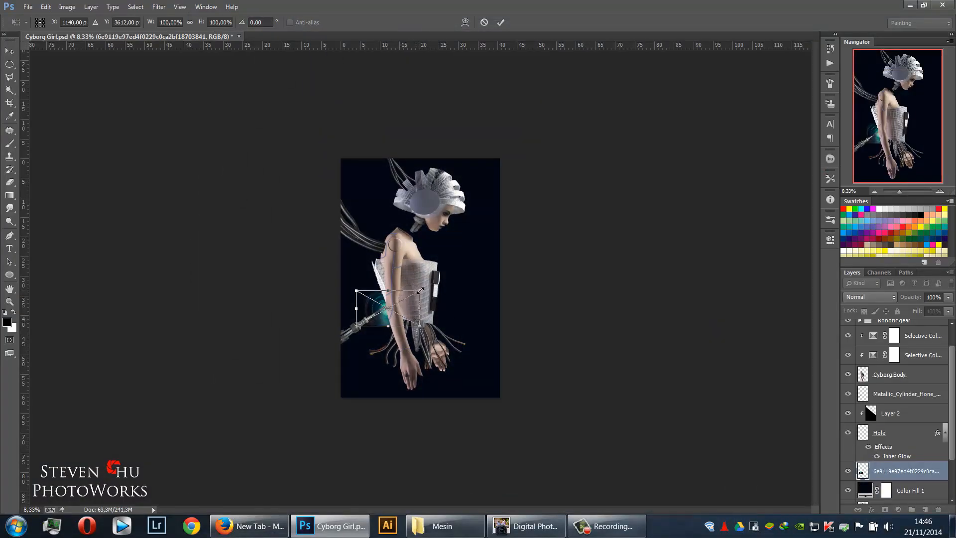
pyautogui.moveTo(419, 290); pyautogui.dragTo(608, 227)
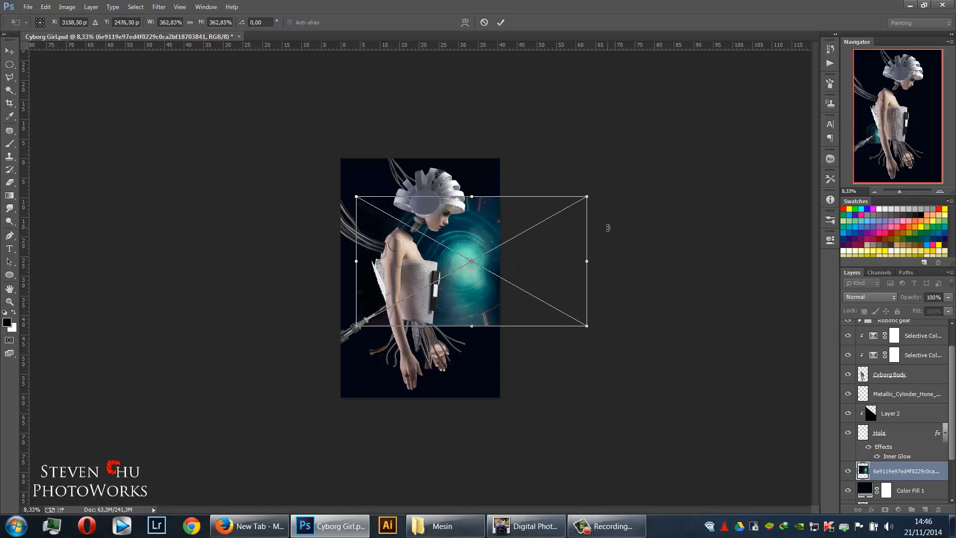
pyautogui.moveTo(635, 310); pyautogui.dragTo(567, 147)
pyautogui.moveTo(519, 269); pyautogui.dragTo(440, 233)
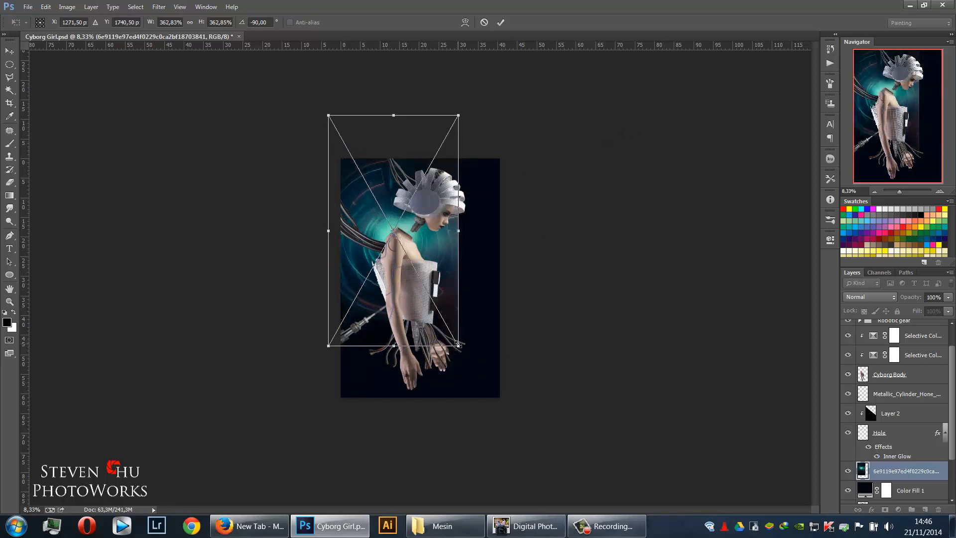
pyautogui.moveTo(458, 343); pyautogui.dragTo(501, 422)
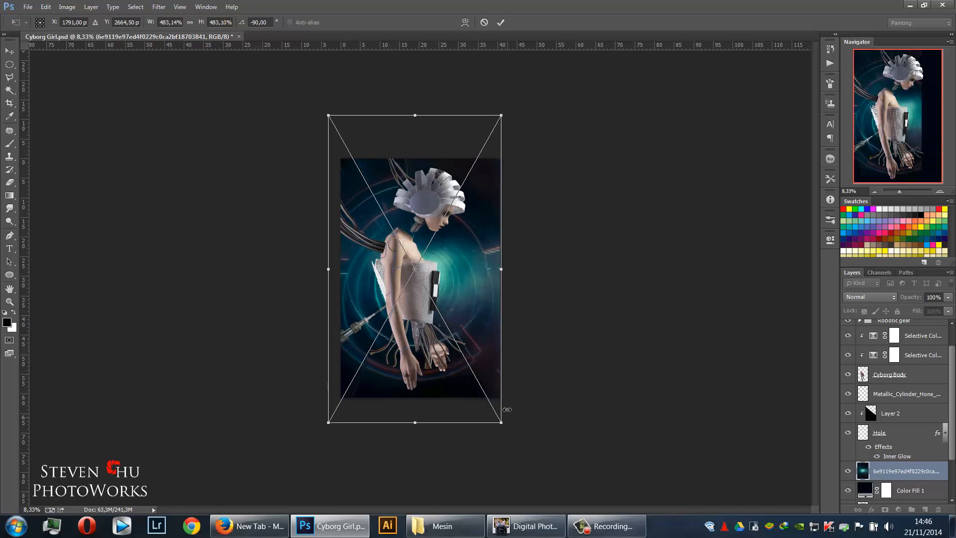
pyautogui.moveTo(499, 382); pyautogui.dragTo(500, 361)
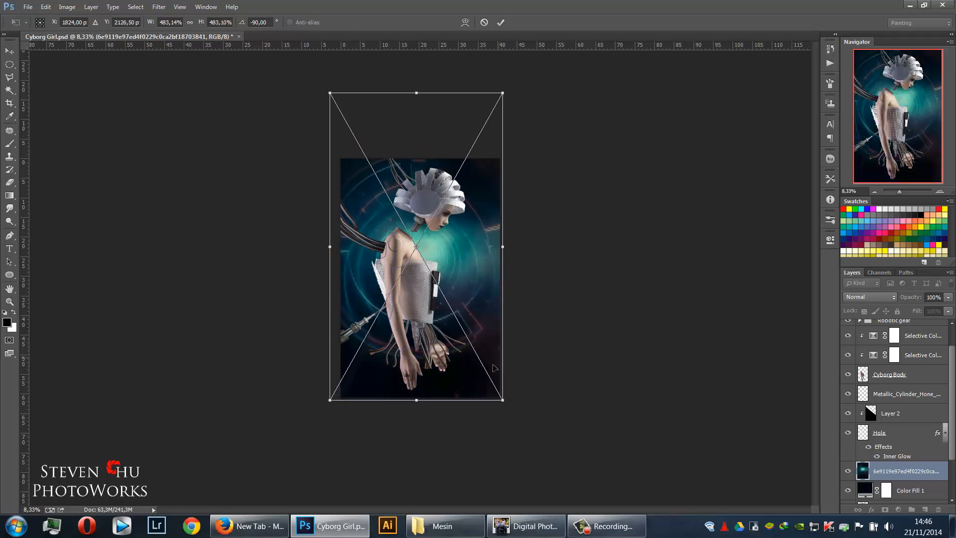
pyautogui.press('Return')
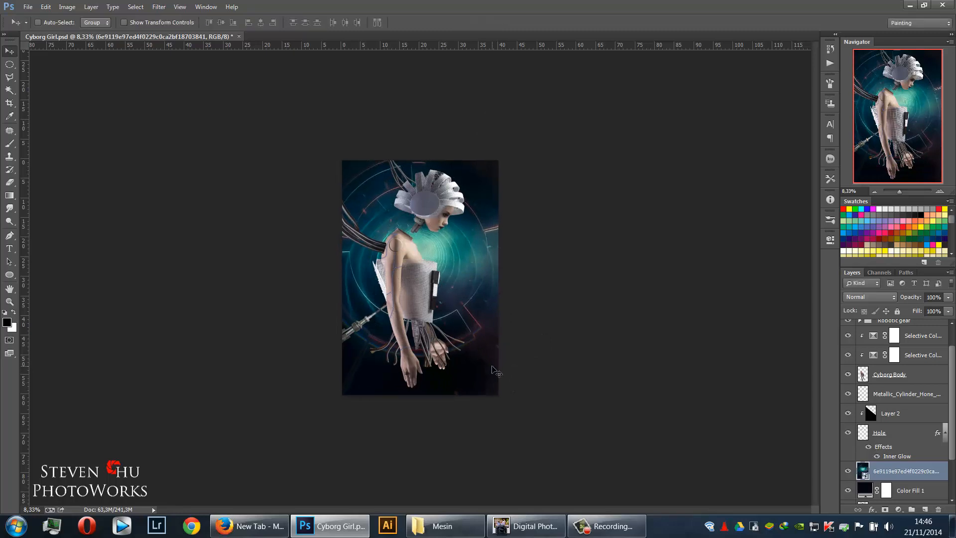
# Rasterize the placed background image layer
pyautogui.hotkey('ctrl', '-')
pyautogui.hotkey('ctrl', '+')
pyautogui.hotkey('ctrl', '+')
pyautogui.hotkey('ctrl', '+')
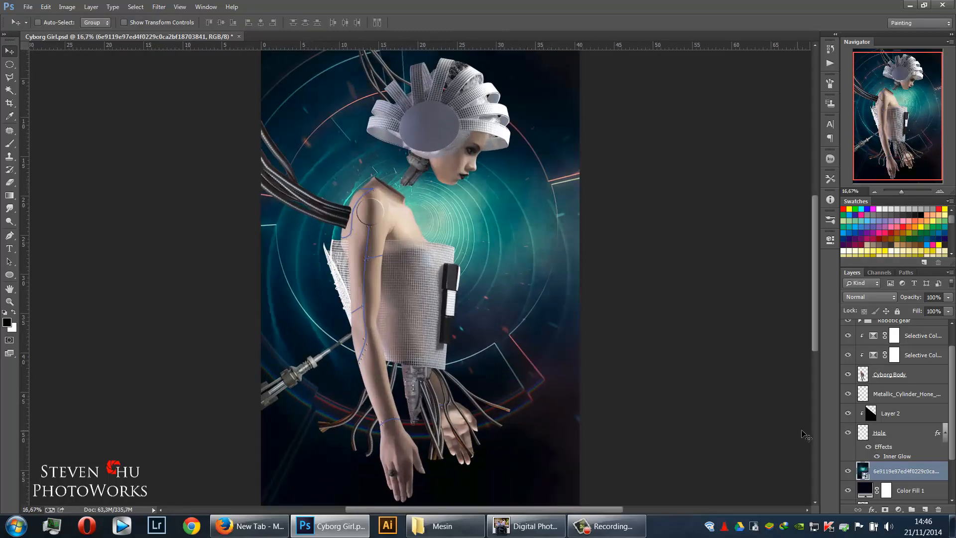
pyautogui.rightClick(894, 466)
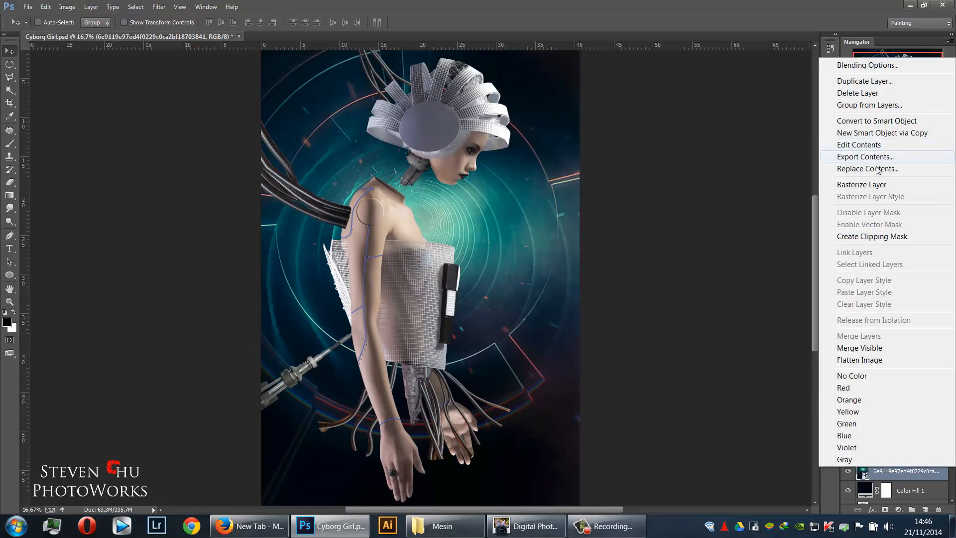
pyautogui.click(872, 185)
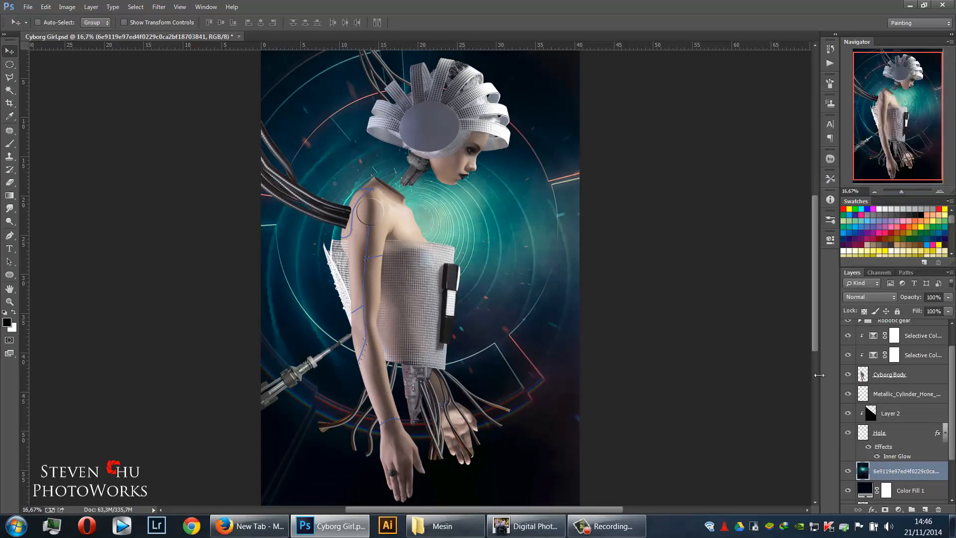
# Brighten the background image layer with Levels by adjusting the midtones and lowering the white input level
pyautogui.hotkey('ctrl', 'l')
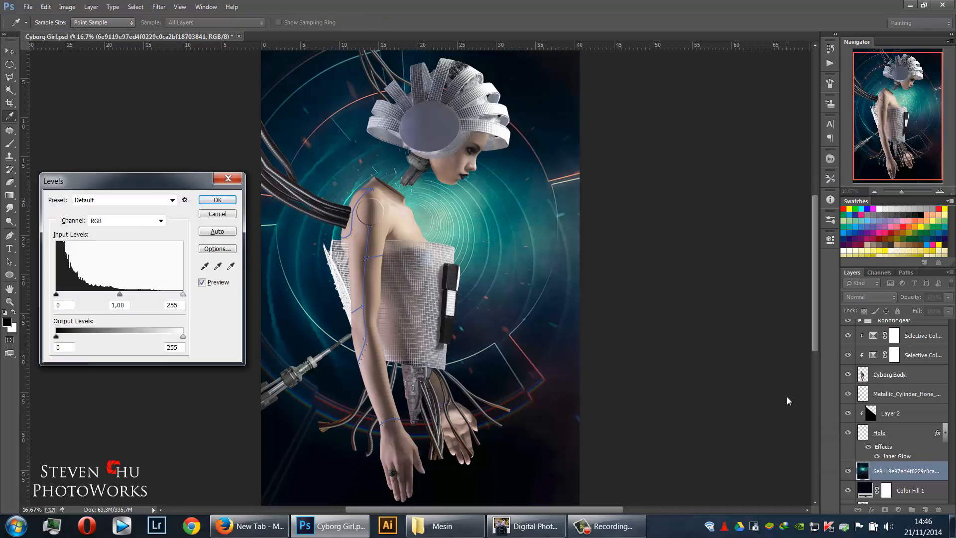
pyautogui.moveTo(120, 294)
pyautogui.mouseDown()
pyautogui.moveTo(177, 298)
pyautogui.moveTo(108, 297)
pyautogui.moveTo(118, 296)
pyautogui.mouseUp()
pyautogui.moveTo(183, 294); pyautogui.dragTo(113, 294)
pyautogui.click(218, 202)
pyautogui.press('v')
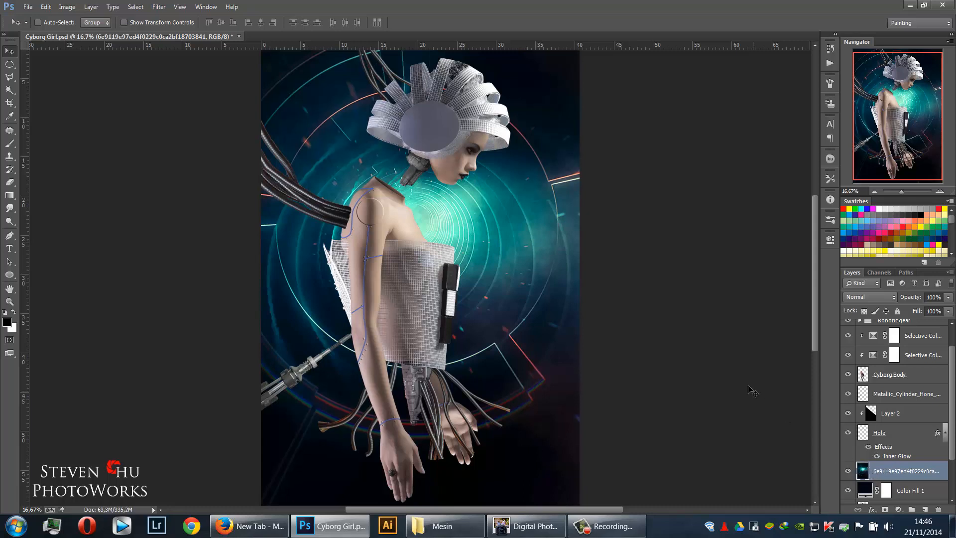
# Colorize the background image layer blue-violet using Hue/Saturation with hue 233 and saturation 43
pyautogui.hotkey('ctrl', 'u')
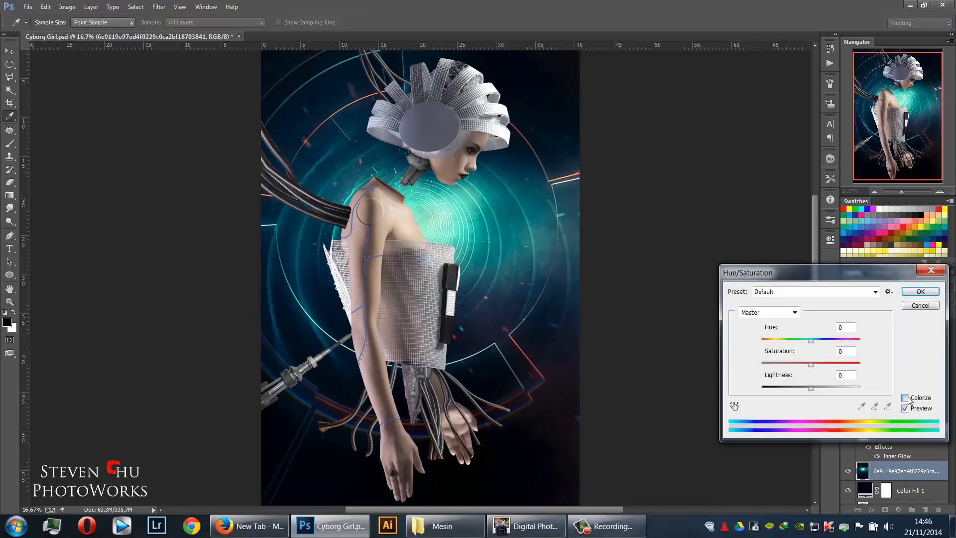
pyautogui.click(905, 398)
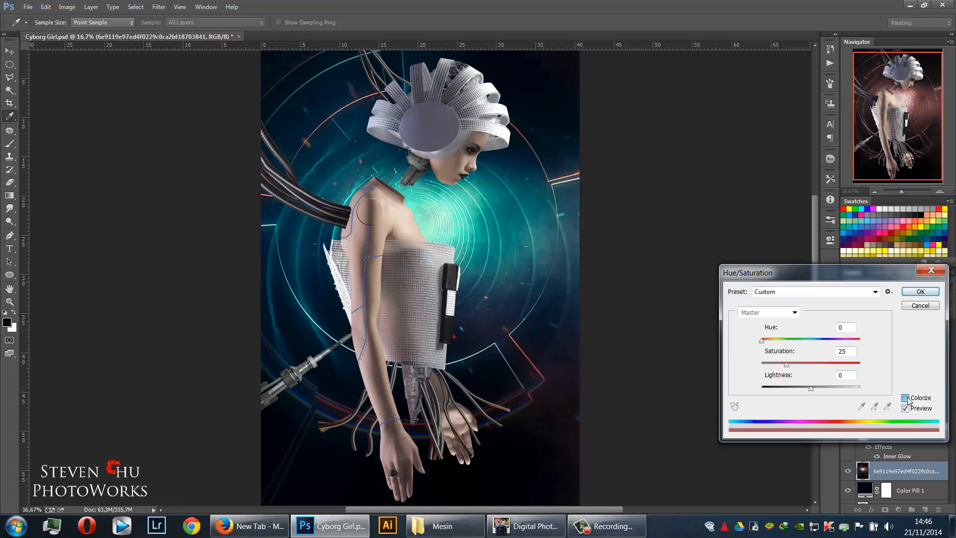
pyautogui.click(823, 338)
pyautogui.moveTo(824, 344)
pyautogui.mouseDown()
pyautogui.moveTo(806, 344)
pyautogui.moveTo(828, 345)
pyautogui.mouseUp()
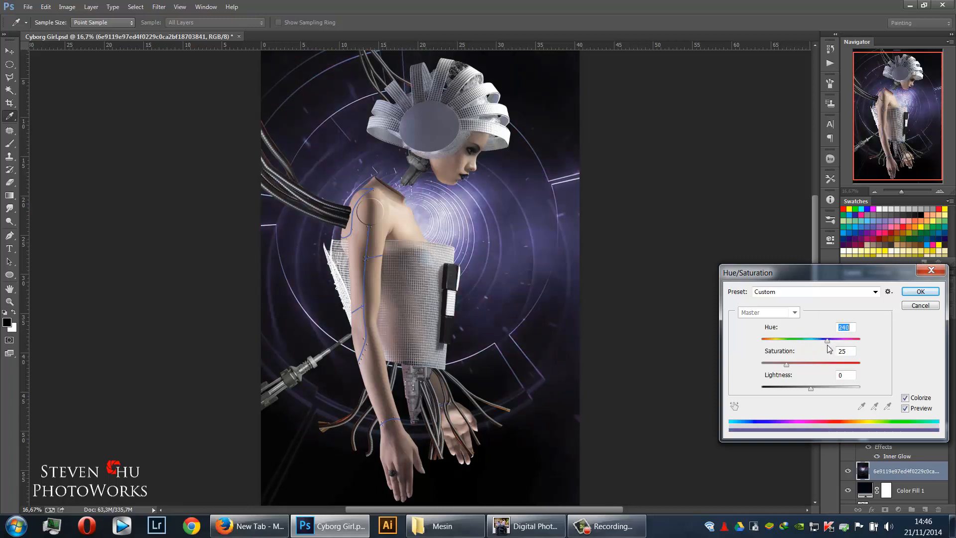
pyautogui.click(805, 364)
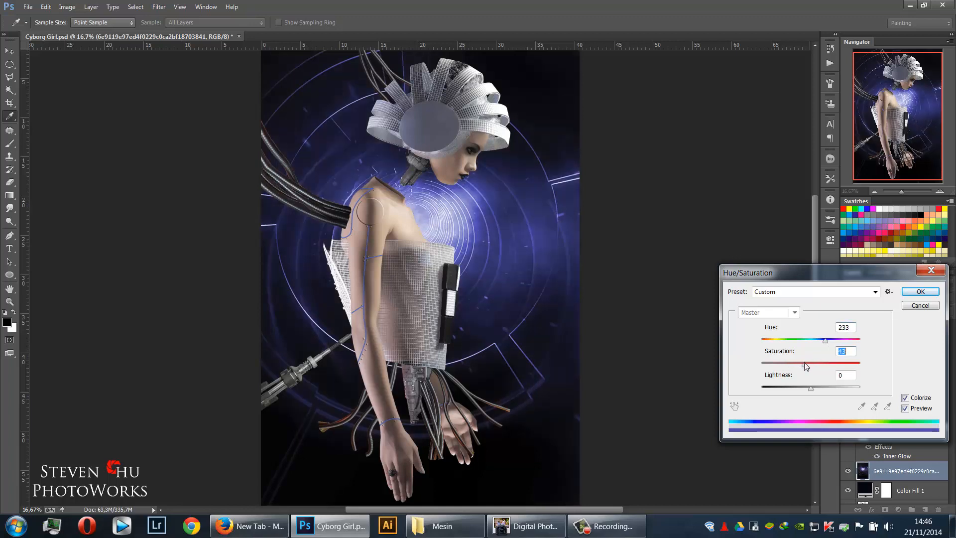
pyautogui.click(920, 292)
pyautogui.press('v')
# Set the background image layer's blend mode to Screen
pyautogui.click(873, 301)
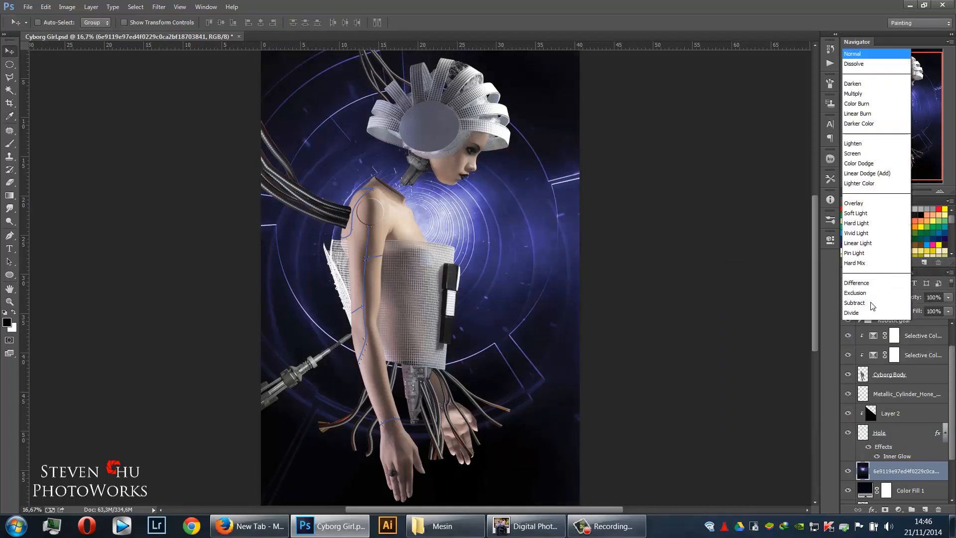
pyautogui.click(790, 326)
pyautogui.click(863, 301)
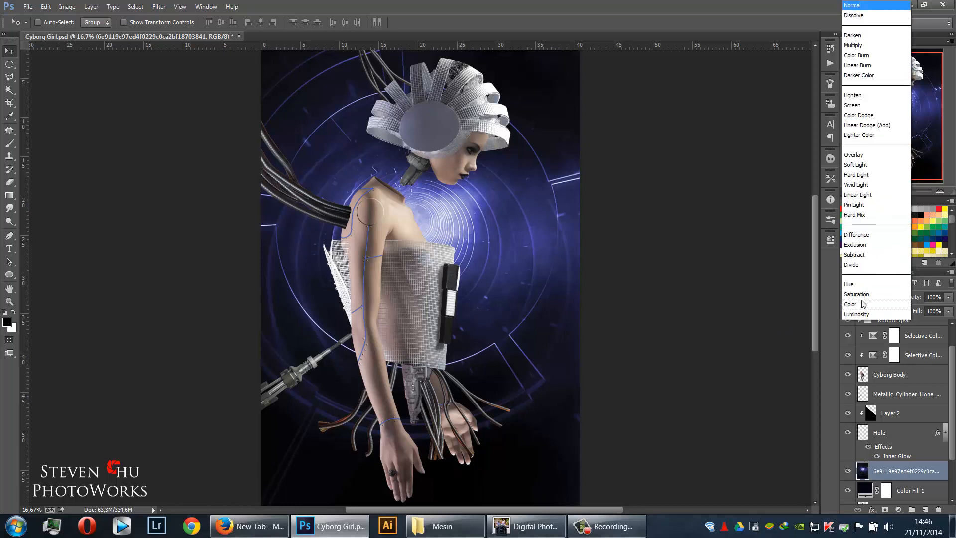
pyautogui.click(879, 107)
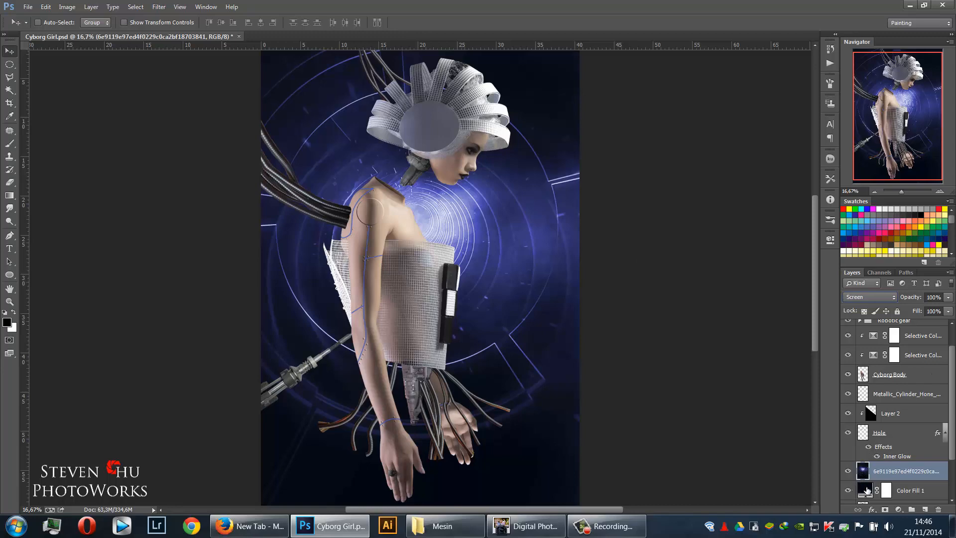
# Change the Color Fill 1 layer's colour to pure black (000000)
pyautogui.doubleClick(867, 490)
pyautogui.click(788, 226)
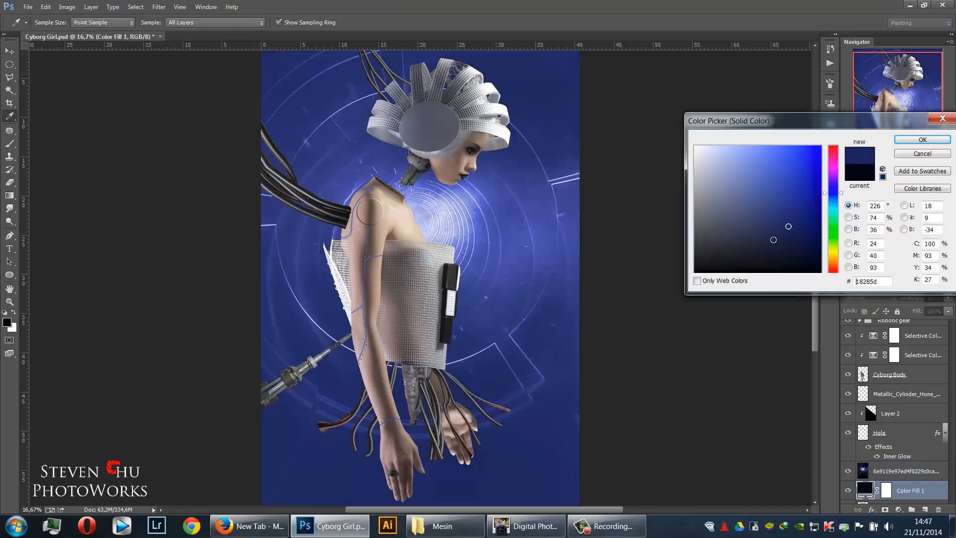
pyautogui.click(758, 232)
pyautogui.click(803, 268)
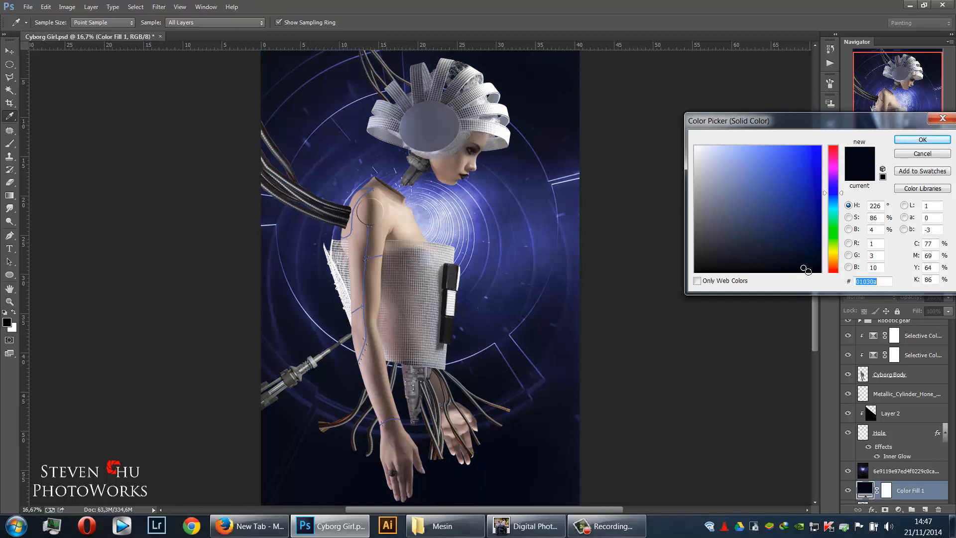
pyautogui.click(810, 268)
pyautogui.click(814, 273)
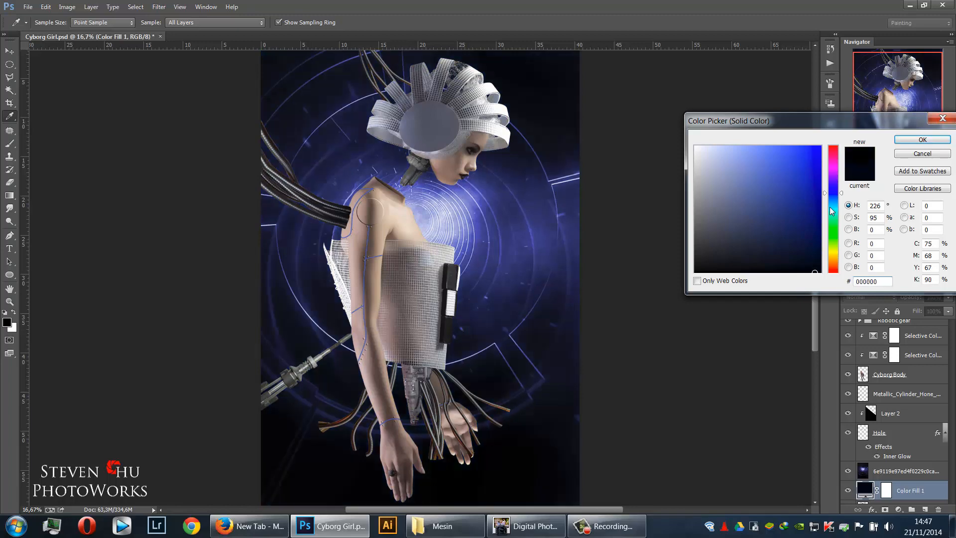
pyautogui.click(901, 142)
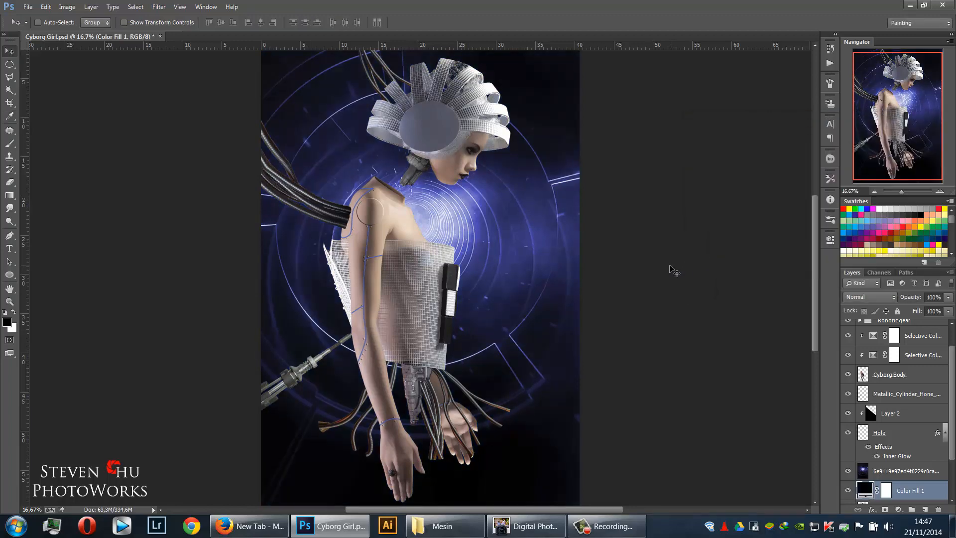
pyautogui.hotkey('ctrl', '-')
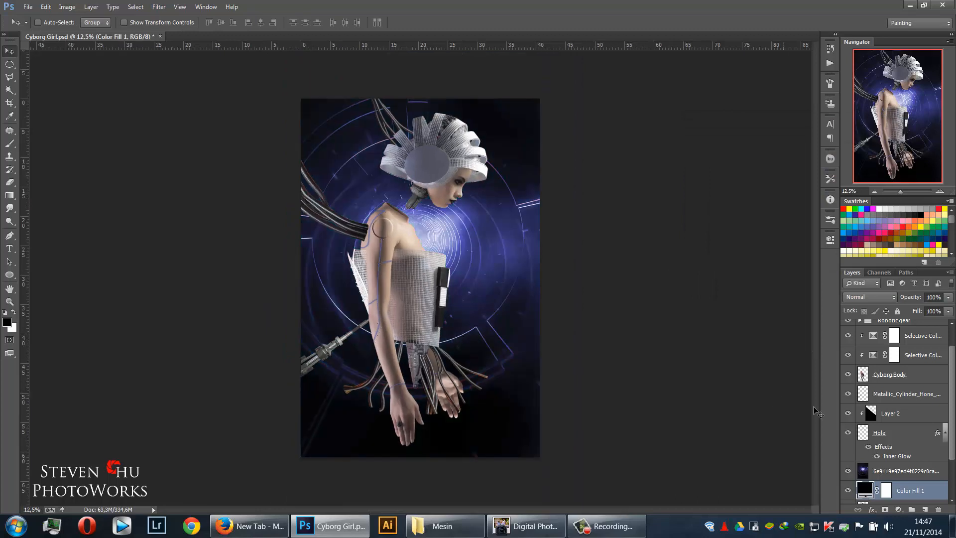
pyautogui.click(906, 471)
pyautogui.scroll(1, 906, 437)
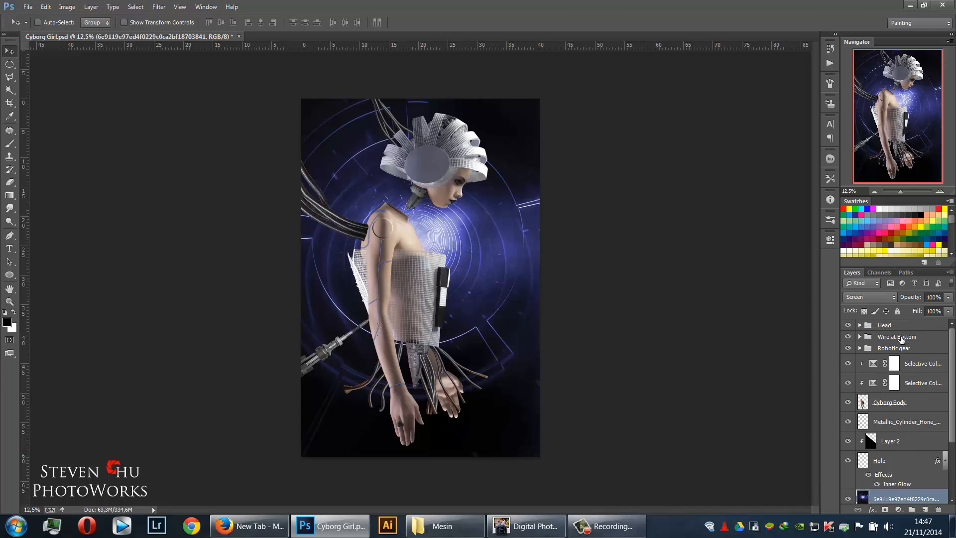
pyautogui.click(917, 326)
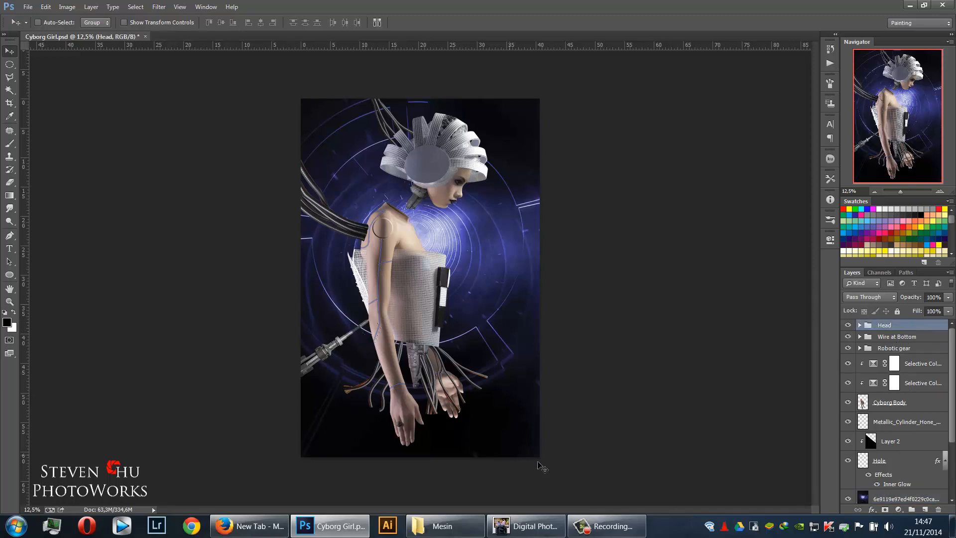
pyautogui.moveTo(592, 526)
pyautogui.moveTo(566, 501)
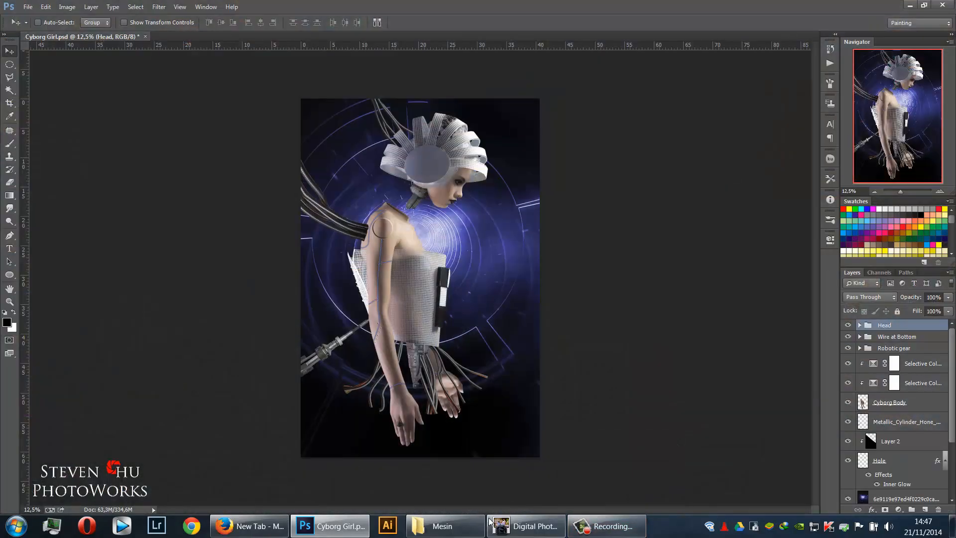
pyautogui.click(475, 527)
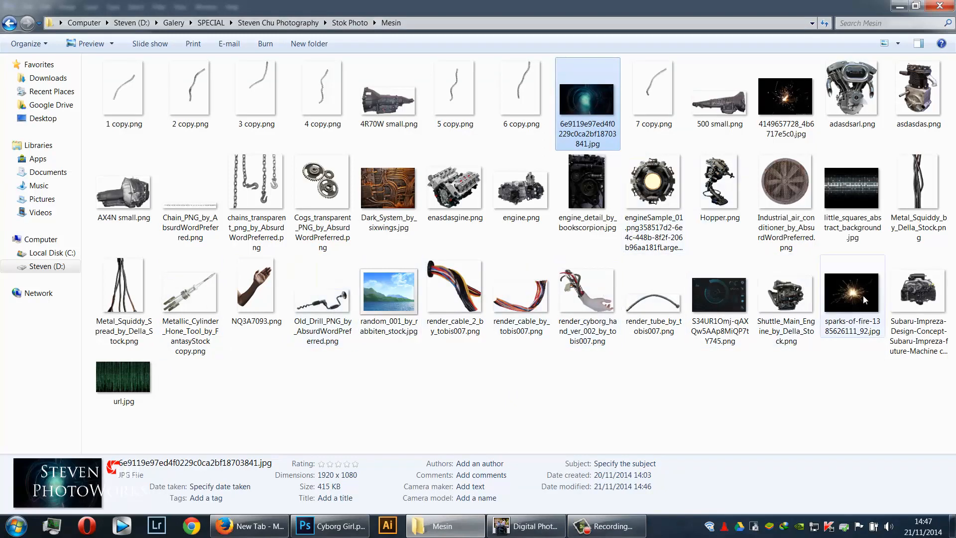
pyautogui.moveTo(865, 300)
pyautogui.mouseDown()
pyautogui.moveTo(722, 328)
pyautogui.moveTo(318, 526)
pyautogui.moveTo(402, 414)
pyautogui.mouseUp()
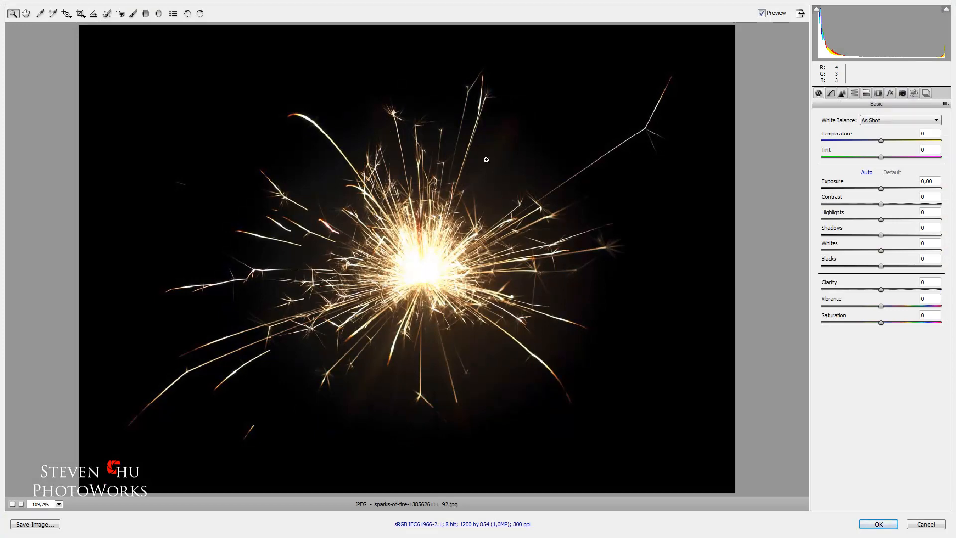
pyautogui.press('Return')
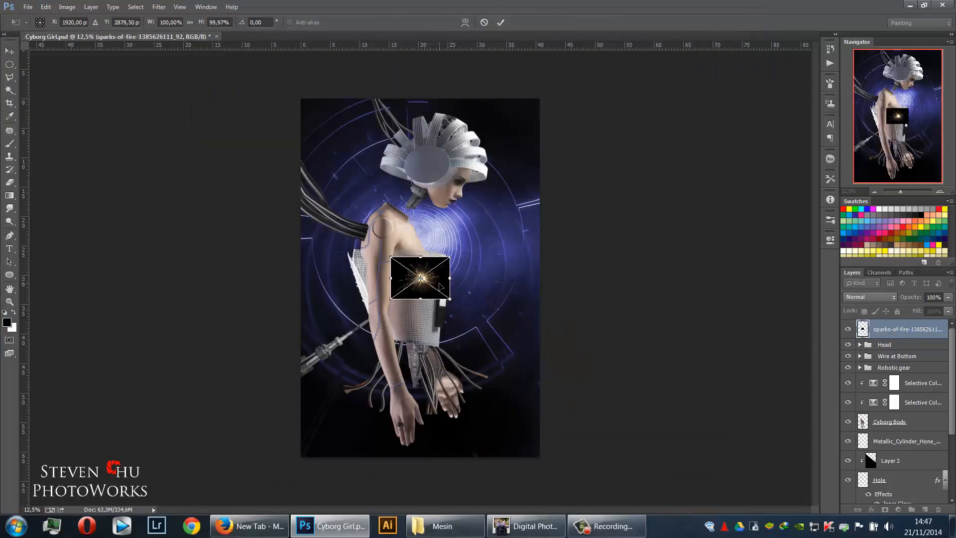
pyautogui.press('Return')
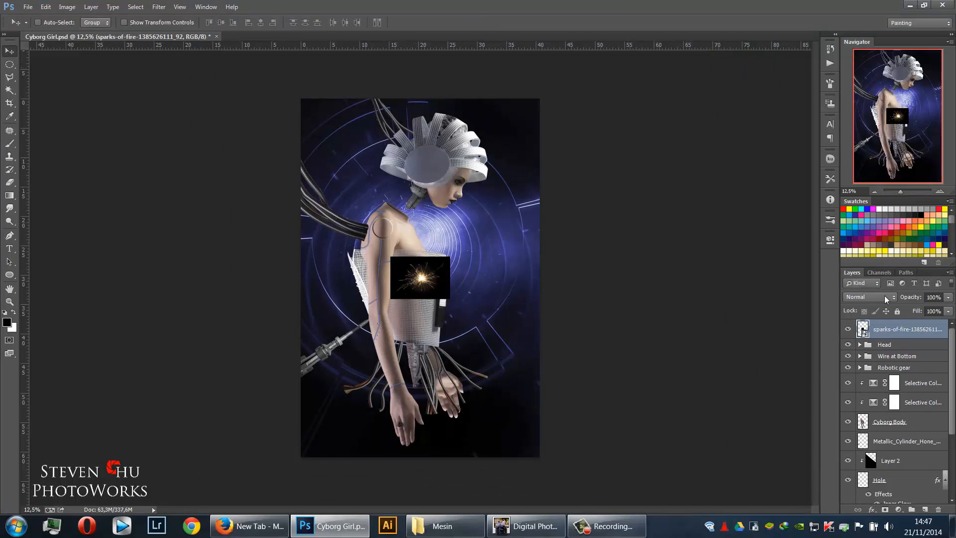
# Rasterize the sparks-of-fire layer and darken its midtones with Levels, setting the middle input level to 0,64
pyautogui.hotkey('ctrl', '+')
pyautogui.hotkey('ctrl', '+')
pyautogui.hotkey('ctrl', '+')
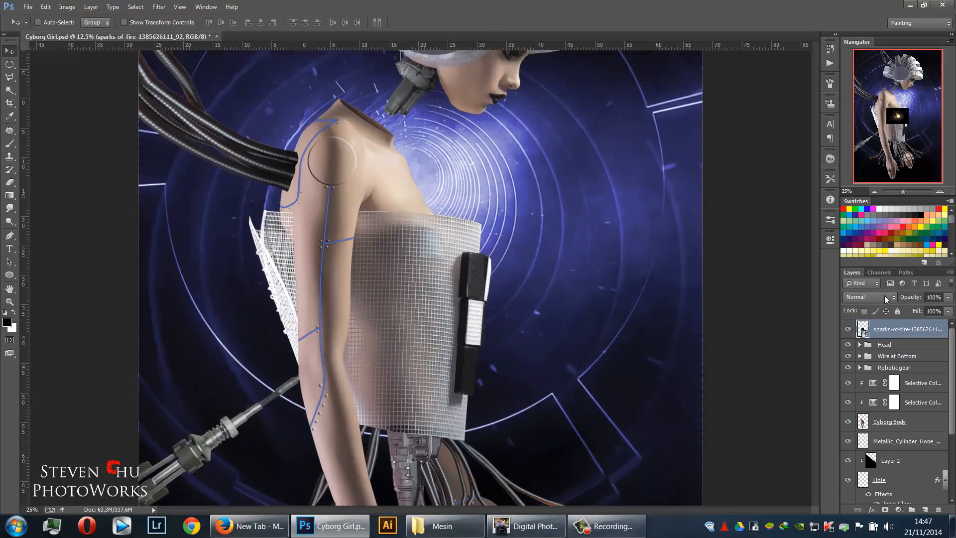
pyautogui.hotkey('ctrl', '+')
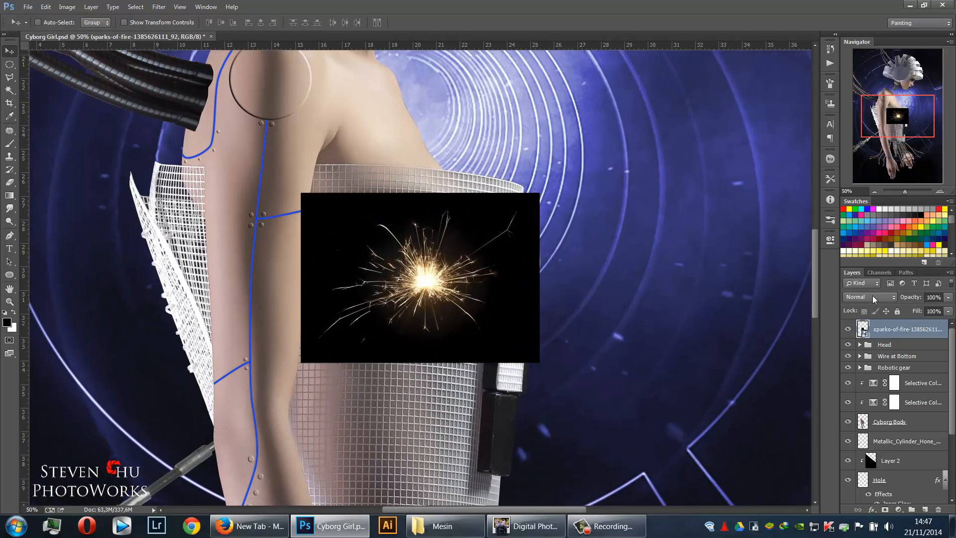
pyautogui.rightClick(903, 330)
pyautogui.hotkey('ctrl', 'l')
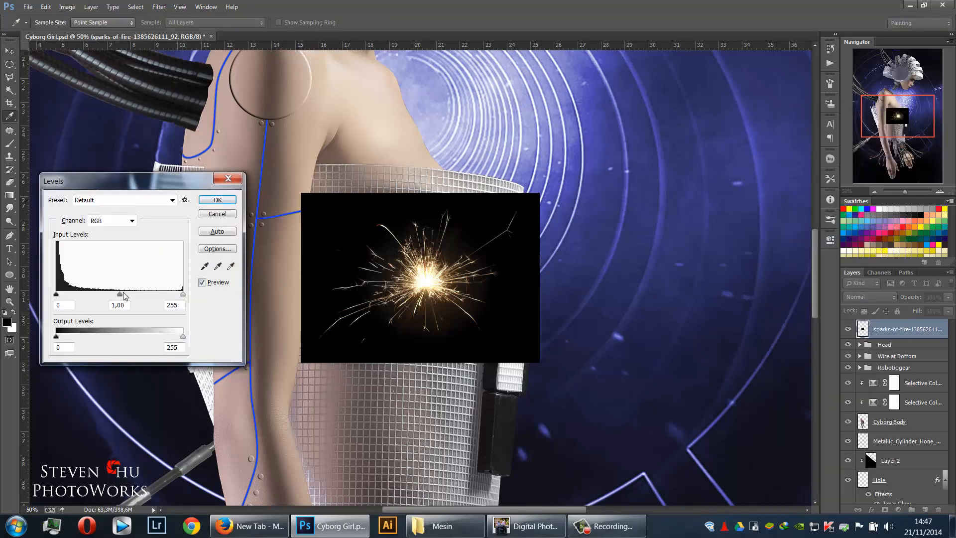
pyautogui.moveTo(123, 296); pyautogui.dragTo(138, 292)
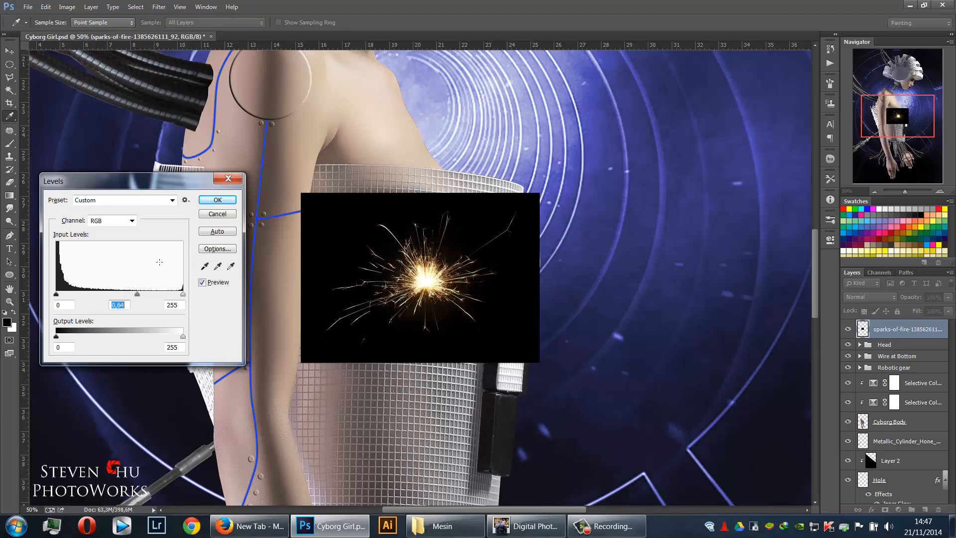
pyautogui.click(218, 202)
# Set the sparks-of-fire layer's blend mode to Screen
pyautogui.click(879, 299)
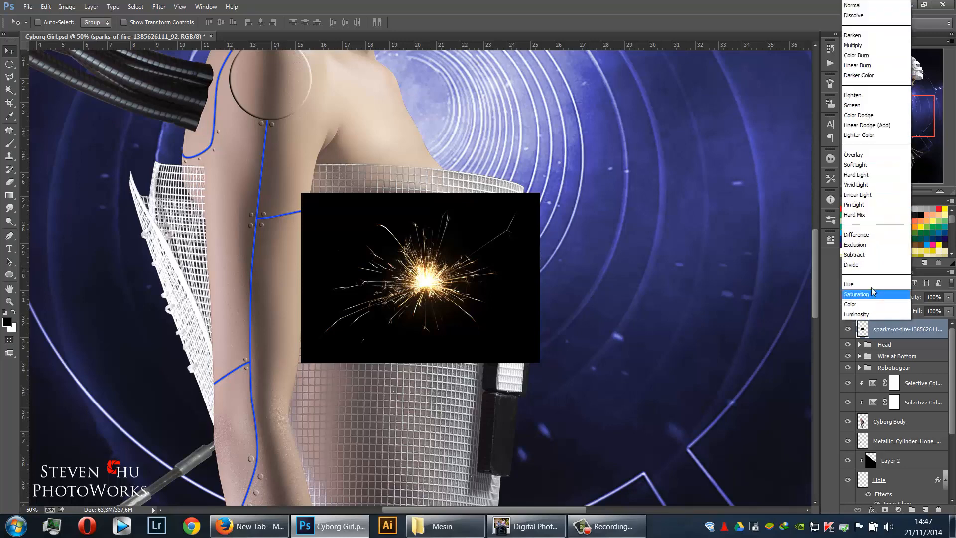
pyautogui.click(869, 111)
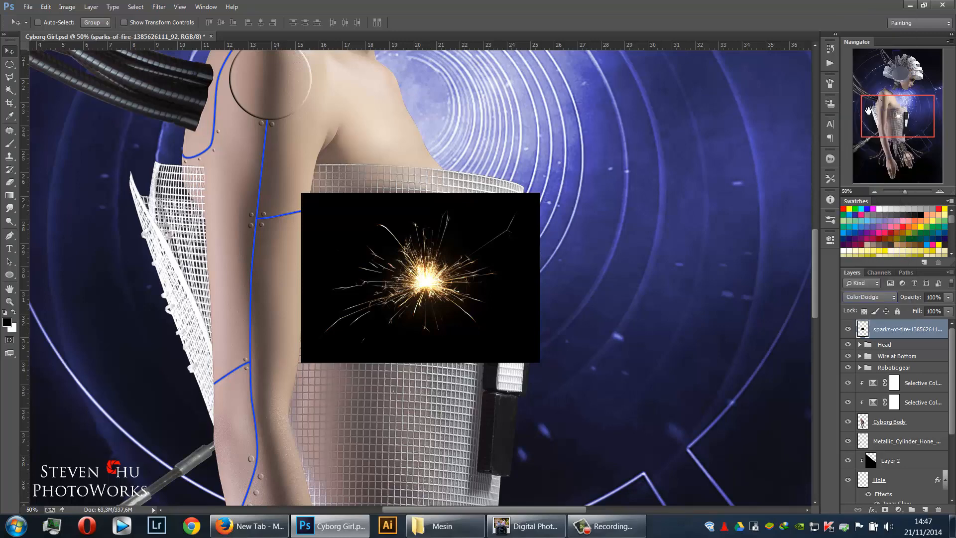
pyautogui.scroll(1, 884, 304)
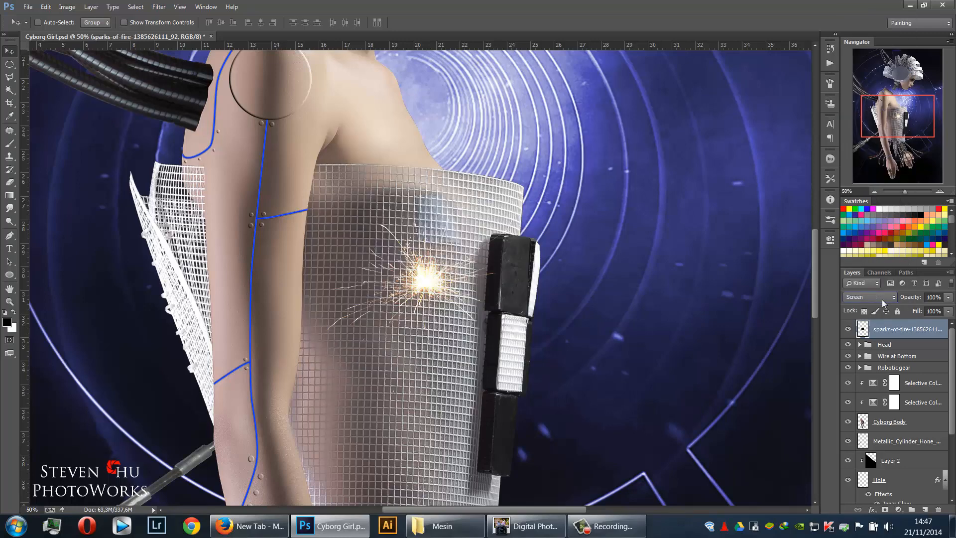
# Move the spark onto the tip of the mechanical tool that touches the forearm
pyautogui.moveTo(441, 294); pyautogui.dragTo(542, 279)
pyautogui.moveTo(513, 244); pyautogui.dragTo(462, 281)
pyautogui.moveTo(483, 406); pyautogui.dragTo(493, 275)
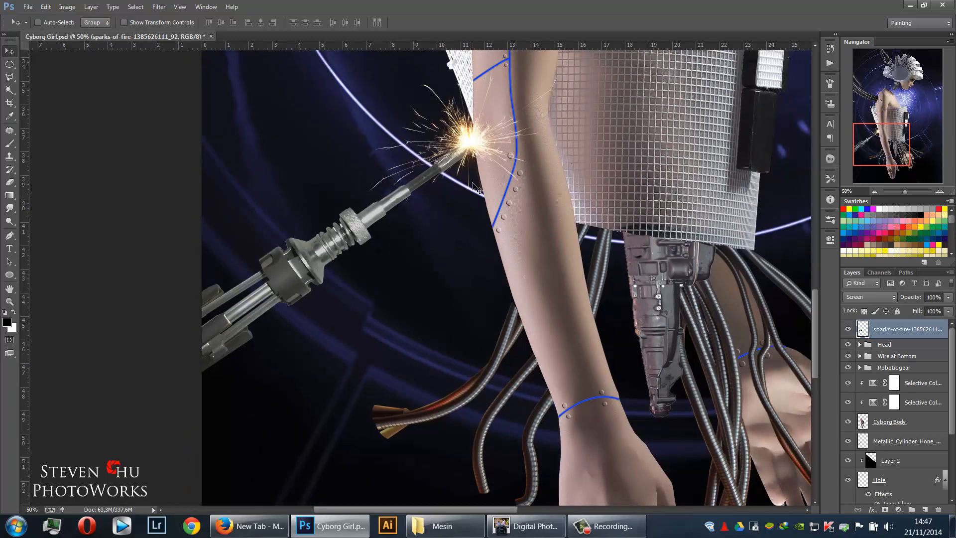
# Scale the spark down and recentre it on the tool's tip beside the forearm
pyautogui.hotkey('ctrl', 't')
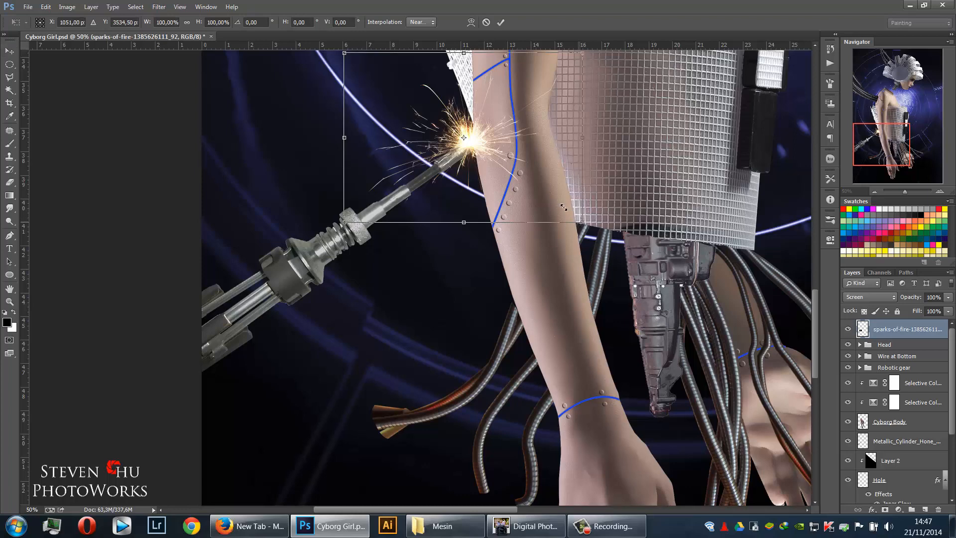
pyautogui.moveTo(563, 207); pyautogui.dragTo(479, 145)
pyautogui.moveTo(416, 176); pyautogui.dragTo(354, 215)
pyautogui.moveTo(482, 168); pyautogui.dragTo(528, 133)
pyautogui.press('Return')
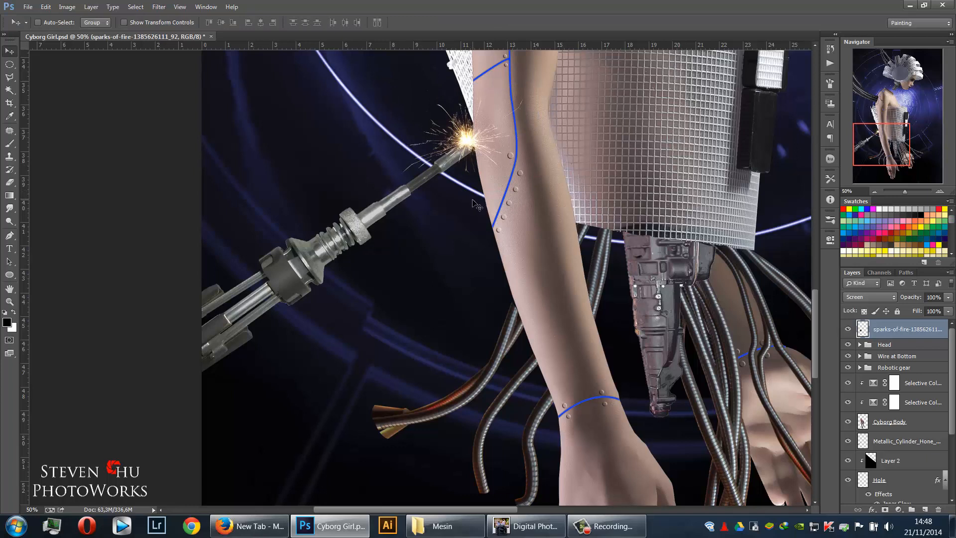
# Duplicate the spark layer and place the copy on the frayed end of the leftmost wire below the torso
pyautogui.hotkey('ctrl', 'j')
pyautogui.moveTo(471, 156); pyautogui.dragTo(378, 440)
pyautogui.moveTo(530, 426); pyautogui.dragTo(437, 257)
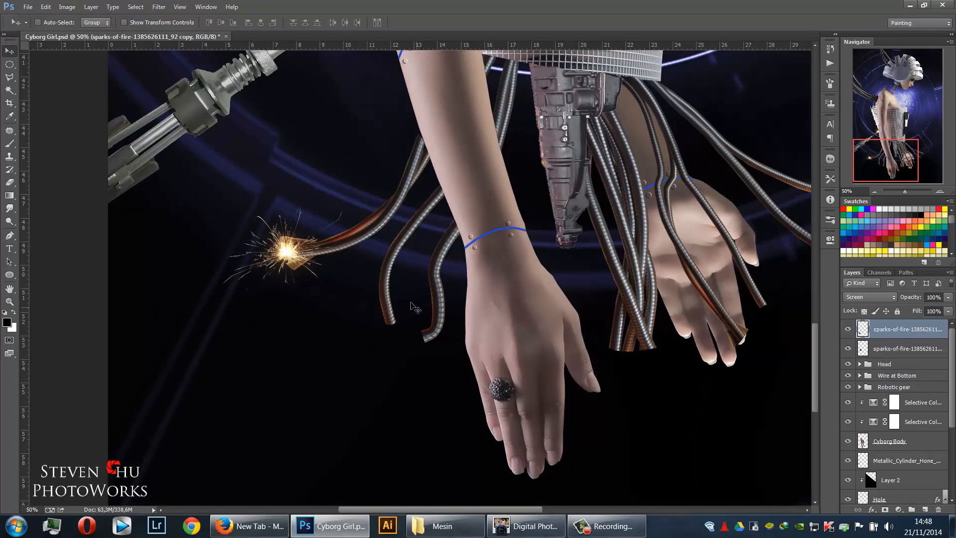
# Duplicate the spark again, shrink the copy to a tiny spark and place it on the end of the second wire from the left
pyautogui.hotkey('ctrl', 'j')
pyautogui.moveTo(308, 264); pyautogui.dragTo(386, 345)
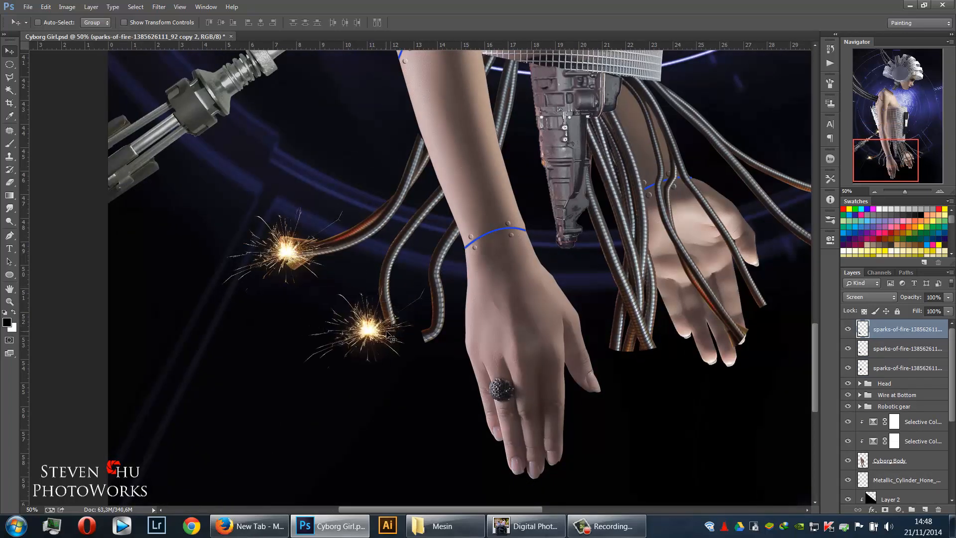
pyautogui.hotkey('ctrl', 't')
pyautogui.moveTo(441, 382); pyautogui.dragTo(424, 342)
pyautogui.press('Return')
# Copy the tiny spark to the ends of the wire bundle between the hands and enlarge it there
pyautogui.moveTo(521, 393); pyautogui.dragTo(372, 379)
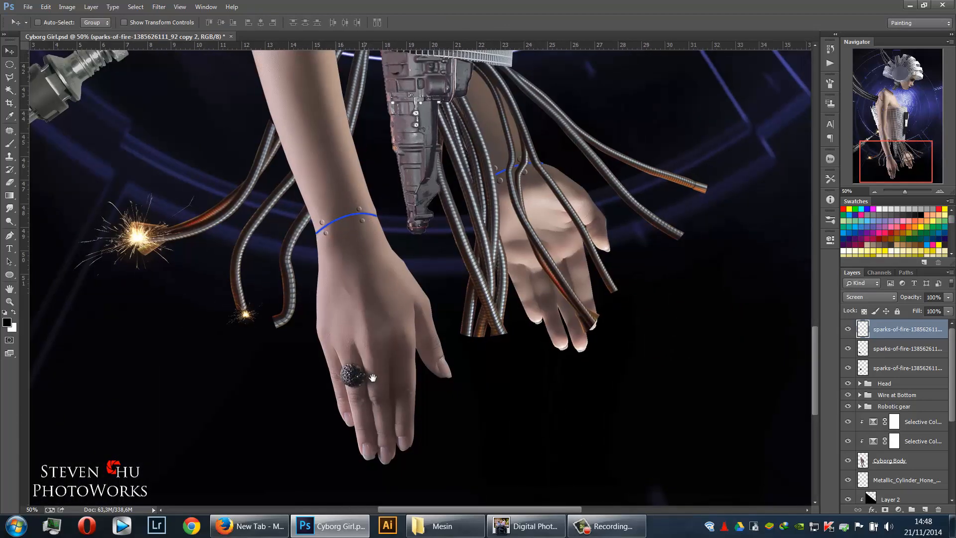
pyautogui.moveTo(237, 320); pyautogui.dragTo(470, 345)
pyautogui.hotkey('ctrl', 't')
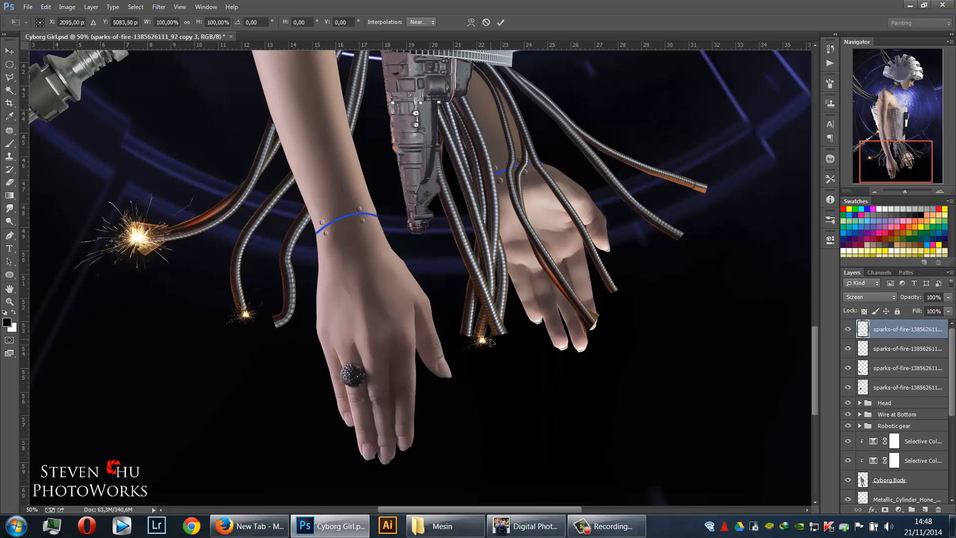
pyautogui.moveTo(531, 312); pyautogui.dragTo(534, 343)
pyautogui.press('Return')
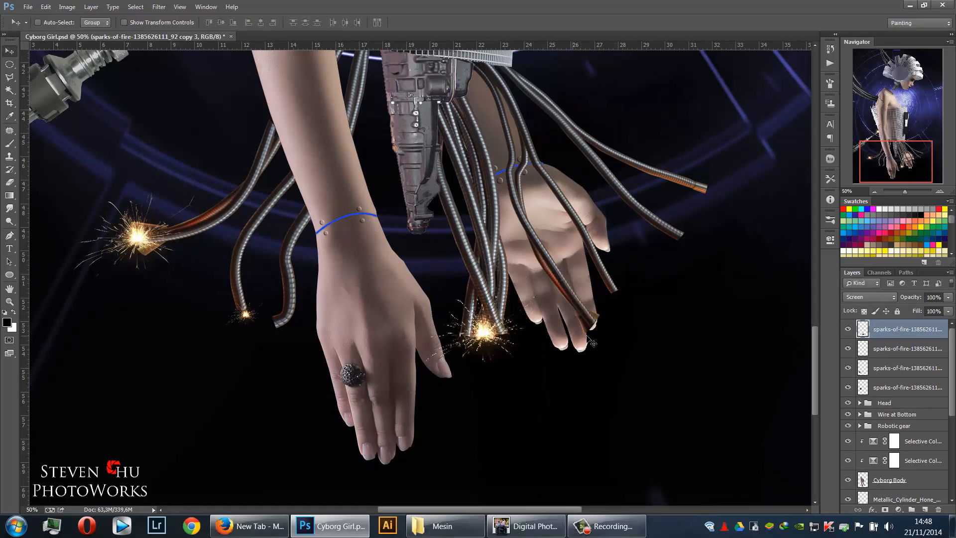
# Place two more spark copies, one on the rightmost wire's end and one on the wire end over the far hand's fingers
pyautogui.moveTo(681, 298); pyautogui.dragTo(577, 361)
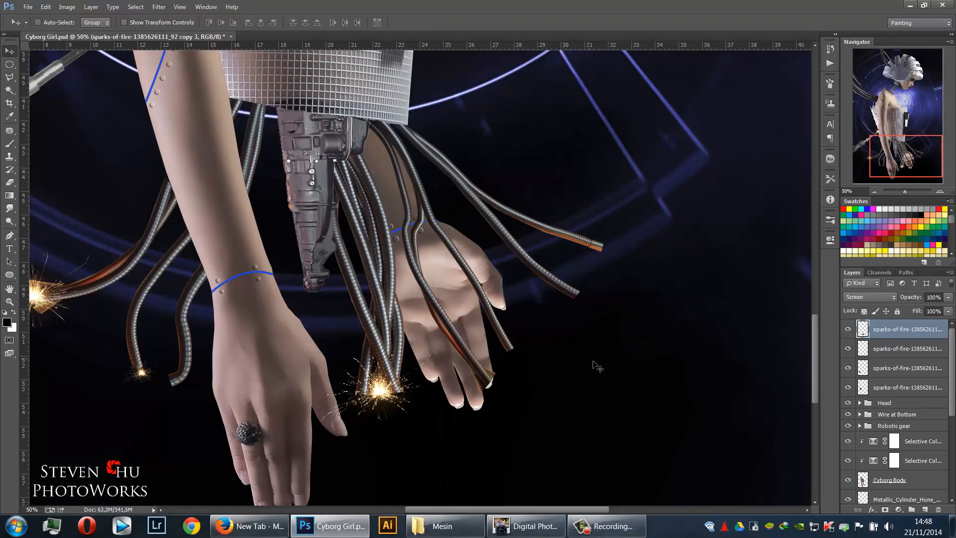
pyautogui.hotkey('ctrl', 'j')
pyautogui.moveTo(394, 388); pyautogui.dragTo(608, 244)
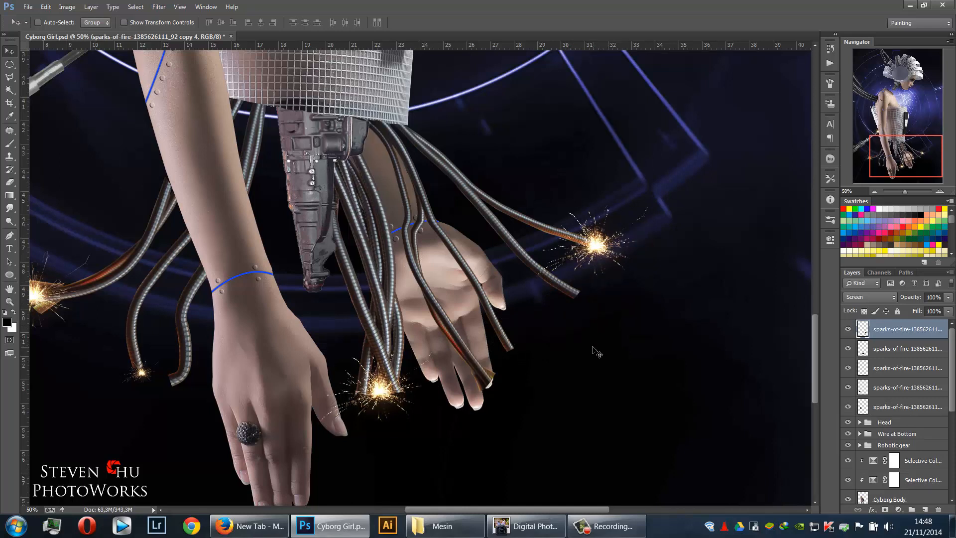
pyautogui.hotkey('ctrl', 'j')
pyautogui.moveTo(523, 345); pyautogui.dragTo(523, 391)
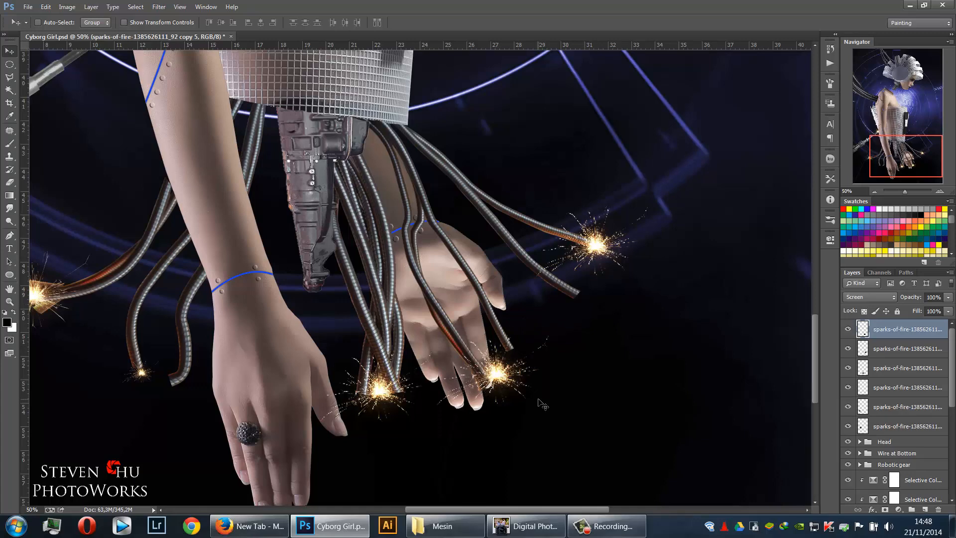
# Duplicate the spark over the far hand and place the copy on the end of the third wire from the left, beside the near hand
pyautogui.hotkey('ctrl', '-')
pyautogui.hotkey('ctrl', '-')
pyautogui.hotkey('ctrl', '-')
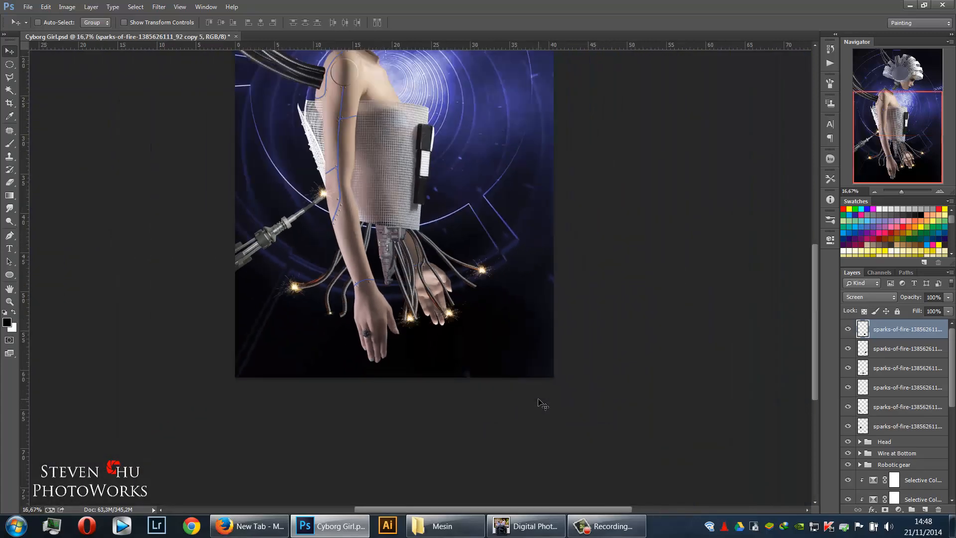
pyautogui.moveTo(454, 335); pyautogui.dragTo(501, 406)
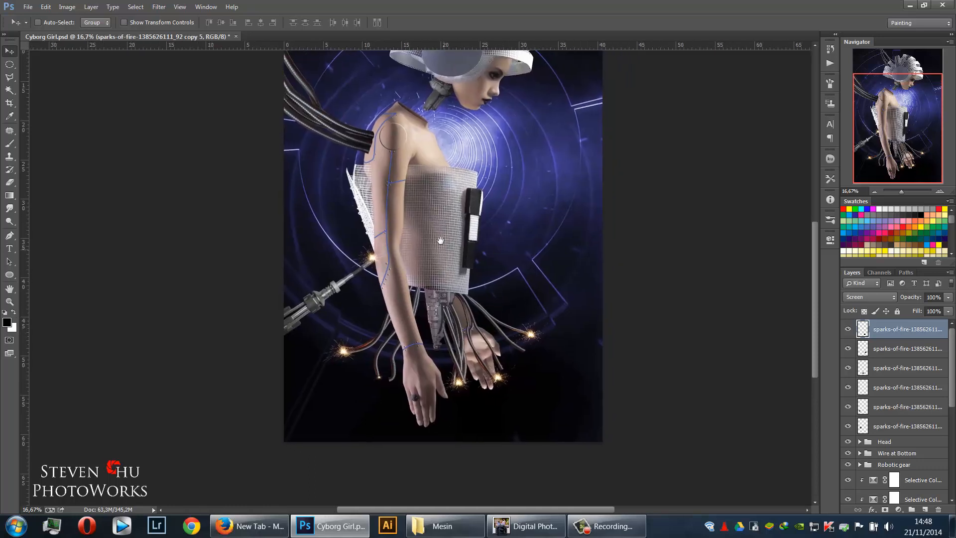
pyautogui.moveTo(440, 240)
pyautogui.mouseDown()
pyautogui.moveTo(442, 260)
pyautogui.moveTo(434, 257)
pyautogui.mouseUp()
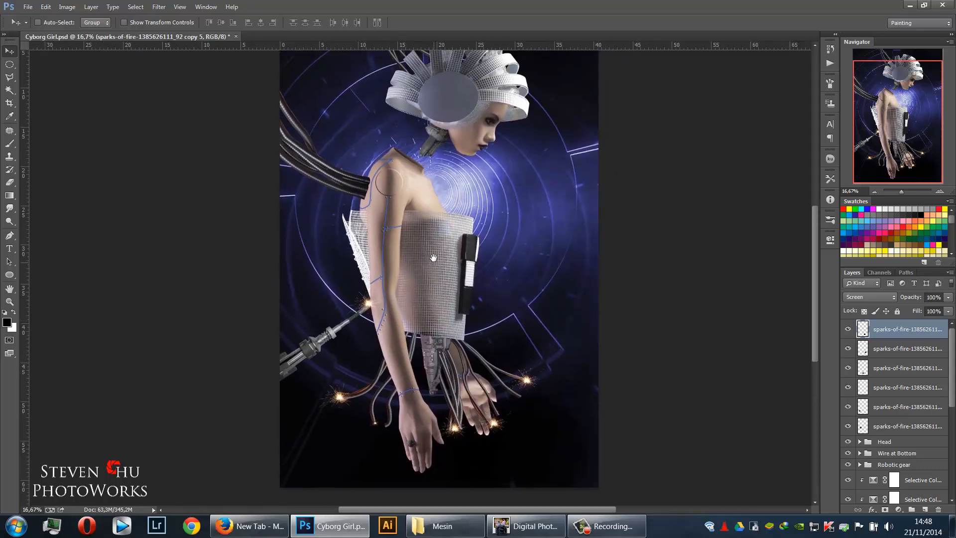
pyautogui.moveTo(432, 373); pyautogui.dragTo(452, 306)
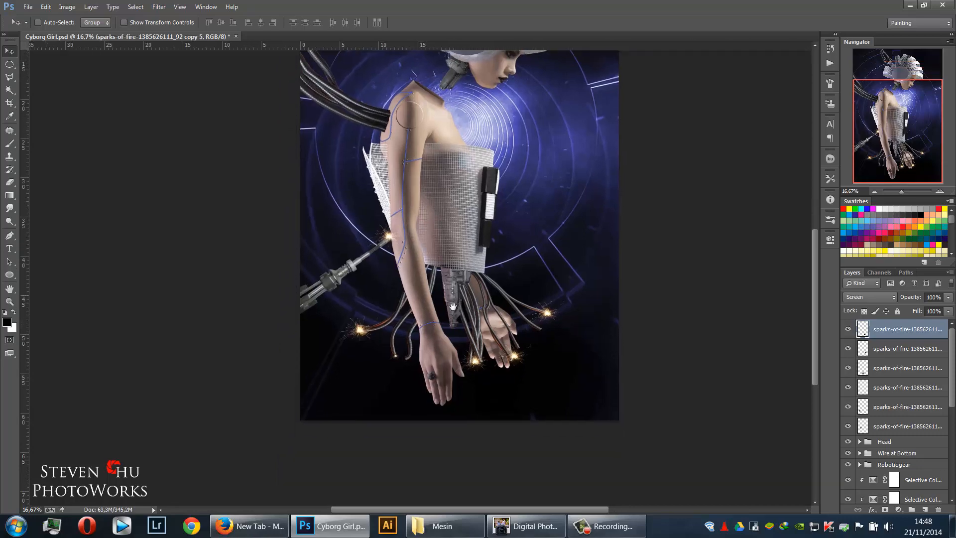
pyautogui.hotkey('ctrl', '+')
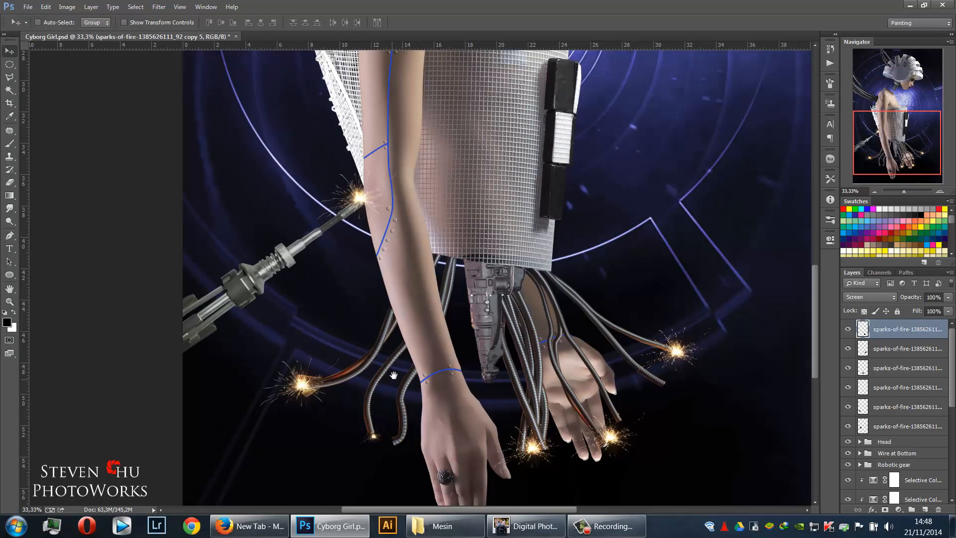
pyautogui.moveTo(394, 375); pyautogui.dragTo(443, 302)
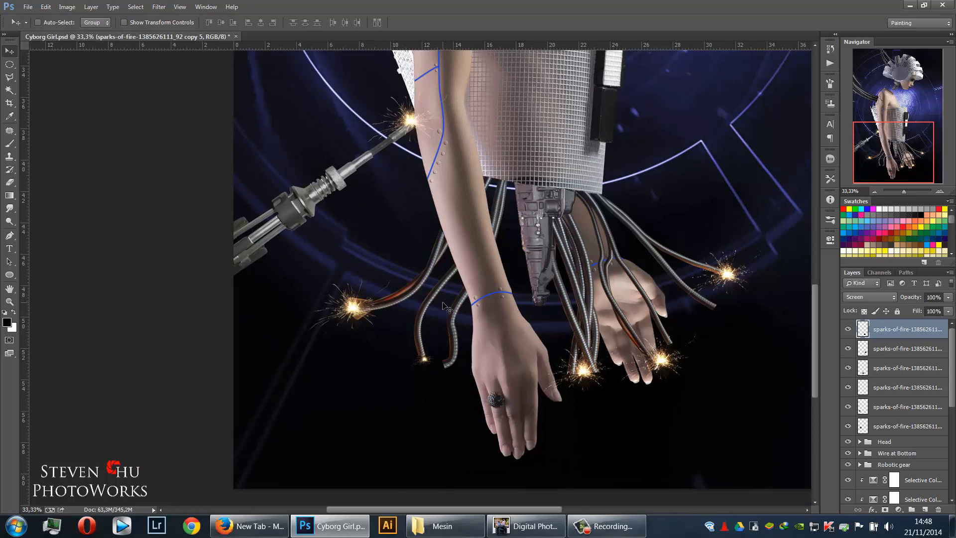
pyautogui.hotkey('ctrl', 'j')
pyautogui.moveTo(657, 362); pyautogui.dragTo(648, 365)
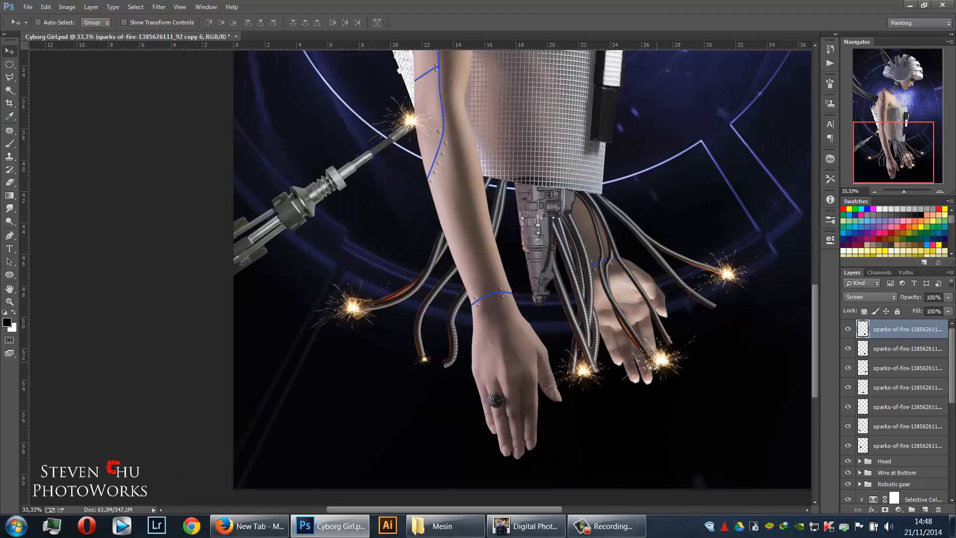
pyautogui.moveTo(488, 381); pyautogui.dragTo(442, 369)
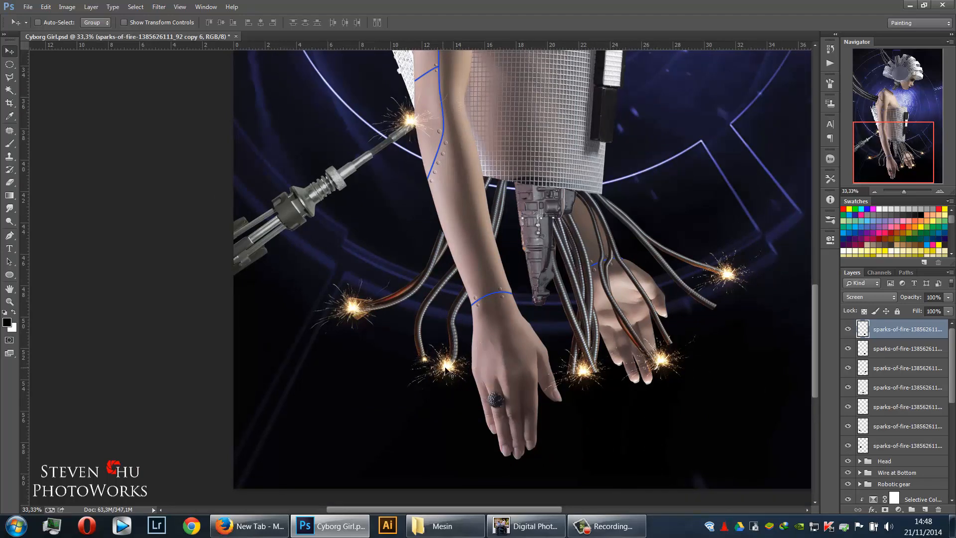
# Merge all seven sparks-of-fire layers into one layer and set its blend mode to Screen
pyautogui.moveTo(538, 250); pyautogui.dragTo(474, 391)
pyautogui.moveTo(486, 214); pyautogui.dragTo(461, 352)
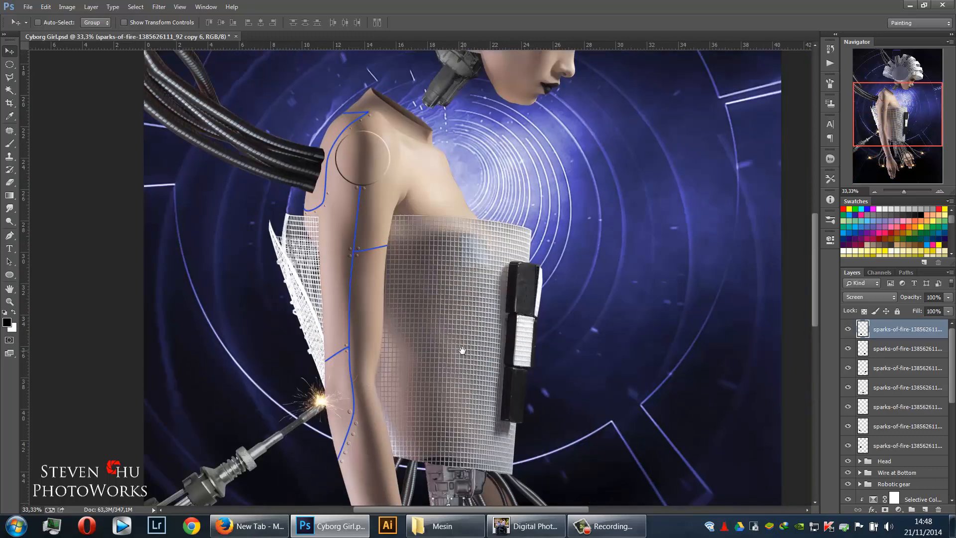
pyautogui.moveTo(476, 168); pyautogui.dragTo(467, 264)
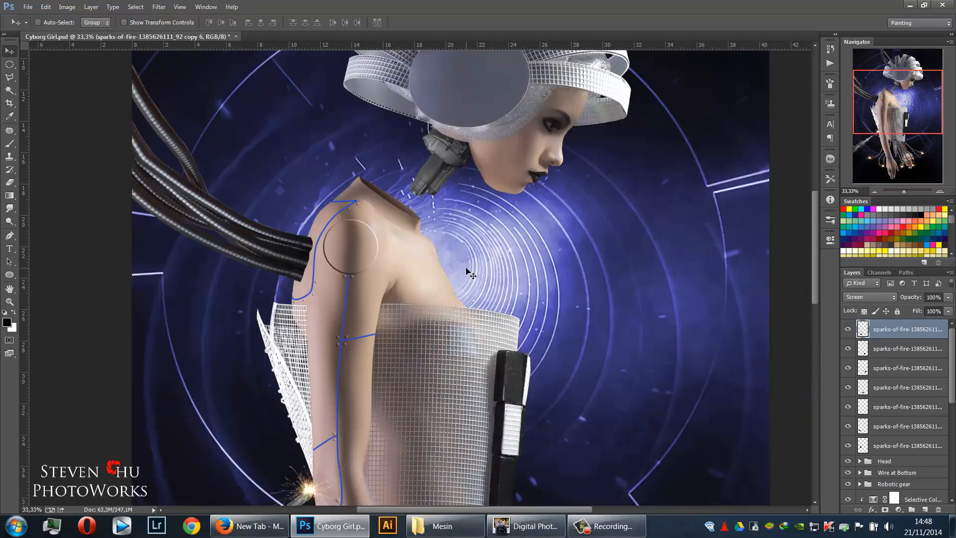
pyautogui.scroll(-3, 469, 277)
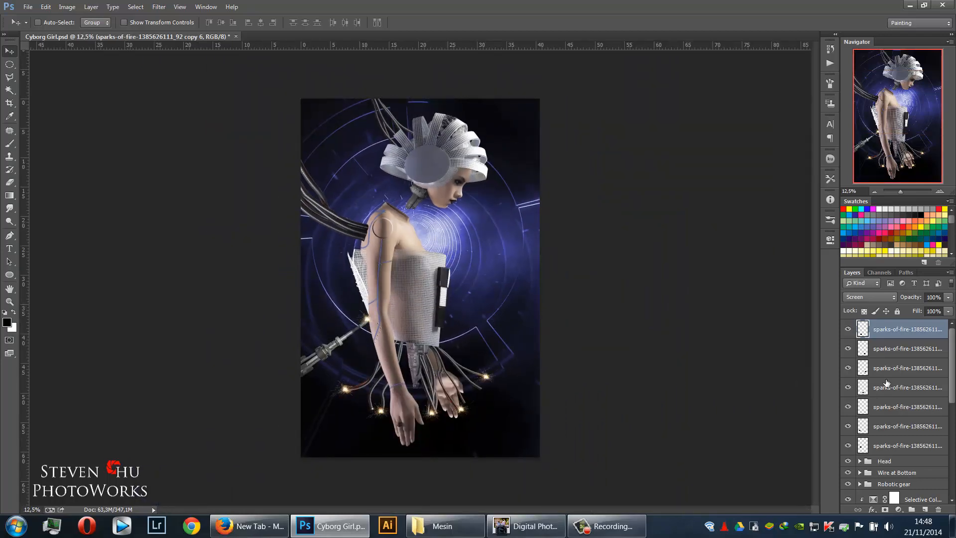
pyautogui.keyDown('shift'); pyautogui.click(912, 443); pyautogui.keyUp('shift')
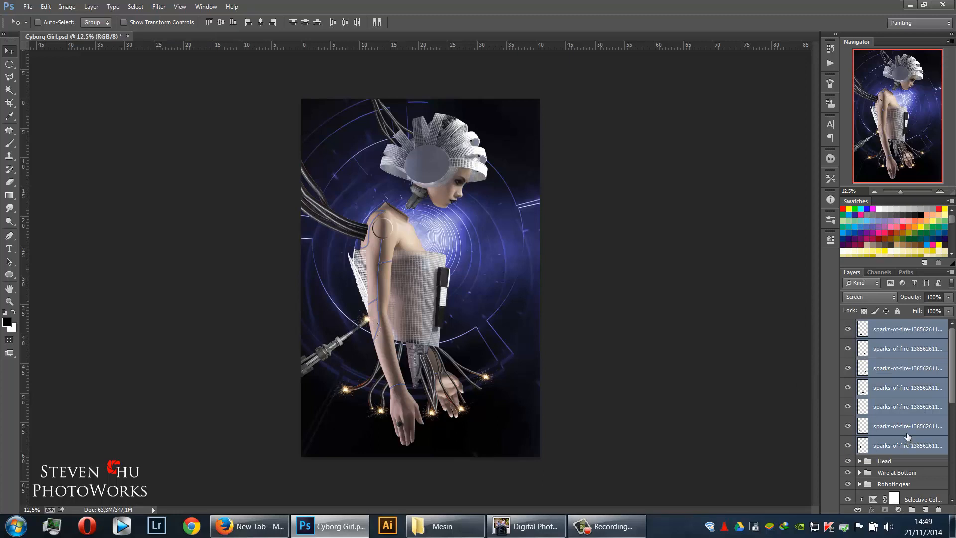
pyautogui.hotkey('ctrl', 'e')
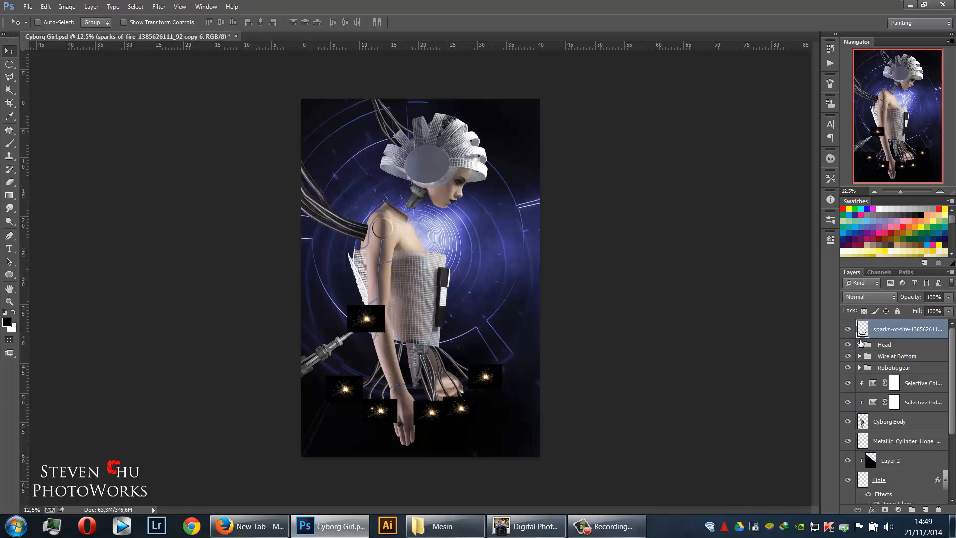
pyautogui.click(885, 297)
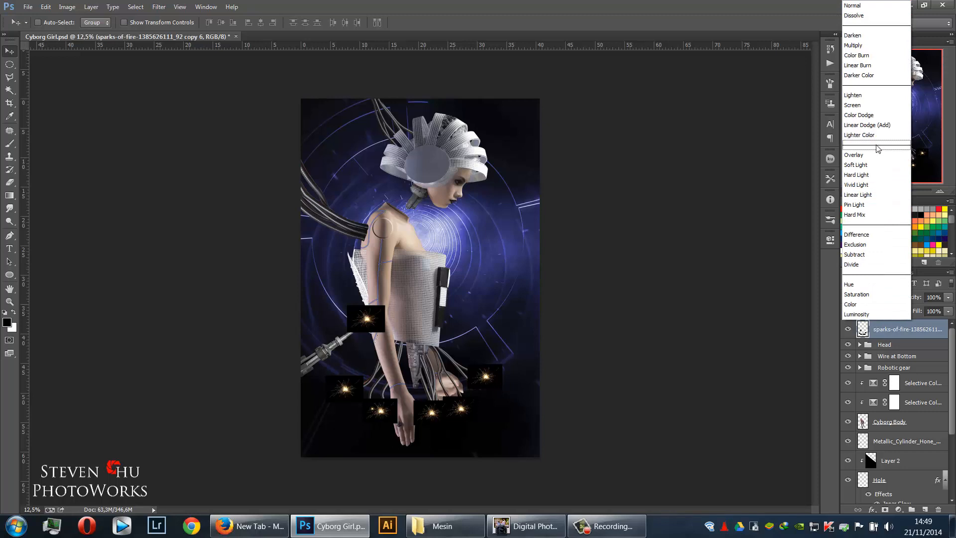
pyautogui.click(872, 105)
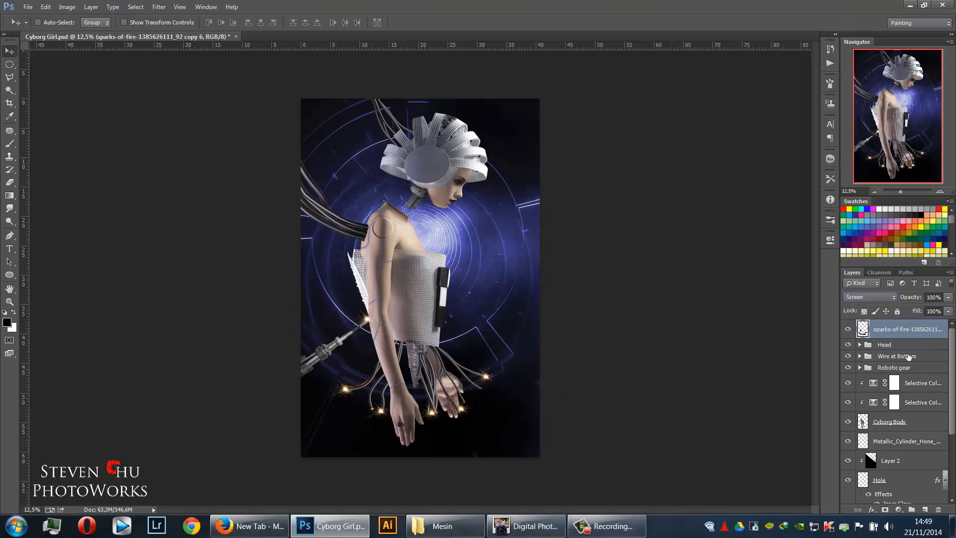
pyautogui.click(906, 366)
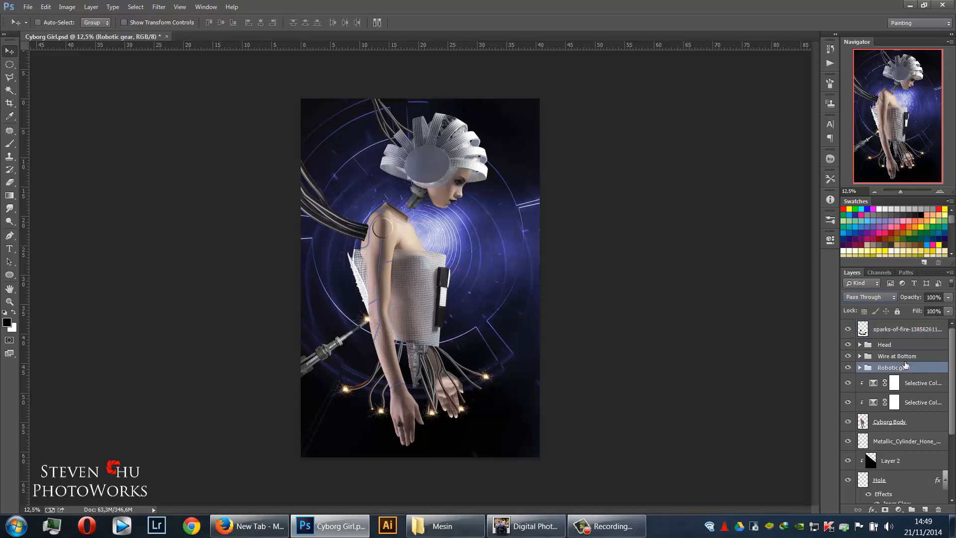
pyautogui.click(914, 328)
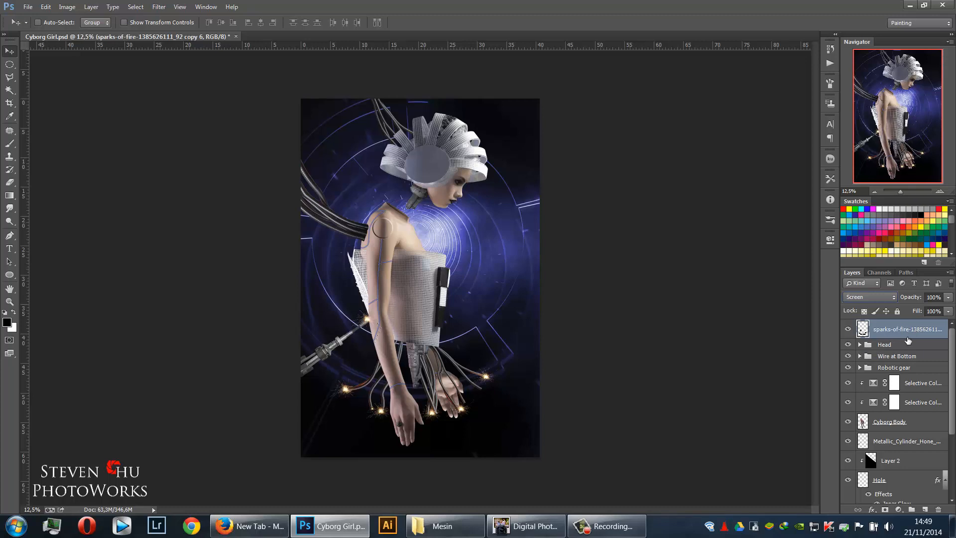
# Move the merged sparks layer into the Wire at Bottom group and place it above all the wire layers
pyautogui.moveTo(920, 332); pyautogui.dragTo(916, 356)
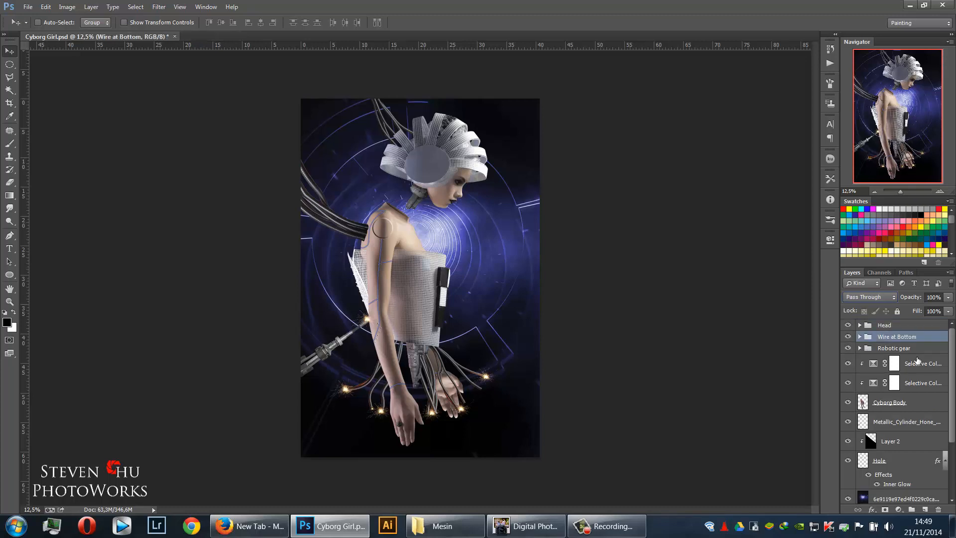
pyautogui.click(860, 337)
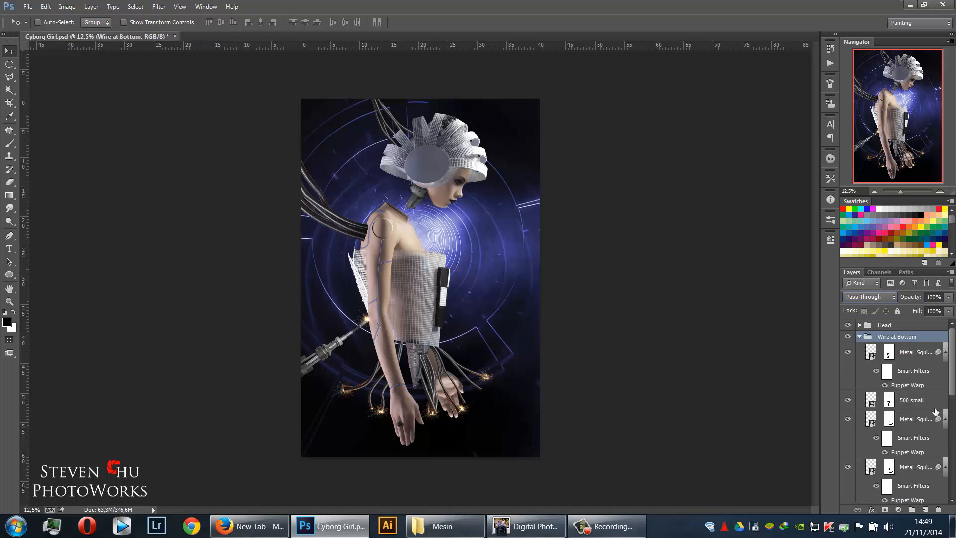
pyautogui.scroll(-3, 919, 437)
pyautogui.scroll(-3, 919, 437)
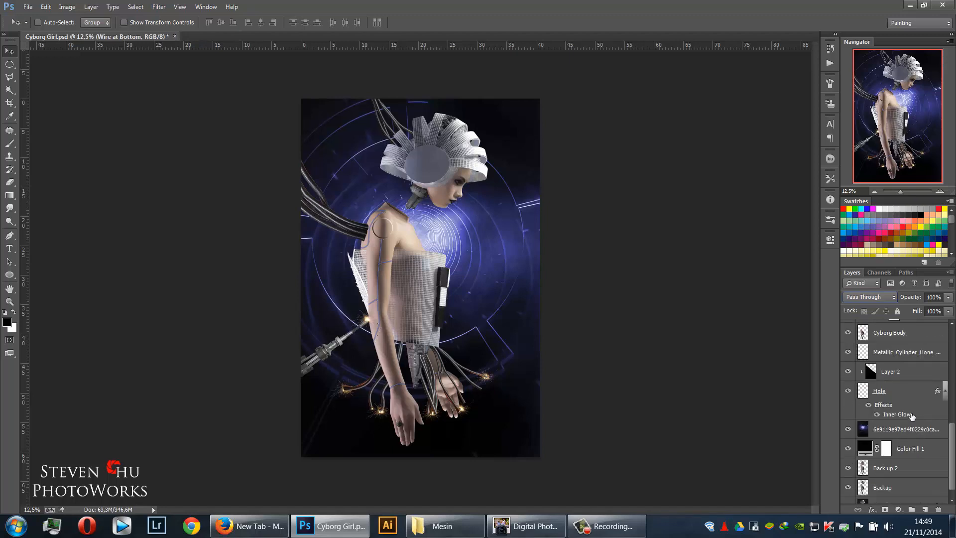
pyautogui.scroll(5, 912, 415)
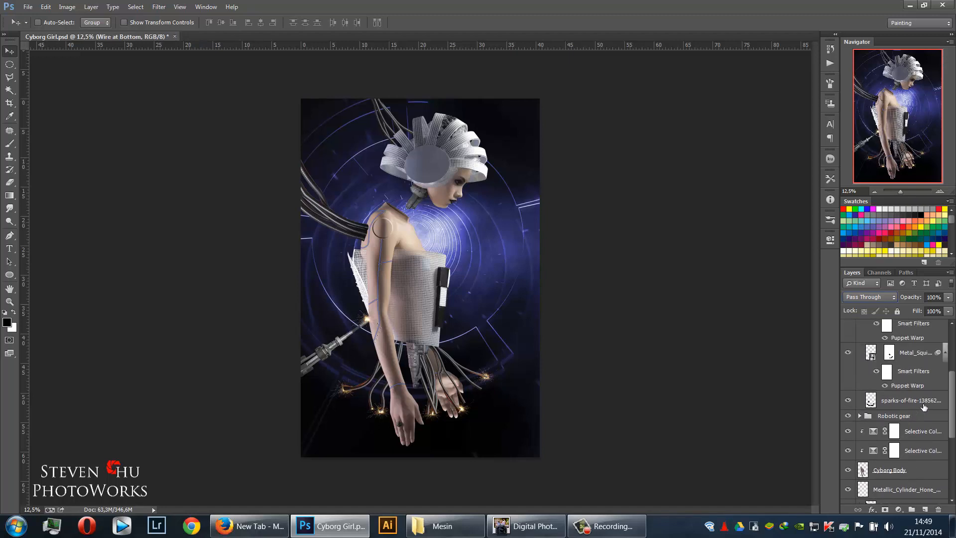
pyautogui.moveTo(923, 407); pyautogui.dragTo(917, 352)
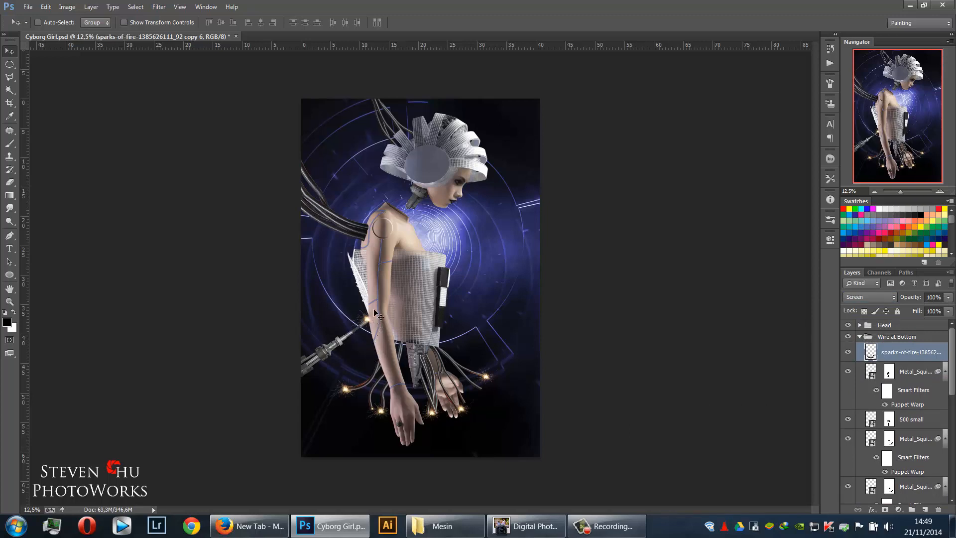
# Add a new layer above the Cyborg Body's upper Selective Color adjustment and clip it to the body
pyautogui.scroll(-3, 910, 423)
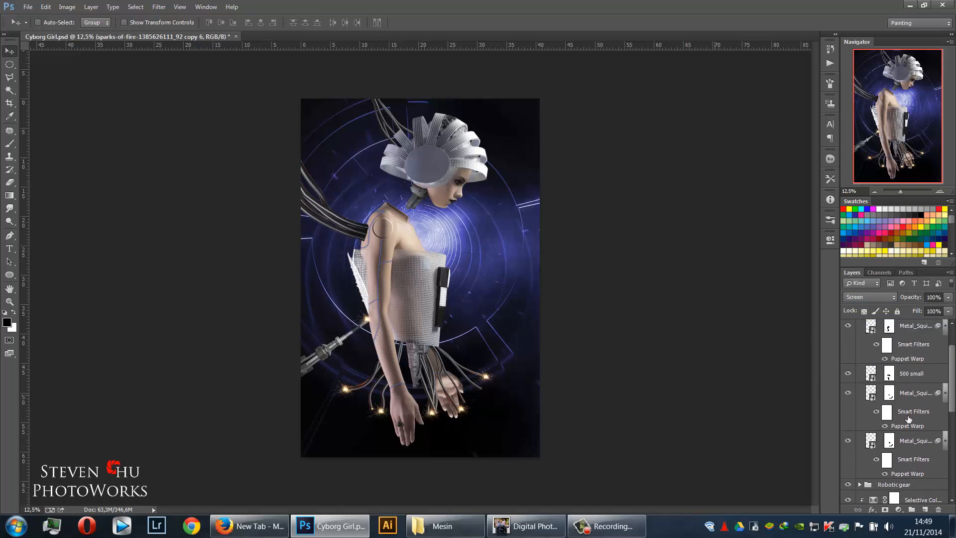
pyautogui.click(903, 476)
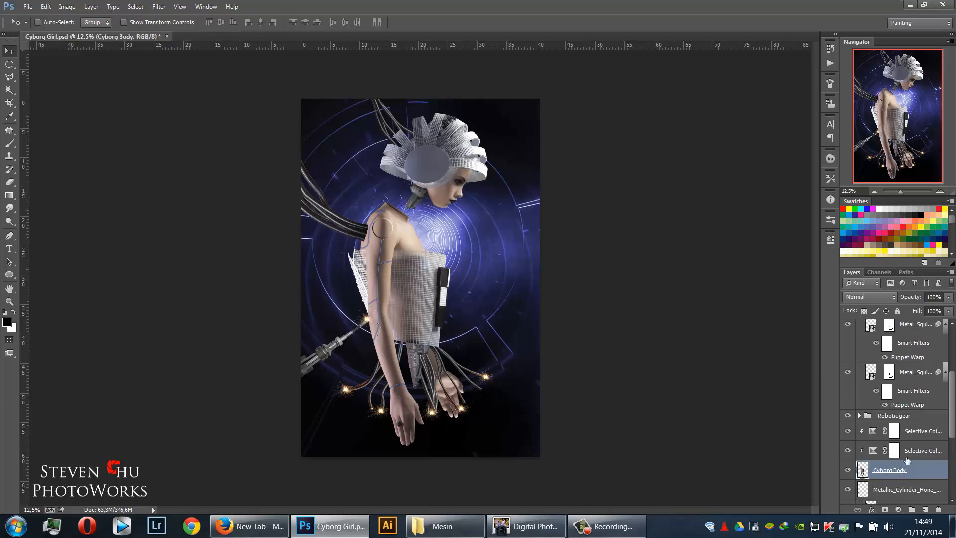
pyautogui.click(920, 432)
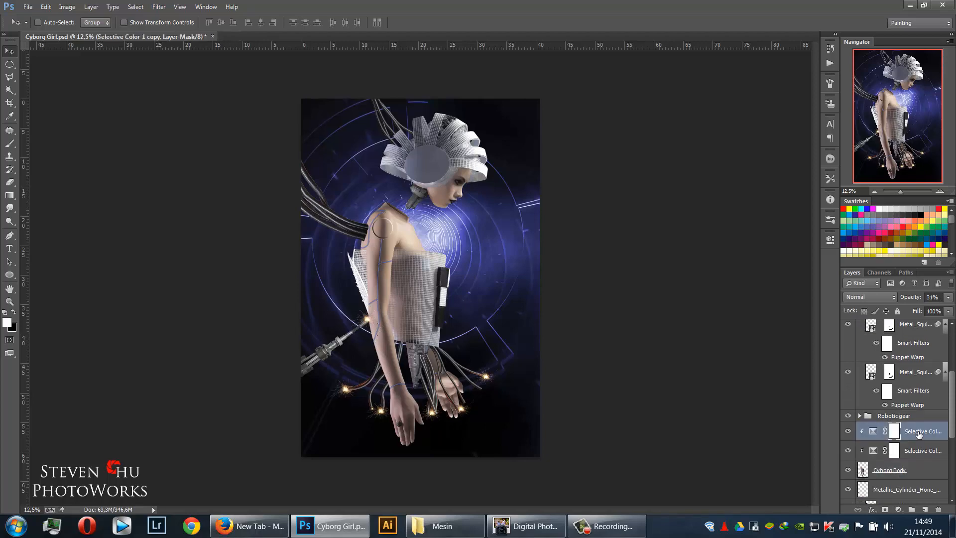
pyautogui.hotkey('ctrl', '+')
pyautogui.hotkey('ctrl', '+')
pyautogui.hotkey('ctrl', '+')
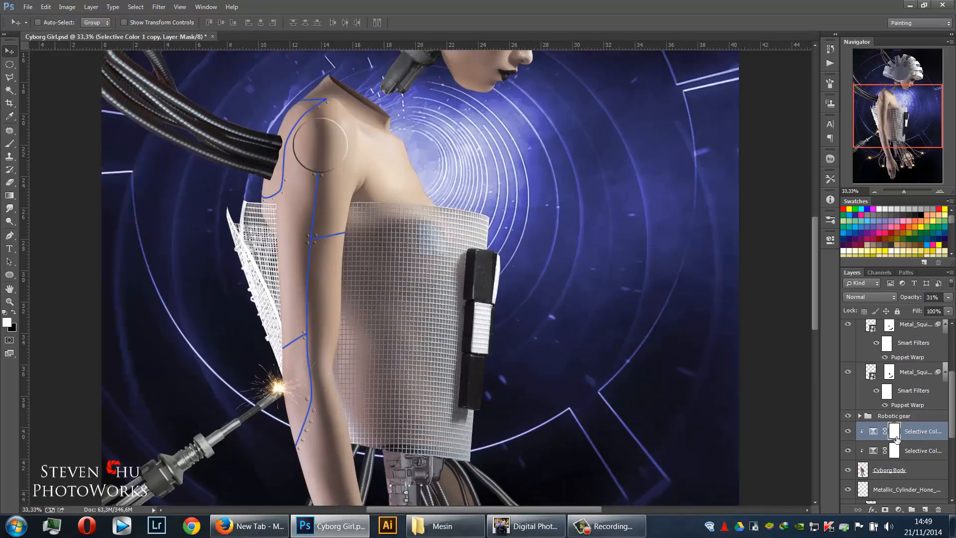
pyautogui.moveTo(453, 452); pyautogui.dragTo(549, 276)
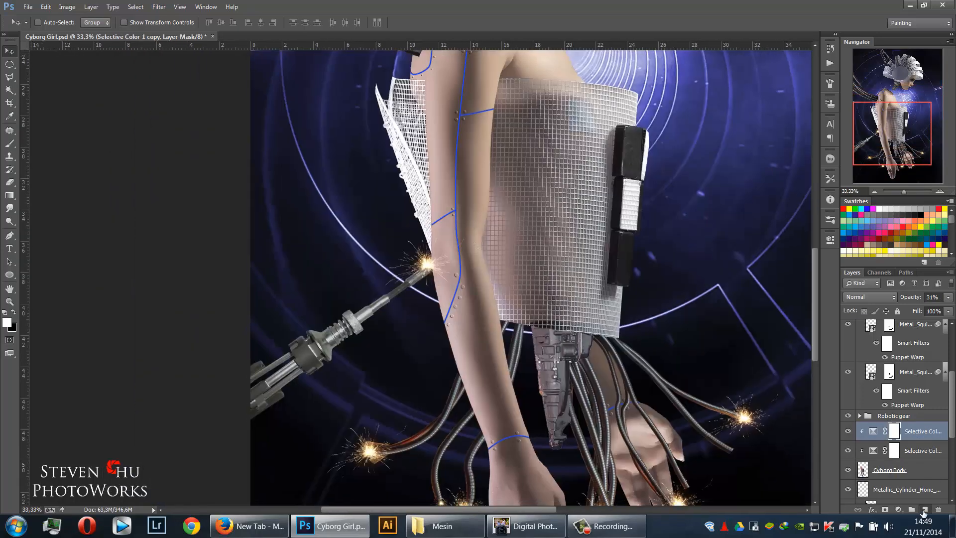
pyautogui.click(925, 509)
pyautogui.keyDown('alt'); pyautogui.click(881, 437); pyautogui.keyUp('alt')
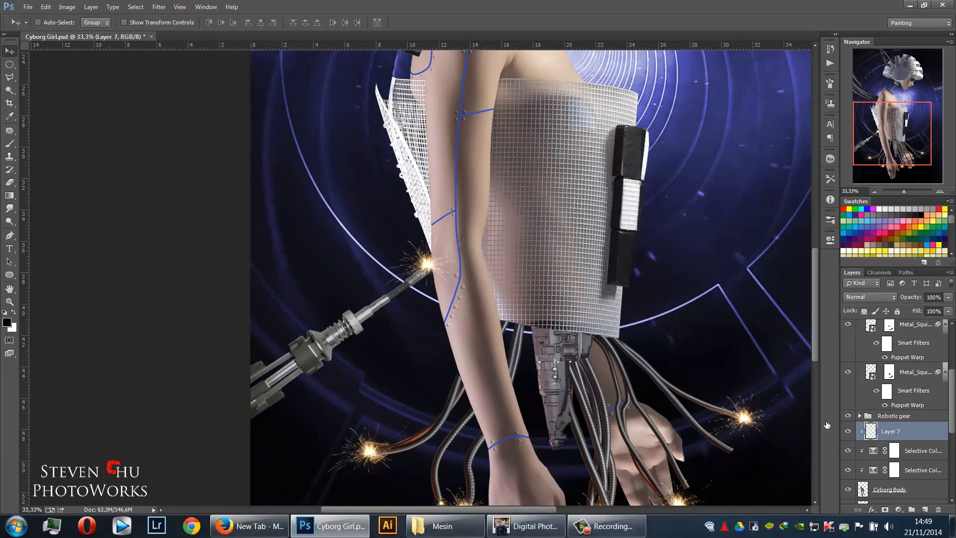
# Sample pale yellow from the tool's spark and prepare a soft 100 px brush at 20% opacity
pyautogui.press('b')
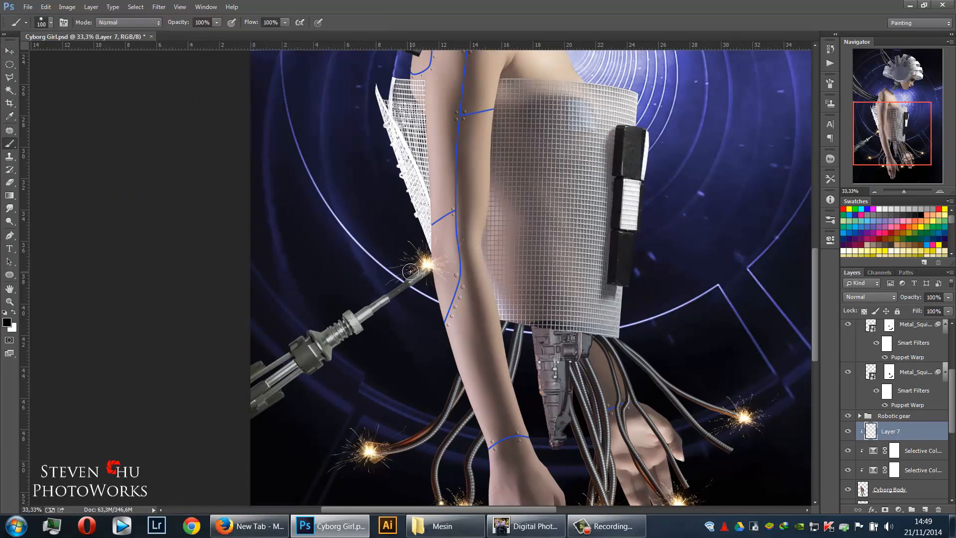
pyautogui.press('i')
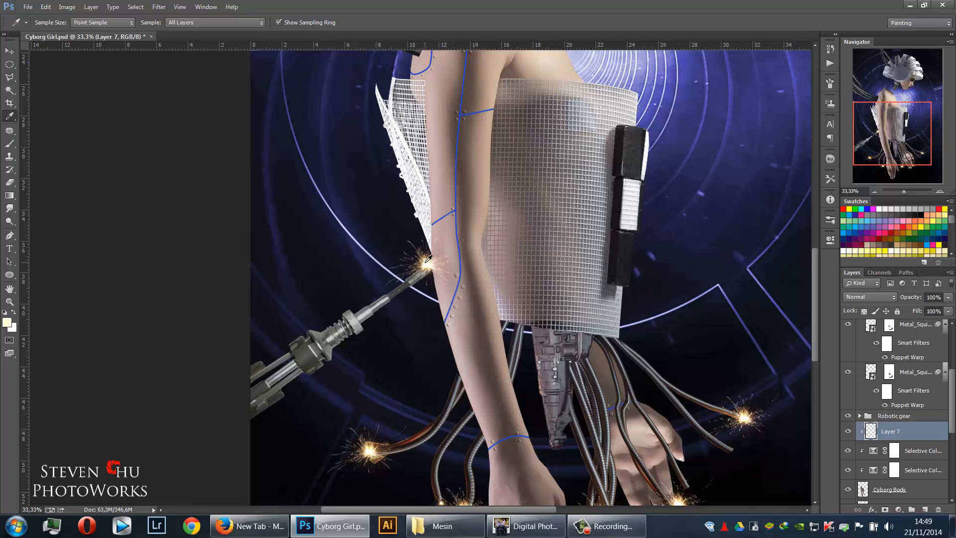
pyautogui.press('b')
pyautogui.moveTo(428, 259)
pyautogui.mouseDown()
pyautogui.moveTo(428, 247)
pyautogui.moveTo(436, 289)
pyautogui.mouseUp()
pyautogui.hotkey('ctrl', 'z')
pyautogui.rightClick(451, 274)
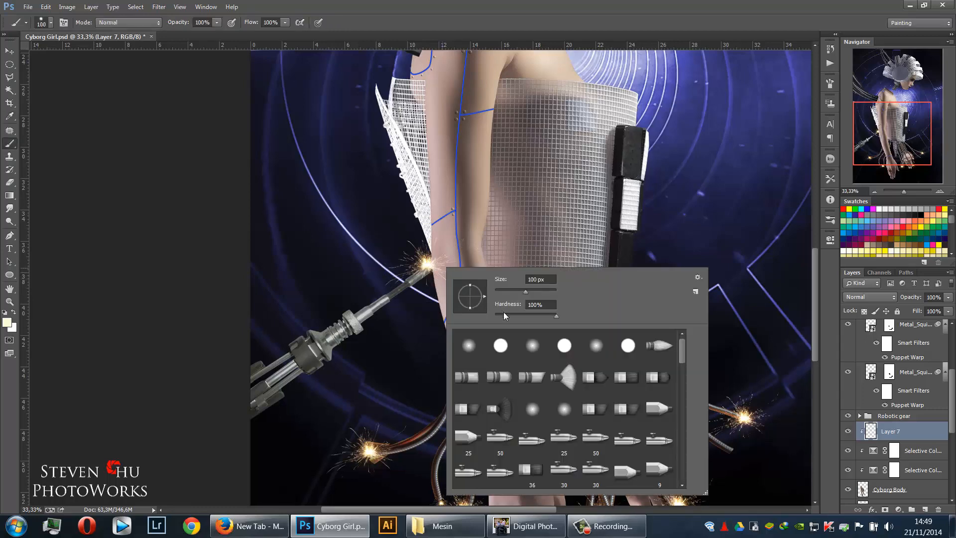
pyautogui.moveTo(504, 314); pyautogui.dragTo(483, 315)
pyautogui.press('Return')
pyautogui.press('2')
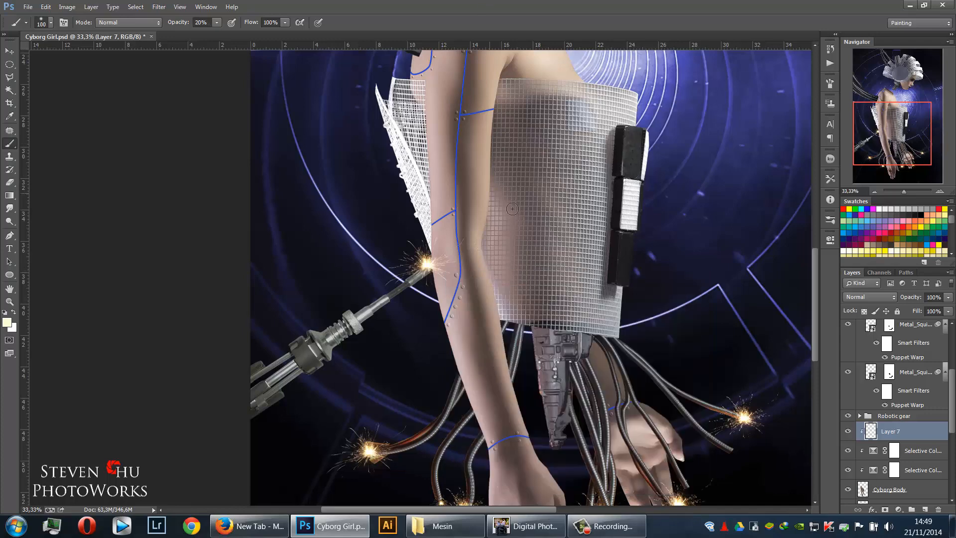
# Set the new clipped layer to Color Dodge and brush a 150 px glow on the forearm beside the tool's spark
pyautogui.click(867, 297)
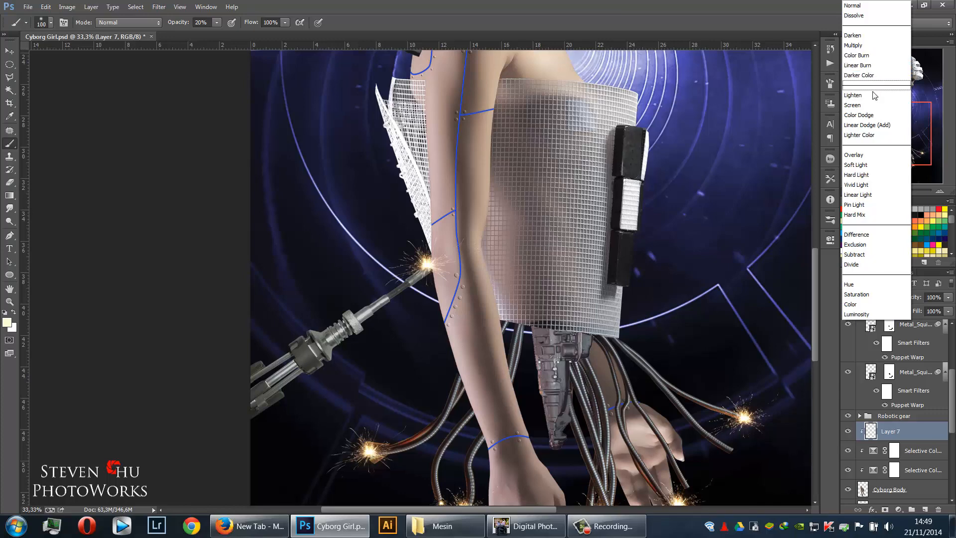
pyautogui.click(869, 115)
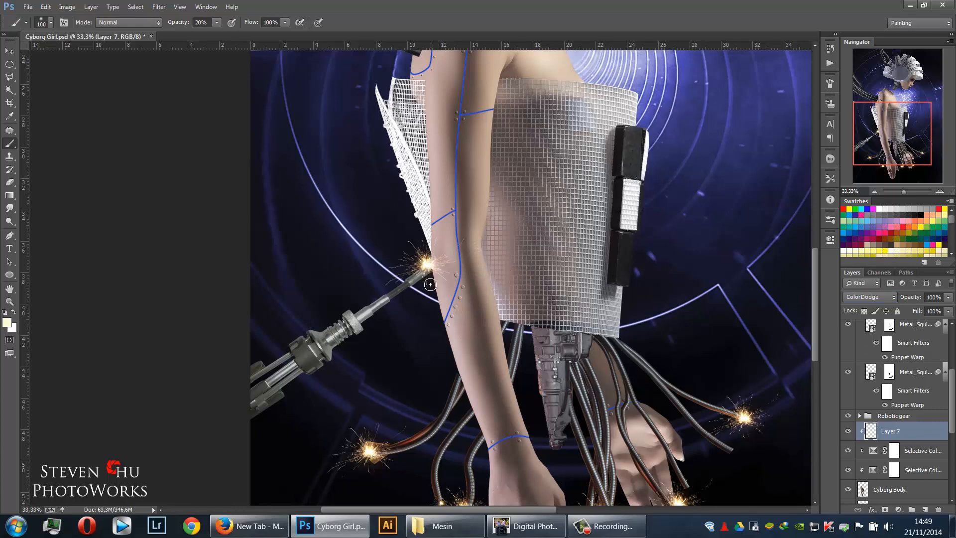
pyautogui.press(']')
pyautogui.press(']')
pyautogui.moveTo(433, 256)
pyautogui.mouseDown()
pyautogui.moveTo(435, 288)
pyautogui.moveTo(427, 267)
pyautogui.mouseUp()
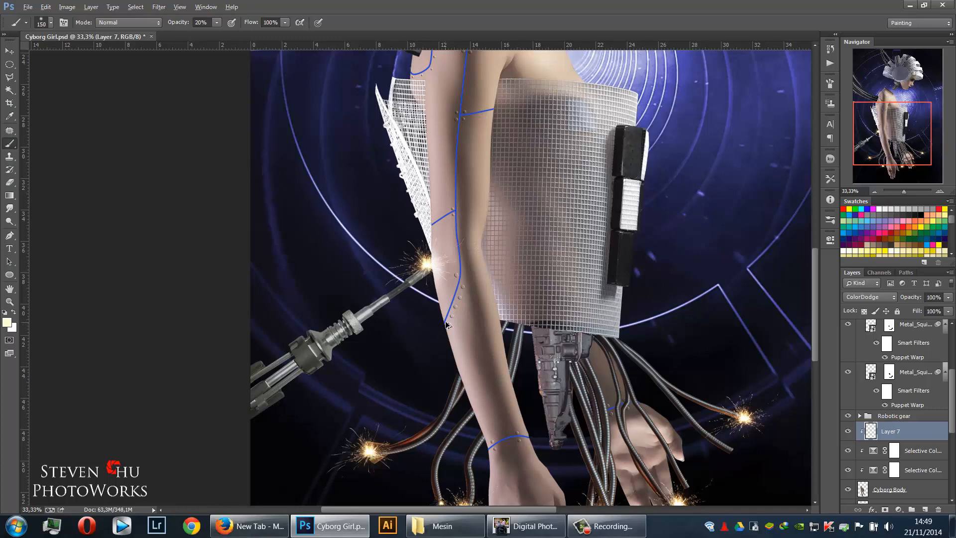
# Set the glow layer's blend mode to Screen and paint a light orange-yellow glow on the far hand's fingers near the spark
pyautogui.click(871, 299)
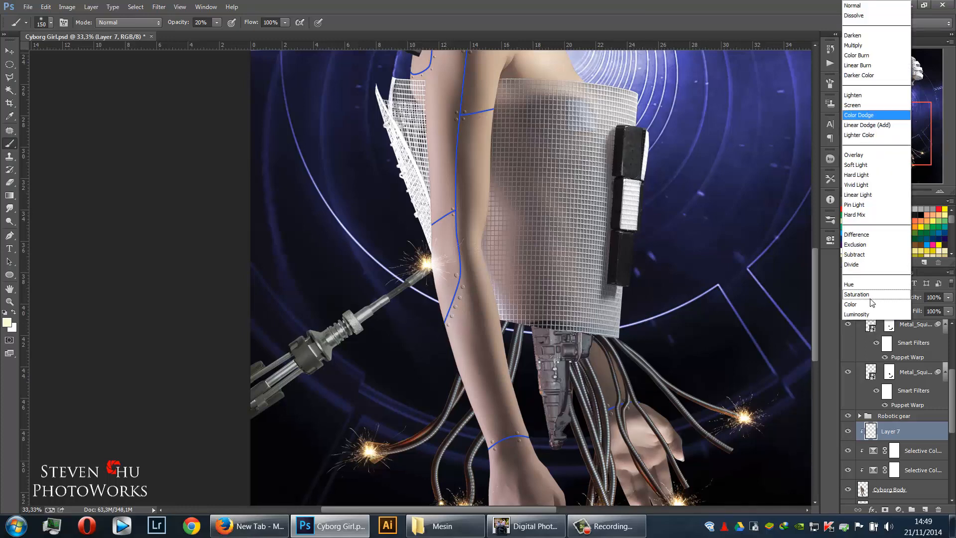
pyautogui.click(880, 107)
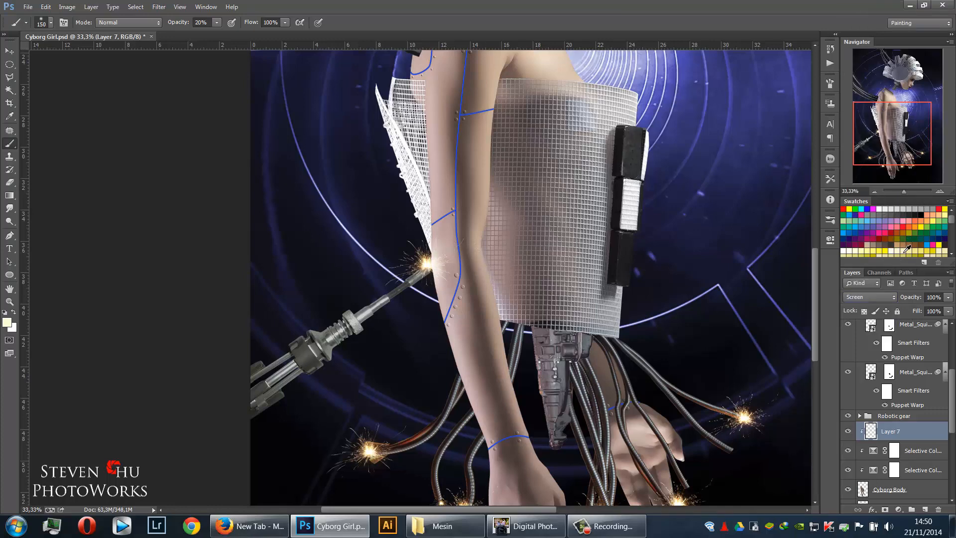
pyautogui.scroll(-2, 907, 249)
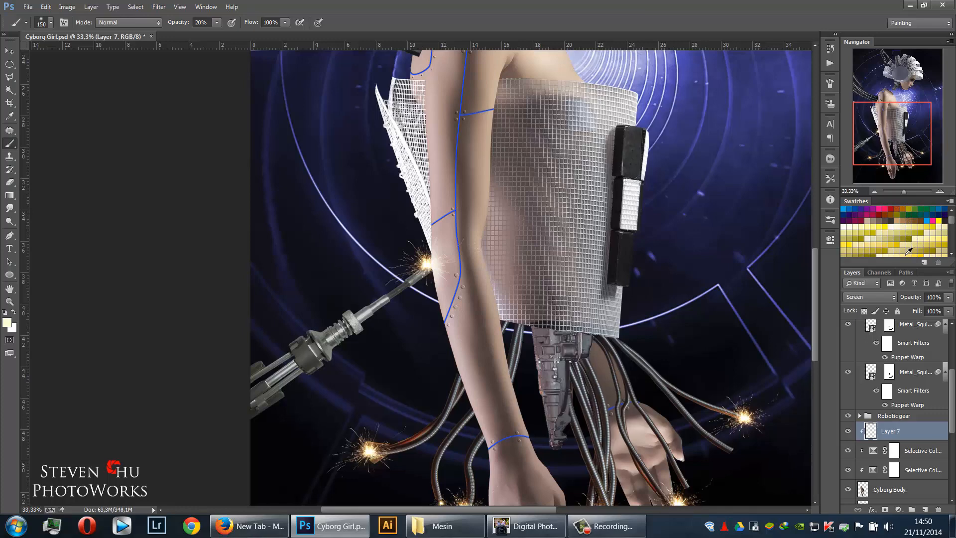
pyautogui.click(905, 253)
pyautogui.moveTo(476, 450); pyautogui.dragTo(430, 281)
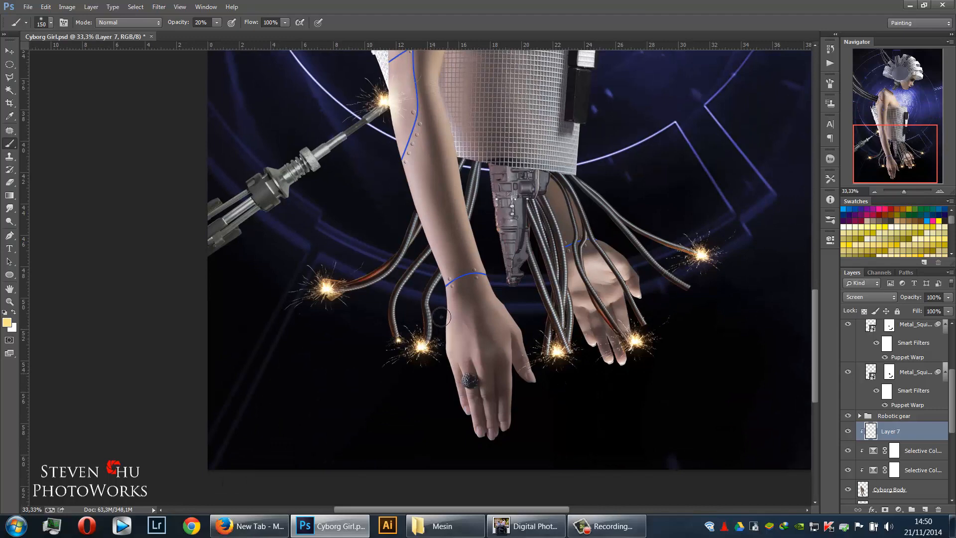
pyautogui.click(626, 327)
pyautogui.moveTo(626, 352); pyautogui.dragTo(616, 344)
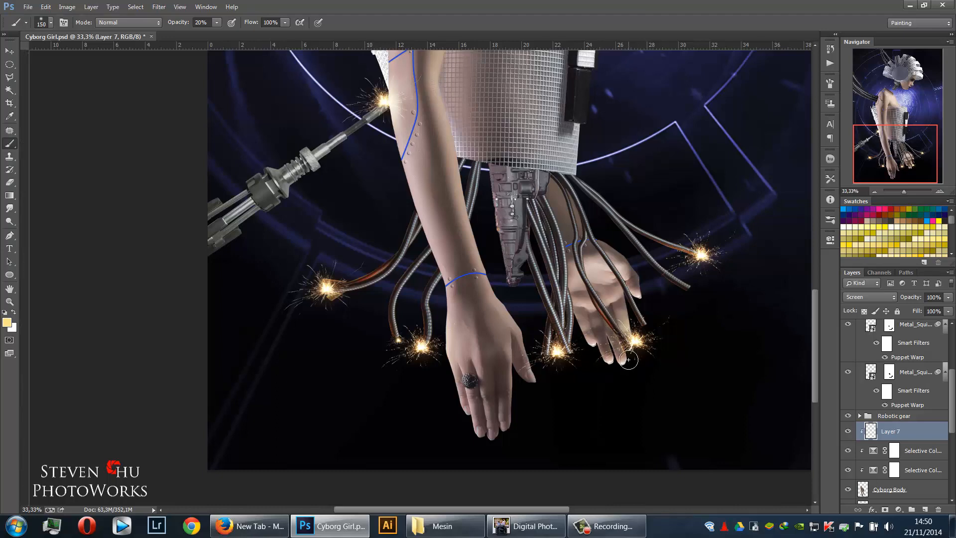
# Check the glow on the whole figure and collapse the Wire at Bottom group
pyautogui.moveTo(658, 265); pyautogui.dragTo(655, 389)
pyautogui.moveTo(585, 238); pyautogui.dragTo(617, 319)
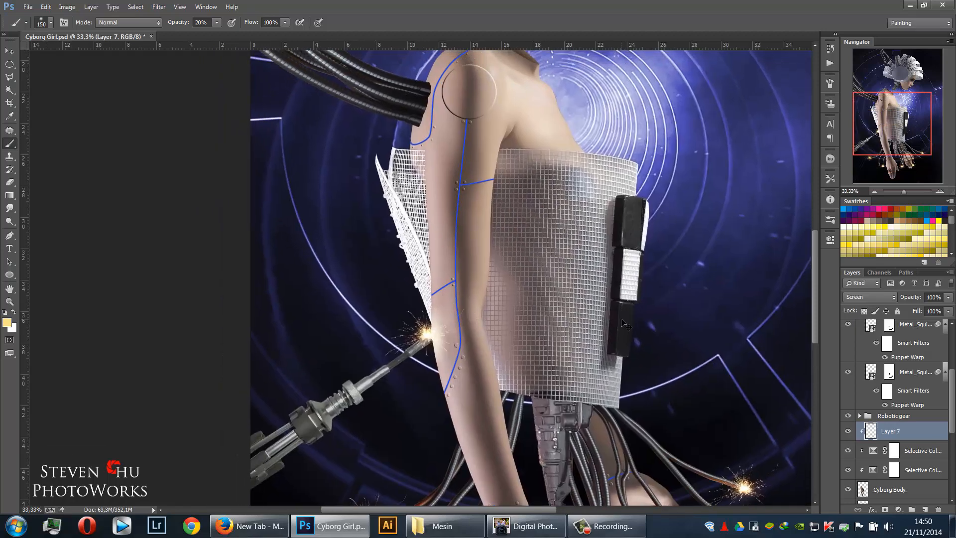
pyautogui.hotkey('ctrl', '-')
pyautogui.hotkey('ctrl', '-')
pyautogui.hotkey('ctrl', '-')
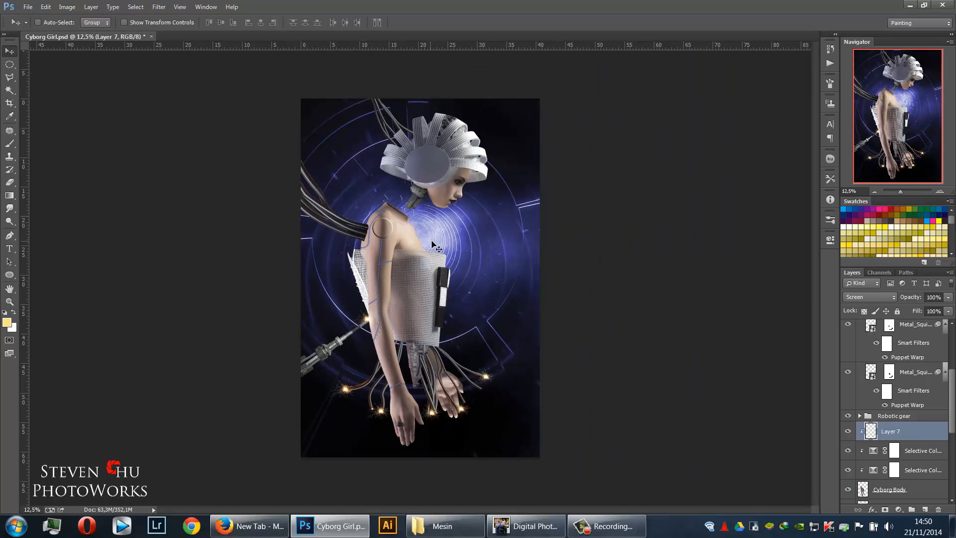
pyautogui.scroll(3, 899, 395)
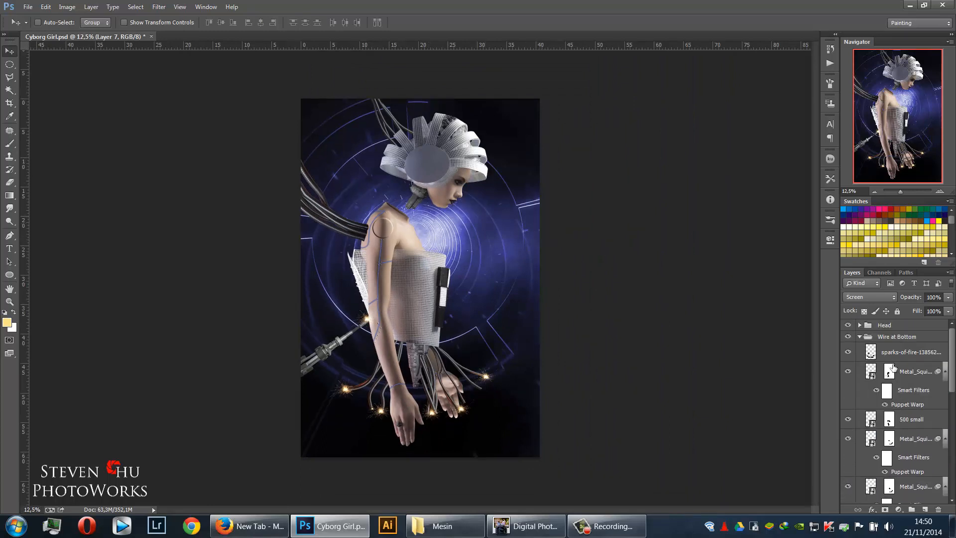
pyautogui.click(860, 337)
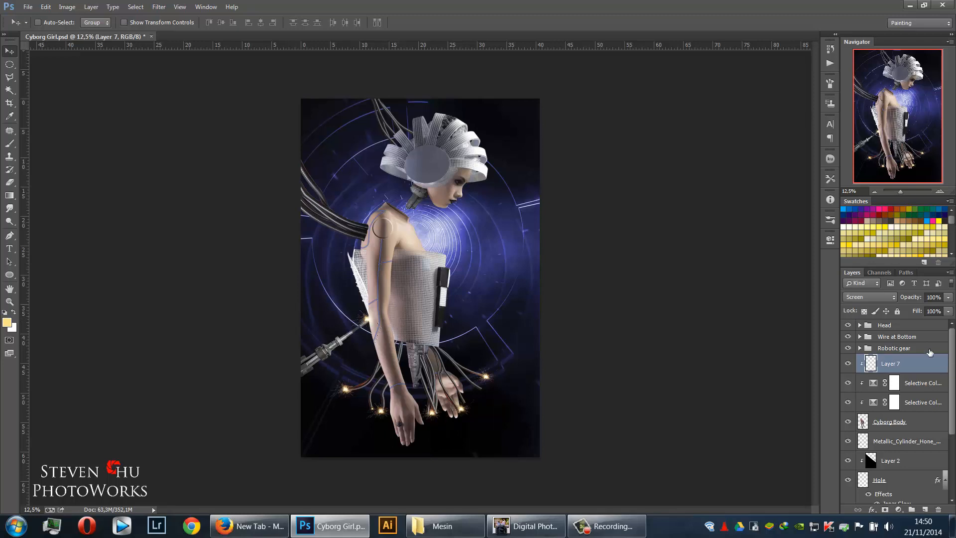
pyautogui.click(916, 325)
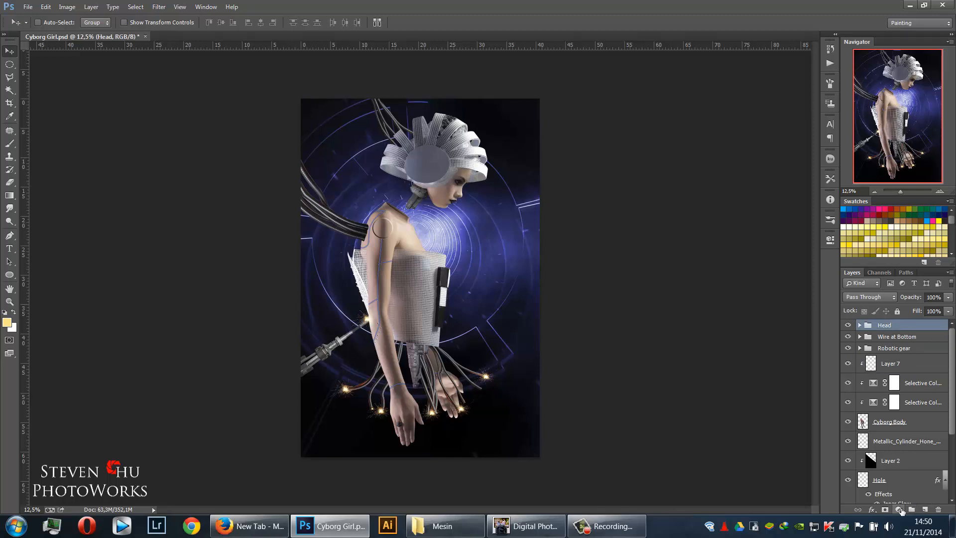
pyautogui.click(899, 509)
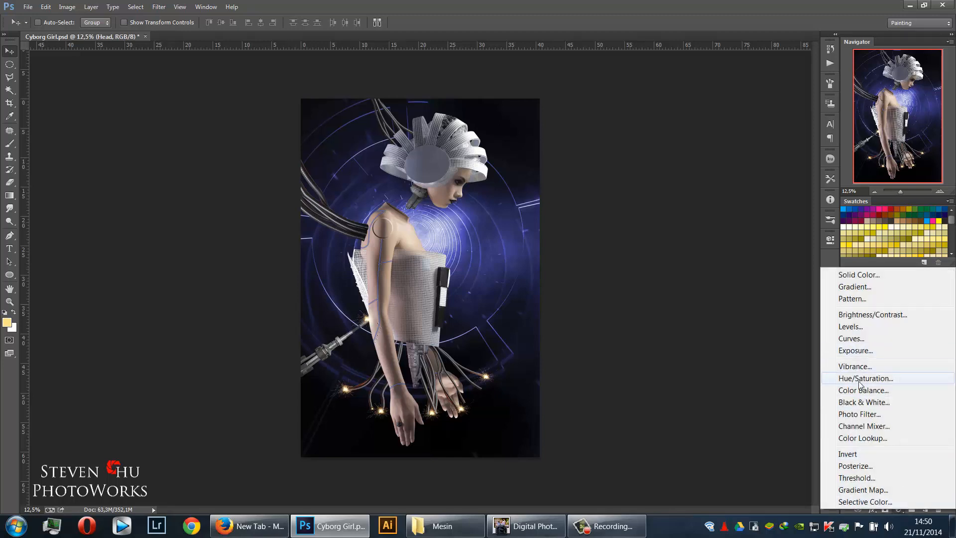
pyautogui.click(769, 377)
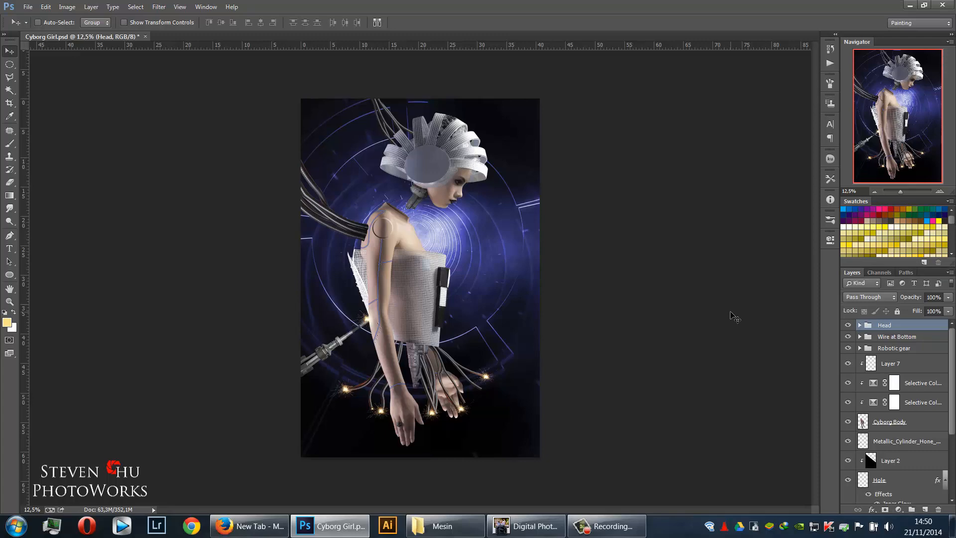
# Select the top Selective Color layer in the Head group and start a Pen path at the edge of the round head disc
pyautogui.hotkey('ctrl', '+')
pyautogui.hotkey('ctrl', '+')
pyautogui.hotkey('ctrl', '+')
pyautogui.hotkey('ctrl', '+')
pyautogui.hotkey('ctrl', '+')
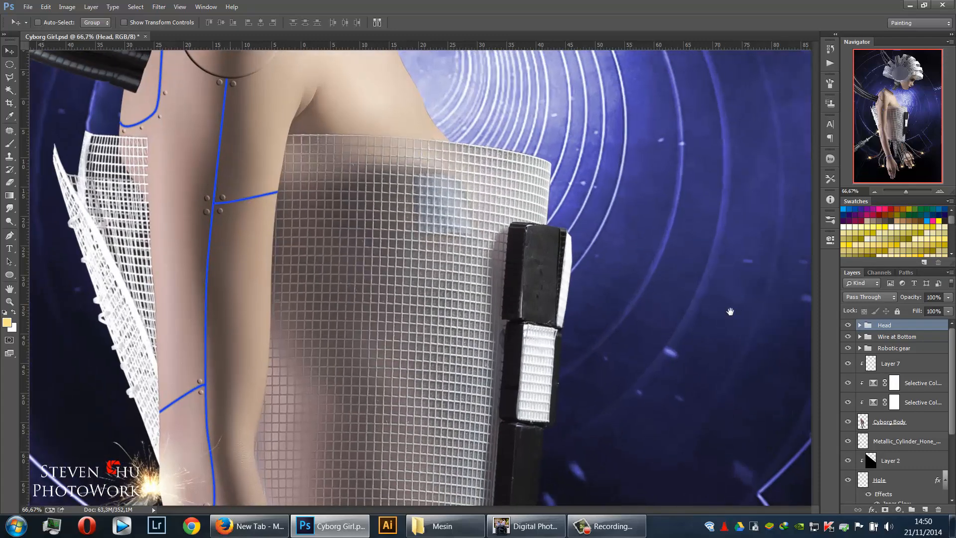
pyautogui.moveTo(565, 126); pyautogui.dragTo(482, 309)
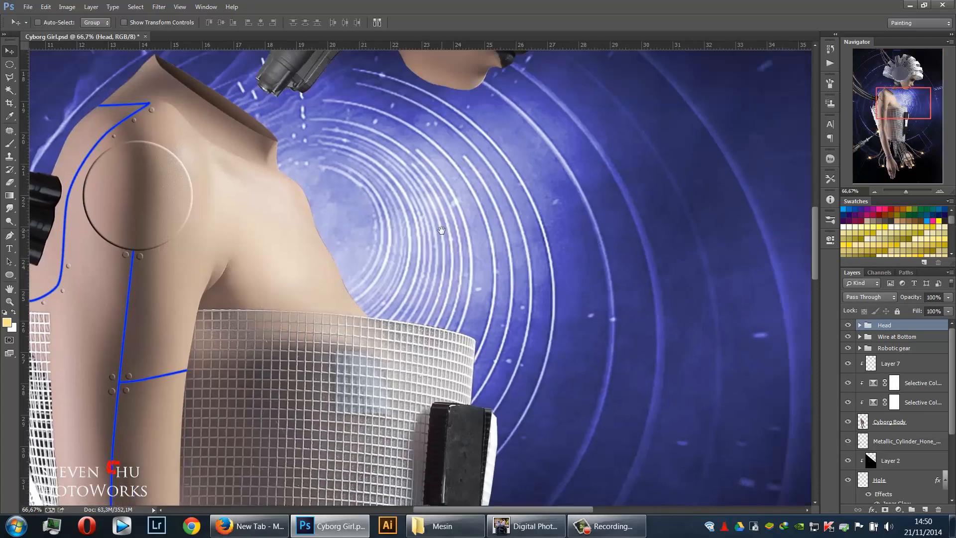
pyautogui.moveTo(468, 203); pyautogui.dragTo(413, 355)
pyautogui.moveTo(526, 127); pyautogui.dragTo(458, 306)
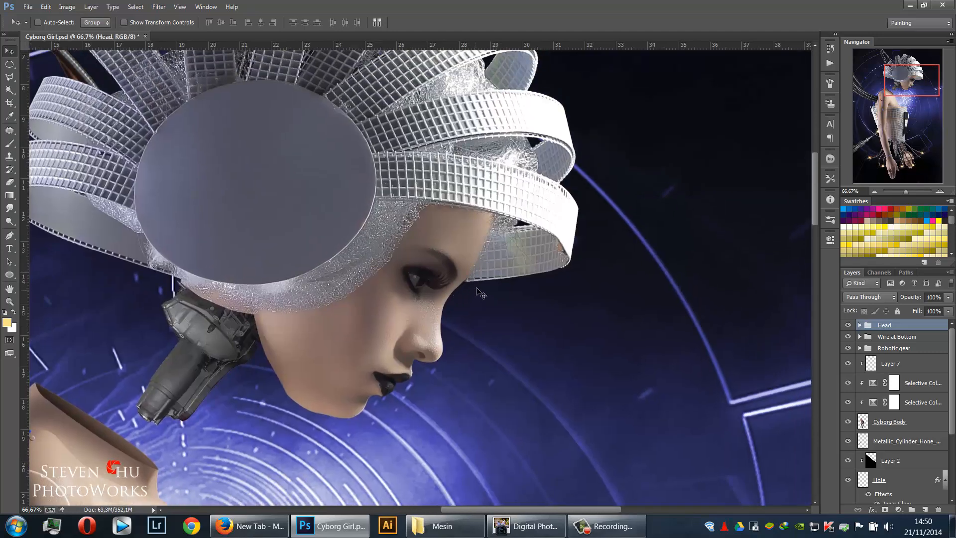
pyautogui.click(859, 326)
pyautogui.click(919, 343)
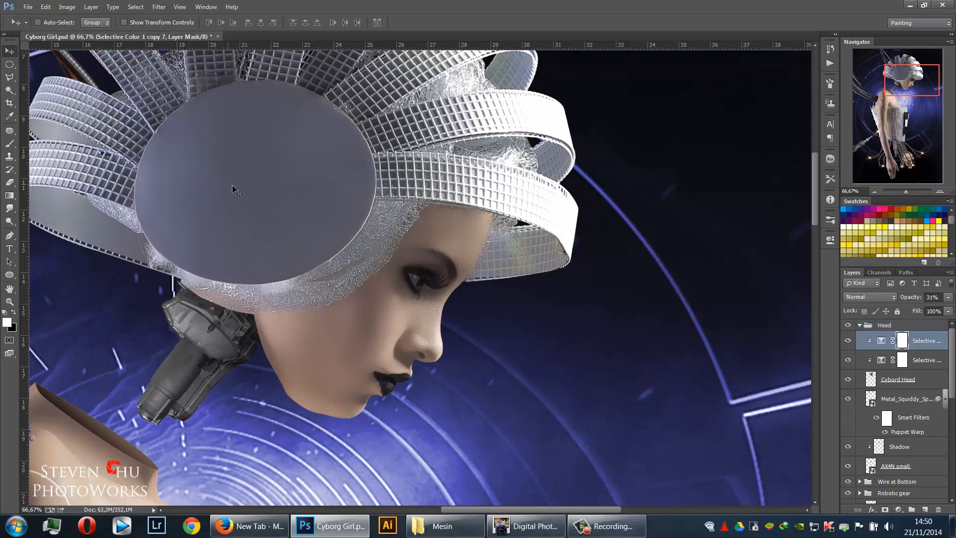
pyautogui.press('p')
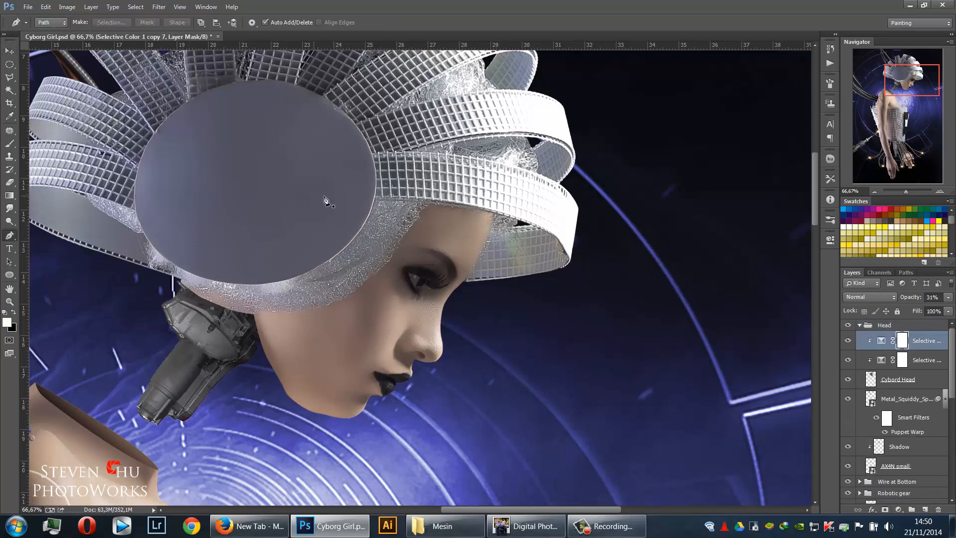
pyautogui.click(369, 214)
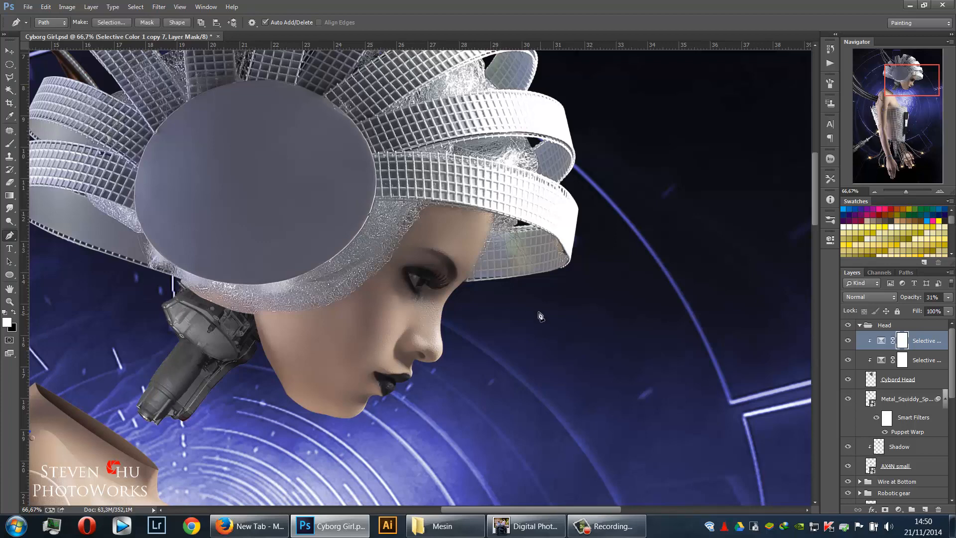
pyautogui.moveTo(542, 288); pyautogui.dragTo(541, 293)
pyautogui.moveTo(495, 344); pyautogui.dragTo(470, 338)
pyautogui.hotkey('ctrl', 'z')
pyautogui.hotkey('ctrl', 'alt', 'z')
# Draw a curved visor-shaped path over the eye and nose, closing it along the edge of the round head disc
pyautogui.moveTo(492, 287); pyautogui.dragTo(477, 325)
pyautogui.moveTo(427, 402); pyautogui.dragTo(399, 424)
pyautogui.hotkey('ctrl', 'z')
pyautogui.moveTo(461, 359); pyautogui.dragTo(452, 365)
pyautogui.moveTo(403, 316); pyautogui.dragTo(378, 277)
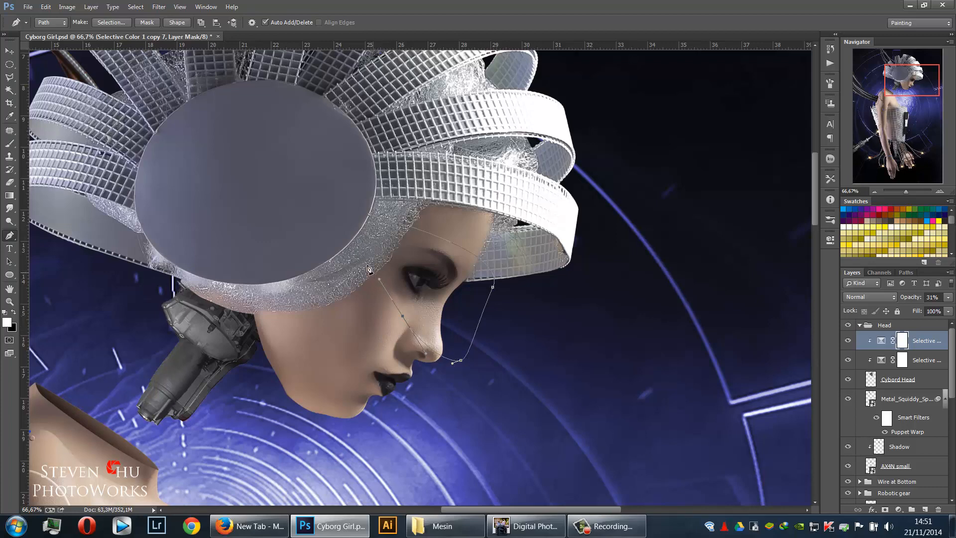
pyautogui.click(350, 243)
pyautogui.hotkey('ctrl', '+')
pyautogui.hotkey('ctrl', '+')
pyautogui.hotkey('ctrl', '+')
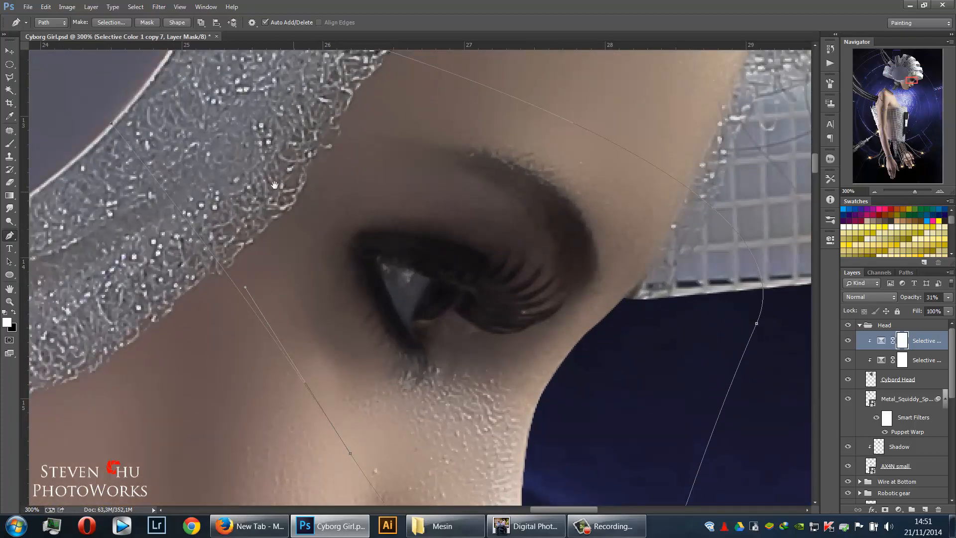
pyautogui.moveTo(274, 185); pyautogui.dragTo(404, 307)
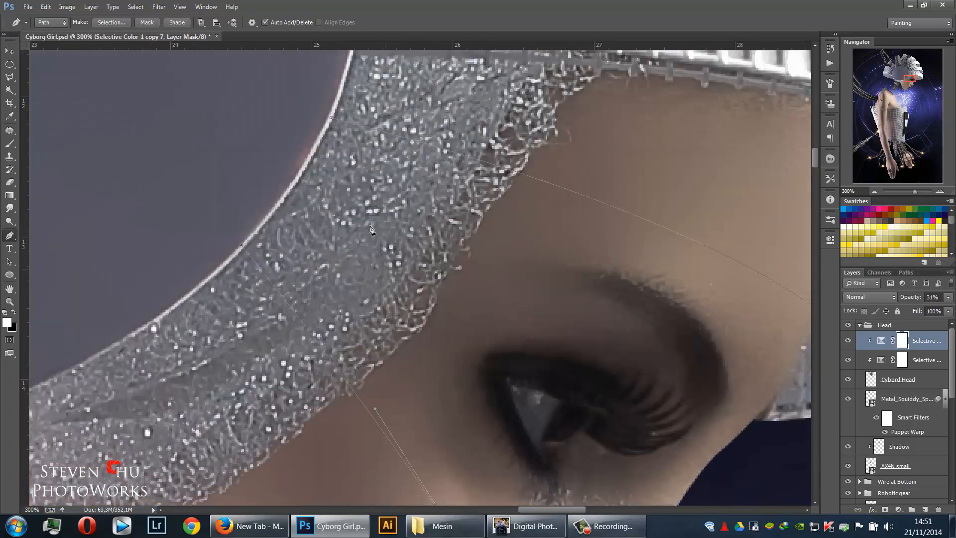
pyautogui.moveTo(331, 118); pyautogui.dragTo(369, 67)
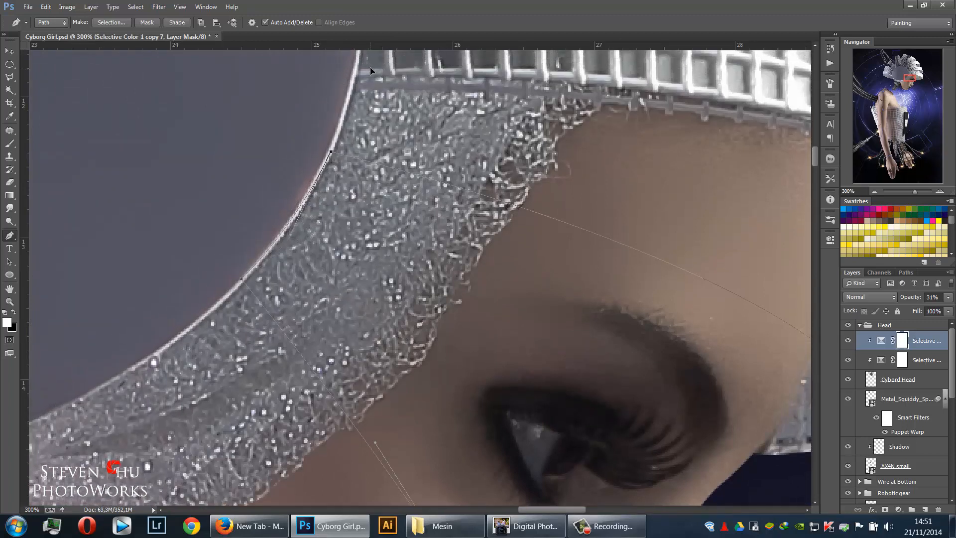
# Convert the visor path into a new anti-aliased selection with a 0 px feather radius
pyautogui.rightClick(464, 47)
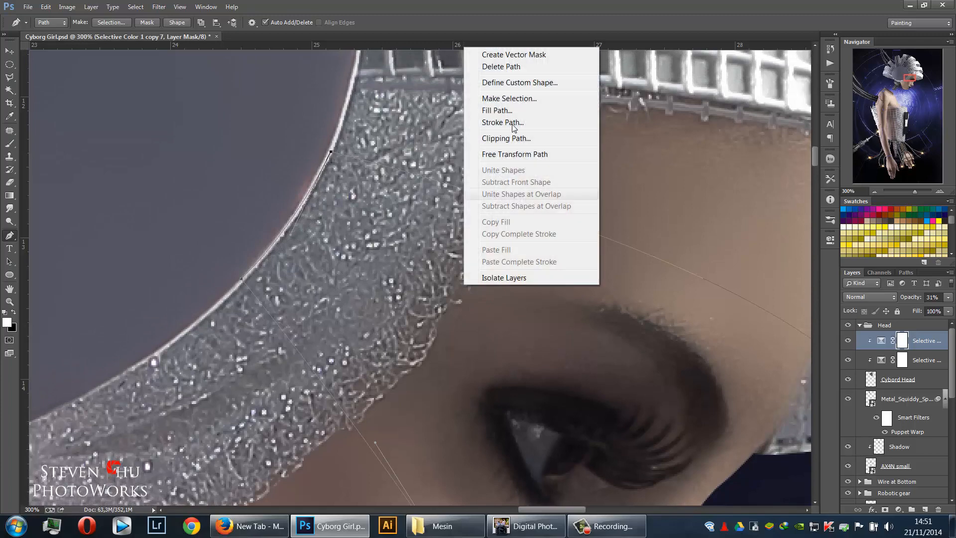
pyautogui.click(514, 99)
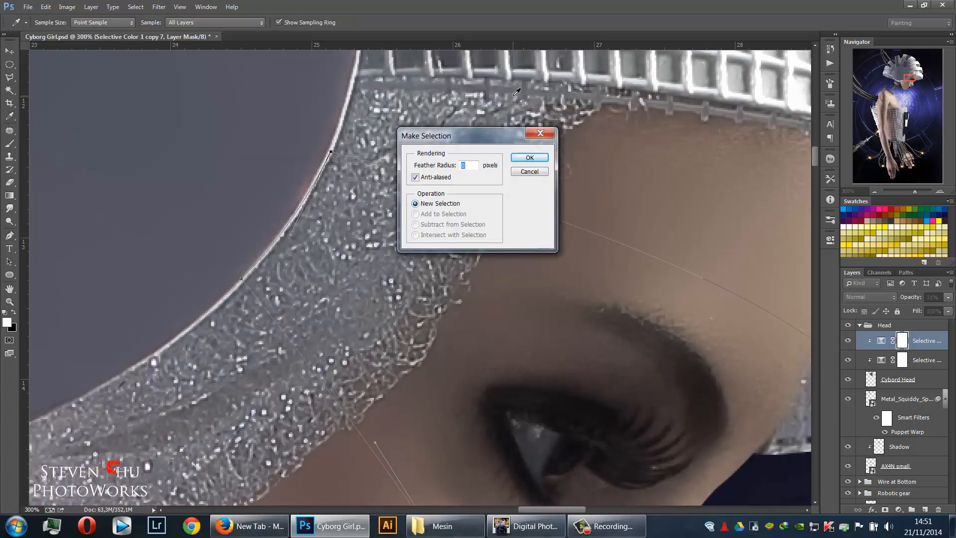
pyautogui.press('Return')
pyautogui.hotkey('ctrl', '1')
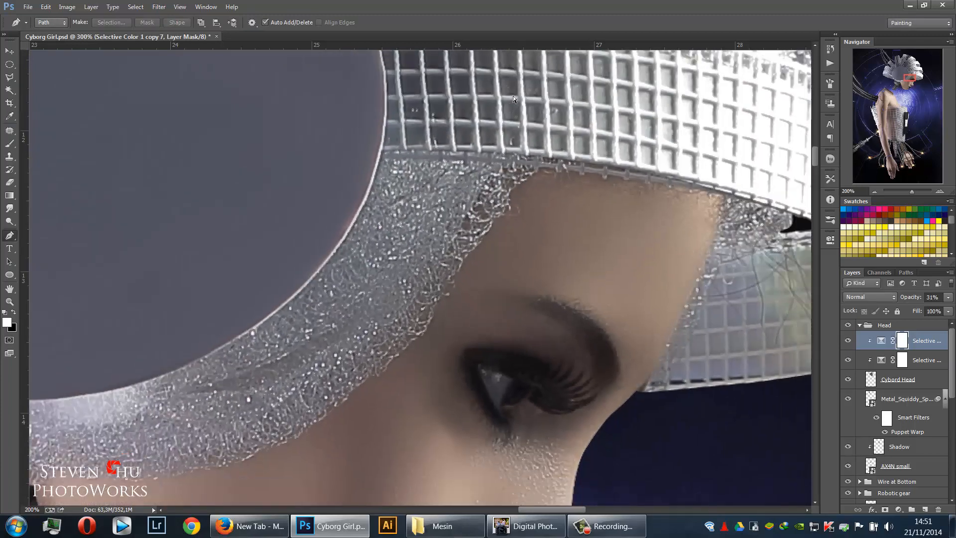
pyautogui.hotkey('ctrl', '-')
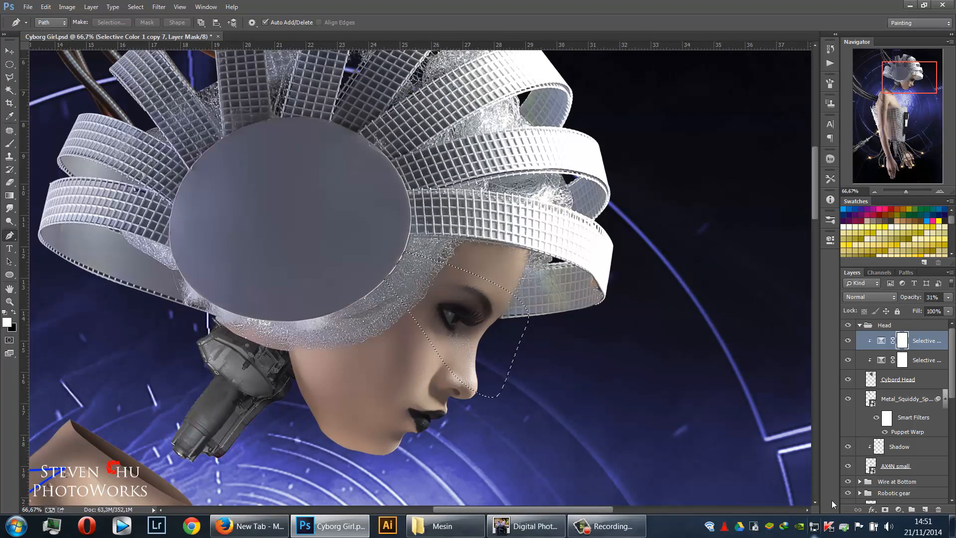
# Add a new layer at the top of the Head group and pick the Blue 1 gradient from the Photographic Toning presets
pyautogui.click(925, 510)
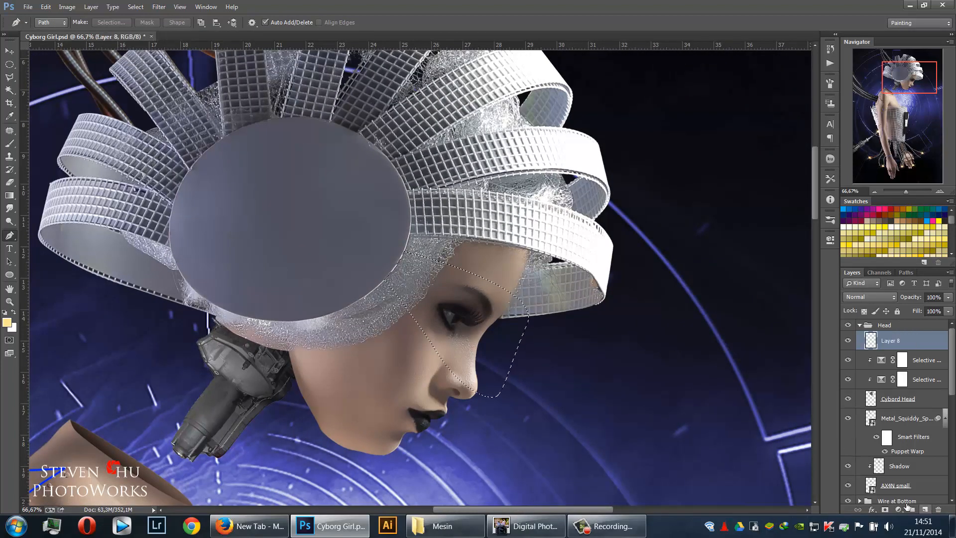
pyautogui.click(11, 196)
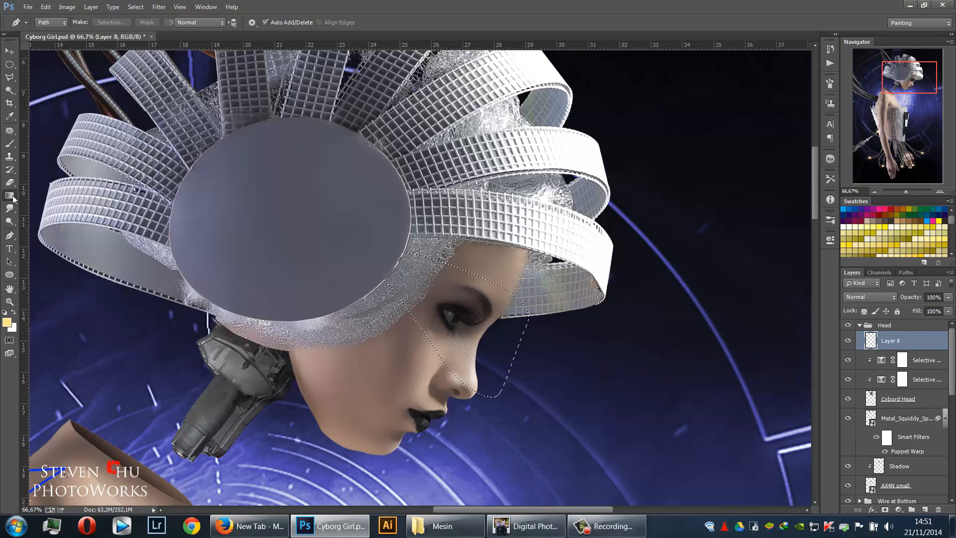
pyautogui.click(64, 23)
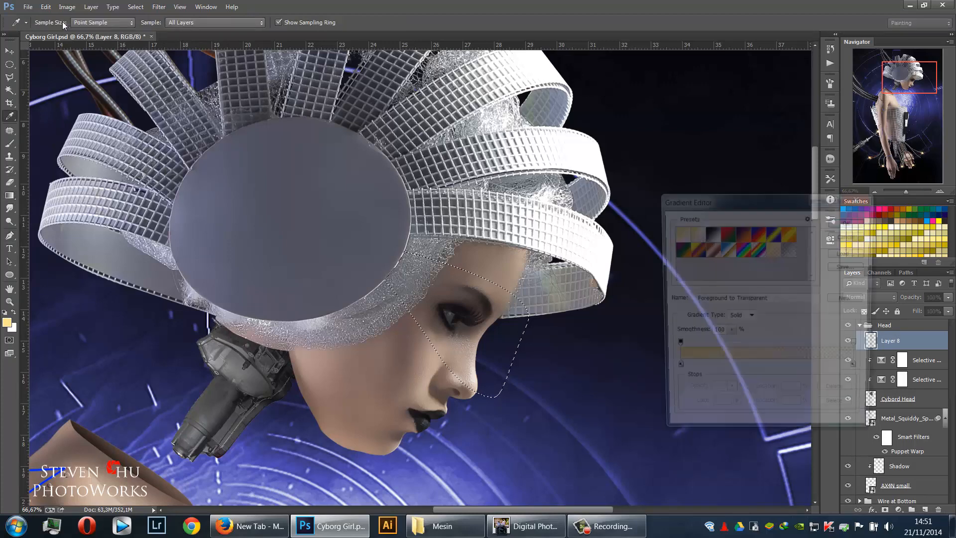
pyautogui.click(810, 217)
pyautogui.click(852, 395)
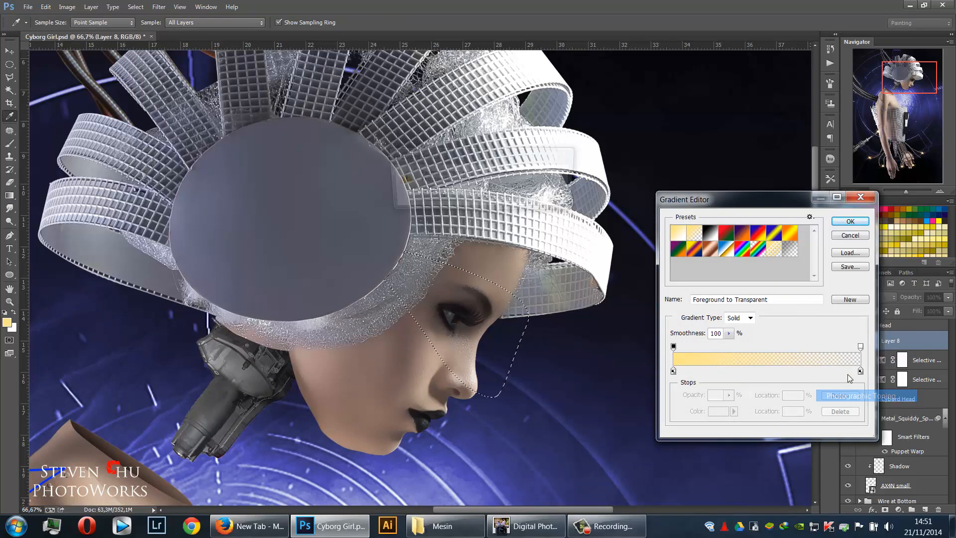
pyautogui.click(444, 199)
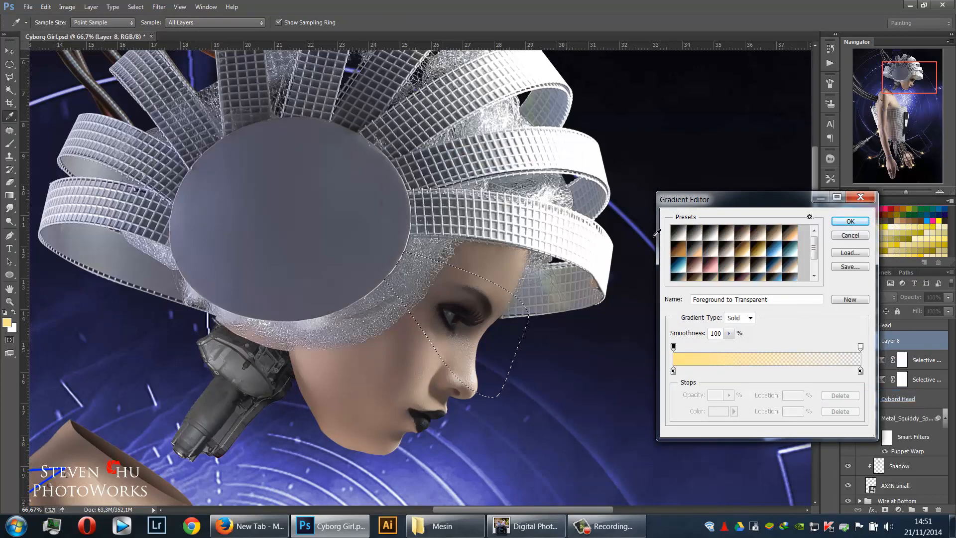
pyautogui.click(775, 259)
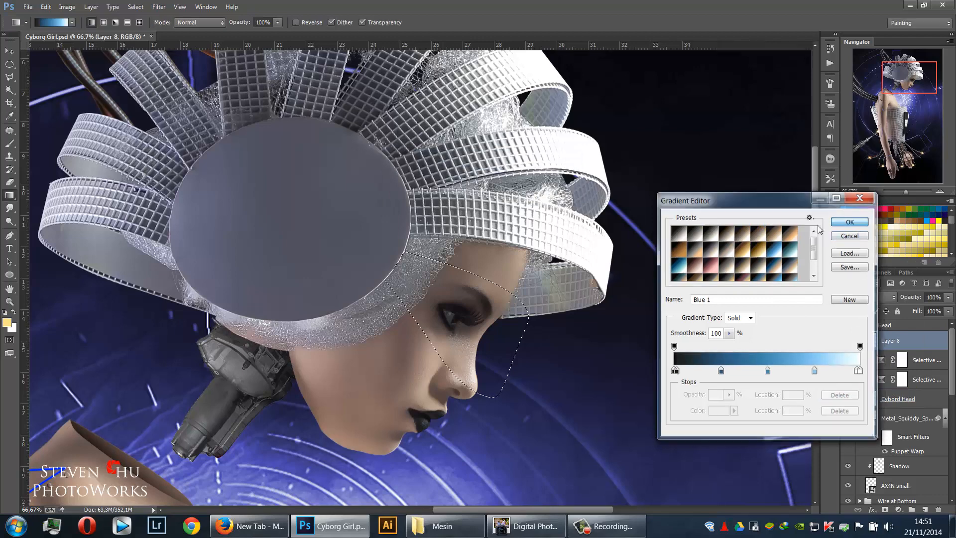
pyautogui.press('Return')
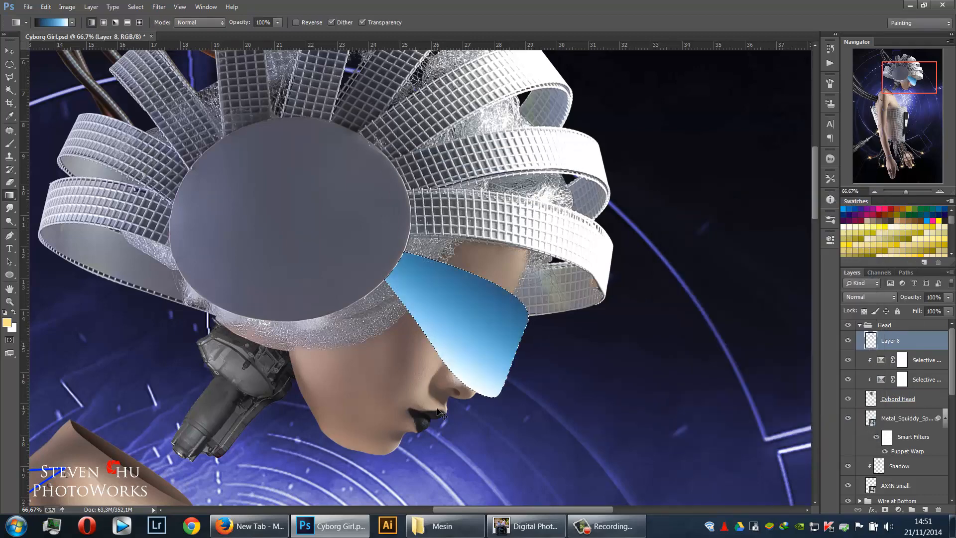
# Fill the visor selection with the blue gradient, dark at the upper front corner and lighter toward the nose, and deselect
pyautogui.moveTo(426, 402); pyautogui.dragTo(426, 402)
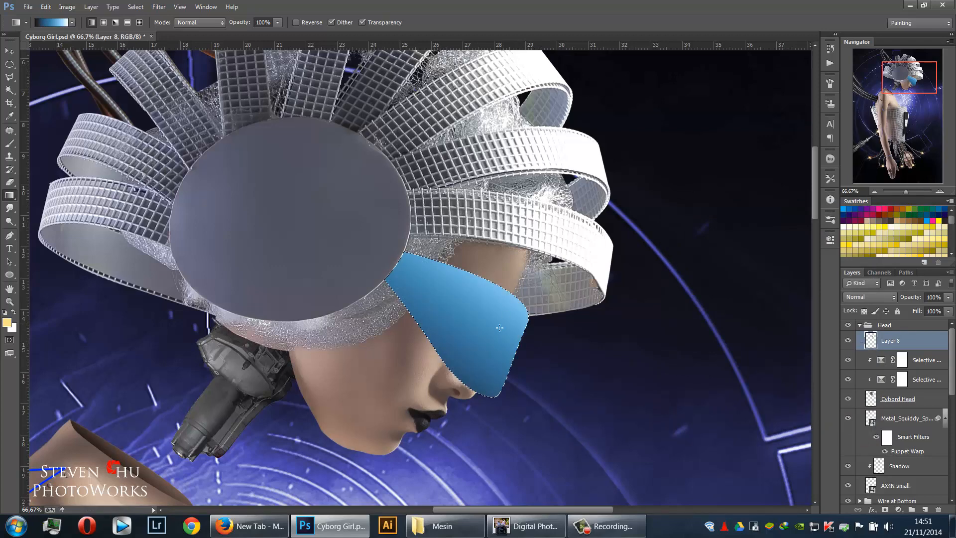
pyautogui.hotkey('ctrl', 'z')
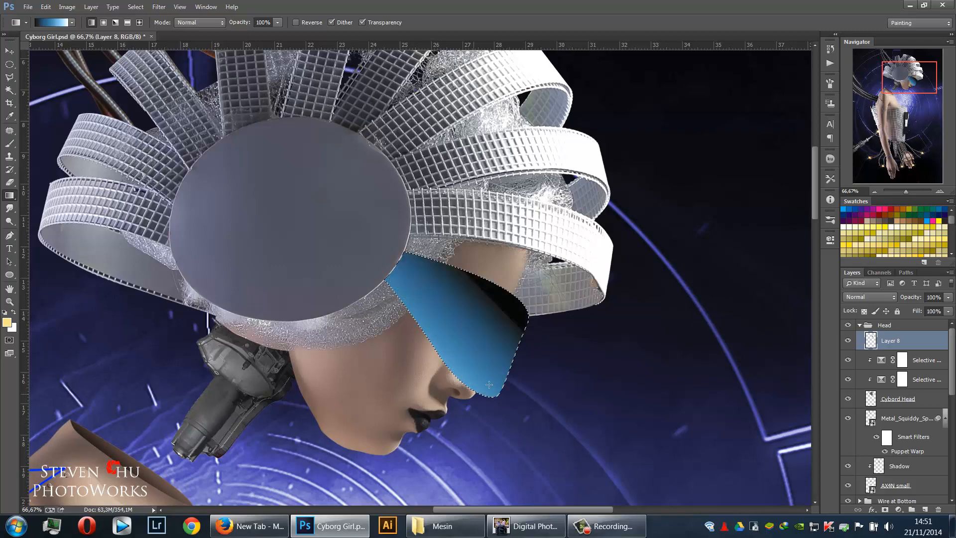
pyautogui.hotkey('ctrl', 'z')
pyautogui.moveTo(410, 429); pyautogui.dragTo(410, 429)
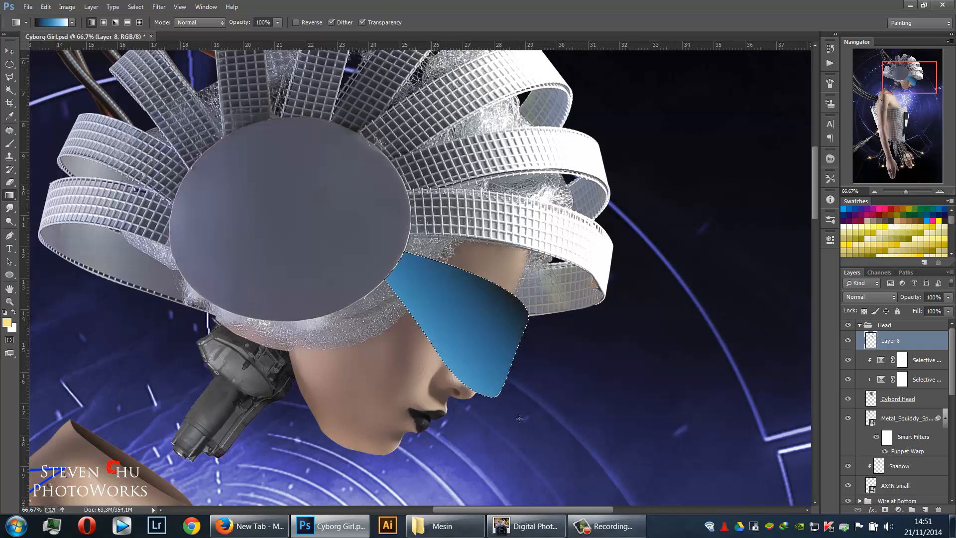
pyautogui.hotkey('ctrl', 'd')
# Set the visor layer's blend mode to Multiply and check the visor on the whole figure
pyautogui.click(880, 297)
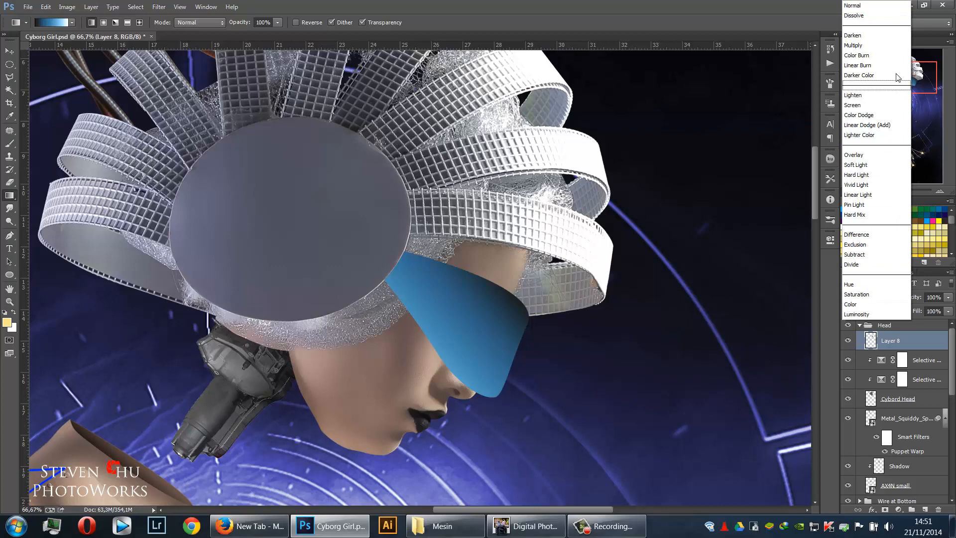
pyautogui.click(885, 52)
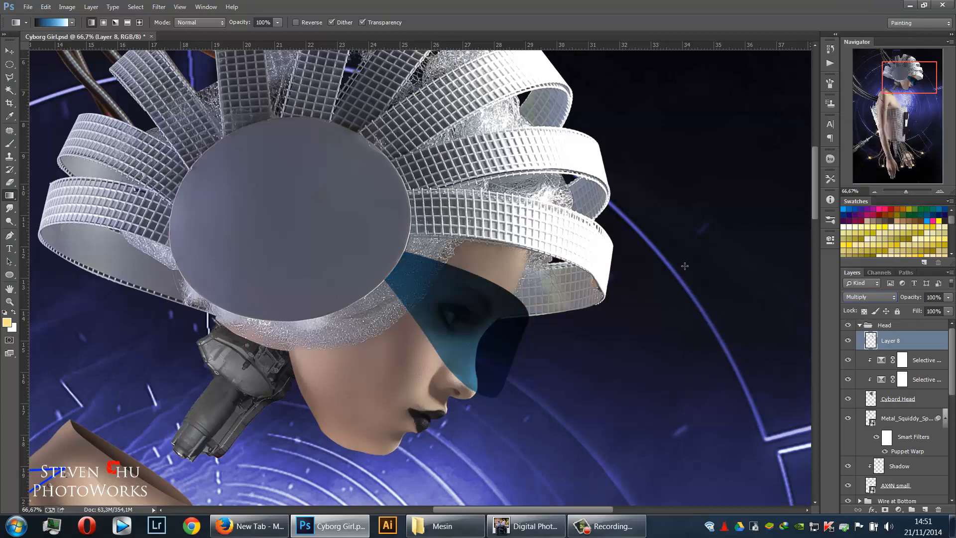
pyautogui.hotkey('ctrl', '-')
pyautogui.hotkey('ctrl', '-')
pyautogui.hotkey('ctrl', '-')
pyautogui.hotkey('ctrl', '-')
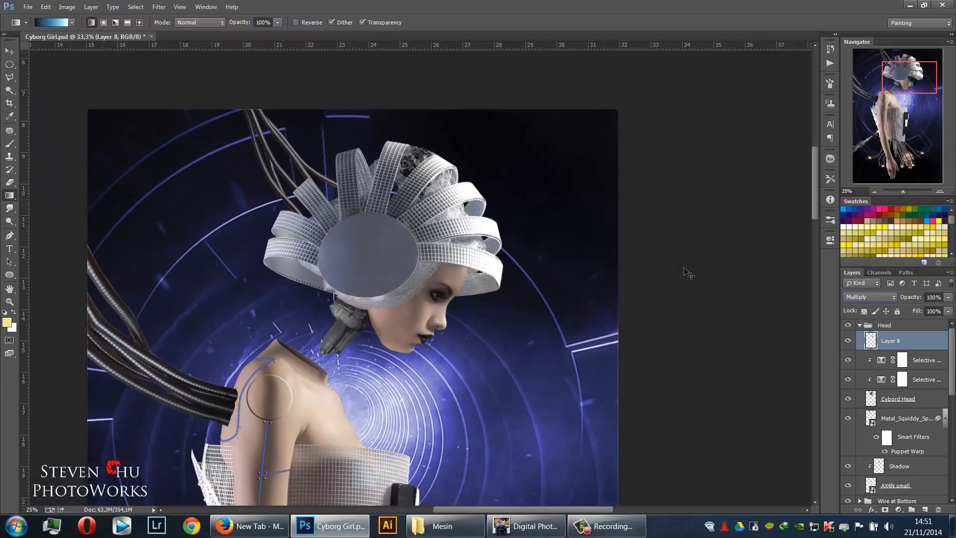
pyautogui.moveTo(612, 324); pyautogui.dragTo(641, 269)
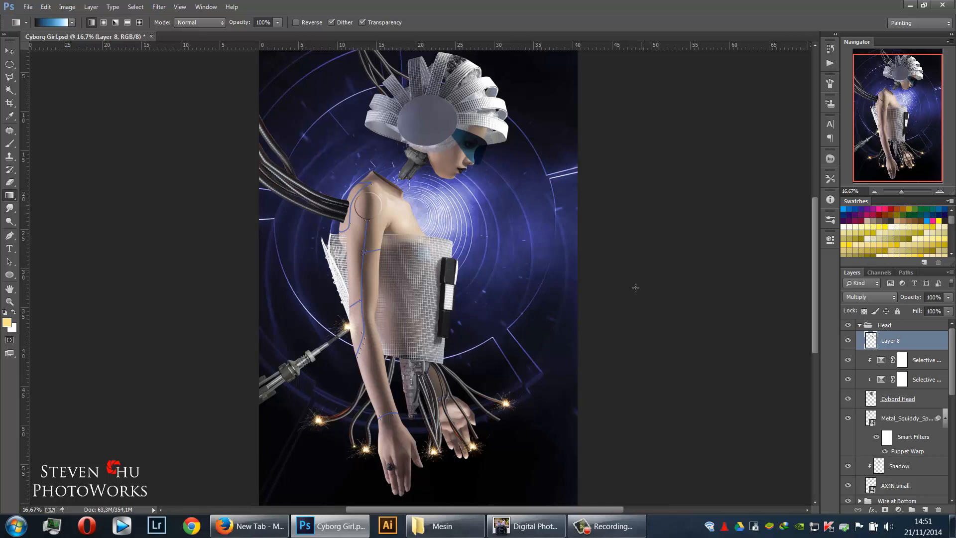
# Add a Color Balance adjustment at the top of the Head group with midtones at Cyan/Red -16 and Yellow/Blue +19
pyautogui.click(904, 328)
pyautogui.hotkey('ctrl', '-')
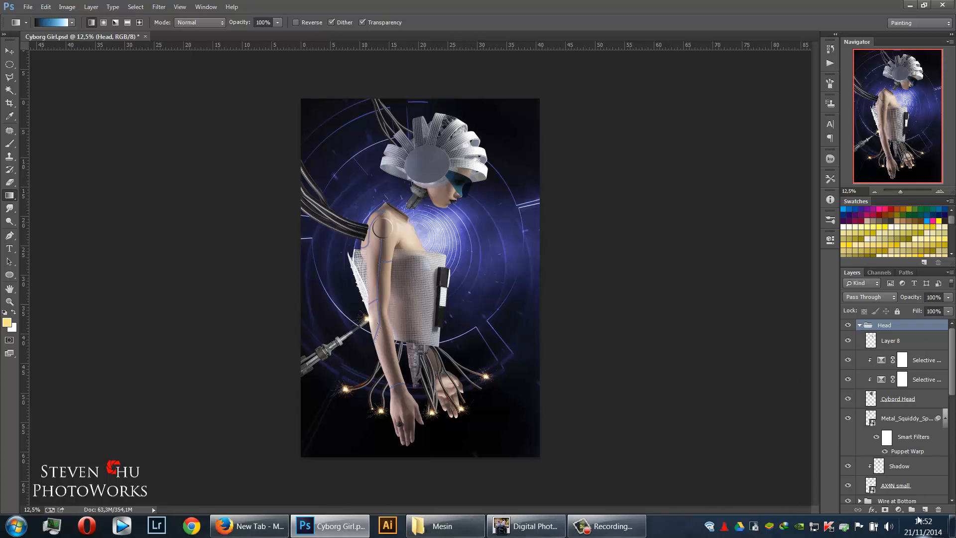
pyautogui.click(898, 509)
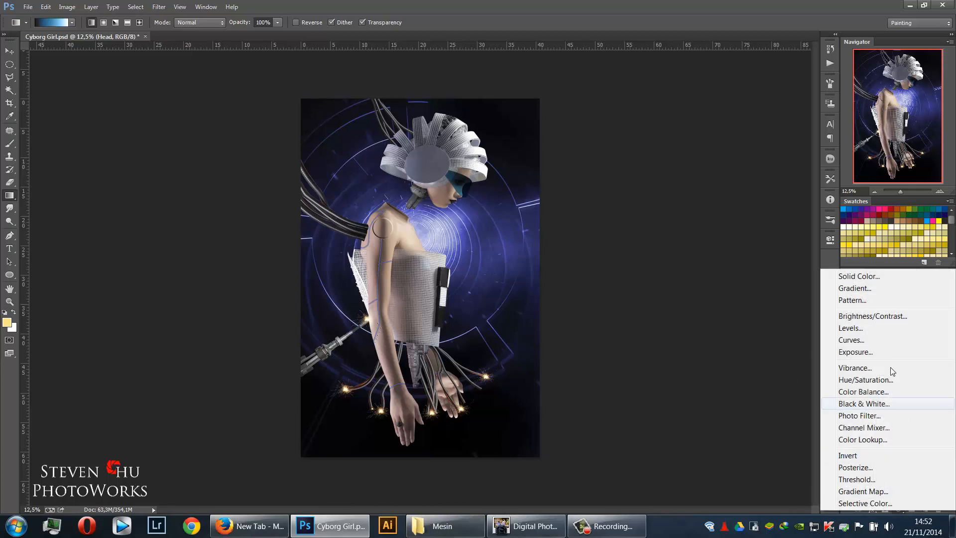
pyautogui.click(863, 392)
pyautogui.moveTo(739, 288); pyautogui.dragTo(733, 288)
pyautogui.click(747, 324)
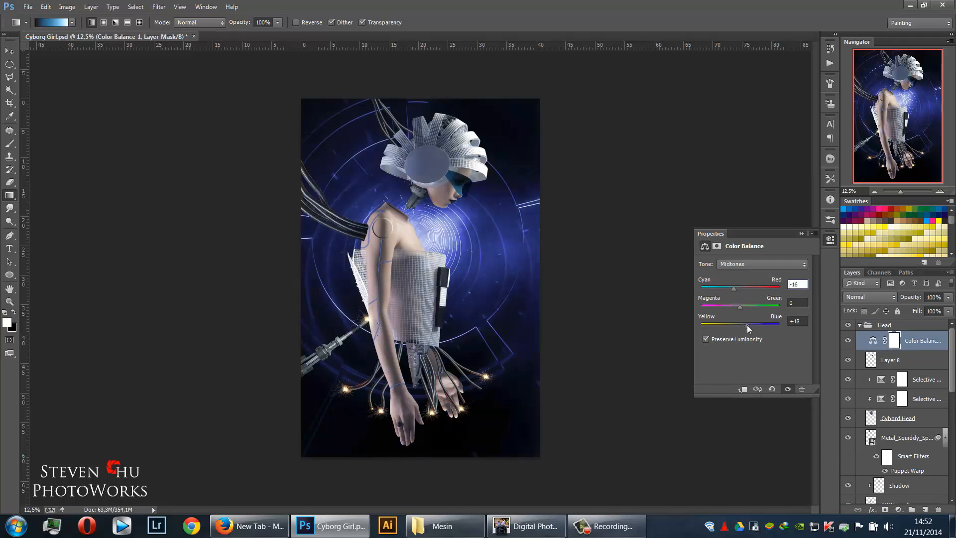
pyautogui.moveTo(747, 325); pyautogui.dragTo(748, 324)
# Set the Color Balance shadows to Cyan/Red -22, Magenta/Green -9 and Yellow/Blue +4
pyautogui.click(763, 262)
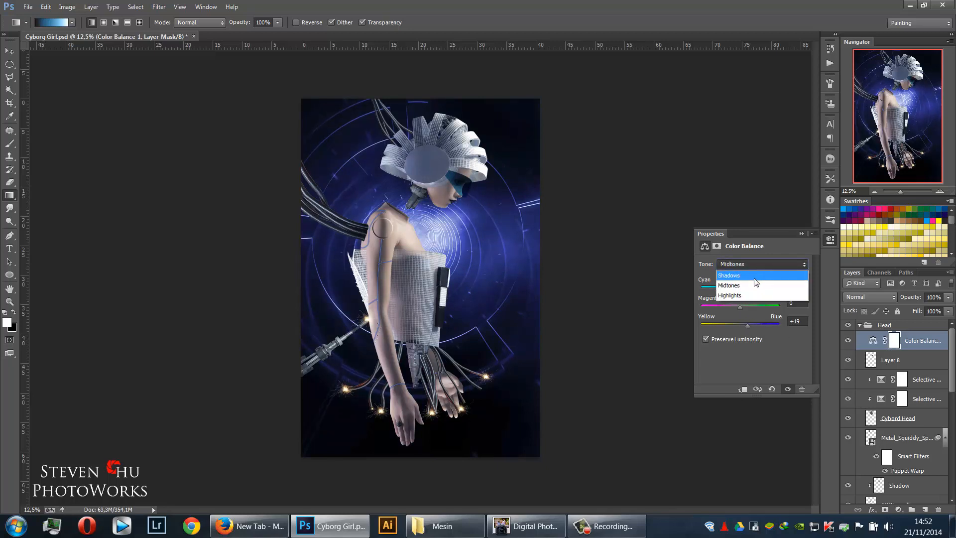
pyautogui.click(755, 271)
pyautogui.moveTo(737, 289)
pyautogui.mouseDown()
pyautogui.moveTo(751, 289)
pyautogui.moveTo(734, 291)
pyautogui.mouseUp()
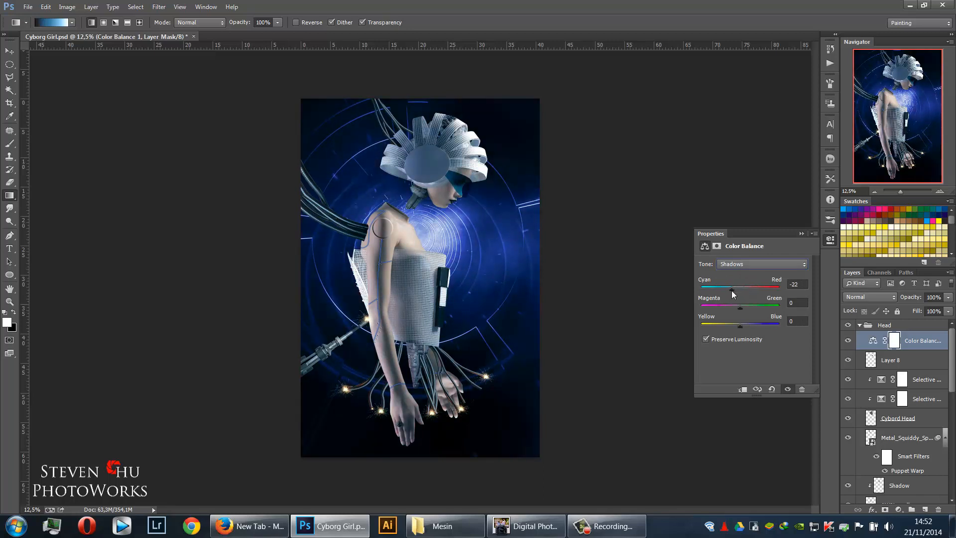
pyautogui.moveTo(746, 324); pyautogui.dragTo(736, 307)
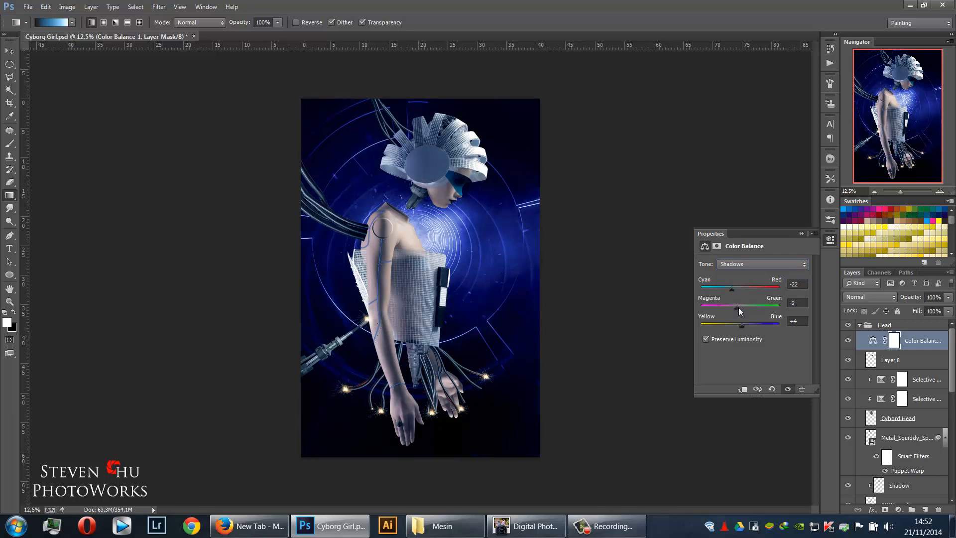
# Set the Color Balance highlights to Cyan/Red -3, Magenta/Green -8 and Yellow/Blue -23
pyautogui.click(748, 266)
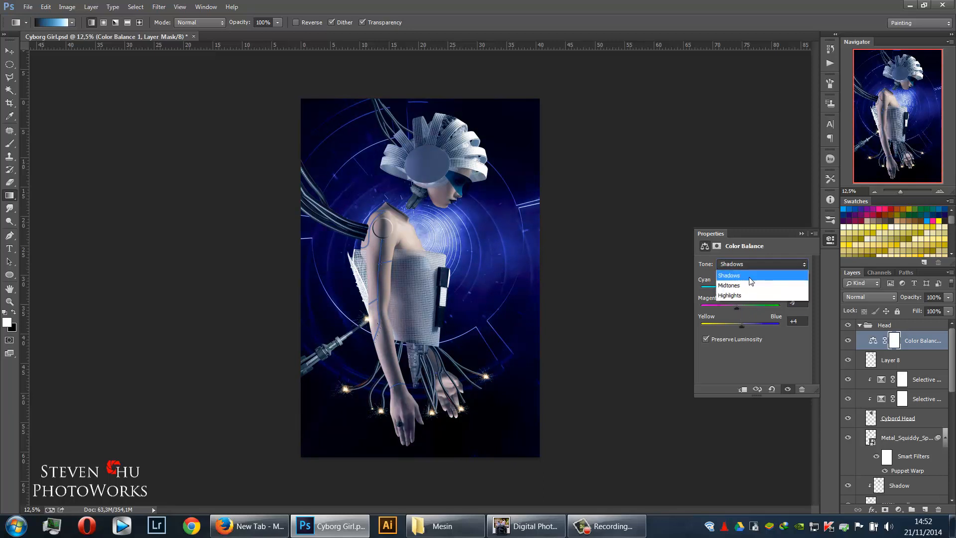
pyautogui.click(745, 297)
pyautogui.moveTo(740, 326); pyautogui.dragTo(732, 326)
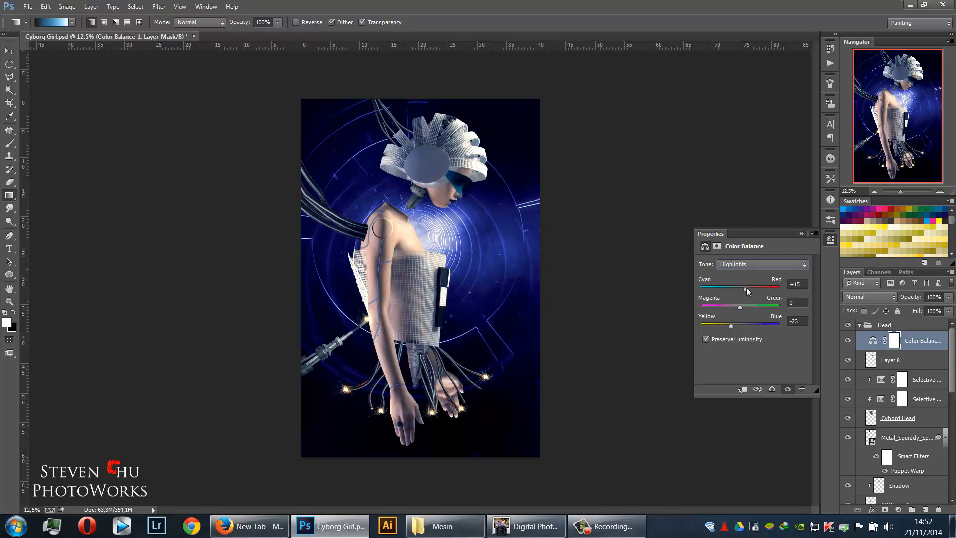
pyautogui.moveTo(745, 288); pyautogui.dragTo(738, 306)
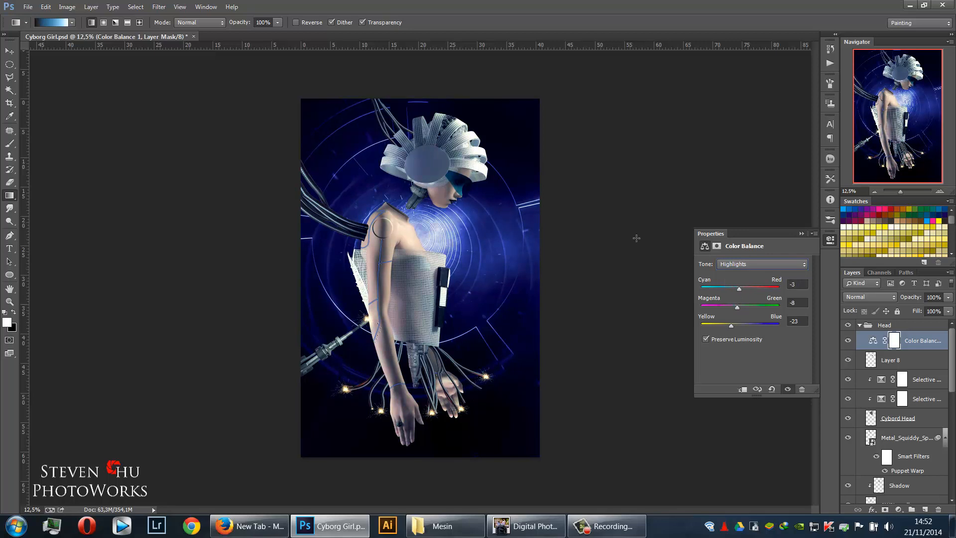
# Fine-tune the Color Balance midtones on the Yellow/Blue and Magenta/Green axes and close the adjustment's settings
pyautogui.hotkey('ctrl', '+')
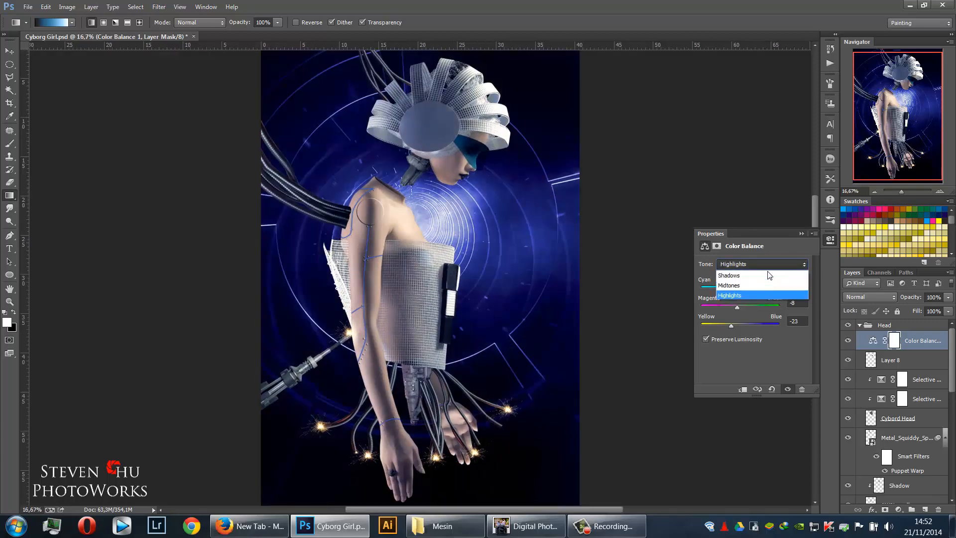
pyautogui.click(745, 283)
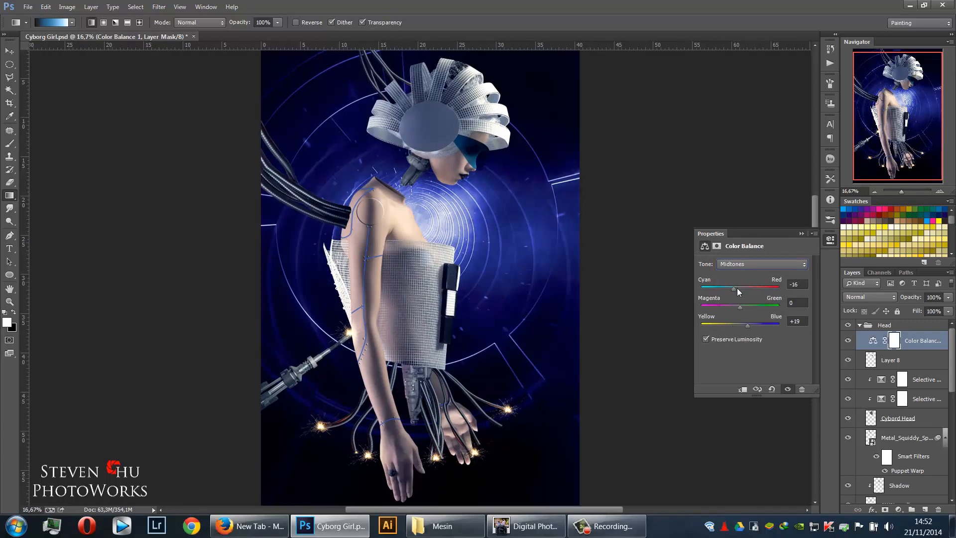
pyautogui.moveTo(744, 326); pyautogui.dragTo(746, 308)
pyautogui.click(801, 234)
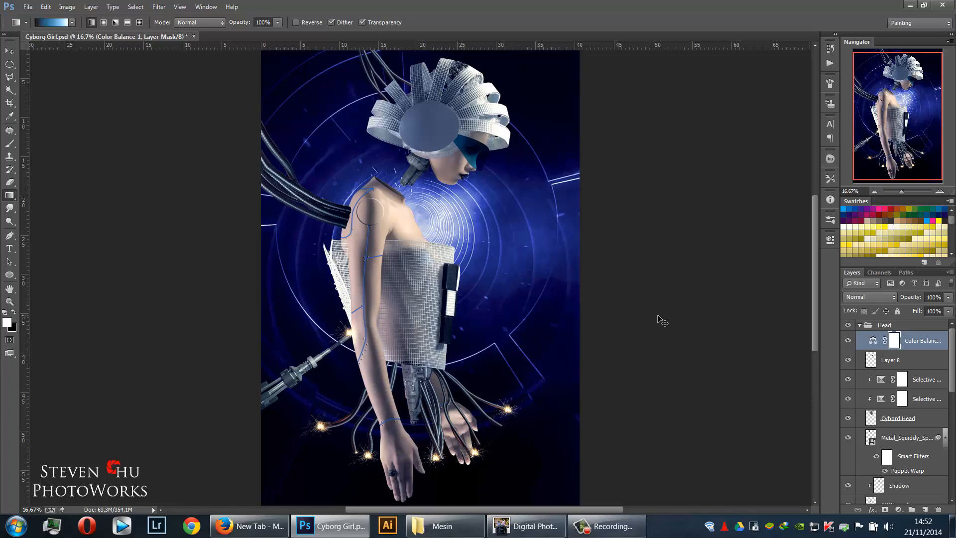
# Move the Color Balance adjustment out of the Head group to the top of the layer stack and collapse the group
pyautogui.hotkey('ctrl', '-')
pyautogui.hotkey('ctrl', '-')
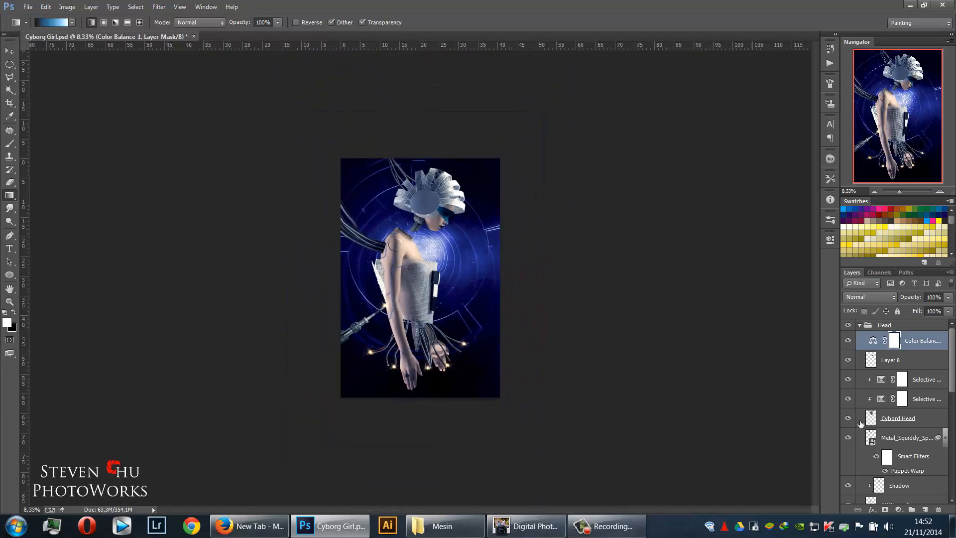
pyautogui.moveTo(924, 343); pyautogui.dragTo(868, 336)
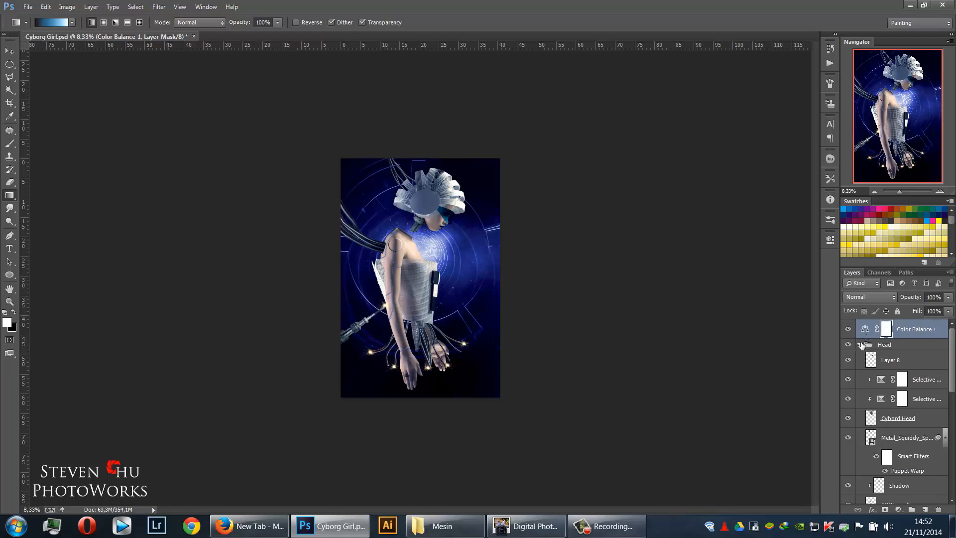
pyautogui.click(861, 345)
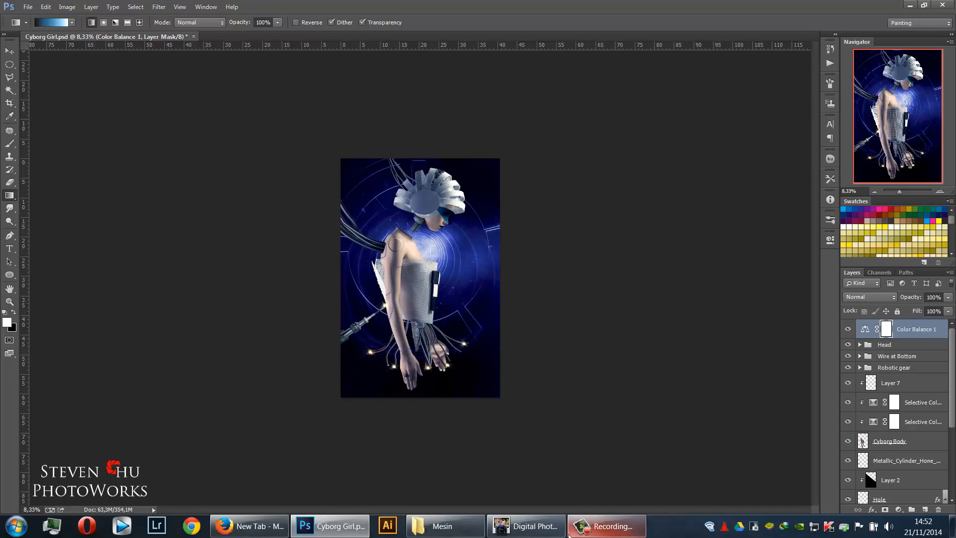
# Place the interface image S34UR1Omj-qAXQw5AAp8MiQP7tY745.jpg from the Mesin folder into the composite at its default size and position
pyautogui.click(443, 525)
pyautogui.click(664, 384)
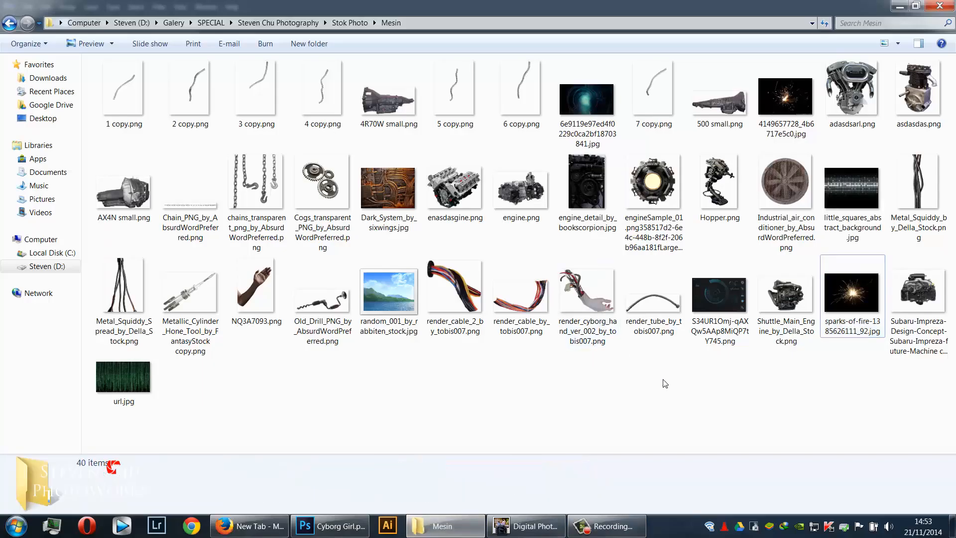
pyautogui.moveTo(720, 299); pyautogui.dragTo(435, 348)
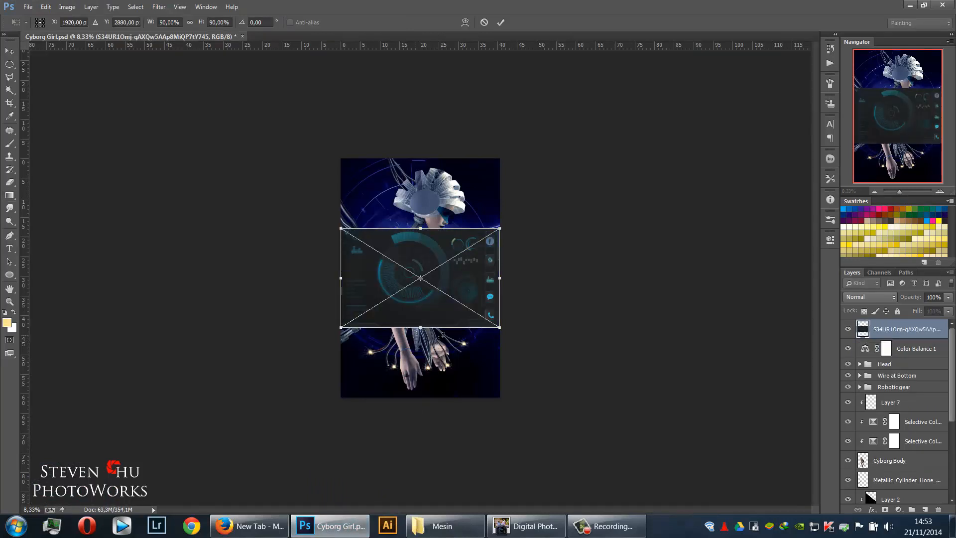
pyautogui.hotkey('ctrl', '+')
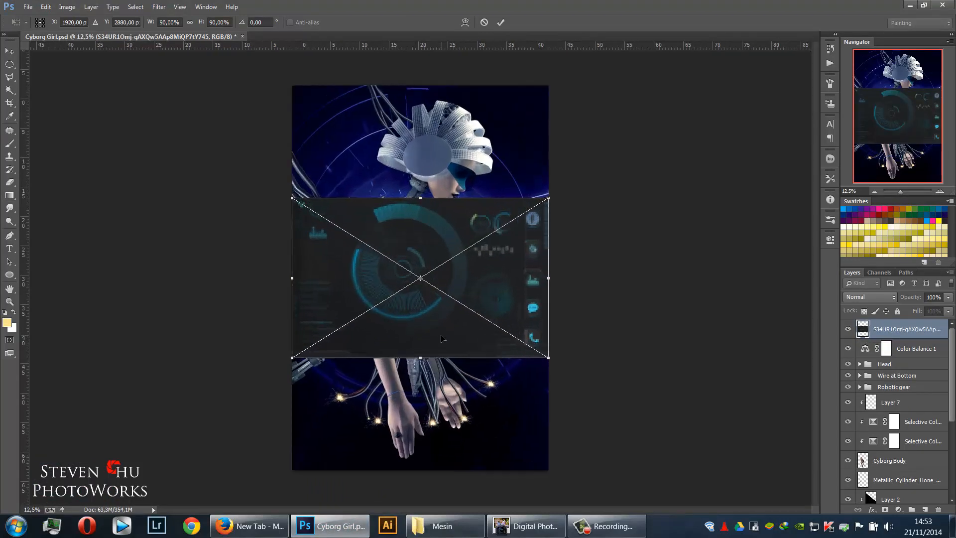
pyautogui.hotkey('ctrl', '+')
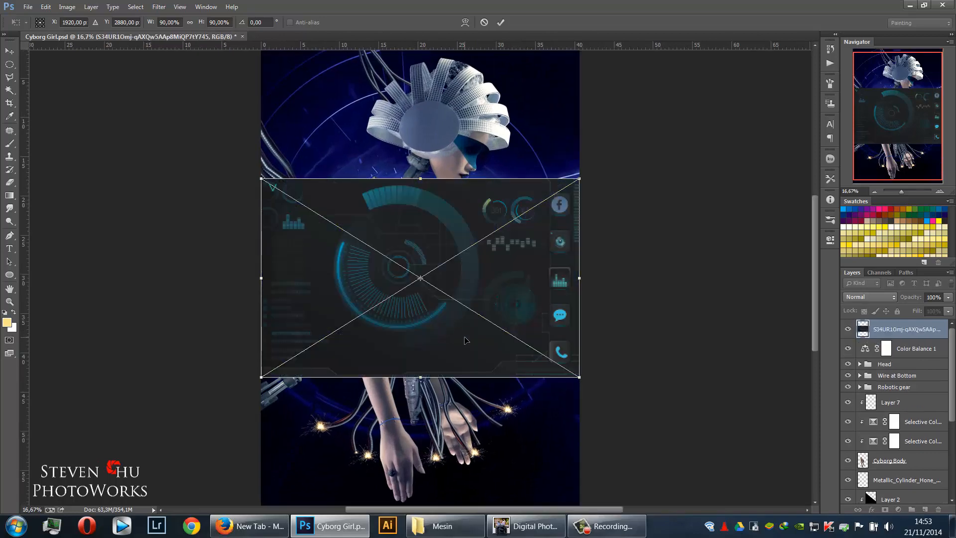
pyautogui.press('Return')
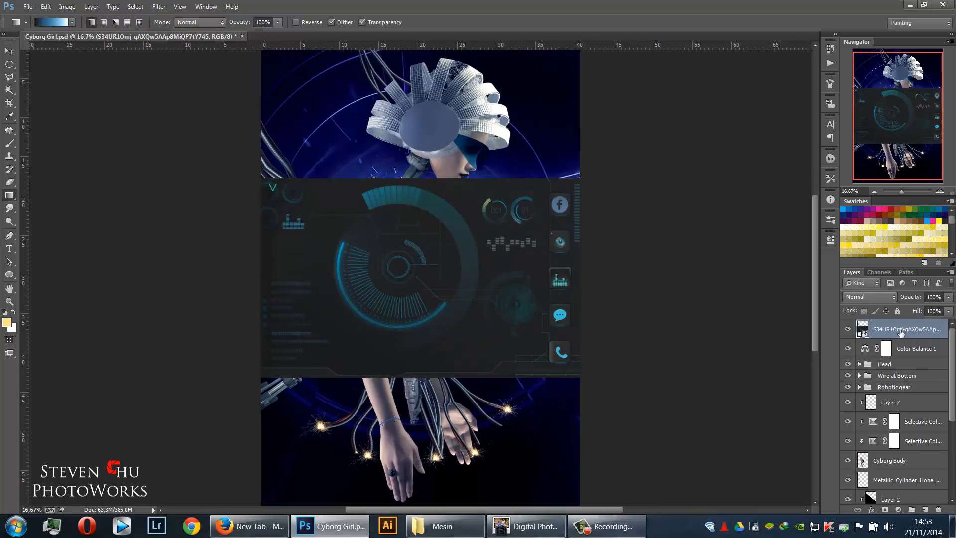
# Rasterize the interface image layer and darken it using Levels with a midtone value of 0.51
pyautogui.rightClick(902, 332)
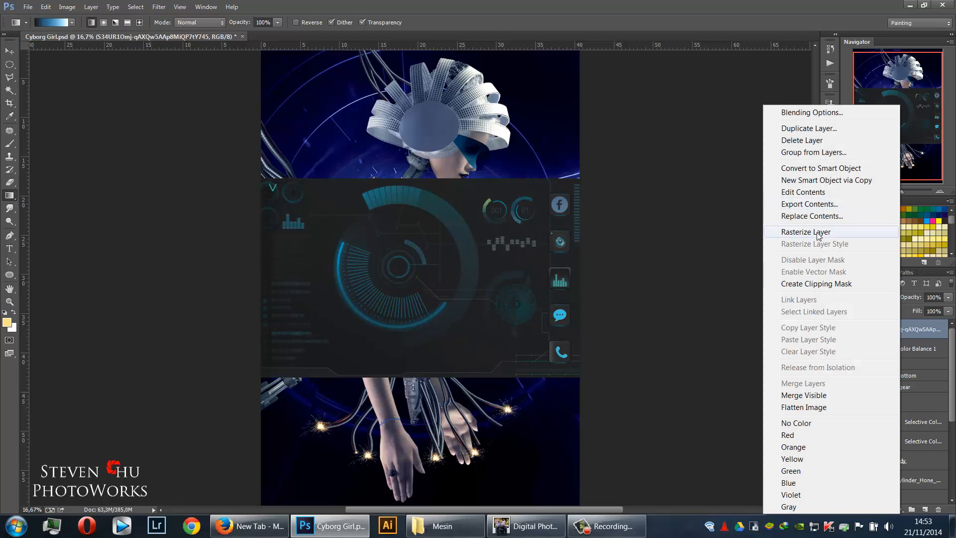
pyautogui.click(819, 232)
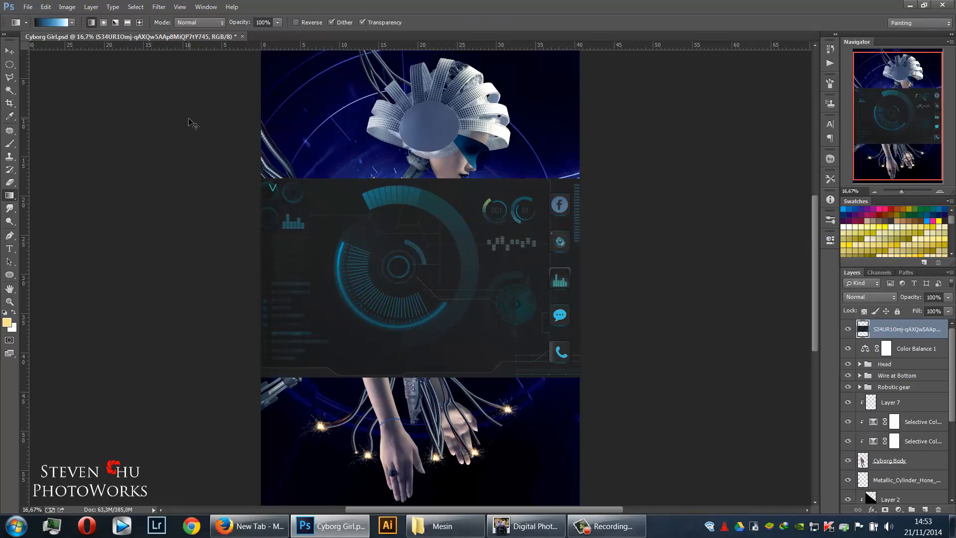
pyautogui.hotkey('ctrl', 'l')
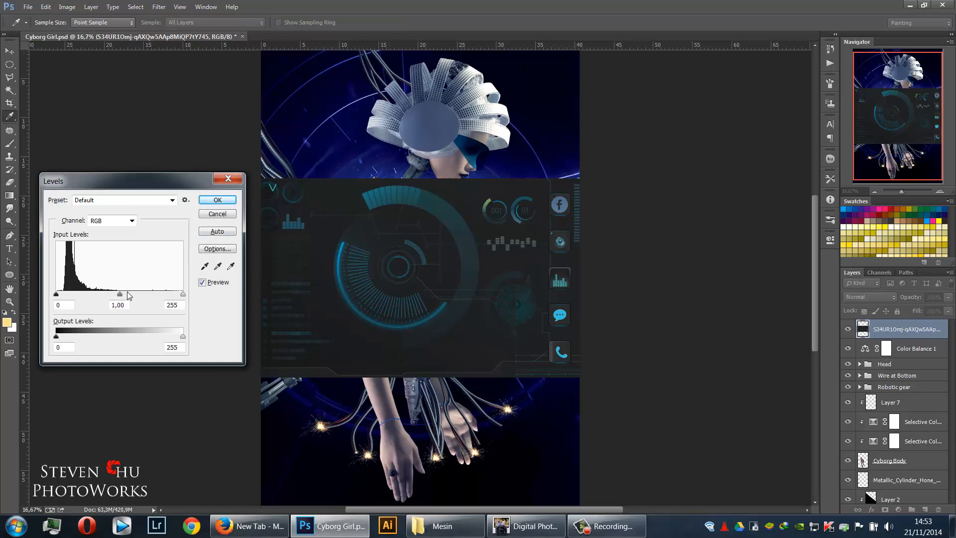
pyautogui.moveTo(129, 296); pyautogui.dragTo(145, 295)
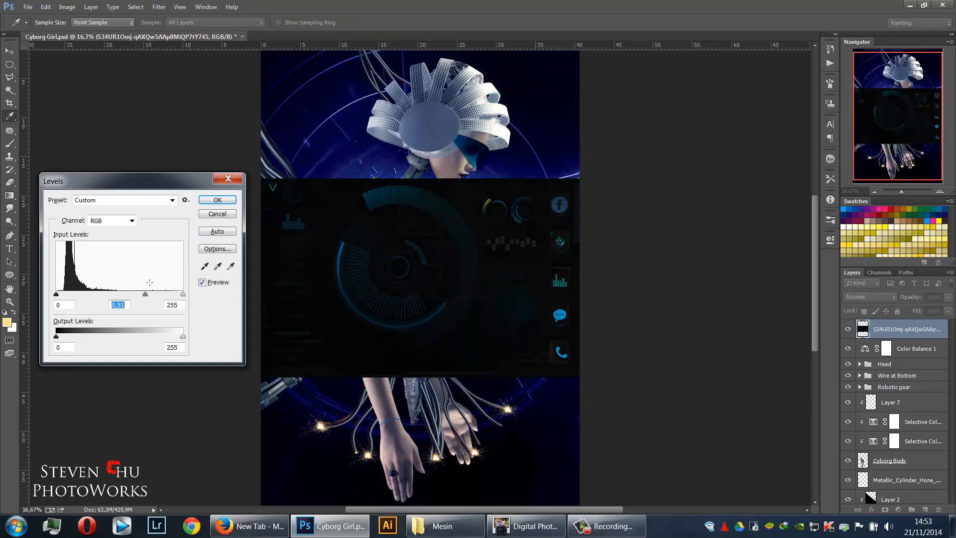
pyautogui.click(217, 199)
pyautogui.press('g')
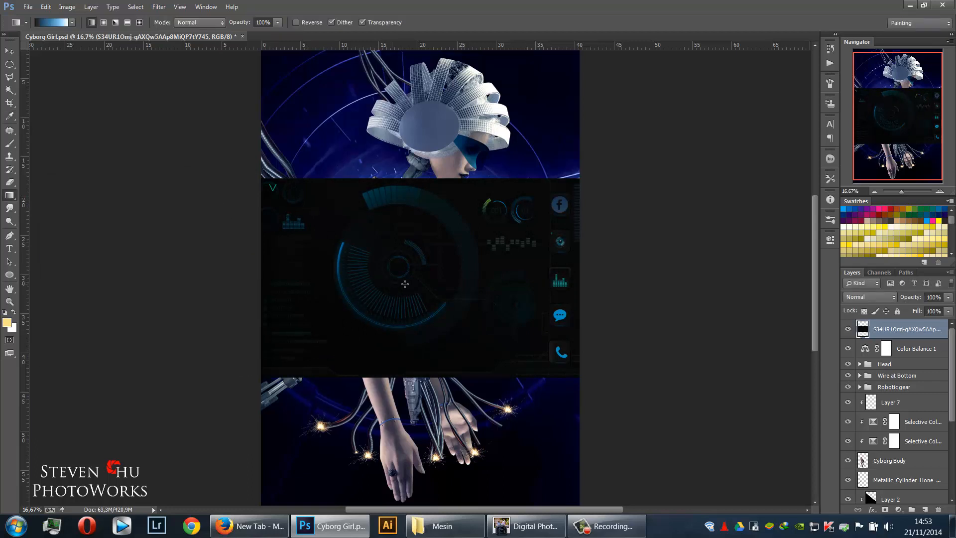
# Raise the interface layer's saturation to +100 and set its blend mode to Screen
pyautogui.press('i')
pyautogui.hotkey('ctrl', 'u')
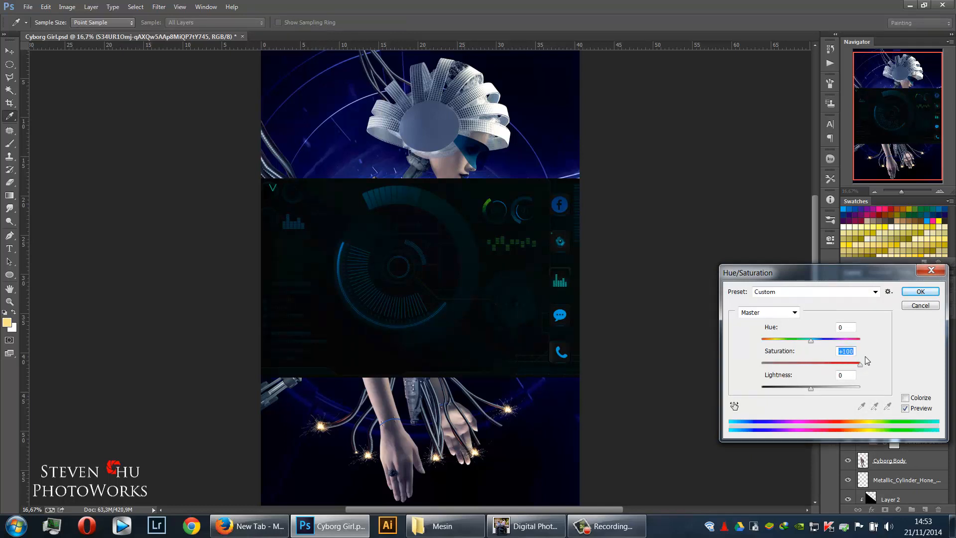
pyautogui.click(920, 292)
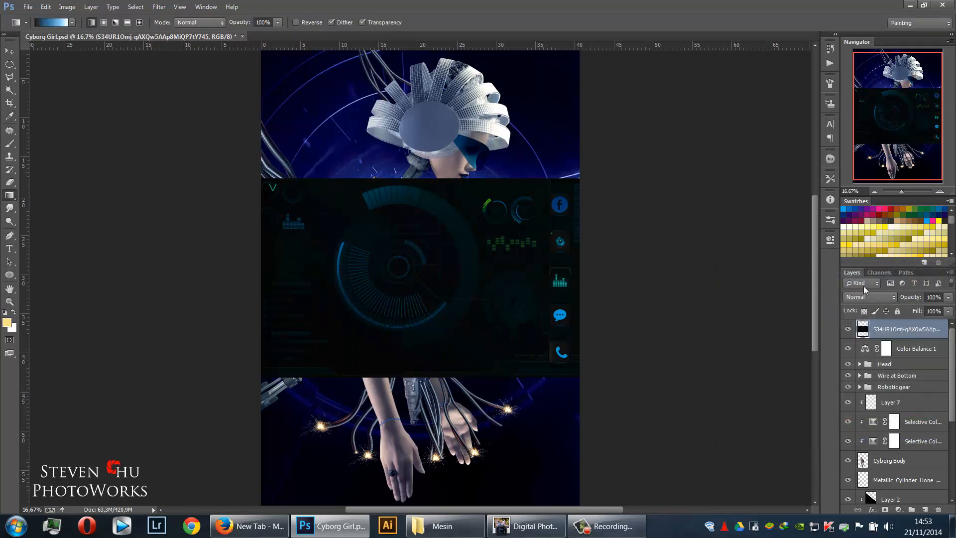
pyautogui.click(867, 297)
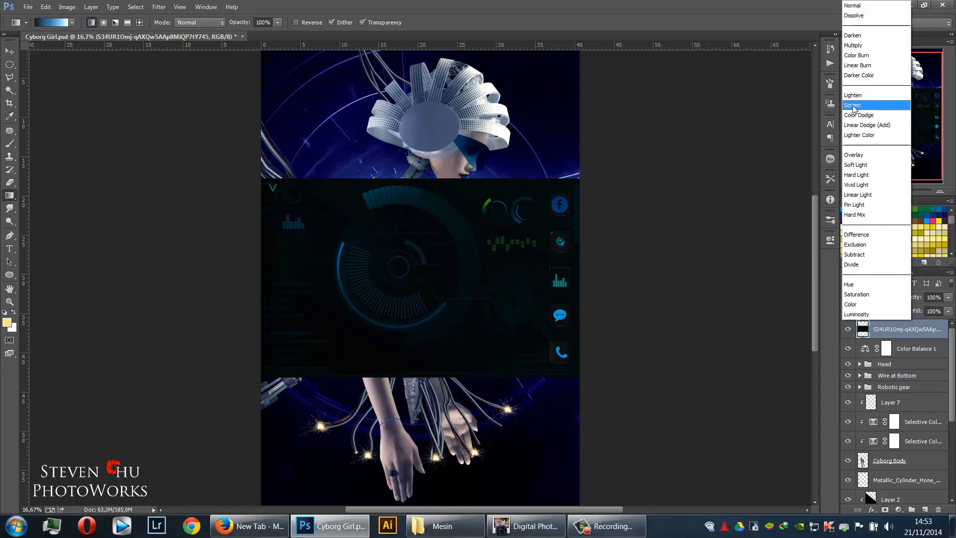
pyautogui.click(869, 104)
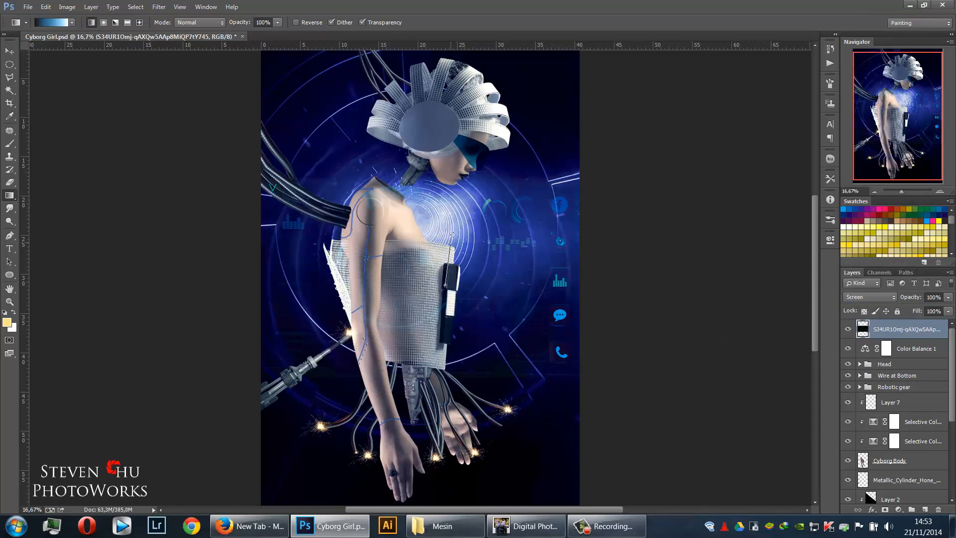
# Undo the stray gradient on the interface layer and move the layer up behind the head area
pyautogui.moveTo(454, 291); pyautogui.dragTo(462, 236)
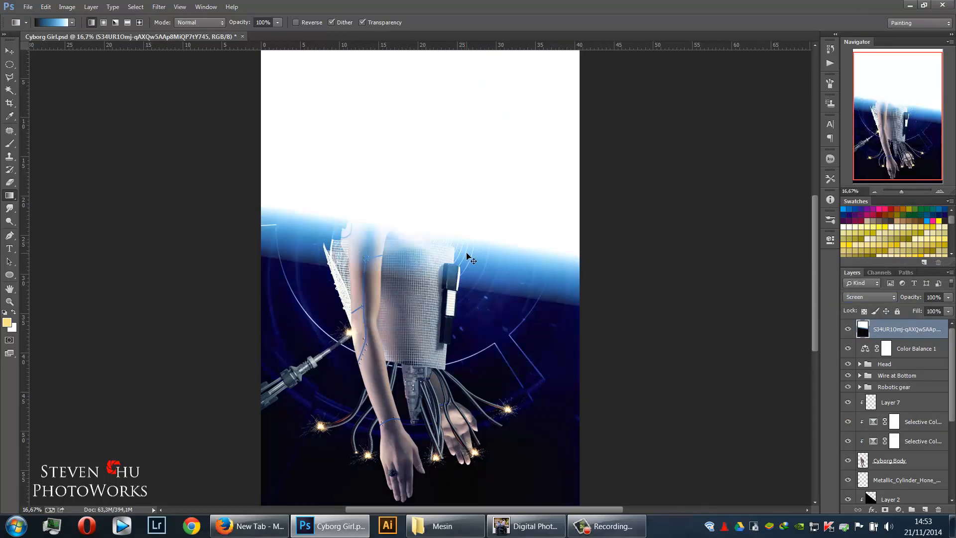
pyautogui.hotkey('ctrl', 'z')
pyautogui.press('v')
pyautogui.moveTo(445, 279); pyautogui.dragTo(458, 141)
pyautogui.moveTo(536, 270); pyautogui.dragTo(524, 319)
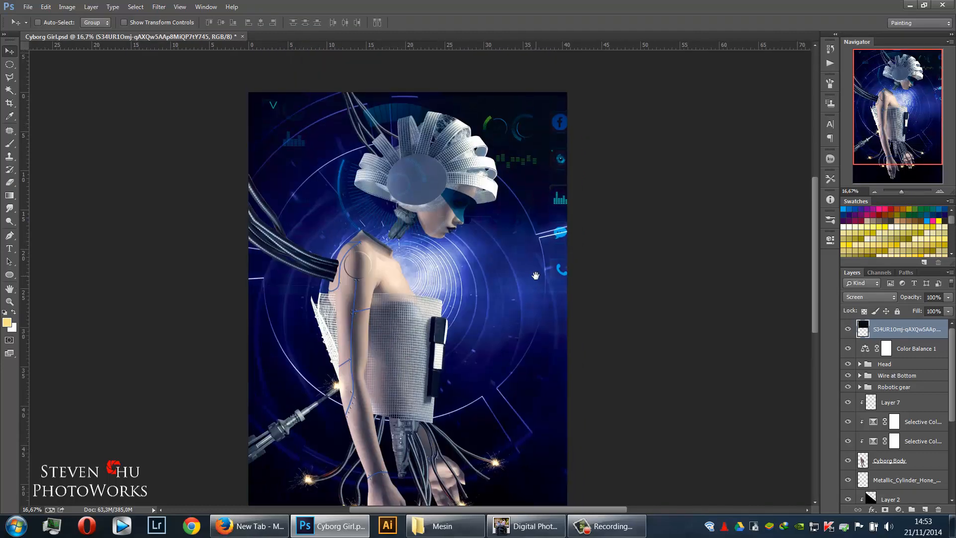
pyautogui.moveTo(495, 232); pyautogui.dragTo(499, 255)
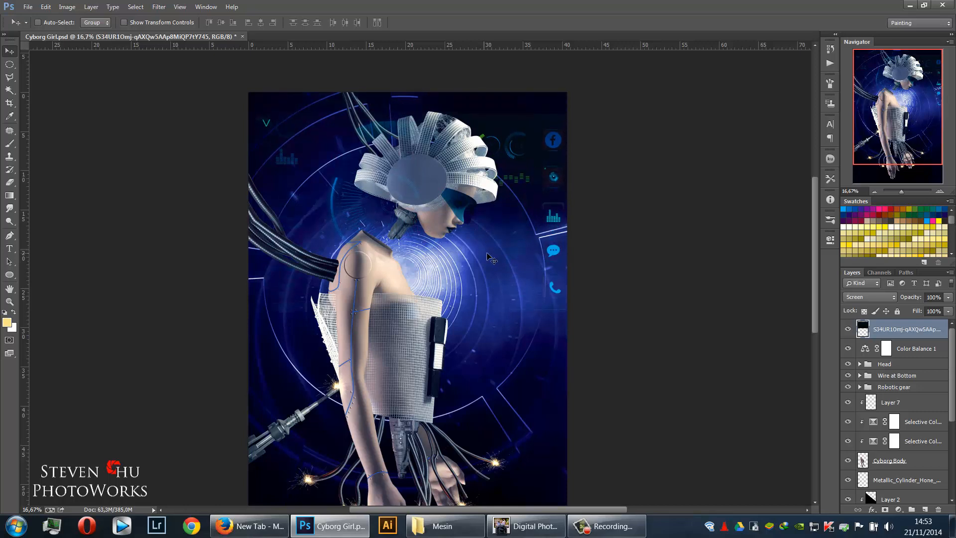
# Scale the interface layer proportionally to 88.46% and position it in the upper right corner of the image
pyautogui.hotkey('ctrl', 't')
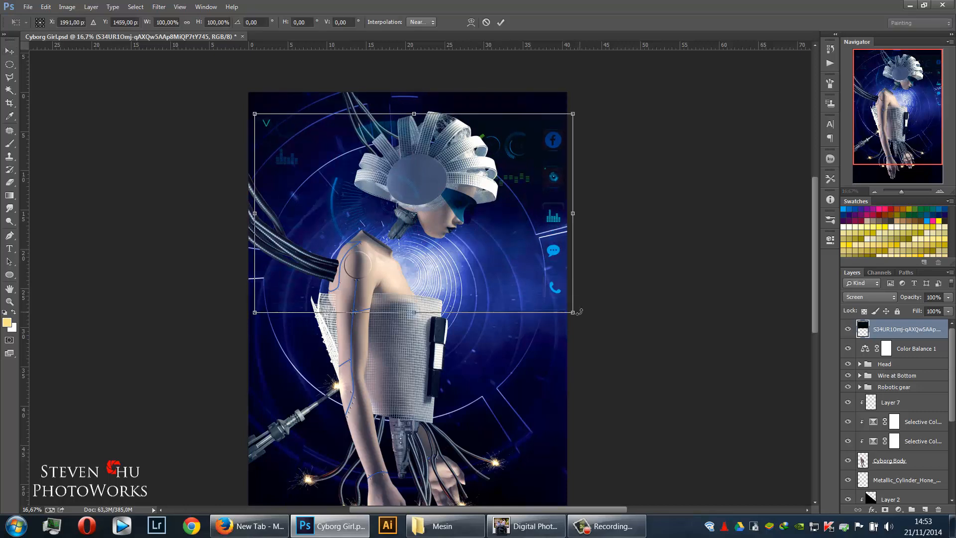
pyautogui.moveTo(579, 312); pyautogui.dragTo(559, 298)
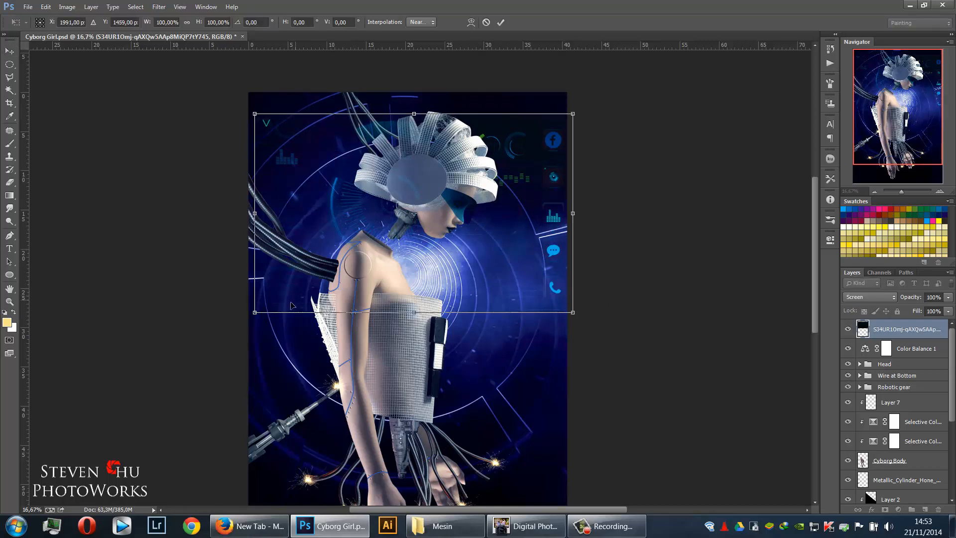
pyautogui.moveTo(258, 313); pyautogui.dragTo(295, 291)
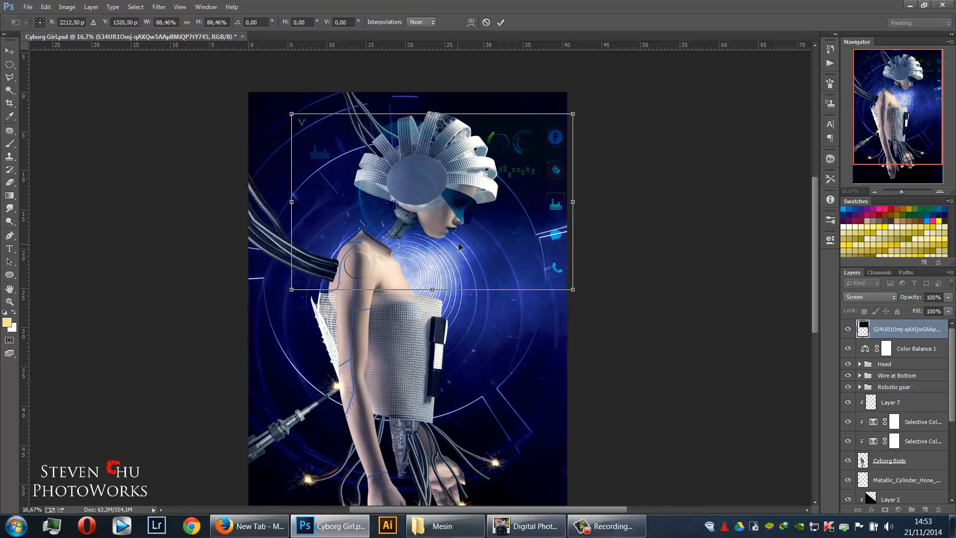
pyautogui.moveTo(457, 245); pyautogui.dragTo(456, 225)
pyautogui.press('Return')
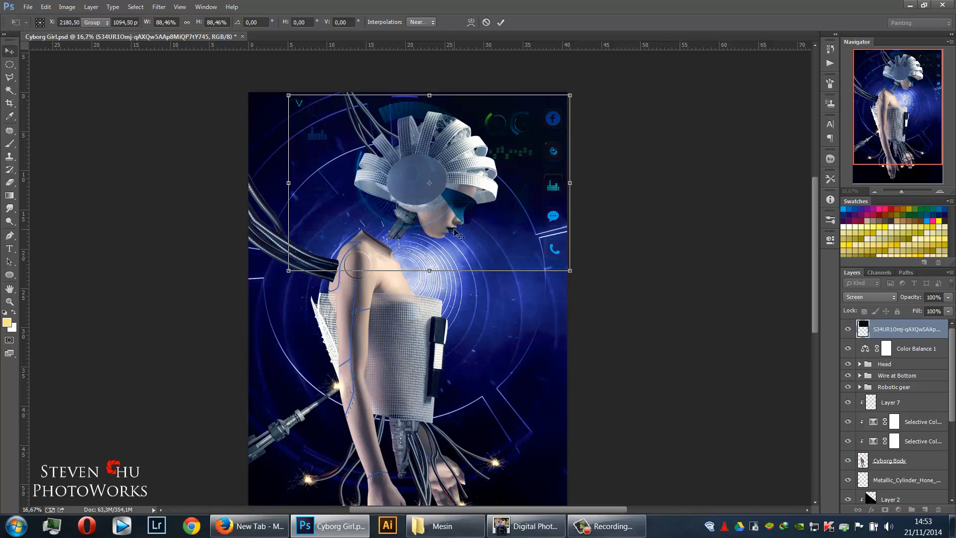
pyautogui.moveTo(429, 386); pyautogui.dragTo(422, 362)
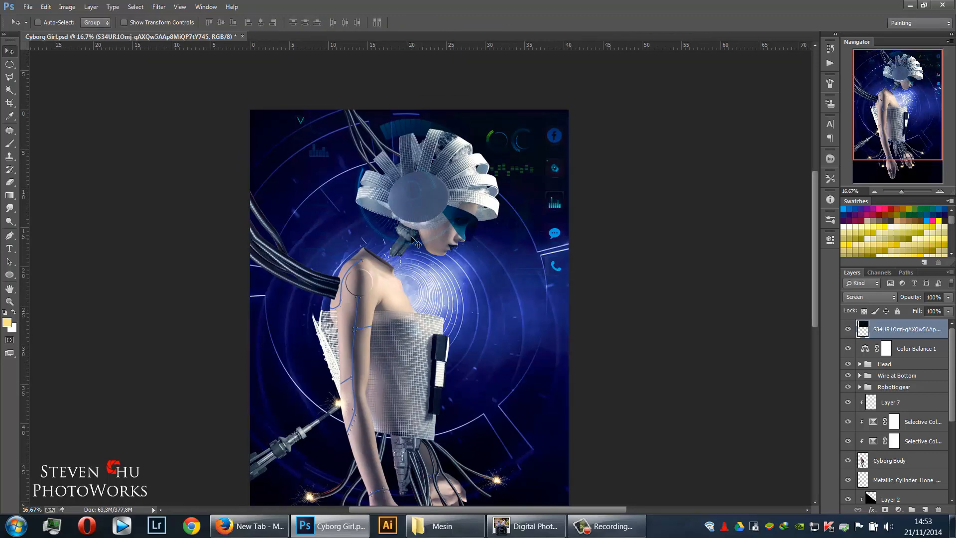
# Add a mask to the interface layer and paint it black with a much larger brush over the head and neck
pyautogui.click(884, 510)
pyautogui.press('e')
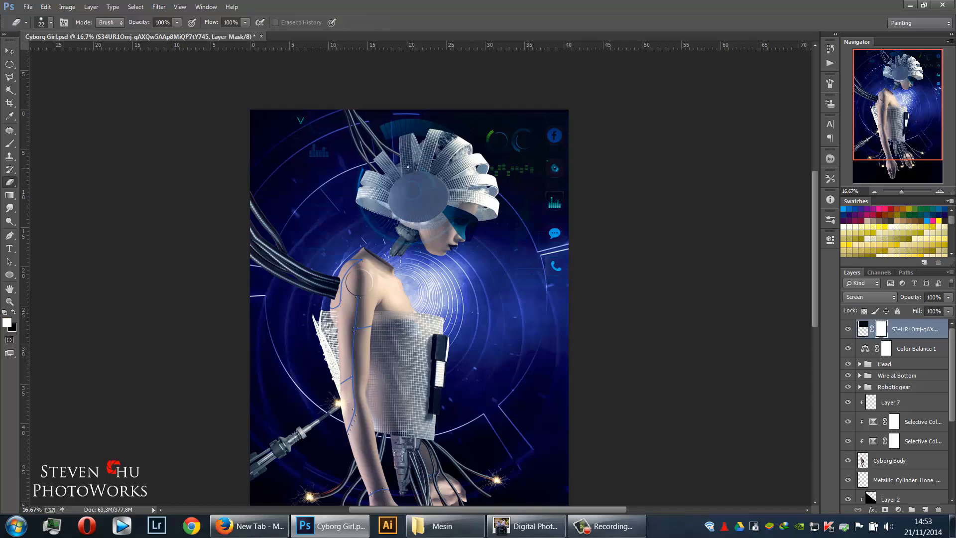
pyautogui.press('b')
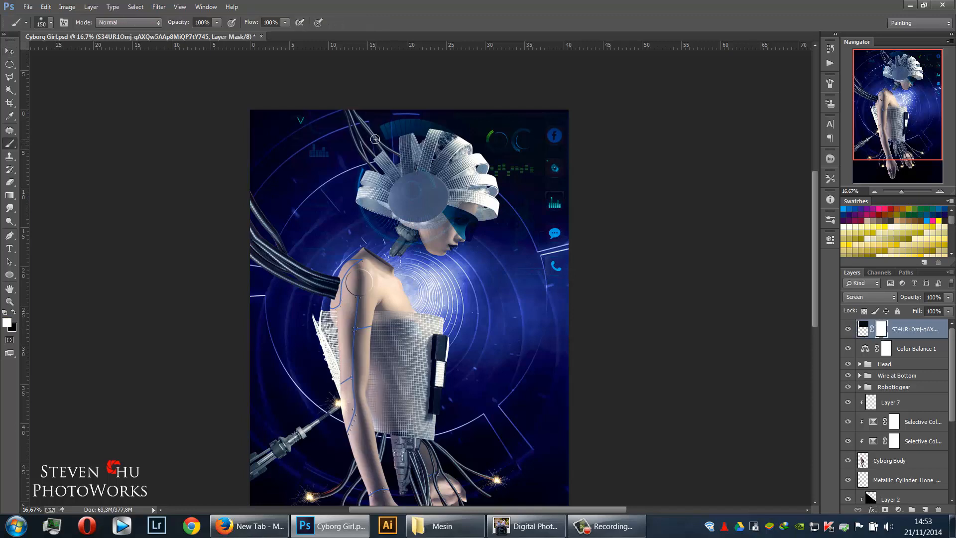
pyautogui.press(']')
pyautogui.press(']')
pyautogui.press(']')
pyautogui.press(']')
pyautogui.press(']')
pyautogui.press(']')
pyautogui.press(']')
pyautogui.press(']')
pyautogui.press(']')
pyautogui.press(']')
pyautogui.press(']')
pyautogui.press(']')
pyautogui.press(']')
pyautogui.press(']')
pyautogui.press(']')
pyautogui.press(']')
pyautogui.press(']')
pyautogui.press(']')
pyautogui.press('x')
pyautogui.moveTo(342, 171)
pyautogui.mouseDown()
pyautogui.moveTo(380, 189)
pyautogui.moveTo(419, 125)
pyautogui.moveTo(378, 230)
pyautogui.moveTo(420, 192)
pyautogui.moveTo(380, 121)
pyautogui.moveTo(414, 138)
pyautogui.moveTo(376, 230)
pyautogui.moveTo(405, 281)
pyautogui.mouseUp()
# Duplicate the masked interface layer directly above the original
pyautogui.press('space')
pyautogui.moveTo(416, 361)
pyautogui.mouseDown()
pyautogui.moveTo(418, 282)
pyautogui.moveTo(412, 316)
pyautogui.moveTo(390, 272)
pyautogui.moveTo(391, 244)
pyautogui.mouseUp()
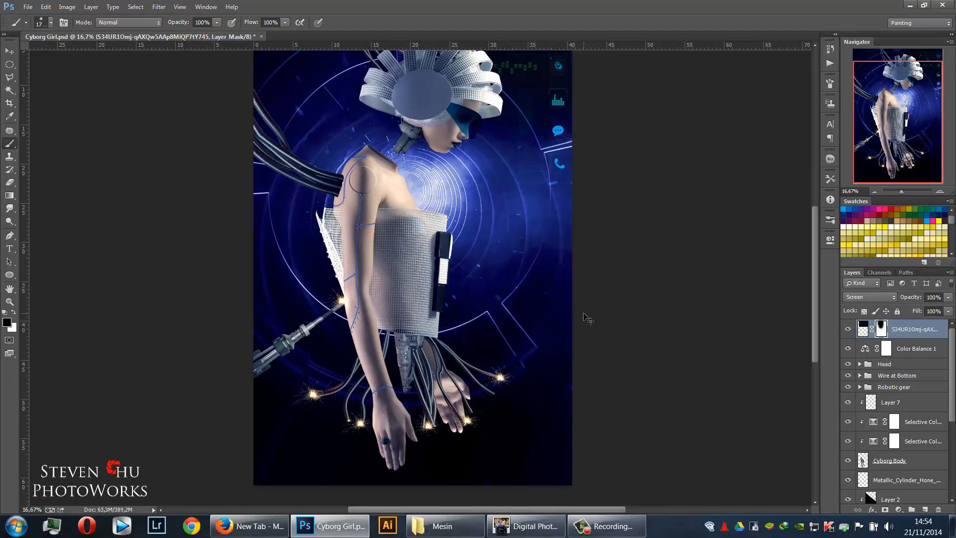
pyautogui.hotkey('ctrl', 'j')
pyautogui.click(864, 336)
pyautogui.click(880, 331)
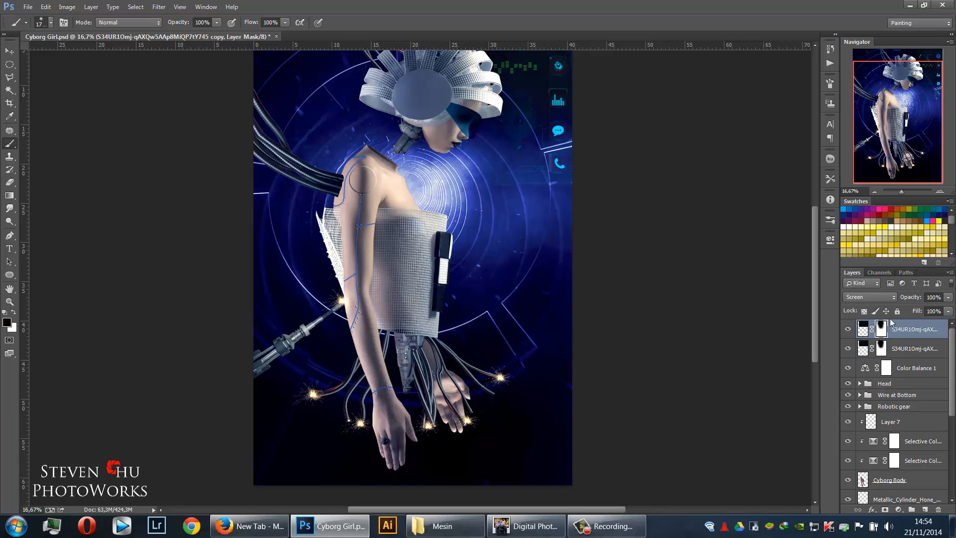
# Fill the duplicated interface layer's mask with white and move the layer down beside the torso
pyautogui.press('x')
pyautogui.press('x')
pyautogui.hotkey('ctrl', 'BackSpace')
pyautogui.press('v')
pyautogui.moveTo(389, 224); pyautogui.dragTo(403, 320)
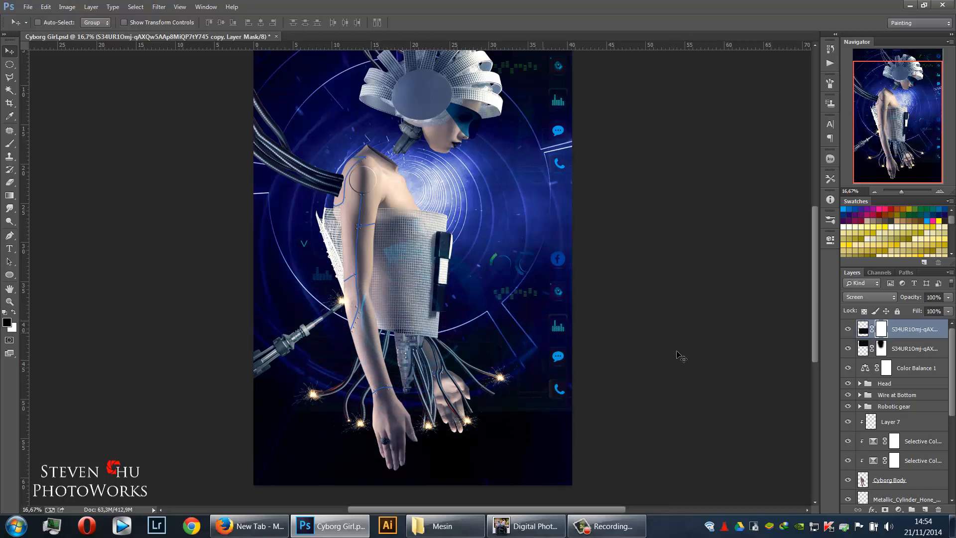
# Paint the duplicate's mask black over the interface icons along the image's right edge, beside the torso
pyautogui.press('b')
pyautogui.moveTo(556, 261)
pyautogui.mouseDown()
pyautogui.moveTo(597, 377)
pyautogui.moveTo(583, 319)
pyautogui.moveTo(588, 378)
pyautogui.moveTo(586, 295)
pyautogui.moveTo(570, 280)
pyautogui.moveTo(572, 254)
pyautogui.mouseUp()
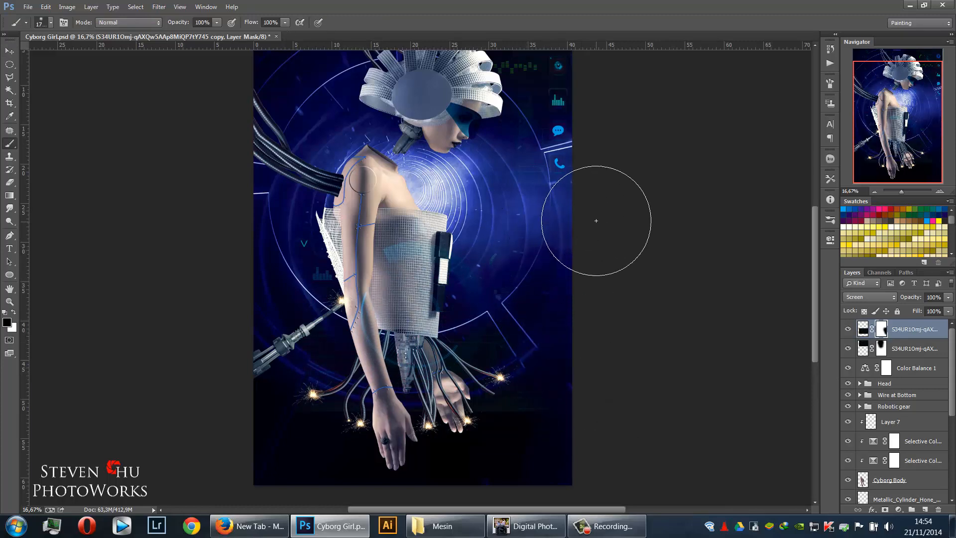
pyautogui.hotkey('ctrl', '-')
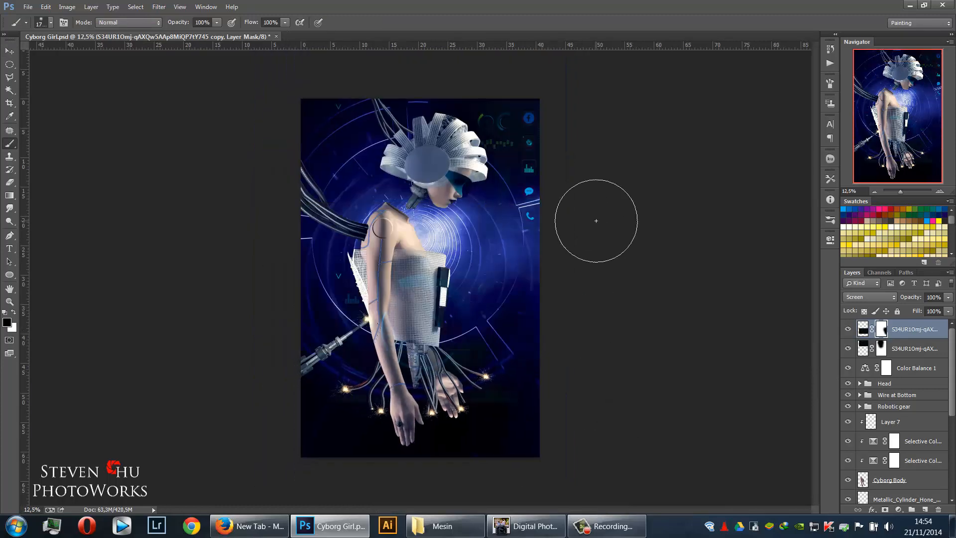
pyautogui.press('v')
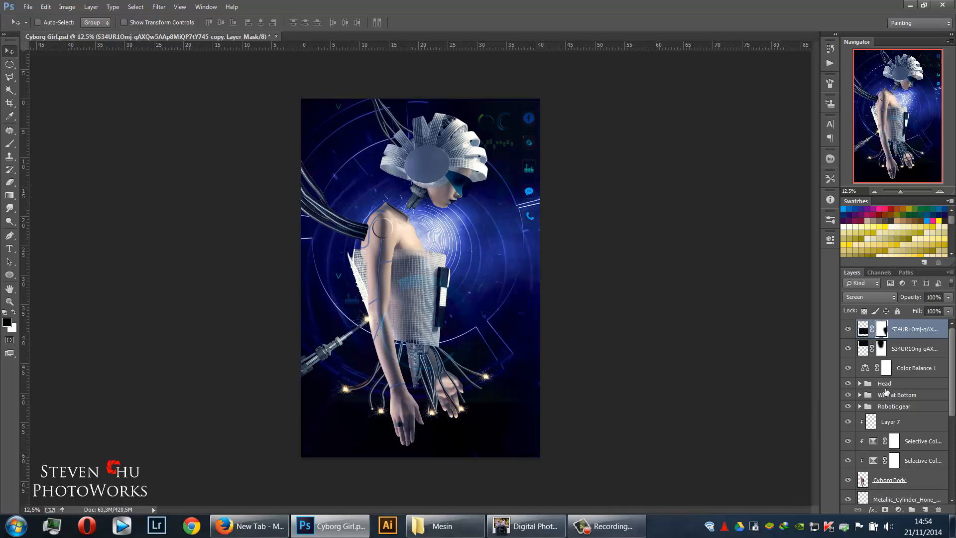
# Place little_squares_abstract_background.jpg from the Mesin folder above the sci-fi background layer, raising its contrast to about +88
pyautogui.scroll(-5, 894, 400)
pyautogui.scroll(1, 897, 404)
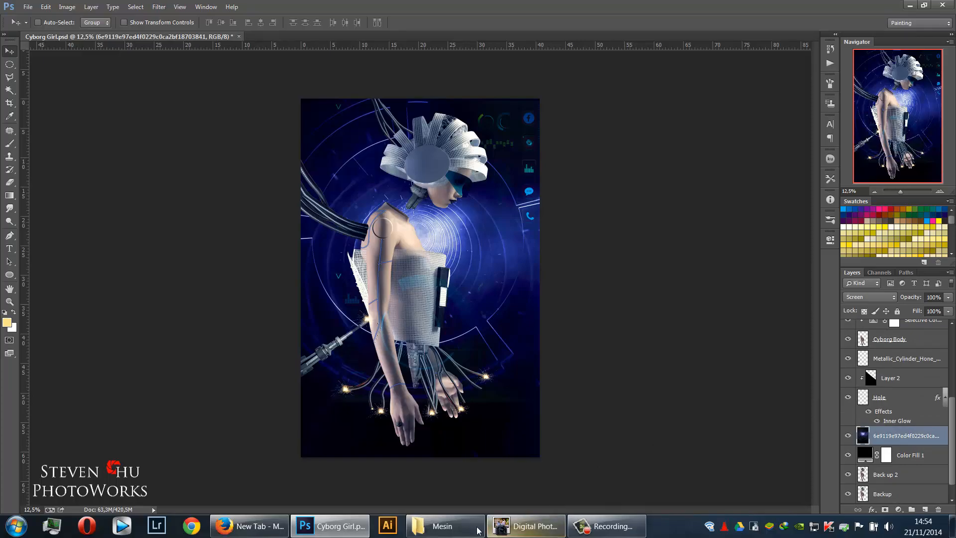
pyautogui.click(443, 526)
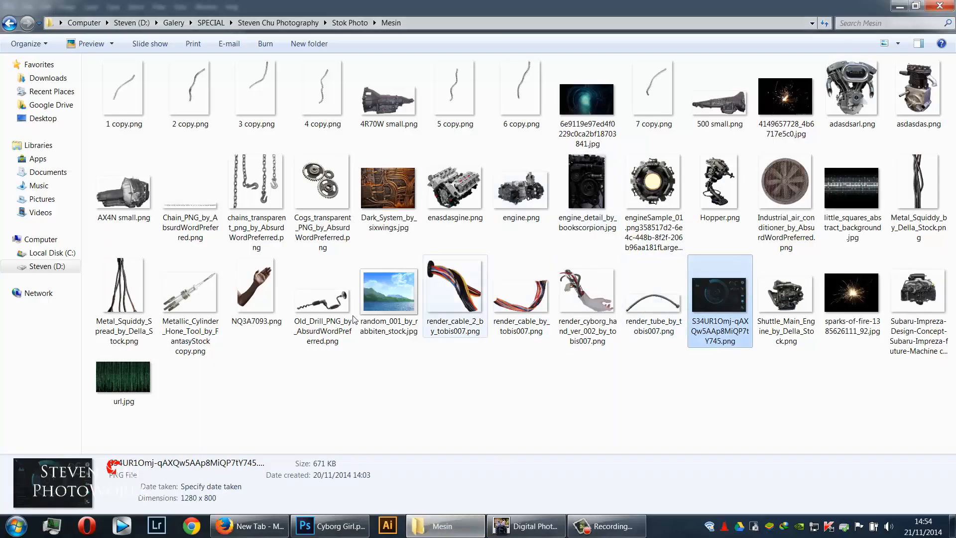
pyautogui.click(121, 380)
pyautogui.moveTo(851, 190); pyautogui.dragTo(434, 454)
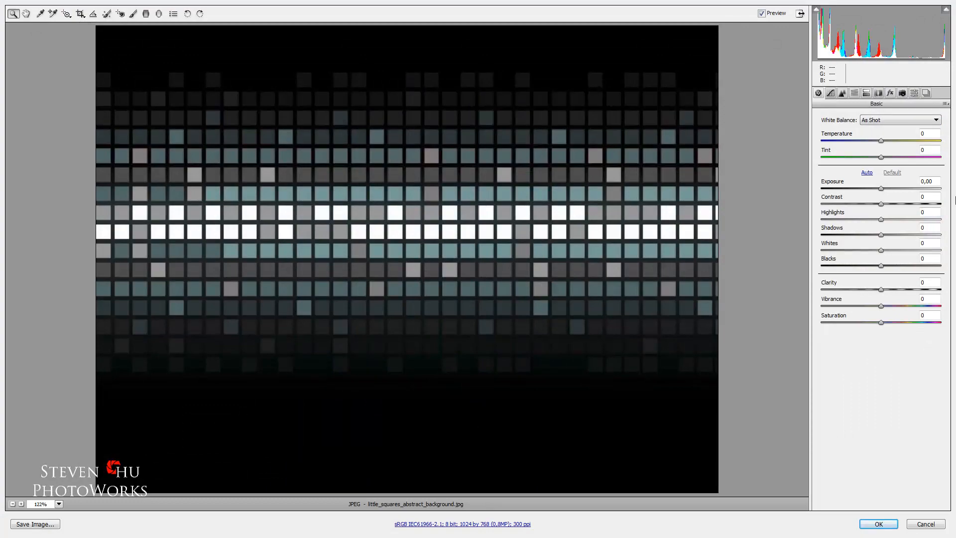
pyautogui.moveTo(881, 204); pyautogui.dragTo(940, 205)
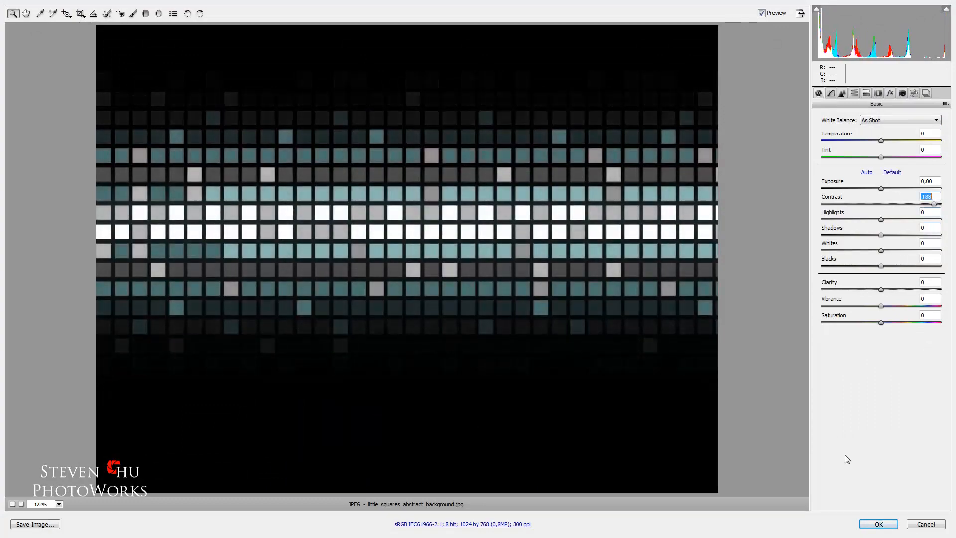
pyautogui.click(864, 524)
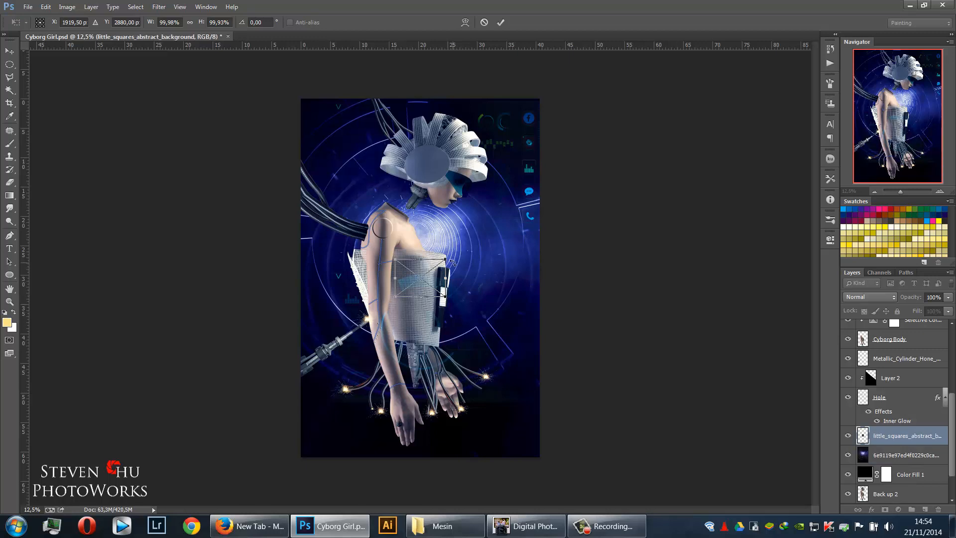
# Scale the squares image to about 536% and position it across the lower part of the canvas behind the hands
pyautogui.moveTo(446, 259); pyautogui.dragTo(667, 187)
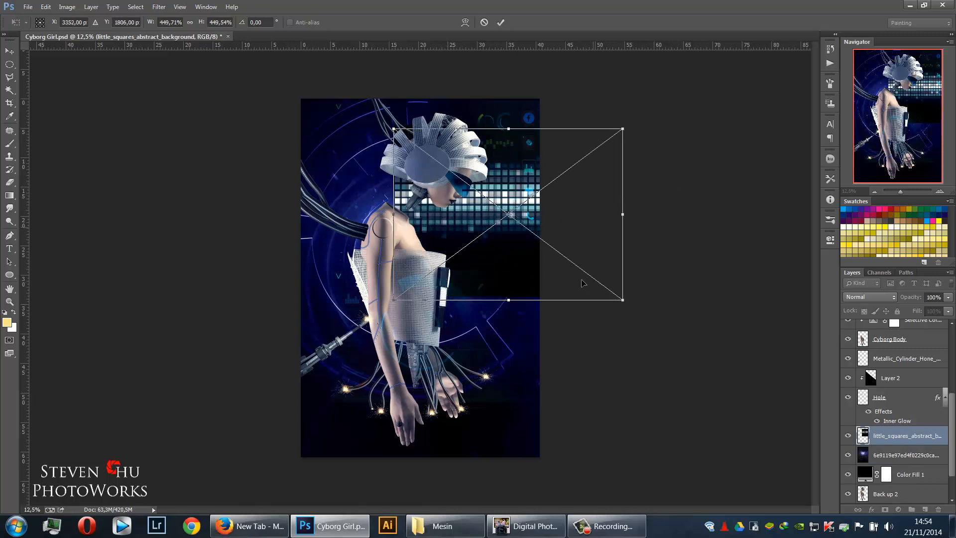
pyautogui.moveTo(578, 278); pyautogui.dragTo(495, 465)
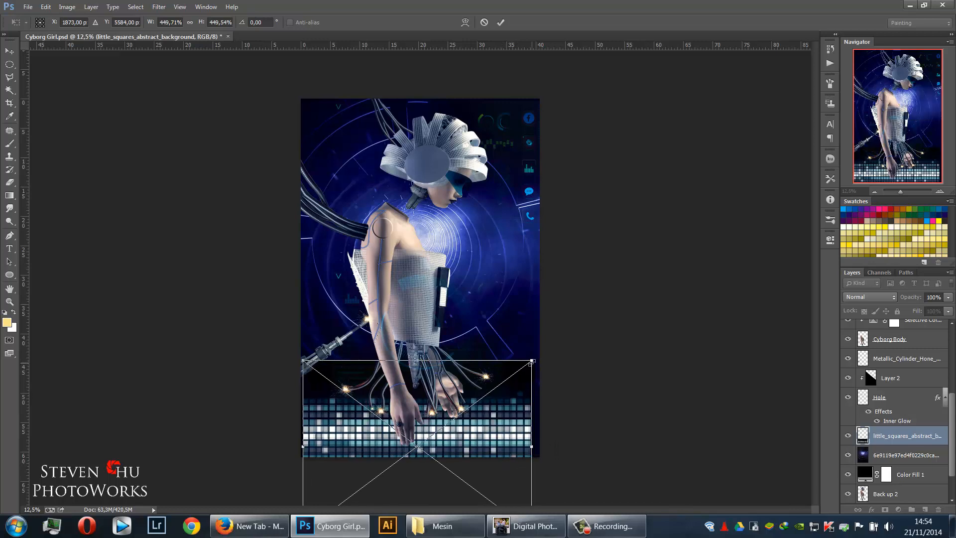
pyautogui.moveTo(531, 362); pyautogui.dragTo(576, 327)
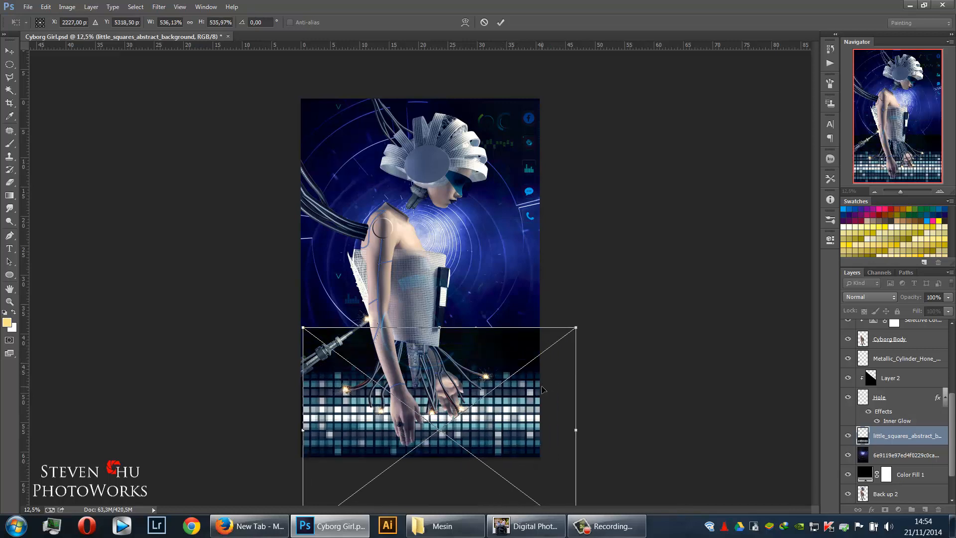
pyautogui.press('Return')
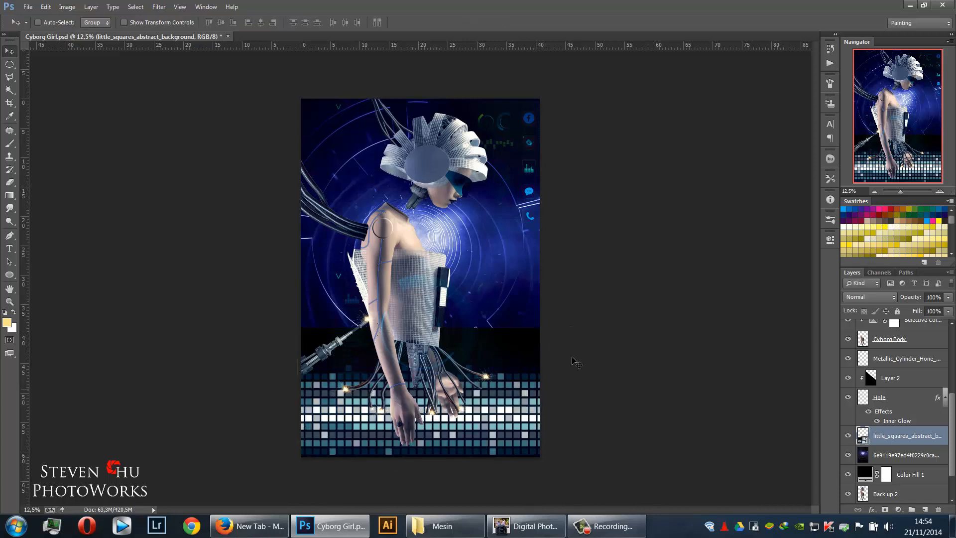
# Set the squares layer's blend mode to Screen and move it below the sci-fi background layer
pyautogui.click(866, 298)
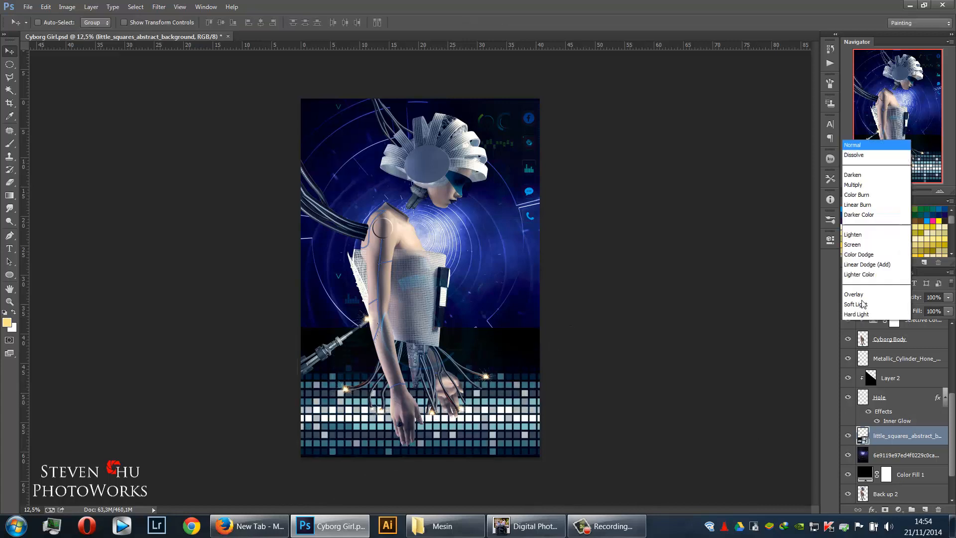
pyautogui.click(852, 105)
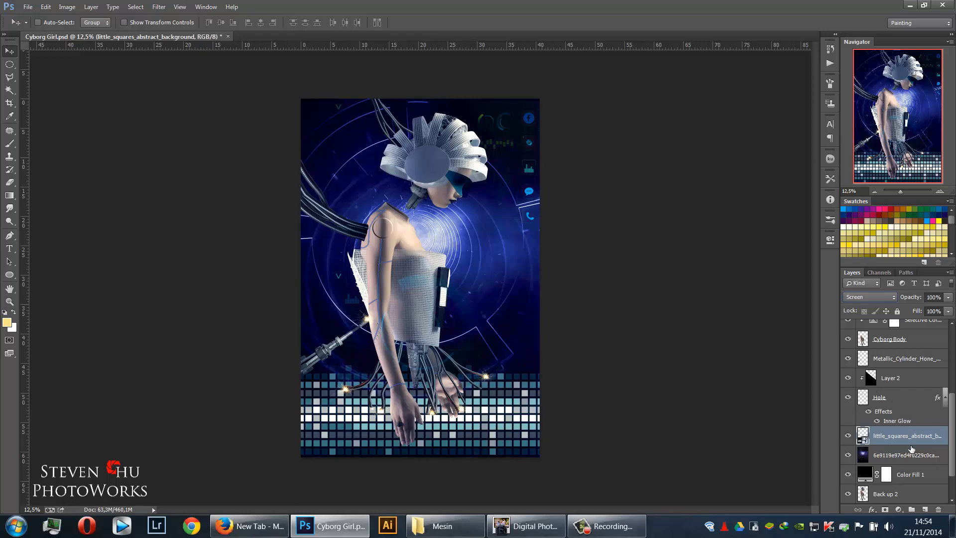
pyautogui.moveTo(920, 443); pyautogui.dragTo(913, 465)
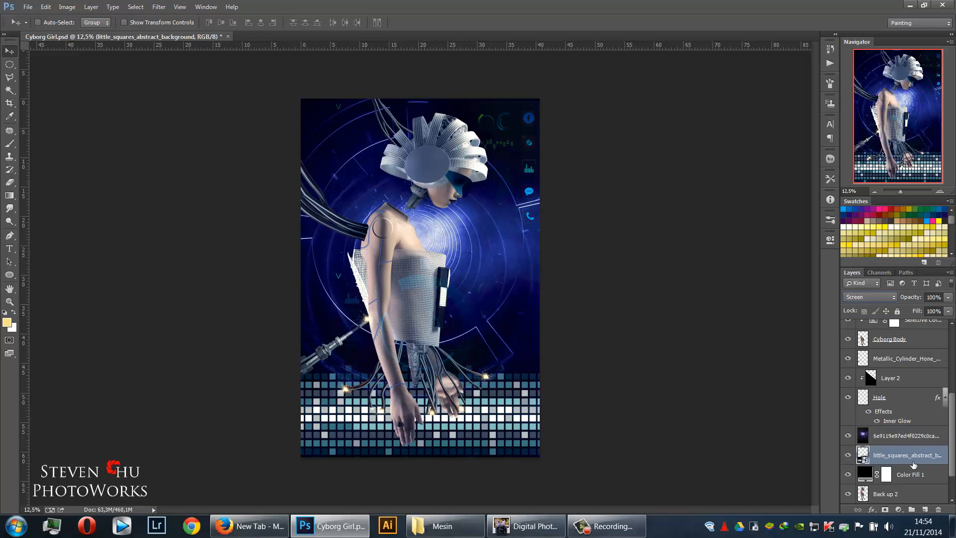
# Rasterize the squares layer and apply Hue/Saturation with hue +34 and saturation about +36
pyautogui.rightClick(880, 452)
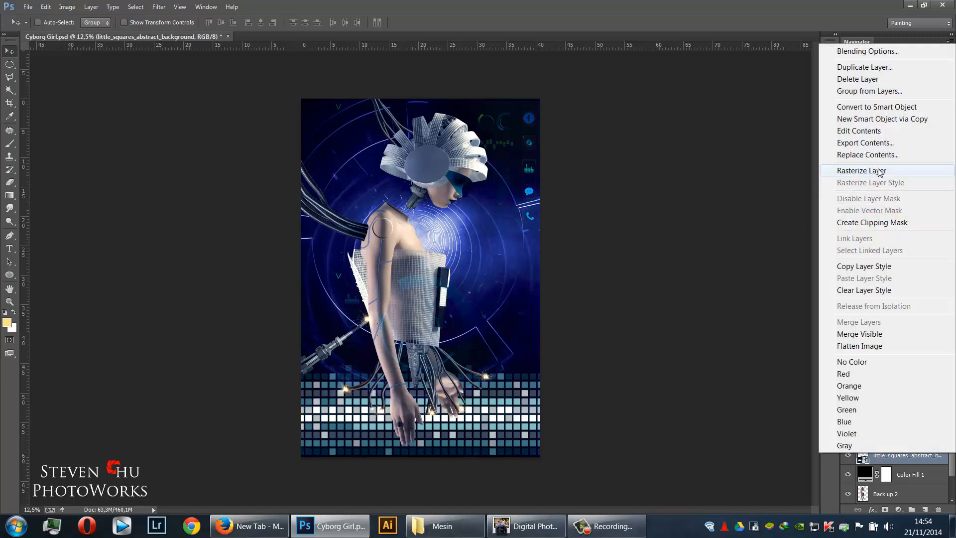
pyautogui.click(879, 171)
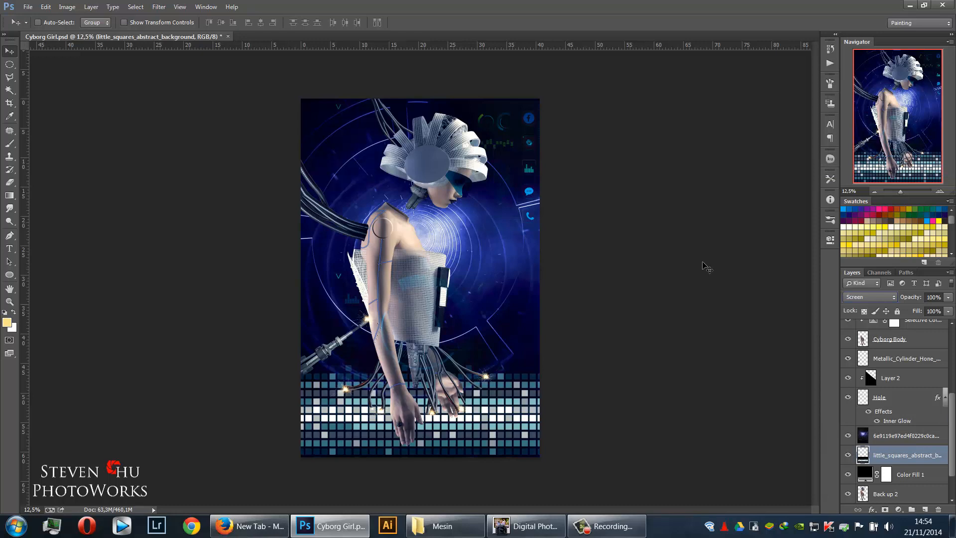
pyautogui.hotkey('ctrl', 'u')
pyautogui.moveTo(811, 339); pyautogui.dragTo(828, 343)
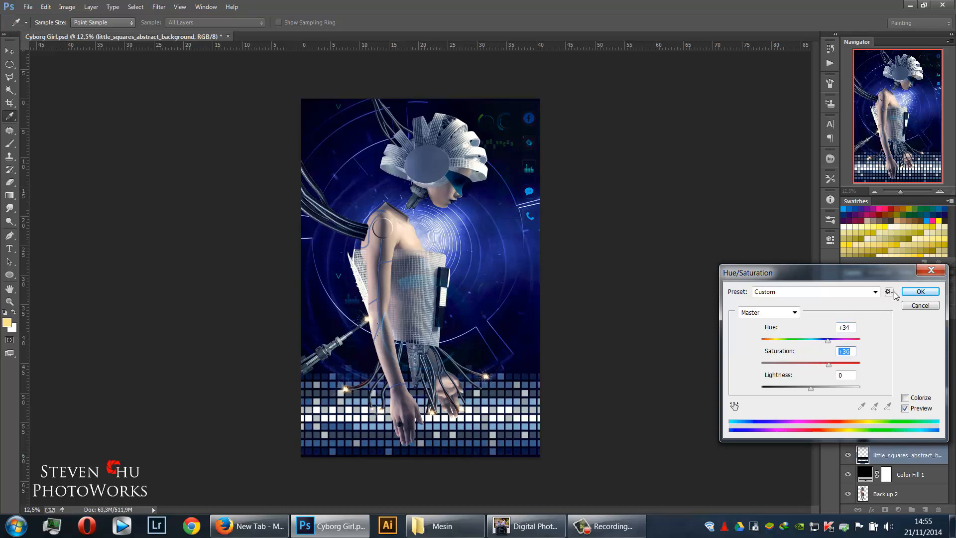
pyautogui.click(920, 291)
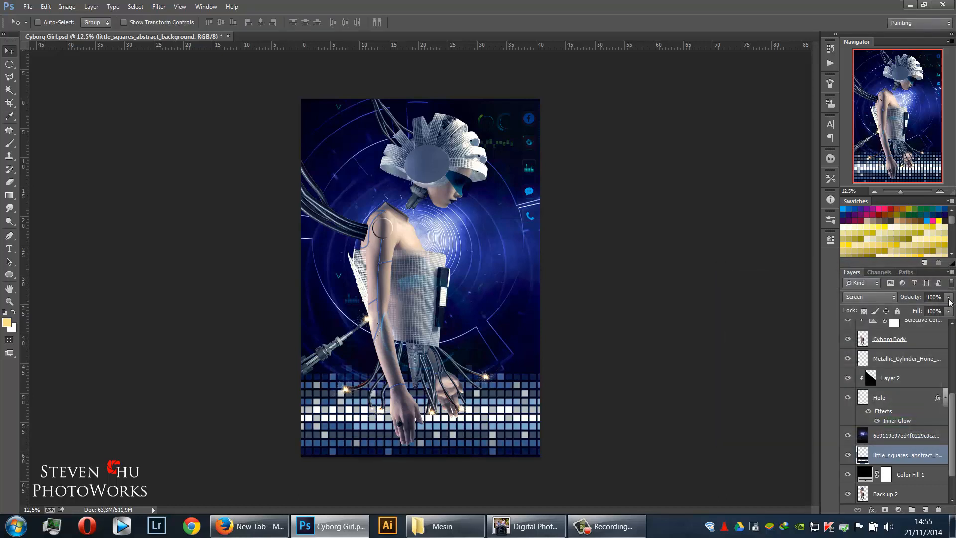
# Lower the squares layer's opacity to 19%
pyautogui.click(948, 298)
pyautogui.moveTo(924, 309); pyautogui.dragTo(905, 311)
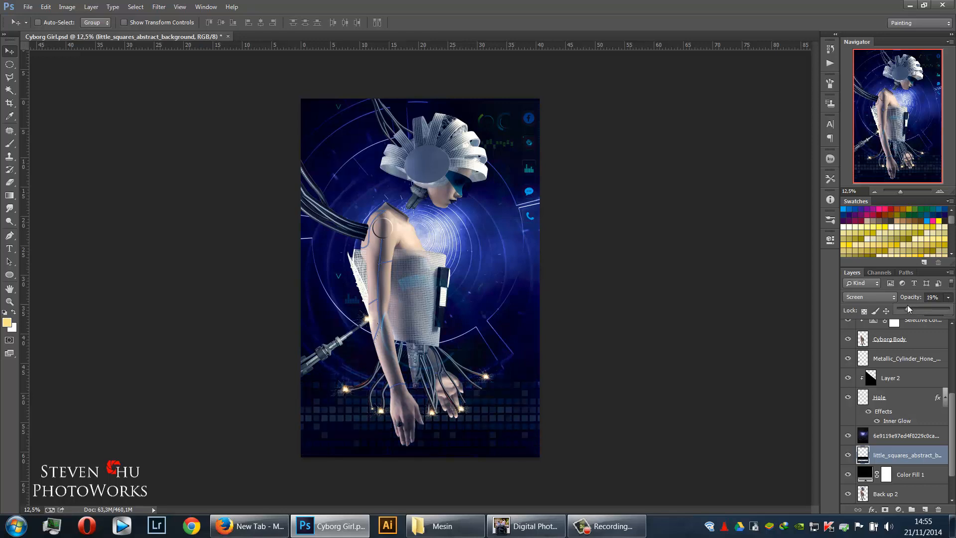
pyautogui.click(929, 339)
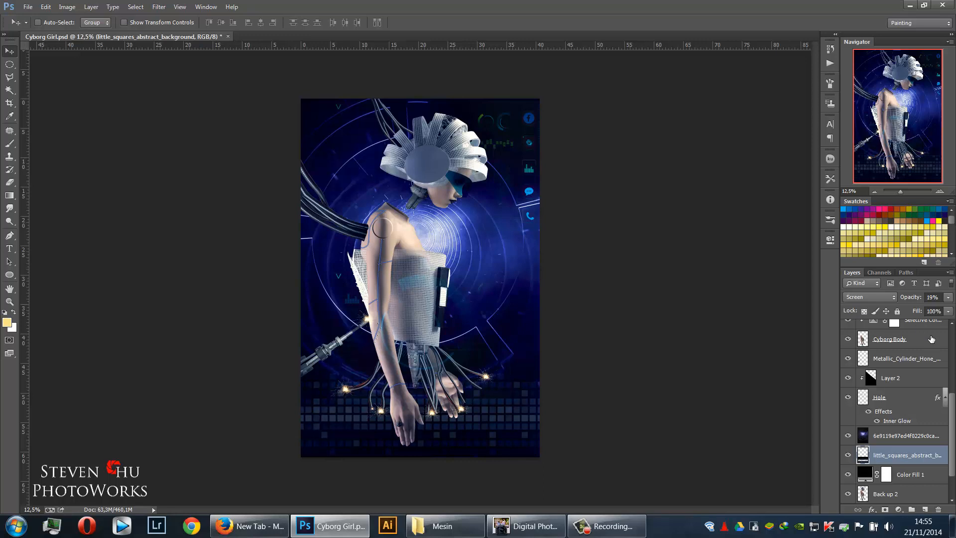
# Place url.jpg from the Mesin folder above the topmost interface layer, with contrast +93 and blacks -100
pyautogui.scroll(5, 929, 359)
pyautogui.click(929, 331)
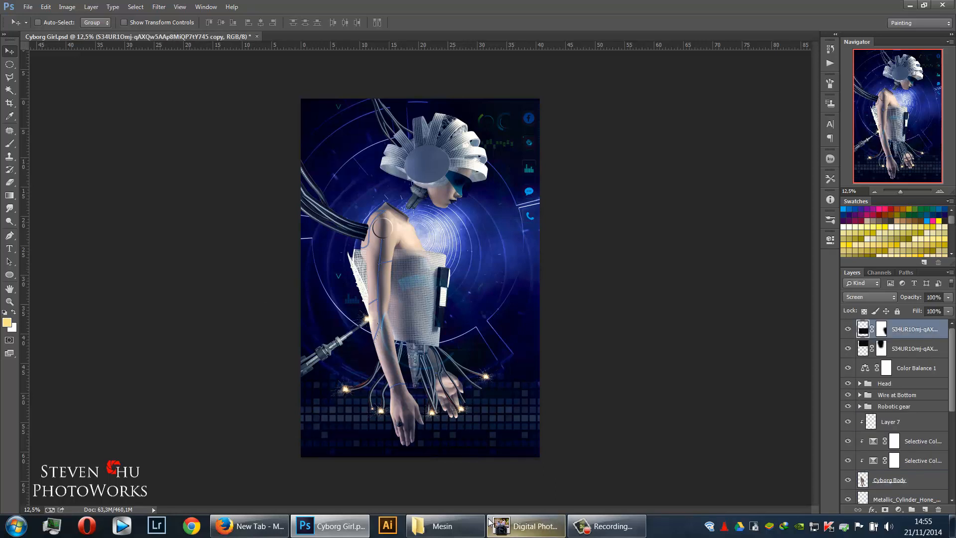
pyautogui.click(443, 526)
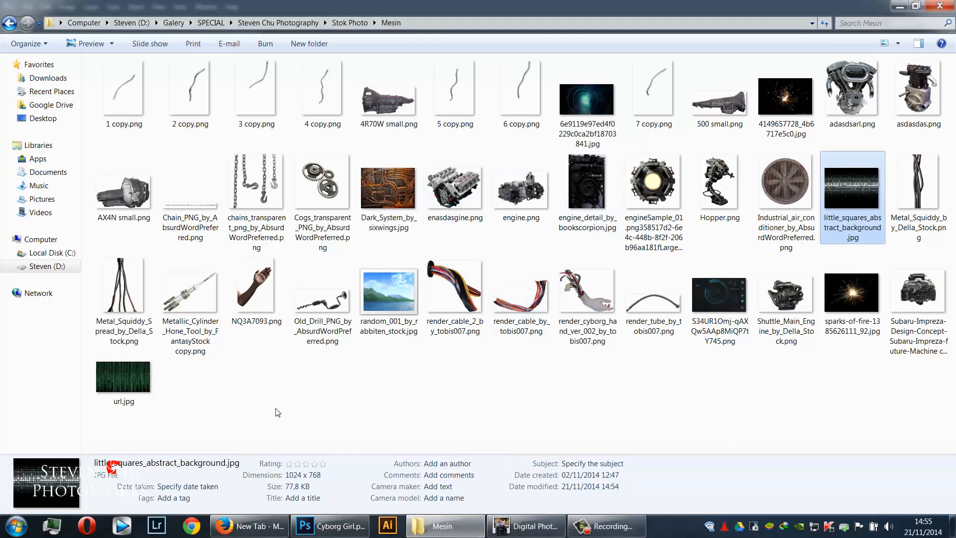
pyautogui.moveTo(158, 383); pyautogui.dragTo(399, 376)
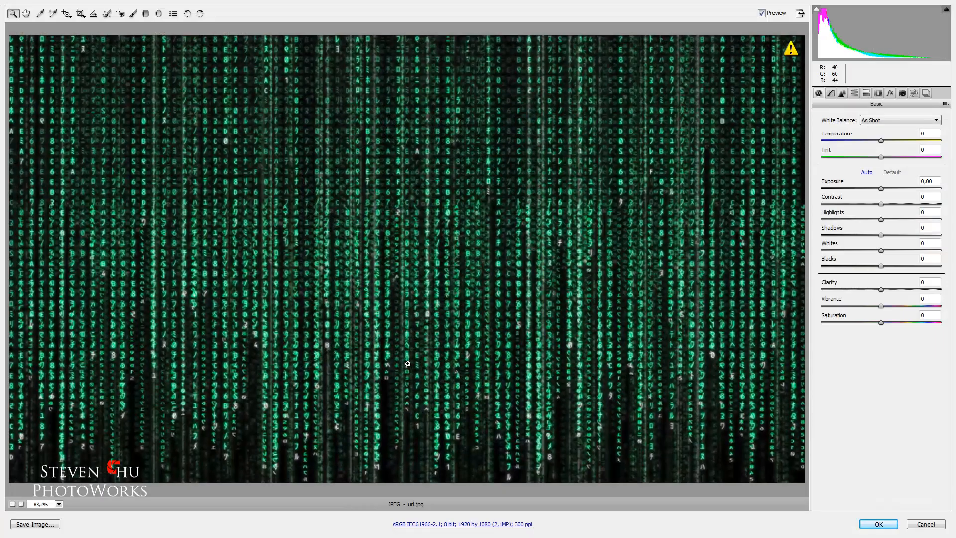
pyautogui.moveTo(889, 205); pyautogui.dragTo(937, 201)
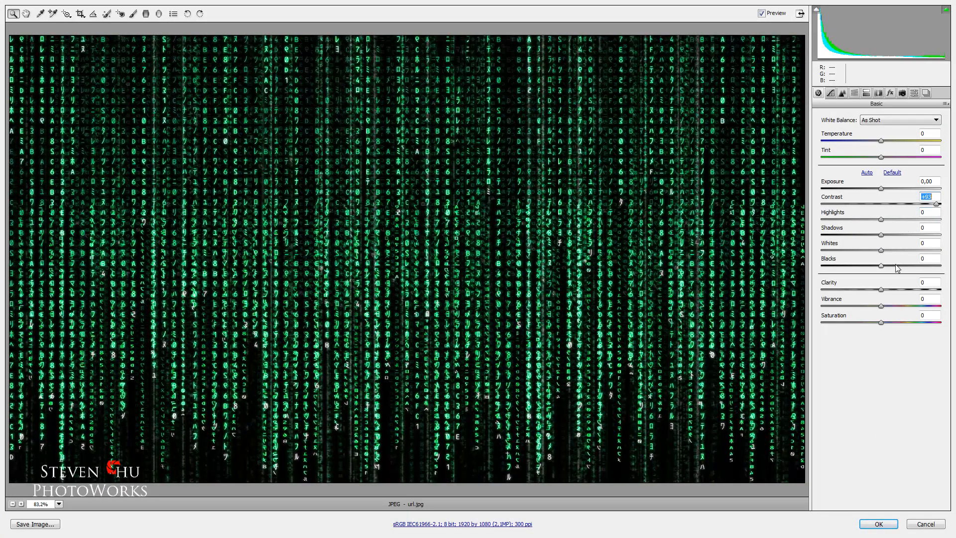
pyautogui.moveTo(895, 265); pyautogui.dragTo(802, 278)
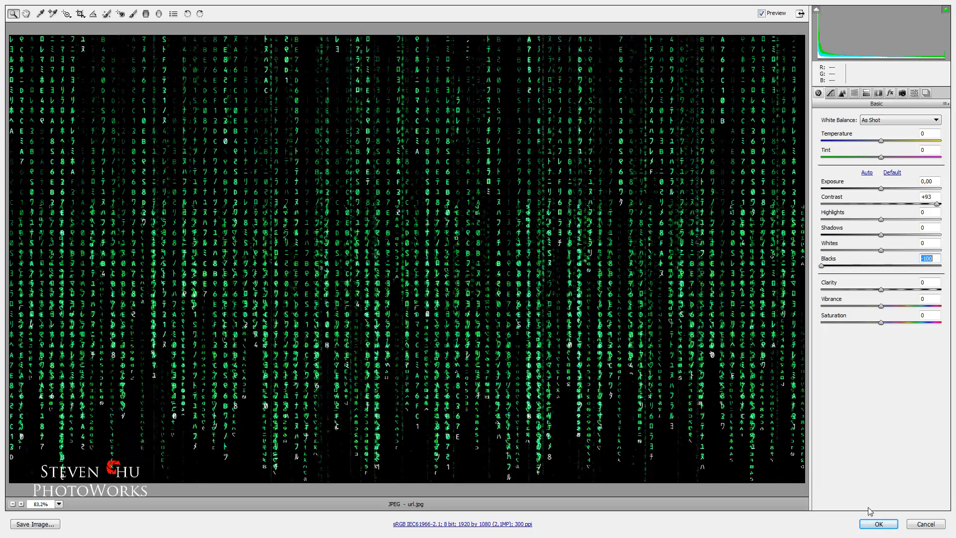
pyautogui.click(878, 522)
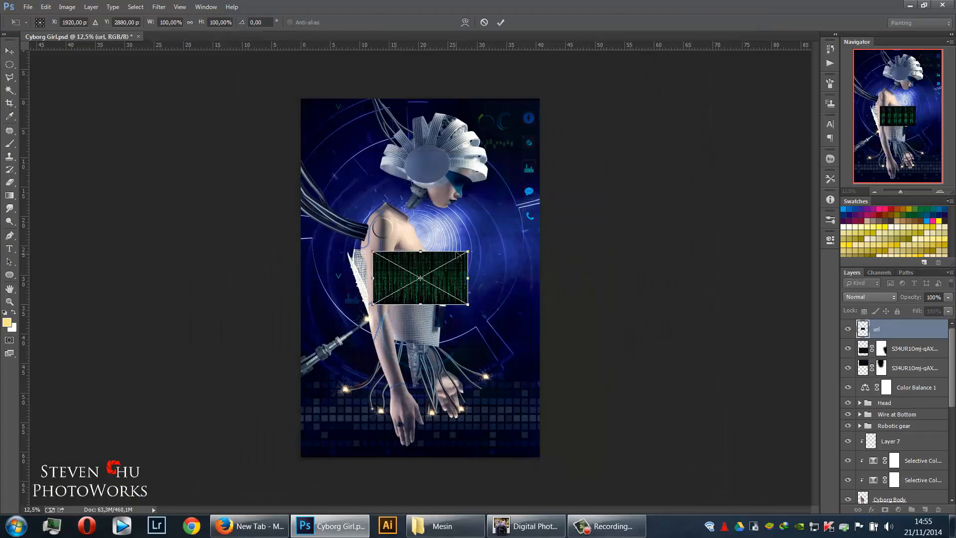
# Scale the green code image to about 706% and position it so it covers the whole canvas
pyautogui.moveTo(467, 250); pyautogui.dragTo(757, 100)
pyautogui.moveTo(671, 221); pyautogui.dragTo(529, 221)
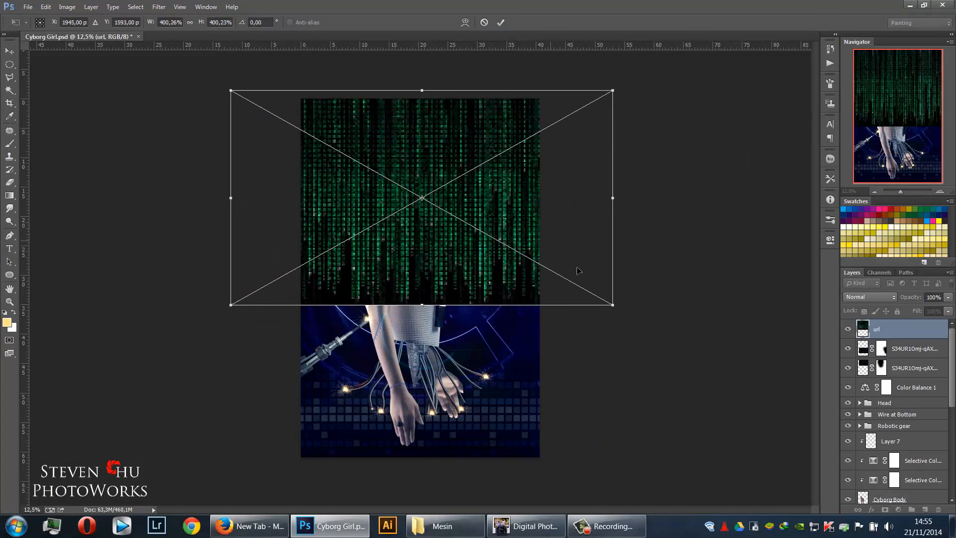
pyautogui.moveTo(613, 306); pyautogui.dragTo(904, 469)
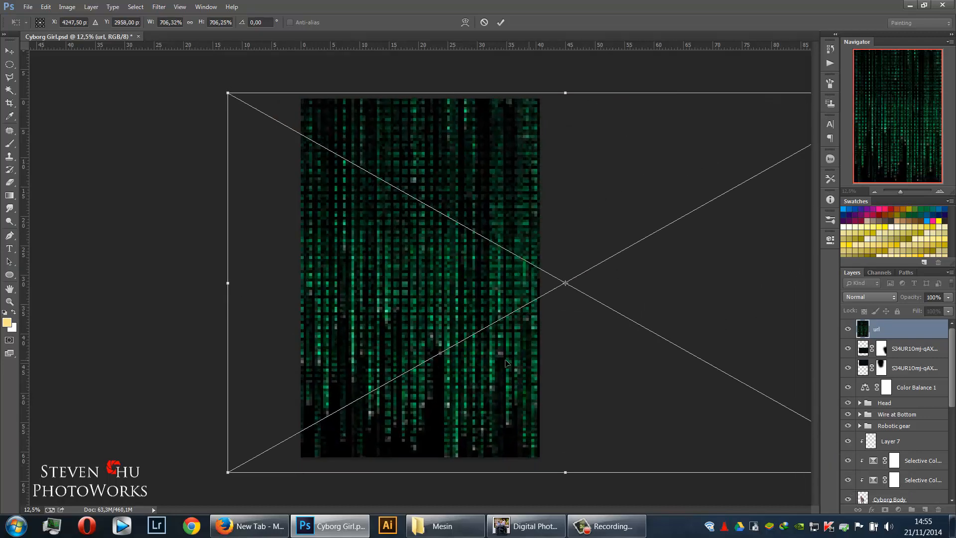
pyautogui.moveTo(526, 363); pyautogui.dragTo(499, 361)
pyautogui.hotkey('shift', 'alt', 's')
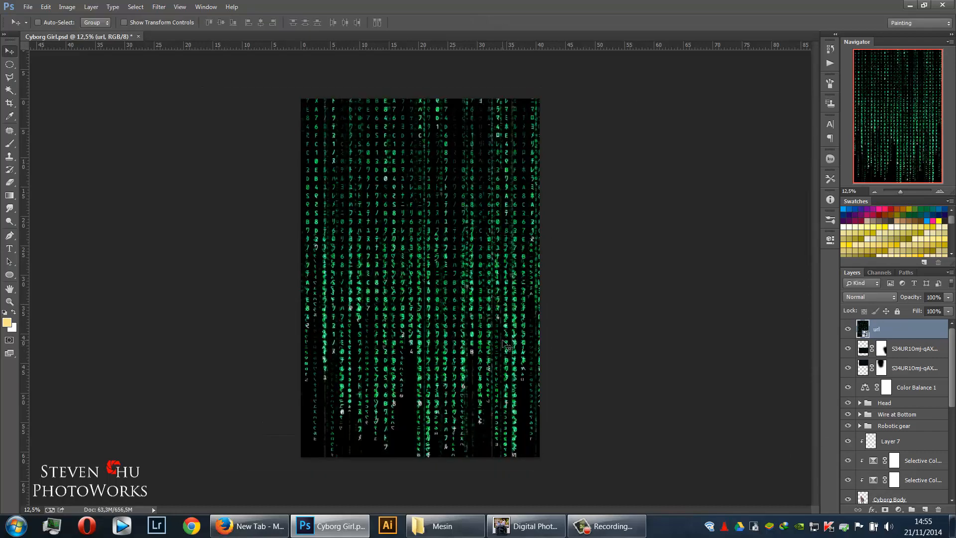
# Rasterize the green code layer and apply Hue/Saturation with hue about +66 and saturation +76
pyautogui.rightClick(884, 331)
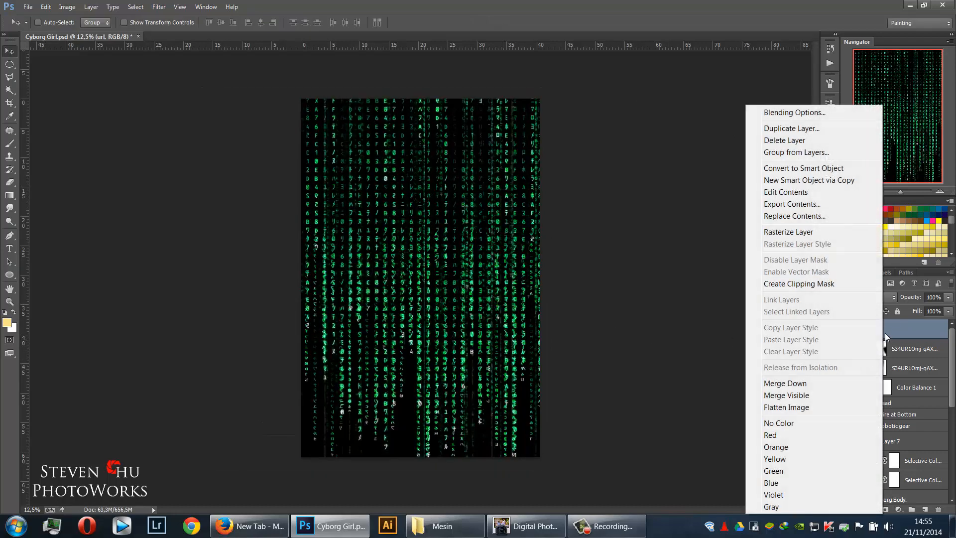
pyautogui.click(800, 232)
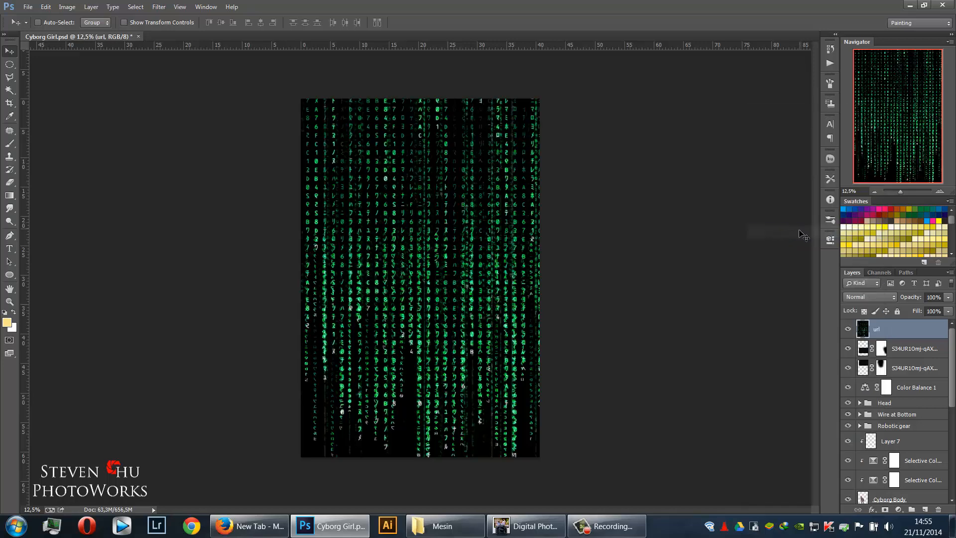
pyautogui.hotkey('ctrl', 'u')
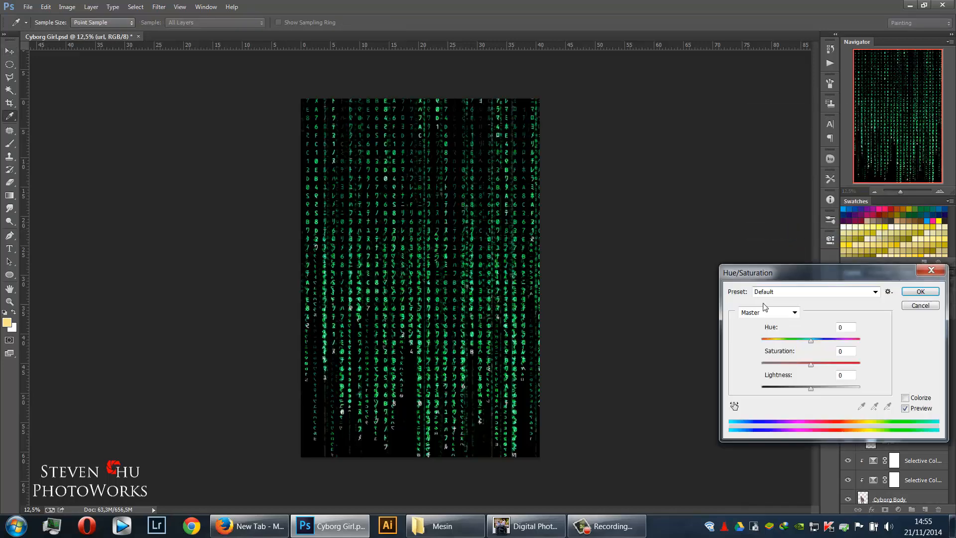
pyautogui.click(828, 340)
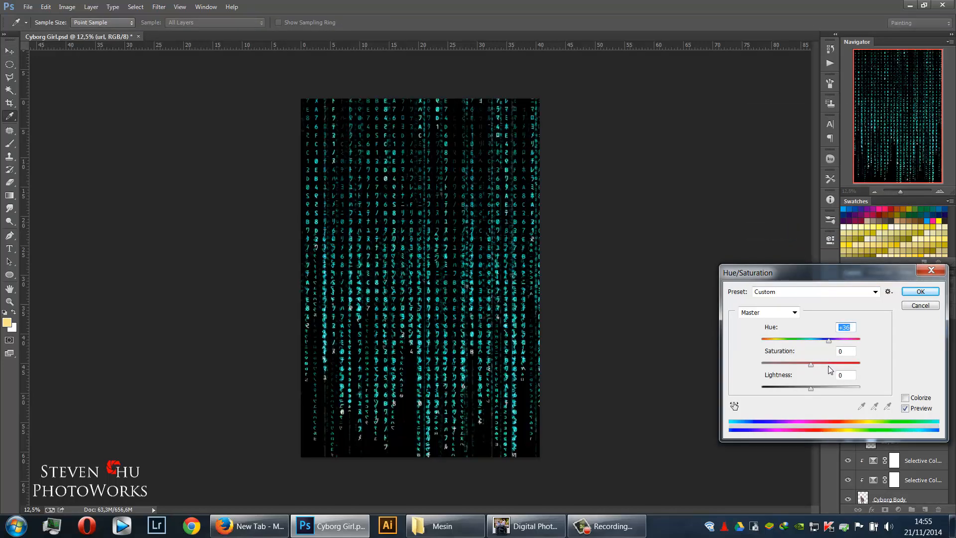
pyautogui.moveTo(828, 363); pyautogui.dragTo(838, 341)
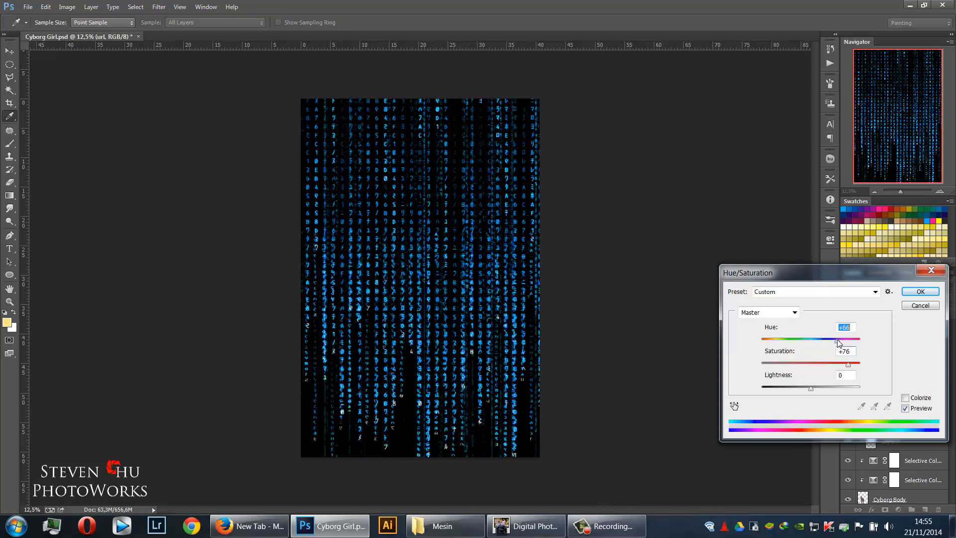
pyautogui.click(920, 292)
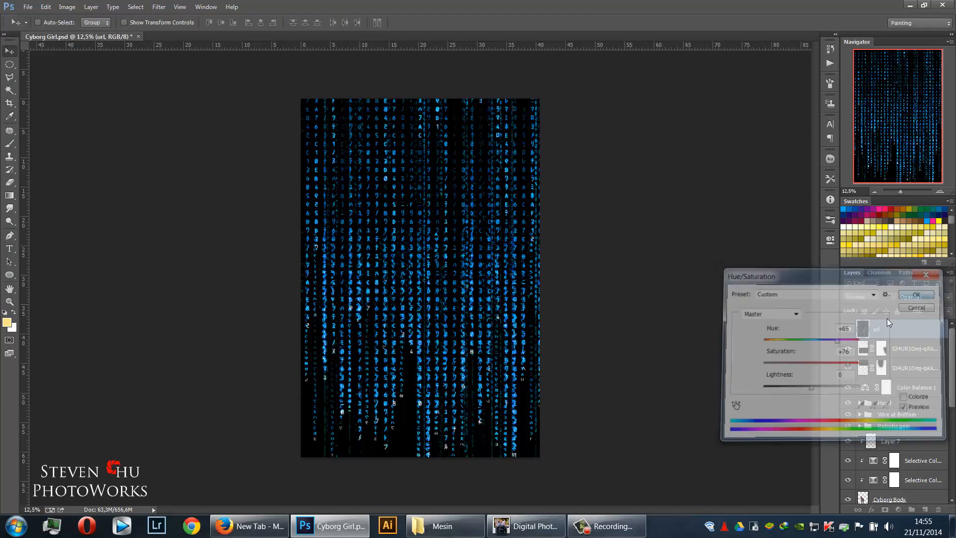
# Set the code layer's blend mode to Screen and its opacity to 28%
pyautogui.click(865, 296)
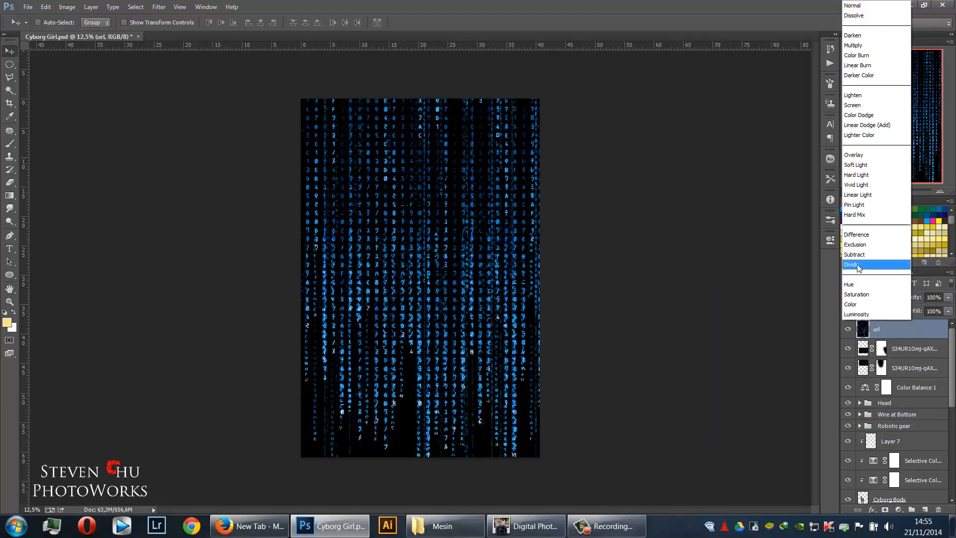
pyautogui.click(862, 105)
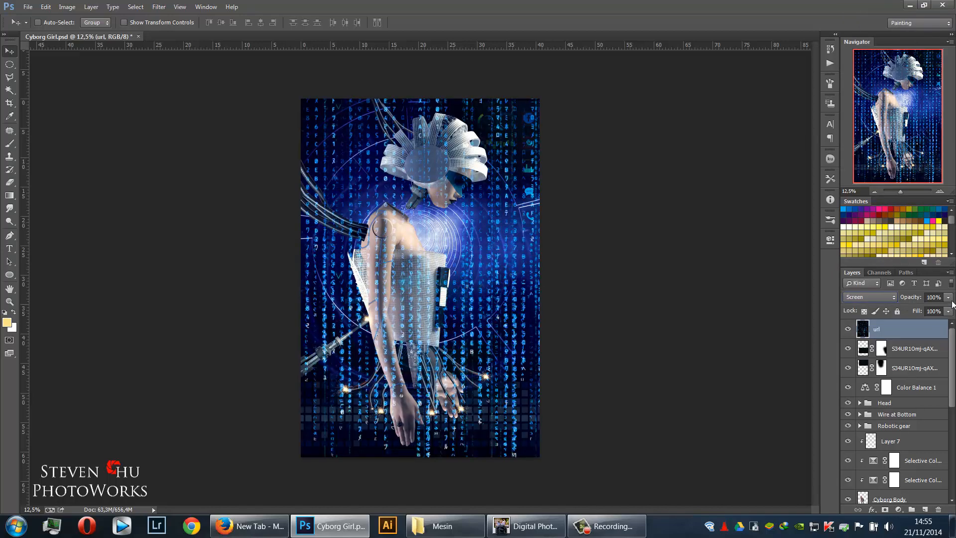
pyautogui.click(919, 309)
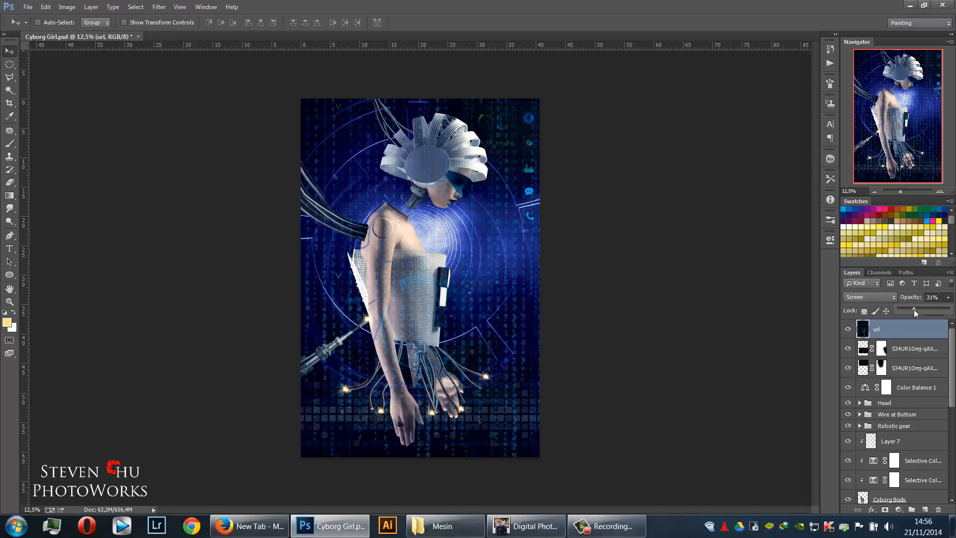
pyautogui.moveTo(914, 310); pyautogui.dragTo(912, 310)
# Add a layer mask to the code layer and paint black over the girl's head, arm and body
pyautogui.click(884, 511)
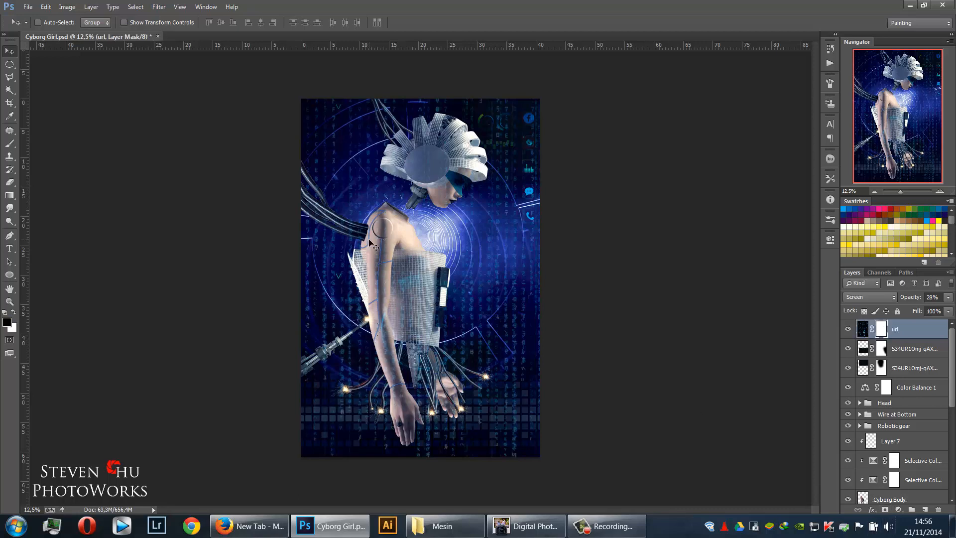
pyautogui.press('d')
pyautogui.press('b')
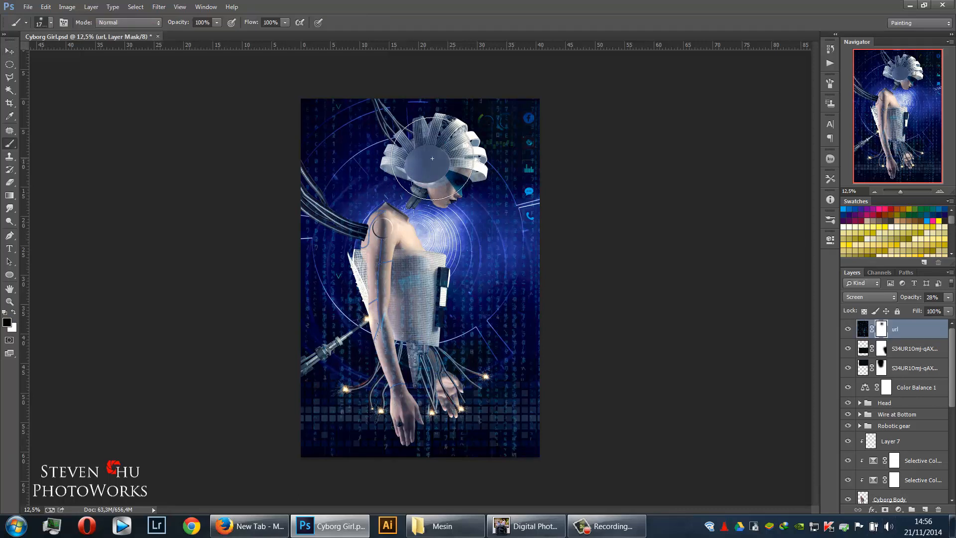
pyautogui.moveTo(432, 158); pyautogui.dragTo(445, 174)
pyautogui.moveTo(409, 242)
pyautogui.mouseDown()
pyautogui.moveTo(399, 369)
pyautogui.moveTo(410, 394)
pyautogui.moveTo(434, 377)
pyautogui.moveTo(451, 393)
pyautogui.mouseUp()
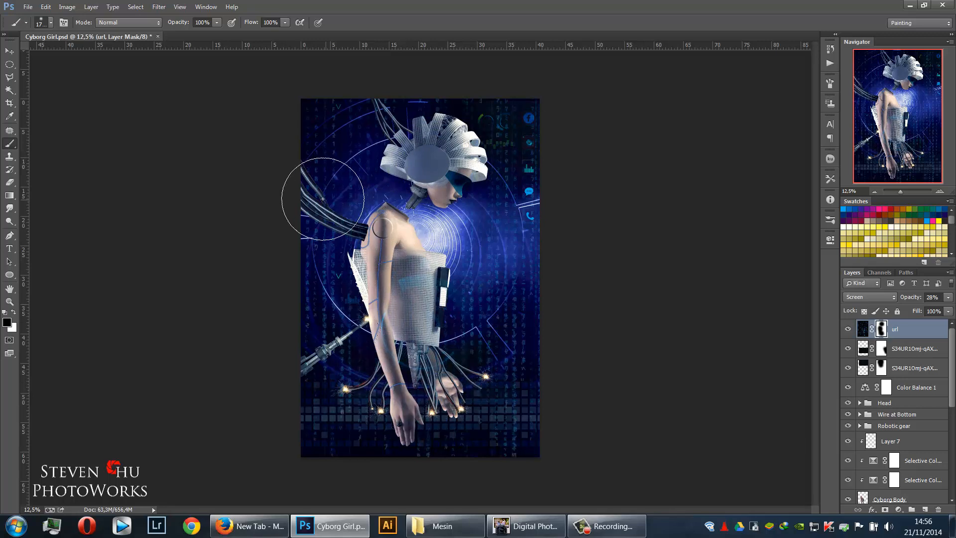
# Mask the code off the cables and remaining mechanical parts, reducing the brush size down to 400 px
pyautogui.press('[')
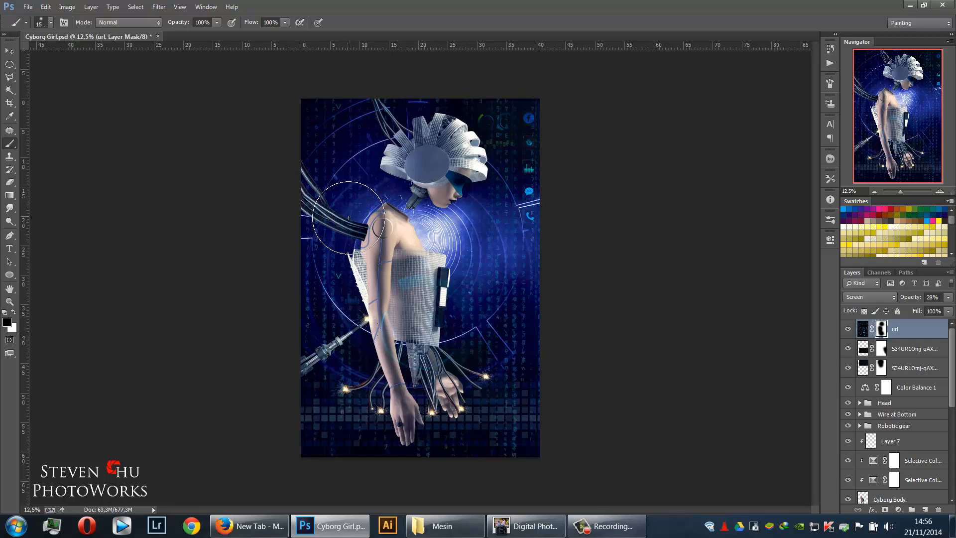
pyautogui.press('[')
pyautogui.press('[')
pyautogui.press('[')
pyautogui.press('[')
pyautogui.press('[')
pyautogui.press('[')
pyautogui.press('[')
pyautogui.press('[')
pyautogui.press('[')
pyautogui.press('[')
pyautogui.press('[')
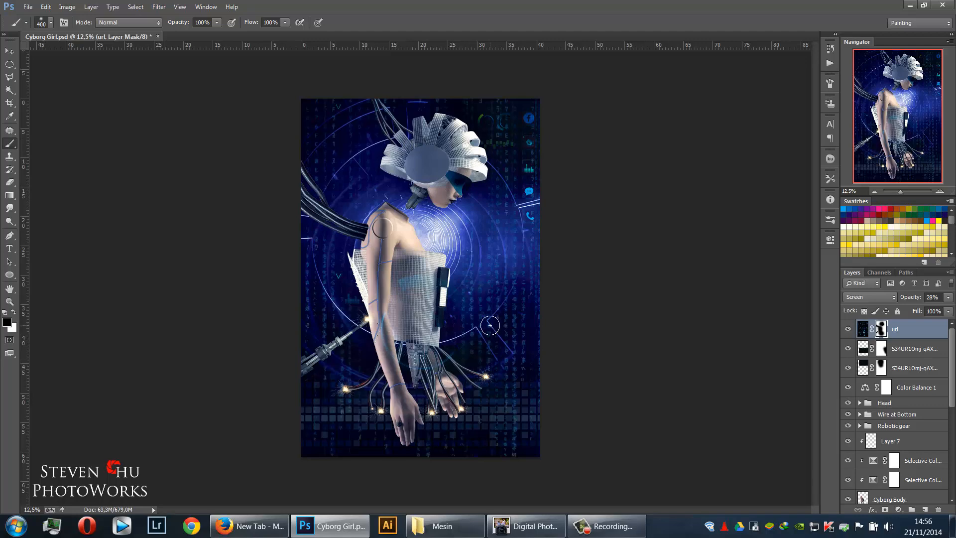
# Lower the code layer's opacity to 16%
pyautogui.hotkey('ctrl', '+')
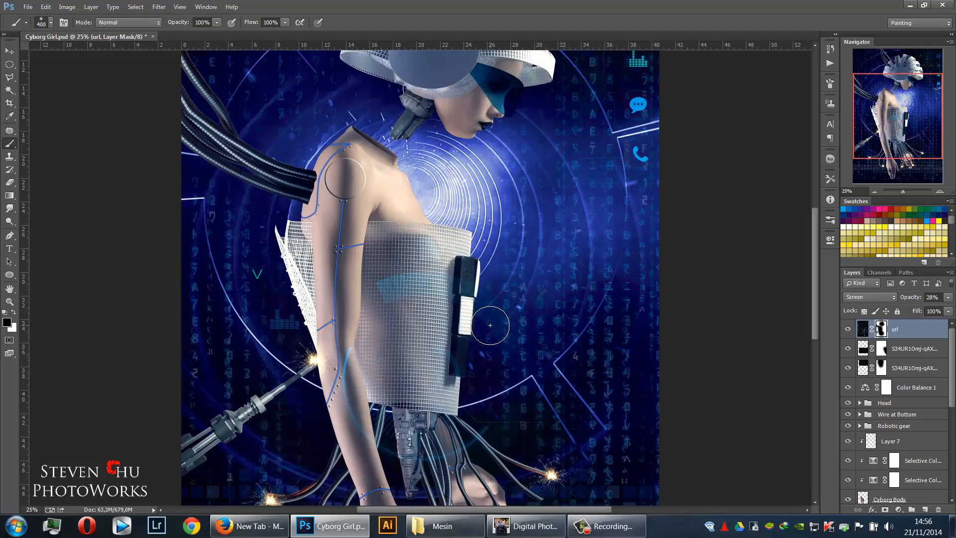
pyautogui.moveTo(518, 347); pyautogui.dragTo(796, 331)
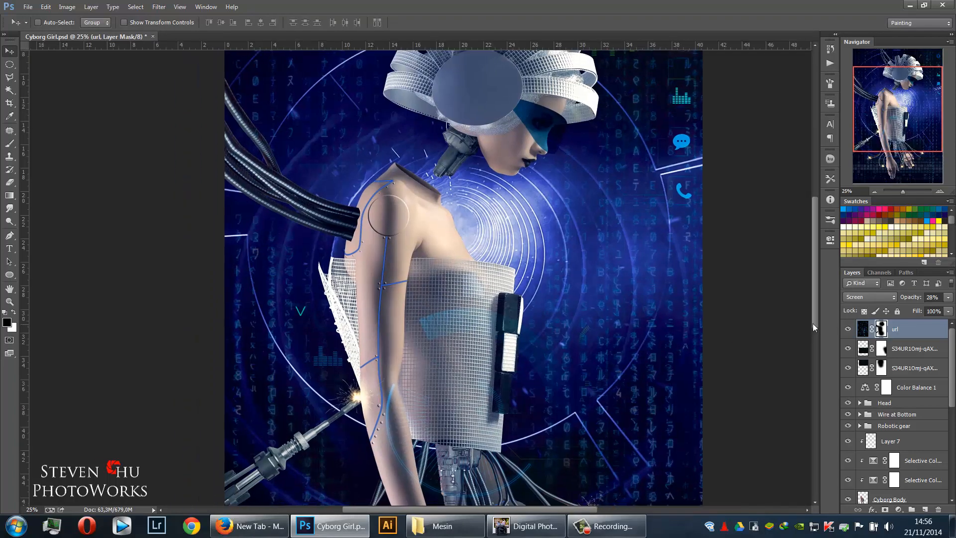
pyautogui.click(949, 297)
pyautogui.moveTo(907, 306); pyautogui.dragTo(905, 306)
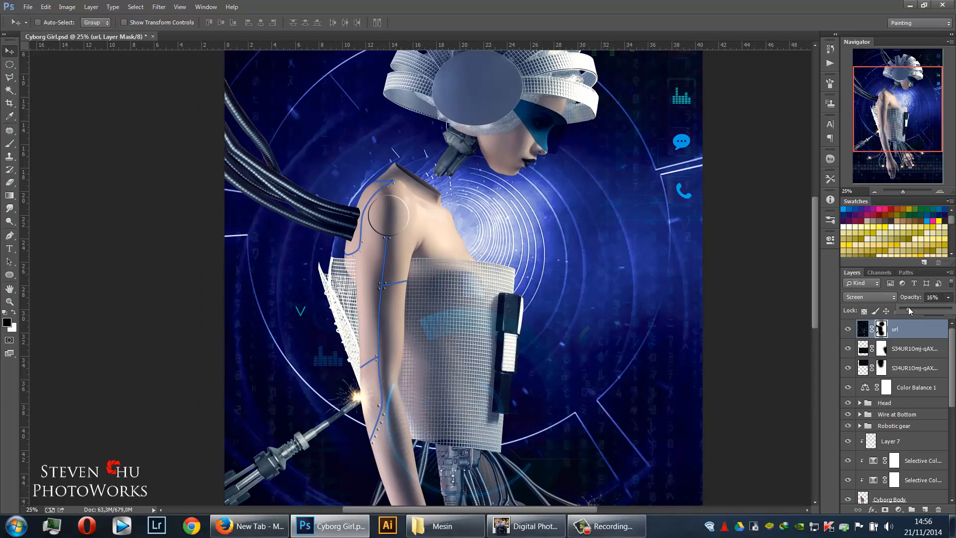
pyautogui.click(733, 304)
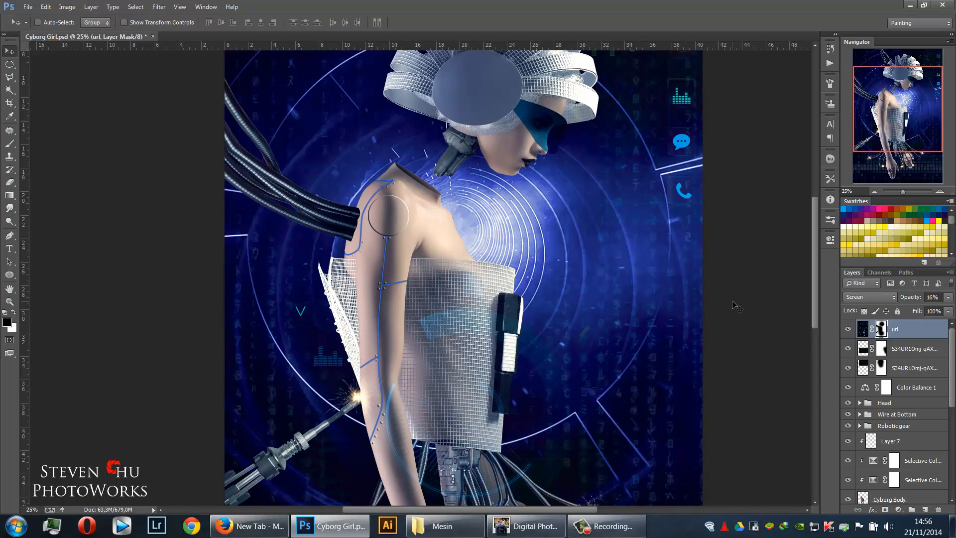
pyautogui.hotkey('ctrl', '-')
pyautogui.hotkey('ctrl', '-')
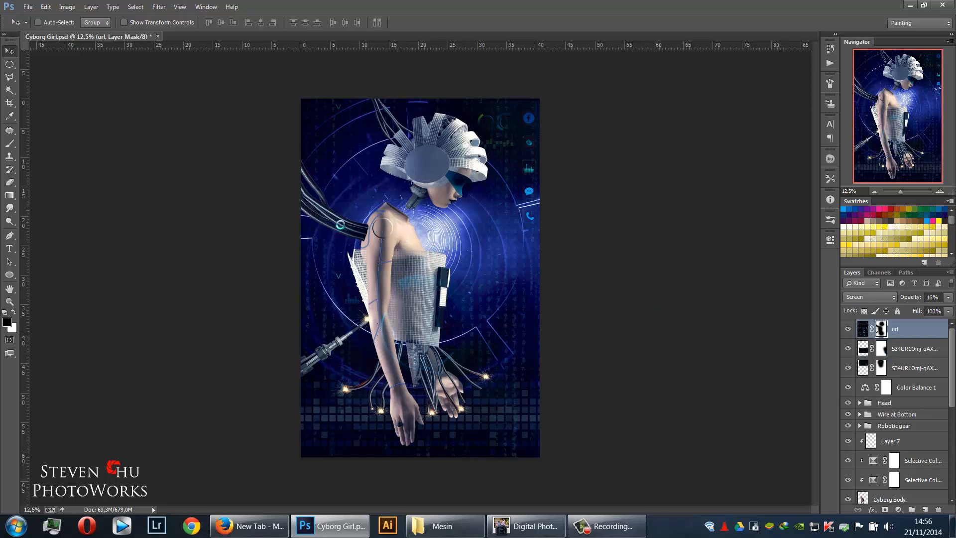
# Stamp all visible layers into a new top layer and center a Lighting Effects point light on the glowing rings at the chest
pyautogui.hotkey('ctrl', 'shift', 'alt', 'e')
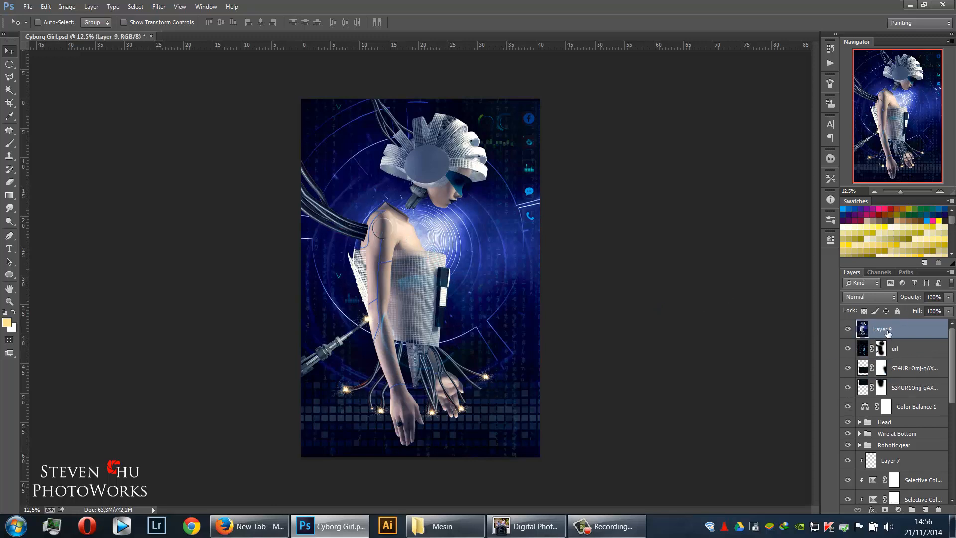
pyautogui.click(159, 12)
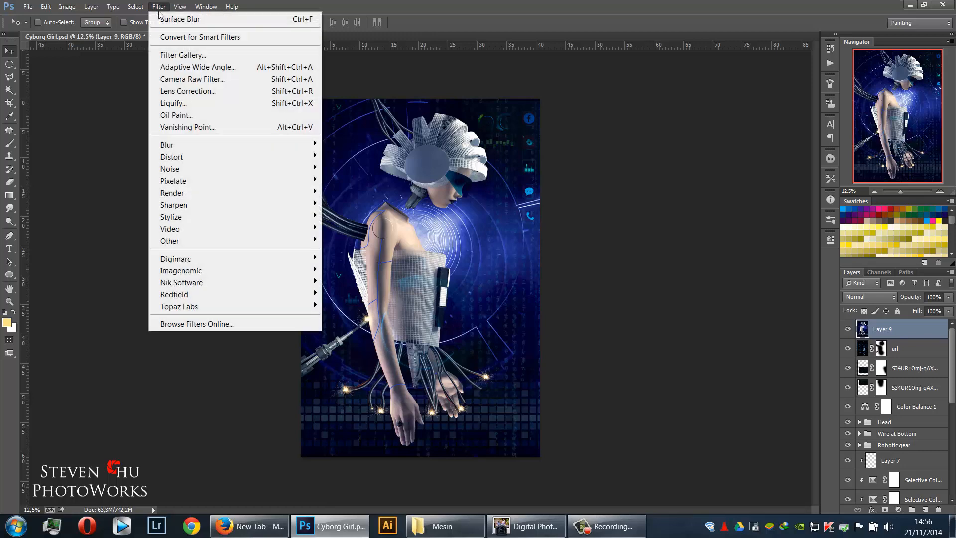
pyautogui.moveTo(232, 187)
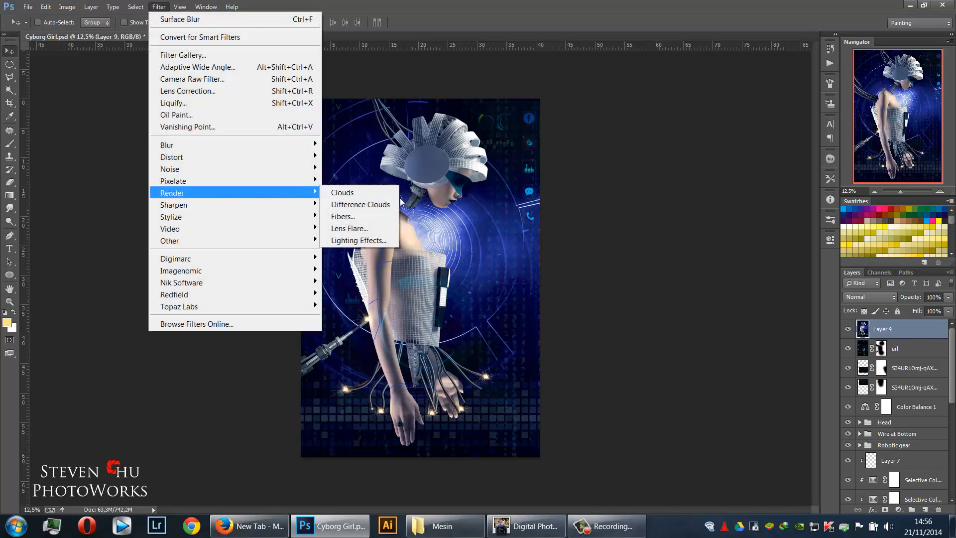
pyautogui.click(378, 235)
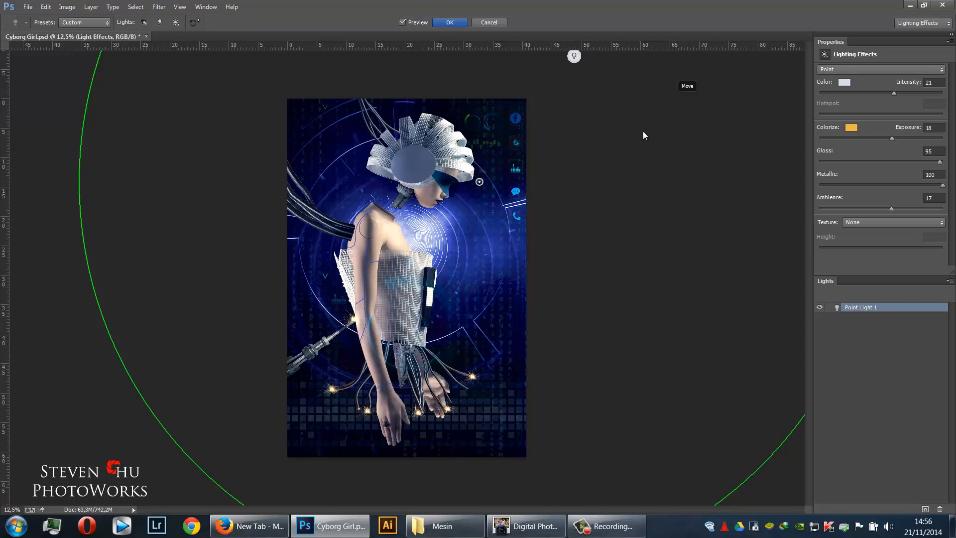
pyautogui.moveTo(532, 282); pyautogui.dragTo(604, 153)
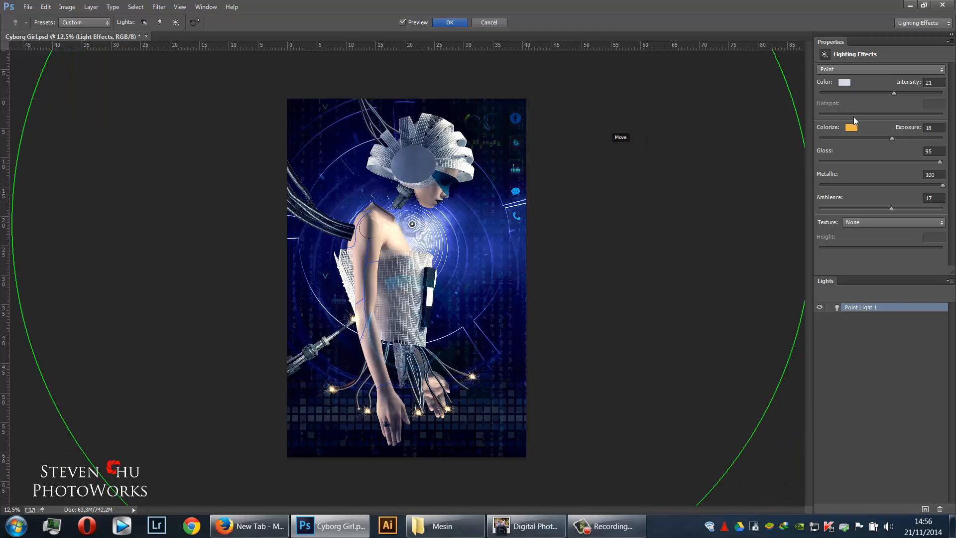
# Set the light color to RGB 225, 228, 237 and the colorize color to RGB 246, 241, 232, and apply the lighting
pyautogui.click(847, 82)
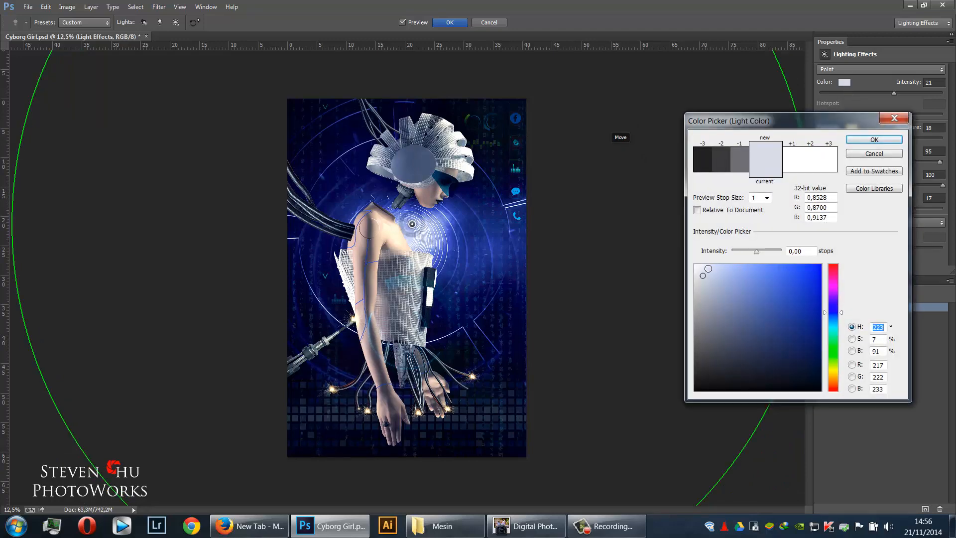
pyautogui.moveTo(705, 269); pyautogui.dragTo(700, 273)
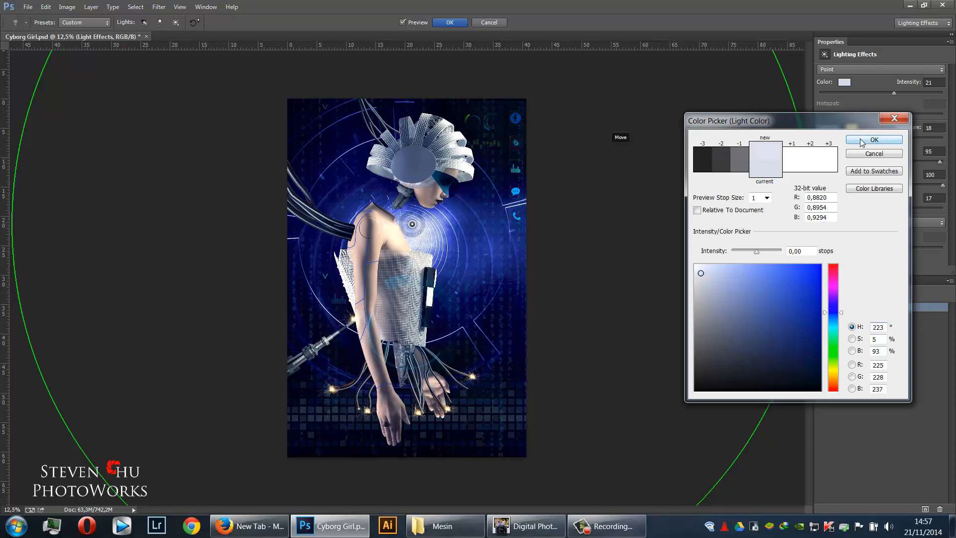
pyautogui.click(874, 140)
pyautogui.click(851, 128)
pyautogui.moveTo(764, 292)
pyautogui.mouseDown()
pyautogui.moveTo(758, 274)
pyautogui.moveTo(742, 268)
pyautogui.moveTo(822, 330)
pyautogui.moveTo(806, 301)
pyautogui.moveTo(711, 286)
pyautogui.moveTo(702, 269)
pyautogui.mouseUp()
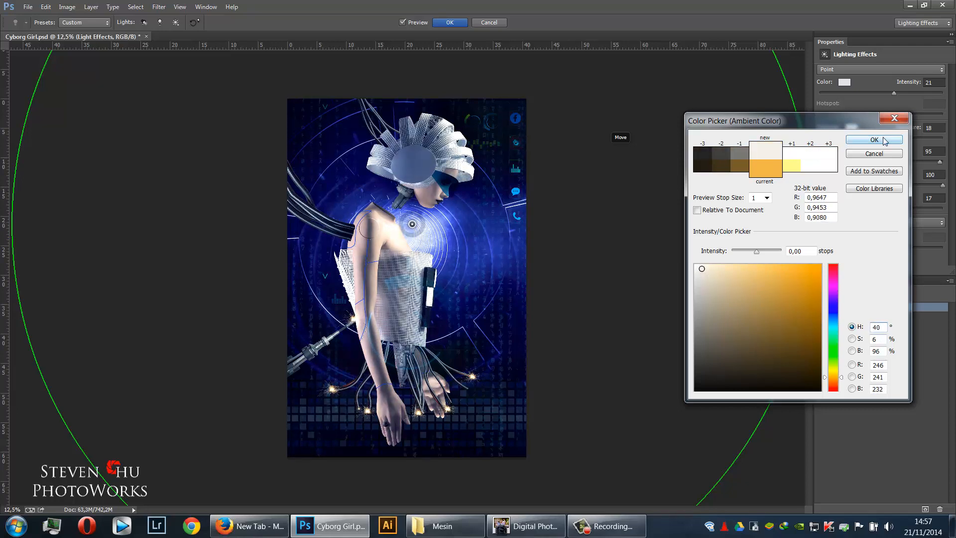
pyautogui.click(874, 140)
pyautogui.click(451, 23)
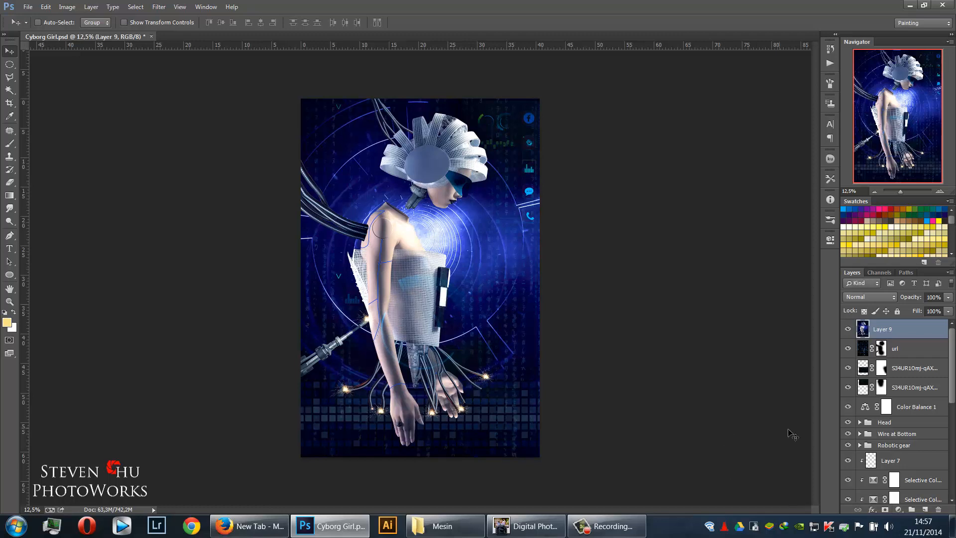
# Add a Hue/Saturation adjustment layer above the stamped layer with hue set to +3
pyautogui.click(899, 509)
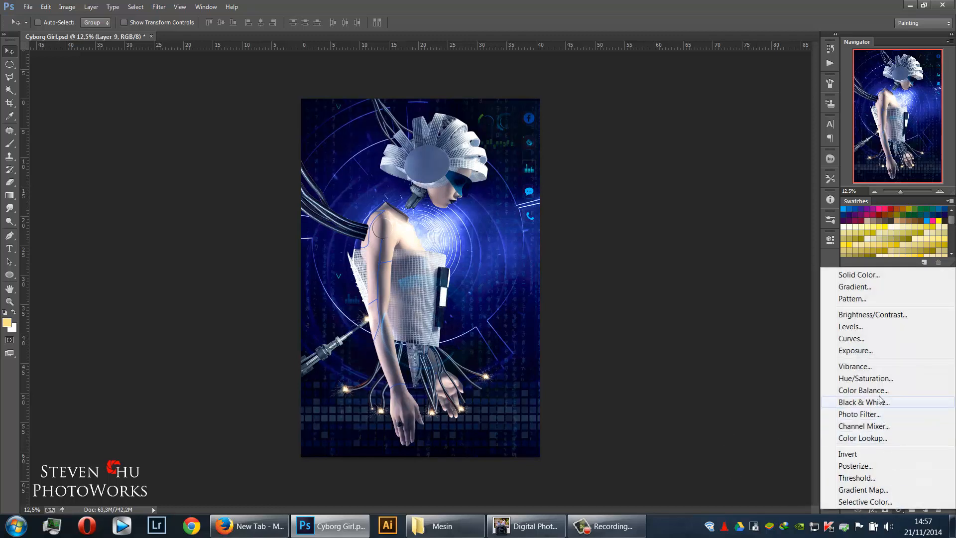
pyautogui.click(867, 379)
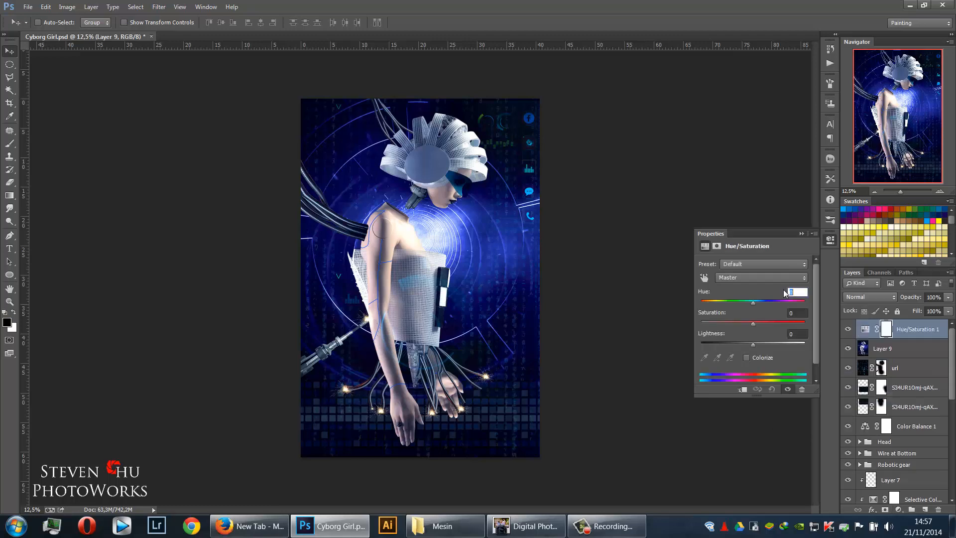
pyautogui.moveTo(760, 324); pyautogui.dragTo(747, 302)
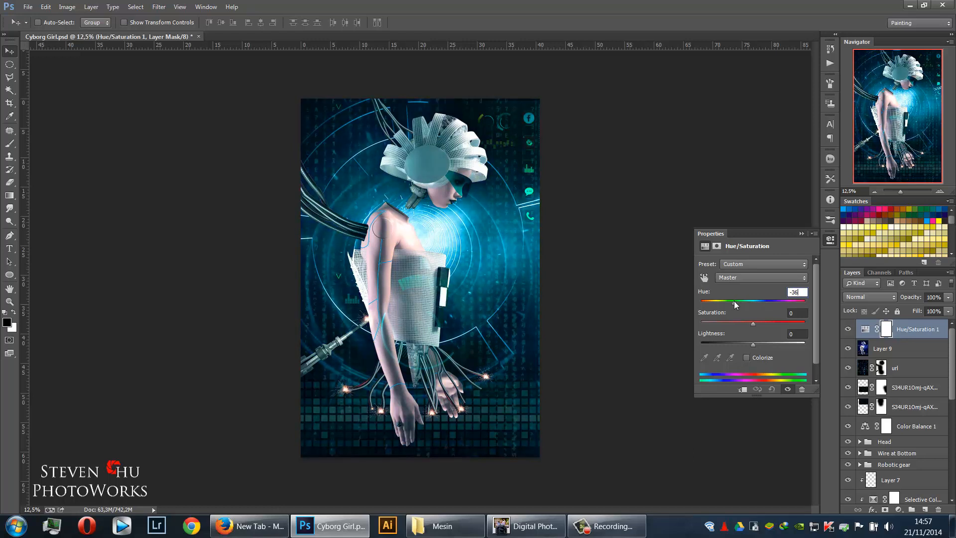
pyautogui.moveTo(733, 300); pyautogui.dragTo(751, 308)
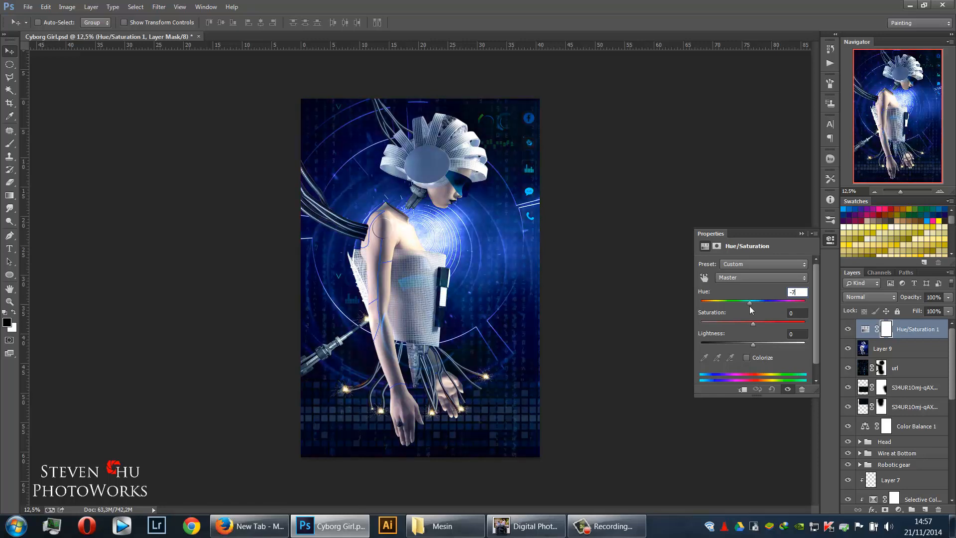
pyautogui.moveTo(750, 306); pyautogui.dragTo(755, 310)
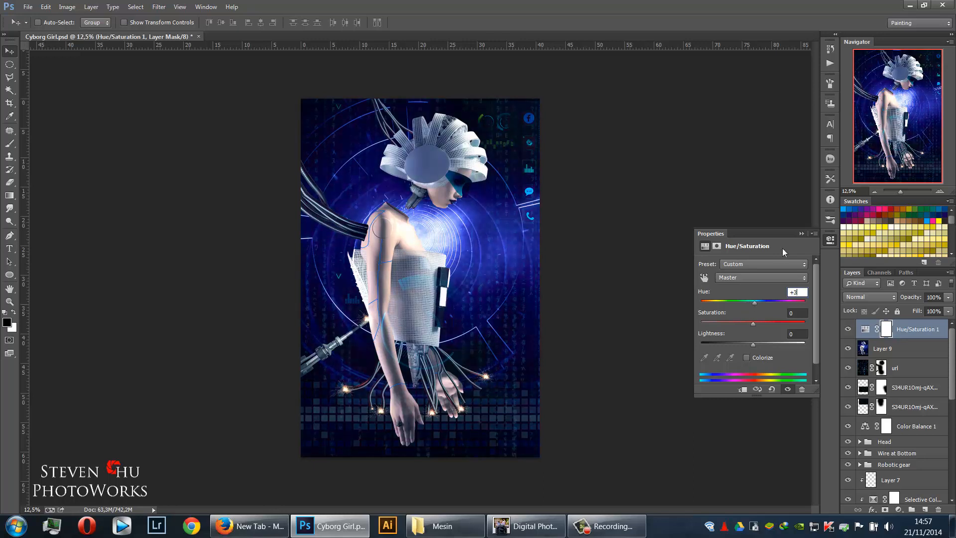
pyautogui.click(801, 234)
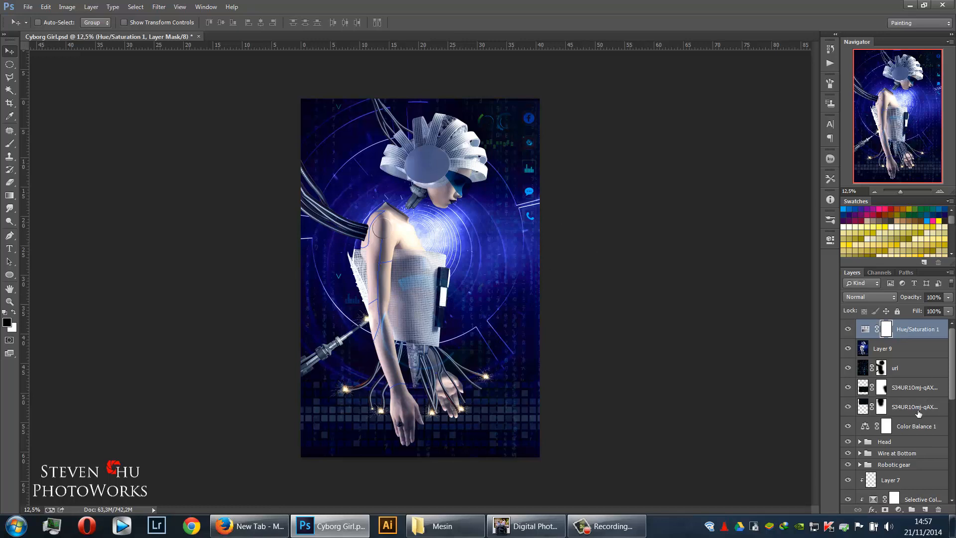
# Group all layers from the Hue/Saturation adjustment down to Backup, leaving only the Background layer outside the group
pyautogui.scroll(-5, 914, 429)
pyautogui.scroll(-1, 915, 433)
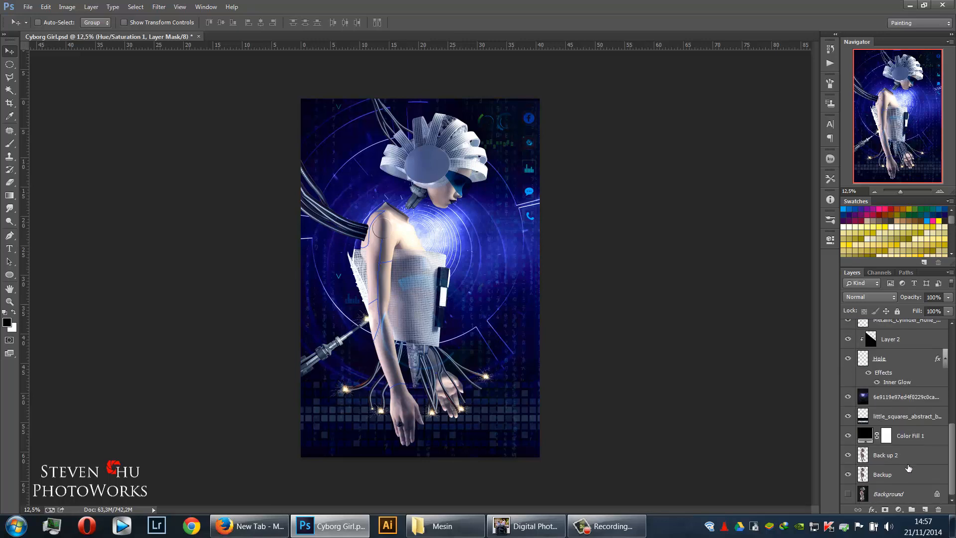
pyautogui.keyDown('shift'); pyautogui.click(907, 476); pyautogui.keyUp('shift')
pyautogui.scroll(6, 909, 468)
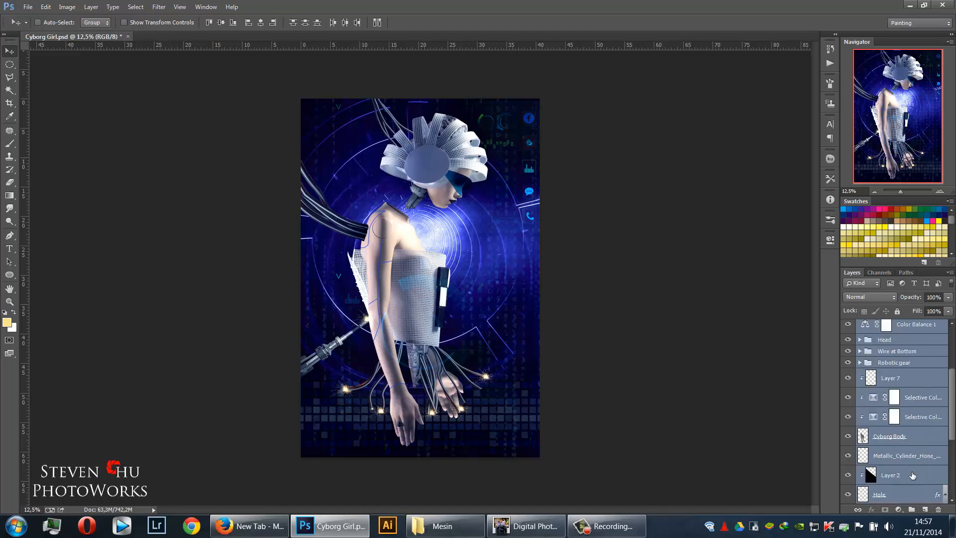
pyautogui.hotkey('ctrl', 'g')
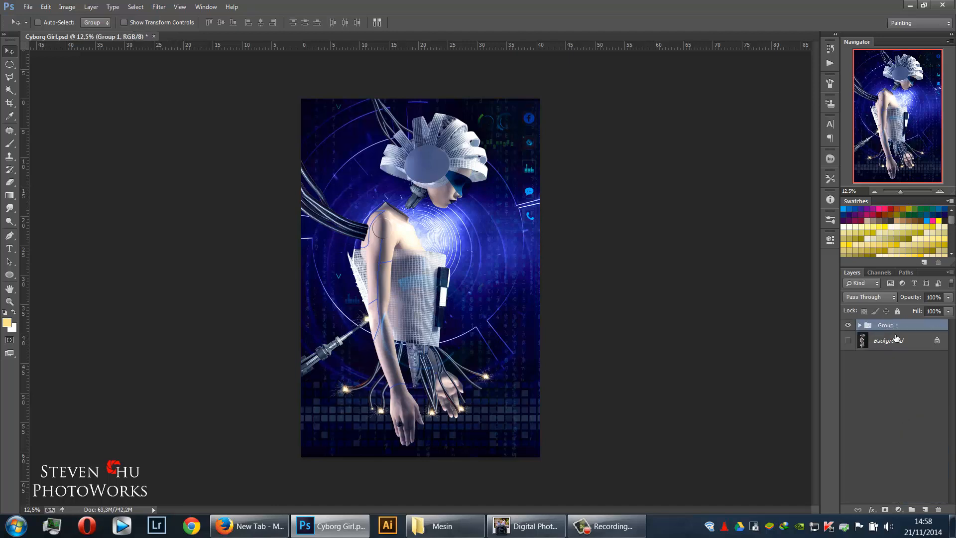
# Rename the new layer group as Cyborg Girl
pyautogui.doubleClick(887, 326)
pyautogui.write('Cyb')
pyautogui.write('org')
pyautogui.write(' Gor')
pyautogui.write('irl')
pyautogui.press('Return')
# Compare the finished composite with the original Background photo by hiding and showing the Cyborg Girl group several times
pyautogui.click(847, 326)
pyautogui.click(848, 327)
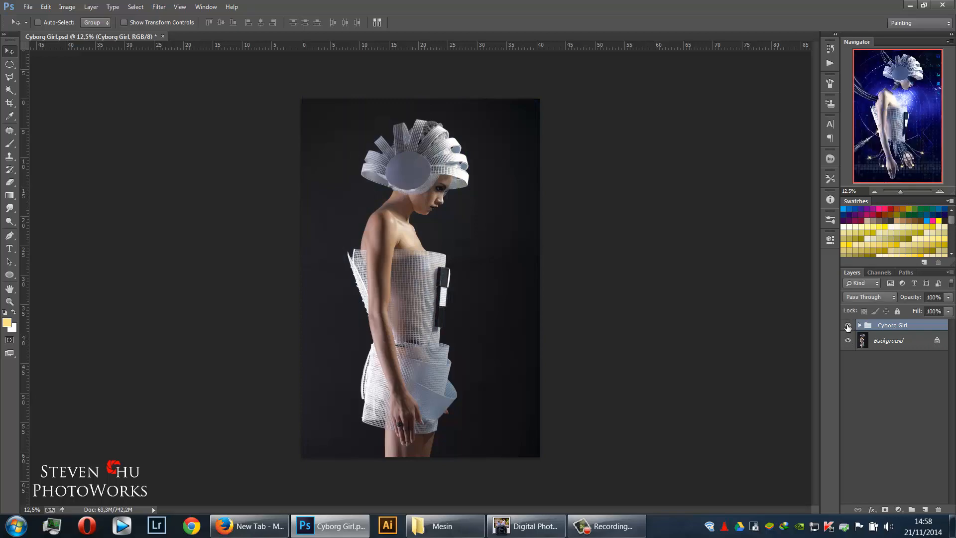
pyautogui.click(848, 327)
pyautogui.click(848, 326)
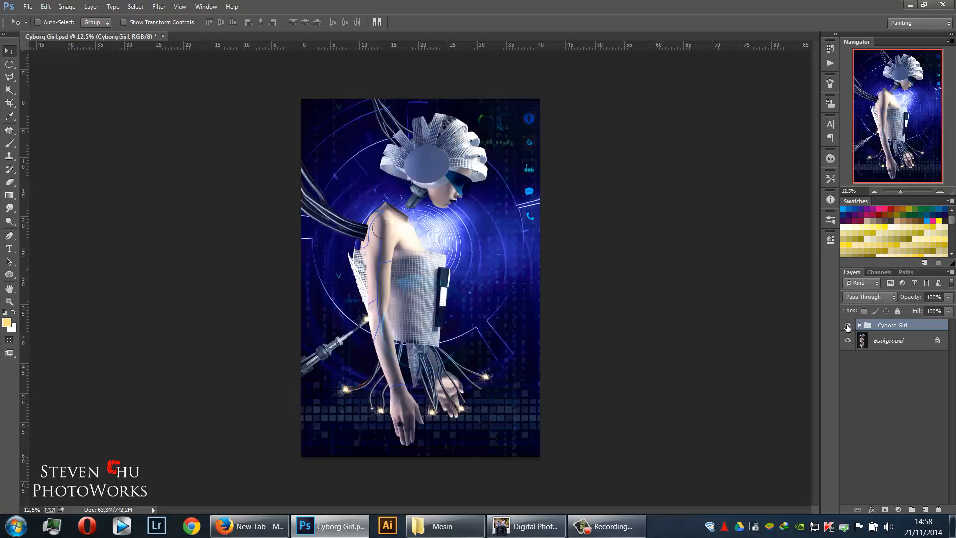
pyautogui.click(847, 326)
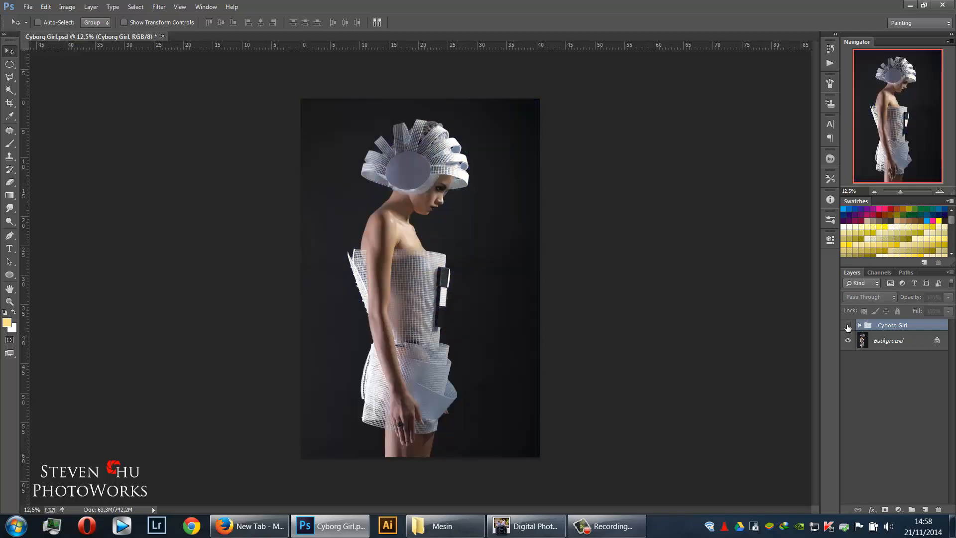
pyautogui.click(847, 327)
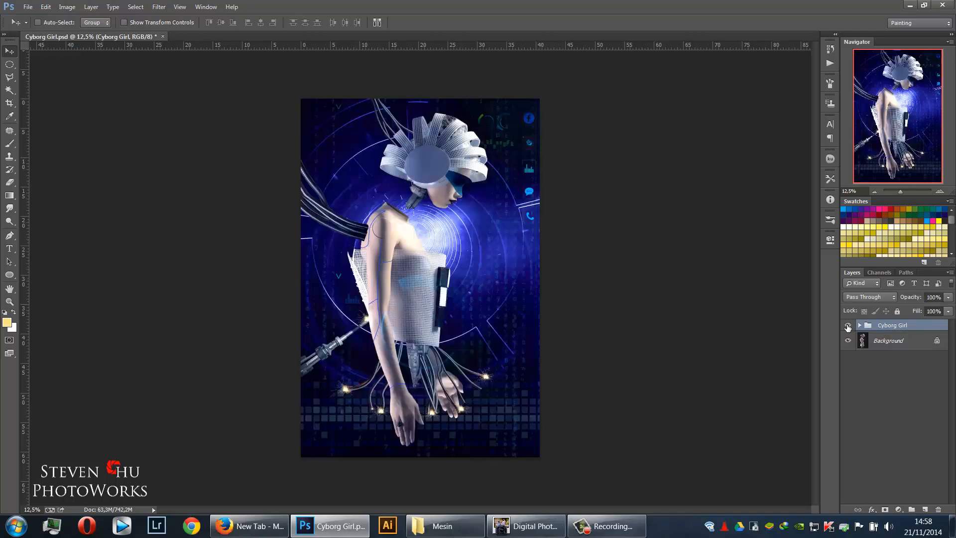